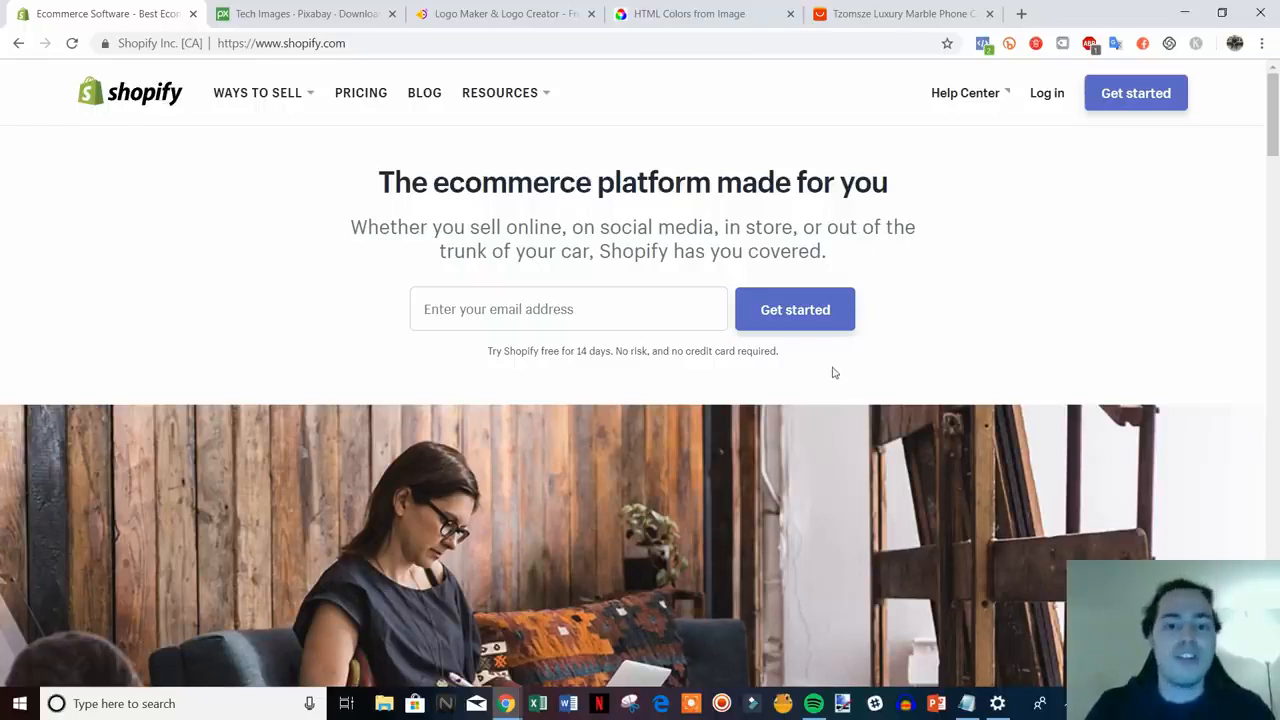
- Enter your email address on the Shopify page and start the free trial
{"action": "left_click_drag", "start_coordinate": [791, 363], "coordinate": [340, 197]}
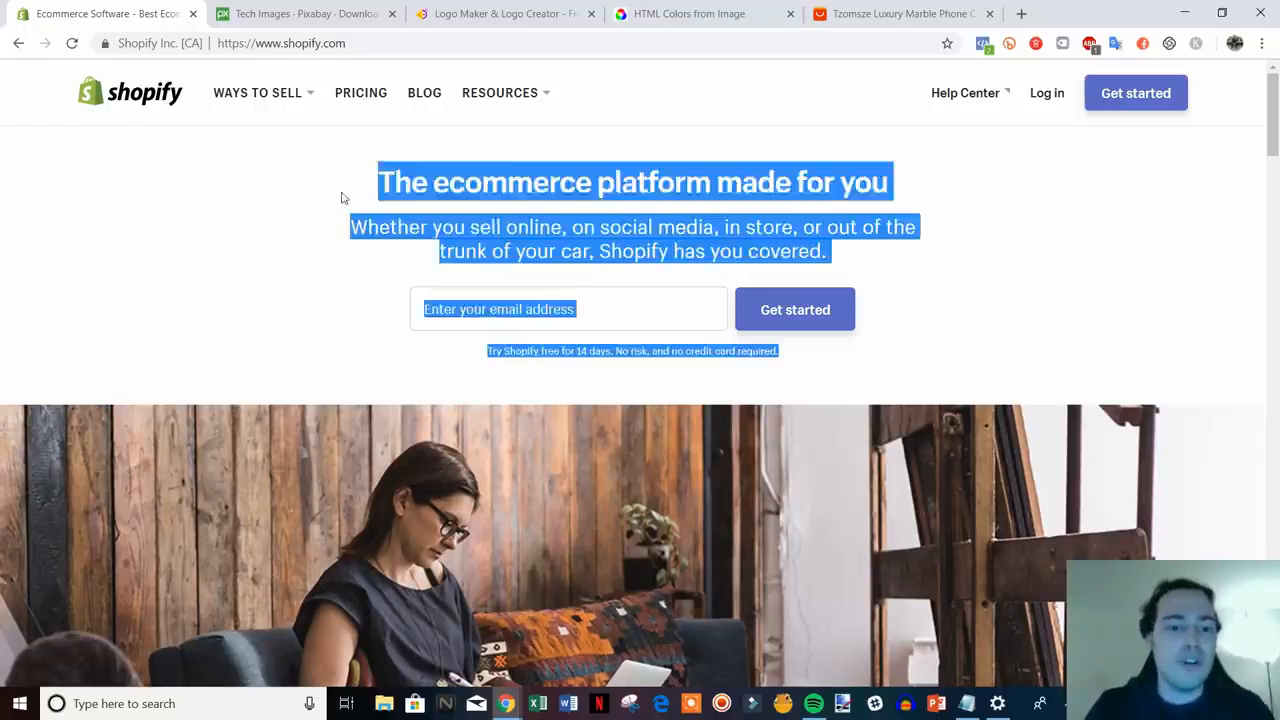
{"action": "left_click", "coordinate": [340, 197]}
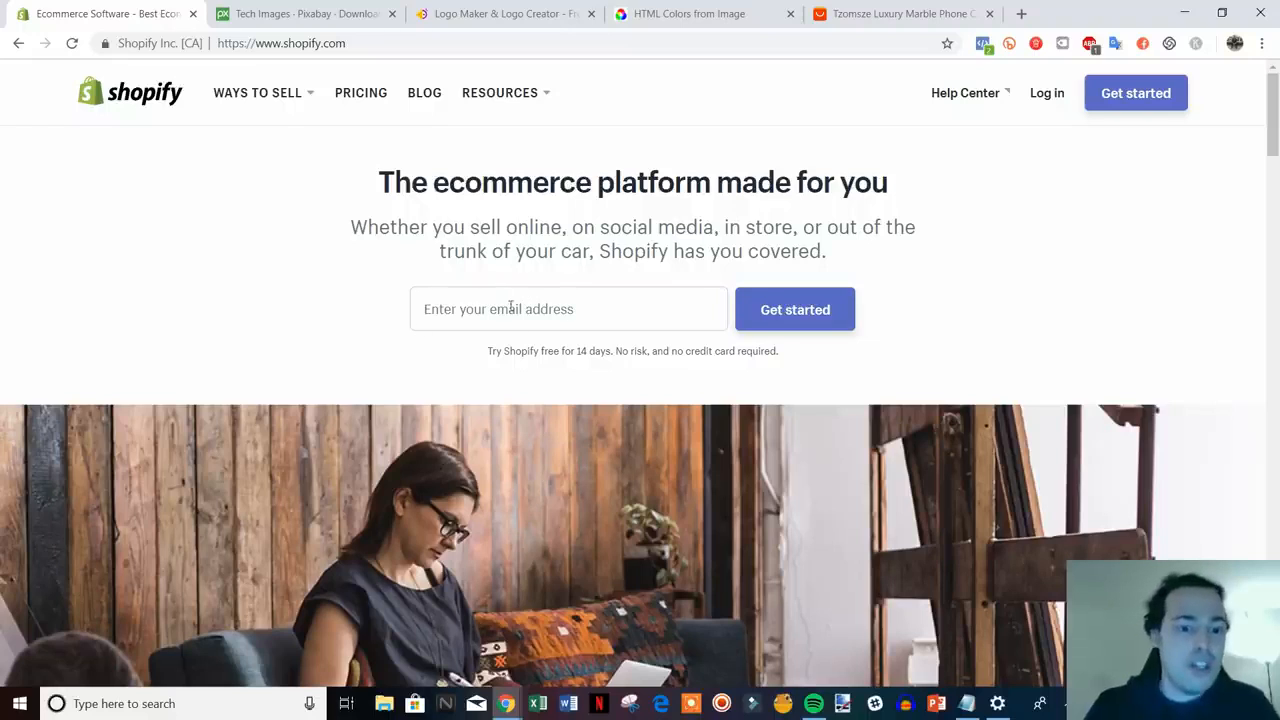
{"action": "left_click", "coordinate": [590, 315]}
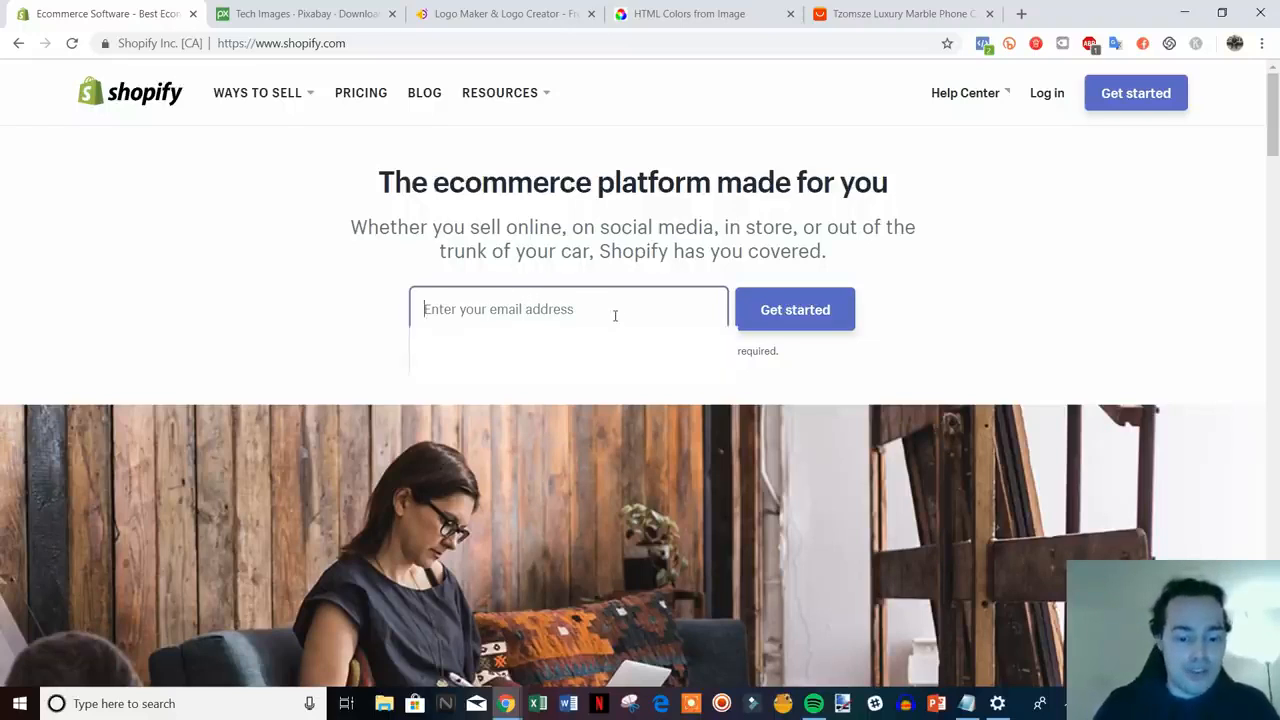
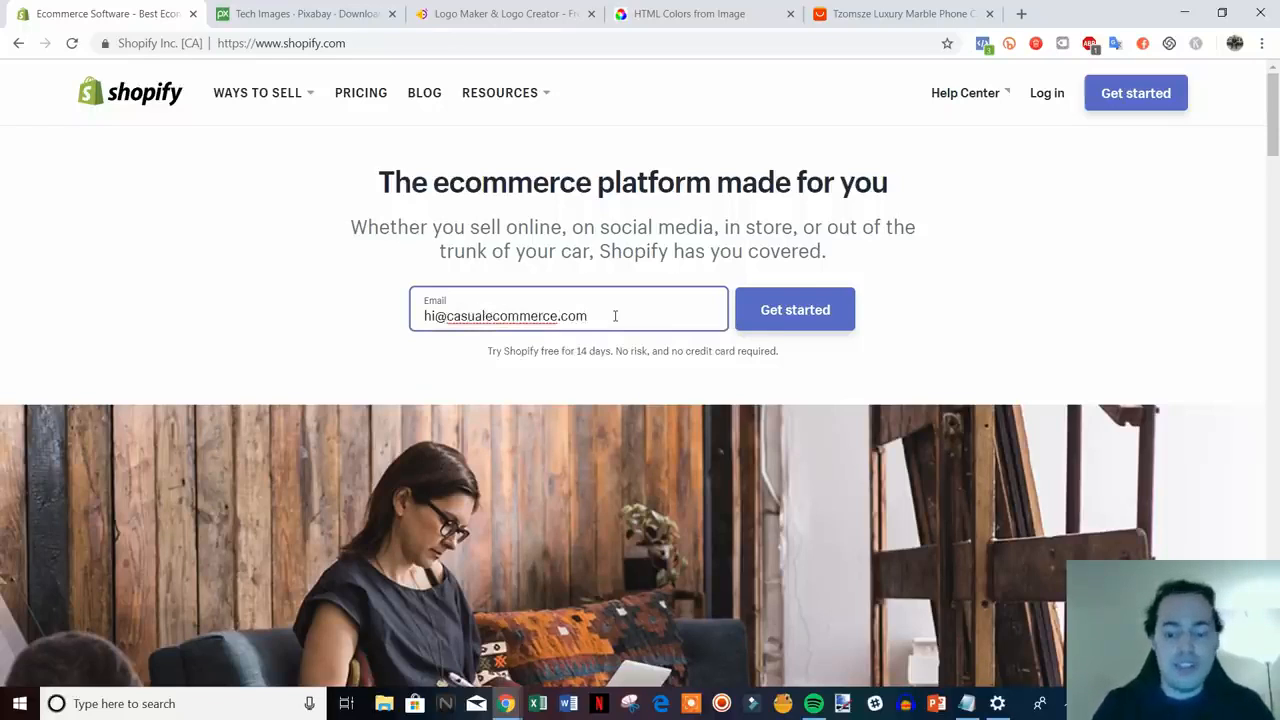
{"action": "left_click", "coordinate": [789, 316]}
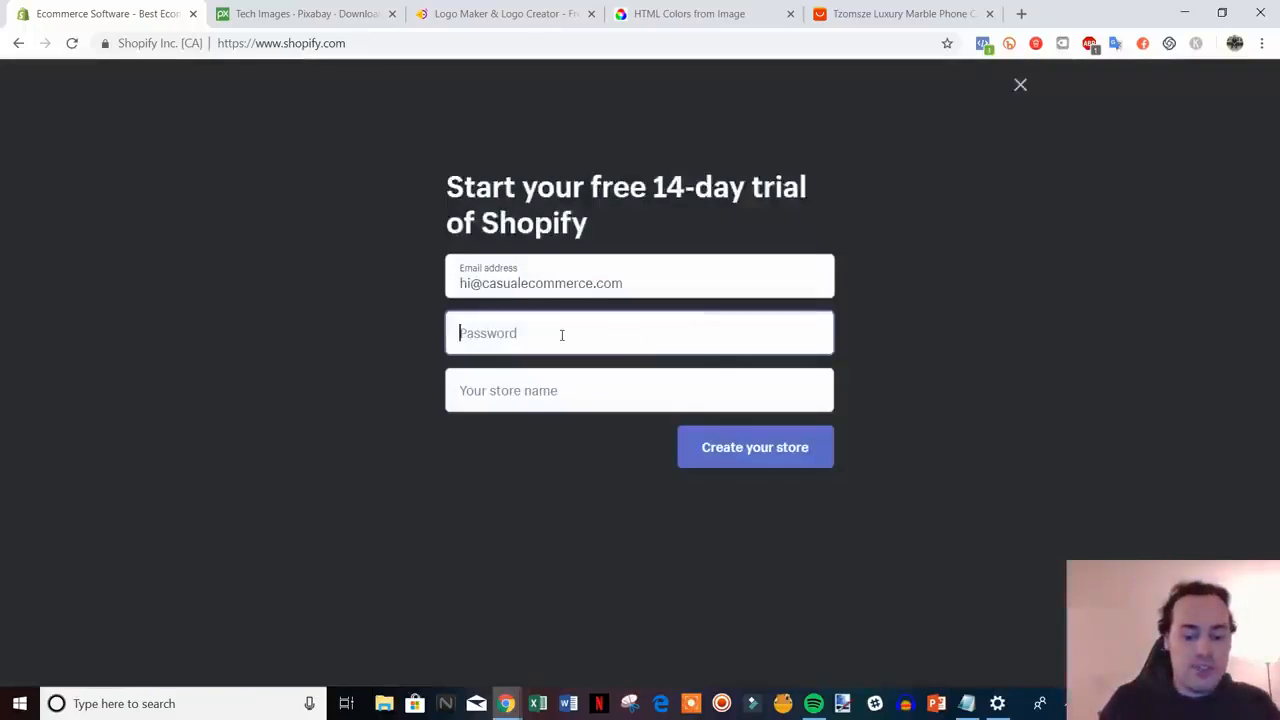
- Set an account password and enter tech-space-online as the store name
{"action": "type", "text": "••"}
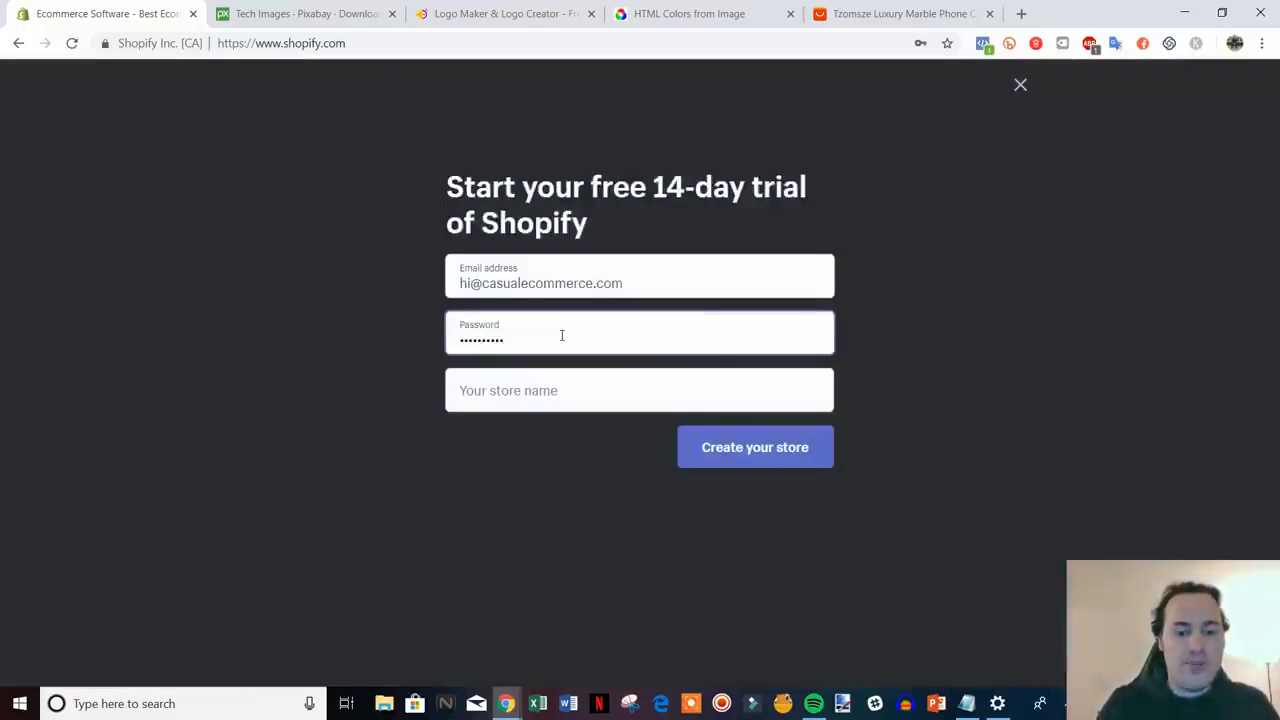
{"action": "left_click", "coordinate": [568, 391]}
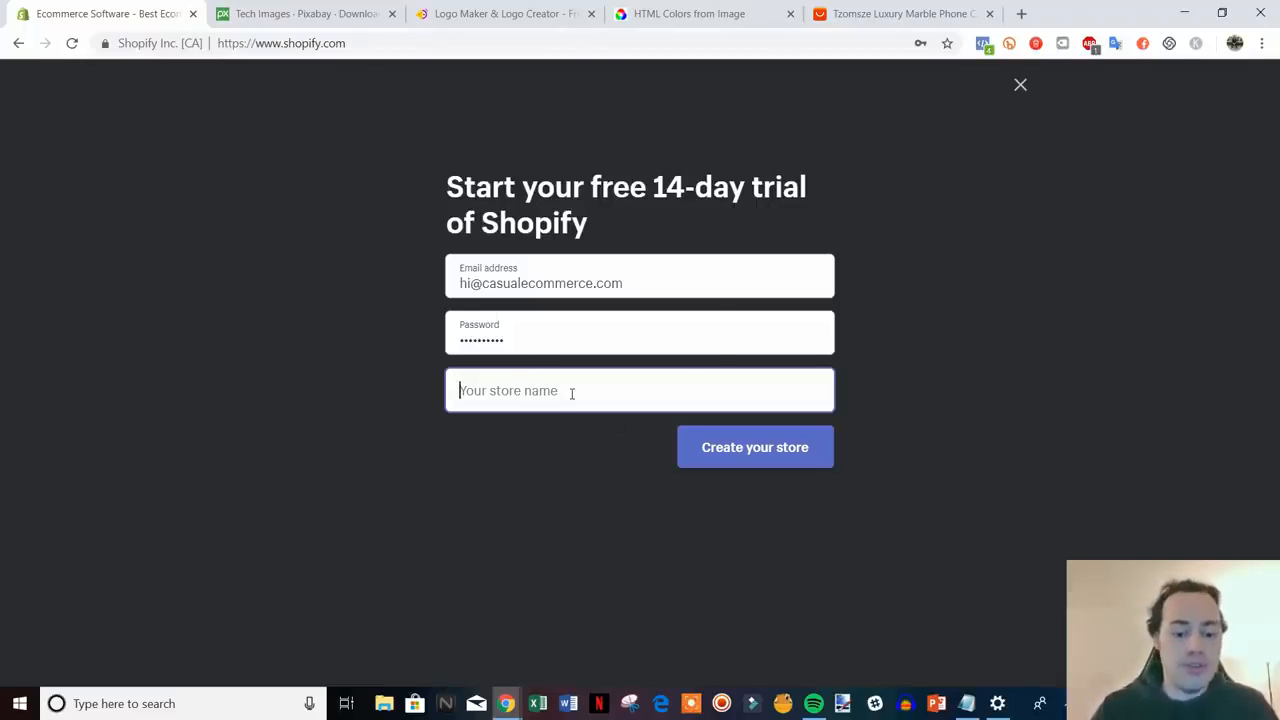
{"action": "type", "text": "tec"}
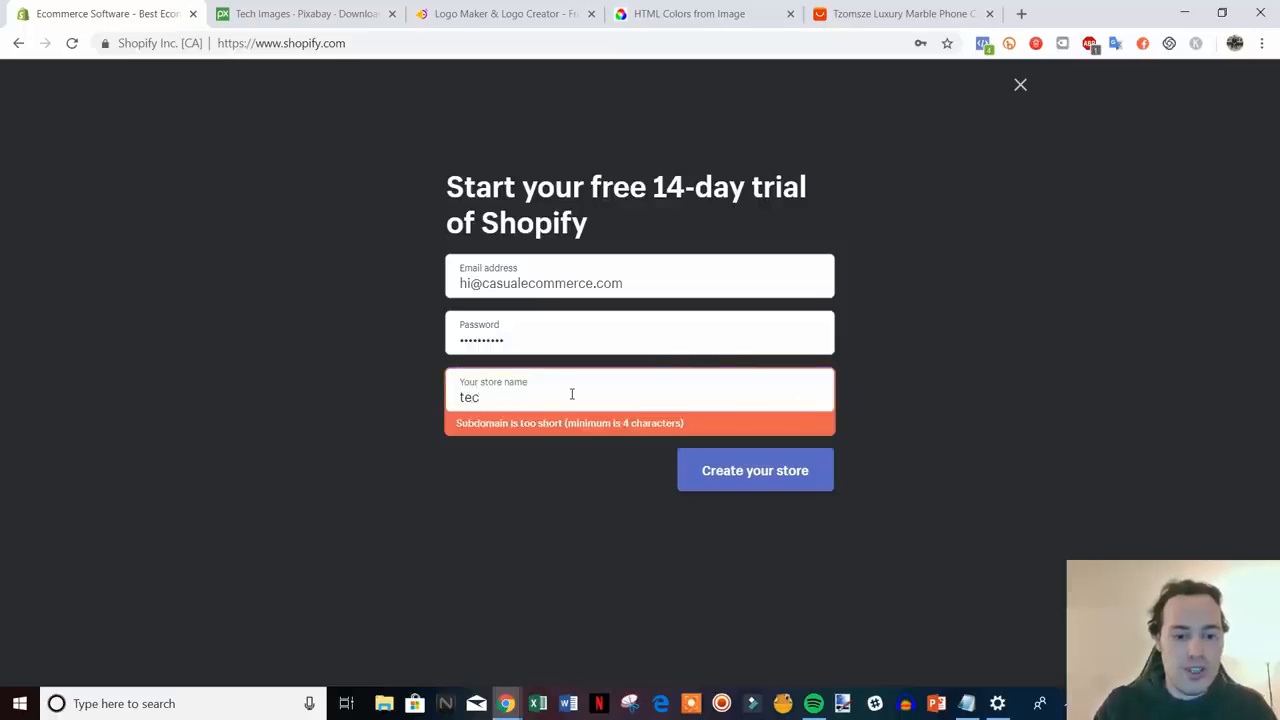
{"action": "type", "text": "h-space"}
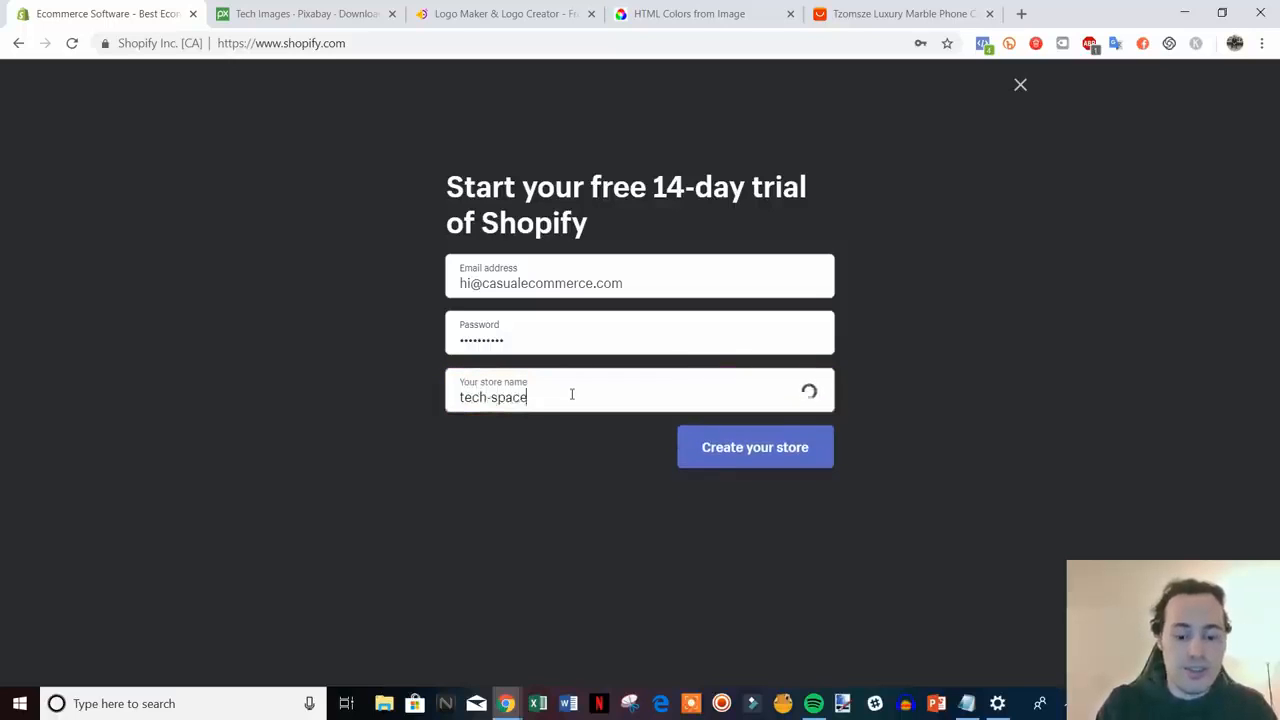
{"action": "type", "text": "-online"}
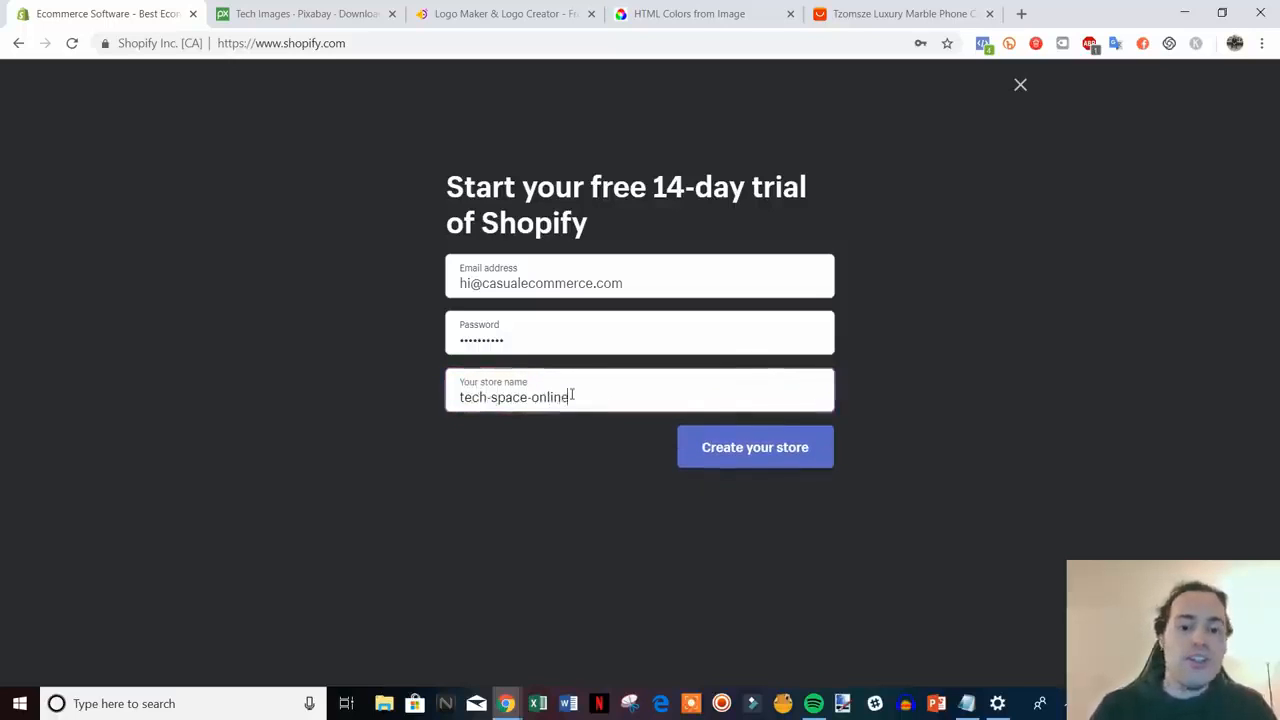
- Create the store, answering 'I'm just playing around' and $50,000–$250,000 USD revenue, then continue
{"action": "left_click", "coordinate": [743, 449]}
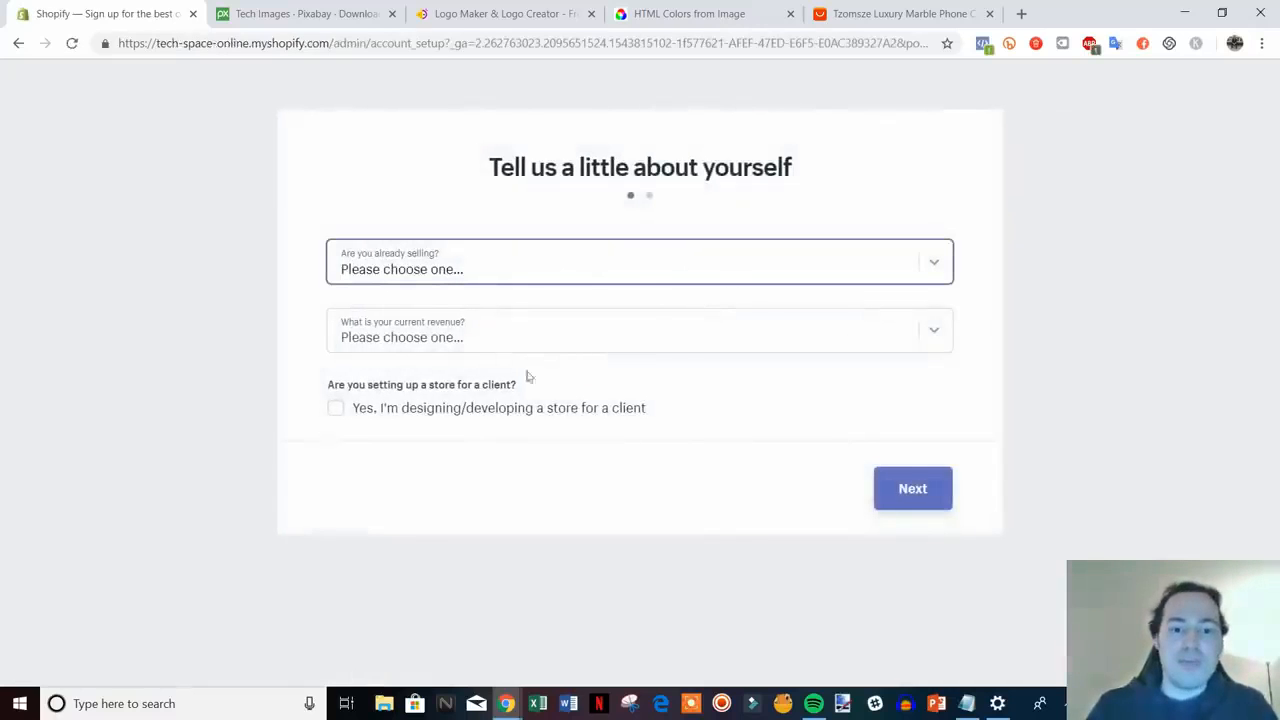
{"action": "left_click", "coordinate": [783, 264]}
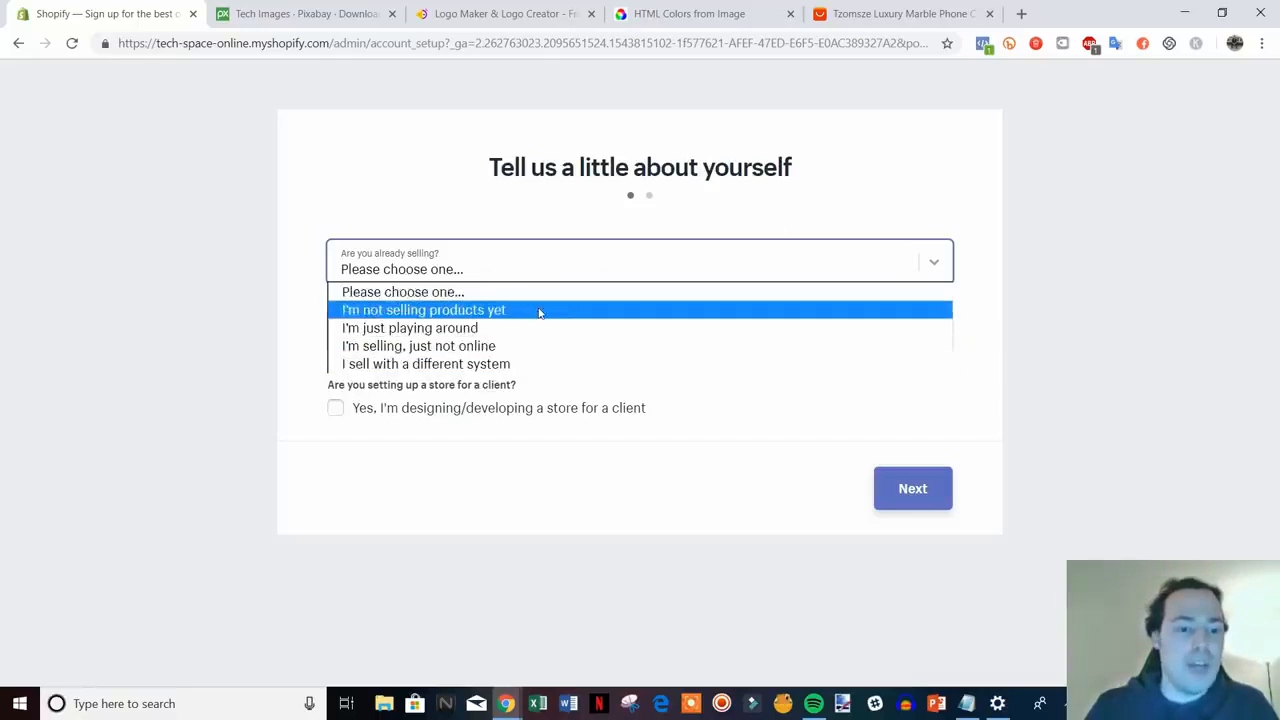
{"action": "left_click", "coordinate": [522, 331]}
{"action": "left_click", "coordinate": [708, 340]}
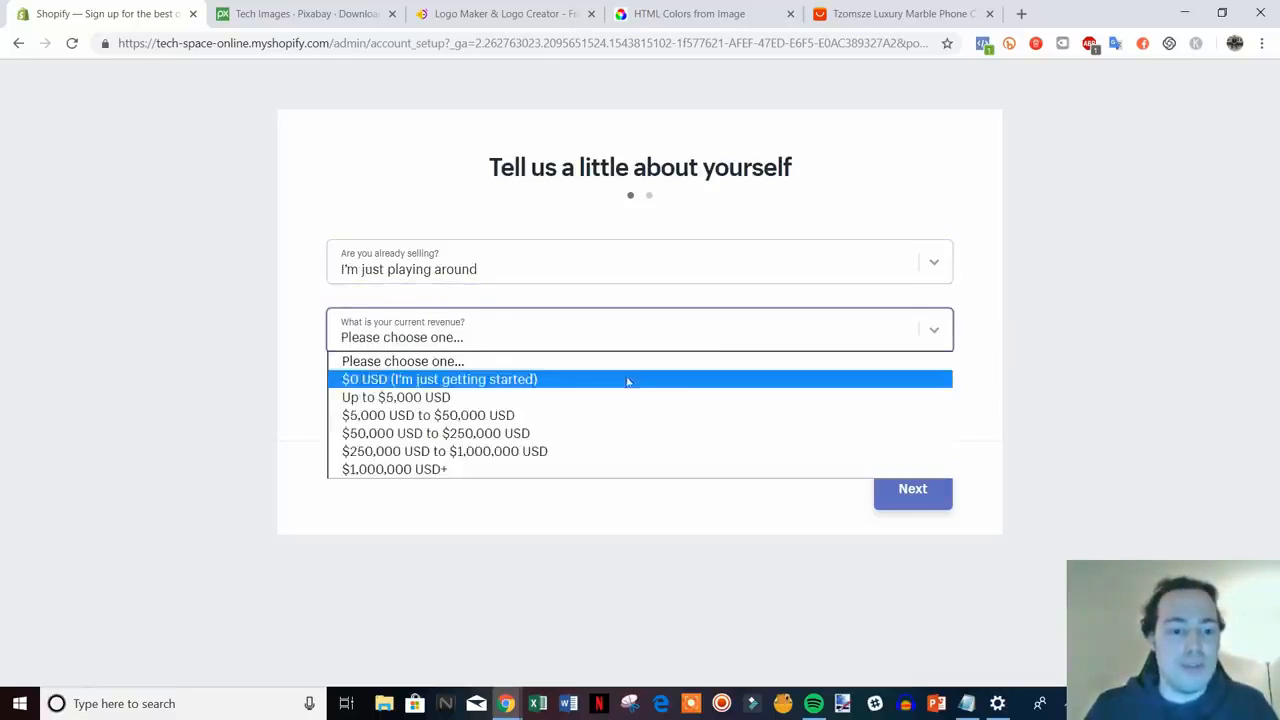
{"action": "left_click", "coordinate": [574, 432]}
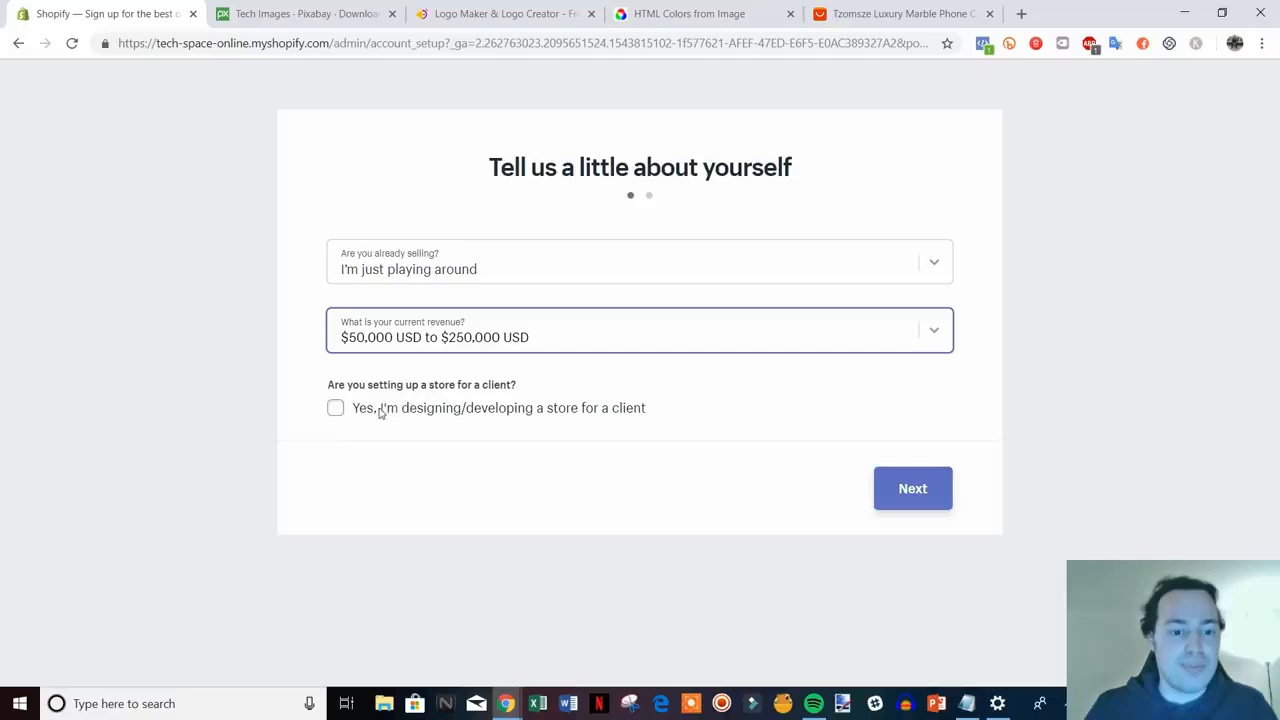
{"action": "left_click", "coordinate": [887, 486]}
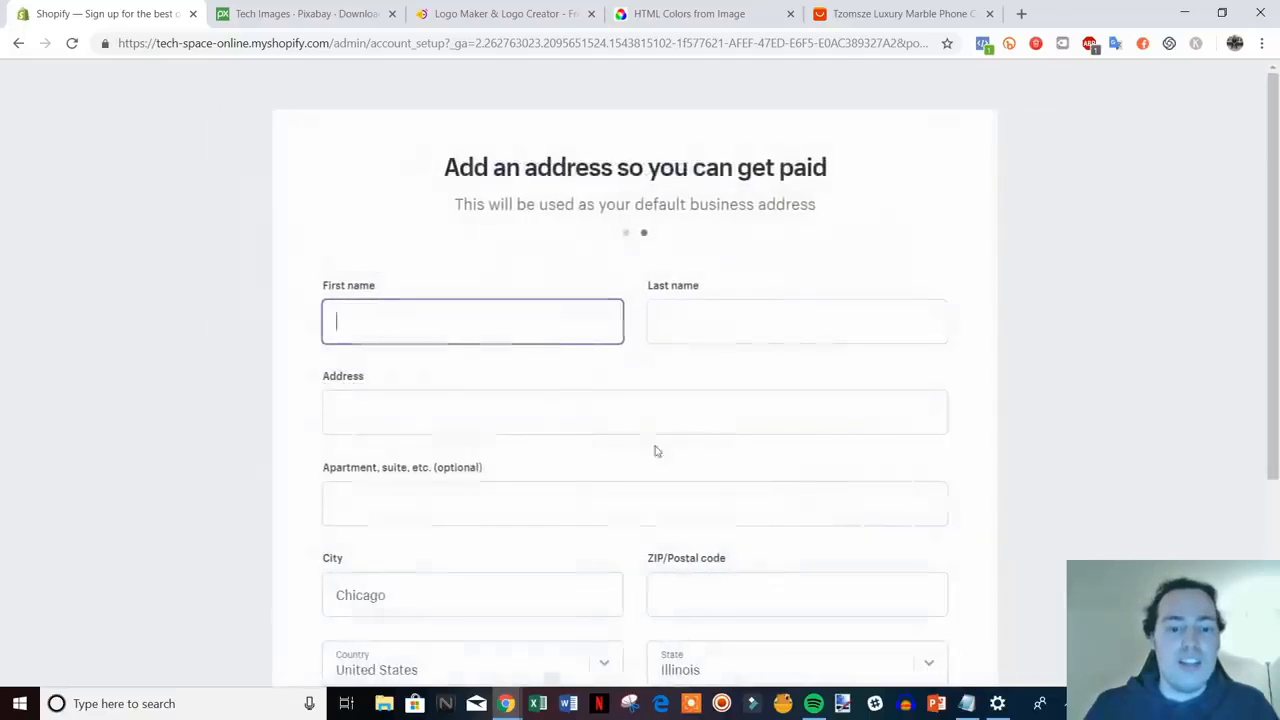
- Complete the business address with the missing ZIP code and enter the tech-space-online admin
{"action": "scroll", "coordinate": [995, 356], "scroll_direction": "down", "scroll_amount": 1}
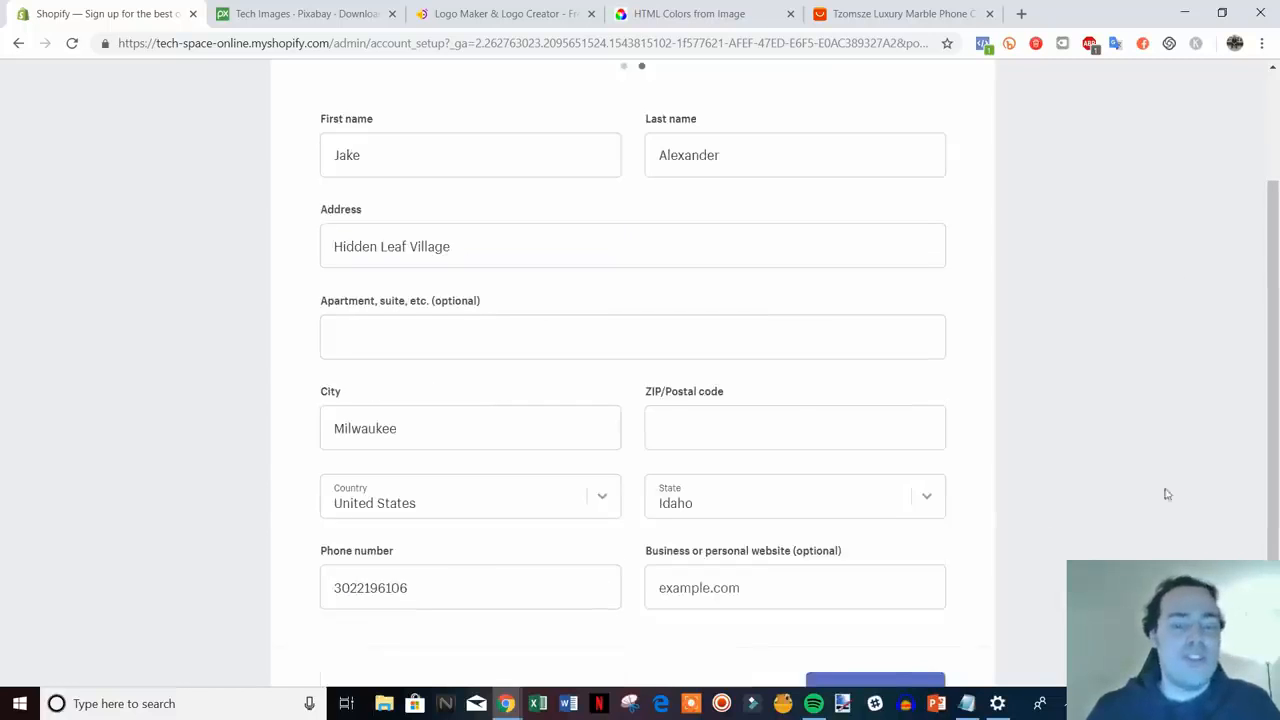
{"action": "scroll", "coordinate": [465, 370], "scroll_direction": "down", "scroll_amount": 1}
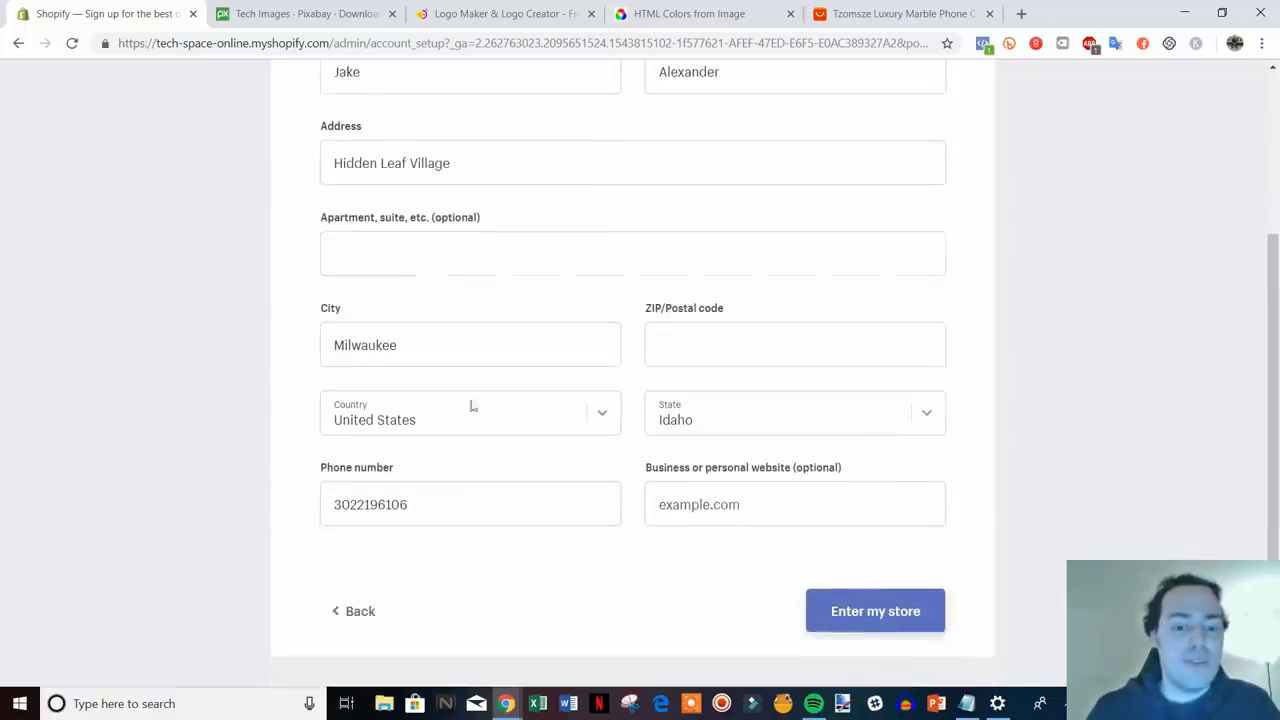
{"action": "left_click", "coordinate": [890, 612]}
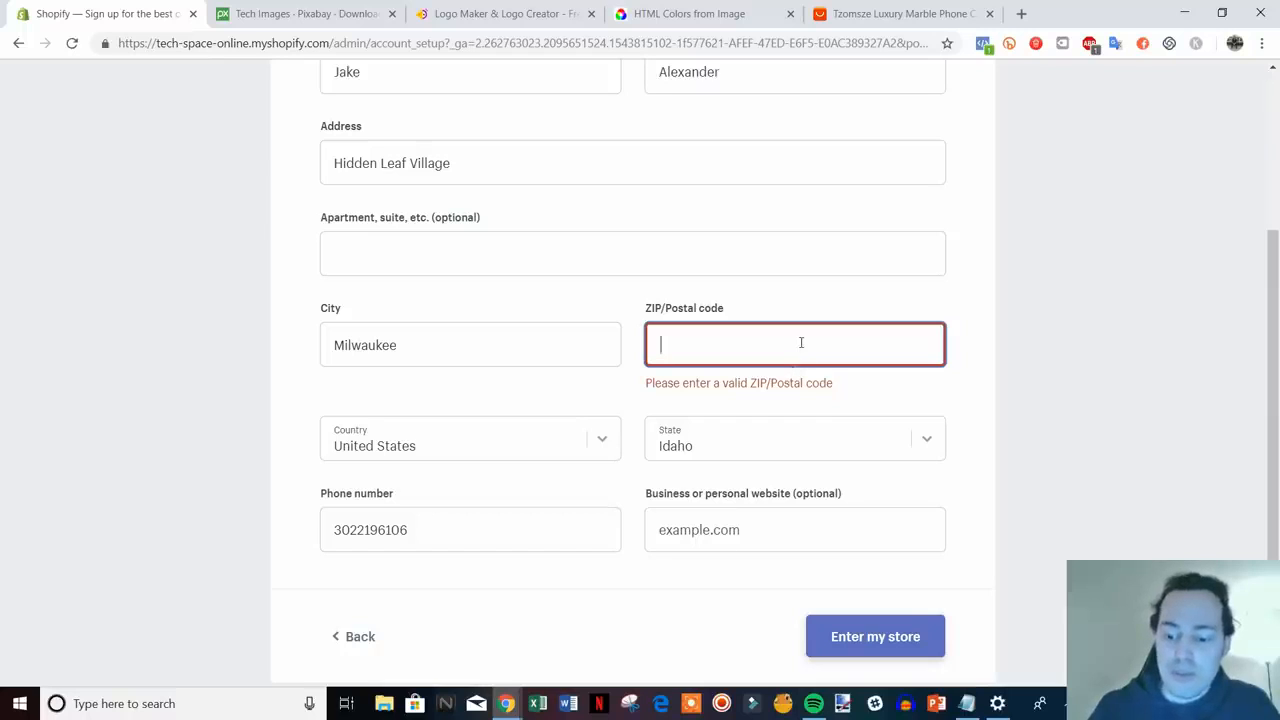
{"action": "type", "text": "19948"}
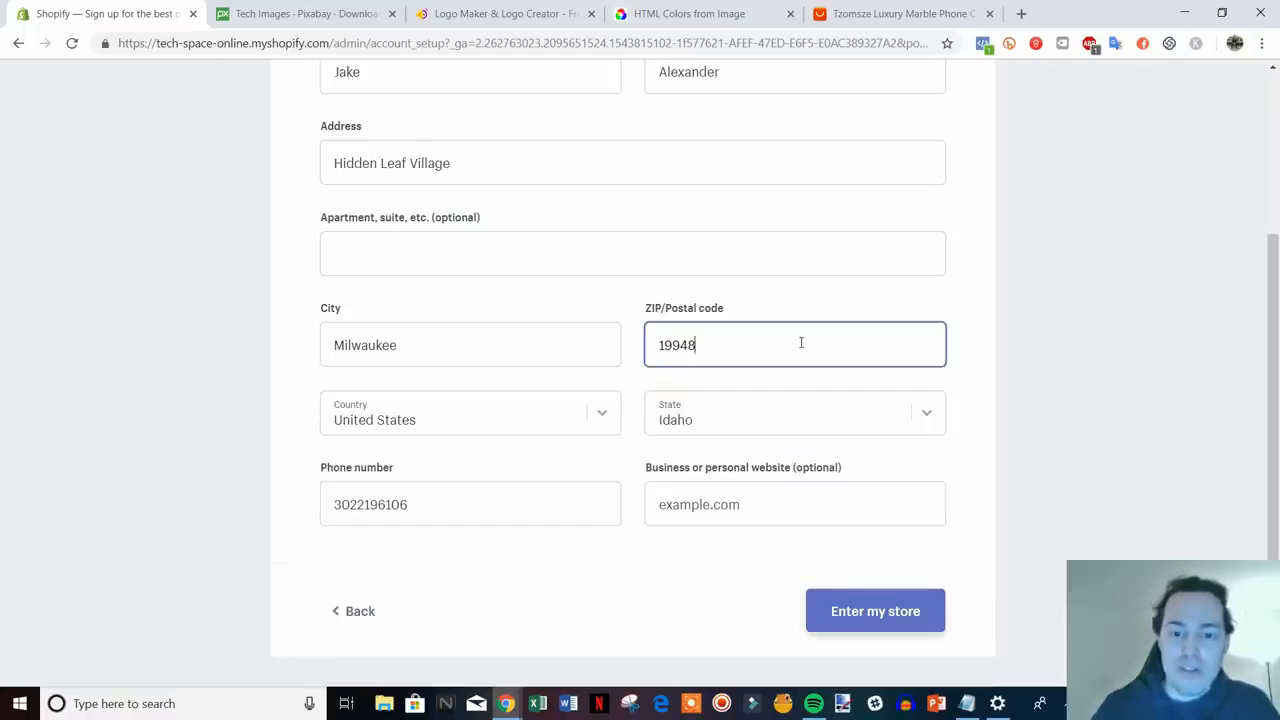
{"action": "left_click", "coordinate": [920, 606]}
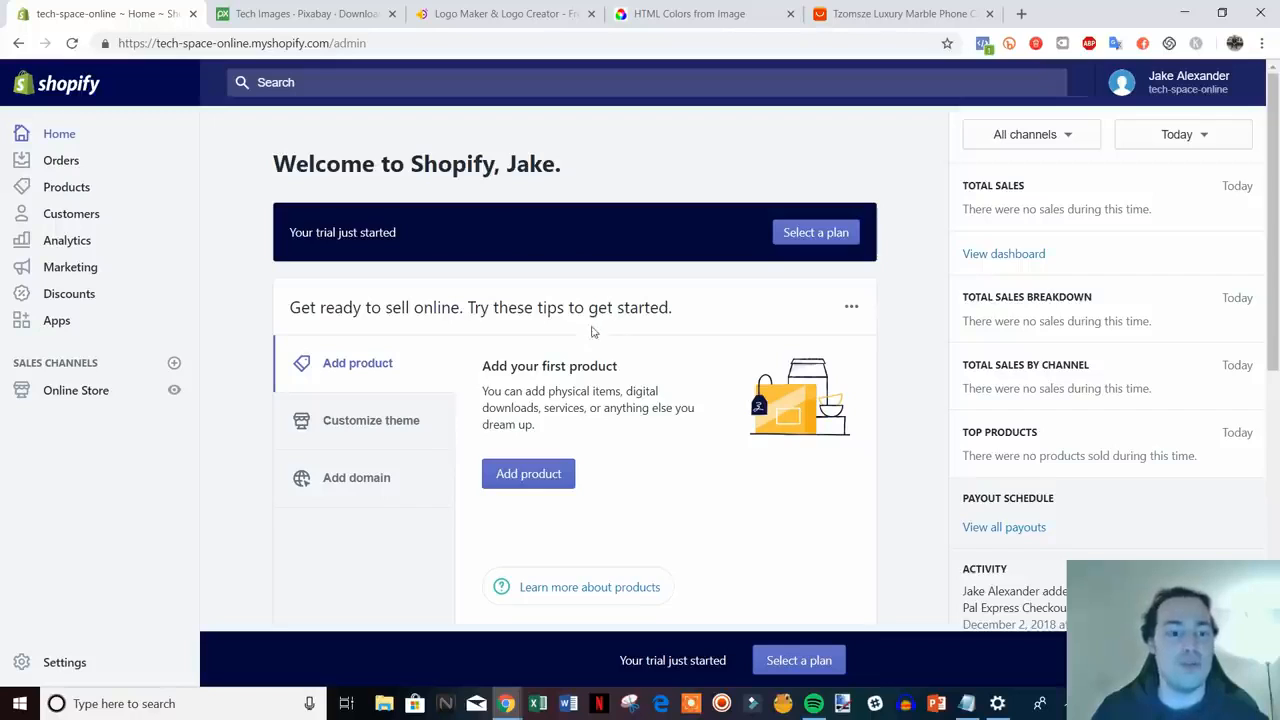
- Go to the Online Store themes page with Debut as current, then launch the Theme Store
{"action": "scroll", "coordinate": [592, 330], "scroll_direction": "down", "scroll_amount": 1}
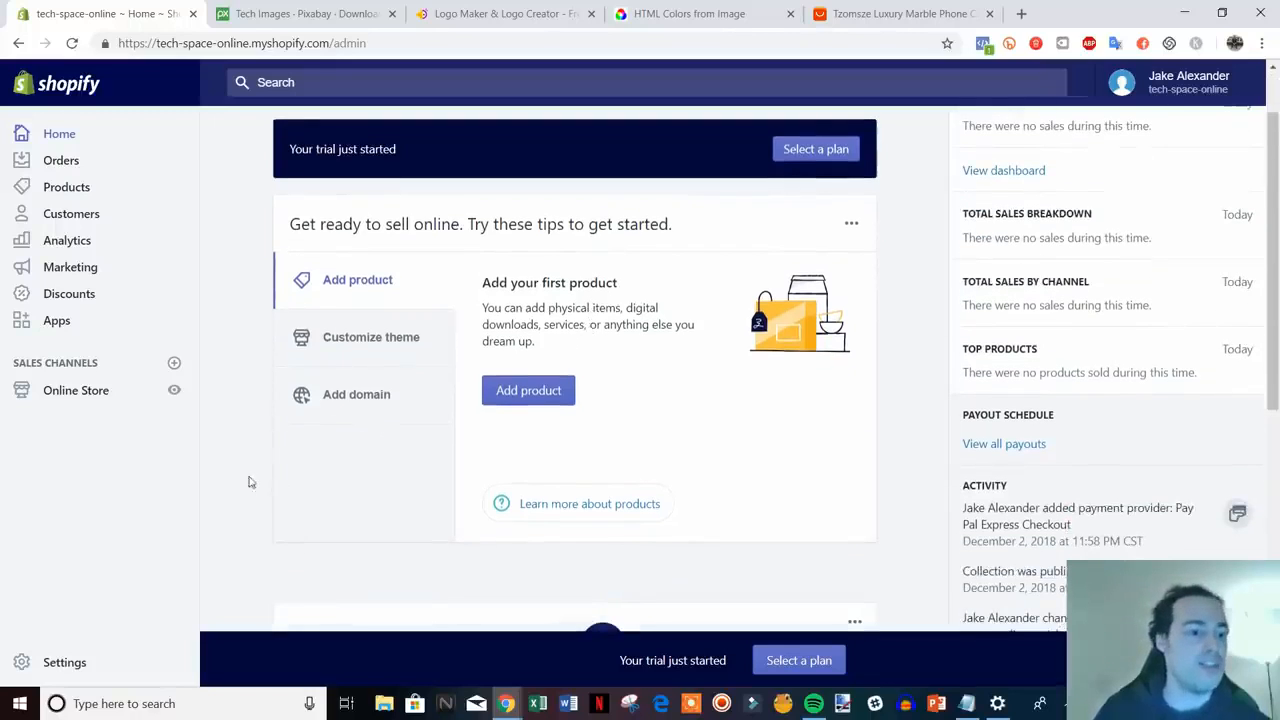
{"action": "left_click", "coordinate": [84, 398]}
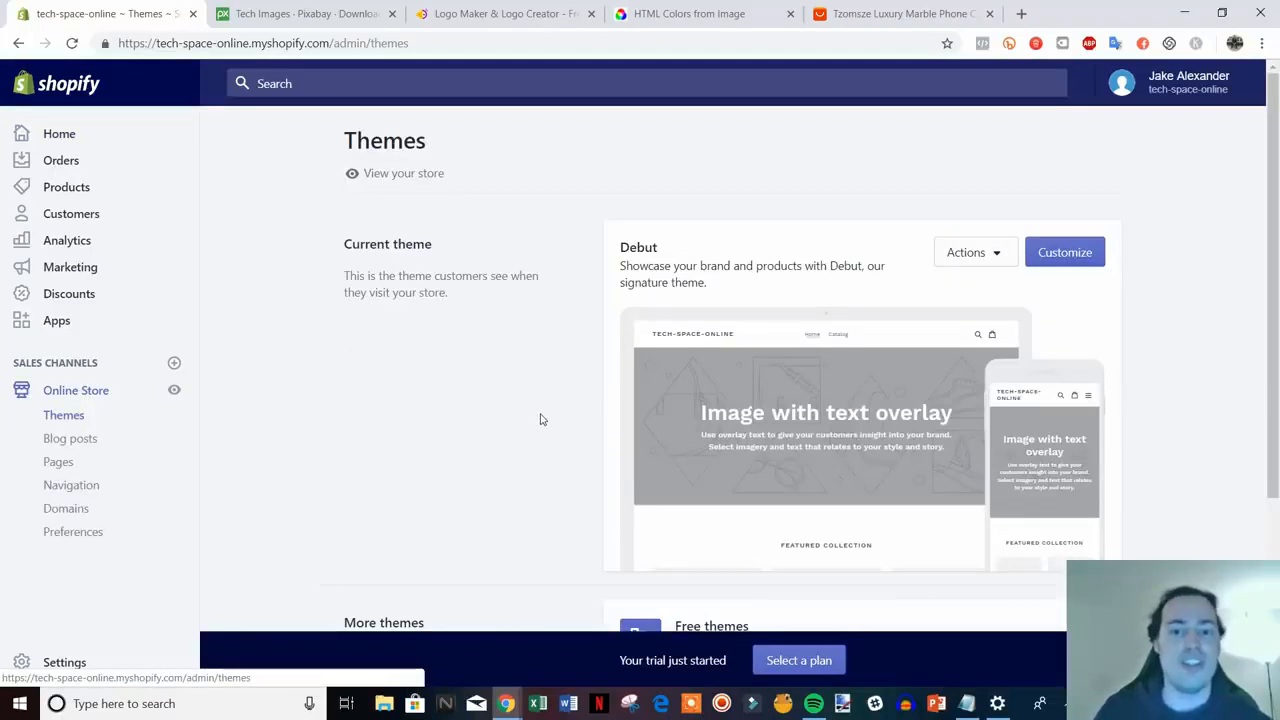
{"action": "scroll", "coordinate": [540, 420], "scroll_direction": "down", "scroll_amount": 1}
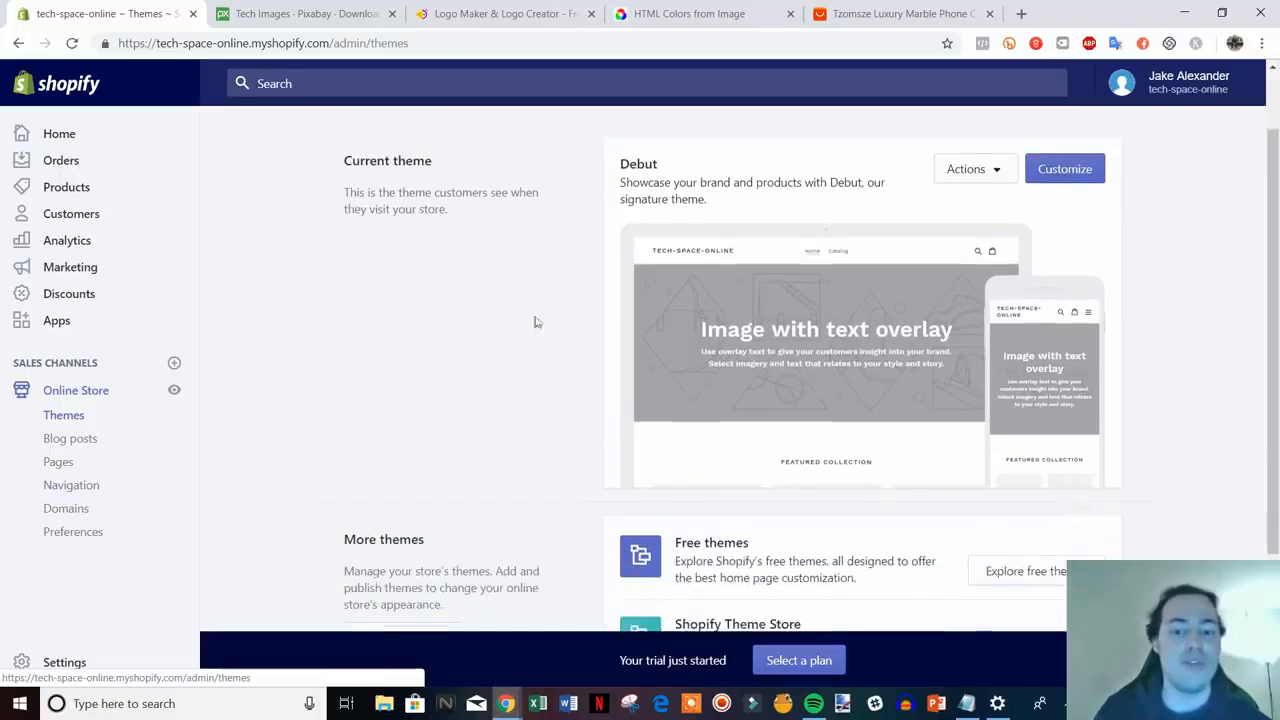
{"action": "scroll", "coordinate": [751, 331], "scroll_direction": "down", "scroll_amount": 2}
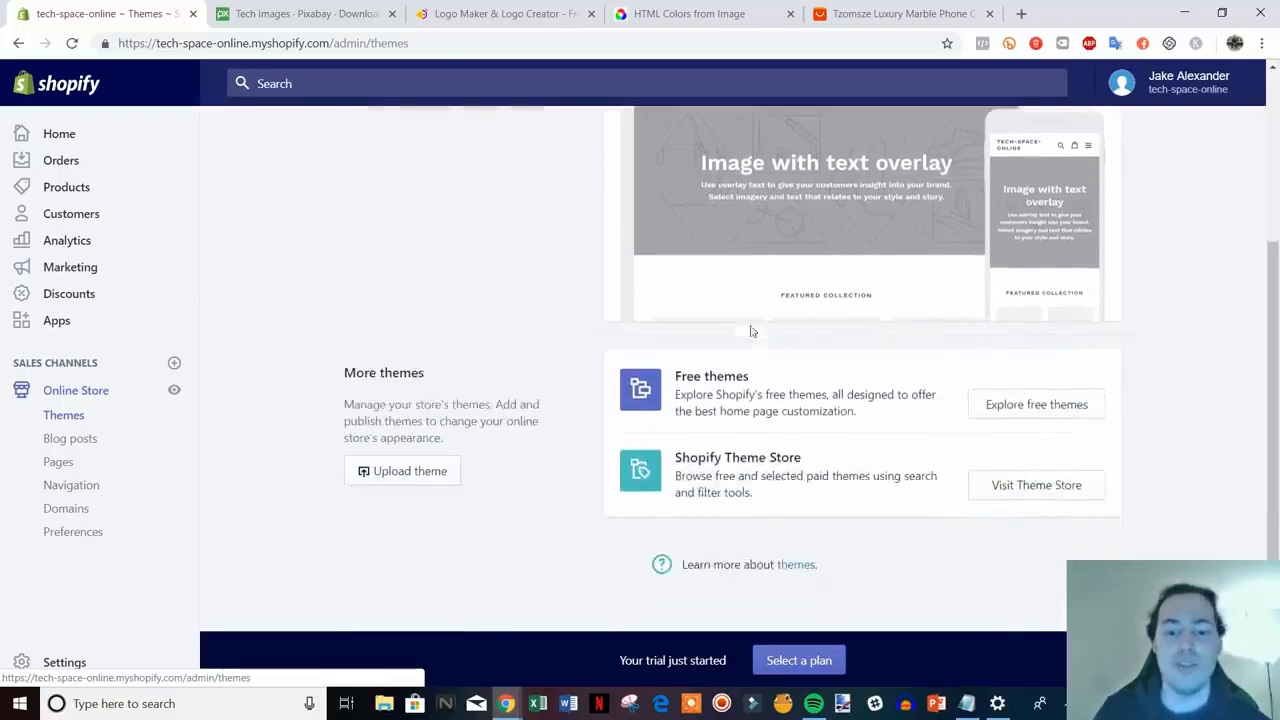
{"action": "left_click", "coordinate": [1046, 487]}
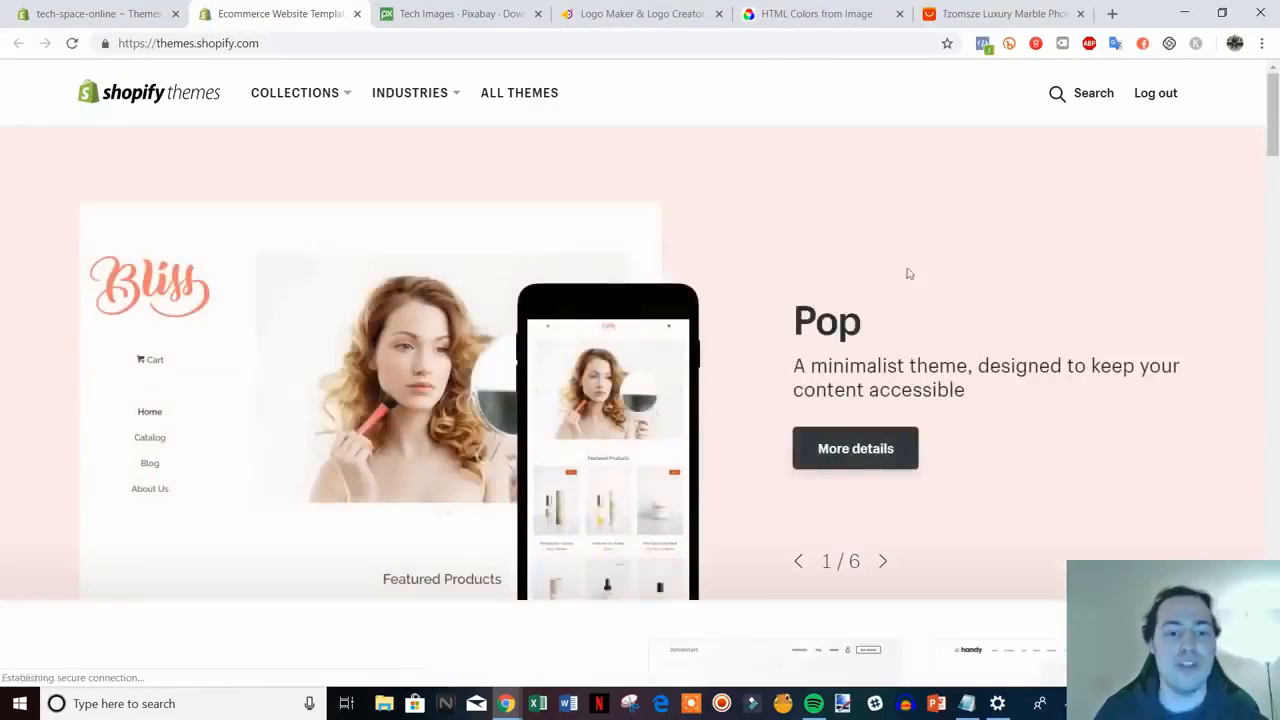
- Scroll through the trending themes in the Shopify Theme Store
{"action": "scroll", "coordinate": [1000, 280], "scroll_direction": "down", "scroll_amount": 3}
{"action": "scroll", "coordinate": [1000, 277], "scroll_direction": "down", "scroll_amount": 7}
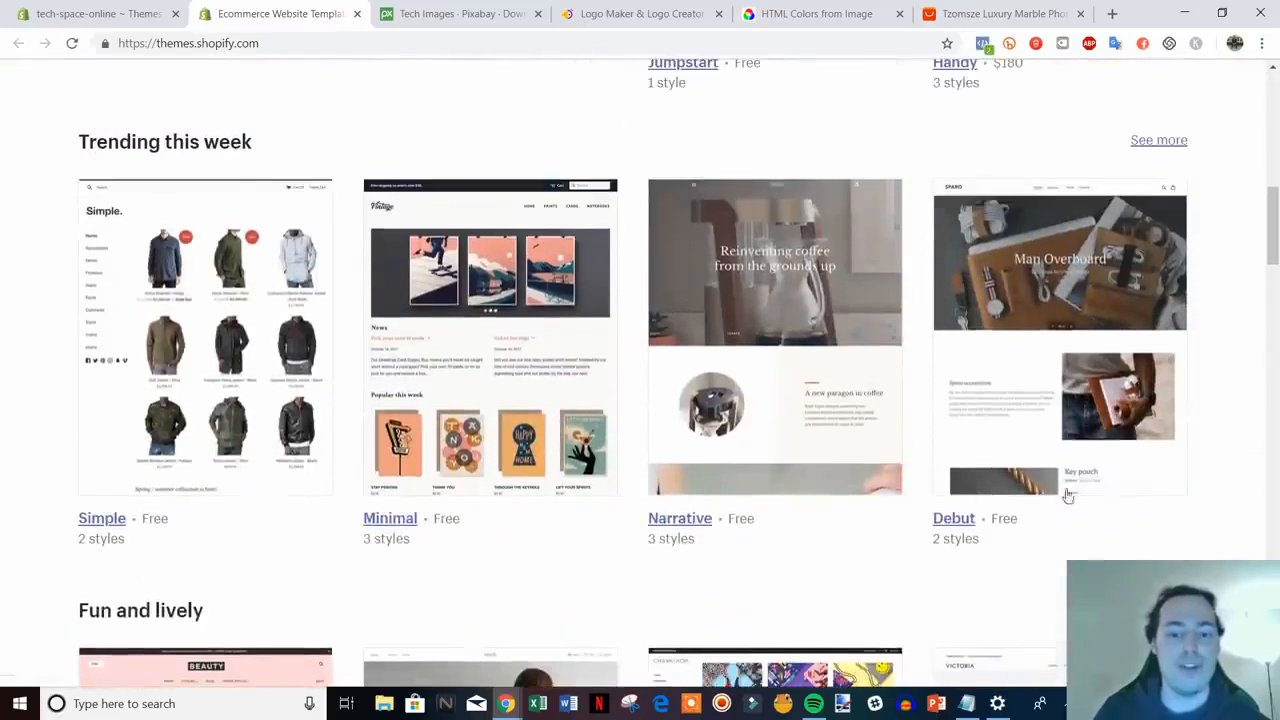
{"action": "scroll", "coordinate": [486, 405], "scroll_direction": "down", "scroll_amount": 5}
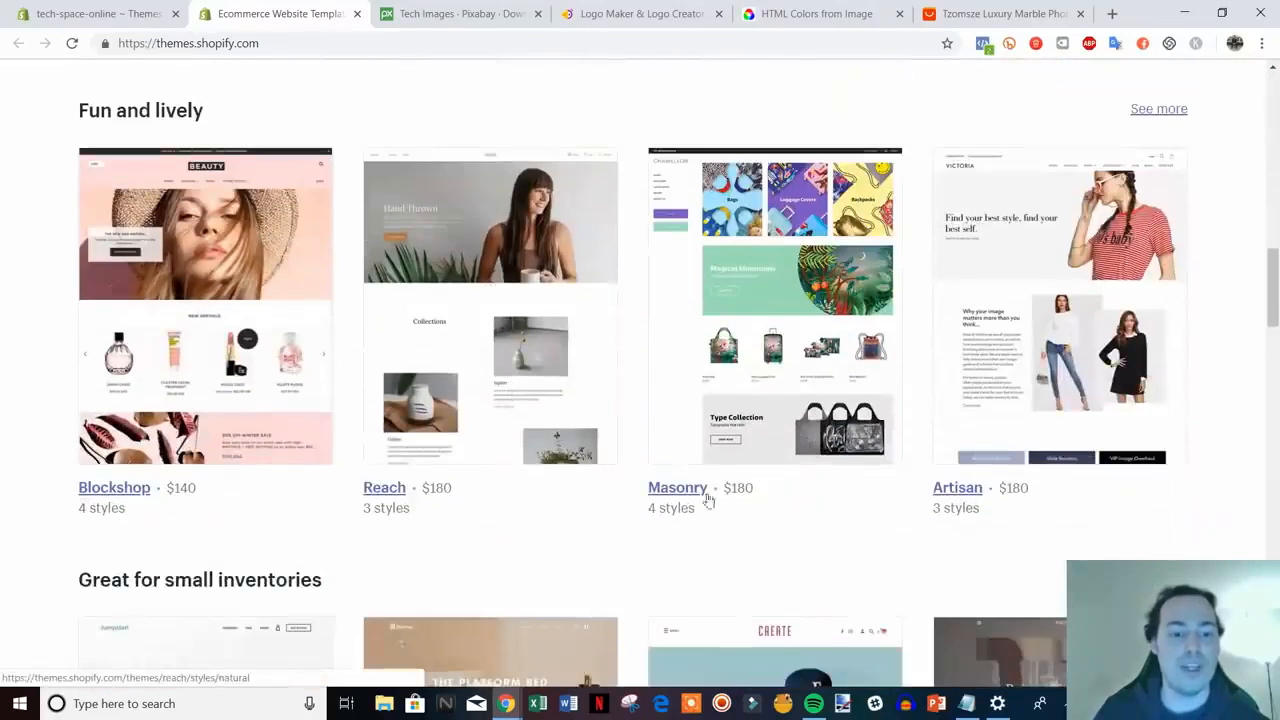
{"action": "left_click_drag", "start_coordinate": [1273, 298], "coordinate": [1273, 316]}
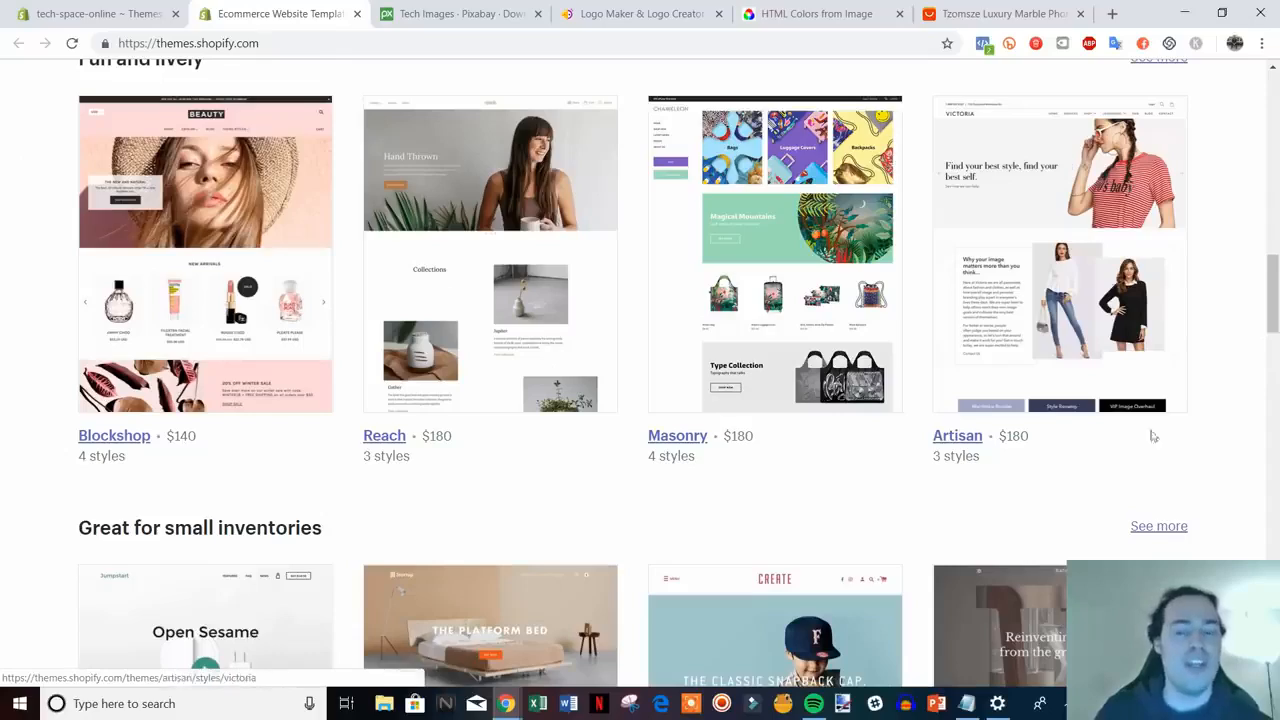
{"action": "scroll", "coordinate": [1190, 417], "scroll_direction": "down", "scroll_amount": 1}
{"action": "scroll", "coordinate": [1190, 417], "scroll_direction": "down", "scroll_amount": 8}
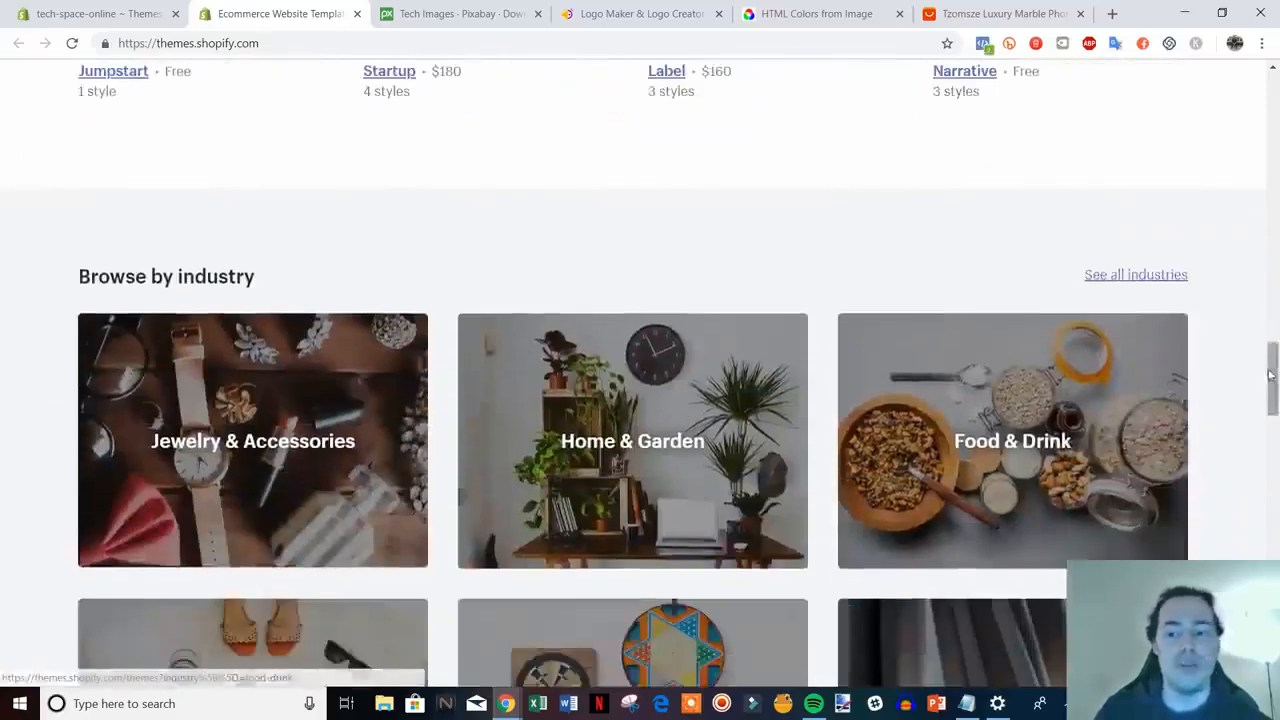
{"action": "left_click_drag", "start_coordinate": [1271, 395], "coordinate": [1265, 136]}
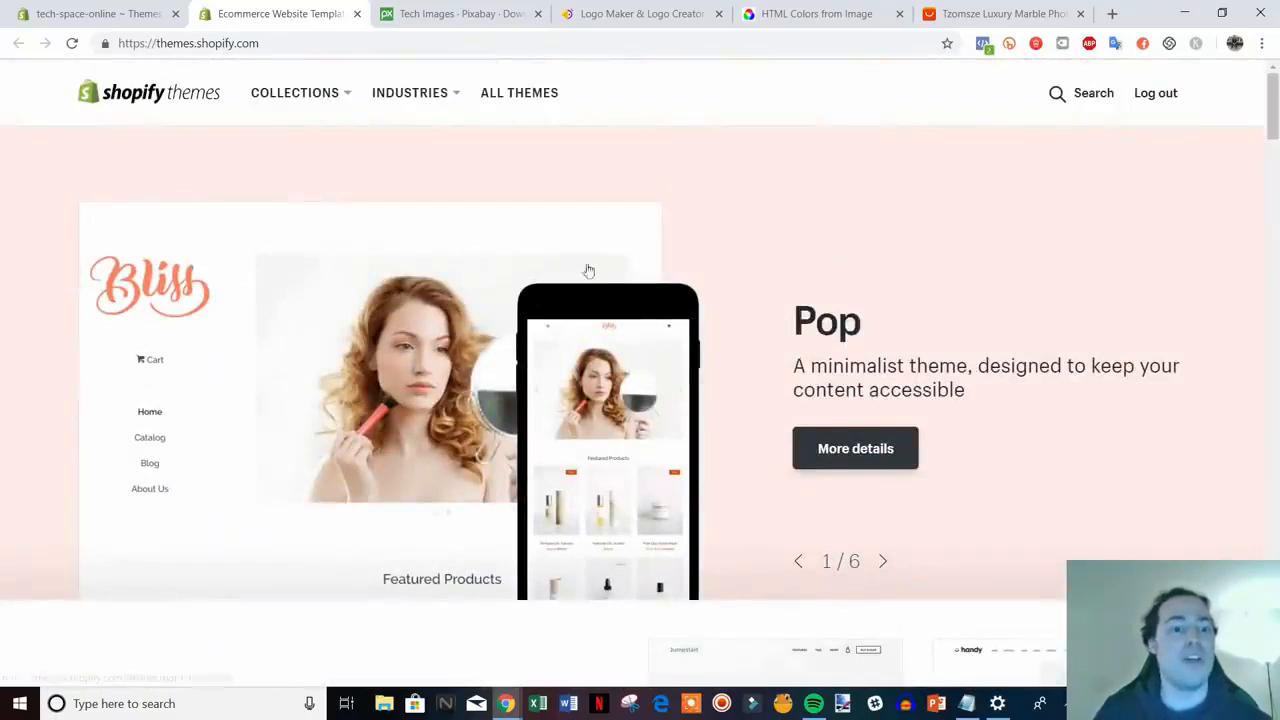
{"action": "scroll", "coordinate": [586, 271], "scroll_direction": "down", "scroll_amount": 2}
- Compare the admin Themes page with the Theme Store listings
{"action": "left_click", "coordinate": [95, 13]}
{"action": "scroll", "coordinate": [886, 369], "scroll_direction": "up", "scroll_amount": 3}
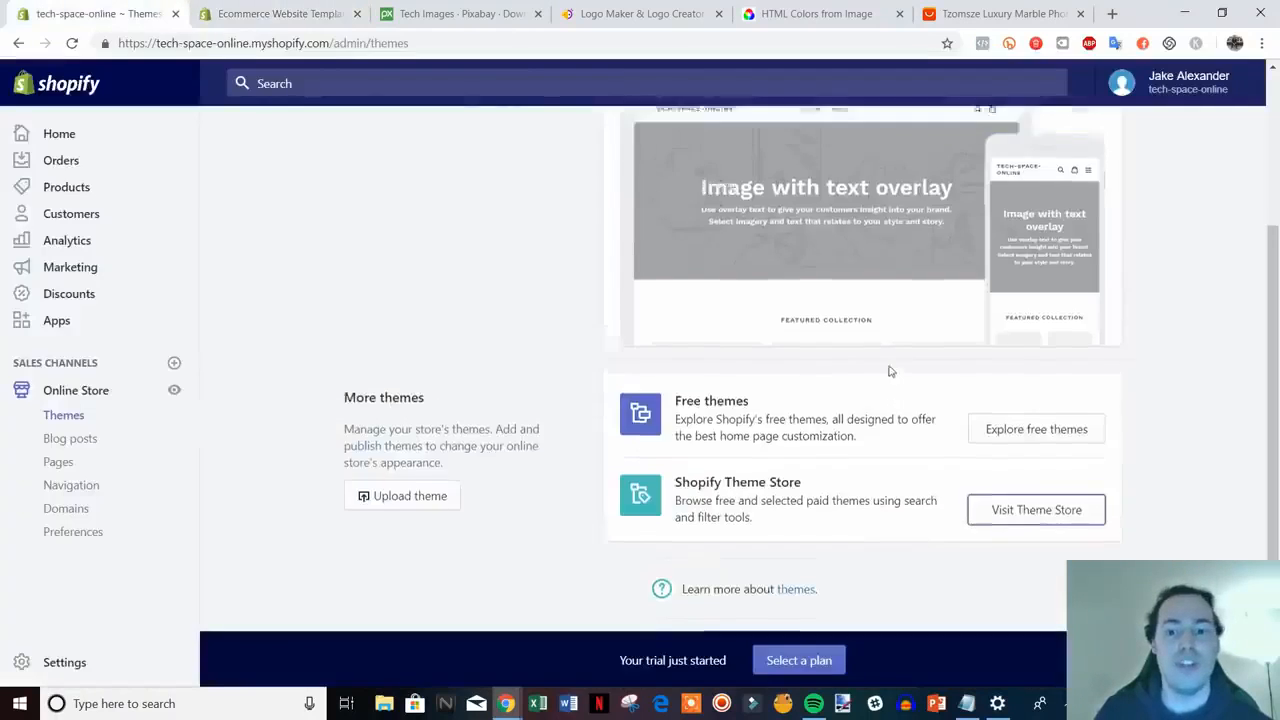
{"action": "left_click", "coordinate": [280, 13]}
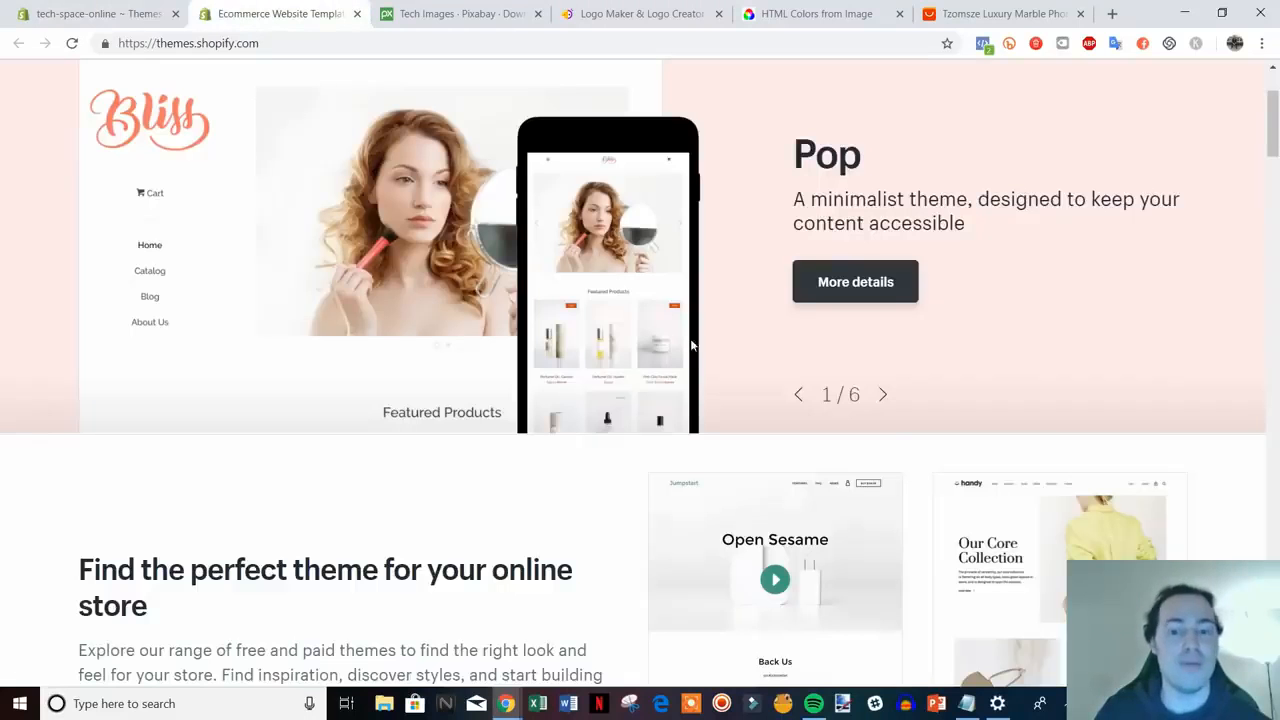
{"action": "scroll", "coordinate": [1208, 285], "scroll_direction": "down", "scroll_amount": 4}
{"action": "scroll", "coordinate": [1208, 285], "scroll_direction": "down", "scroll_amount": 3}
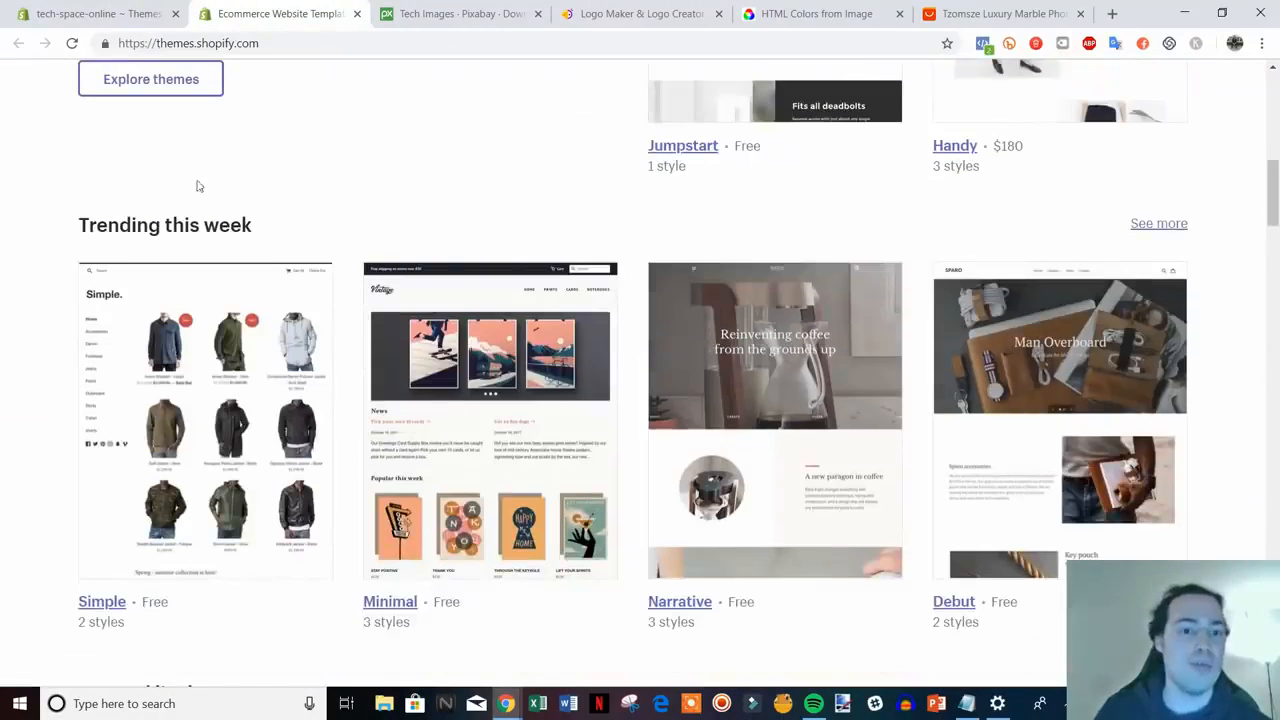
{"action": "scroll", "coordinate": [522, 388], "scroll_direction": "down", "scroll_amount": 2}
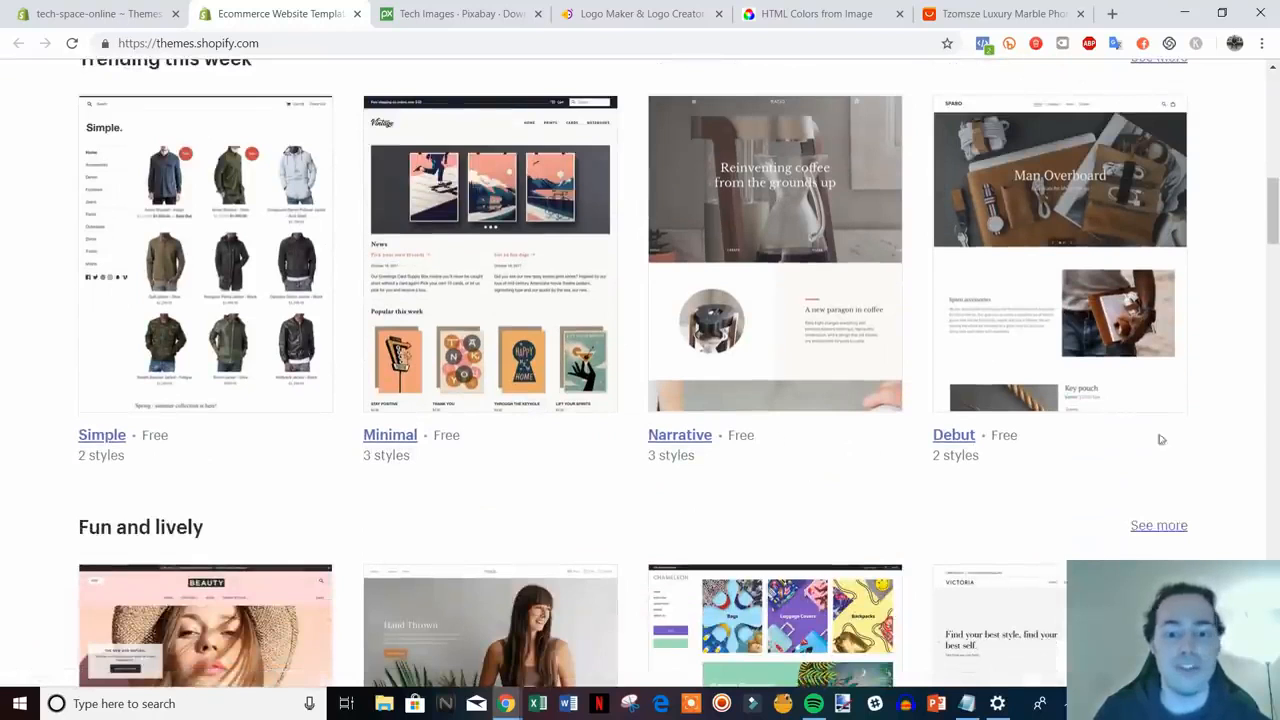
- Open the free Minimal theme's page and add it to the store
{"action": "left_click", "coordinate": [62, 13]}
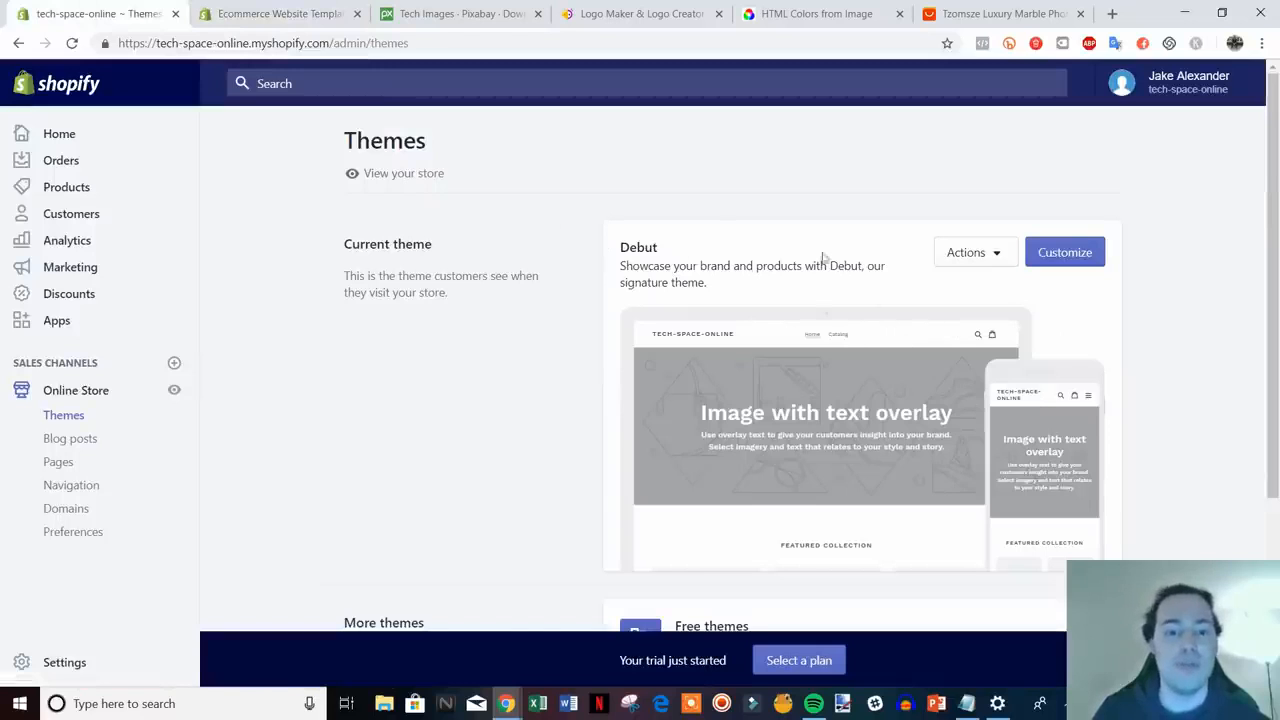
{"action": "left_click", "coordinate": [277, 13]}
{"action": "scroll", "coordinate": [1203, 434], "scroll_direction": "down", "scroll_amount": 1}
{"action": "scroll", "coordinate": [456, 274], "scroll_direction": "up", "scroll_amount": 2}
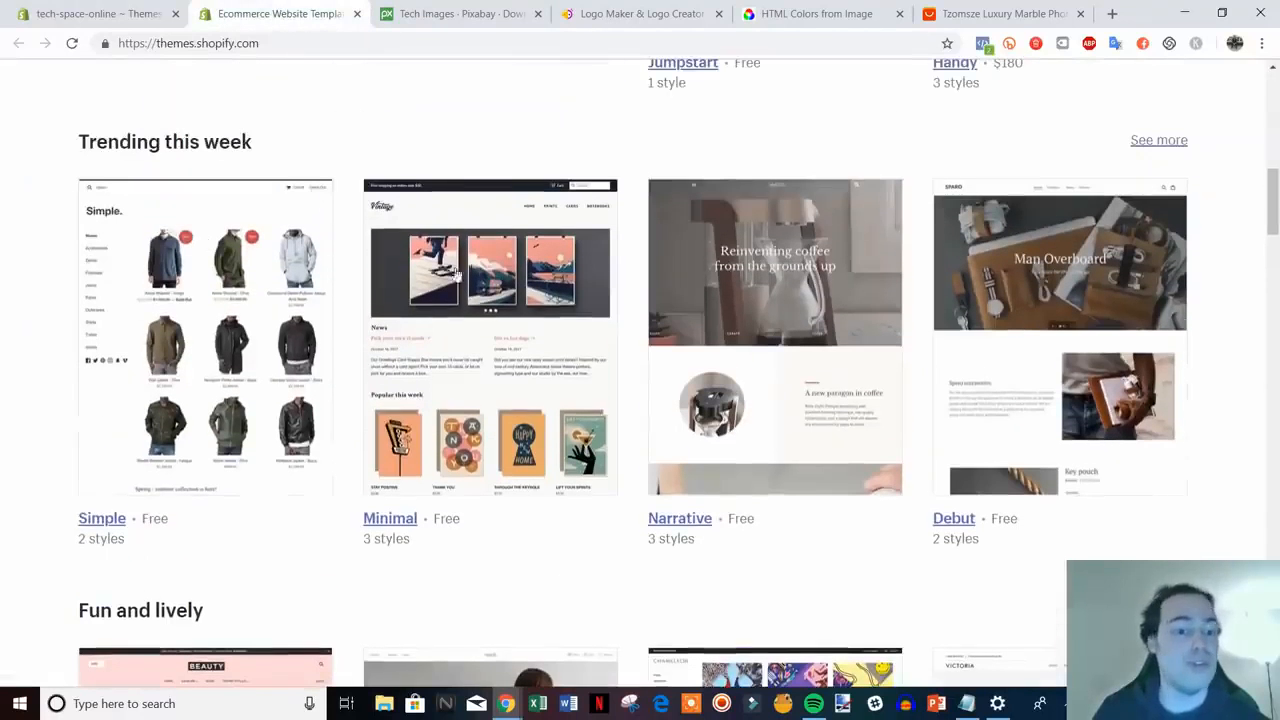
{"action": "left_click", "coordinate": [405, 518]}
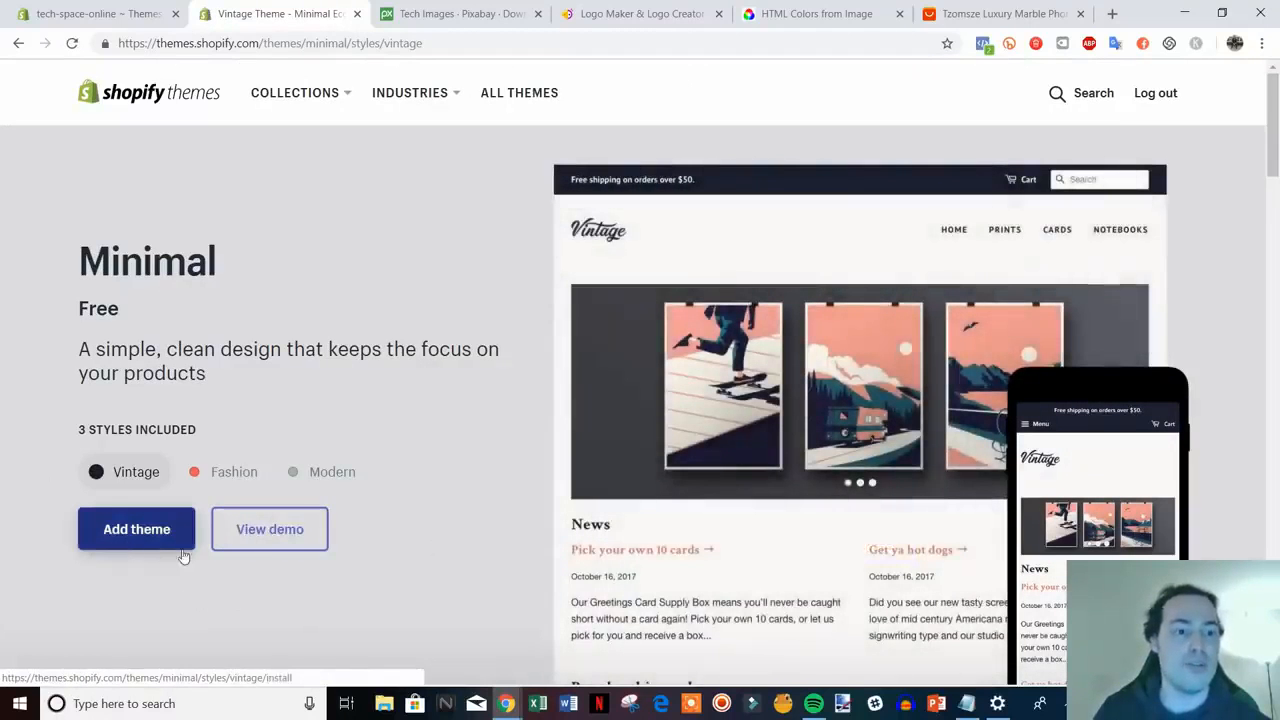
{"action": "left_click", "coordinate": [183, 556]}
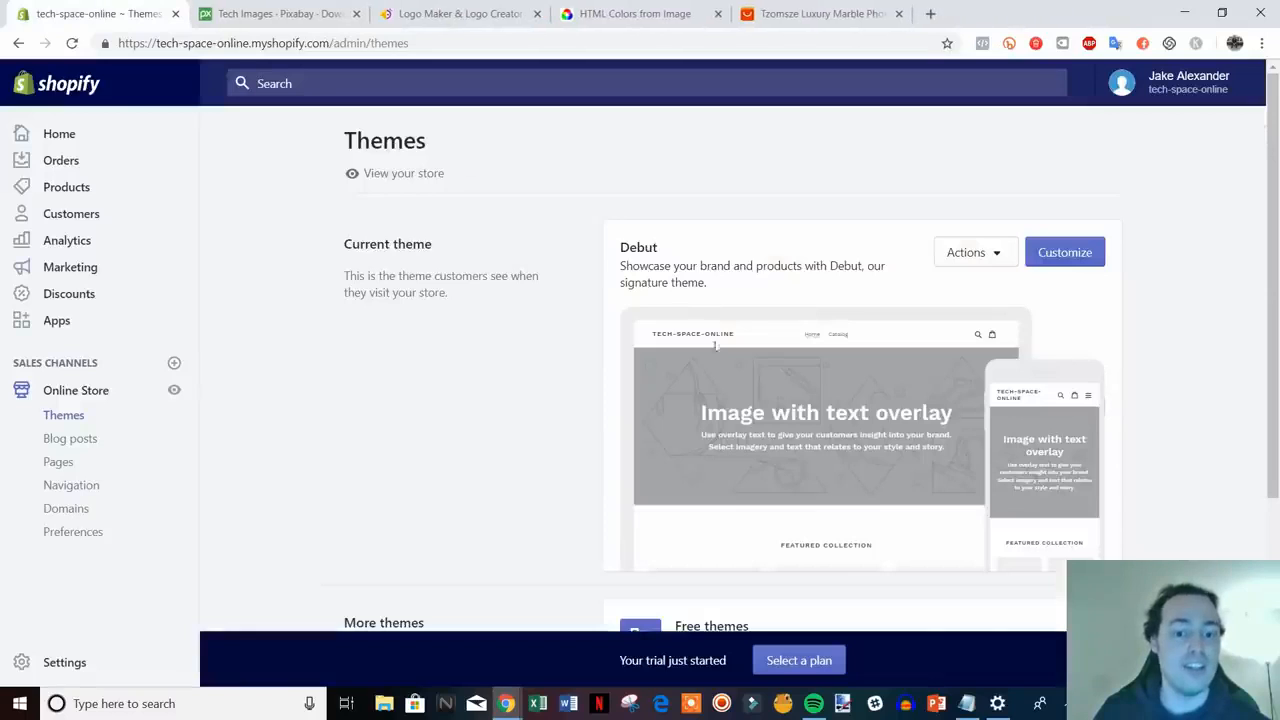
- Customize the current Debut theme and look over its home page preview with placeholder sections
{"action": "scroll", "coordinate": [714, 350], "scroll_direction": "down", "scroll_amount": 3}
{"action": "scroll", "coordinate": [709, 346], "scroll_direction": "up", "scroll_amount": 1}
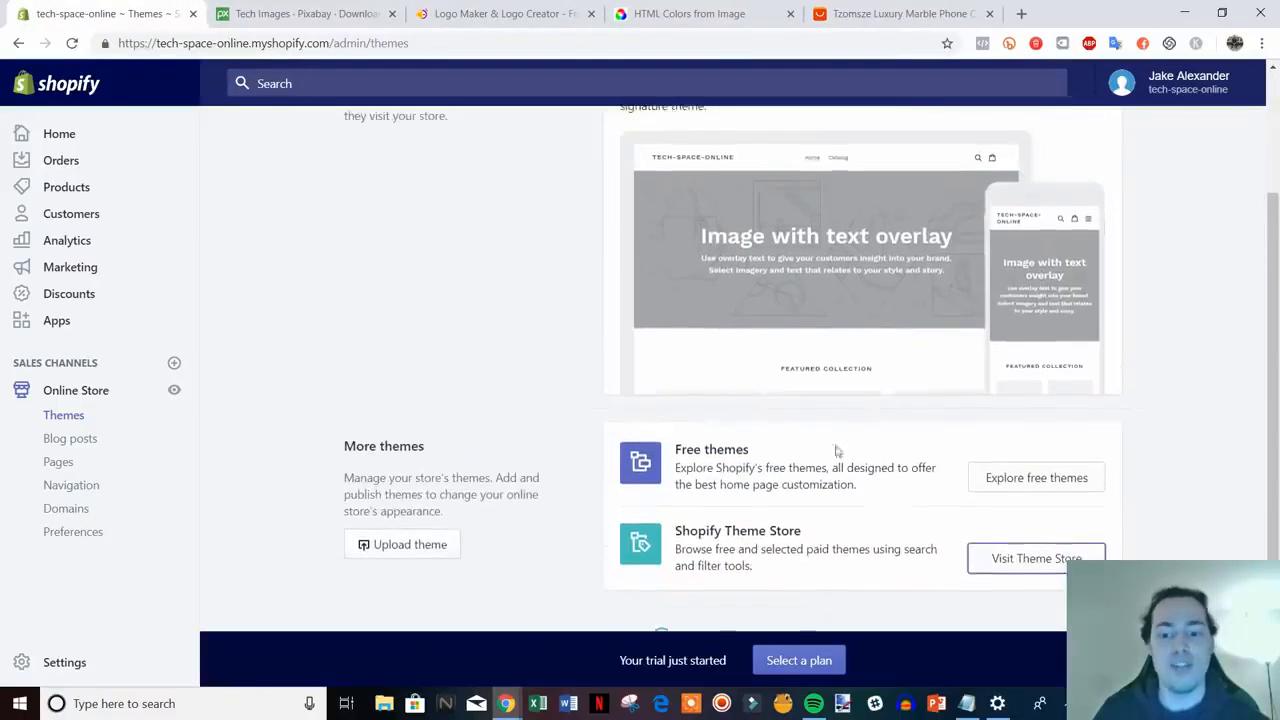
{"action": "scroll", "coordinate": [836, 451], "scroll_direction": "up", "scroll_amount": 2}
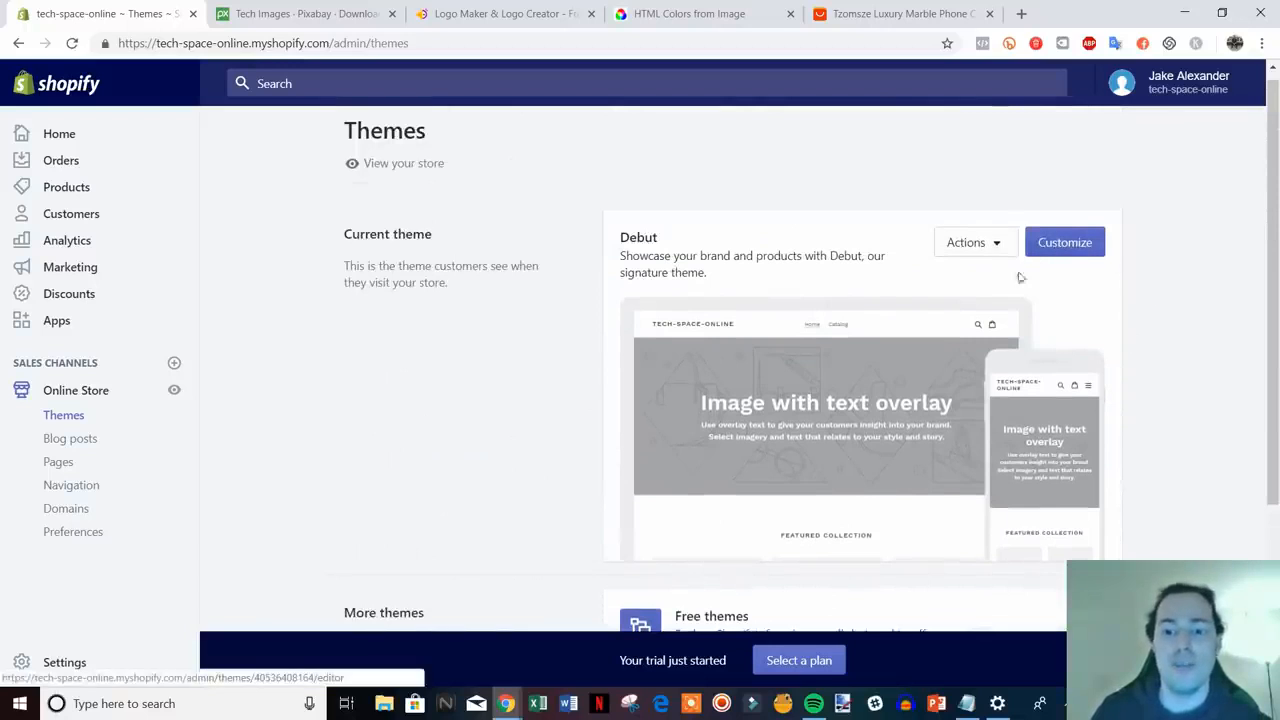
{"action": "left_click", "coordinate": [1080, 244]}
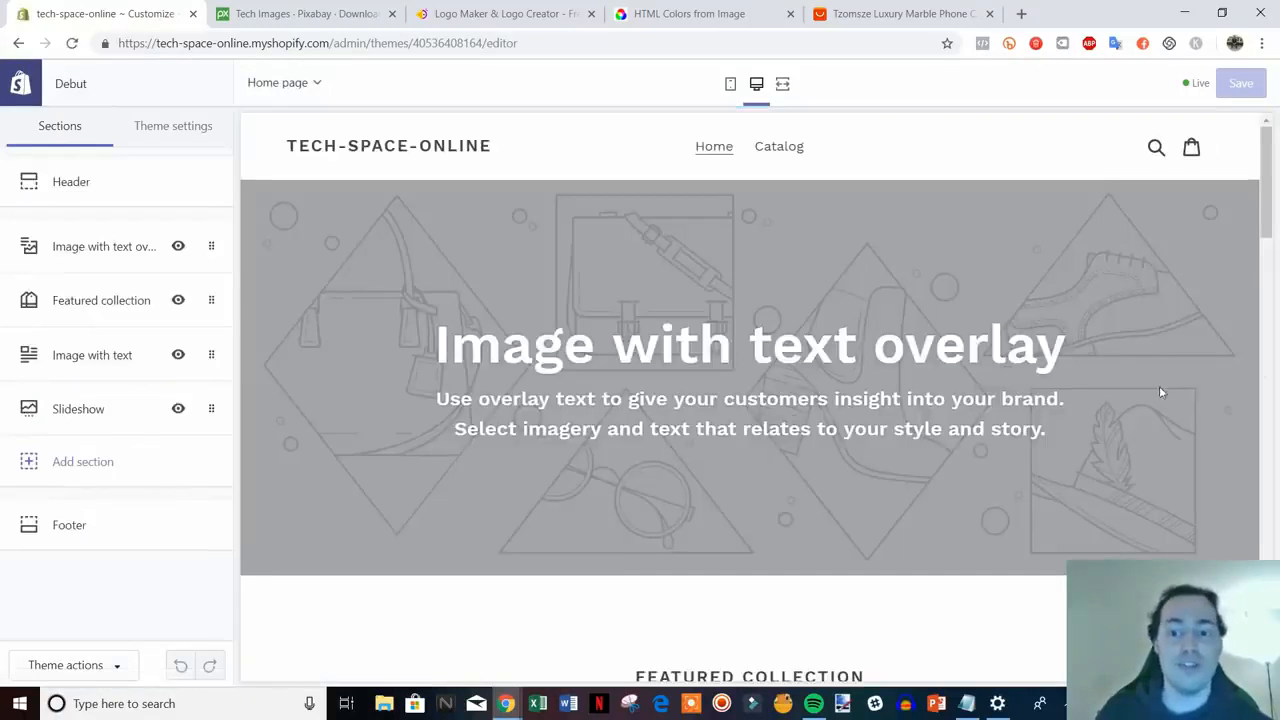
{"action": "left_click_drag", "start_coordinate": [1266, 160], "coordinate": [1268, 500]}
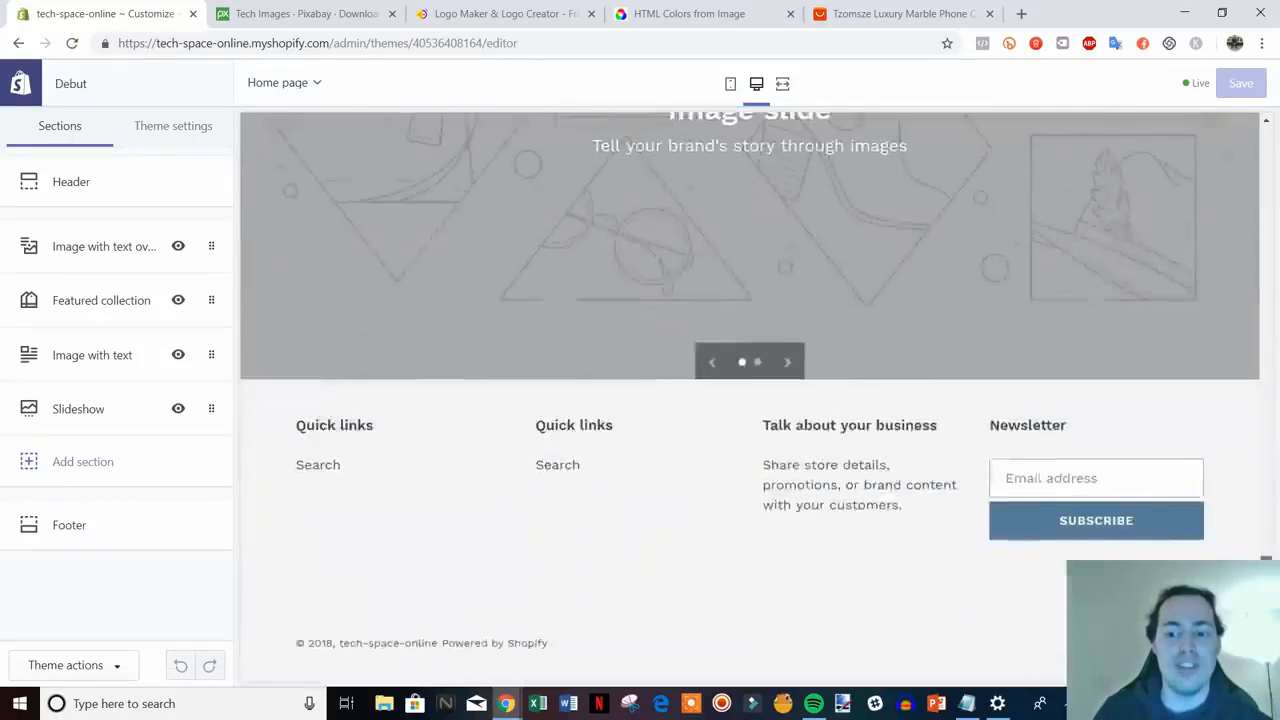
{"action": "scroll", "coordinate": [727, 360], "scroll_direction": "up", "scroll_amount": 15}
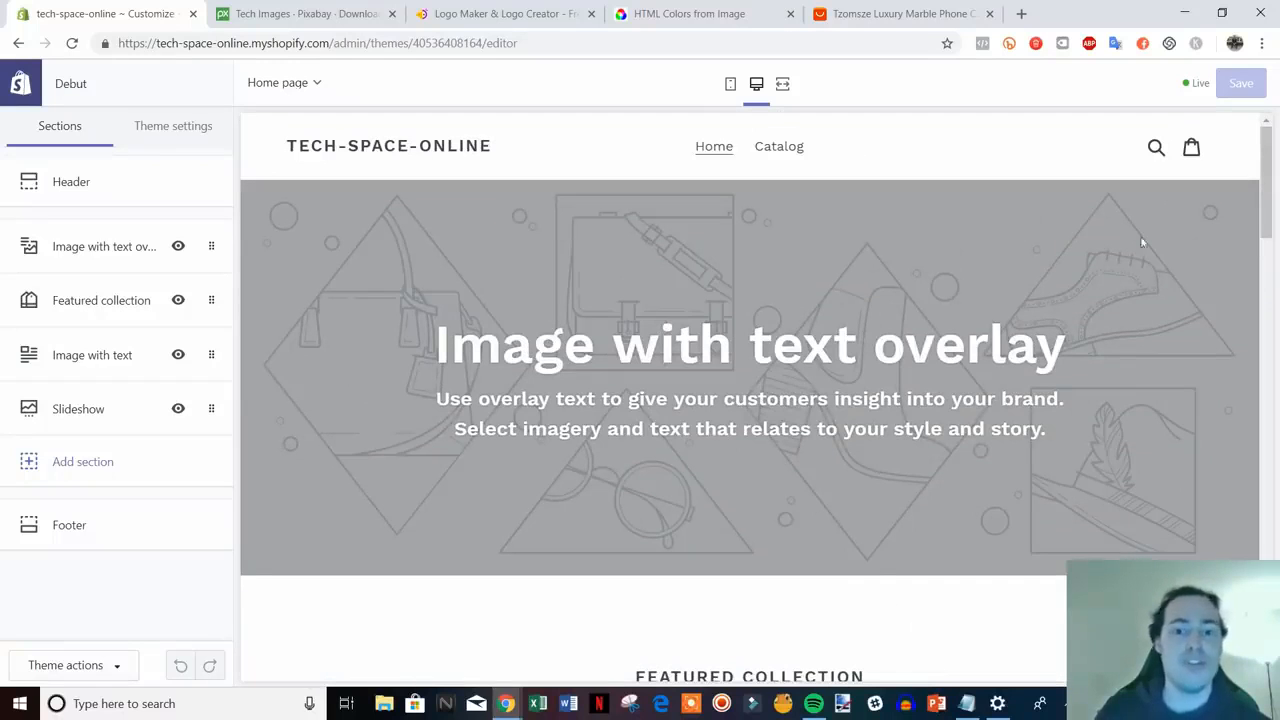
{"action": "scroll", "coordinate": [1011, 400], "scroll_direction": "down", "scroll_amount": 3}
{"action": "scroll", "coordinate": [1015, 400], "scroll_direction": "up", "scroll_amount": 3}
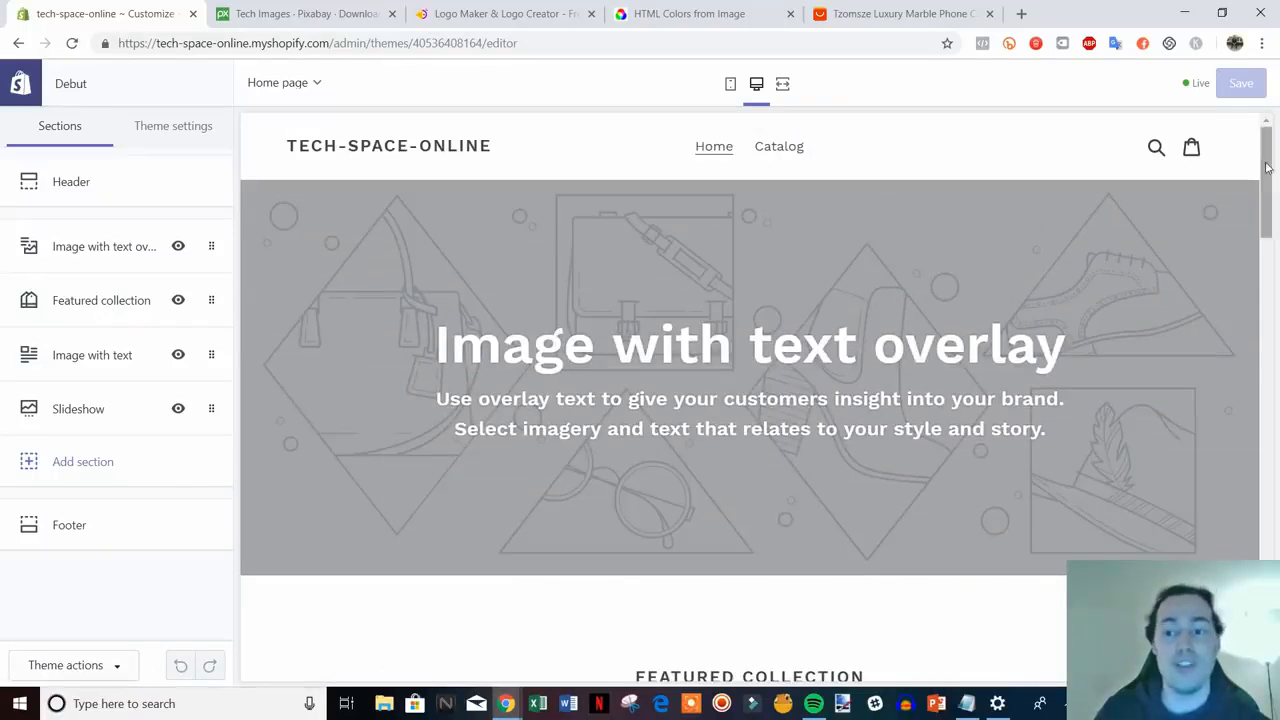
{"action": "mouse_move", "coordinate": [1267, 168]}
{"action": "left_mouse_down"}
{"action": "mouse_move", "coordinate": [1267, 604]}
{"action": "mouse_move", "coordinate": [1267, 175]}
{"action": "left_mouse_up"}
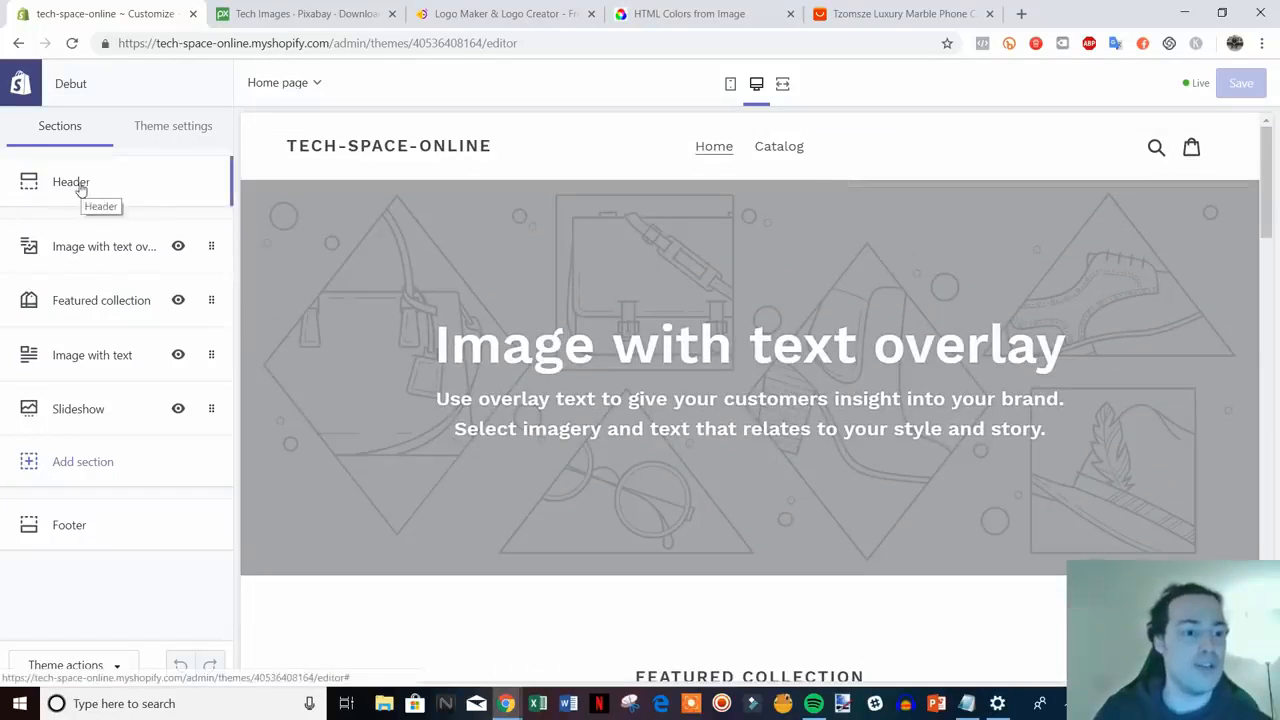
- Upload logo_transparent as the Debut header logo and widen it to 160px
{"action": "left_click", "coordinate": [88, 184]}
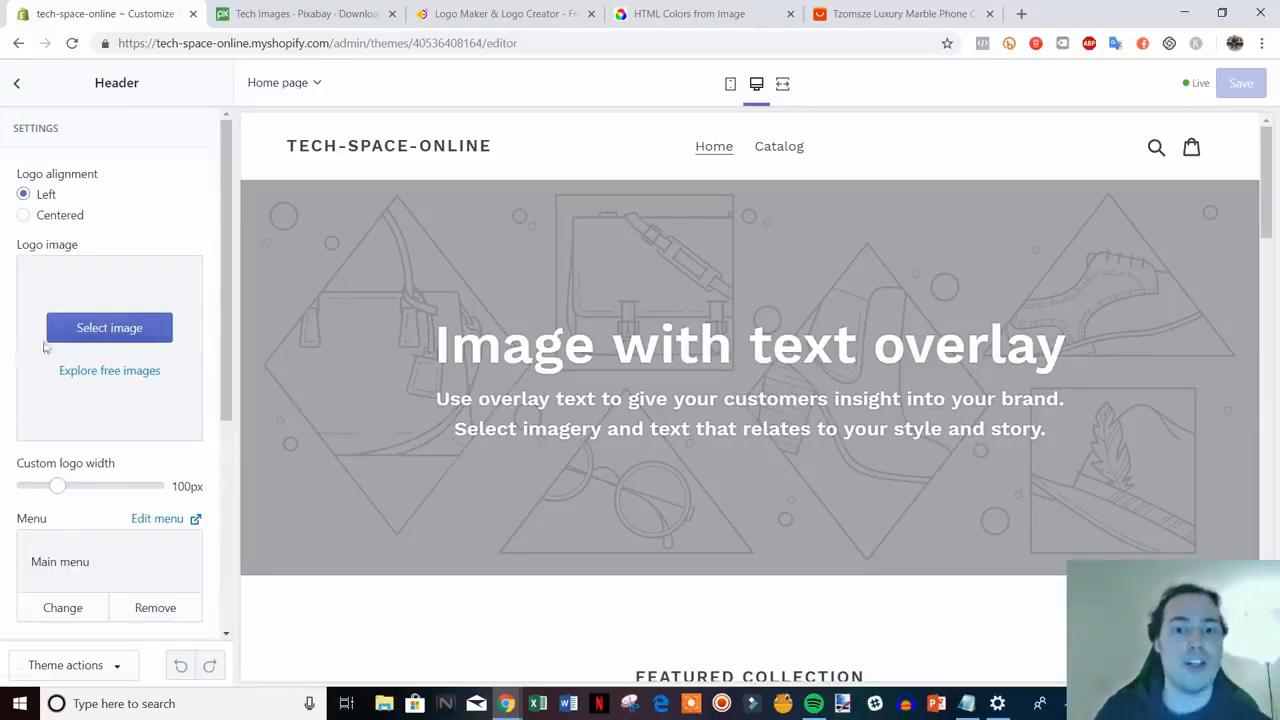
{"action": "left_click", "coordinate": [113, 328]}
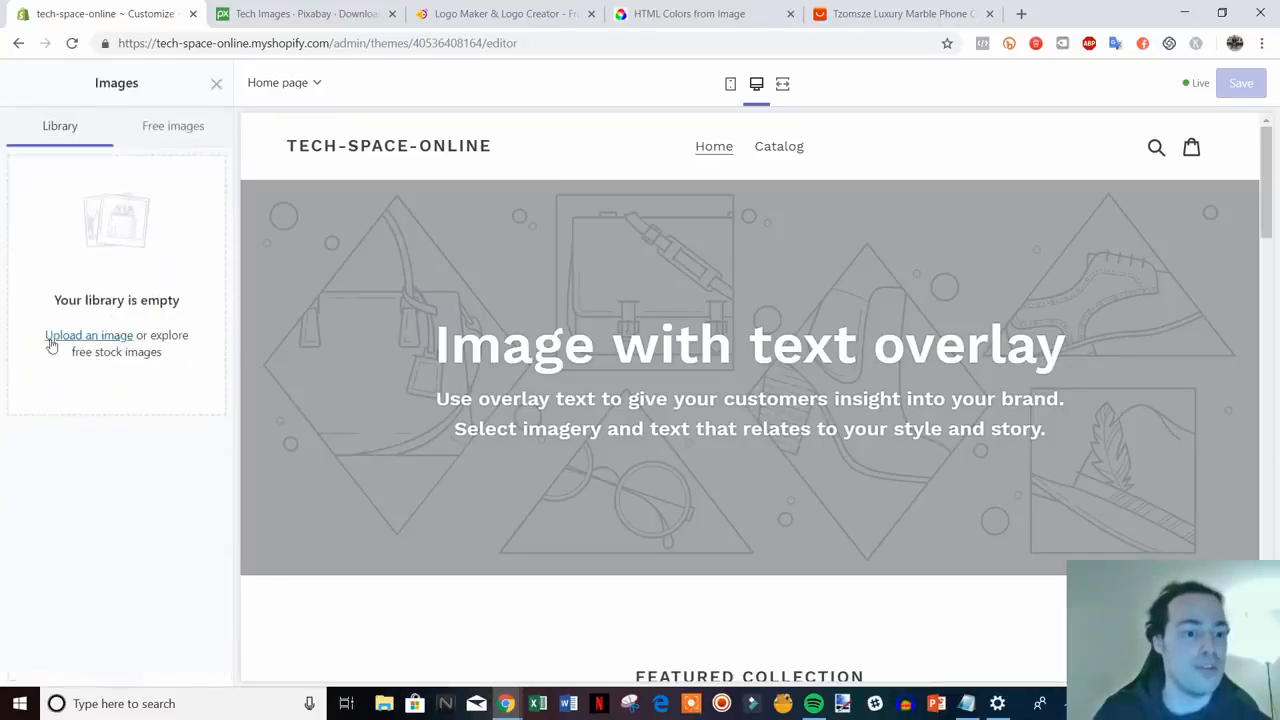
{"action": "left_click", "coordinate": [66, 340]}
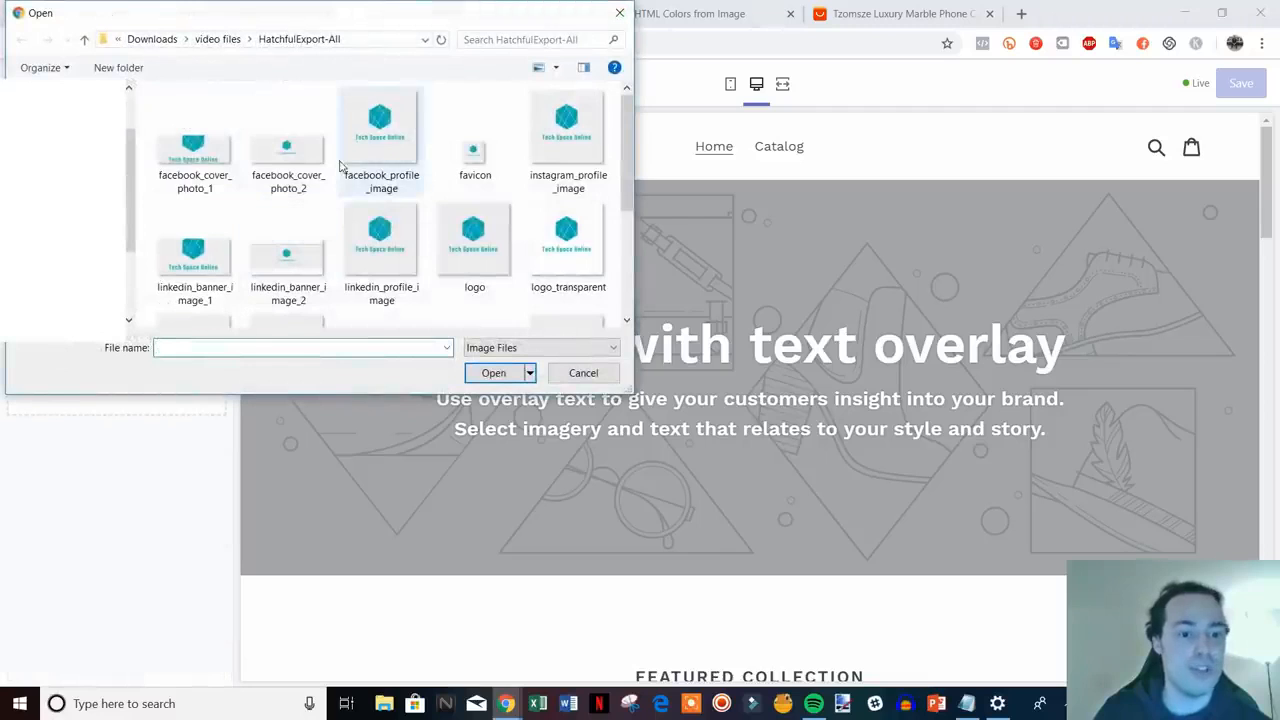
{"action": "scroll", "coordinate": [300, 170], "scroll_direction": "down", "scroll_amount": 1}
{"action": "scroll", "coordinate": [283, 174], "scroll_direction": "down", "scroll_amount": 1}
{"action": "scroll", "coordinate": [280, 171], "scroll_direction": "up", "scroll_amount": 1}
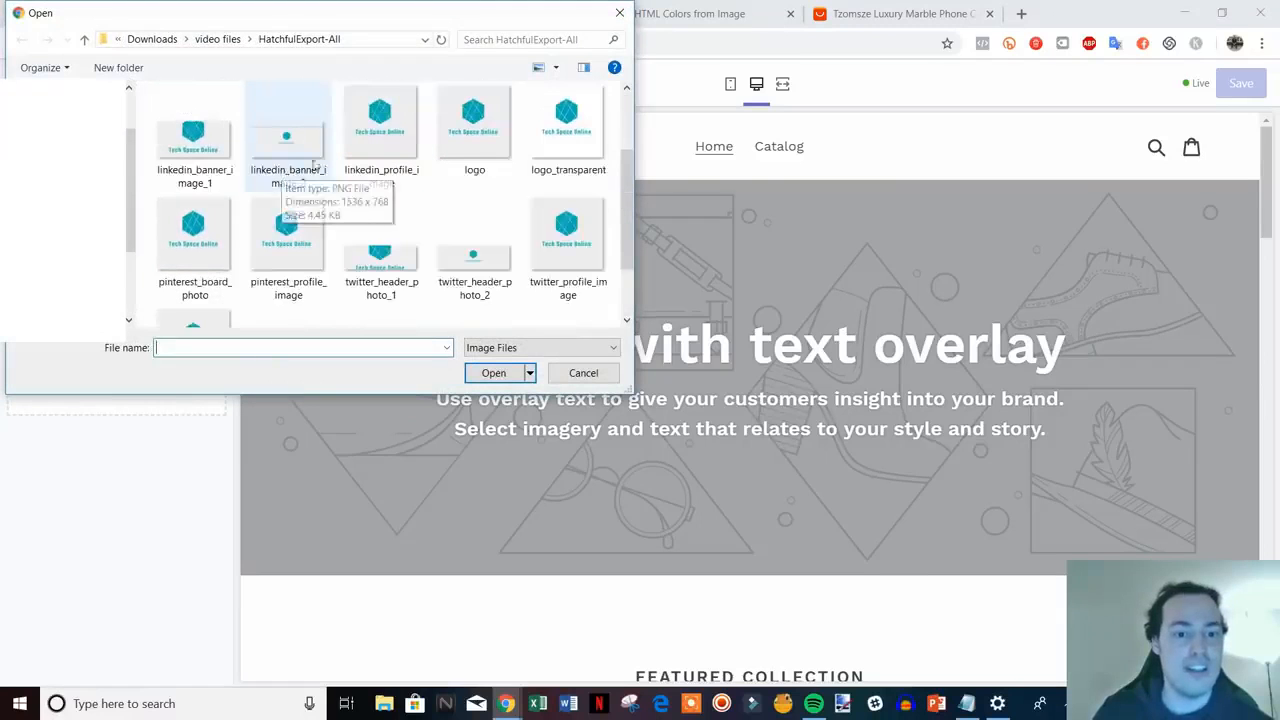
{"action": "double_click", "coordinate": [570, 135]}
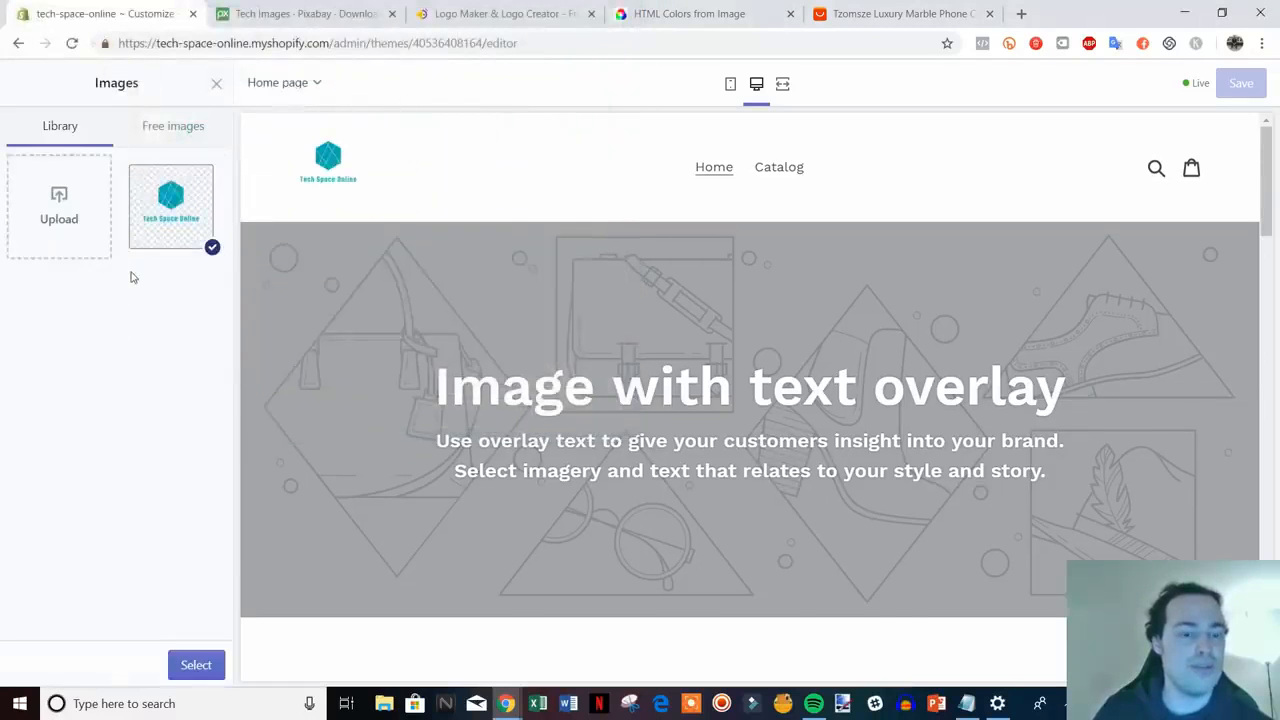
{"action": "left_click", "coordinate": [195, 665]}
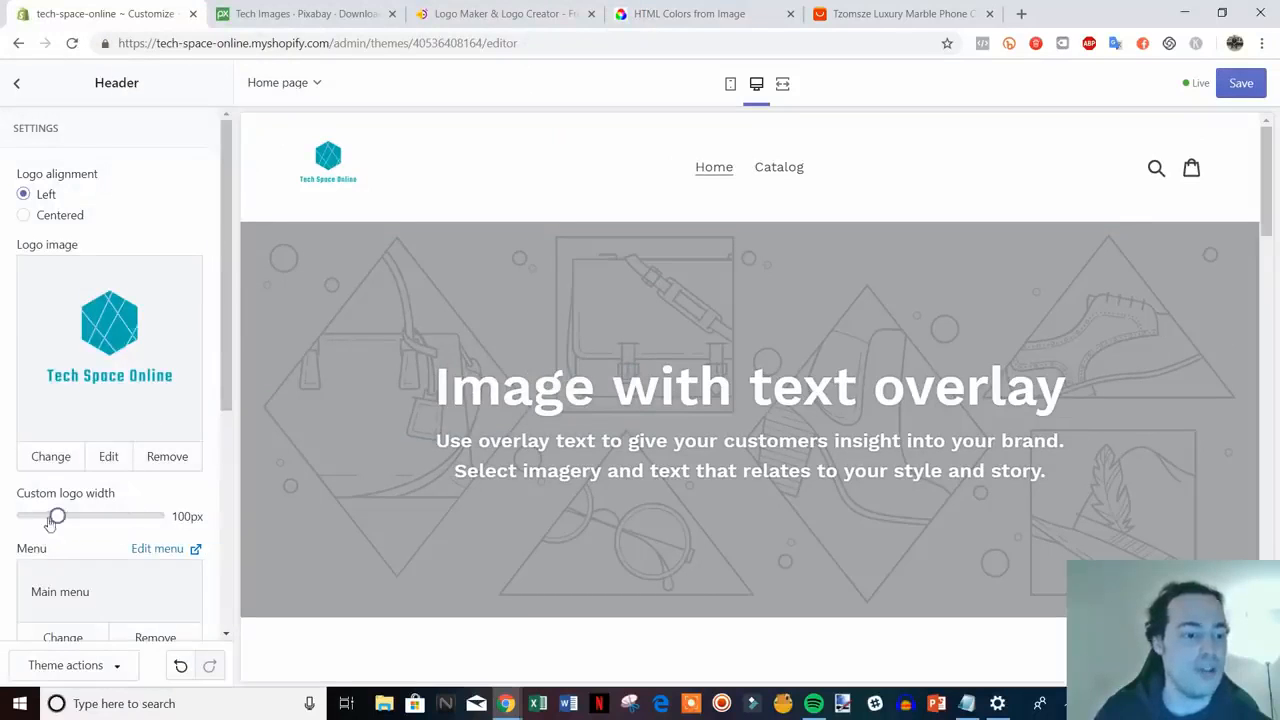
{"action": "left_click_drag", "start_coordinate": [57, 517], "coordinate": [97, 517]}
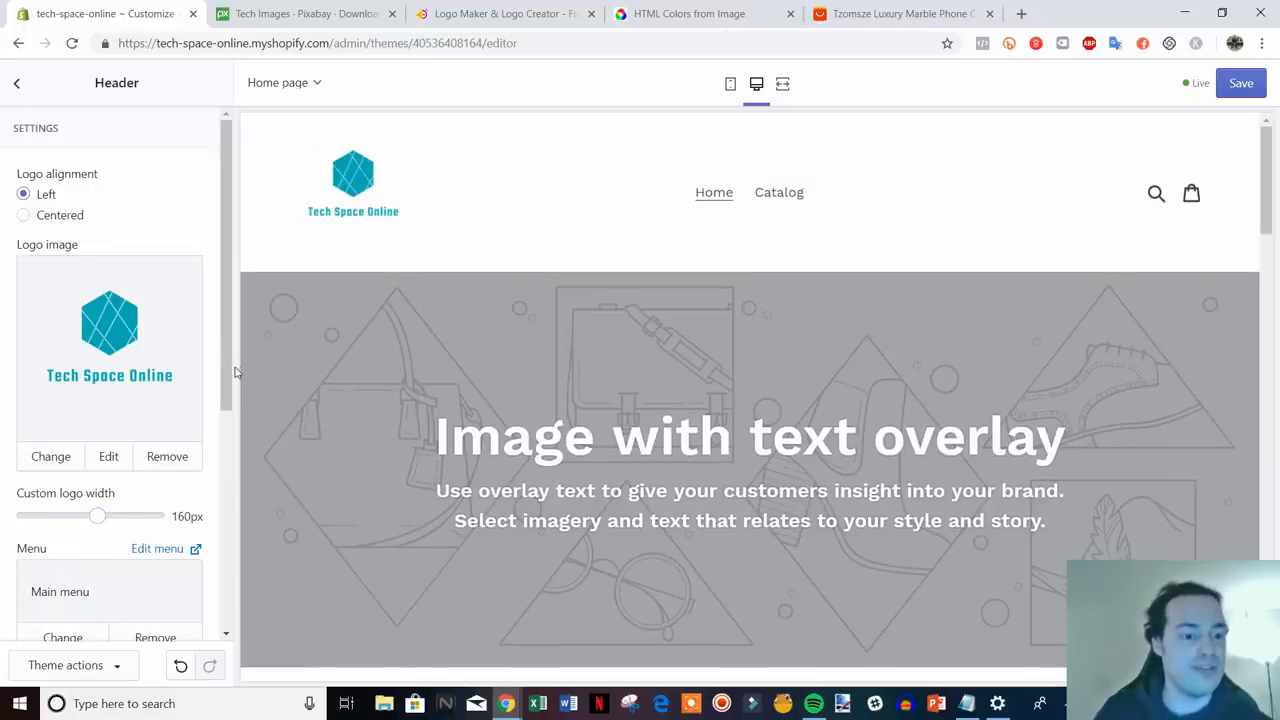
{"action": "left_click_drag", "start_coordinate": [235, 370], "coordinate": [204, 524]}
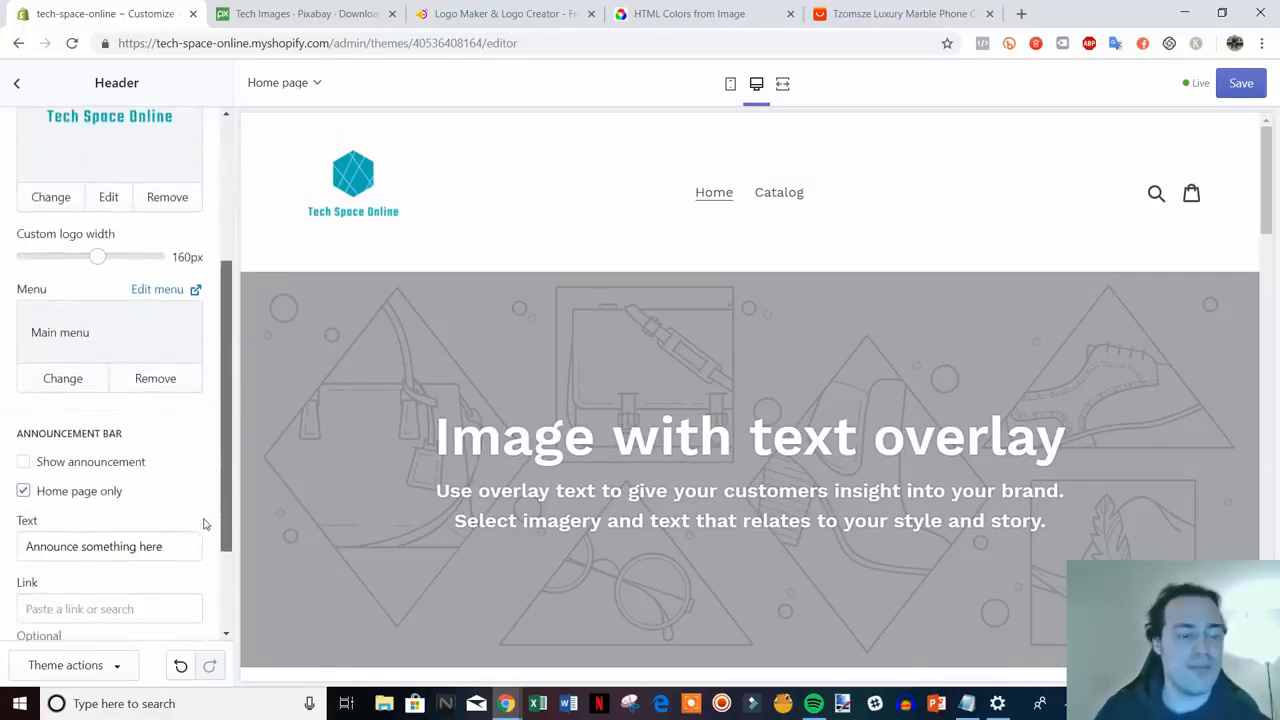
- Enable the announcement bar and replace its placeholder with 'Free Shipping On All Orders Storewide!'
{"action": "left_click", "coordinate": [76, 473]}
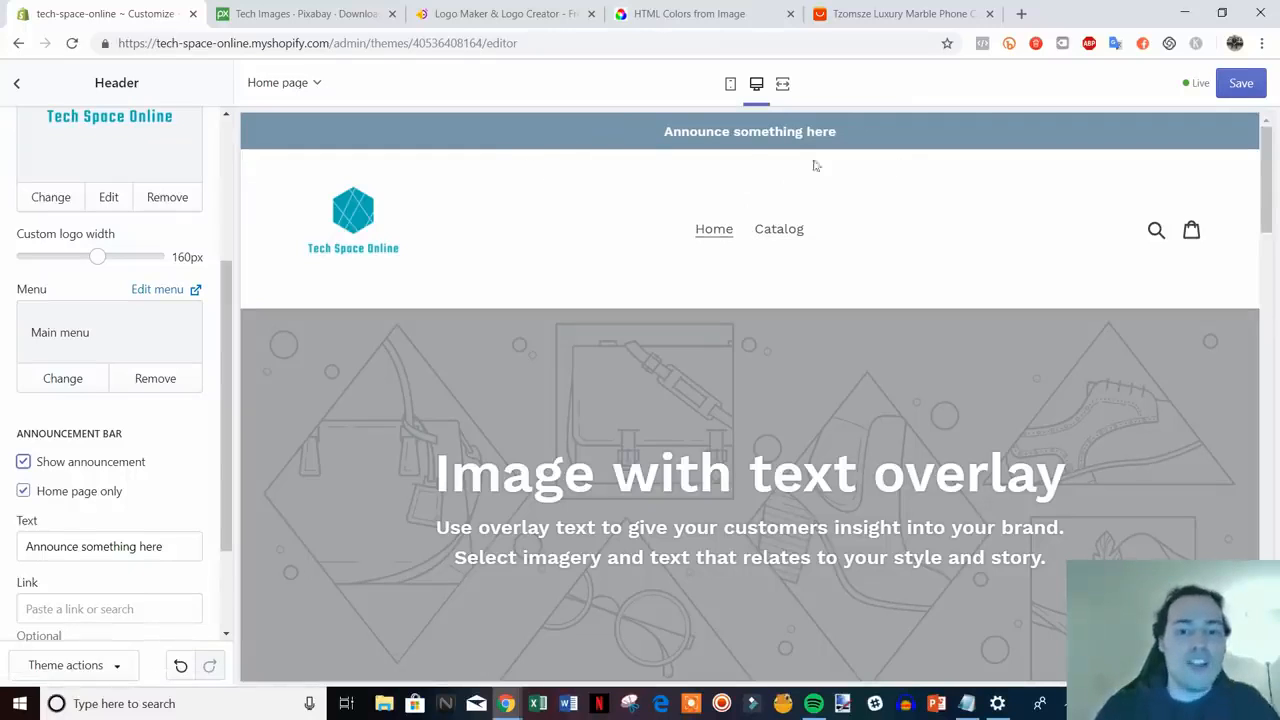
{"action": "scroll", "coordinate": [496, 375], "scroll_direction": "down", "scroll_amount": 1}
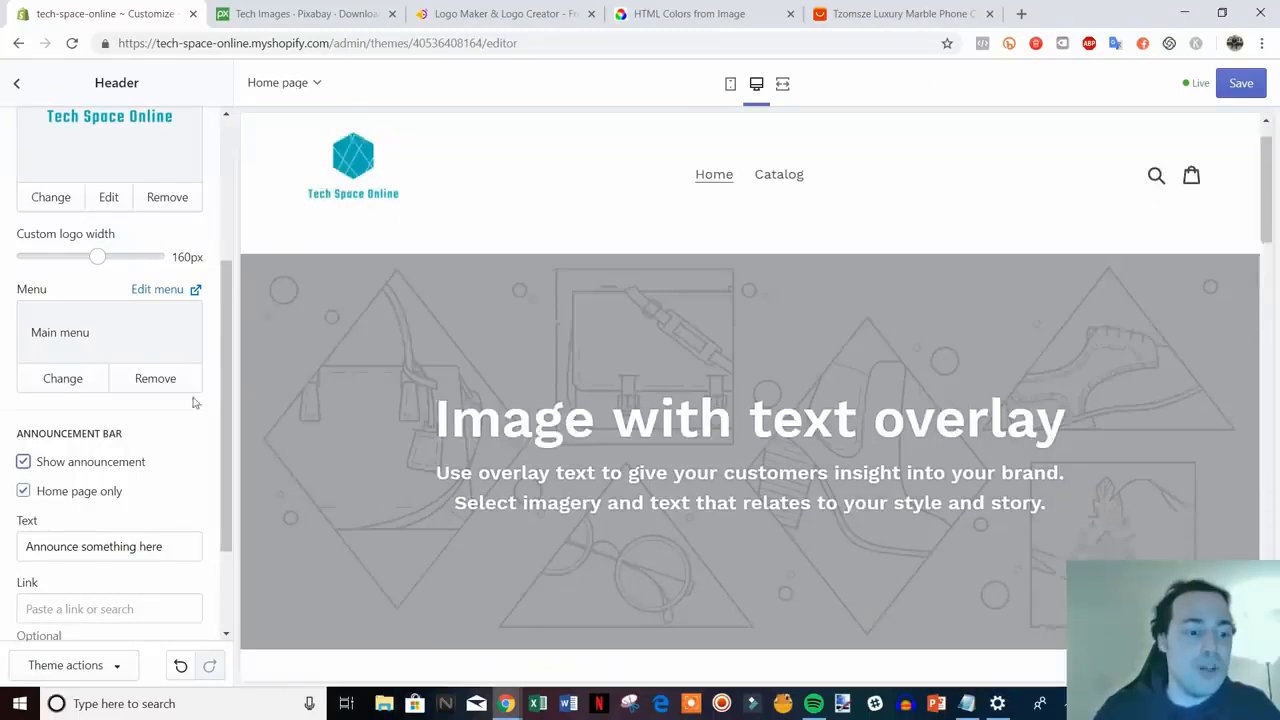
{"action": "scroll", "coordinate": [131, 417], "scroll_direction": "up", "scroll_amount": 1}
{"action": "scroll", "coordinate": [290, 405], "scroll_direction": "up", "scroll_amount": 1}
{"action": "scroll", "coordinate": [161, 513], "scroll_direction": "down", "scroll_amount": 2}
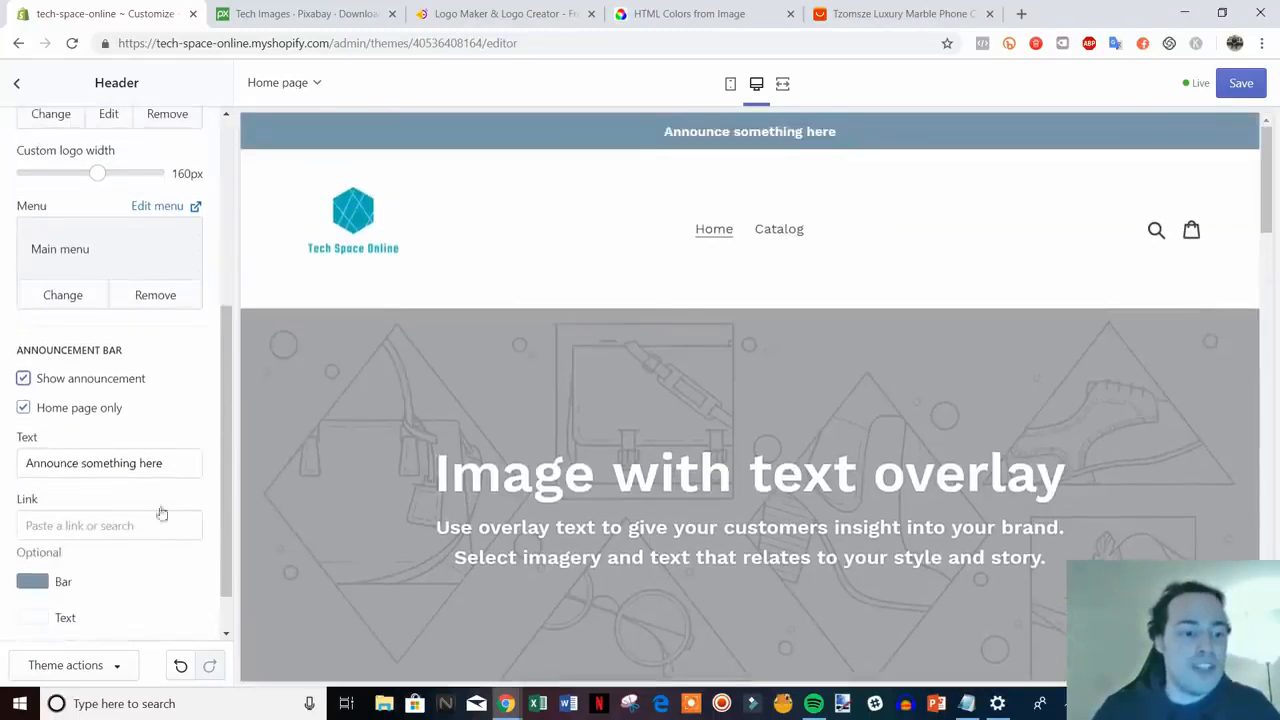
{"action": "left_click_drag", "start_coordinate": [179, 465], "coordinate": [3, 478]}
{"action": "type", "text": "Fr"}
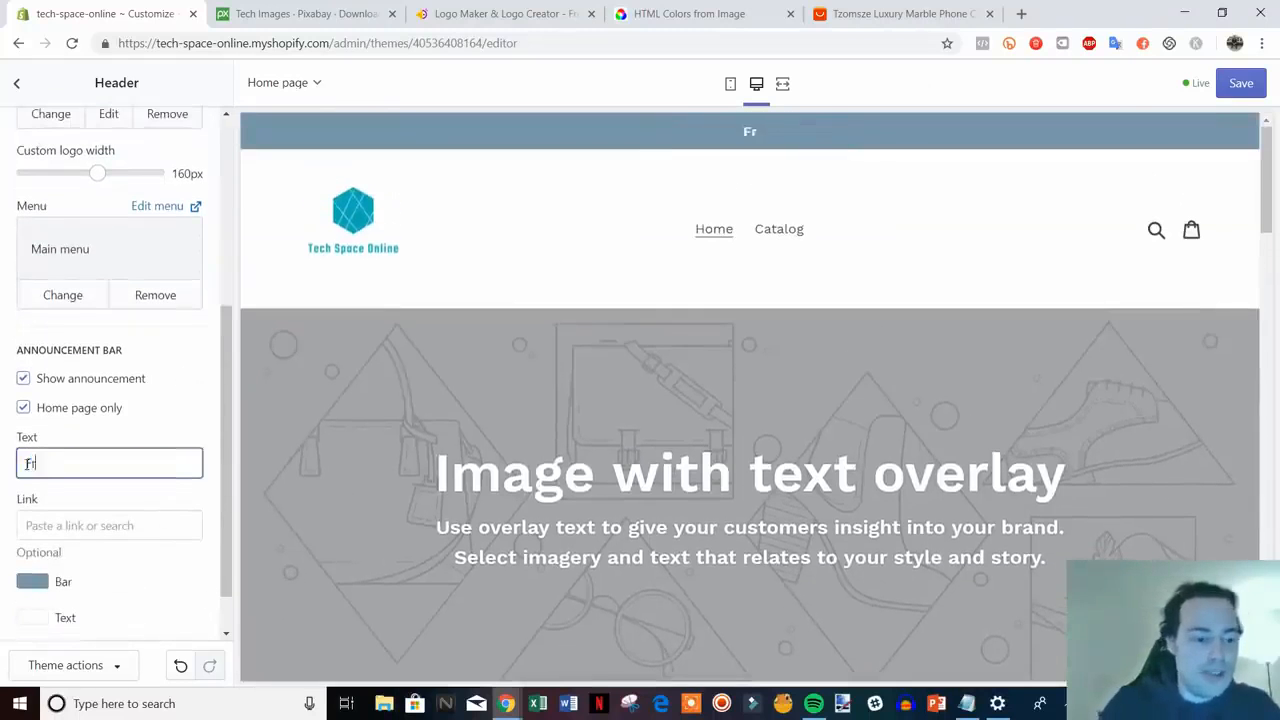
{"action": "type", "text": "ee Shipping On AL"}
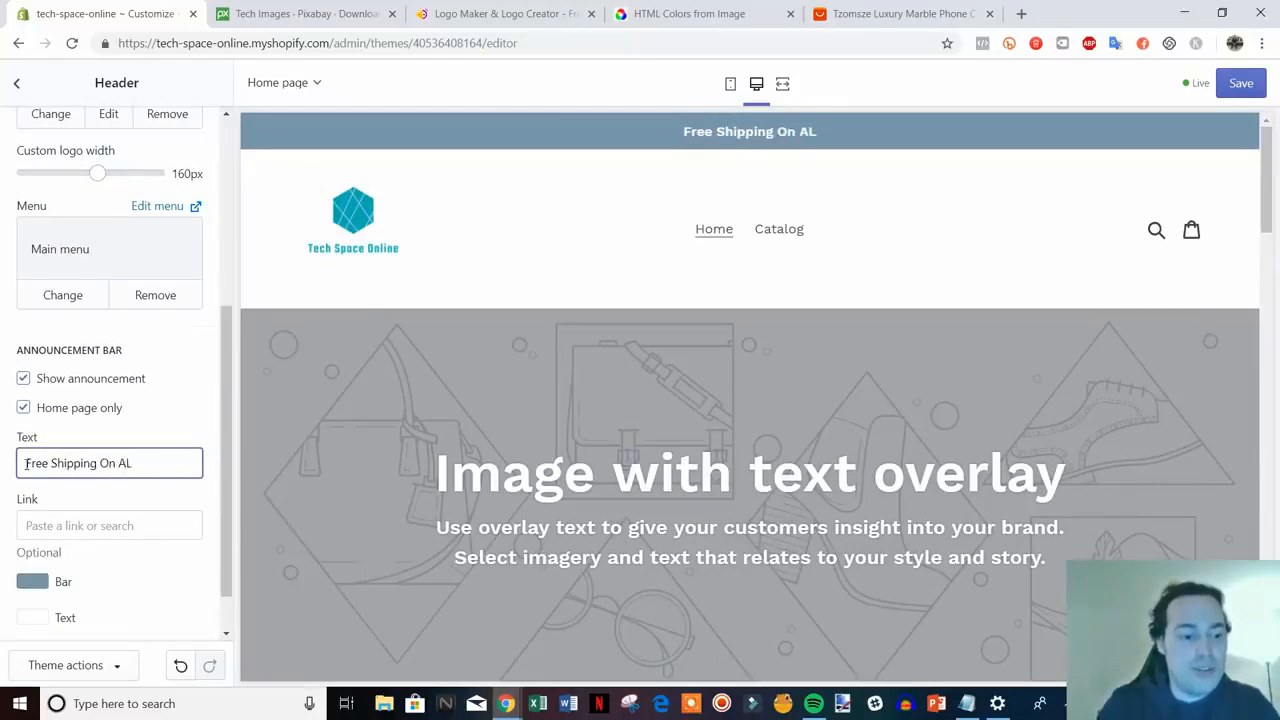
{"action": "key", "text": "BackSpace"}
{"action": "type", "text": "ll Orders"}
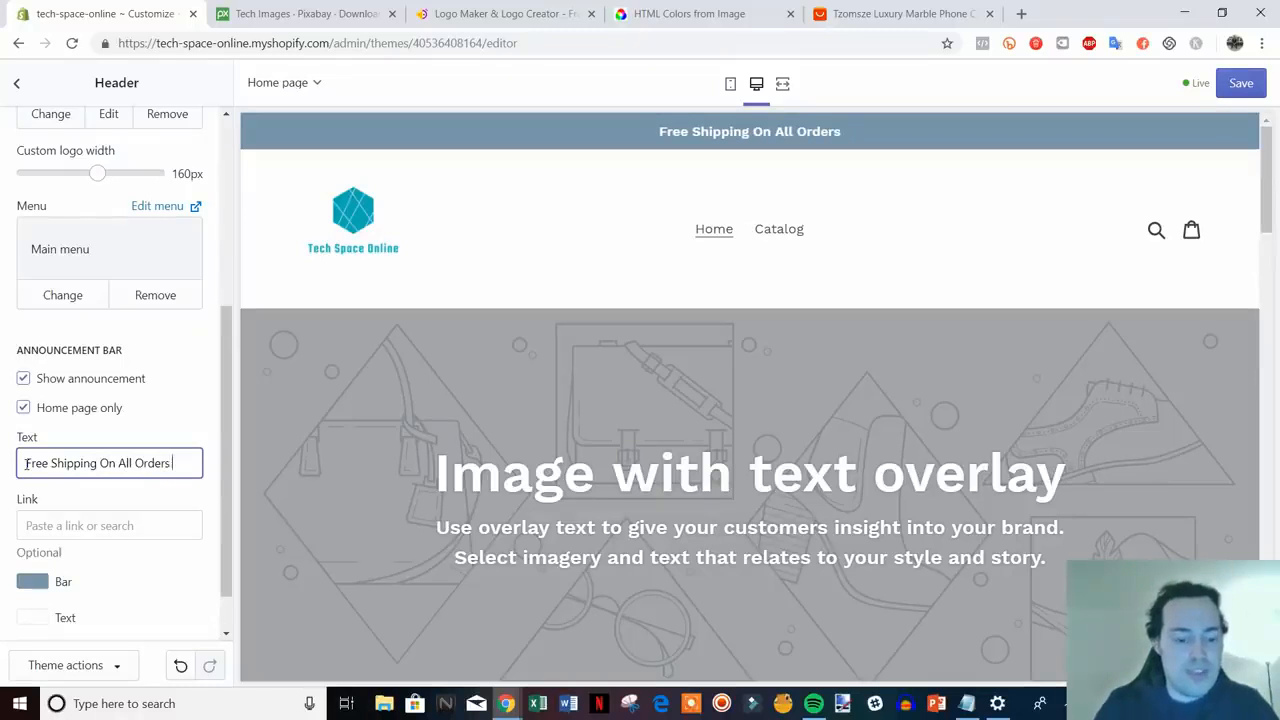
{"action": "type", "text": " Storewide!"}
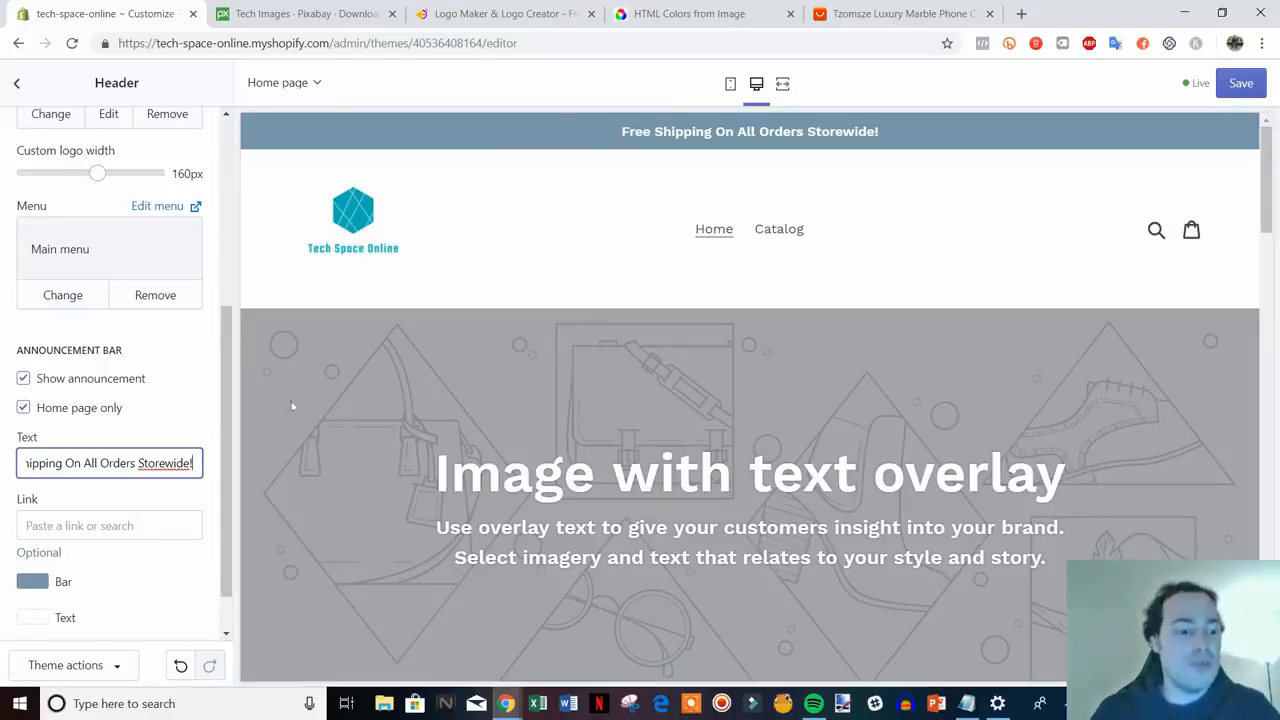
{"action": "scroll", "coordinate": [126, 423], "scroll_direction": "down", "scroll_amount": 1}
- Copy the logo's teal code 00ADB5 and paste it as the announcement Bar colour
{"action": "left_click", "coordinate": [38, 528]}
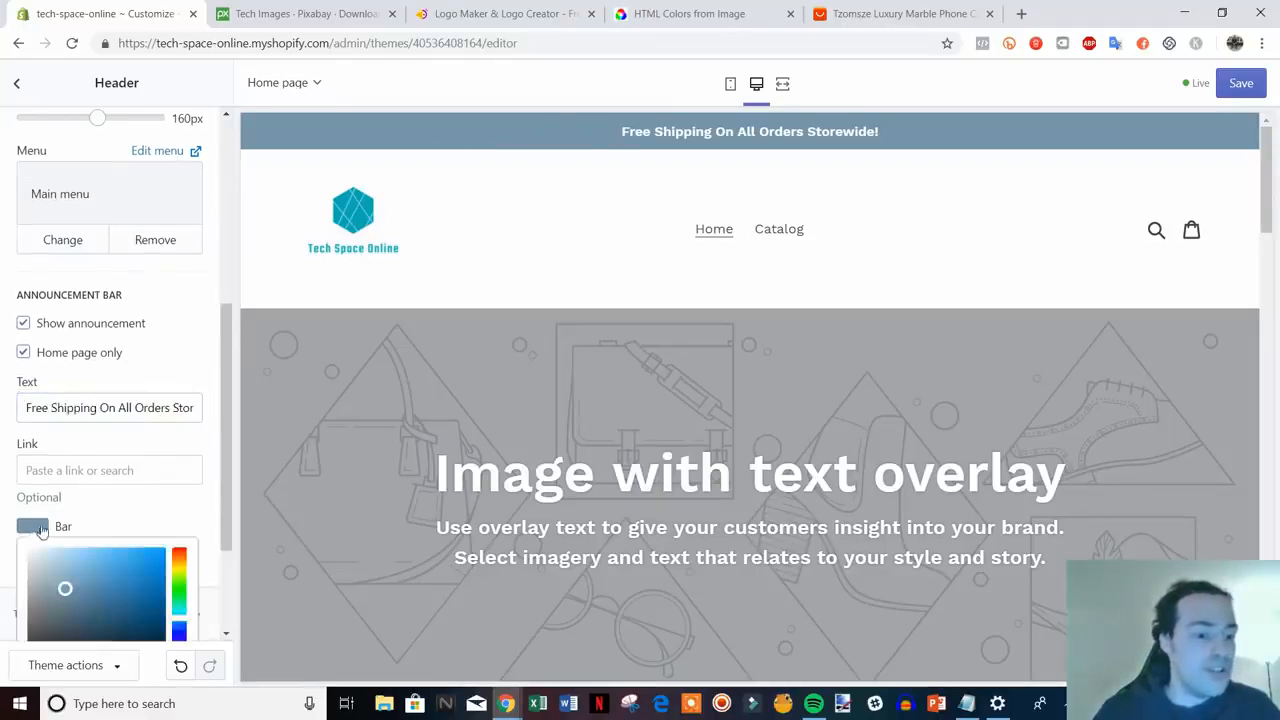
{"action": "scroll", "coordinate": [215, 515], "scroll_direction": "down", "scroll_amount": 2}
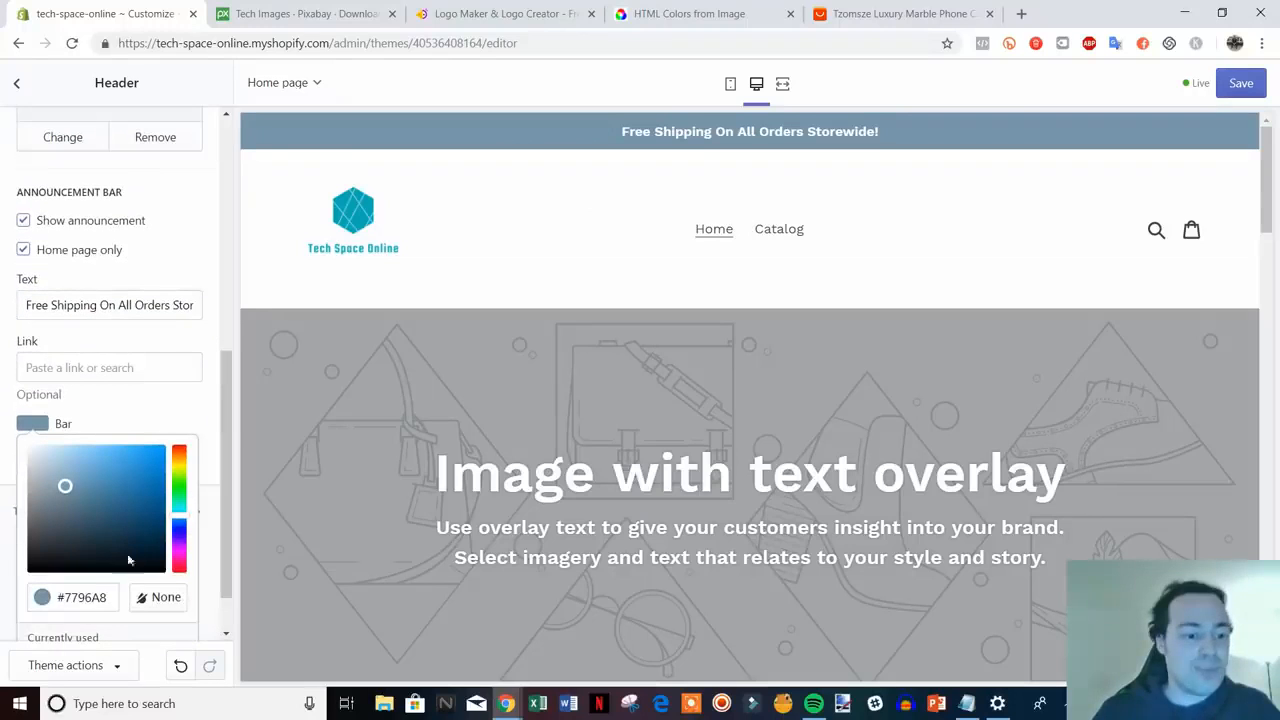
{"action": "left_click_drag", "start_coordinate": [142, 538], "coordinate": [116, 462]}
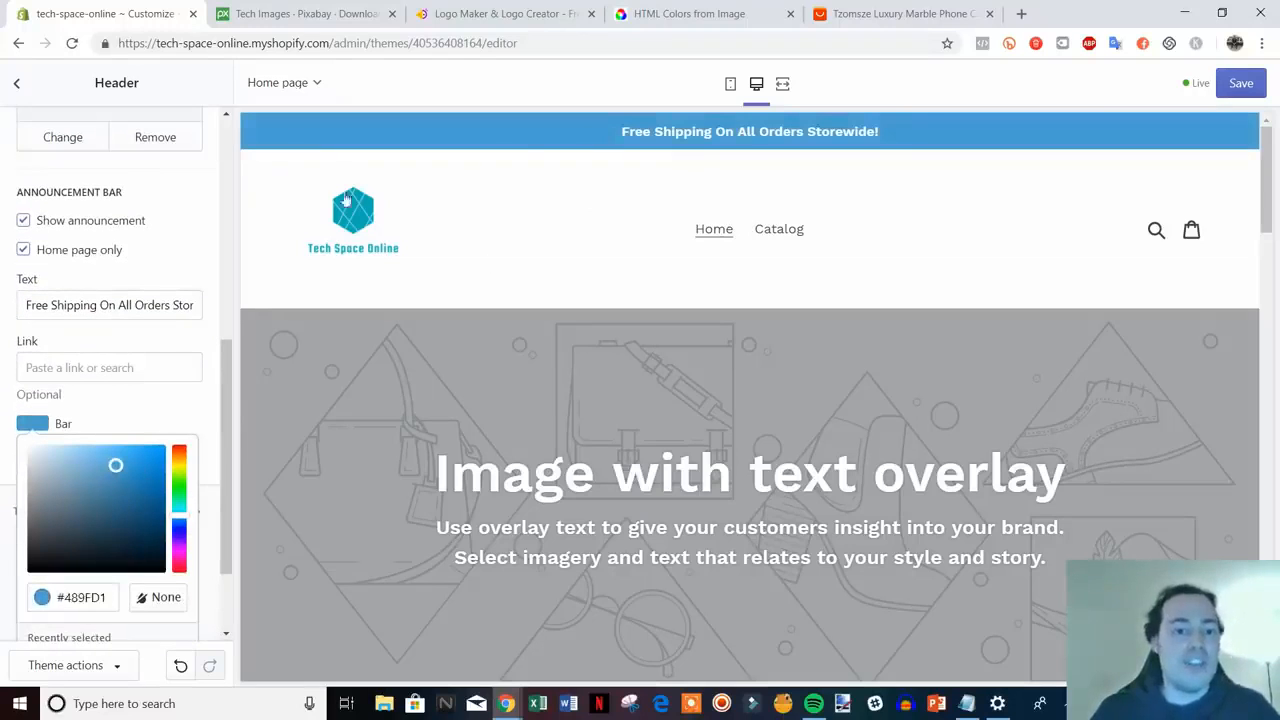
{"action": "left_click", "coordinate": [695, 12]}
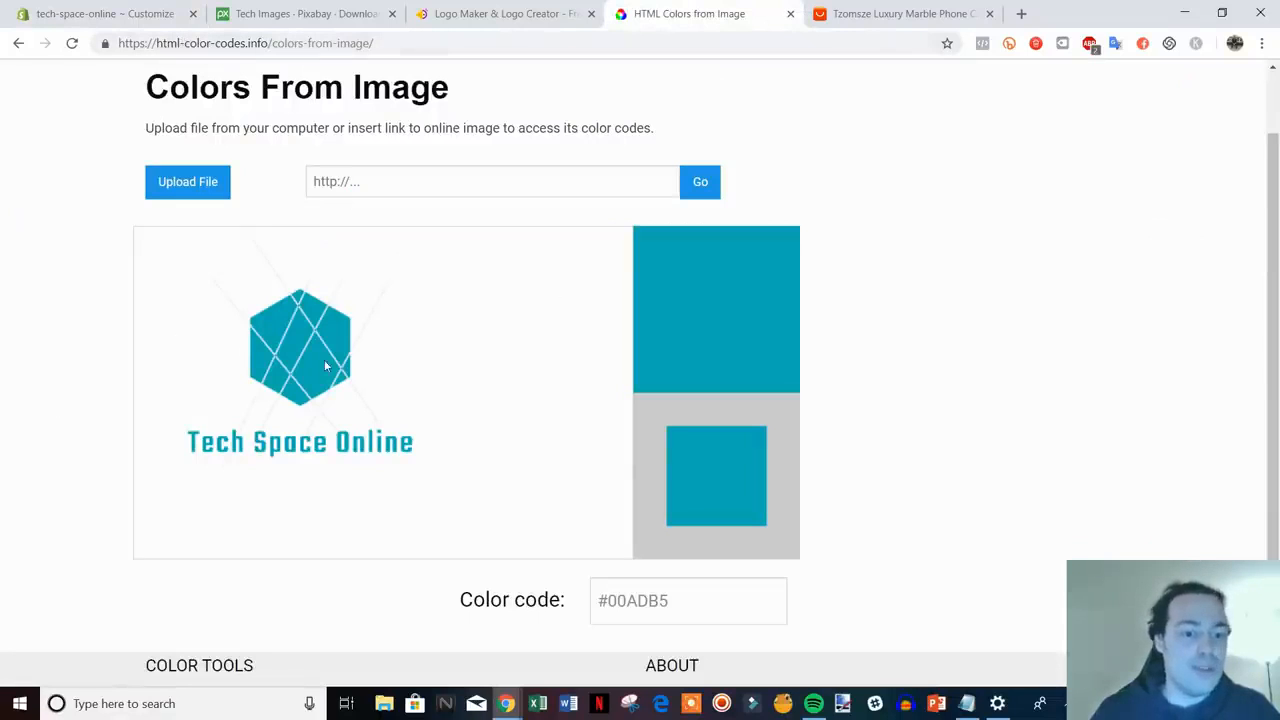
{"action": "left_click_drag", "start_coordinate": [676, 600], "coordinate": [608, 600]}
{"action": "key", "text": "ctrl+c"}
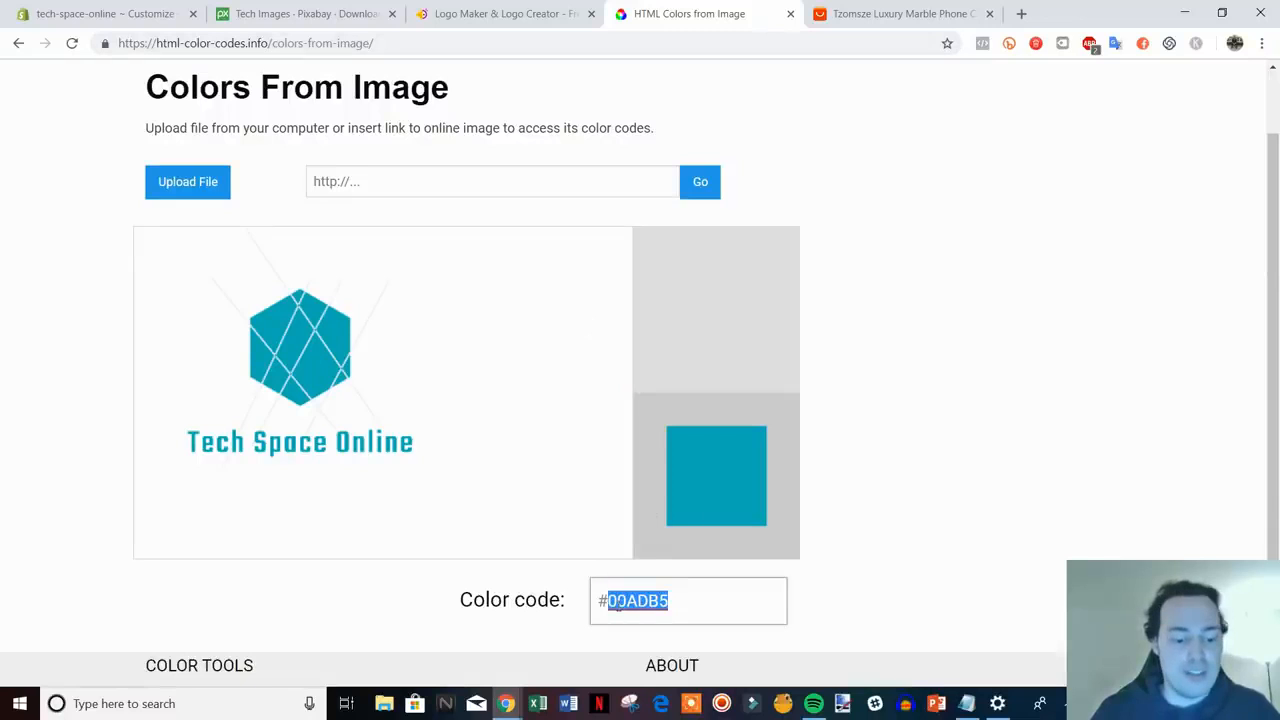
{"action": "left_click", "coordinate": [125, 8]}
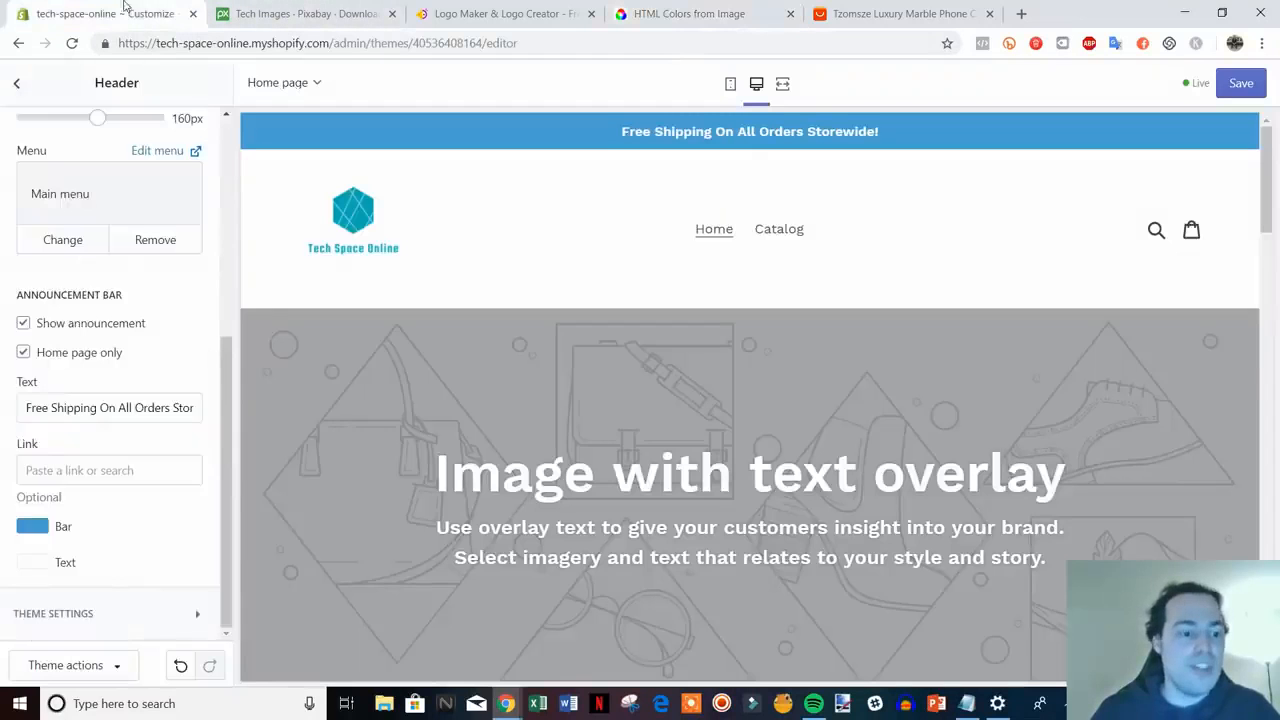
{"action": "left_click", "coordinate": [31, 527]}
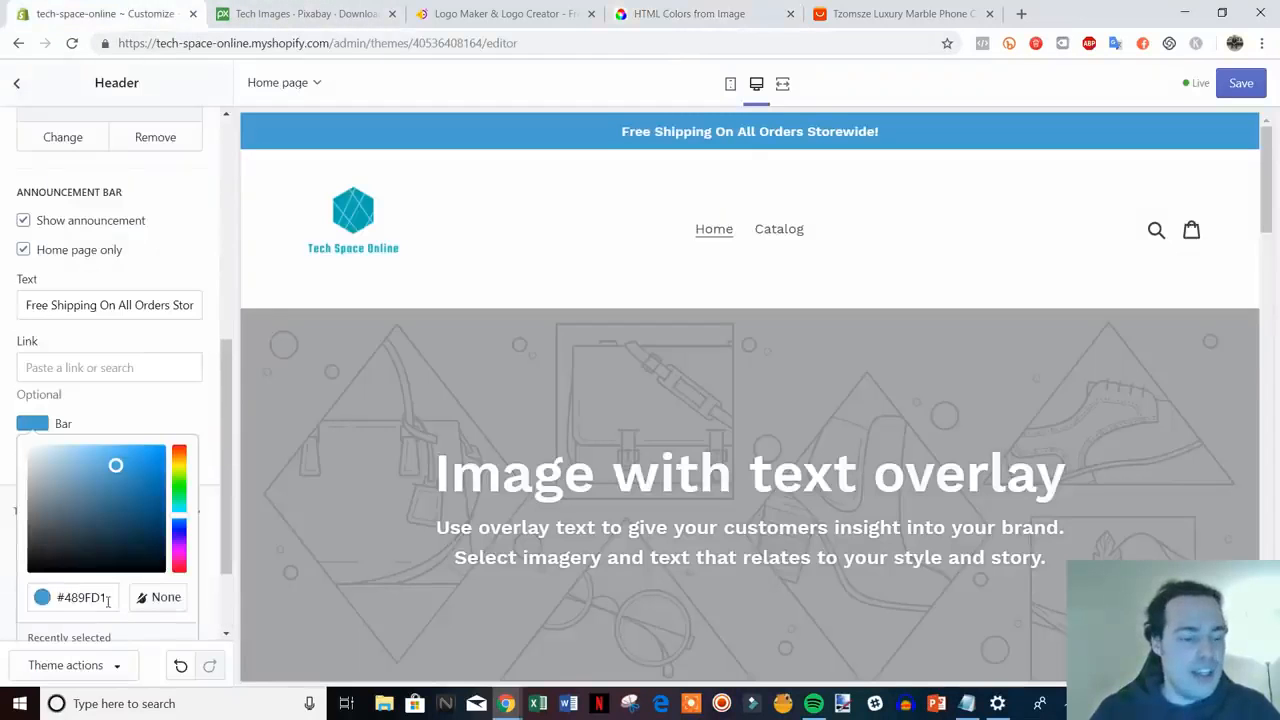
{"action": "left_click_drag", "start_coordinate": [108, 600], "coordinate": [70, 606]}
{"action": "key", "text": "ctrl+v"}
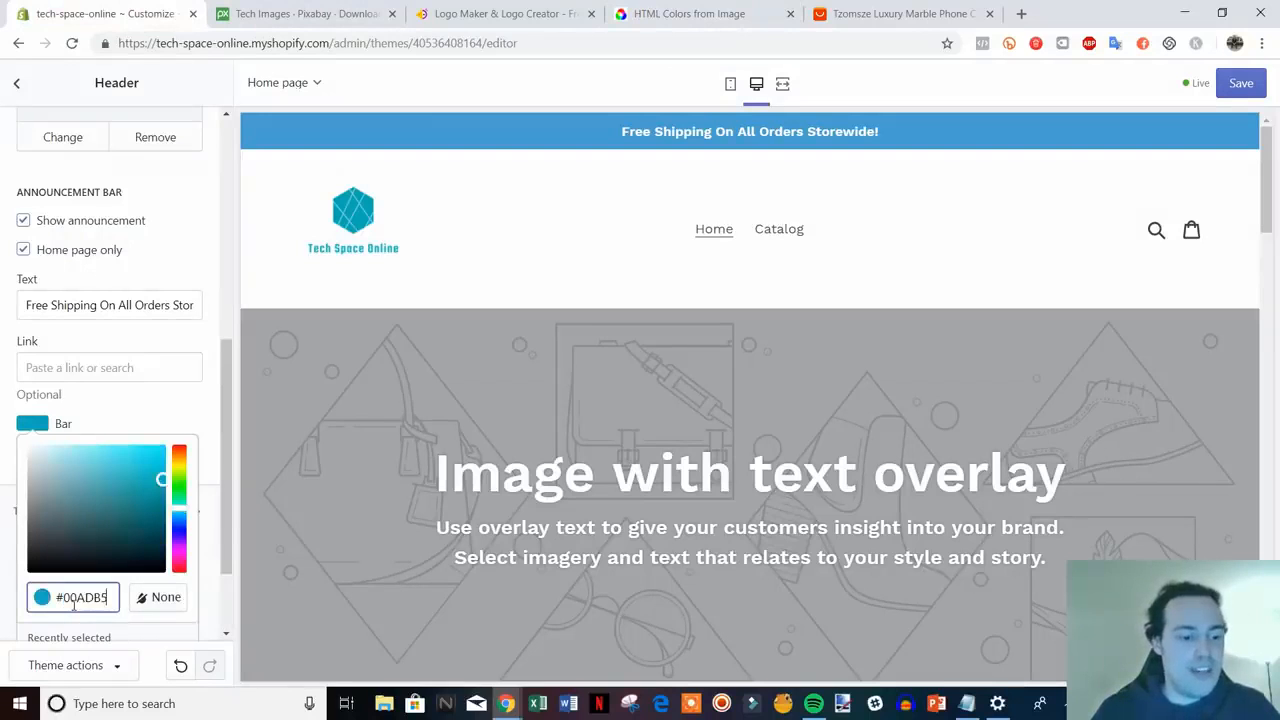
{"action": "left_click", "coordinate": [214, 468]}
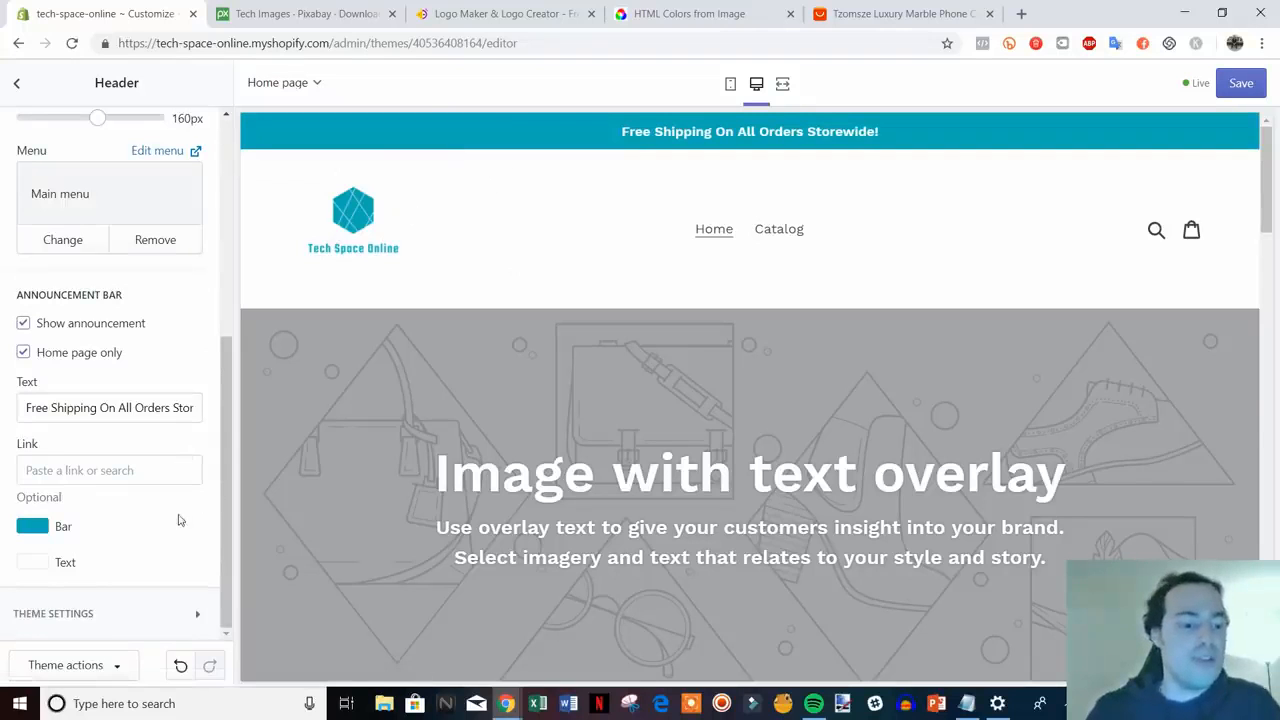
{"action": "scroll", "coordinate": [179, 520], "scroll_direction": "up", "scroll_amount": 4}
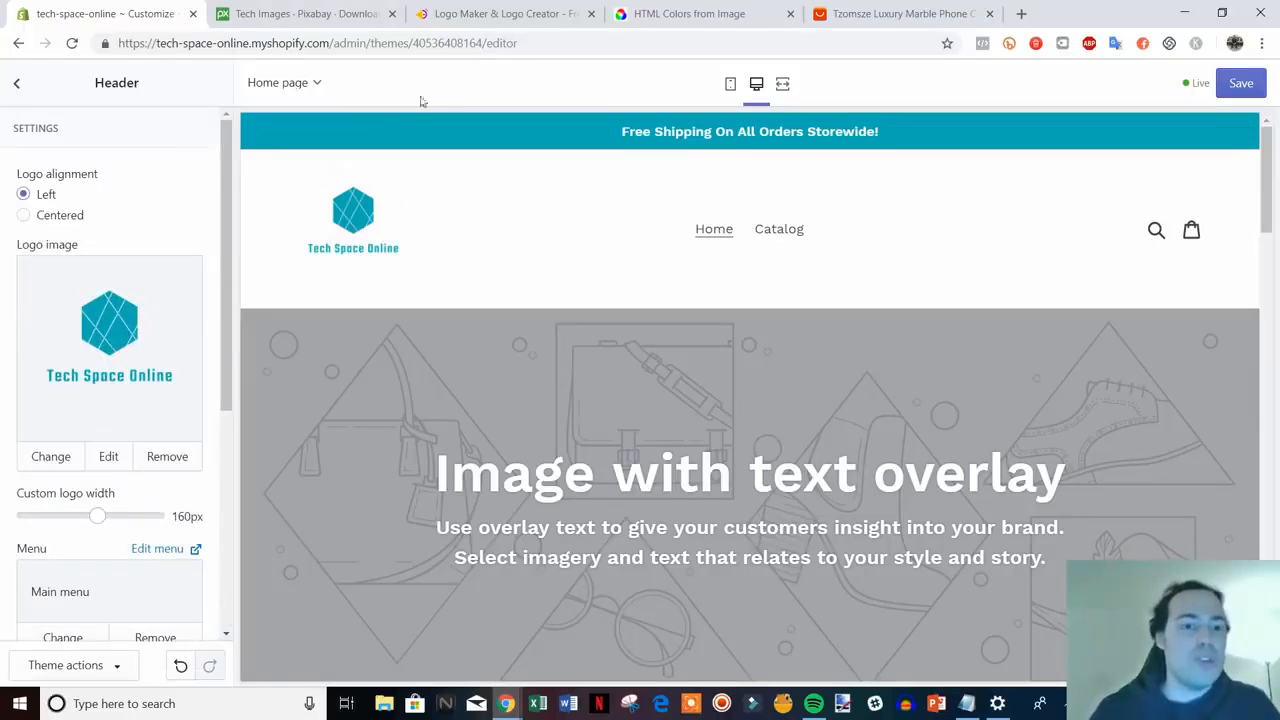
- Paste the Catalog collections/all address as the announcement bar link and save the theme
{"action": "left_click", "coordinate": [485, 12]}
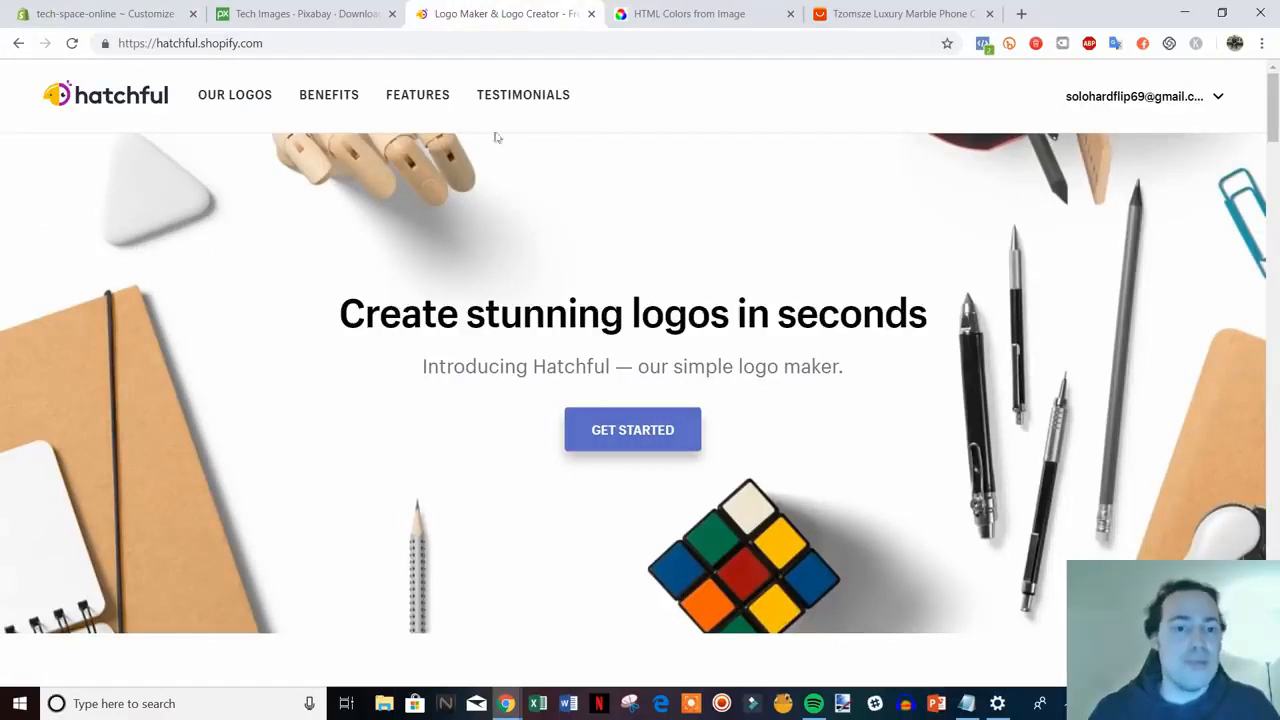
{"action": "left_click", "coordinate": [153, 12]}
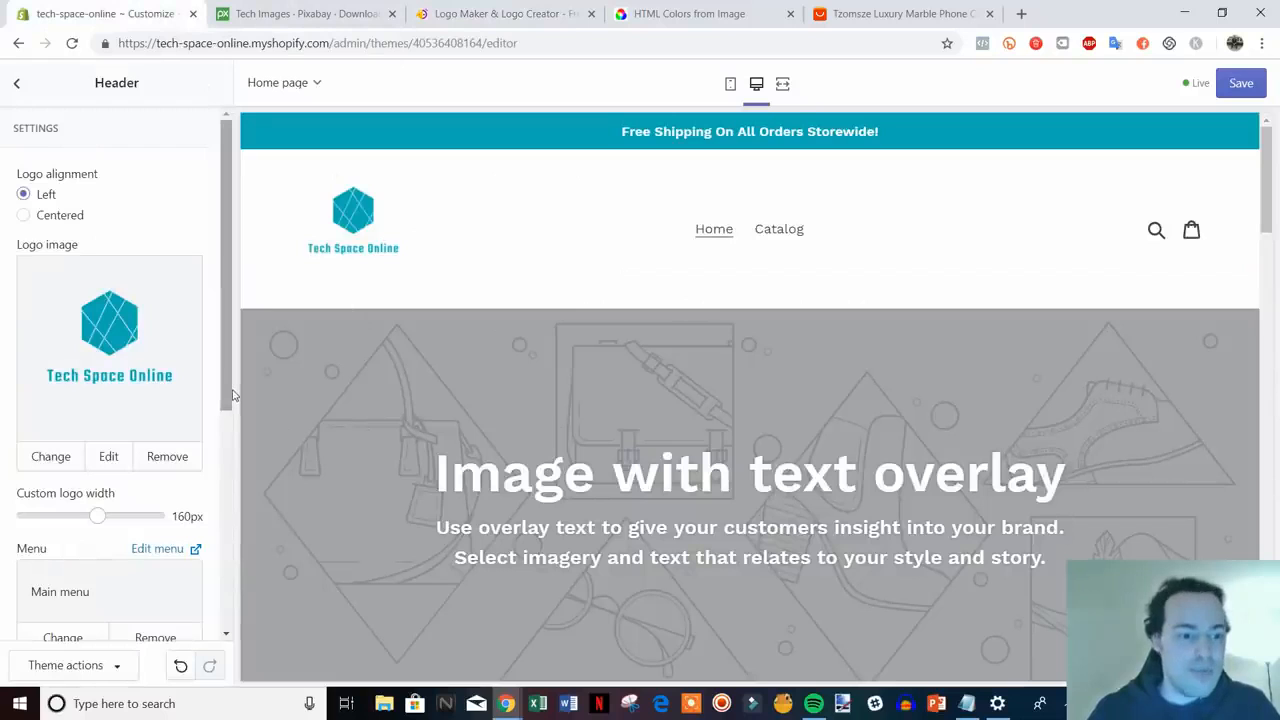
{"action": "scroll", "coordinate": [201, 568], "scroll_direction": "down", "scroll_amount": 5}
{"action": "left_click_drag", "start_coordinate": [202, 568], "coordinate": [198, 640]}
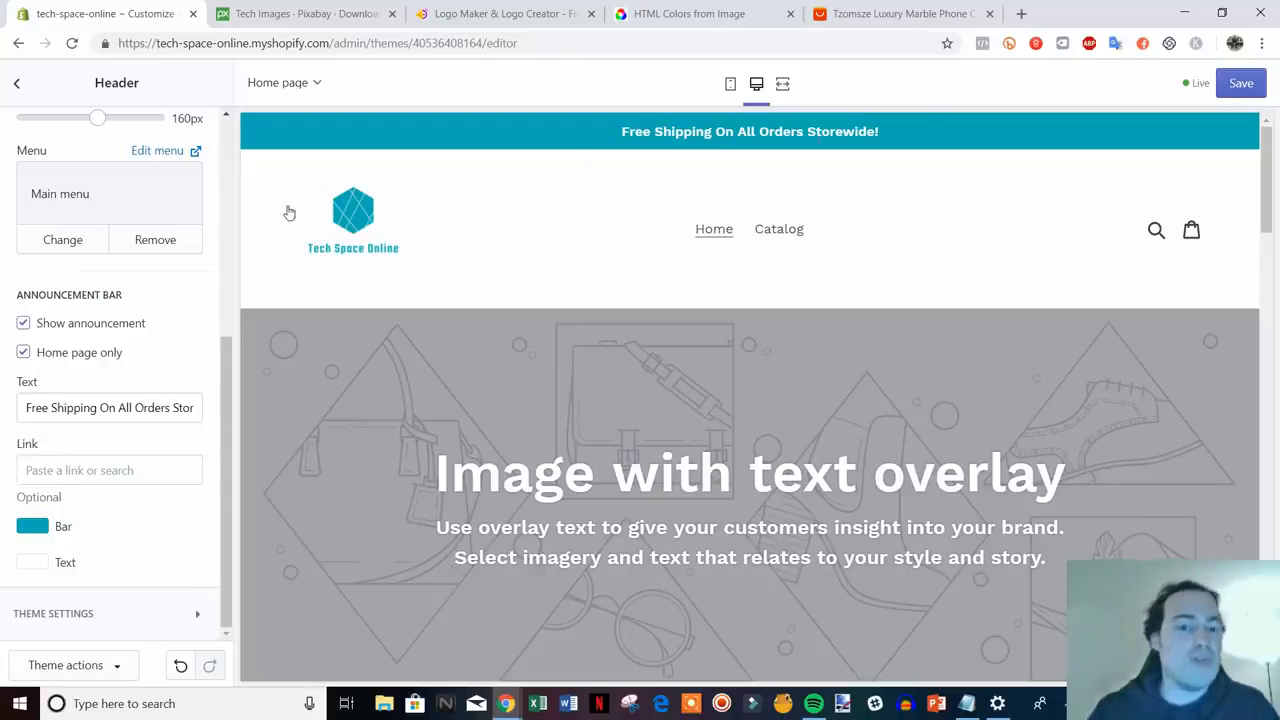
{"action": "right_click", "coordinate": [779, 231]}
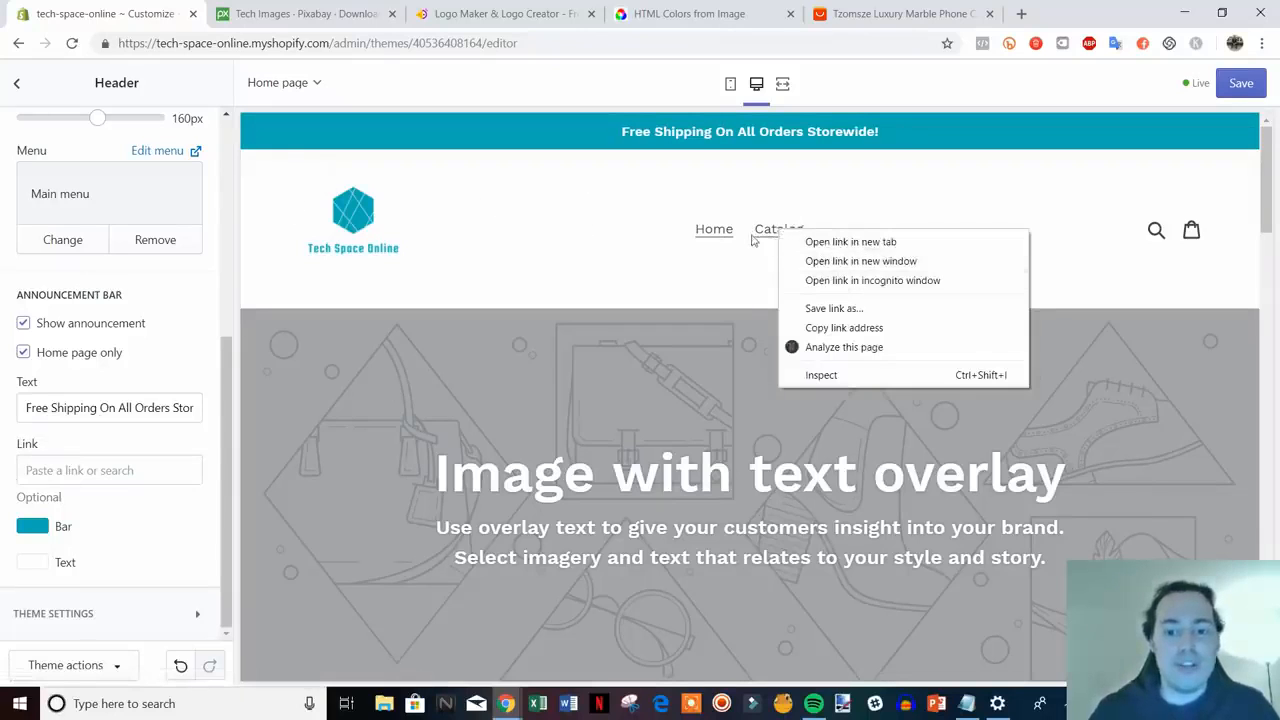
{"action": "key", "text": "Escape"}
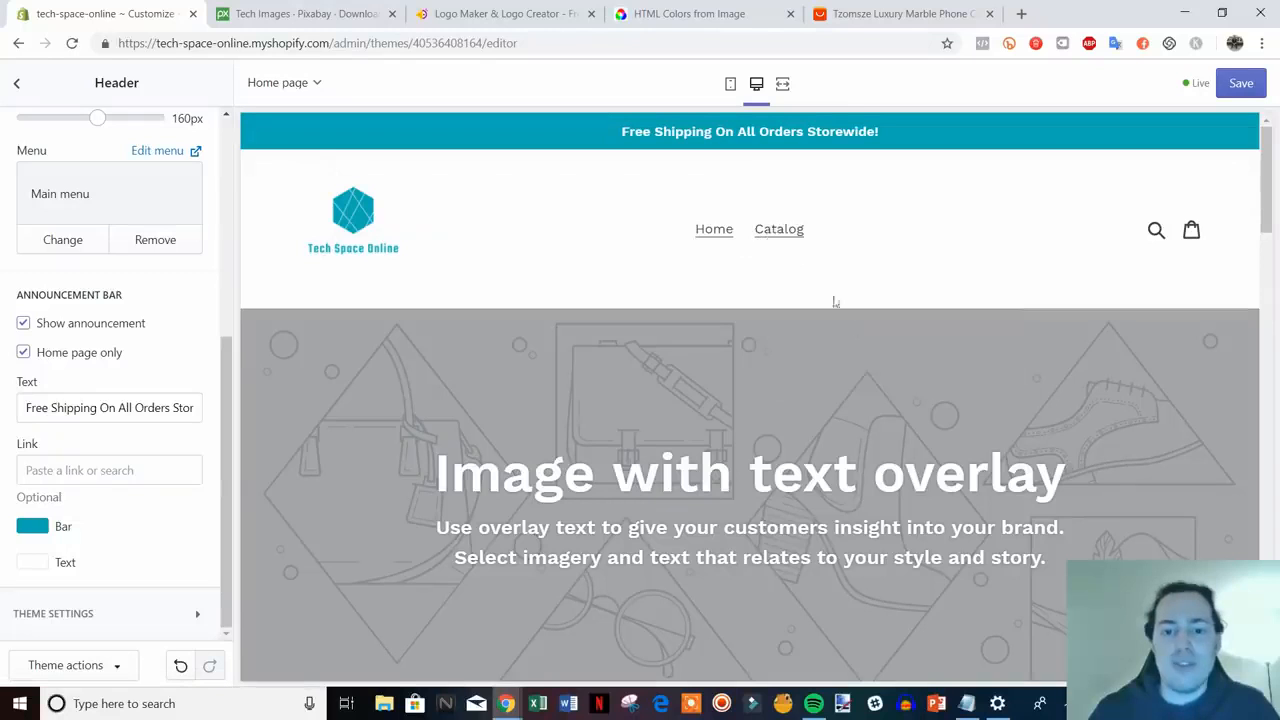
{"action": "left_click", "coordinate": [50, 478]}
{"action": "type", "text": "https://tech-space-online.myshopify.com/collections/all"}
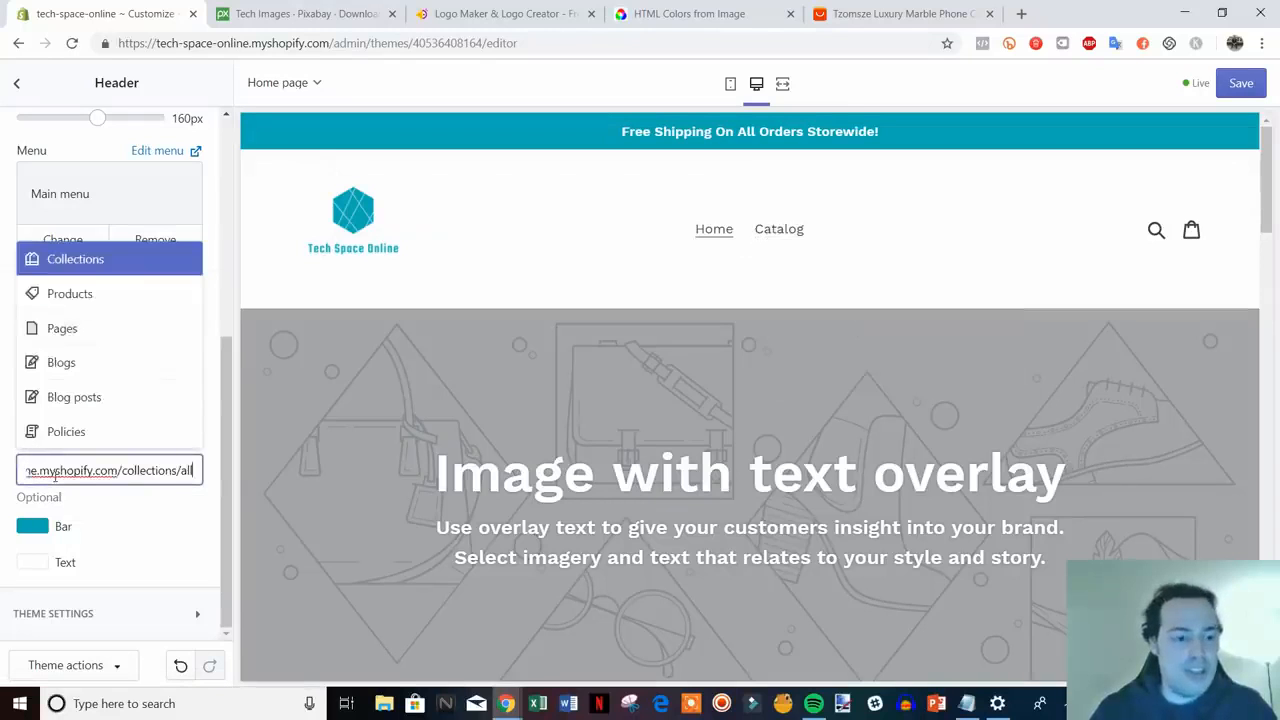
{"action": "left_click", "coordinate": [172, 404]}
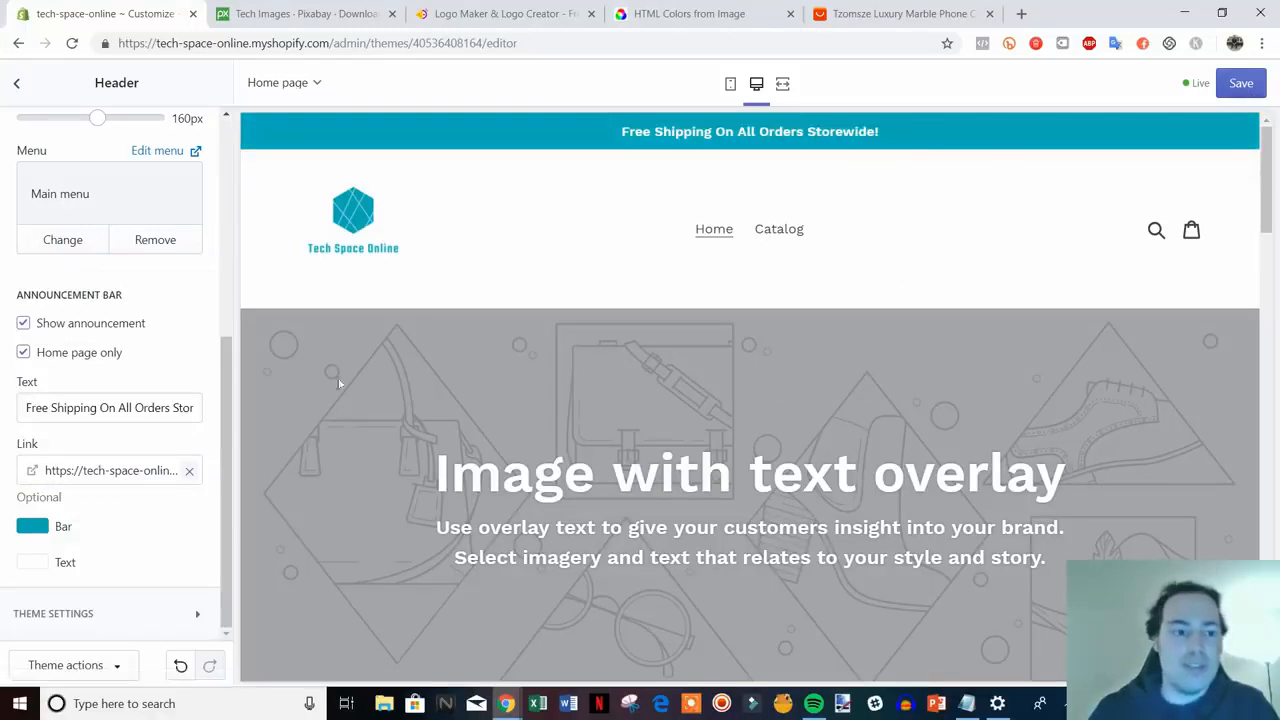
{"action": "left_click", "coordinate": [1241, 85]}
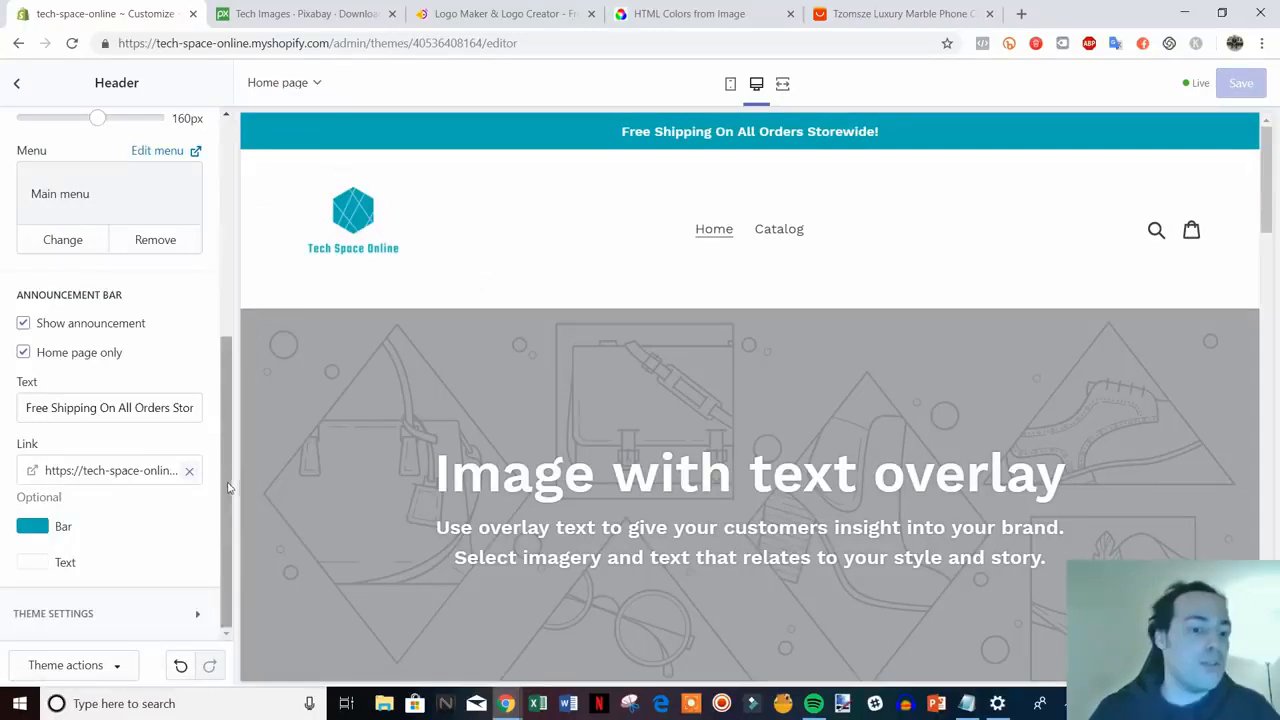
{"action": "left_click_drag", "start_coordinate": [231, 488], "coordinate": [232, 270]}
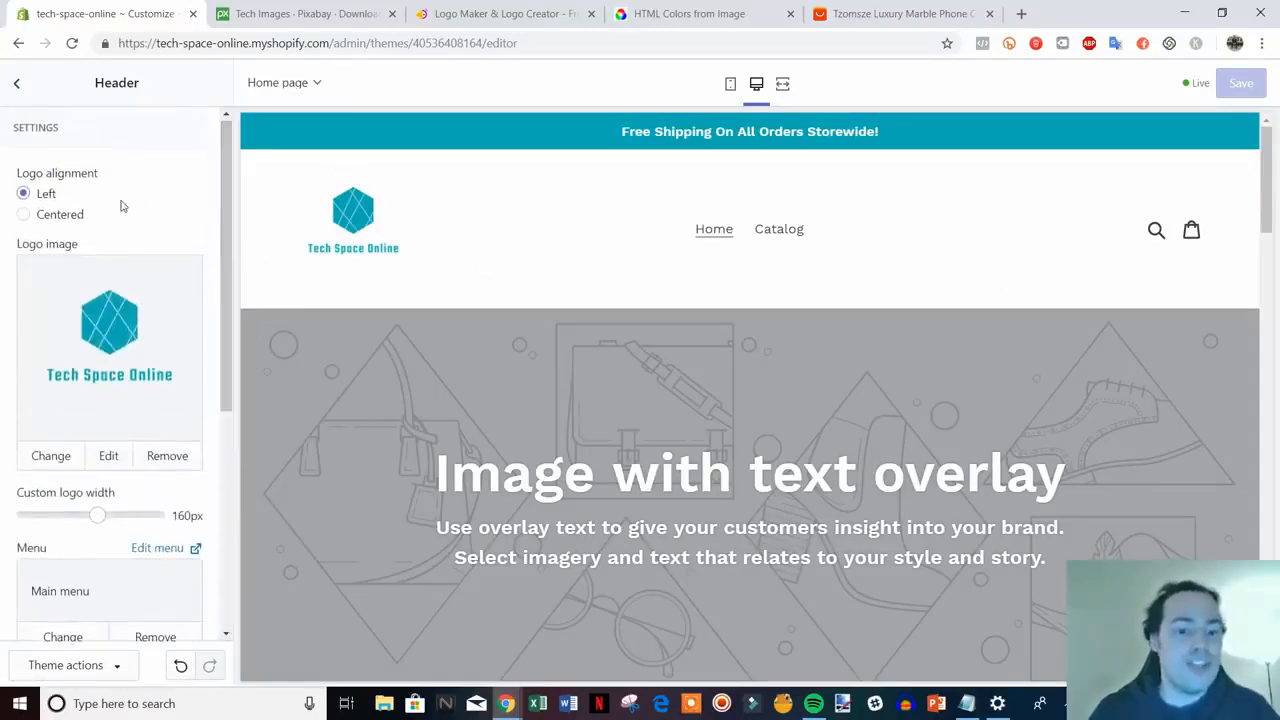
- Go back from Header to the Sections list and scroll the preview below the announcement bar
{"action": "left_click", "coordinate": [16, 86]}
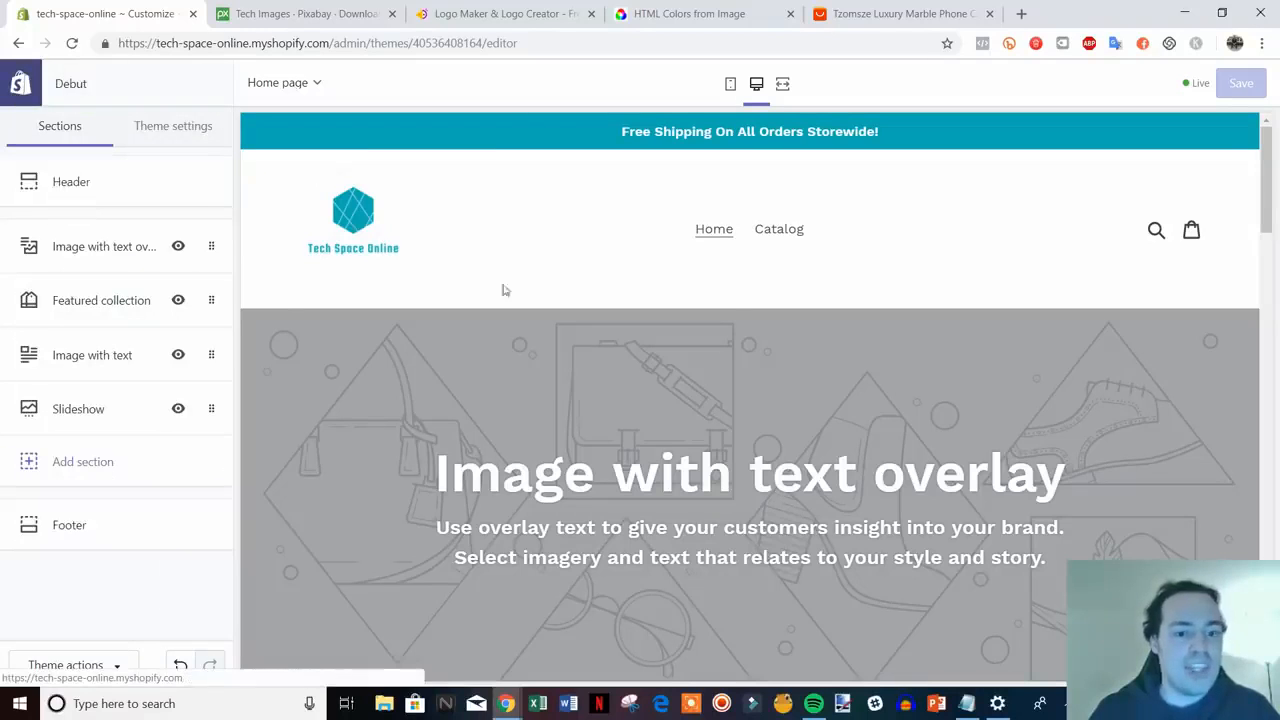
{"action": "scroll", "coordinate": [1153, 455], "scroll_direction": "down", "scroll_amount": 1}
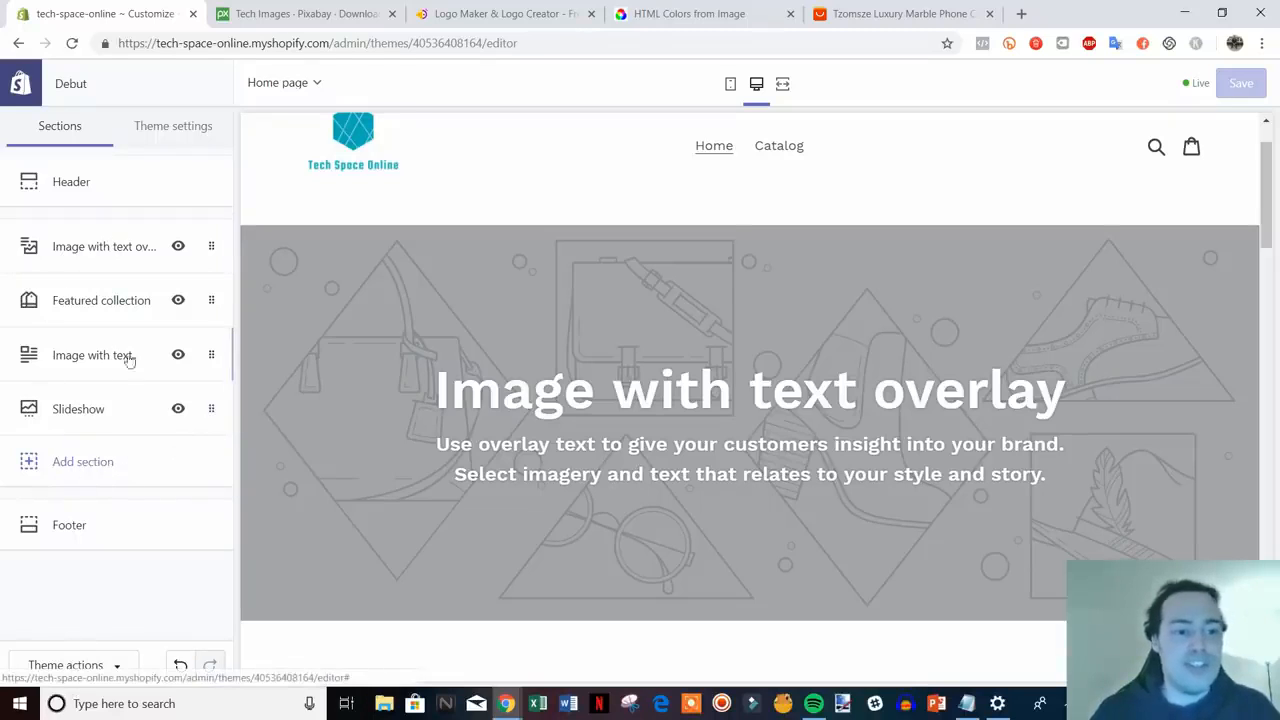
{"action": "scroll", "coordinate": [840, 290], "scroll_direction": "down", "scroll_amount": 3}
{"action": "scroll", "coordinate": [877, 284], "scroll_direction": "down", "scroll_amount": 3}
{"action": "scroll", "coordinate": [886, 328], "scroll_direction": "up", "scroll_amount": 6}
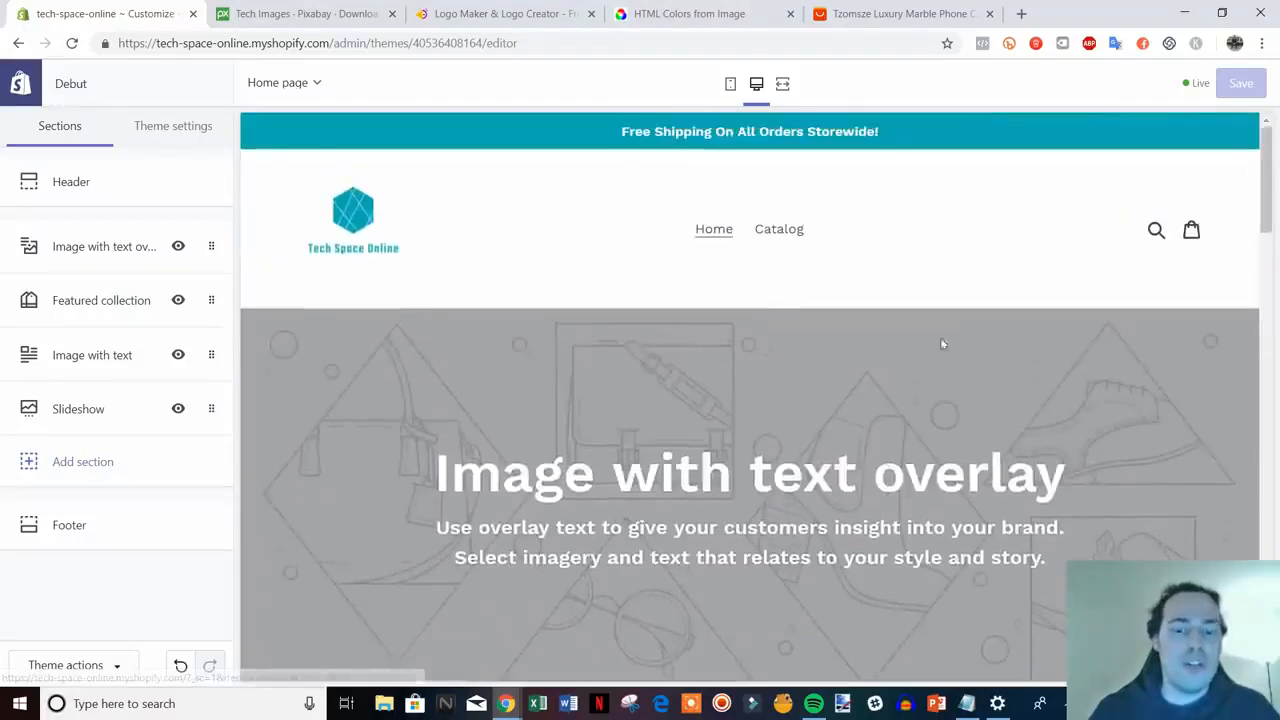
{"action": "mouse_move", "coordinate": [1266, 192]}
{"action": "left_mouse_down"}
{"action": "mouse_move", "coordinate": [1275, 600]}
{"action": "mouse_move", "coordinate": [1274, 145]}
{"action": "mouse_move", "coordinate": [1275, 199]}
{"action": "left_mouse_up"}
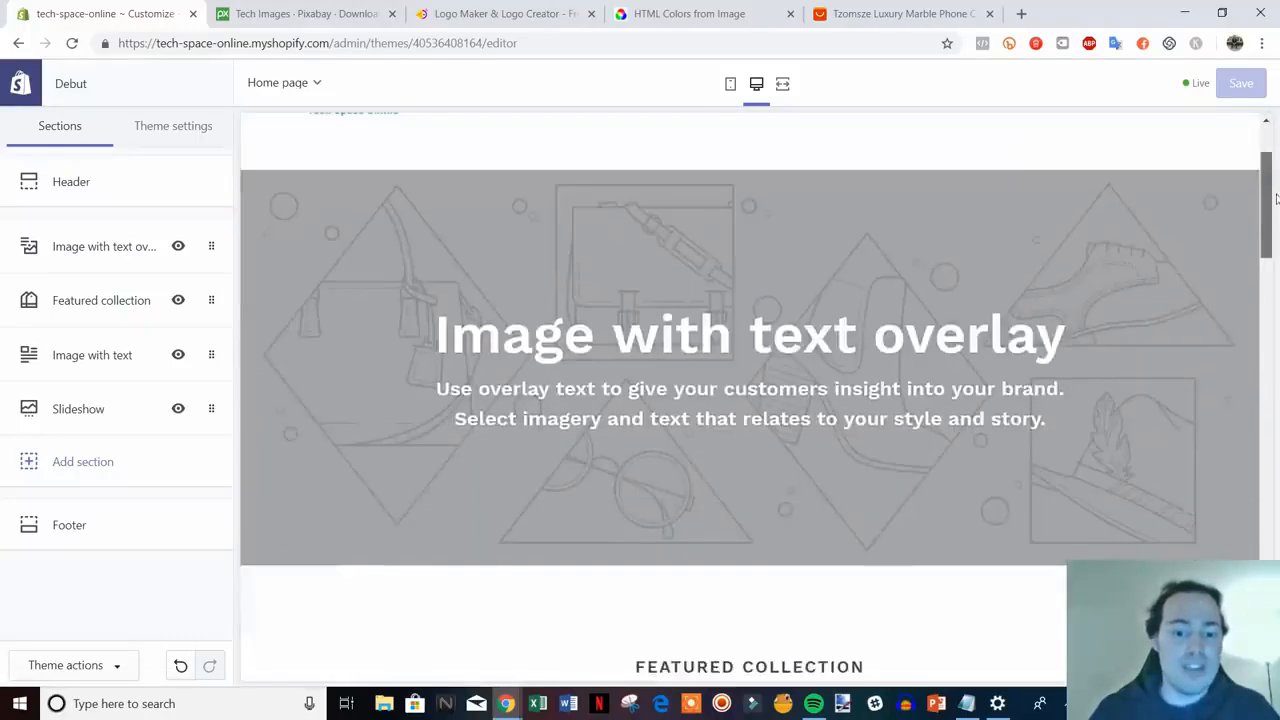
- Upload the laptop photo acer-791027_1920 for the Image with text overlay section
{"action": "left_click", "coordinate": [106, 248]}
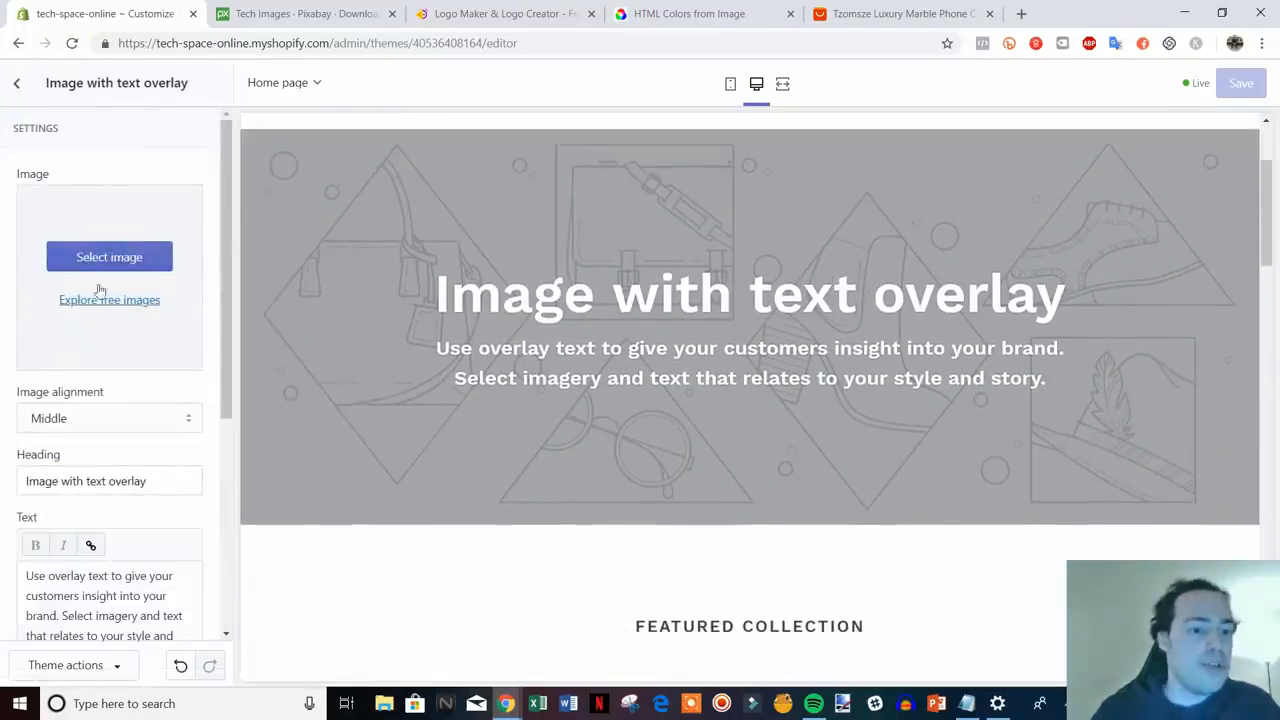
{"action": "left_click", "coordinate": [106, 260]}
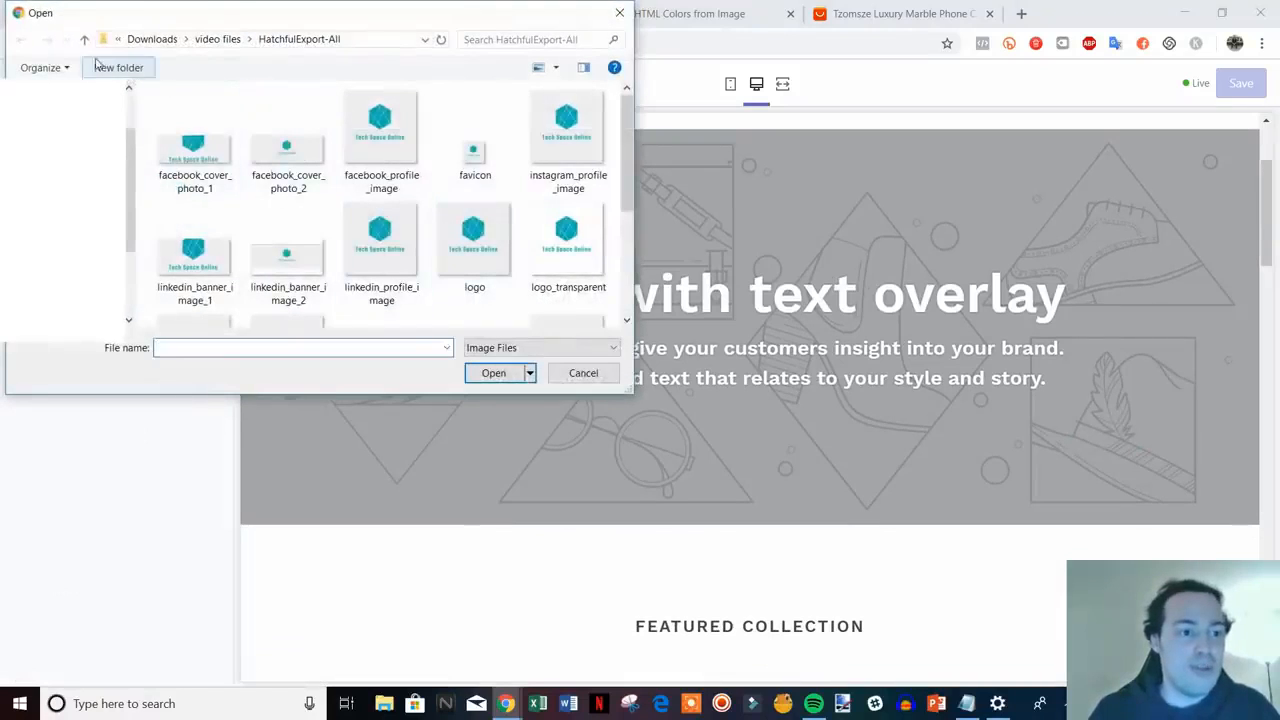
{"action": "left_click", "coordinate": [86, 40]}
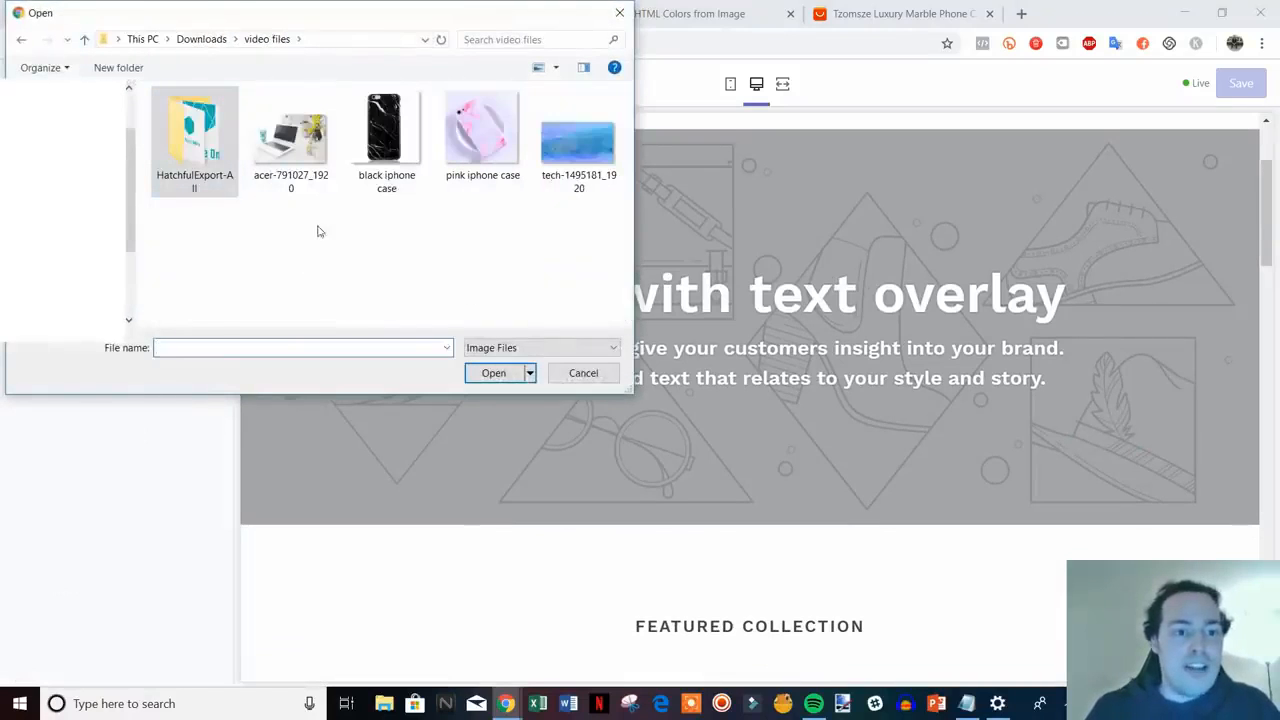
{"action": "double_click", "coordinate": [290, 135]}
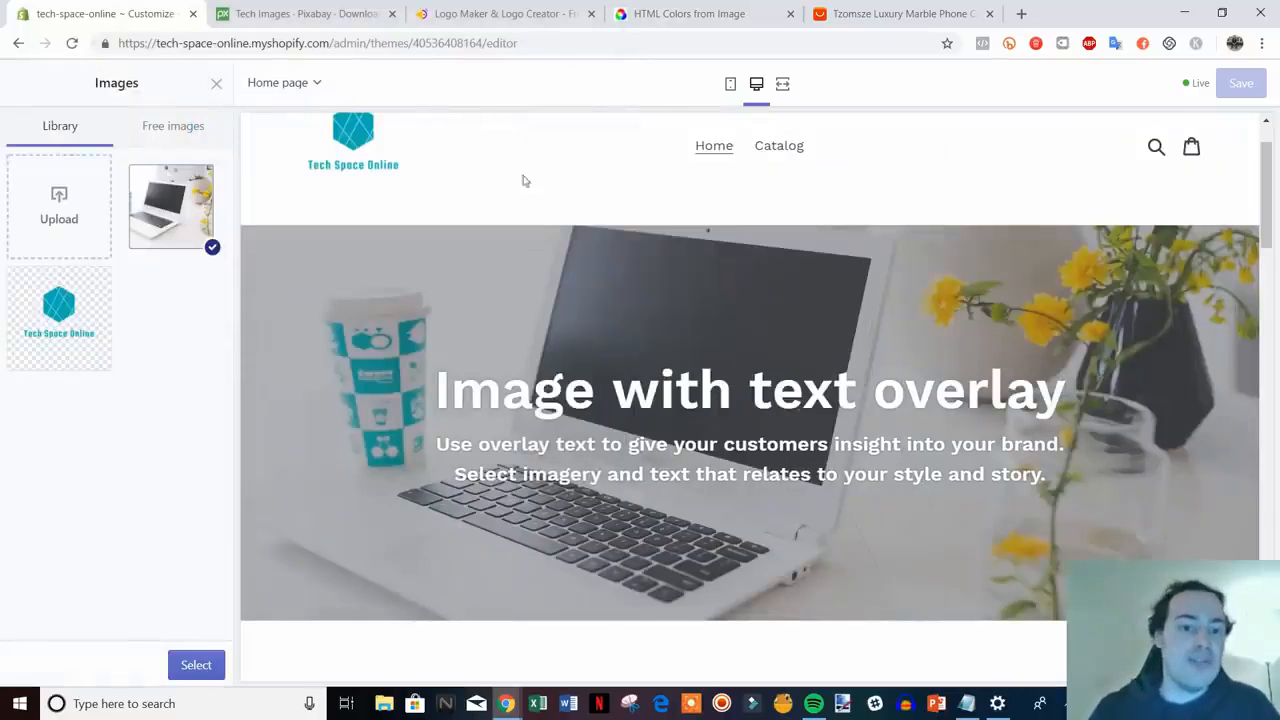
- Switch to the Pixabay tab showing the 'tech' free image results
{"action": "scroll", "coordinate": [620, 330], "scroll_direction": "up", "scroll_amount": 1}
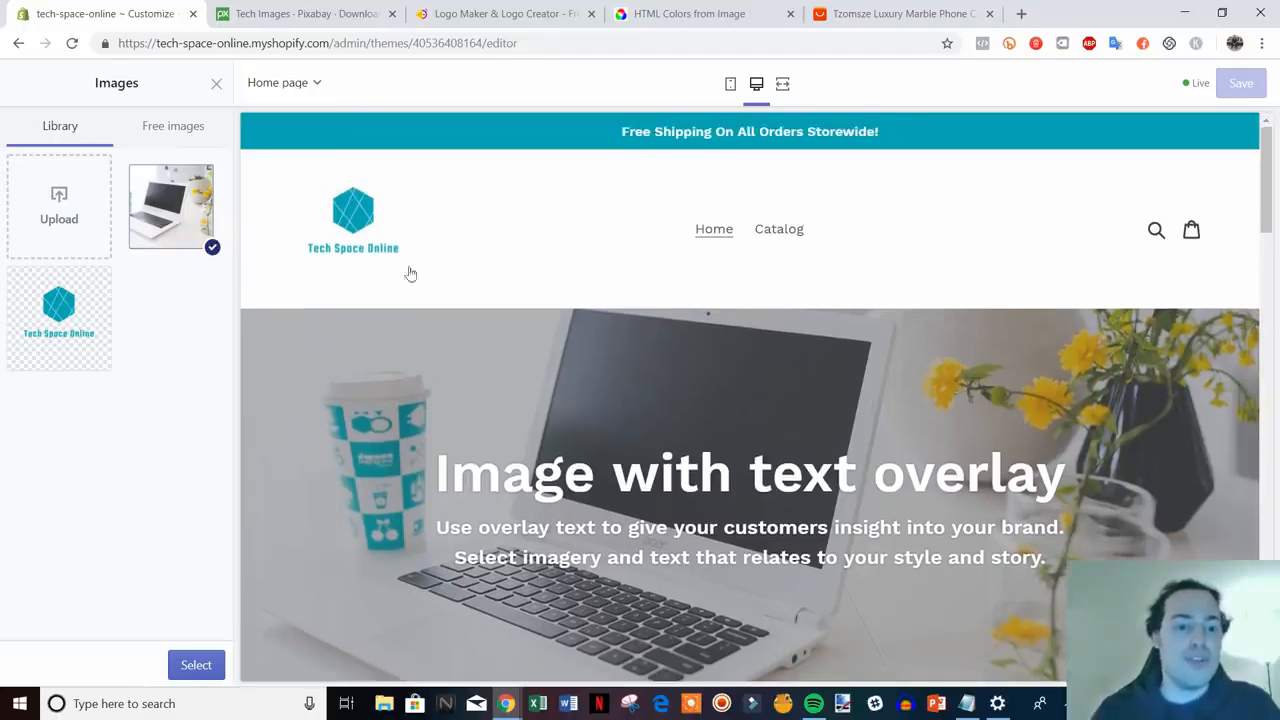
{"action": "scroll", "coordinate": [351, 275], "scroll_direction": "down", "scroll_amount": 1}
{"action": "scroll", "coordinate": [800, 491], "scroll_direction": "up", "scroll_amount": 1}
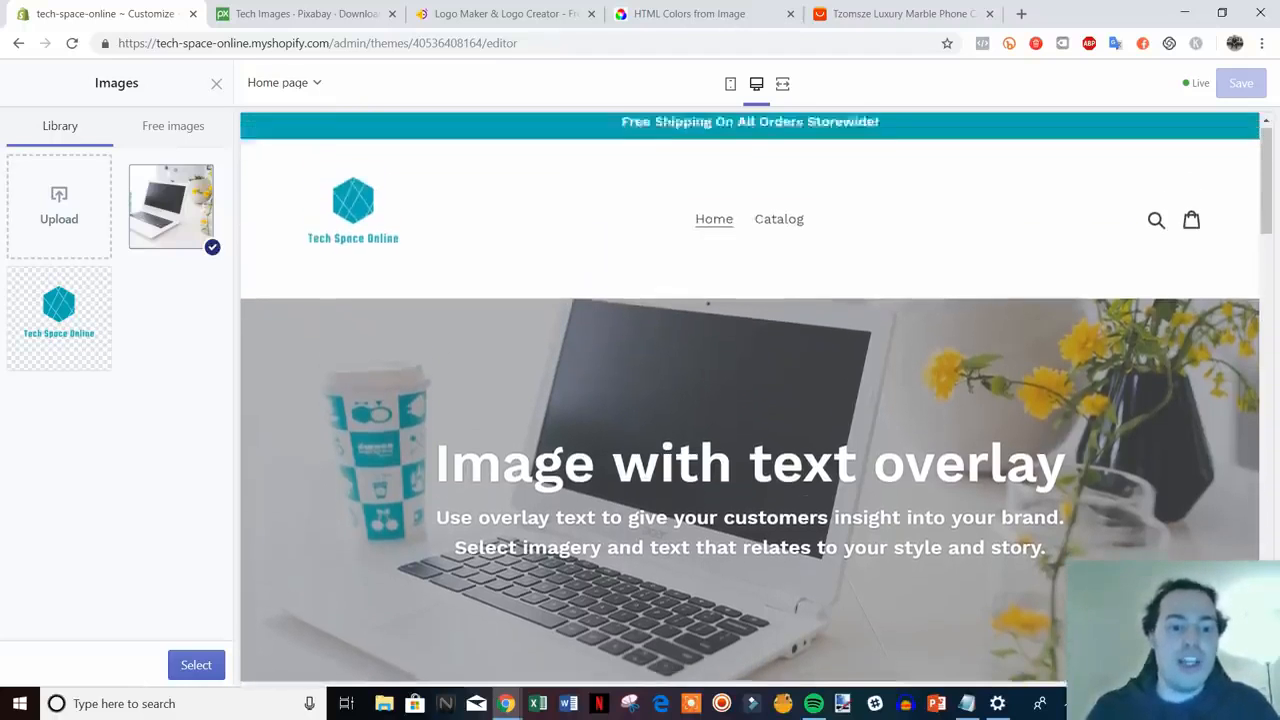
{"action": "scroll", "coordinate": [443, 342], "scroll_direction": "down", "scroll_amount": 1}
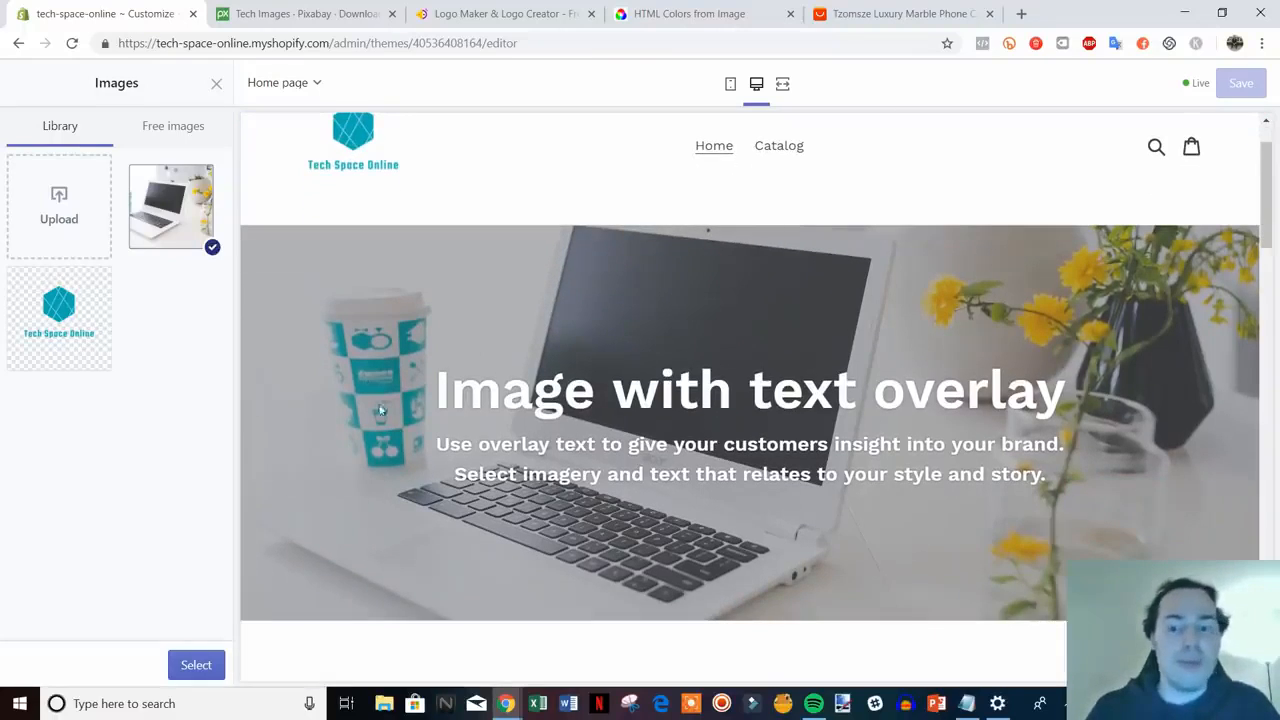
{"action": "scroll", "coordinate": [412, 410], "scroll_direction": "up", "scroll_amount": 1}
{"action": "scroll", "coordinate": [578, 517], "scroll_direction": "down", "scroll_amount": 1}
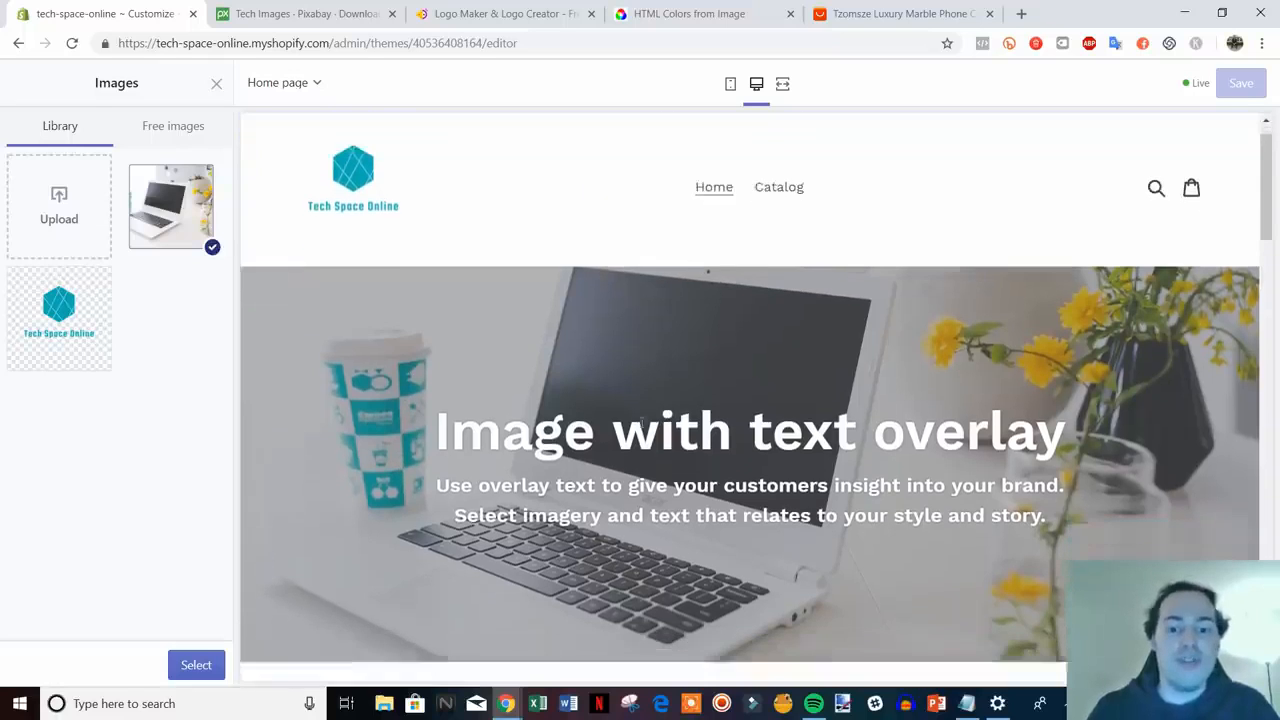
{"action": "scroll", "coordinate": [490, 338], "scroll_direction": "up", "scroll_amount": 1}
{"action": "scroll", "coordinate": [598, 353], "scroll_direction": "down", "scroll_amount": 1}
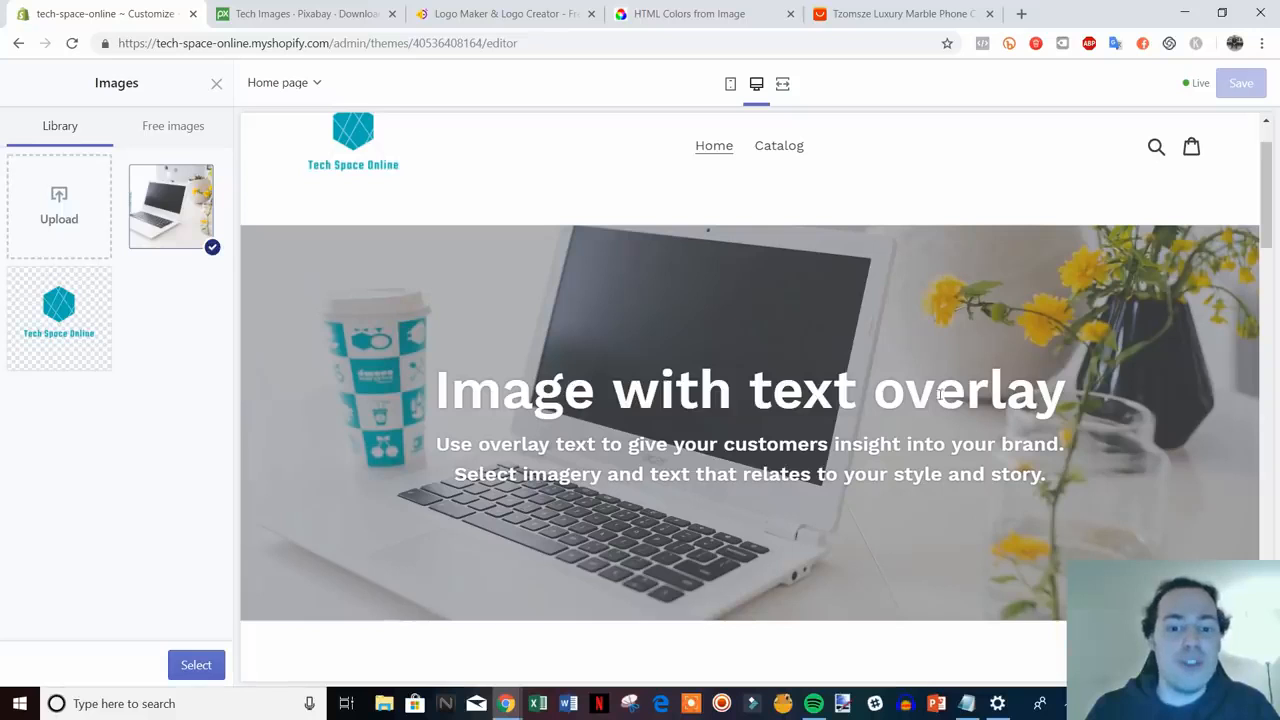
{"action": "left_click", "coordinate": [300, 14]}
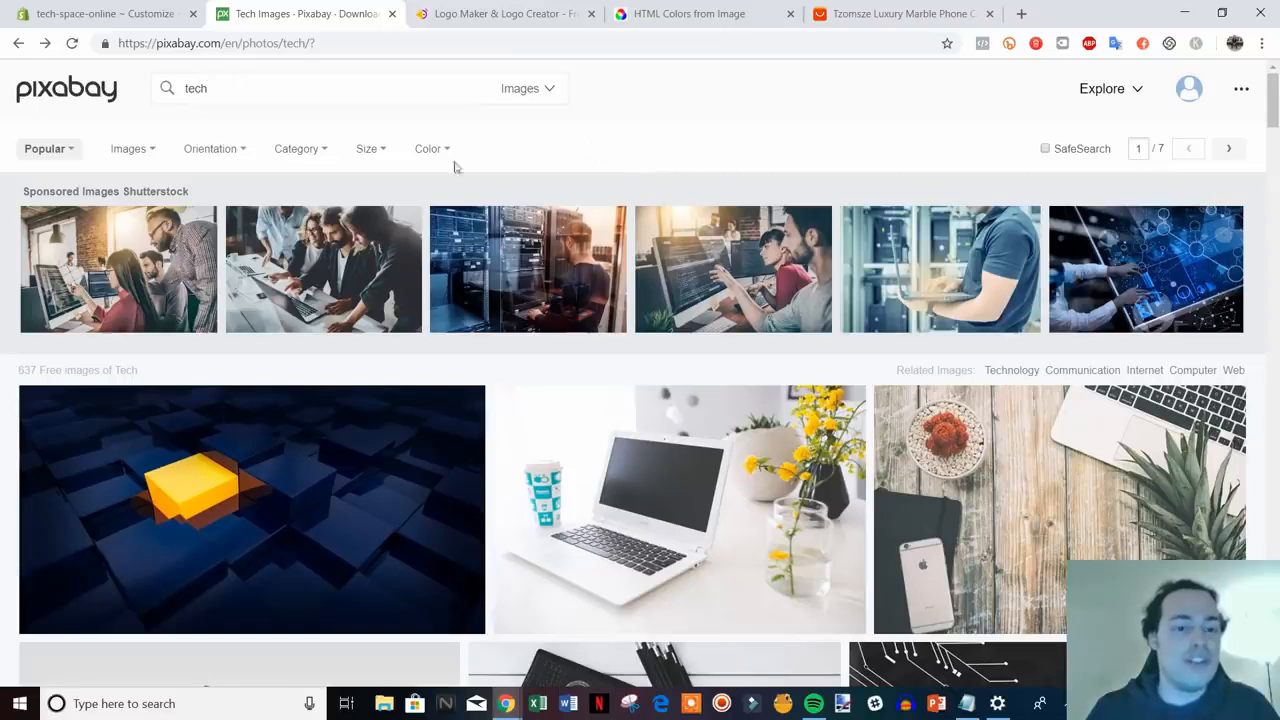
- Leave the Pixabay tech results and go back to the tech-space-online Customize tab
{"action": "scroll", "coordinate": [531, 443], "scroll_direction": "down", "scroll_amount": 1}
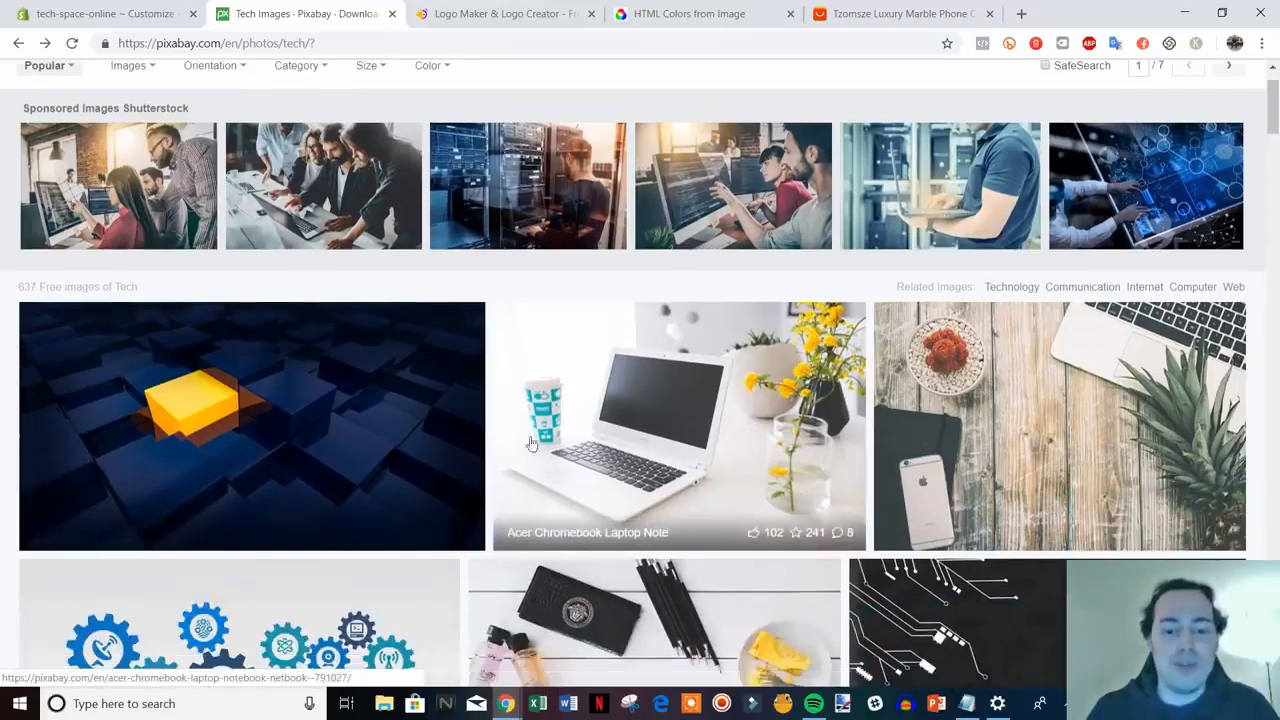
{"action": "scroll", "coordinate": [686, 443], "scroll_direction": "up", "scroll_amount": 1}
{"action": "left_click", "coordinate": [157, 10]}
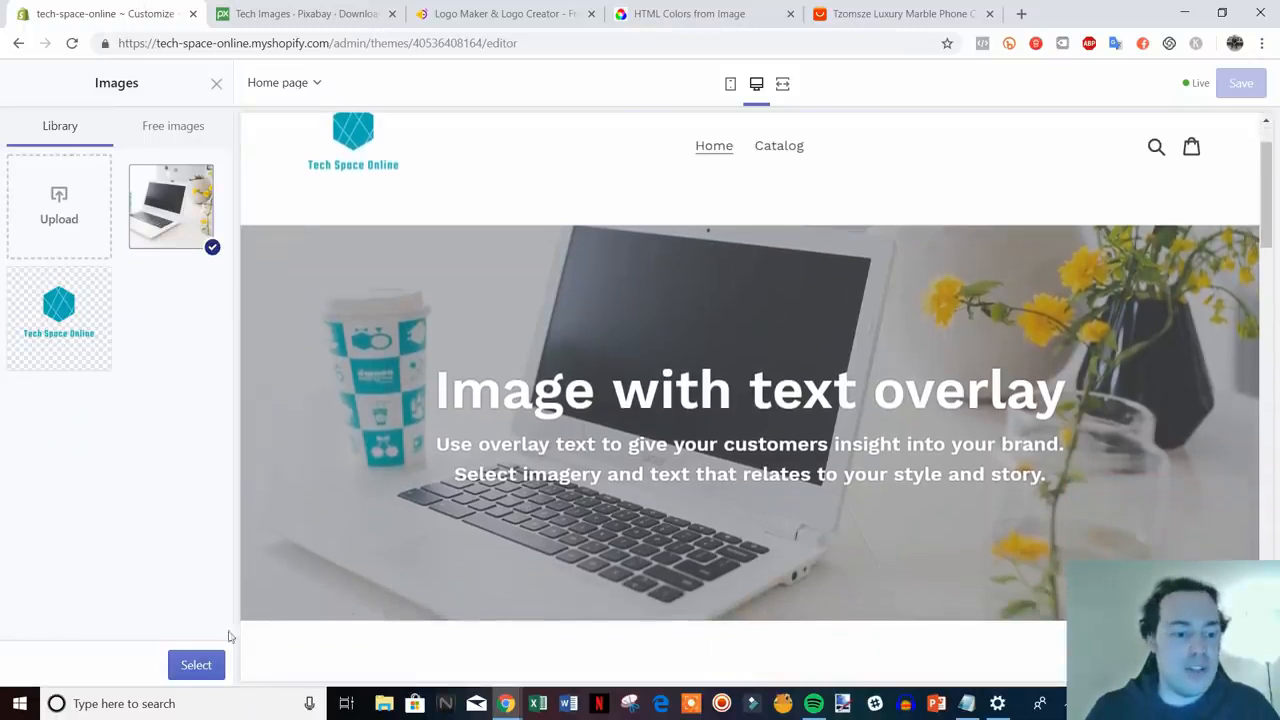
- Apply the laptop photo and retitle the hero 'Welcome To Tech Space Online', selecting the placeholder text
{"action": "left_click", "coordinate": [196, 664]}
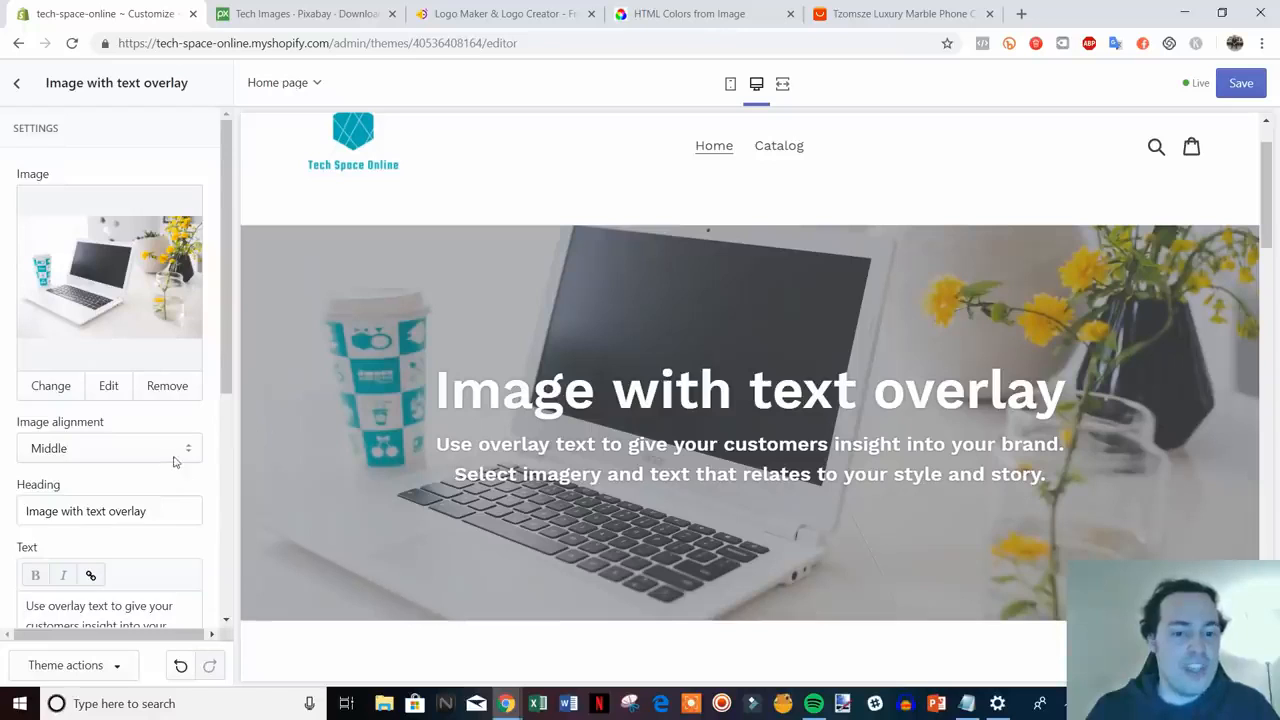
{"action": "scroll", "coordinate": [174, 461], "scroll_direction": "down", "scroll_amount": 1}
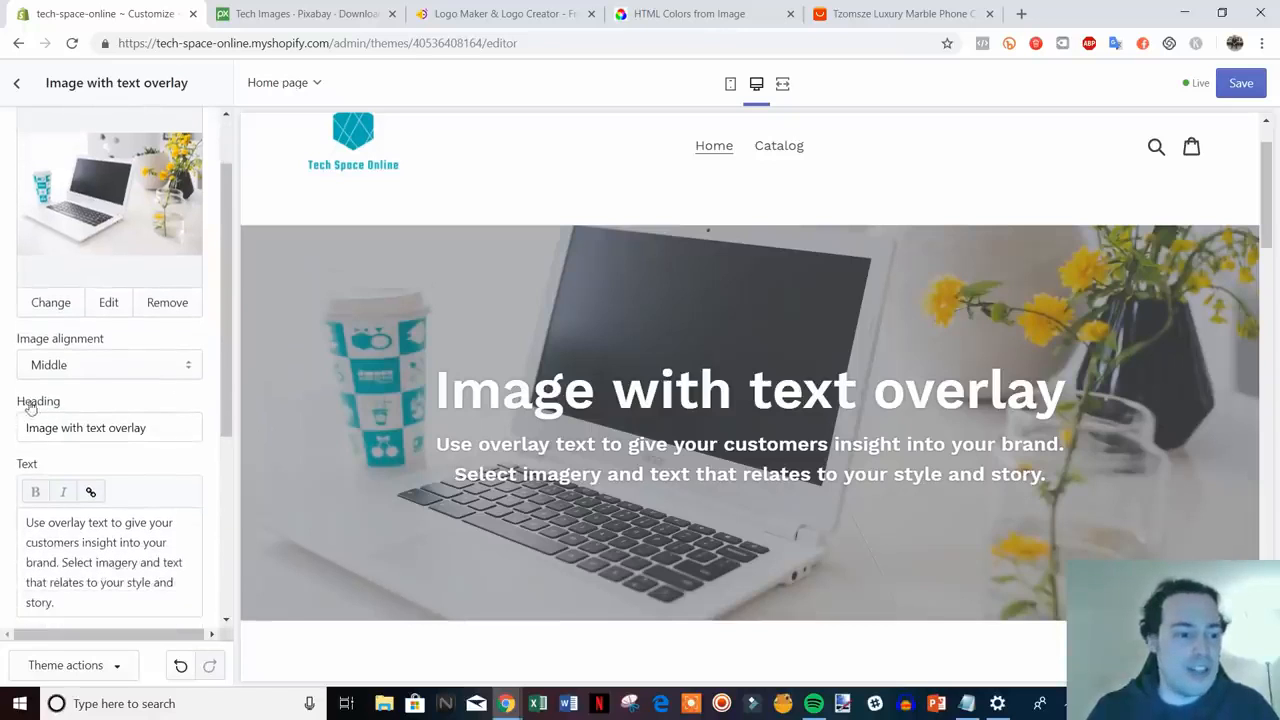
{"action": "left_click_drag", "start_coordinate": [150, 428], "coordinate": [22, 430]}
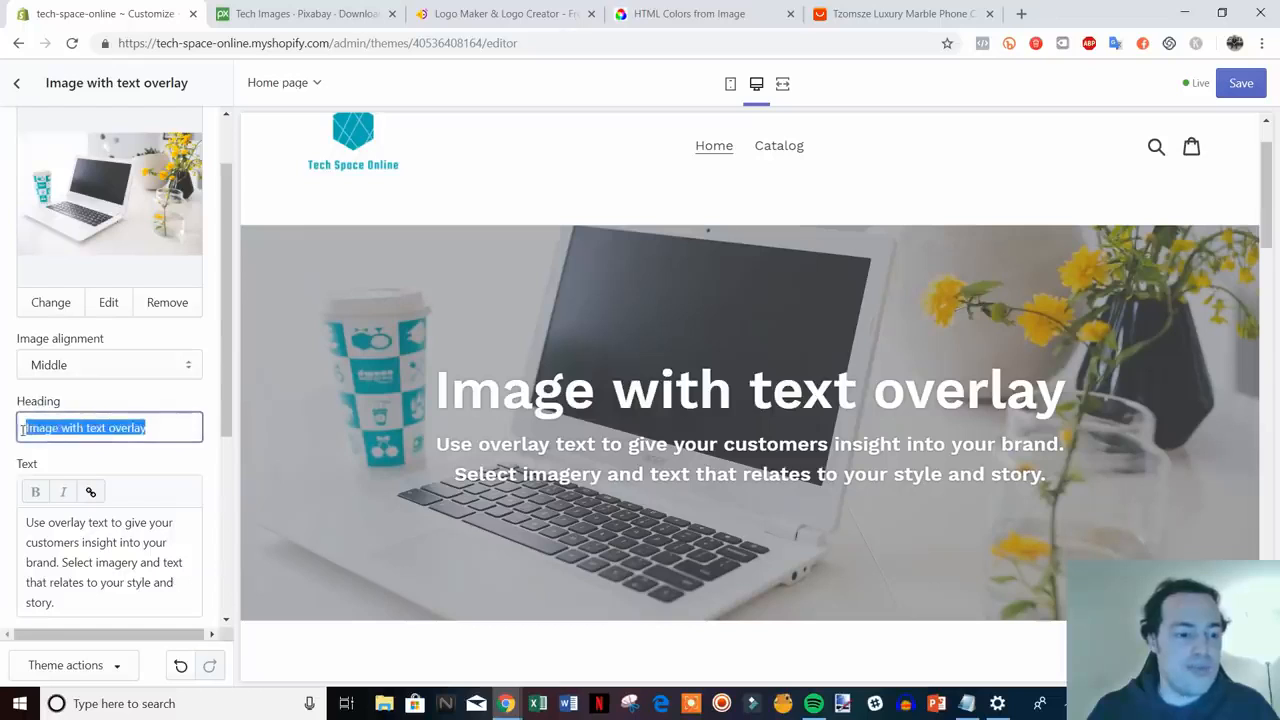
{"action": "type", "text": "Welcome"}
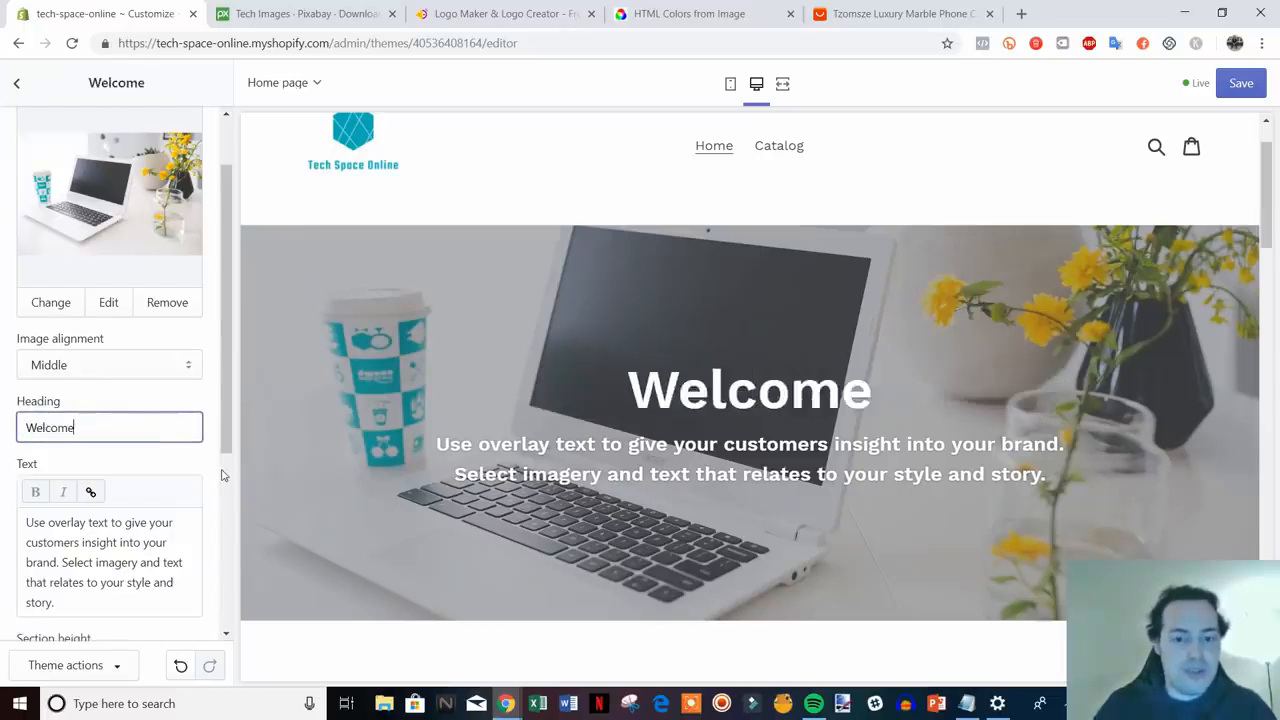
{"action": "type", "text": " To "}
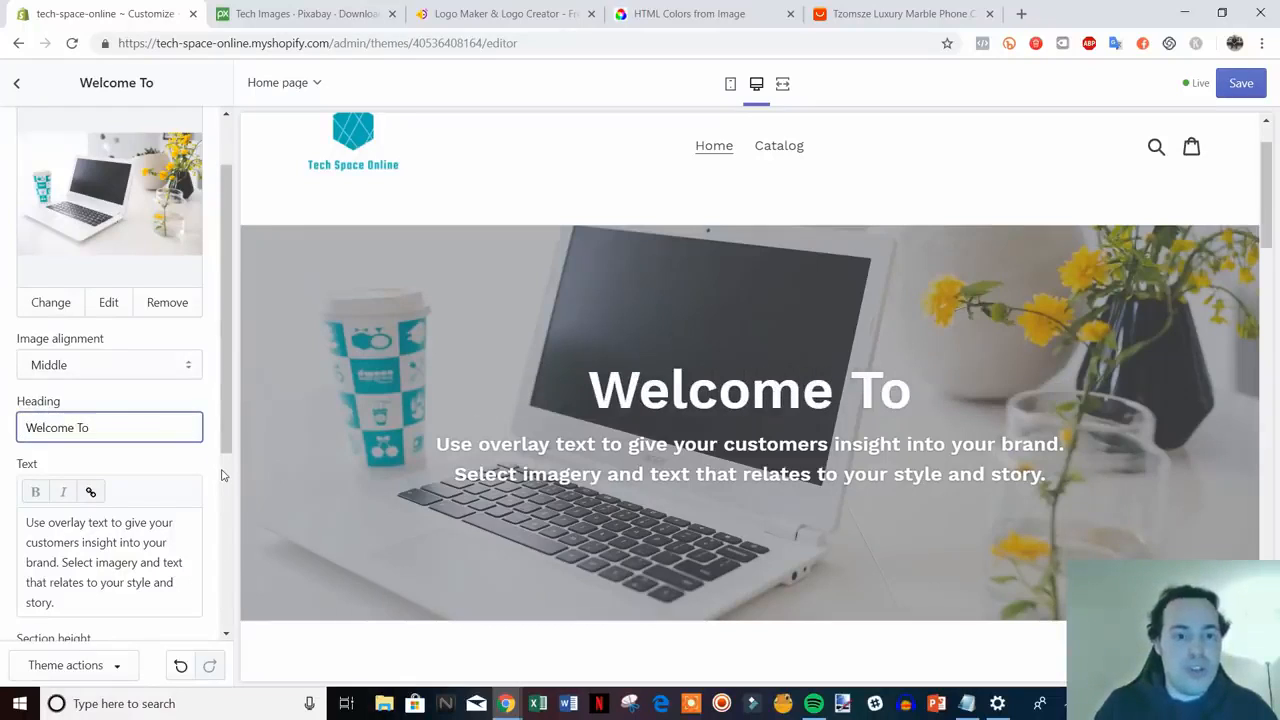
{"action": "type", "text": "Tech Sp"}
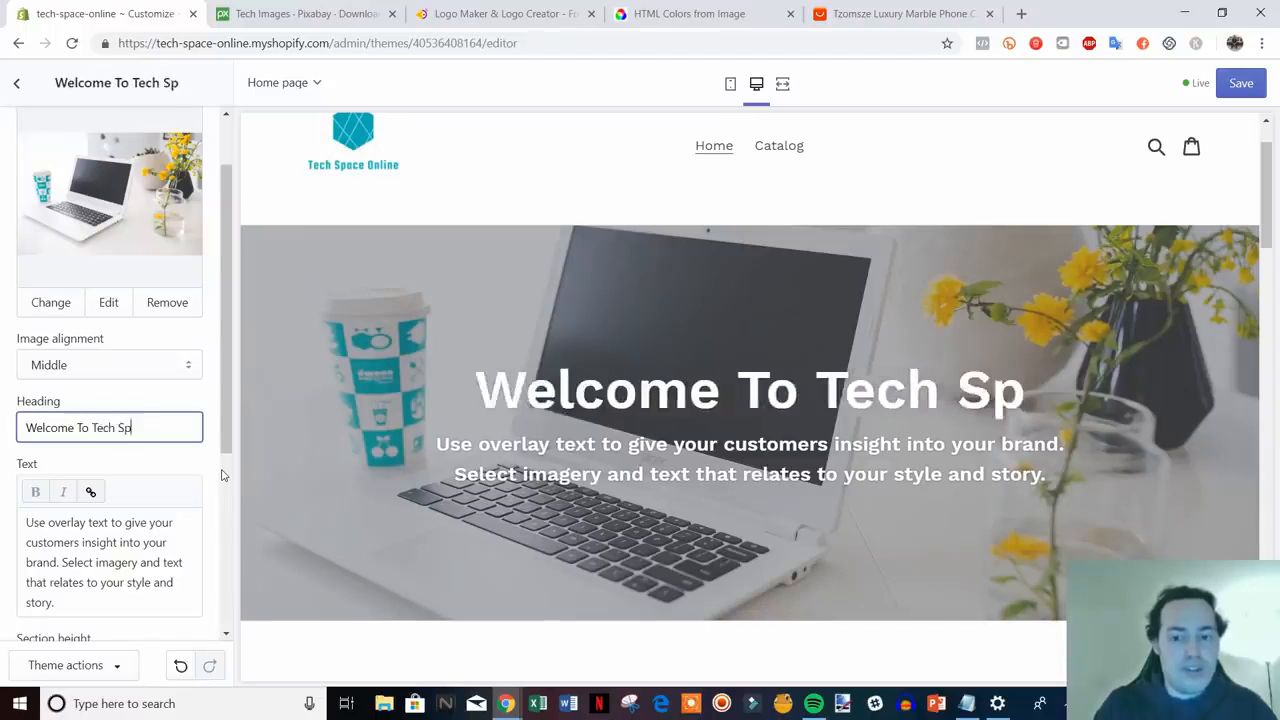
{"action": "type", "text": "ace Online"}
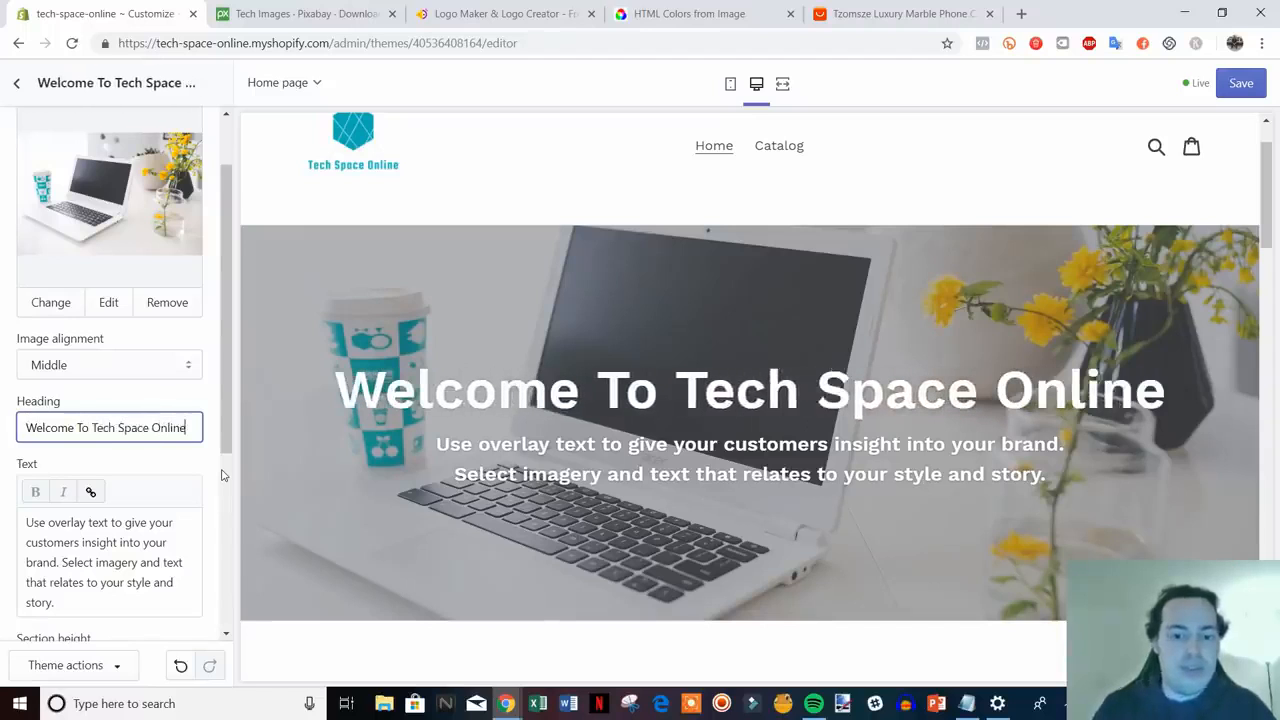
{"action": "scroll", "coordinate": [105, 516], "scroll_direction": "down", "scroll_amount": 1}
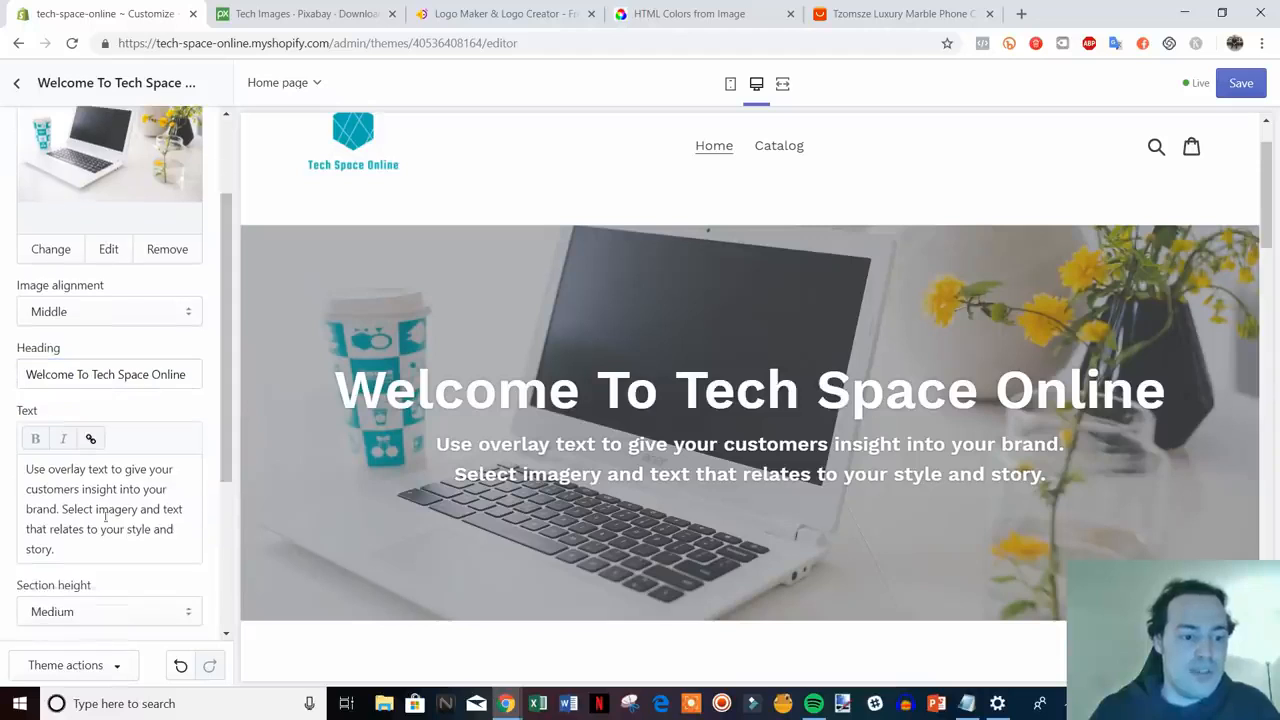
{"action": "left_click_drag", "start_coordinate": [82, 550], "coordinate": [44, 452]}
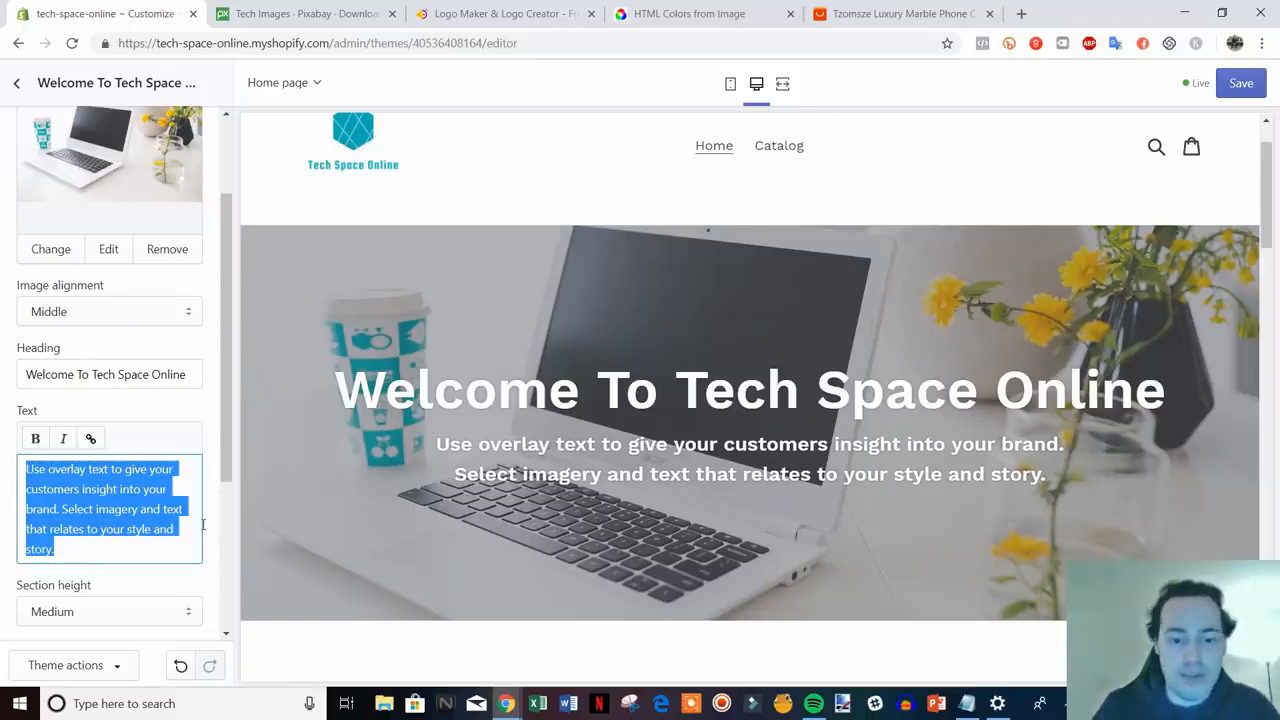
- Replace the hero text with 'Shop all of the latest tech at the best prices.'
{"action": "type", "text": "Shop "}
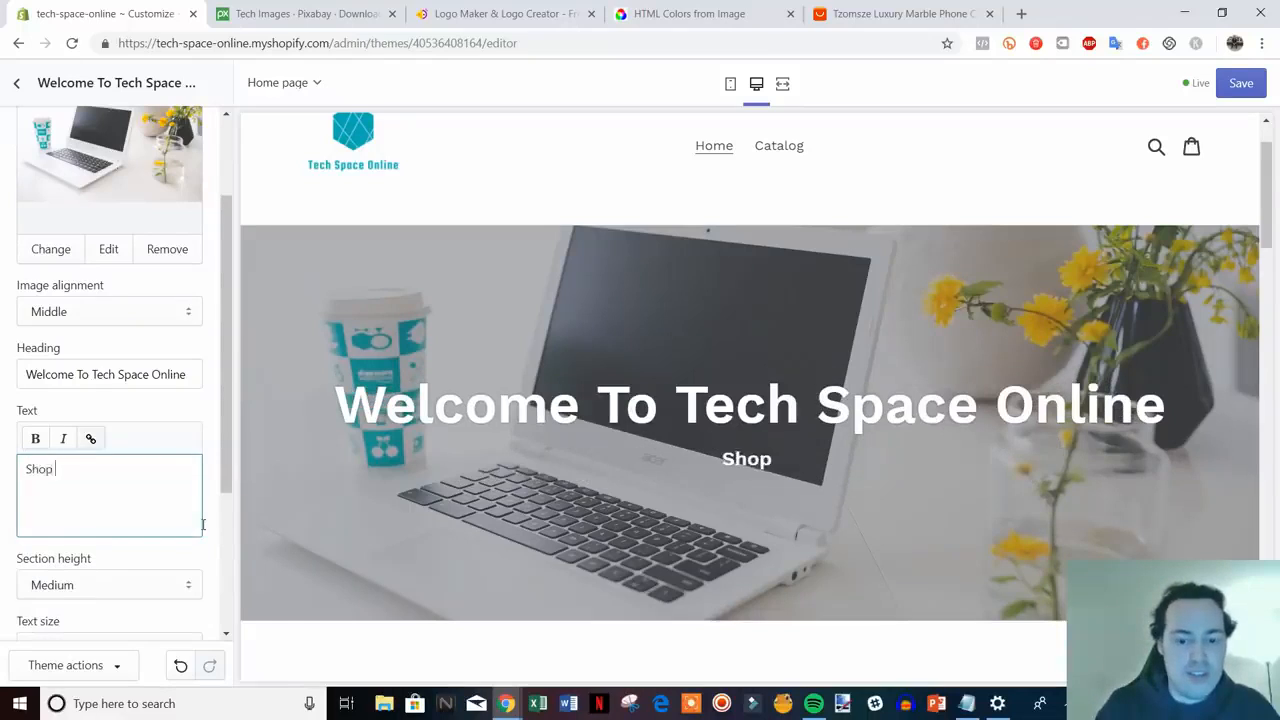
{"action": "type", "text": "all of"}
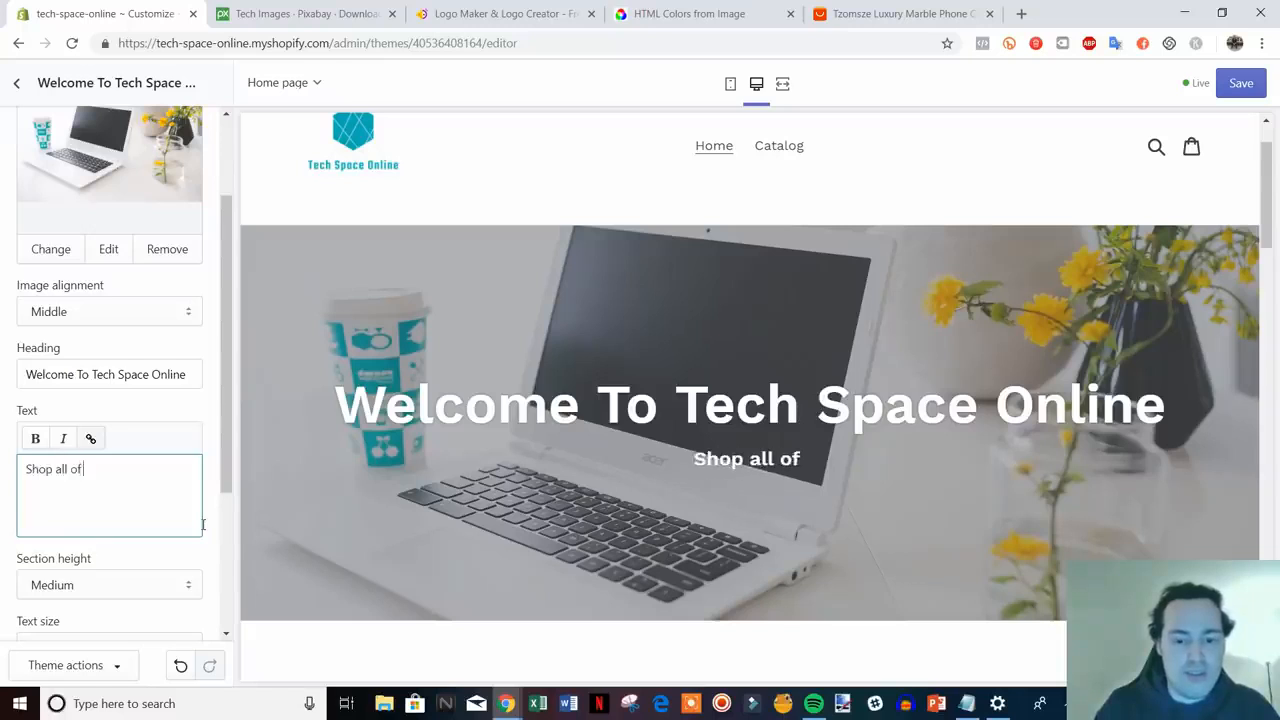
{"action": "type", "text": " the latest tech"}
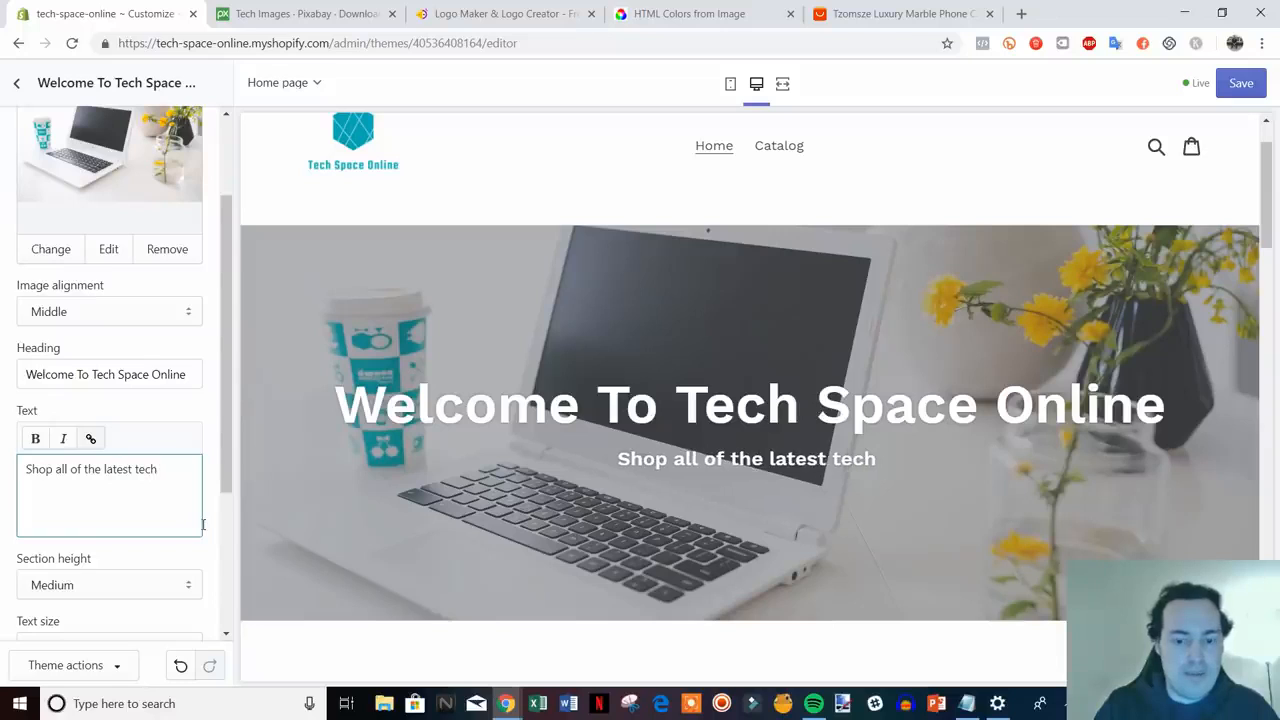
{"action": "type", "text": " at the "}
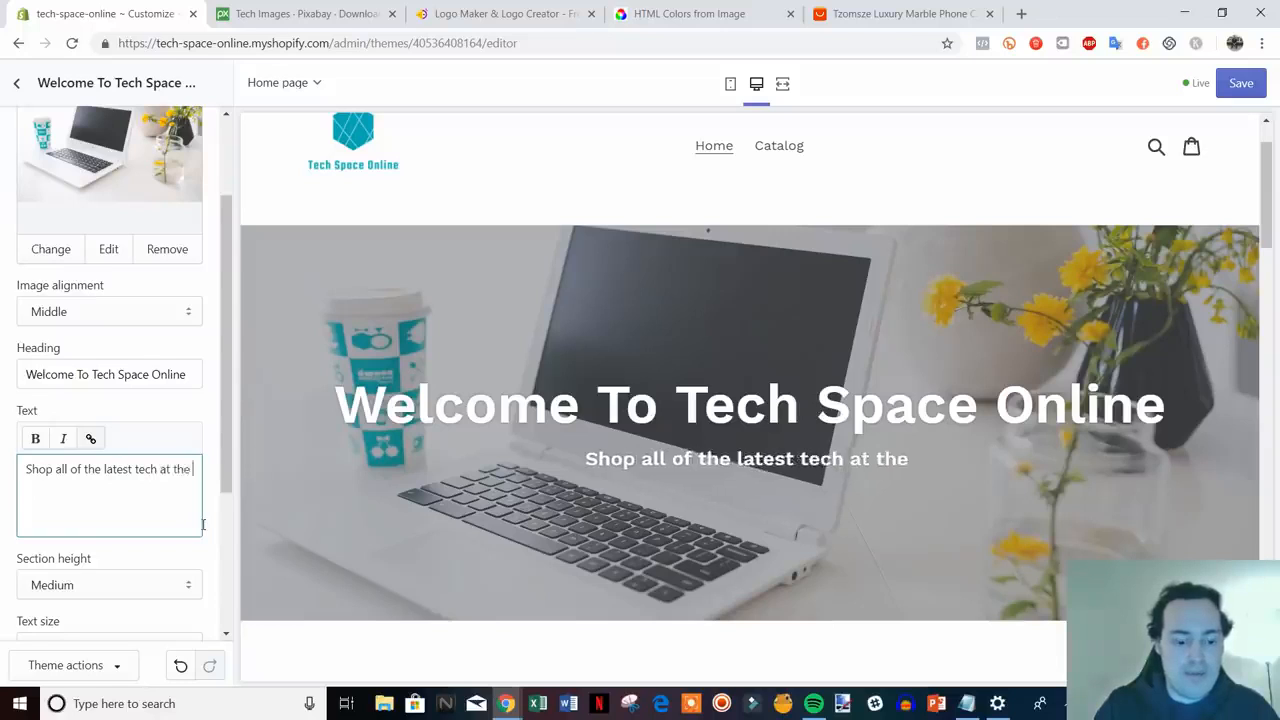
{"action": "type", "text": "best prices."}
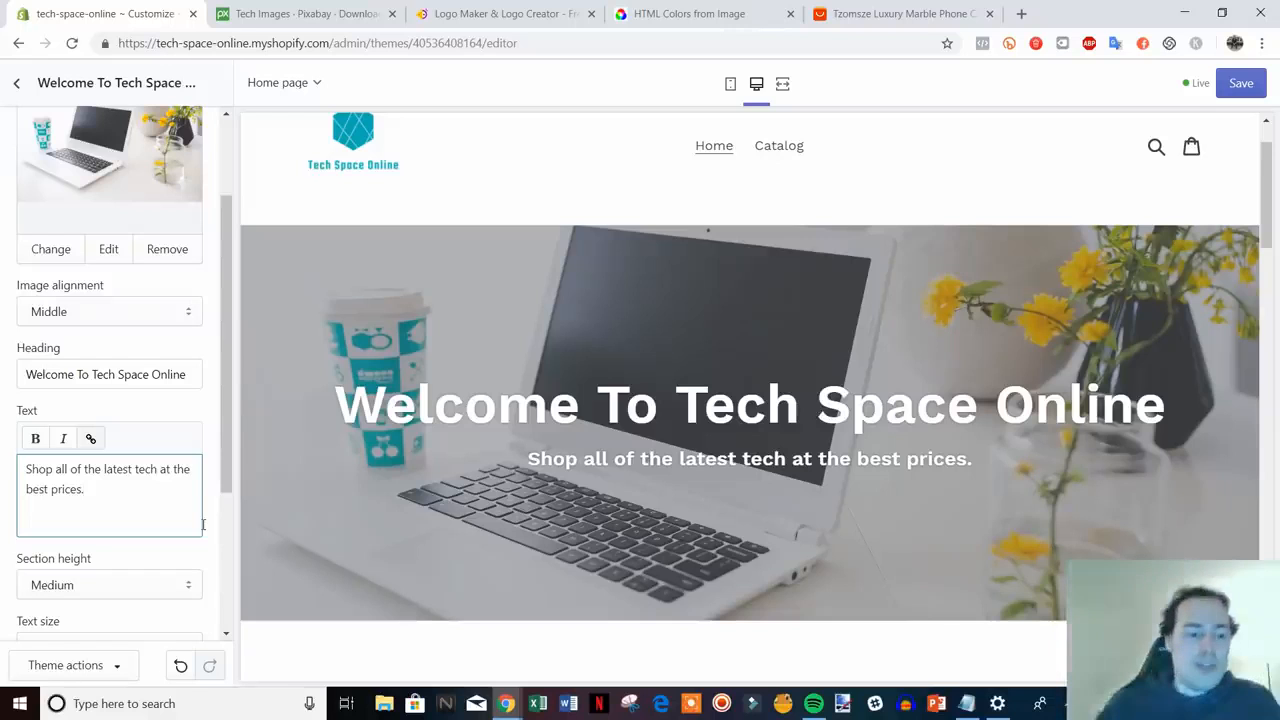
{"action": "scroll", "coordinate": [120, 453], "scroll_direction": "down", "scroll_amount": 4}
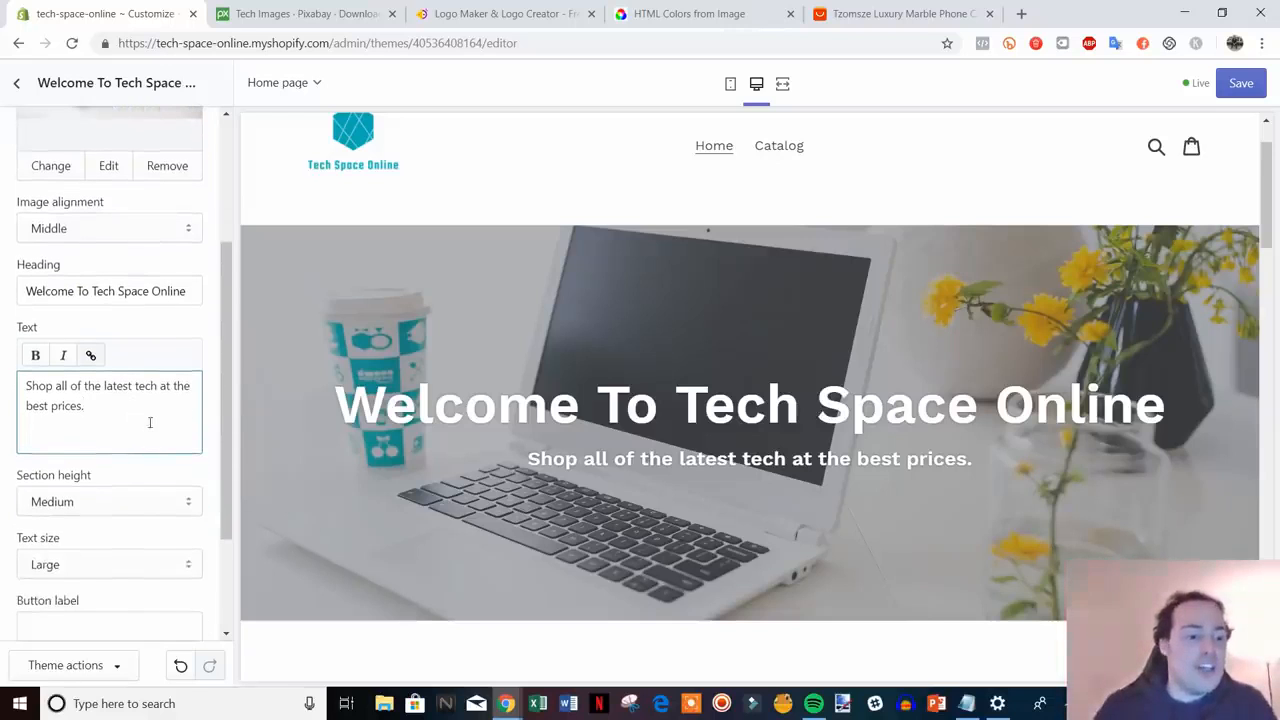
{"action": "scroll", "coordinate": [155, 432], "scroll_direction": "down", "scroll_amount": 2}
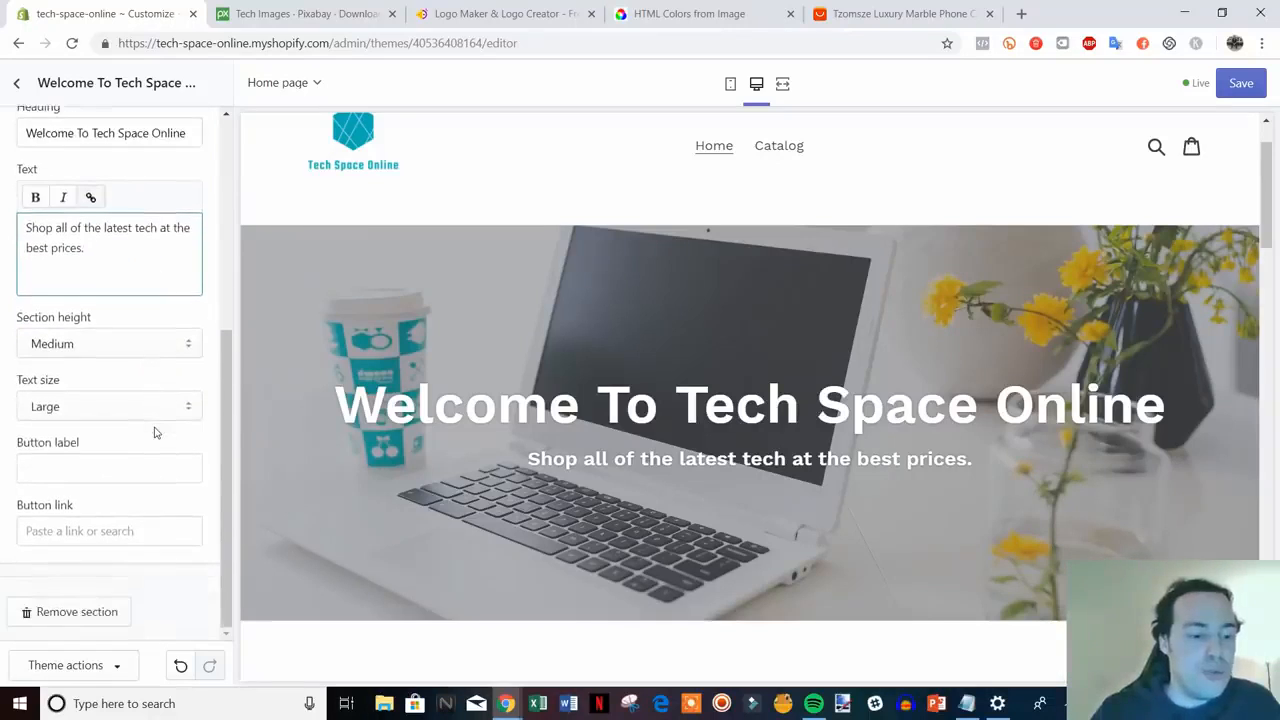
{"action": "scroll", "coordinate": [165, 432], "scroll_direction": "down", "scroll_amount": 1}
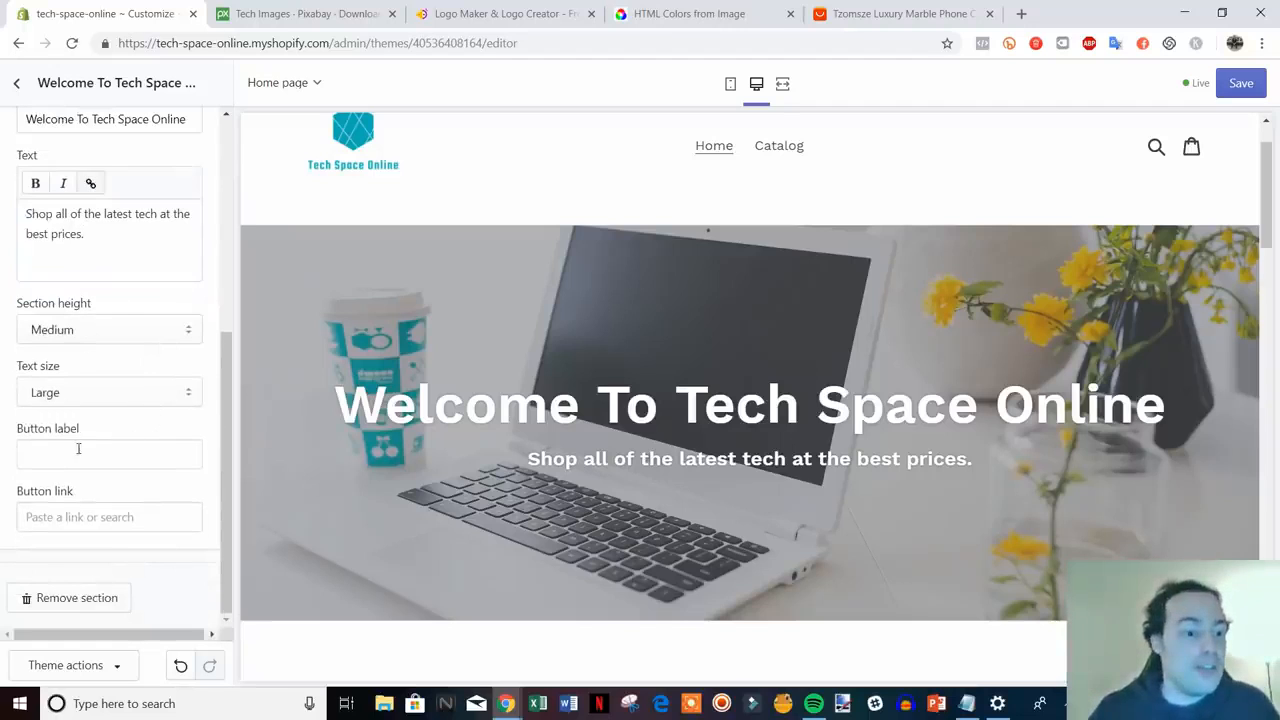
{"action": "left_click", "coordinate": [165, 457]}
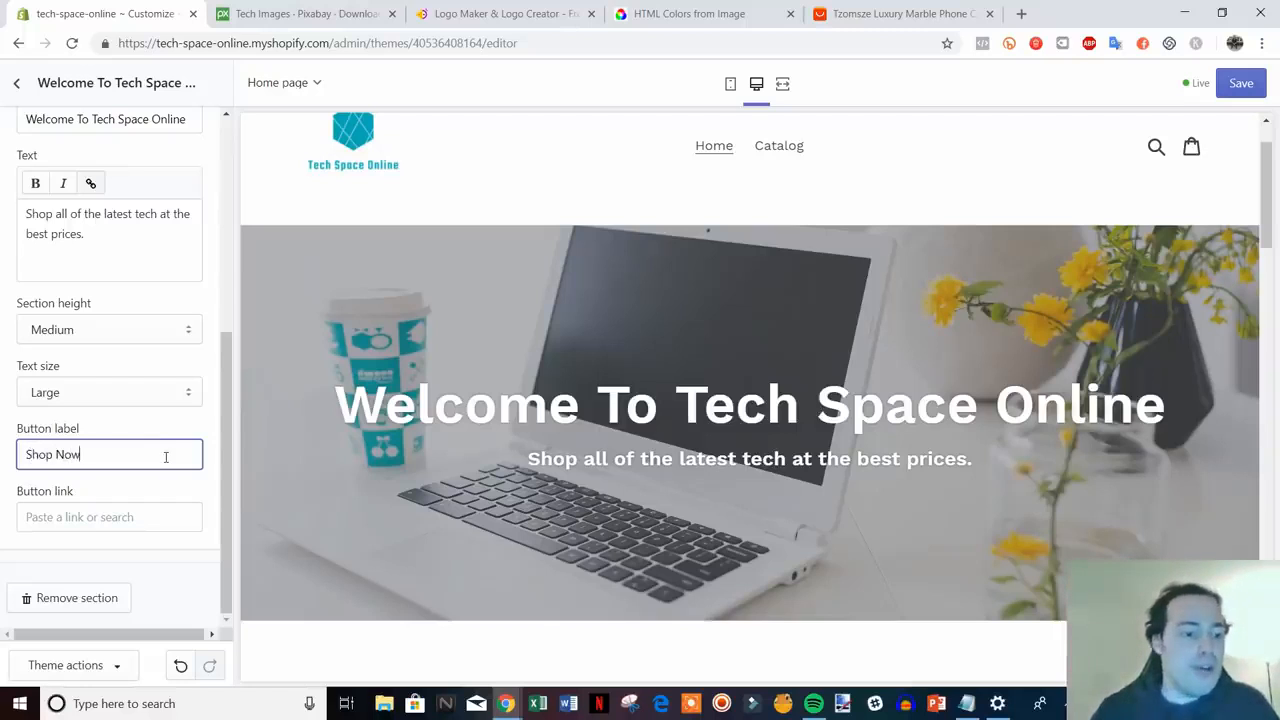
- Link the hero's Shop Now button to the copied Catalog page address
{"action": "right_click", "coordinate": [791, 152]}
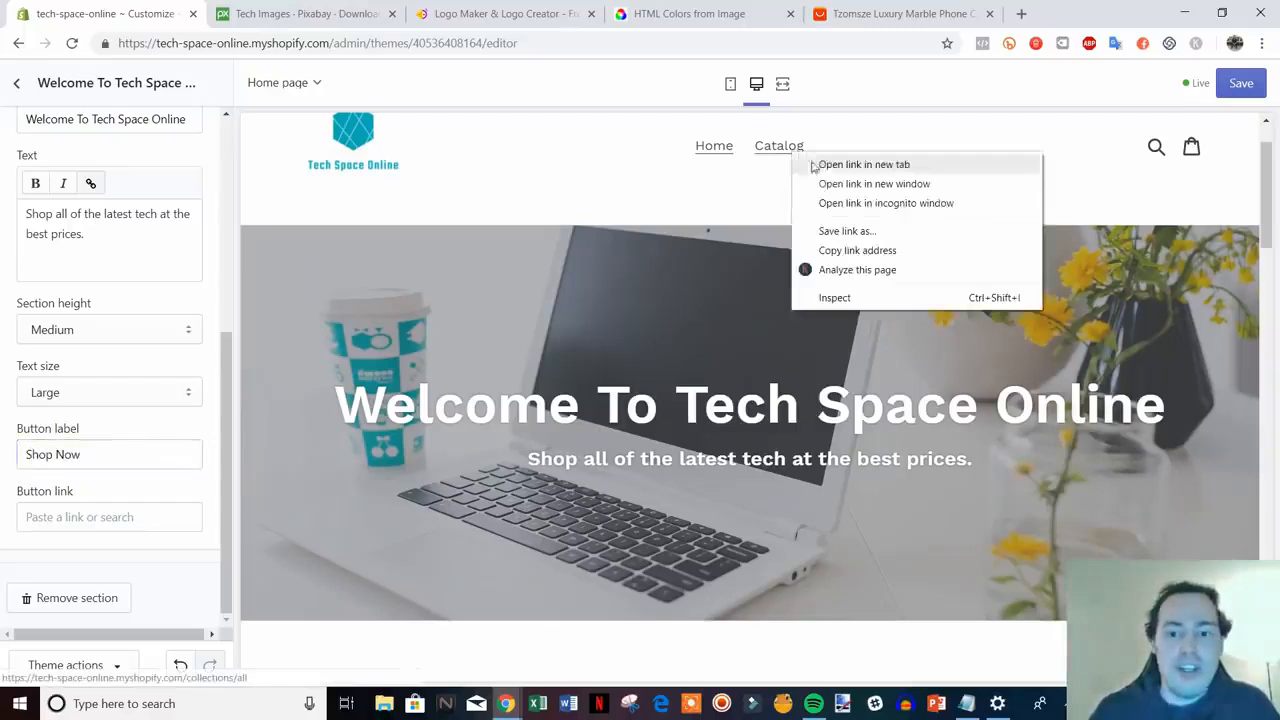
{"action": "left_click", "coordinate": [888, 251]}
{"action": "left_click", "coordinate": [128, 528]}
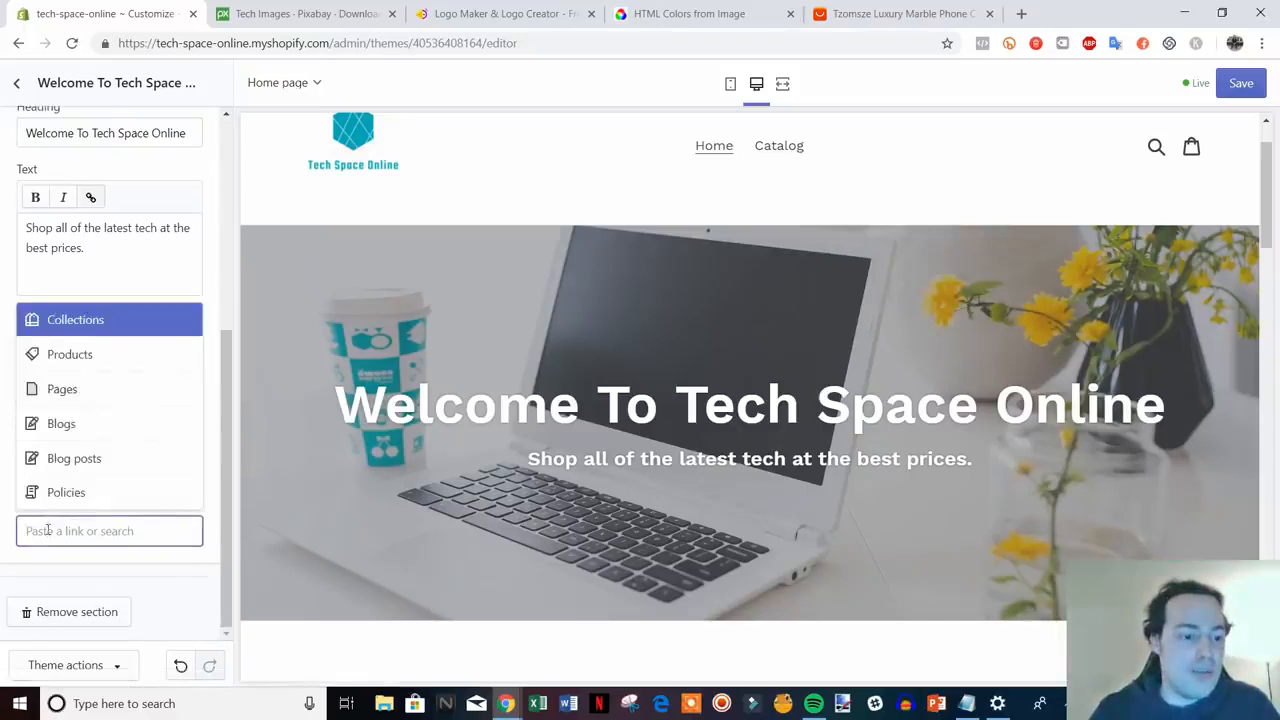
{"action": "right_click", "coordinate": [50, 530]}
{"action": "left_click", "coordinate": [125, 420]}
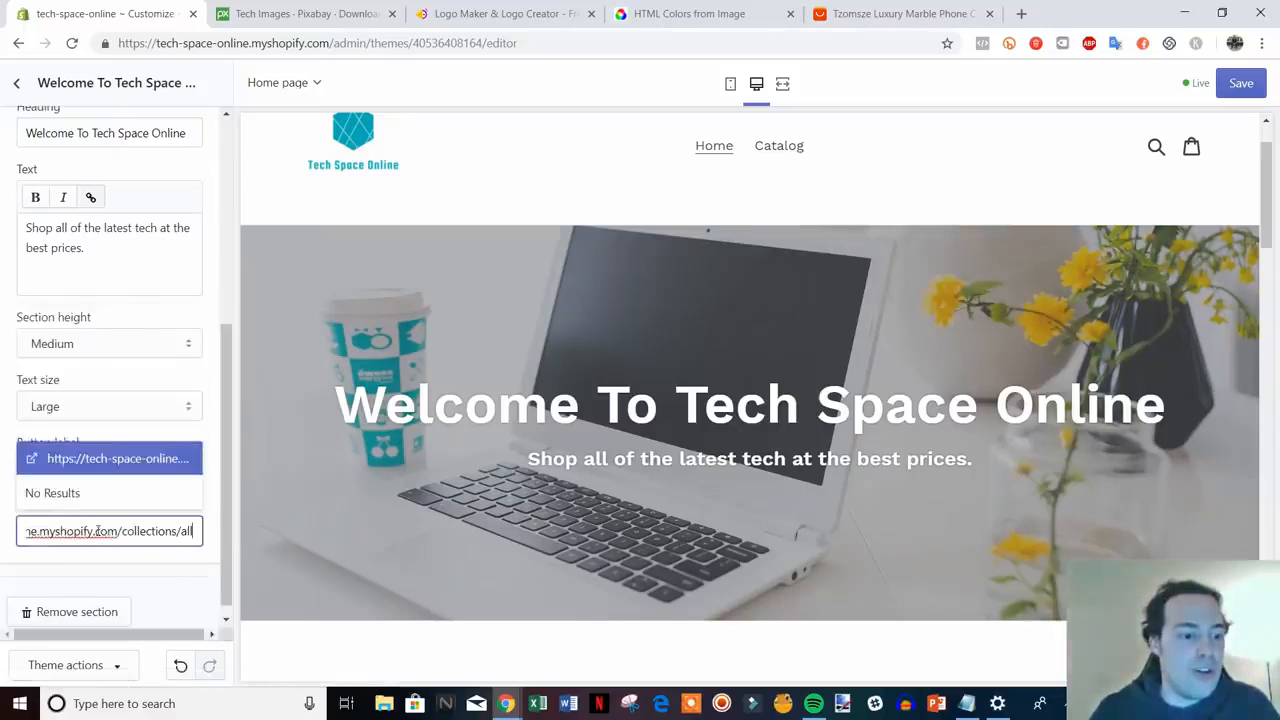
{"action": "left_click", "coordinate": [136, 460]}
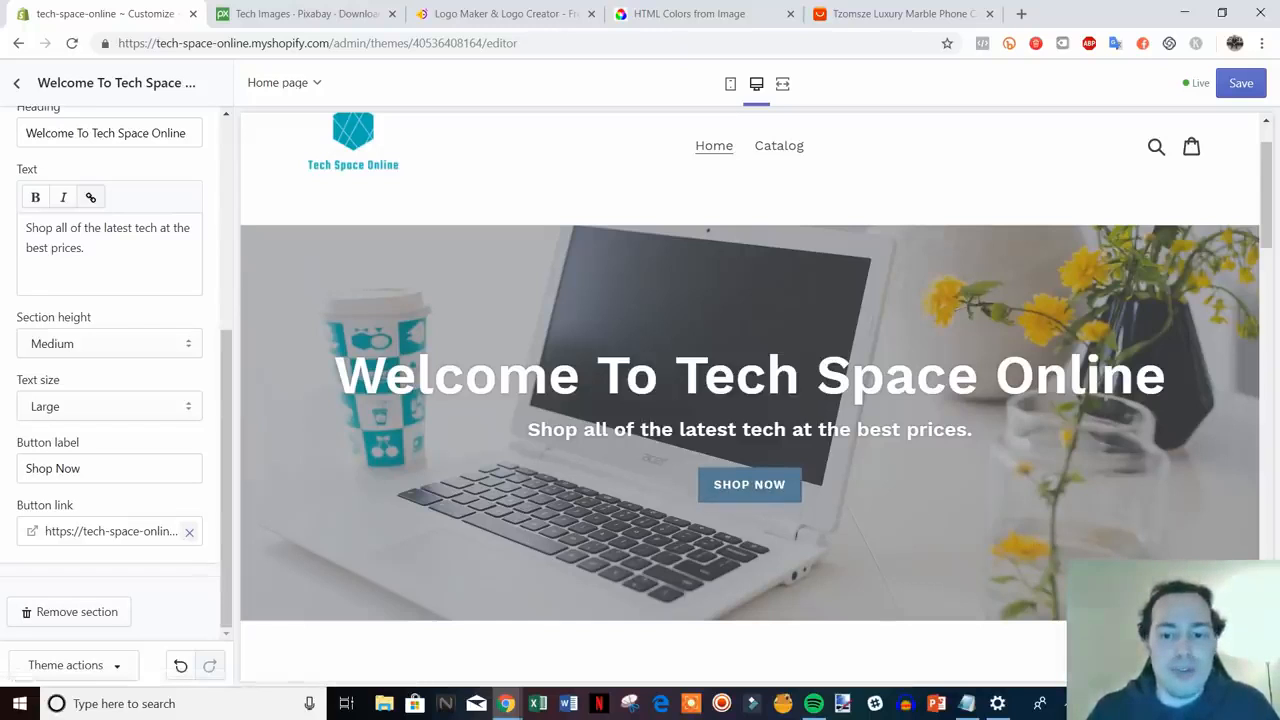
- Save the homepage changes and go back to the Sections list
{"action": "left_click", "coordinate": [1244, 84]}
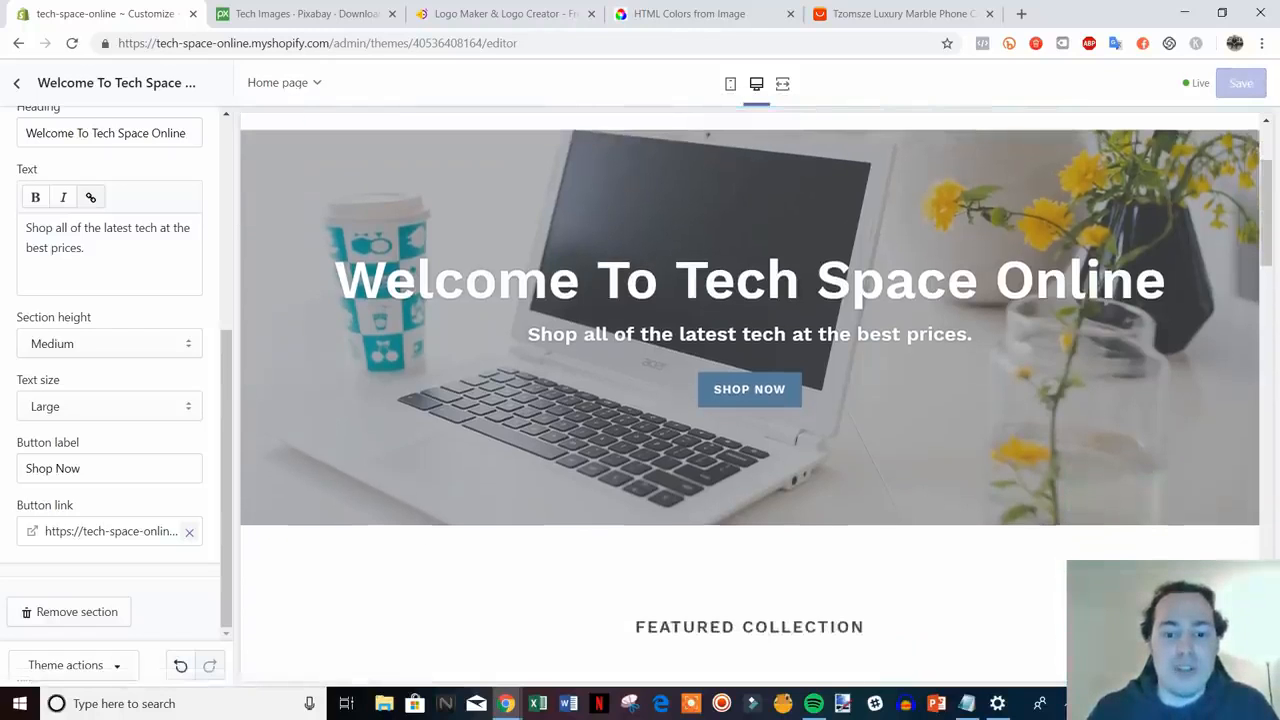
{"action": "scroll", "coordinate": [806, 560], "scroll_direction": "up", "scroll_amount": 2}
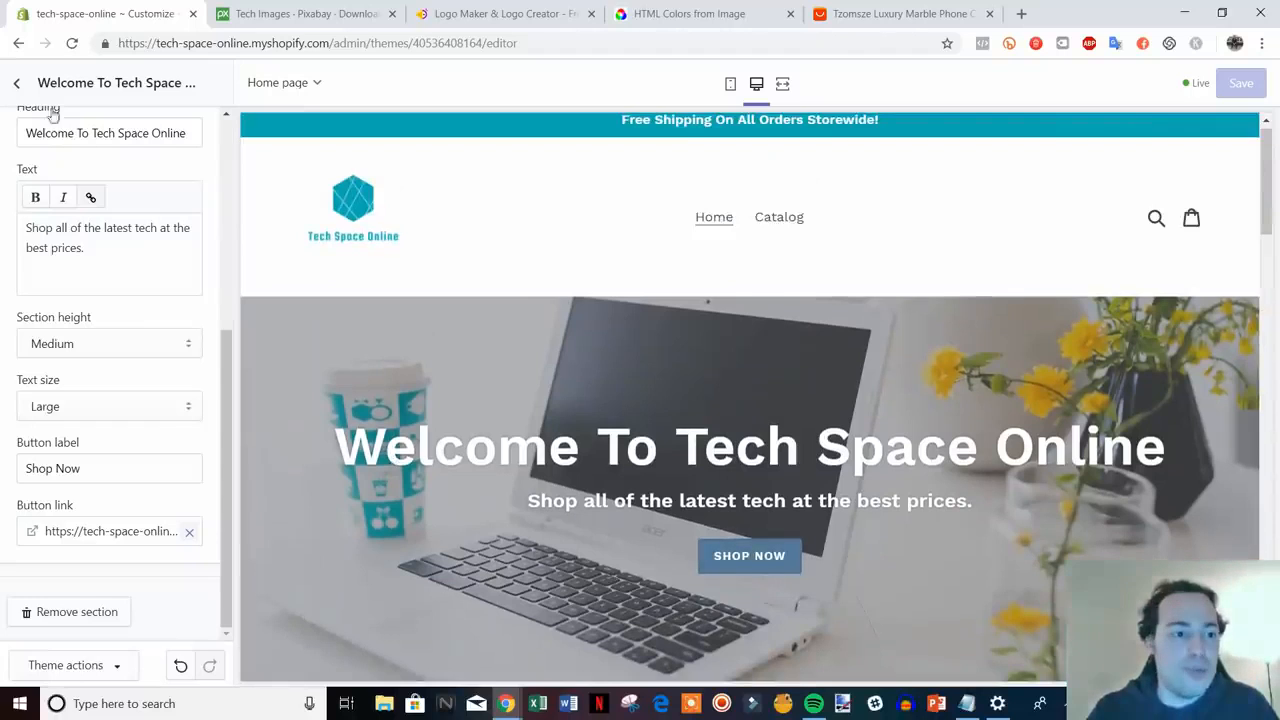
{"action": "left_click", "coordinate": [17, 84]}
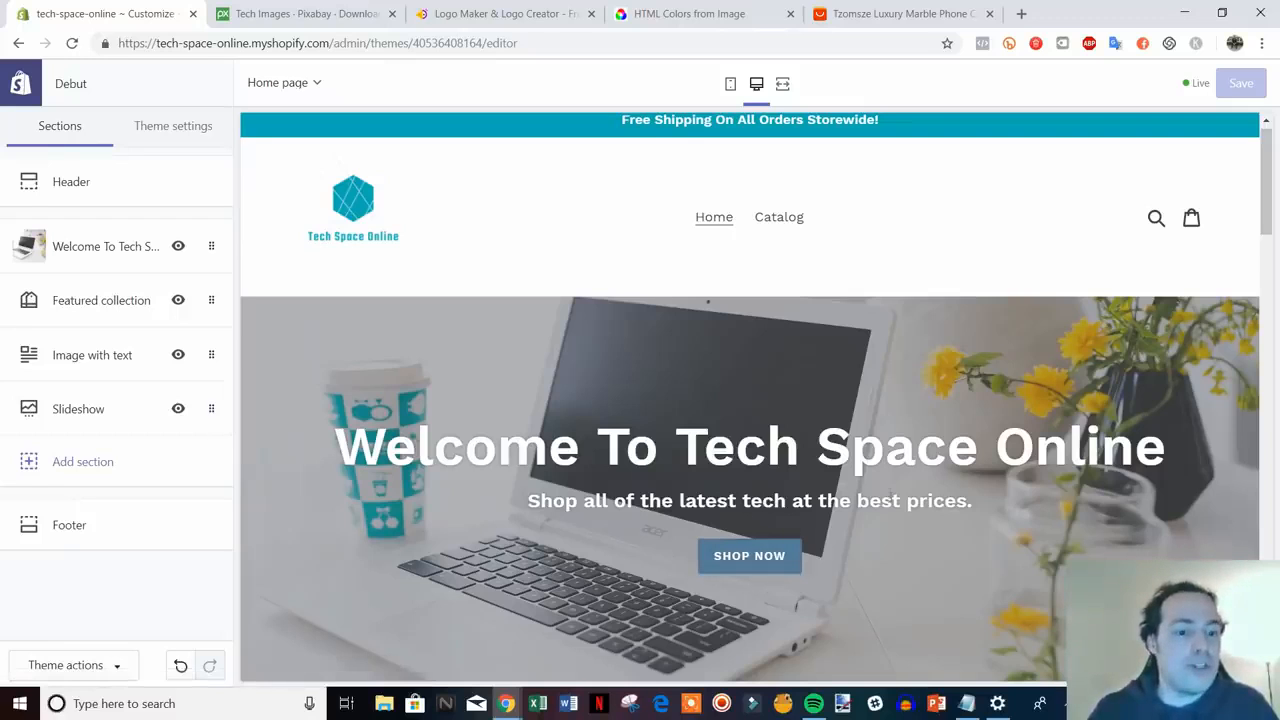
- Open the Colors panel under the Debut theme's Theme settings
{"action": "scroll", "coordinate": [891, 500], "scroll_direction": "down", "scroll_amount": 7}
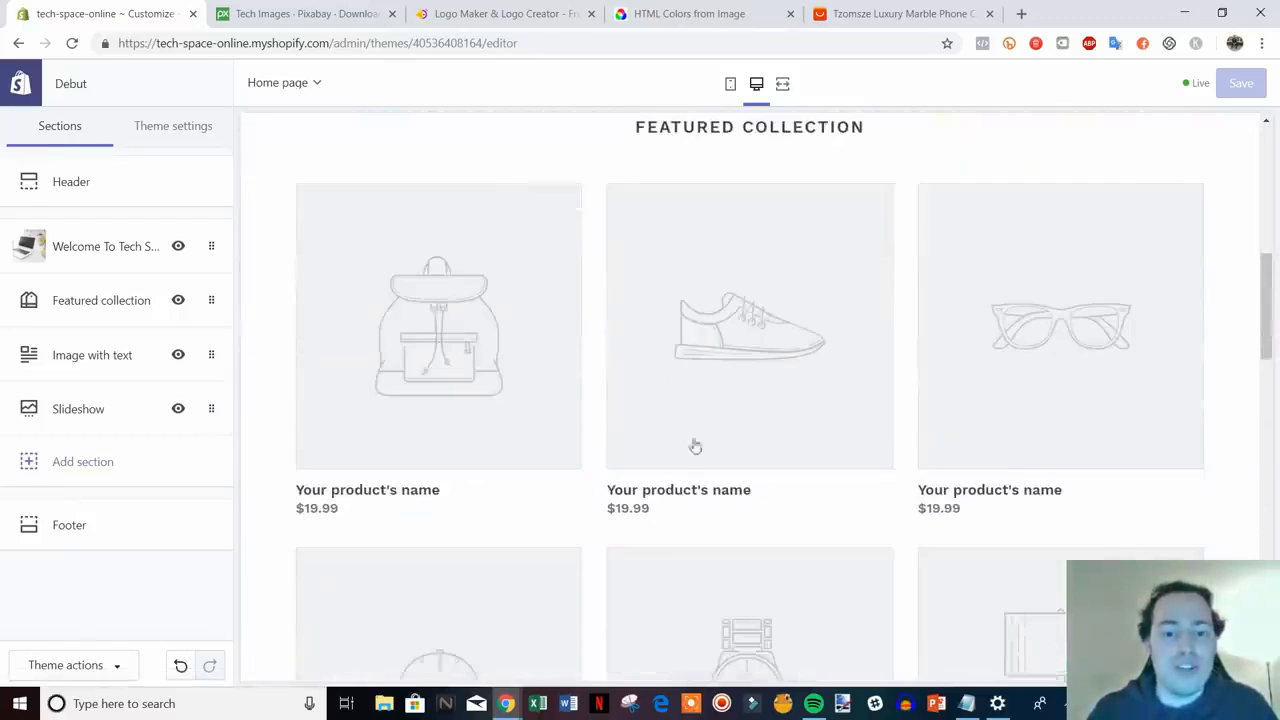
{"action": "scroll", "coordinate": [695, 446], "scroll_direction": "up", "scroll_amount": 7}
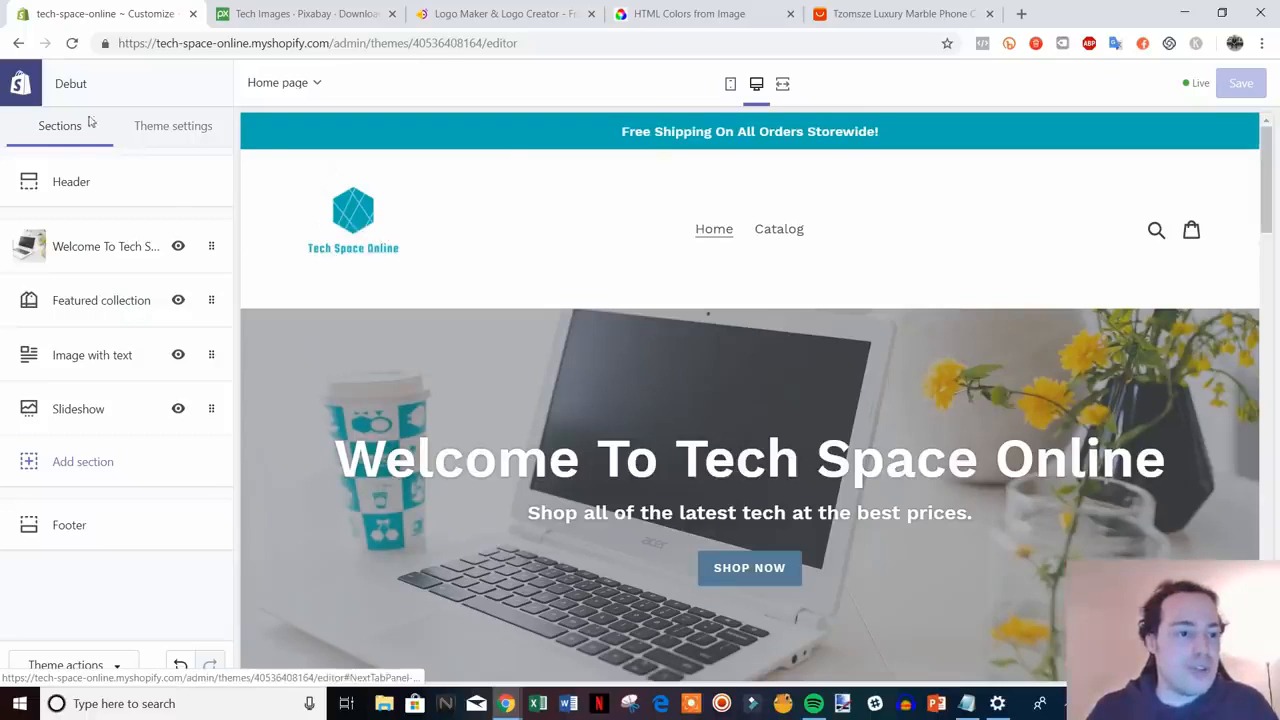
{"action": "left_click", "coordinate": [186, 129]}
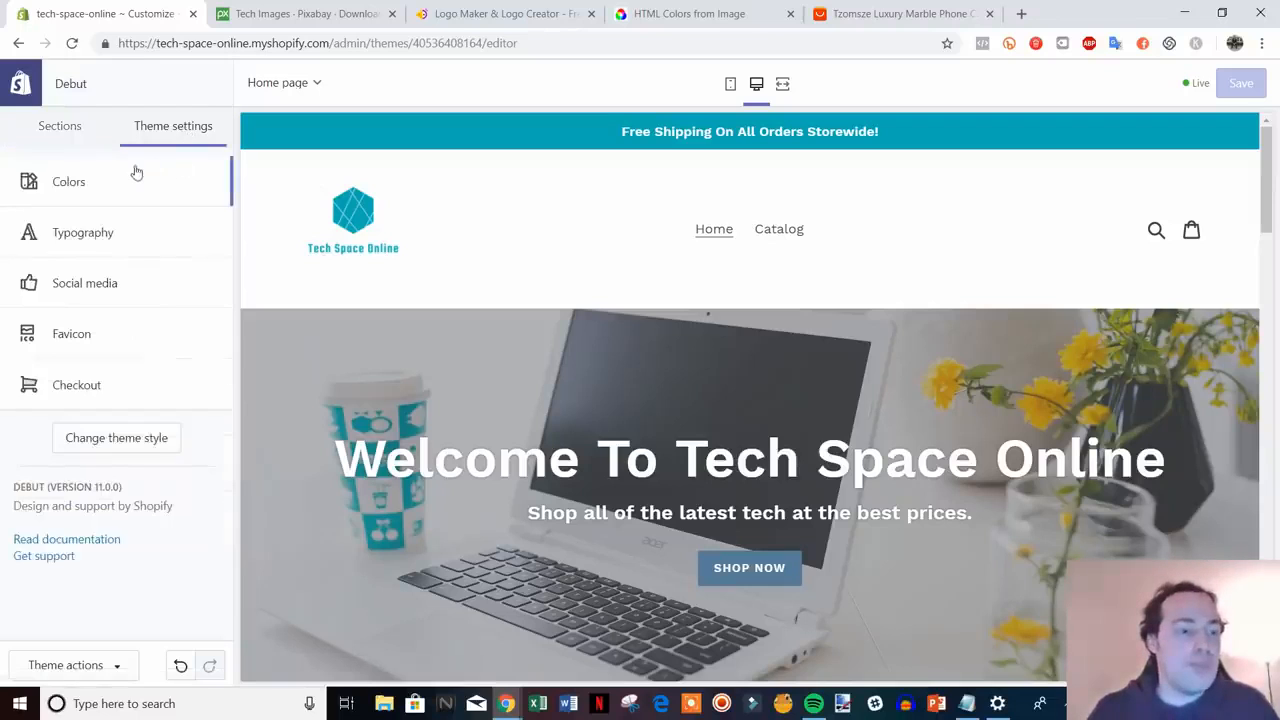
{"action": "left_click", "coordinate": [92, 188]}
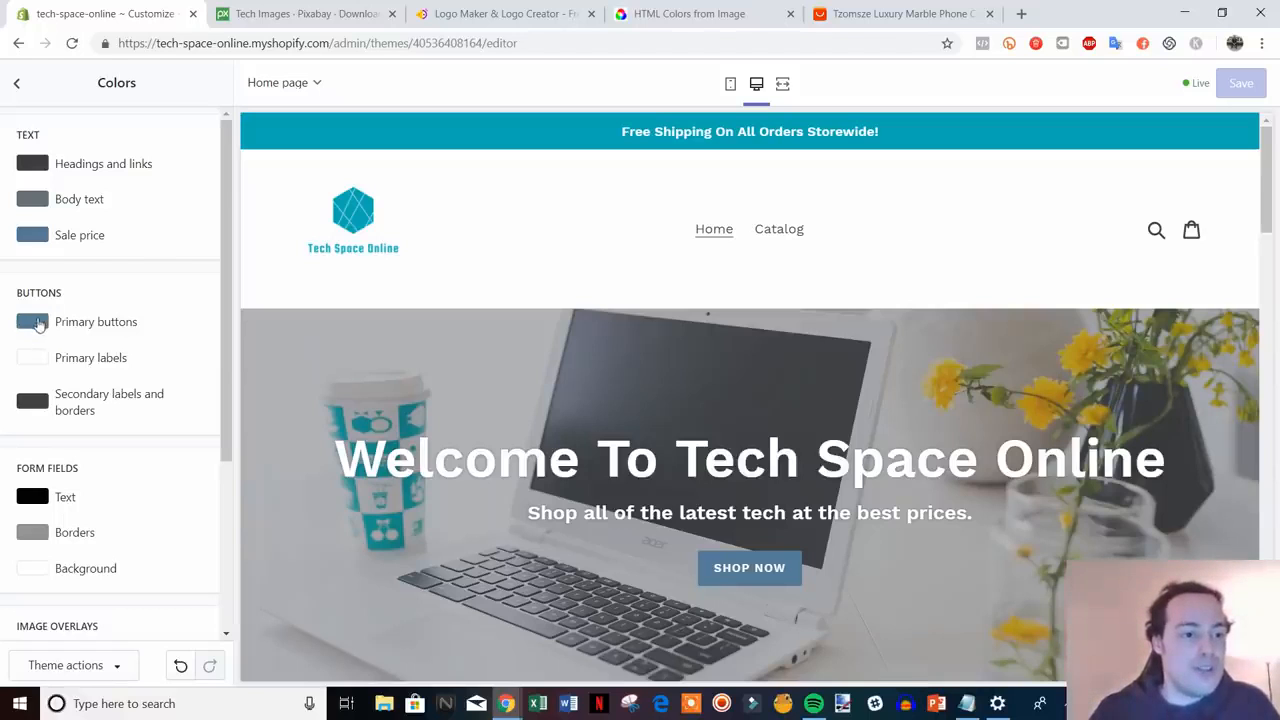
- Set the Primary buttons colour to teal #00ADB5
{"action": "left_click", "coordinate": [38, 326]}
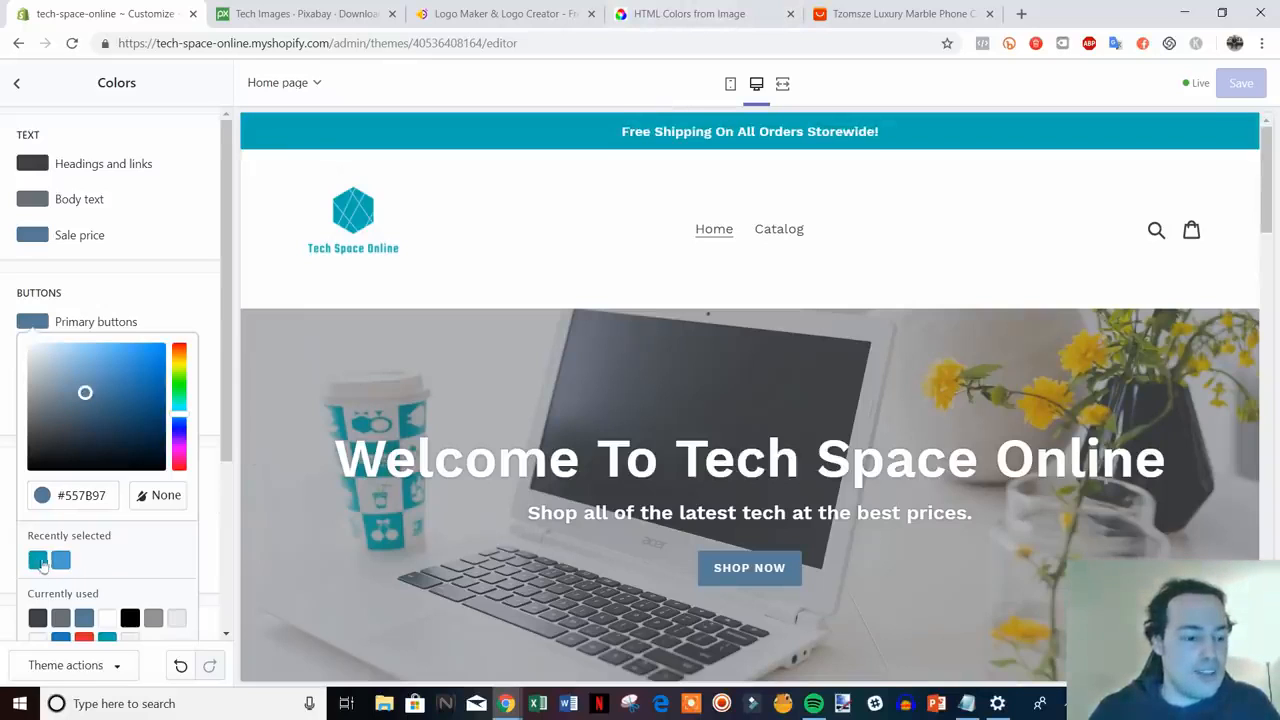
{"action": "left_click", "coordinate": [38, 566]}
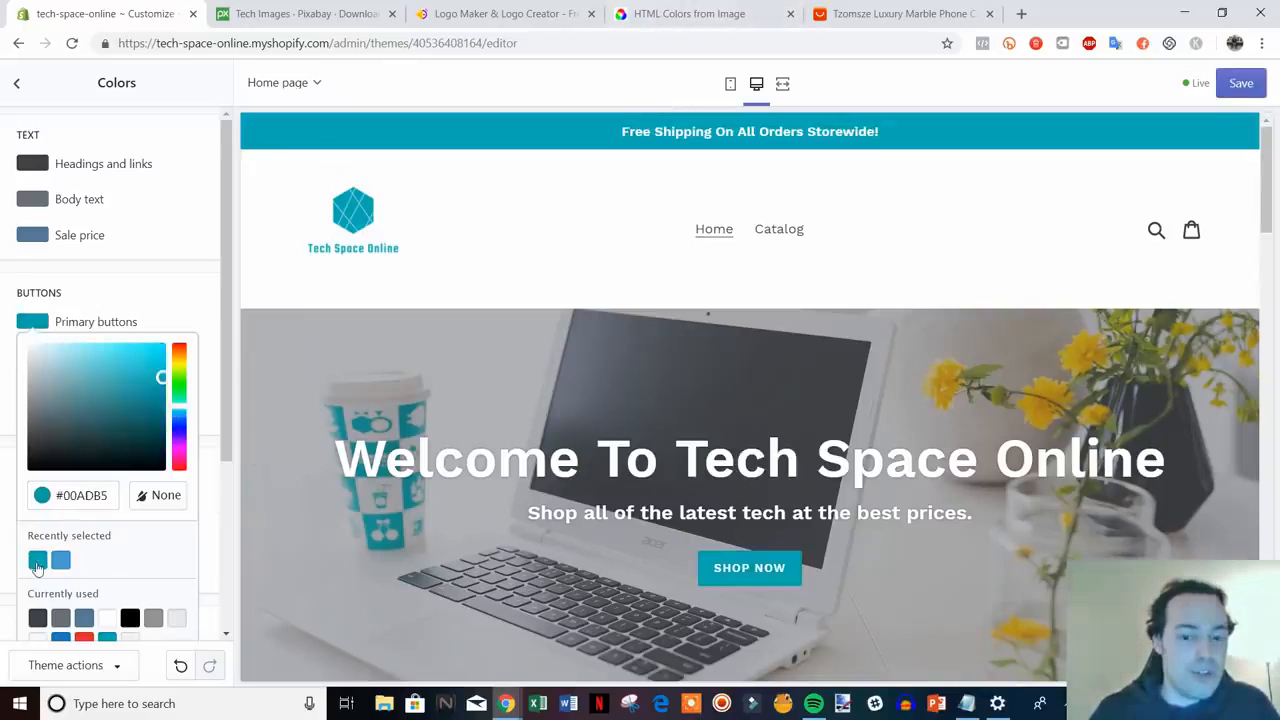
{"action": "left_click", "coordinate": [201, 308]}
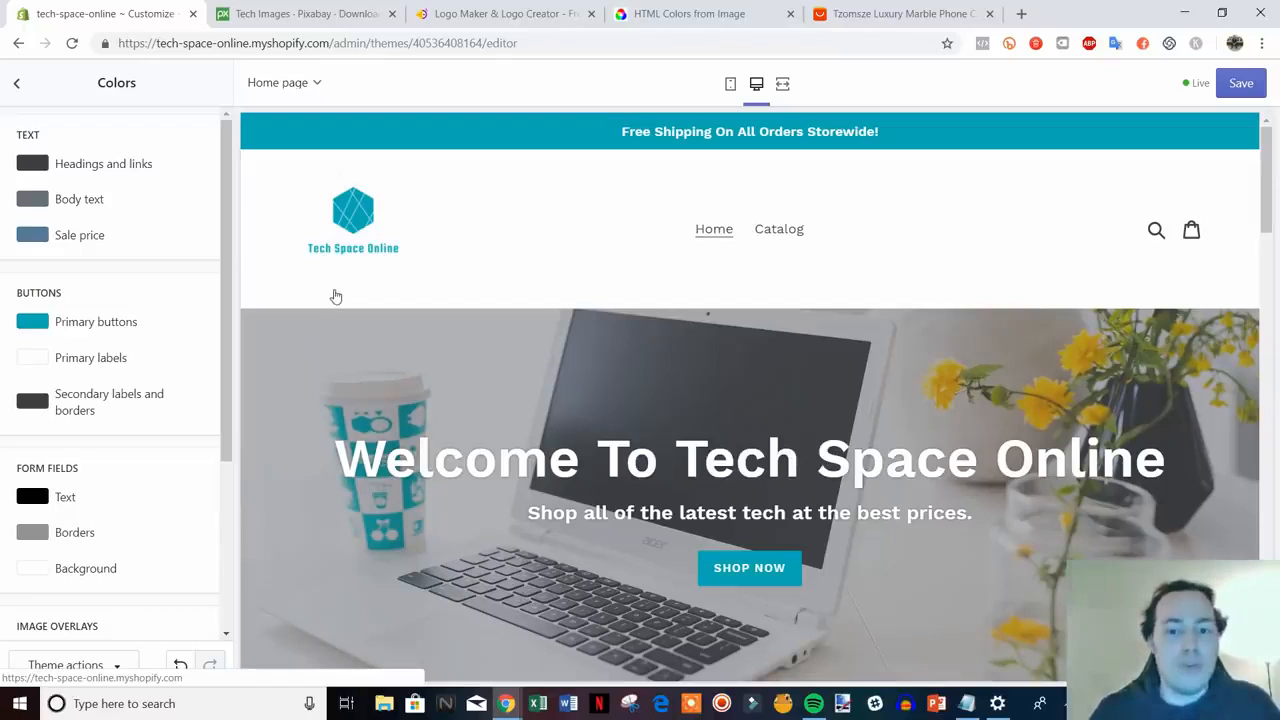
{"action": "mouse_move", "coordinate": [226, 352]}
{"action": "left_mouse_down"}
{"action": "mouse_move", "coordinate": [213, 395]}
{"action": "mouse_move", "coordinate": [214, 350]}
{"action": "left_mouse_up"}
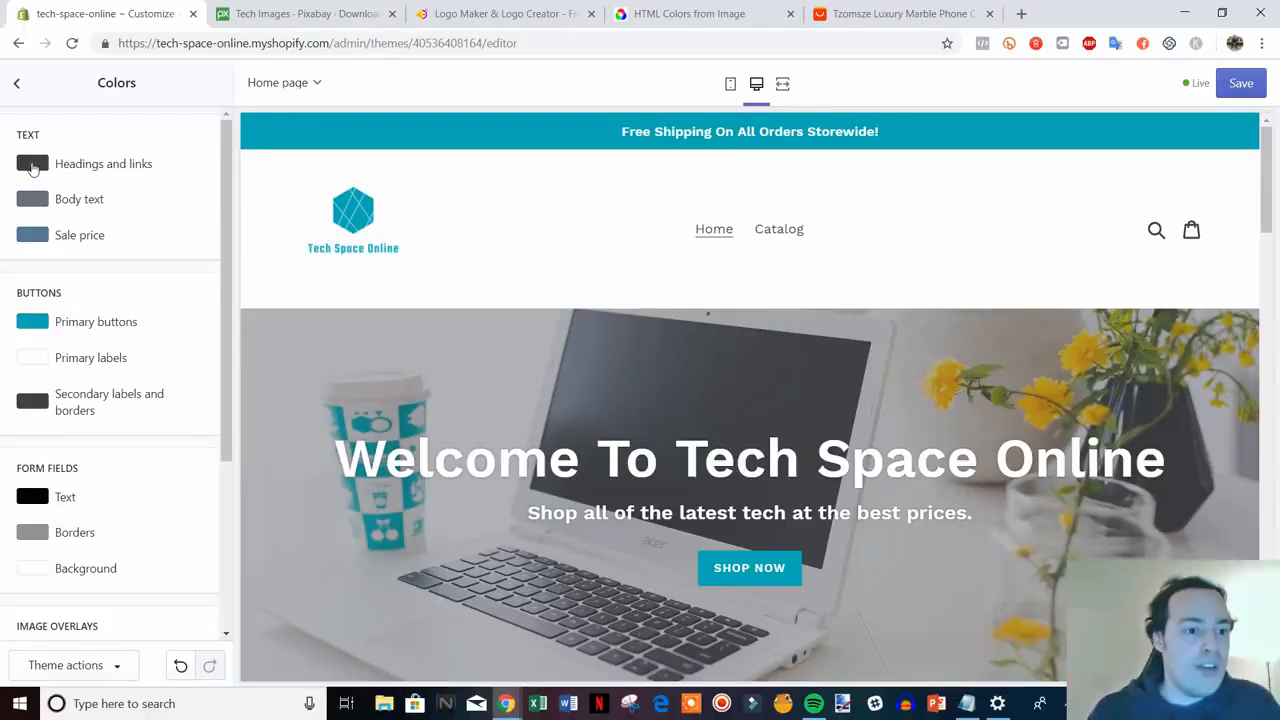
- Make the Headings and links and Body text colours black
{"action": "left_click", "coordinate": [33, 166]}
{"action": "left_click_drag", "start_coordinate": [44, 276], "coordinate": [30, 311]}
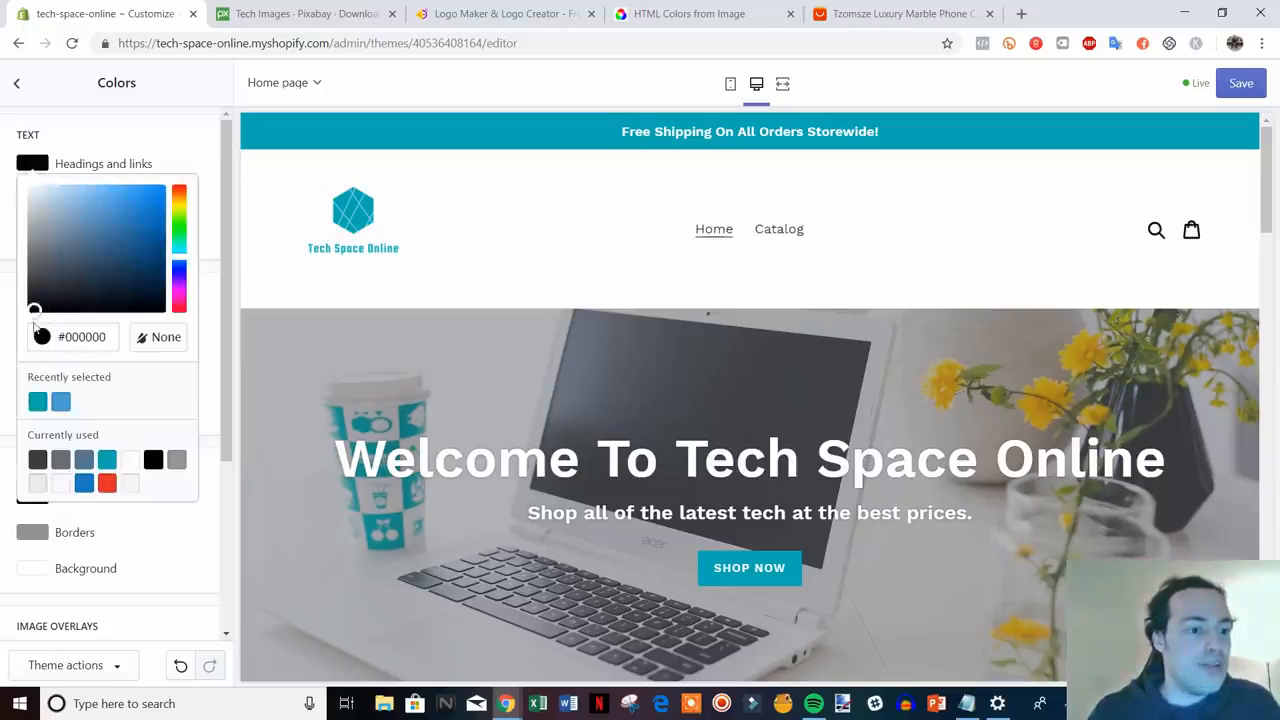
{"action": "left_click", "coordinate": [207, 157]}
{"action": "left_click", "coordinate": [45, 202]}
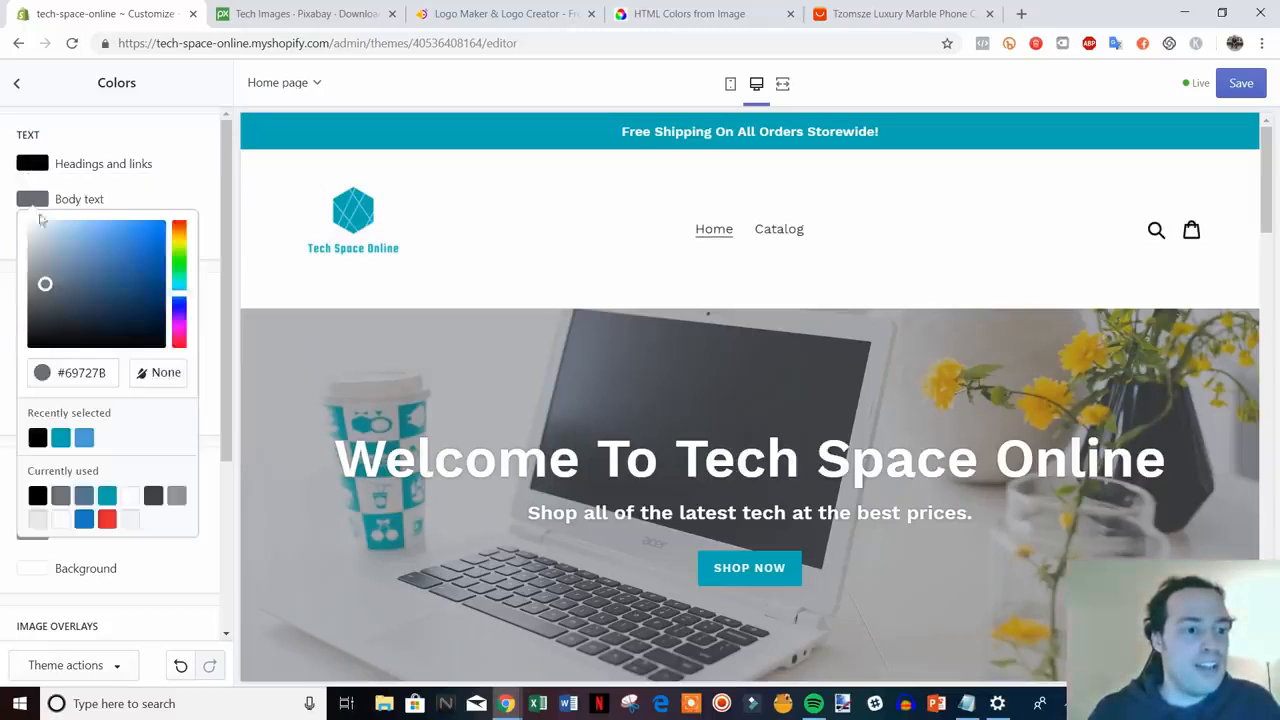
{"action": "left_click_drag", "start_coordinate": [44, 284], "coordinate": [27, 374]}
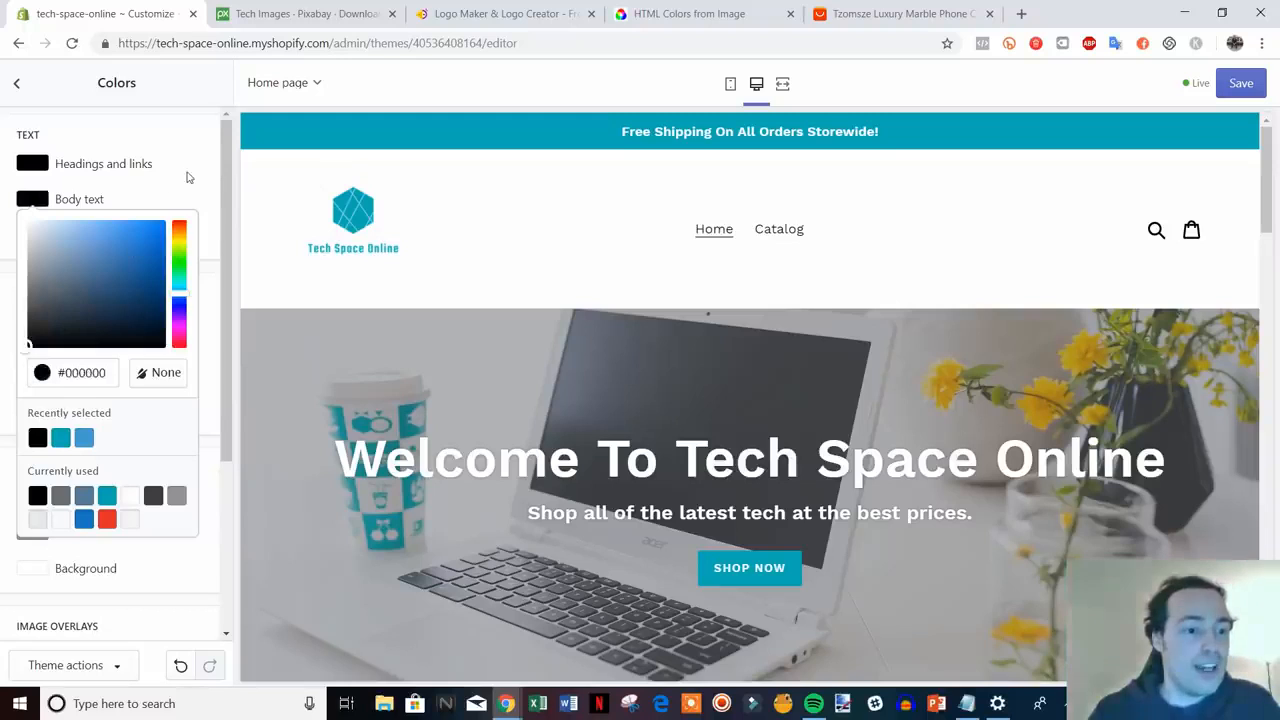
{"action": "left_click", "coordinate": [187, 177]}
{"action": "left_click", "coordinate": [35, 172]}
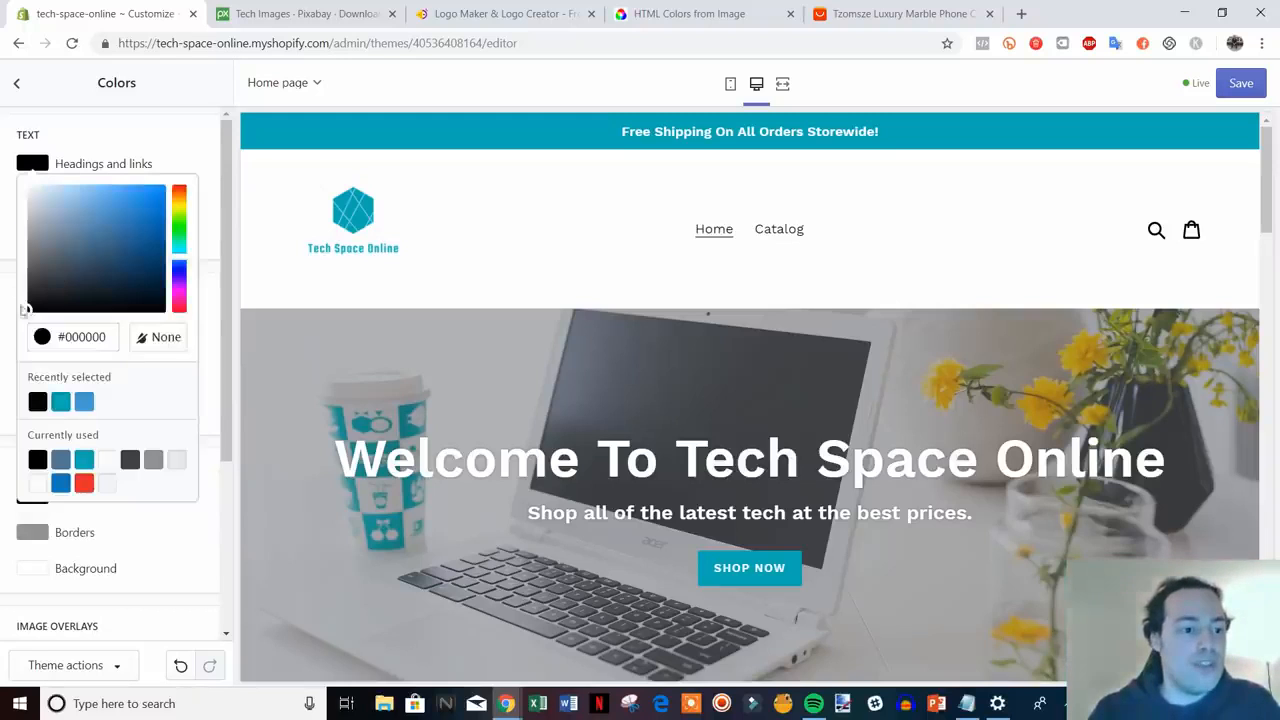
{"action": "left_click", "coordinate": [192, 147]}
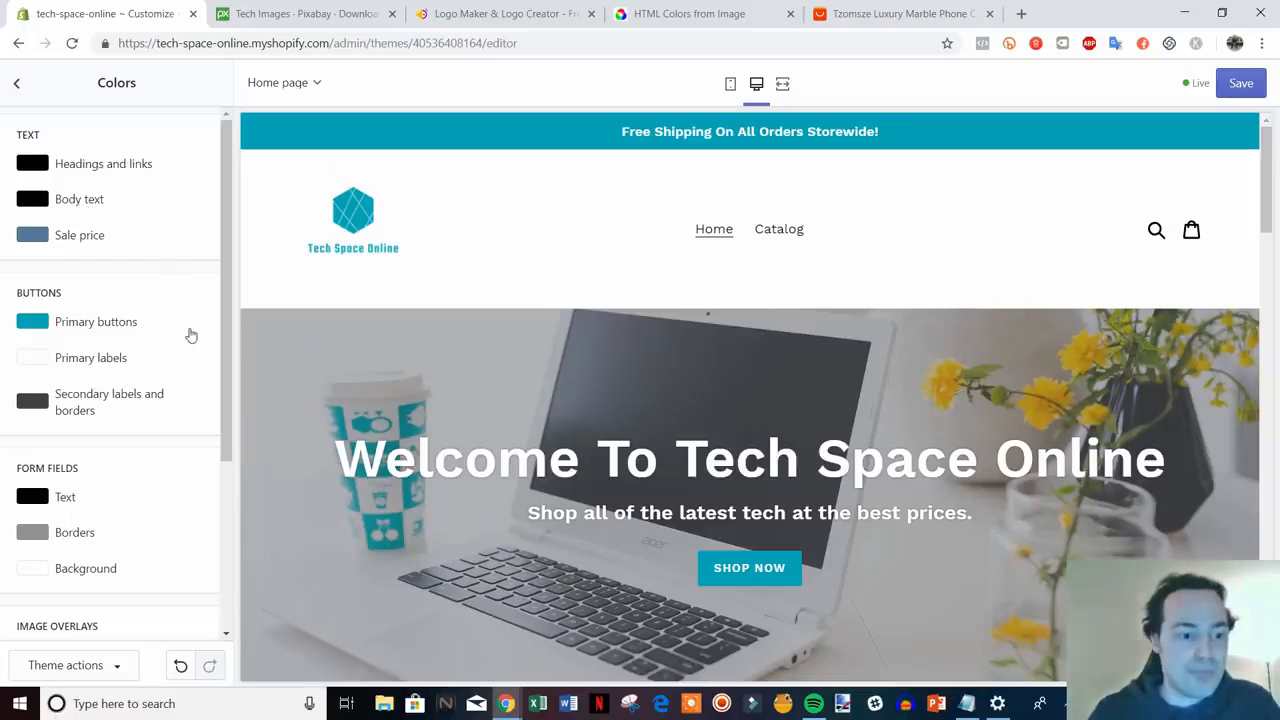
- Check the teal Shop Now button in the preview, save the colours, and return to Theme settings
{"action": "scroll", "coordinate": [431, 342], "scroll_direction": "down", "scroll_amount": 1}
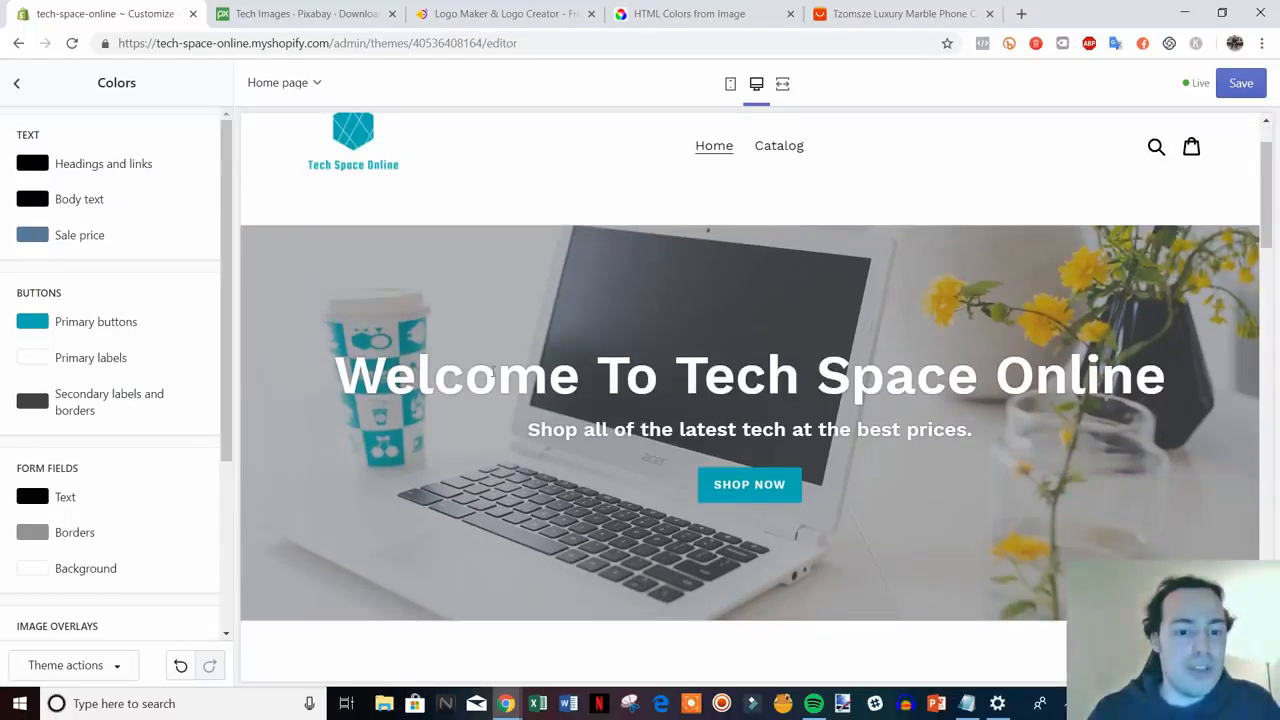
{"action": "triple_click", "coordinate": [522, 392]}
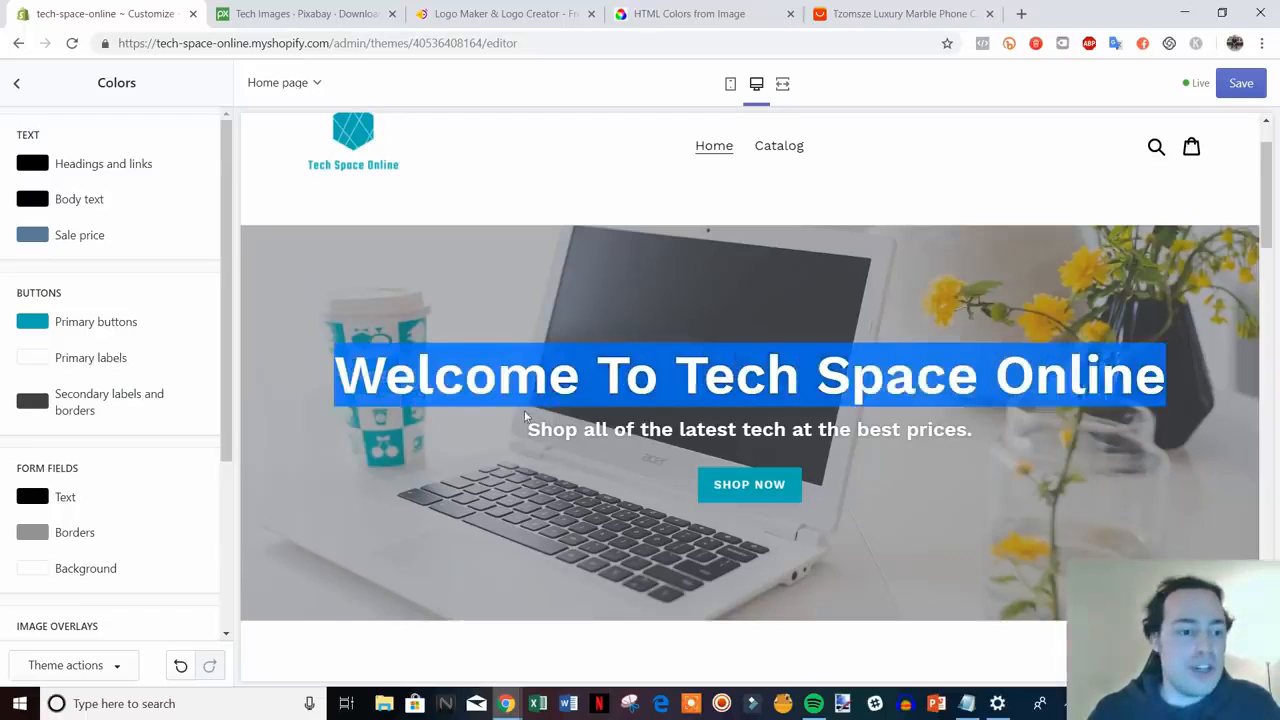
{"action": "left_click", "coordinate": [230, 344]}
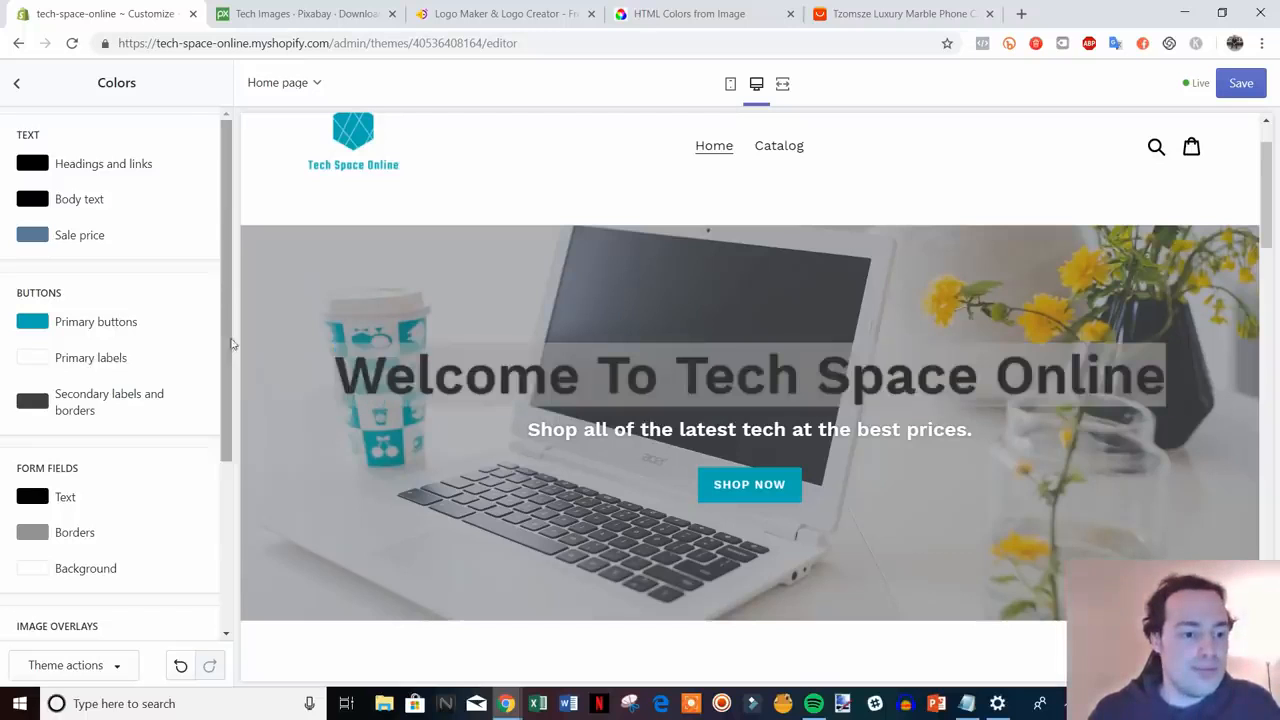
{"action": "left_click", "coordinate": [491, 423]}
{"action": "scroll", "coordinate": [172, 375], "scroll_direction": "down", "scroll_amount": 3}
{"action": "scroll", "coordinate": [172, 375], "scroll_direction": "down", "scroll_amount": 2}
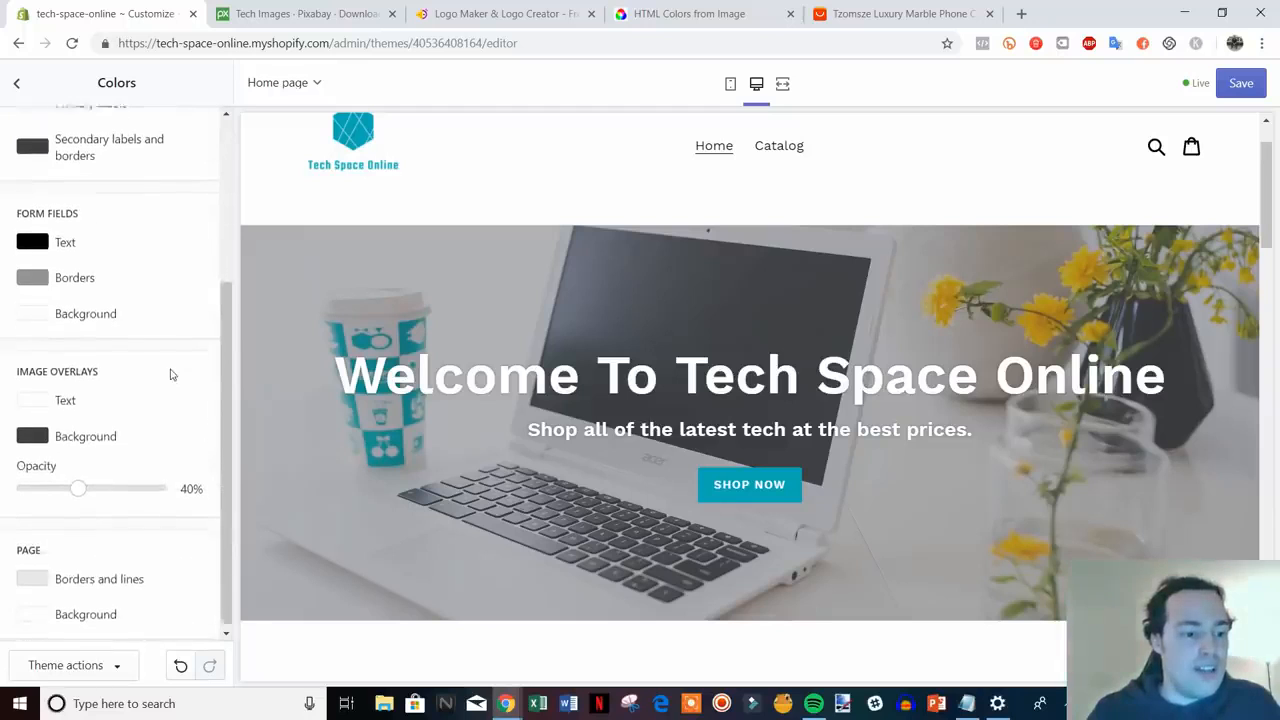
{"action": "scroll", "coordinate": [172, 378], "scroll_direction": "up", "scroll_amount": 4}
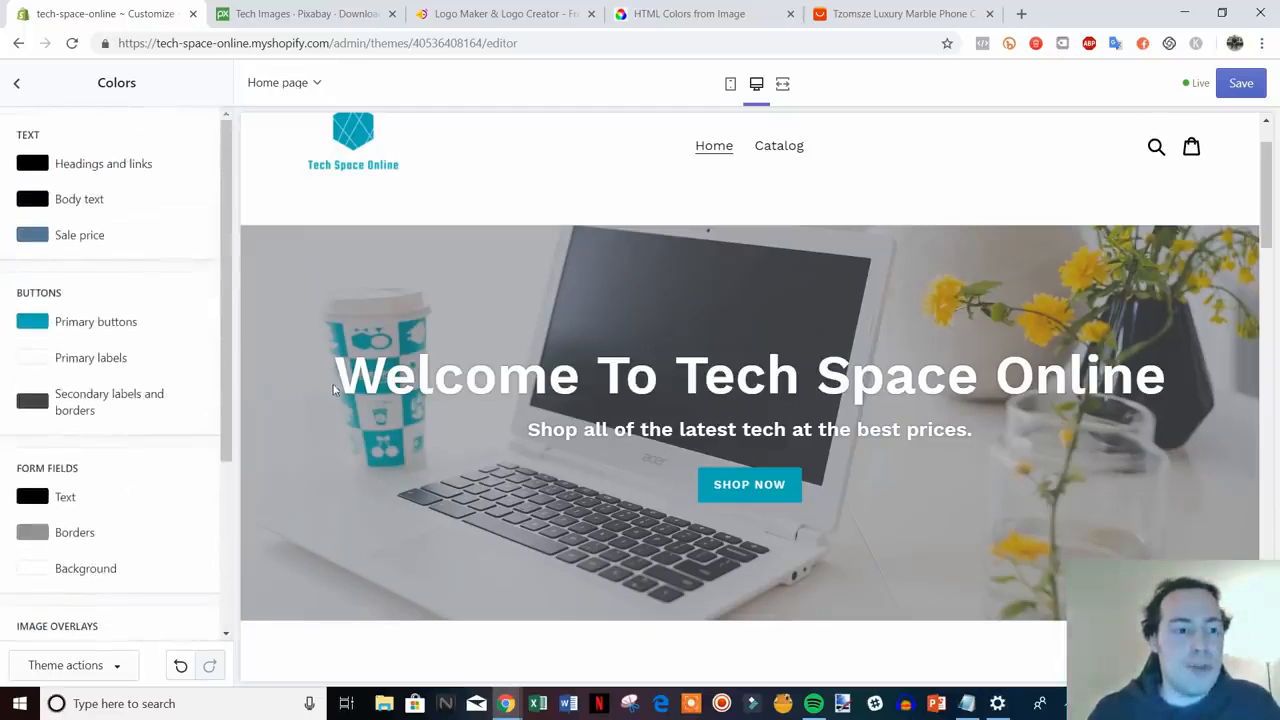
{"action": "scroll", "coordinate": [335, 388], "scroll_direction": "up", "scroll_amount": 2}
{"action": "left_click", "coordinate": [1232, 90]}
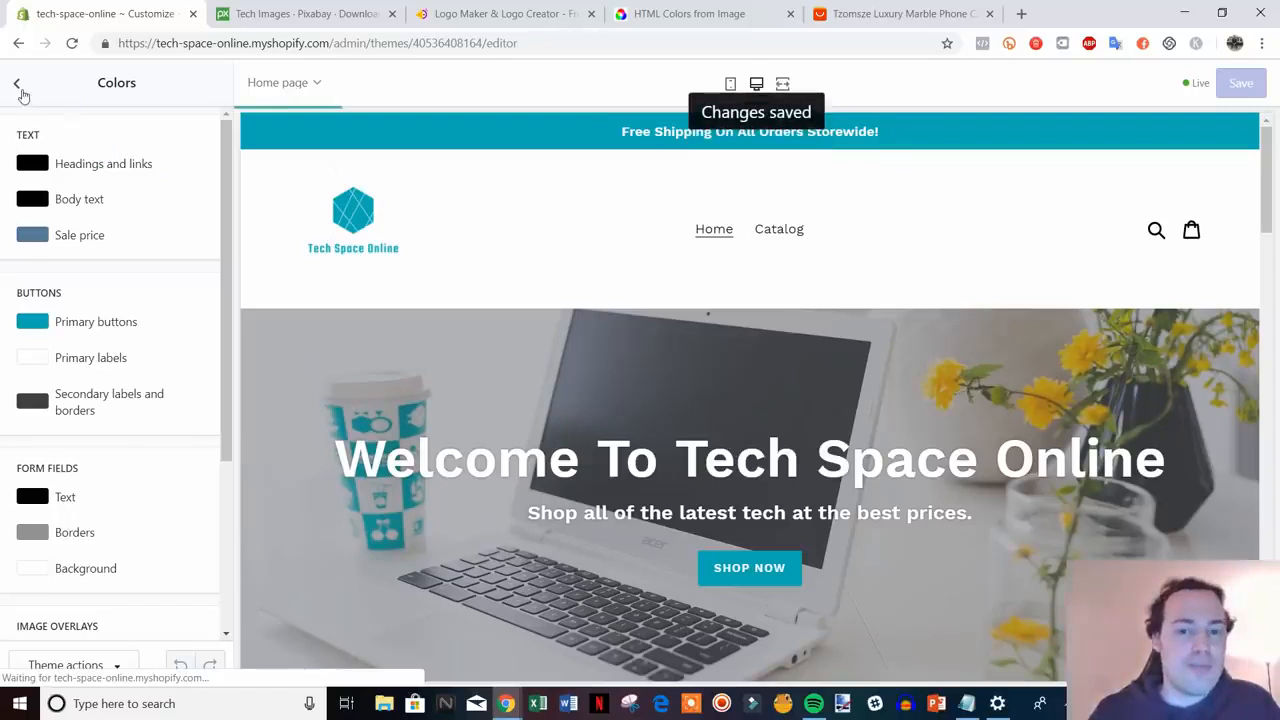
{"action": "left_click", "coordinate": [18, 88]}
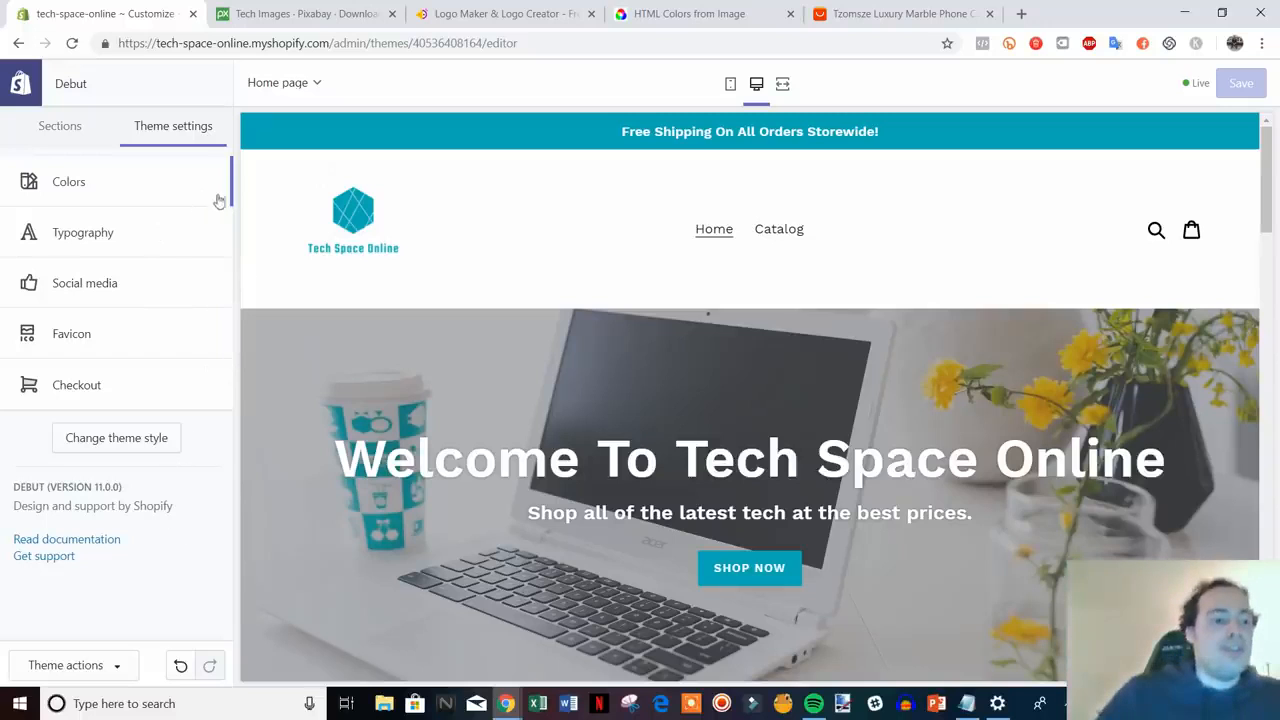
{"action": "left_click", "coordinate": [155, 246]}
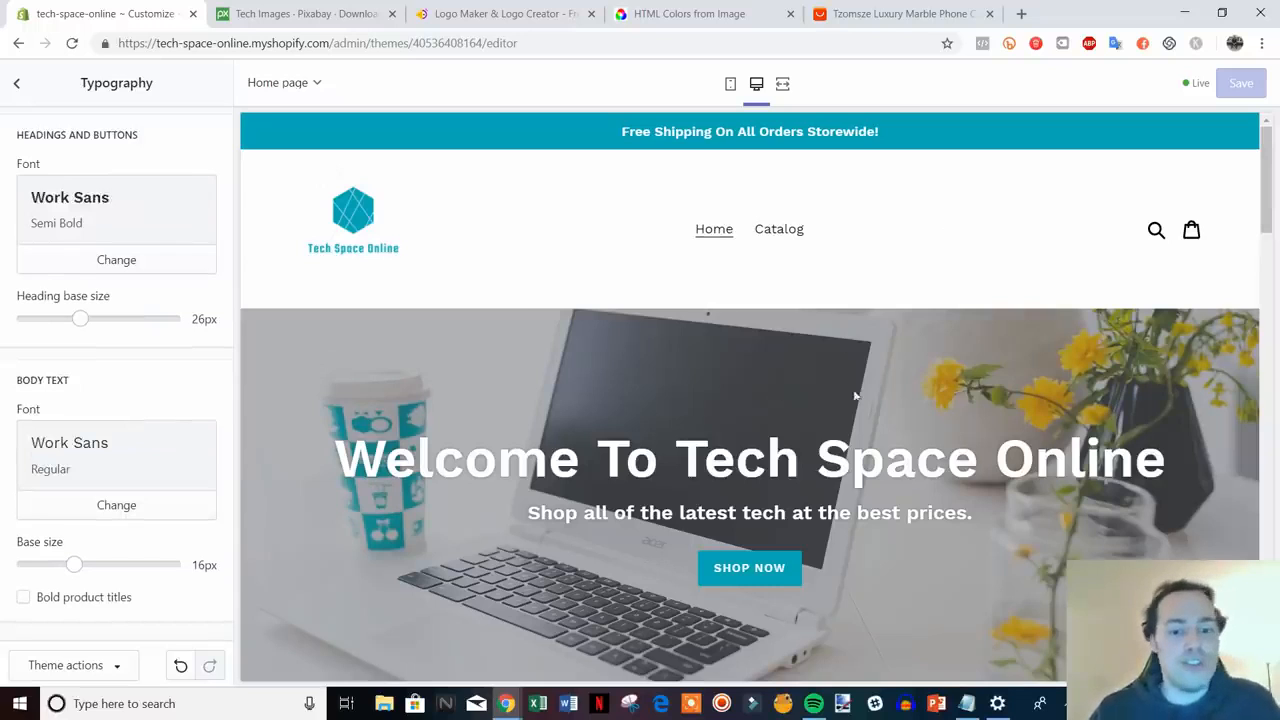
{"action": "scroll", "coordinate": [855, 396], "scroll_direction": "down", "scroll_amount": 1}
{"action": "scroll", "coordinate": [912, 516], "scroll_direction": "up", "scroll_amount": 1}
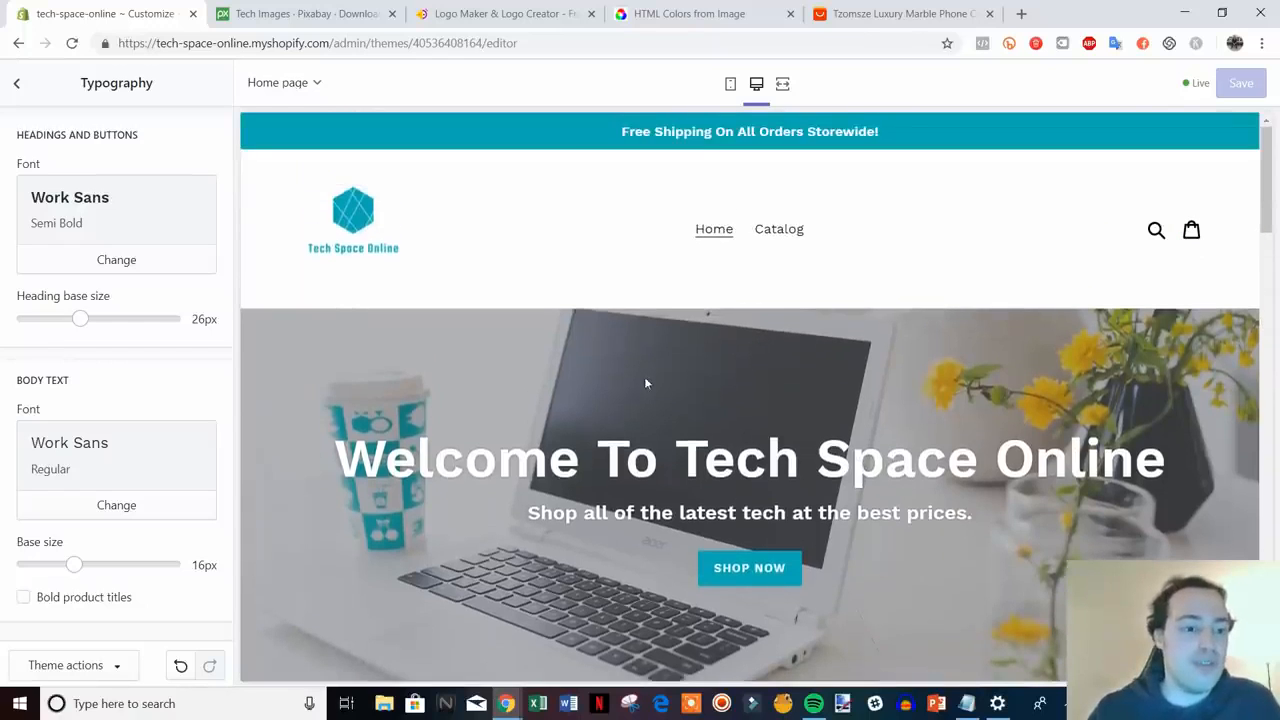
{"action": "left_click", "coordinate": [167, 264]}
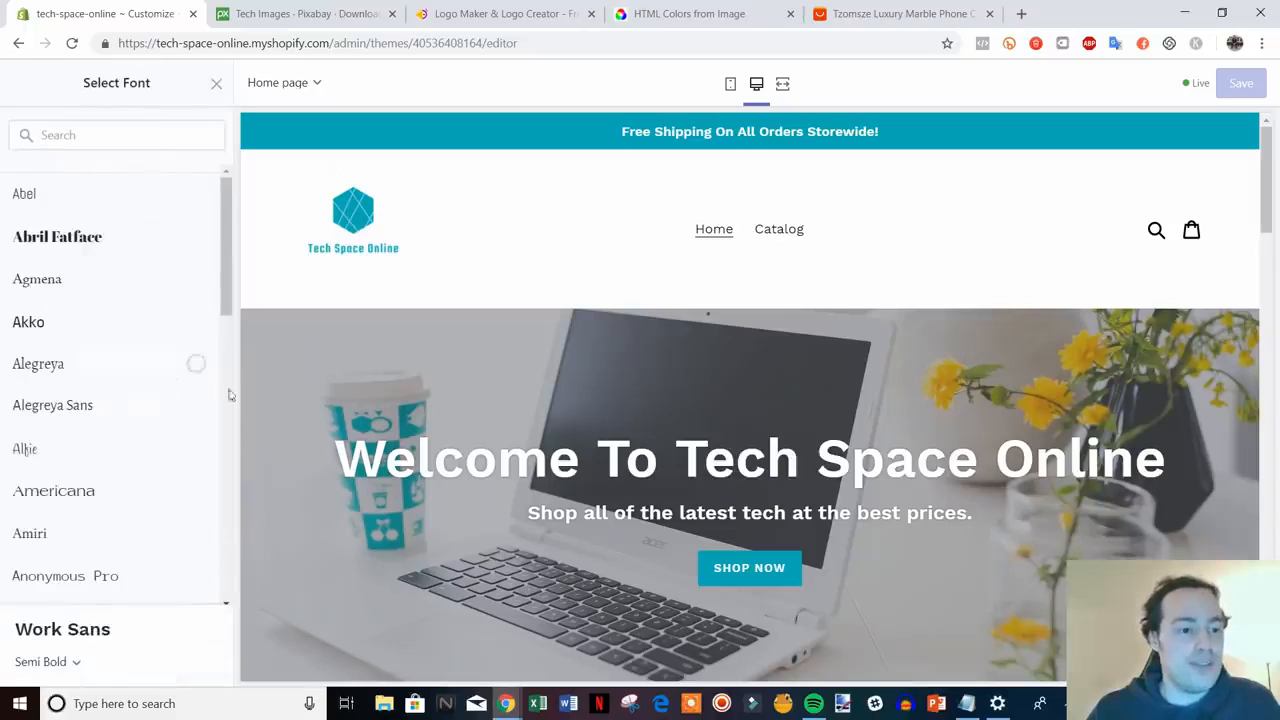
{"action": "scroll", "coordinate": [228, 395], "scroll_direction": "down", "scroll_amount": 1}
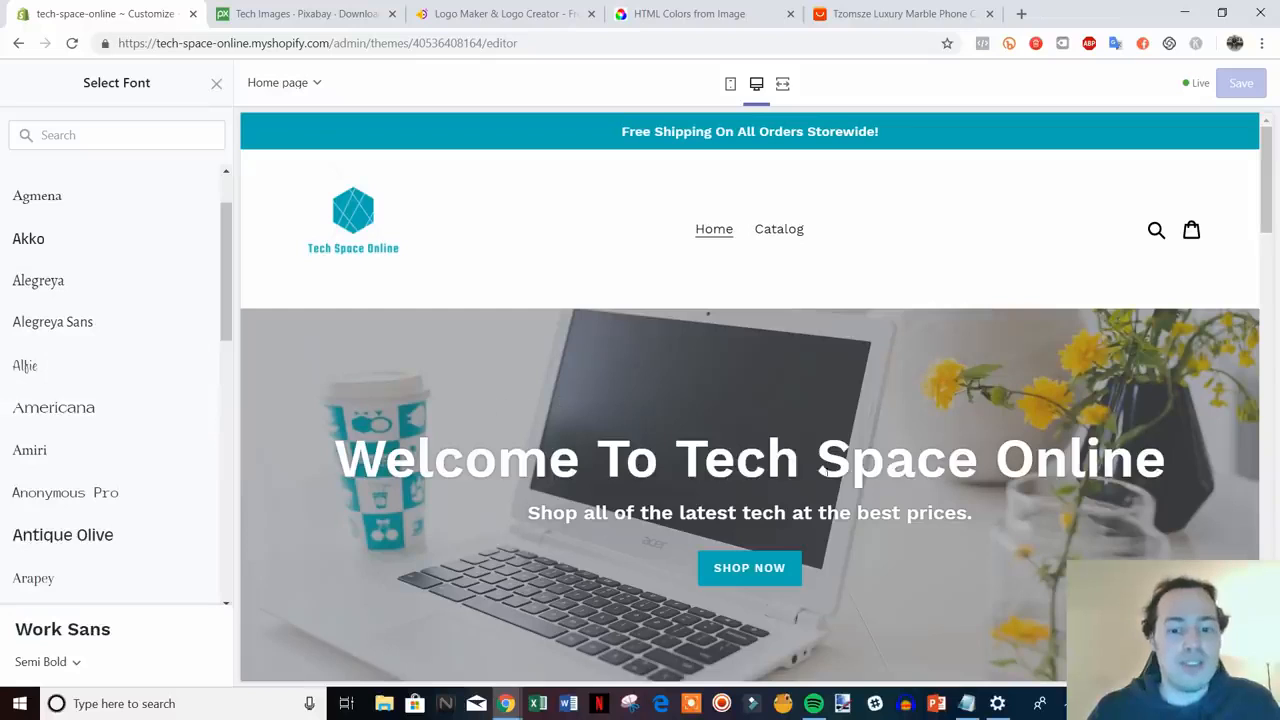
{"action": "left_click", "coordinate": [215, 86]}
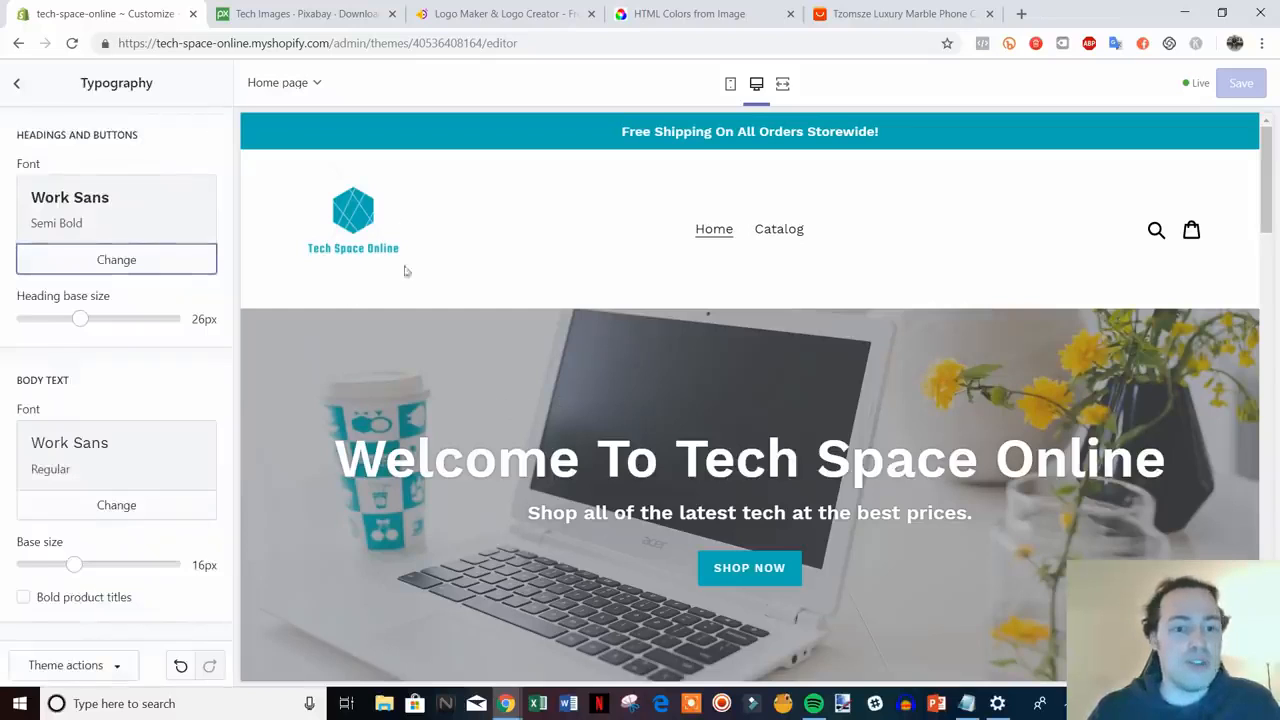
{"action": "left_click", "coordinate": [17, 84]}
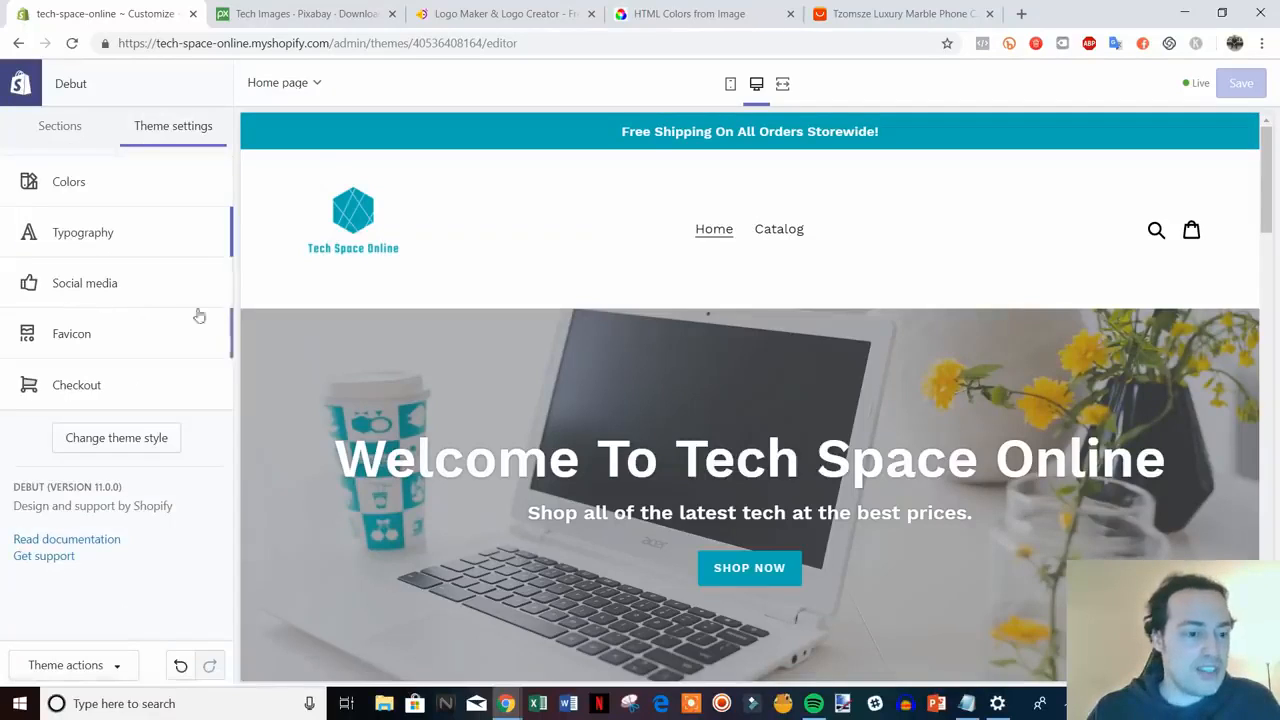
- Review the Social media panel, leaving the Twitter and Facebook links empty, then return to Theme settings
{"action": "left_click", "coordinate": [152, 284]}
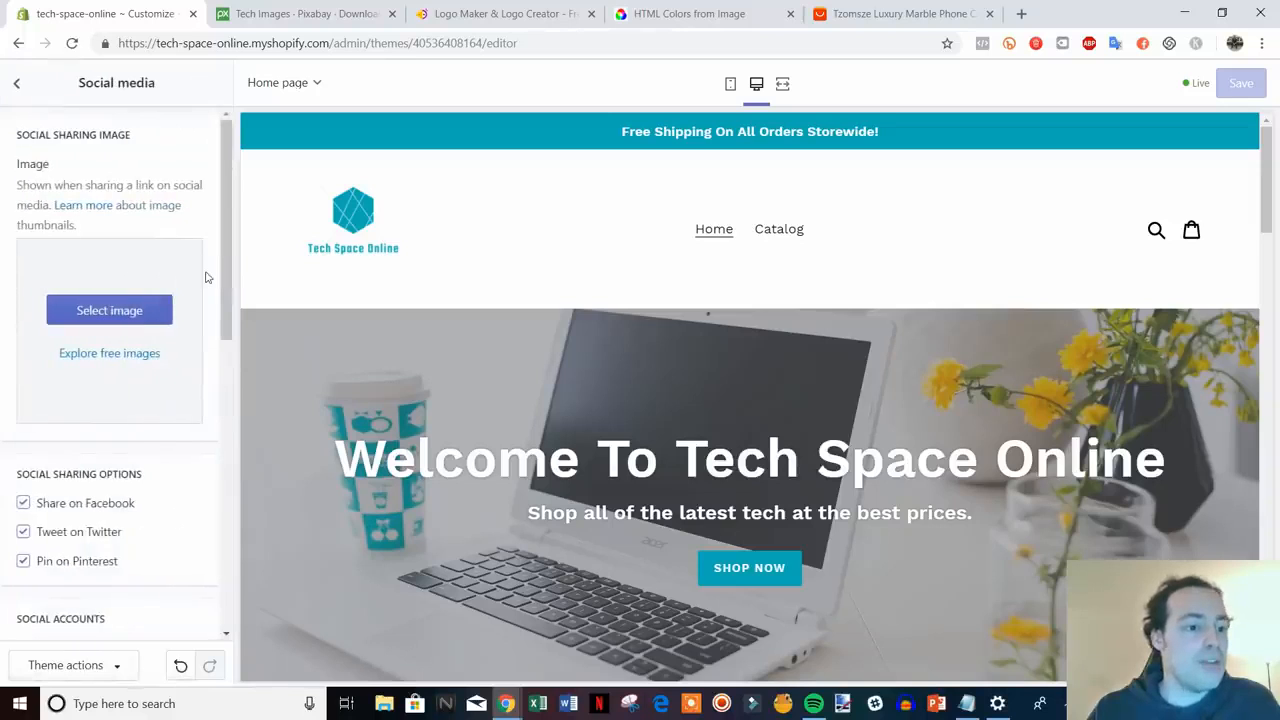
{"action": "scroll", "coordinate": [180, 297], "scroll_direction": "down", "scroll_amount": 2}
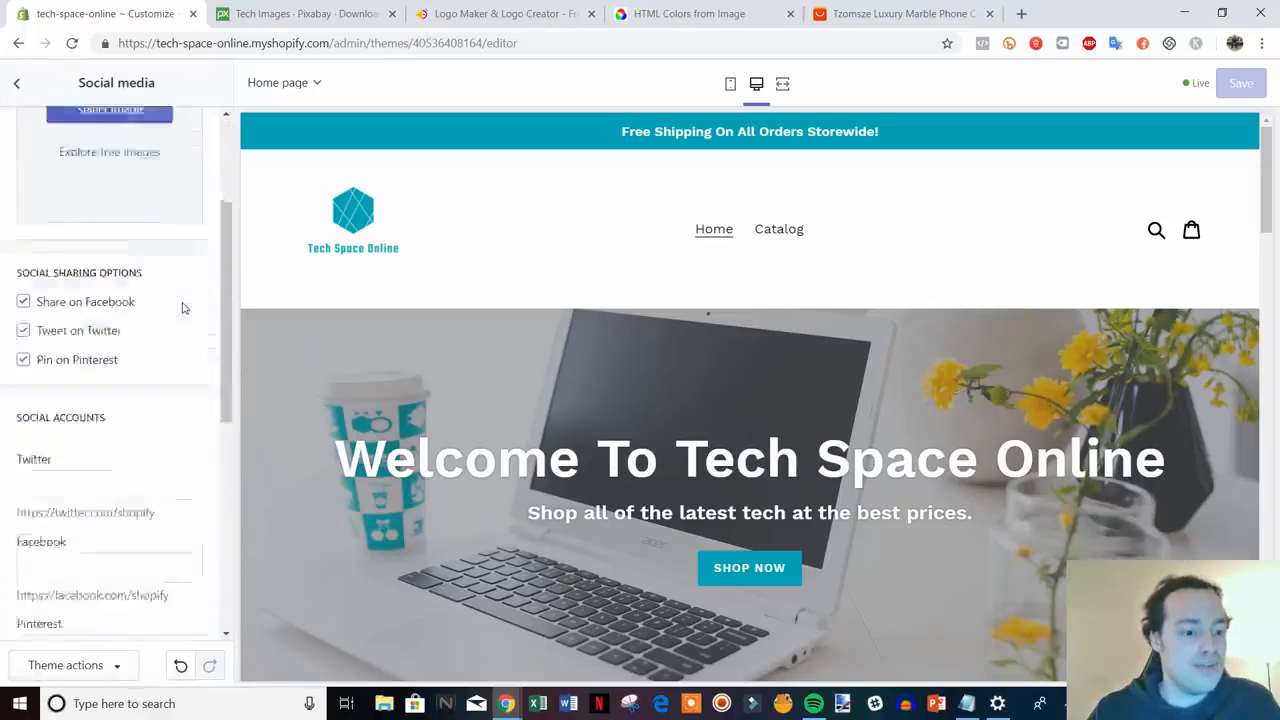
{"action": "scroll", "coordinate": [182, 308], "scroll_direction": "down", "scroll_amount": 2}
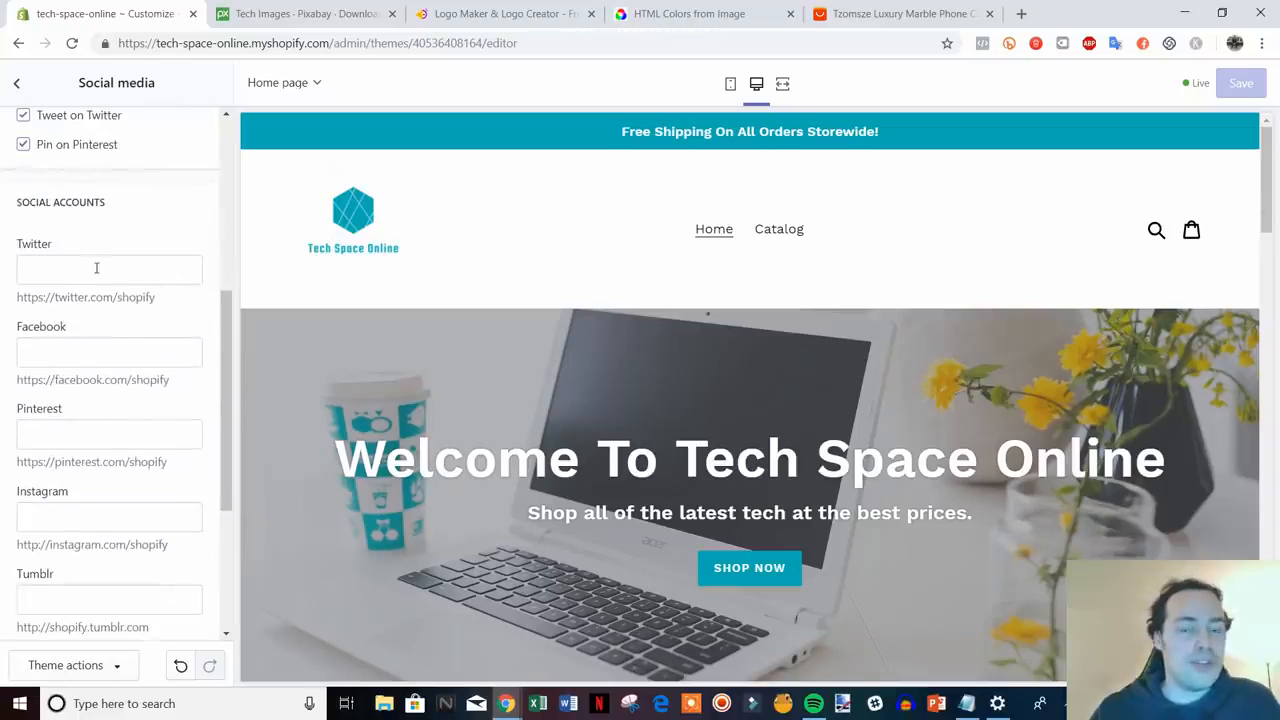
{"action": "left_click", "coordinate": [86, 266]}
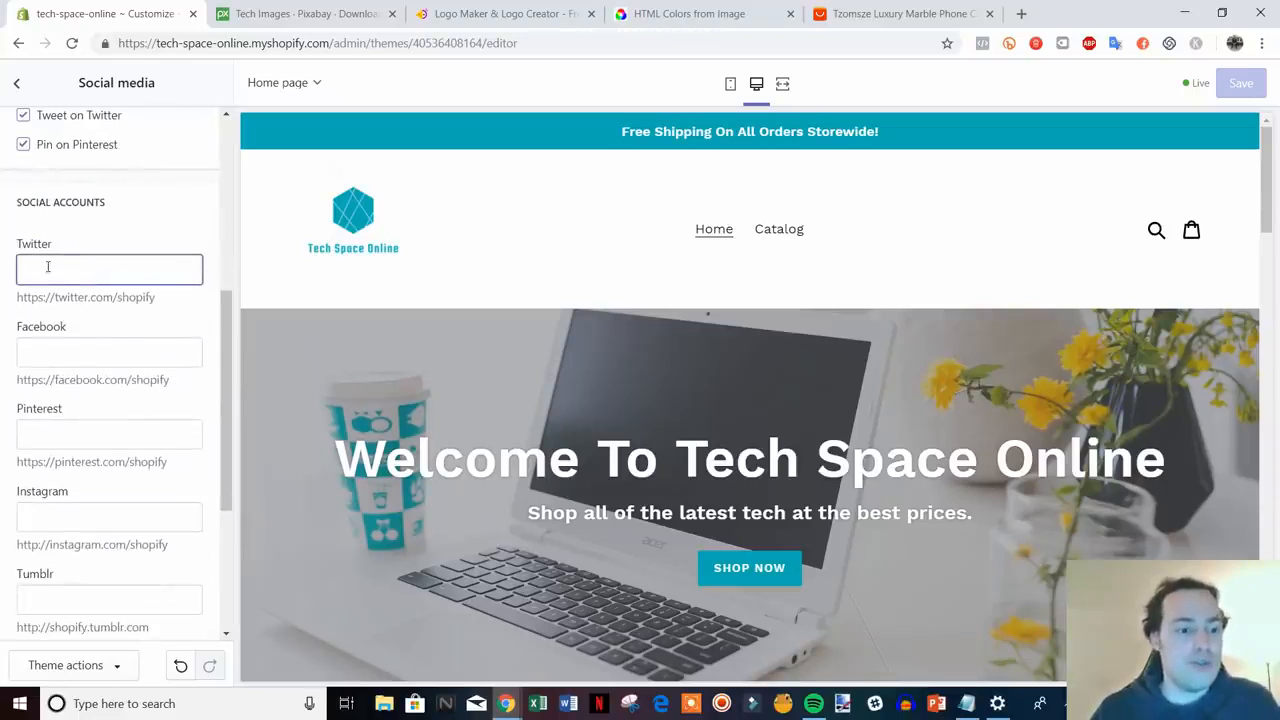
{"action": "left_click", "coordinate": [98, 345]}
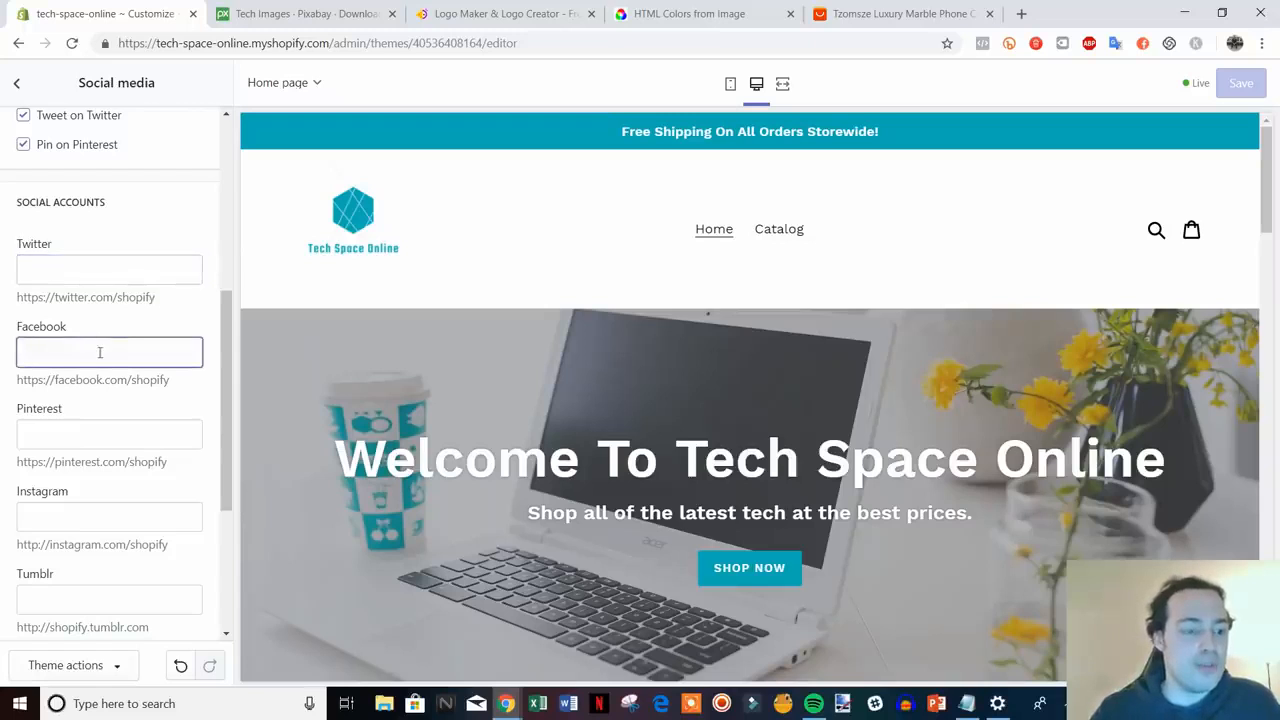
{"action": "scroll", "coordinate": [186, 420], "scroll_direction": "down", "scroll_amount": 3}
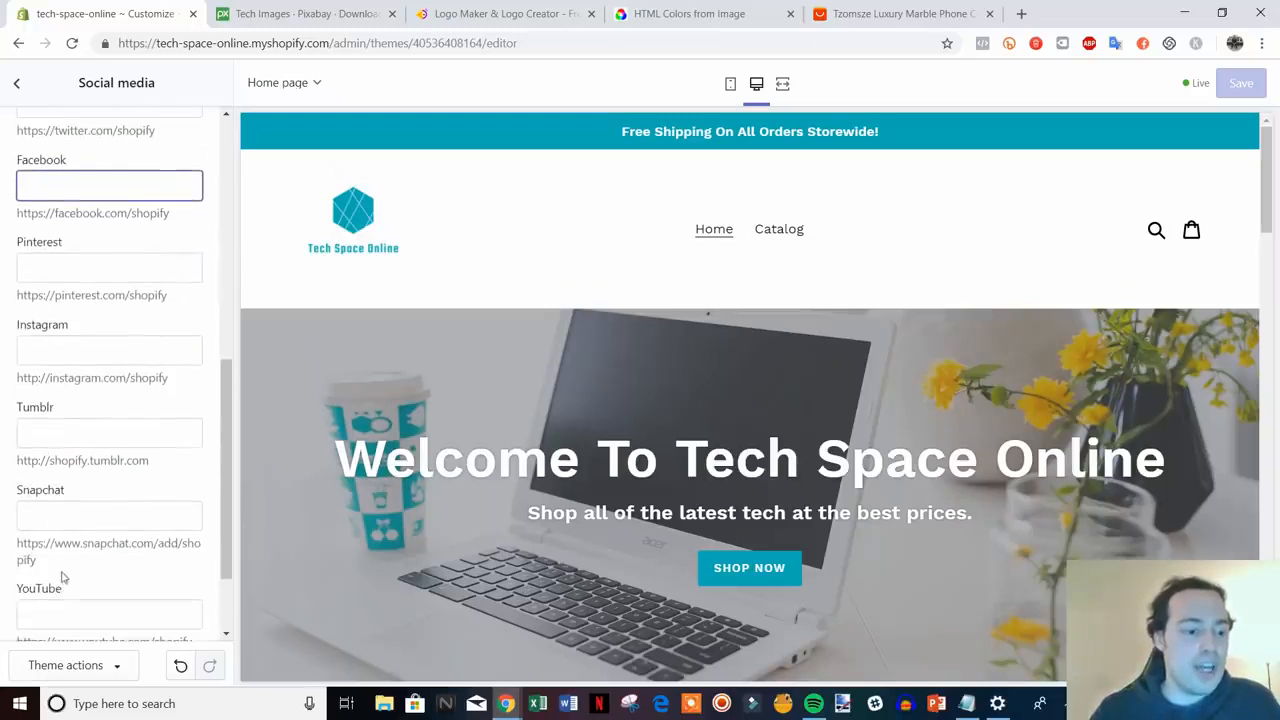
{"action": "scroll", "coordinate": [100, 550], "scroll_direction": "up", "scroll_amount": 5}
{"action": "left_click", "coordinate": [17, 83]}
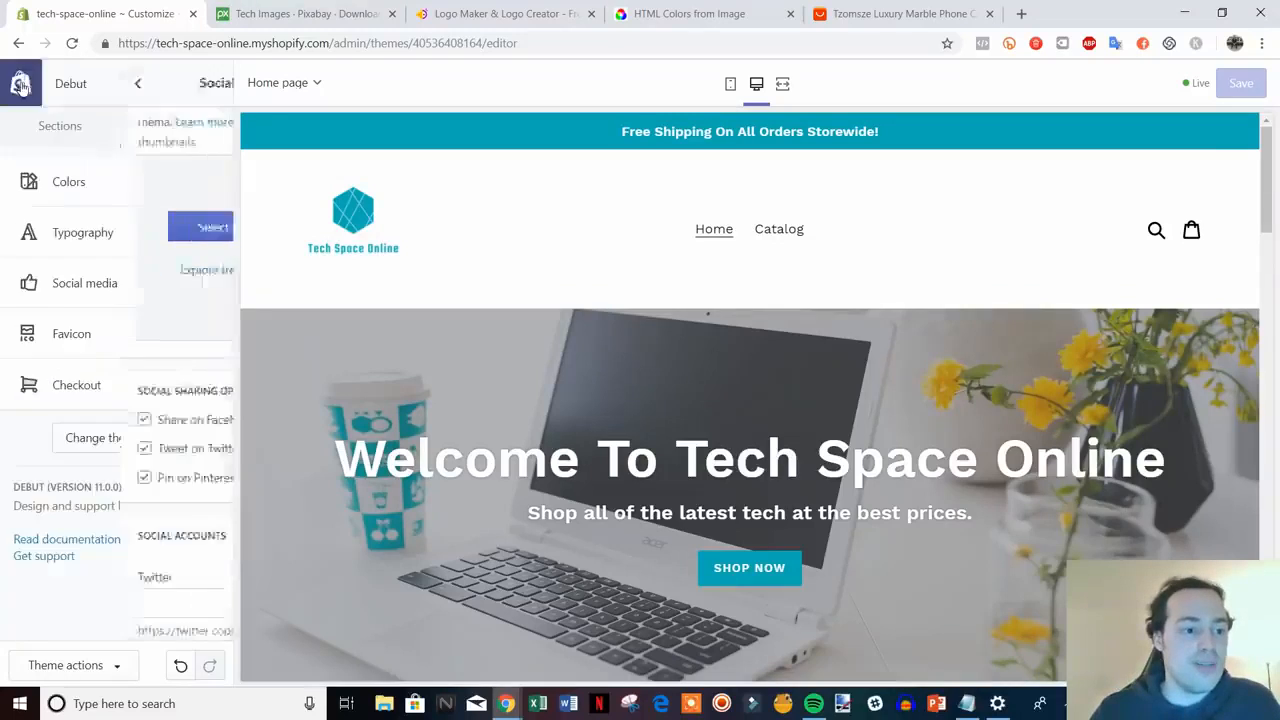
- Upload the favicon image from HatchfulExport-All as the store Favicon and save
{"action": "left_click", "coordinate": [136, 344]}
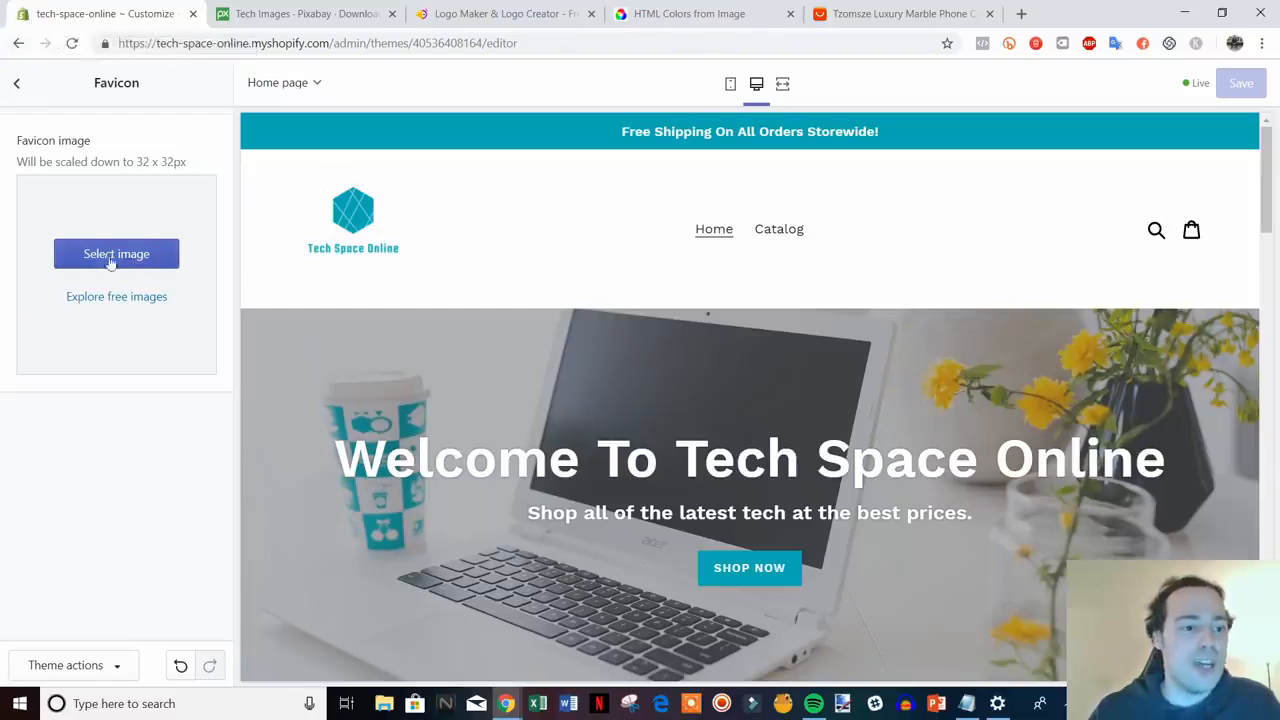
{"action": "left_click", "coordinate": [171, 262]}
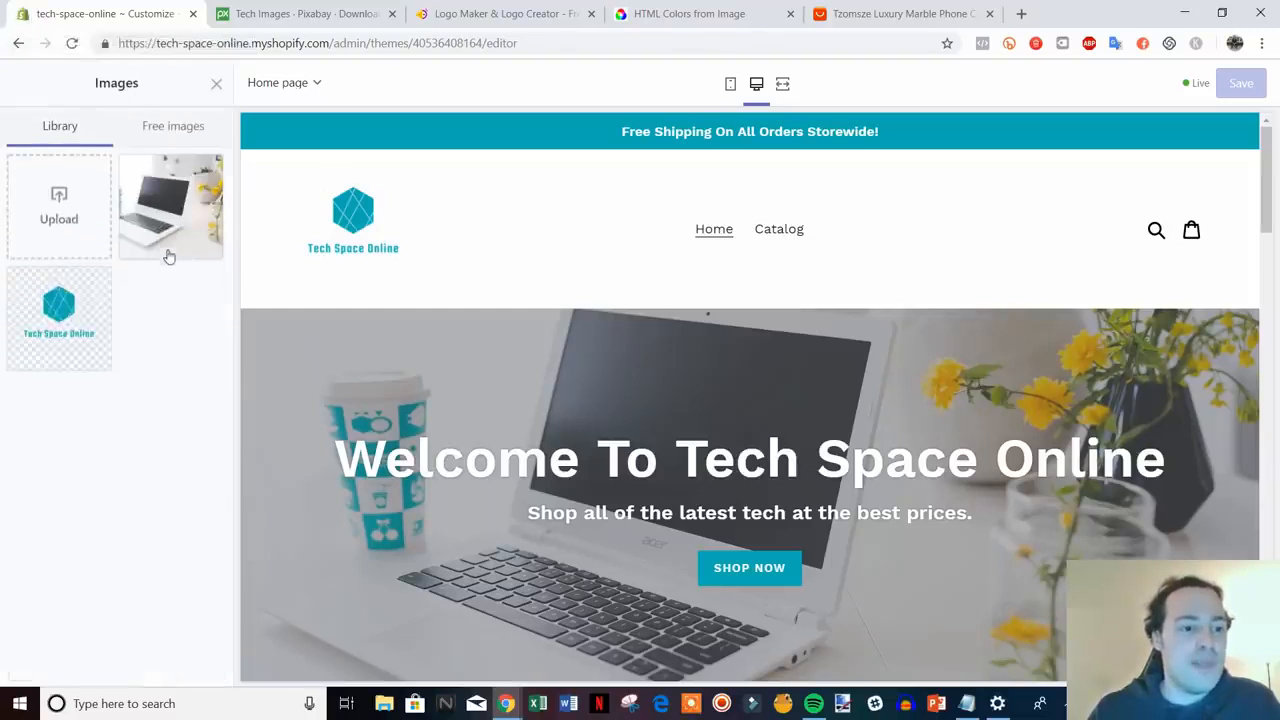
{"action": "left_click", "coordinate": [60, 210]}
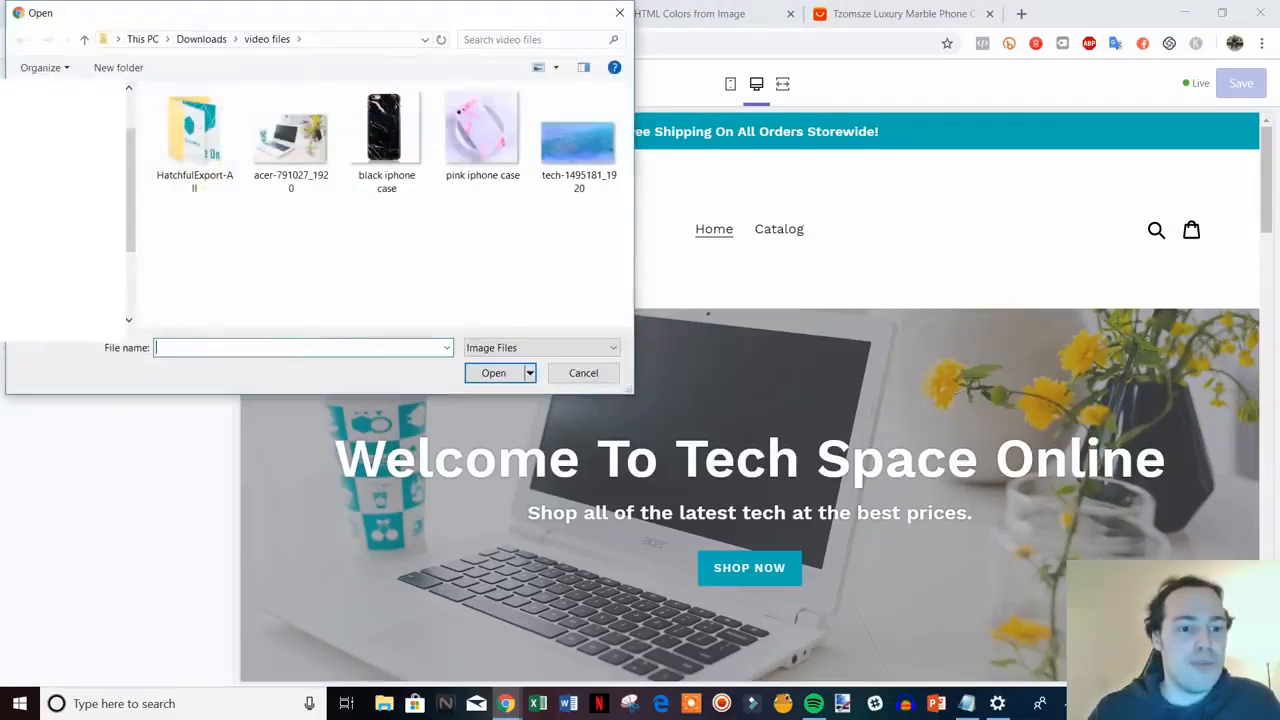
{"action": "double_click", "coordinate": [212, 155]}
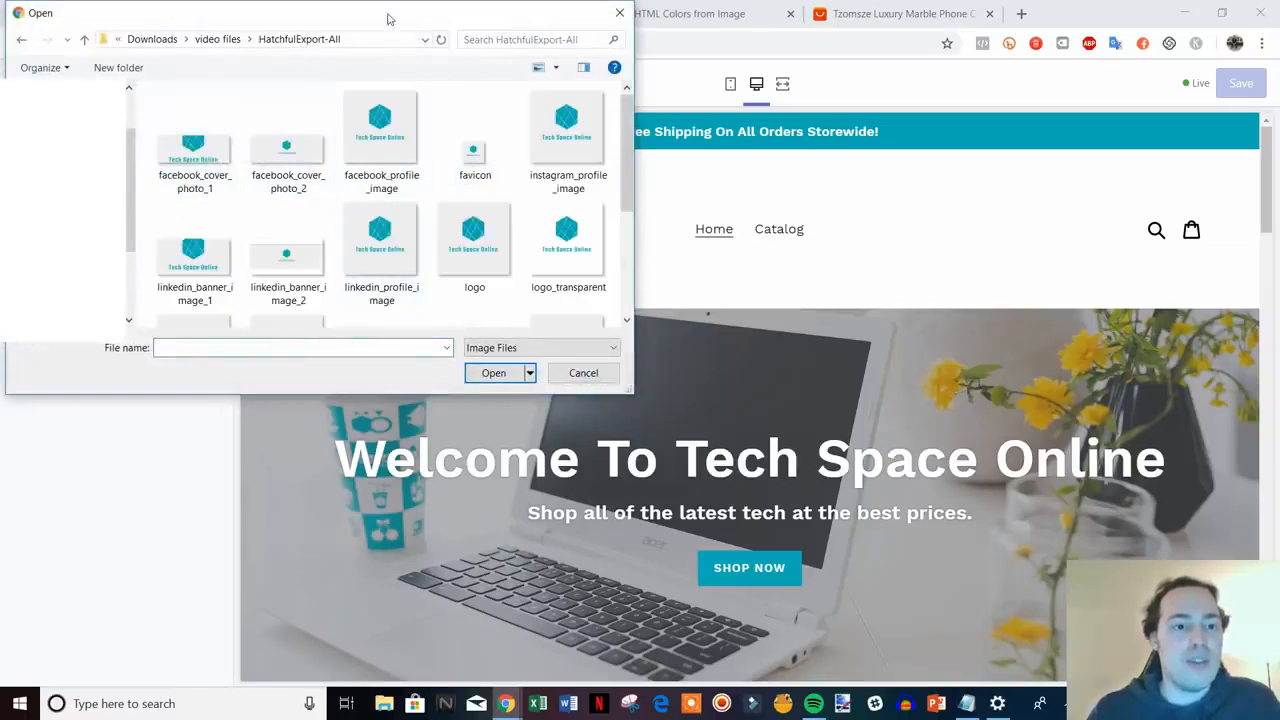
{"action": "mouse_move", "coordinate": [315, 10]}
{"action": "left_mouse_down"}
{"action": "mouse_move", "coordinate": [307, 83]}
{"action": "mouse_move", "coordinate": [325, 32]}
{"action": "left_mouse_up"}
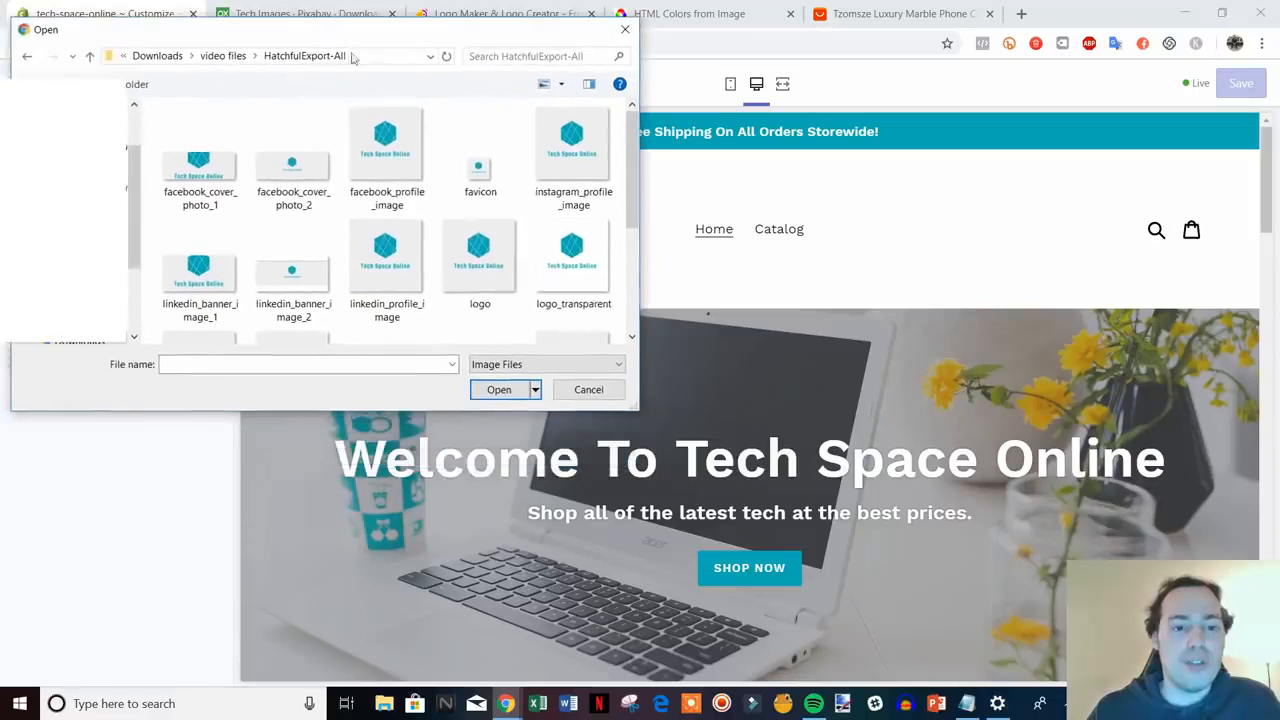
{"action": "scroll", "coordinate": [478, 215], "scroll_direction": "down", "scroll_amount": 1}
{"action": "scroll", "coordinate": [475, 250], "scroll_direction": "up", "scroll_amount": 1}
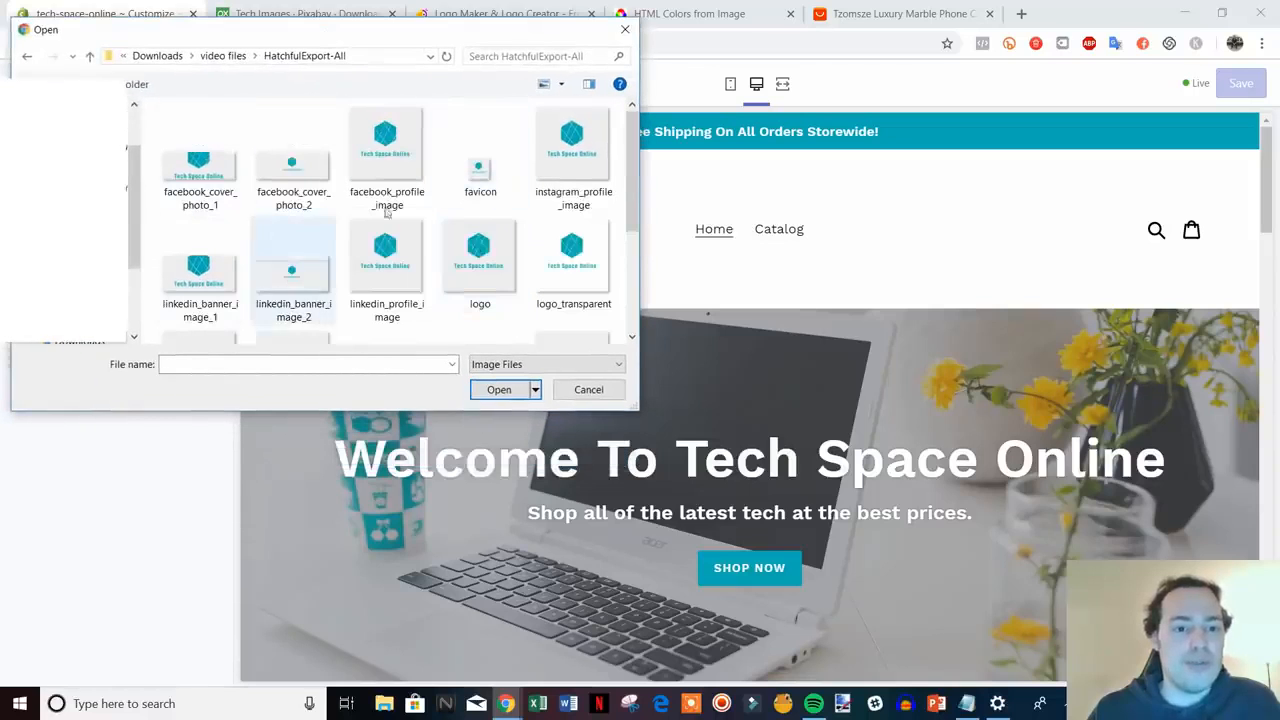
{"action": "double_click", "coordinate": [480, 165]}
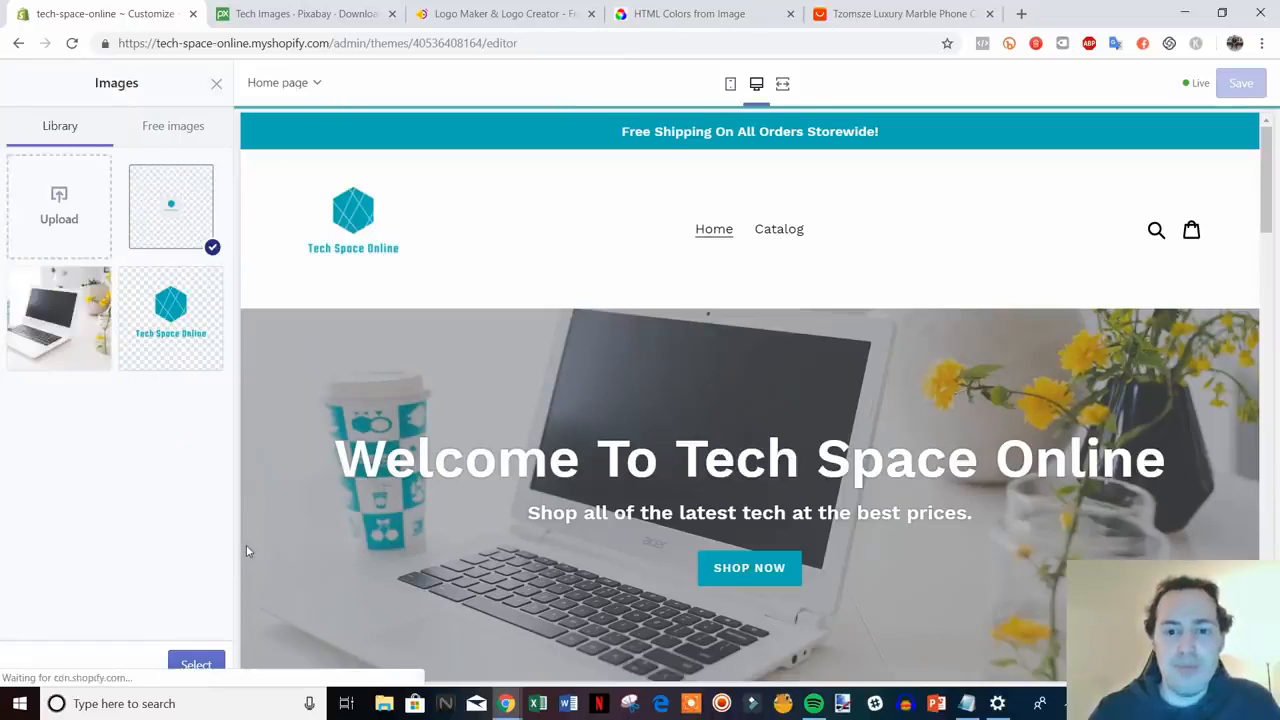
{"action": "left_click", "coordinate": [198, 665]}
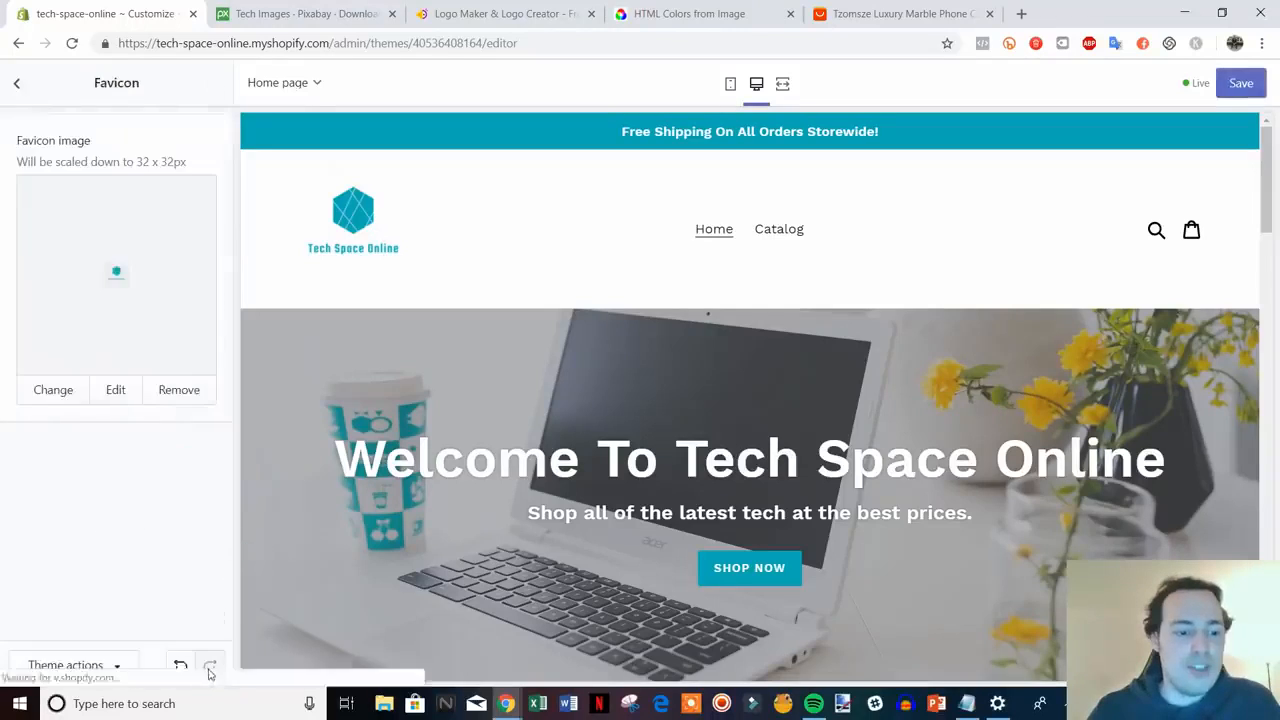
{"action": "left_click", "coordinate": [1243, 83]}
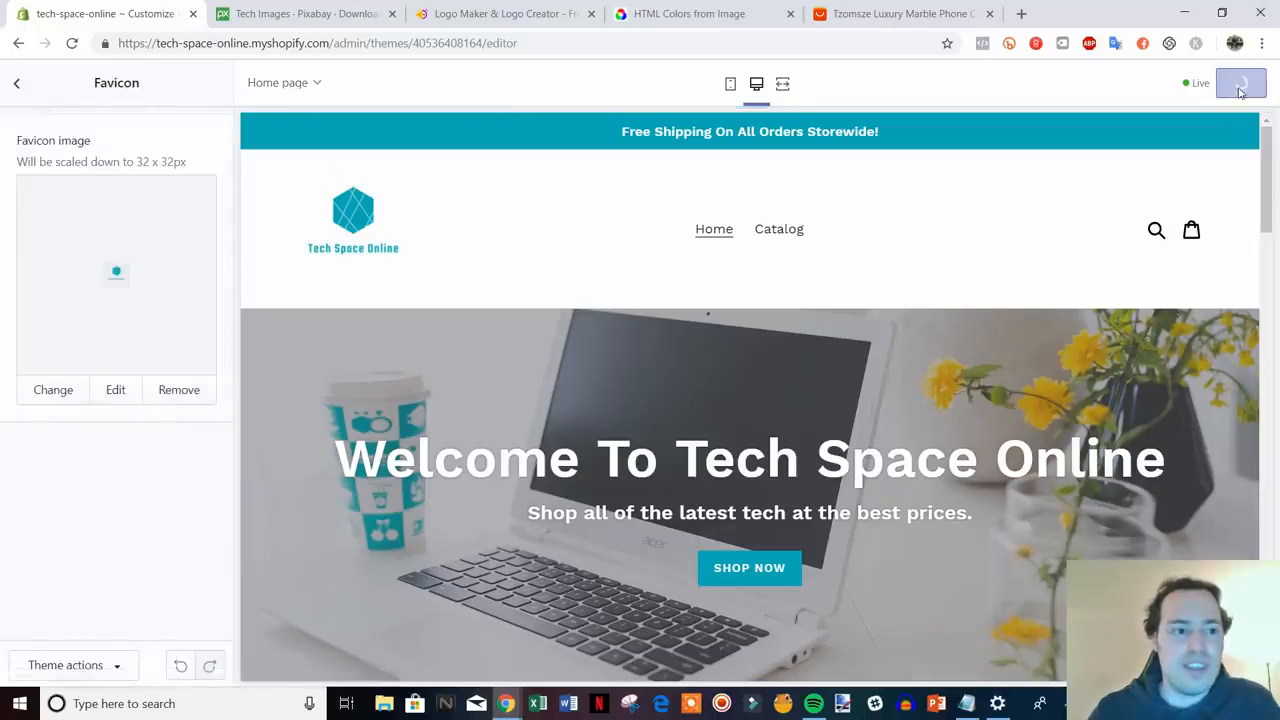
- Go back from Theme settings to the homepage Sections list and open the Image with text section
{"action": "left_click", "coordinate": [16, 88]}
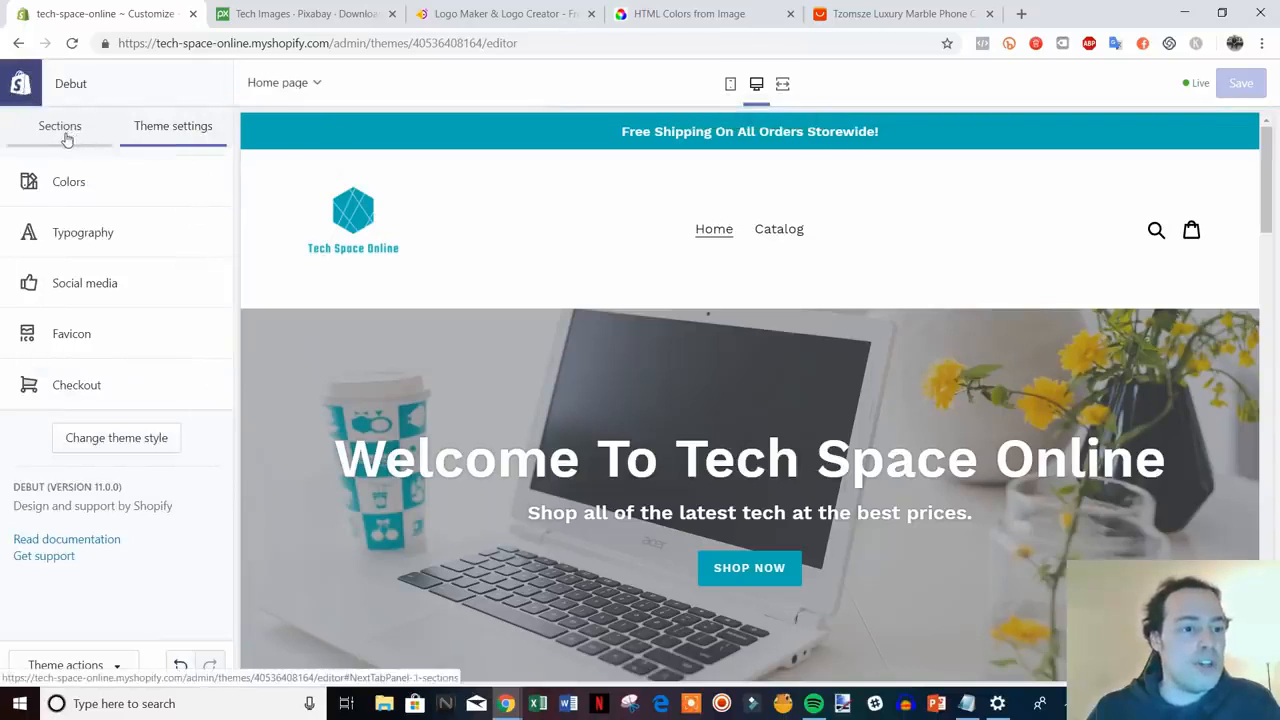
{"action": "left_click", "coordinate": [66, 140]}
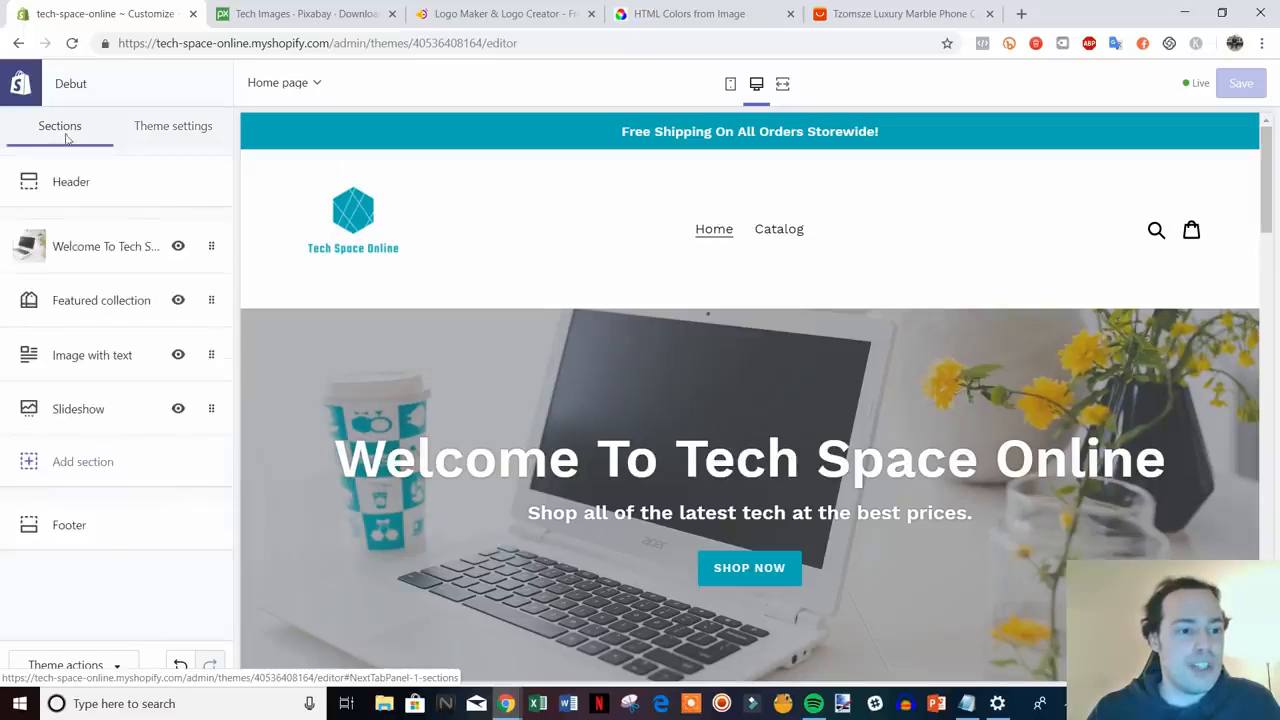
{"action": "scroll", "coordinate": [1042, 566], "scroll_direction": "down", "scroll_amount": 6}
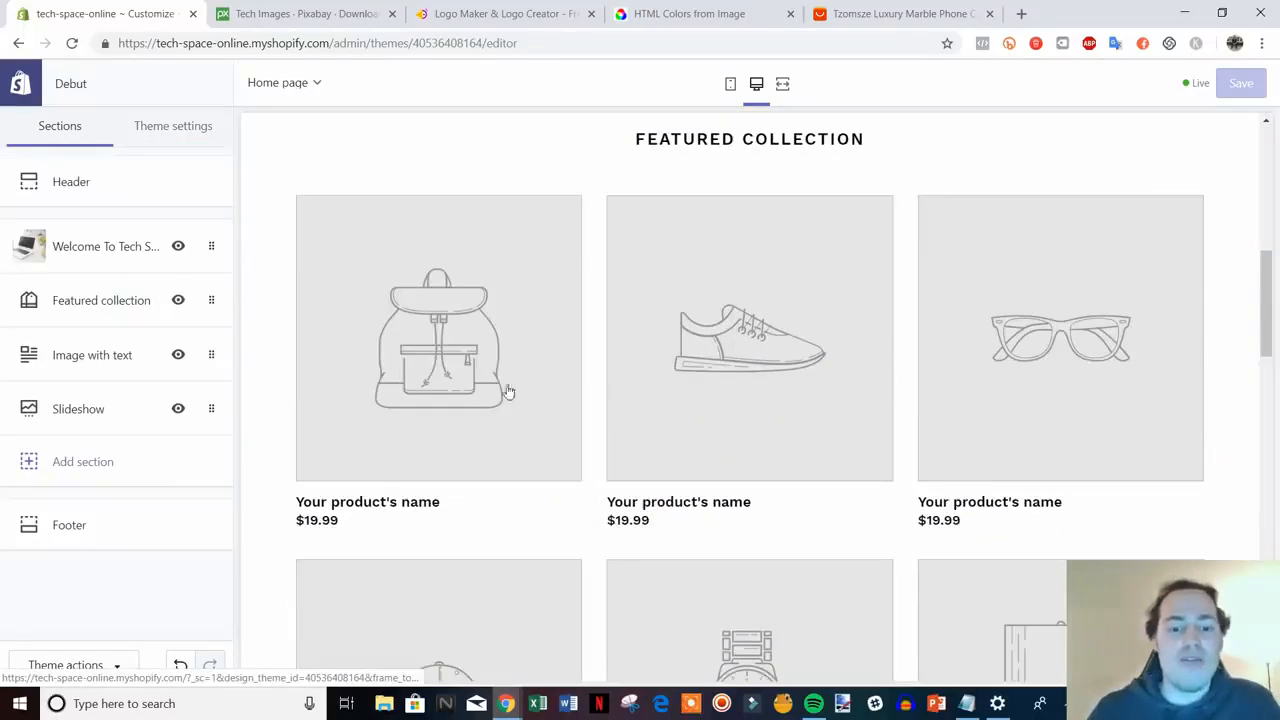
{"action": "scroll", "coordinate": [986, 380], "scroll_direction": "down", "scroll_amount": 1}
{"action": "scroll", "coordinate": [959, 428], "scroll_direction": "up", "scroll_amount": 2}
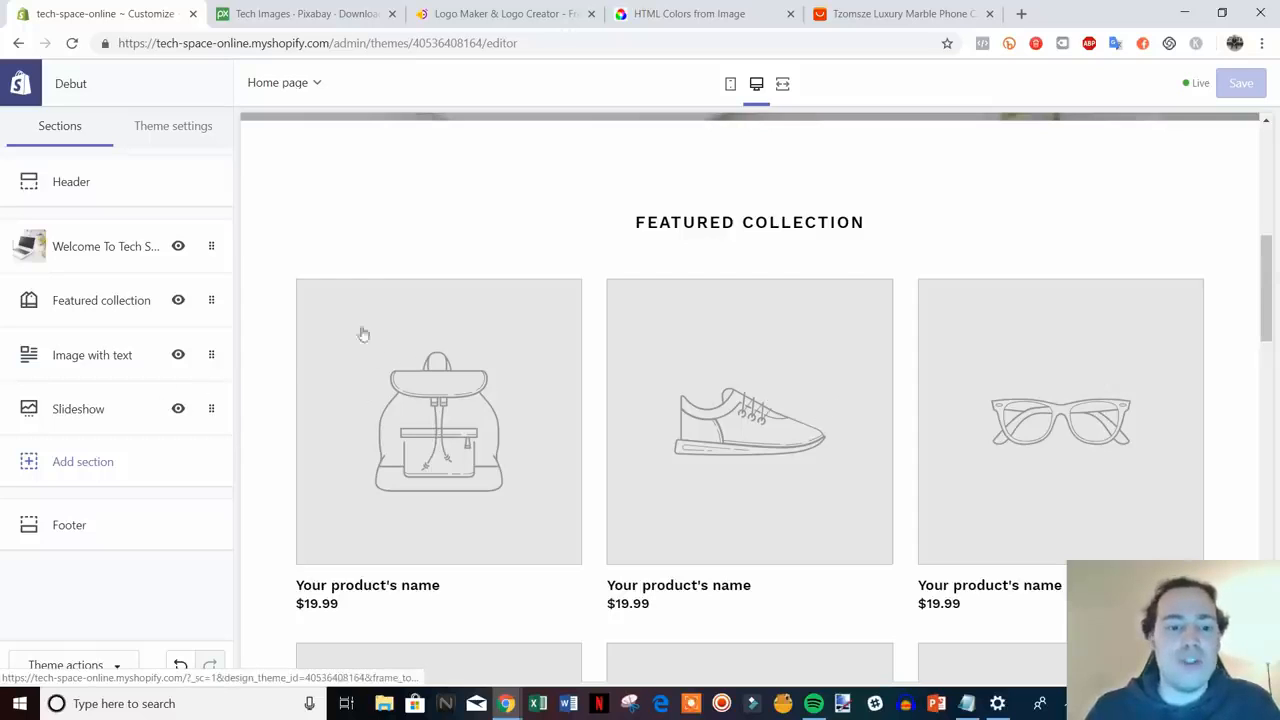
{"action": "scroll", "coordinate": [930, 415], "scroll_direction": "down", "scroll_amount": 2}
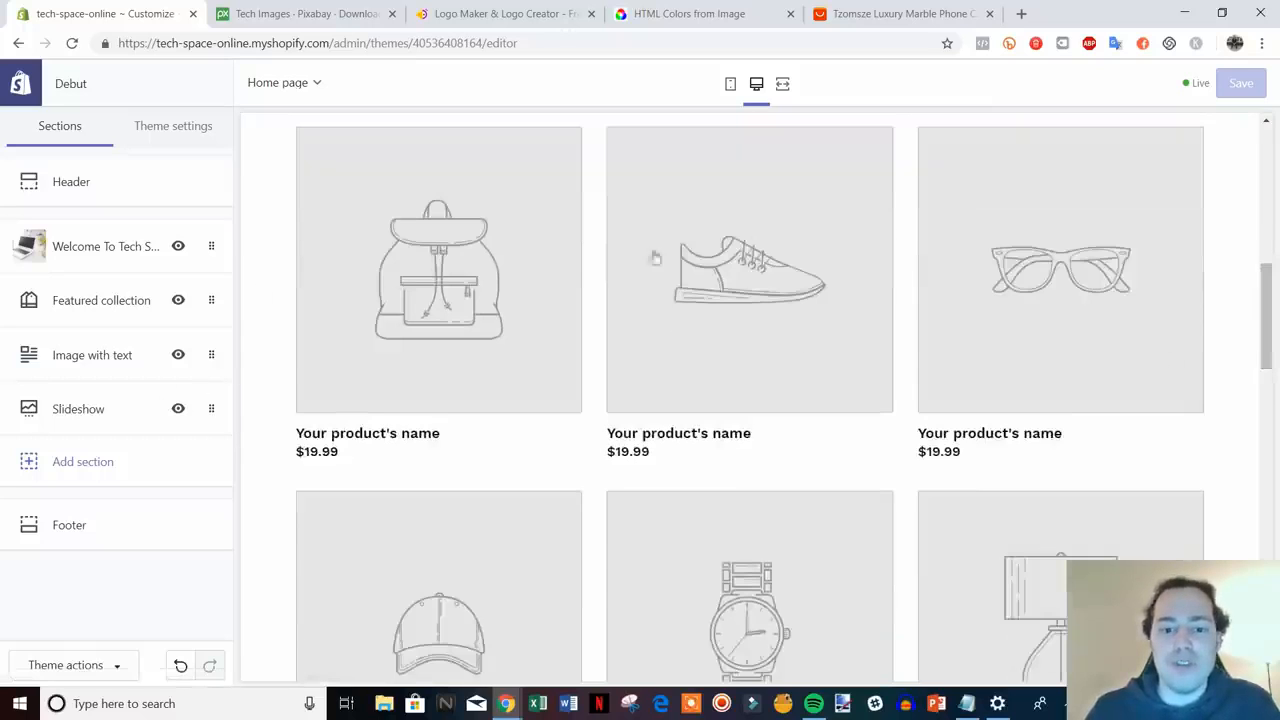
{"action": "scroll", "coordinate": [749, 397], "scroll_direction": "up", "scroll_amount": 2}
{"action": "scroll", "coordinate": [679, 375], "scroll_direction": "down", "scroll_amount": 2}
{"action": "scroll", "coordinate": [934, 431], "scroll_direction": "down", "scroll_amount": 6}
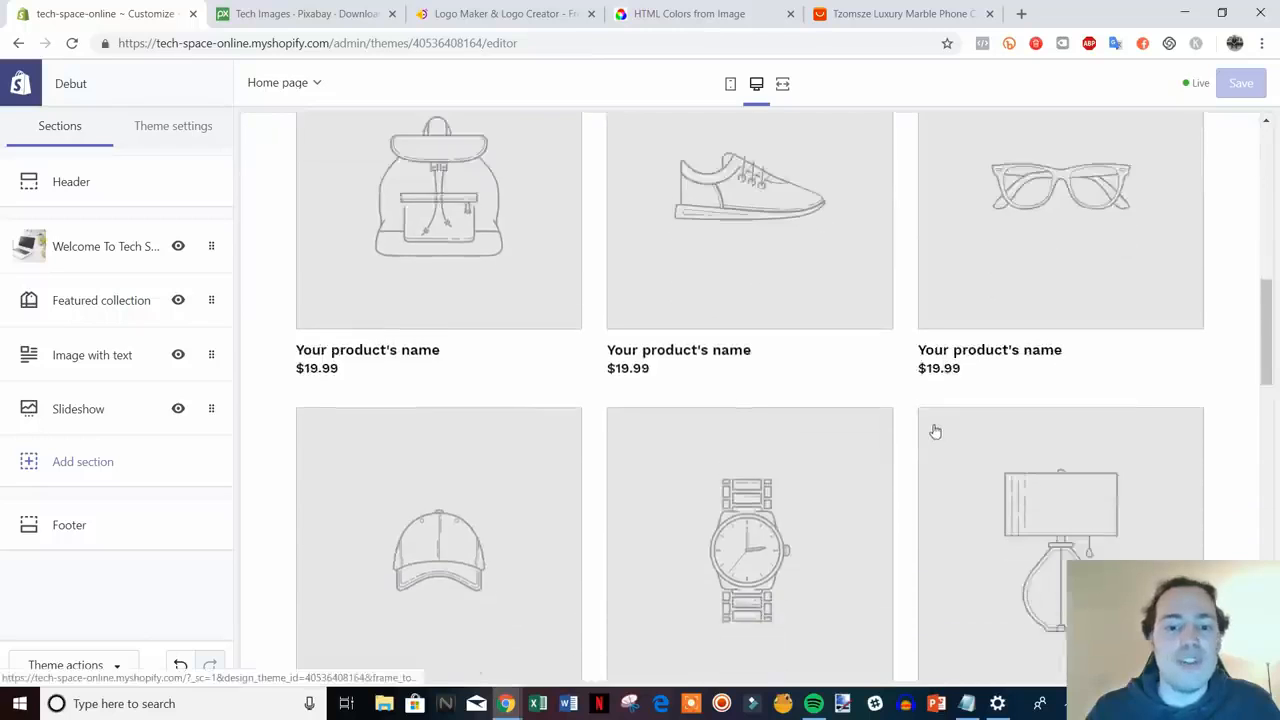
{"action": "scroll", "coordinate": [868, 355], "scroll_direction": "down", "scroll_amount": 8}
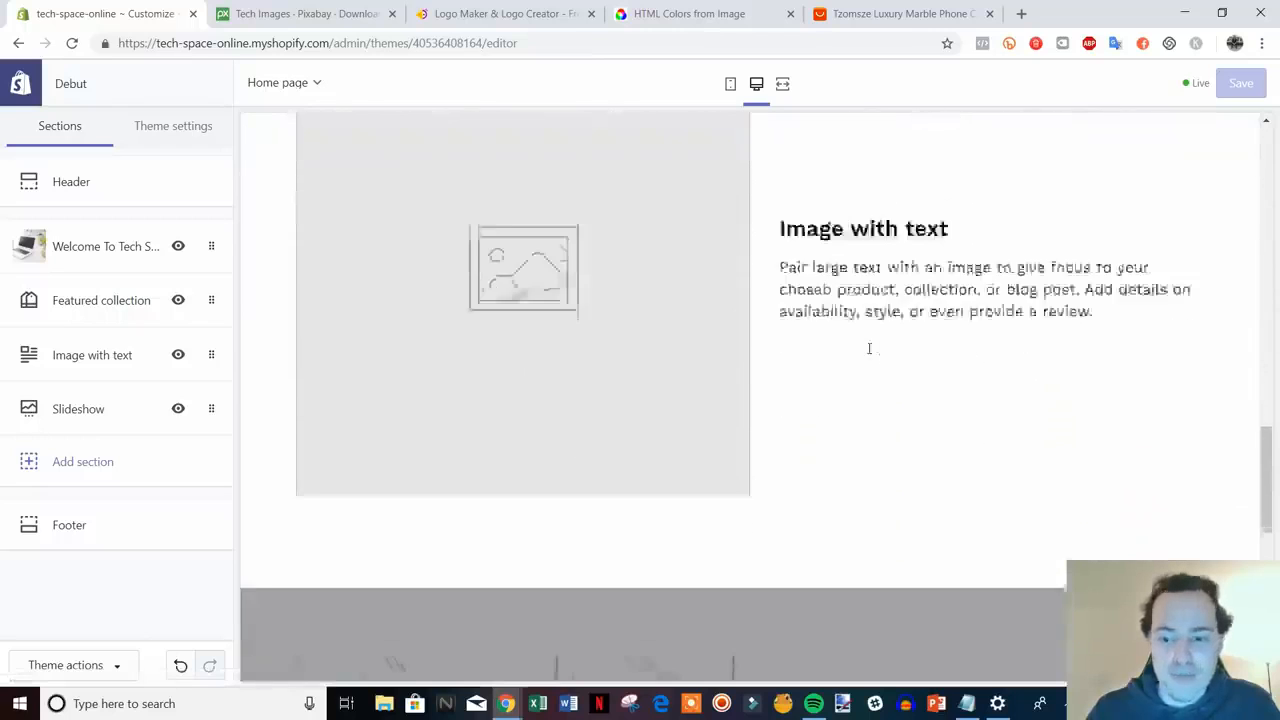
{"action": "scroll", "coordinate": [895, 371], "scroll_direction": "up", "scroll_amount": 1}
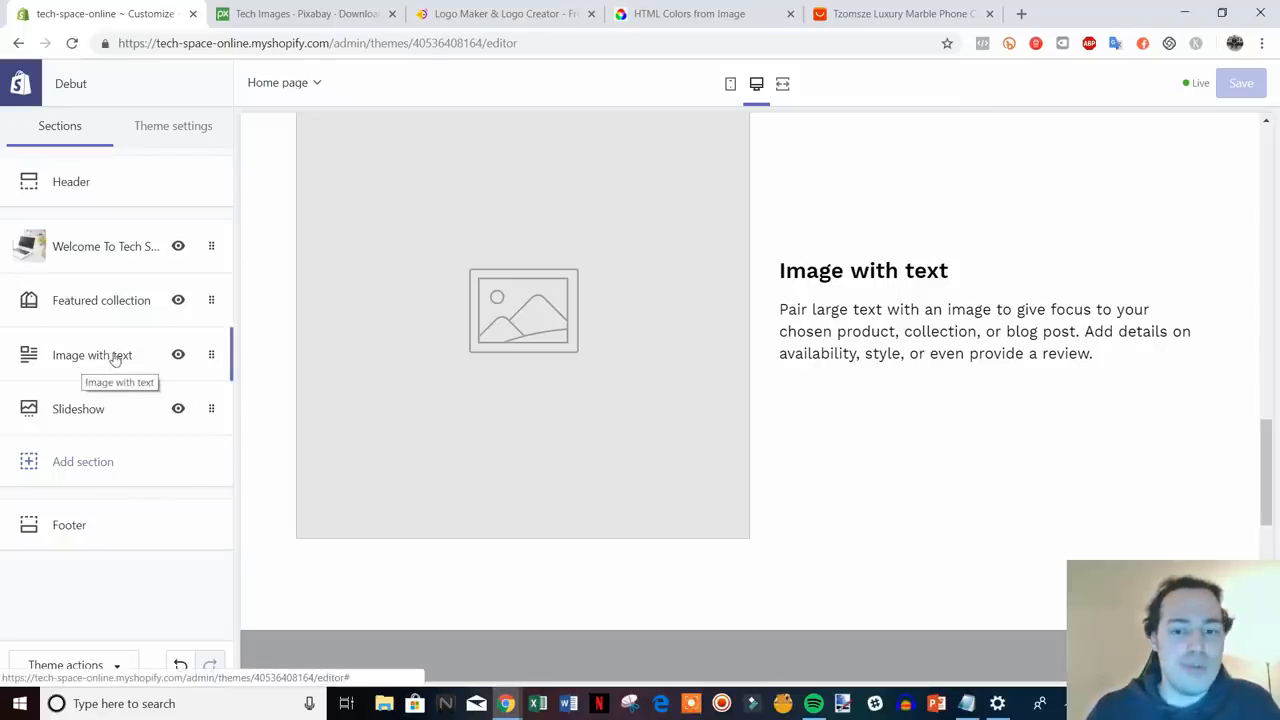
{"action": "scroll", "coordinate": [829, 531], "scroll_direction": "up", "scroll_amount": 1}
{"action": "scroll", "coordinate": [831, 532], "scroll_direction": "down", "scroll_amount": 1}
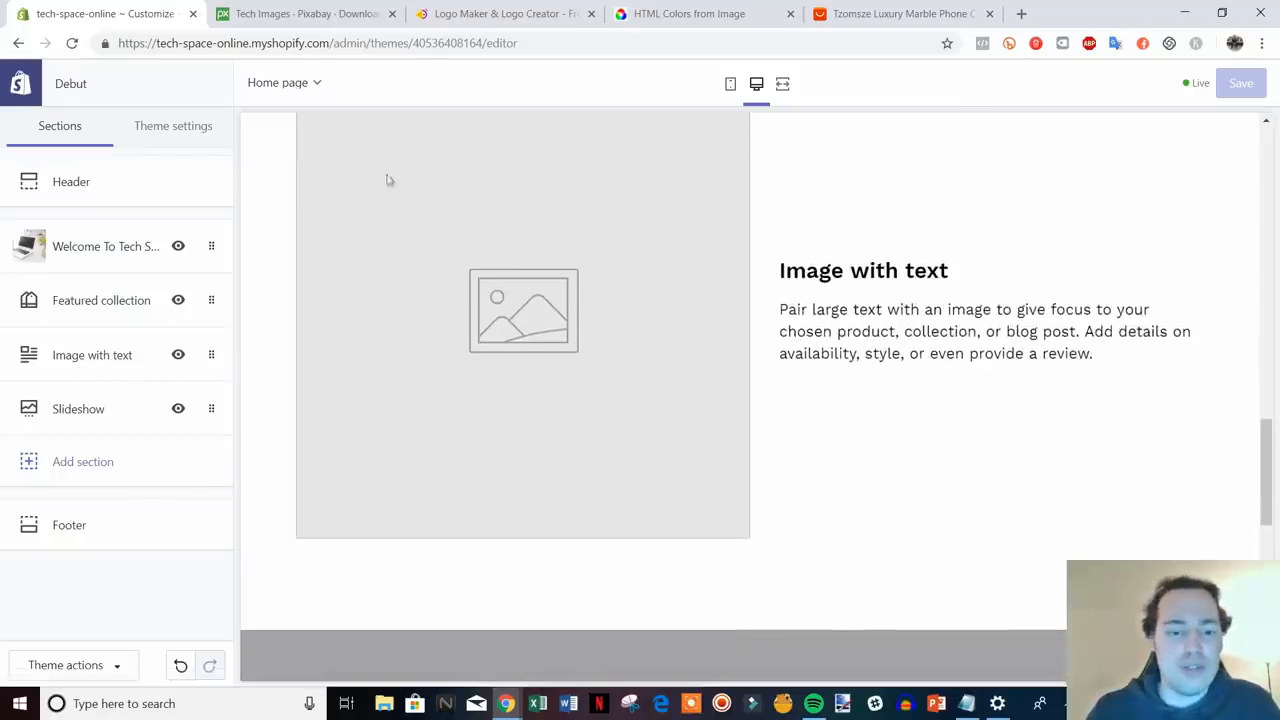
{"action": "left_click", "coordinate": [52, 352]}
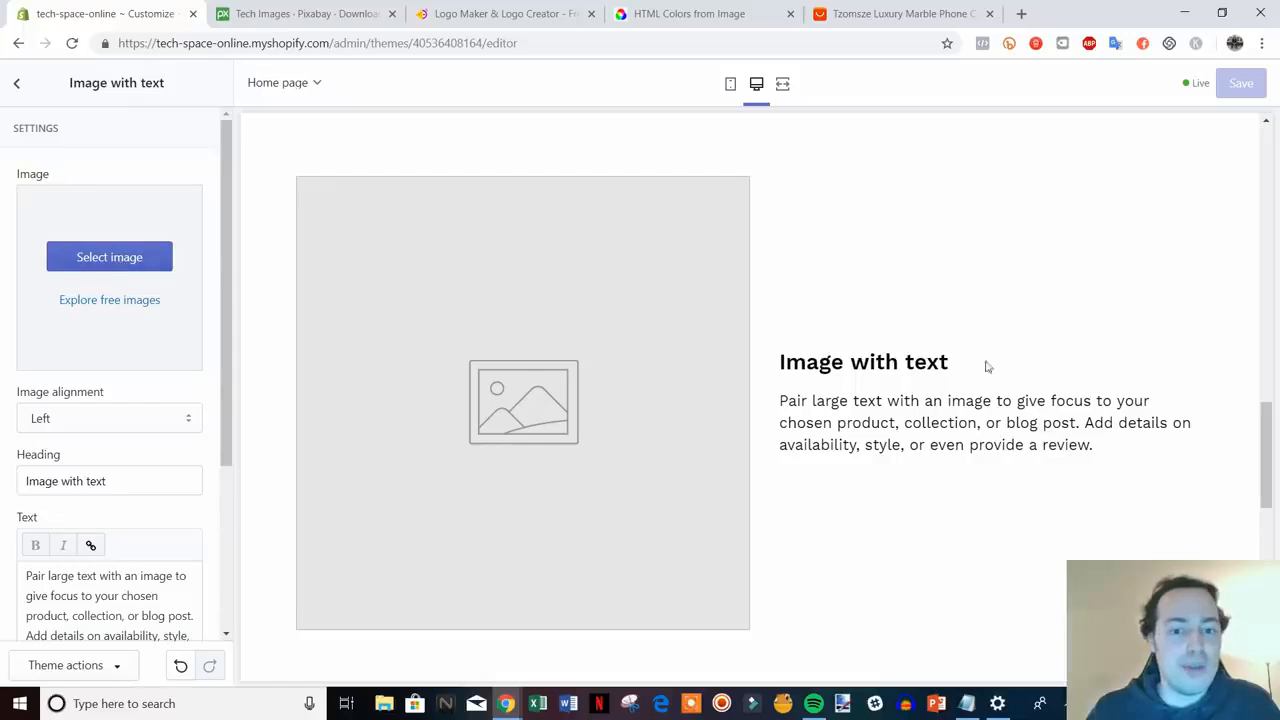
- Use Remove section on Image with text, leaving Welcome banner, Featured collection and Slideshow
{"action": "scroll", "coordinate": [429, 423], "scroll_direction": "down", "scroll_amount": 1}
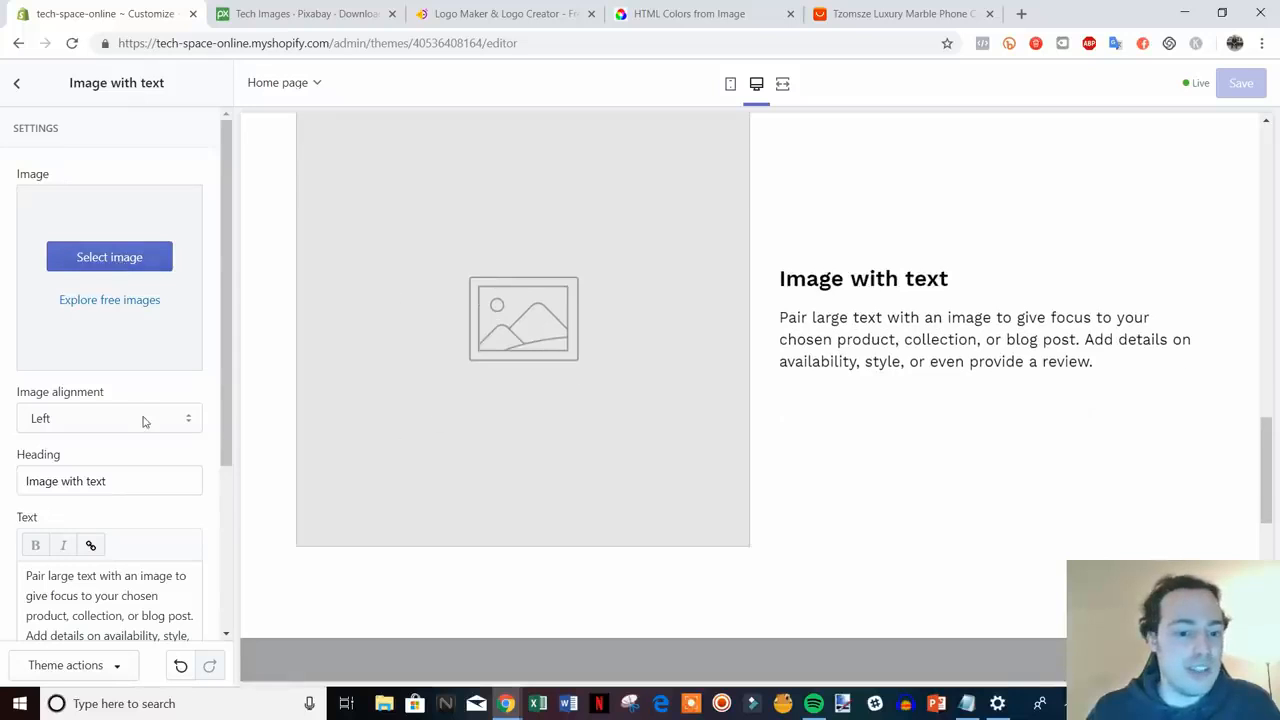
{"action": "scroll", "coordinate": [870, 493], "scroll_direction": "up", "scroll_amount": 3}
{"action": "scroll", "coordinate": [870, 496], "scroll_direction": "down", "scroll_amount": 7}
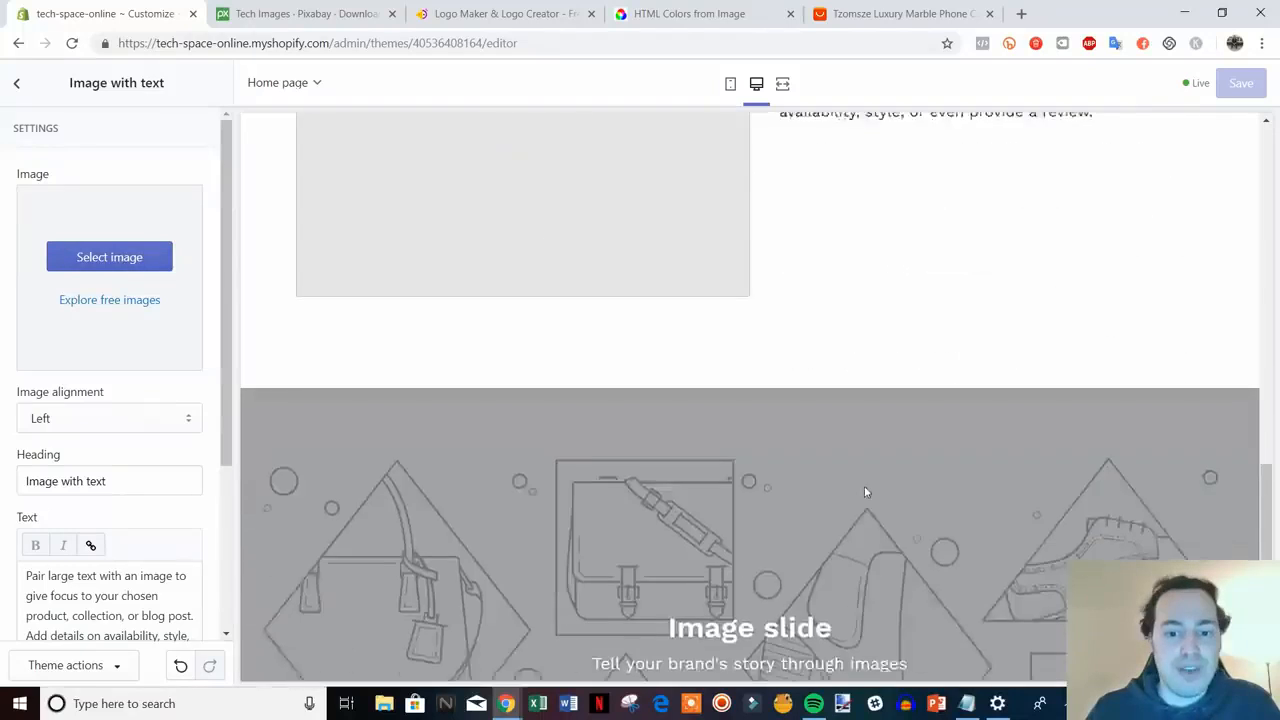
{"action": "scroll", "coordinate": [131, 321], "scroll_direction": "down", "scroll_amount": 3}
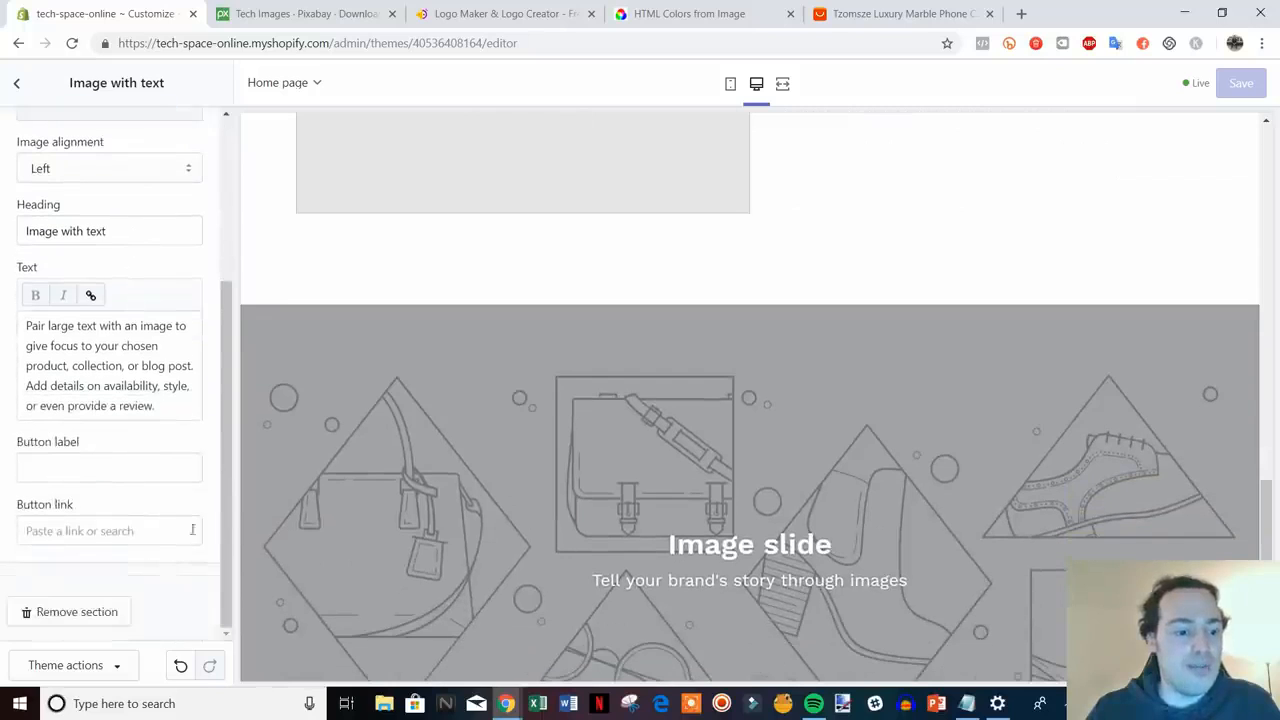
{"action": "scroll", "coordinate": [667, 374], "scroll_direction": "up", "scroll_amount": 4}
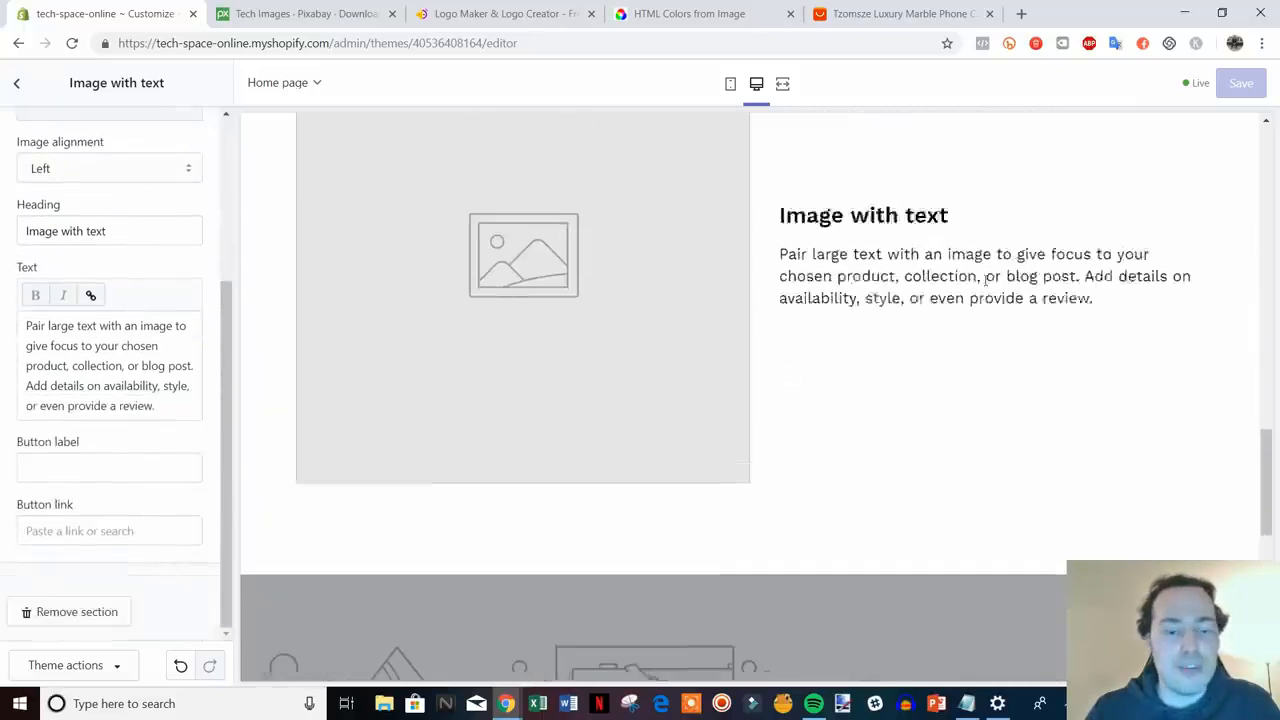
{"action": "left_click", "coordinate": [77, 612]}
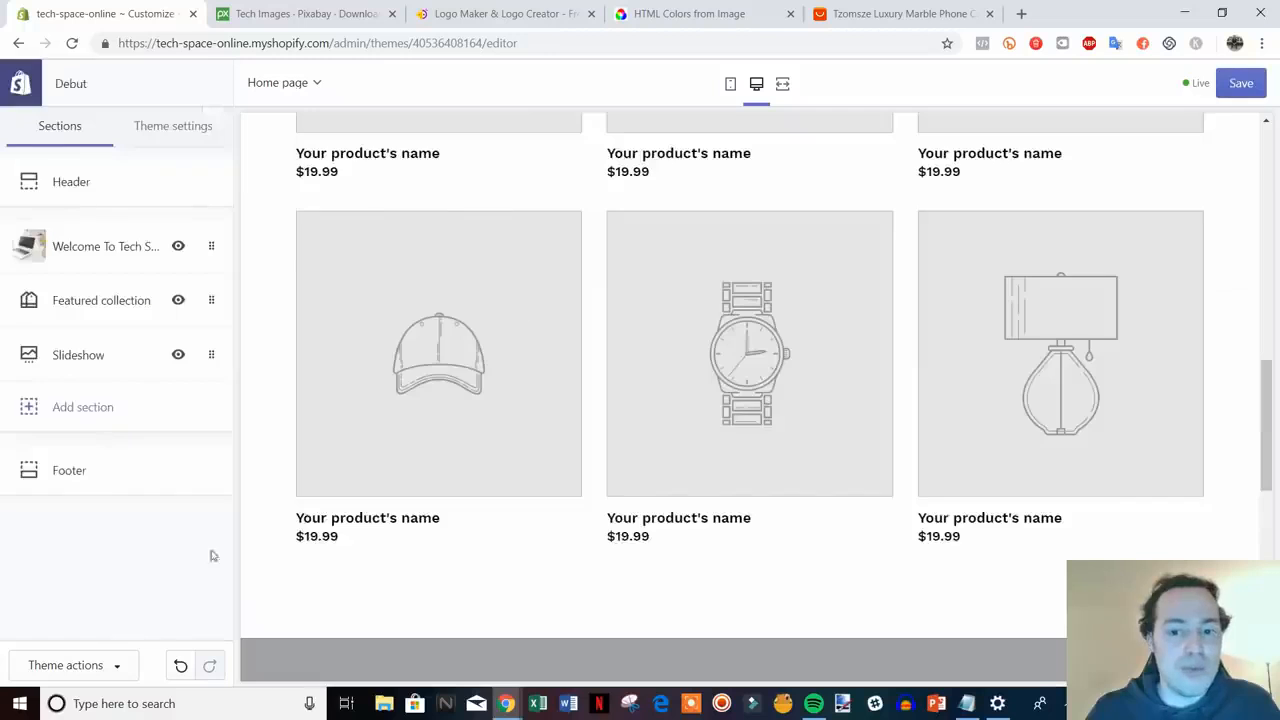
- Open the Slideshow section and expand its first Image slide's settings
{"action": "scroll", "coordinate": [783, 385], "scroll_direction": "down", "scroll_amount": 5}
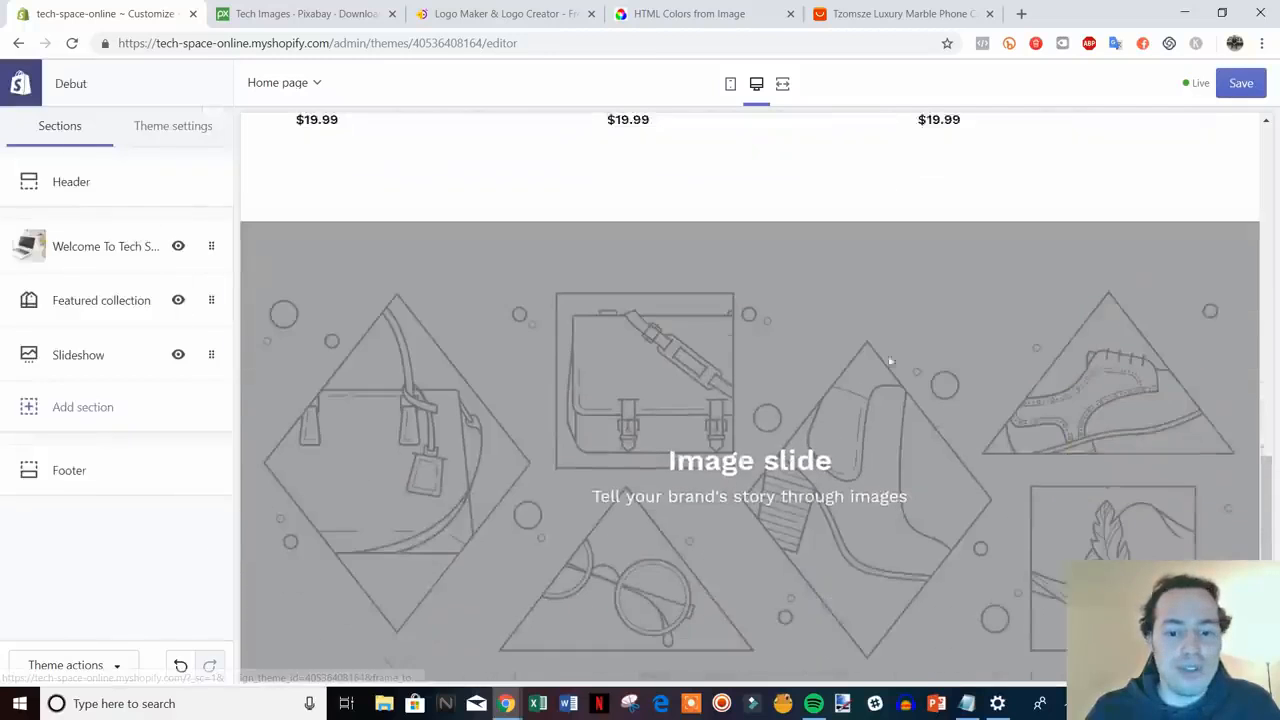
{"action": "scroll", "coordinate": [790, 410], "scroll_direction": "down", "scroll_amount": 2}
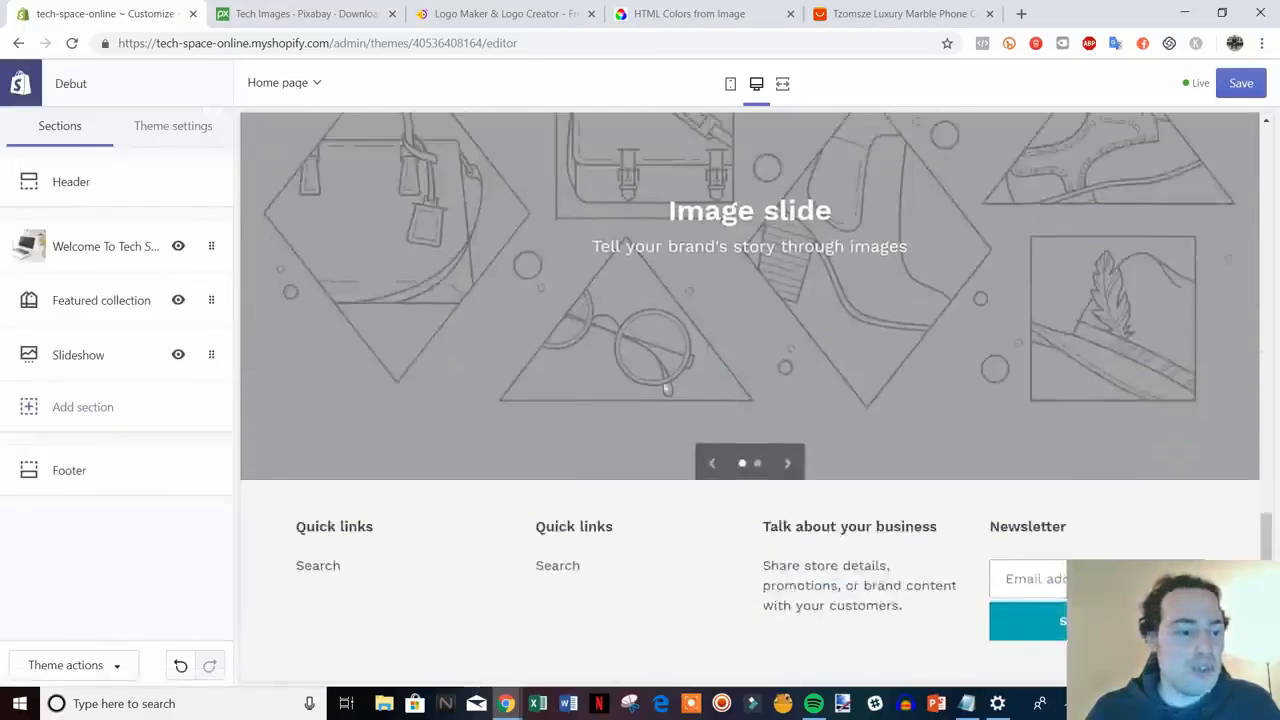
{"action": "scroll", "coordinate": [750, 463], "scroll_direction": "up", "scroll_amount": 3}
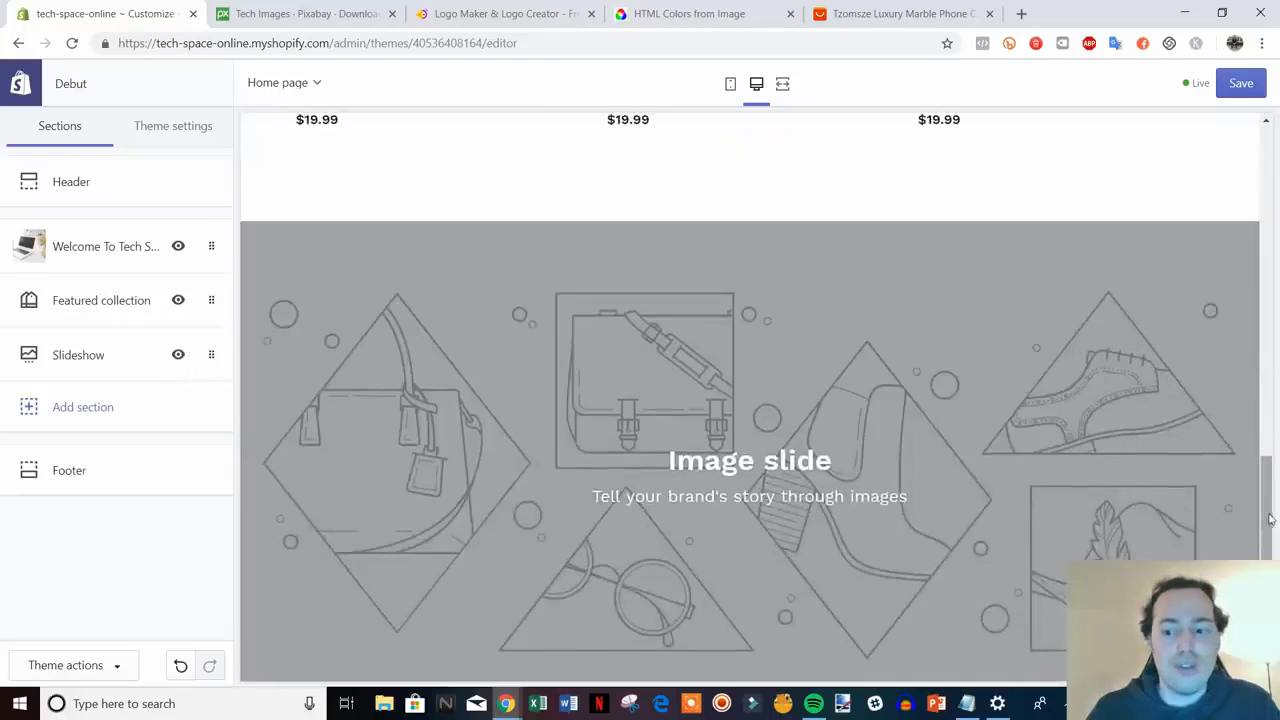
{"action": "left_click_drag", "start_coordinate": [1268, 514], "coordinate": [1267, 562]}
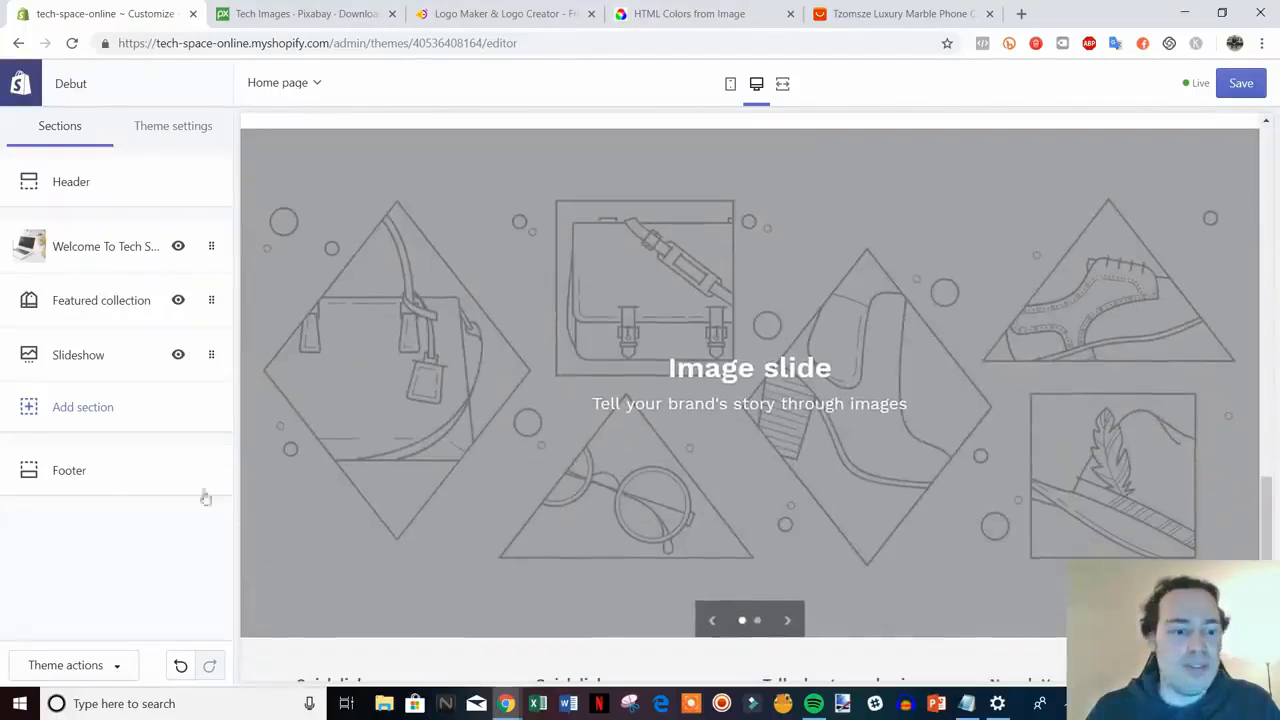
{"action": "left_click", "coordinate": [89, 355]}
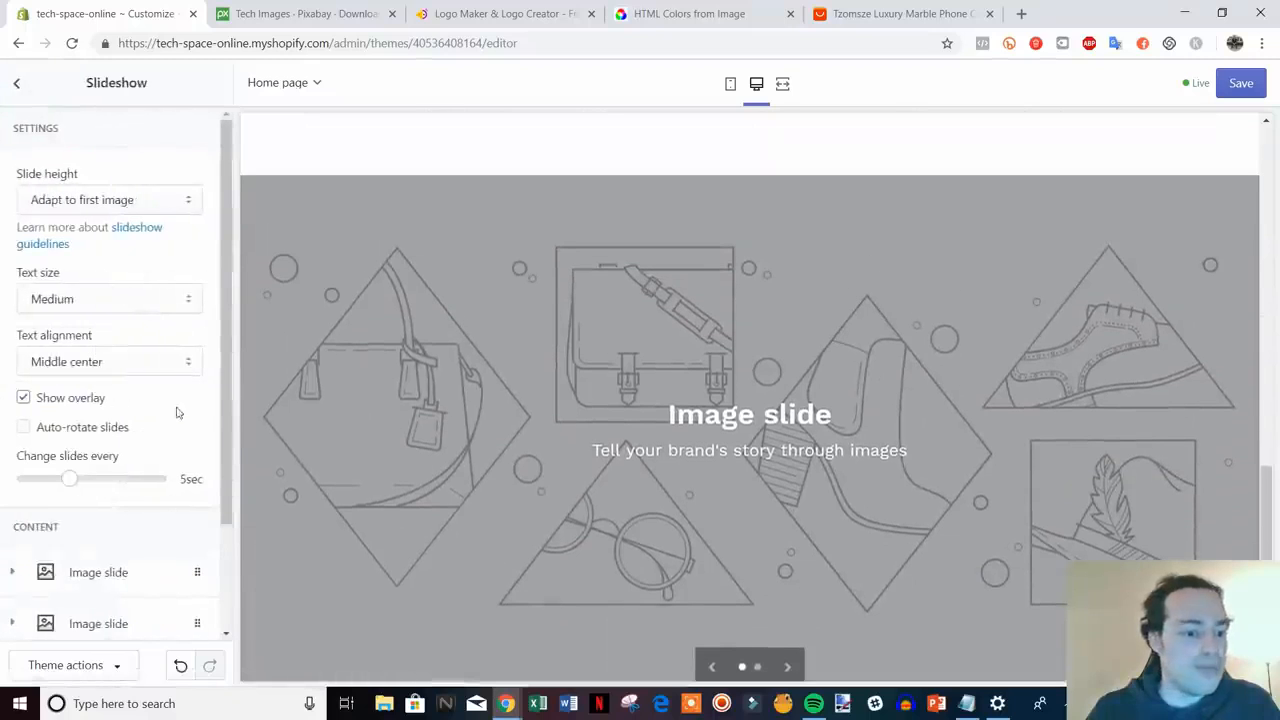
{"action": "left_click_drag", "start_coordinate": [229, 360], "coordinate": [229, 468]}
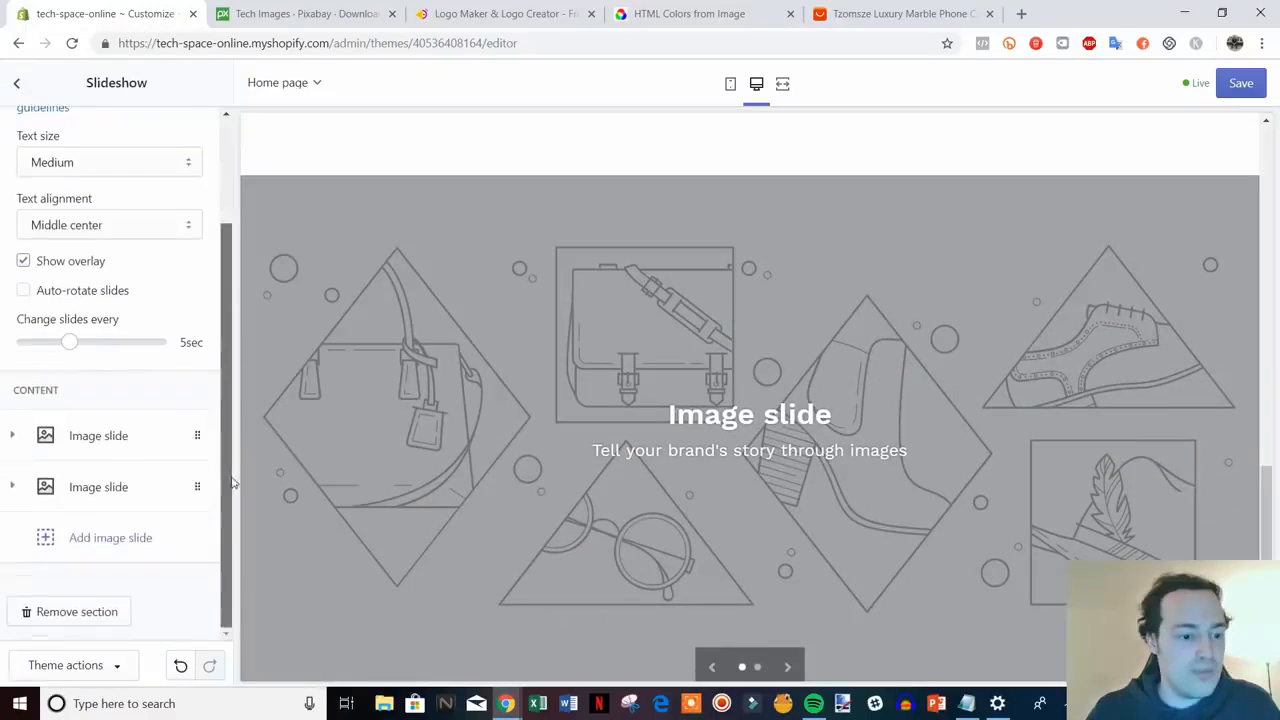
{"action": "left_click", "coordinate": [127, 444]}
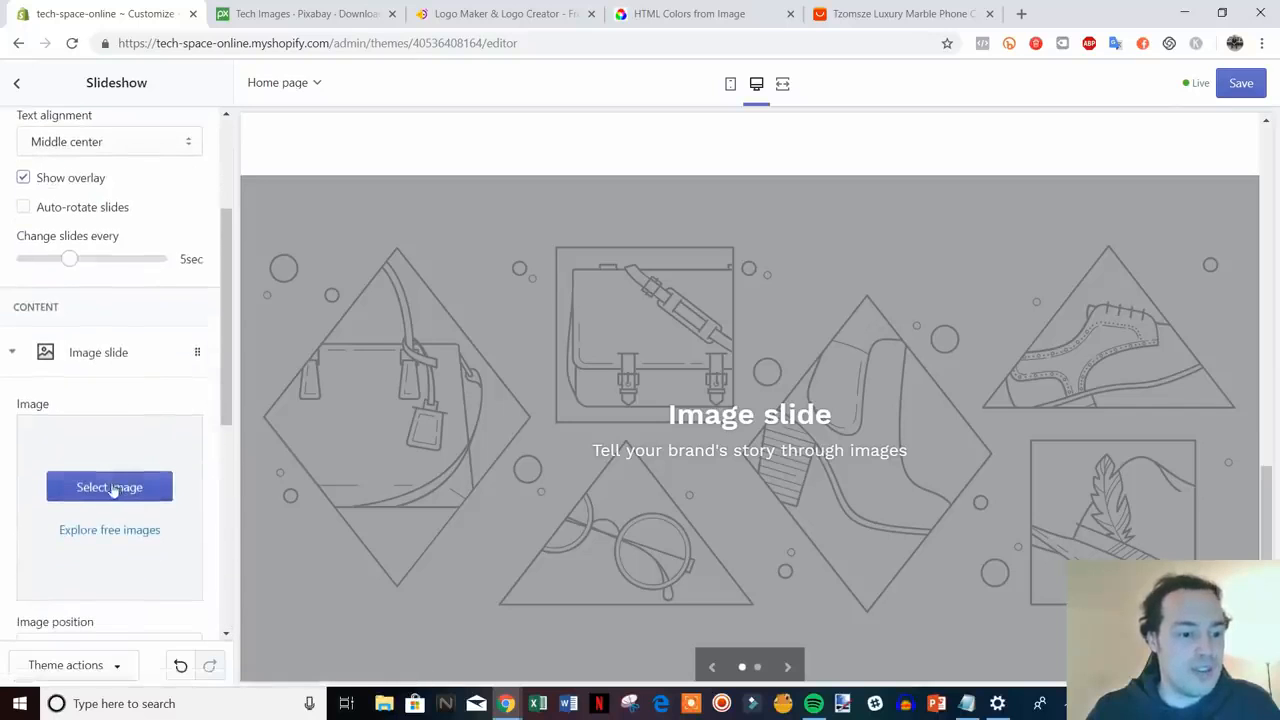
- Upload tech-1495181_1920 from the video files folder and use it as the slide image
{"action": "left_click", "coordinate": [117, 486]}
{"action": "left_click", "coordinate": [59, 205]}
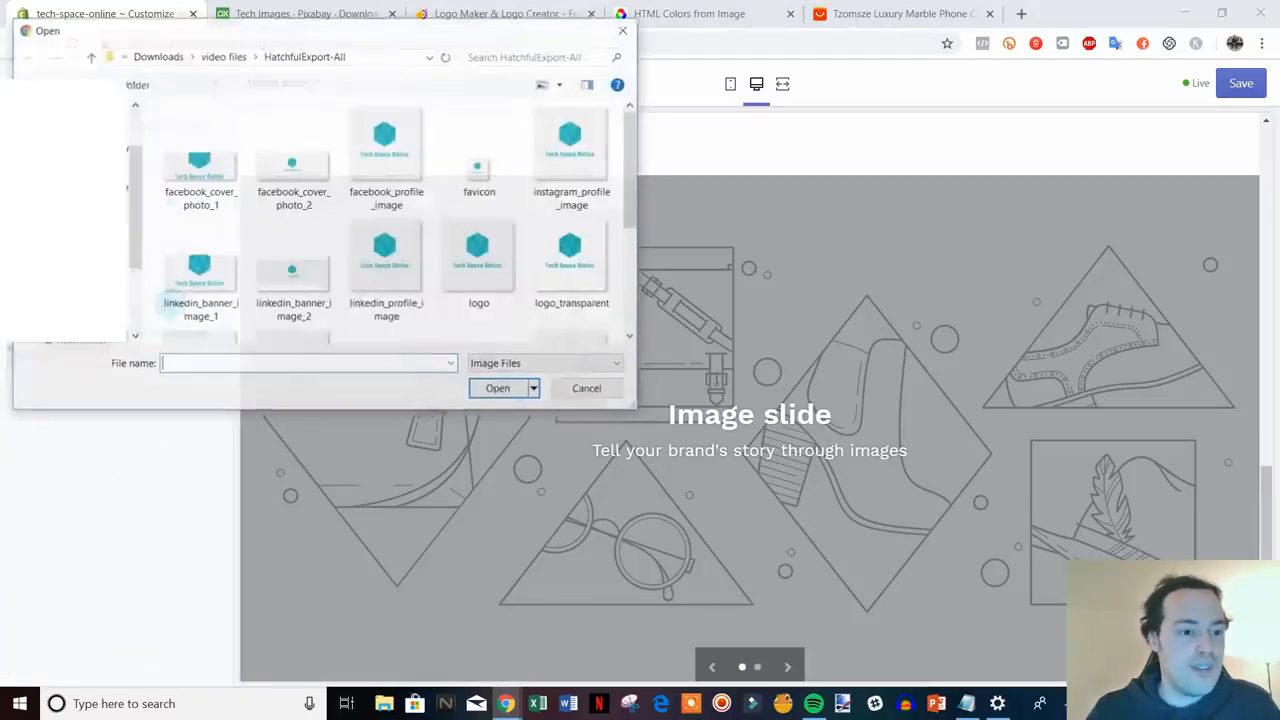
{"action": "left_click", "coordinate": [88, 58]}
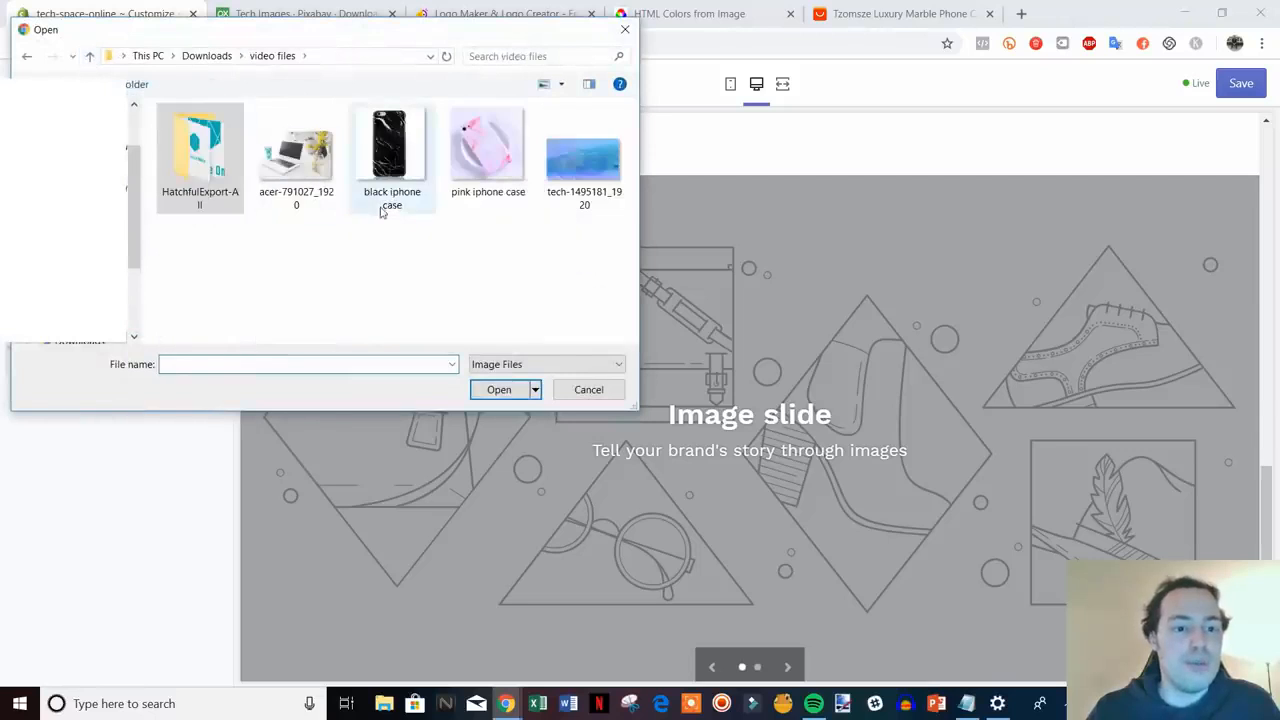
{"action": "double_click", "coordinate": [575, 150]}
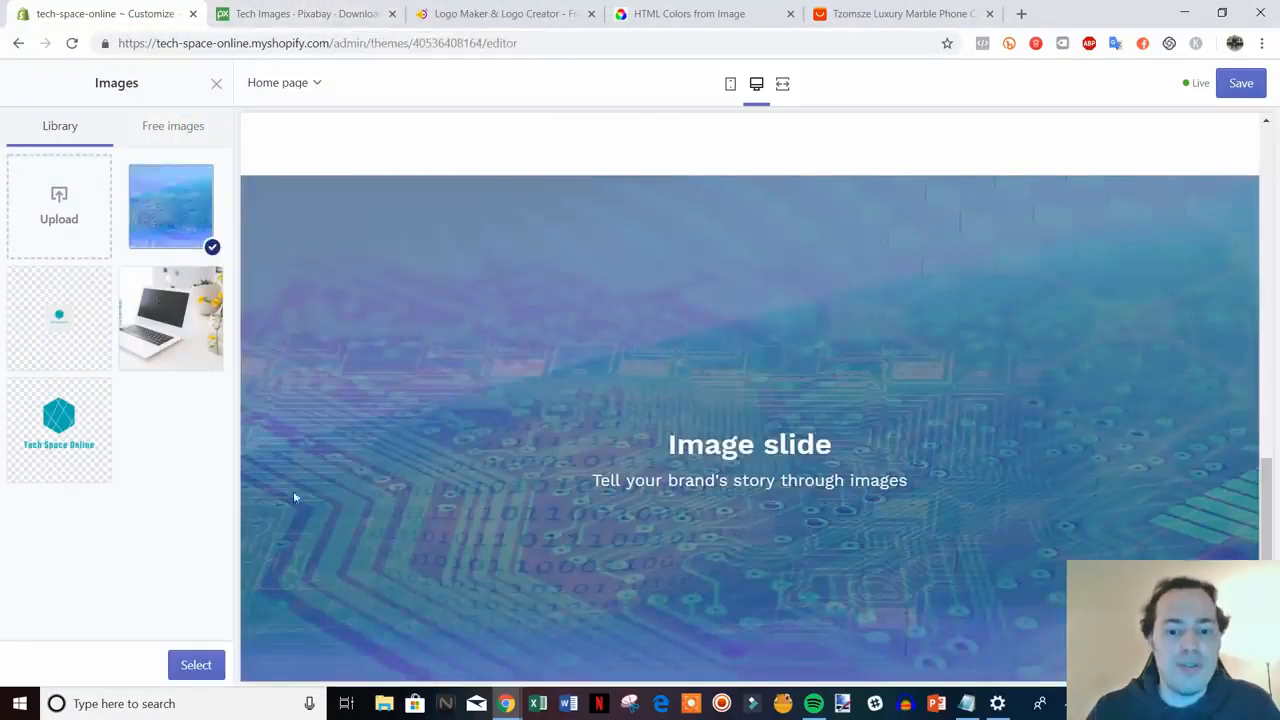
{"action": "left_click", "coordinate": [186, 665]}
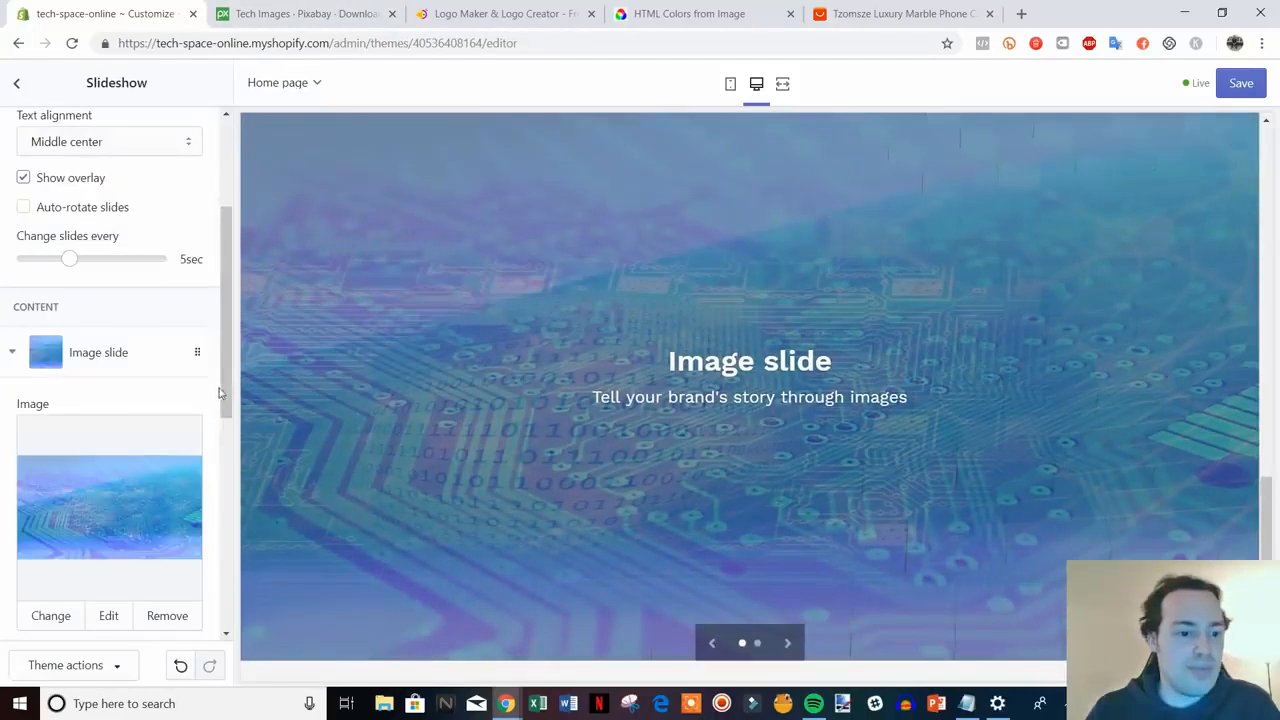
- Change the first slide's heading to 'Check out our seasonal specials' and clear its subheading
{"action": "left_click_drag", "start_coordinate": [220, 392], "coordinate": [209, 557]}
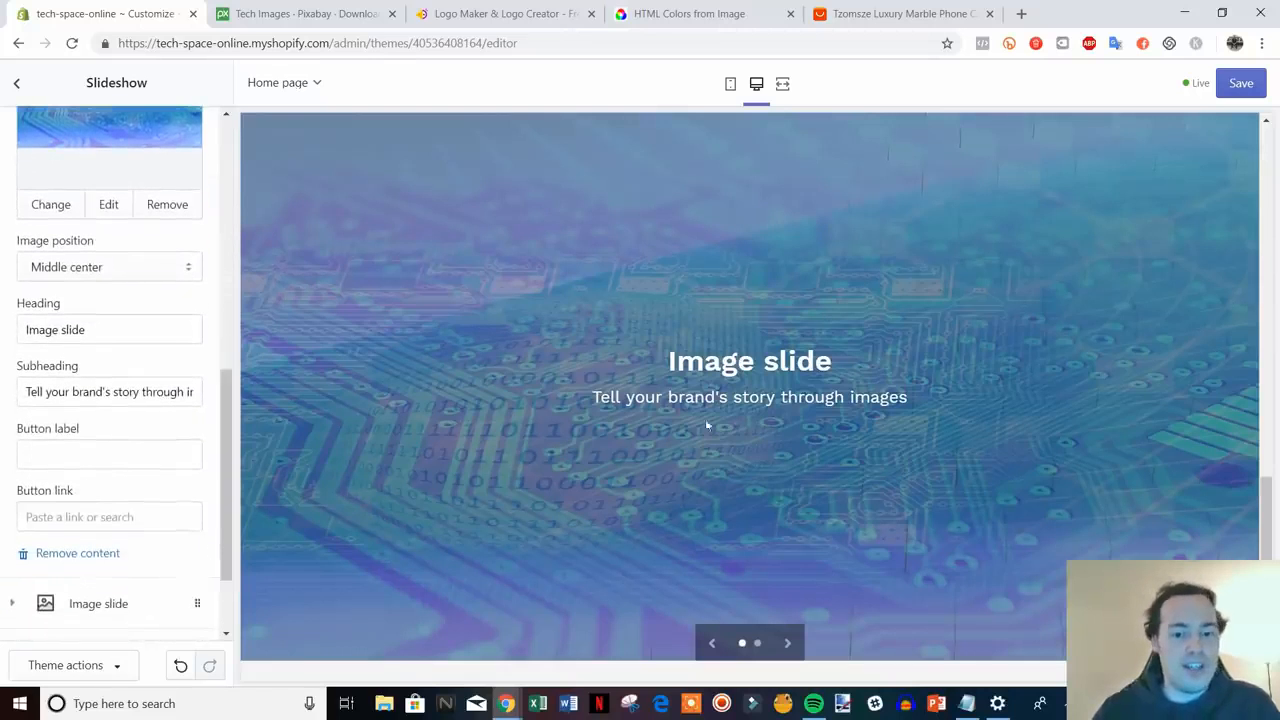
{"action": "left_click_drag", "start_coordinate": [113, 329], "coordinate": [20, 340]}
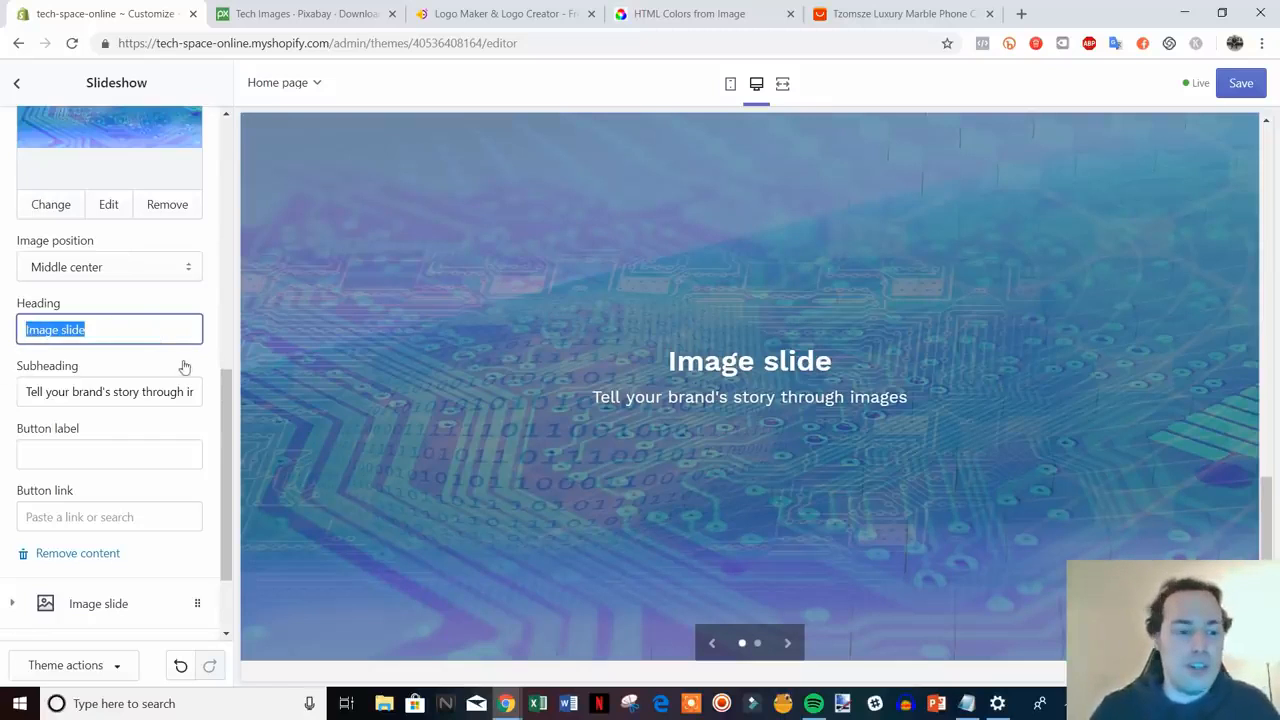
{"action": "type", "text": "Ch"}
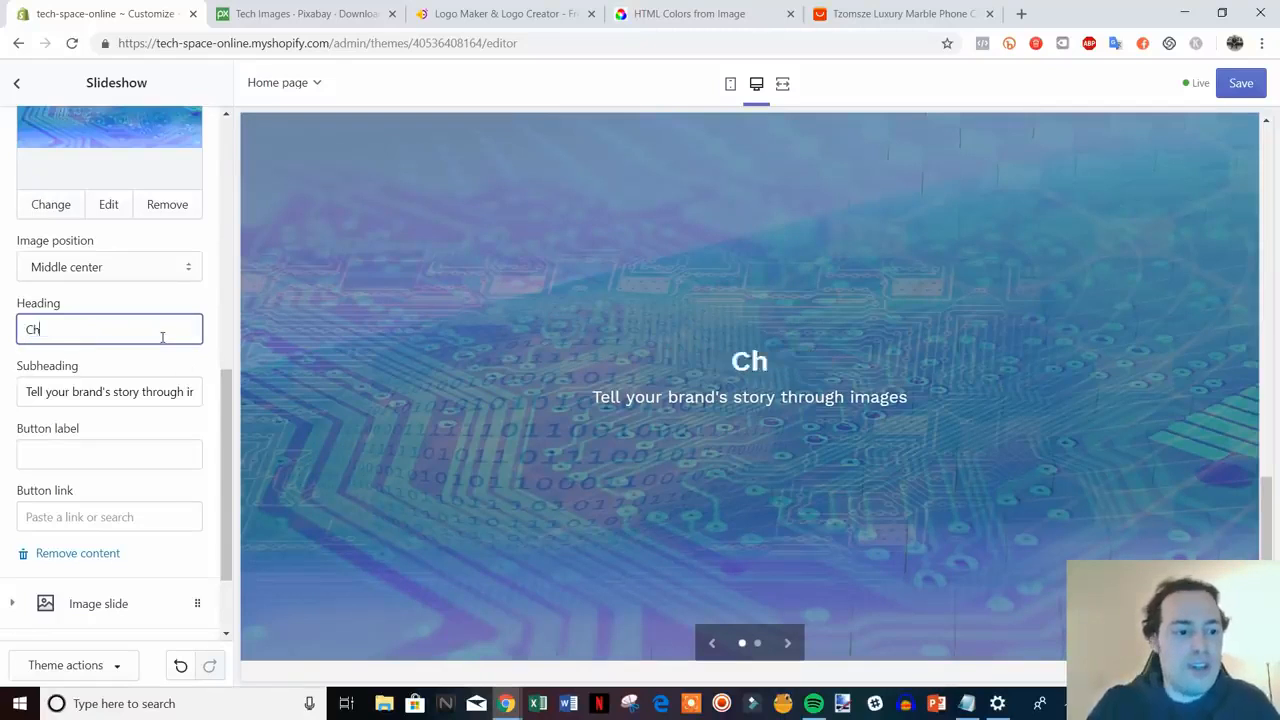
{"action": "type", "text": "eck out our"}
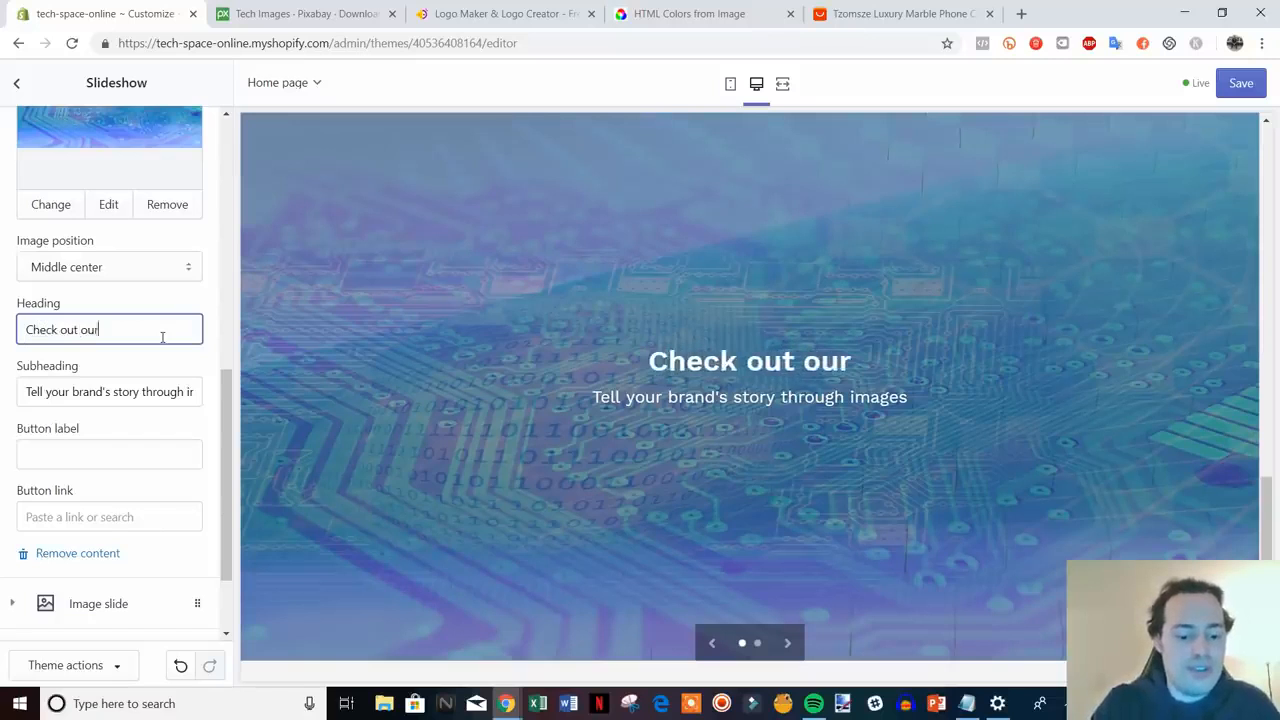
{"action": "type", "text": " seasonal specials"}
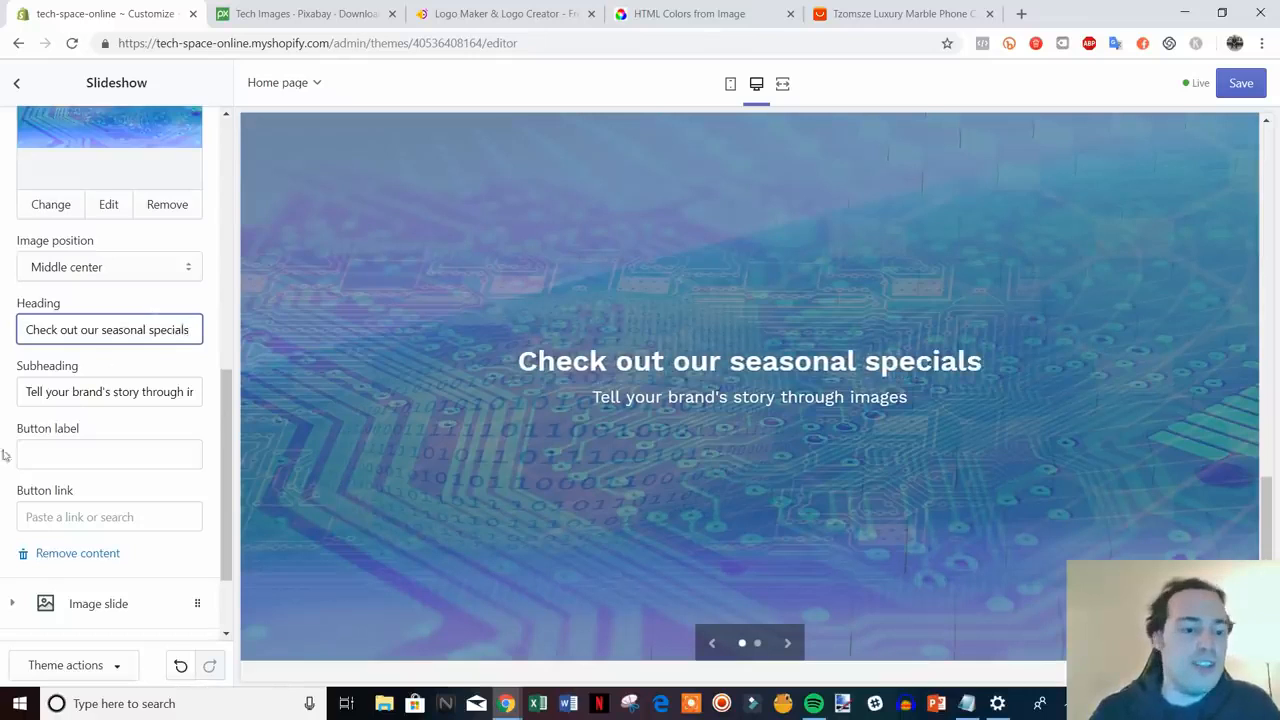
{"action": "left_click_drag", "start_coordinate": [27, 396], "coordinate": [256, 399]}
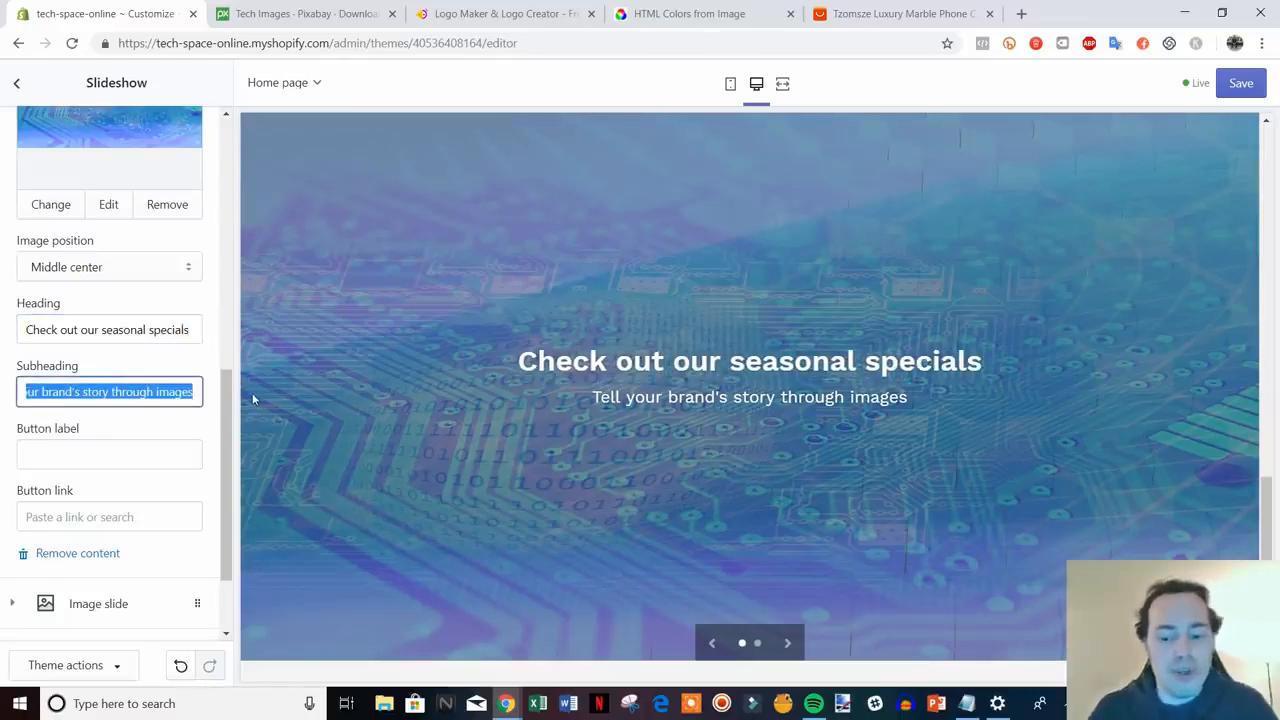
{"action": "key", "text": "BackSpace"}
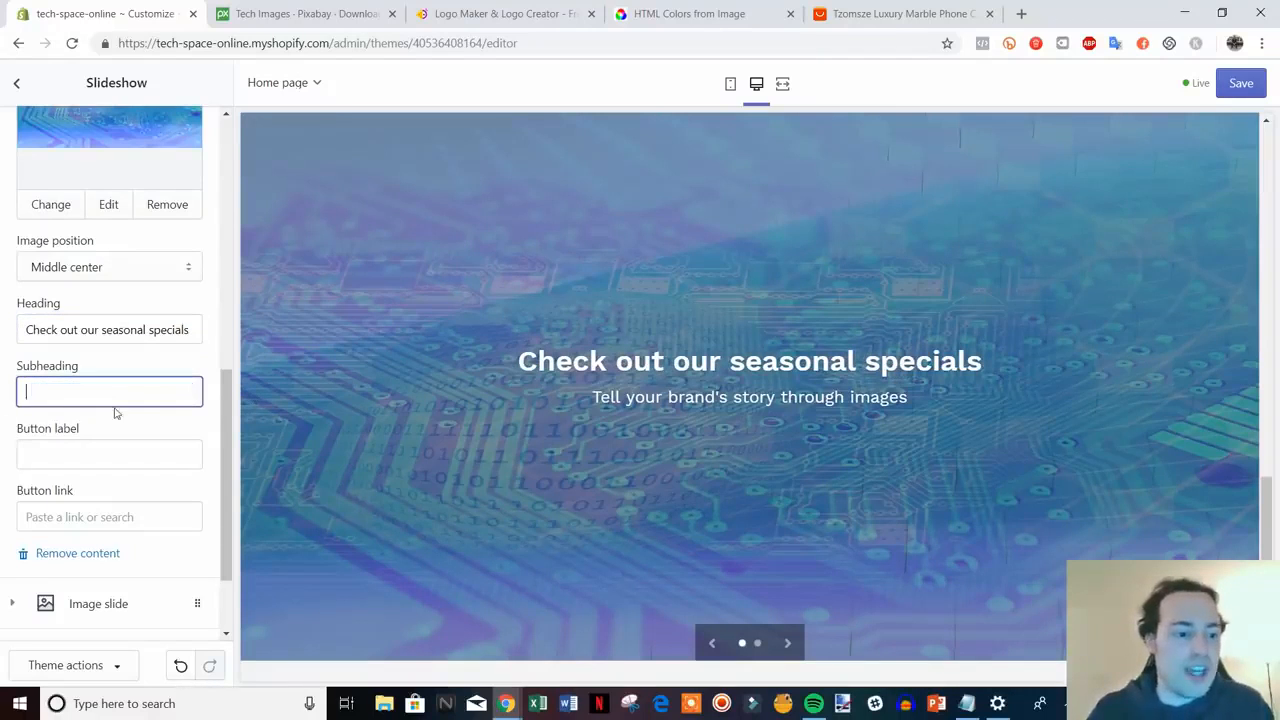
{"action": "left_click", "coordinate": [166, 422]}
- Give the slide a Shop Now button linking to Collections > All Collections
{"action": "scroll", "coordinate": [97, 382], "scroll_direction": "down", "scroll_amount": 1}
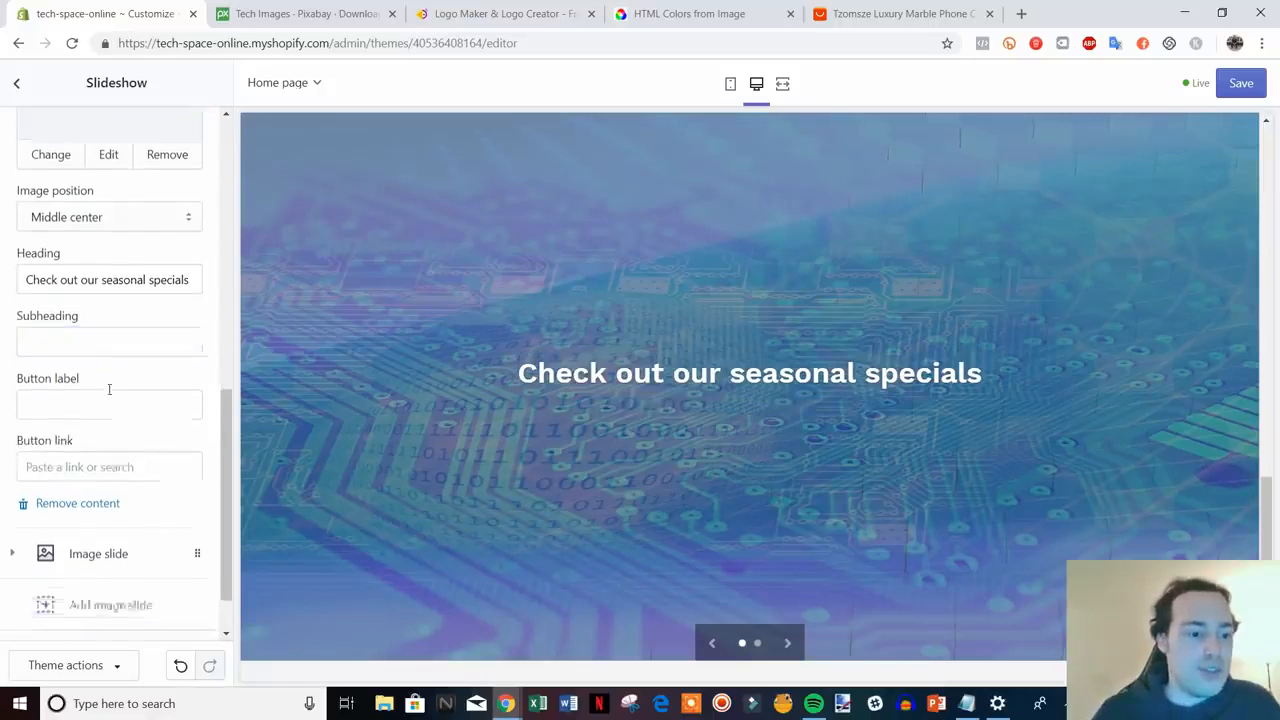
{"action": "left_click", "coordinate": [109, 377]}
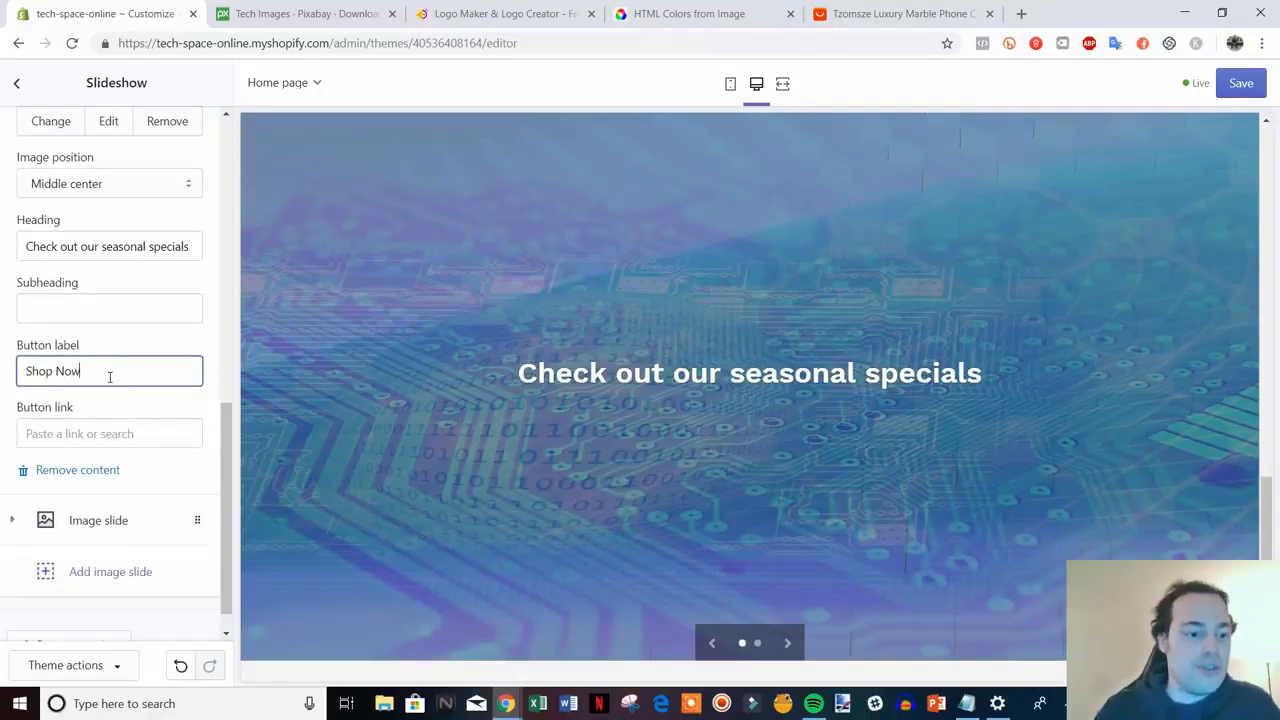
{"action": "left_click", "coordinate": [147, 433]}
{"action": "right_click", "coordinate": [139, 433]}
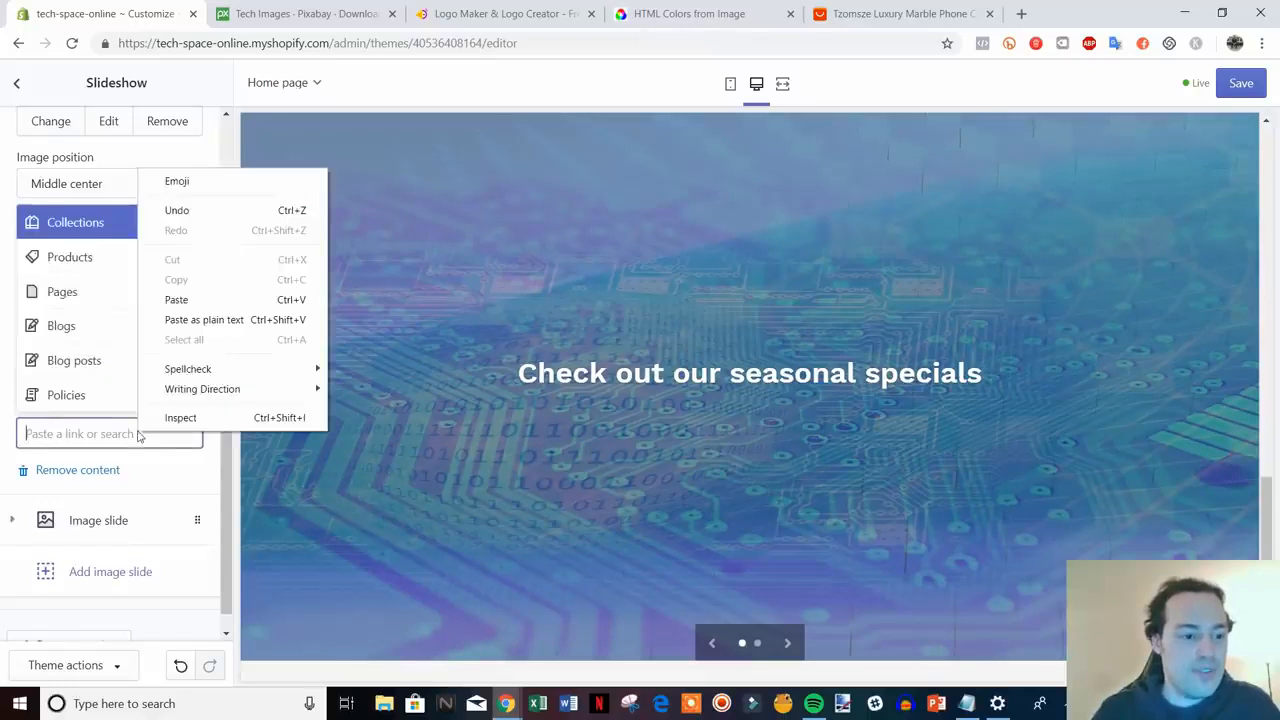
{"action": "left_click", "coordinate": [180, 478]}
{"action": "left_click", "coordinate": [112, 432]}
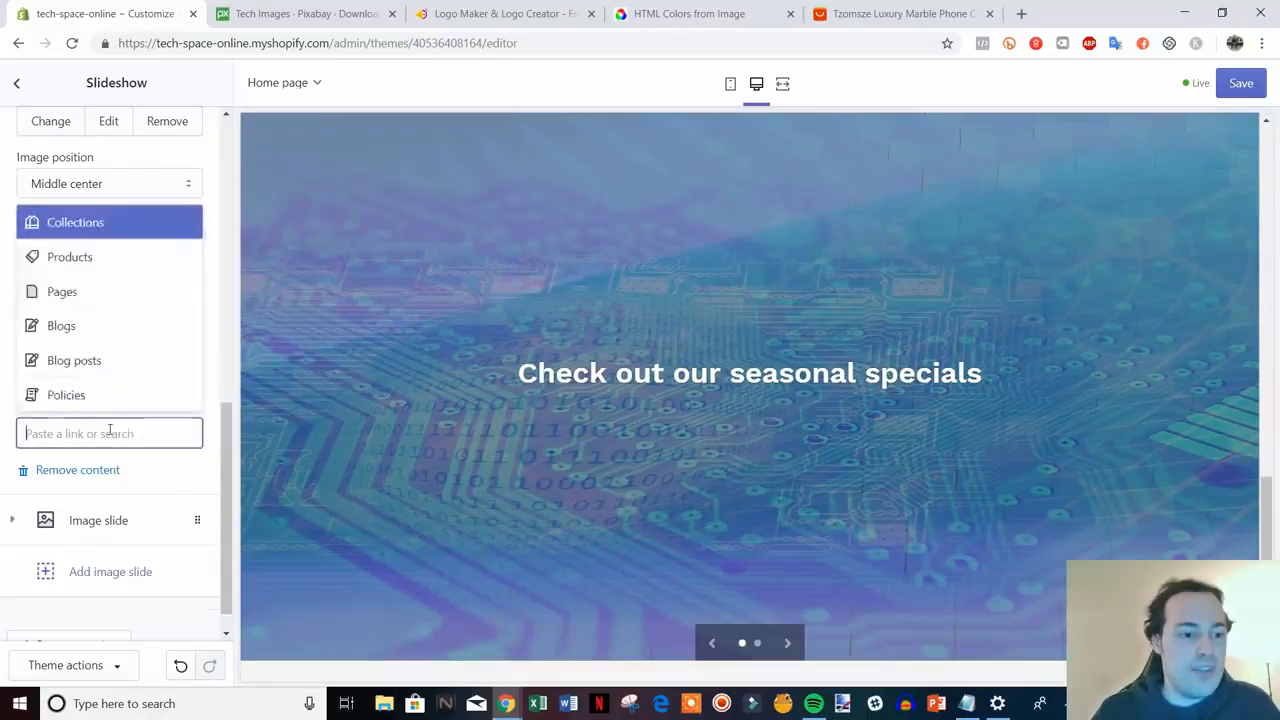
{"action": "left_click", "coordinate": [100, 226]}
{"action": "left_click", "coordinate": [133, 352]}
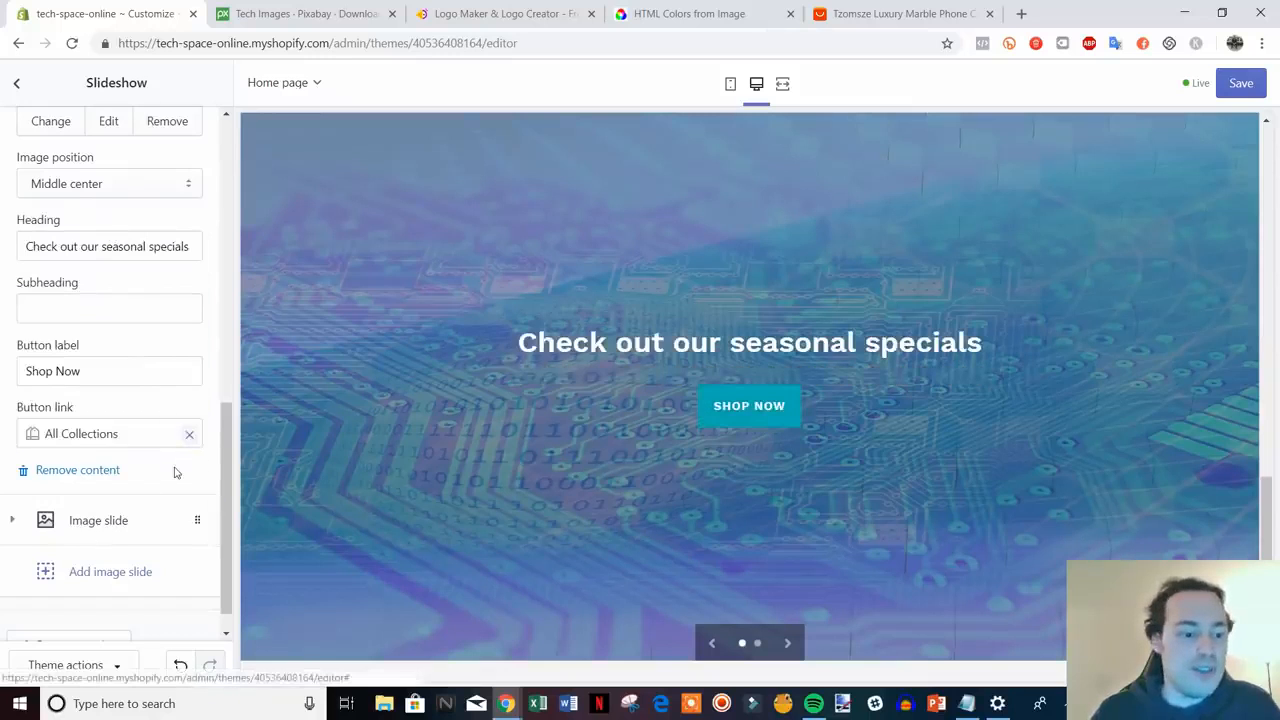
{"action": "scroll", "coordinate": [177, 471], "scroll_direction": "down", "scroll_amount": 1}
{"action": "left_click_drag", "start_coordinate": [227, 538], "coordinate": [236, 568]}
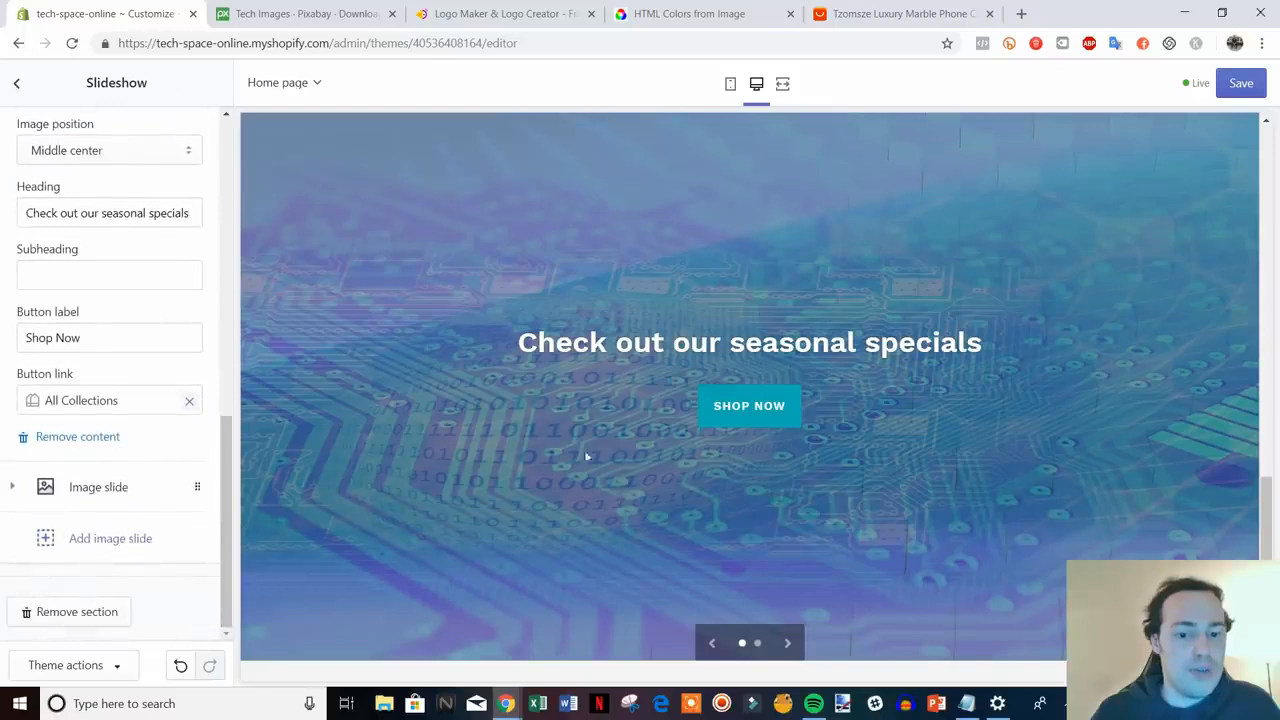
{"action": "left_click", "coordinate": [109, 489]}
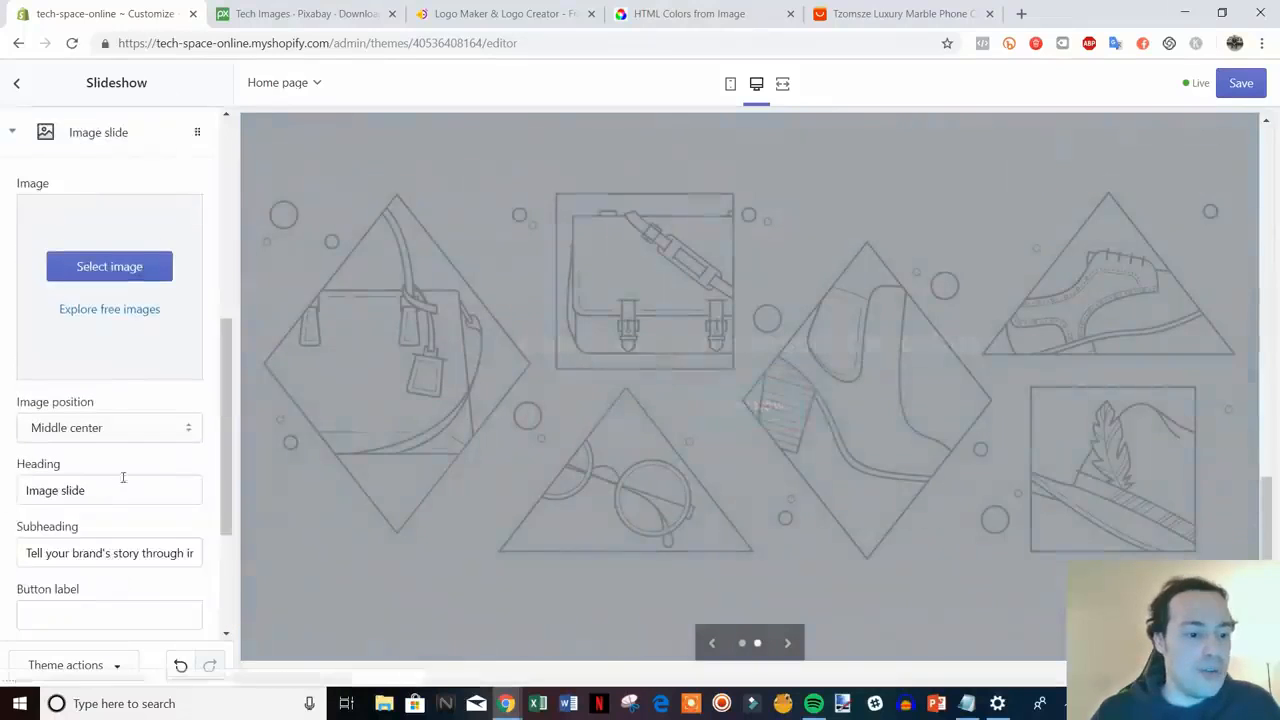
{"action": "scroll", "coordinate": [137, 400], "scroll_direction": "down", "scroll_amount": 3}
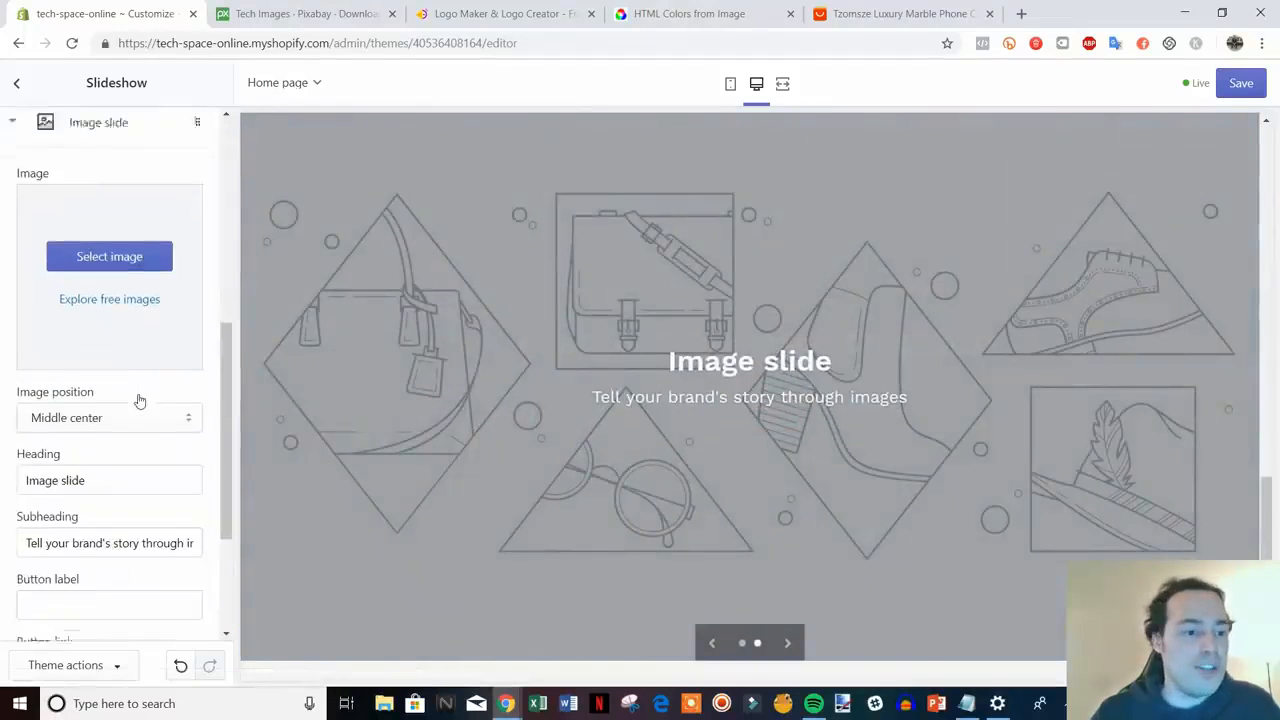
{"action": "scroll", "coordinate": [968, 443], "scroll_direction": "up", "scroll_amount": 3}
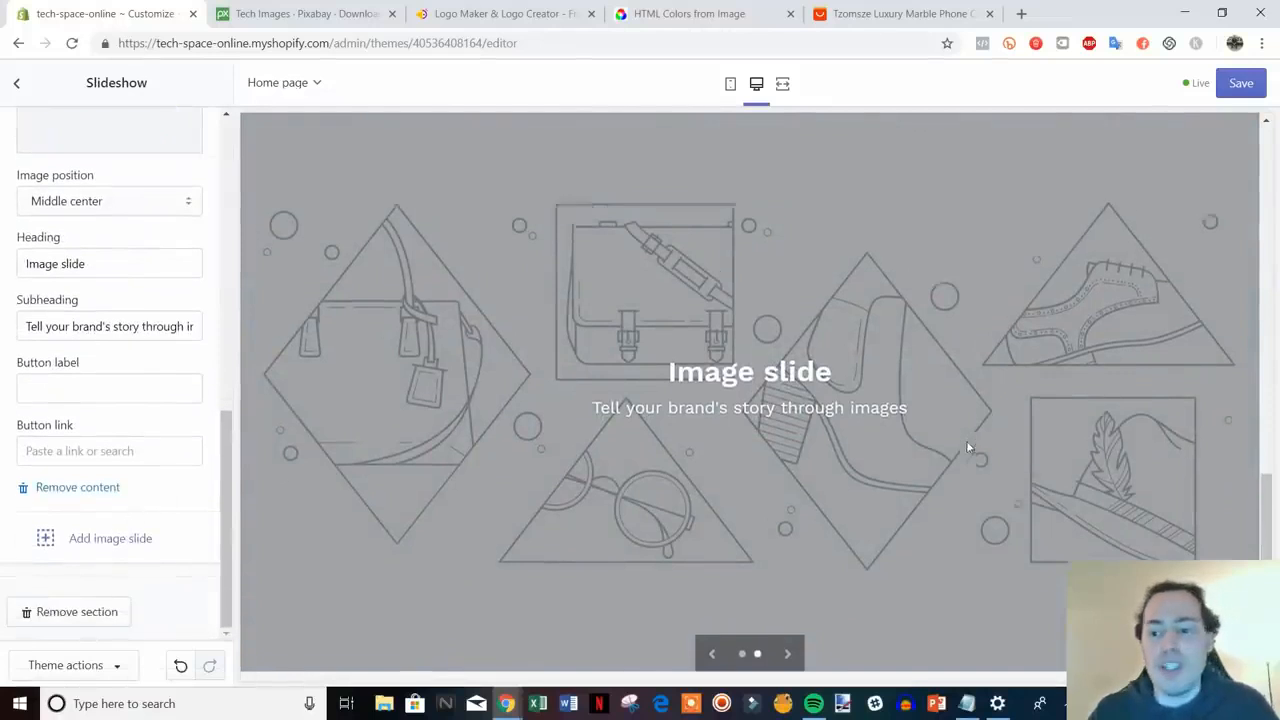
{"action": "scroll", "coordinate": [968, 442], "scroll_direction": "down", "scroll_amount": 4}
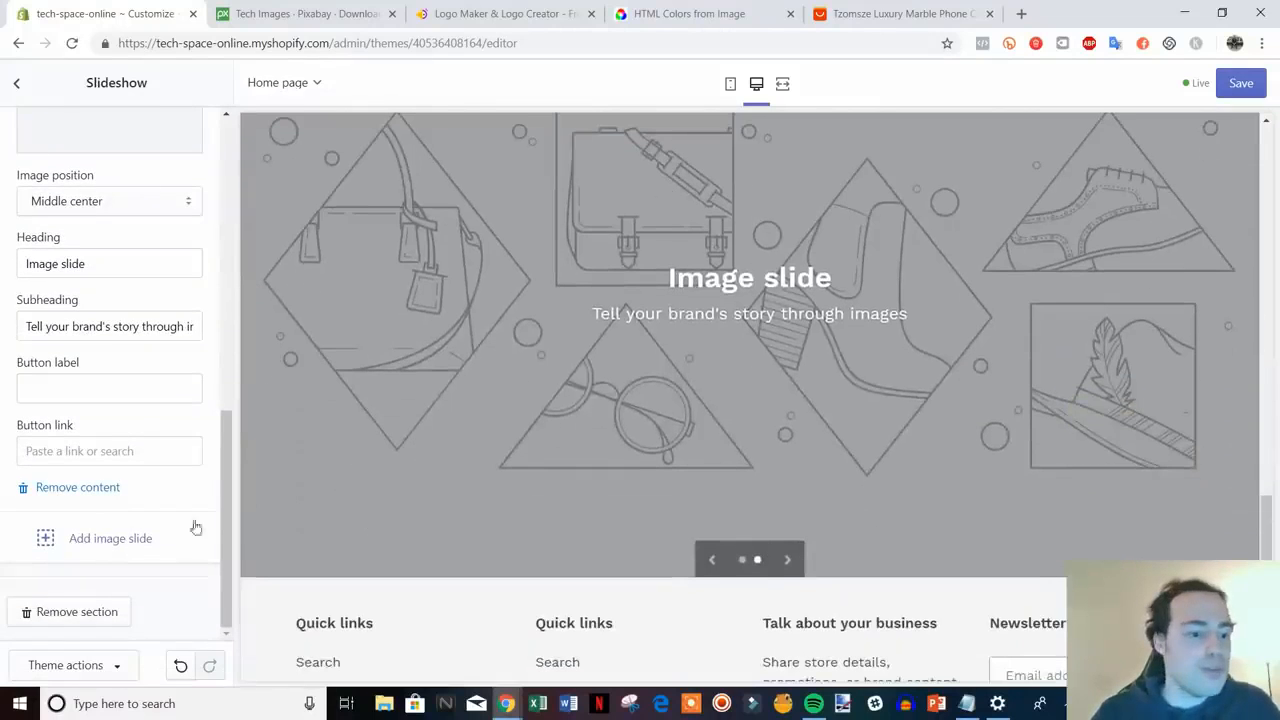
{"action": "left_click", "coordinate": [82, 492]}
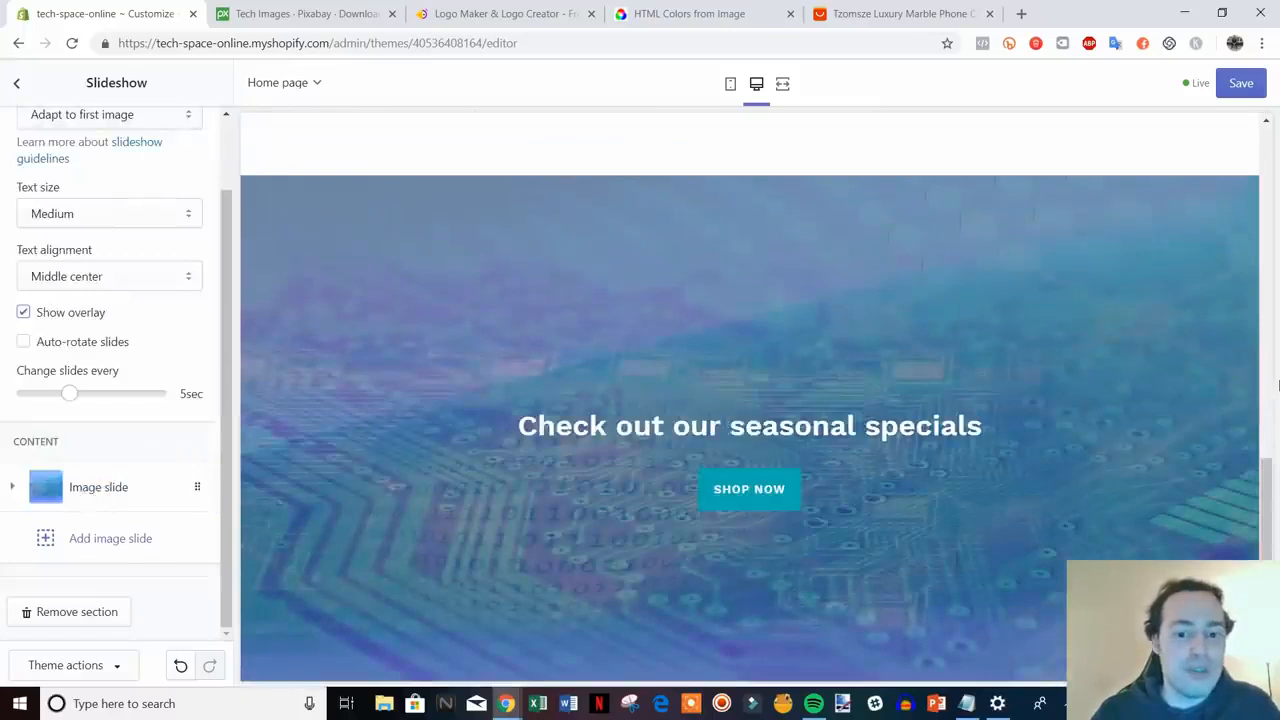
{"action": "scroll", "coordinate": [137, 456], "scroll_direction": "up", "scroll_amount": 2}
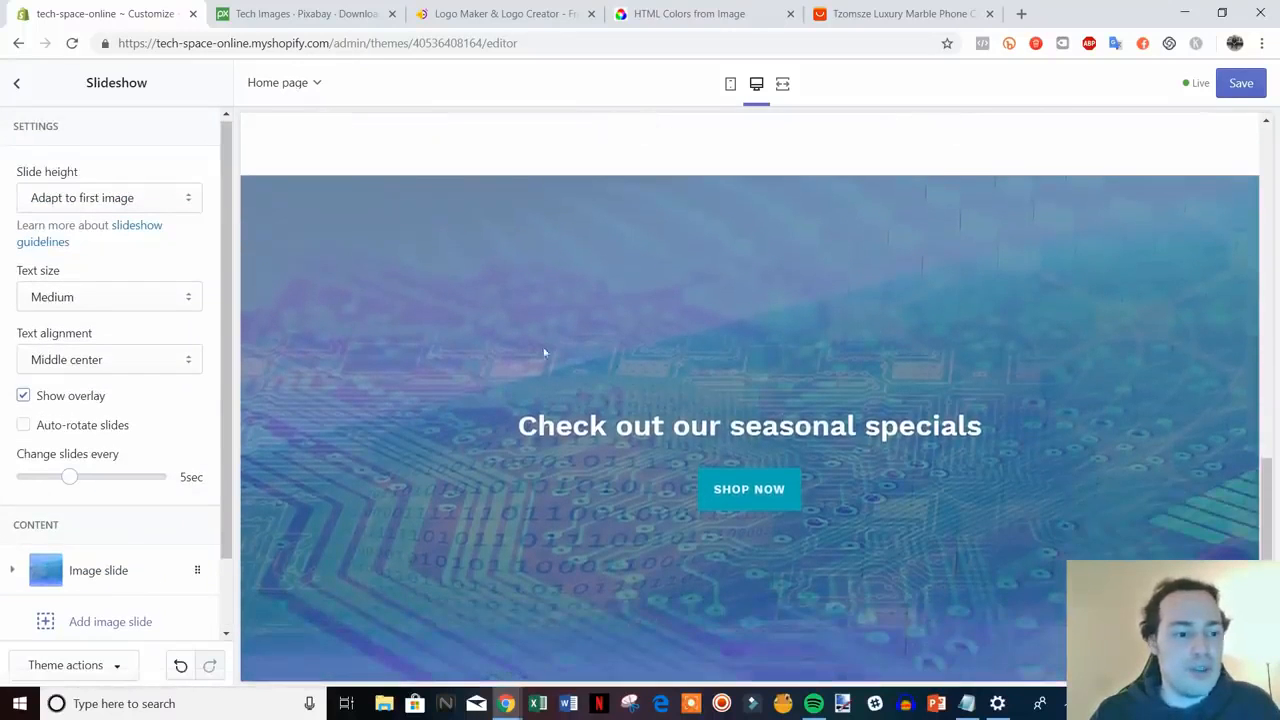
{"action": "scroll", "coordinate": [146, 420], "scroll_direction": "down", "scroll_amount": 2}
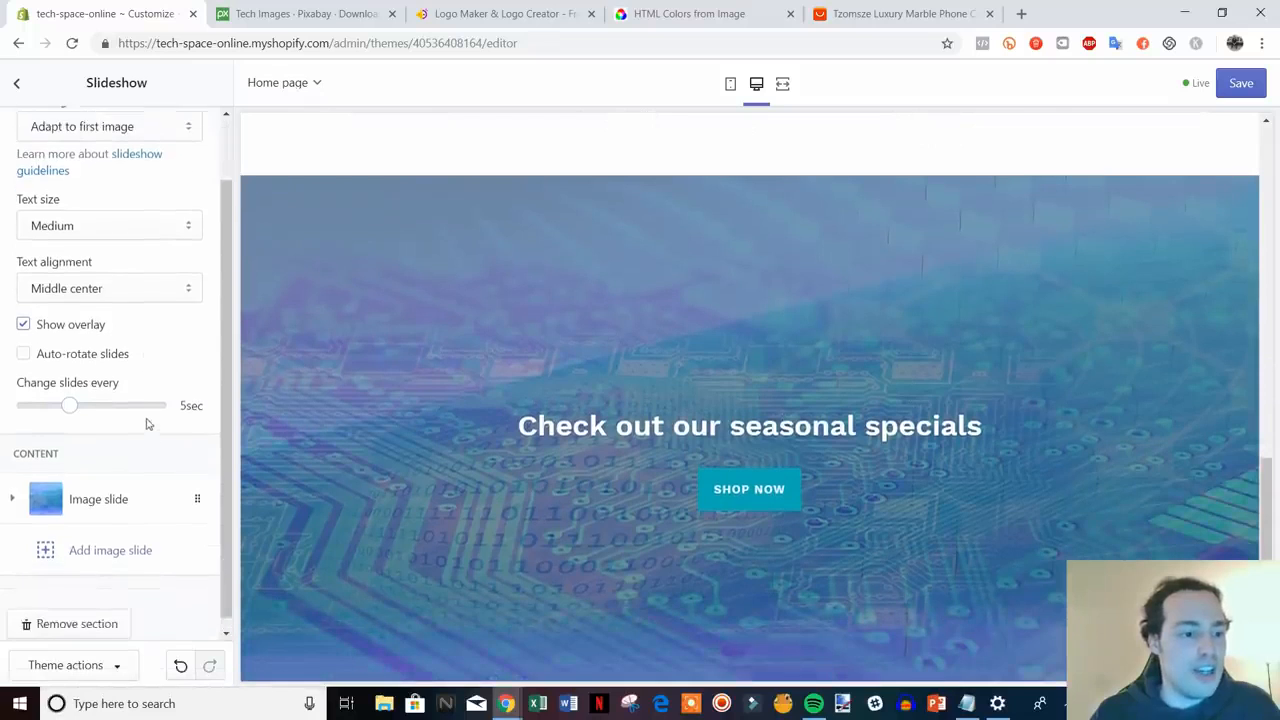
{"action": "scroll", "coordinate": [146, 420], "scroll_direction": "up", "scroll_amount": 2}
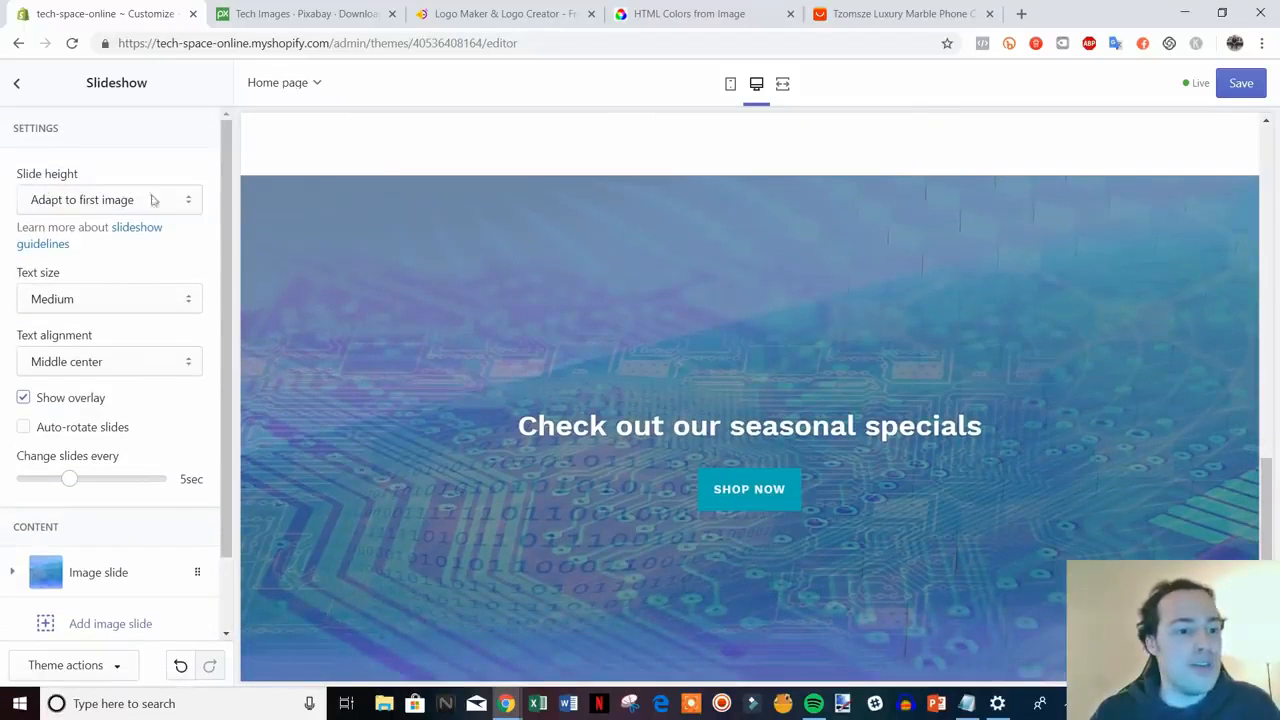
- Set the slideshow's slide height to Small
{"action": "left_click", "coordinate": [197, 207]}
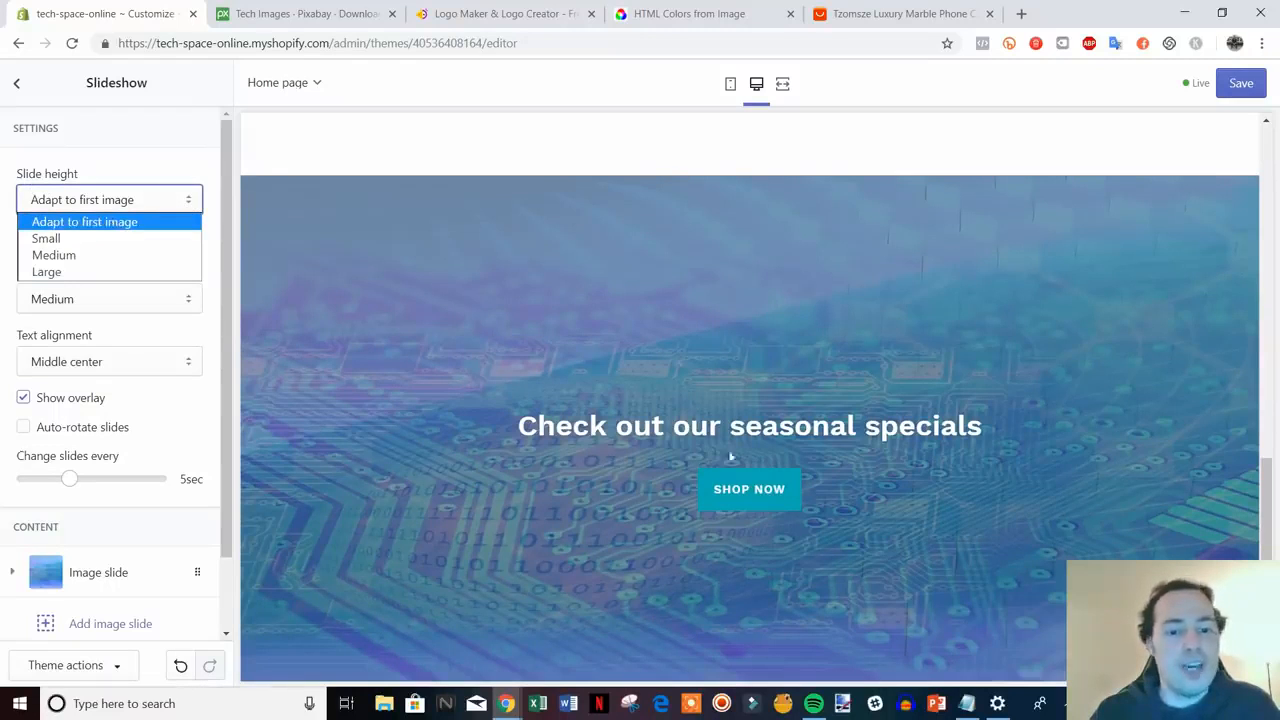
{"action": "left_click", "coordinate": [211, 234]}
{"action": "scroll", "coordinate": [855, 440], "scroll_direction": "down", "scroll_amount": 2}
{"action": "scroll", "coordinate": [800, 430], "scroll_direction": "up", "scroll_amount": 2}
{"action": "scroll", "coordinate": [692, 410], "scroll_direction": "down", "scroll_amount": 2}
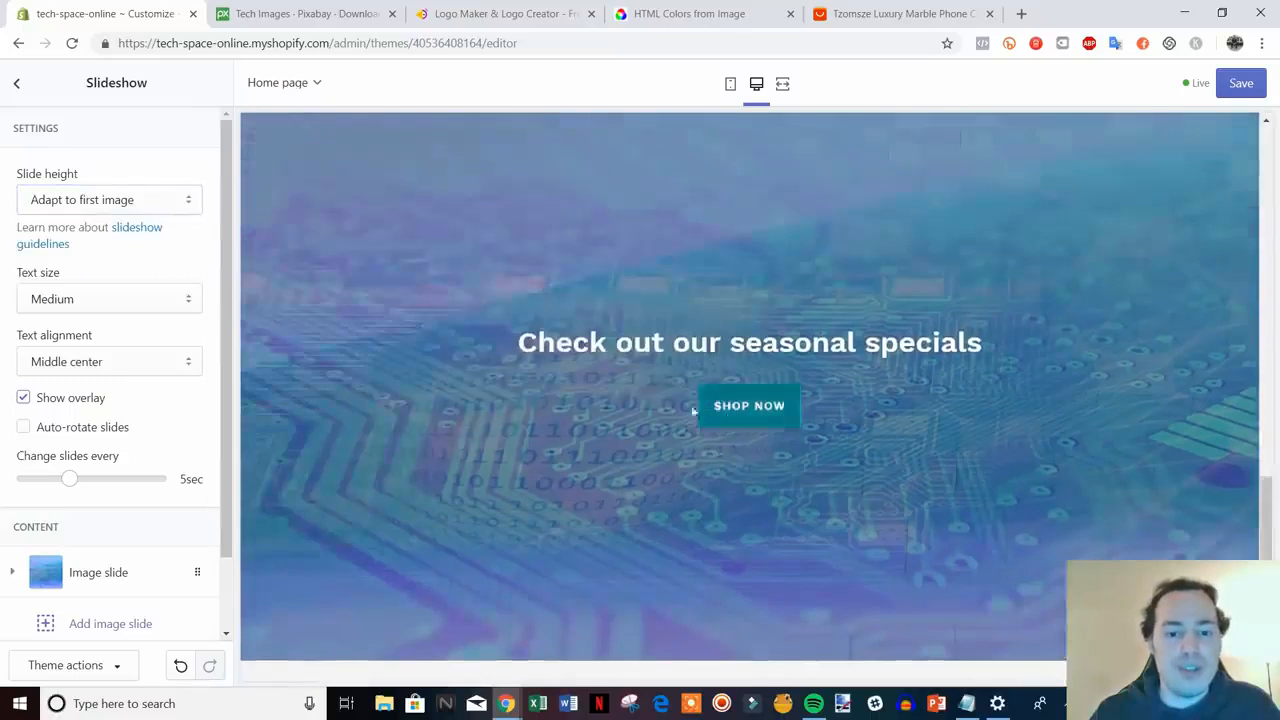
{"action": "scroll", "coordinate": [753, 380], "scroll_direction": "up", "scroll_amount": 2}
{"action": "scroll", "coordinate": [753, 380], "scroll_direction": "down", "scroll_amount": 2}
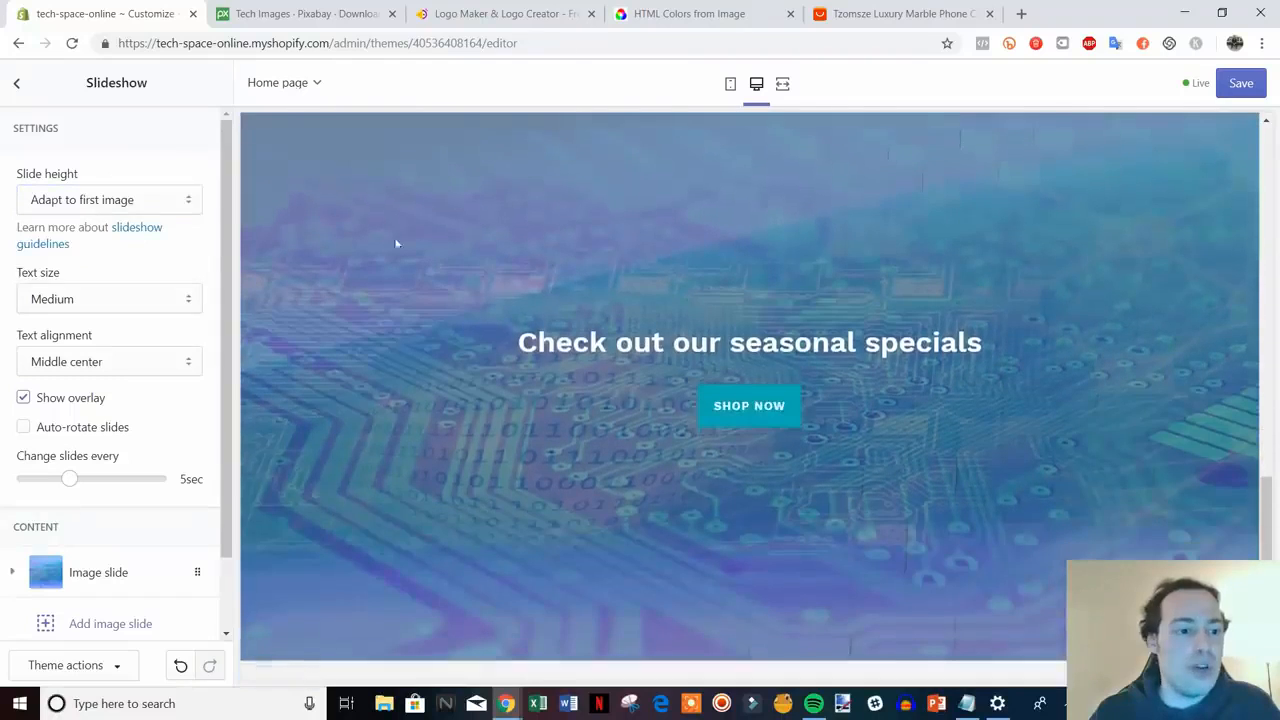
{"action": "left_click", "coordinate": [184, 200]}
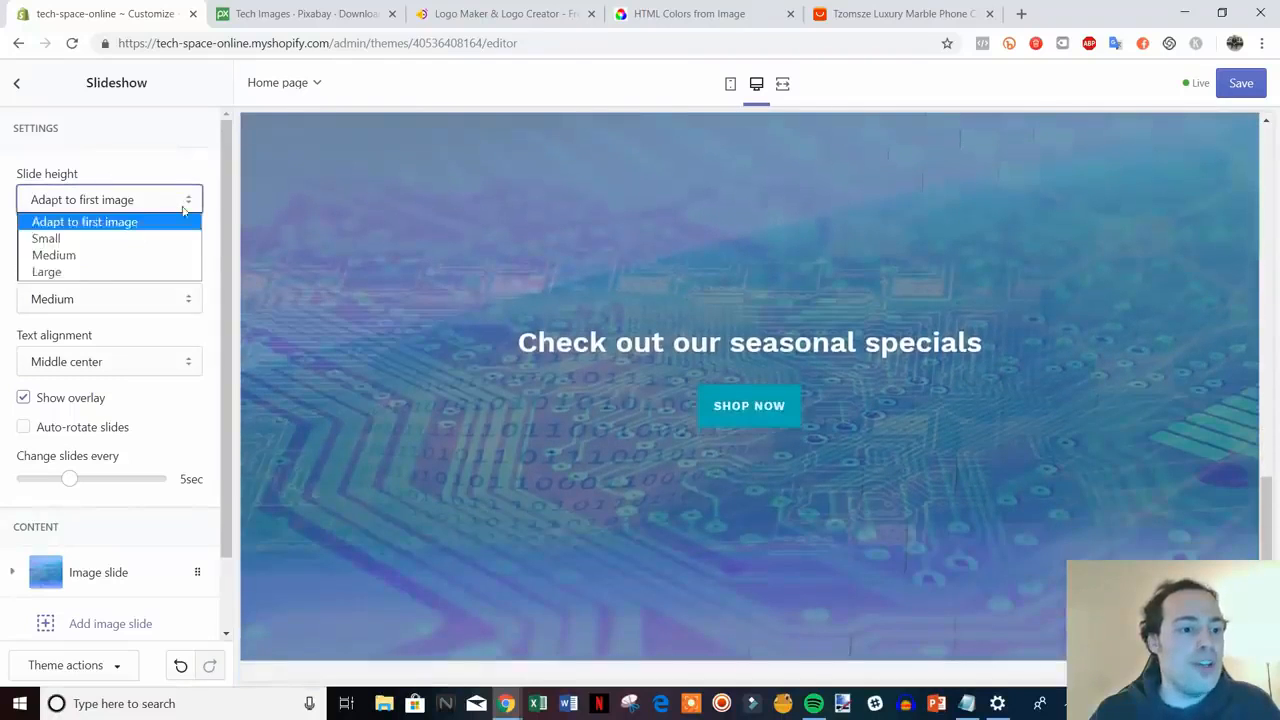
{"action": "left_click", "coordinate": [150, 255]}
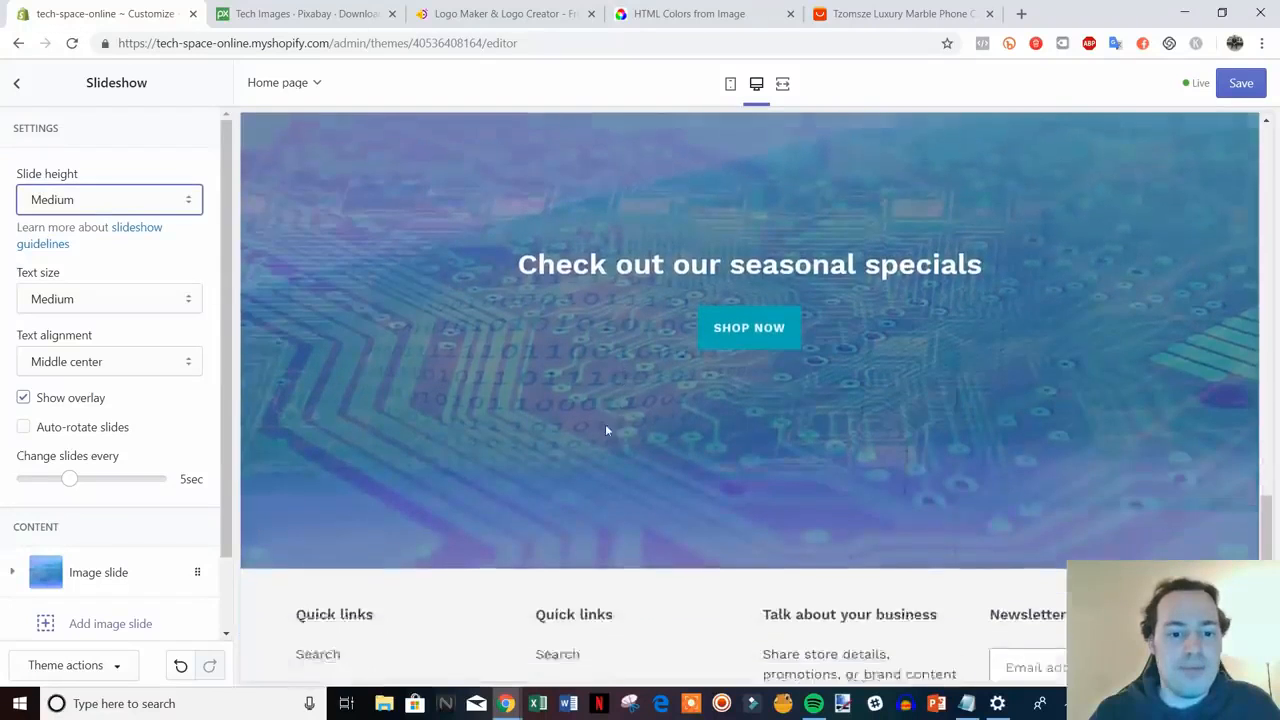
{"action": "left_click", "coordinate": [170, 205]}
{"action": "left_click", "coordinate": [148, 238]}
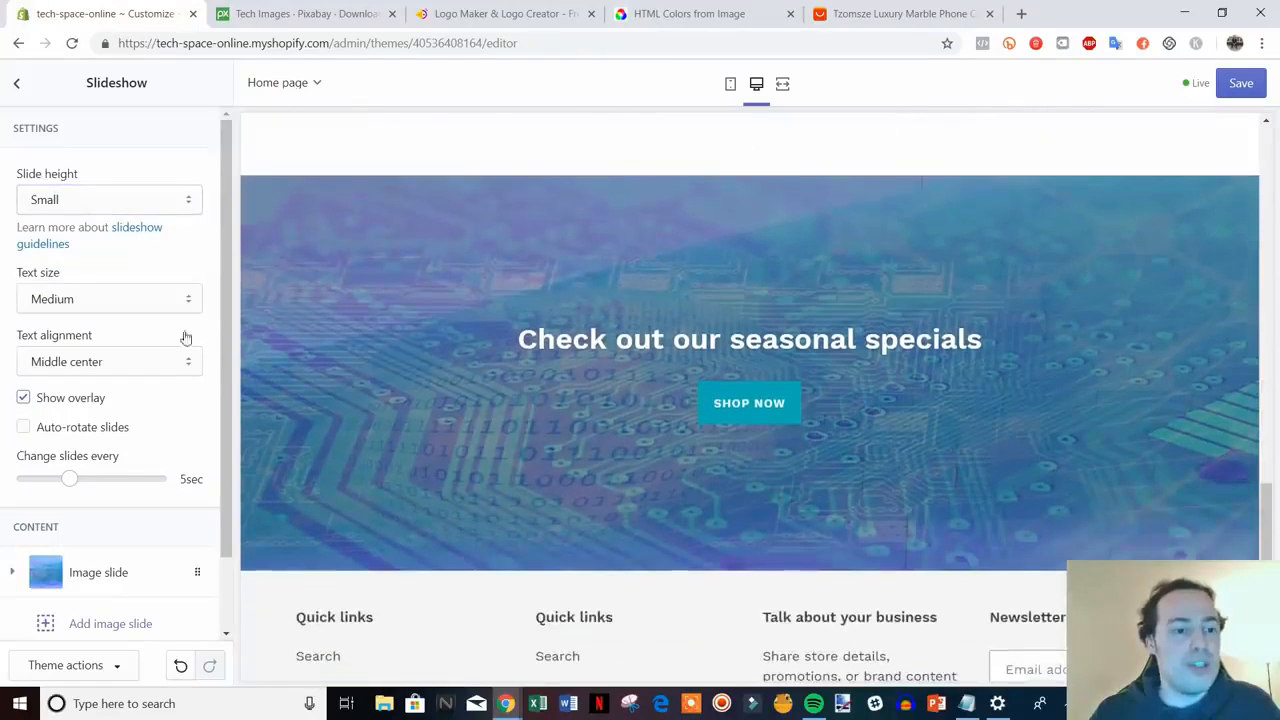
- Keep the slideshow text size at Medium after trying Large
{"action": "left_click", "coordinate": [186, 305]}
{"action": "left_click", "coordinate": [171, 337]}
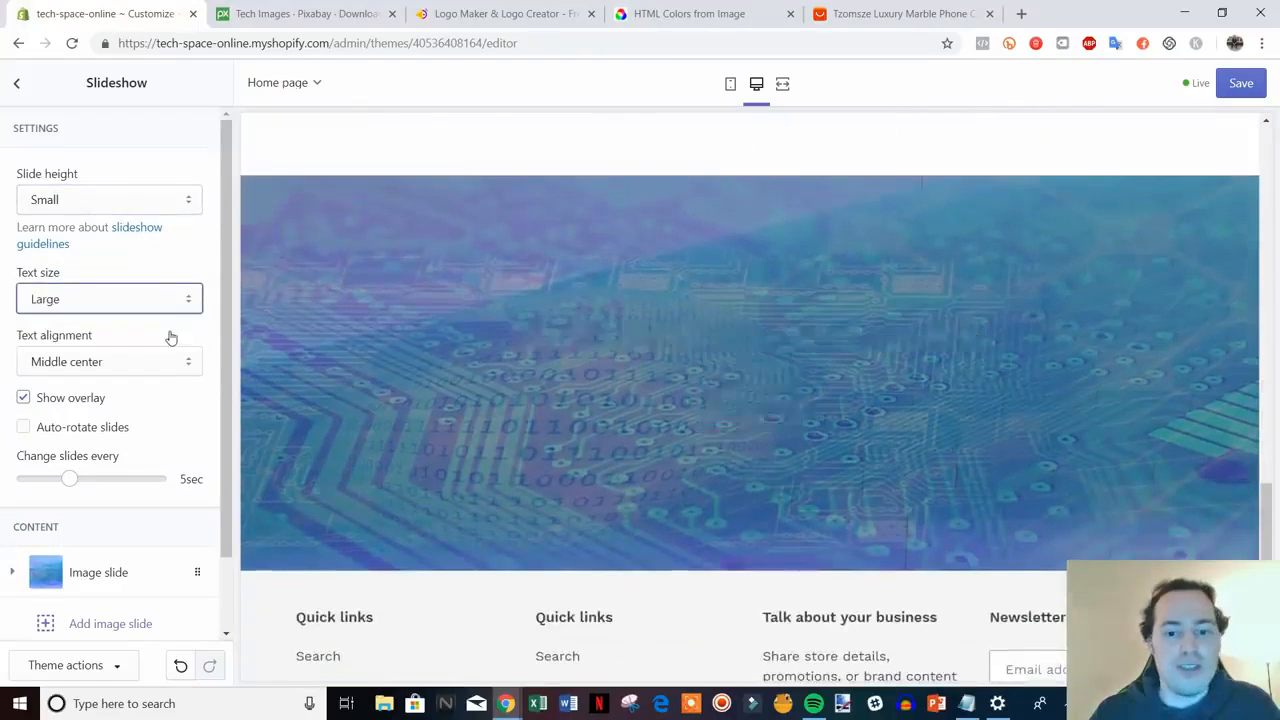
{"action": "left_click", "coordinate": [194, 298]}
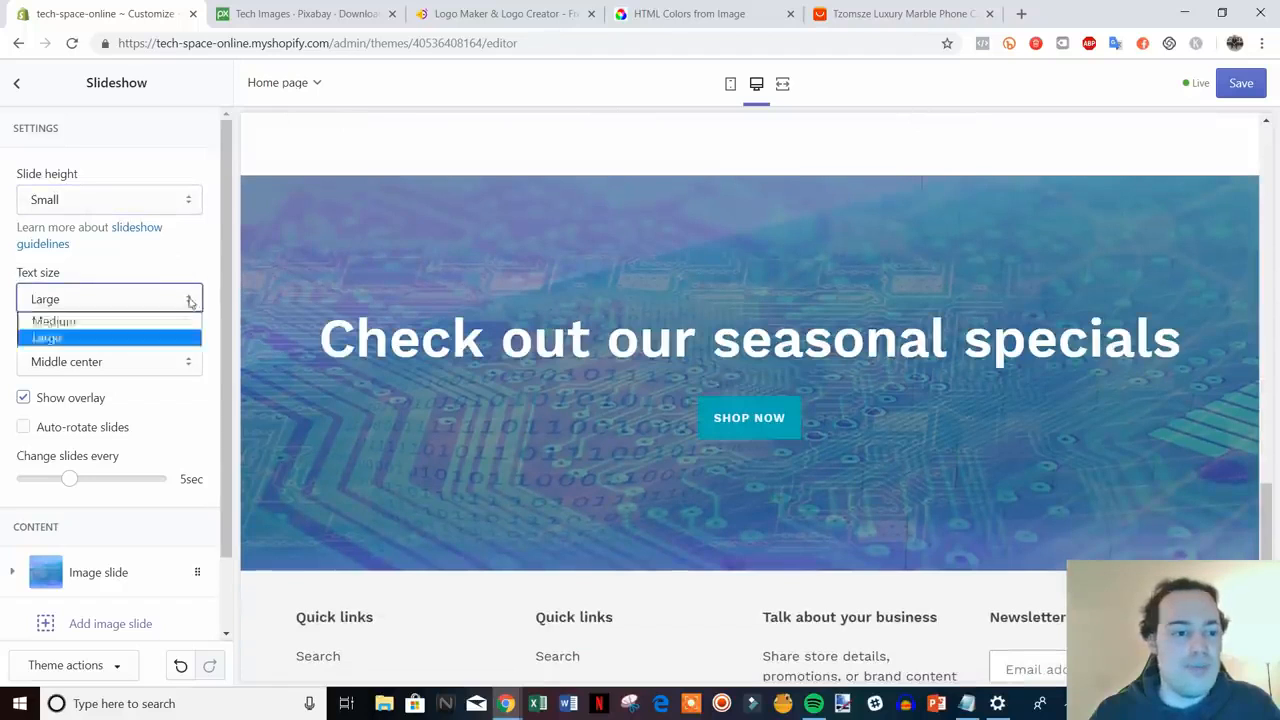
{"action": "left_click", "coordinate": [171, 321]}
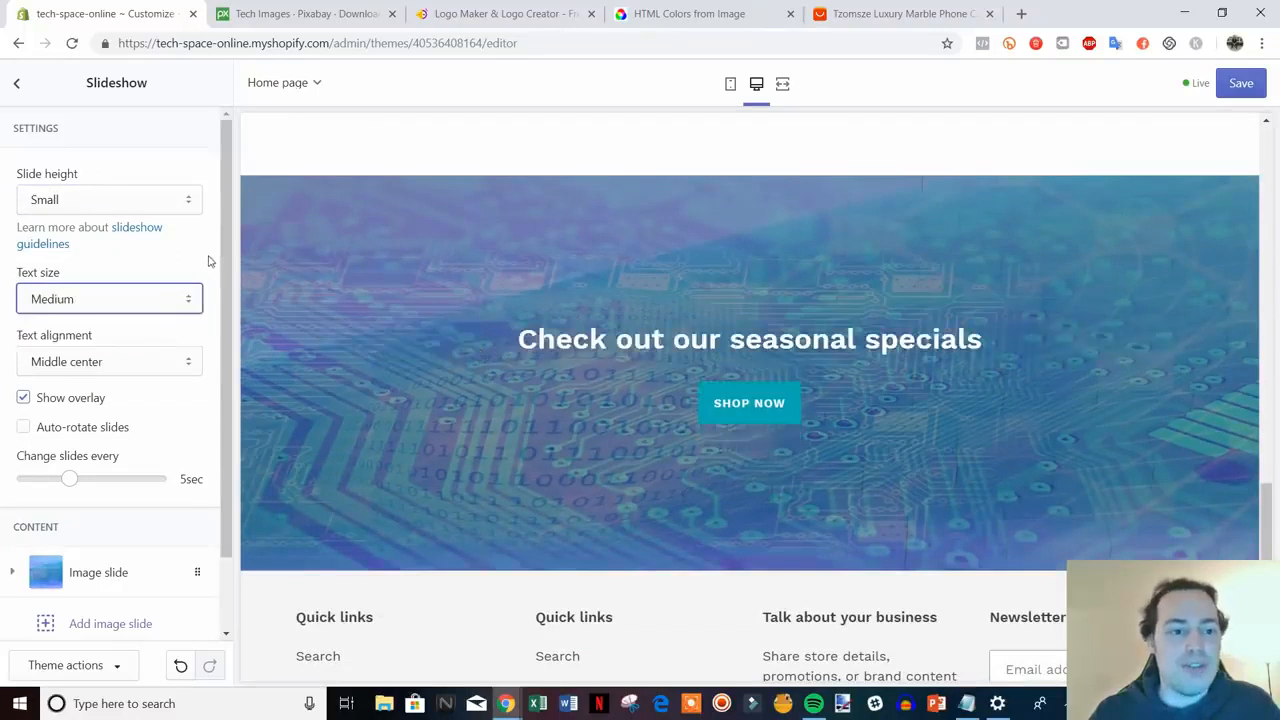
- Save the theme and return to the page sections list
{"action": "scroll", "coordinate": [680, 434], "scroll_direction": "down", "scroll_amount": 2}
{"action": "scroll", "coordinate": [640, 415], "scroll_direction": "up", "scroll_amount": 2}
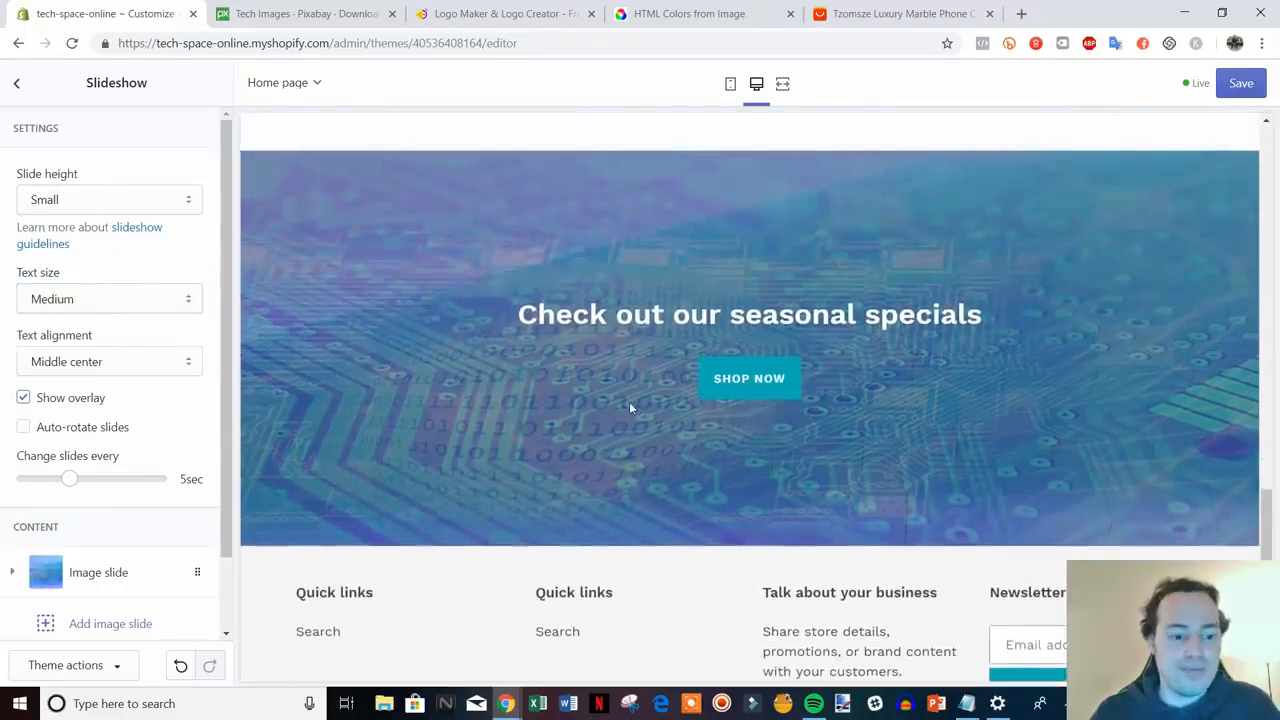
{"action": "scroll", "coordinate": [925, 433], "scroll_direction": "up", "scroll_amount": 10}
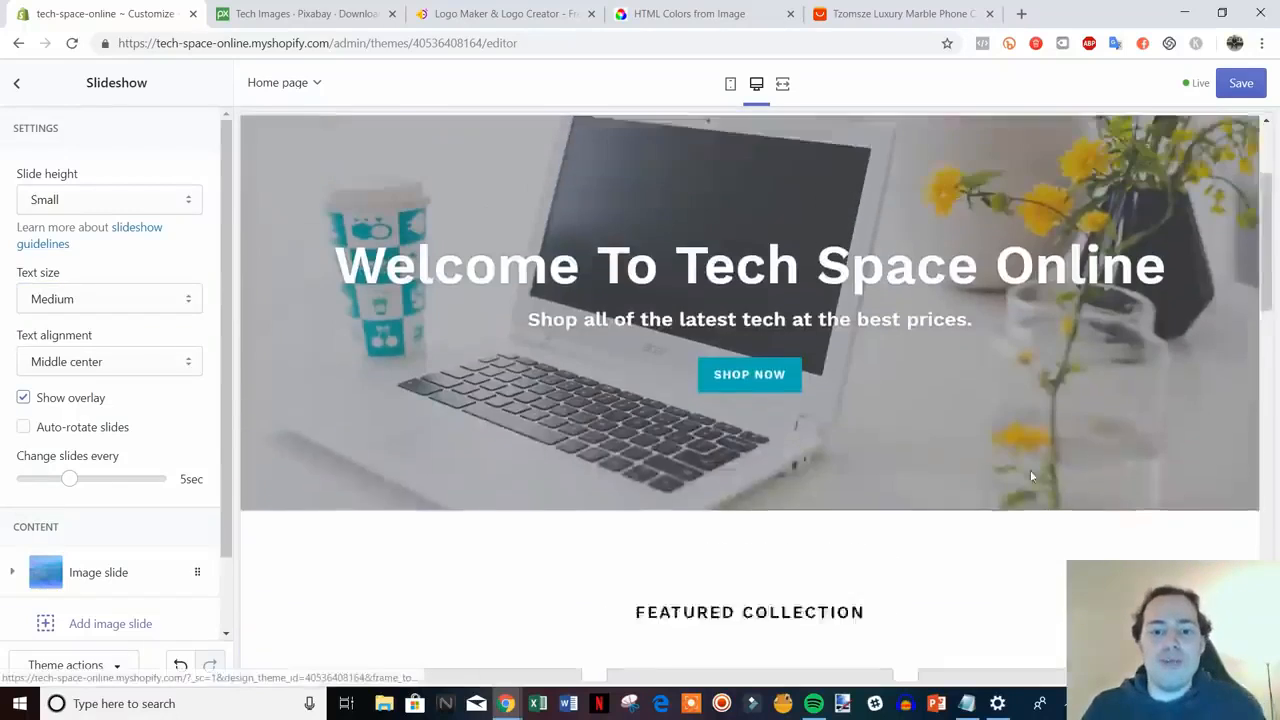
{"action": "scroll", "coordinate": [1012, 462], "scroll_direction": "down", "scroll_amount": 10}
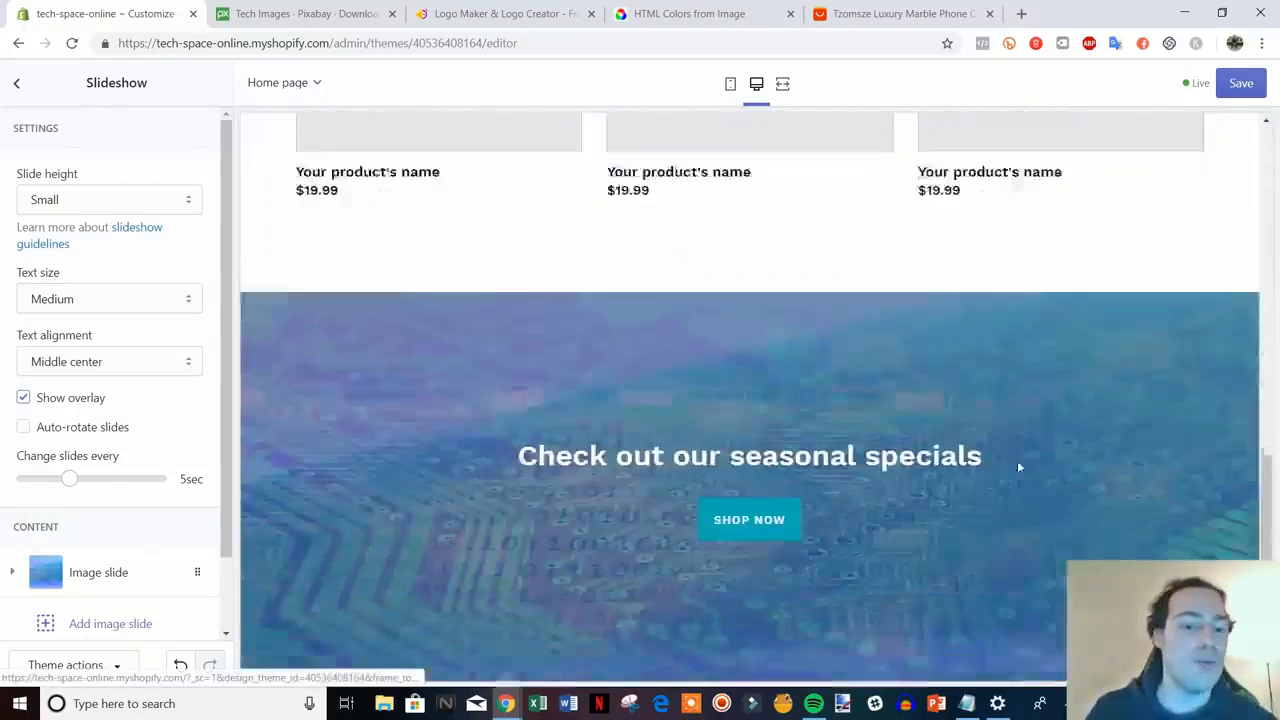
{"action": "scroll", "coordinate": [998, 470], "scroll_direction": "up", "scroll_amount": 3}
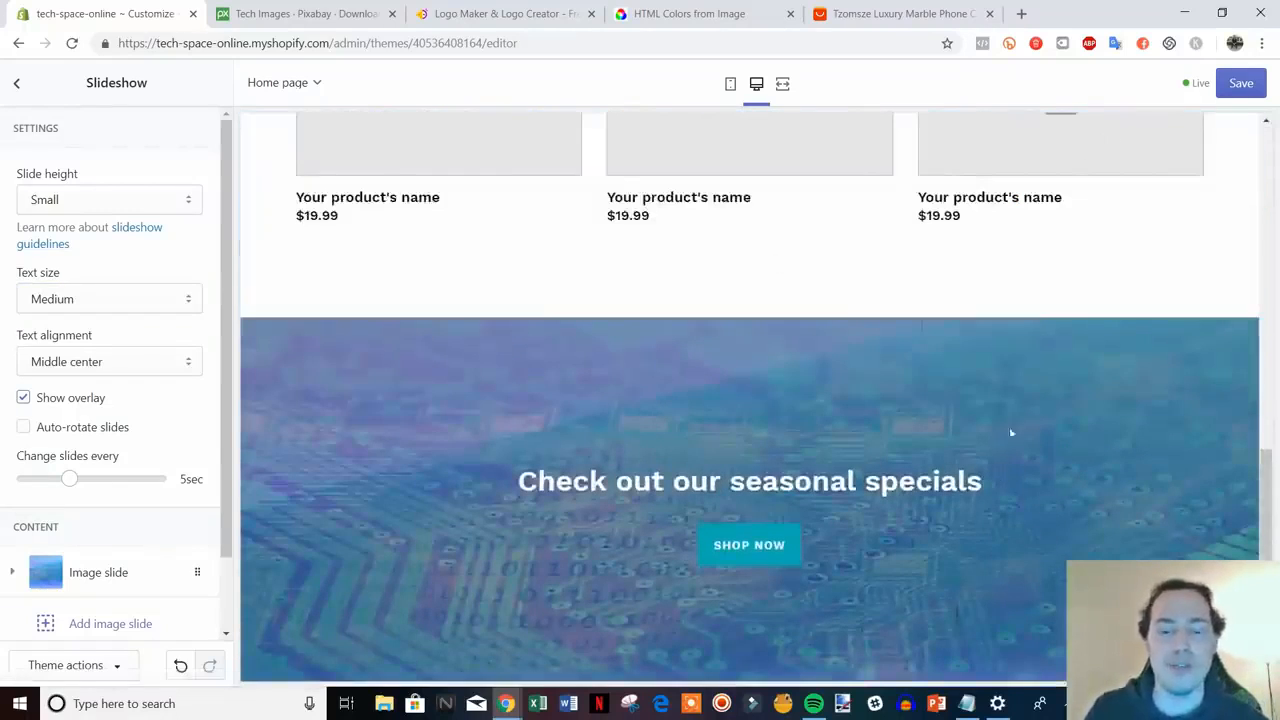
{"action": "scroll", "coordinate": [991, 477], "scroll_direction": "up", "scroll_amount": 3}
{"action": "scroll", "coordinate": [991, 477], "scroll_direction": "up", "scroll_amount": 2}
{"action": "scroll", "coordinate": [908, 420], "scroll_direction": "up", "scroll_amount": 2}
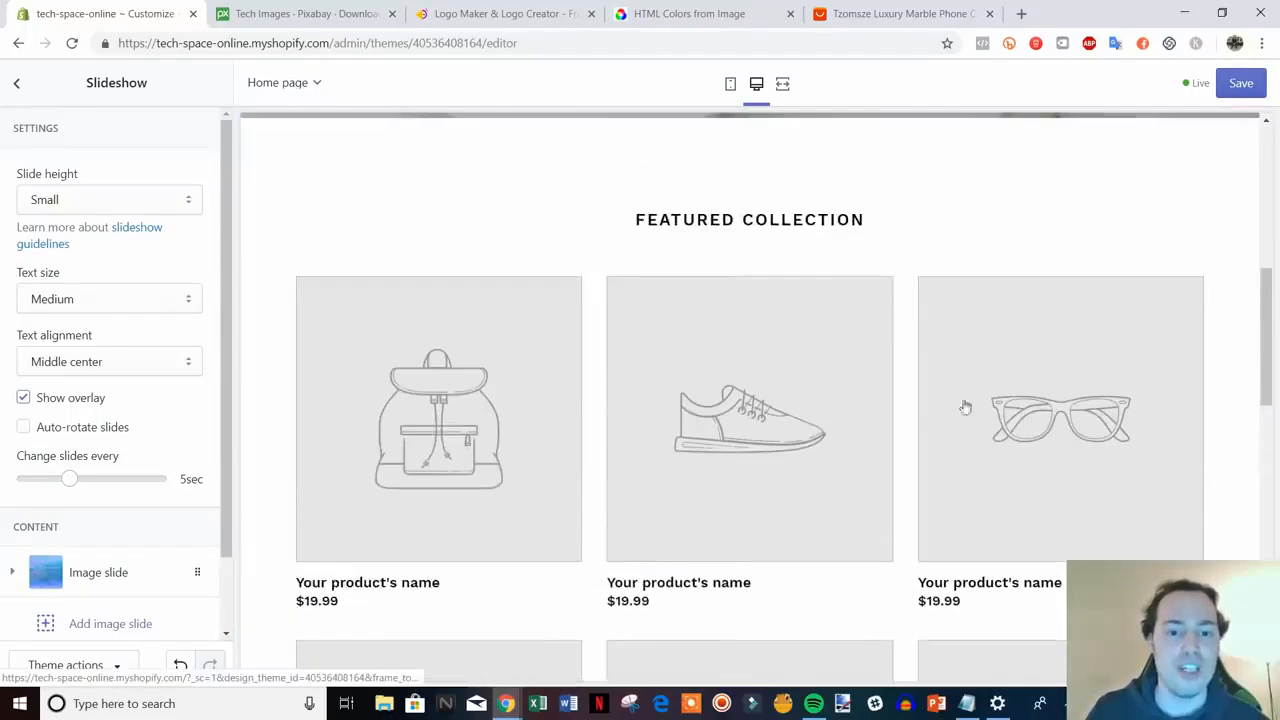
{"action": "scroll", "coordinate": [709, 454], "scroll_direction": "down", "scroll_amount": 2}
{"action": "left_click", "coordinate": [1240, 85]}
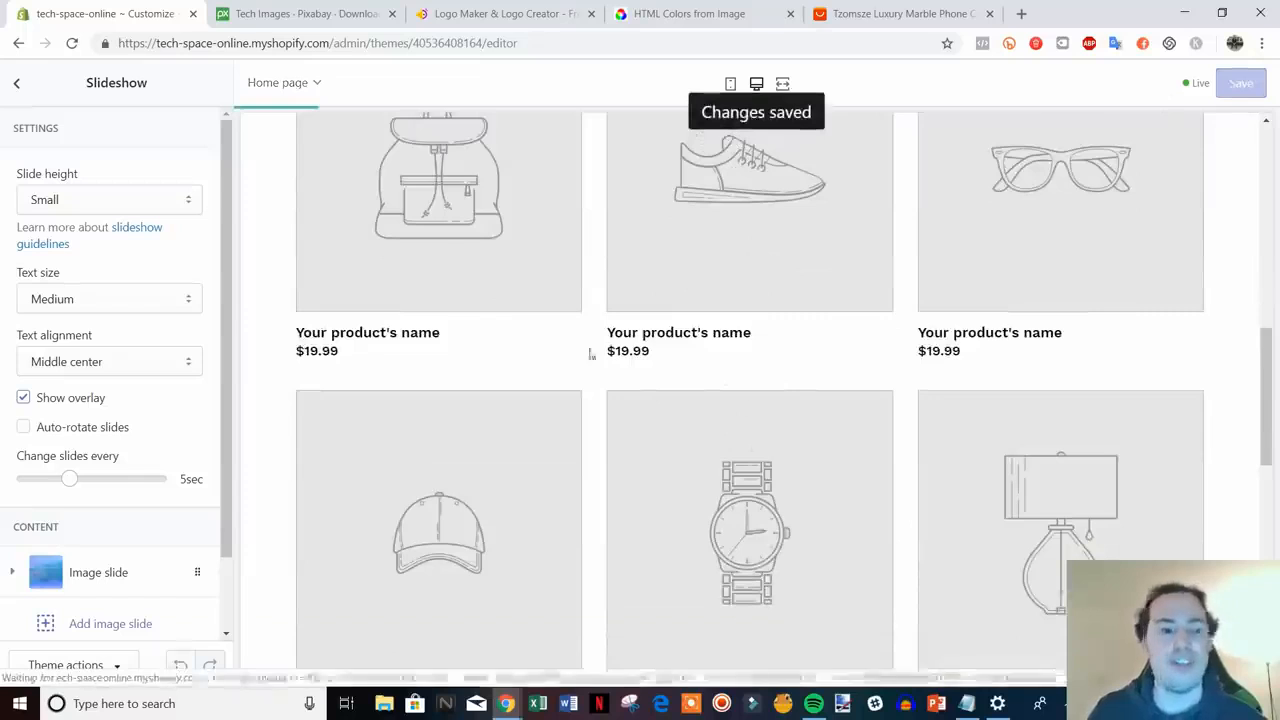
{"action": "scroll", "coordinate": [645, 340], "scroll_direction": "down", "scroll_amount": 5}
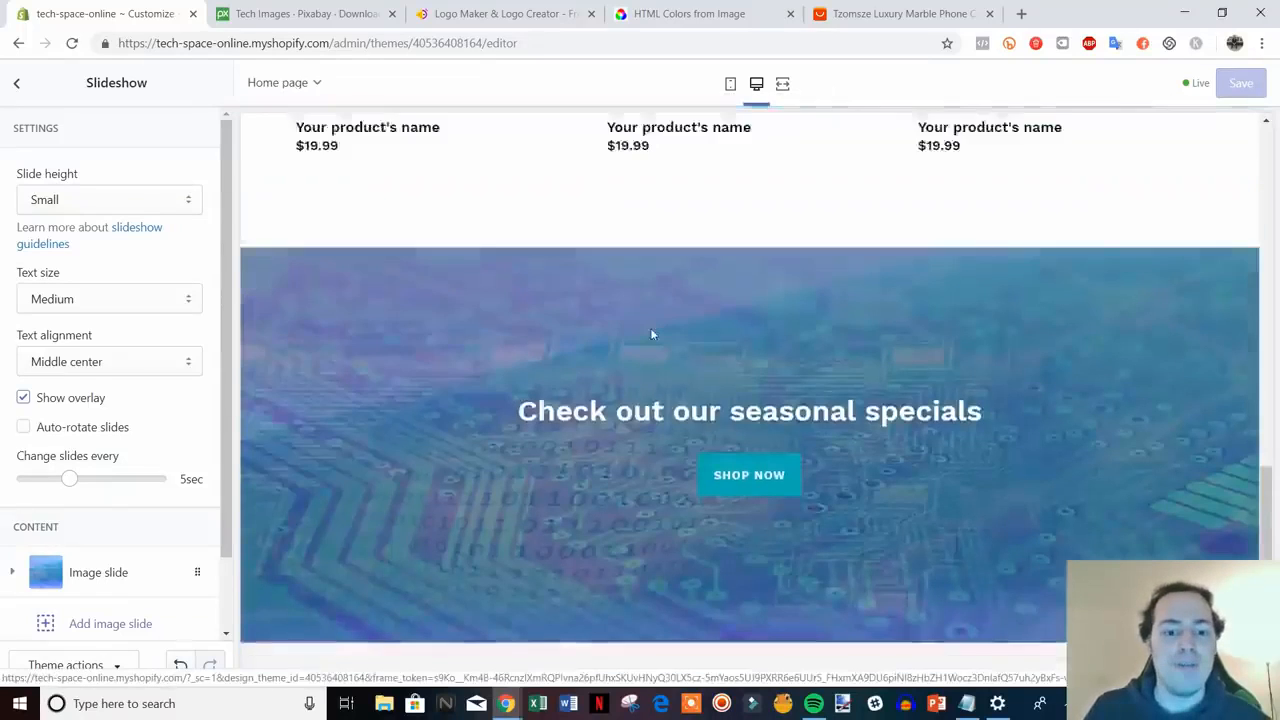
{"action": "left_click", "coordinate": [17, 85]}
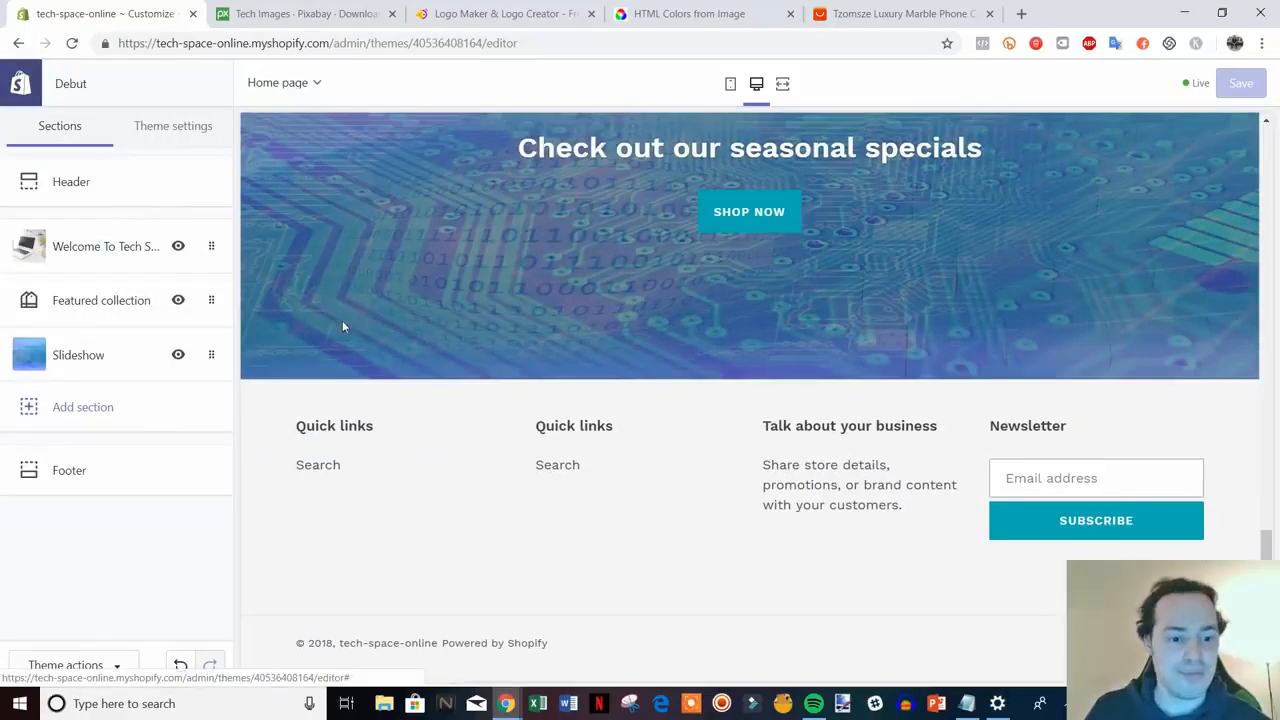
- Turn on Show payment icons in the Footer and change its text colour from dark grey to black
{"action": "left_click", "coordinate": [111, 479]}
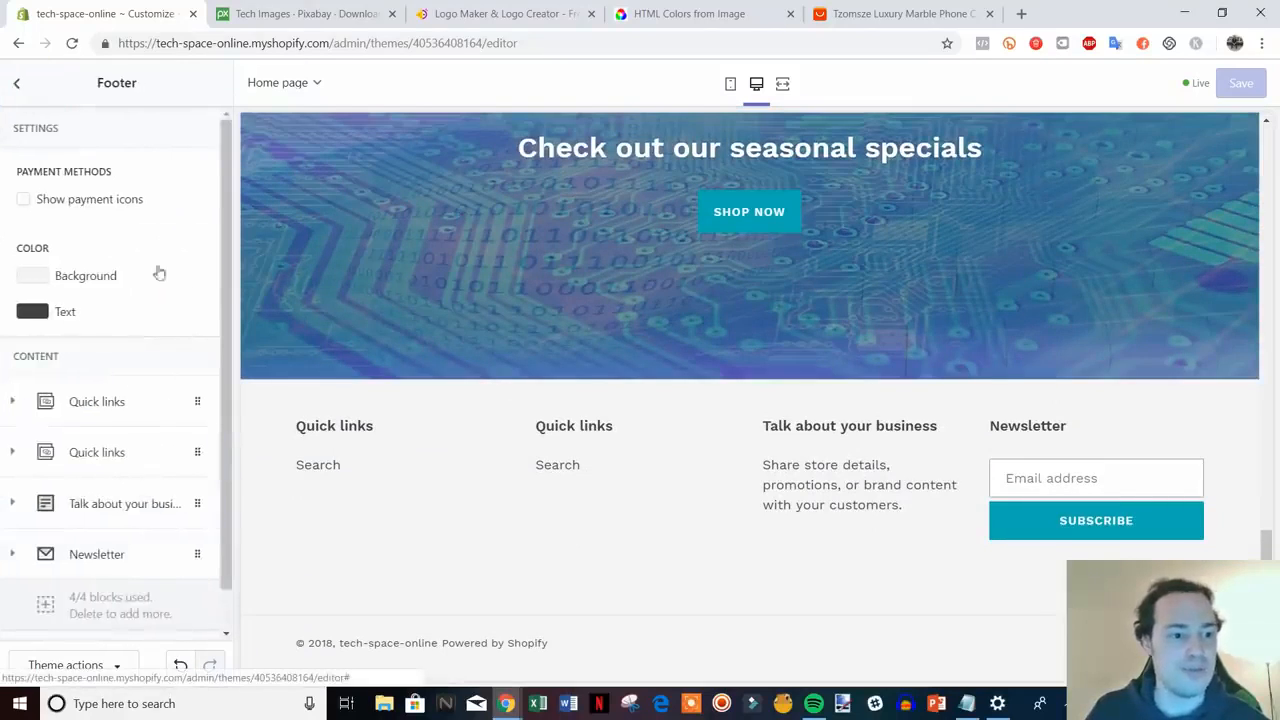
{"action": "left_click", "coordinate": [23, 200]}
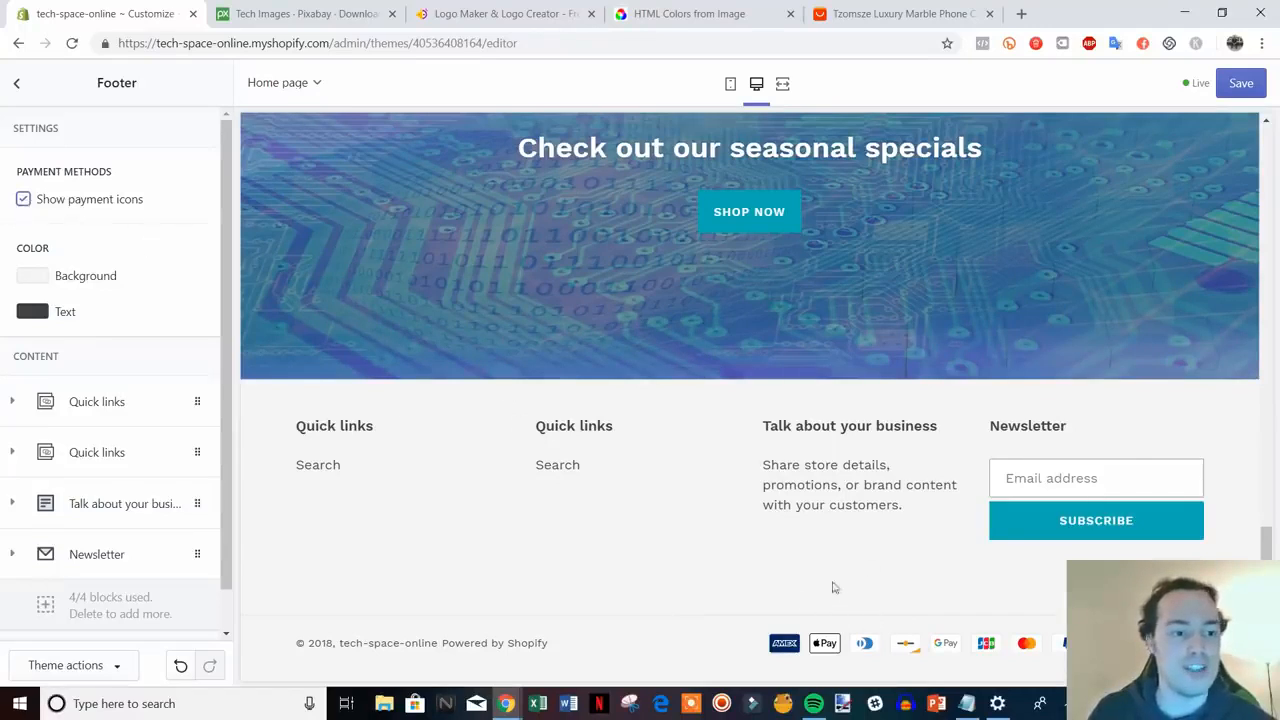
{"action": "left_click", "coordinate": [27, 315]}
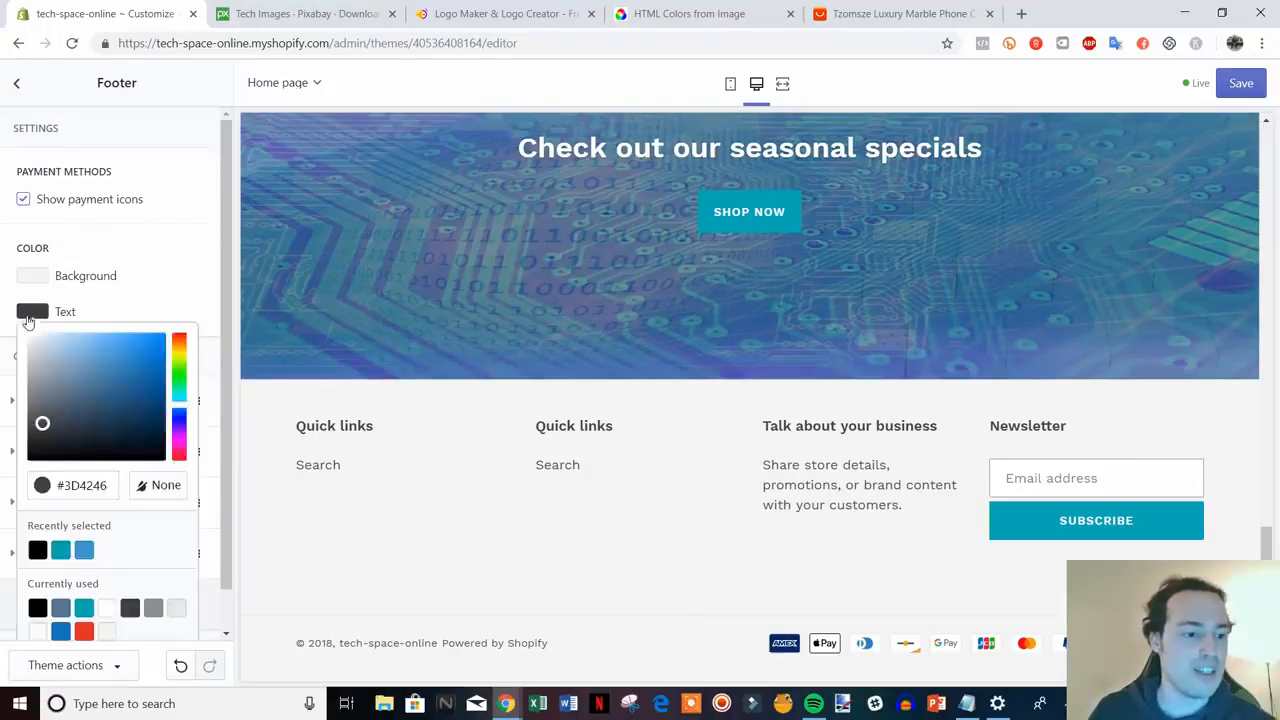
{"action": "left_click_drag", "start_coordinate": [43, 423], "coordinate": [23, 466]}
{"action": "left_click", "coordinate": [175, 300]}
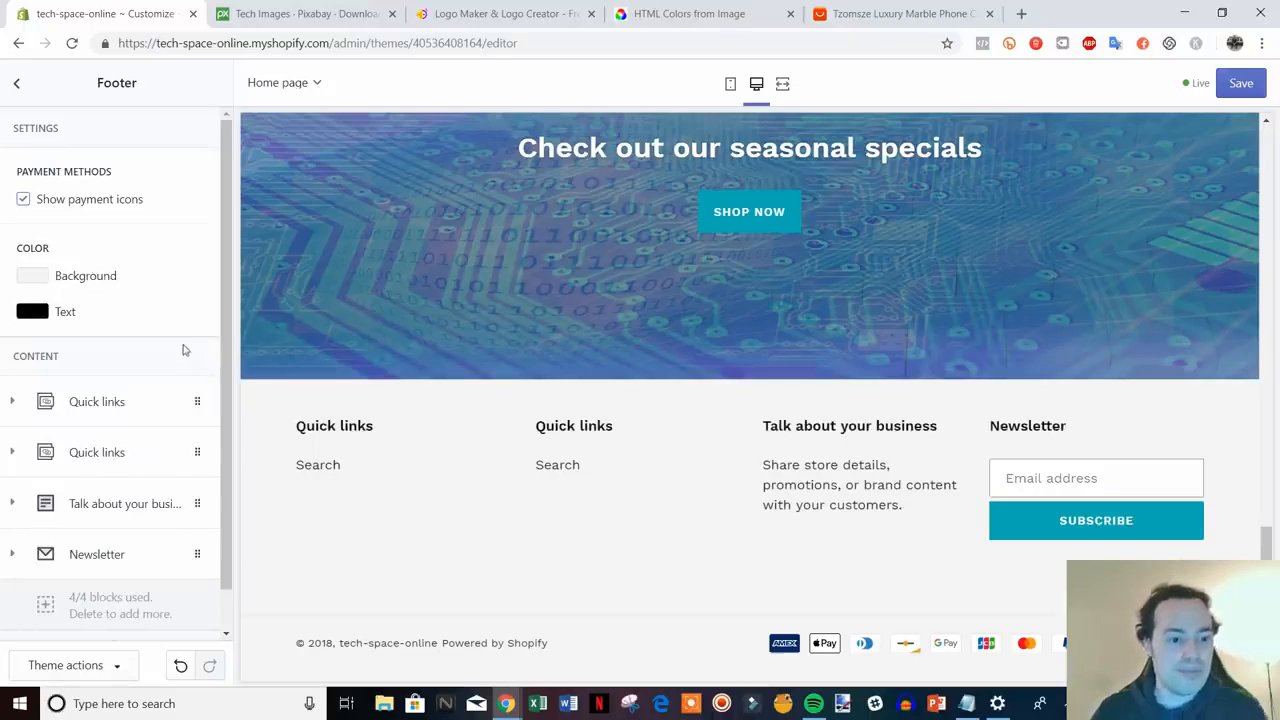
{"action": "scroll", "coordinate": [183, 340], "scroll_direction": "down", "scroll_amount": 1}
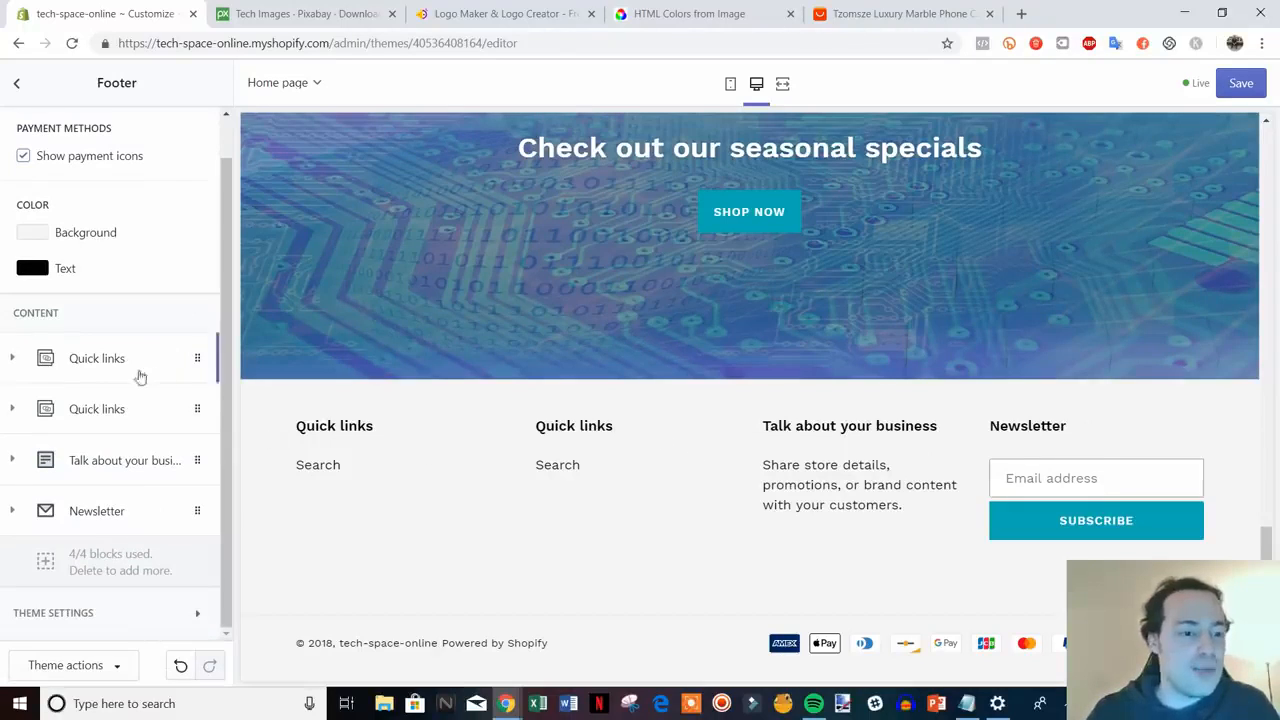
- Rename the footer's Newsletter block heading to 'Join Our Mailing List'
{"action": "left_click", "coordinate": [105, 513]}
{"action": "scroll", "coordinate": [160, 537], "scroll_direction": "down", "scroll_amount": 2}
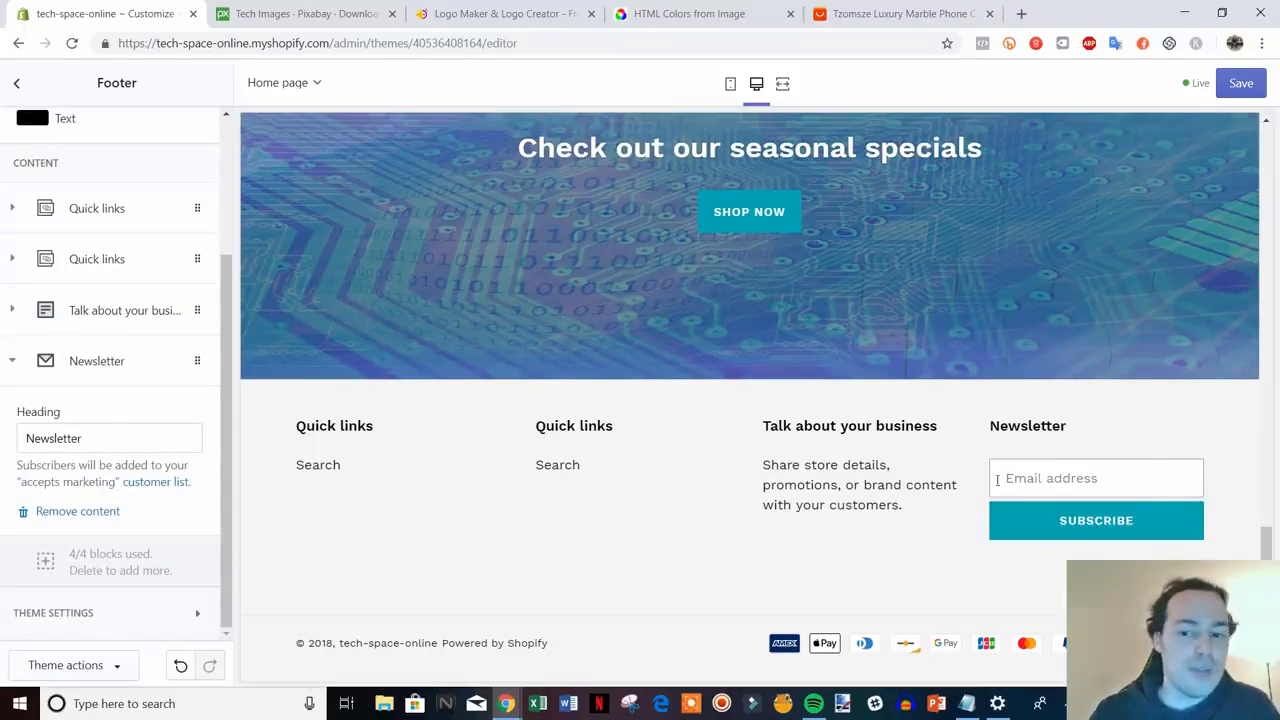
{"action": "left_click_drag", "start_coordinate": [102, 428], "coordinate": [43, 425]}
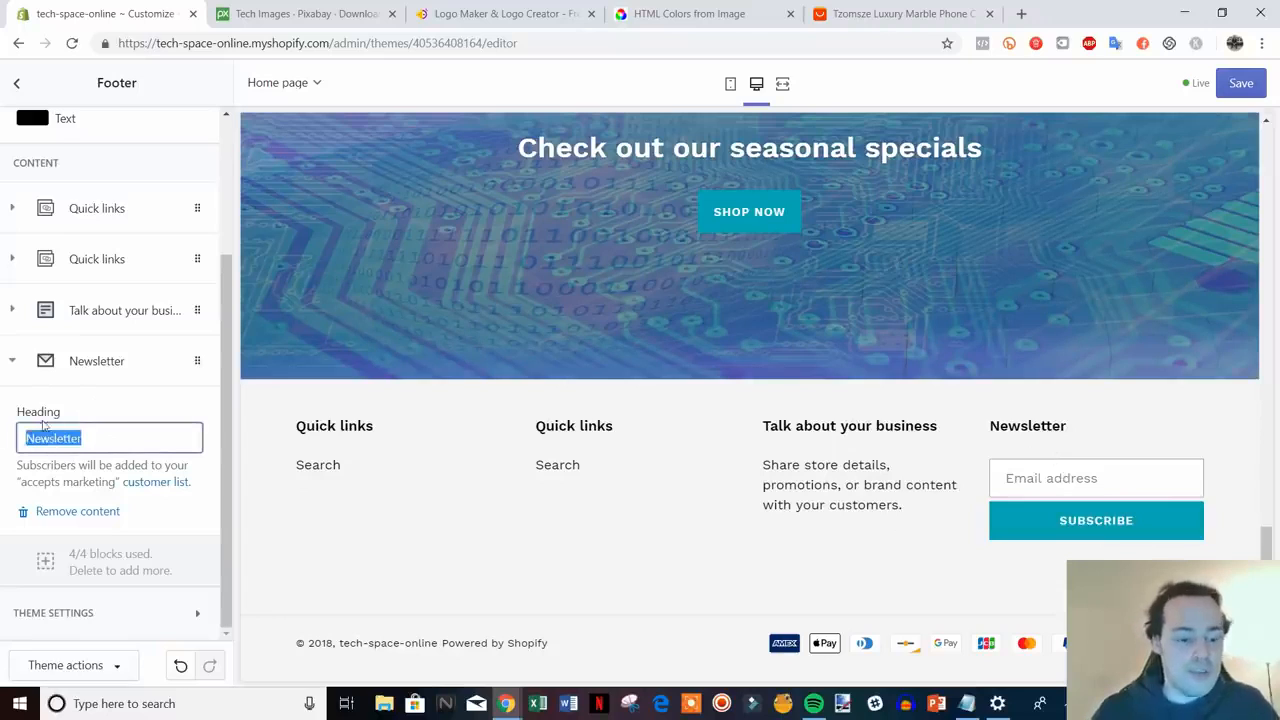
{"action": "type", "text": "Join"}
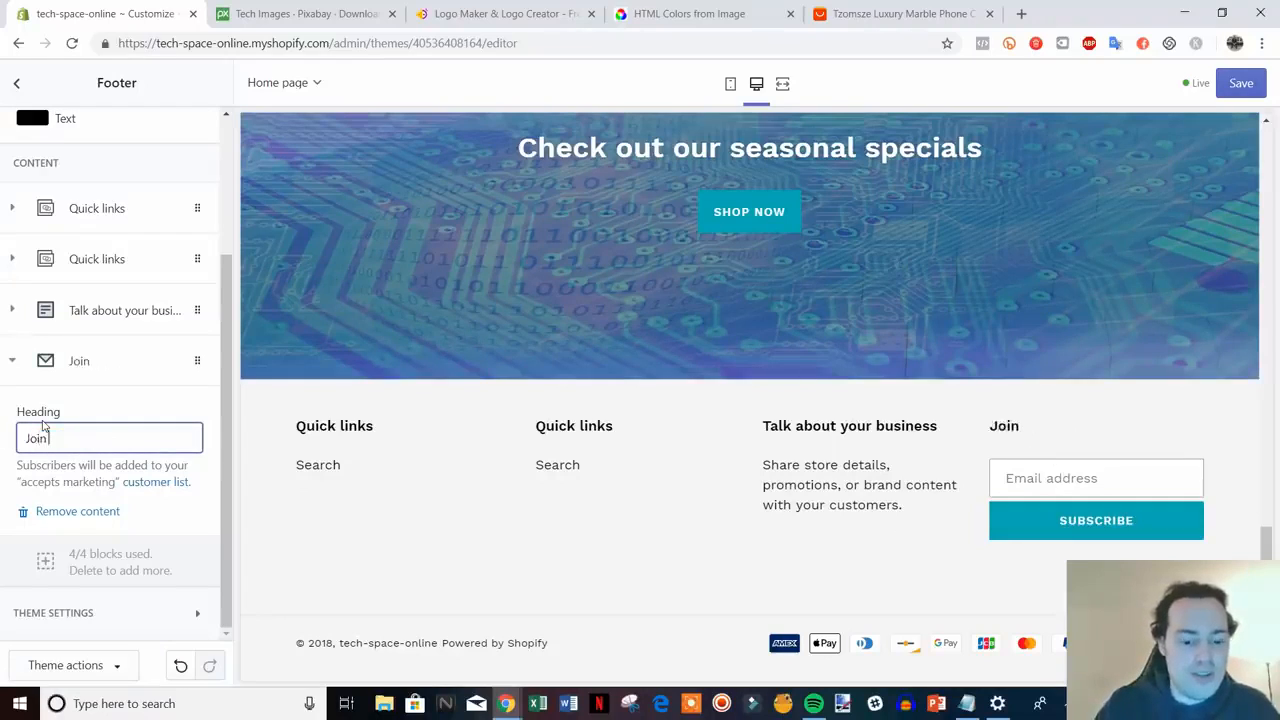
{"action": "type", "text": " Our Maili"}
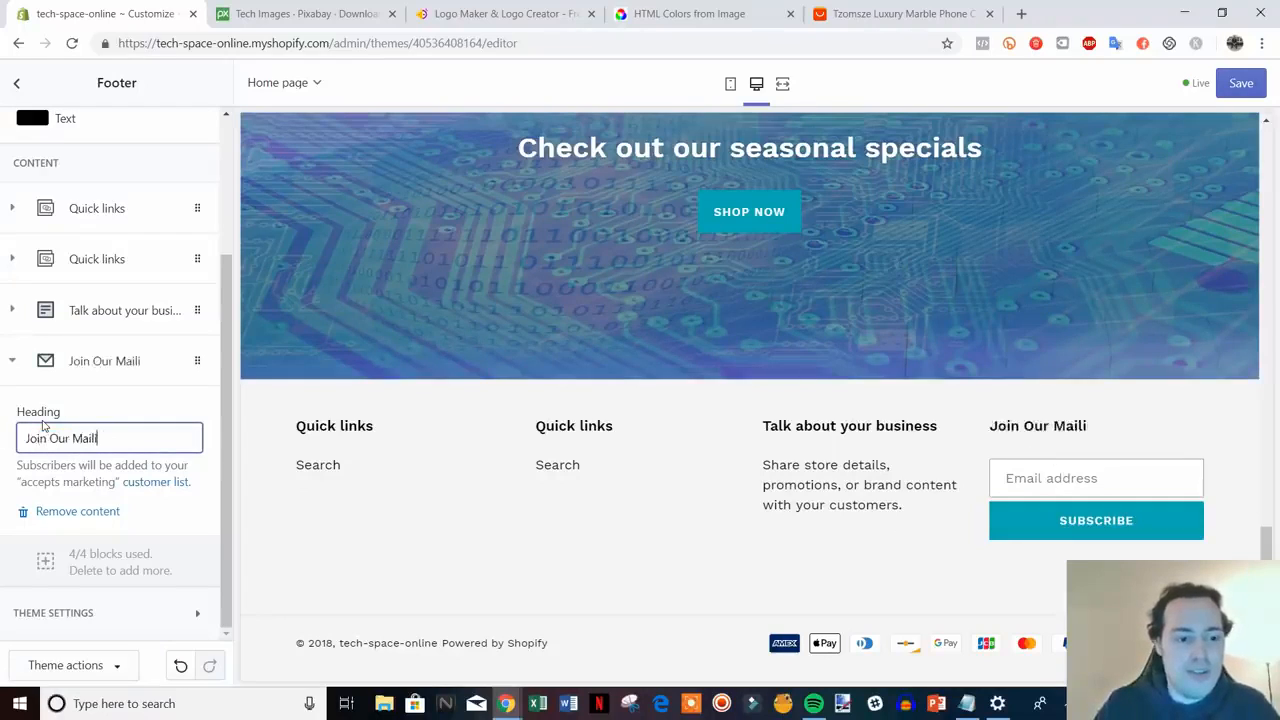
{"action": "type", "text": "ng List"}
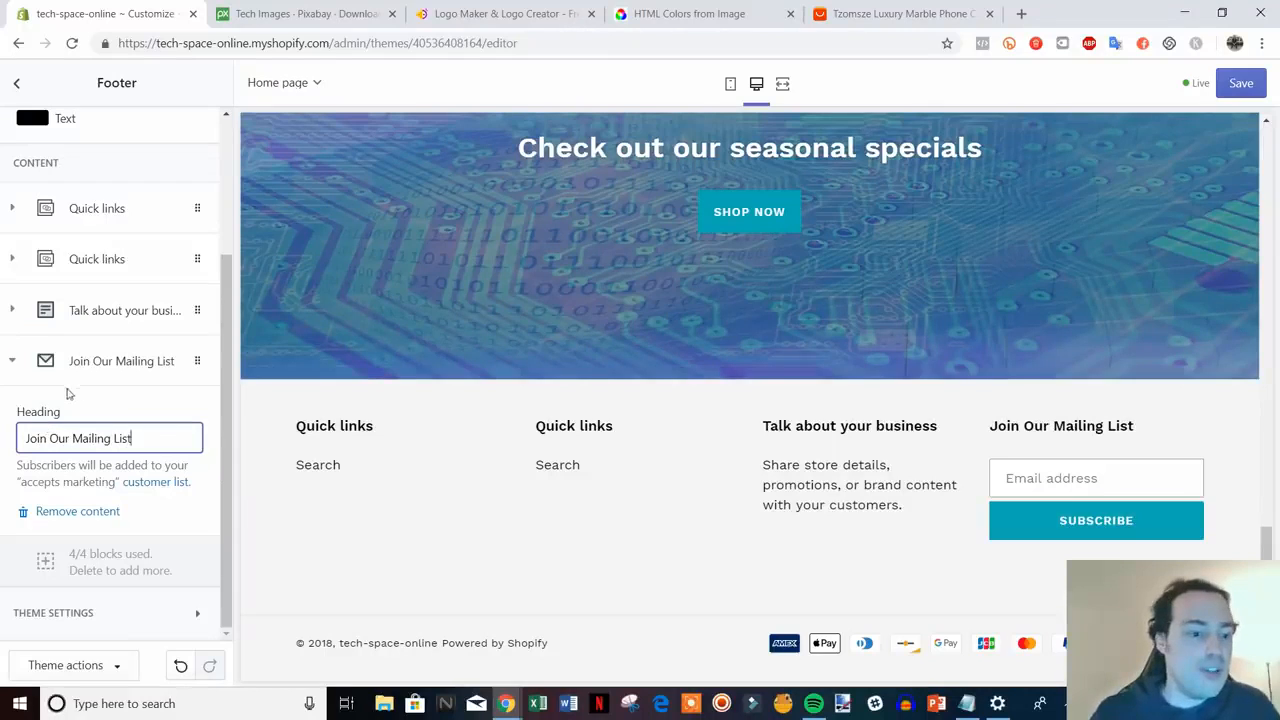
{"action": "left_click", "coordinate": [25, 361]}
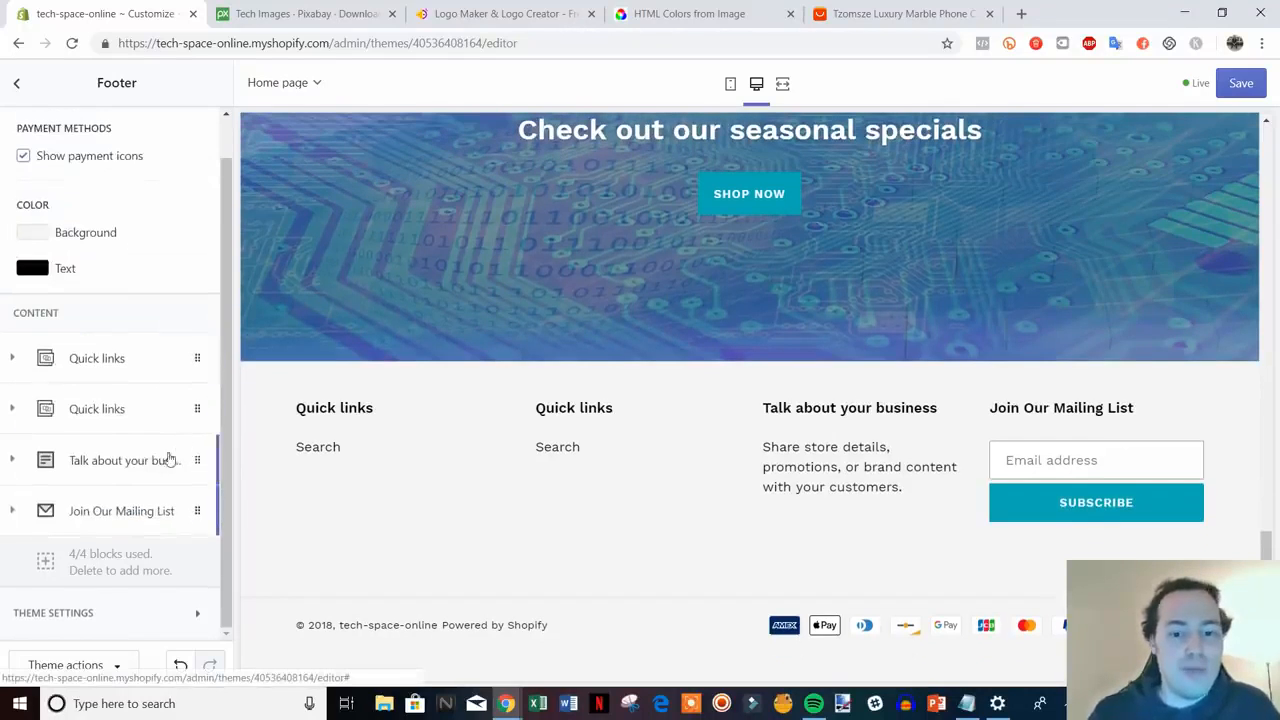
- Retitle the business text block 'Need Help?' and replace its text with a contact line and support e-mail address
{"action": "left_click", "coordinate": [103, 462]}
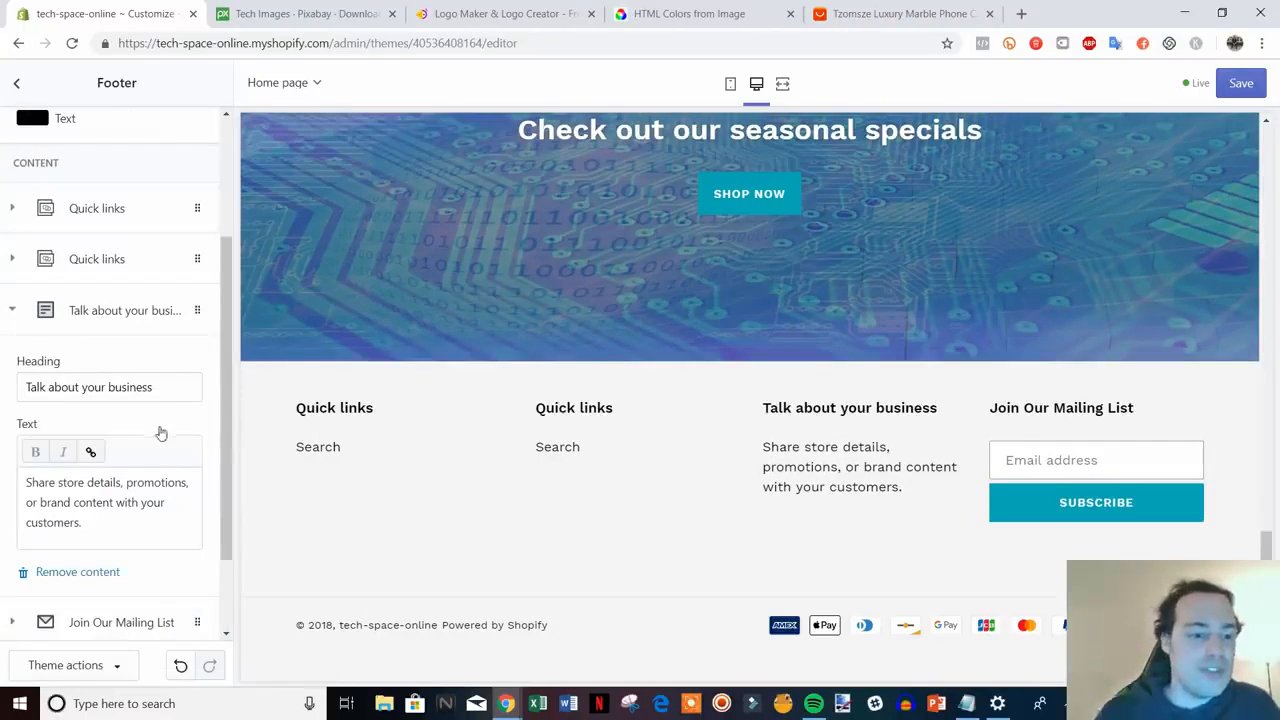
{"action": "left_click_drag", "start_coordinate": [163, 386], "coordinate": [24, 390]}
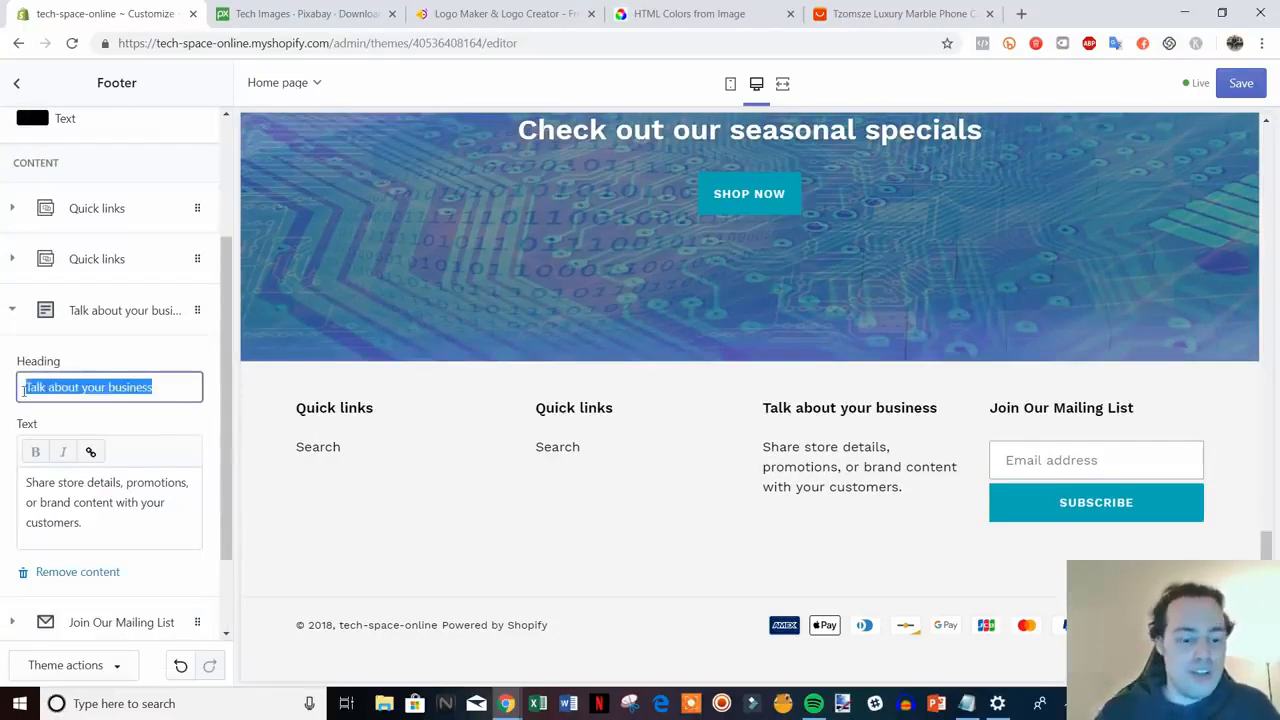
{"action": "type", "text": "Need Help?"}
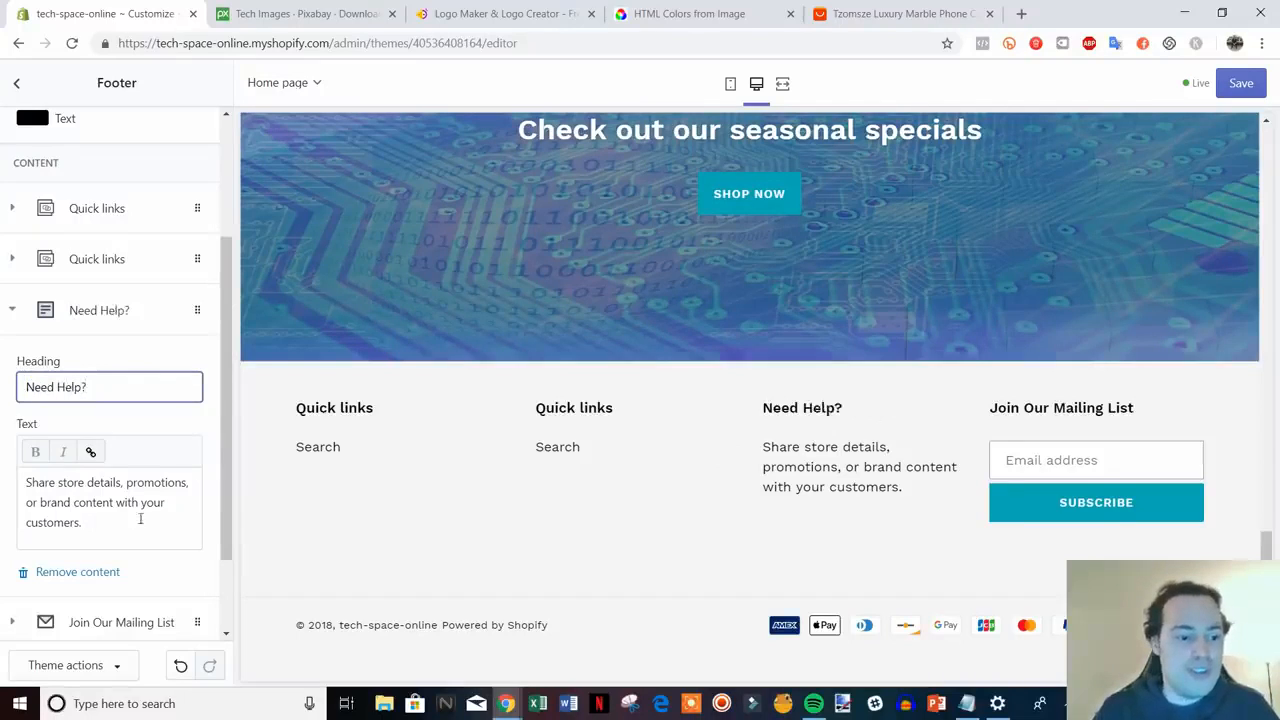
{"action": "left_click_drag", "start_coordinate": [140, 518], "coordinate": [26, 482]}
{"action": "type", "text": "Conta"}
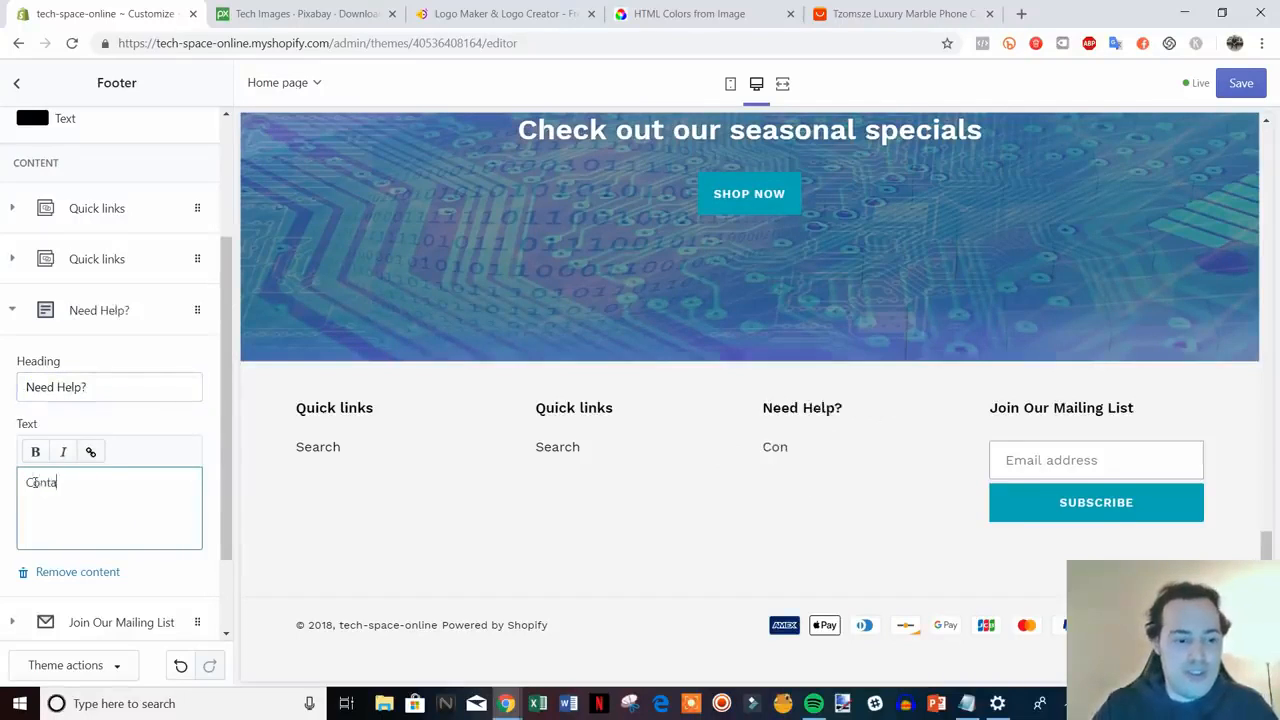
{"action": "type", "text": "ct us at "}
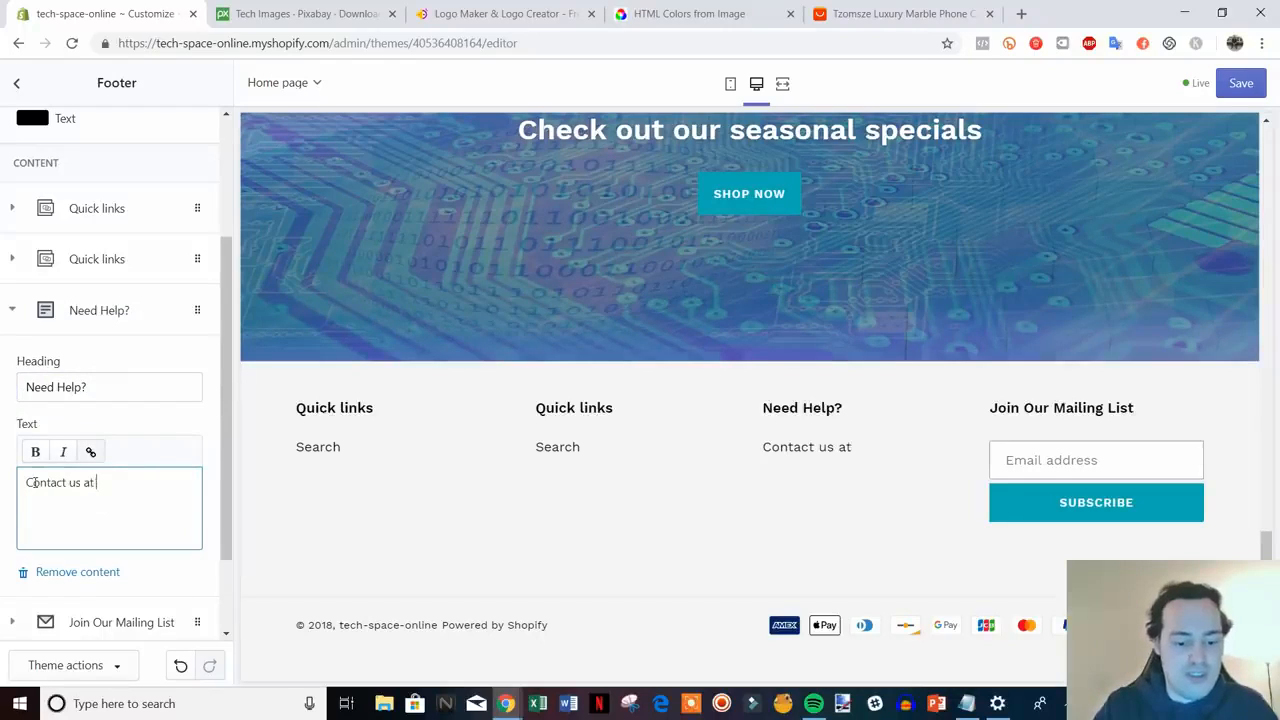
{"action": "type", "text": "help@"}
{"action": "type", "text": "samp"}
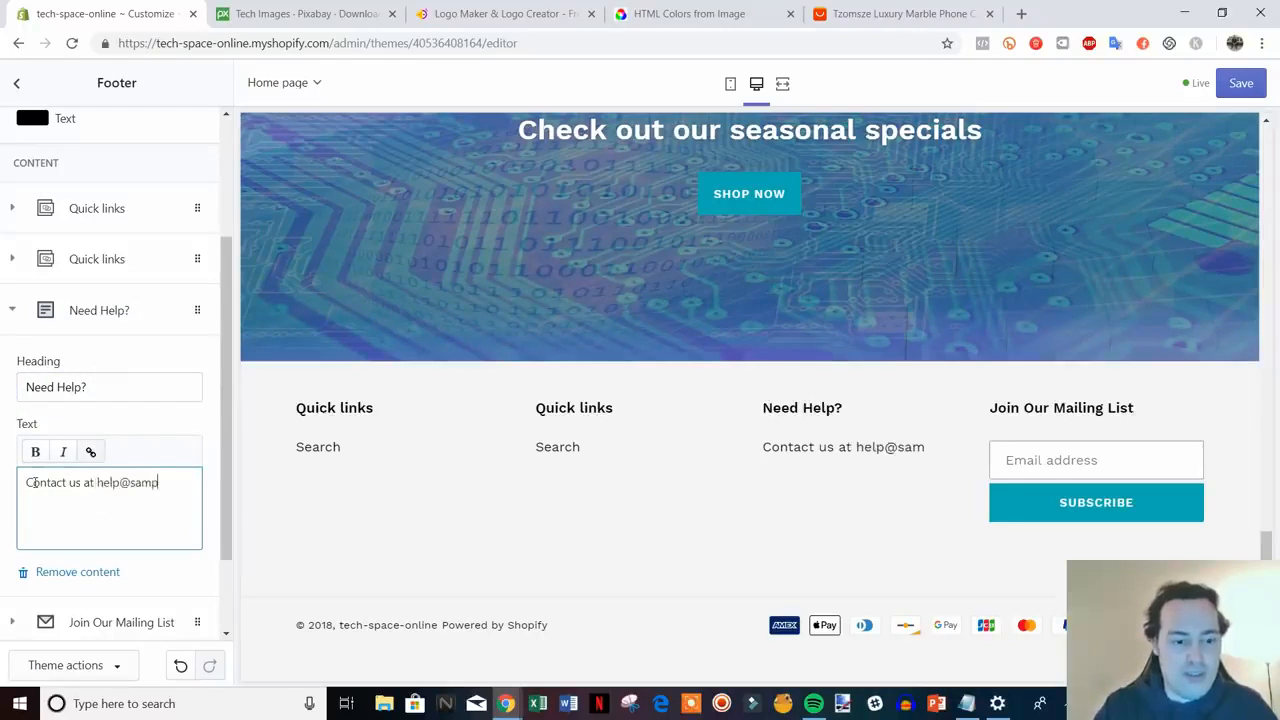
{"action": "type", "text": "le.com"}
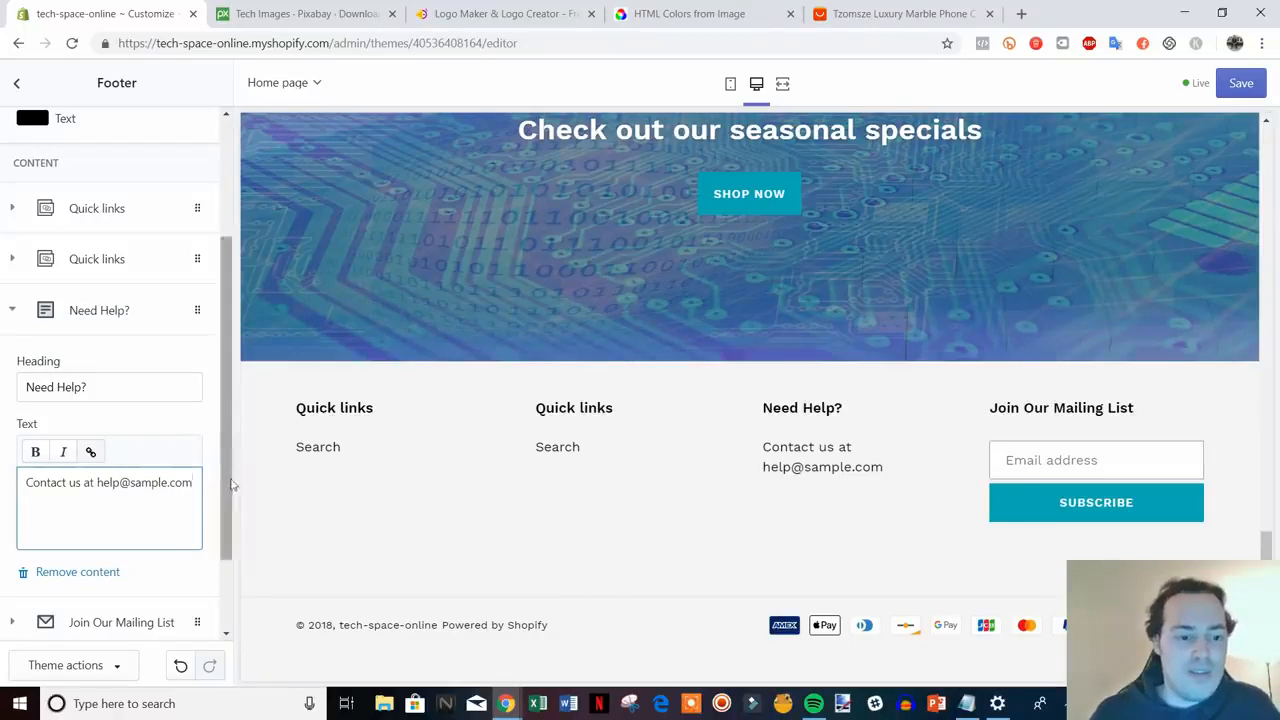
{"action": "scroll", "coordinate": [230, 485], "scroll_direction": "up", "scroll_amount": 1}
- Delete the first of the two duplicate Quick links blocks from the footer
{"action": "left_click", "coordinate": [11, 384]}
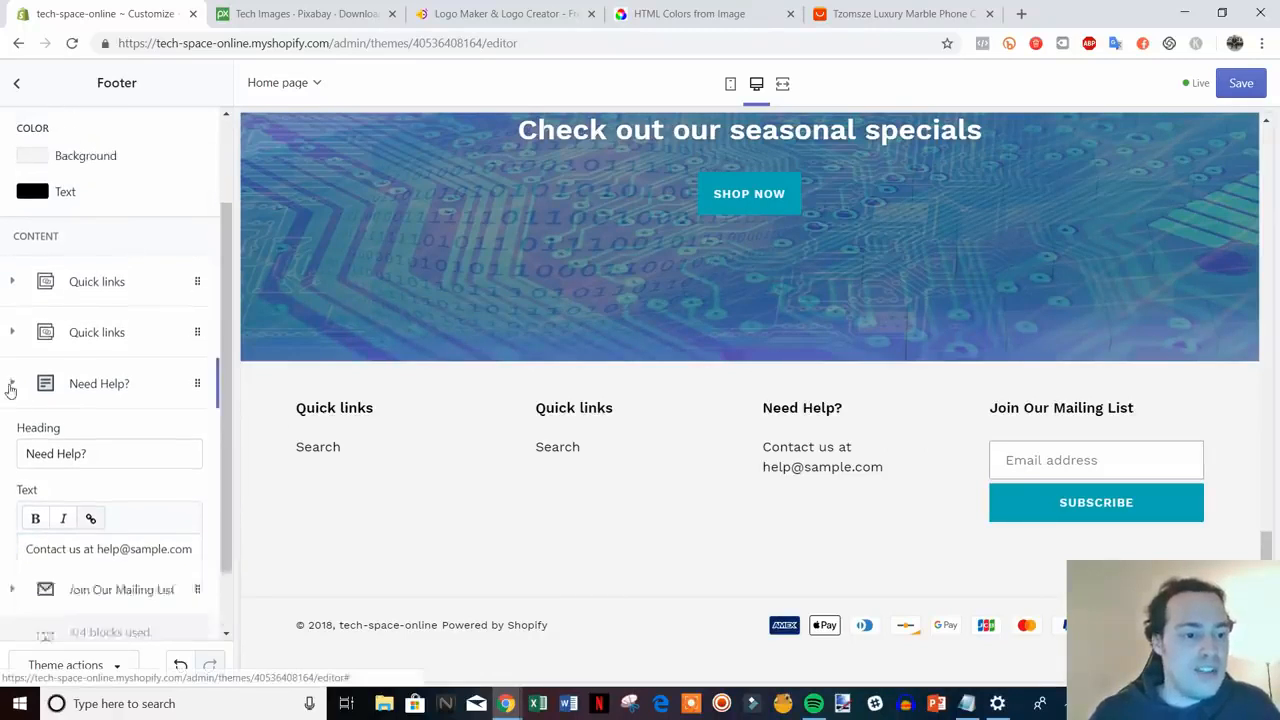
{"action": "left_click", "coordinate": [100, 411]}
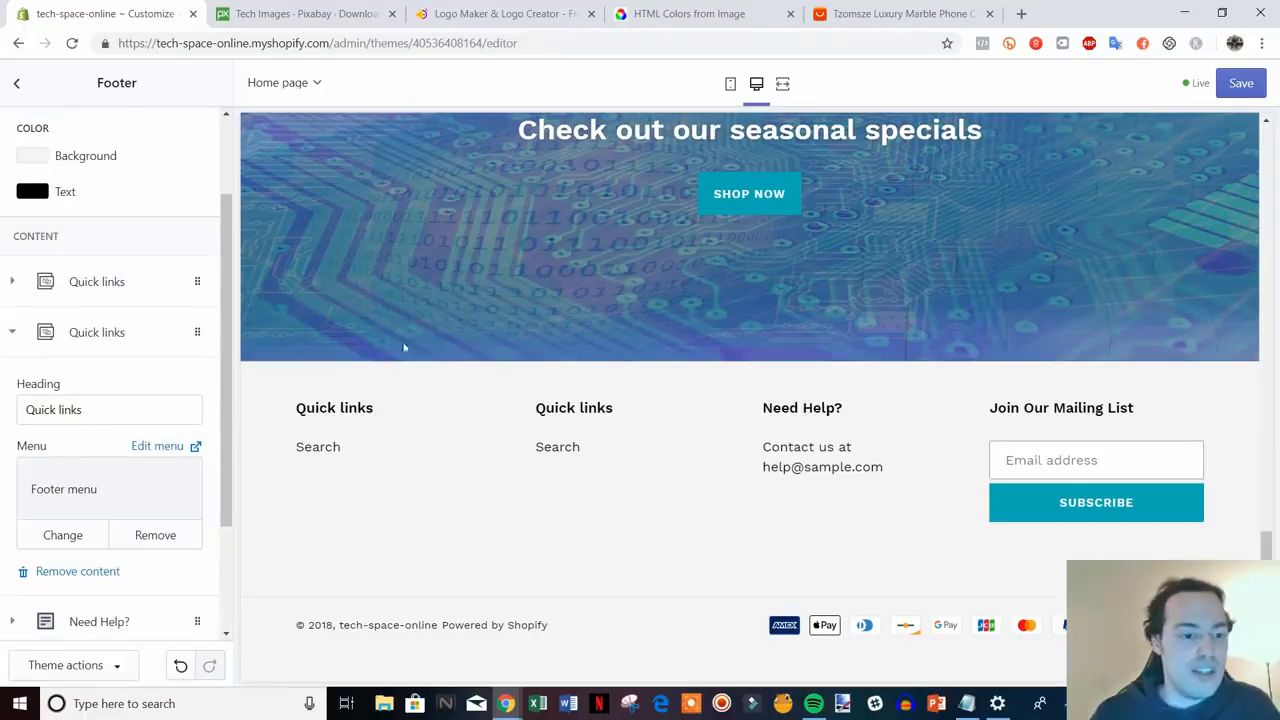
{"action": "left_click", "coordinate": [104, 282]}
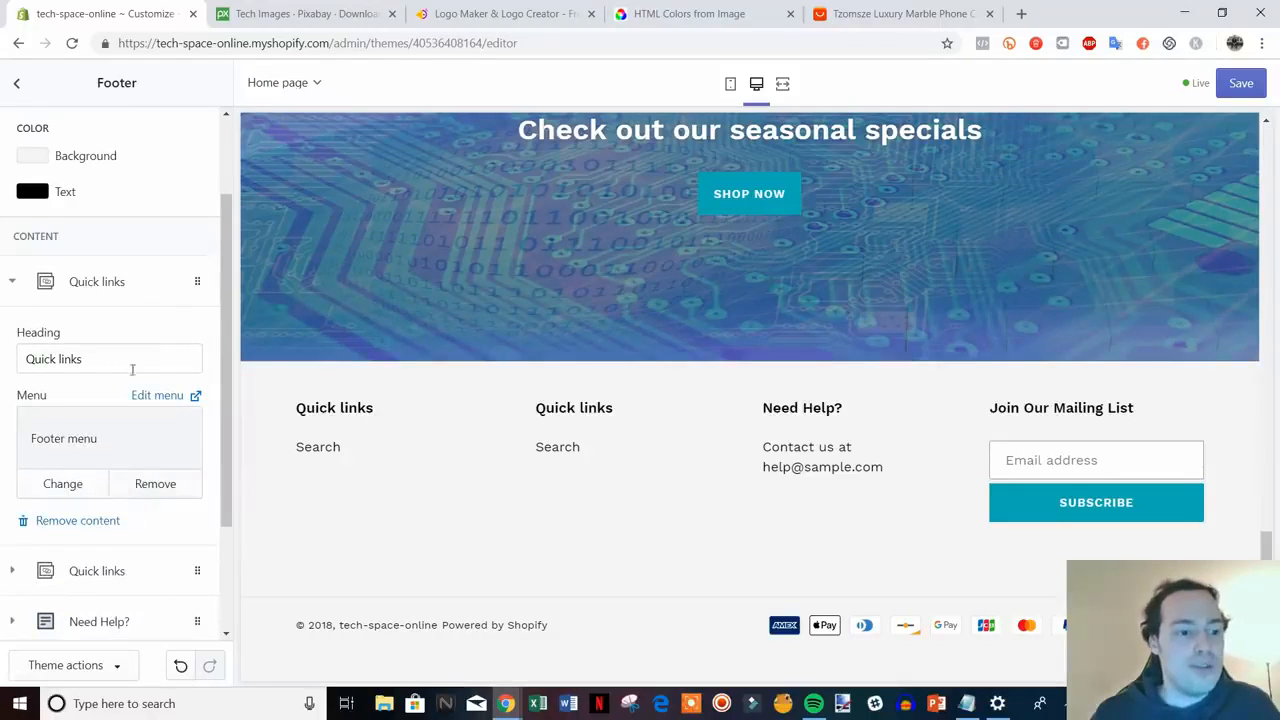
{"action": "left_click", "coordinate": [93, 525]}
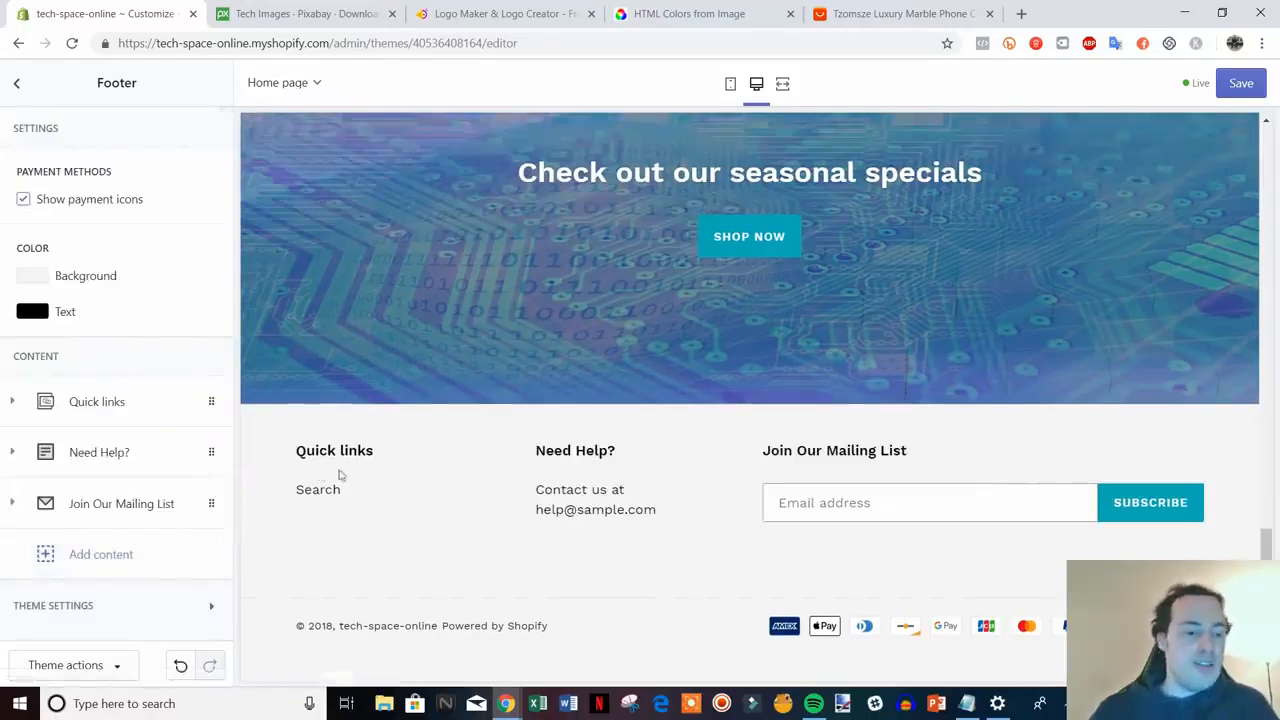
{"action": "left_click", "coordinate": [113, 413]}
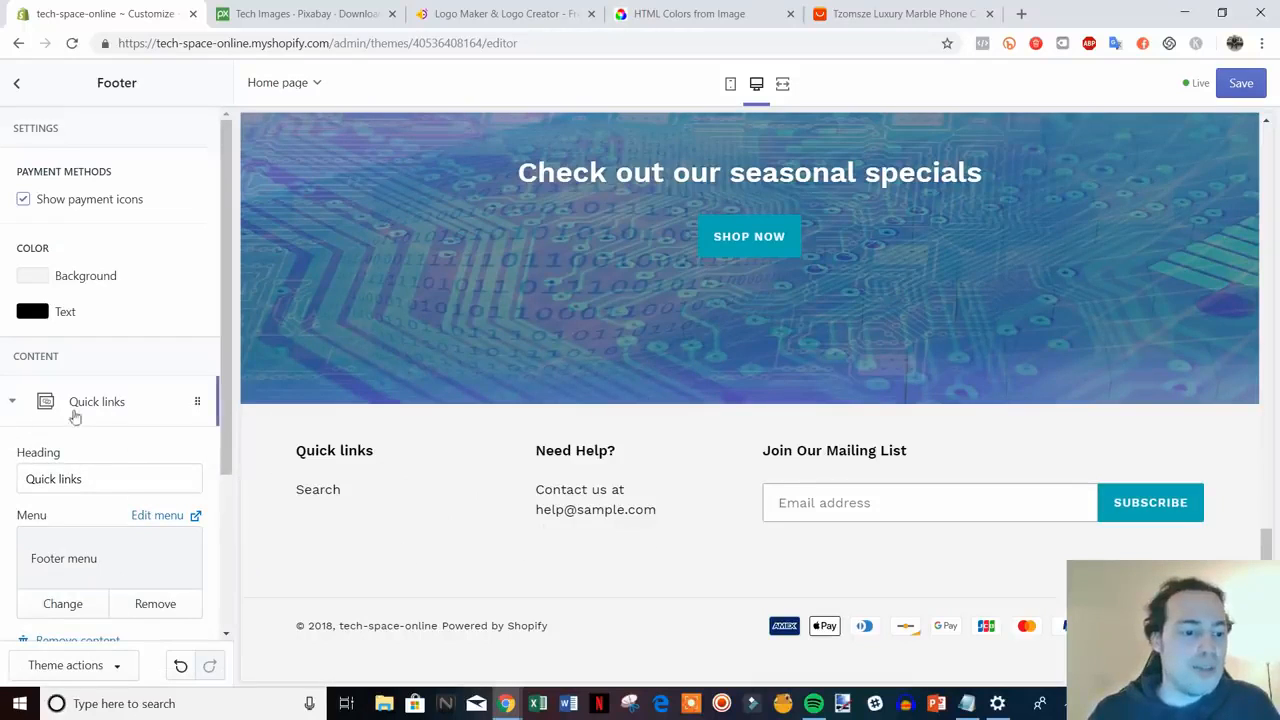
{"action": "left_click", "coordinate": [110, 404]}
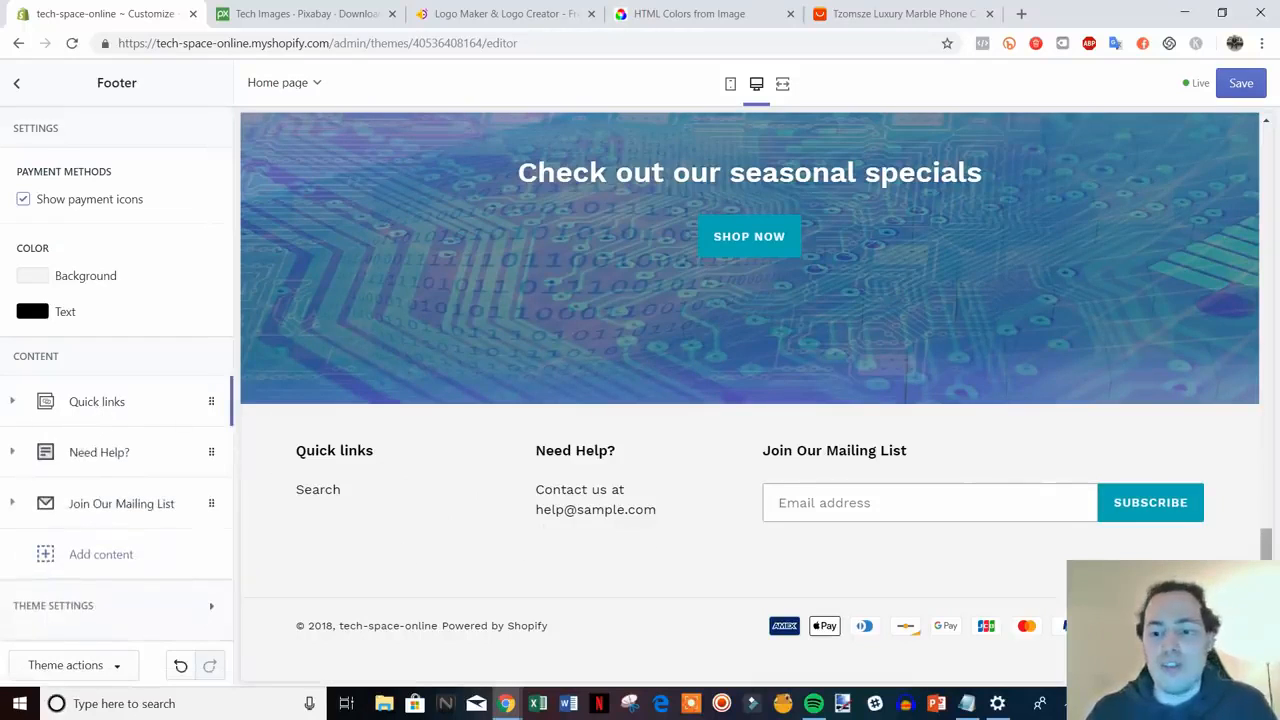
- Save the theme, back out to Sections, and return to the Debut Themes admin page
{"action": "left_click_drag", "start_coordinate": [1267, 545], "coordinate": [1263, 300]}
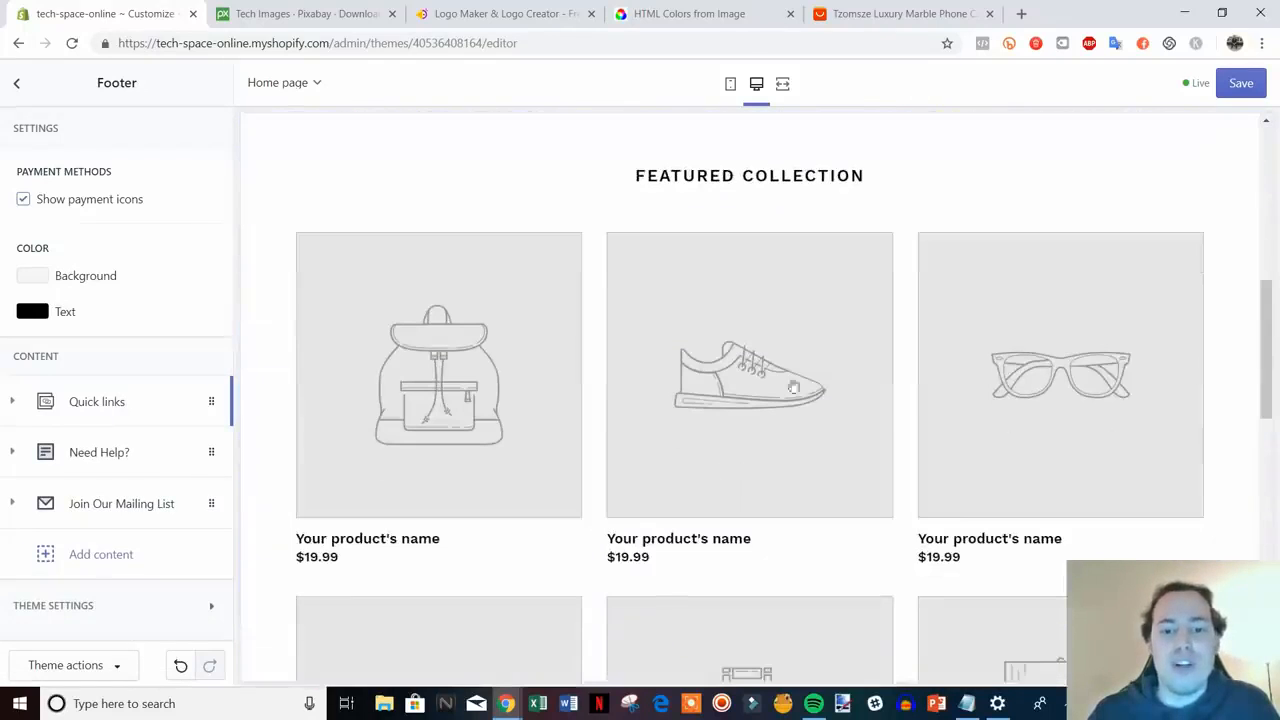
{"action": "scroll", "coordinate": [803, 531], "scroll_direction": "up", "scroll_amount": 6}
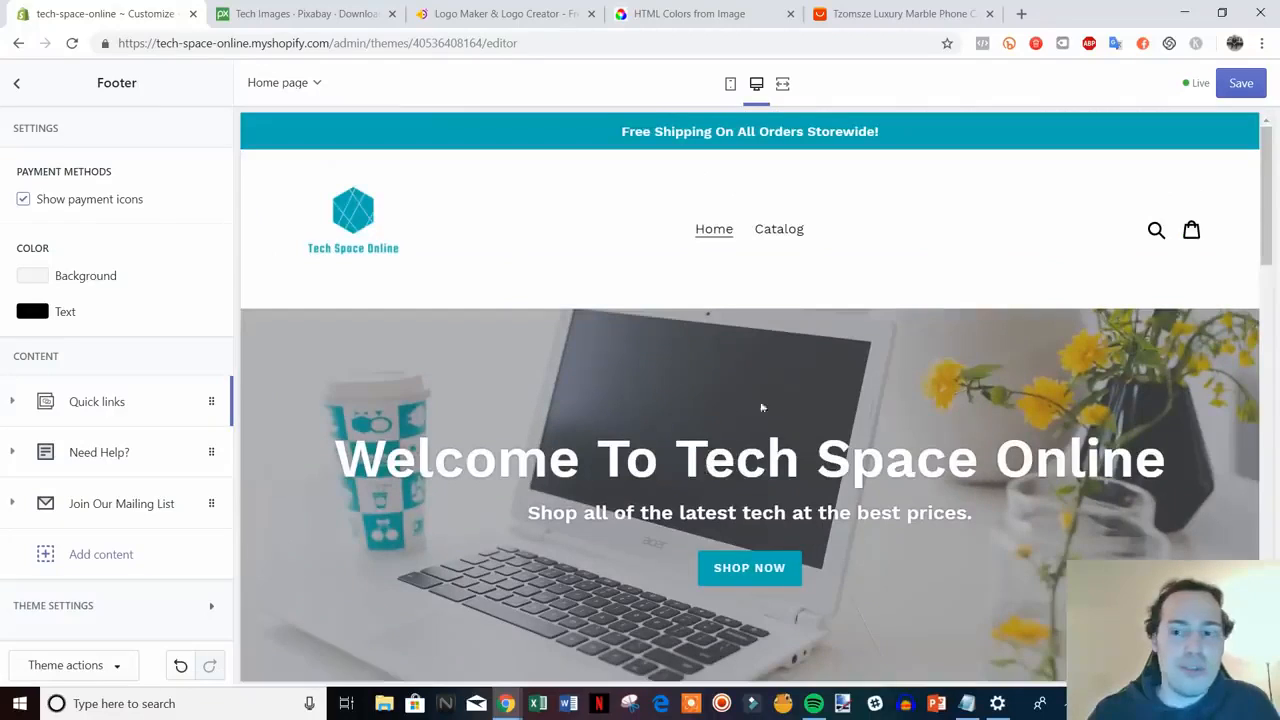
{"action": "left_click", "coordinate": [1241, 83]}
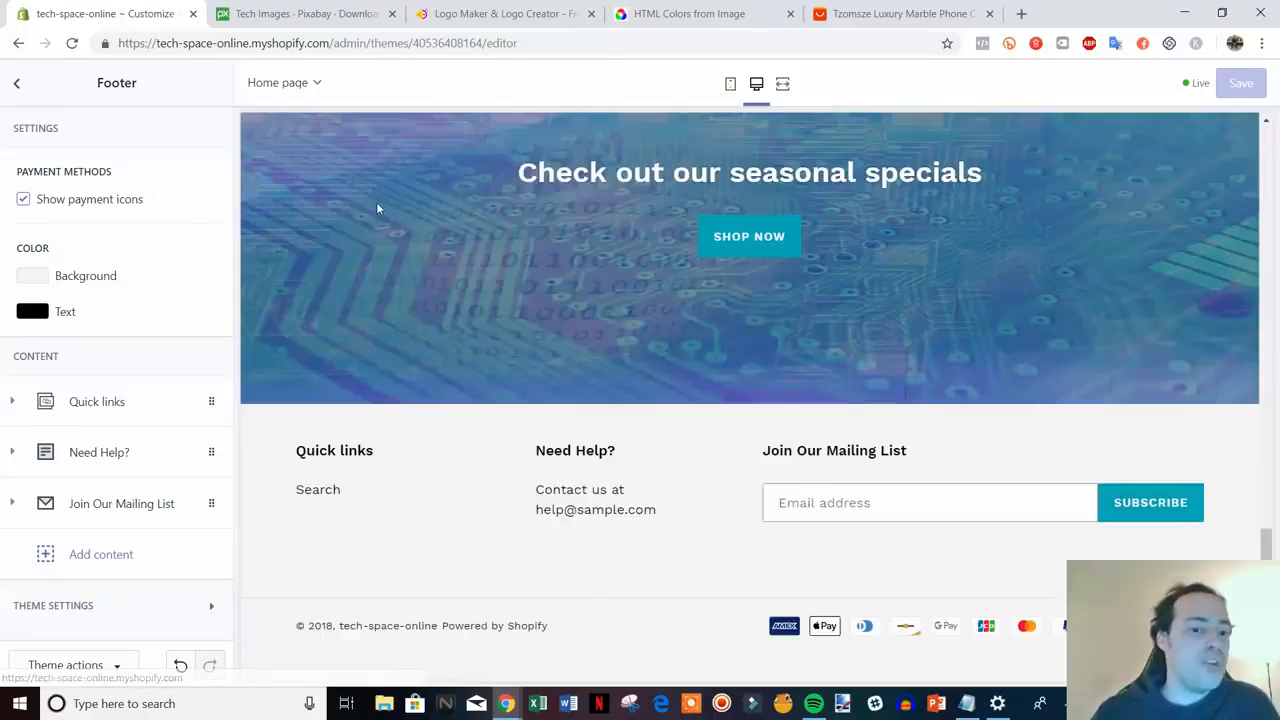
{"action": "scroll", "coordinate": [488, 340], "scroll_direction": "up", "scroll_amount": 4}
{"action": "scroll", "coordinate": [488, 347], "scroll_direction": "up", "scroll_amount": 10}
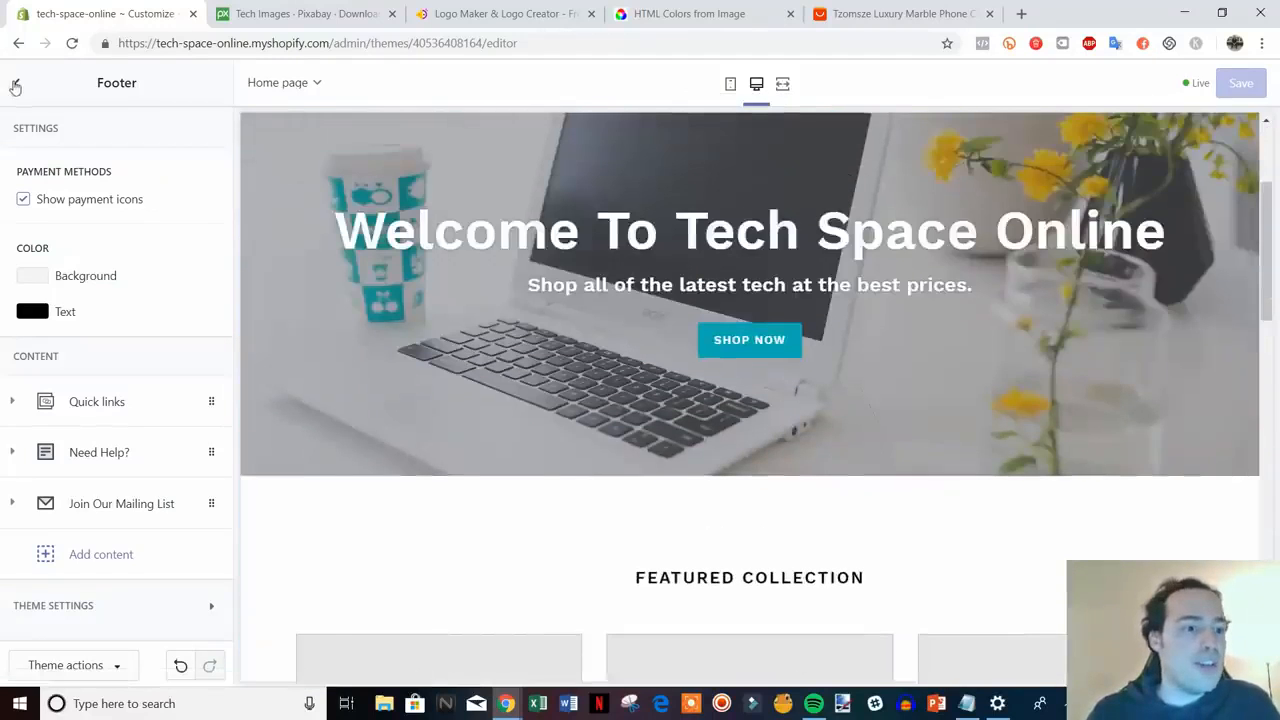
{"action": "left_click", "coordinate": [15, 87]}
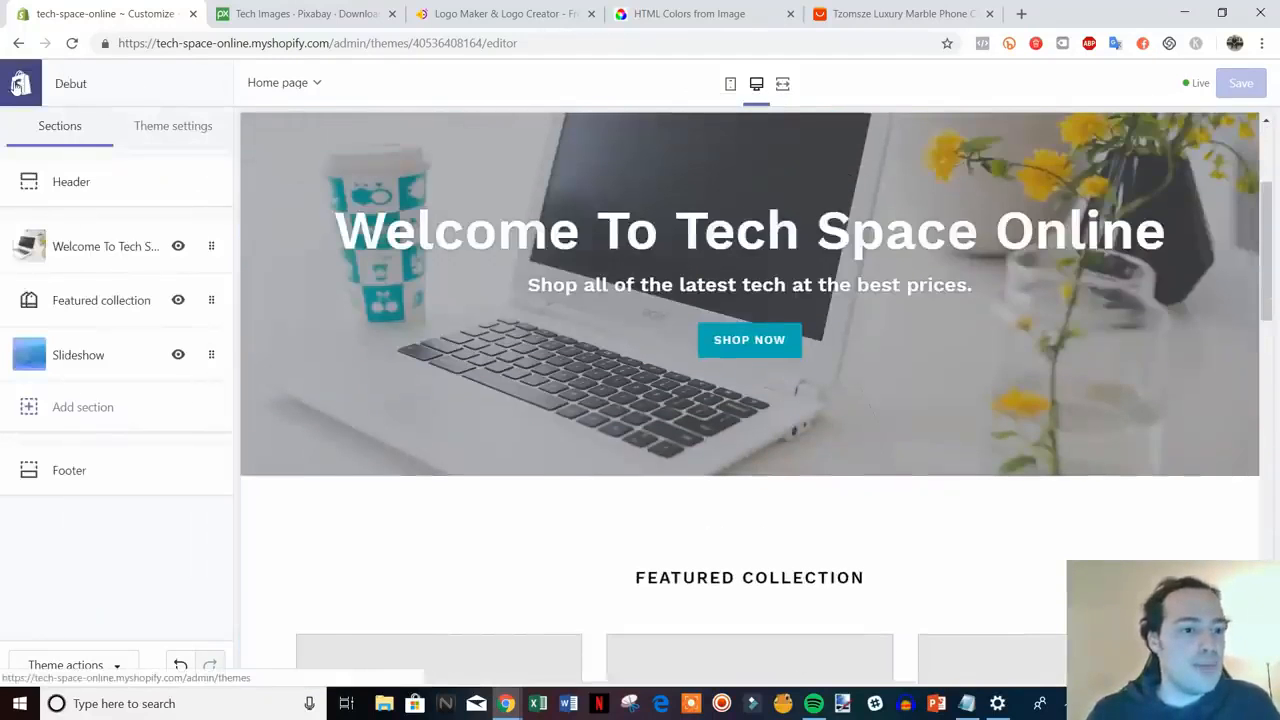
{"action": "left_click", "coordinate": [14, 85]}
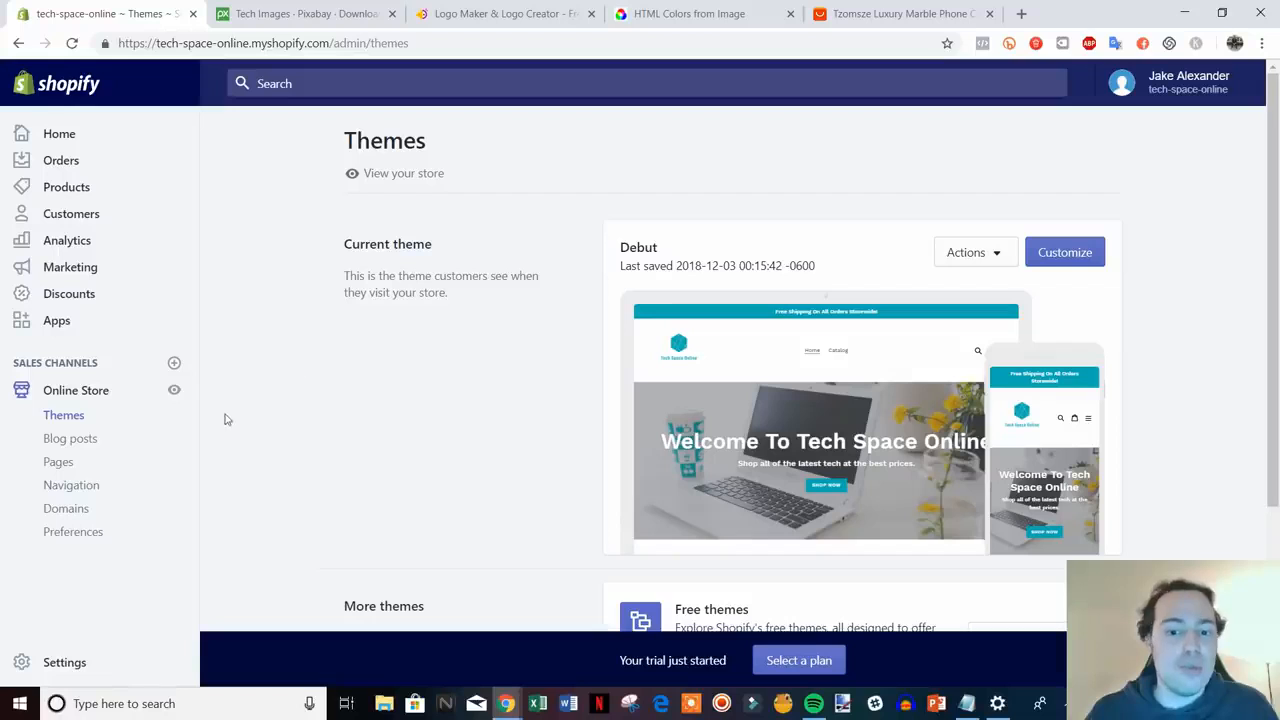
- In Settings > General, edit the store name from tech-space-online towards 'Tech Space Online'
{"action": "left_click", "coordinate": [71, 671]}
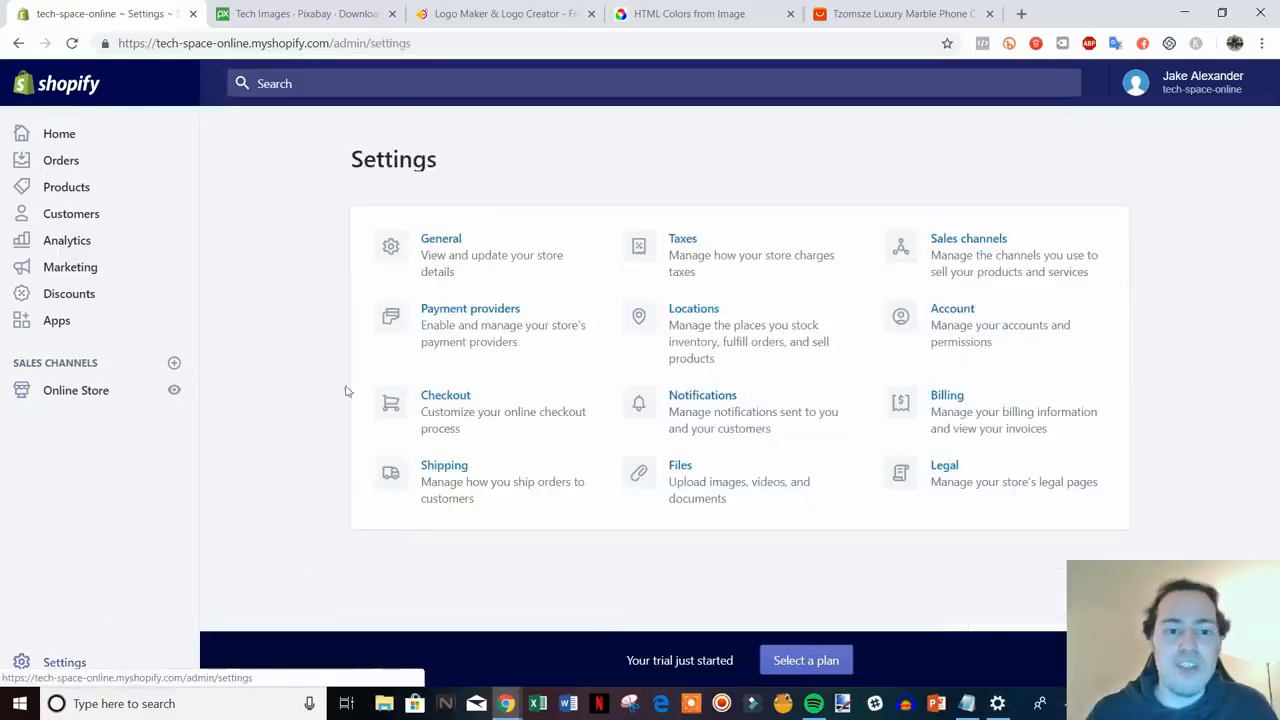
{"action": "left_click", "coordinate": [480, 263]}
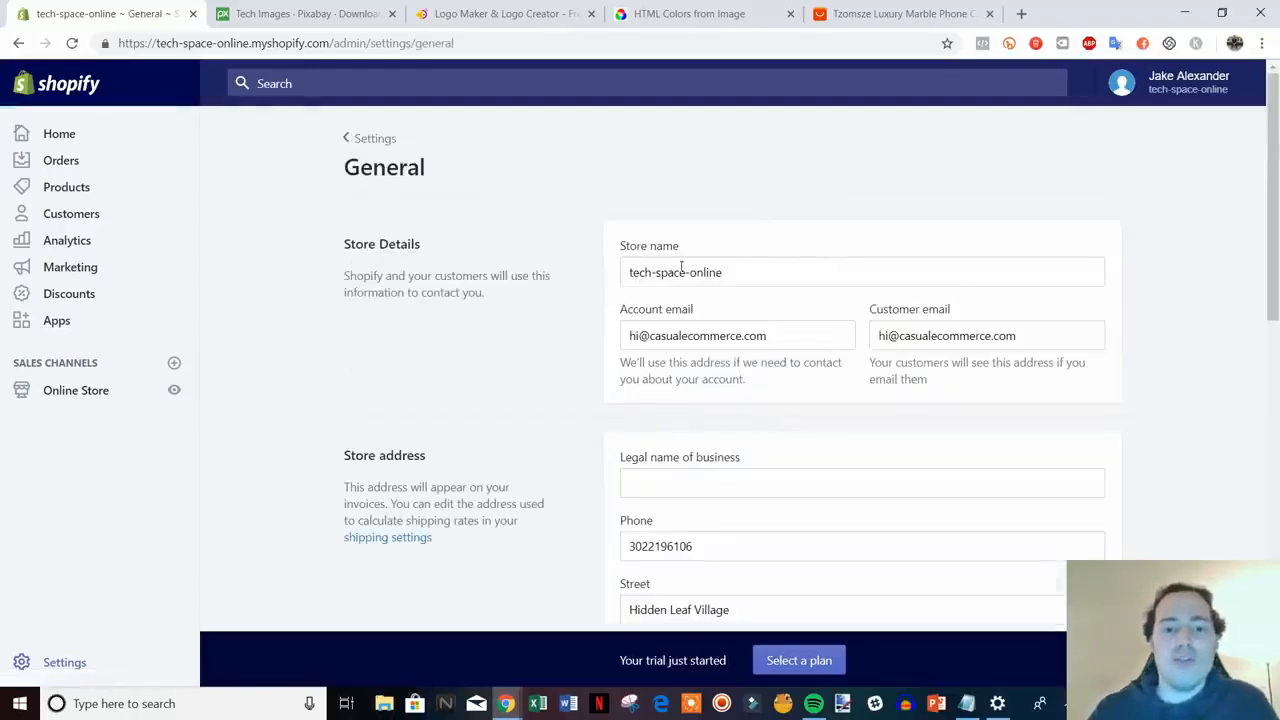
{"action": "left_click", "coordinate": [657, 272]}
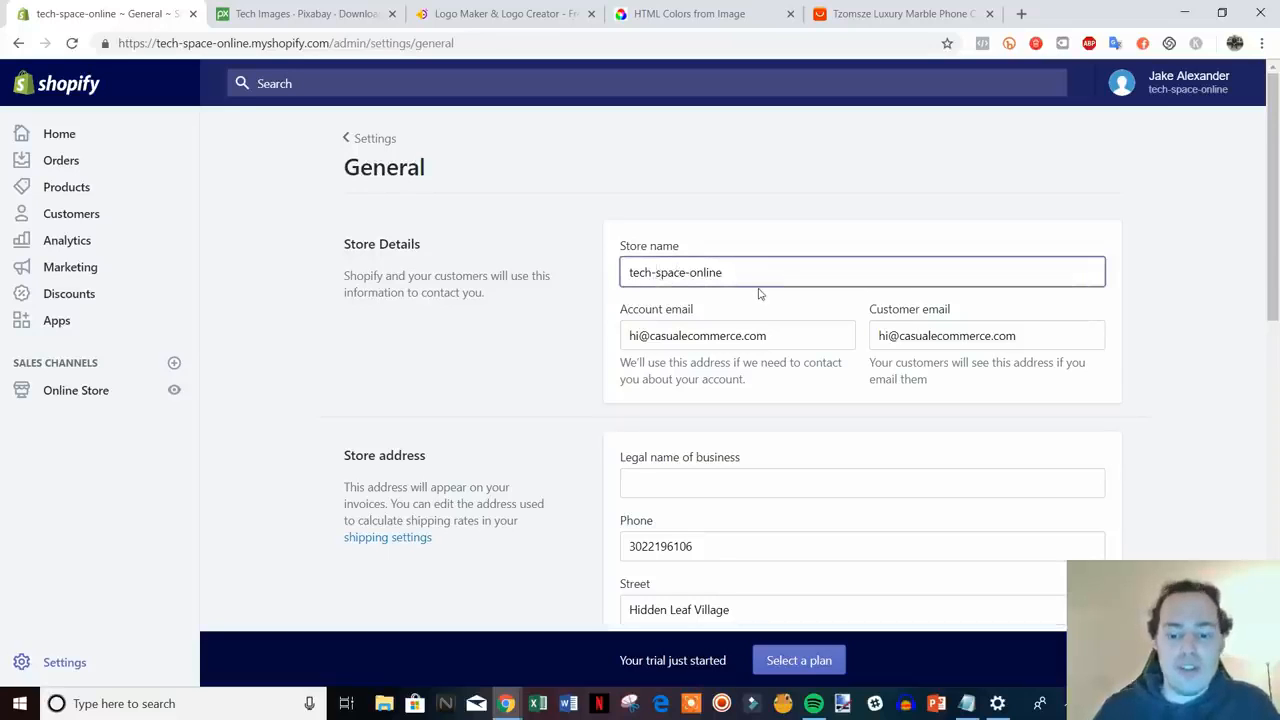
{"action": "key", "text": "BackSpace"}
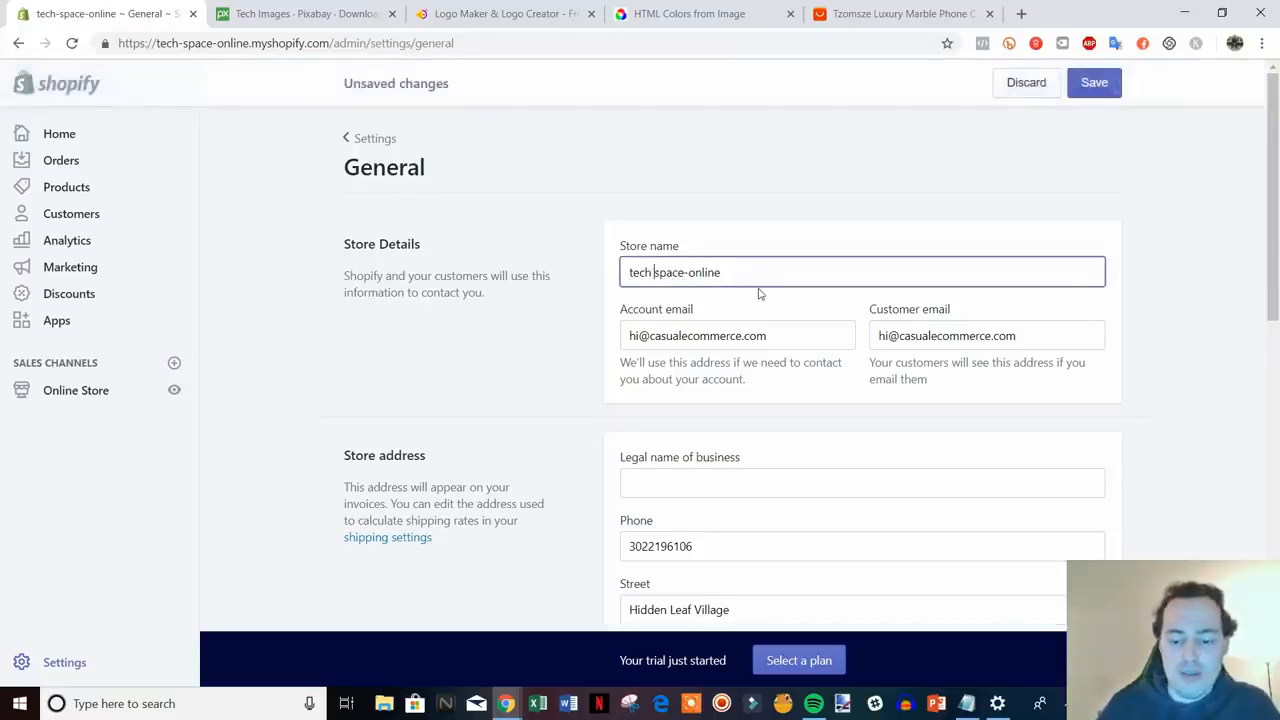
{"action": "key", "text": "Delete"}
{"action": "type", "text": "S"}
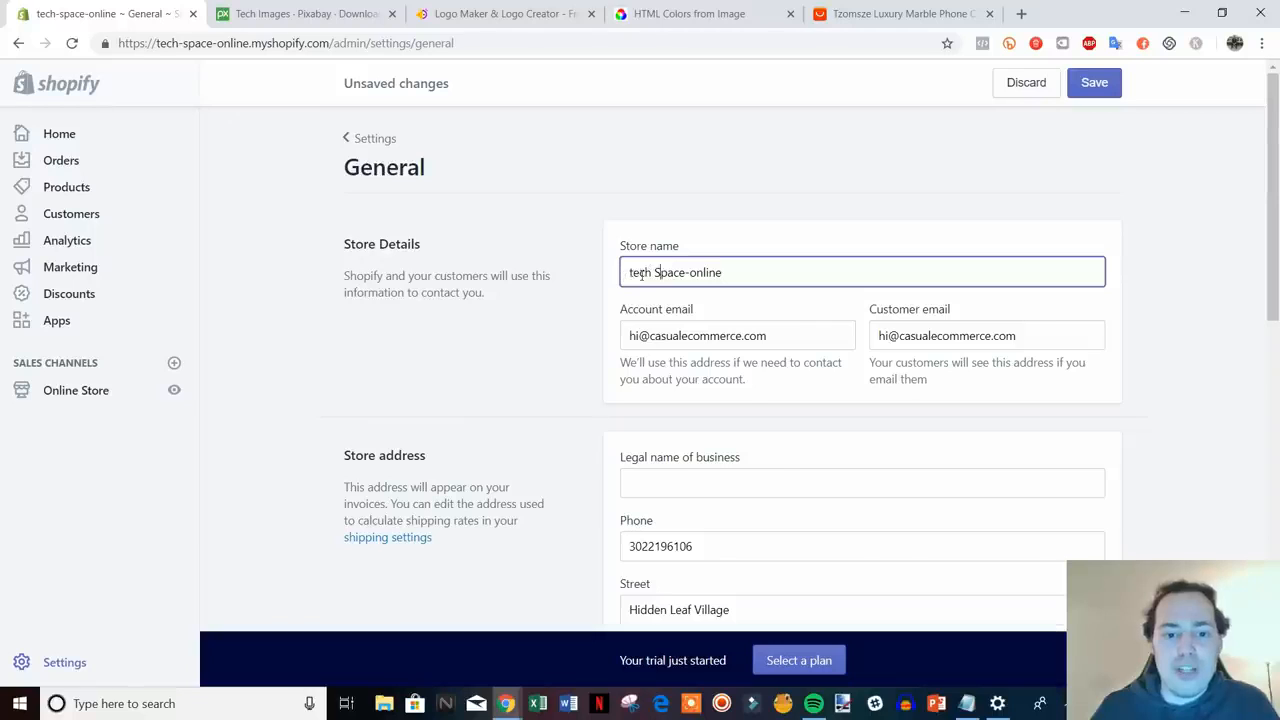
{"action": "key", "text": "Delete"}
{"action": "type", "text": "T"}
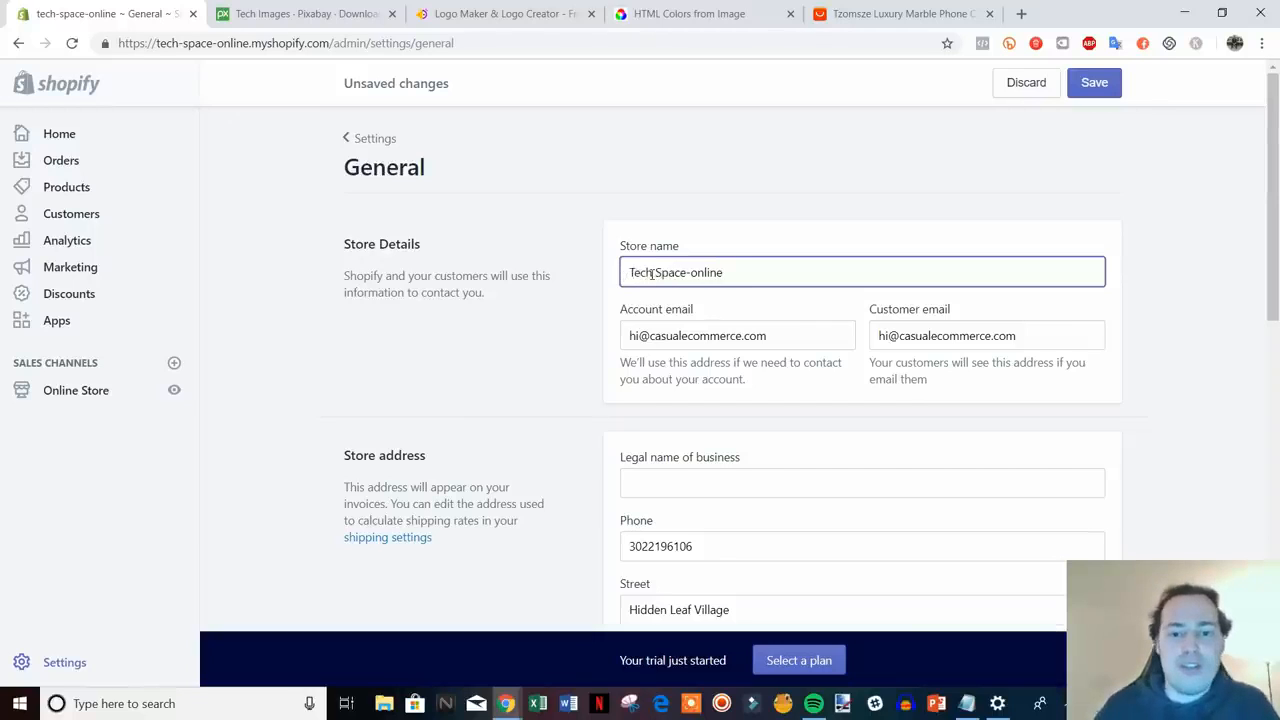
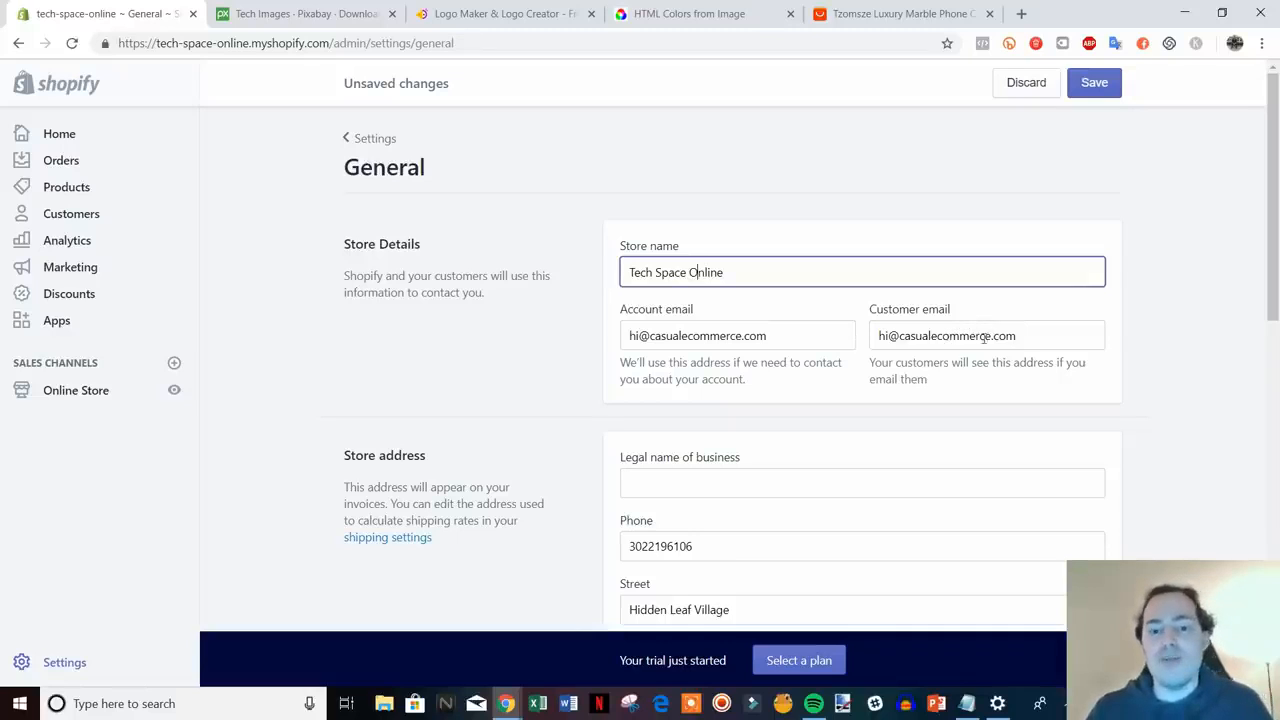
- Replace the customer email with a support address on the techspaceonline.com domain
{"action": "scroll", "coordinate": [1034, 337], "scroll_direction": "down", "scroll_amount": 1}
{"action": "scroll", "coordinate": [1028, 325], "scroll_direction": "up", "scroll_amount": 1}
{"action": "triple_click", "coordinate": [1040, 335]}
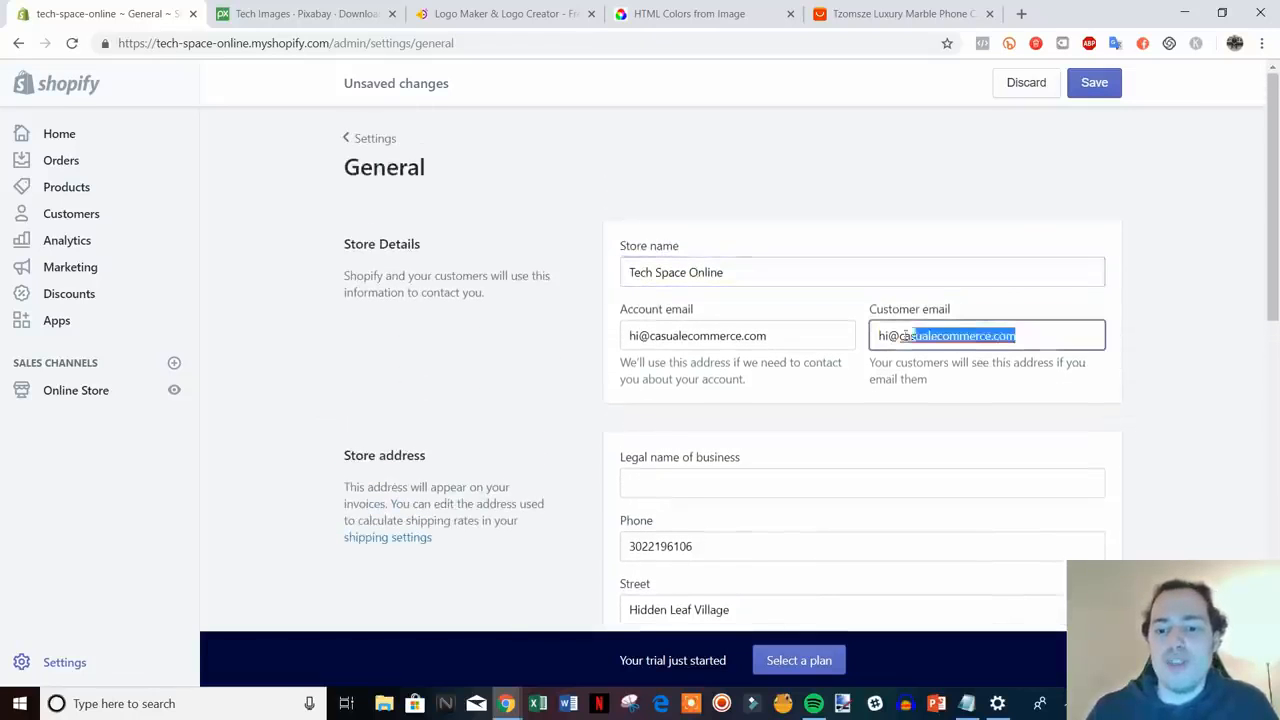
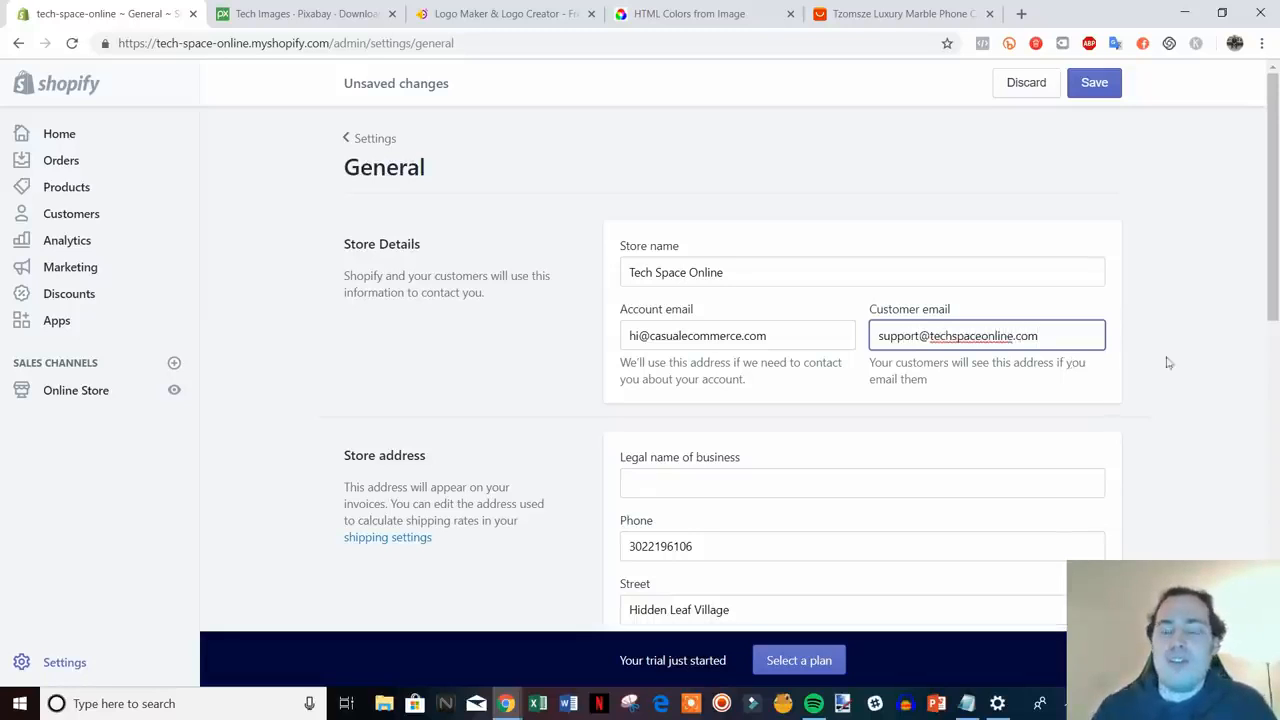
{"action": "left_click", "coordinate": [1229, 363]}
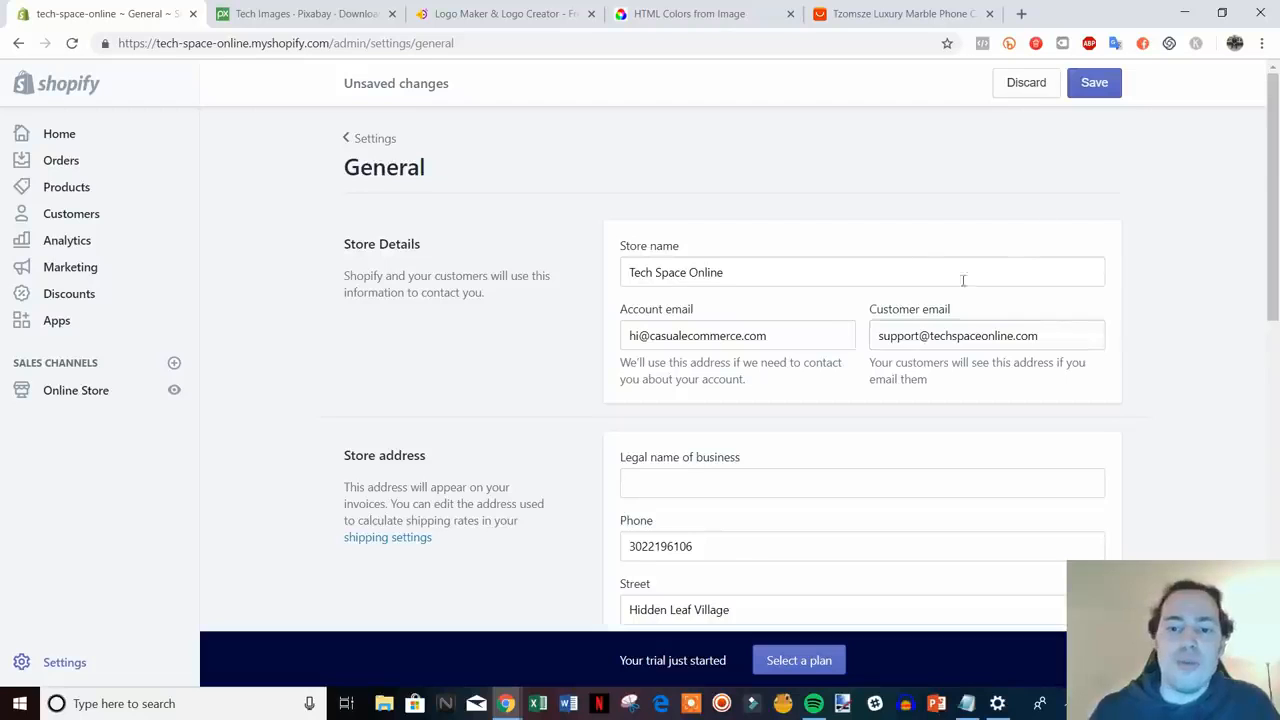
{"action": "scroll", "coordinate": [963, 280], "scroll_direction": "down", "scroll_amount": 1}
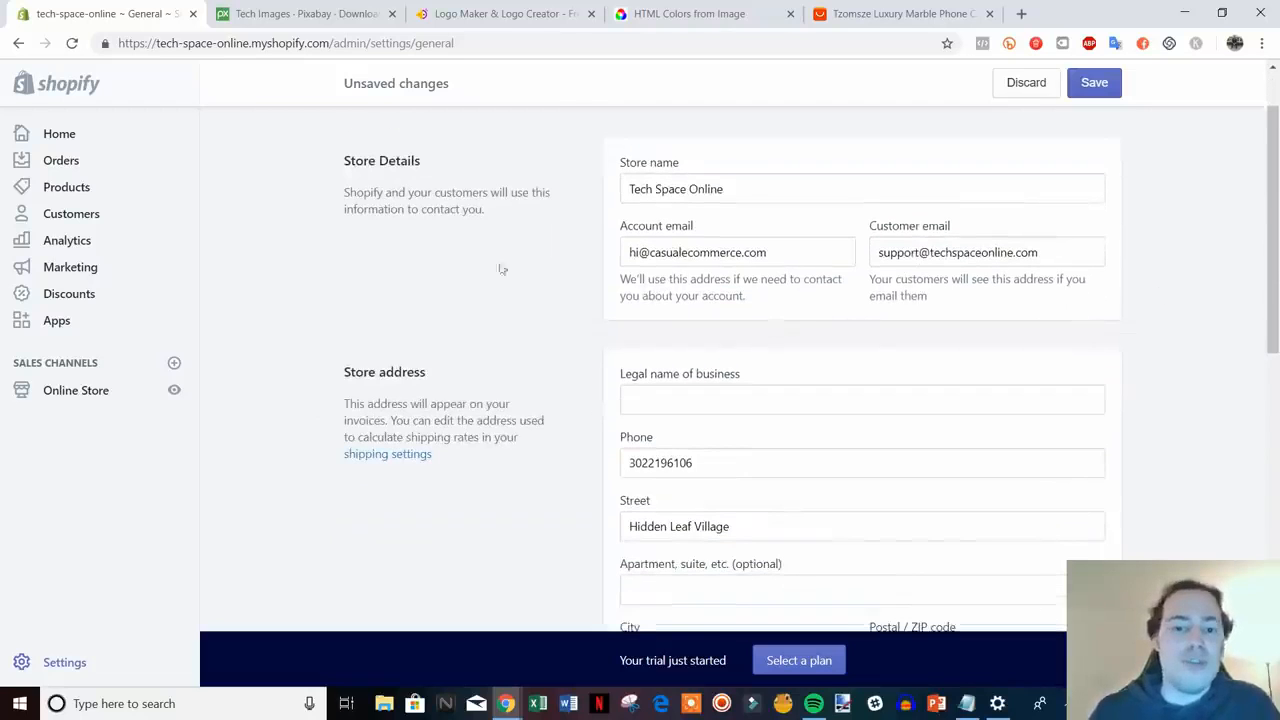
{"action": "left_click_drag", "start_coordinate": [776, 252], "coordinate": [662, 250]}
{"action": "left_click", "coordinate": [673, 252]}
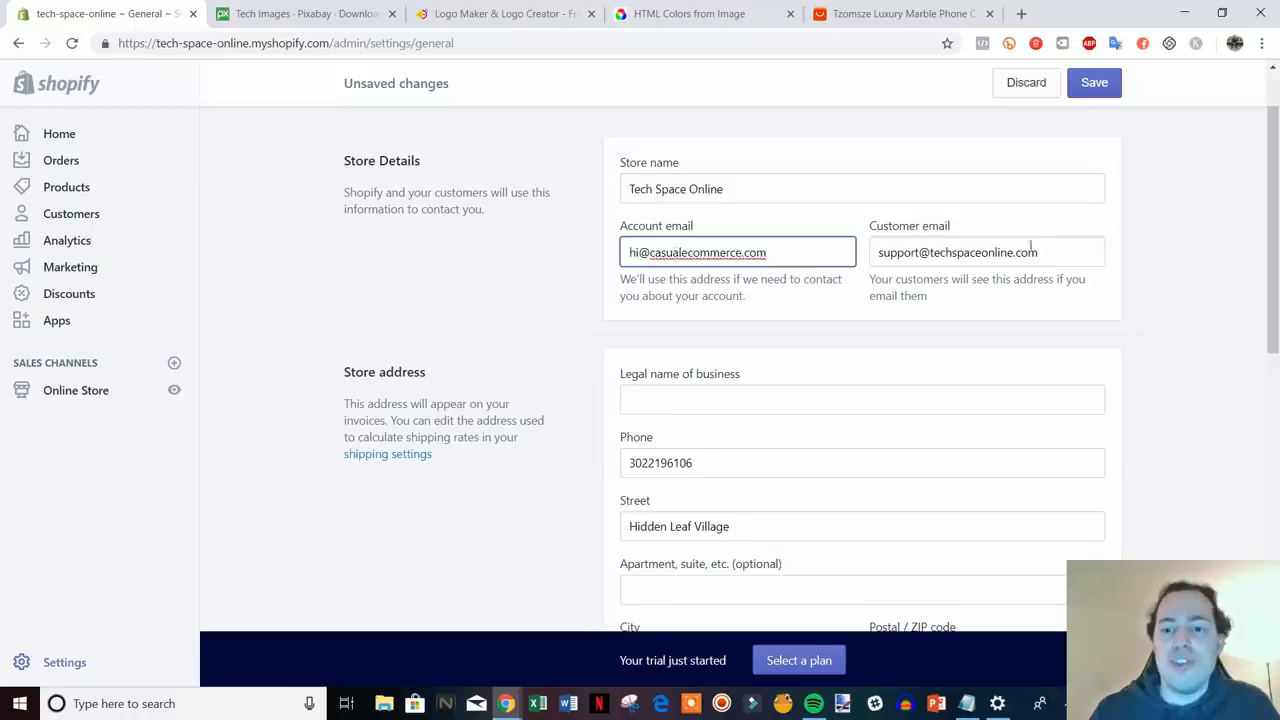
{"action": "left_click_drag", "start_coordinate": [1040, 252], "coordinate": [929, 252]}
{"action": "left_click", "coordinate": [946, 252]}
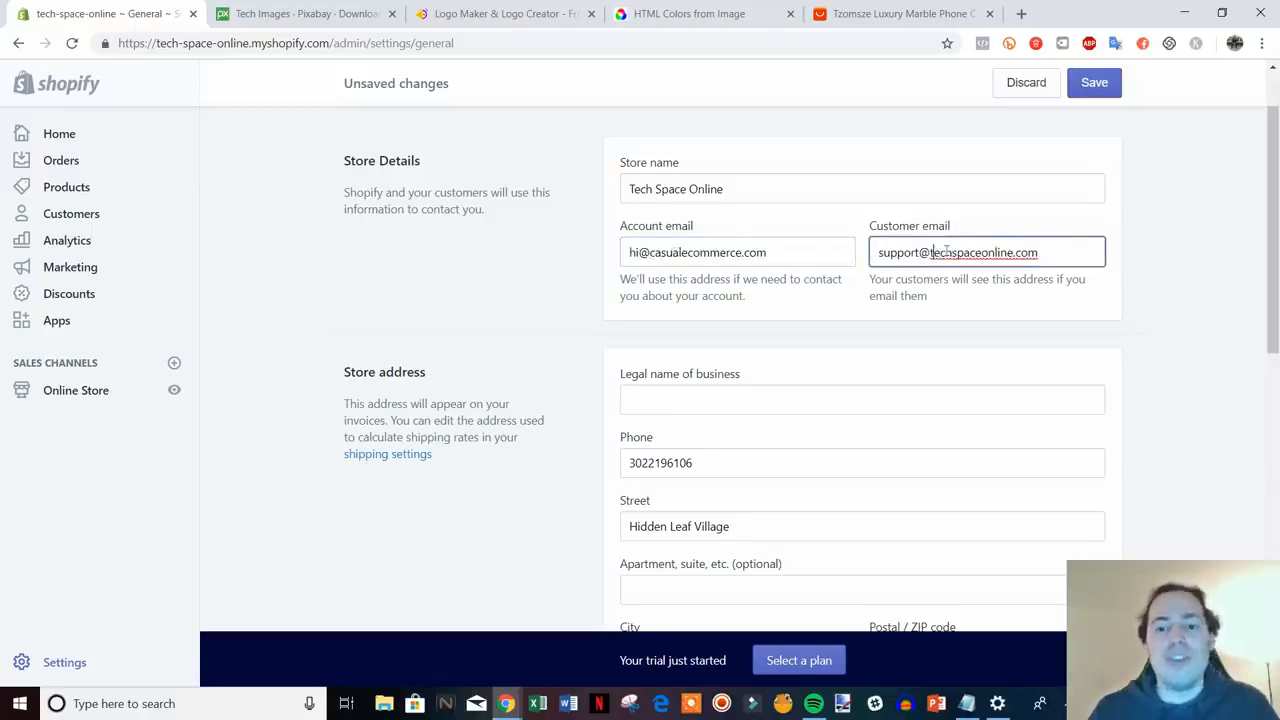
{"action": "scroll", "coordinate": [1168, 320], "scroll_direction": "down", "scroll_amount": 2}
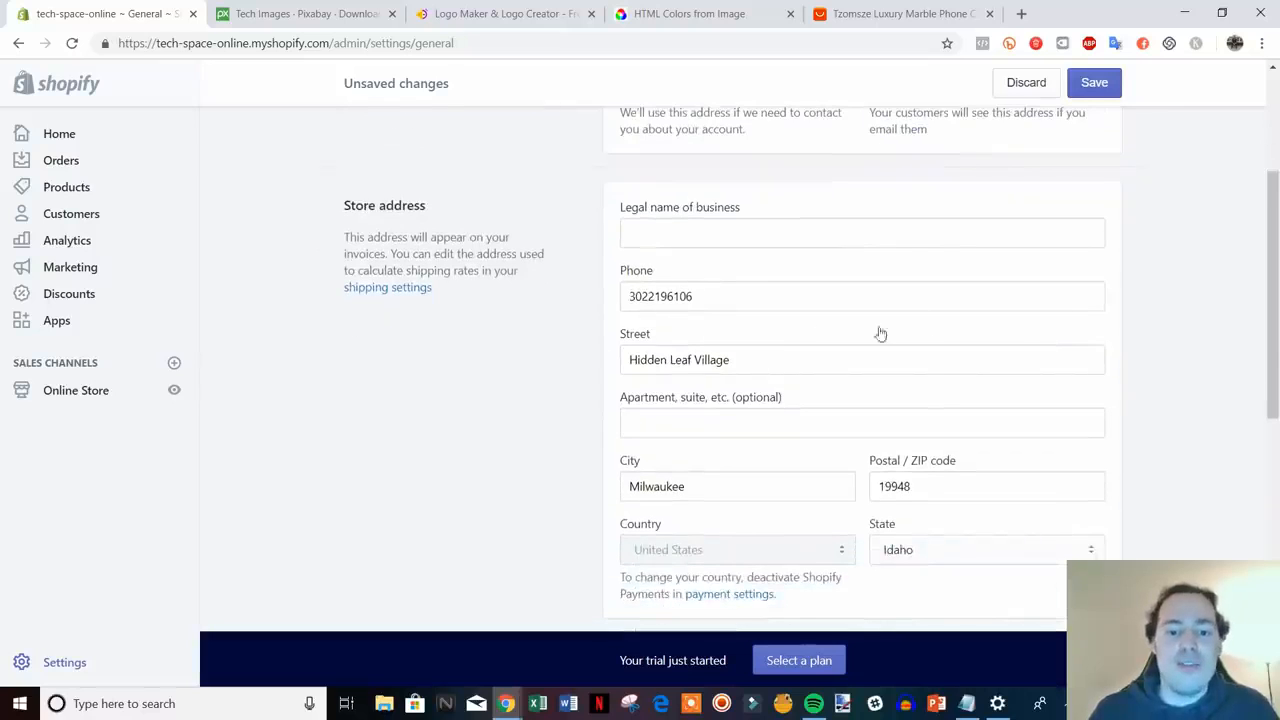
- Add TCO to the order ID prefix so orders read #TCO1001, then save
{"action": "scroll", "coordinate": [760, 380], "scroll_direction": "down", "scroll_amount": 4}
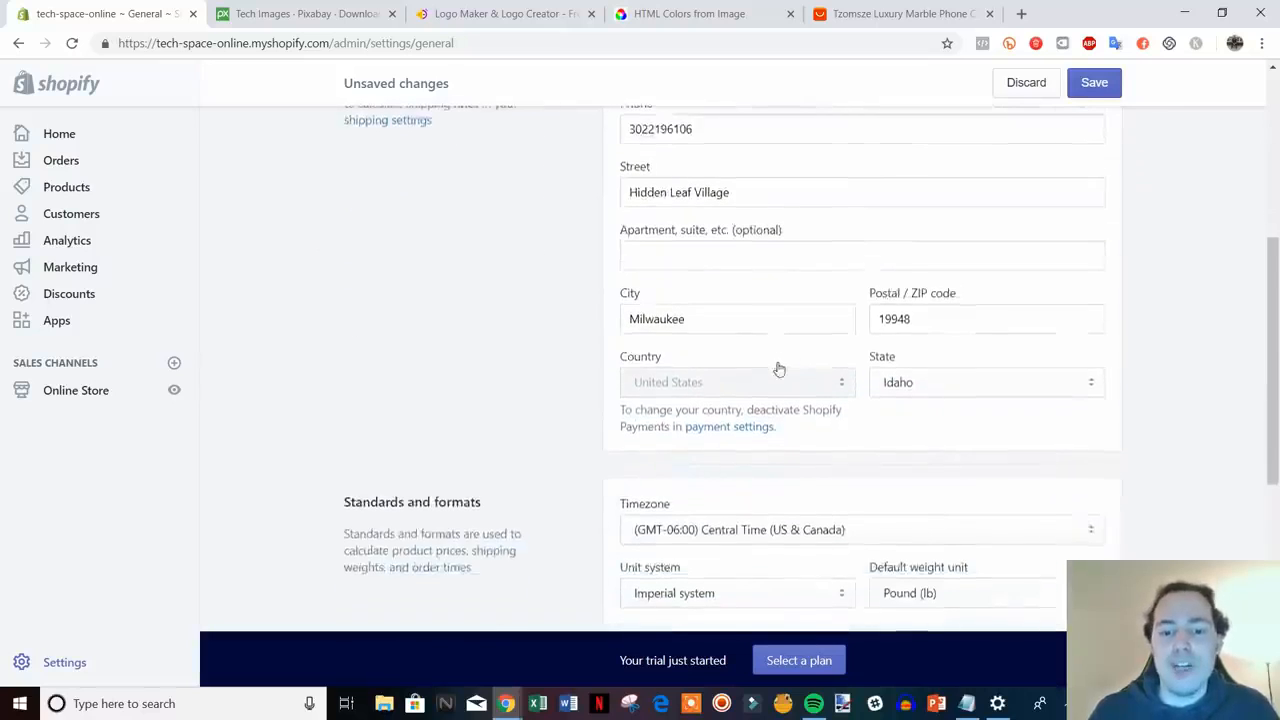
{"action": "scroll", "coordinate": [782, 362], "scroll_direction": "down", "scroll_amount": 1}
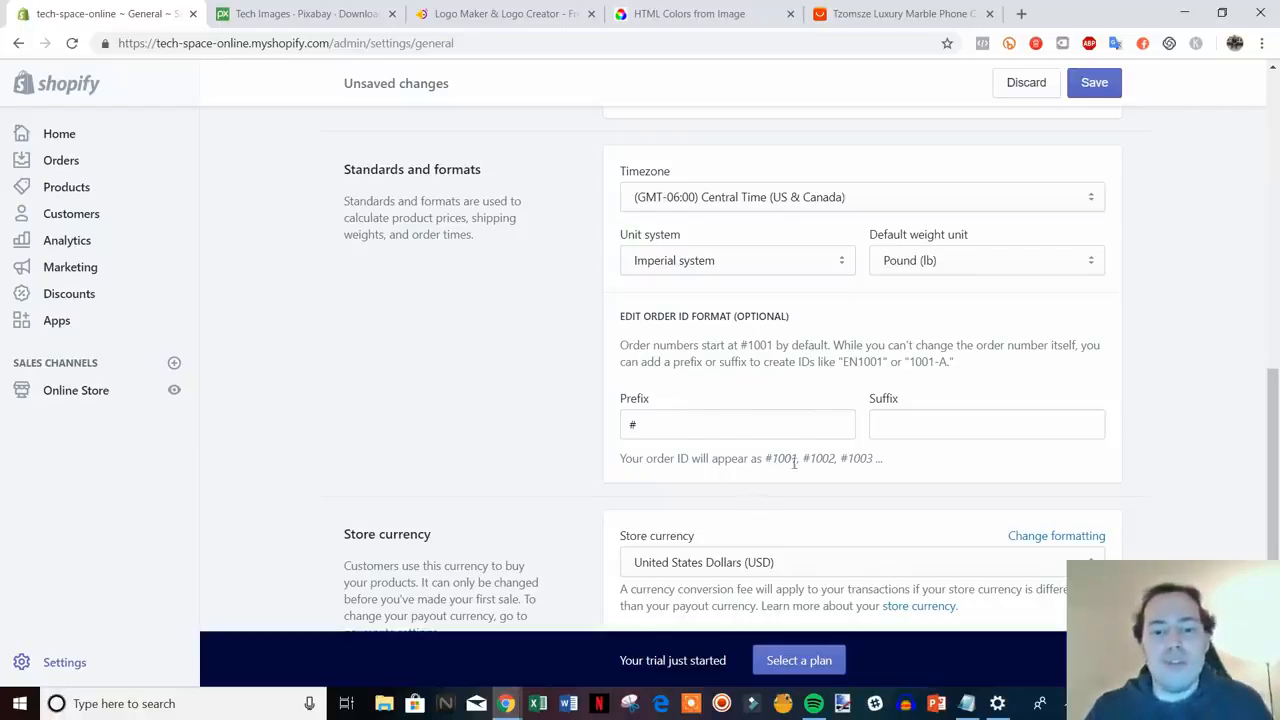
{"action": "left_click_drag", "start_coordinate": [768, 458], "coordinate": [858, 458]}
{"action": "left_click", "coordinate": [734, 431]}
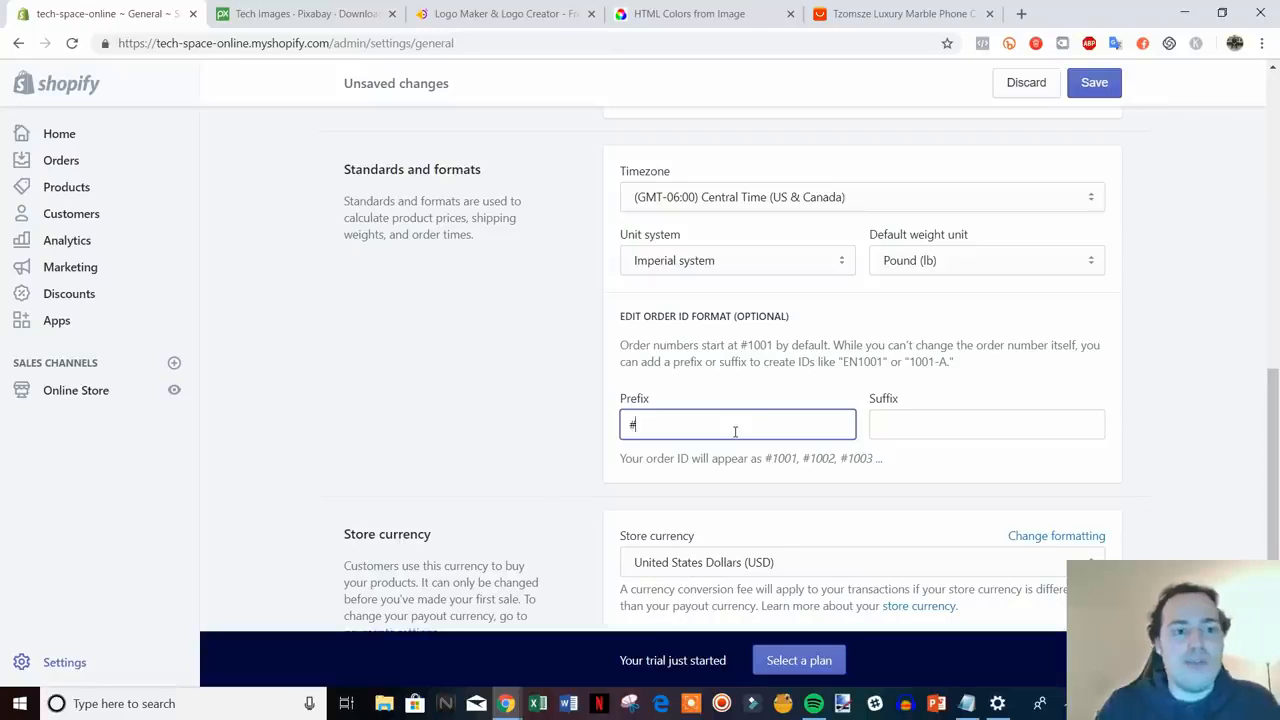
{"action": "type", "text": "TC"}
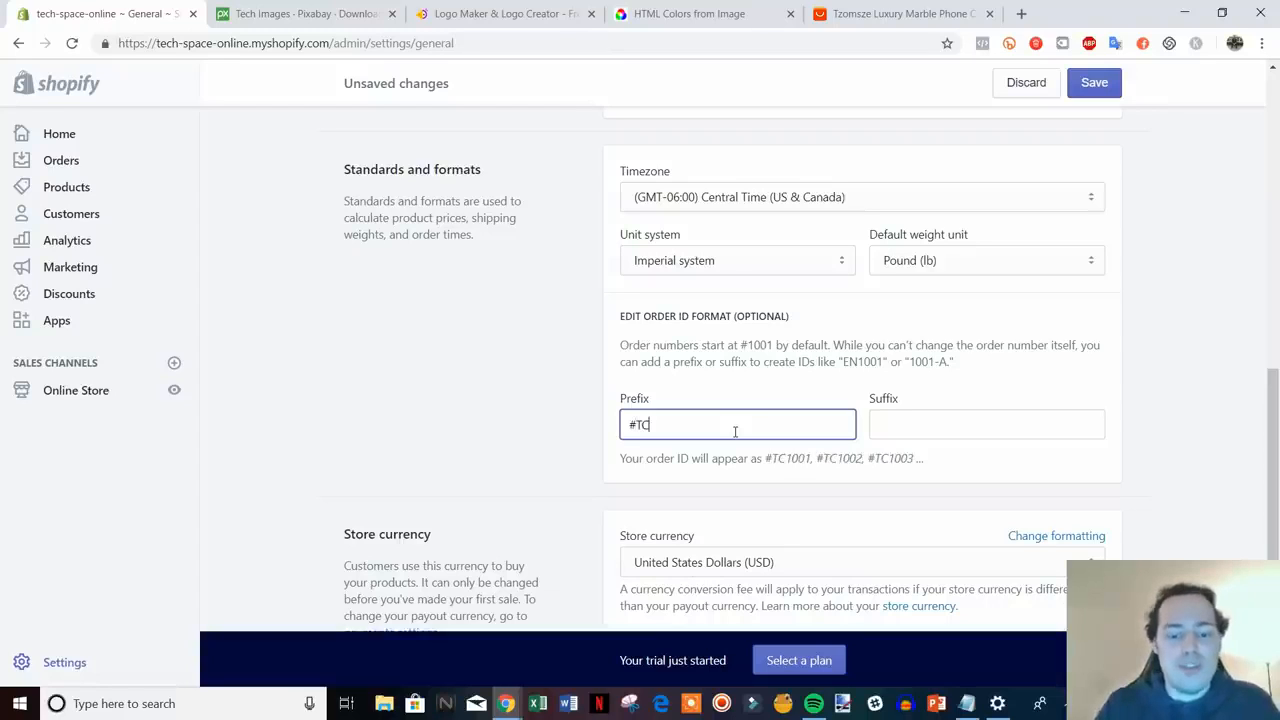
{"action": "type", "text": "O"}
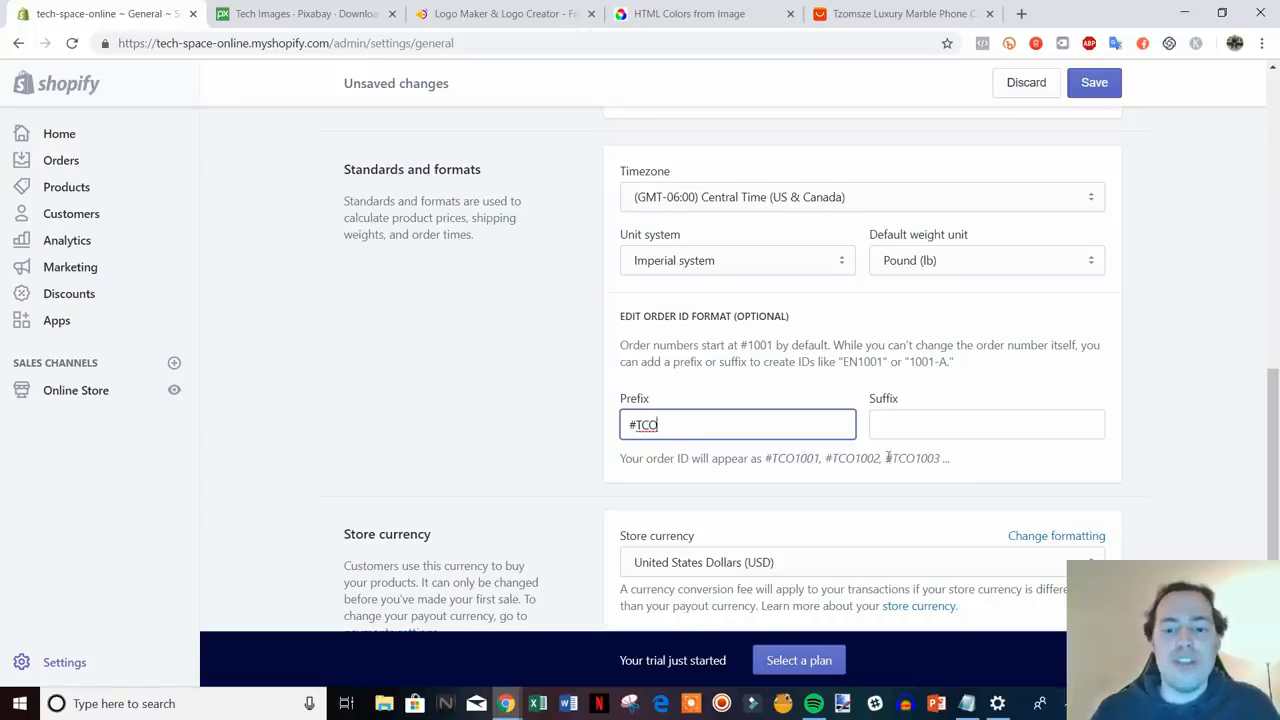
{"action": "scroll", "coordinate": [1151, 486], "scroll_direction": "down", "scroll_amount": 2}
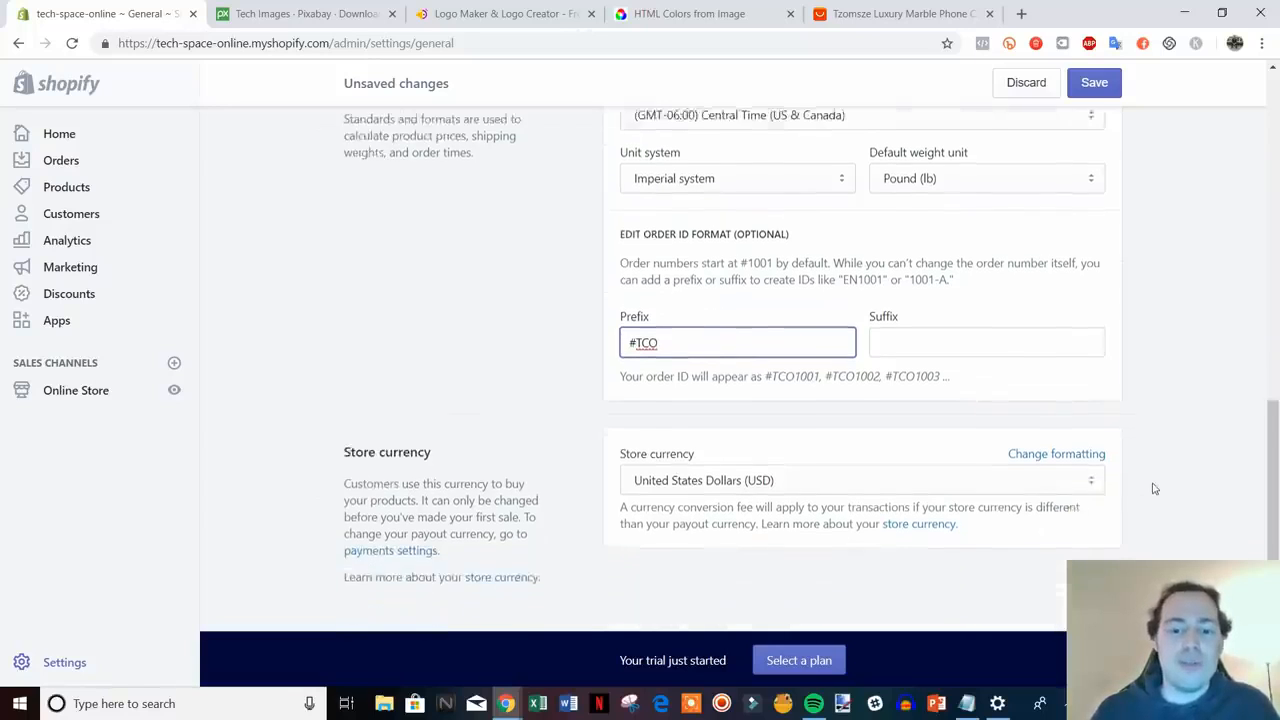
{"action": "scroll", "coordinate": [1277, 482], "scroll_direction": "up", "scroll_amount": 2}
{"action": "left_click_drag", "start_coordinate": [1277, 482], "coordinate": [1277, 165]}
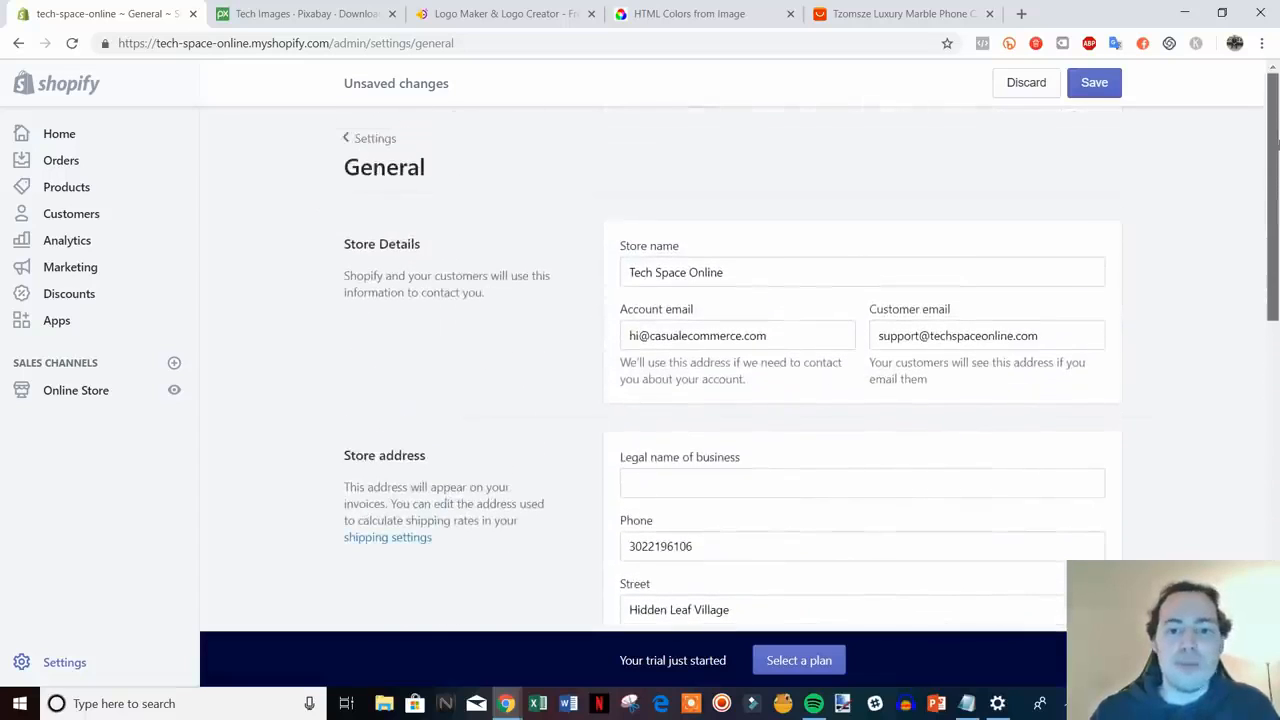
{"action": "left_click", "coordinate": [1091, 90]}
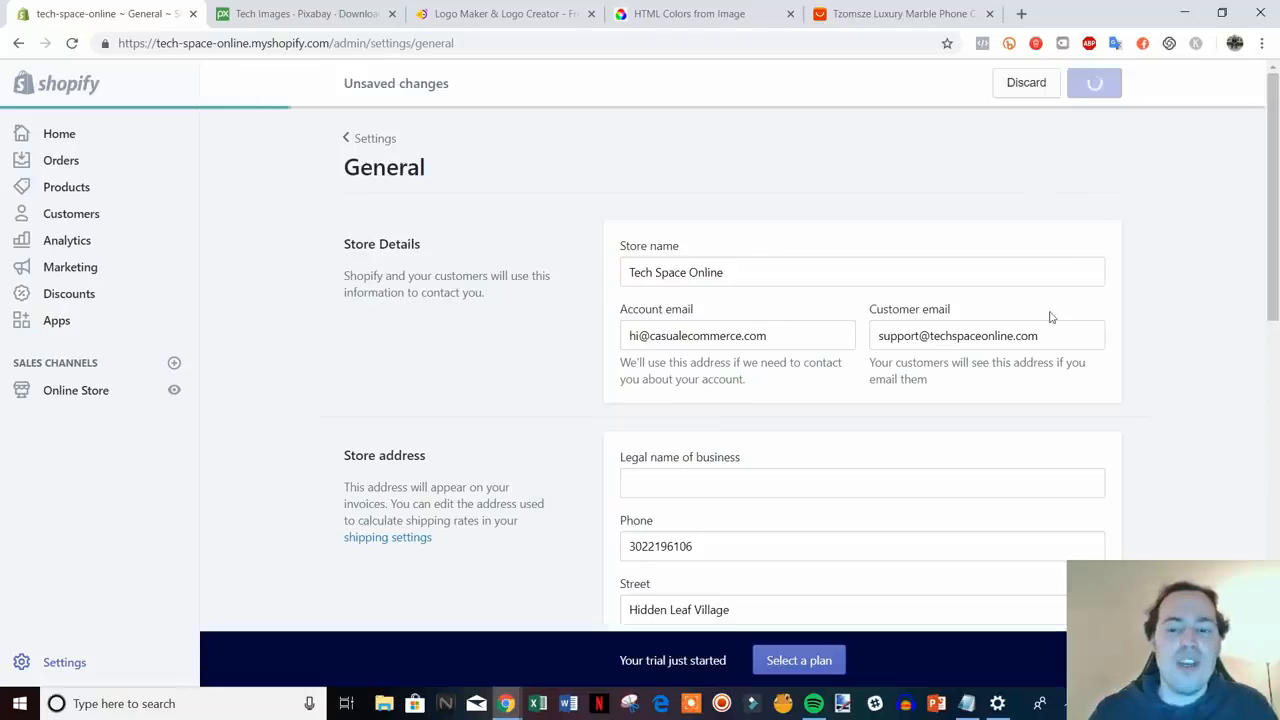
- Go to Payment providers and review the Shopify Payments and PayPal Express Checkout entries
{"action": "left_click", "coordinate": [368, 139]}
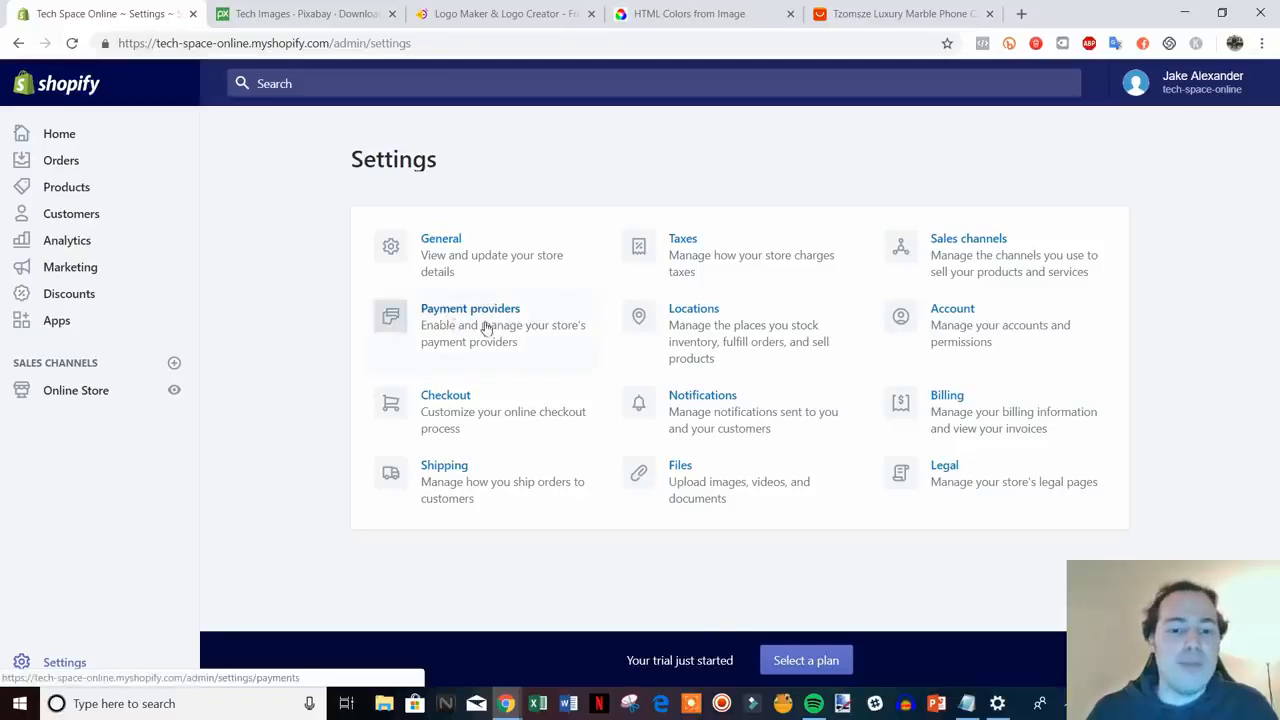
{"action": "left_click", "coordinate": [487, 328]}
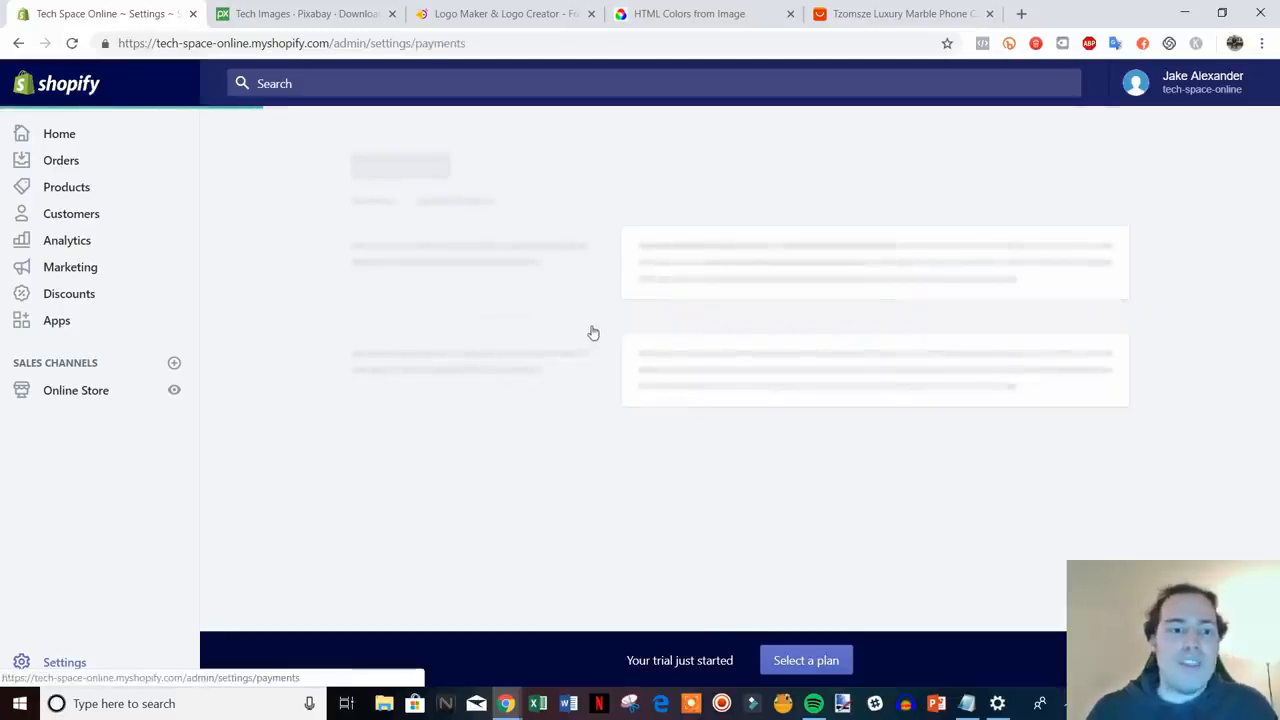
{"action": "scroll", "coordinate": [700, 380], "scroll_direction": "down", "scroll_amount": 3}
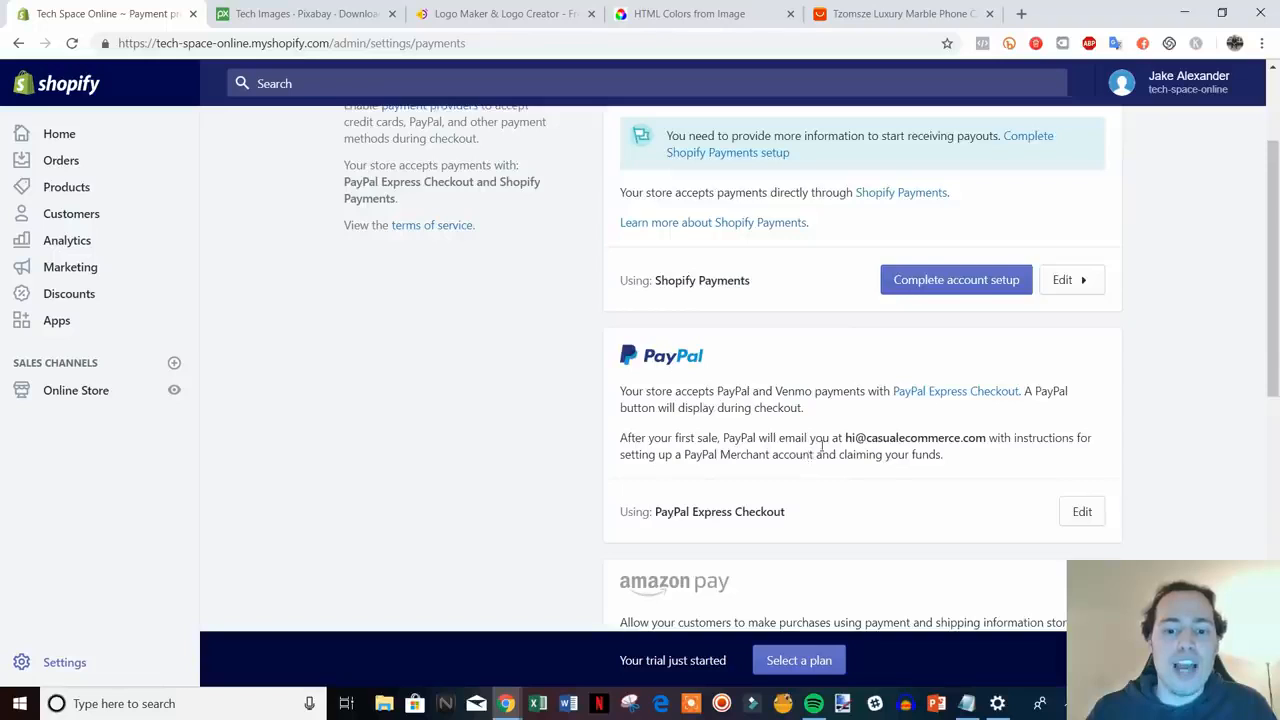
{"action": "scroll", "coordinate": [822, 445], "scroll_direction": "down", "scroll_amount": 3}
{"action": "scroll", "coordinate": [823, 449], "scroll_direction": "up", "scroll_amount": 5}
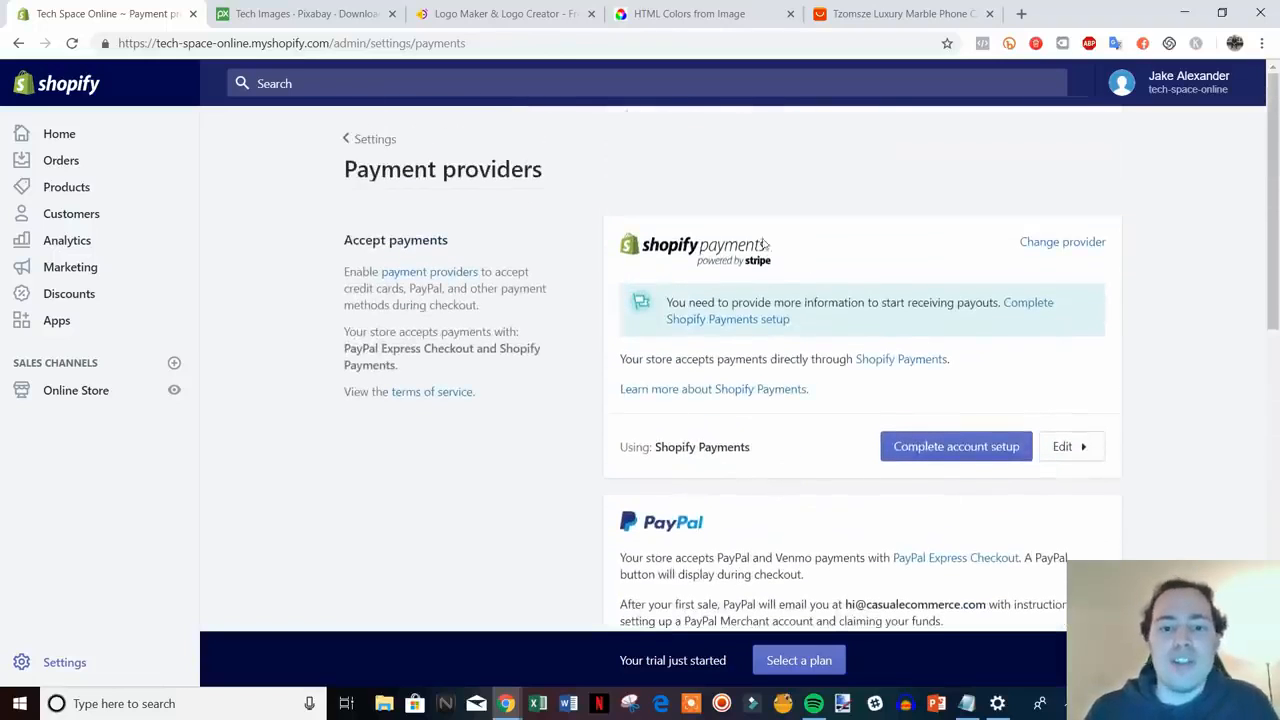
- Start the Shopify Payments account setup, keeping business type Individual/sole proprietorship
{"action": "left_click", "coordinate": [983, 453]}
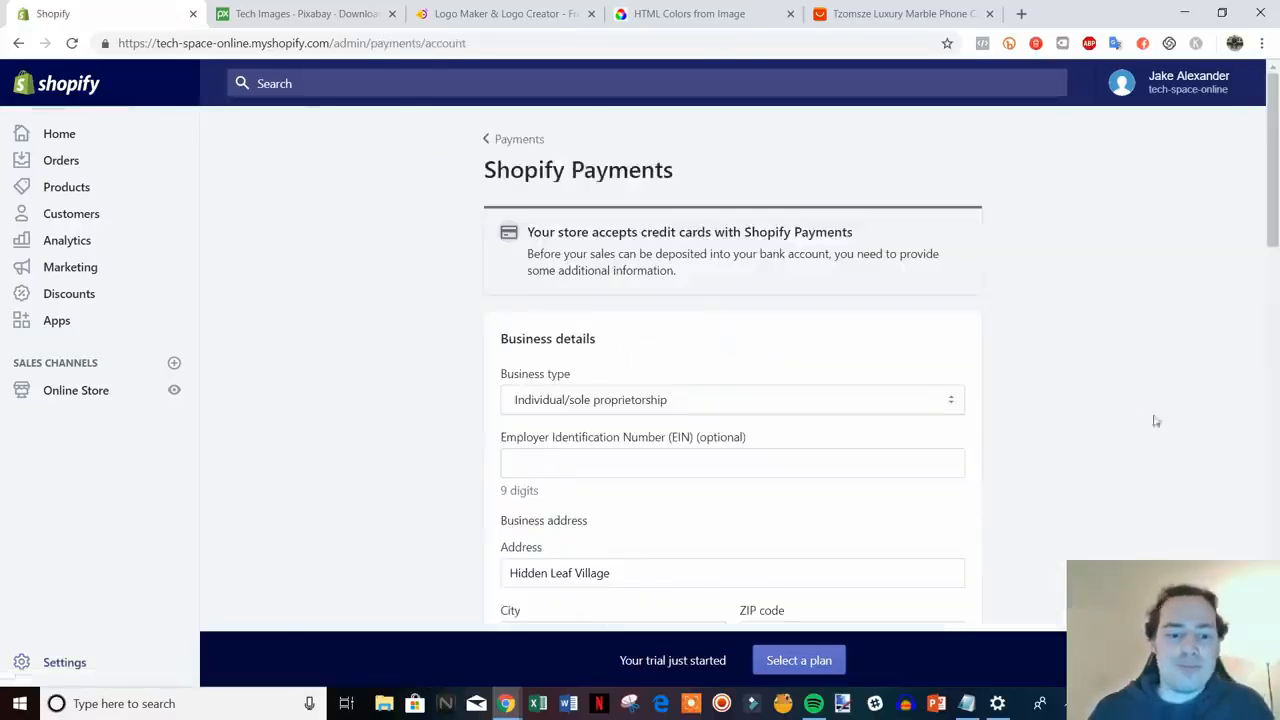
{"action": "scroll", "coordinate": [1170, 415], "scroll_direction": "down", "scroll_amount": 2}
{"action": "scroll", "coordinate": [1188, 409], "scroll_direction": "down", "scroll_amount": 1}
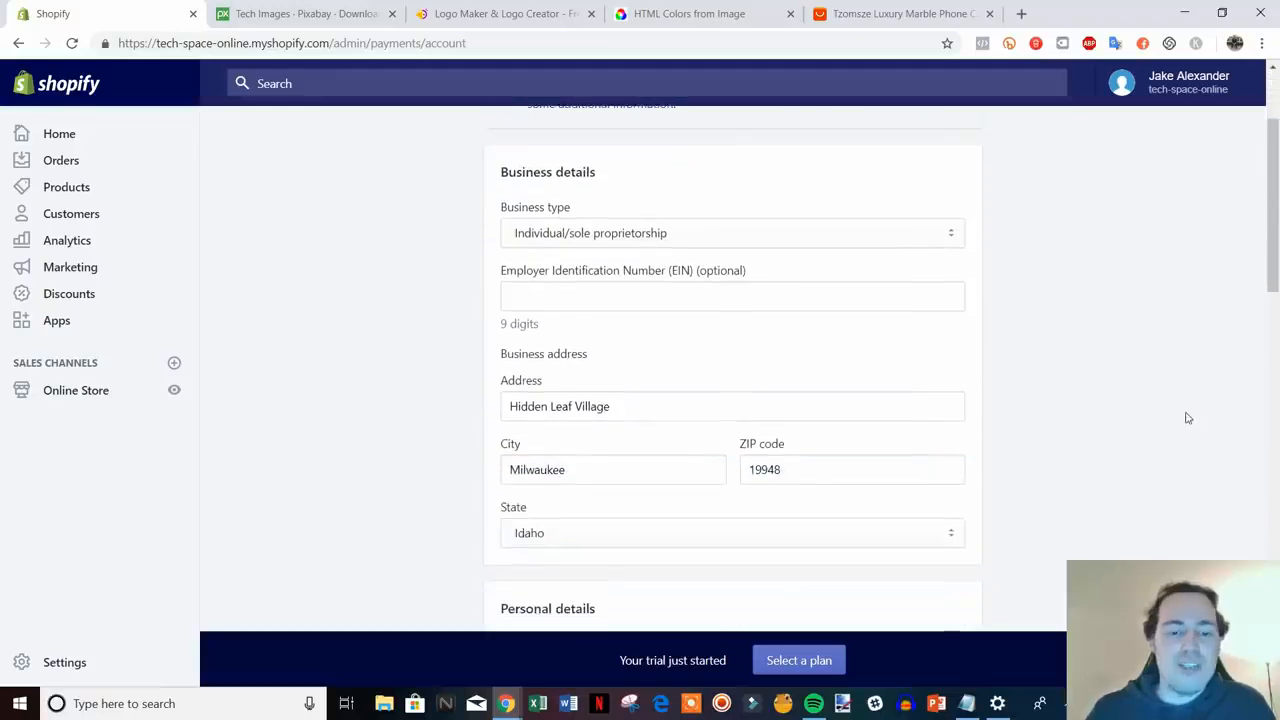
{"action": "left_click", "coordinate": [934, 240]}
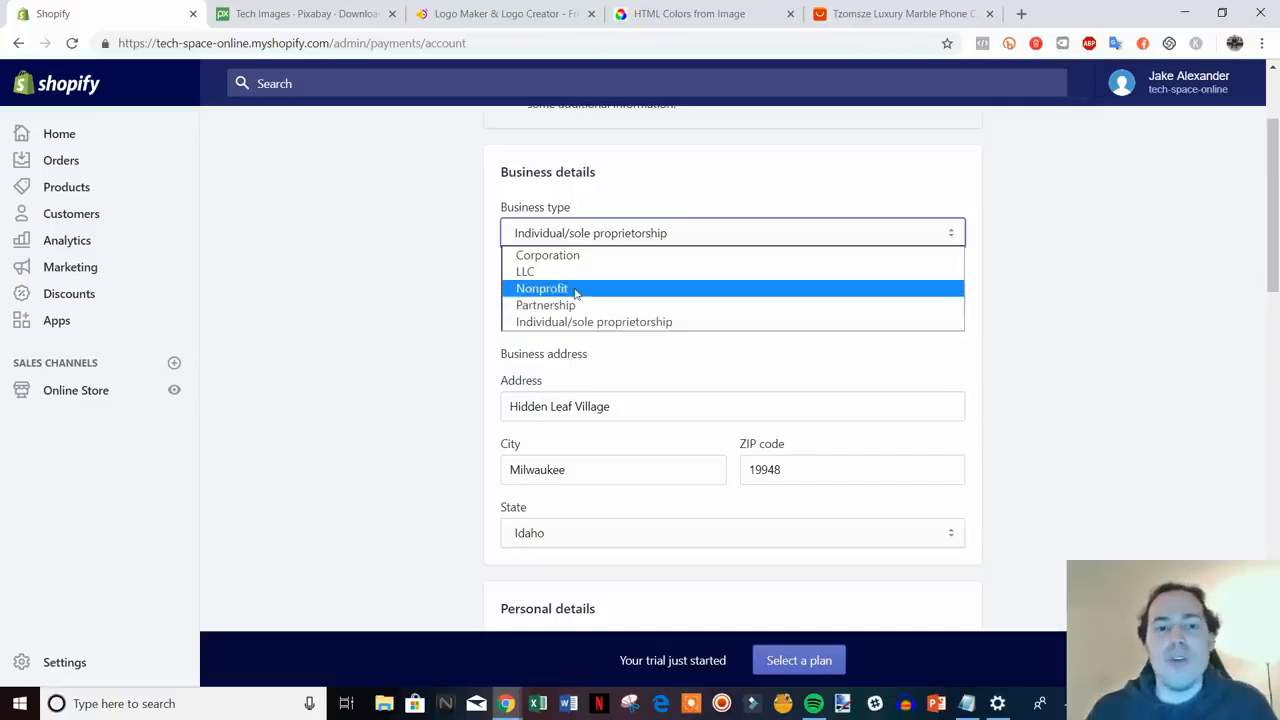
{"action": "left_click", "coordinate": [1040, 297]}
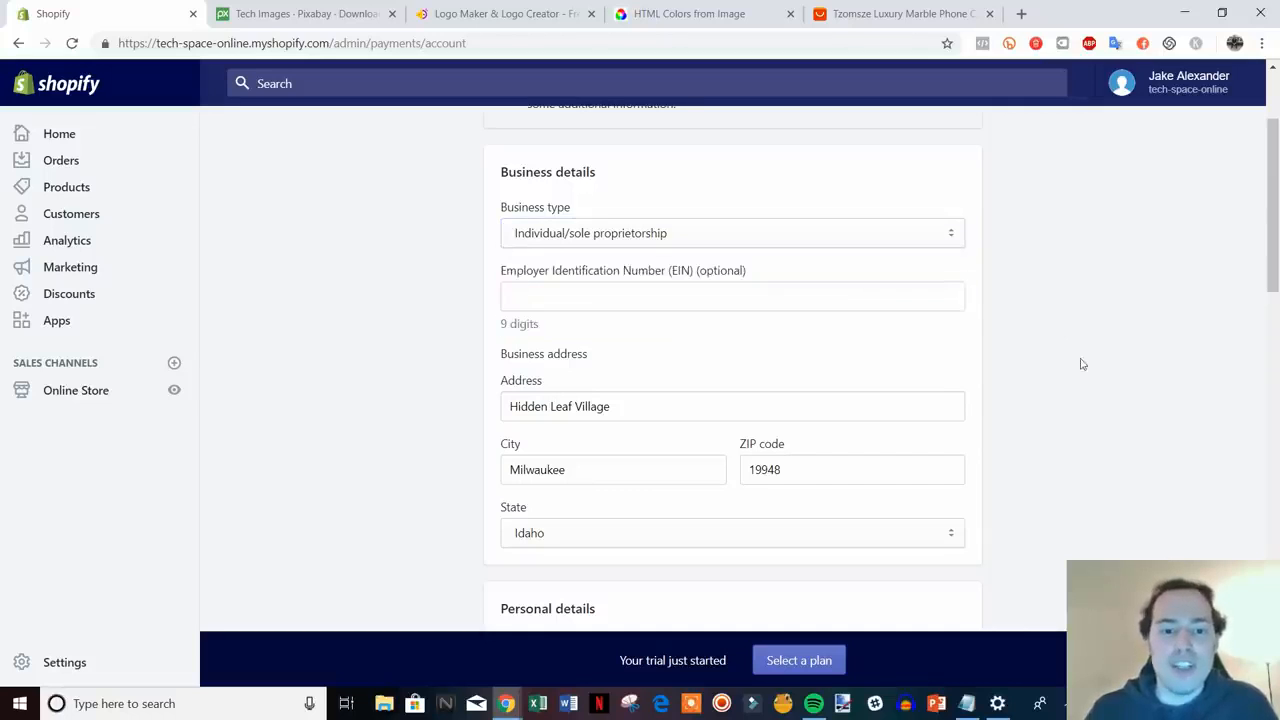
{"action": "scroll", "coordinate": [1069, 357], "scroll_direction": "down", "scroll_amount": 1}
{"action": "scroll", "coordinate": [1124, 370], "scroll_direction": "down", "scroll_amount": 3}
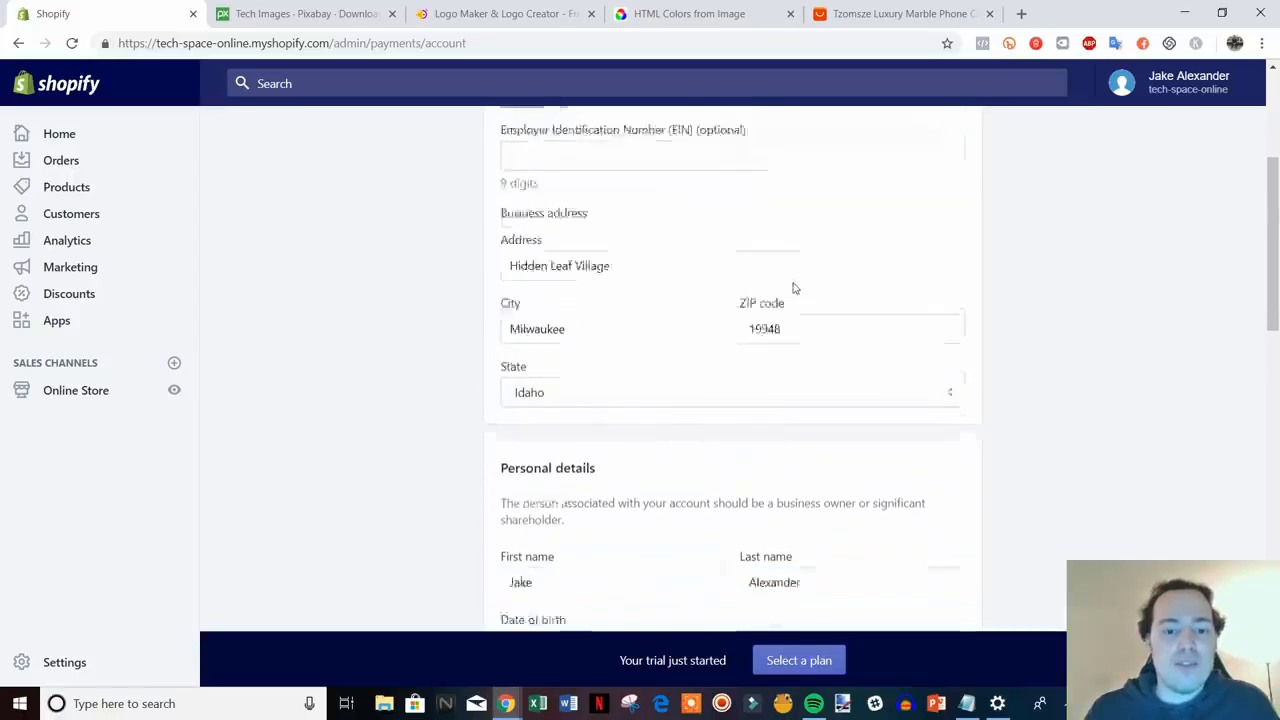
{"action": "scroll", "coordinate": [826, 271], "scroll_direction": "down", "scroll_amount": 2}
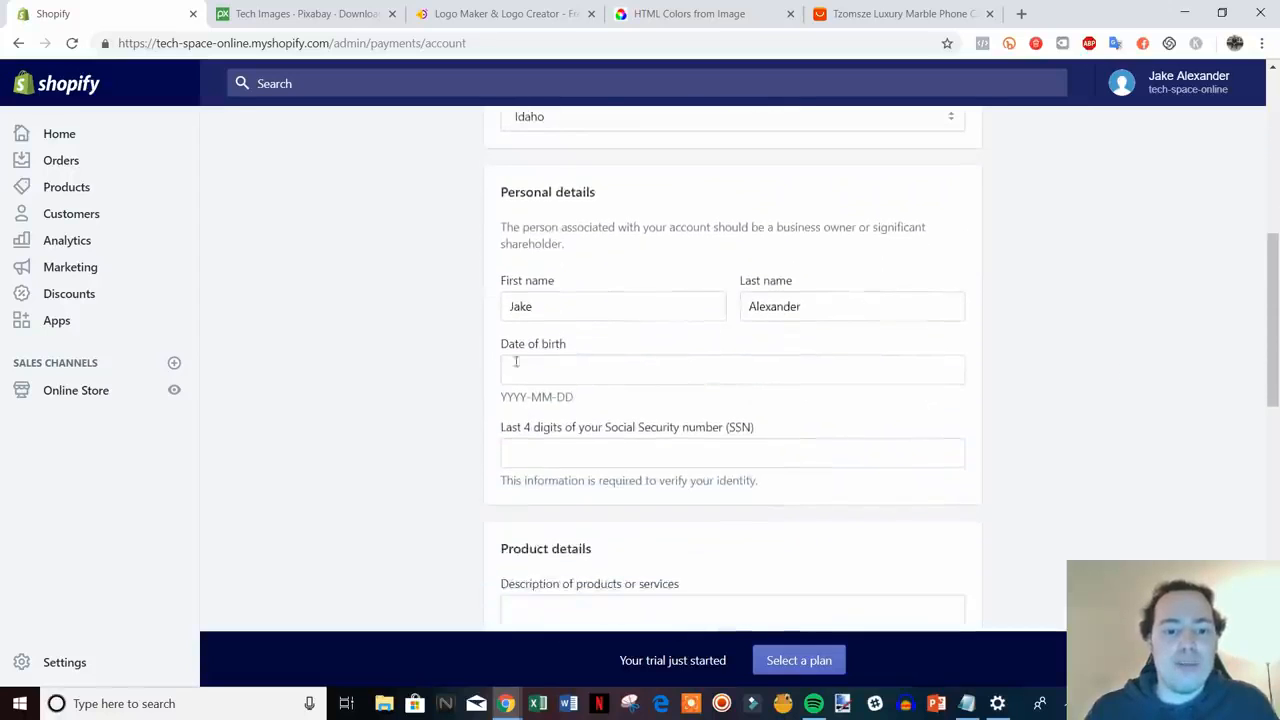
{"action": "scroll", "coordinate": [1095, 446], "scroll_direction": "down", "scroll_amount": 3}
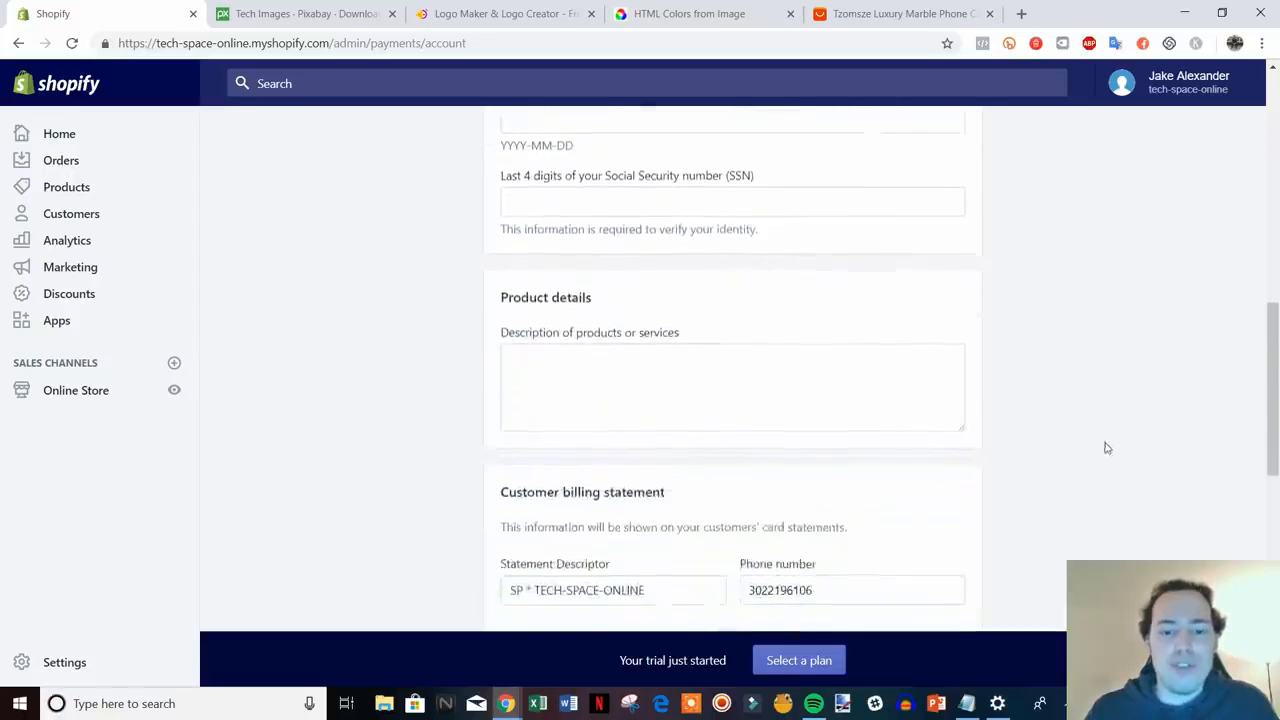
- Enter 'Retailer of electronics' as the description of products or services
{"action": "left_click", "coordinate": [573, 285]}
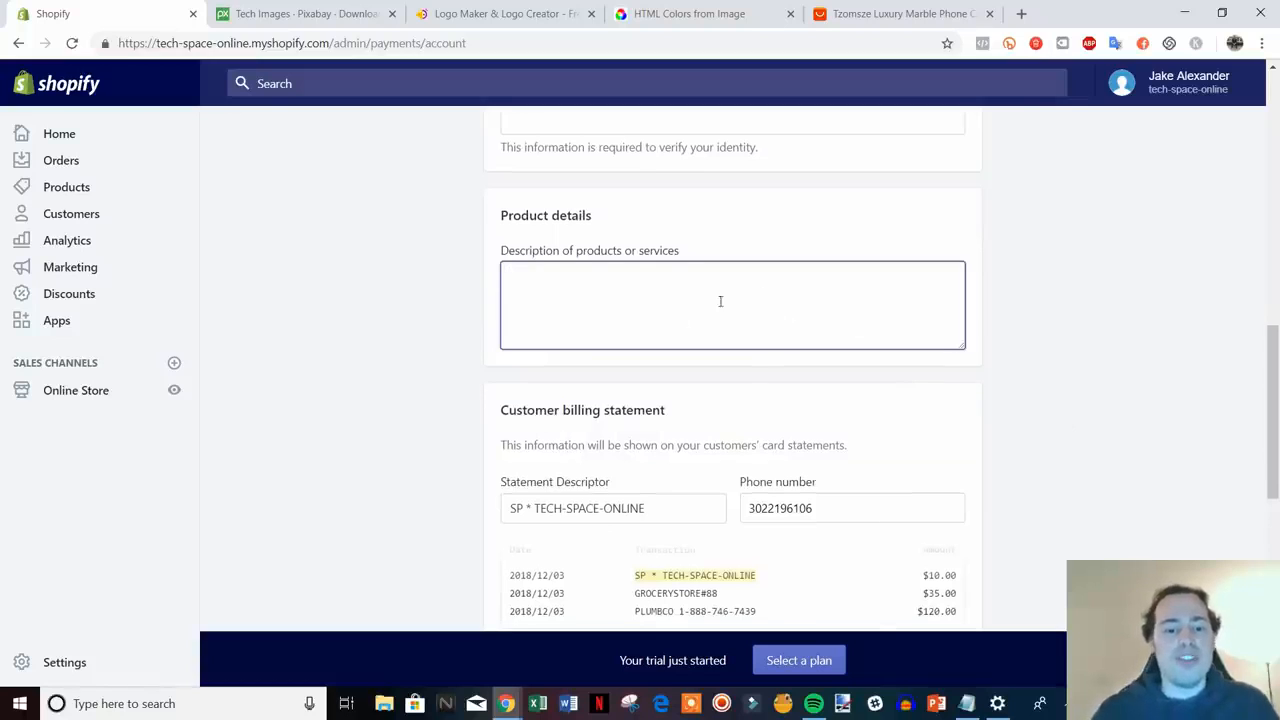
{"action": "scroll", "coordinate": [724, 349], "scroll_direction": "down", "scroll_amount": 1}
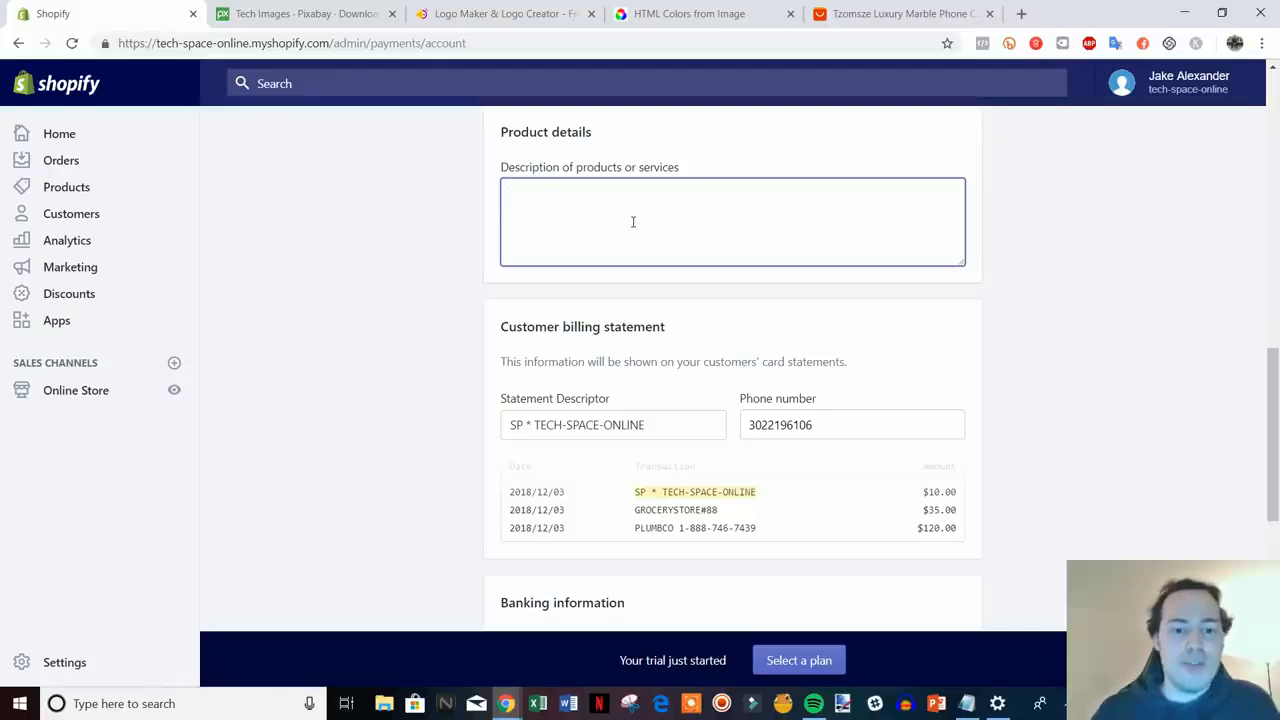
{"action": "type", "text": "Retai"}
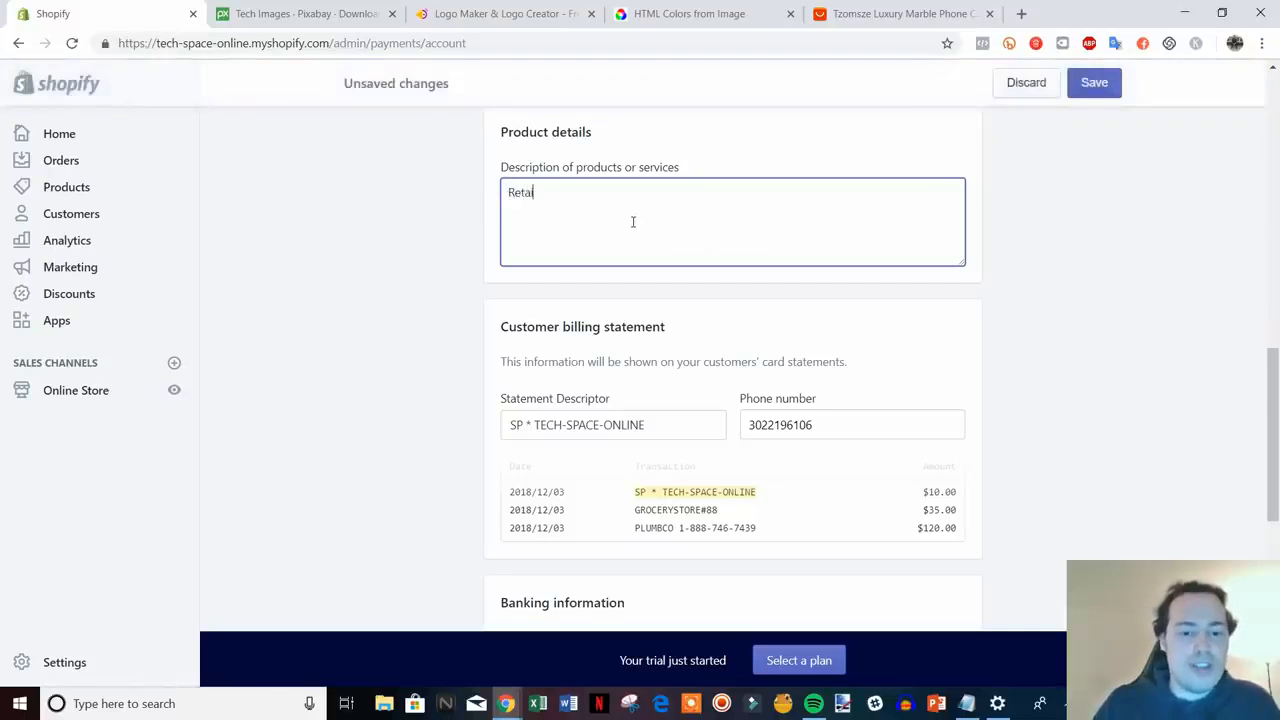
{"action": "type", "text": "ler of"}
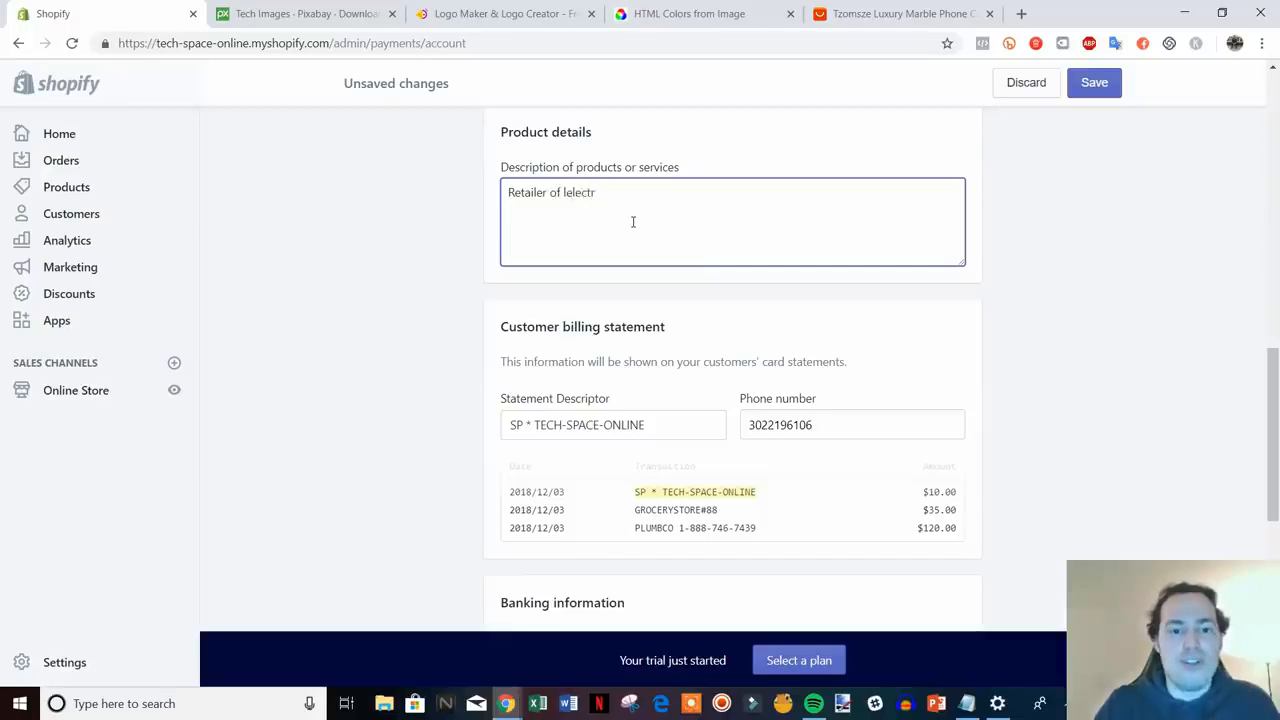
{"action": "type", "text": " elec"}
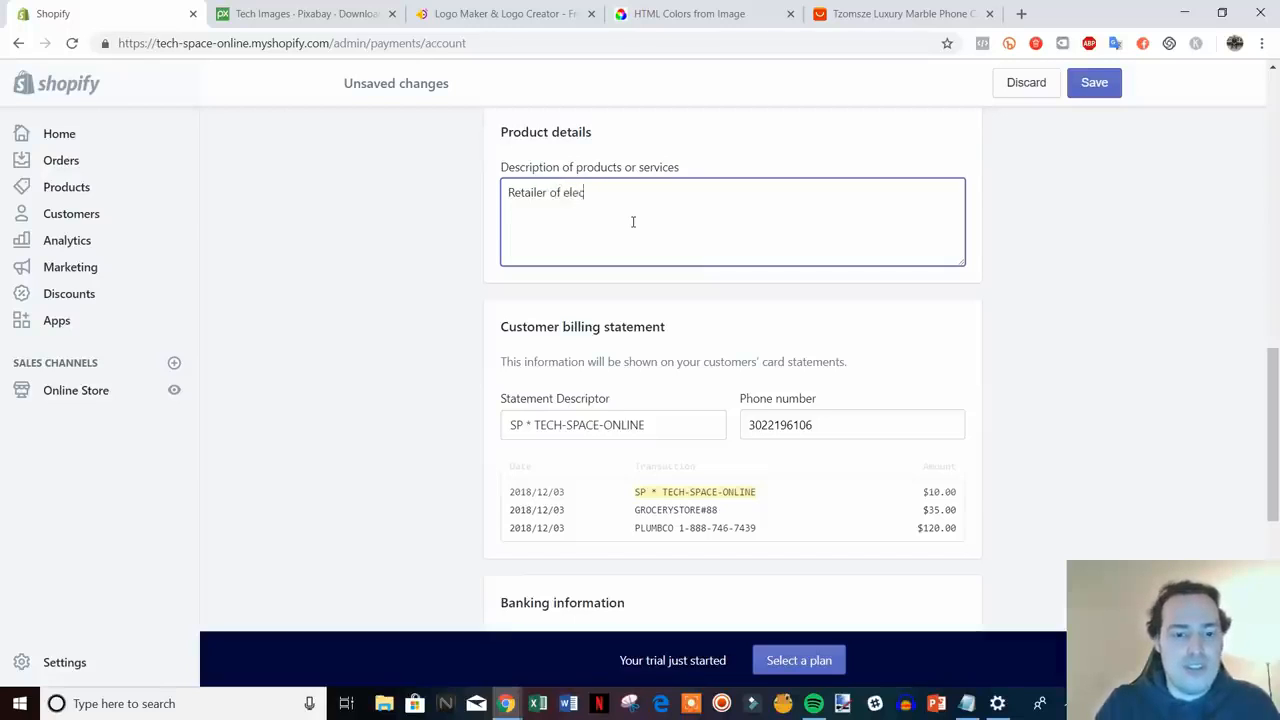
{"action": "type", "text": "tronics"}
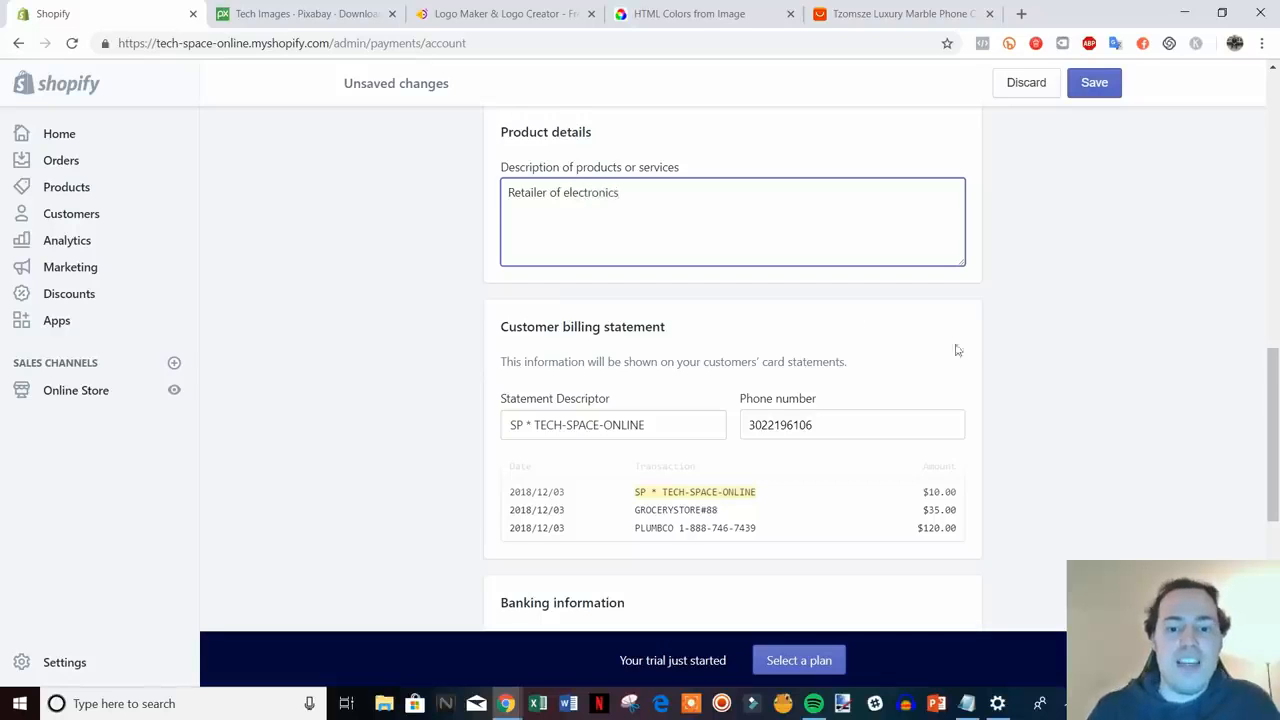
{"action": "scroll", "coordinate": [960, 350], "scroll_direction": "down", "scroll_amount": 2}
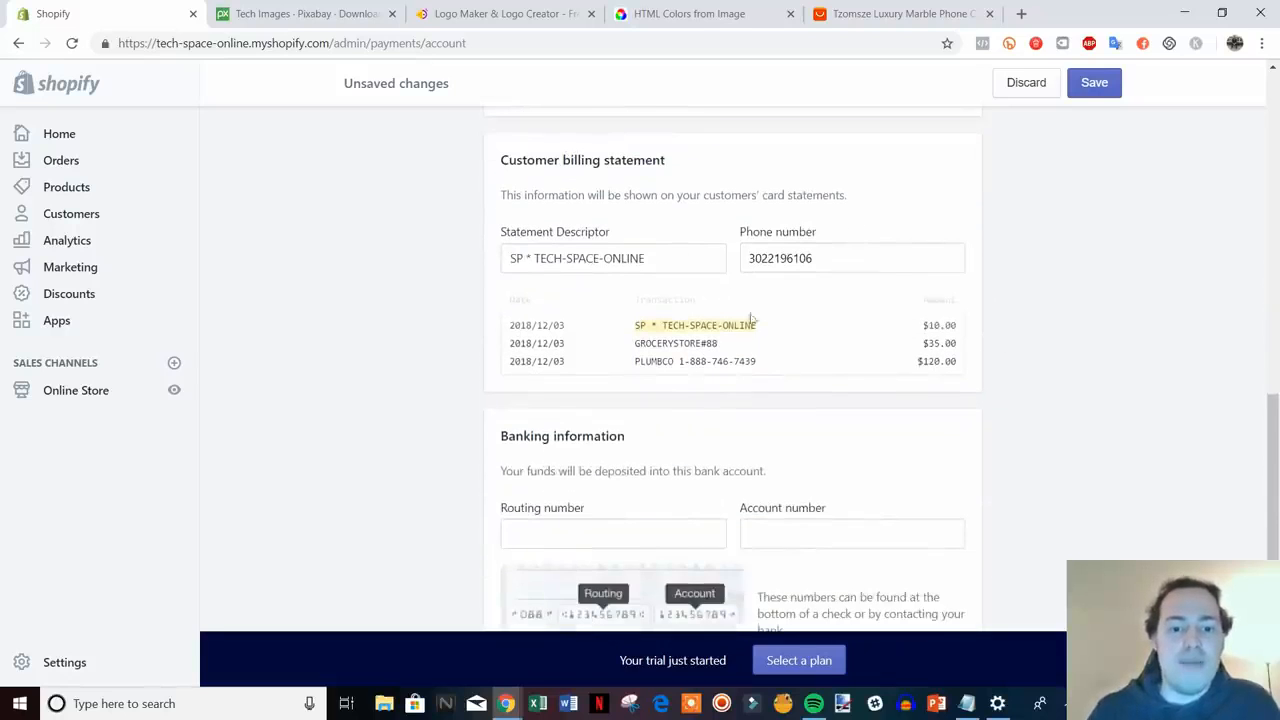
{"action": "left_click_drag", "start_coordinate": [673, 266], "coordinate": [537, 258]}
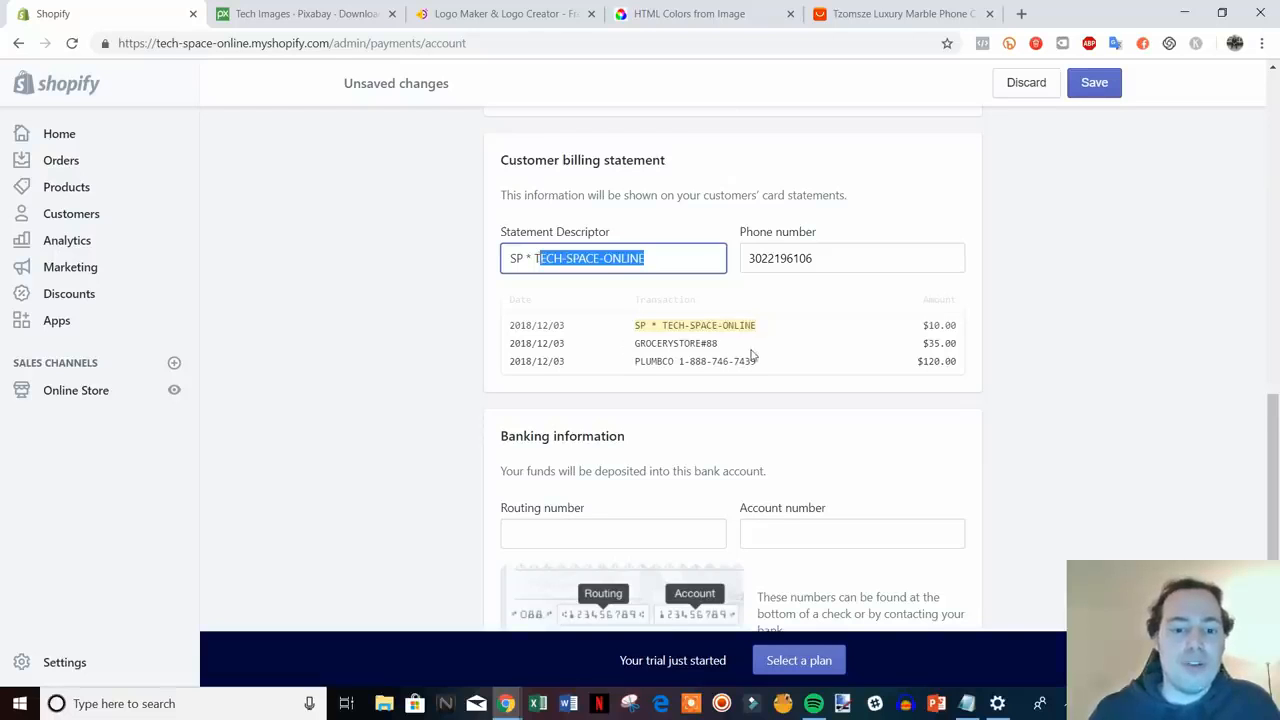
- Review the rest of the account form, then go back to Payment providers
{"action": "scroll", "coordinate": [897, 334], "scroll_direction": "down", "scroll_amount": 4}
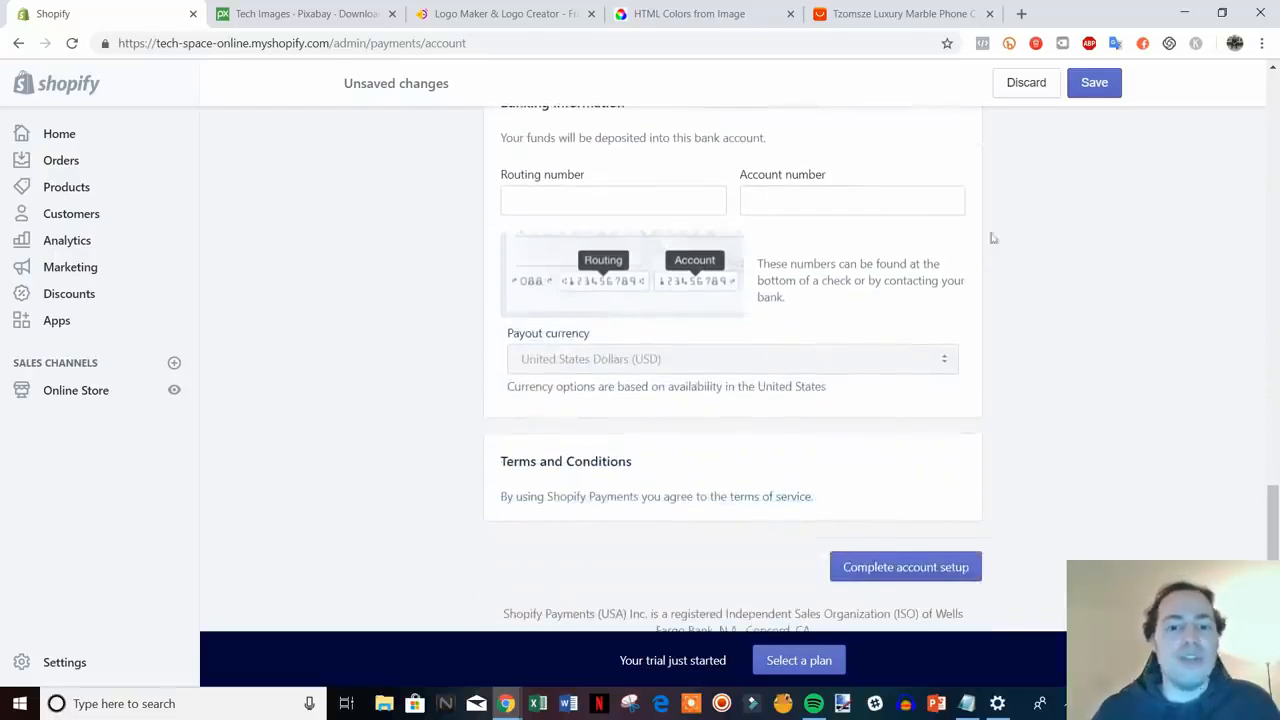
{"action": "scroll", "coordinate": [620, 206], "scroll_direction": "up", "scroll_amount": 3}
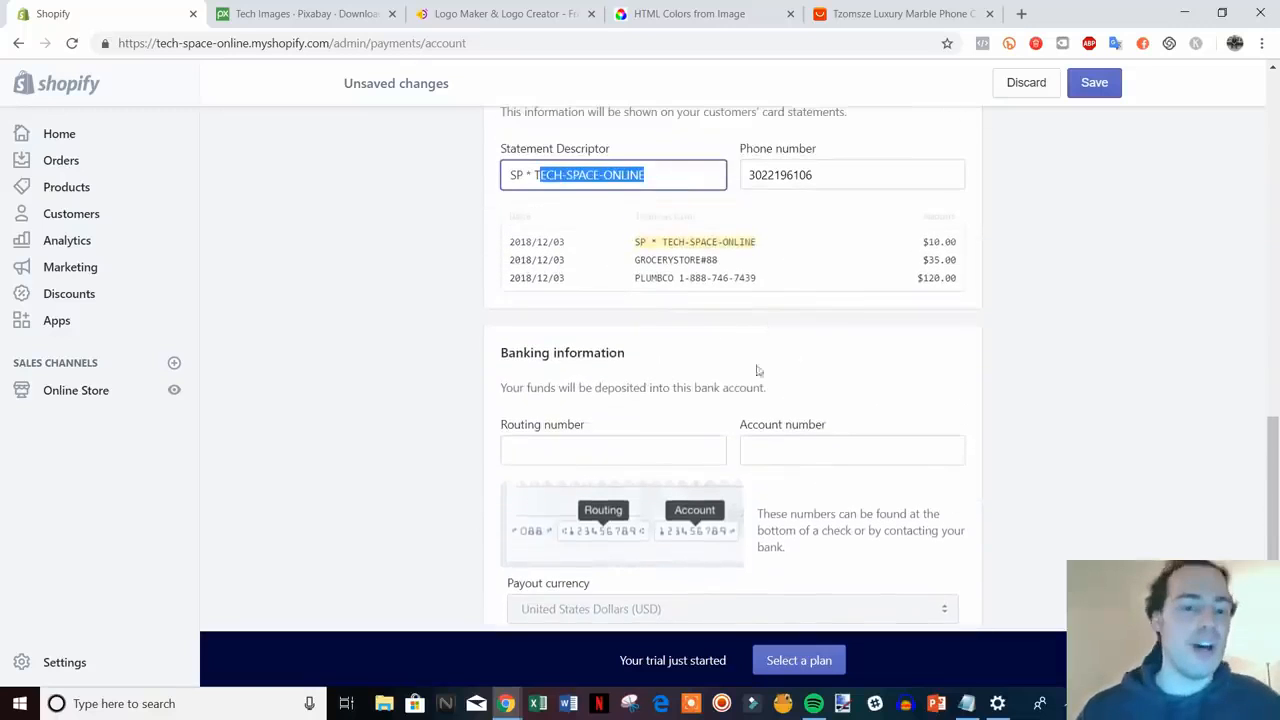
{"action": "scroll", "coordinate": [782, 378], "scroll_direction": "up", "scroll_amount": 5}
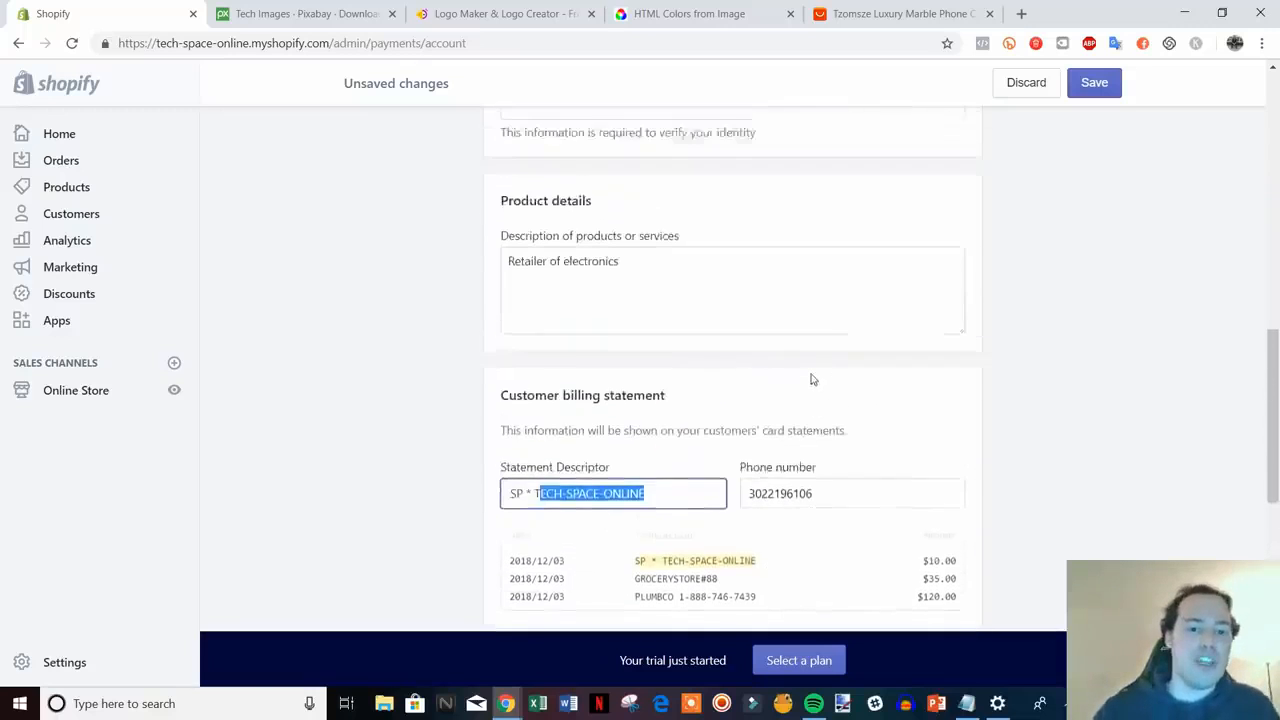
{"action": "scroll", "coordinate": [608, 490], "scroll_direction": "up", "scroll_amount": 8}
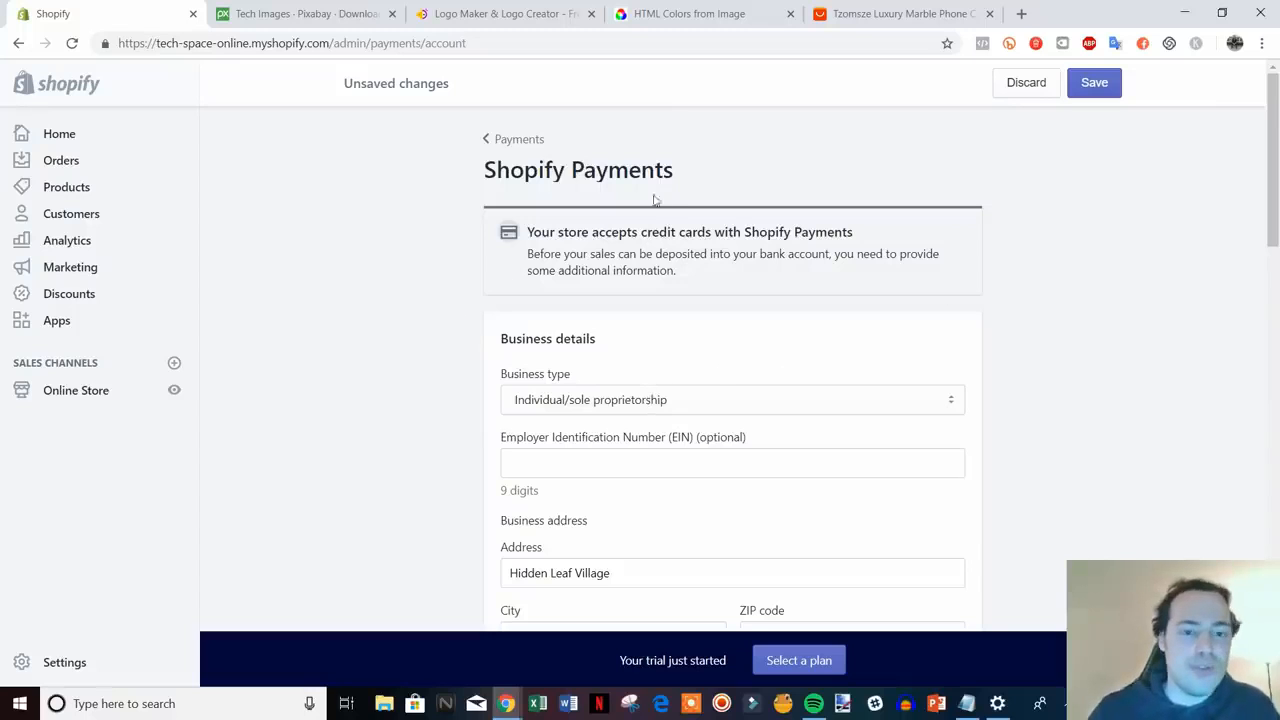
{"action": "scroll", "coordinate": [1223, 377], "scroll_direction": "down", "scroll_amount": 15}
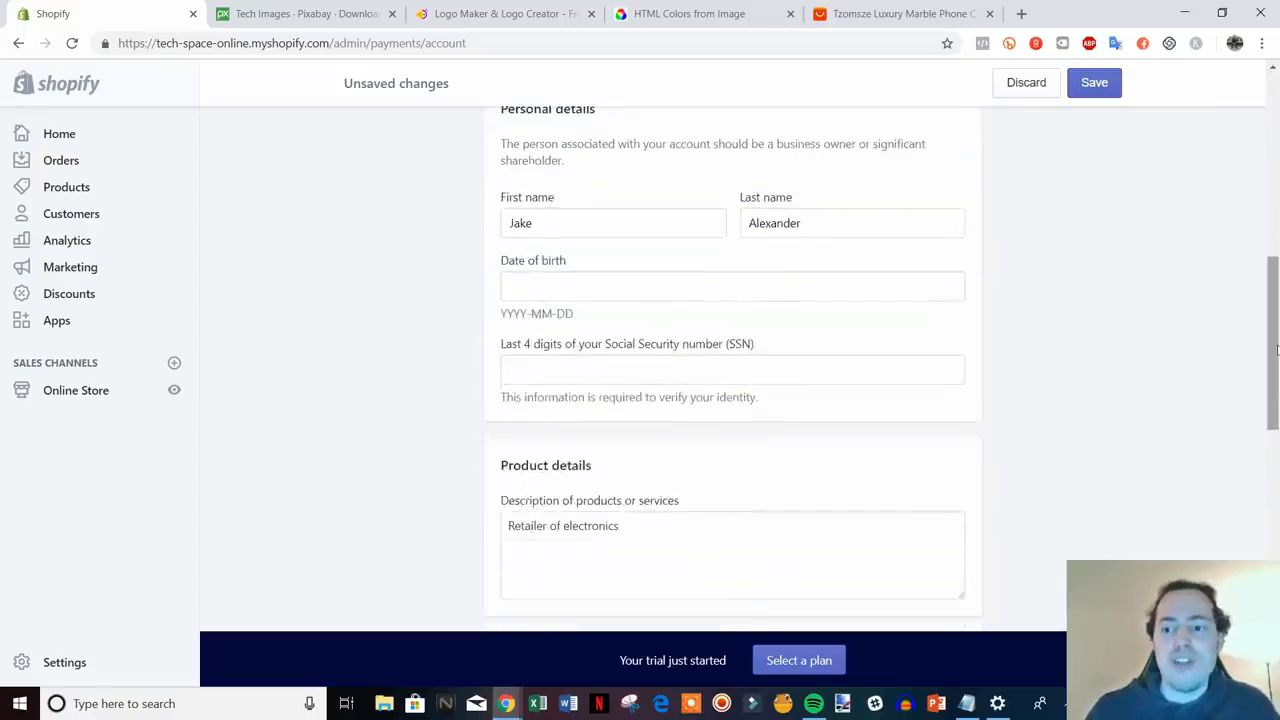
{"action": "scroll", "coordinate": [1071, 480], "scroll_direction": "up", "scroll_amount": 5}
{"action": "scroll", "coordinate": [1171, 434], "scroll_direction": "down", "scroll_amount": 5}
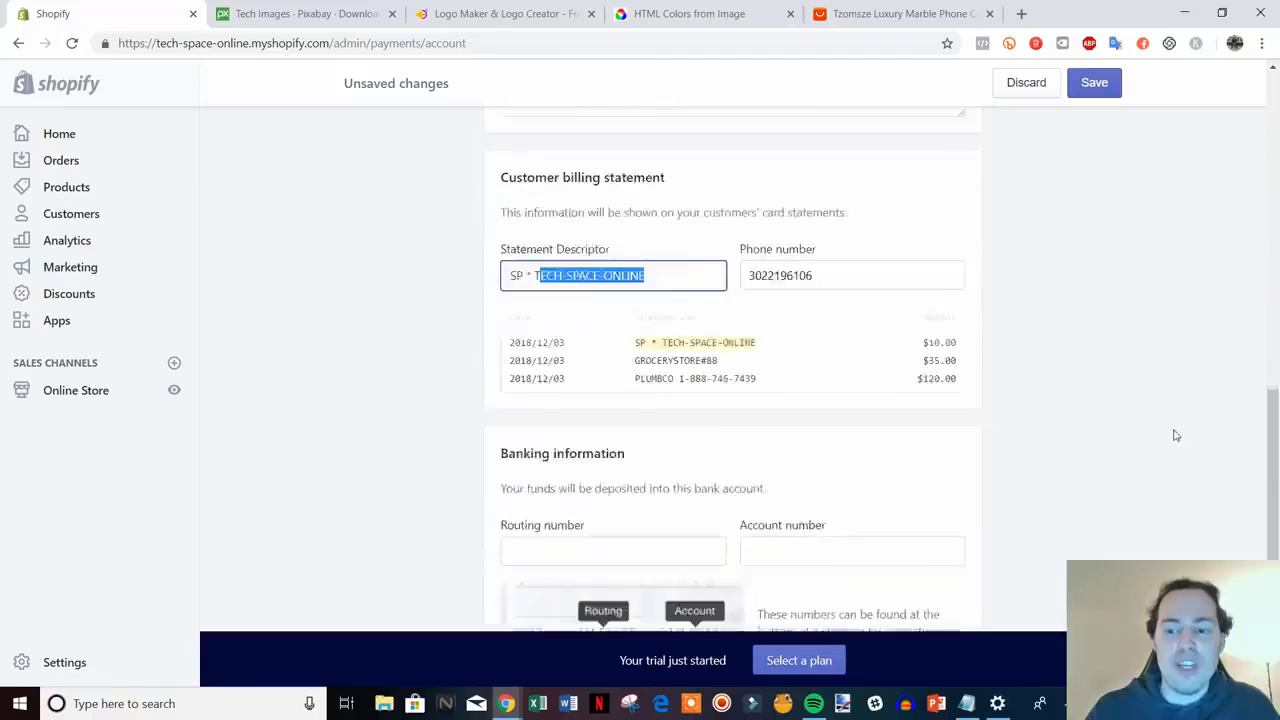
{"action": "scroll", "coordinate": [1031, 483], "scroll_direction": "up", "scroll_amount": 15}
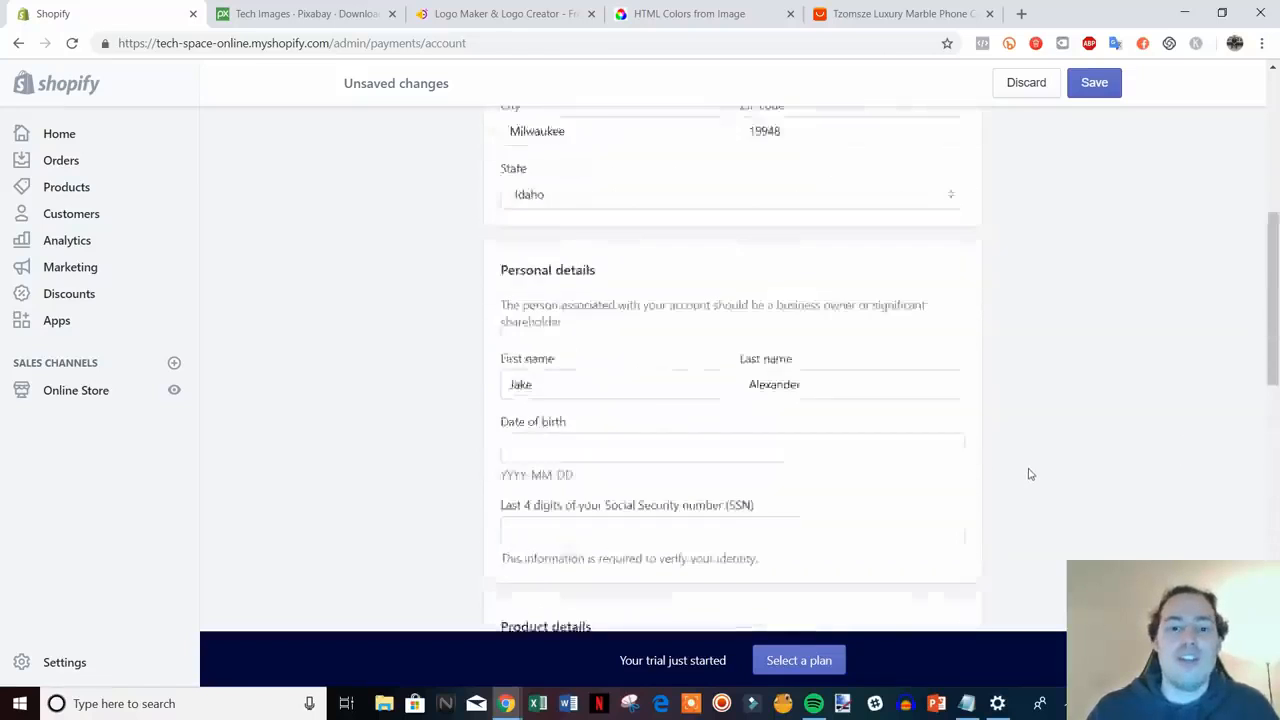
{"action": "left_click", "coordinate": [503, 138]}
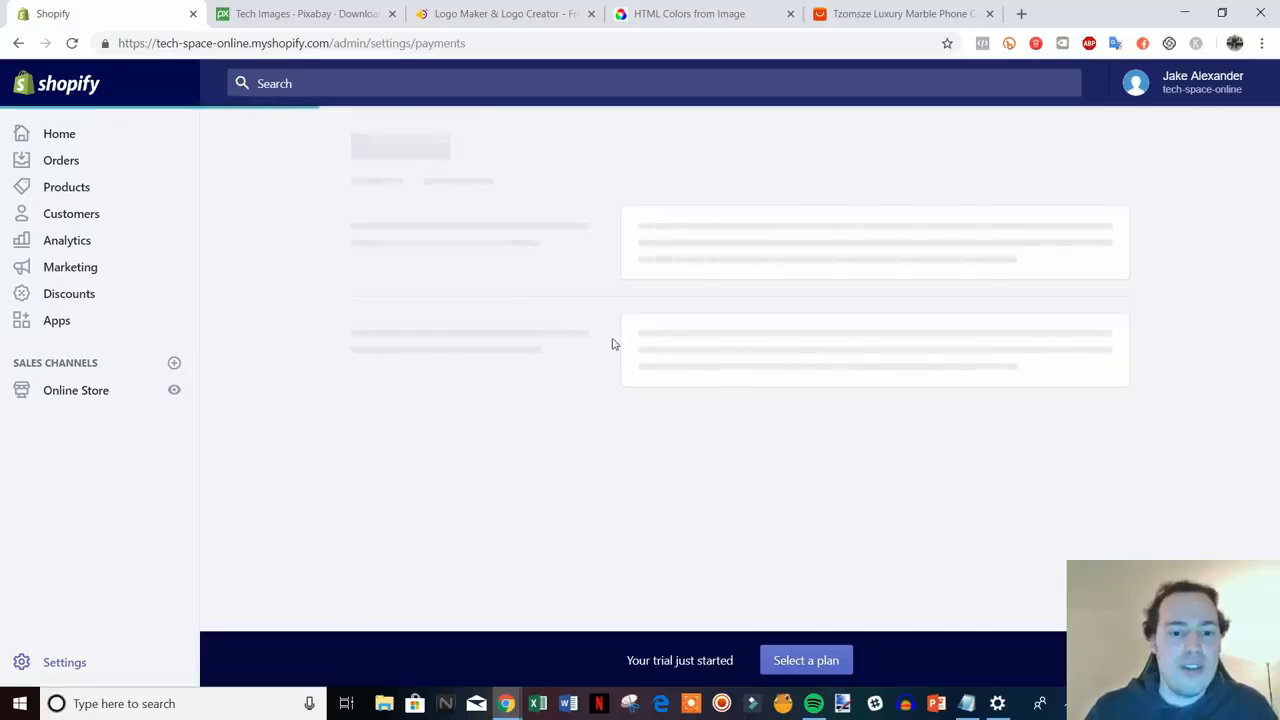
- Review Payment providers, then go back to Settings and open Checkout settings
{"action": "scroll", "coordinate": [545, 380], "scroll_direction": "down", "scroll_amount": 3}
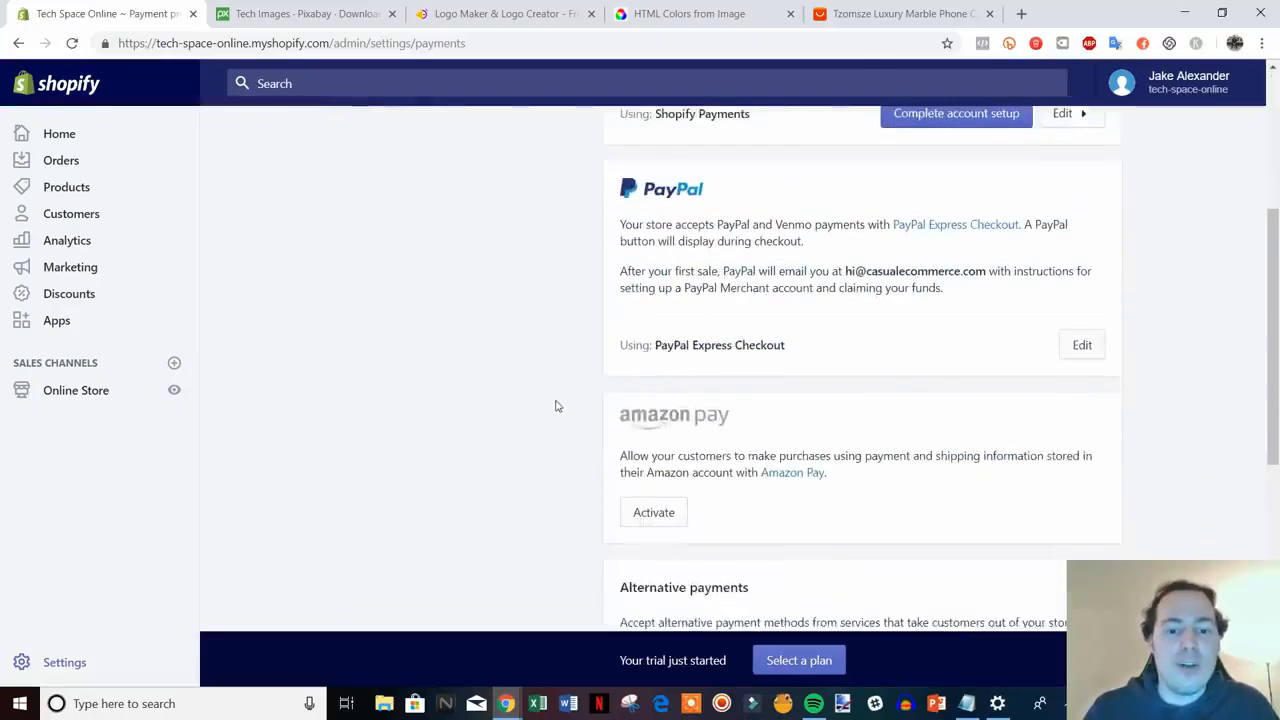
{"action": "scroll", "coordinate": [556, 401], "scroll_direction": "up", "scroll_amount": 3}
{"action": "scroll", "coordinate": [600, 400], "scroll_direction": "down", "scroll_amount": 3}
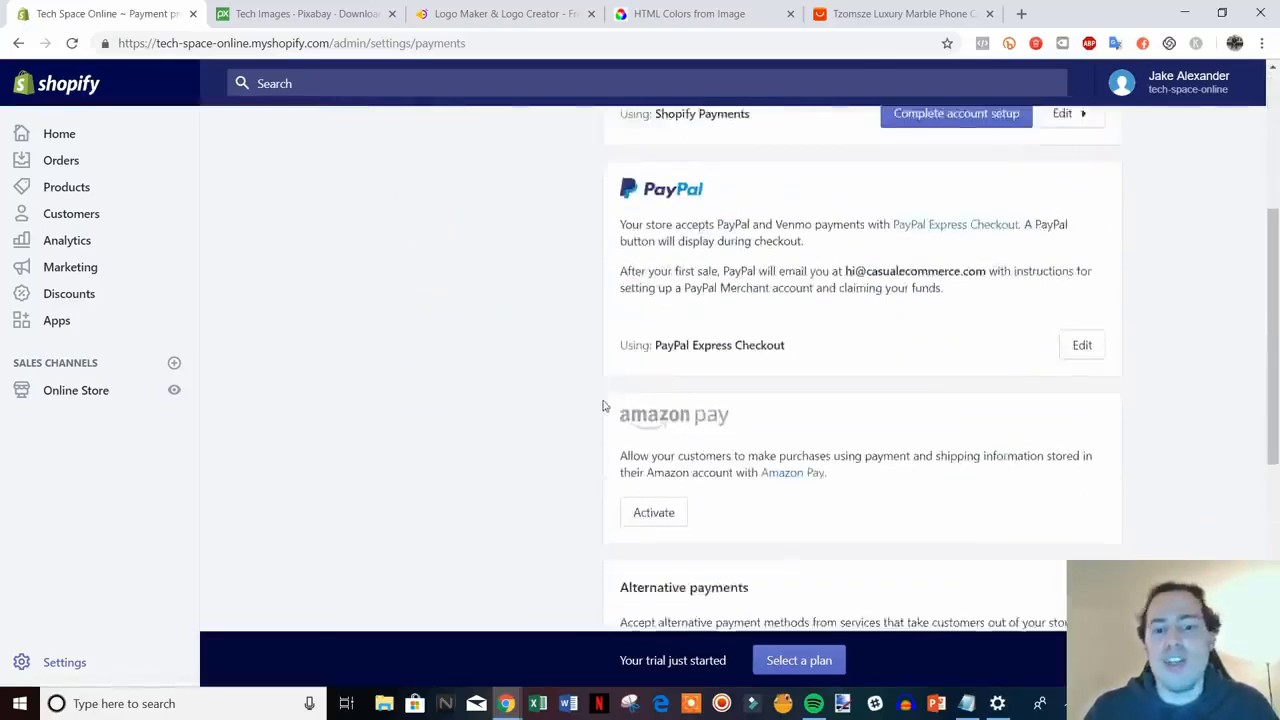
{"action": "scroll", "coordinate": [988, 337], "scroll_direction": "up", "scroll_amount": 2}
{"action": "scroll", "coordinate": [613, 403], "scroll_direction": "down", "scroll_amount": 6}
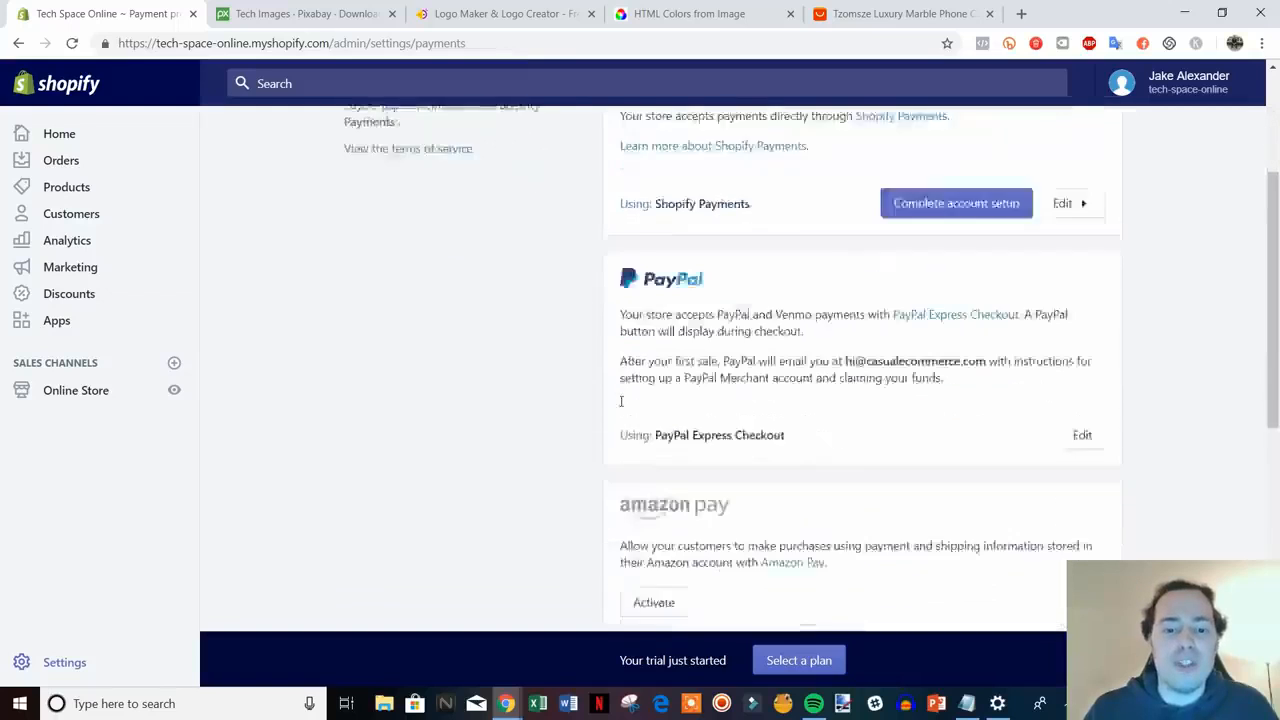
{"action": "scroll", "coordinate": [613, 396], "scroll_direction": "up", "scroll_amount": 4}
{"action": "scroll", "coordinate": [613, 396], "scroll_direction": "up", "scroll_amount": 1}
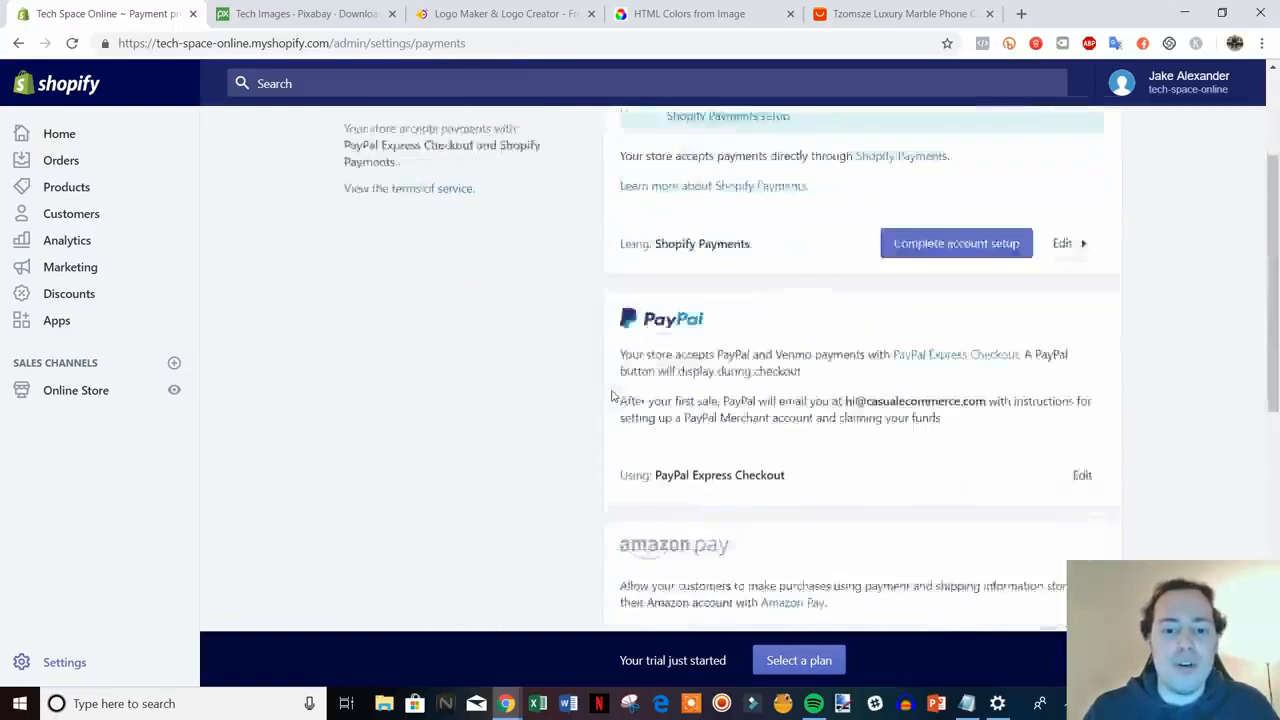
{"action": "scroll", "coordinate": [613, 396], "scroll_direction": "down", "scroll_amount": 6}
{"action": "scroll", "coordinate": [615, 398], "scroll_direction": "up", "scroll_amount": 8}
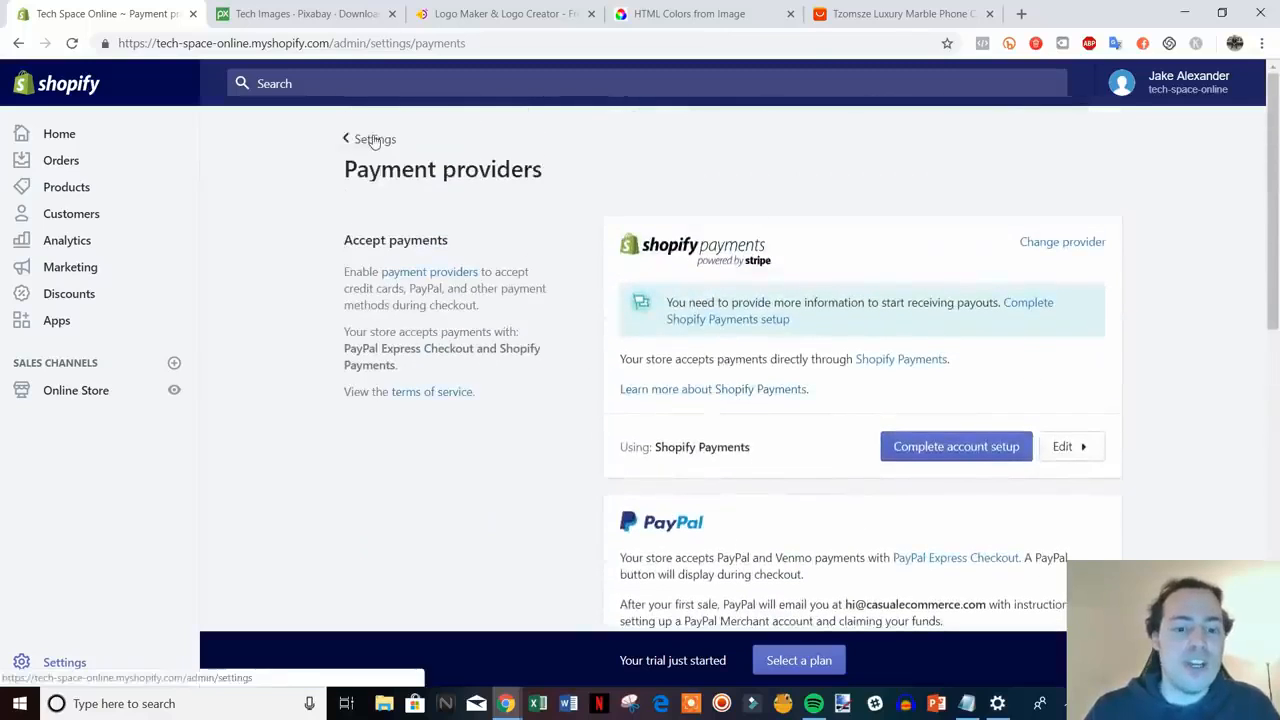
{"action": "left_click", "coordinate": [368, 139]}
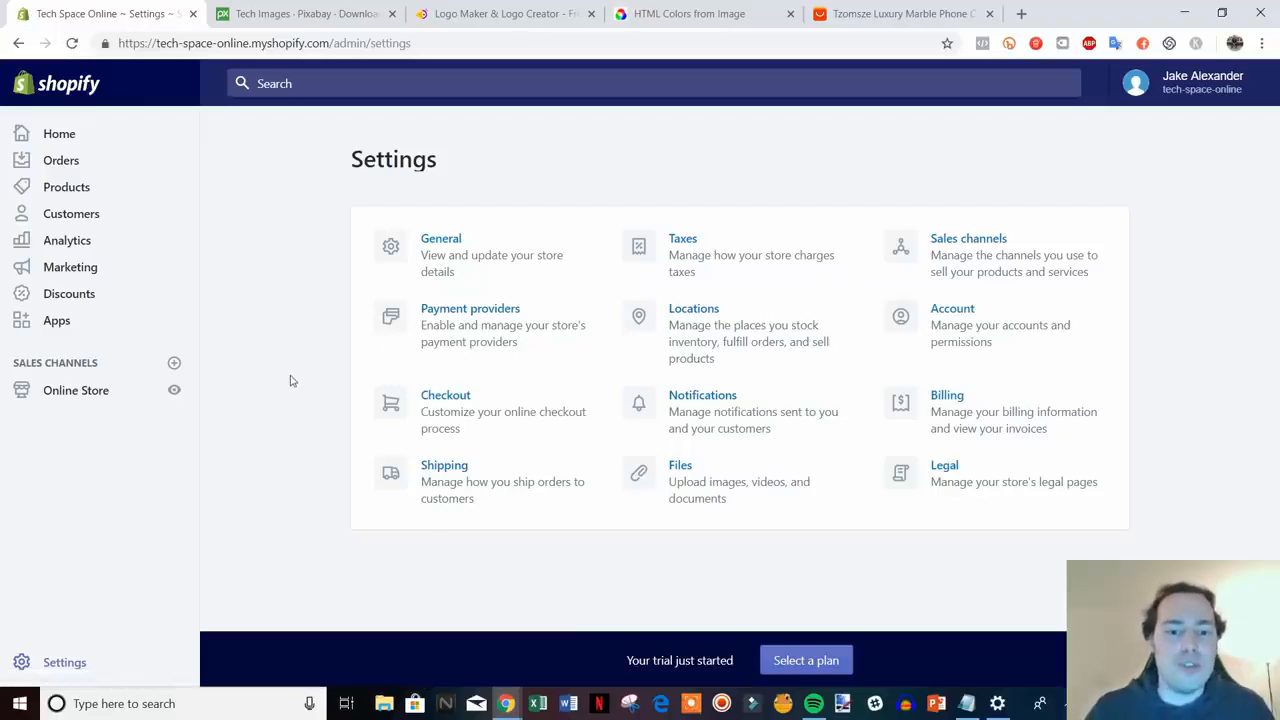
{"action": "left_click", "coordinate": [512, 415]}
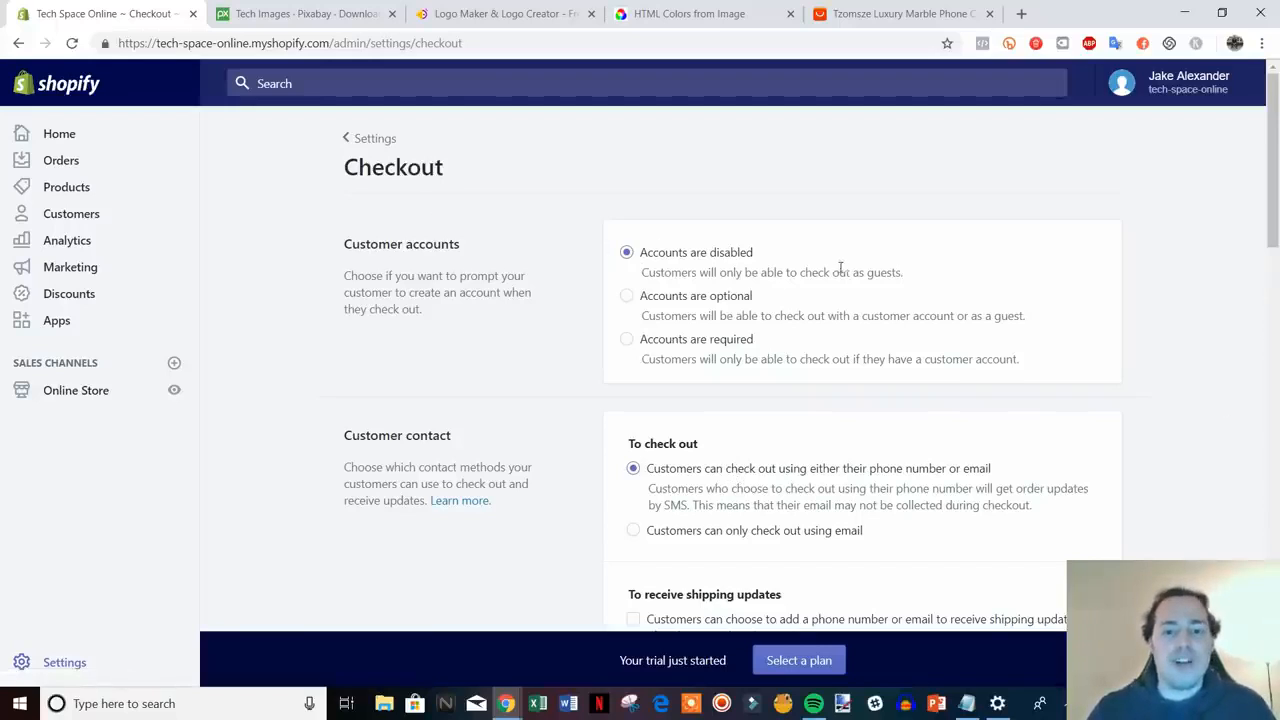
{"action": "left_click", "coordinate": [628, 295]}
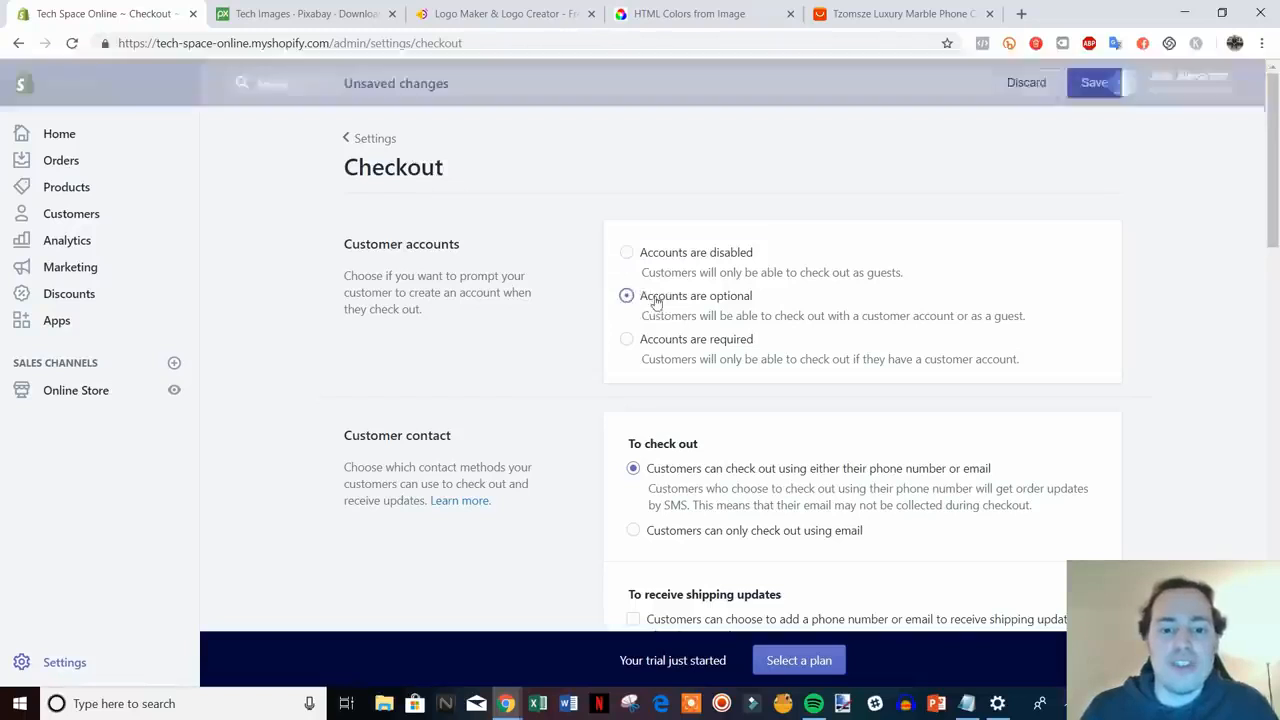
{"action": "scroll", "coordinate": [1155, 372], "scroll_direction": "down", "scroll_amount": 2}
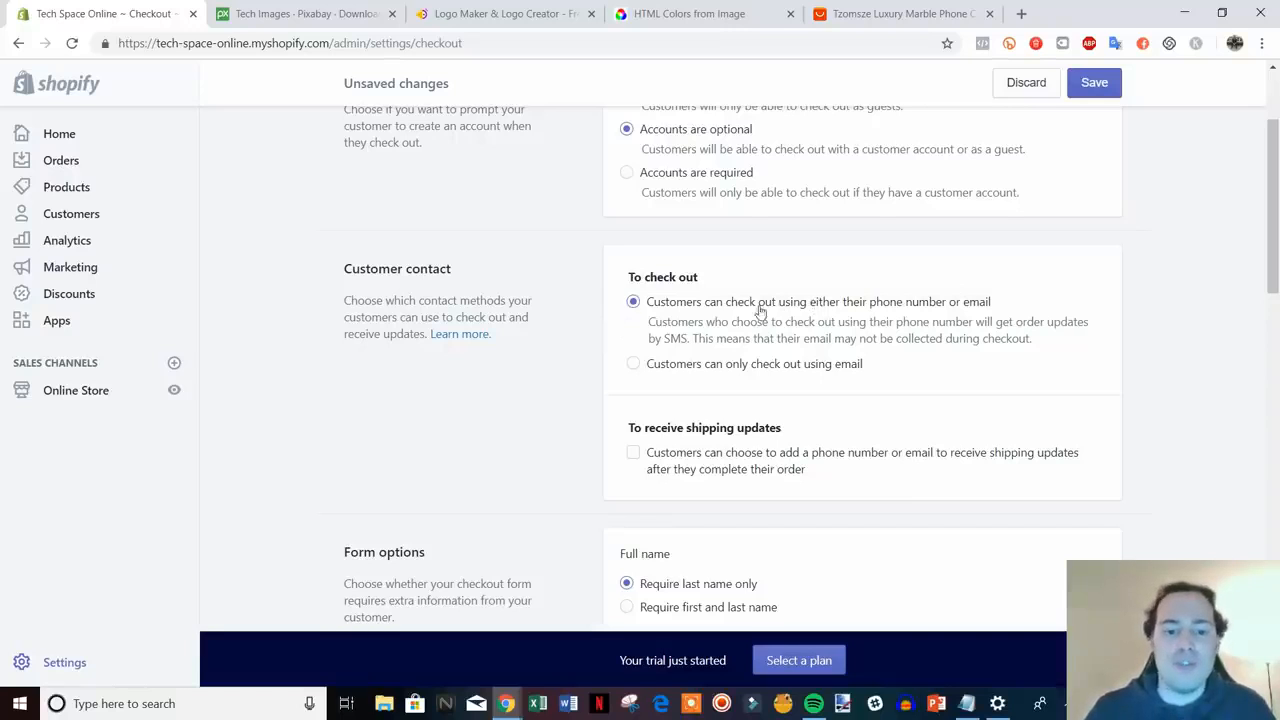
{"action": "scroll", "coordinate": [760, 312], "scroll_direction": "down", "scroll_amount": 1}
{"action": "scroll", "coordinate": [897, 274], "scroll_direction": "down", "scroll_amount": 1}
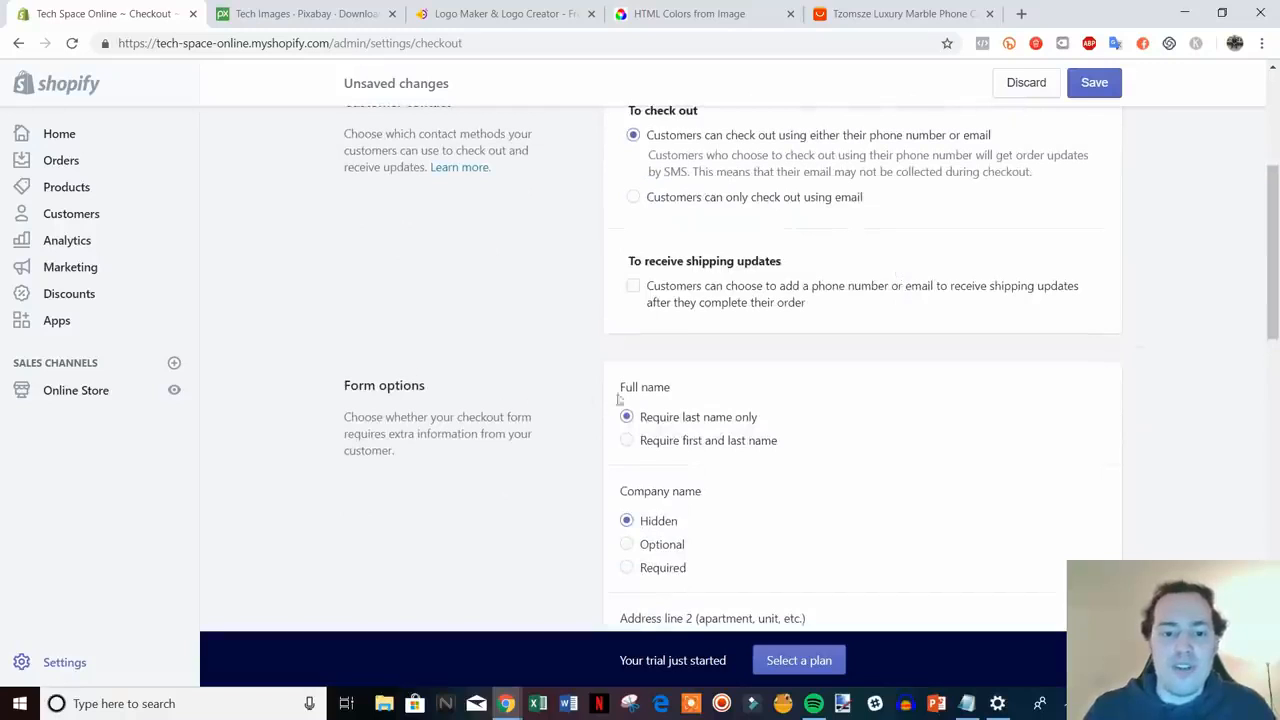
{"action": "left_click", "coordinate": [673, 442]}
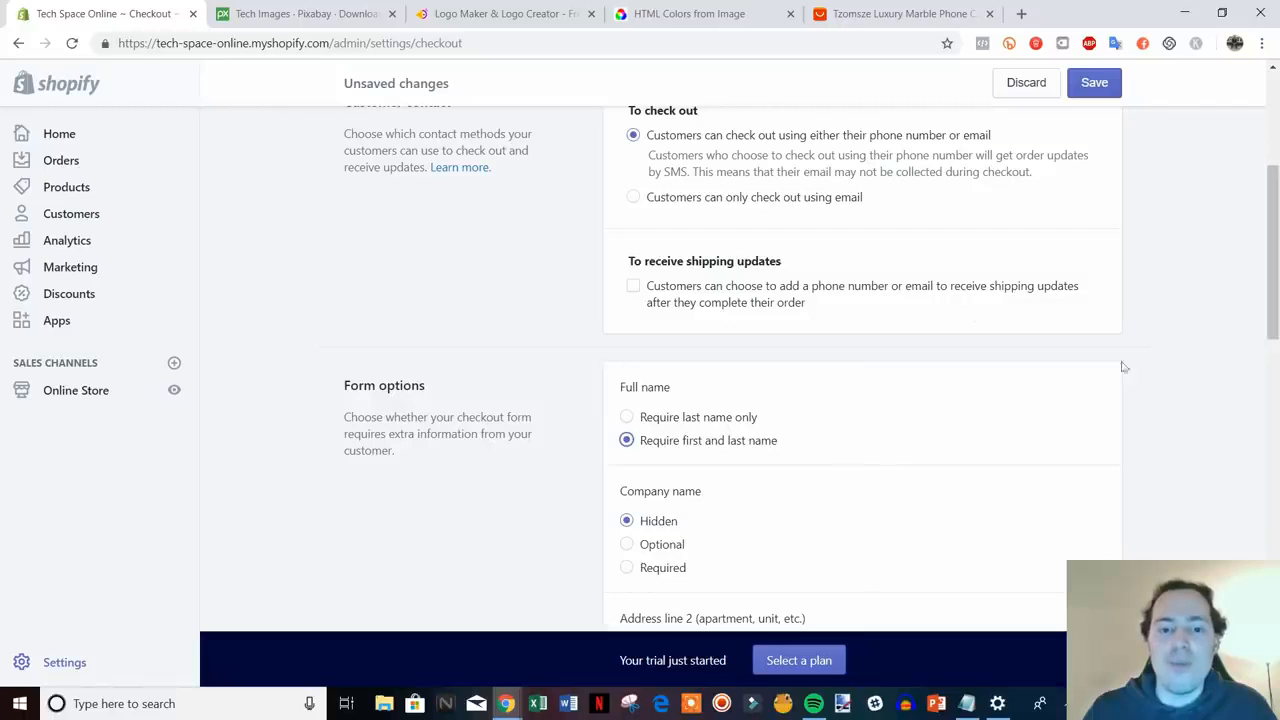
{"action": "scroll", "coordinate": [1140, 377], "scroll_direction": "down", "scroll_amount": 1}
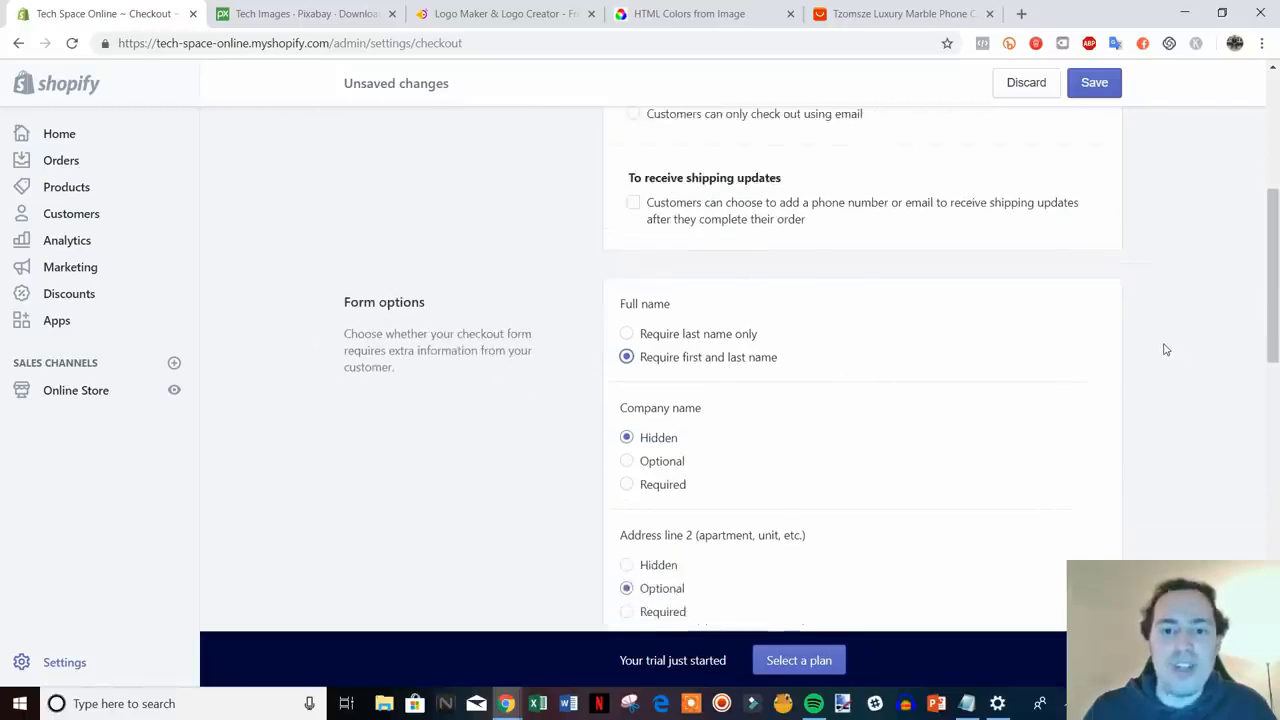
{"action": "scroll", "coordinate": [1050, 300], "scroll_direction": "down", "scroll_amount": 1}
{"action": "scroll", "coordinate": [800, 235], "scroll_direction": "up", "scroll_amount": 1}
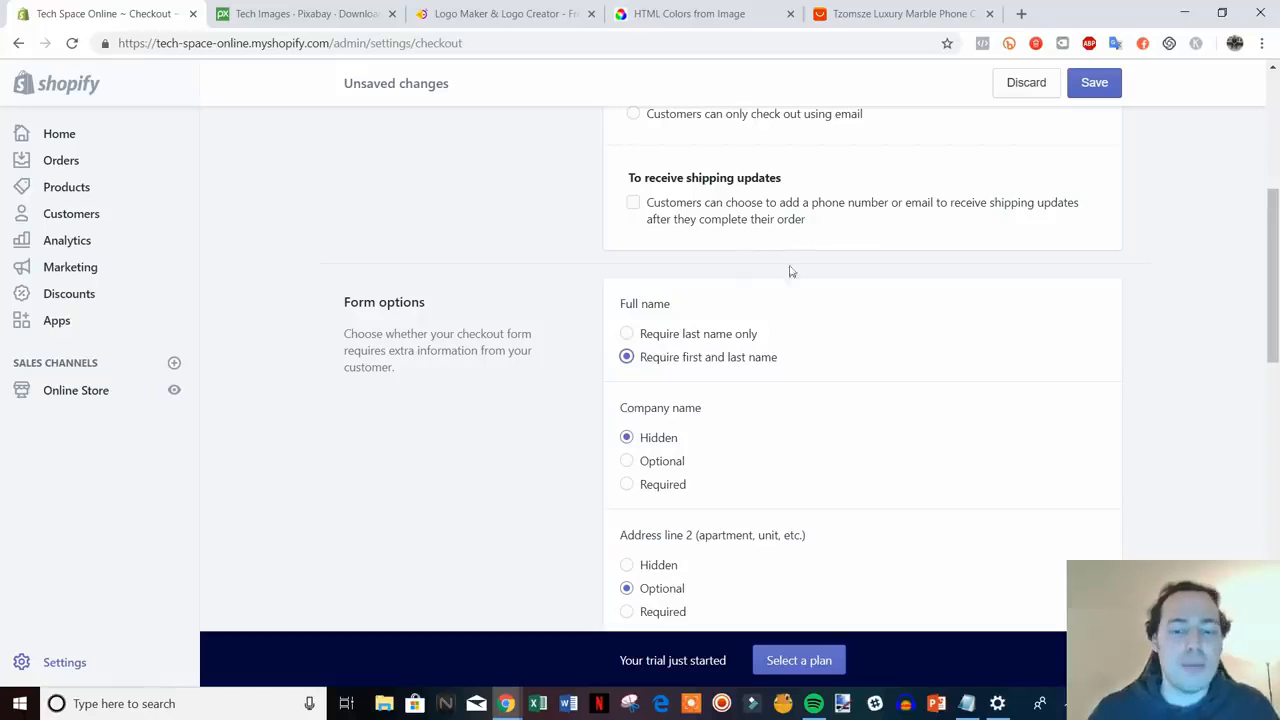
{"action": "scroll", "coordinate": [790, 271], "scroll_direction": "down", "scroll_amount": 3}
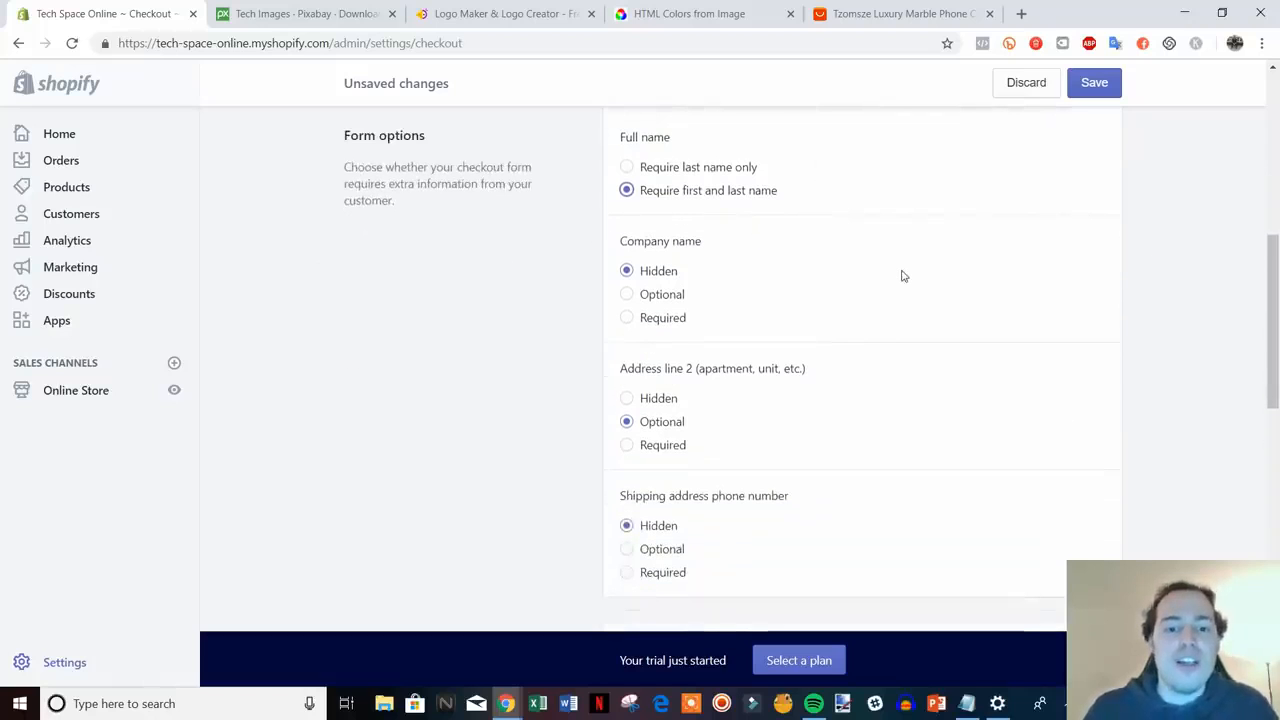
{"action": "scroll", "coordinate": [684, 252], "scroll_direction": "down", "scroll_amount": 6}
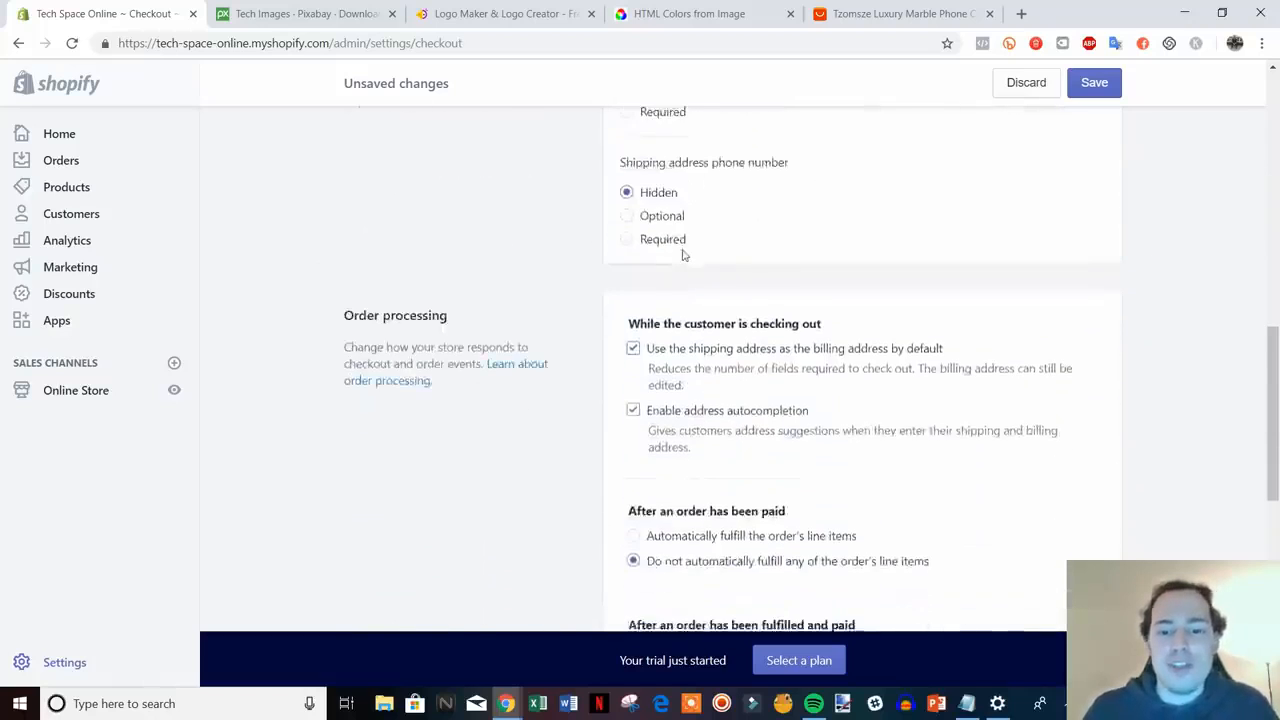
{"action": "scroll", "coordinate": [700, 265], "scroll_direction": "down", "scroll_amount": 1}
{"action": "scroll", "coordinate": [790, 328], "scroll_direction": "down", "scroll_amount": 1}
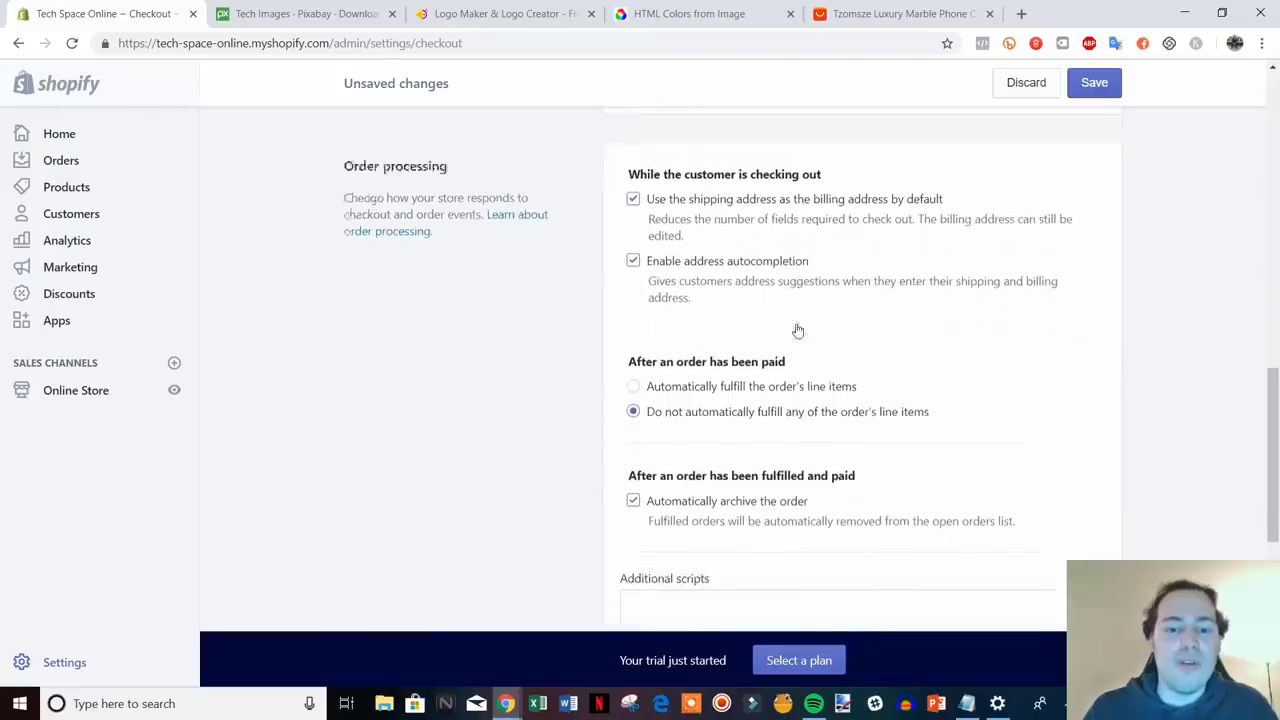
{"action": "scroll", "coordinate": [798, 330], "scroll_direction": "down", "scroll_amount": 1}
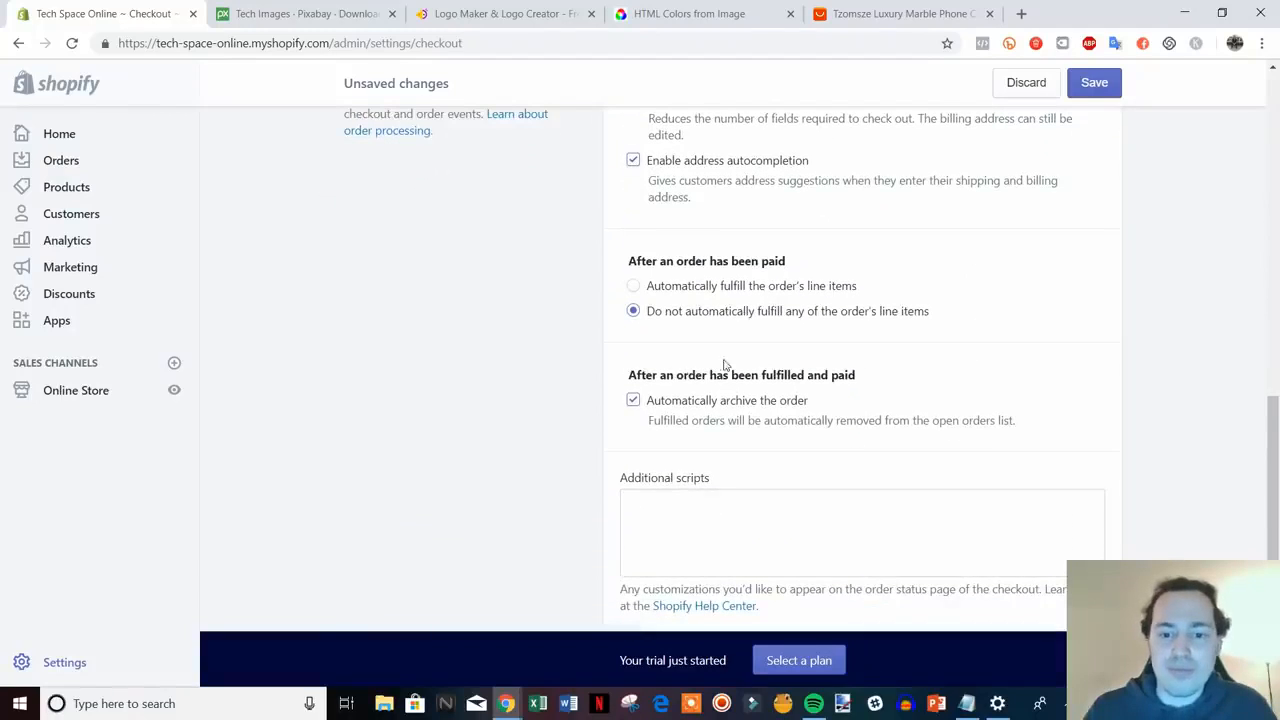
{"action": "scroll", "coordinate": [735, 366], "scroll_direction": "down", "scroll_amount": 1}
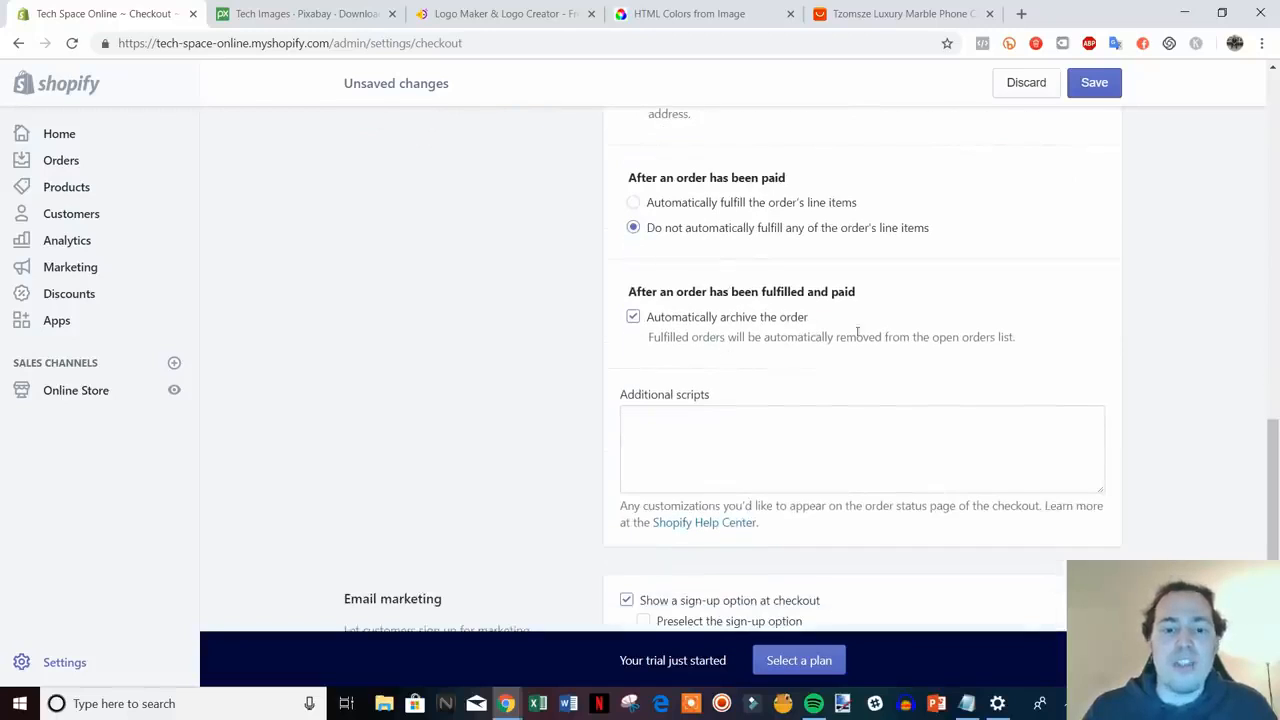
{"action": "scroll", "coordinate": [857, 332], "scroll_direction": "down", "scroll_amount": 2}
- Preselect the email marketing sign-up option at checkout, save, and return to Settings
{"action": "left_click", "coordinate": [700, 261]}
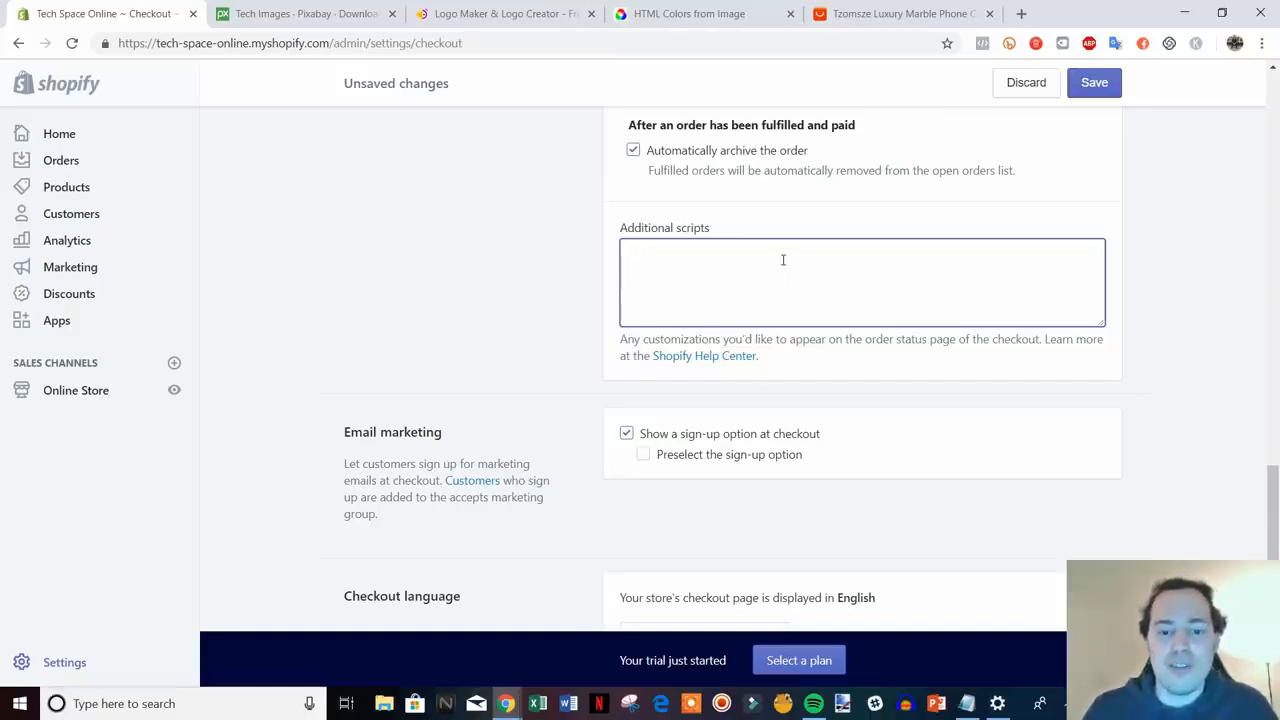
{"action": "scroll", "coordinate": [784, 258], "scroll_direction": "down", "scroll_amount": 2}
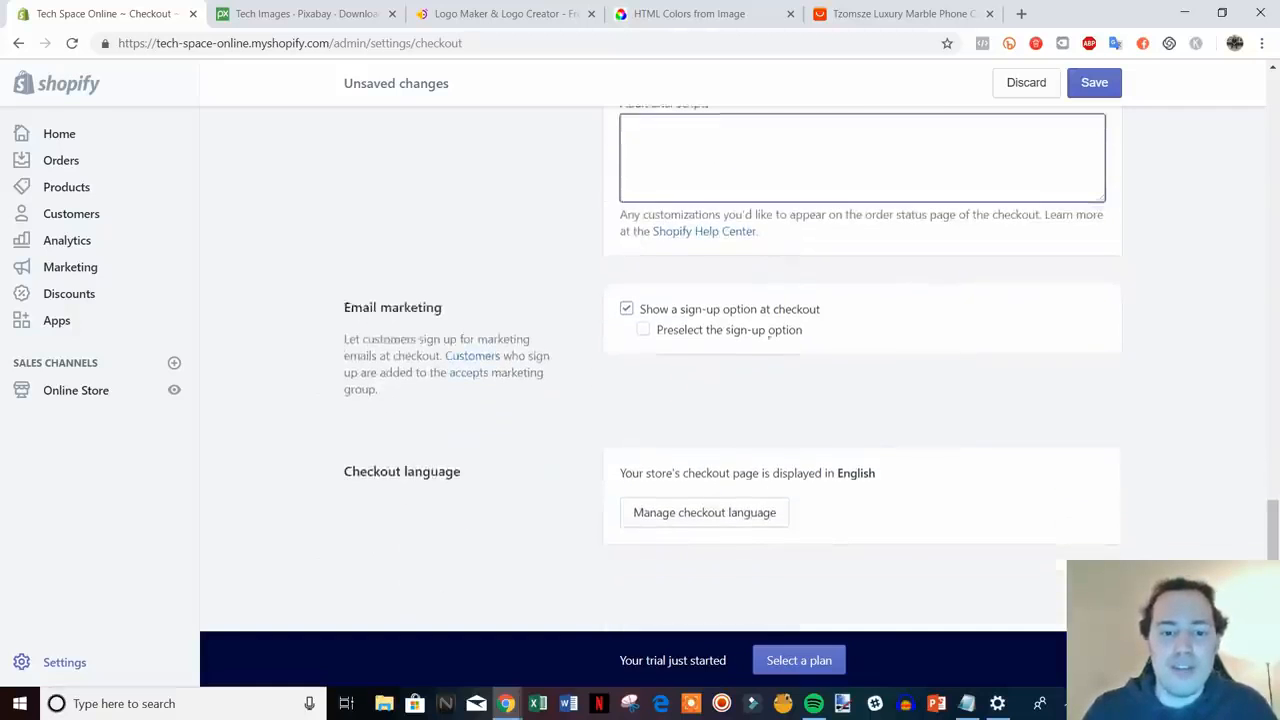
{"action": "left_click", "coordinate": [641, 333]}
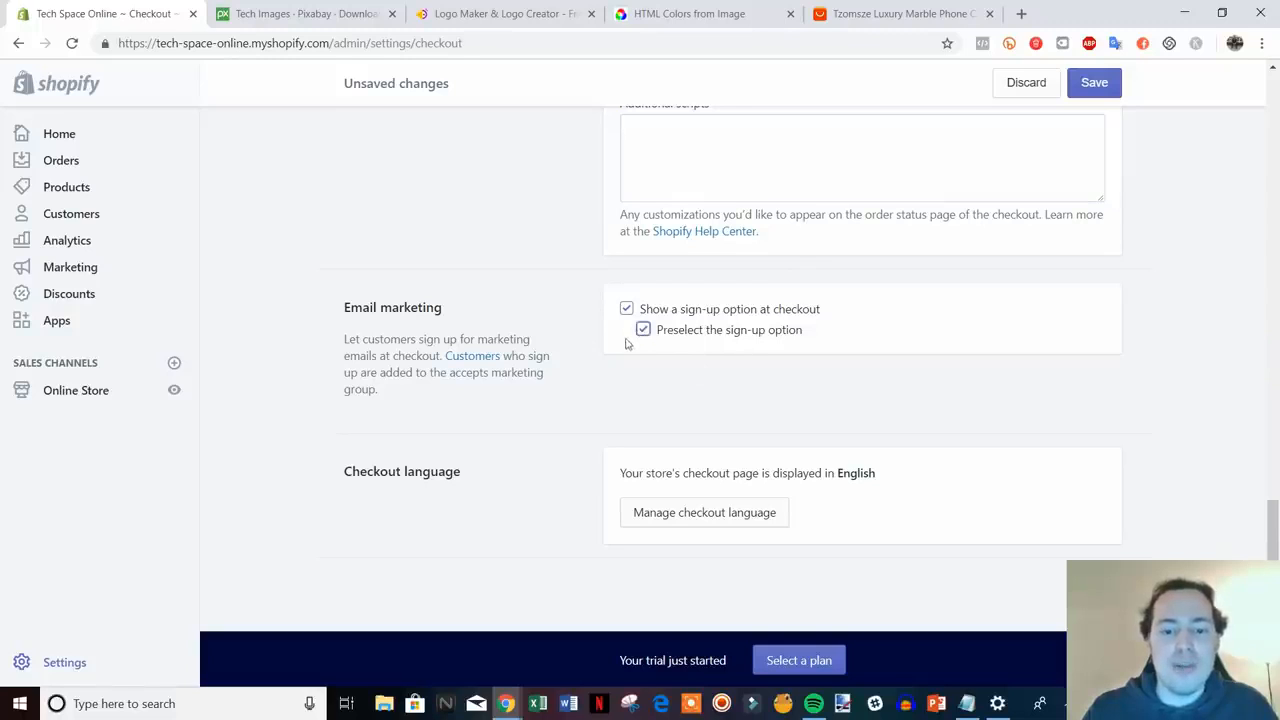
{"action": "left_click", "coordinate": [1094, 82]}
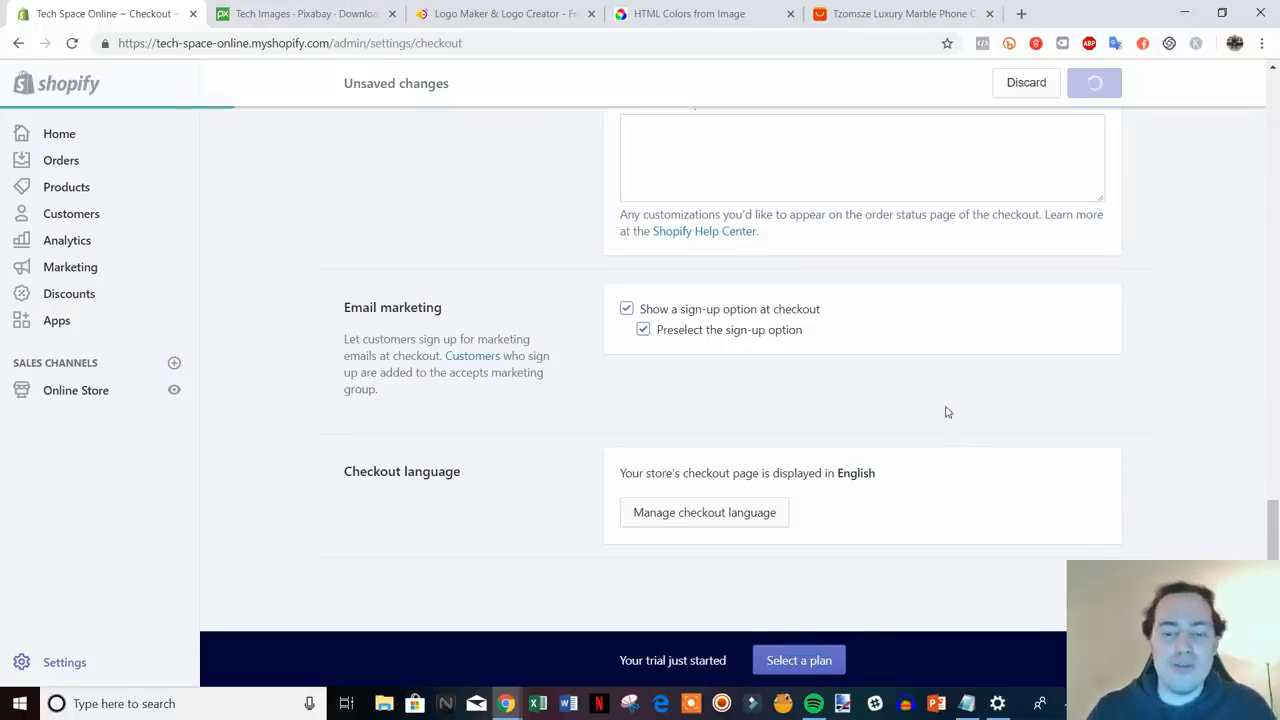
{"action": "scroll", "coordinate": [1067, 455], "scroll_direction": "up", "scroll_amount": 15}
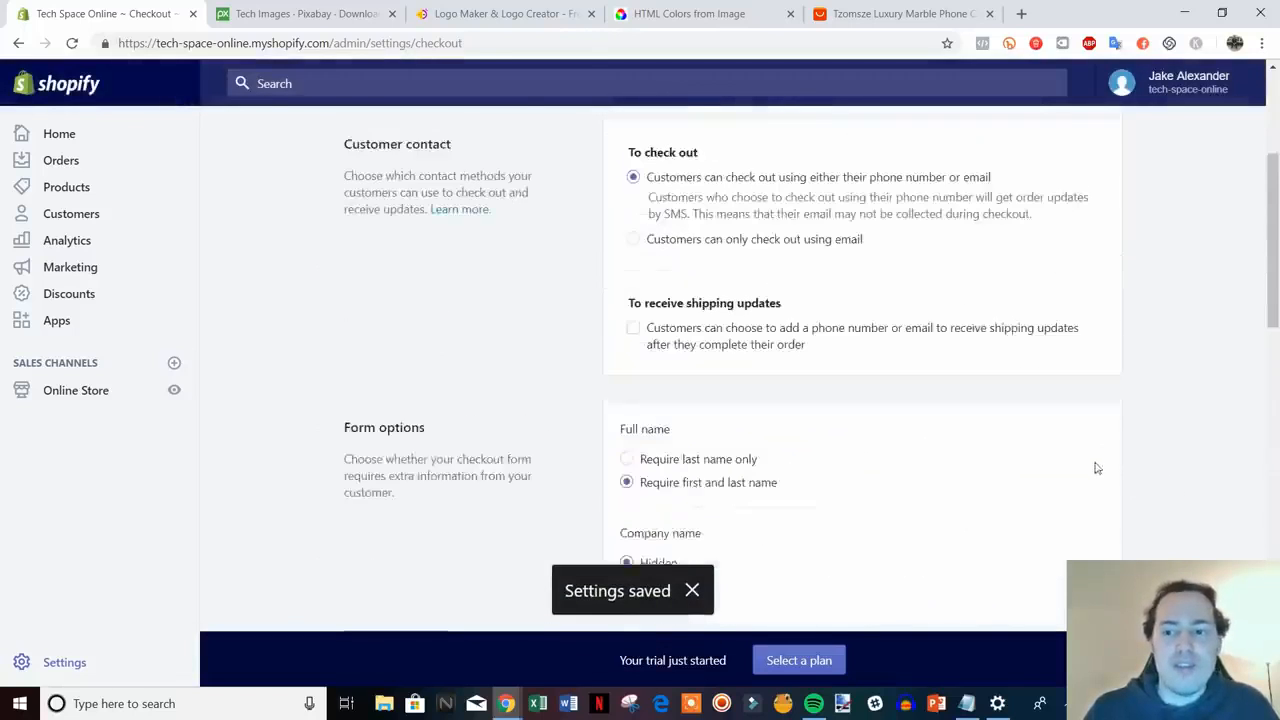
{"action": "left_click", "coordinate": [388, 144]}
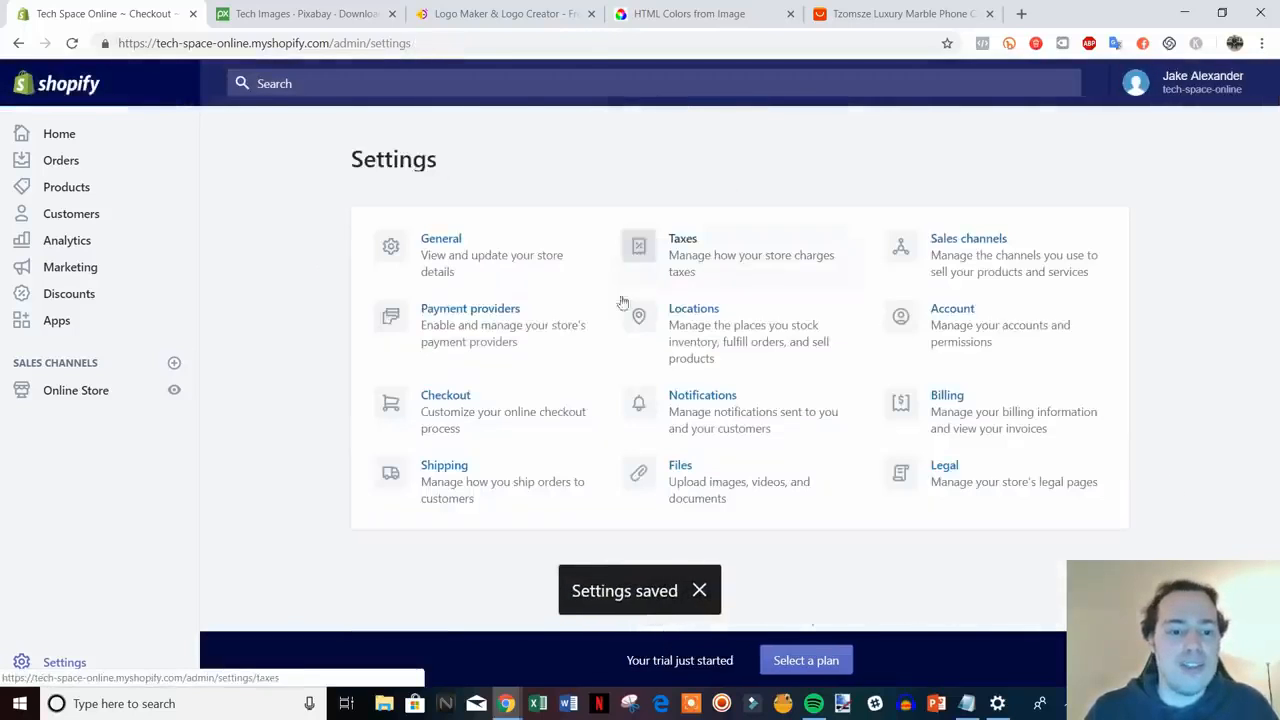
- Review the Domestic and Rest of World shipping zones with USPS and DHL Express rates
{"action": "left_click", "coordinate": [475, 486]}
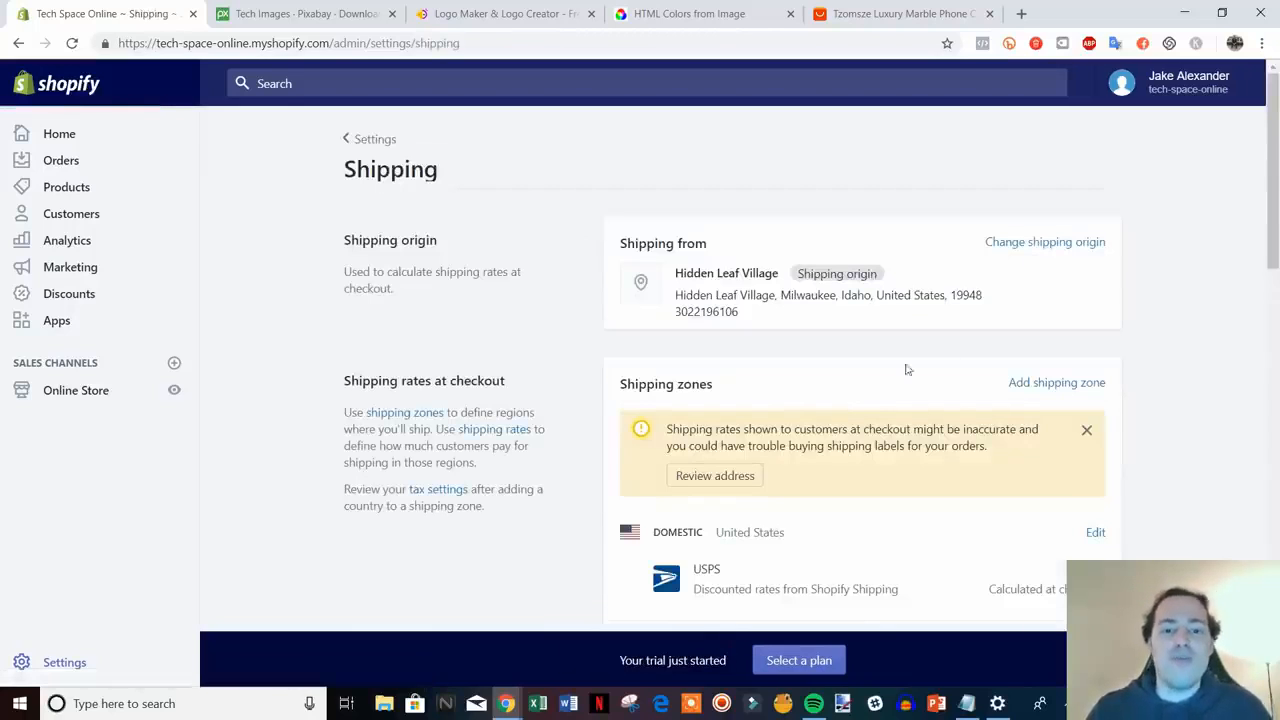
{"action": "scroll", "coordinate": [1209, 330], "scroll_direction": "down", "scroll_amount": 2}
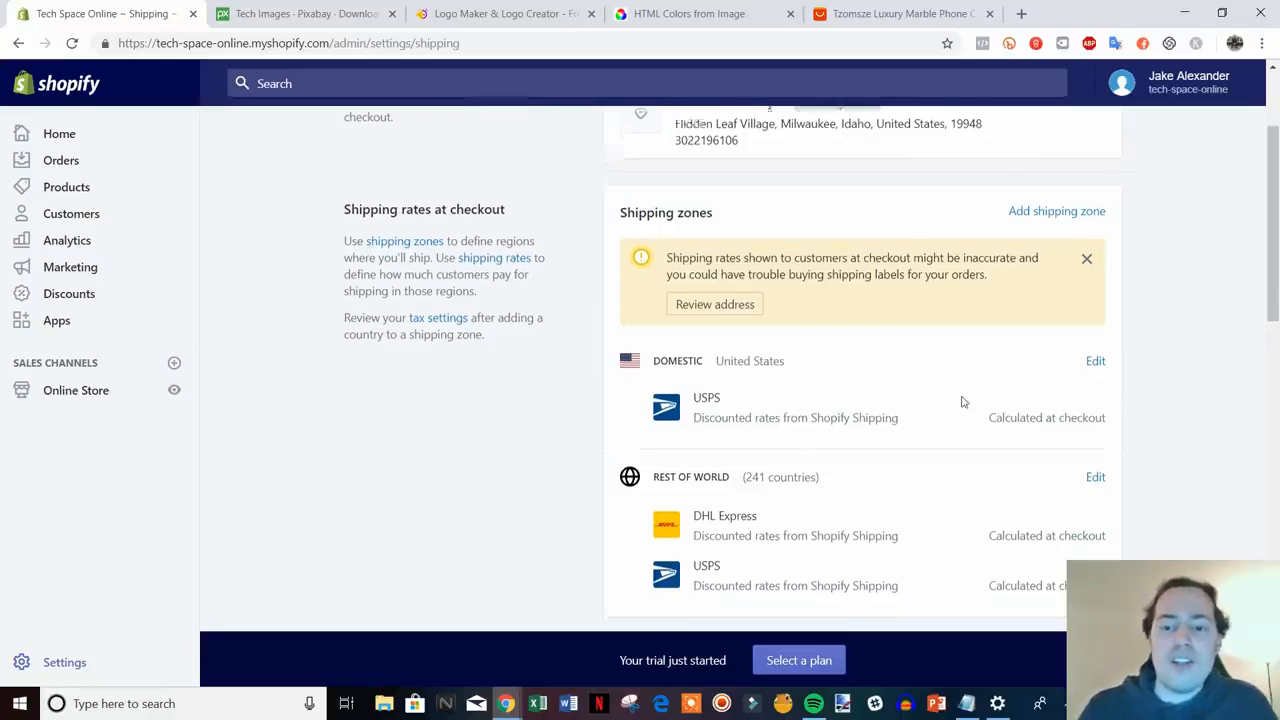
{"action": "scroll", "coordinate": [950, 390], "scroll_direction": "down", "scroll_amount": 1}
{"action": "scroll", "coordinate": [940, 386], "scroll_direction": "up", "scroll_amount": 1}
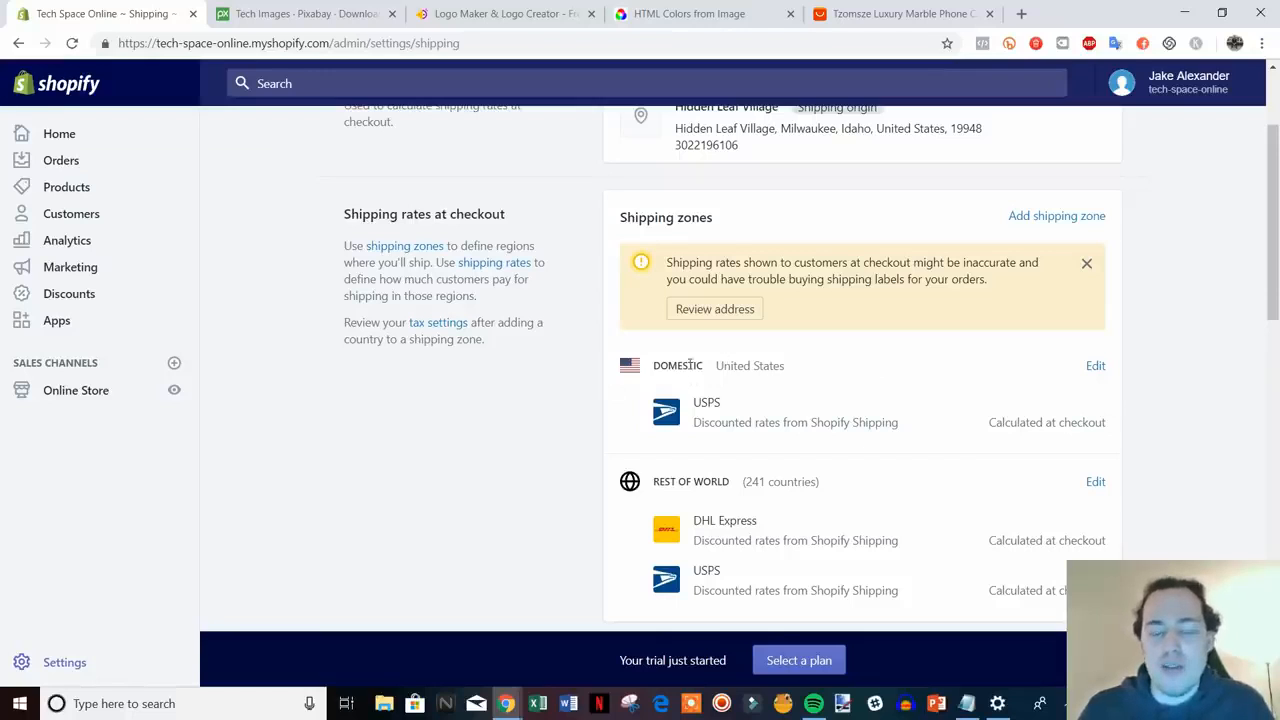
{"action": "scroll", "coordinate": [790, 436], "scroll_direction": "down", "scroll_amount": 1}
{"action": "scroll", "coordinate": [767, 470], "scroll_direction": "up", "scroll_amount": 1}
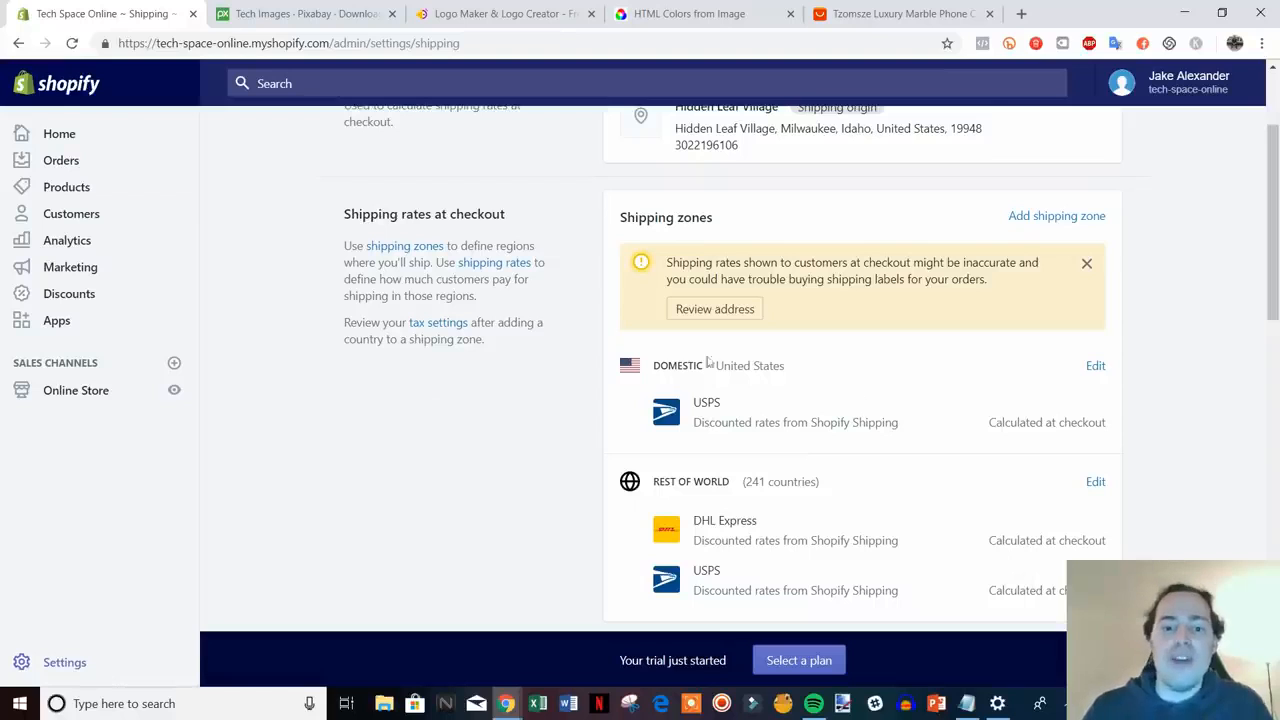
- Edit the Domestic zone, review its rates, and begin a new price based rate
{"action": "left_click", "coordinate": [1094, 366]}
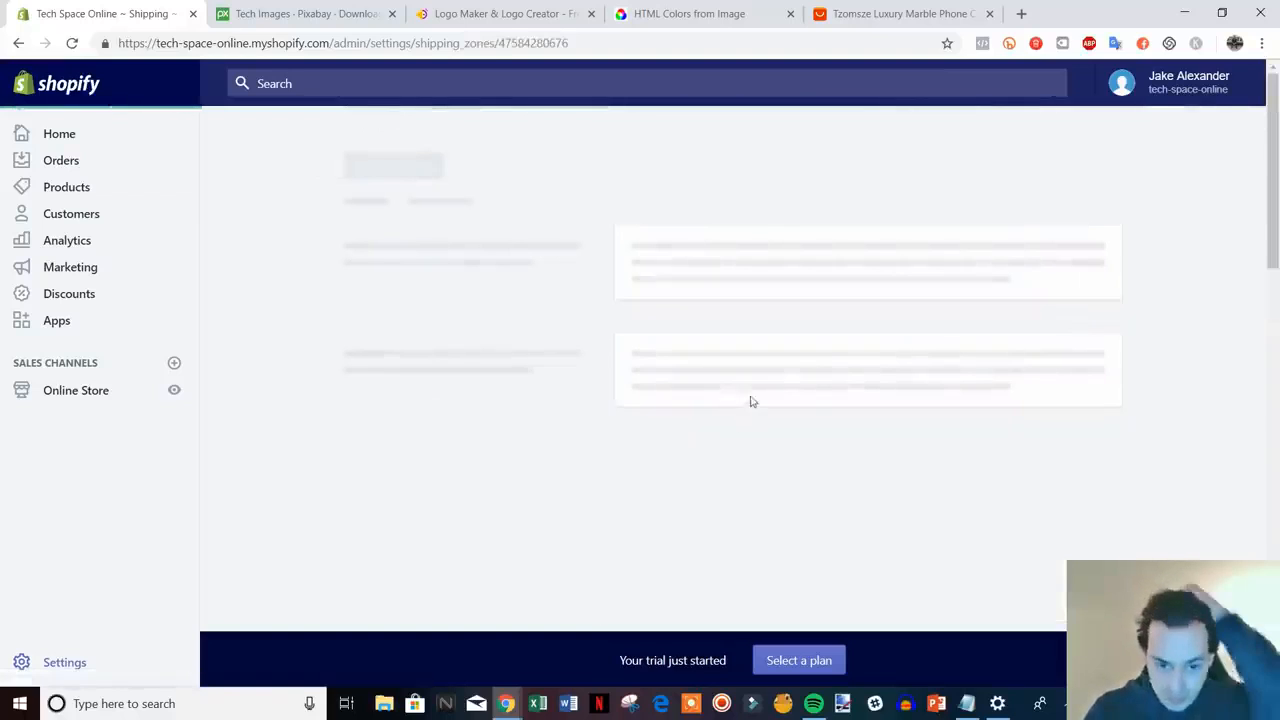
{"action": "scroll", "coordinate": [1019, 455], "scroll_direction": "down", "scroll_amount": 1}
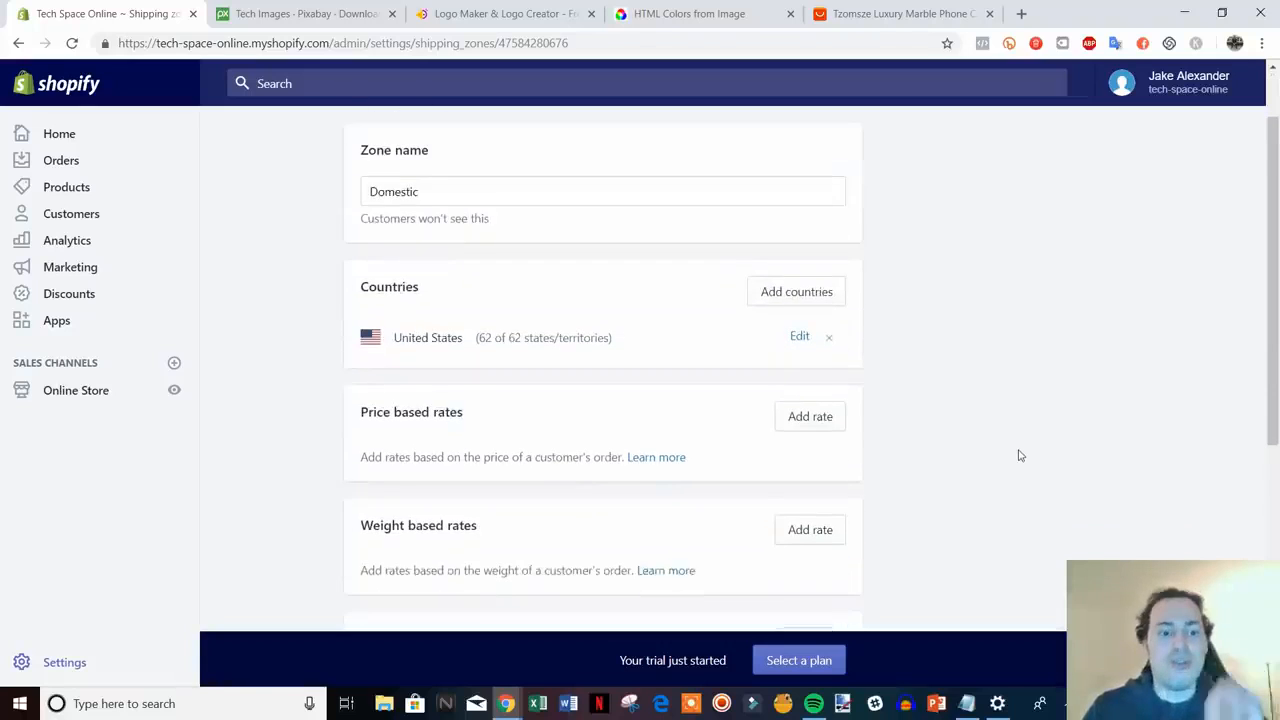
{"action": "scroll", "coordinate": [1019, 455], "scroll_direction": "down", "scroll_amount": 3}
{"action": "scroll", "coordinate": [1006, 443], "scroll_direction": "up", "scroll_amount": 1}
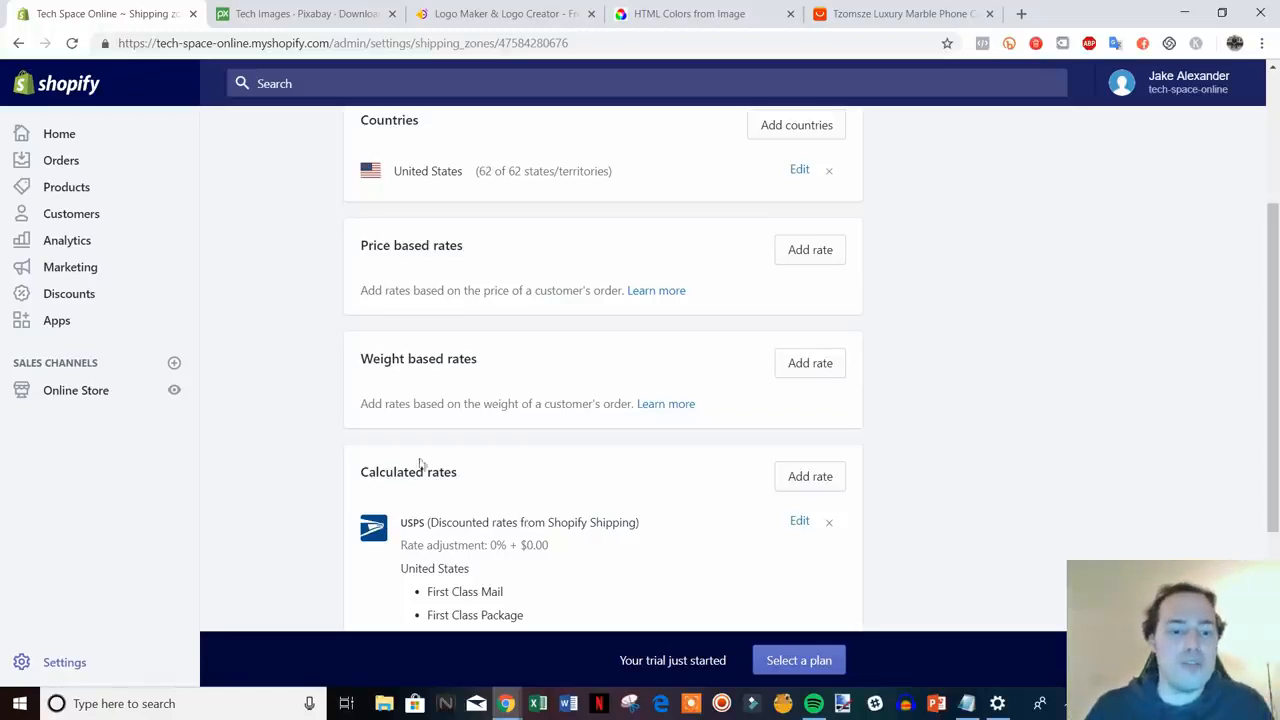
{"action": "scroll", "coordinate": [897, 451], "scroll_direction": "down", "scroll_amount": 1}
{"action": "scroll", "coordinate": [897, 451], "scroll_direction": "up", "scroll_amount": 2}
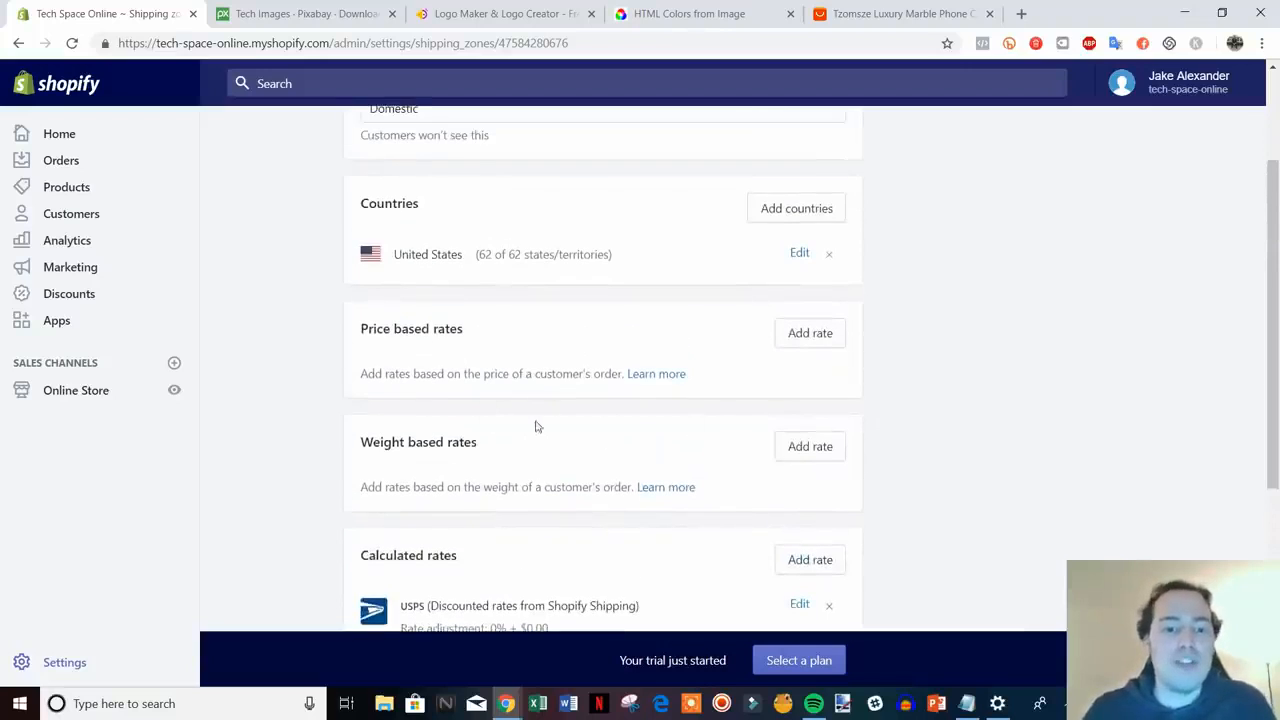
{"action": "scroll", "coordinate": [586, 452], "scroll_direction": "up", "scroll_amount": 1}
{"action": "scroll", "coordinate": [550, 432], "scroll_direction": "up", "scroll_amount": 1}
{"action": "scroll", "coordinate": [520, 432], "scroll_direction": "down", "scroll_amount": 1}
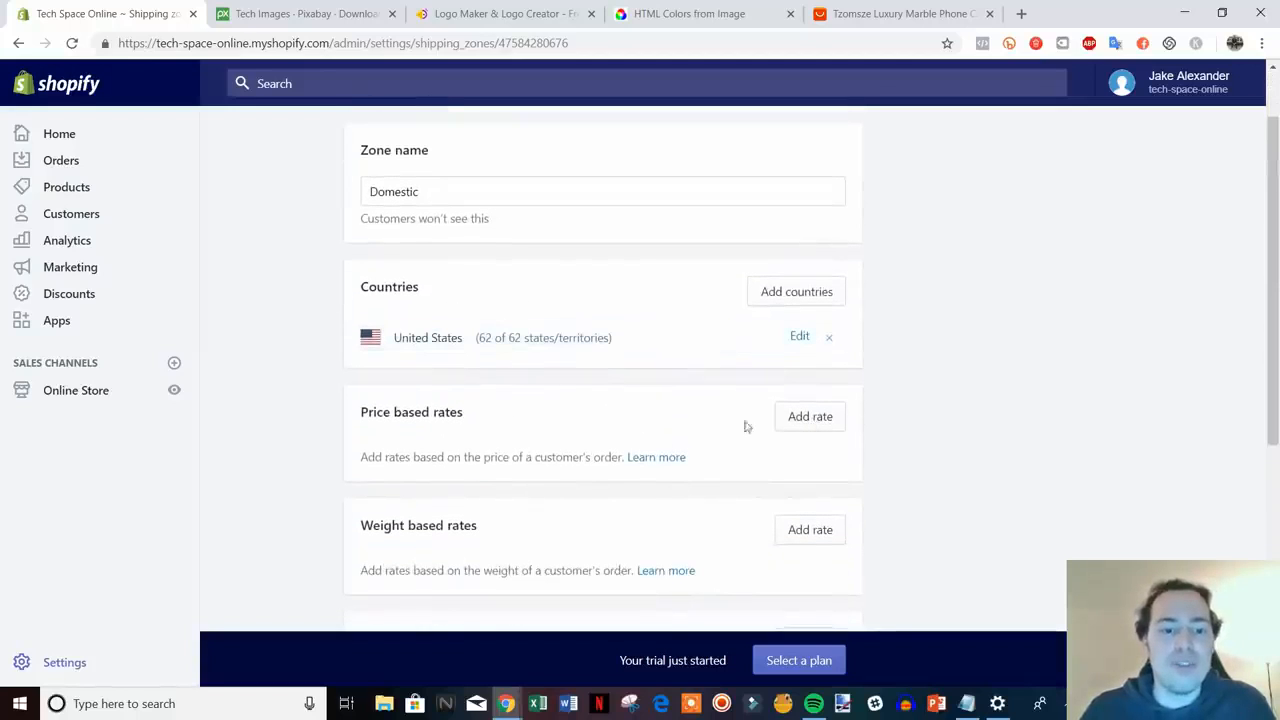
{"action": "left_click", "coordinate": [828, 419]}
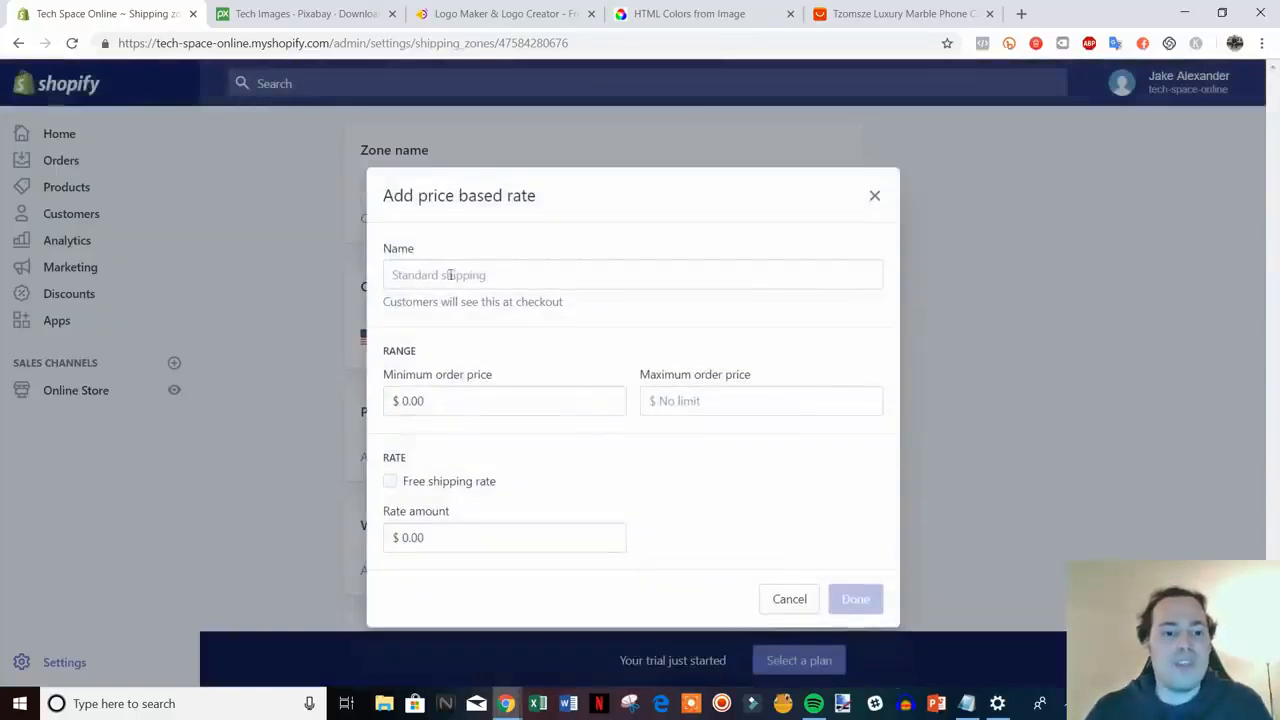
- Name the new rate Free Shipping and try a $50.00 minimum order price
{"action": "left_click", "coordinate": [532, 283]}
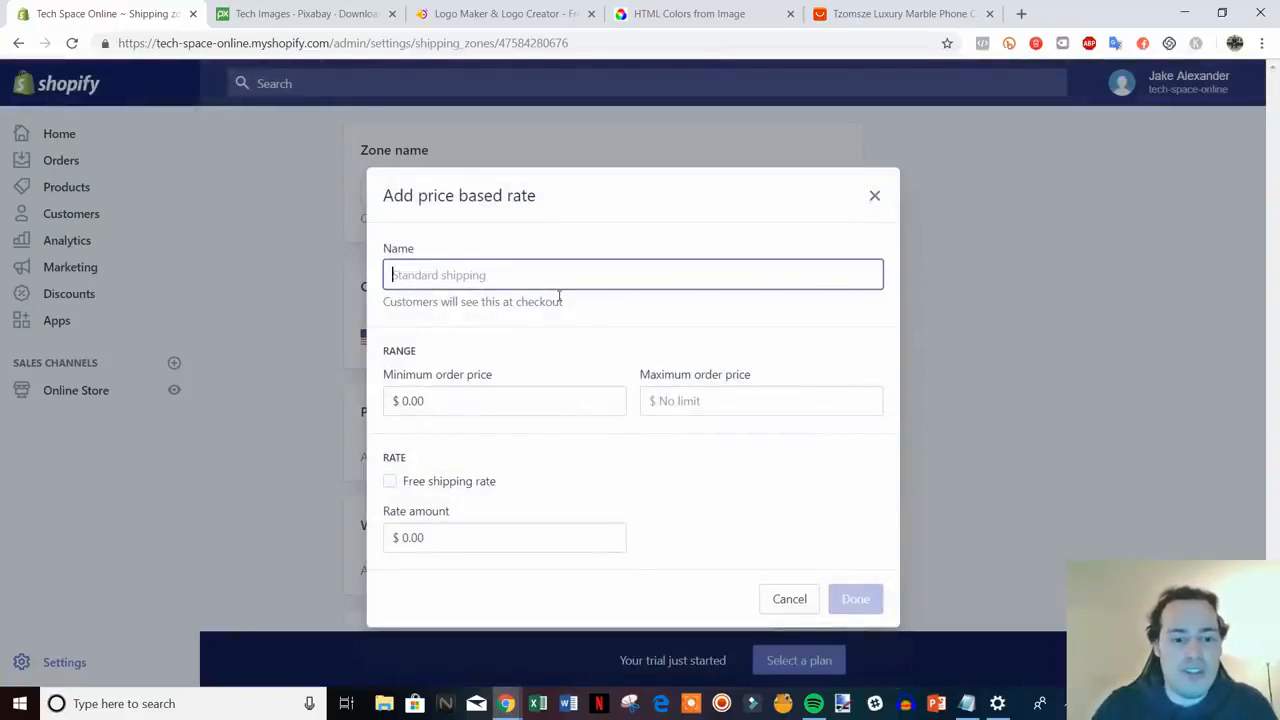
{"action": "type", "text": "Free Shipping"}
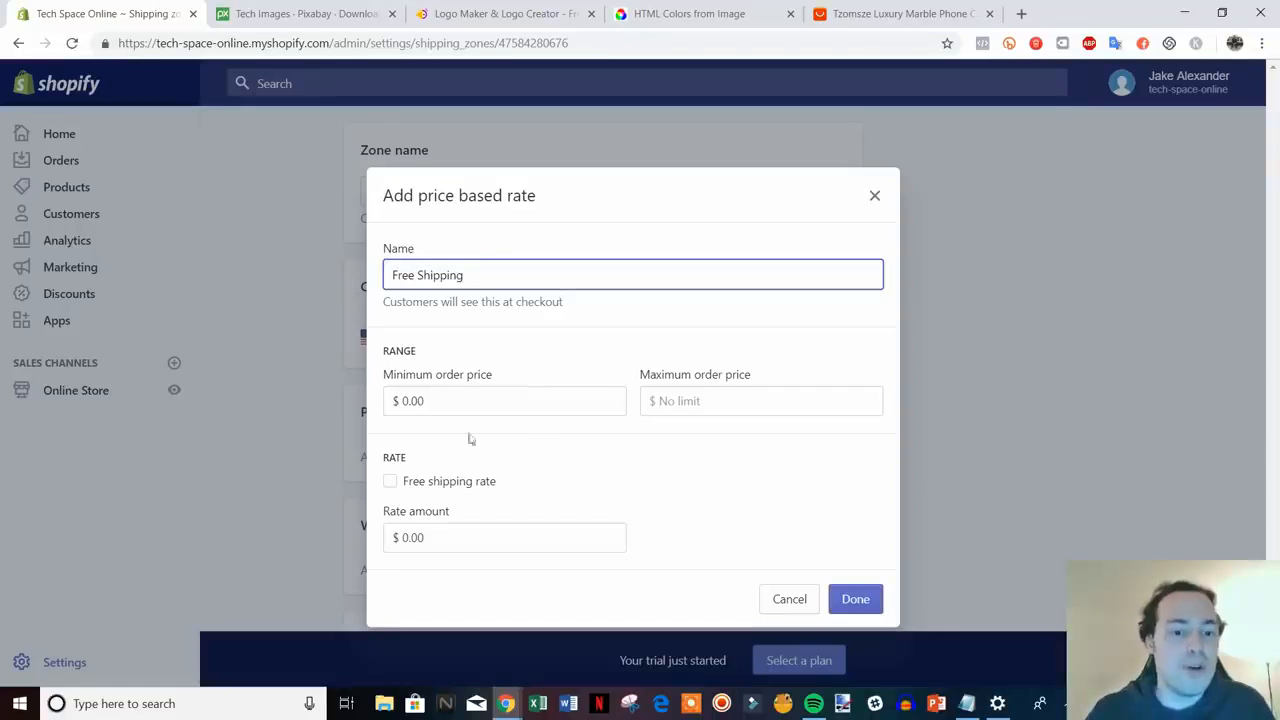
{"action": "left_click", "coordinate": [432, 484]}
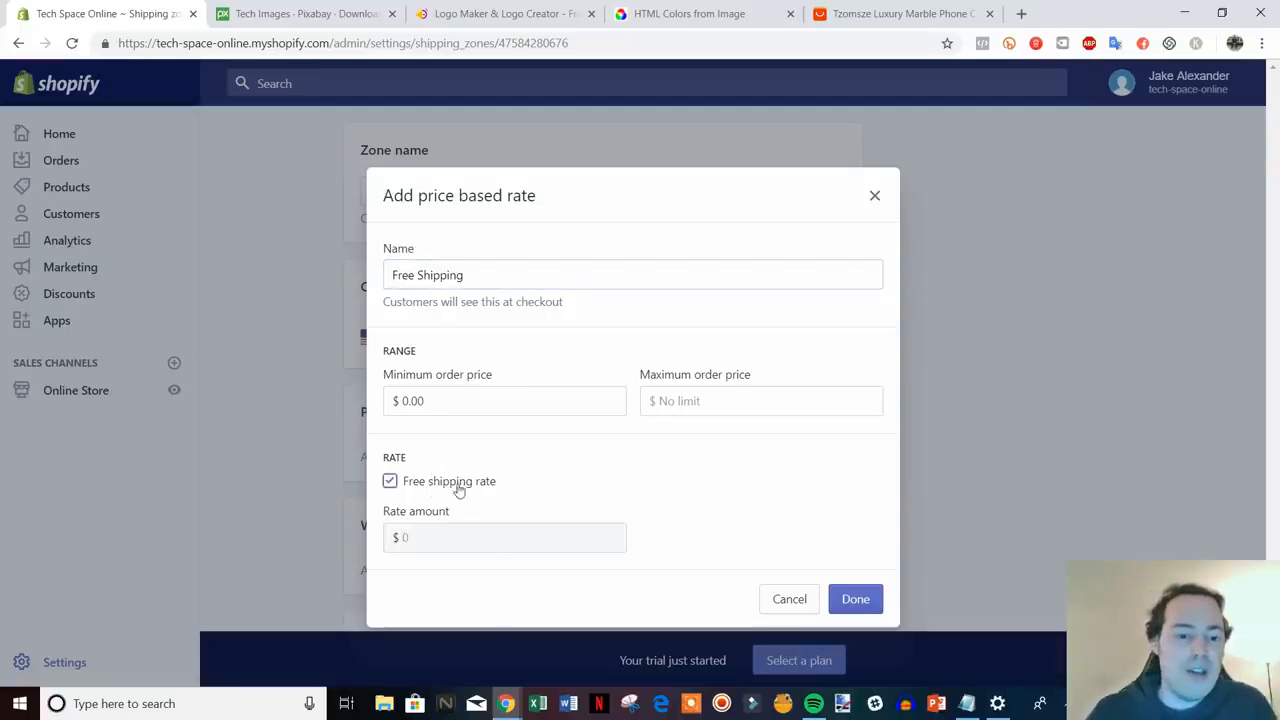
{"action": "left_click", "coordinate": [390, 481]}
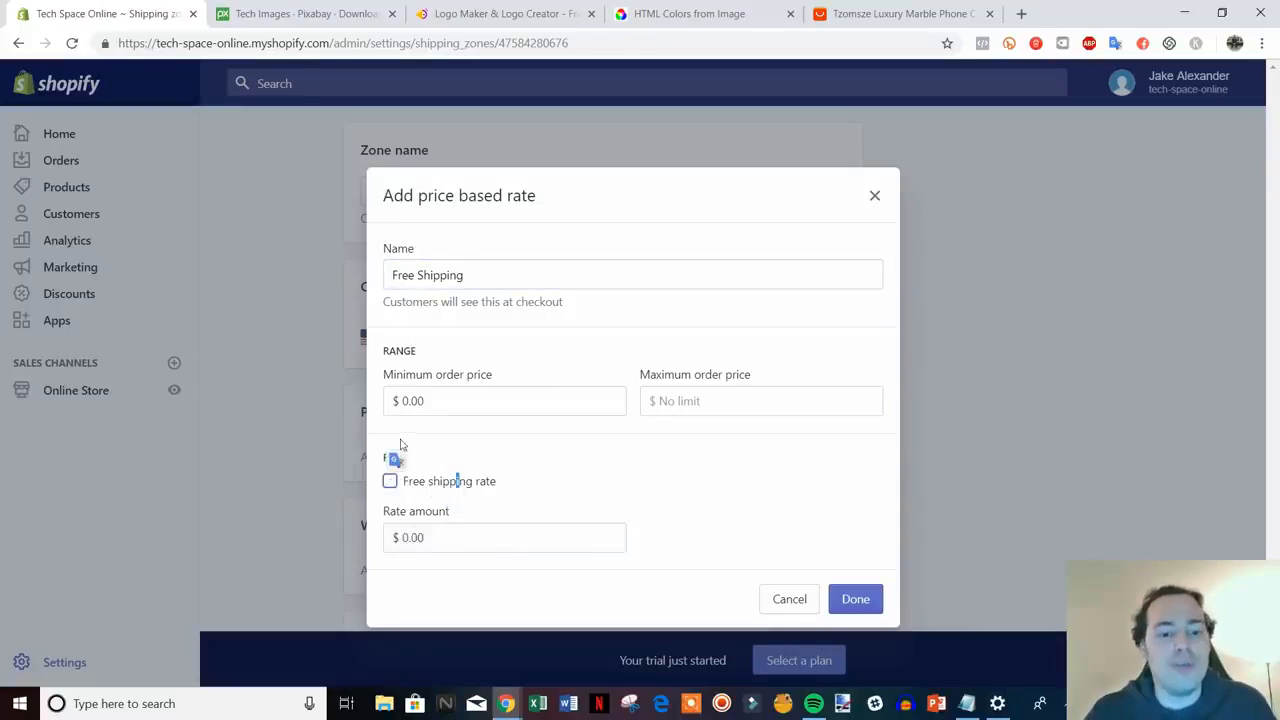
{"action": "left_click_drag", "start_coordinate": [416, 282], "coordinate": [393, 281]}
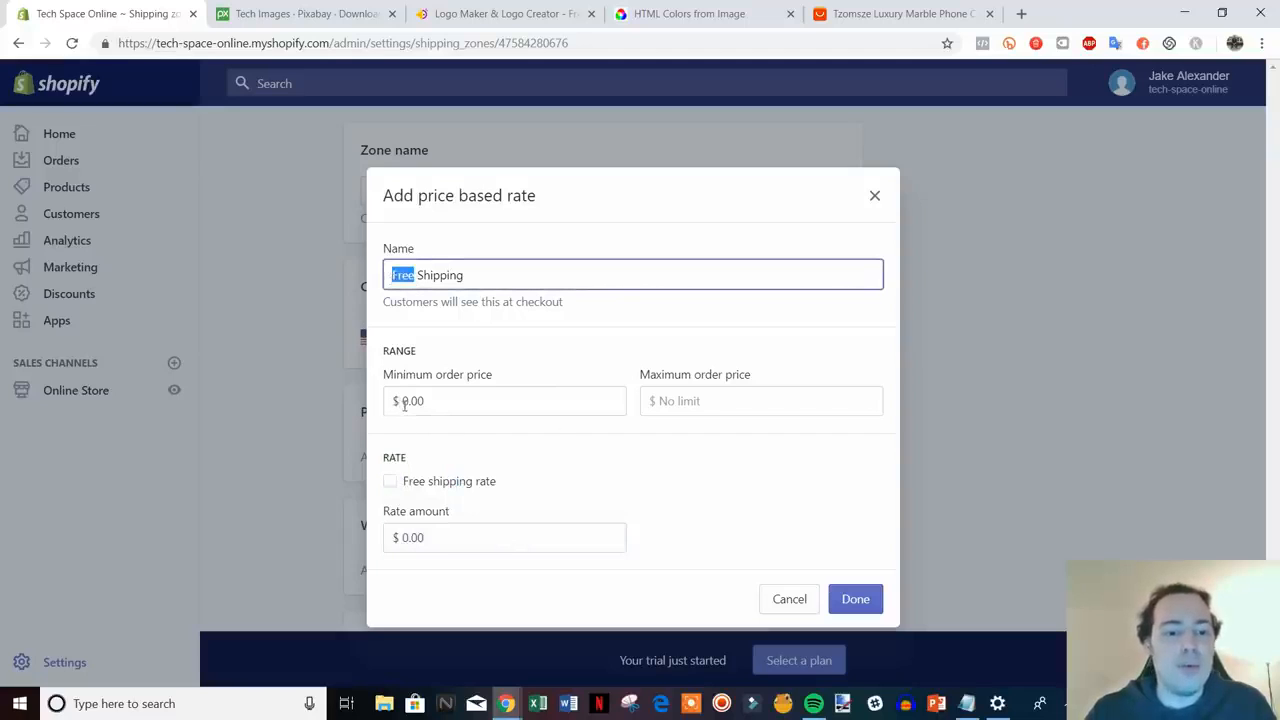
{"action": "left_click_drag", "start_coordinate": [405, 403], "coordinate": [438, 403]}
{"action": "type", "text": "50"}
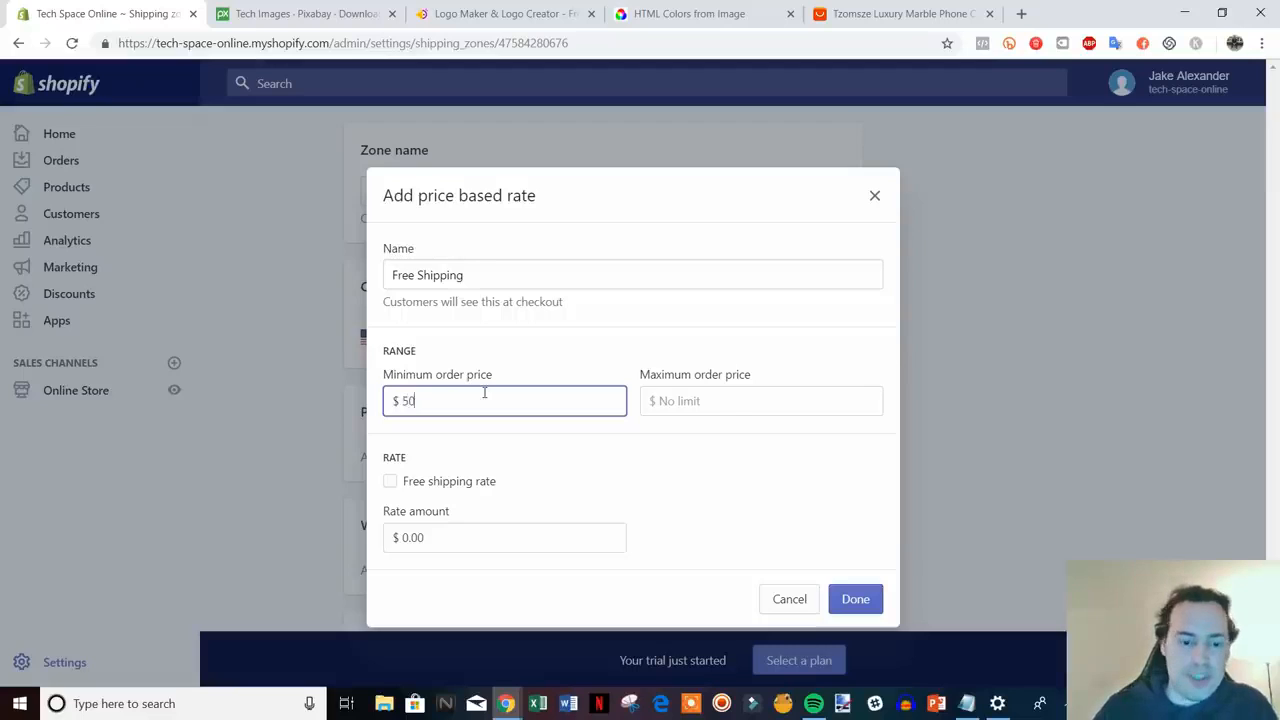
{"action": "left_click", "coordinate": [741, 433]}
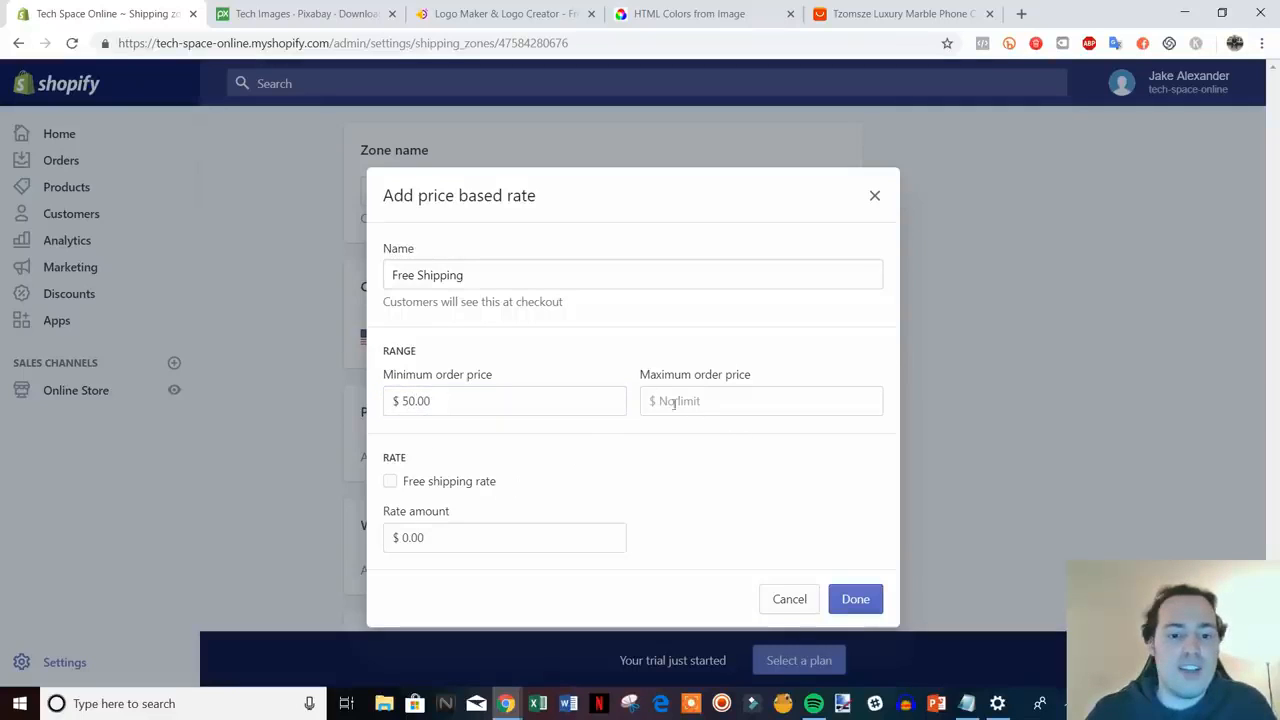
{"action": "left_click", "coordinate": [704, 402]}
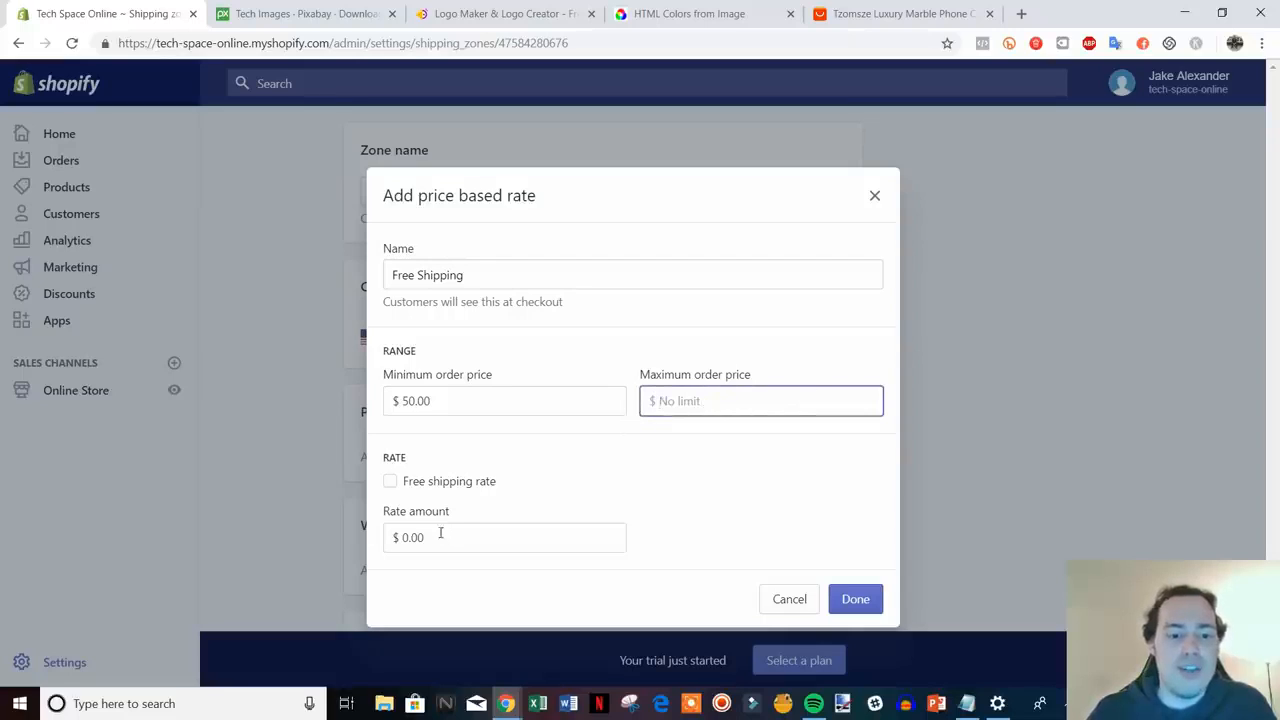
{"action": "left_click", "coordinate": [391, 483]}
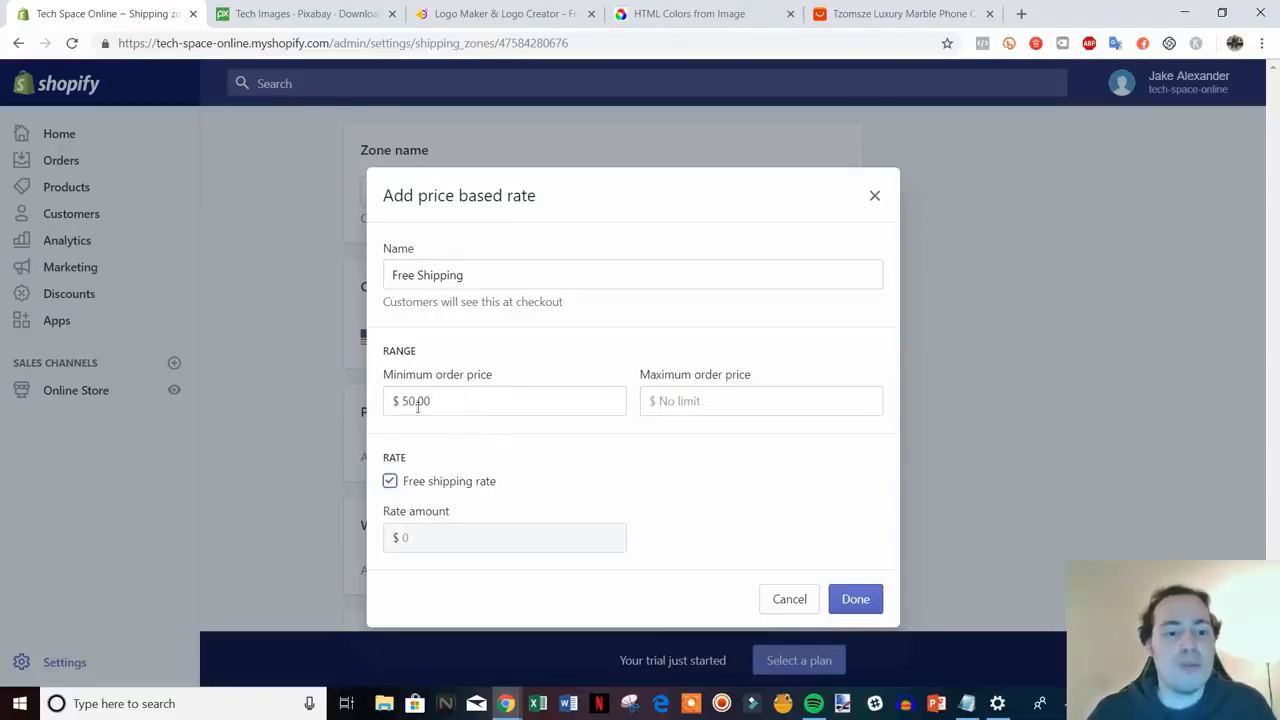
{"action": "left_click", "coordinate": [390, 481]}
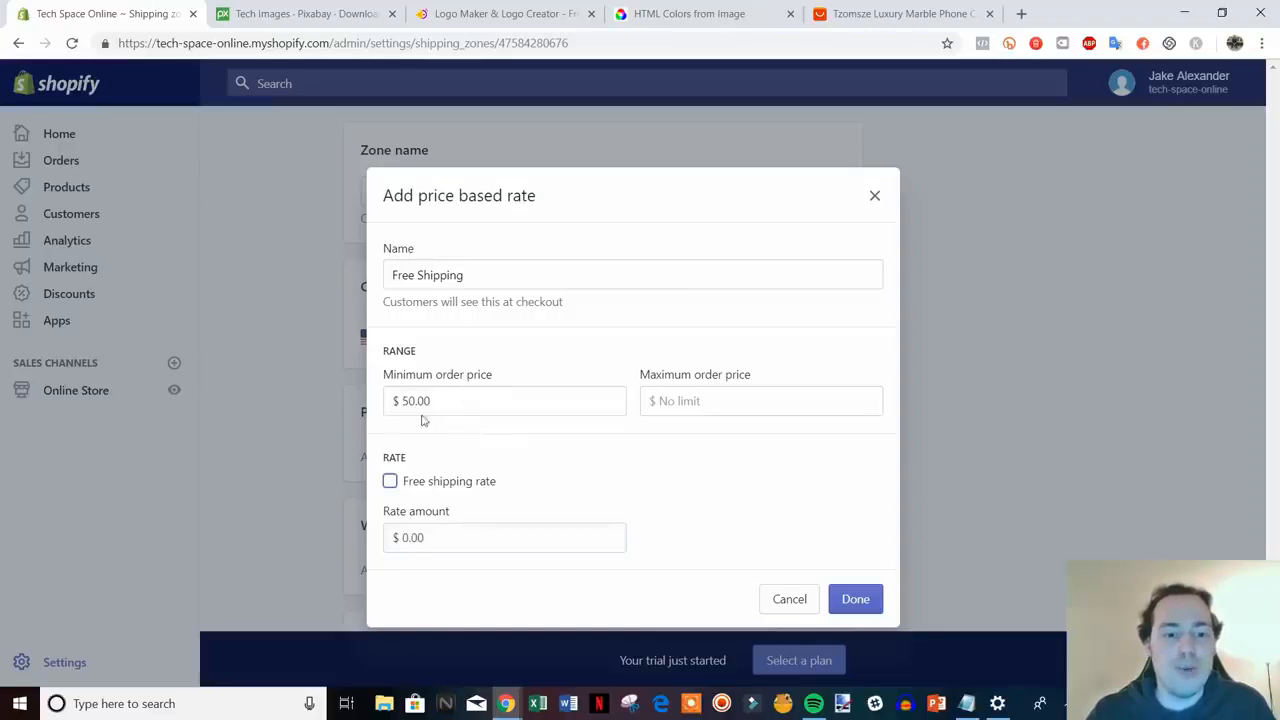
- Set the rate to a $0.00 minimum with no maximum, make it free, and confirm
{"action": "left_click_drag", "start_coordinate": [436, 401], "coordinate": [399, 401]}
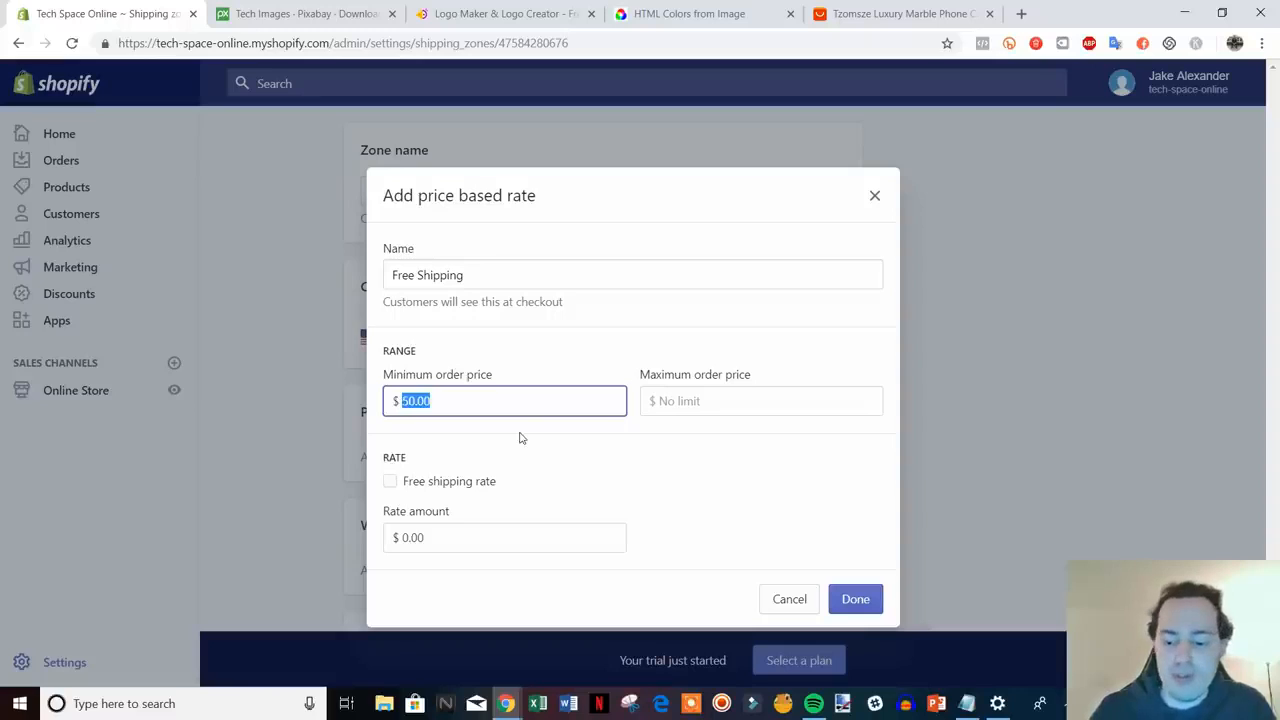
{"action": "type", "text": "0"}
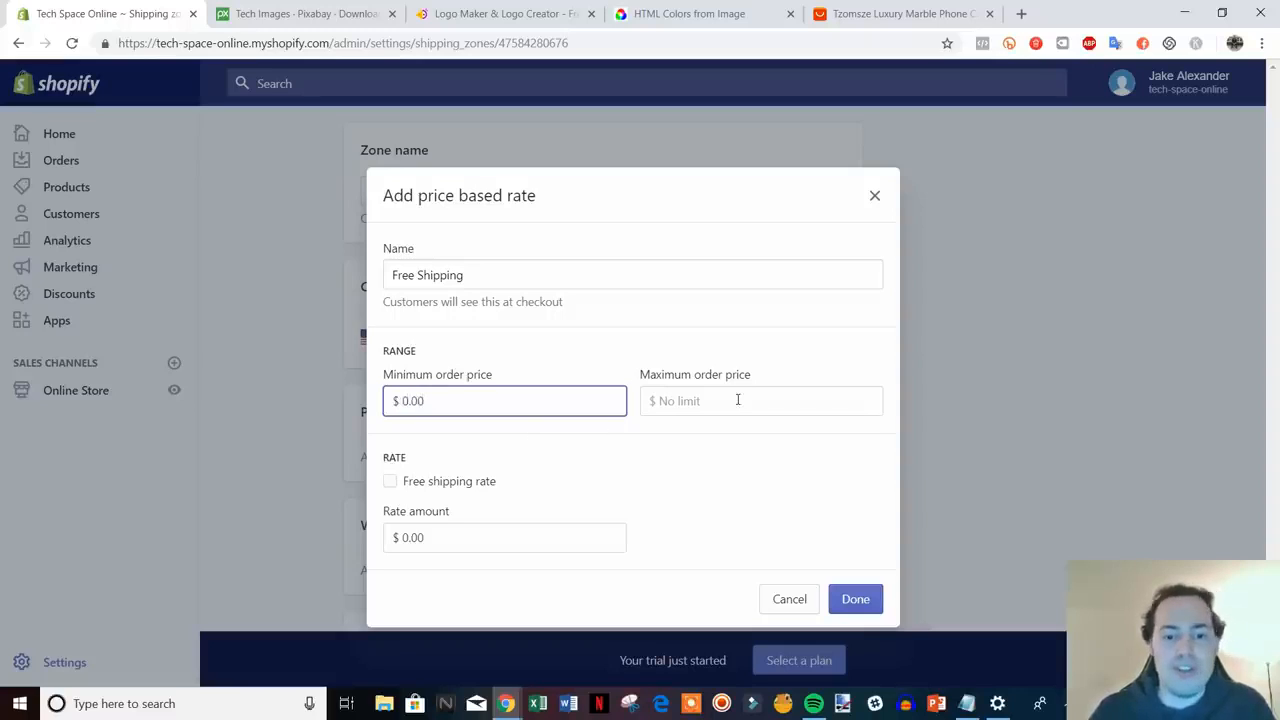
{"action": "left_click", "coordinate": [742, 400]}
{"action": "type", "text": "50.0"}
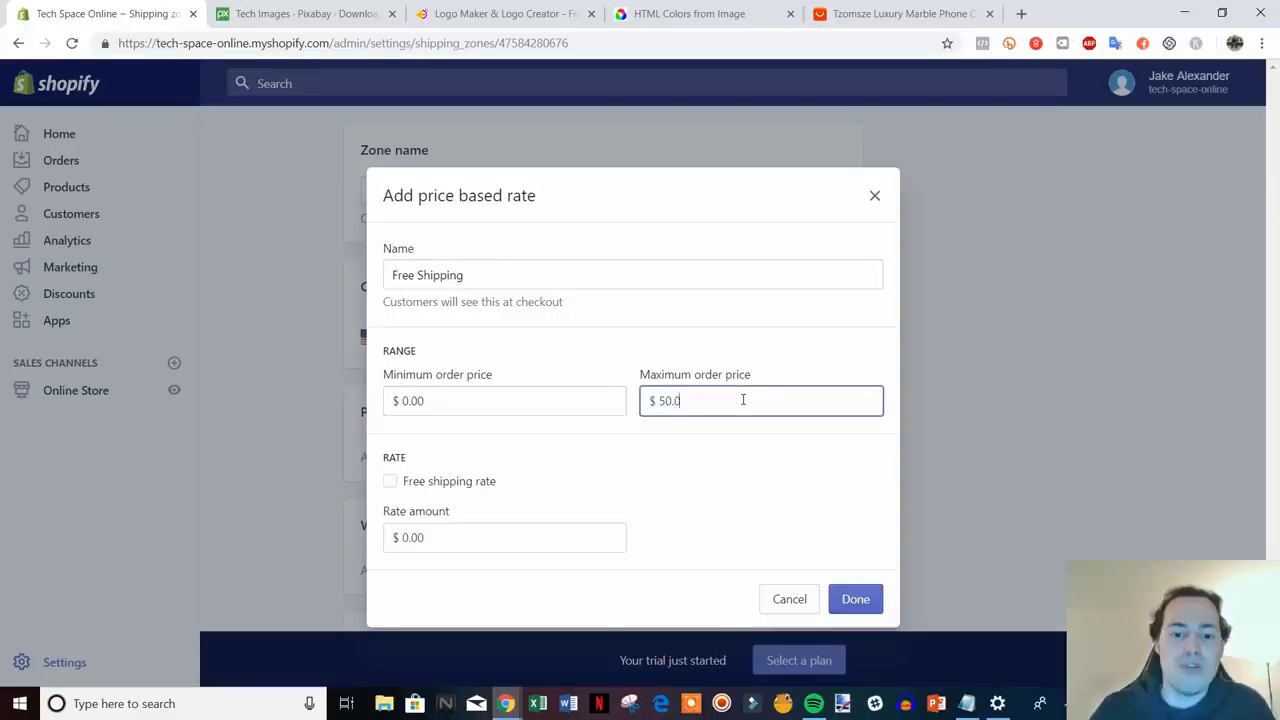
{"action": "type", "text": "0"}
{"action": "left_click_drag", "start_coordinate": [452, 537], "coordinate": [398, 550]}
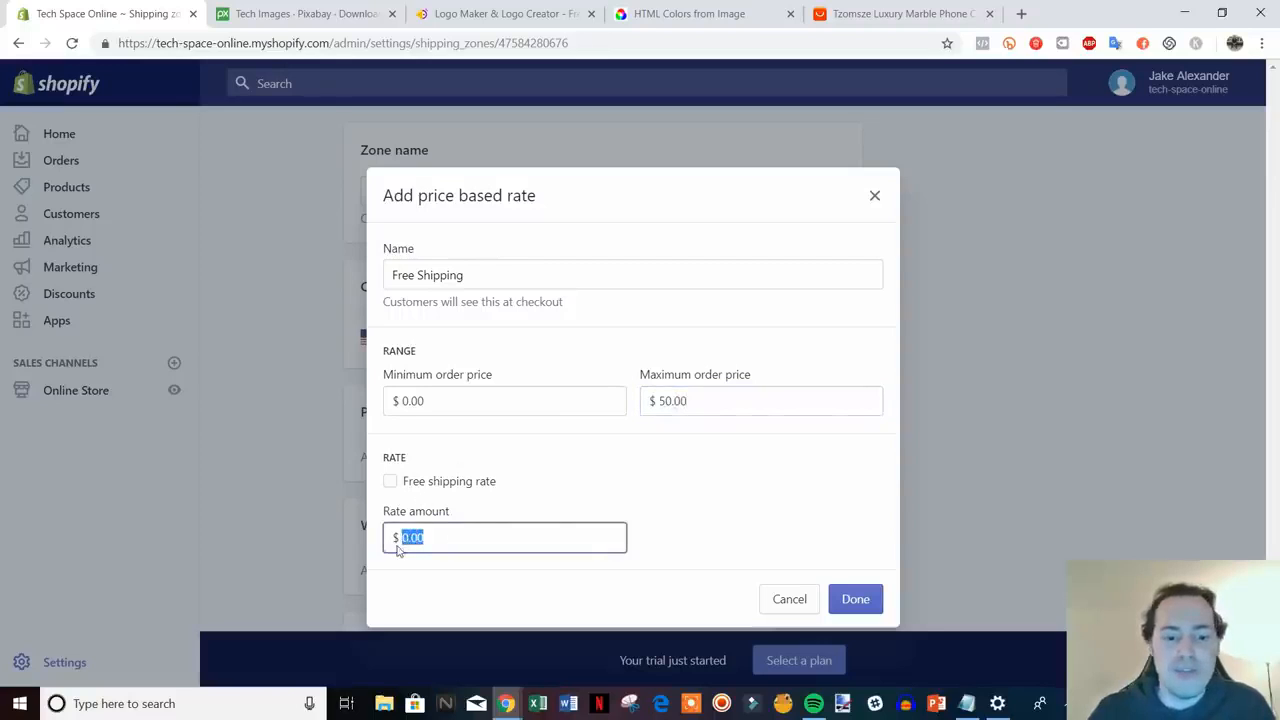
{"action": "type", "text": "5"}
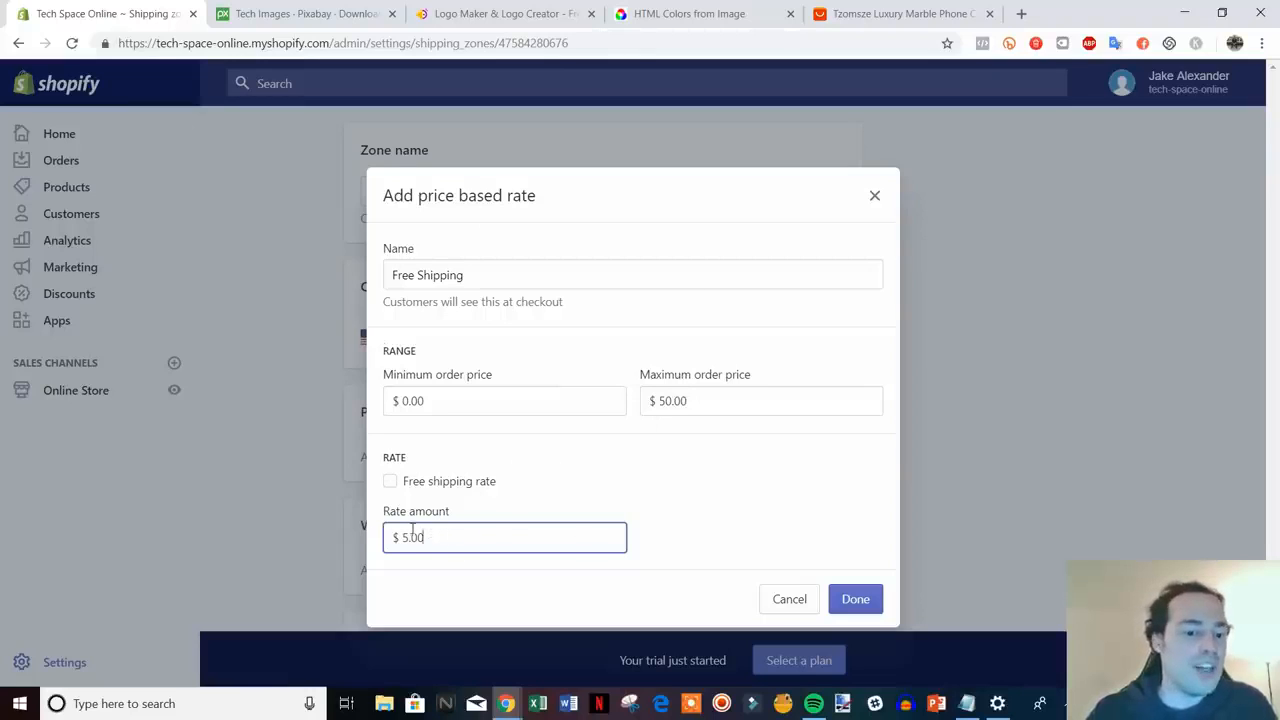
{"action": "left_click_drag", "start_coordinate": [396, 537], "coordinate": [517, 546]}
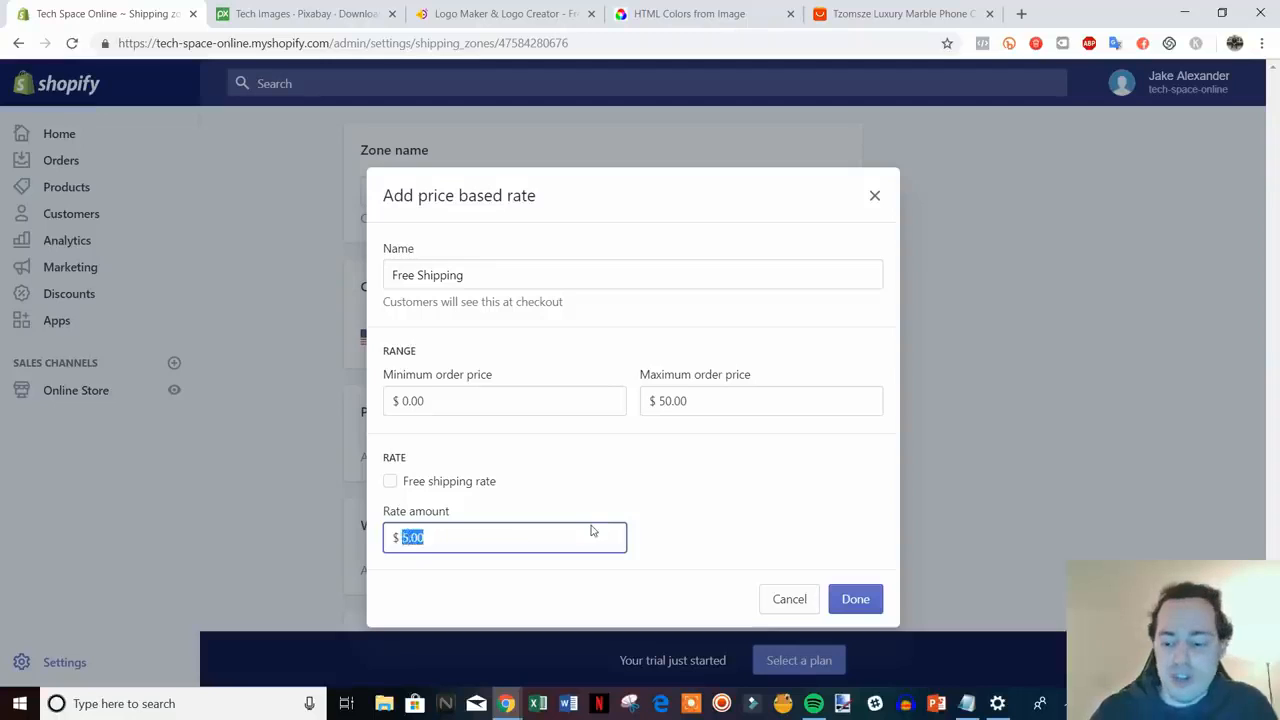
{"action": "type", "text": "0"}
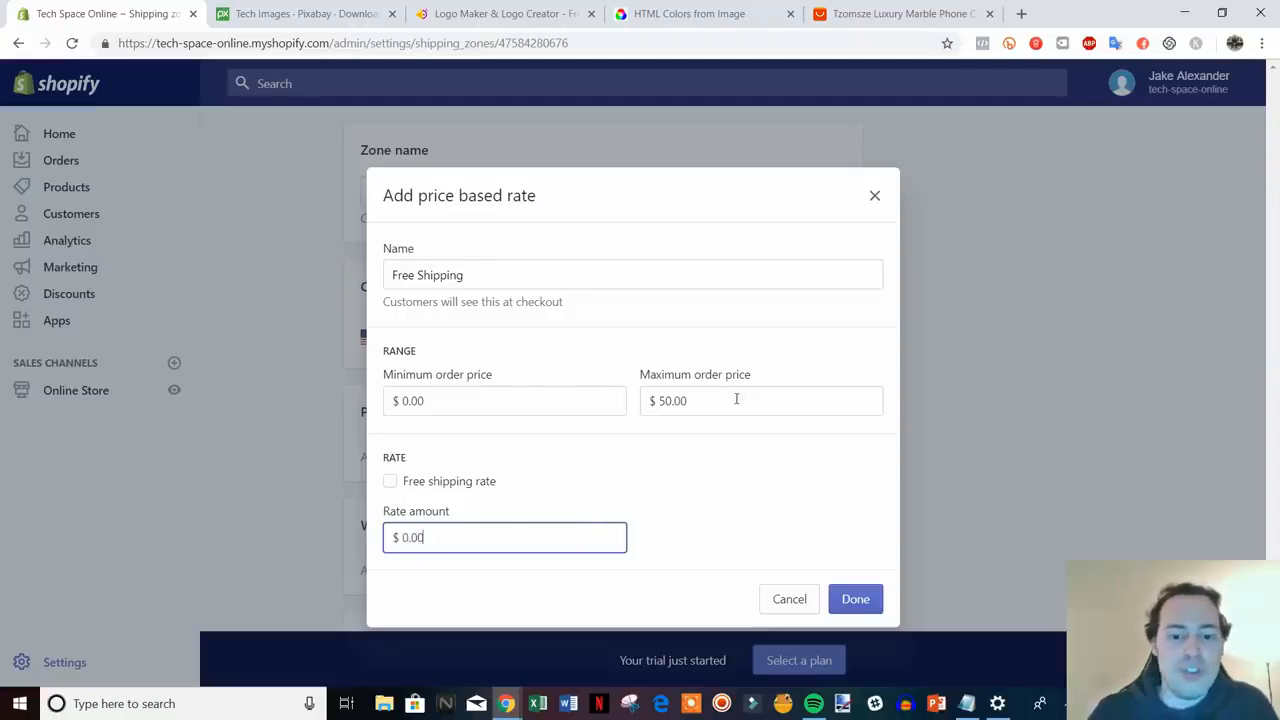
{"action": "left_click_drag", "start_coordinate": [736, 399], "coordinate": [574, 383]}
{"action": "key", "text": "BackSpace"}
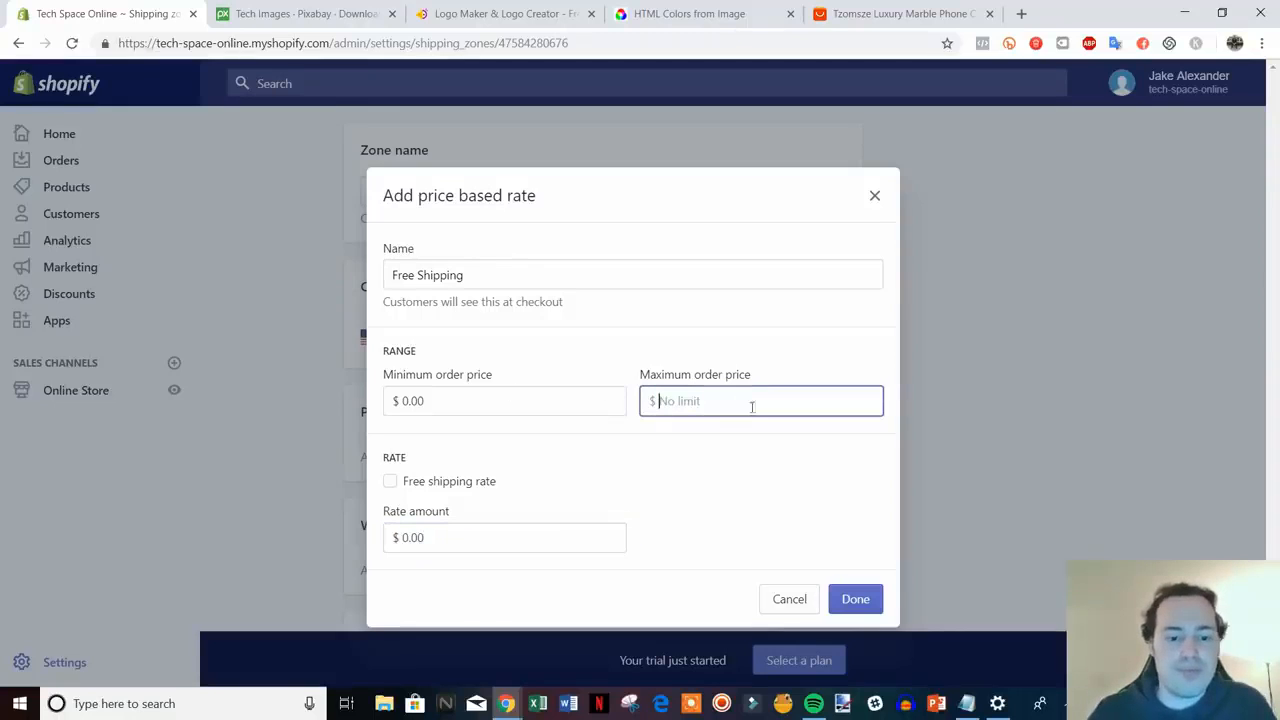
{"action": "left_click", "coordinate": [463, 486]}
{"action": "left_click", "coordinate": [866, 598]}
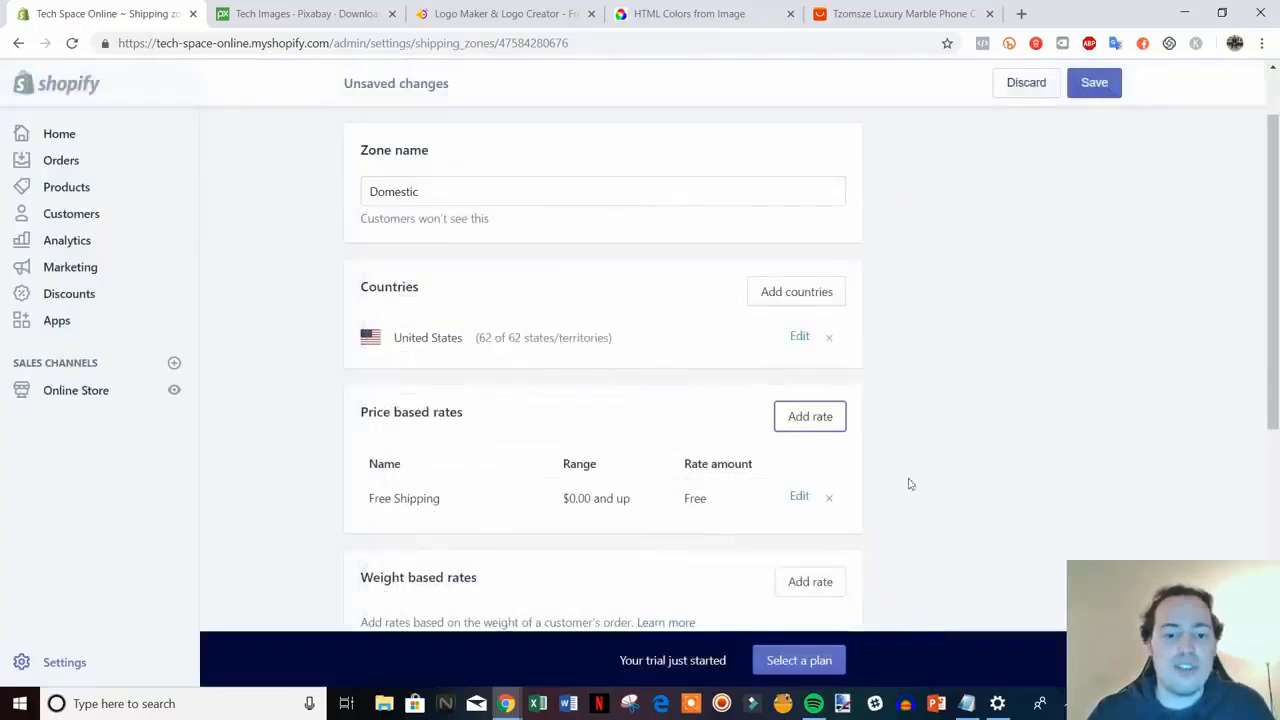
- Delete the USPS calculated rate, save the Domestic zone, and return to Shipping
{"action": "scroll", "coordinate": [1003, 405], "scroll_direction": "down", "scroll_amount": 3}
{"action": "scroll", "coordinate": [929, 366], "scroll_direction": "up", "scroll_amount": 2}
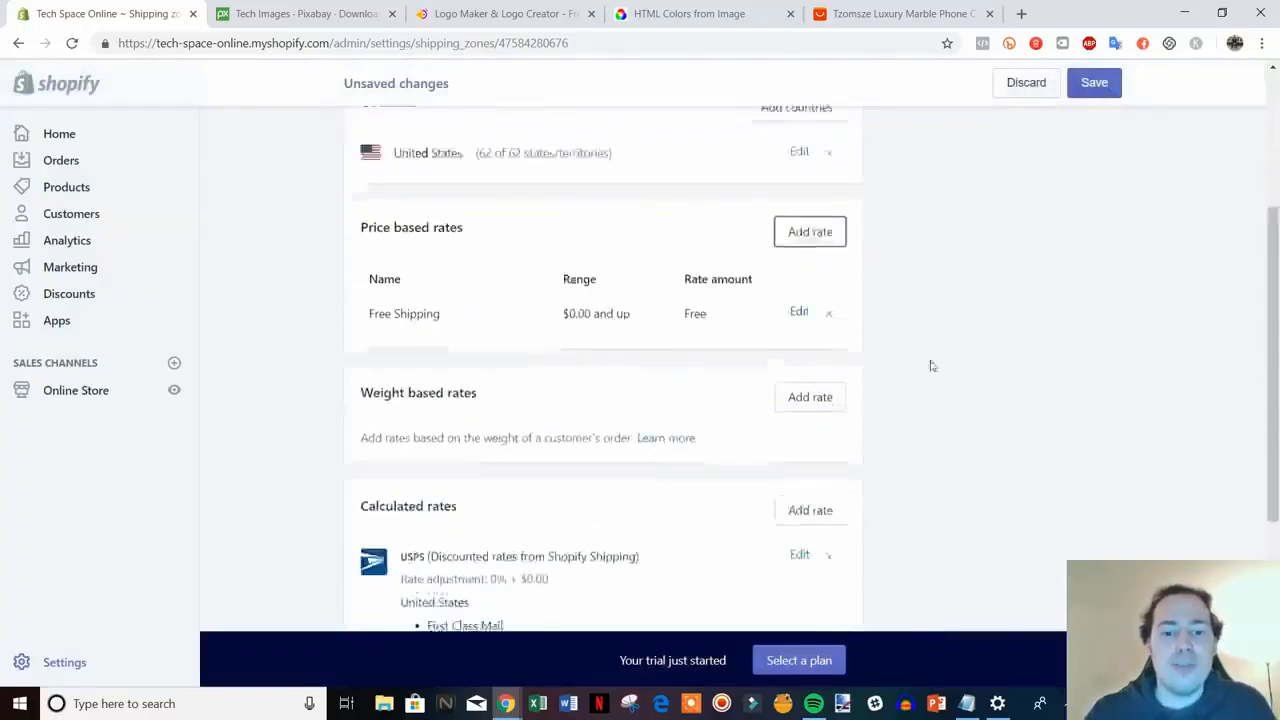
{"action": "scroll", "coordinate": [850, 370], "scroll_direction": "down", "scroll_amount": 3}
{"action": "scroll", "coordinate": [1037, 377], "scroll_direction": "up", "scroll_amount": 2}
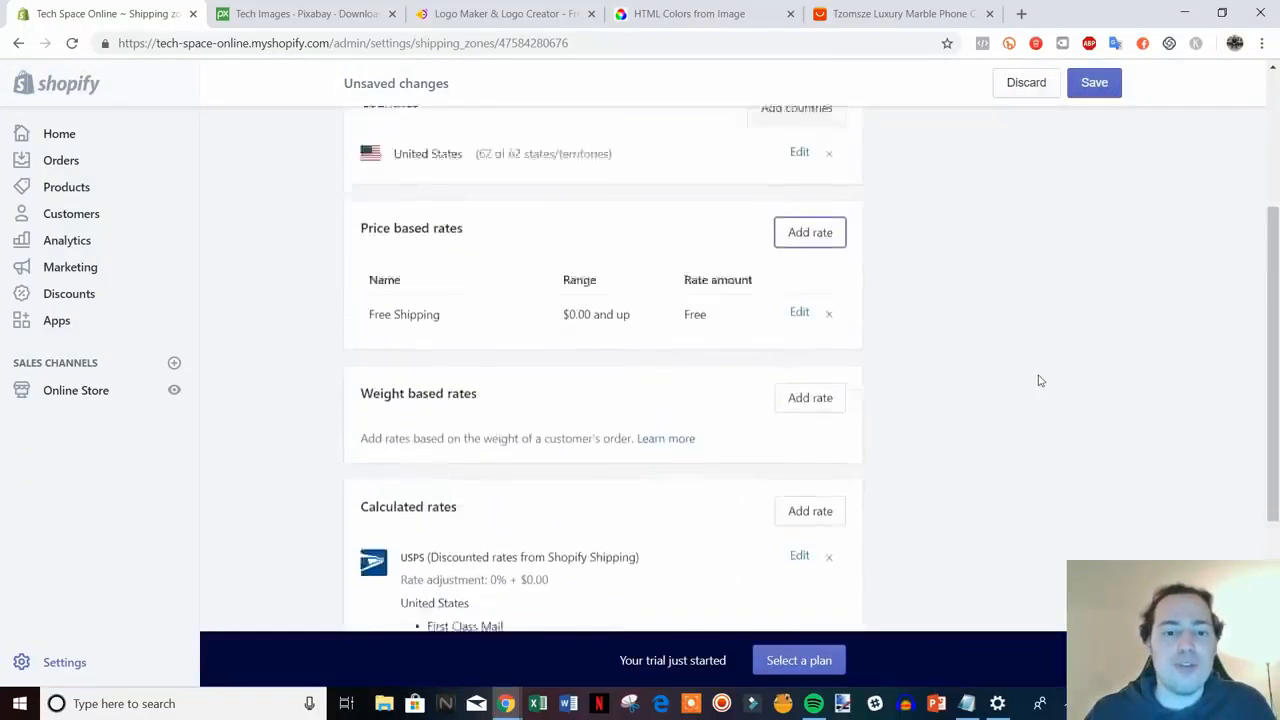
{"action": "scroll", "coordinate": [1146, 394], "scroll_direction": "down", "scroll_amount": 3}
{"action": "scroll", "coordinate": [900, 390], "scroll_direction": "up", "scroll_amount": 2}
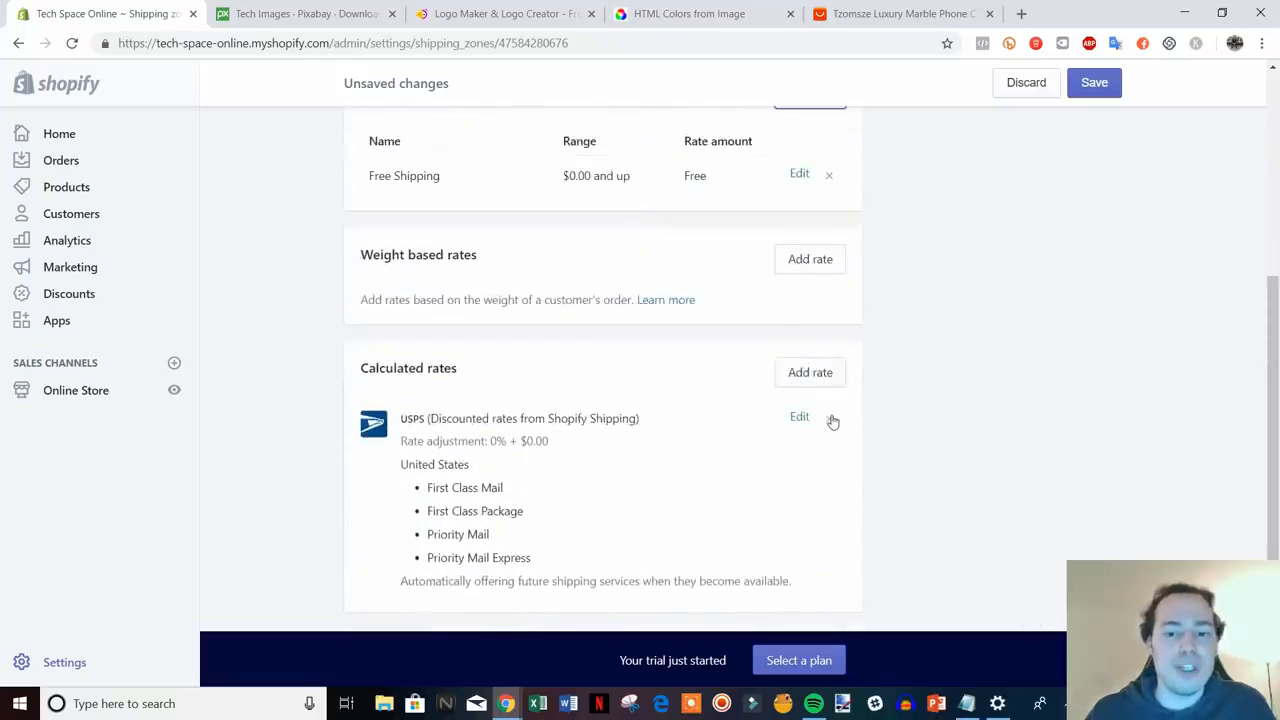
{"action": "left_click", "coordinate": [829, 418]}
{"action": "scroll", "coordinate": [628, 345], "scroll_direction": "up", "scroll_amount": 5}
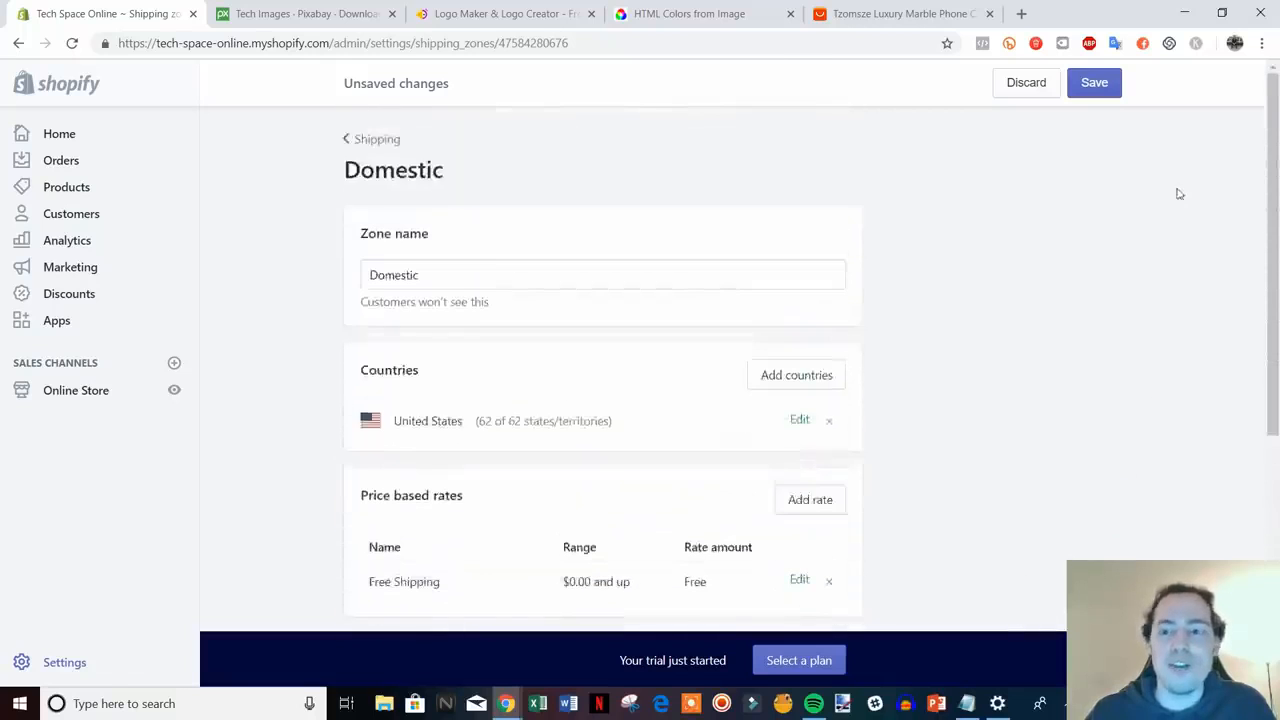
{"action": "left_click", "coordinate": [1094, 82]}
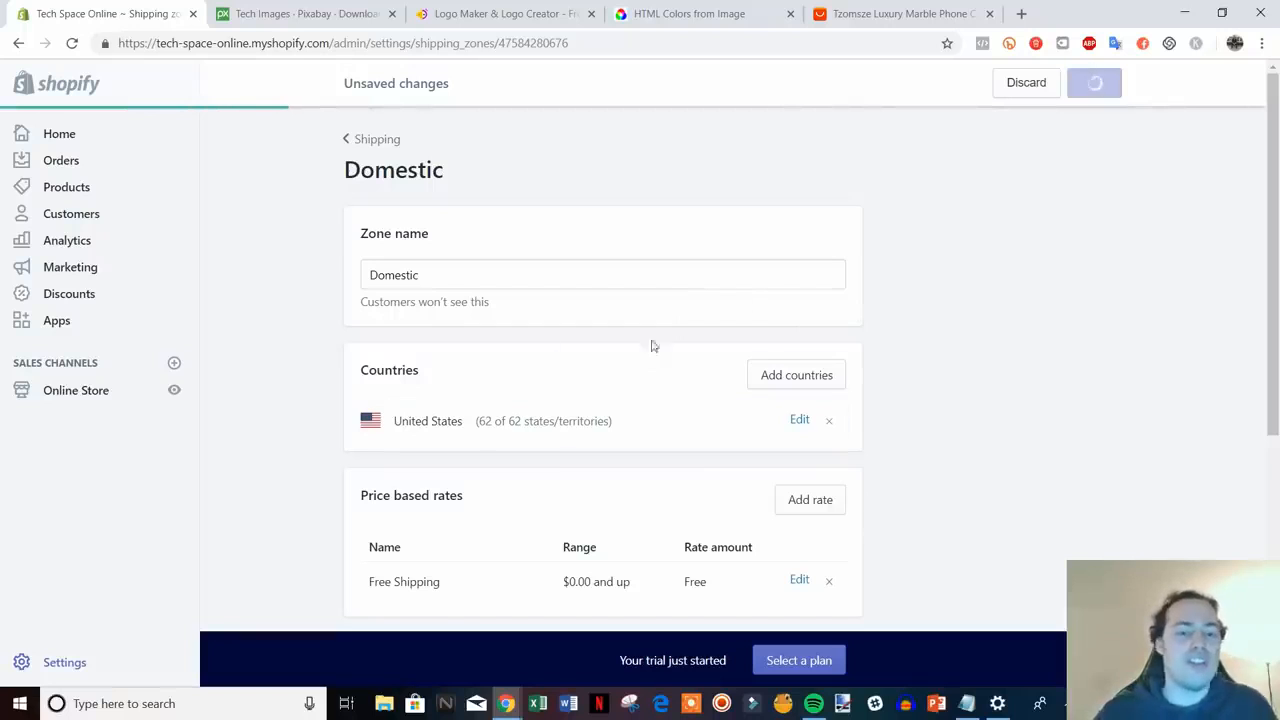
{"action": "scroll", "coordinate": [732, 339], "scroll_direction": "down", "scroll_amount": 1}
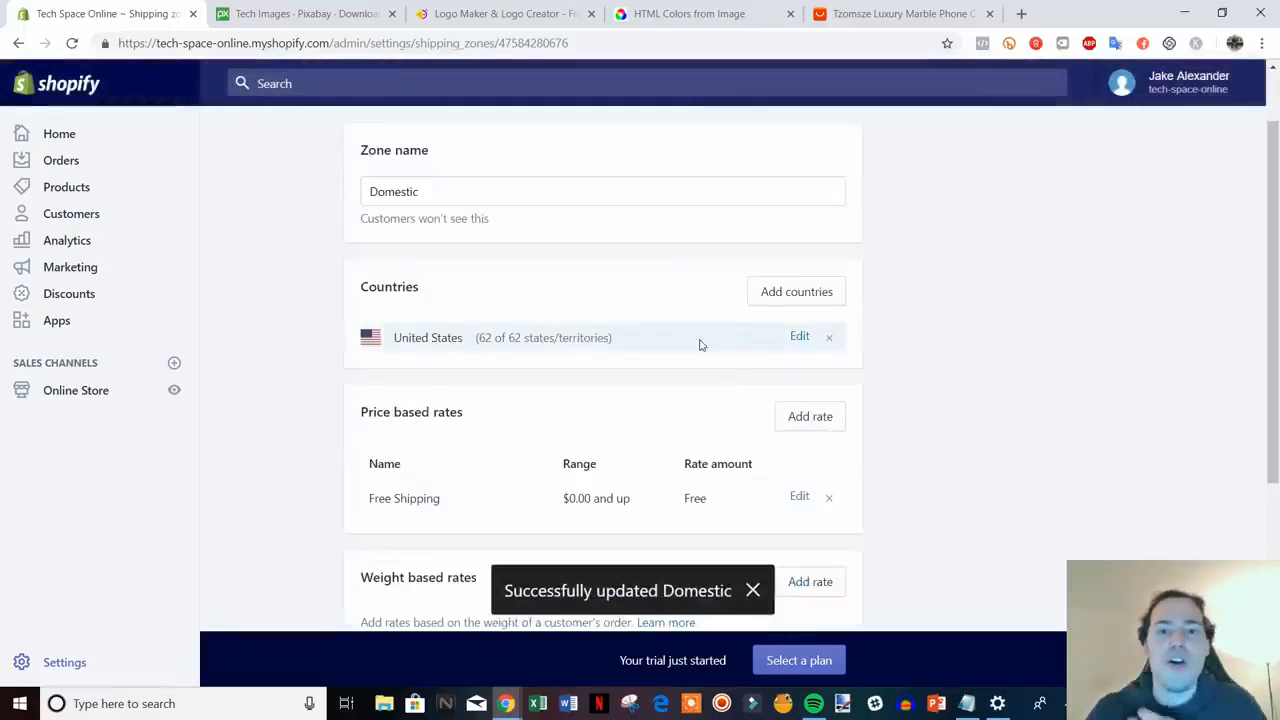
{"action": "scroll", "coordinate": [466, 302], "scroll_direction": "up", "scroll_amount": 1}
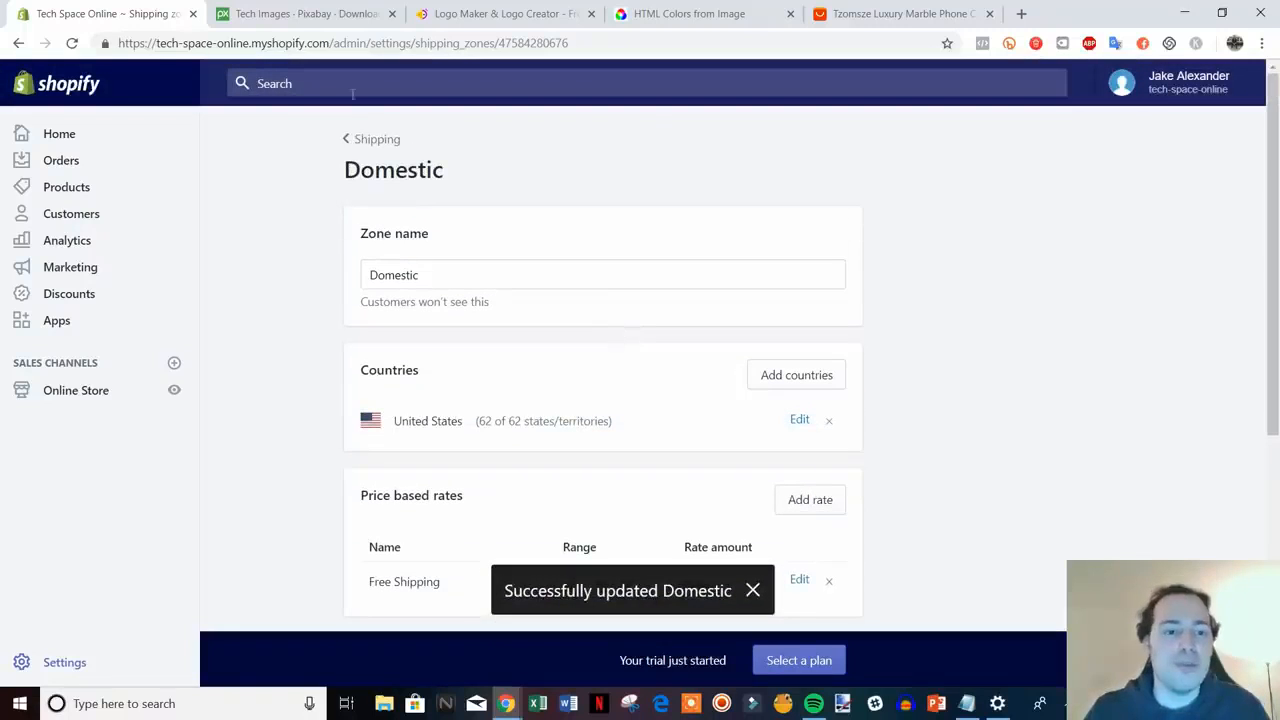
{"action": "left_click", "coordinate": [381, 150]}
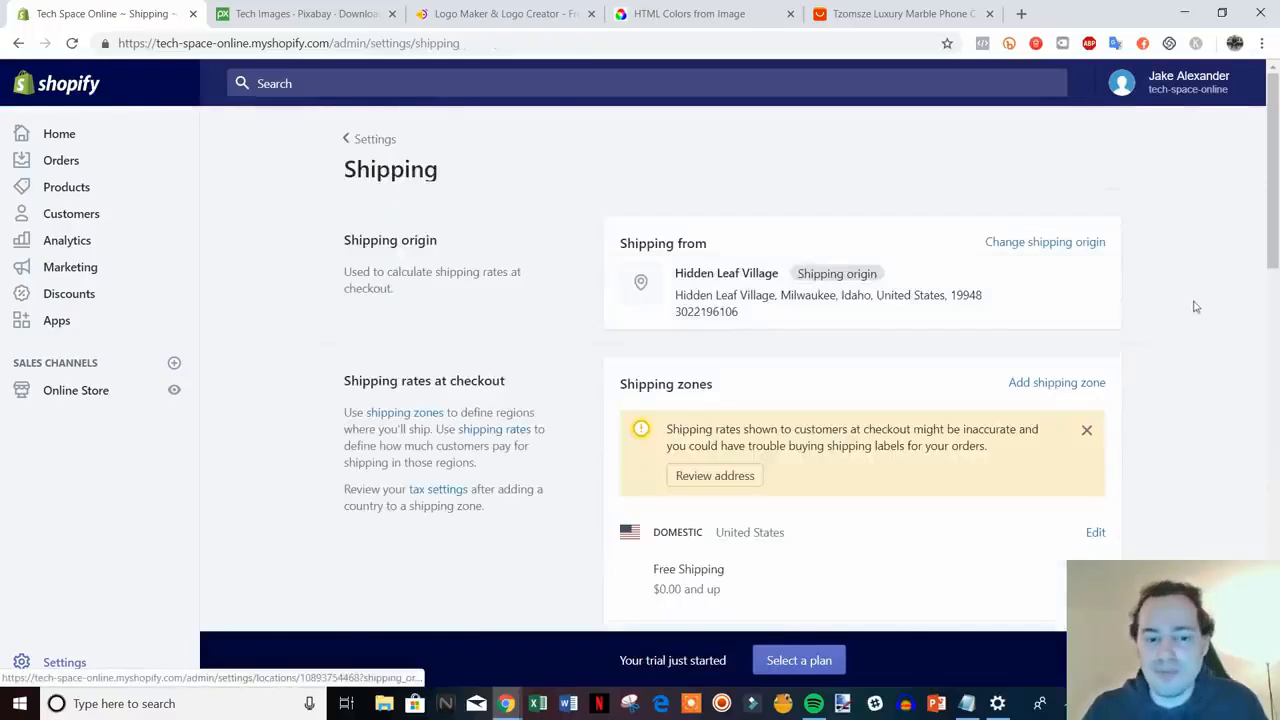
- Check Domestic's Free Shipping and Rest of World's DHL Express rates, then return to Settings
{"action": "scroll", "coordinate": [1246, 274], "scroll_direction": "down", "scroll_amount": 6}
{"action": "scroll", "coordinate": [1246, 271], "scroll_direction": "down", "scroll_amount": 5}
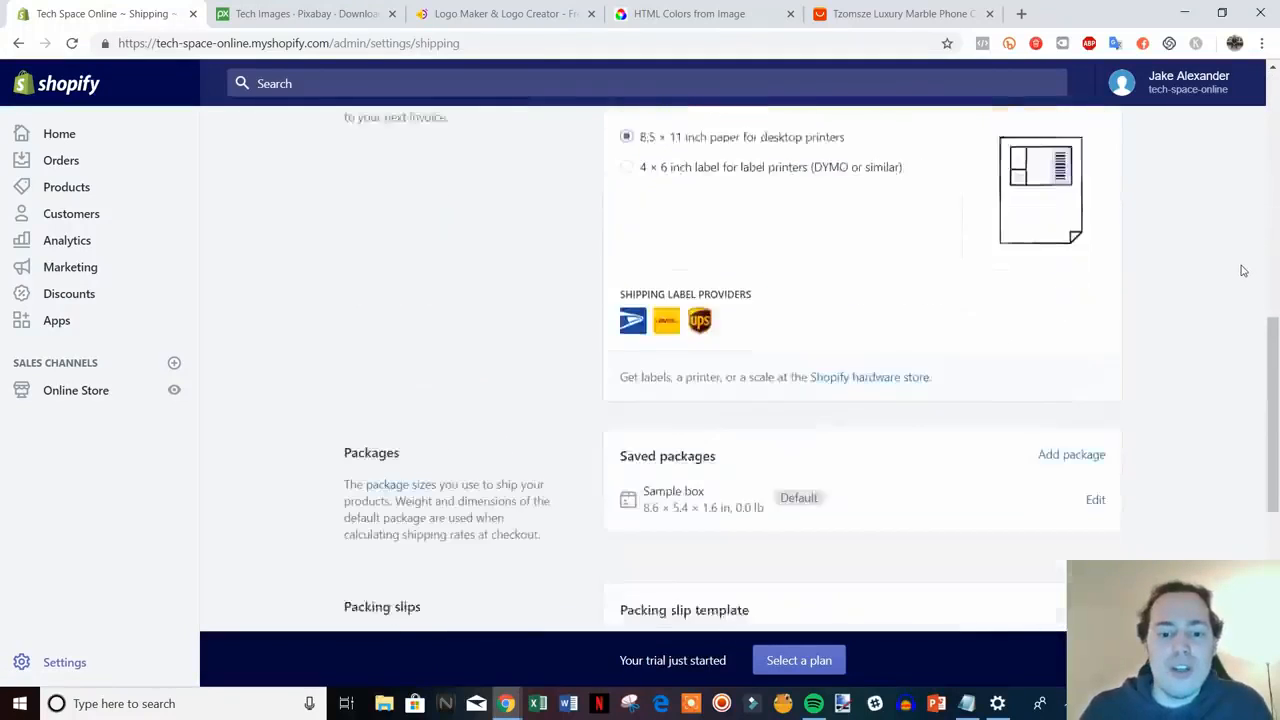
{"action": "scroll", "coordinate": [1274, 545], "scroll_direction": "down", "scroll_amount": 3}
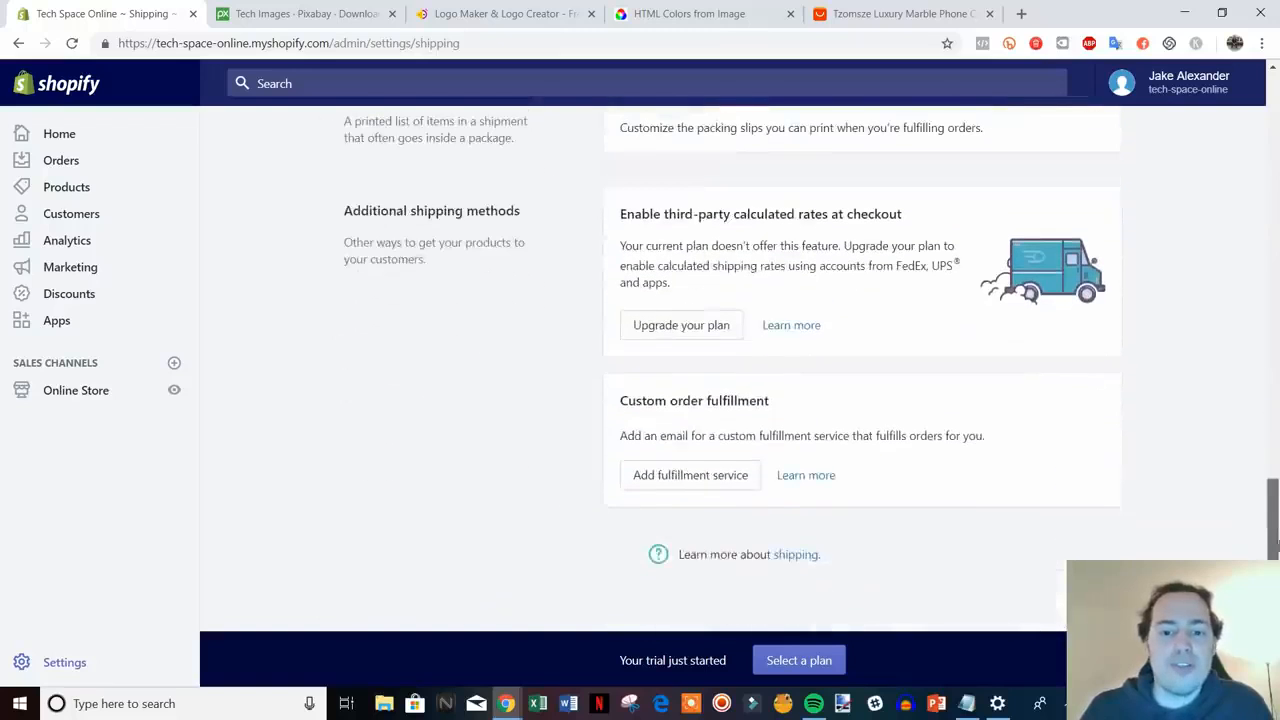
{"action": "scroll", "coordinate": [1026, 514], "scroll_direction": "up", "scroll_amount": 18}
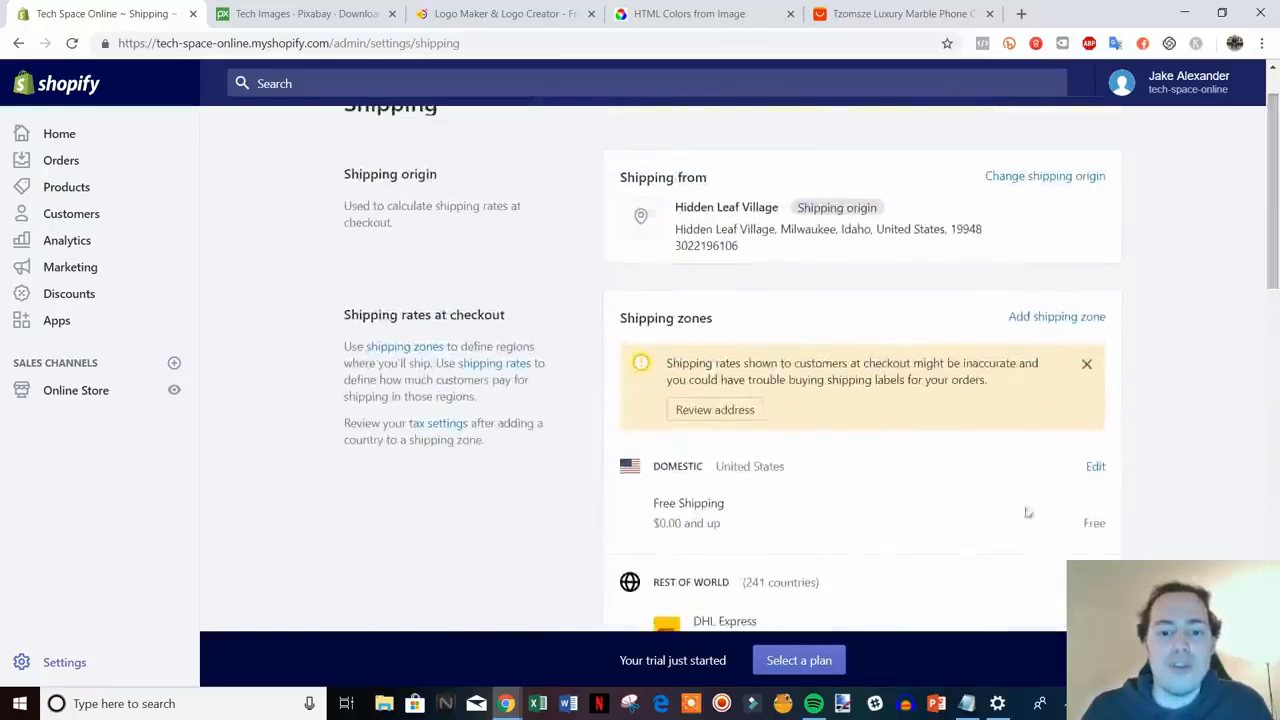
{"action": "scroll", "coordinate": [565, 380], "scroll_direction": "up", "scroll_amount": 1}
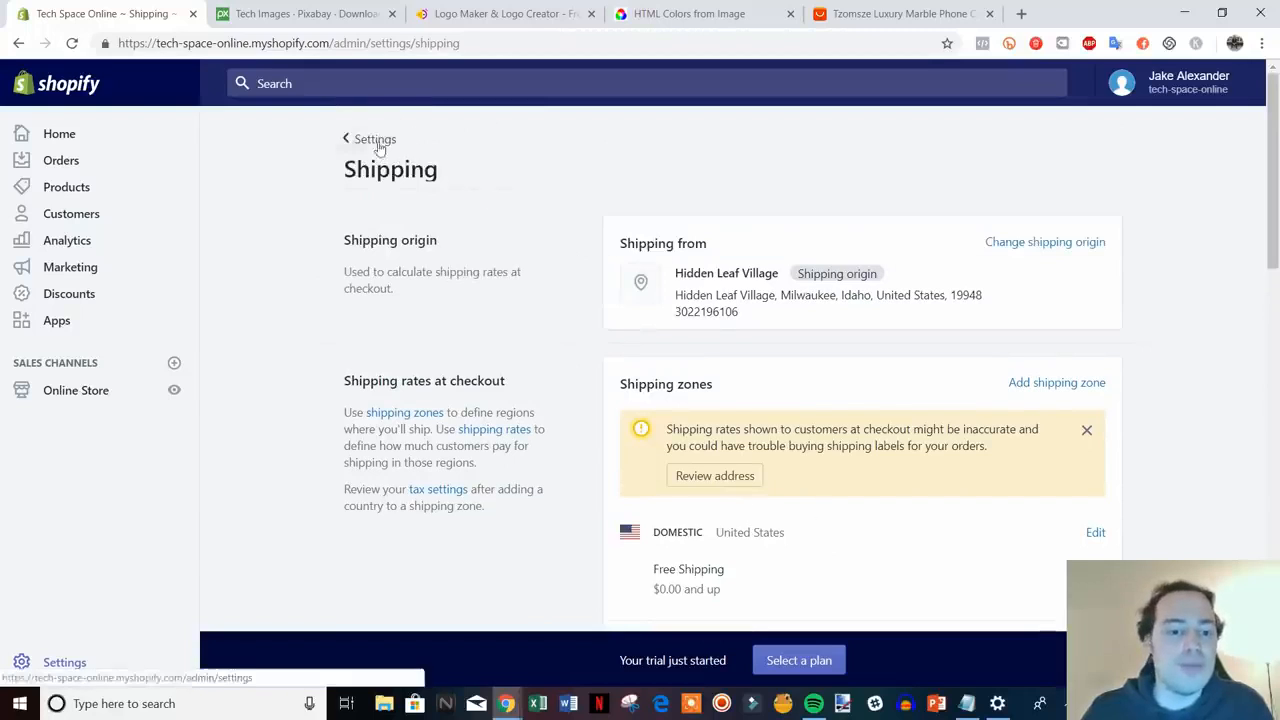
{"action": "left_click", "coordinate": [372, 139]}
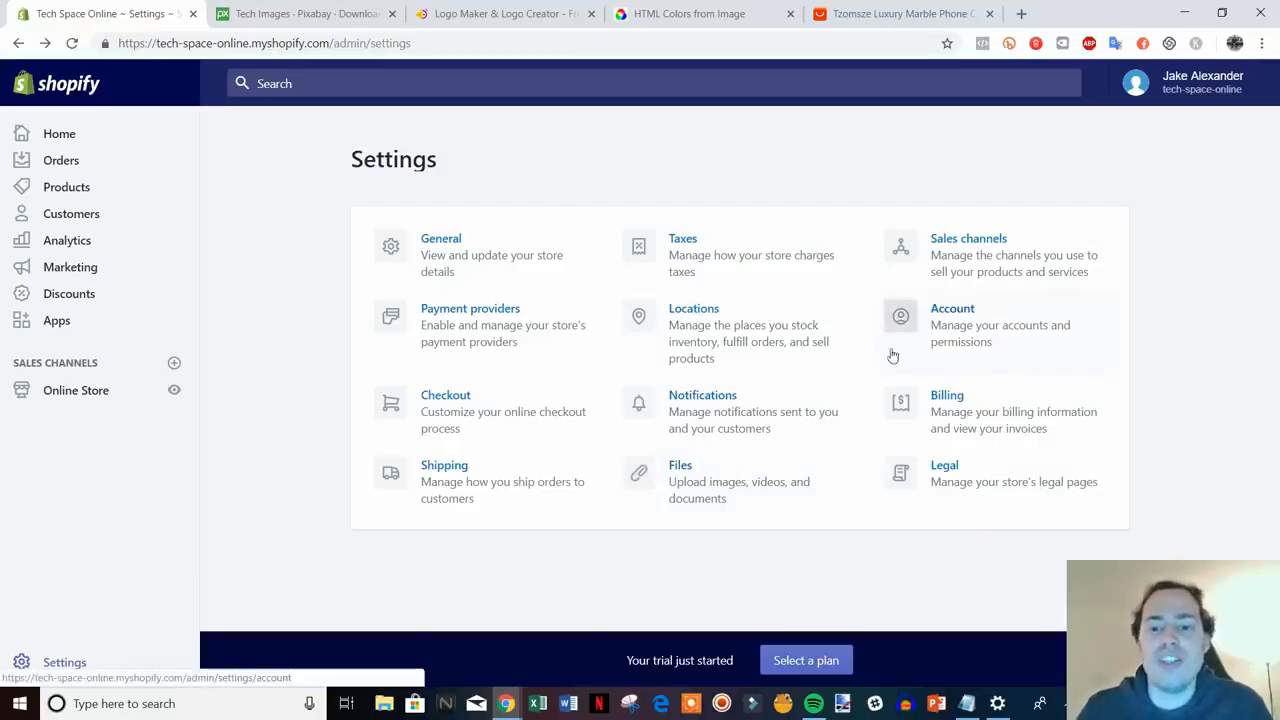
- Open the Account page and look at the new staff account form's individual permissions
{"action": "left_click", "coordinate": [1051, 321]}
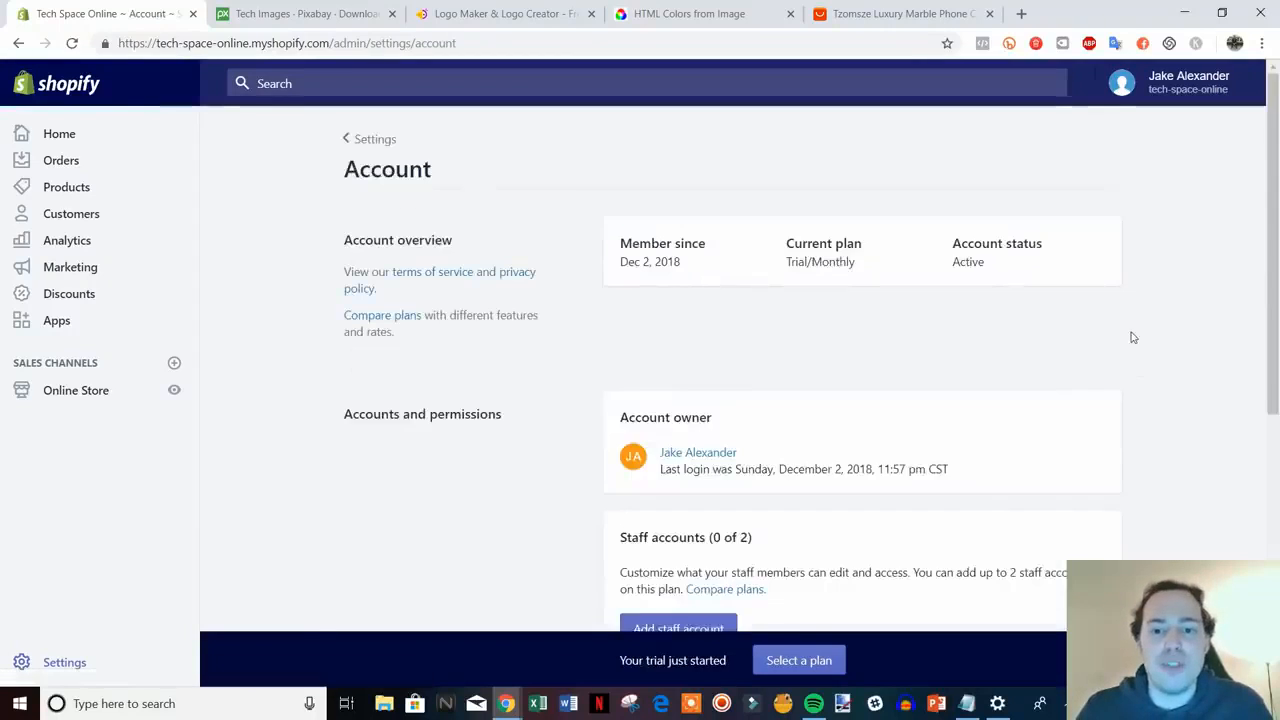
{"action": "scroll", "coordinate": [1130, 332], "scroll_direction": "down", "scroll_amount": 2}
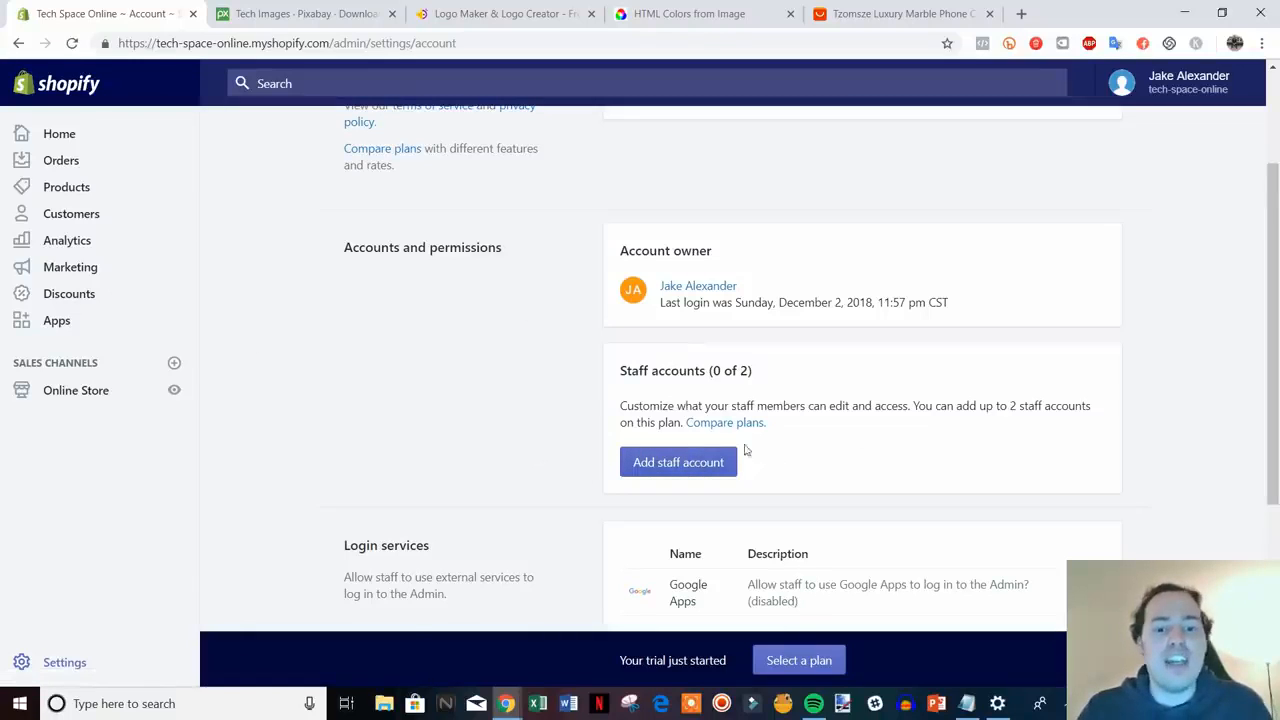
{"action": "left_click", "coordinate": [677, 465]}
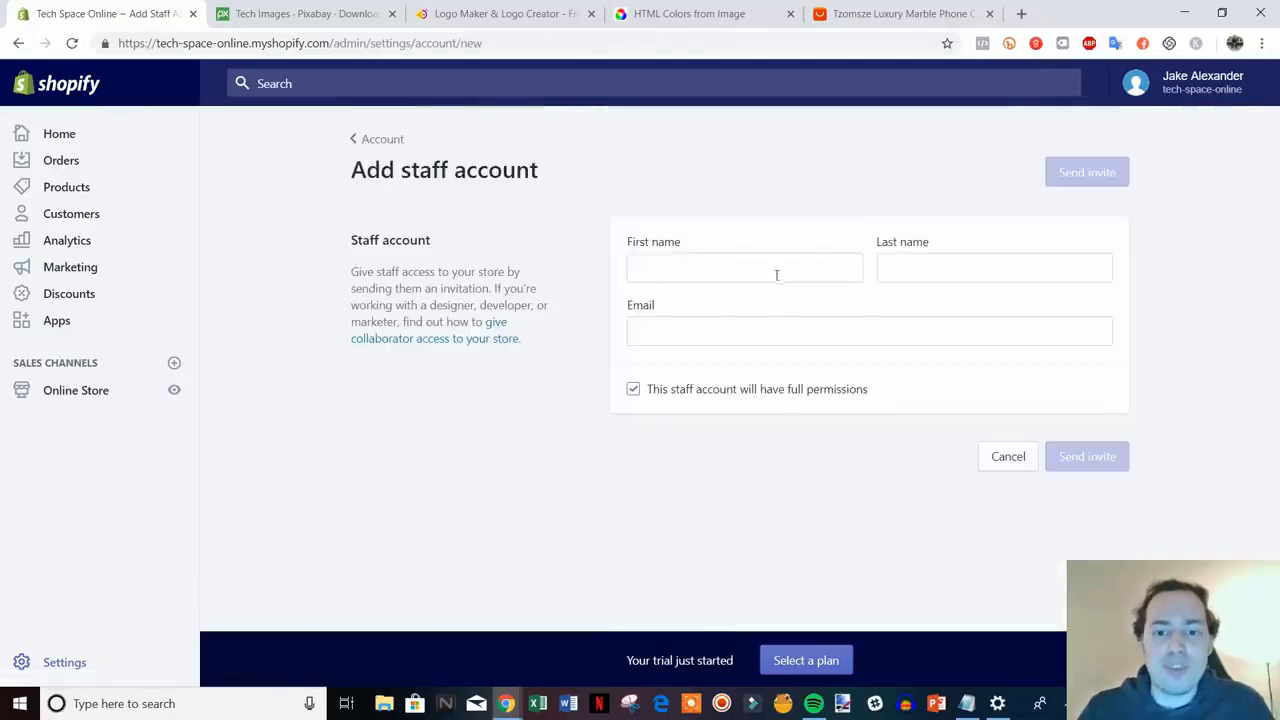
{"action": "left_click", "coordinate": [720, 392]}
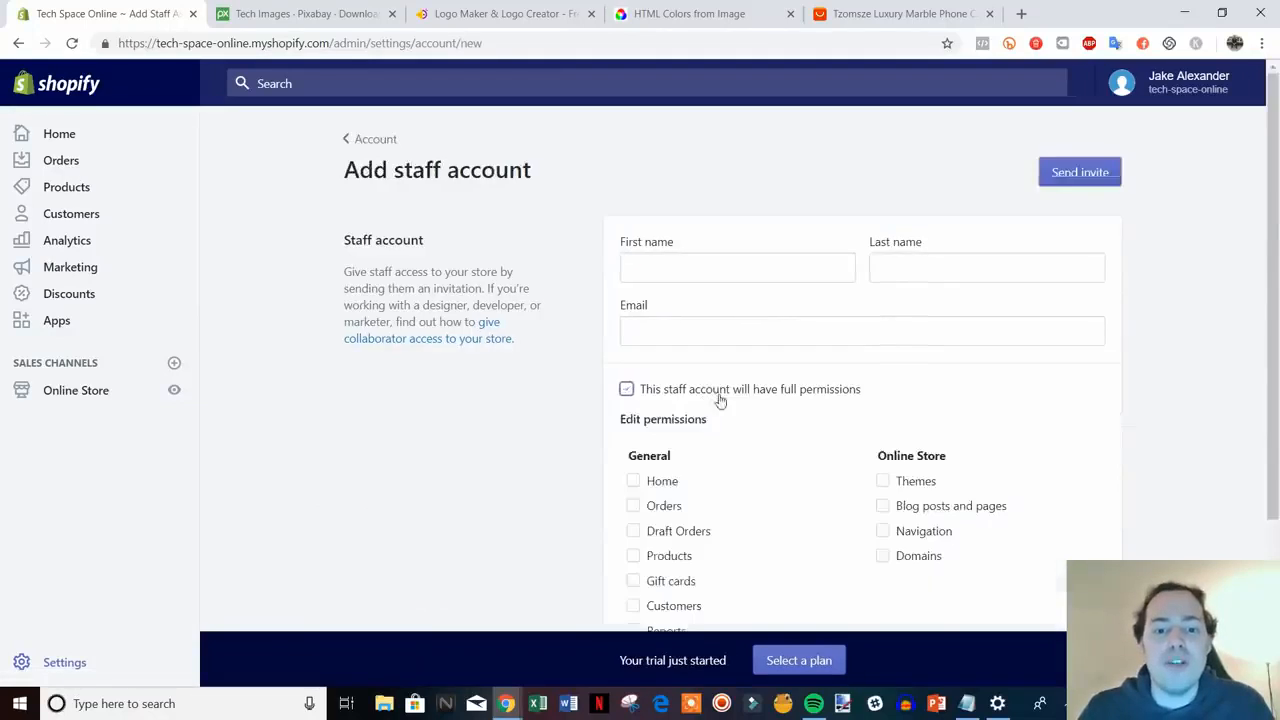
{"action": "scroll", "coordinate": [808, 520], "scroll_direction": "down", "scroll_amount": 2}
{"action": "scroll", "coordinate": [781, 457], "scroll_direction": "up", "scroll_amount": 3}
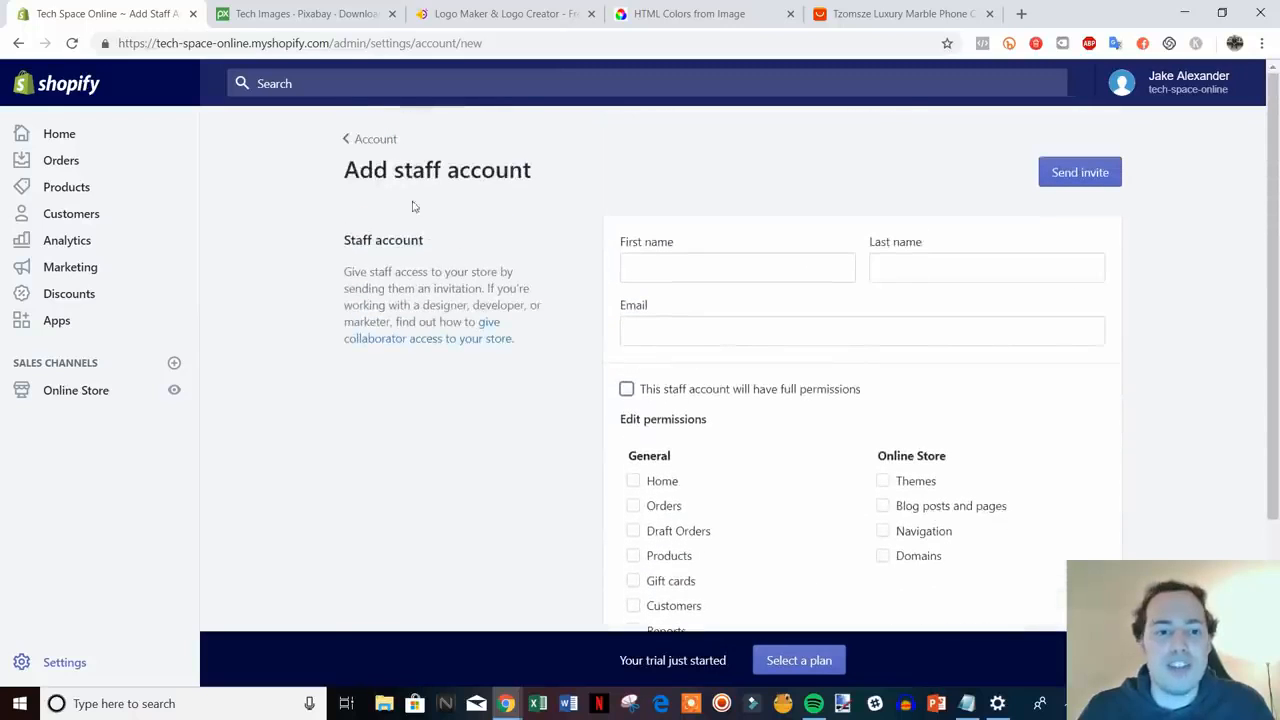
- Leave the staff form and Account page, returning to the Settings overview
{"action": "left_click", "coordinate": [368, 133]}
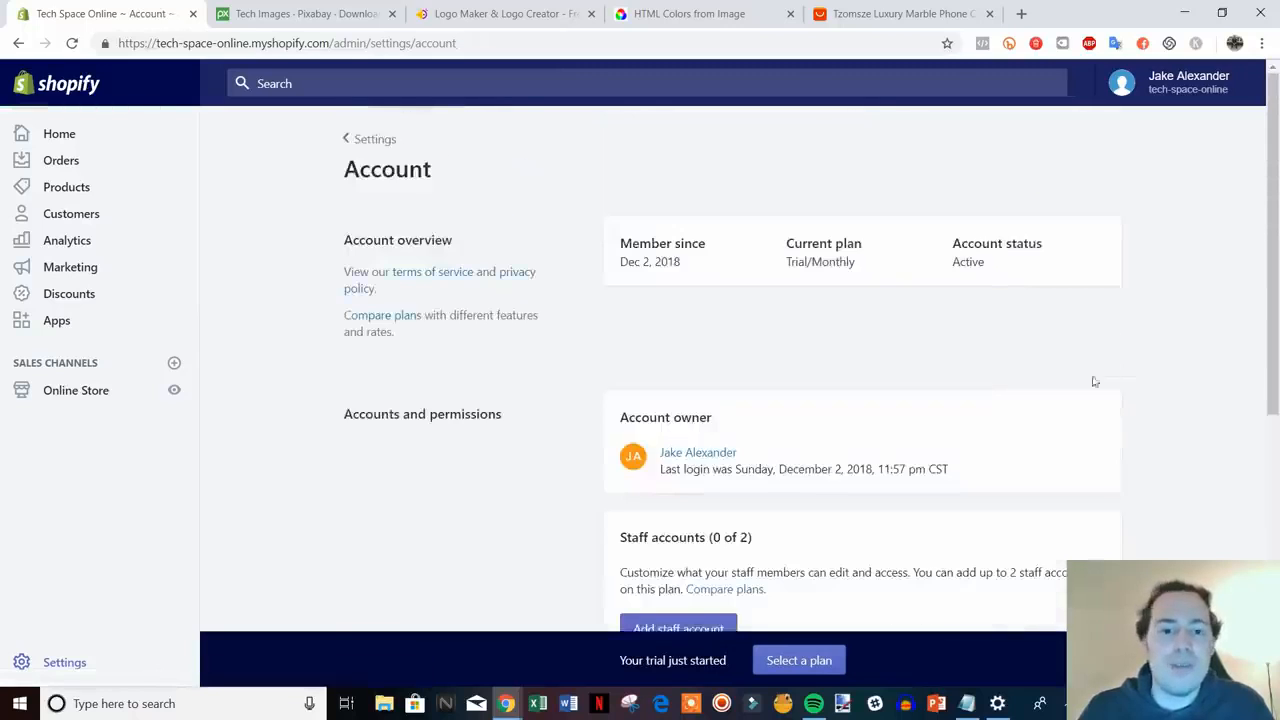
{"action": "scroll", "coordinate": [1095, 380], "scroll_direction": "down", "scroll_amount": 5}
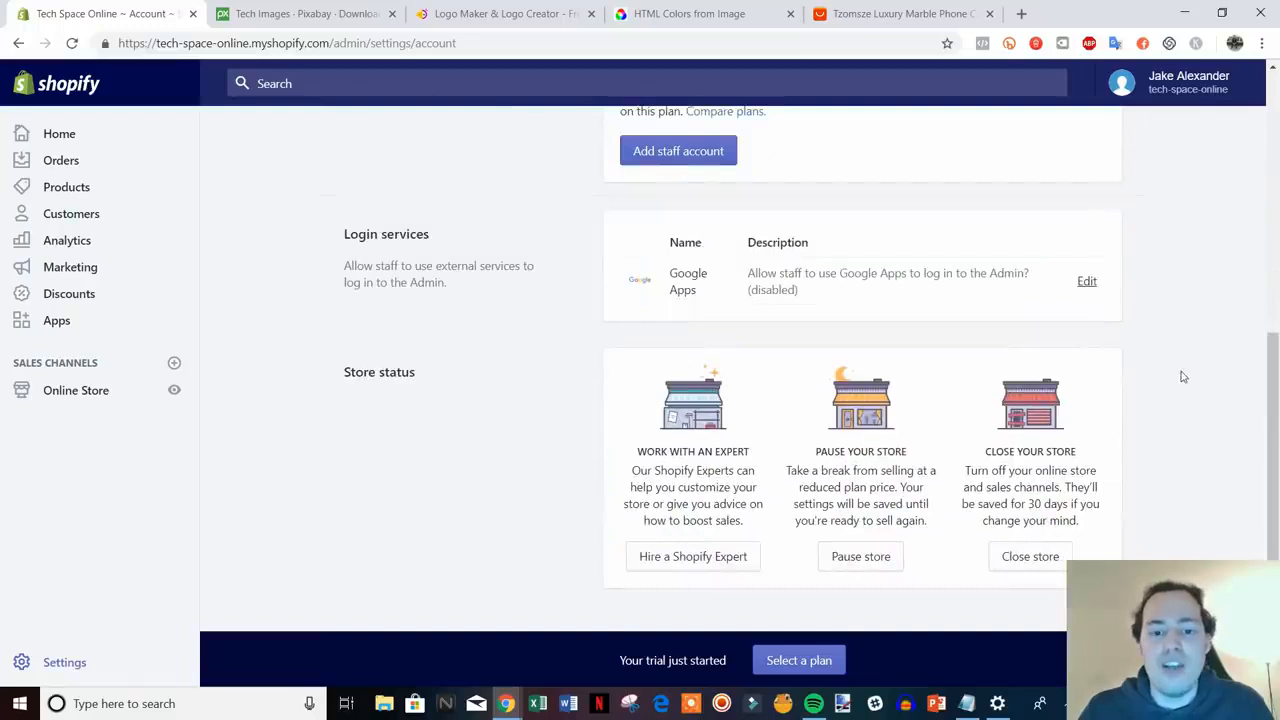
{"action": "scroll", "coordinate": [1183, 376], "scroll_direction": "up", "scroll_amount": 5}
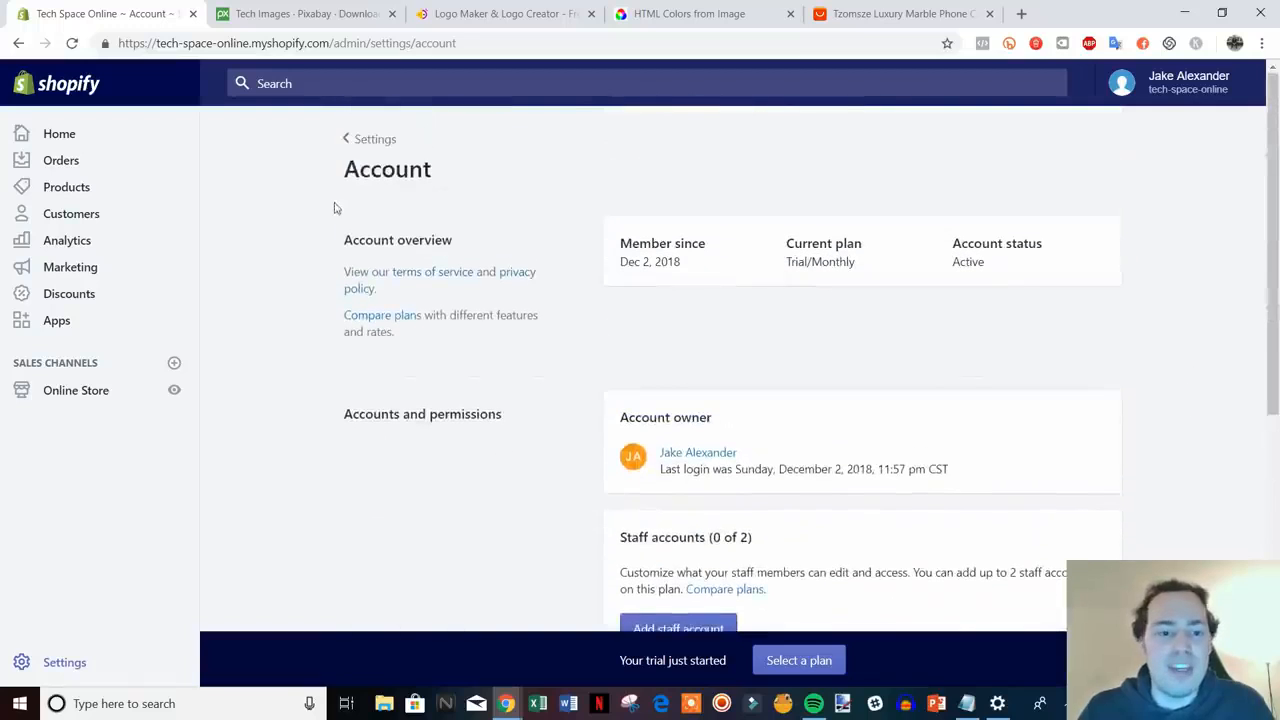
{"action": "left_click", "coordinate": [368, 138]}
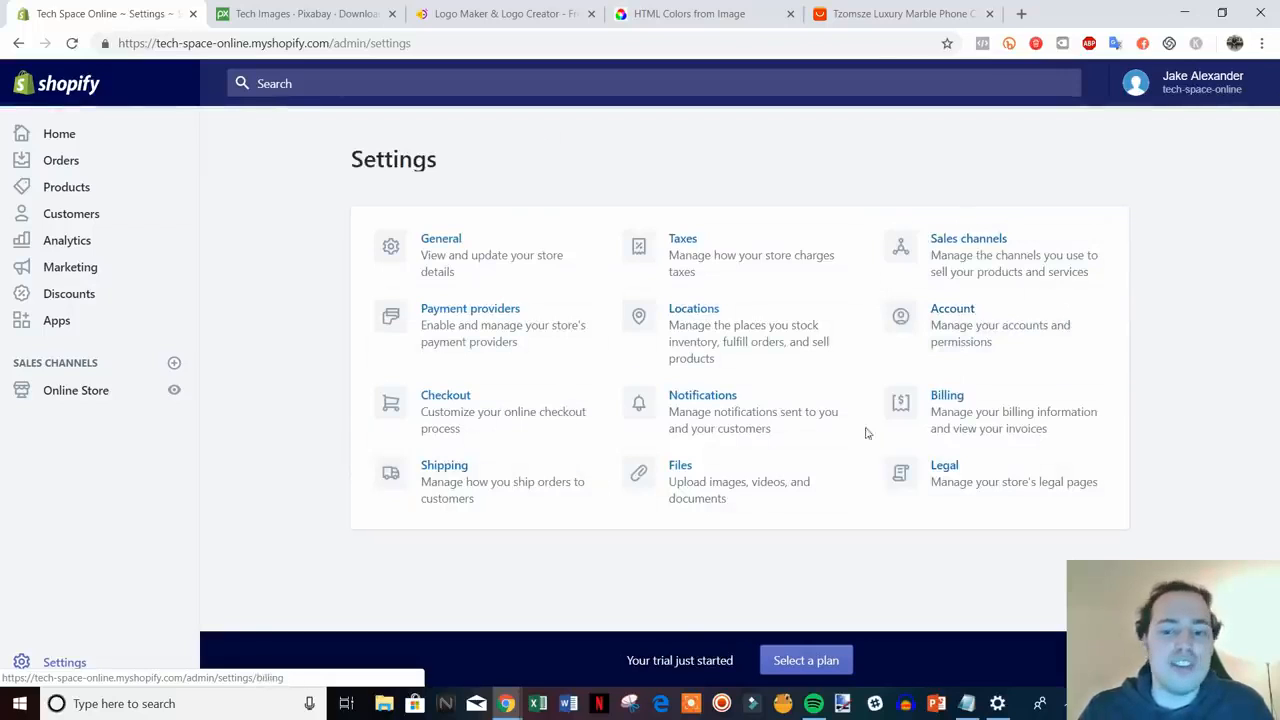
- In Legal settings, generate Refund, Privacy and Terms of service policies from templates
{"action": "left_click", "coordinate": [993, 485]}
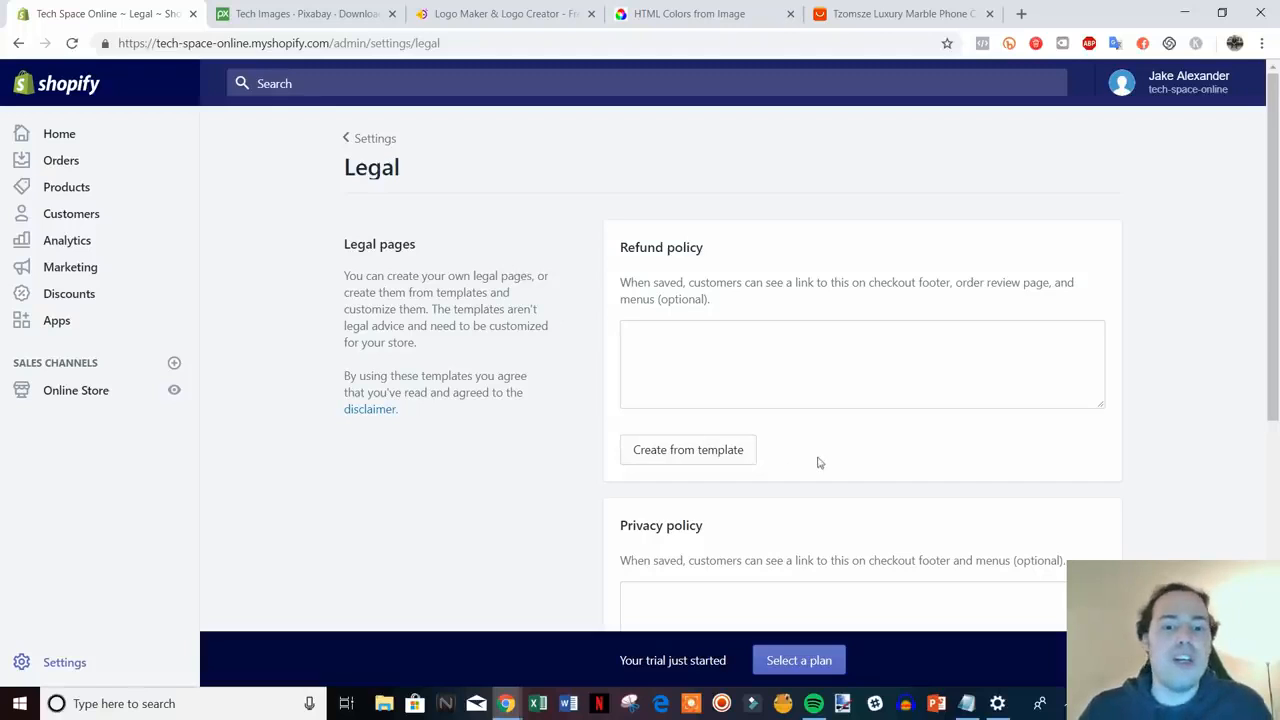
{"action": "scroll", "coordinate": [818, 462], "scroll_direction": "down", "scroll_amount": 1}
{"action": "left_click", "coordinate": [723, 372]}
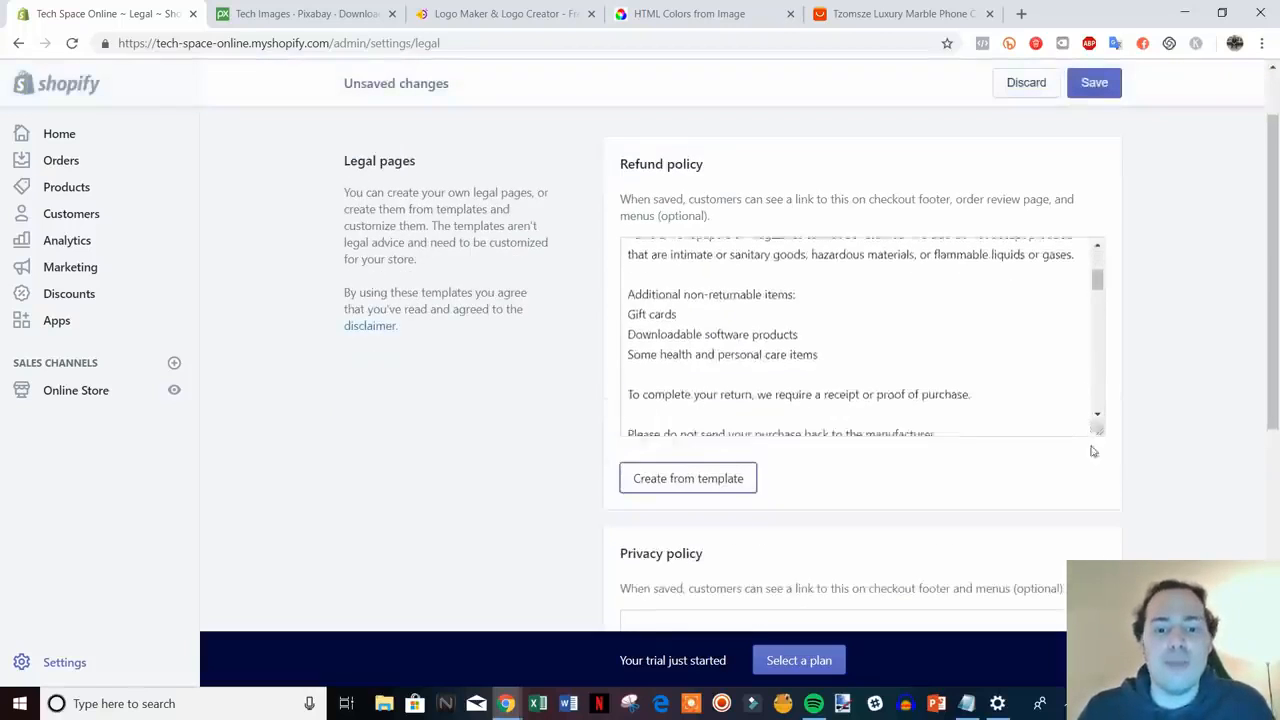
{"action": "scroll", "coordinate": [1120, 455], "scroll_direction": "down", "scroll_amount": 3}
{"action": "left_click", "coordinate": [683, 489]}
{"action": "scroll", "coordinate": [1140, 520], "scroll_direction": "down", "scroll_amount": 3}
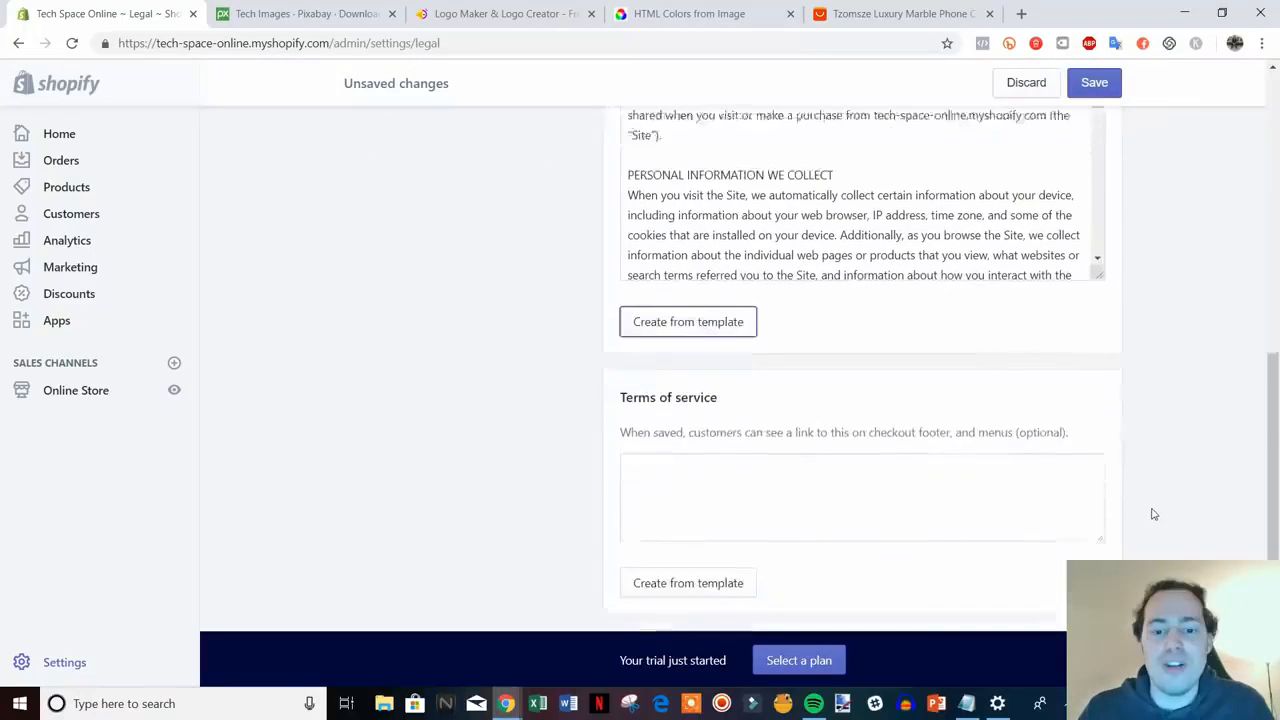
{"action": "scroll", "coordinate": [1152, 514], "scroll_direction": "down", "scroll_amount": 1}
{"action": "left_click", "coordinate": [677, 514]}
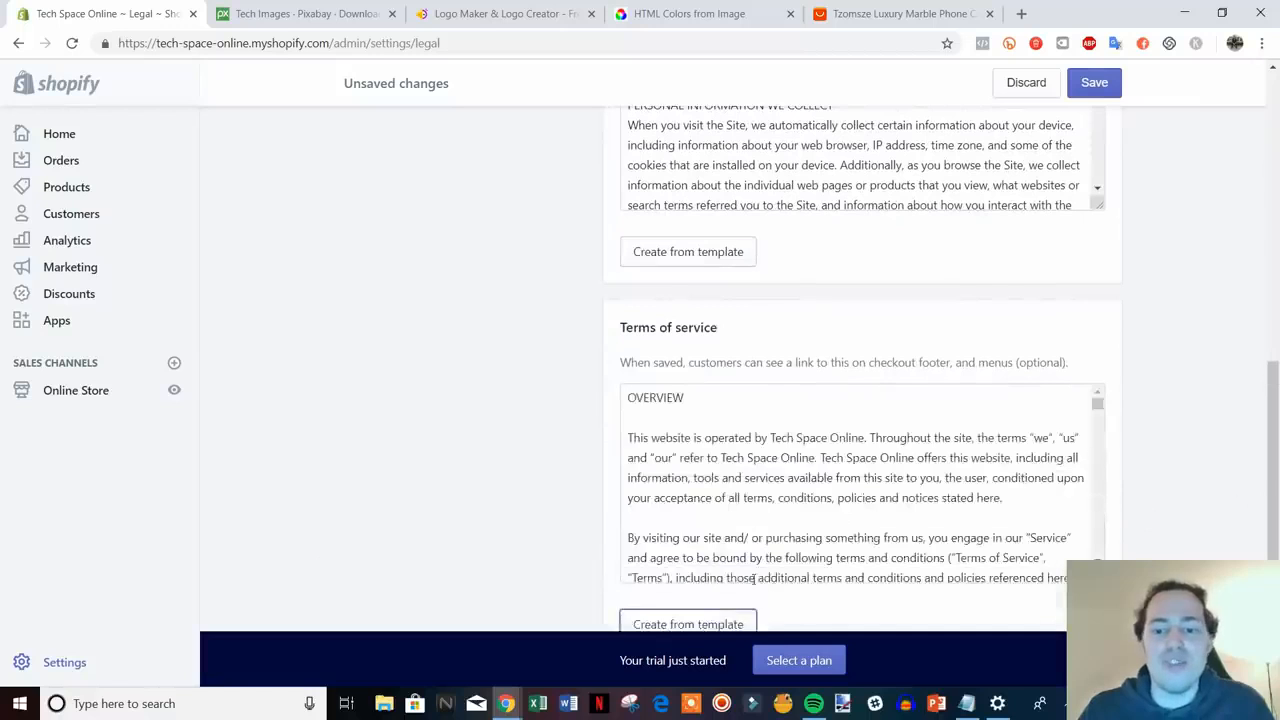
- Scroll through the generated policy texts to review them
{"action": "scroll", "coordinate": [1210, 525], "scroll_direction": "up", "scroll_amount": 6}
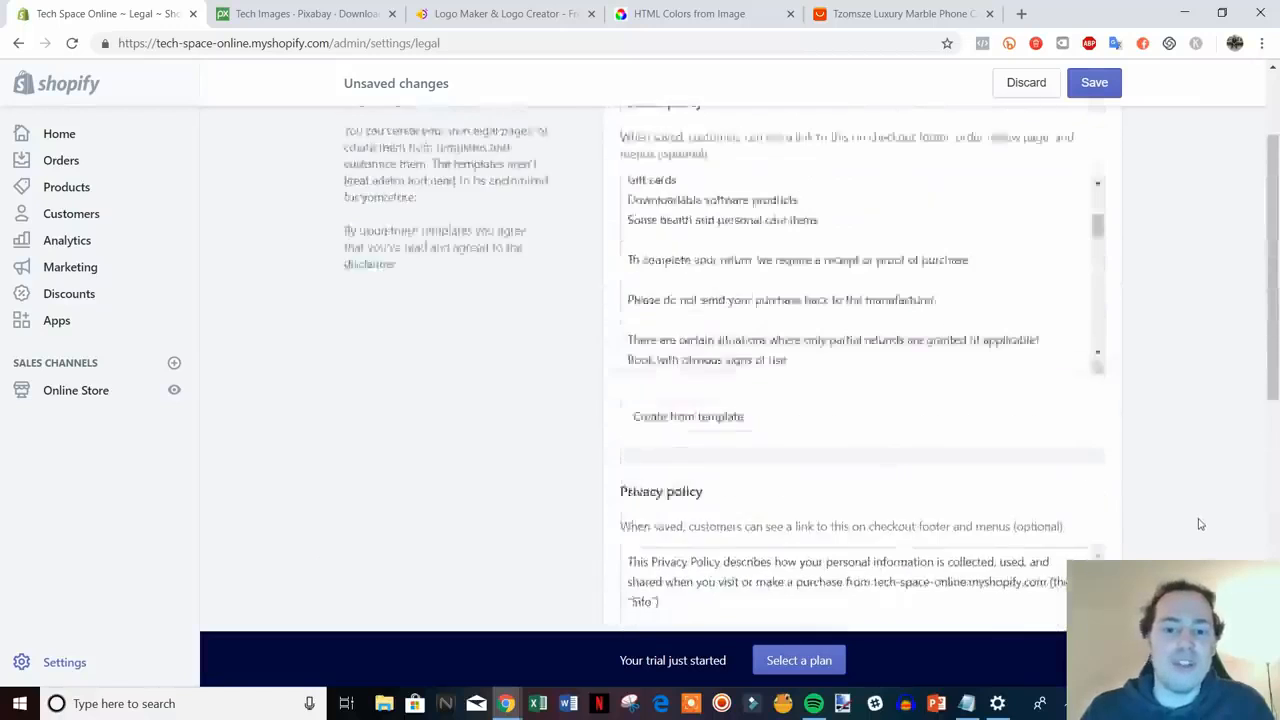
{"action": "scroll", "coordinate": [1180, 475], "scroll_direction": "down", "scroll_amount": 1}
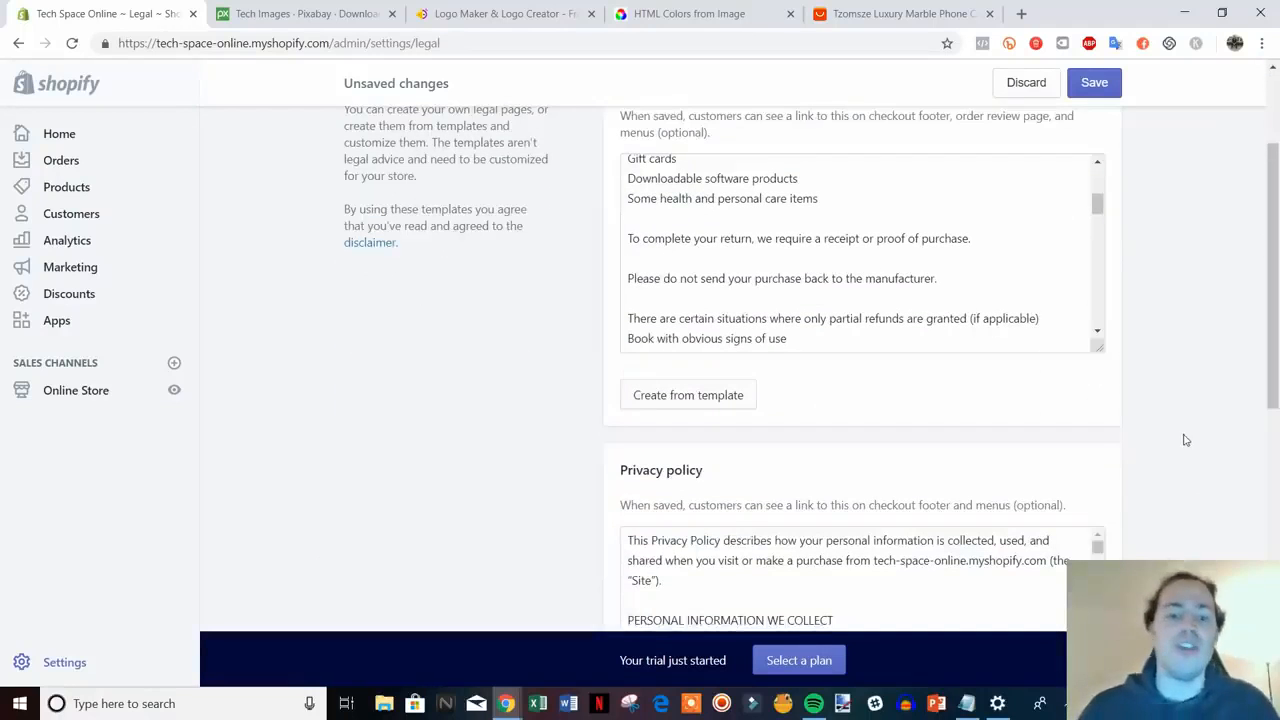
{"action": "scroll", "coordinate": [1218, 423], "scroll_direction": "up", "scroll_amount": 1}
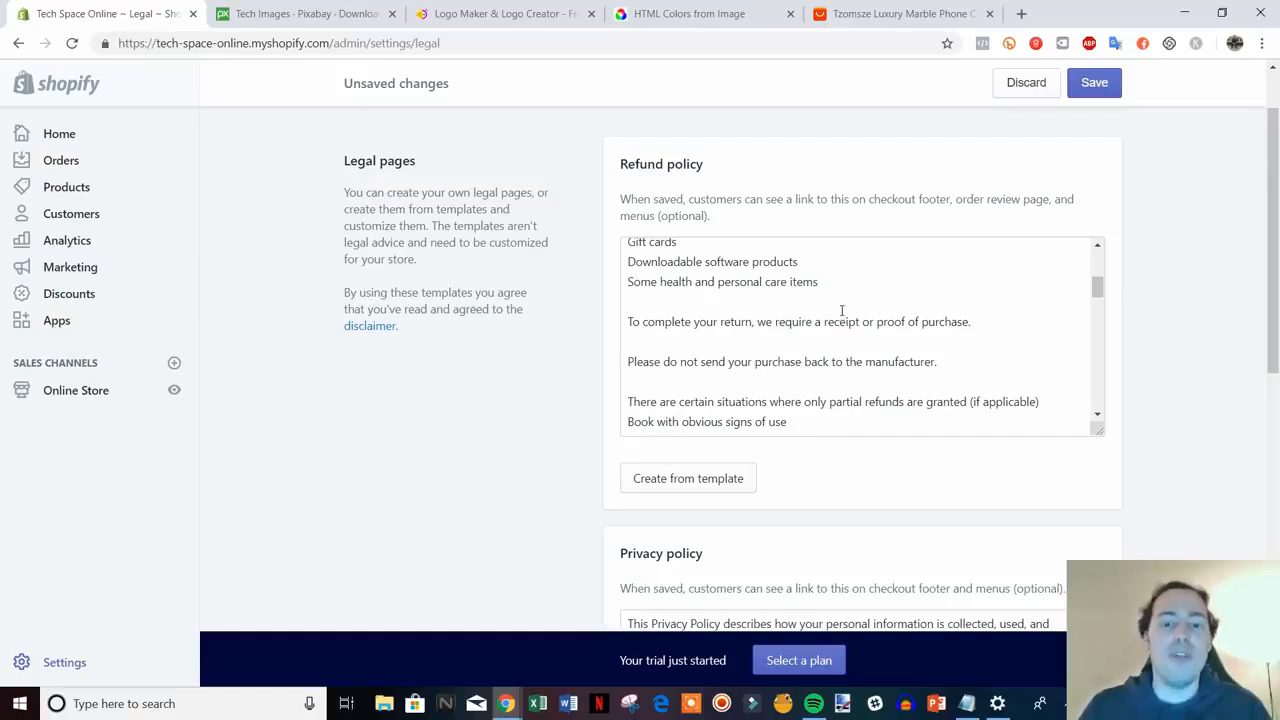
{"action": "scroll", "coordinate": [1237, 391], "scroll_direction": "down", "scroll_amount": 5}
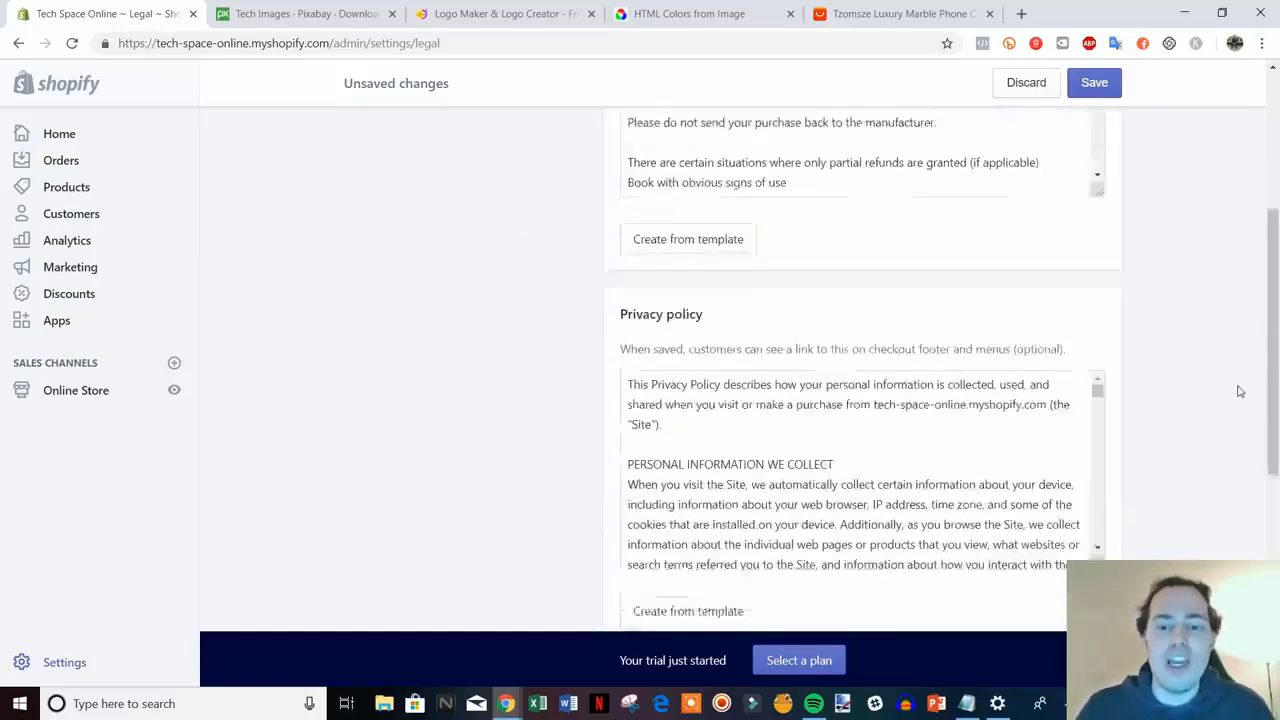
{"action": "scroll", "coordinate": [1190, 410], "scroll_direction": "down", "scroll_amount": 2}
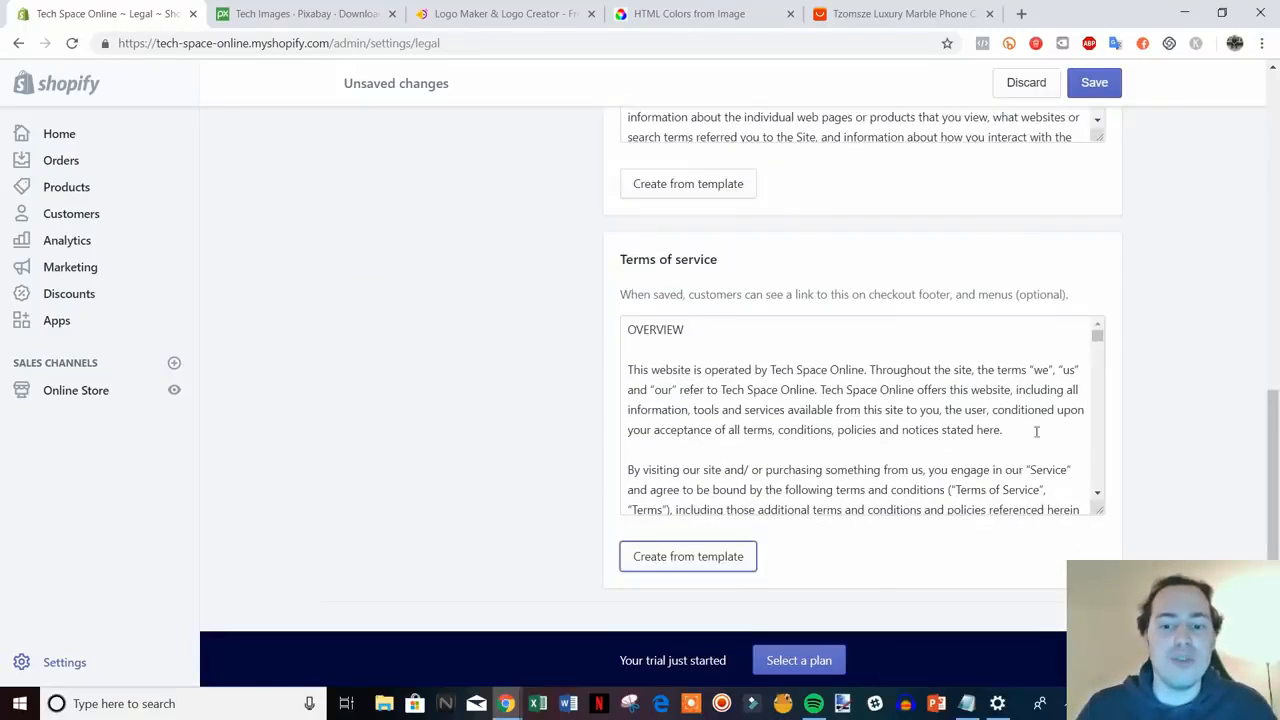
{"action": "scroll", "coordinate": [1169, 460], "scroll_direction": "down", "scroll_amount": 1}
{"action": "scroll", "coordinate": [1240, 465], "scroll_direction": "up", "scroll_amount": 2}
{"action": "scroll", "coordinate": [463, 375], "scroll_direction": "down", "scroll_amount": 1}
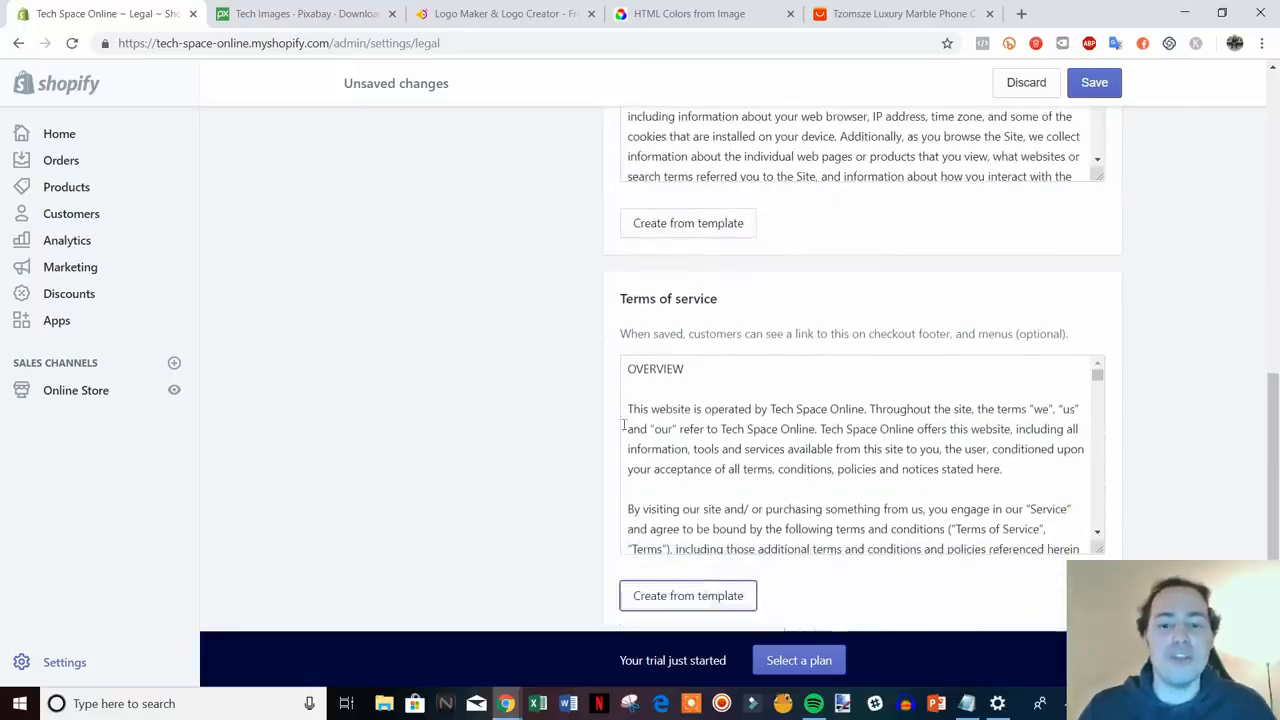
{"action": "scroll", "coordinate": [835, 448], "scroll_direction": "up", "scroll_amount": 2}
{"action": "scroll", "coordinate": [1149, 480], "scroll_direction": "up", "scroll_amount": 6}
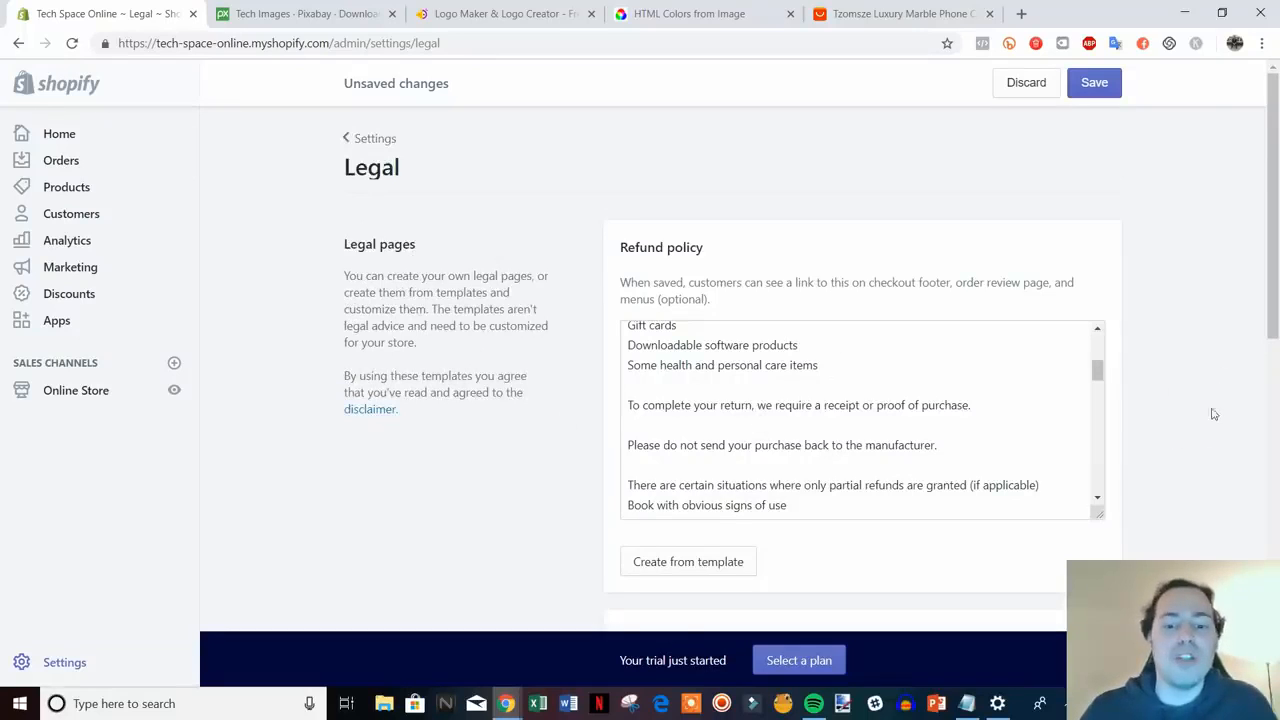
{"action": "scroll", "coordinate": [1214, 414], "scroll_direction": "down", "scroll_amount": 1}
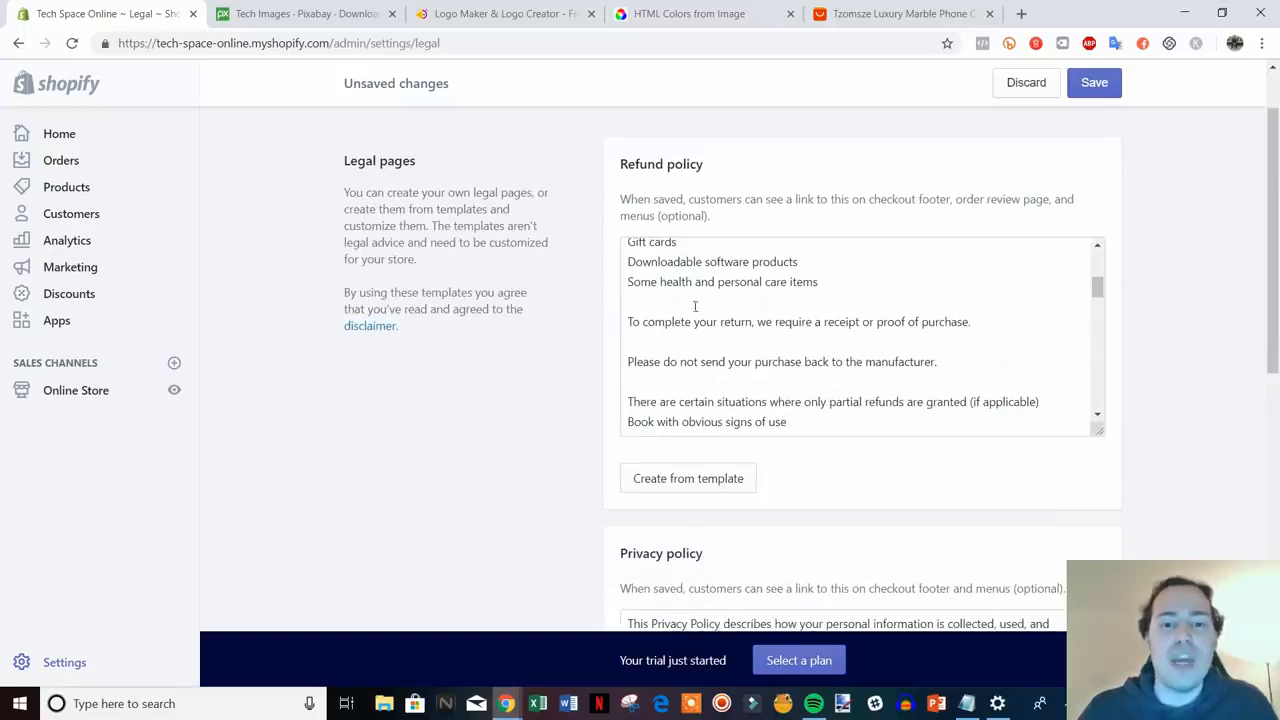
{"action": "left_click_drag", "start_coordinate": [1276, 307], "coordinate": [1220, 240]}
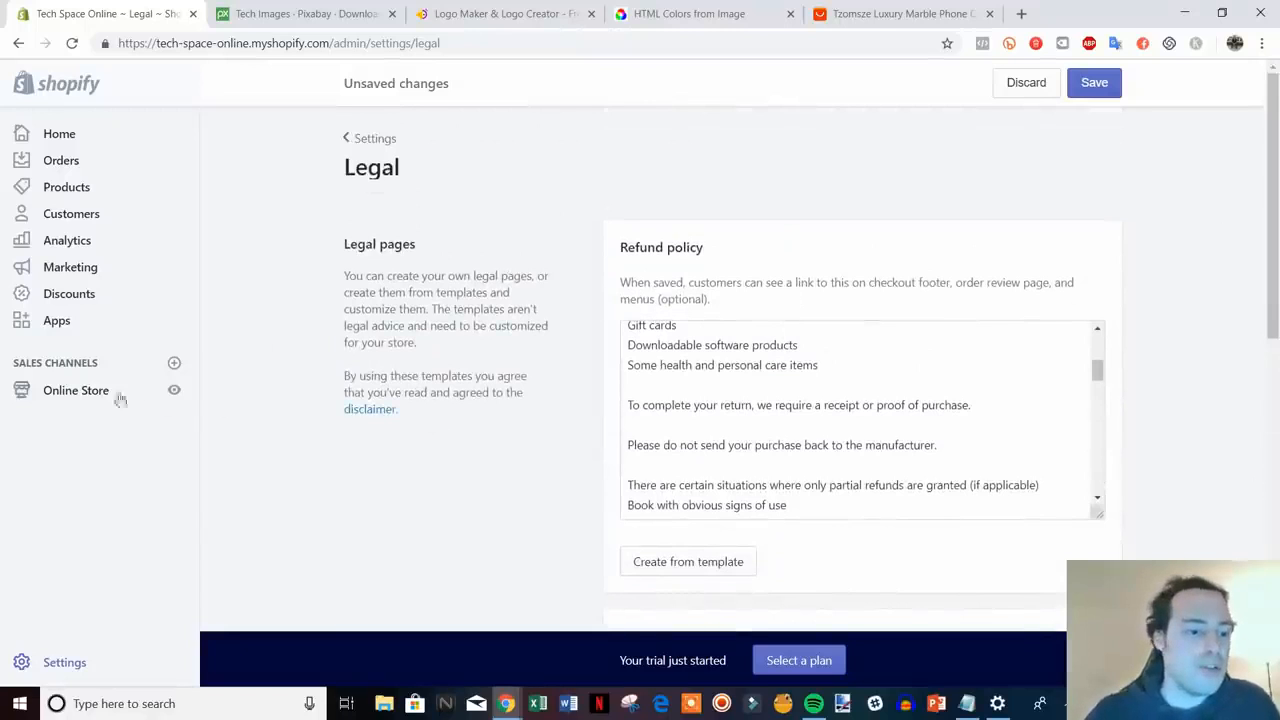
- Open Online Store in a new tab and start a new page titled Refund Policy
{"action": "right_click", "coordinate": [59, 399]}
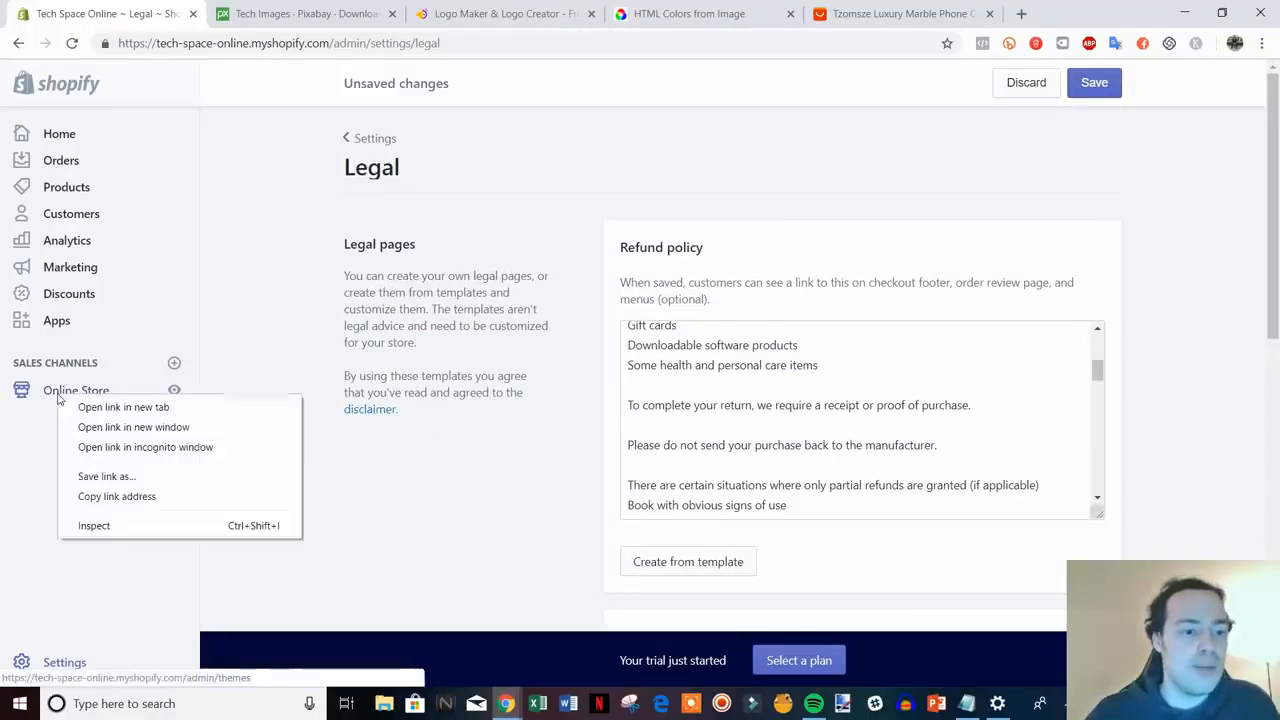
{"action": "left_click", "coordinate": [110, 407]}
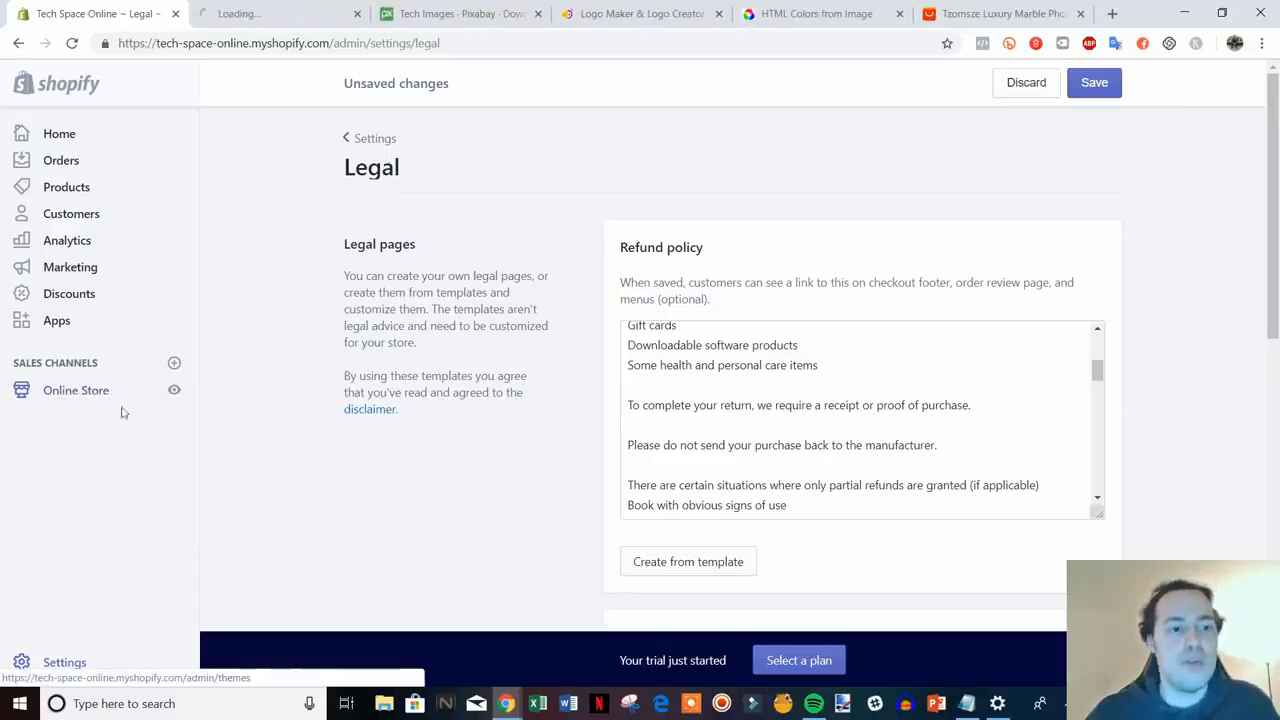
{"action": "left_click", "coordinate": [267, 8]}
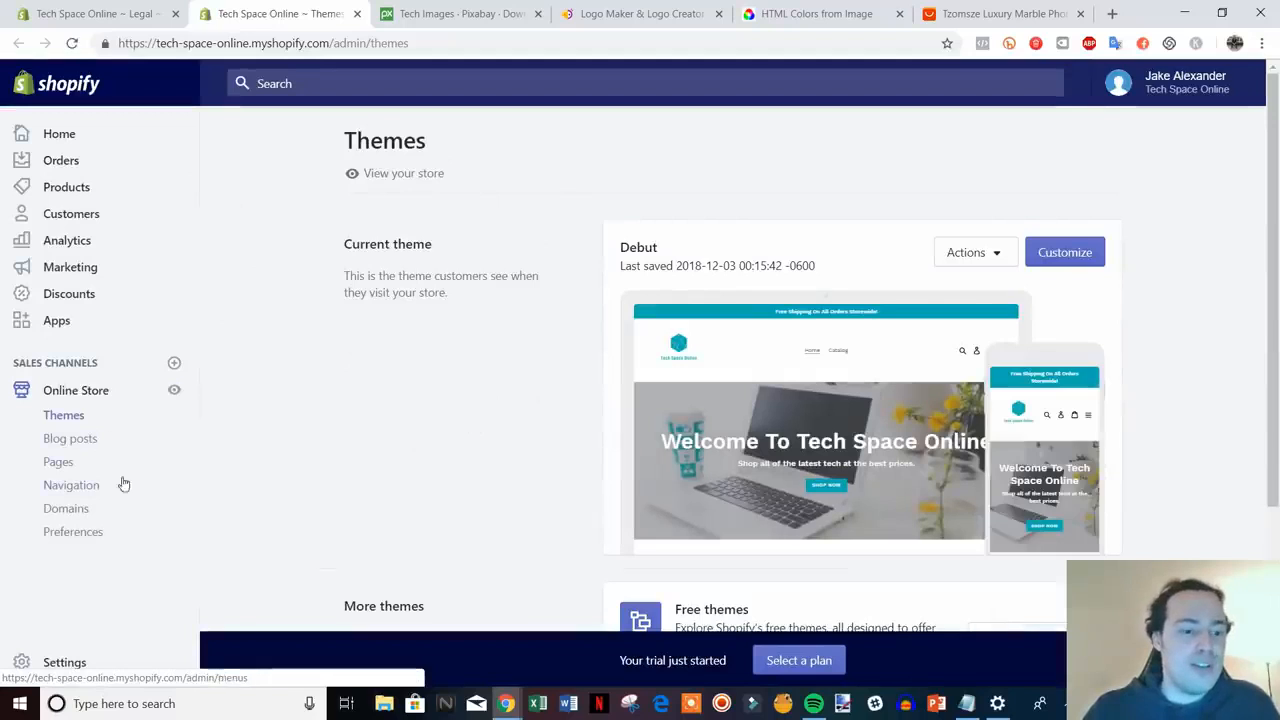
{"action": "left_click", "coordinate": [58, 463]}
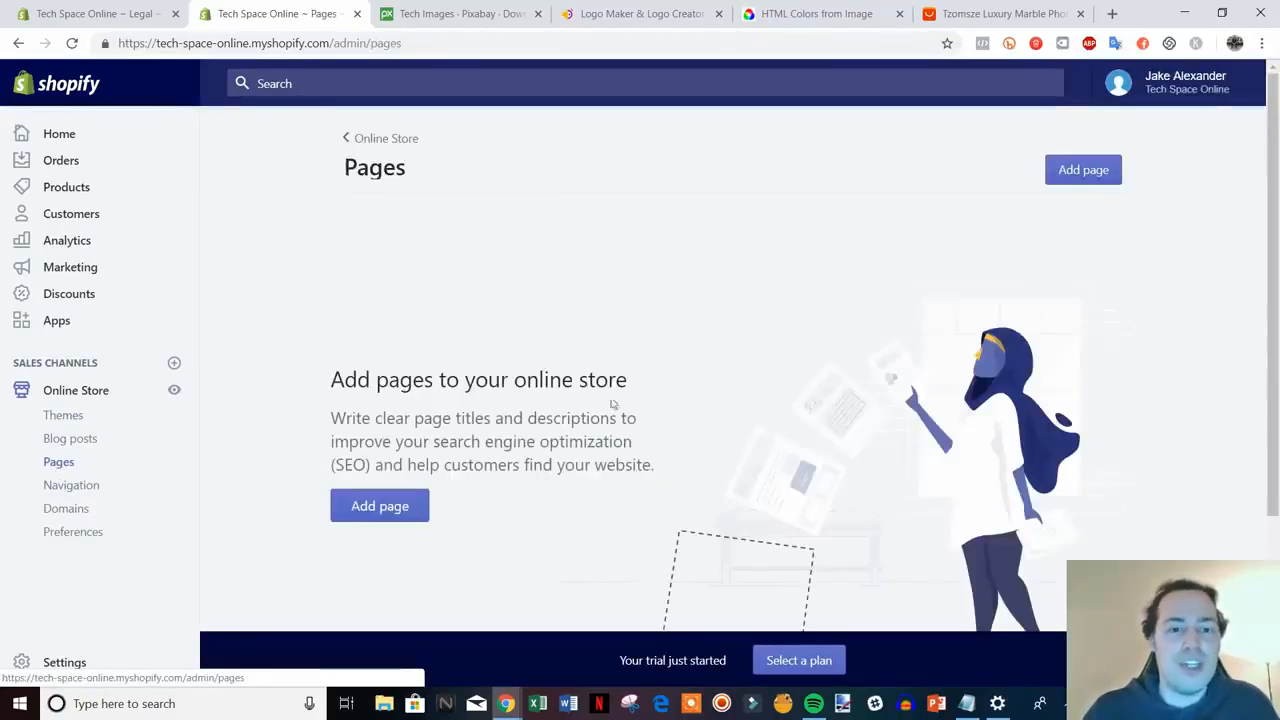
{"action": "left_click", "coordinate": [374, 506]}
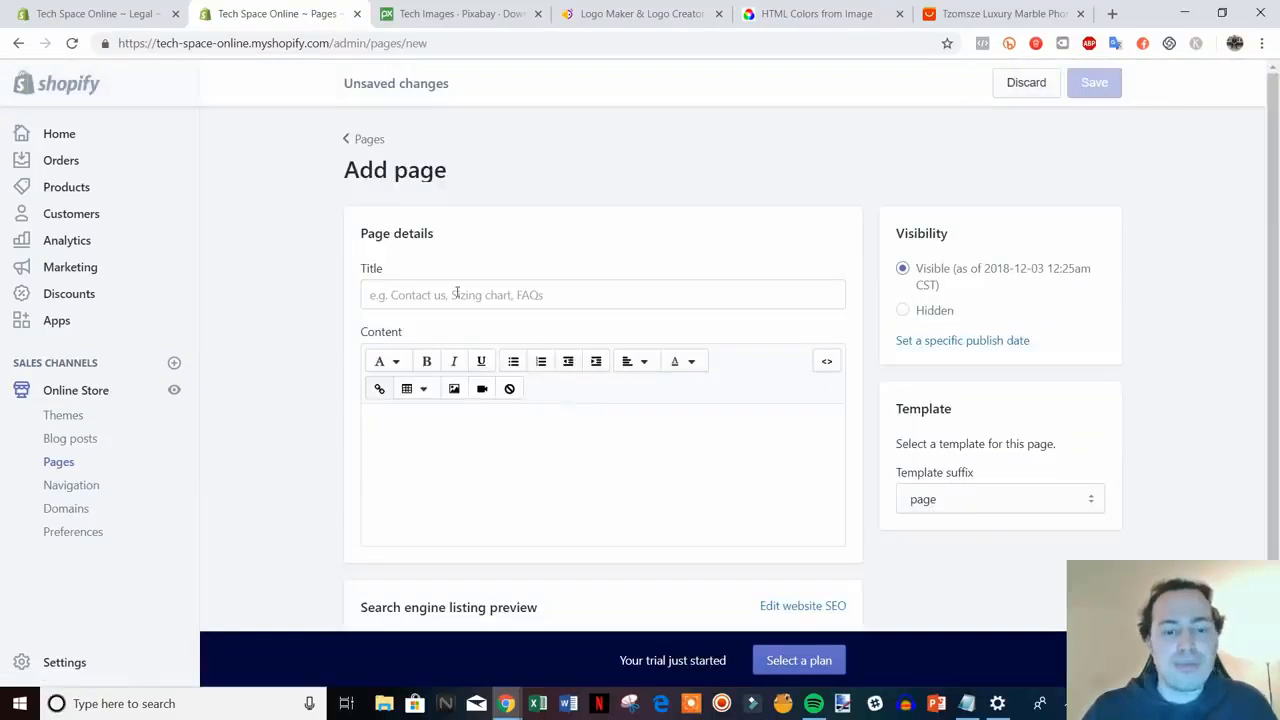
{"action": "left_click", "coordinate": [456, 292]}
{"action": "type", "text": "Refund Policy"}
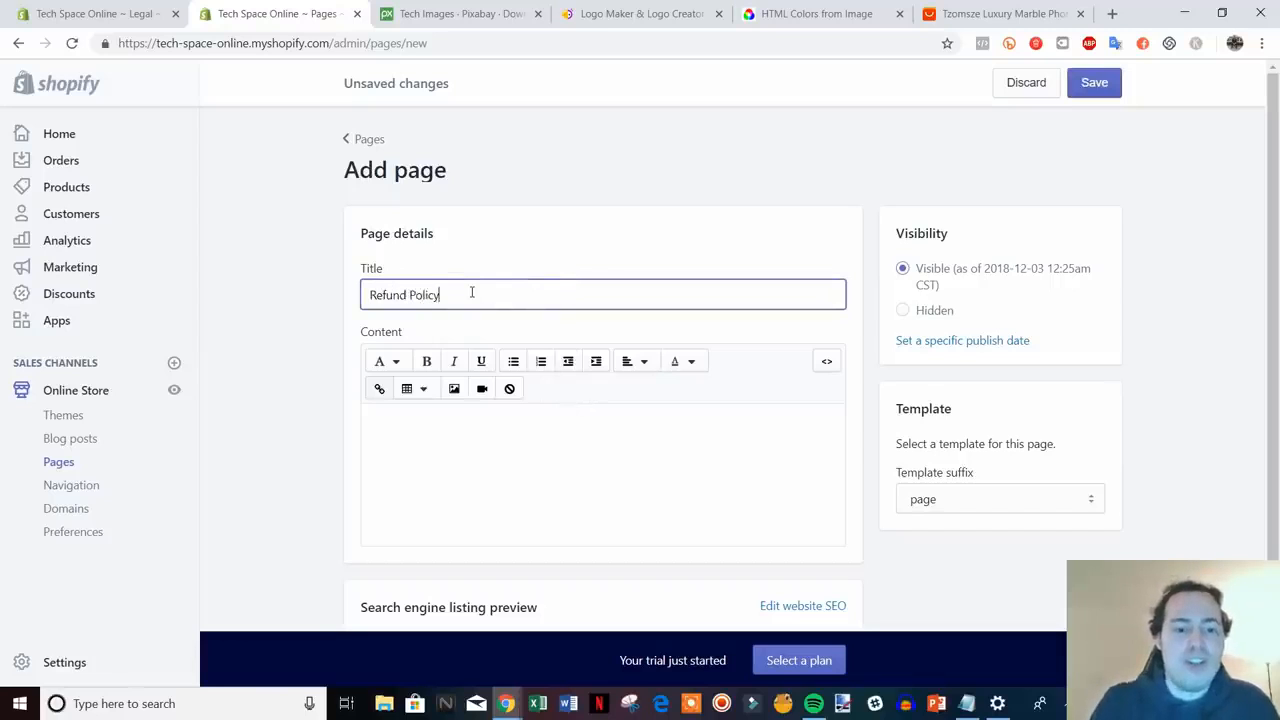
- Copy the refund policy text from Legal settings into the page content and save it
{"action": "left_click", "coordinate": [145, 10]}
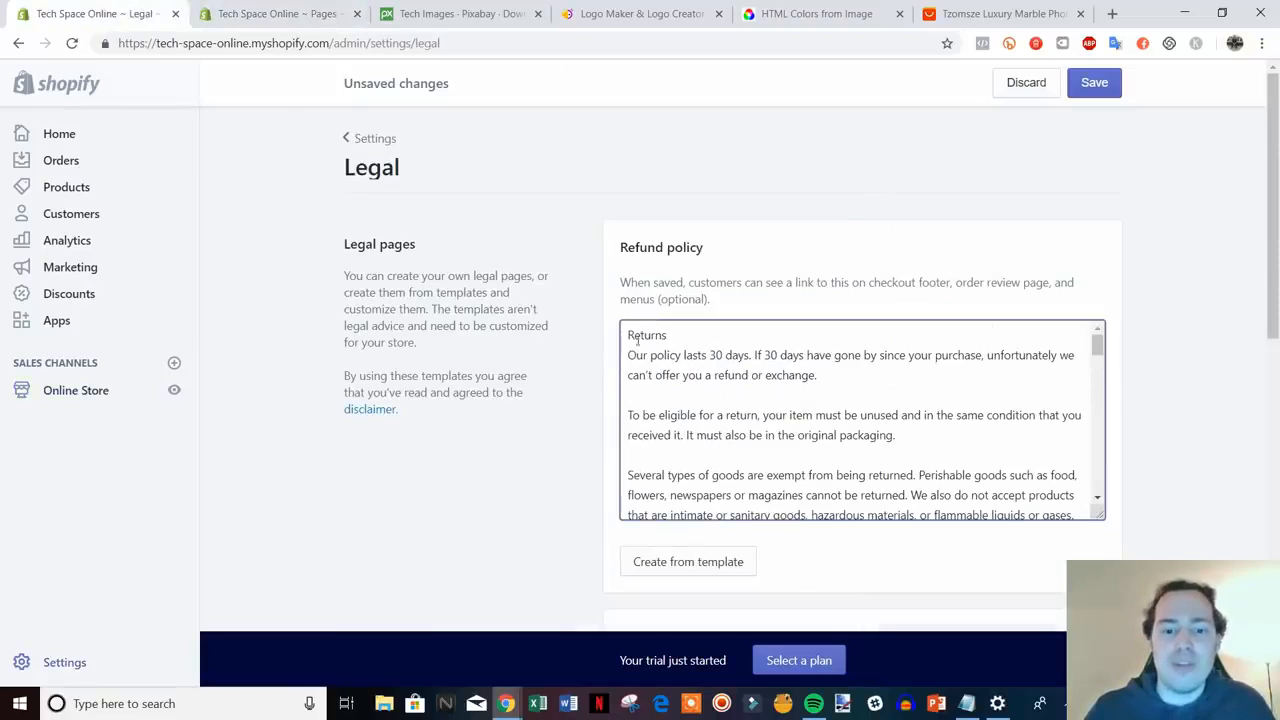
{"action": "left_click_drag", "start_coordinate": [626, 335], "coordinate": [705, 510]}
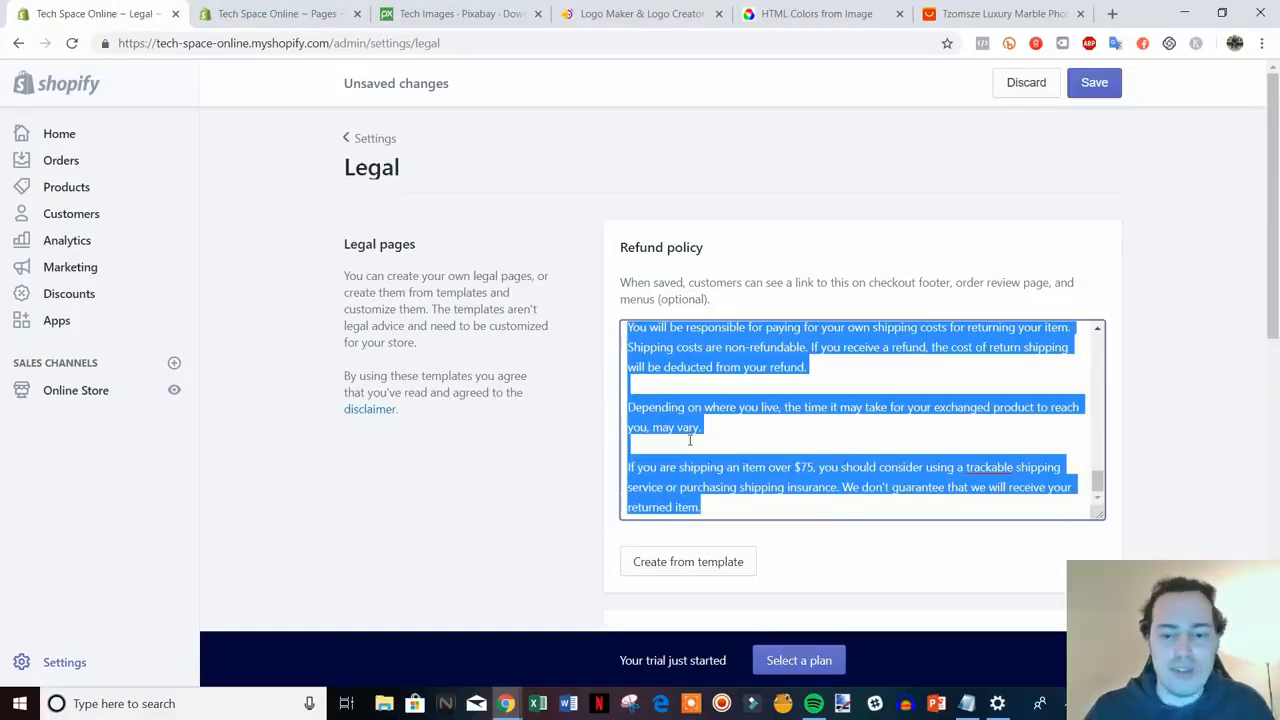
{"action": "key", "text": "ctrl+Tab"}
{"action": "left_click", "coordinate": [410, 445]}
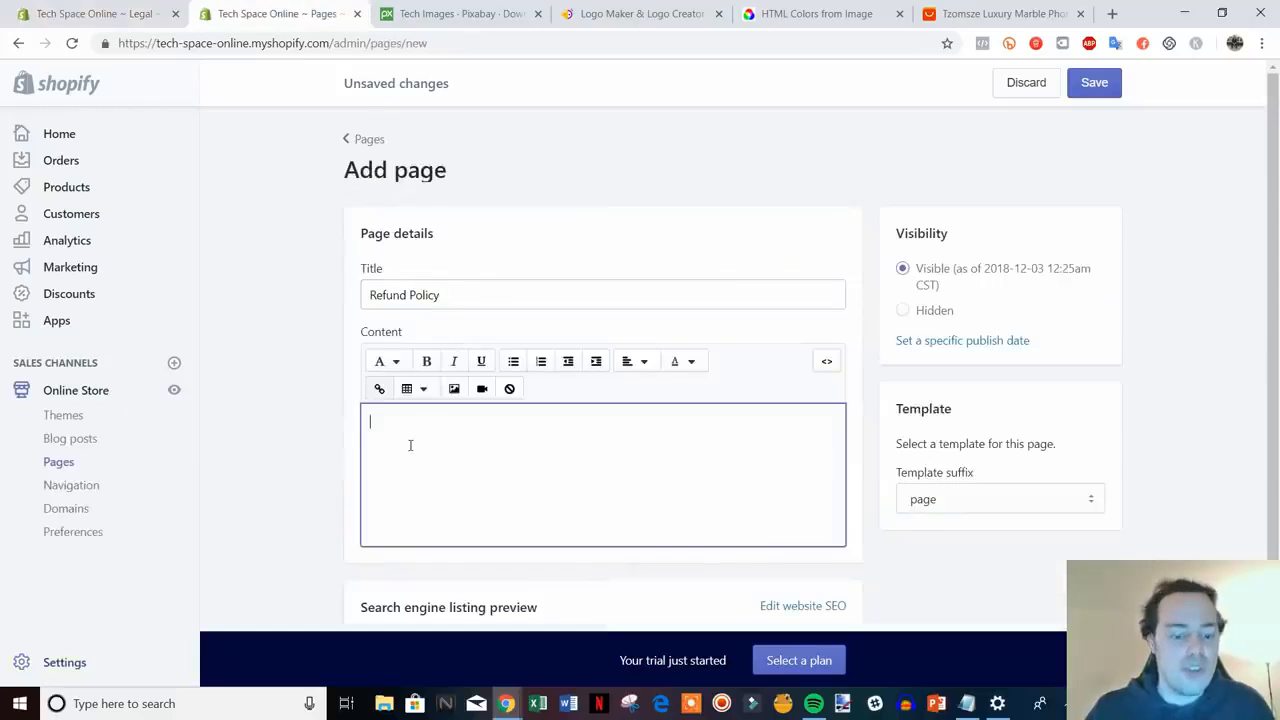
{"action": "key", "text": "ctrl+v"}
{"action": "left_click_drag", "start_coordinate": [1270, 282], "coordinate": [1258, 538]}
{"action": "scroll", "coordinate": [688, 516], "scroll_direction": "up", "scroll_amount": 3}
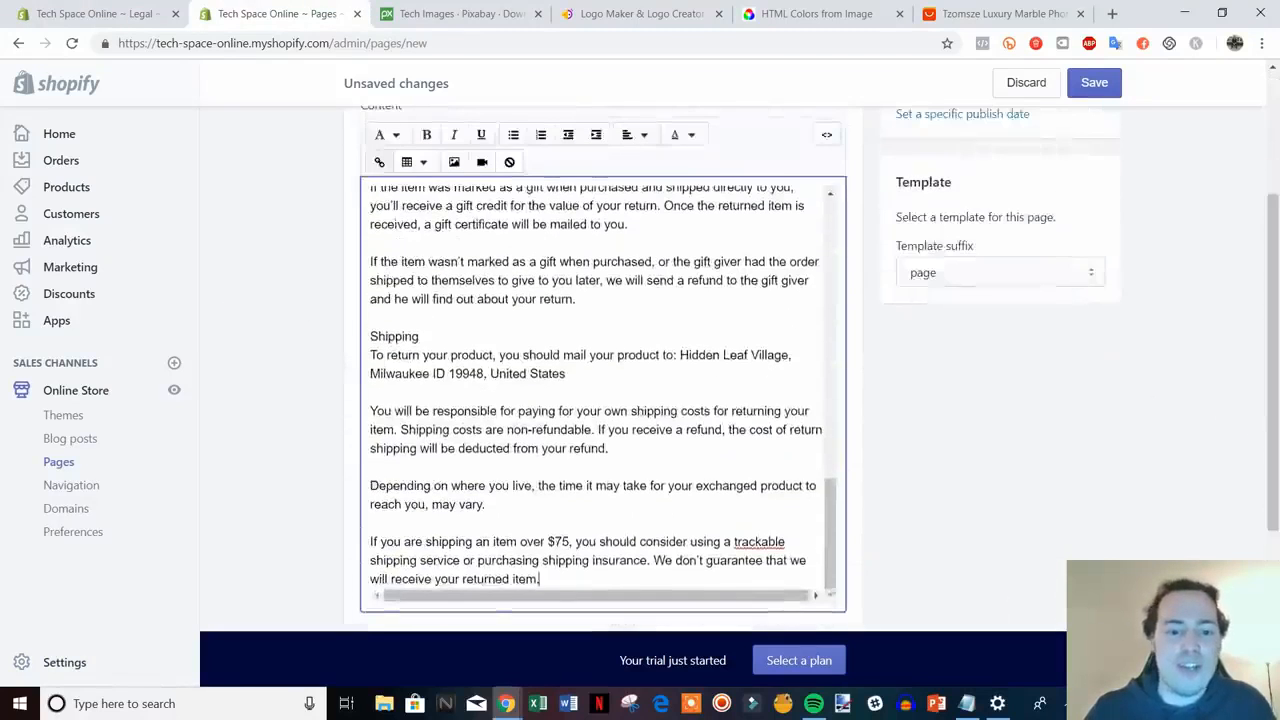
{"action": "scroll", "coordinate": [688, 516], "scroll_direction": "up", "scroll_amount": 2}
{"action": "left_click", "coordinate": [1094, 84]}
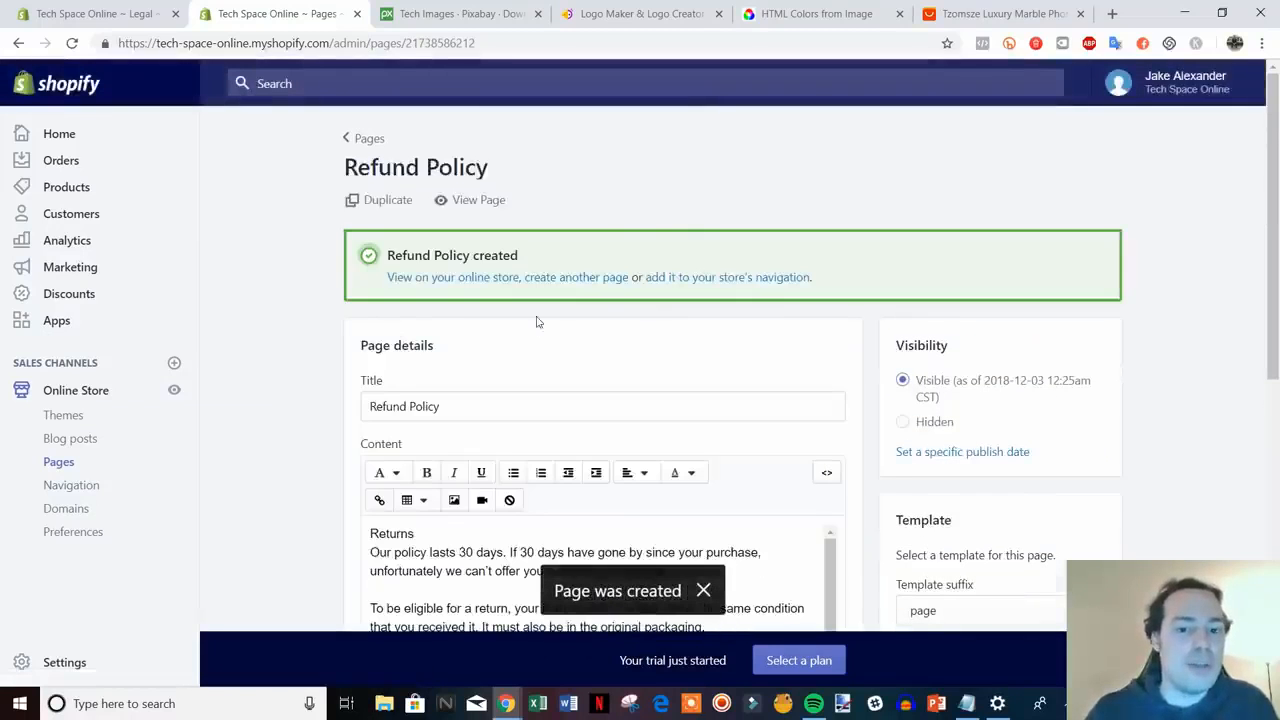
{"action": "left_click", "coordinate": [577, 277]}
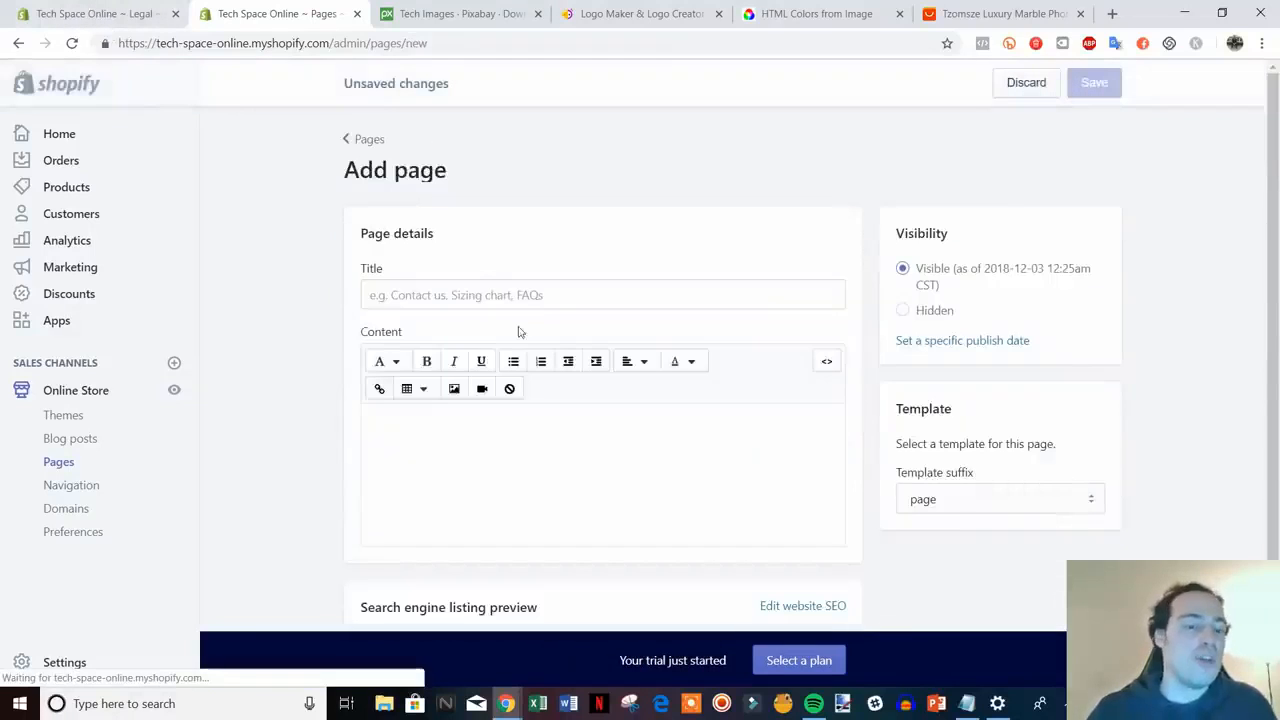
- Create a Privacy Policy page holding the copied privacy policy text and save it
{"action": "left_click", "coordinate": [577, 293]}
{"action": "type", "text": "P"}
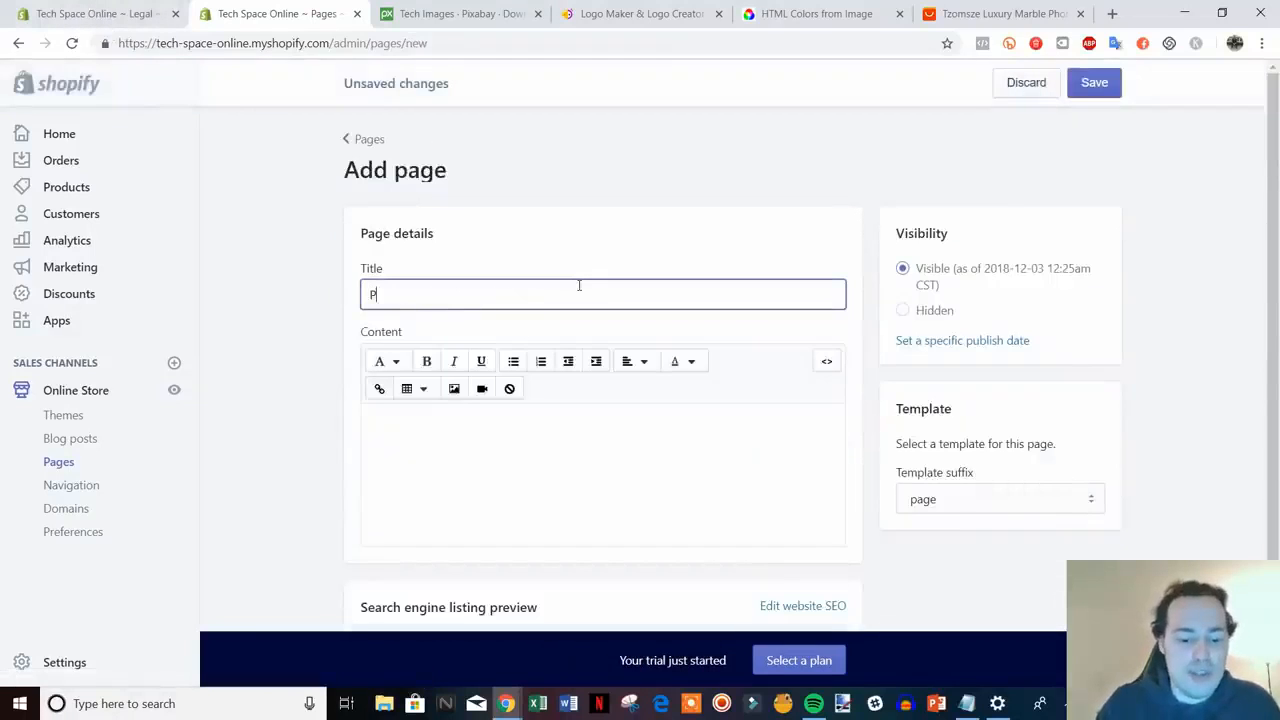
{"action": "type", "text": "rivacy Po"}
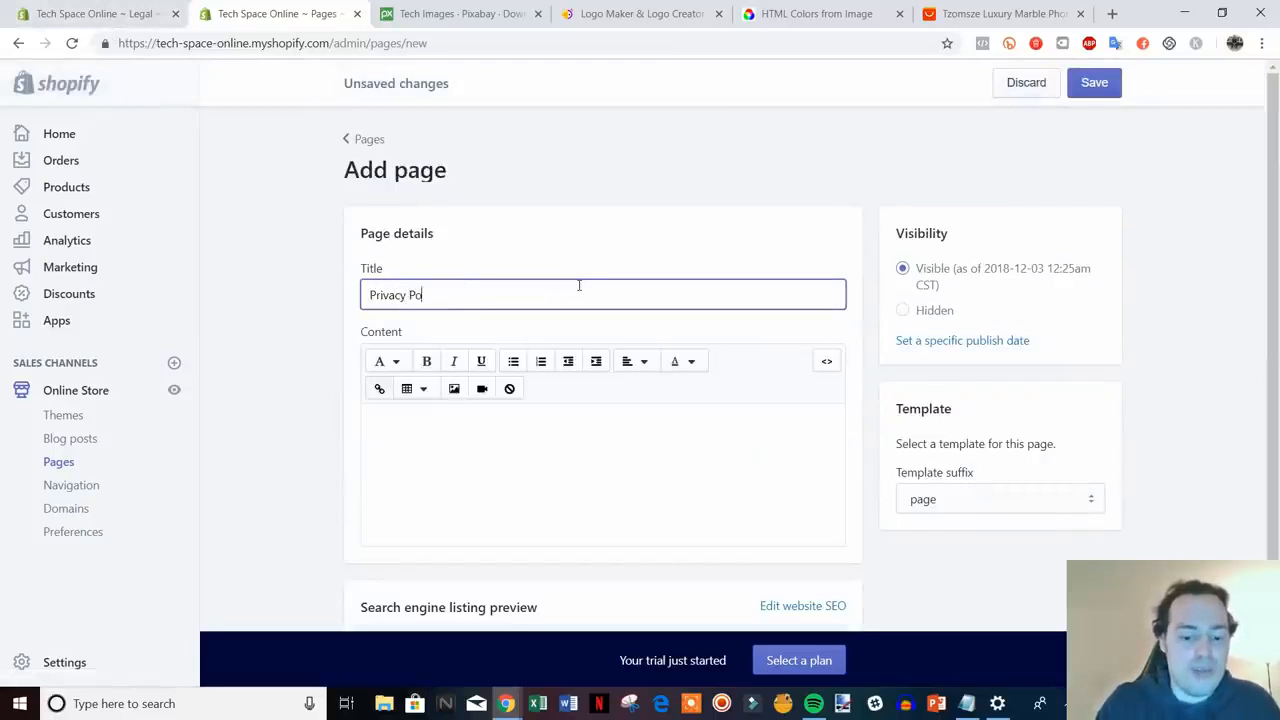
{"action": "type", "text": "licy"}
{"action": "left_click", "coordinate": [154, 12]}
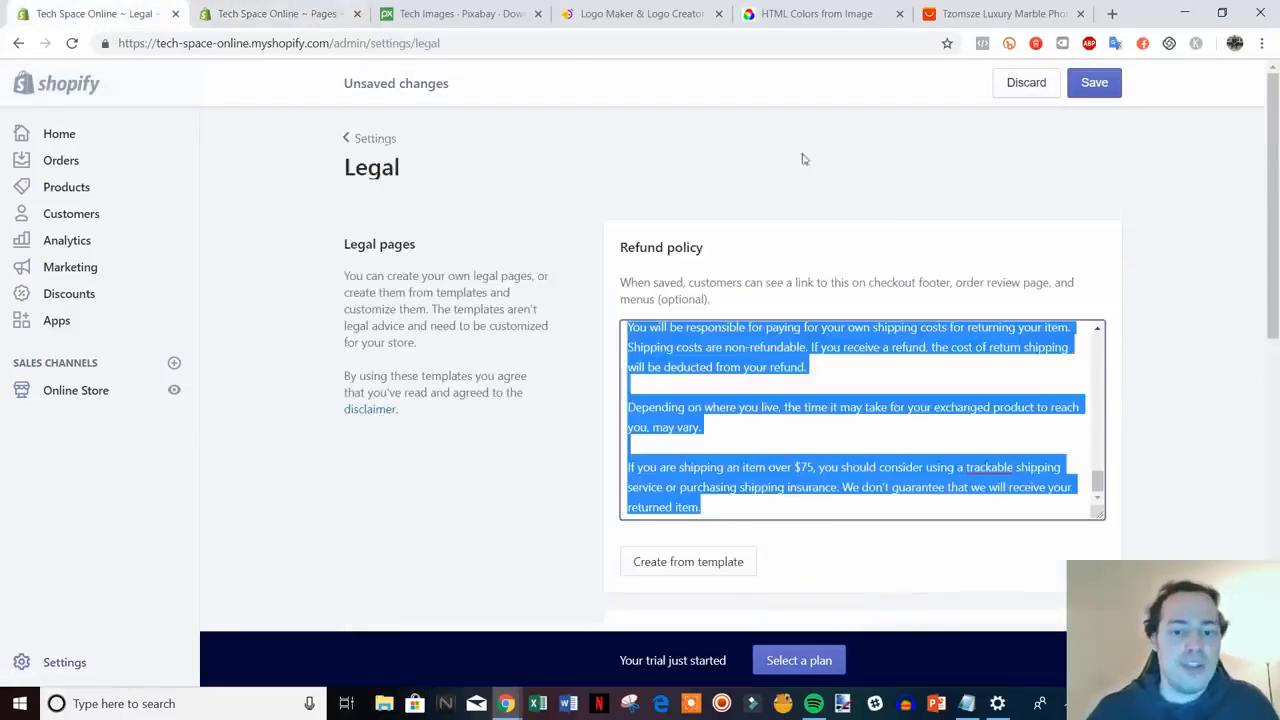
{"action": "scroll", "coordinate": [1228, 408], "scroll_direction": "down", "scroll_amount": 4}
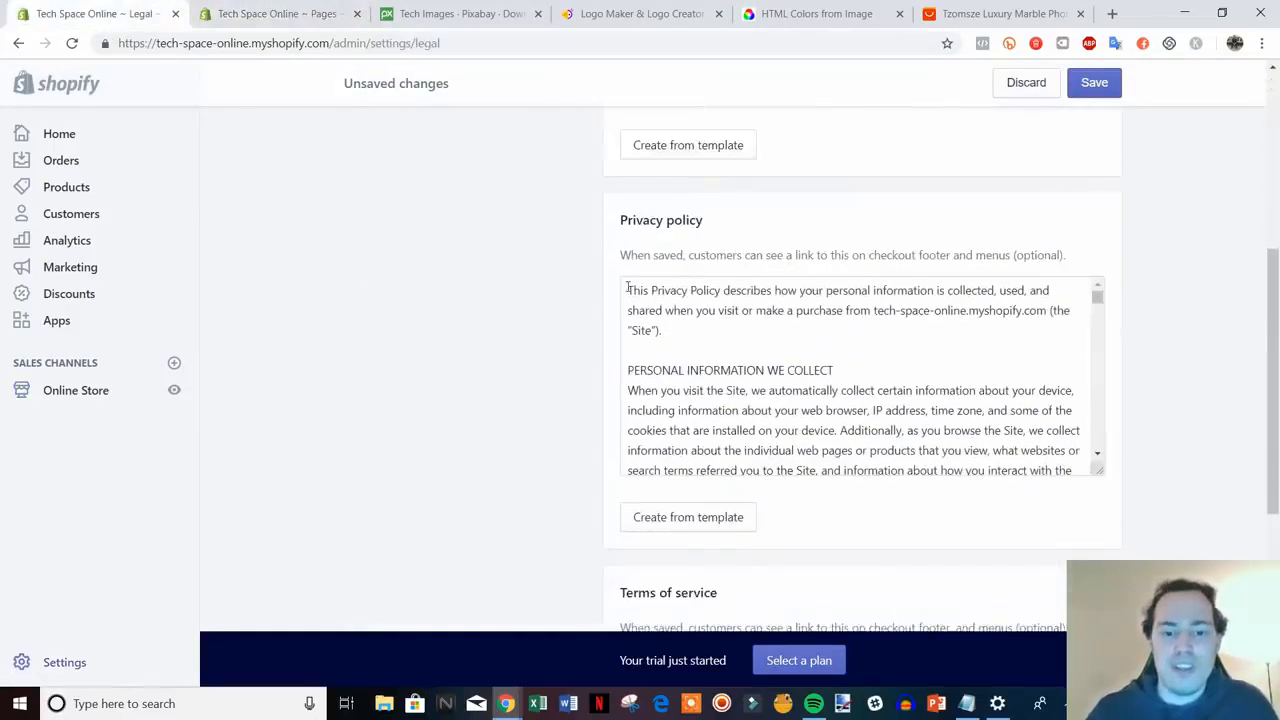
{"action": "left_click_drag", "start_coordinate": [628, 288], "coordinate": [1068, 488]}
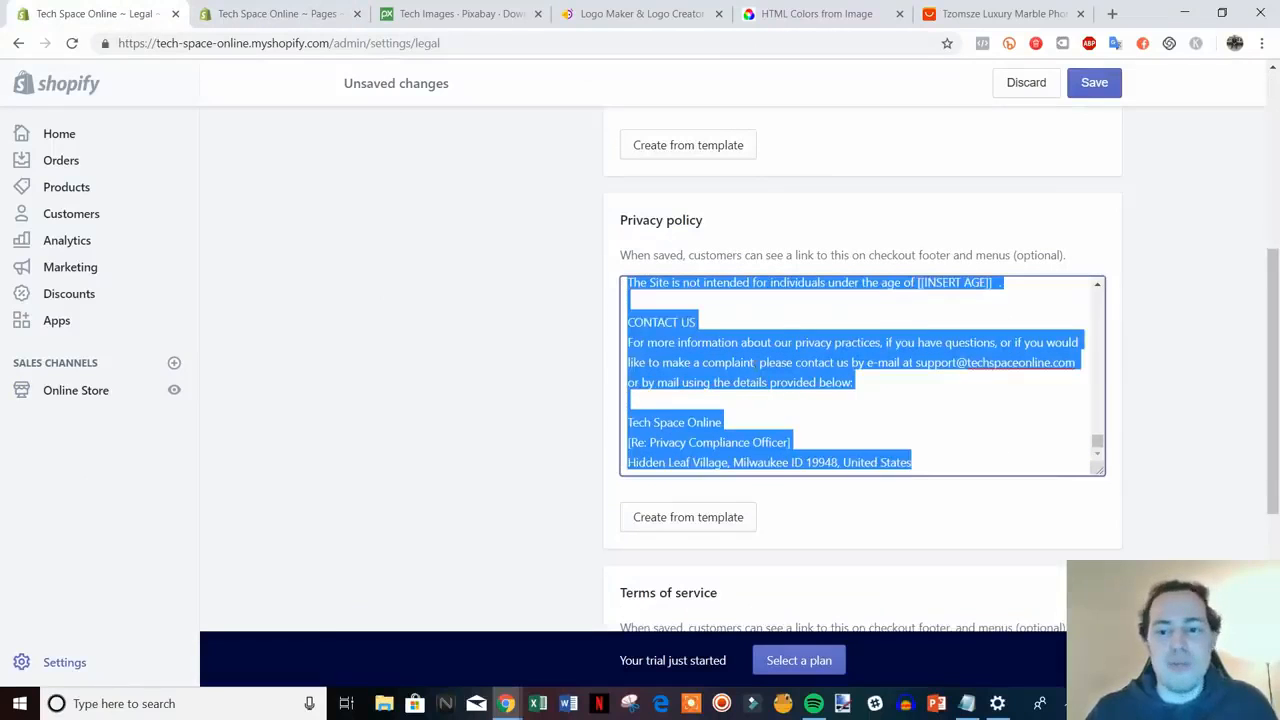
{"action": "key", "text": "ctrl+Tab"}
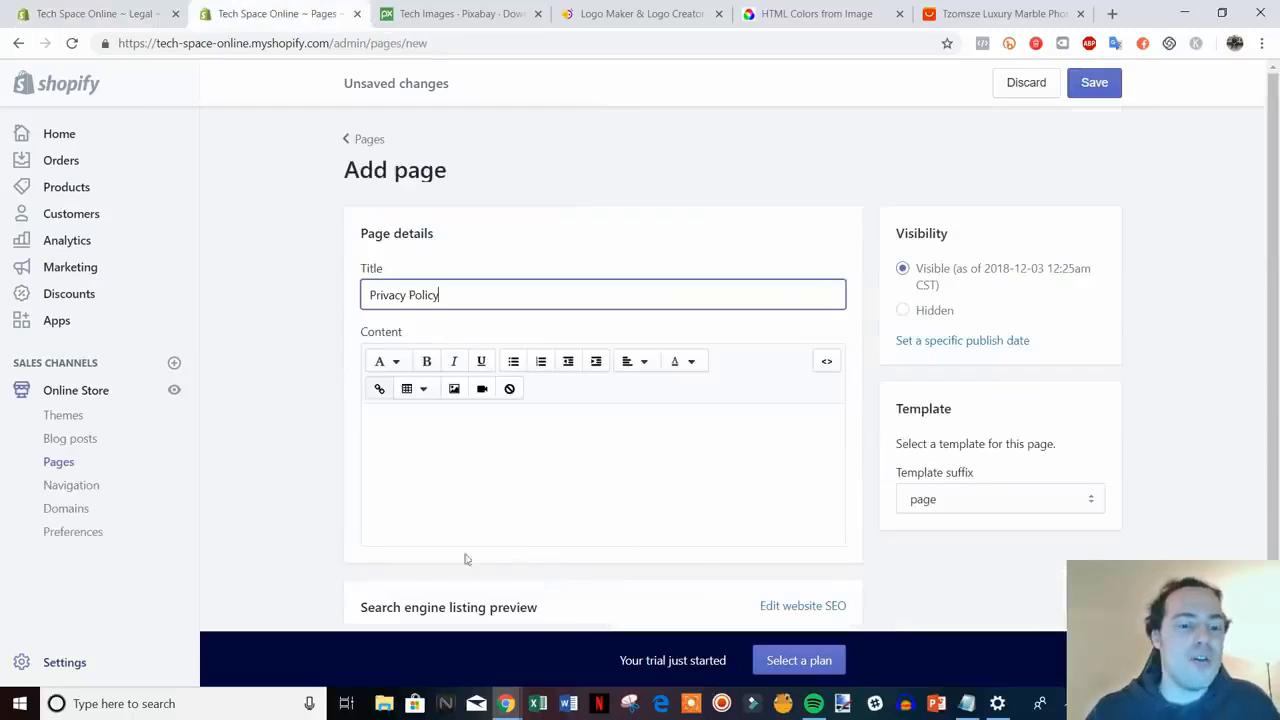
{"action": "left_click", "coordinate": [416, 437]}
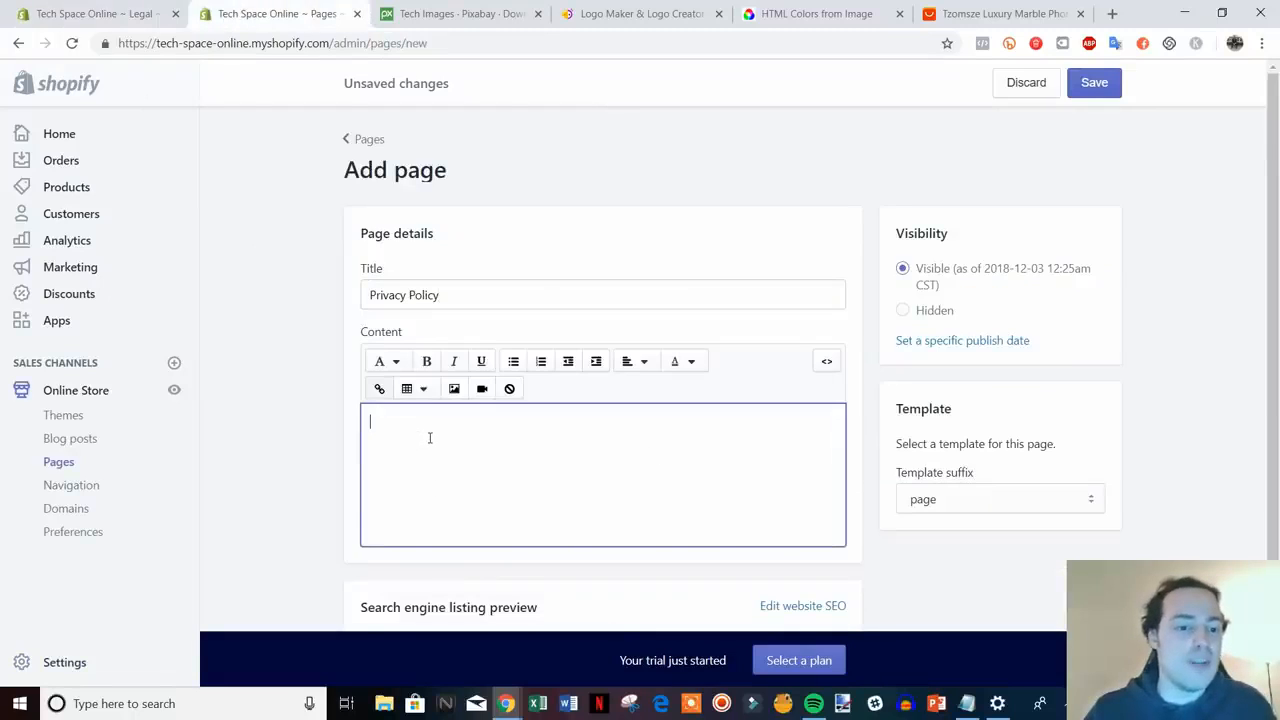
{"action": "key", "text": "ctrl+v"}
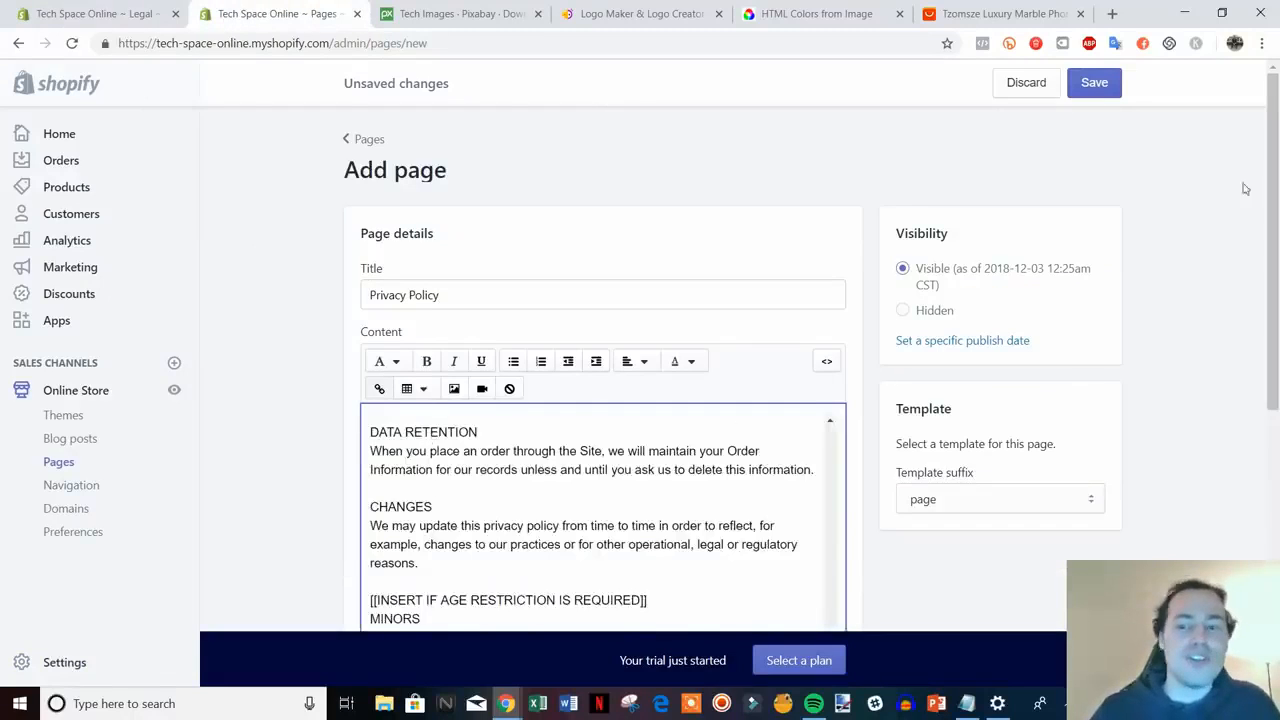
{"action": "left_click", "coordinate": [1094, 86]}
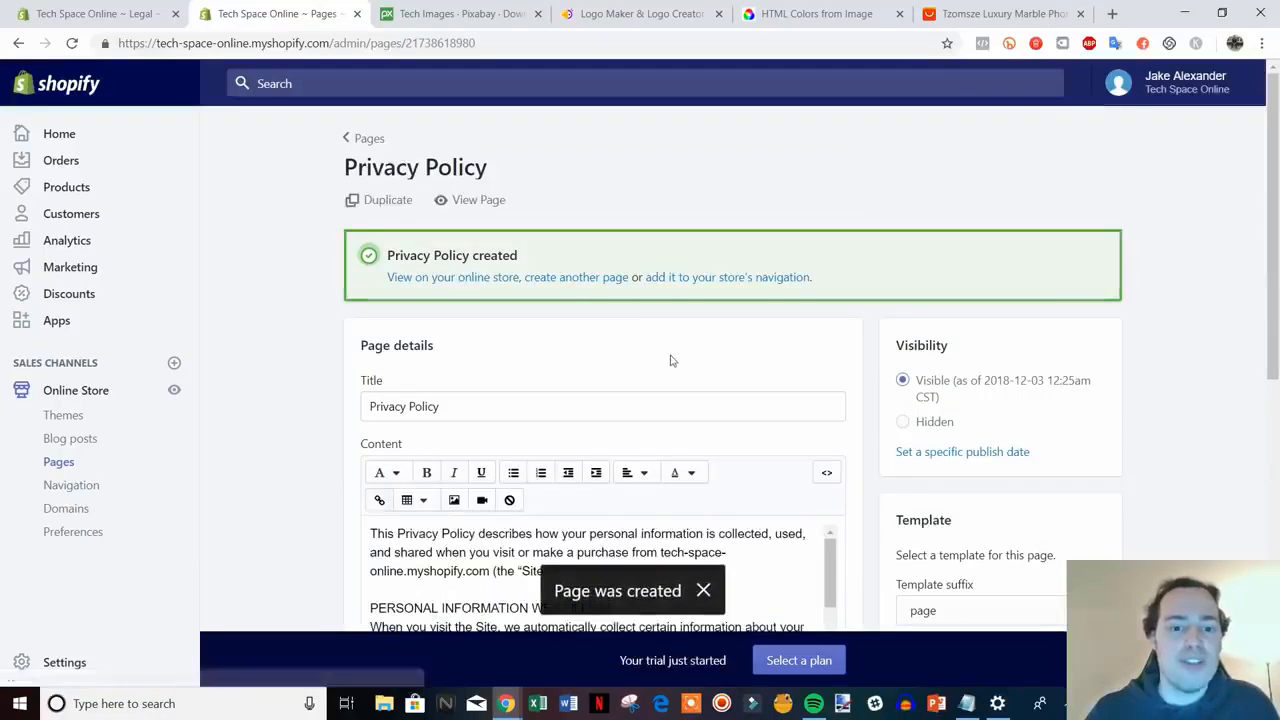
- Create a Terms Of Service page with the copied terms text and save it
{"action": "left_click", "coordinate": [570, 285]}
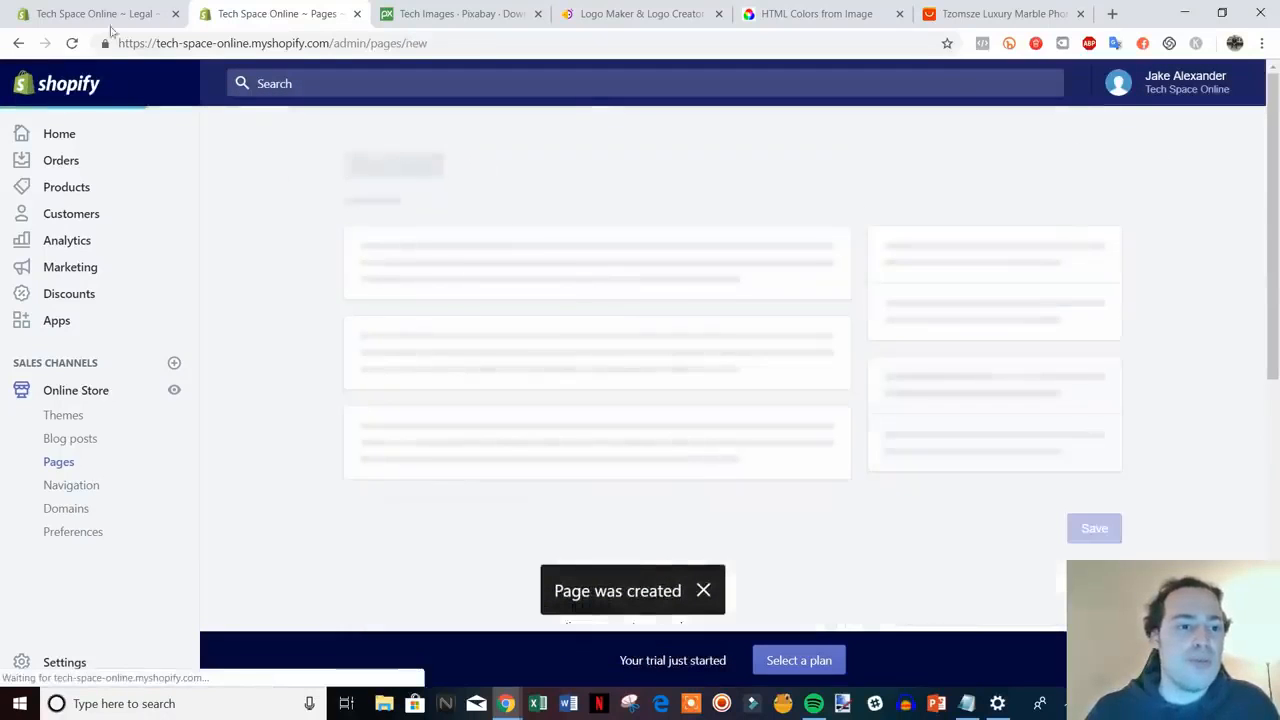
{"action": "left_click", "coordinate": [95, 14]}
{"action": "scroll", "coordinate": [1130, 511], "scroll_direction": "down", "scroll_amount": 3}
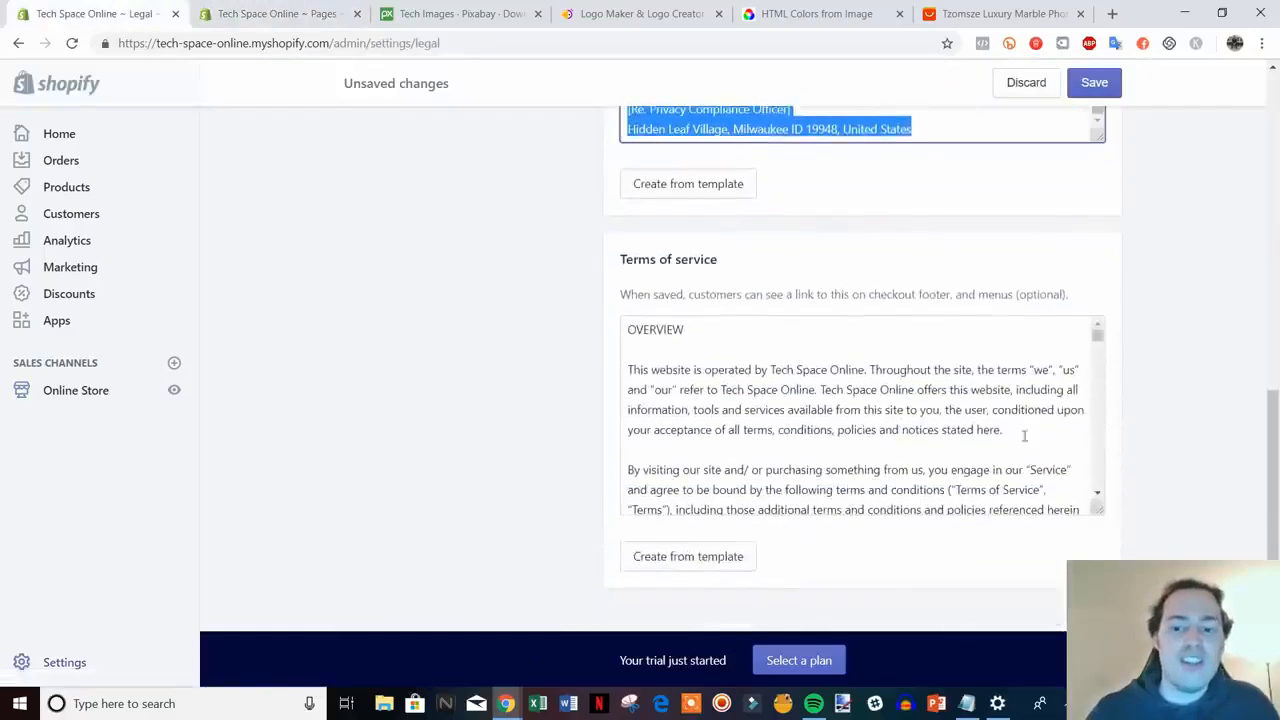
{"action": "left_click_drag", "start_coordinate": [630, 333], "coordinate": [1108, 551]}
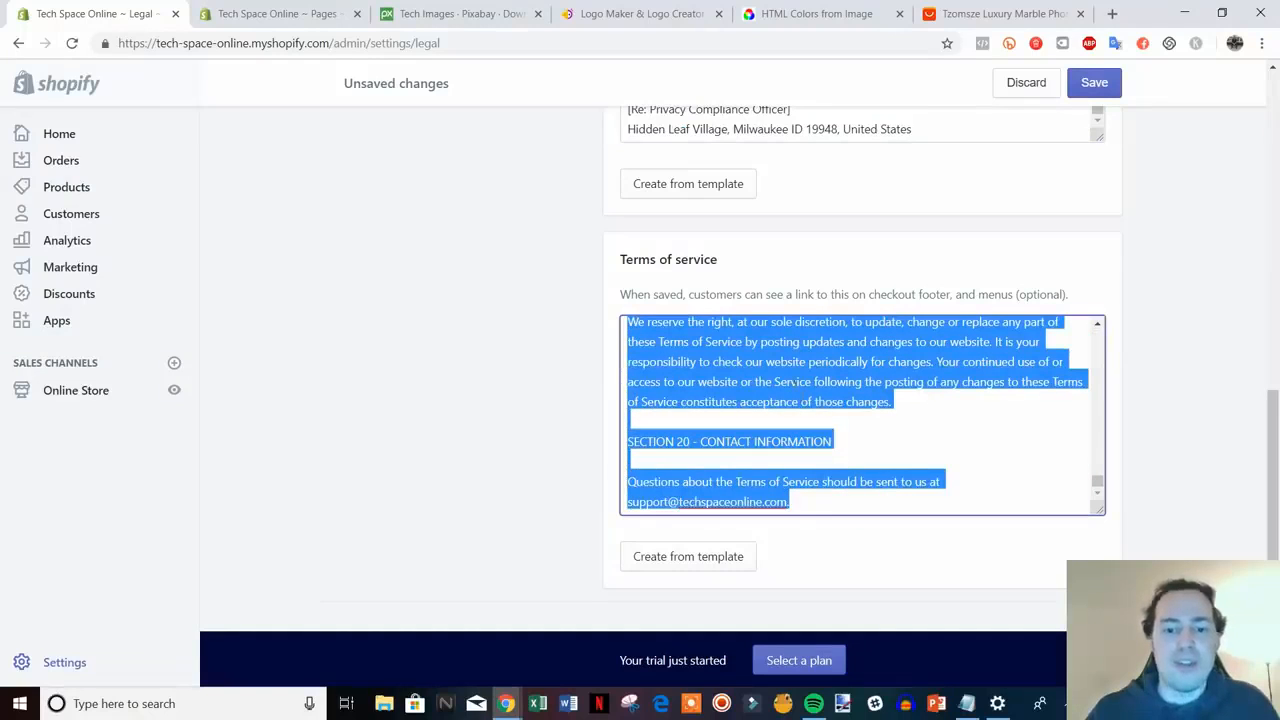
{"action": "left_click", "coordinate": [265, 13]}
{"action": "left_click", "coordinate": [440, 292]}
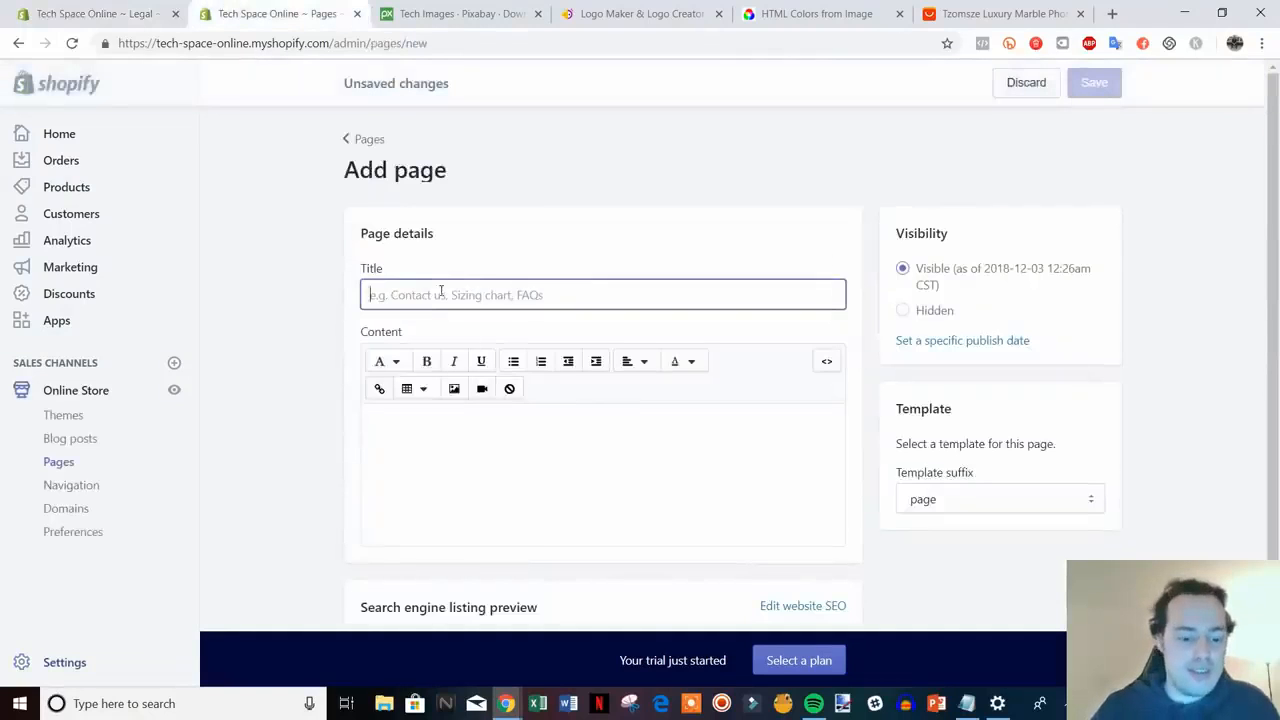
{"action": "type", "text": "Terms Of"}
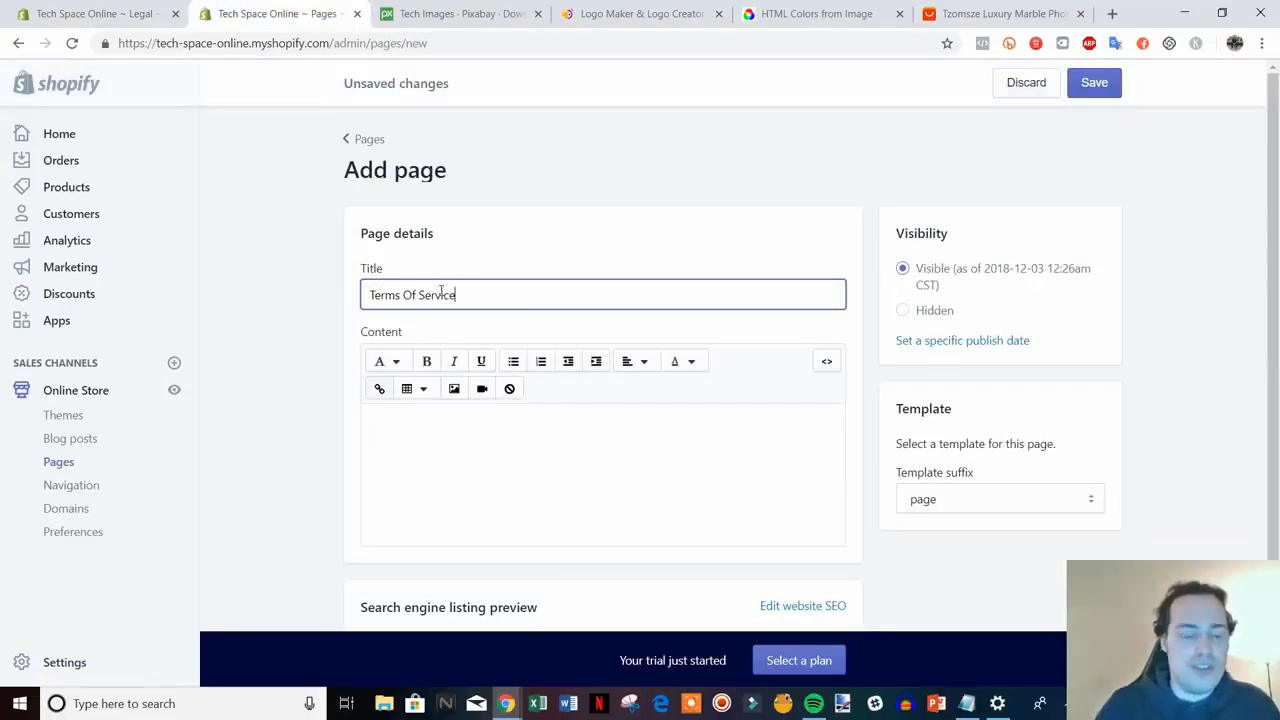
{"action": "type", "text": " Service"}
{"action": "left_click", "coordinate": [491, 430]}
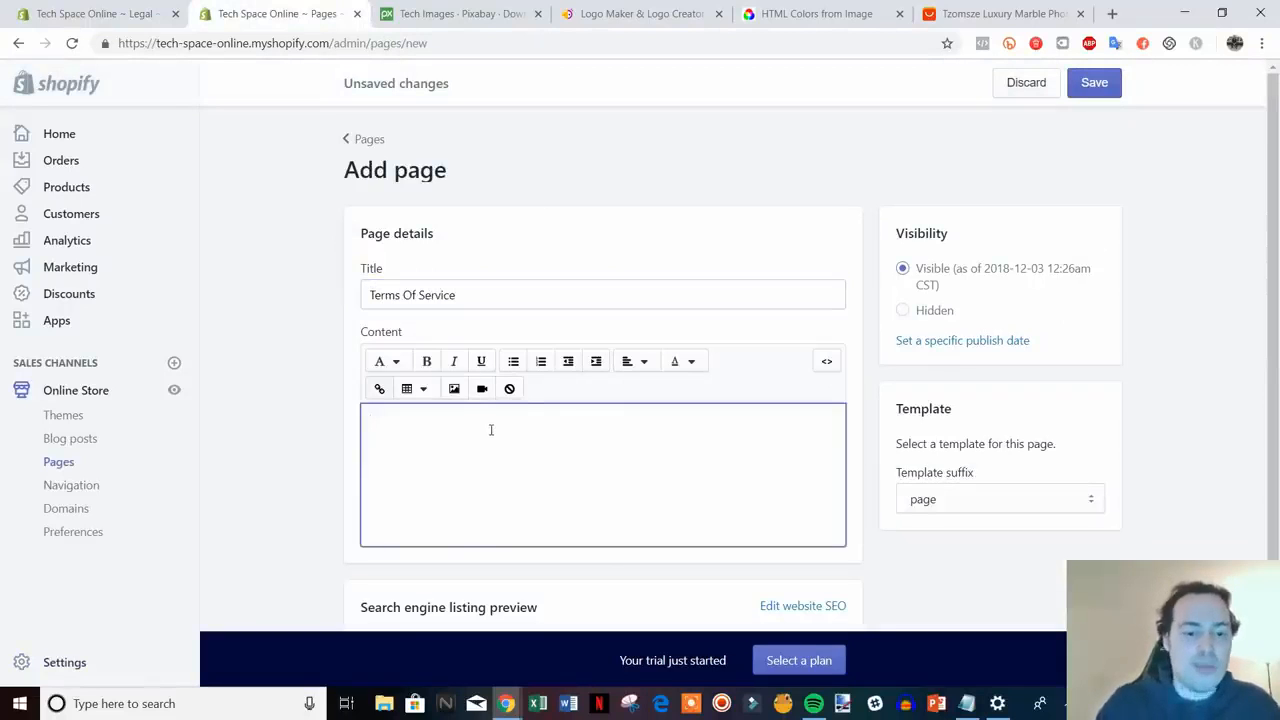
{"action": "key", "text": "ctrl+v"}
{"action": "left_click", "coordinate": [1074, 83]}
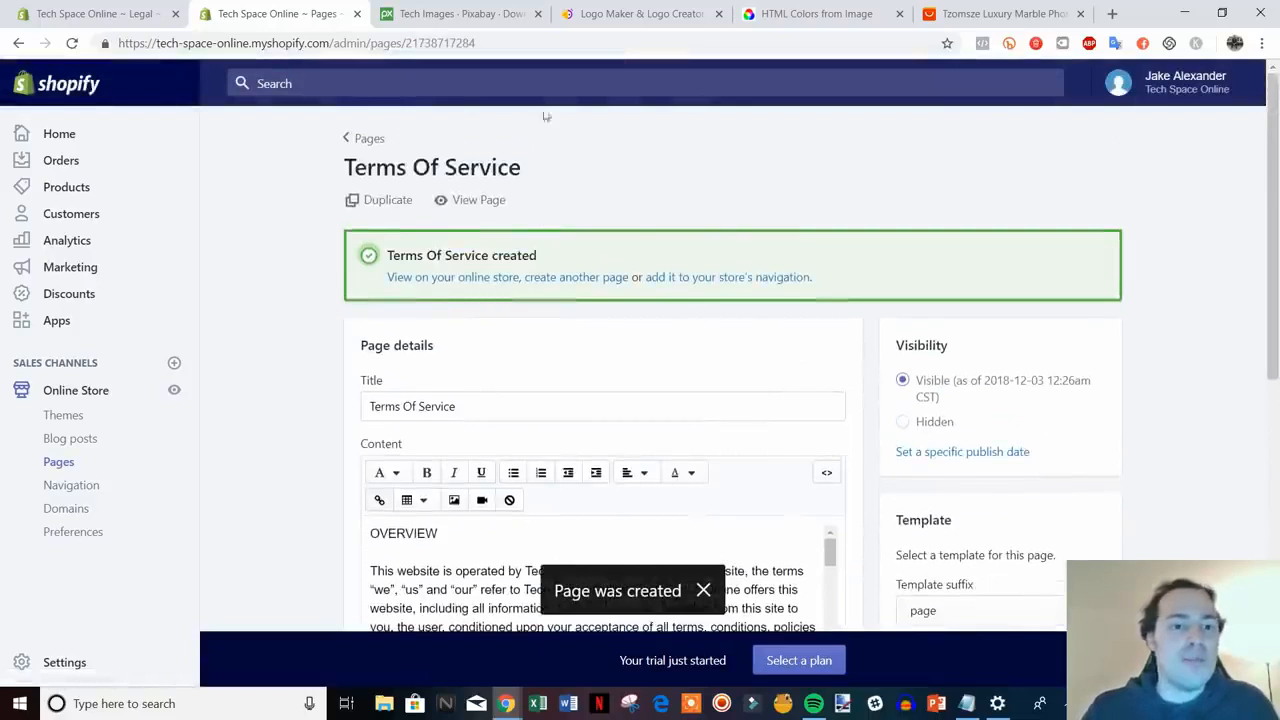
- Preview the Terms Of Service page on the storefront, then save and close Legal settings
{"action": "left_click", "coordinate": [480, 201]}
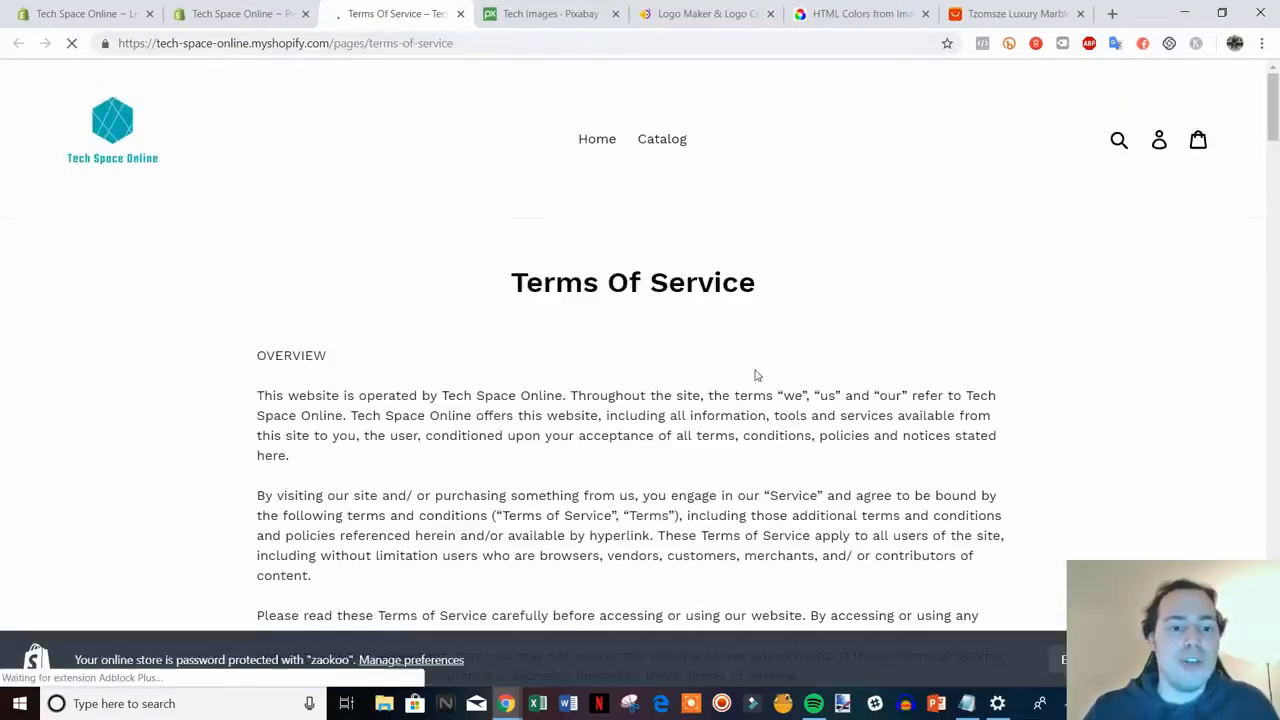
{"action": "left_click_drag", "start_coordinate": [1274, 136], "coordinate": [1272, 80]}
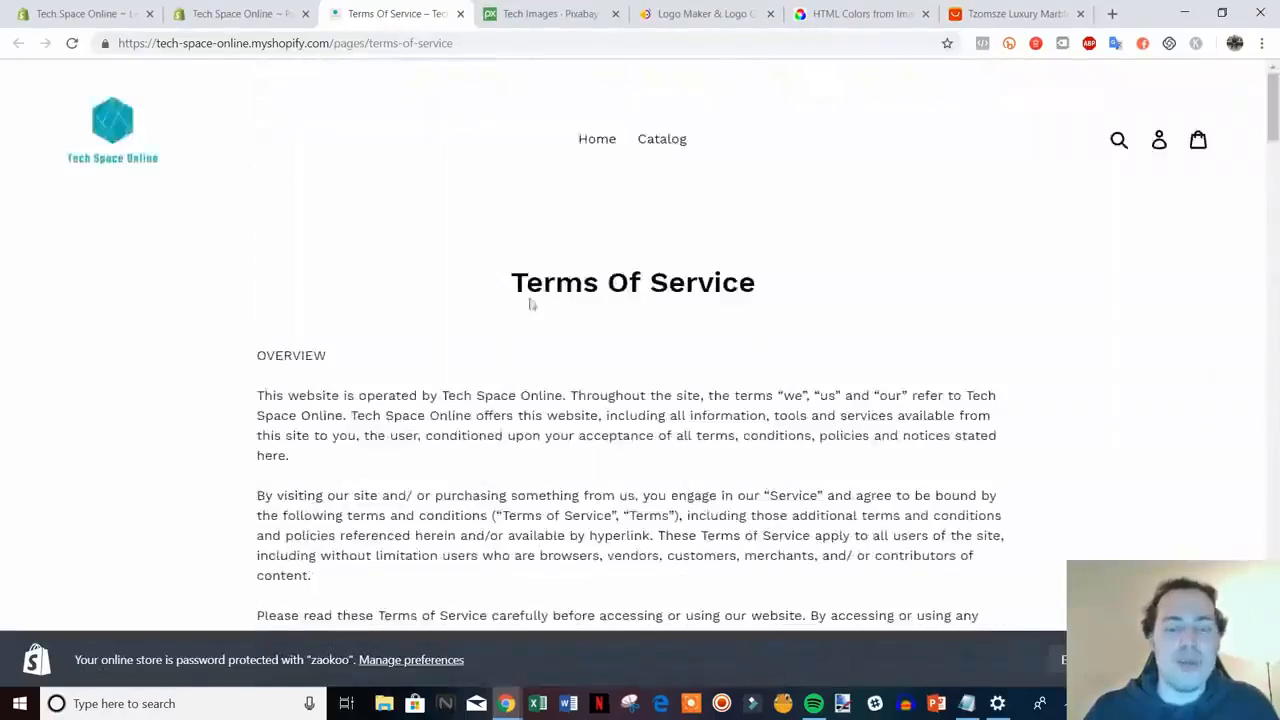
{"action": "left_click", "coordinate": [460, 13]}
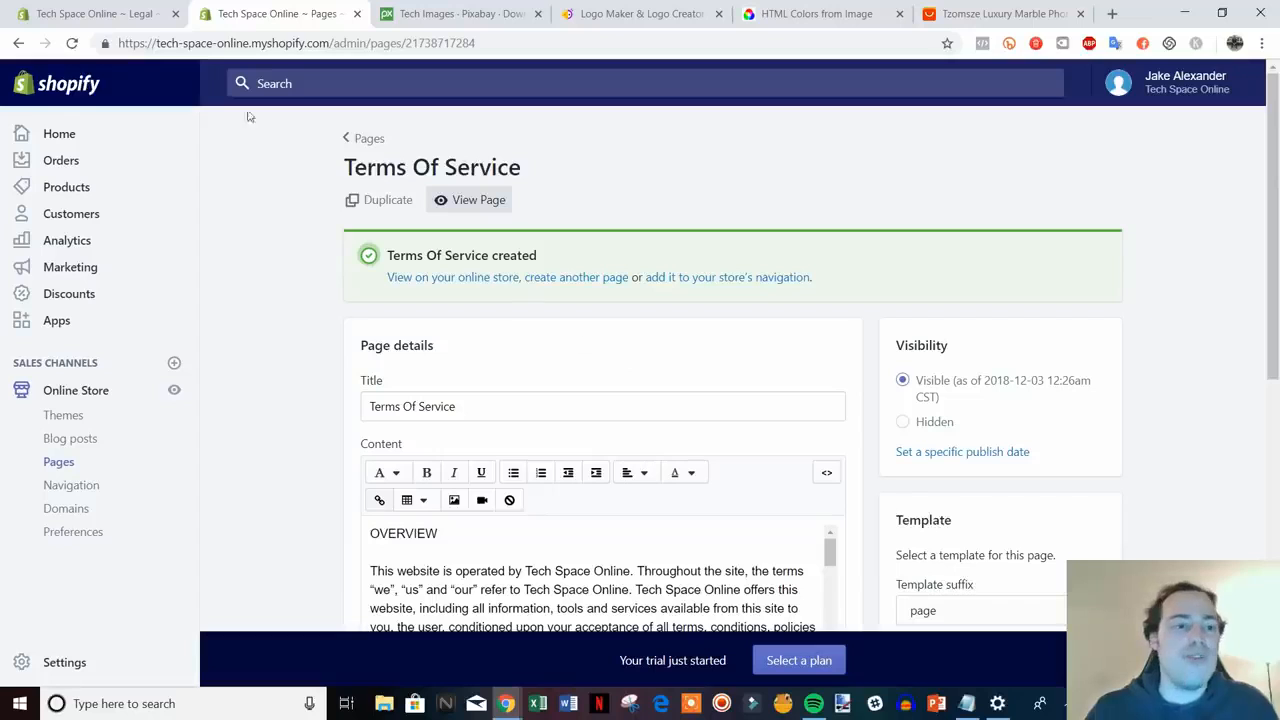
{"action": "left_click", "coordinate": [120, 14]}
{"action": "scroll", "coordinate": [1097, 458], "scroll_direction": "up", "scroll_amount": 2}
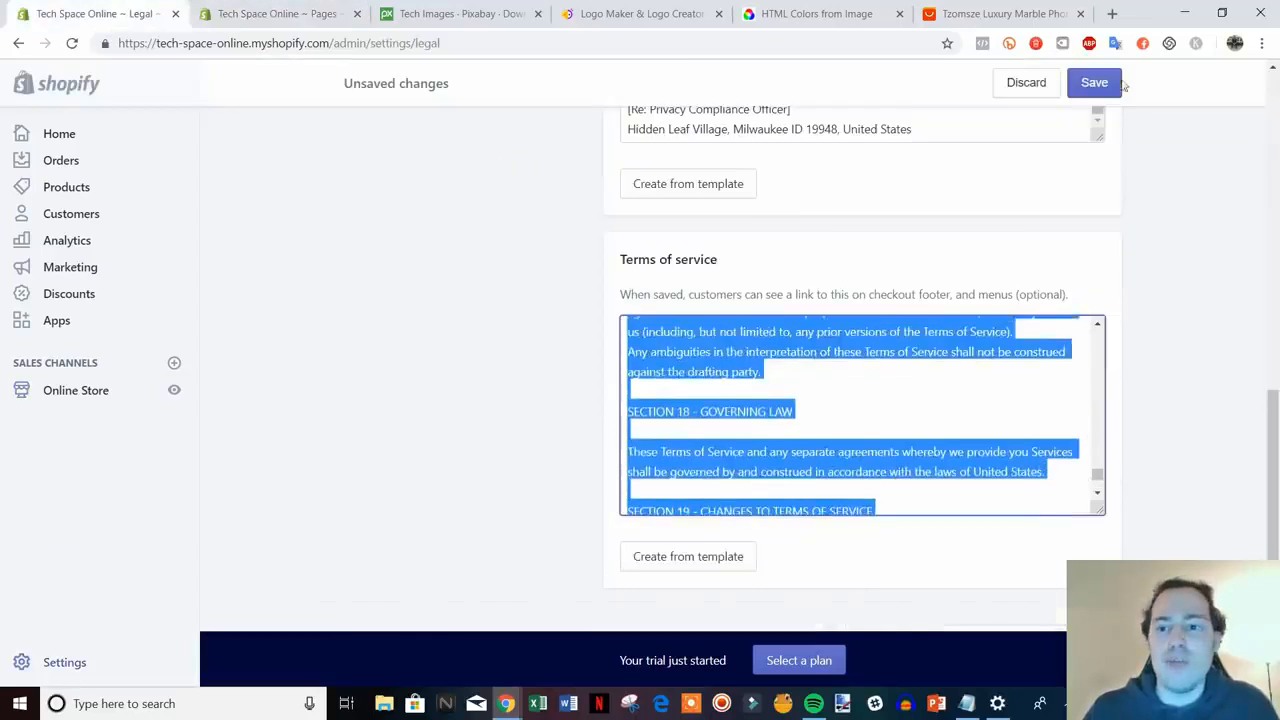
{"action": "left_click", "coordinate": [1094, 82]}
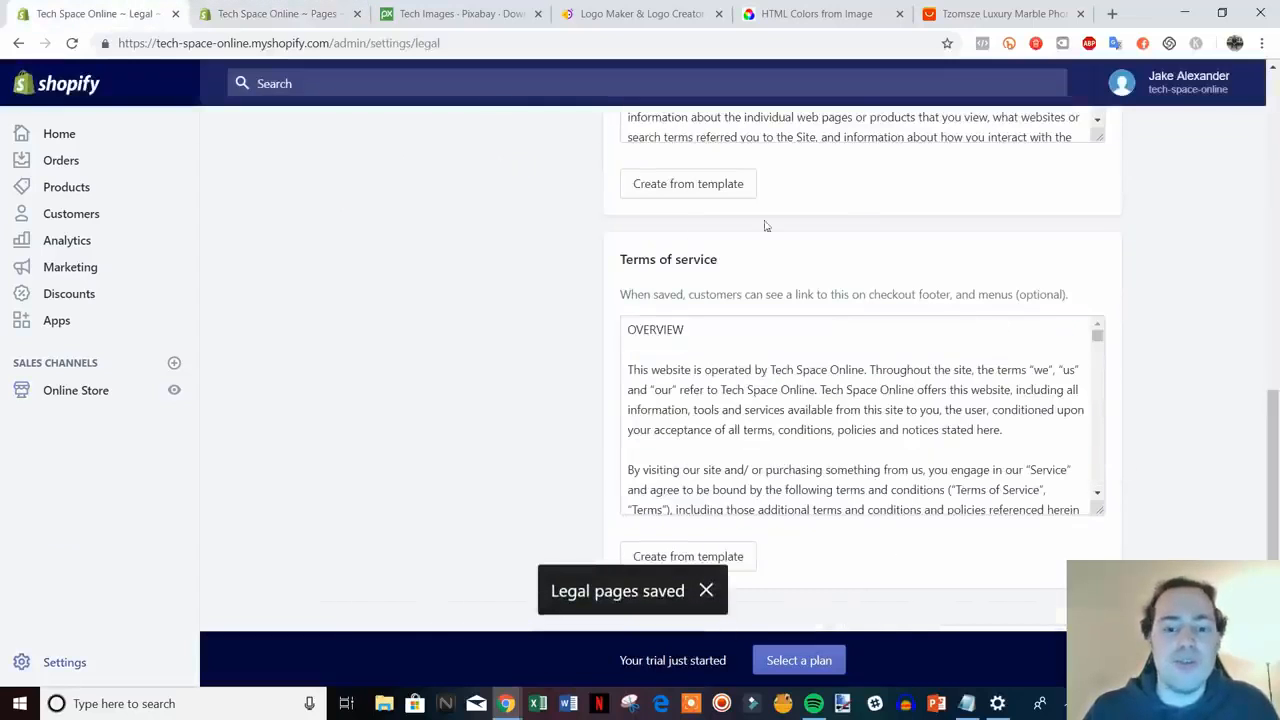
{"action": "left_click", "coordinate": [205, 15]}
{"action": "left_click", "coordinate": [177, 14]}
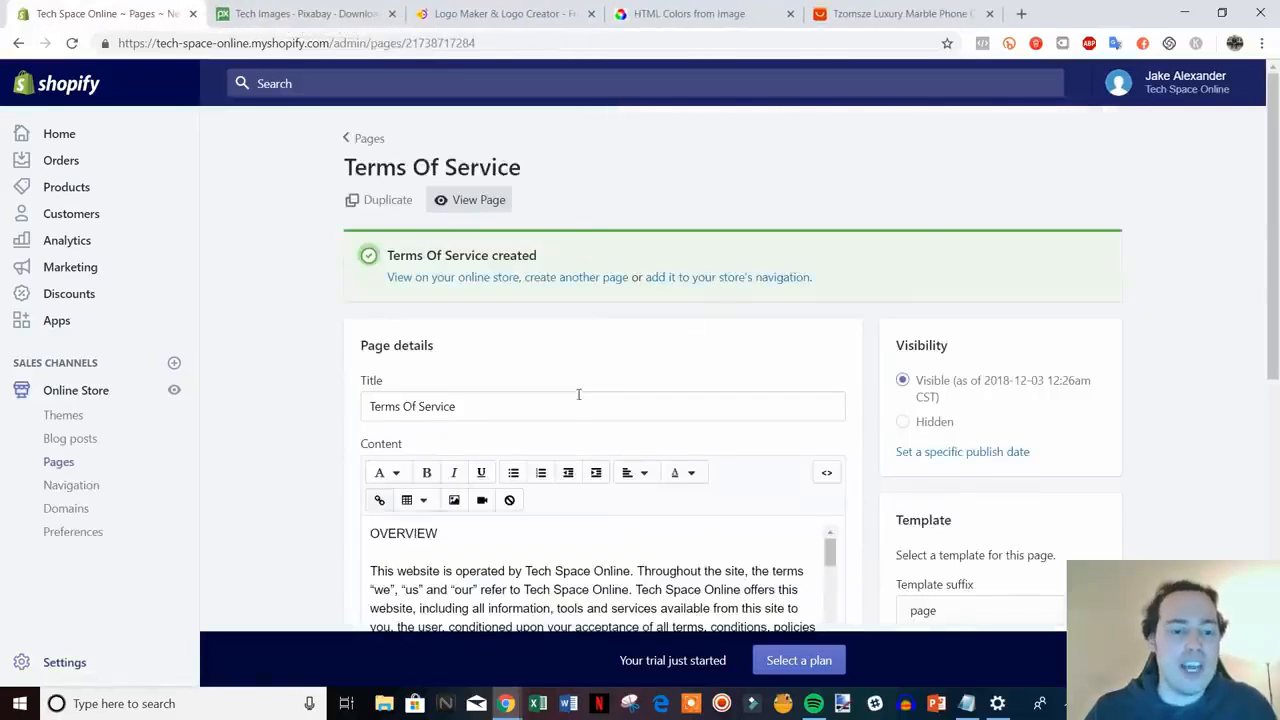
- Create and save a Contact Us page using the page.contact template
{"action": "left_click", "coordinate": [565, 278]}
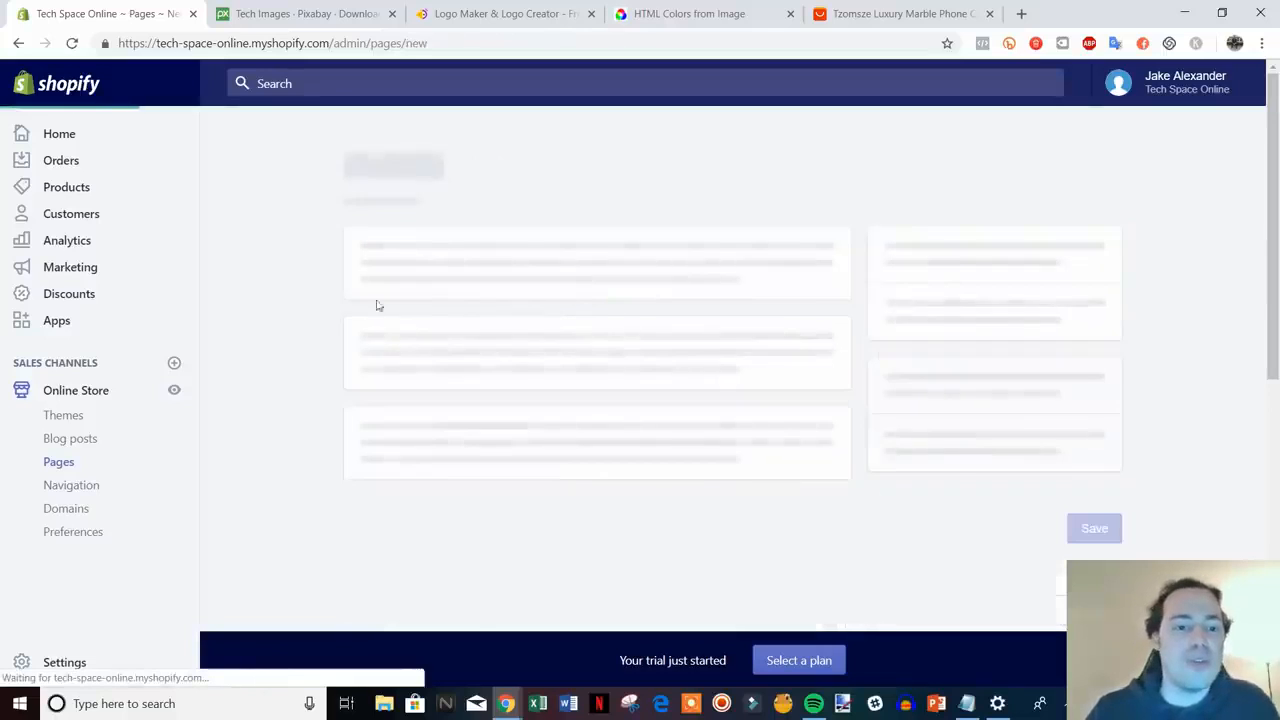
{"action": "left_click", "coordinate": [519, 300]}
{"action": "type", "text": "Contact Us"}
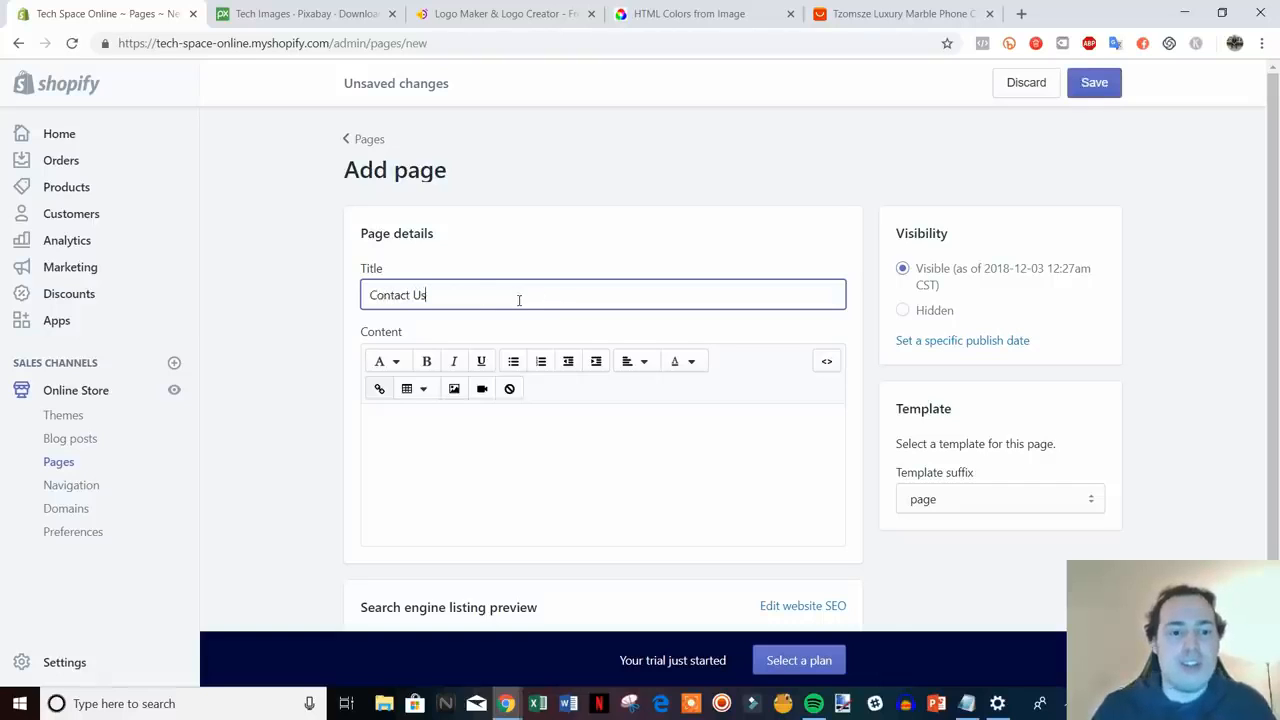
{"action": "left_click", "coordinate": [1182, 409]}
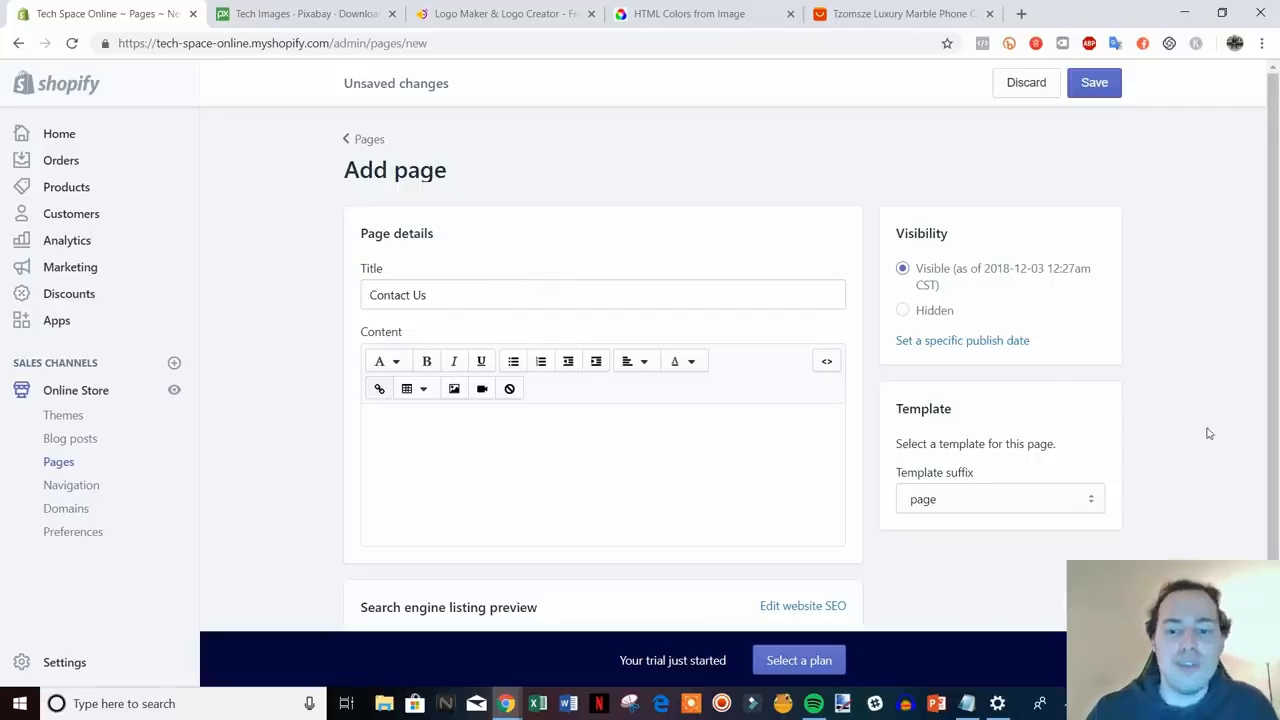
{"action": "left_click", "coordinate": [1097, 499]}
{"action": "left_click", "coordinate": [986, 540]}
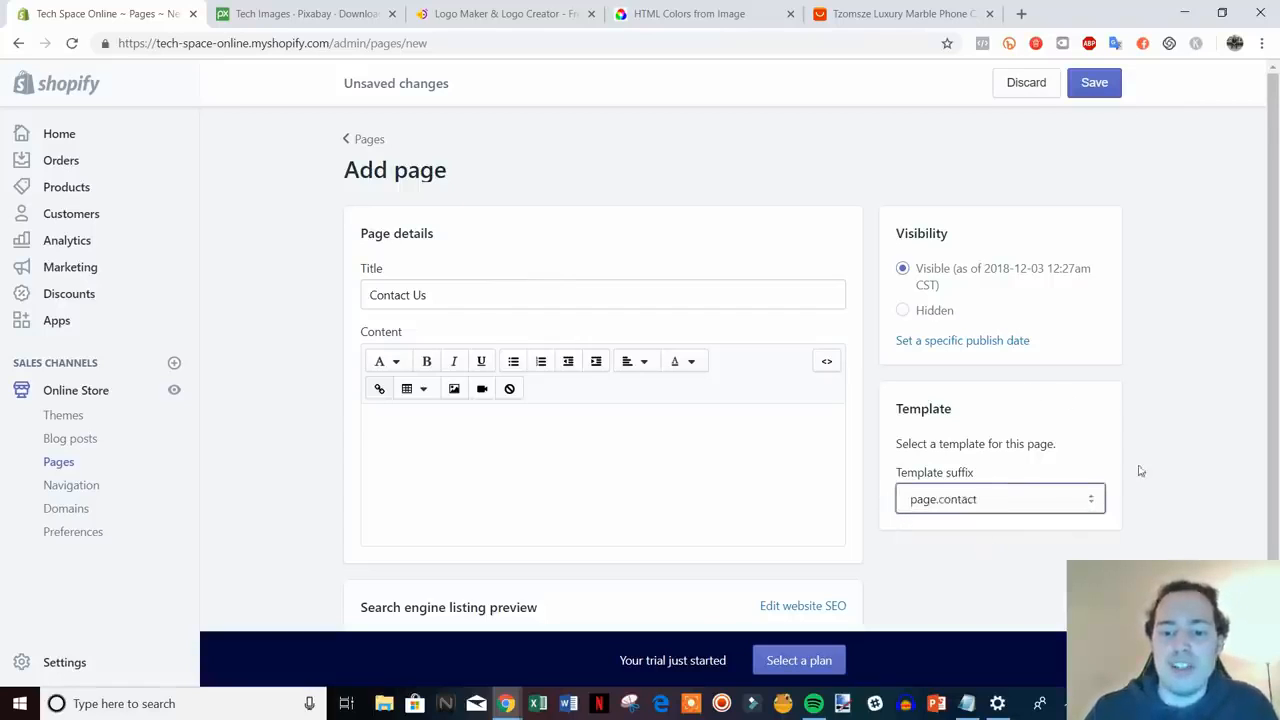
{"action": "left_click", "coordinate": [1094, 83]}
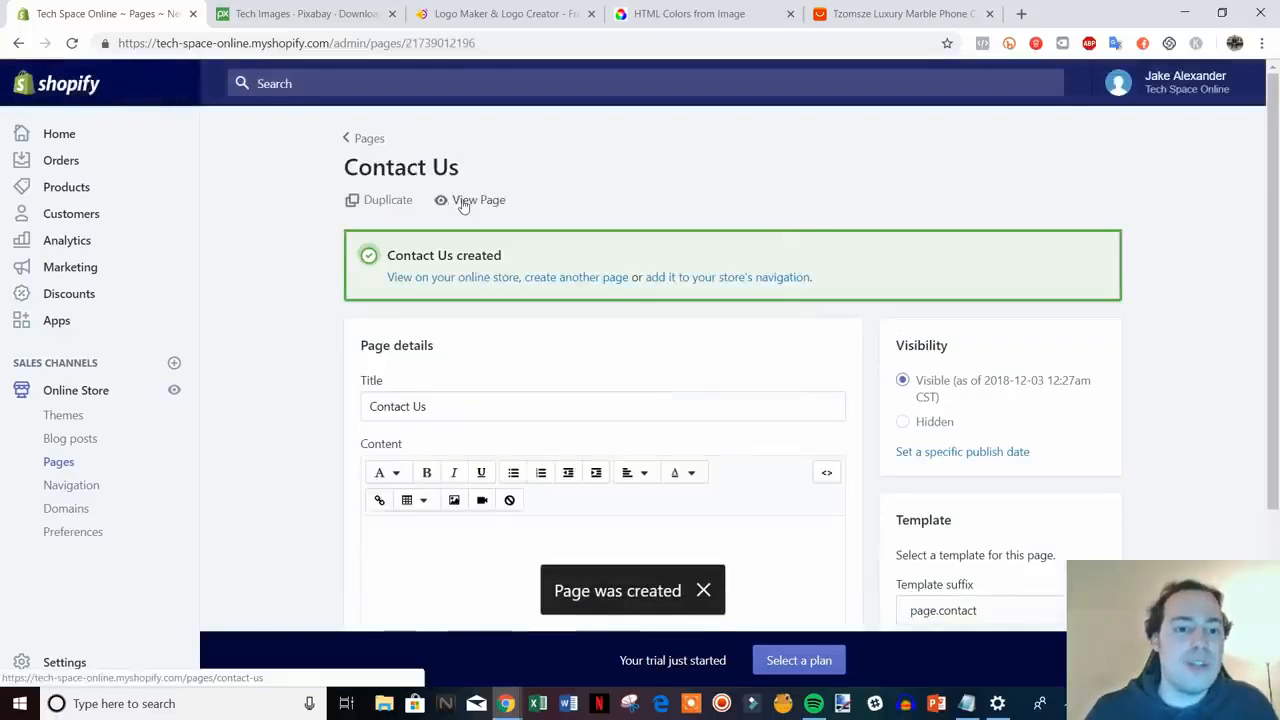
- Check the Name/Email/Phone/Message form on the storefront Contact Us page, then close the preview
{"action": "left_click", "coordinate": [463, 204]}
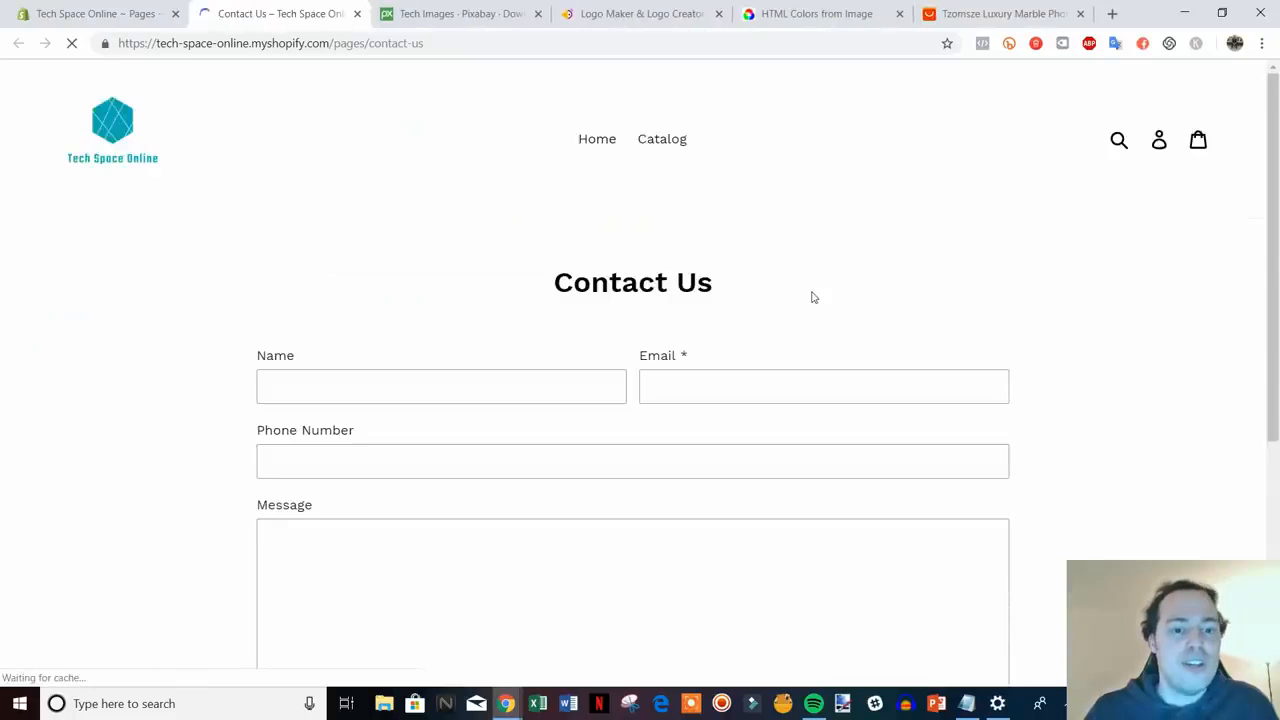
{"action": "scroll", "coordinate": [1129, 325], "scroll_direction": "down", "scroll_amount": 1}
{"action": "scroll", "coordinate": [617, 506], "scroll_direction": "down", "scroll_amount": 2}
{"action": "scroll", "coordinate": [617, 504], "scroll_direction": "up", "scroll_amount": 1}
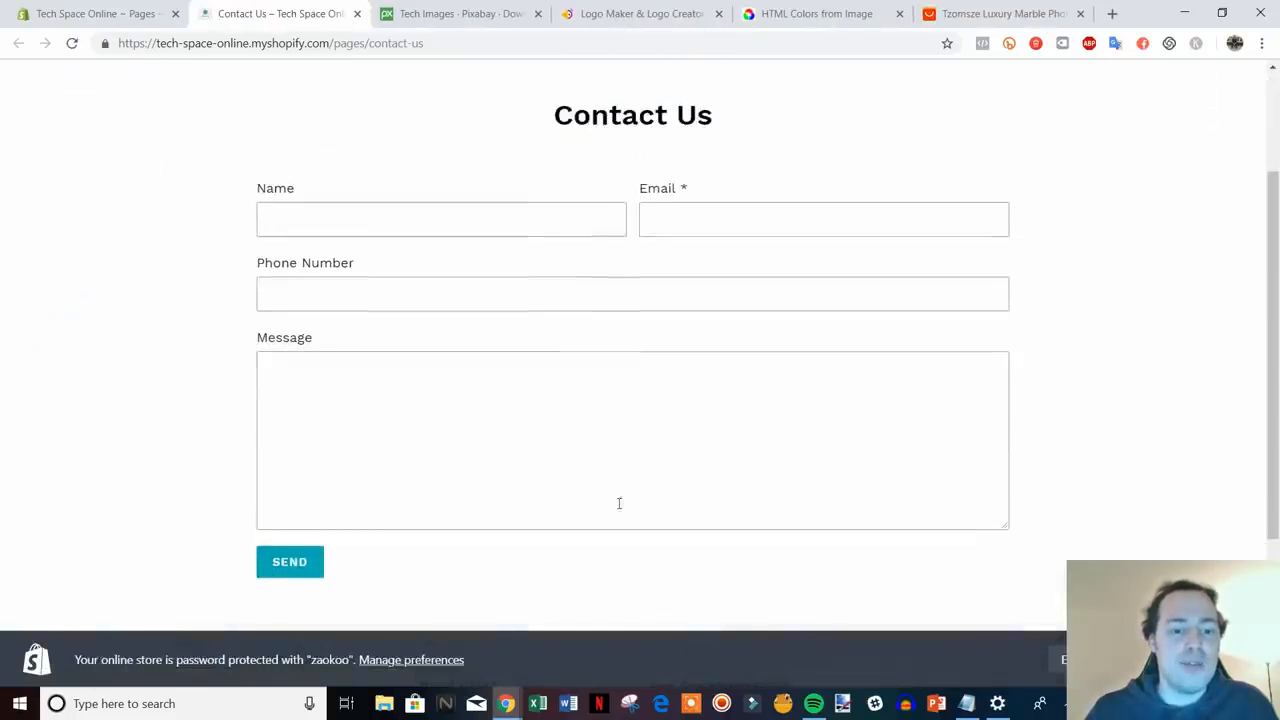
{"action": "scroll", "coordinate": [706, 327], "scroll_direction": "up", "scroll_amount": 1}
{"action": "scroll", "coordinate": [697, 303], "scroll_direction": "down", "scroll_amount": 1}
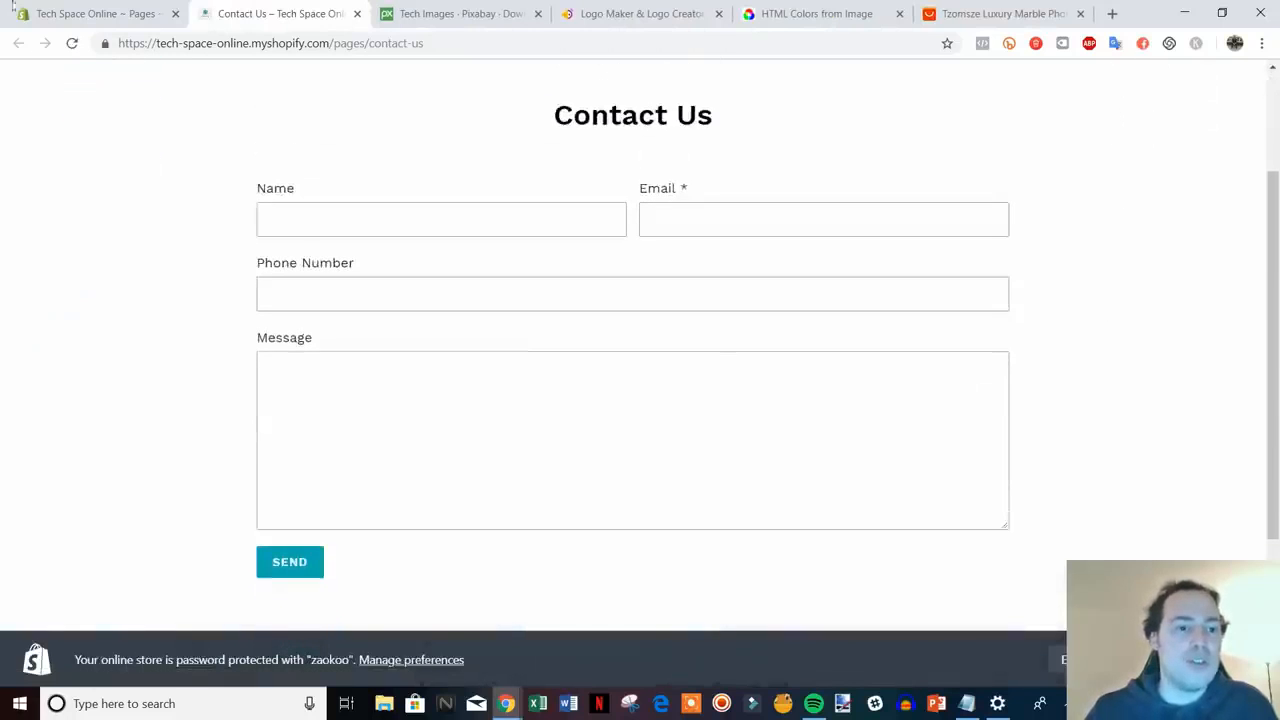
{"action": "key", "text": "ctrl+shift+Tab"}
{"action": "scroll", "coordinate": [1004, 590], "scroll_direction": "down", "scroll_amount": 1}
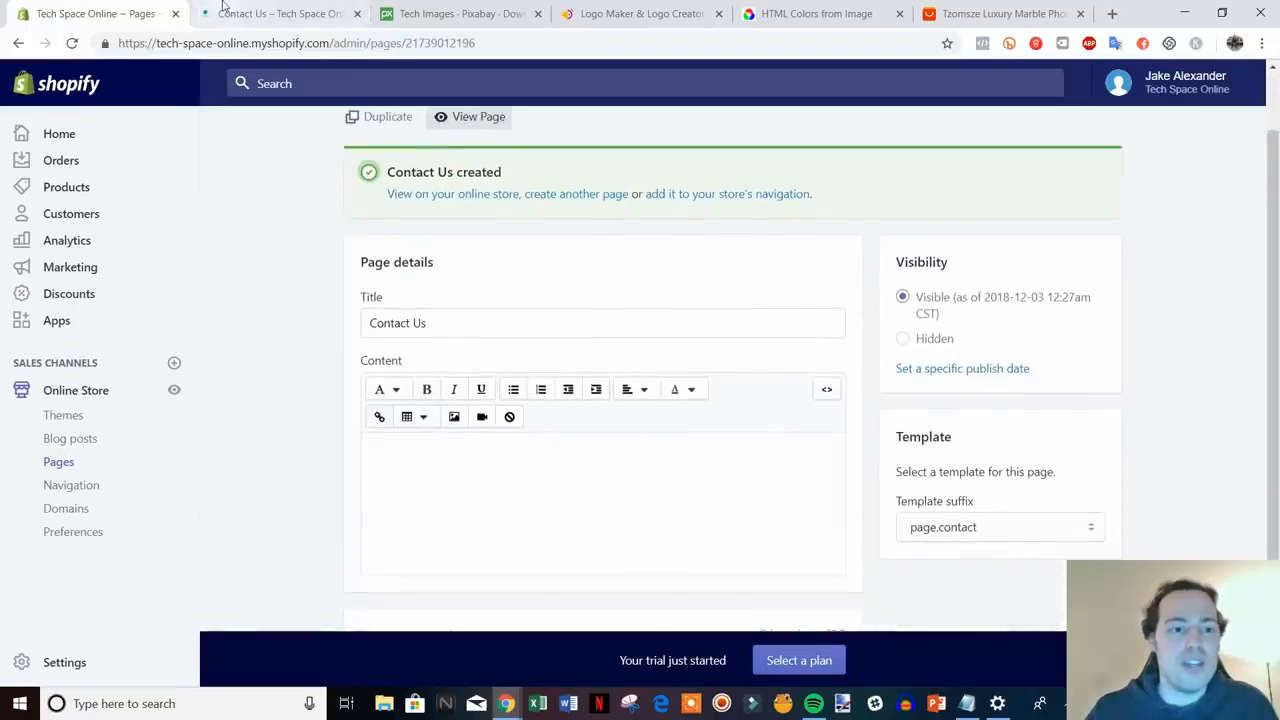
{"action": "left_click", "coordinate": [275, 13]}
{"action": "scroll", "coordinate": [766, 391], "scroll_direction": "up", "scroll_amount": 1}
{"action": "scroll", "coordinate": [809, 266], "scroll_direction": "down", "scroll_amount": 1}
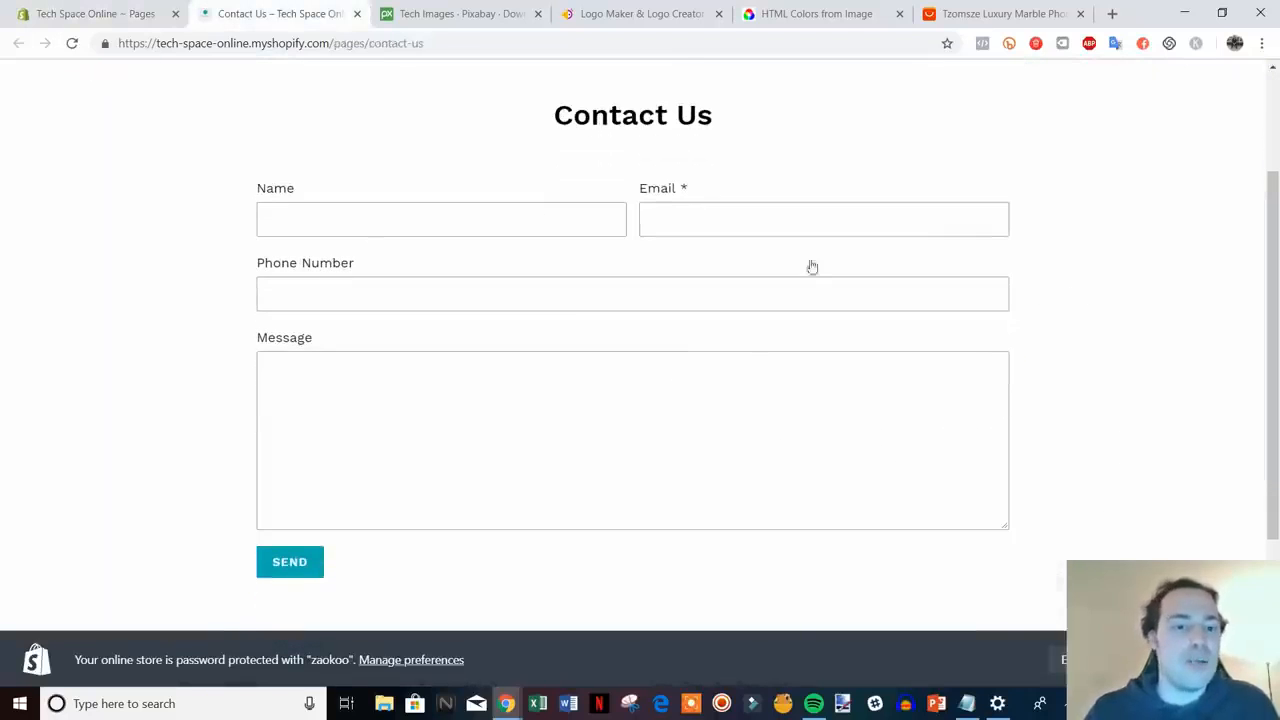
{"action": "scroll", "coordinate": [780, 374], "scroll_direction": "up", "scroll_amount": 1}
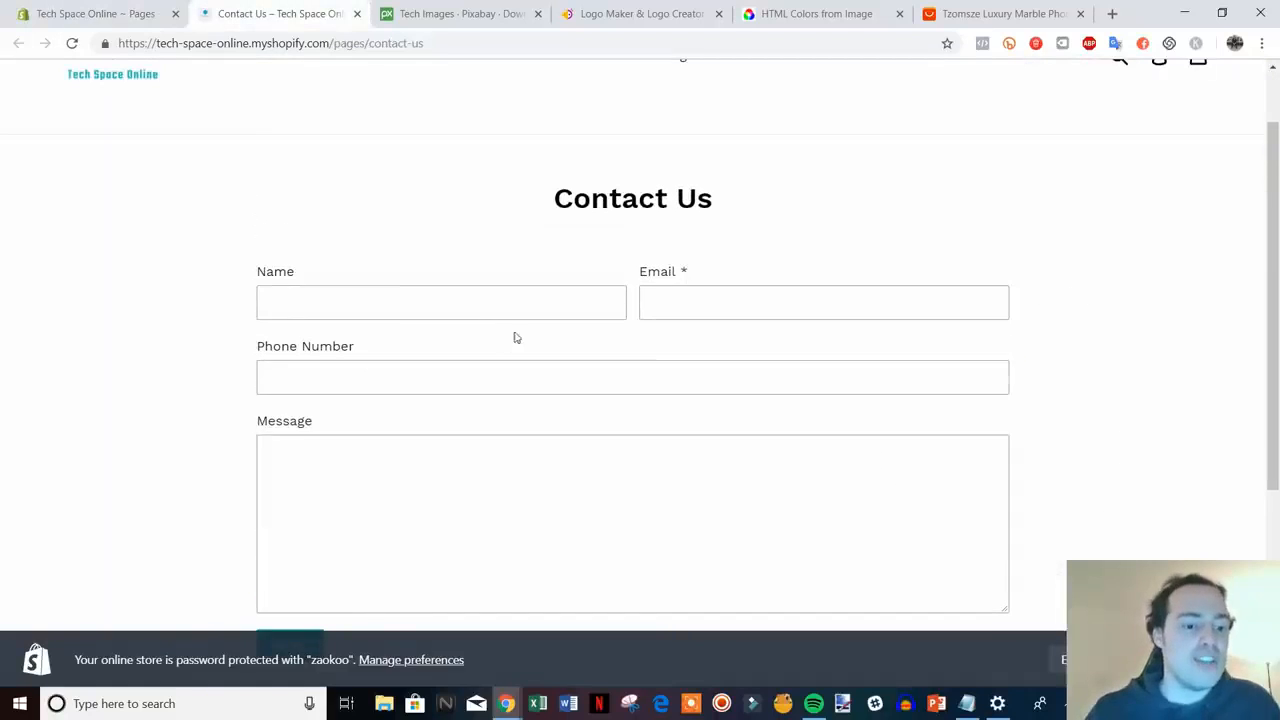
{"action": "scroll", "coordinate": [516, 338], "scroll_direction": "down", "scroll_amount": 1}
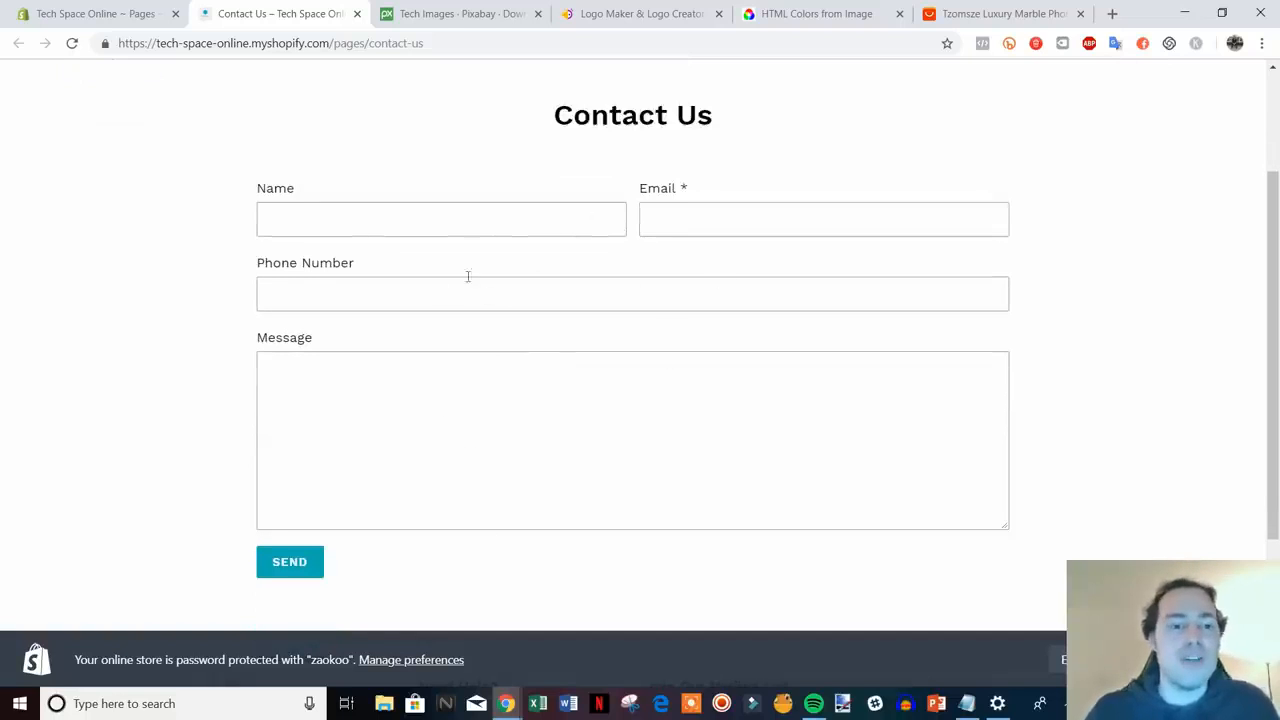
{"action": "left_click", "coordinate": [358, 14]}
{"action": "scroll", "coordinate": [792, 445], "scroll_direction": "up", "scroll_amount": 1}
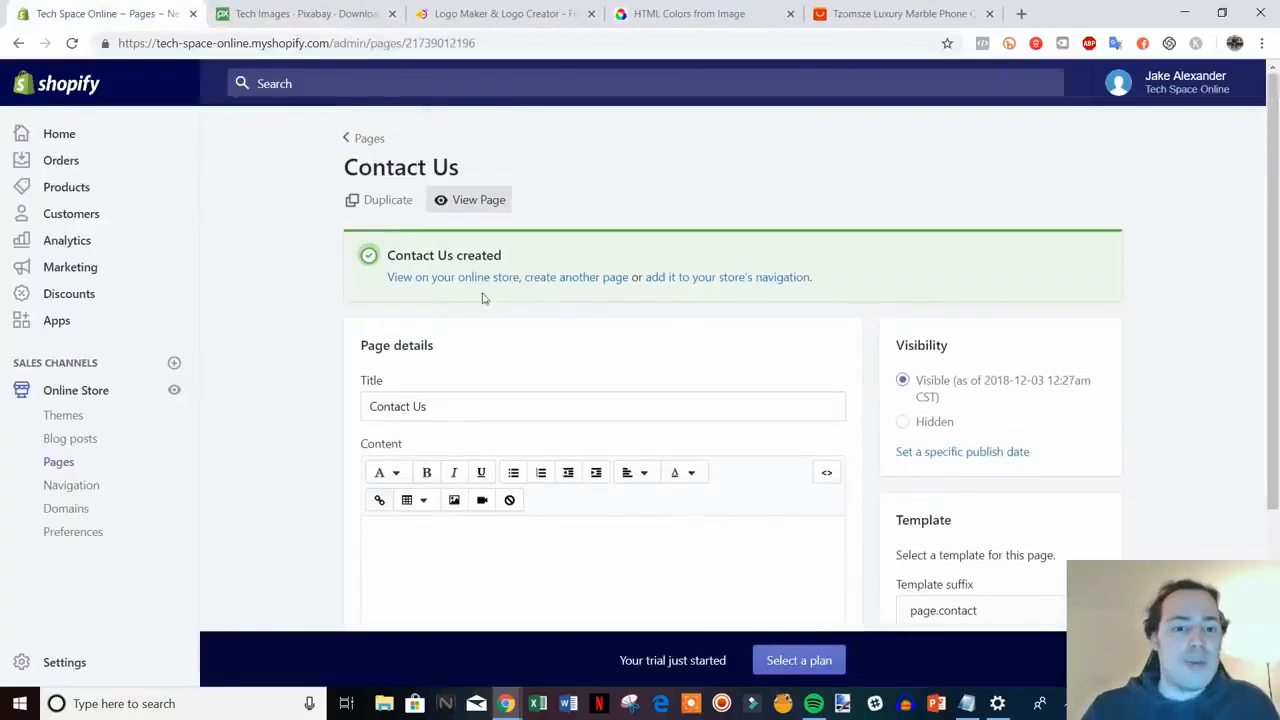
- Save a new About Us page with placeholder brand-story text, then go to Navigation
{"action": "left_click", "coordinate": [590, 279]}
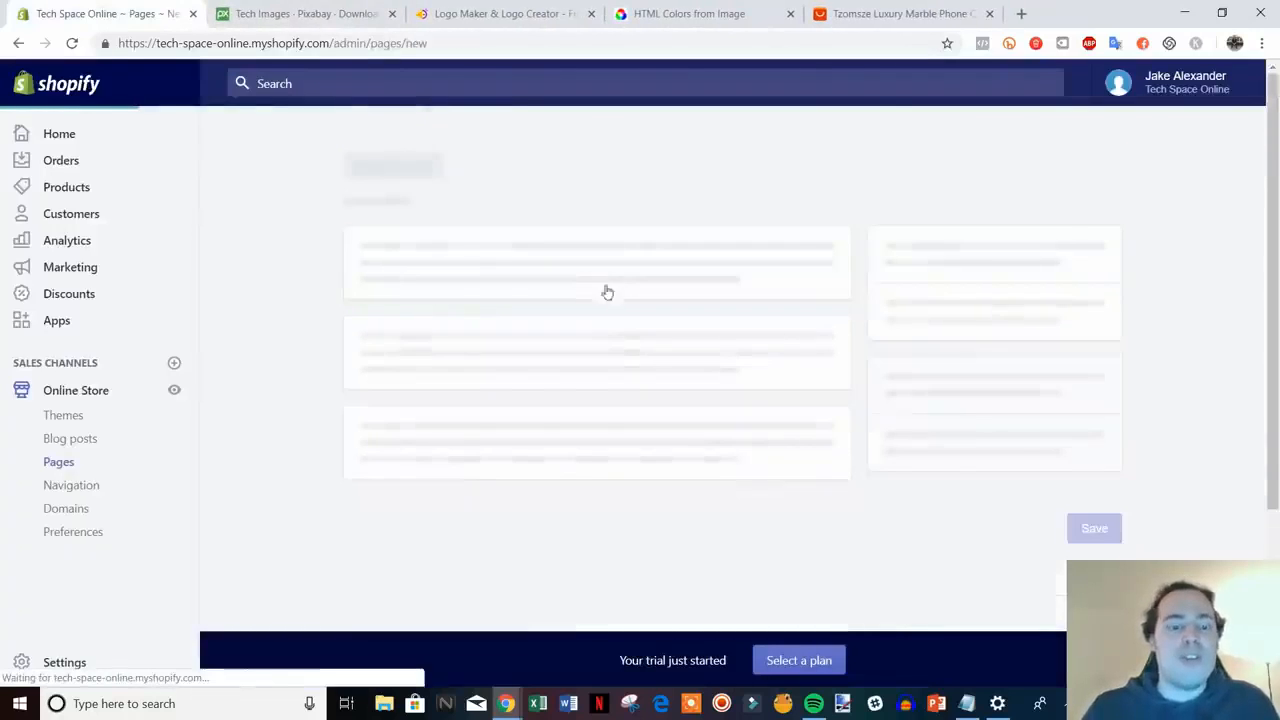
{"action": "left_click", "coordinate": [522, 298]}
{"action": "type", "text": "Ab"}
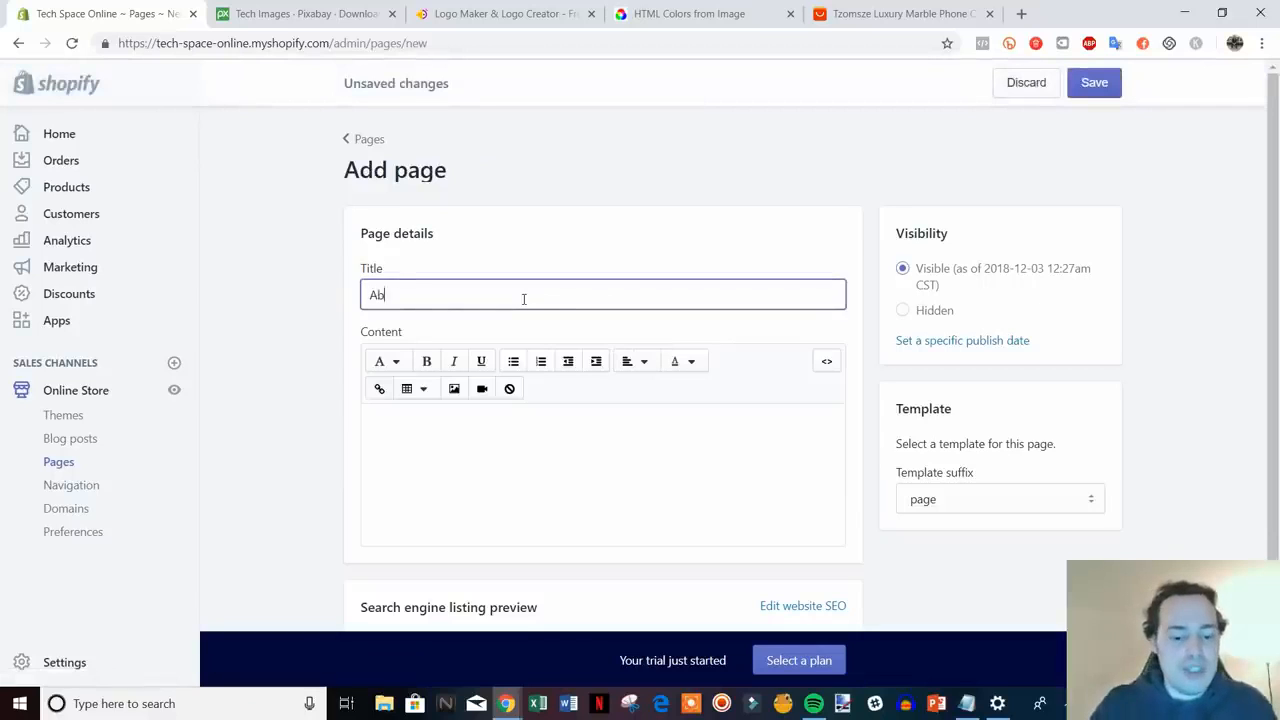
{"action": "type", "text": "out Us"}
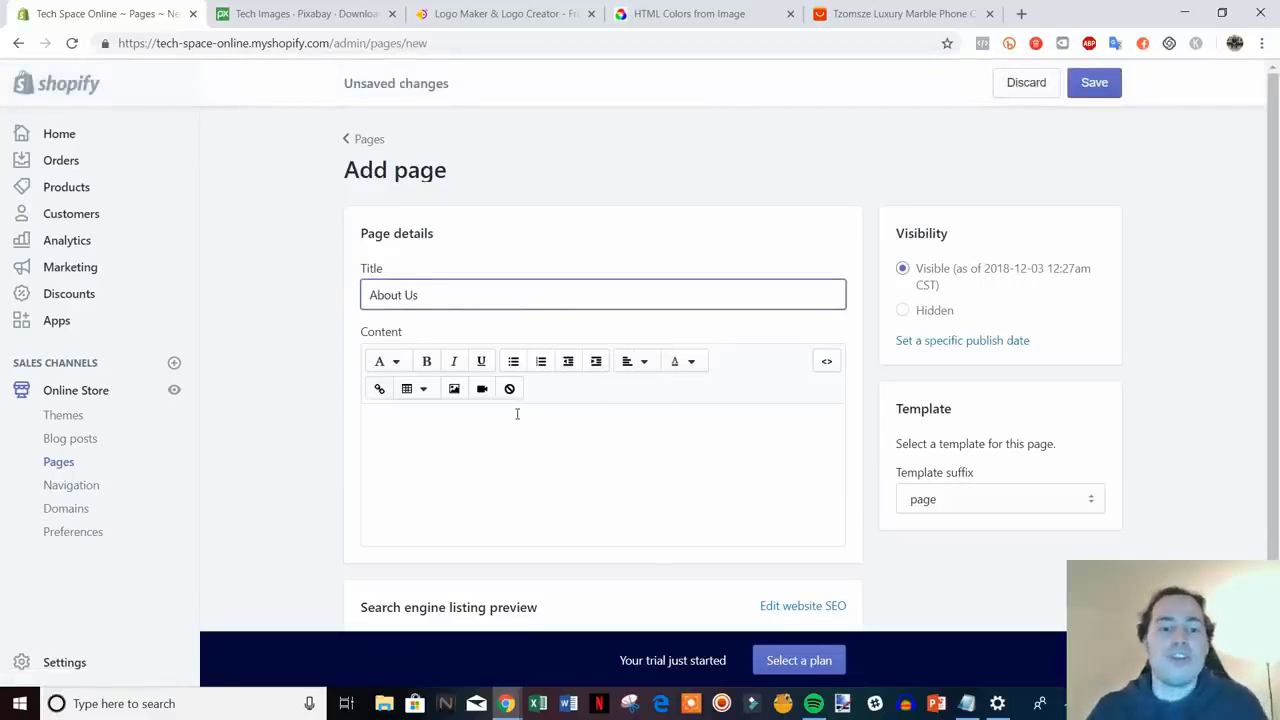
{"action": "left_click", "coordinate": [521, 415]}
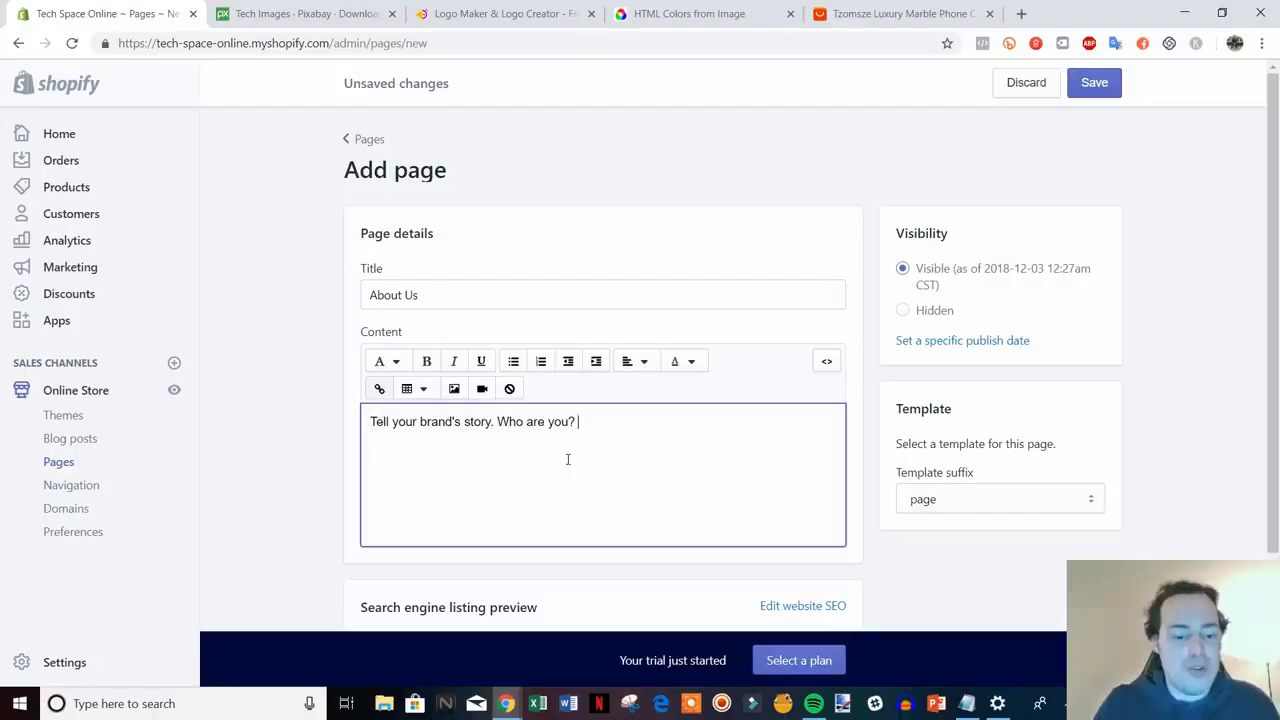
{"action": "type", "text": "Why did you"}
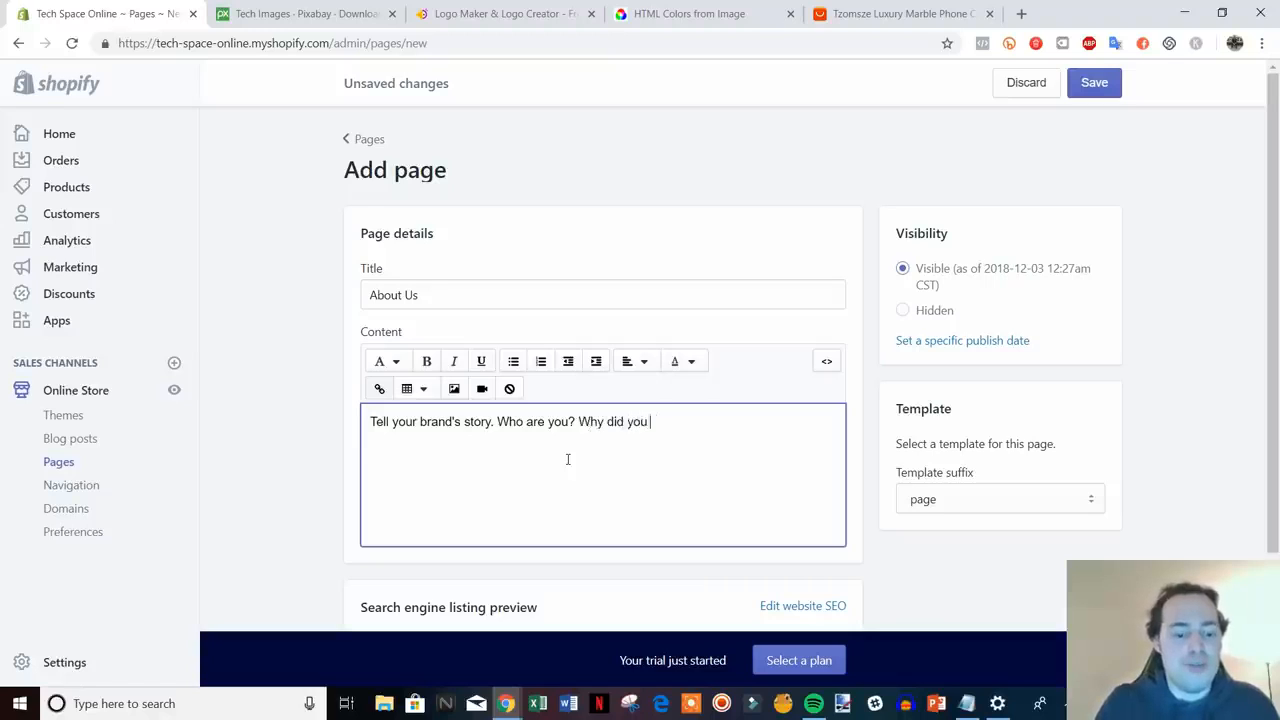
{"action": "type", "text": " start the company? Etc."}
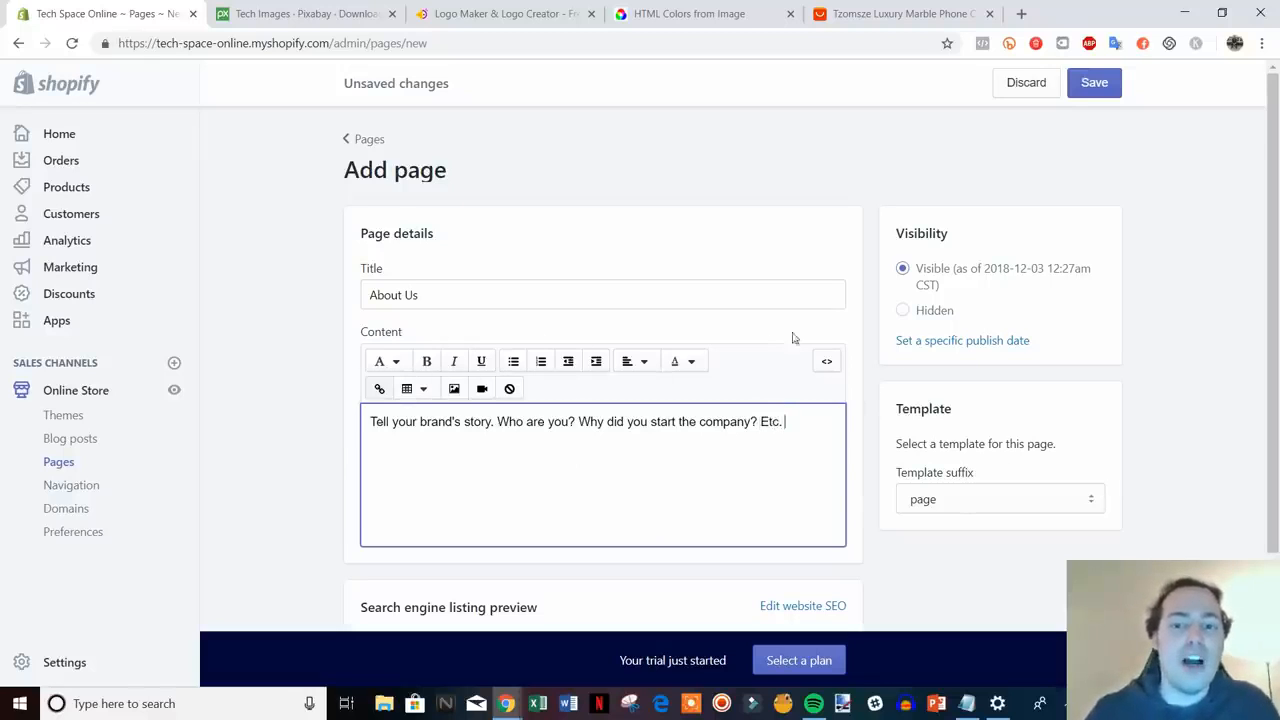
{"action": "scroll", "coordinate": [1005, 378], "scroll_direction": "down", "scroll_amount": 2}
{"action": "scroll", "coordinate": [1002, 373], "scroll_direction": "up", "scroll_amount": 2}
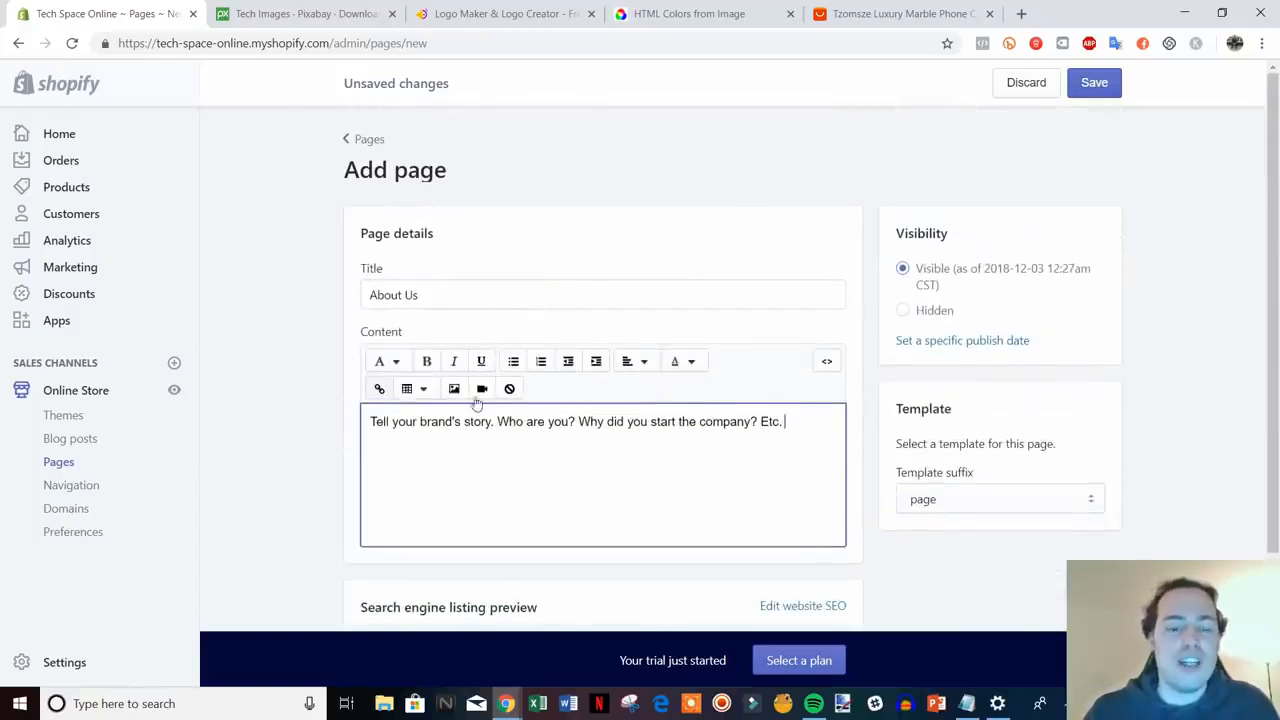
{"action": "left_click", "coordinate": [768, 455]}
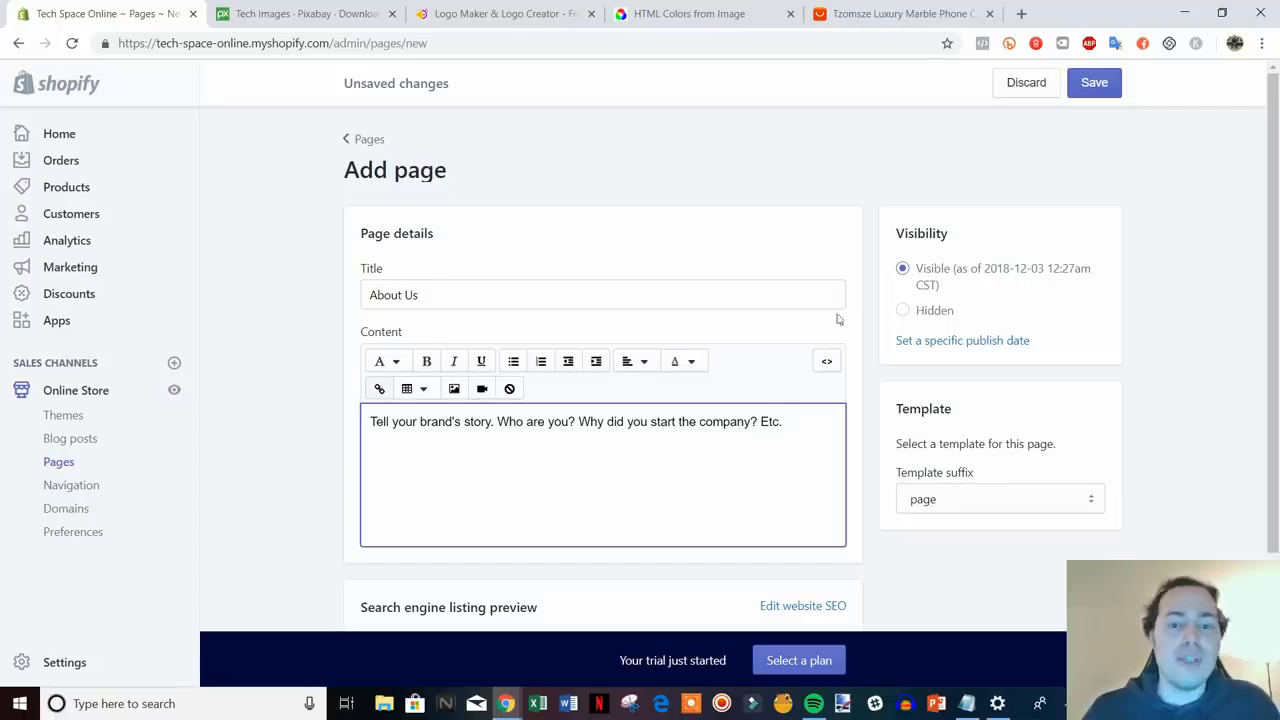
{"action": "left_click_drag", "start_coordinate": [402, 426], "coordinate": [731, 430]}
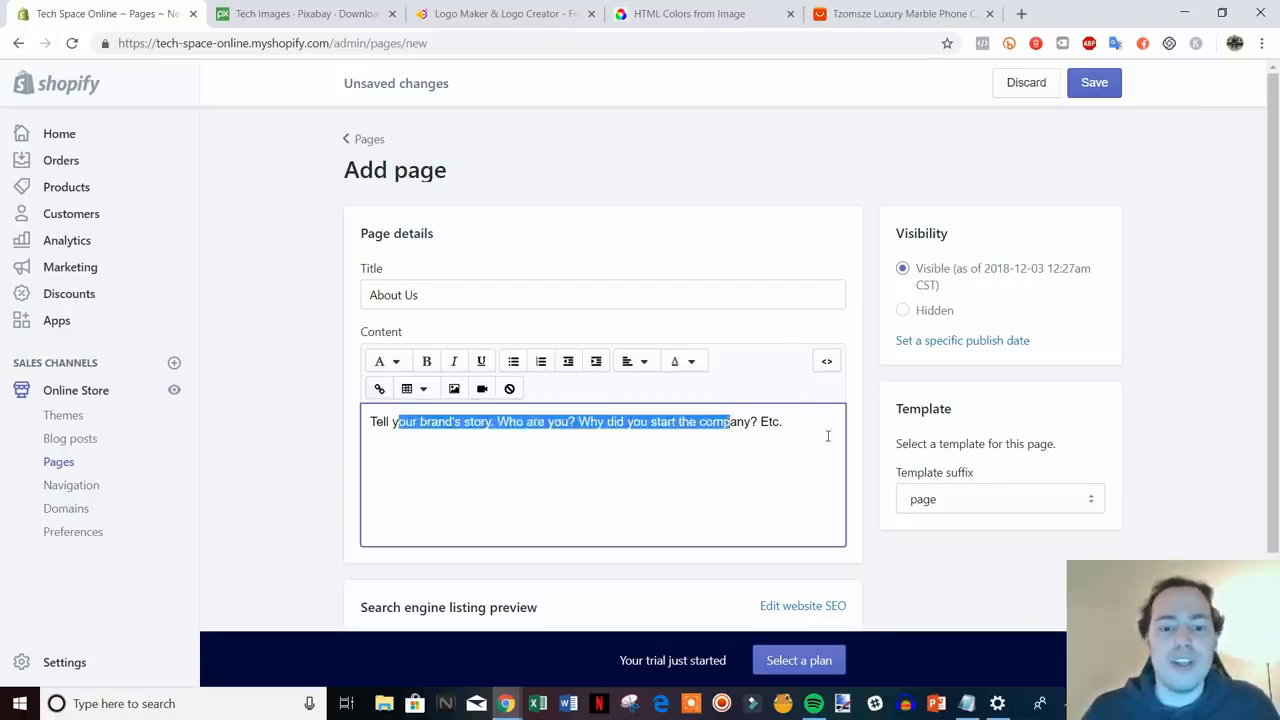
{"action": "left_click", "coordinate": [828, 436]}
{"action": "left_click", "coordinate": [1082, 82]}
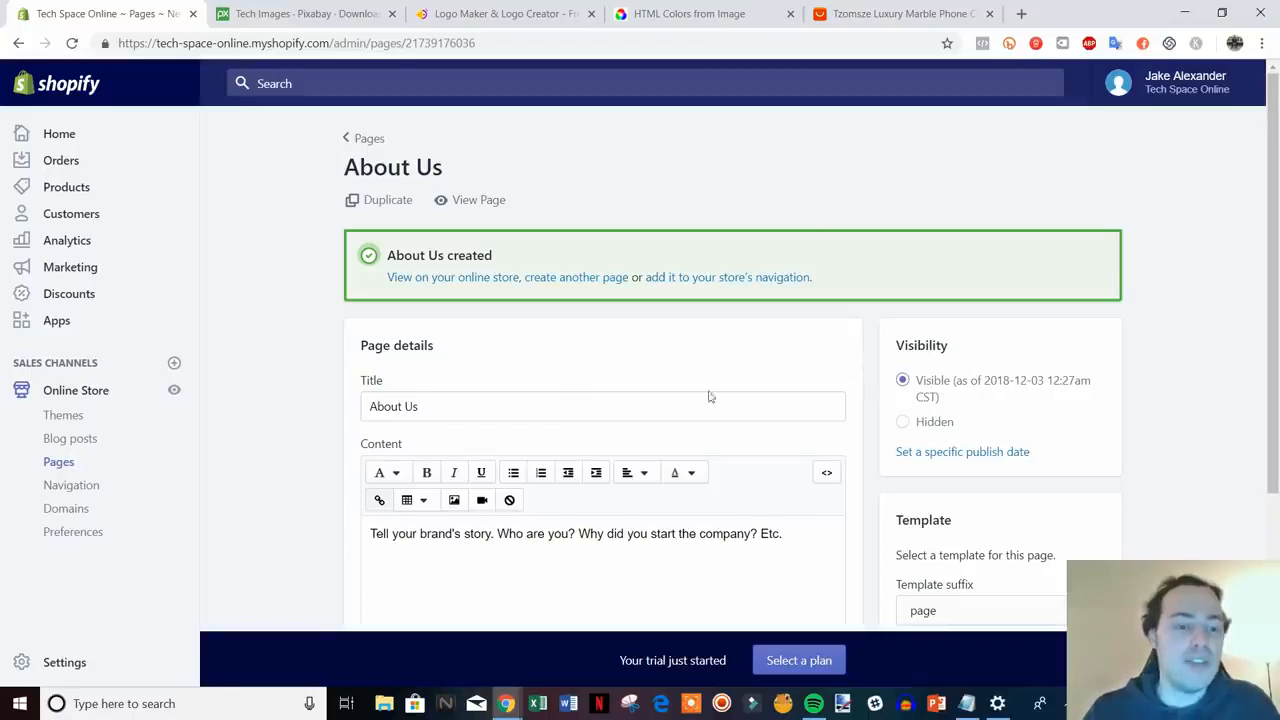
{"action": "left_click", "coordinate": [66, 490]}
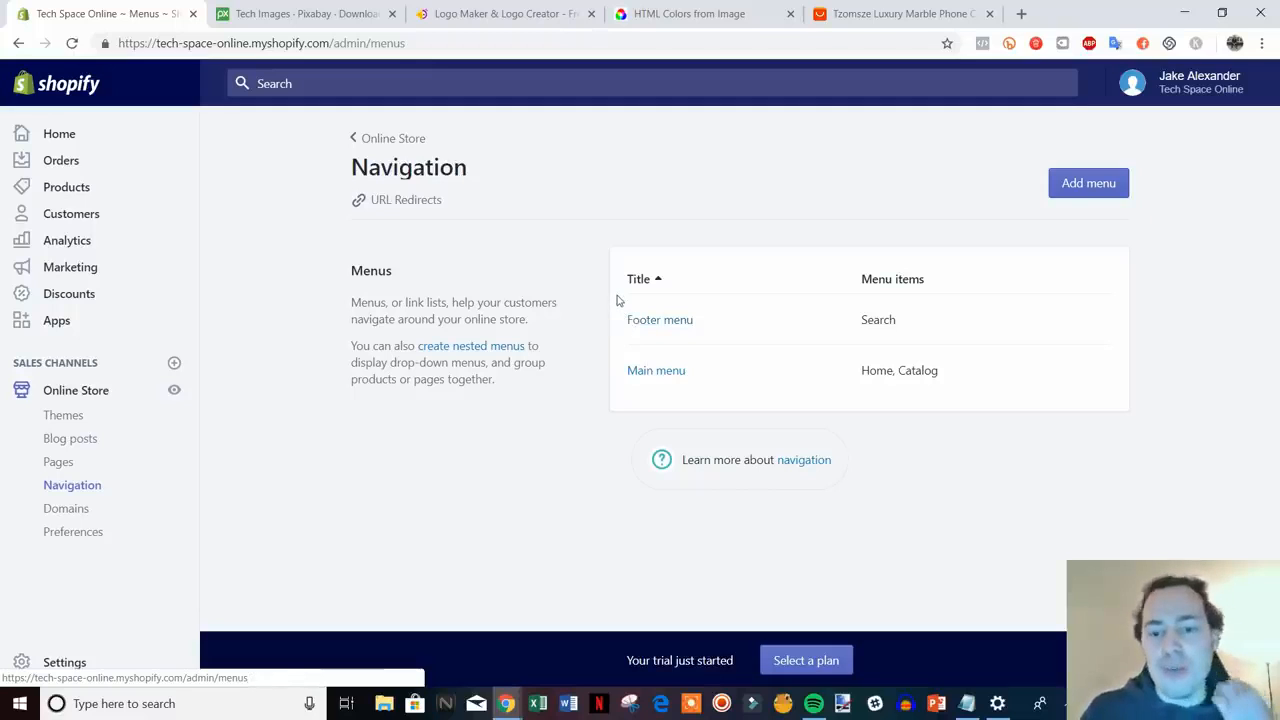
- Add a Contact Us page link to the Main menu
{"action": "left_click", "coordinate": [663, 372]}
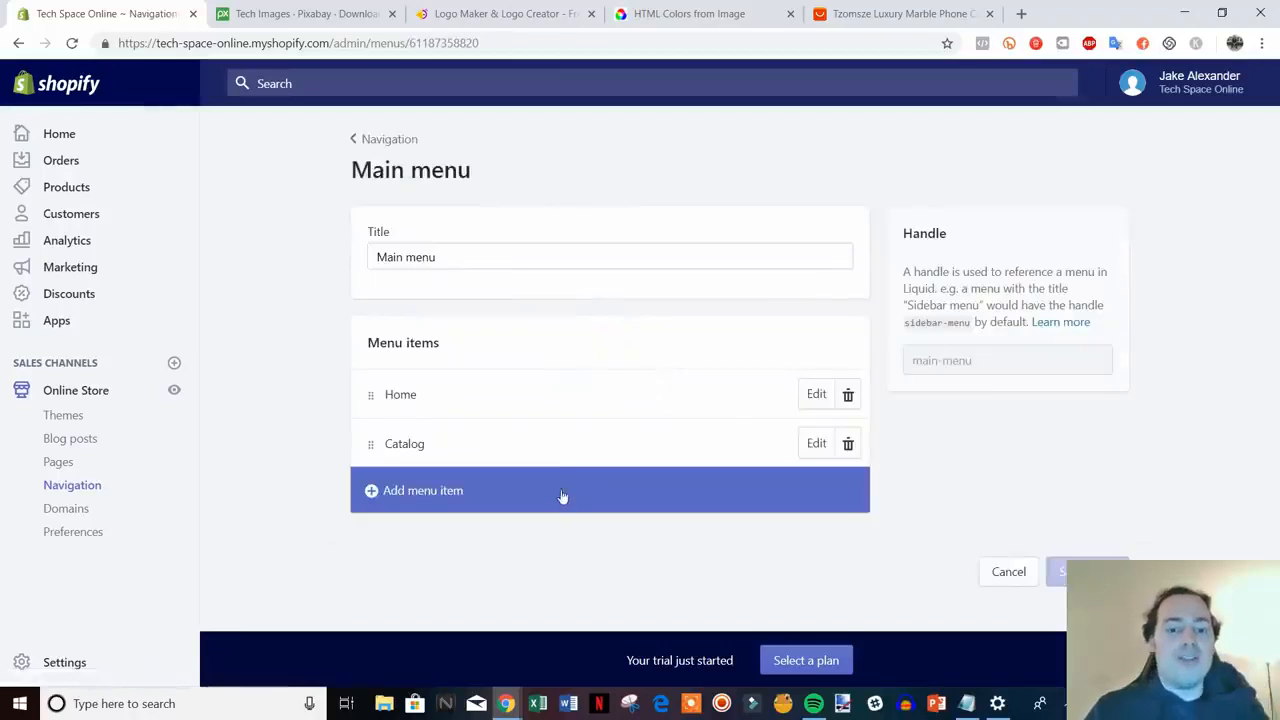
{"action": "left_click", "coordinate": [443, 504]}
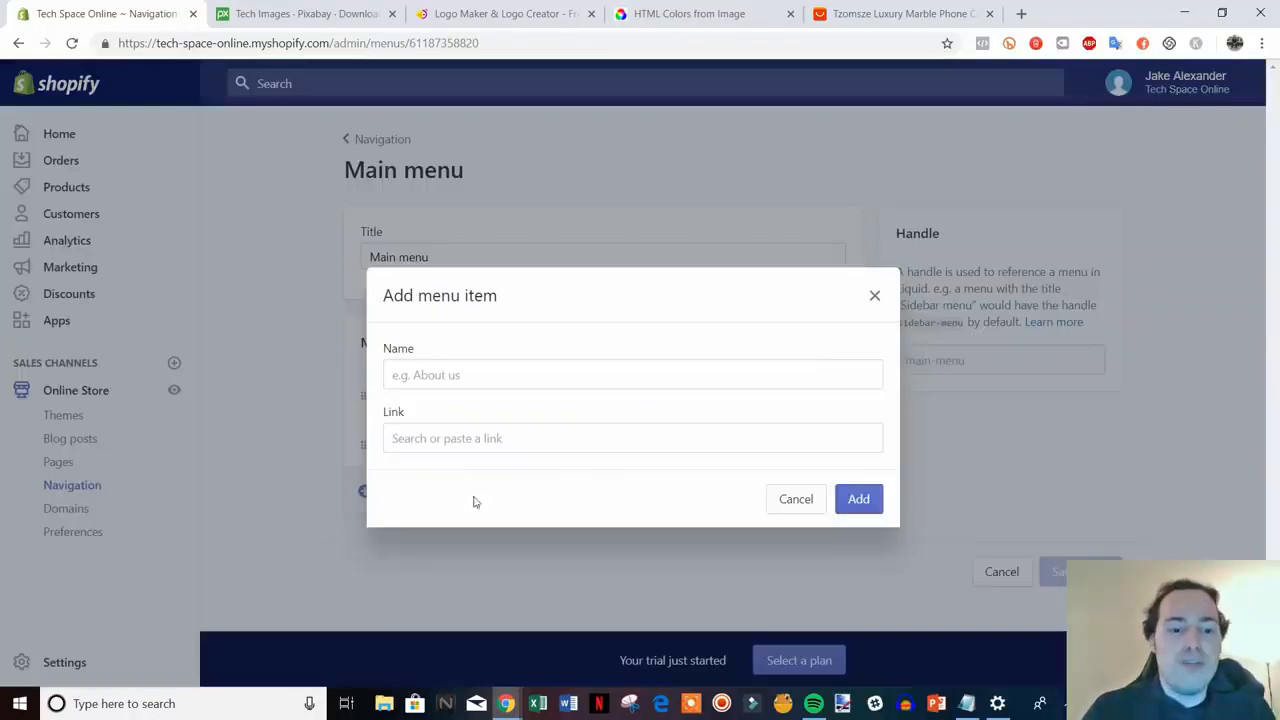
{"action": "left_click", "coordinate": [495, 441]}
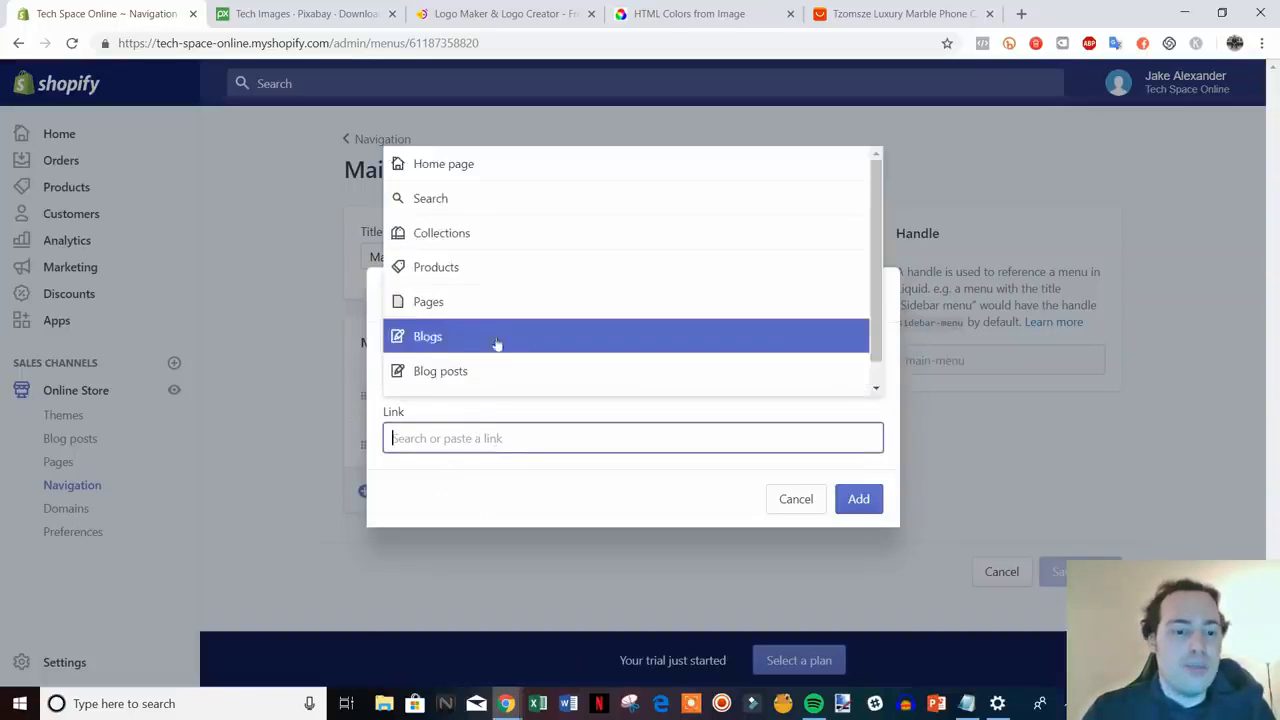
{"action": "left_click", "coordinate": [491, 302]}
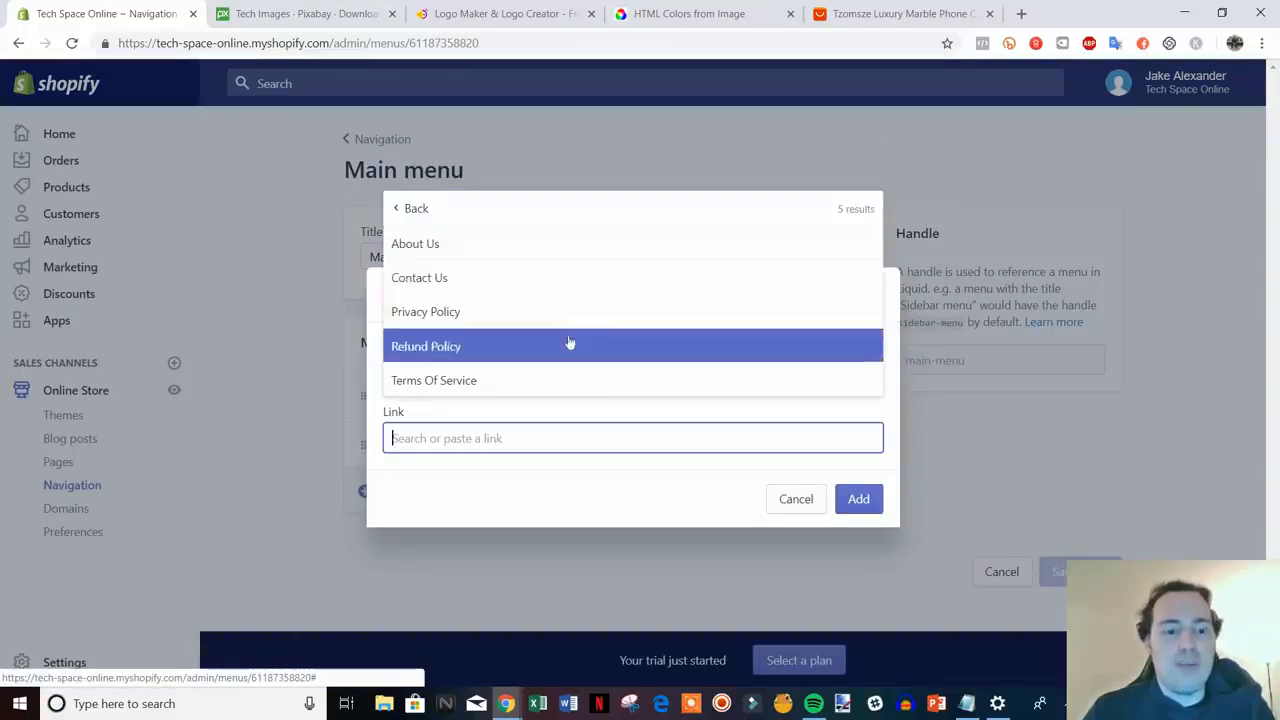
{"action": "left_click", "coordinate": [551, 284]}
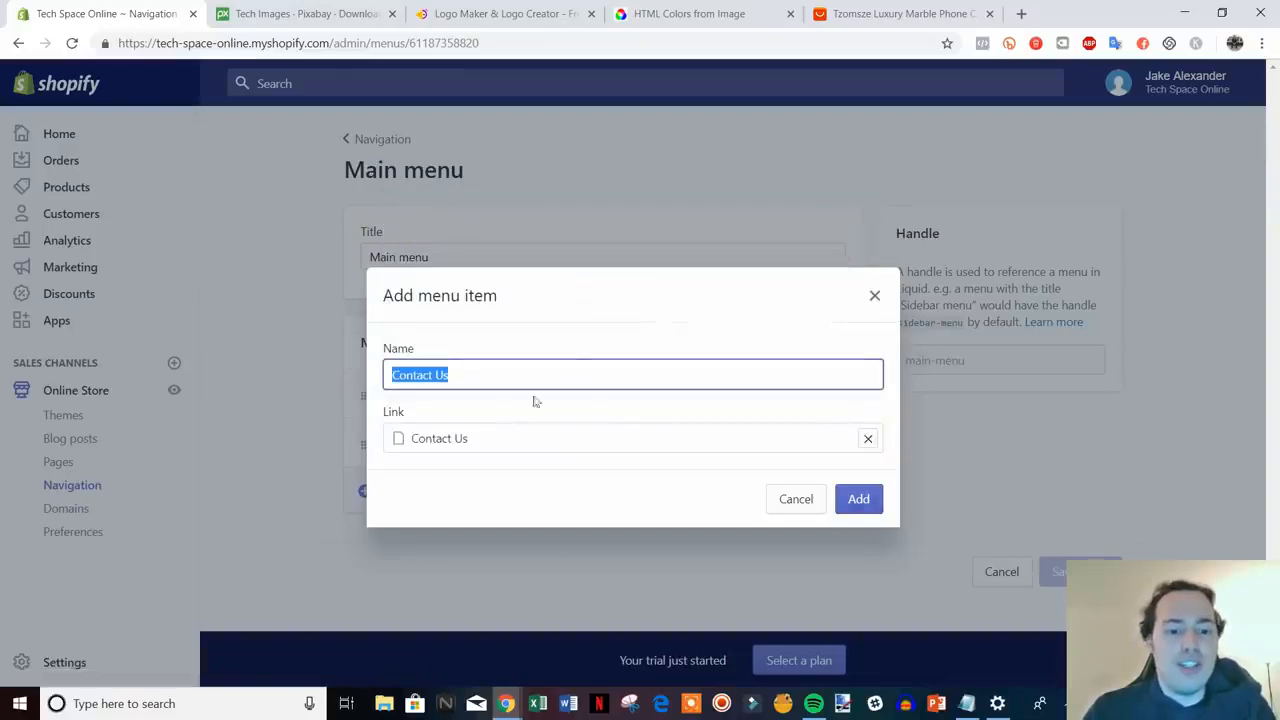
{"action": "left_click", "coordinate": [857, 500]}
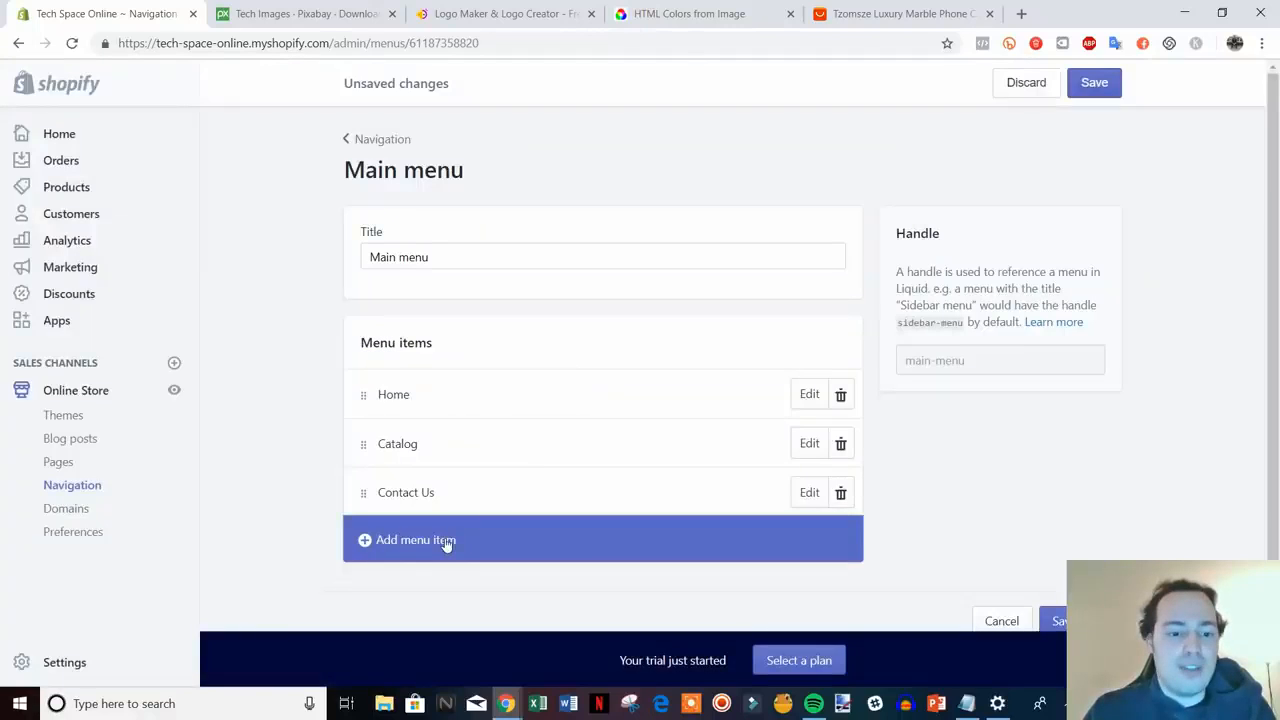
- Add an About Us page link after Contact Us and save the Main menu
{"action": "left_click", "coordinate": [445, 539]}
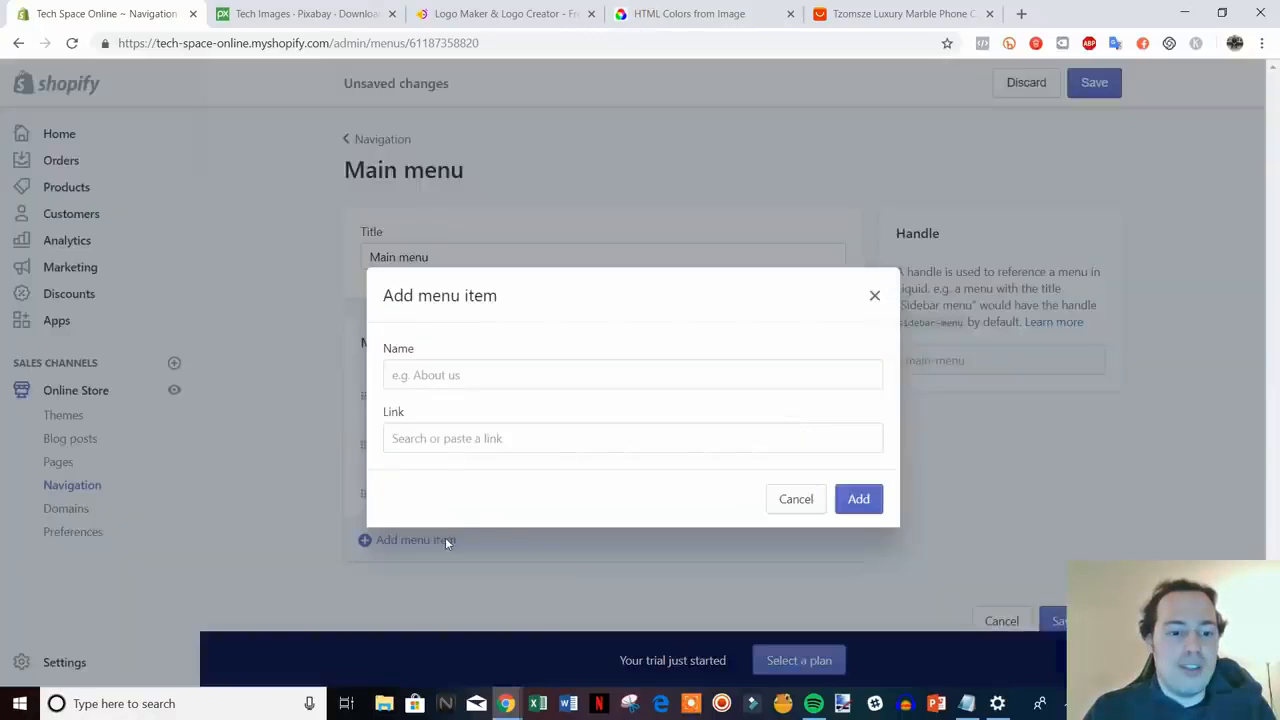
{"action": "left_click", "coordinate": [512, 430]}
{"action": "left_click", "coordinate": [513, 276]}
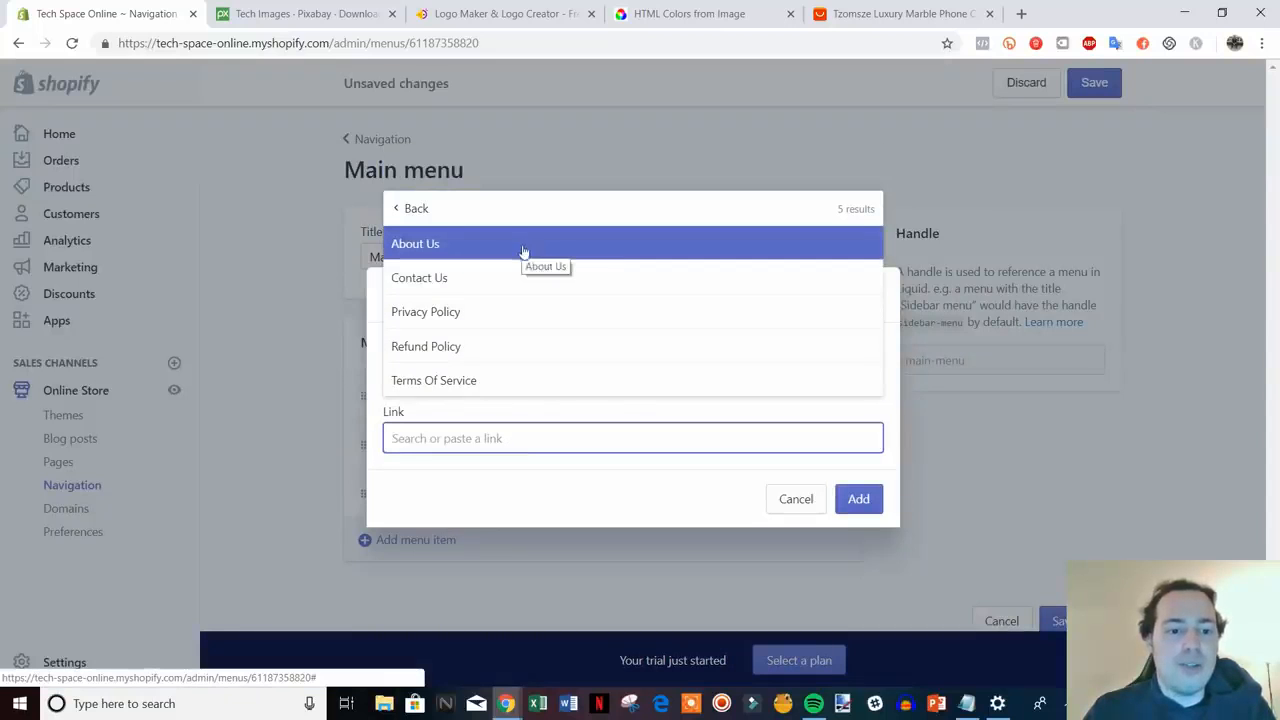
{"action": "left_click", "coordinate": [531, 249]}
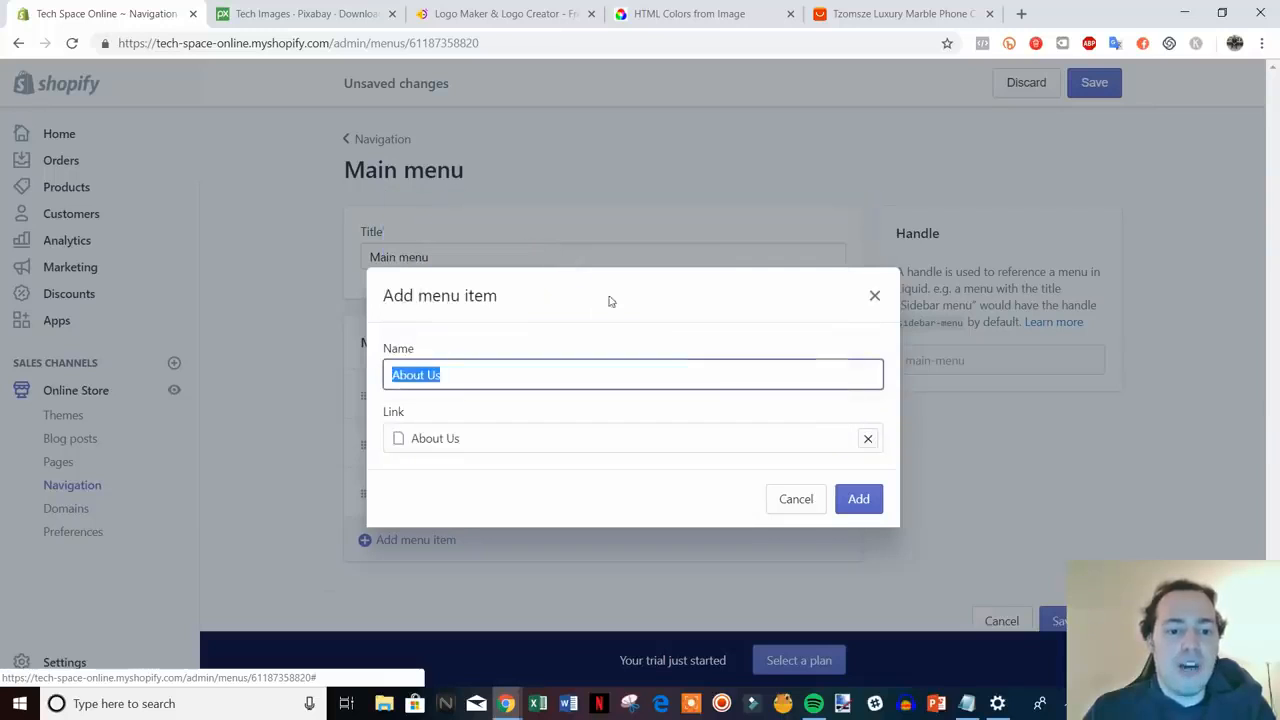
{"action": "left_click", "coordinate": [857, 499]}
{"action": "scroll", "coordinate": [1083, 507], "scroll_direction": "down", "scroll_amount": 1}
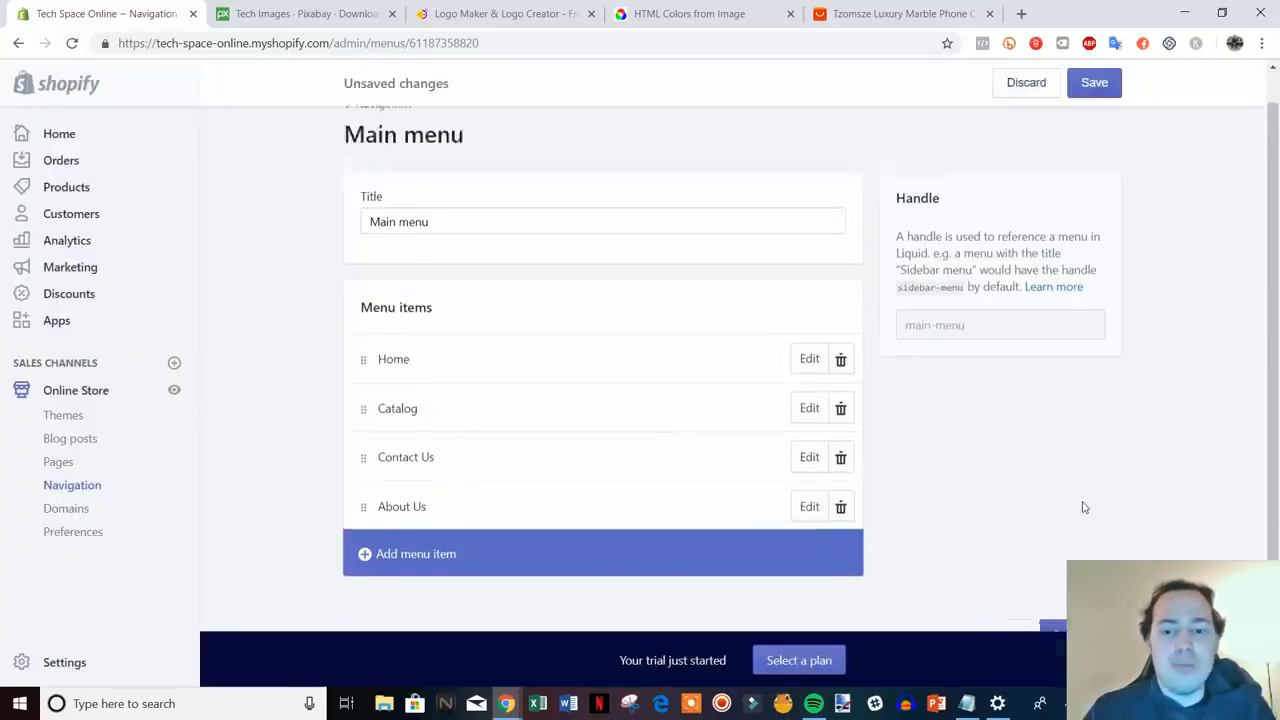
{"action": "left_click", "coordinate": [1102, 89]}
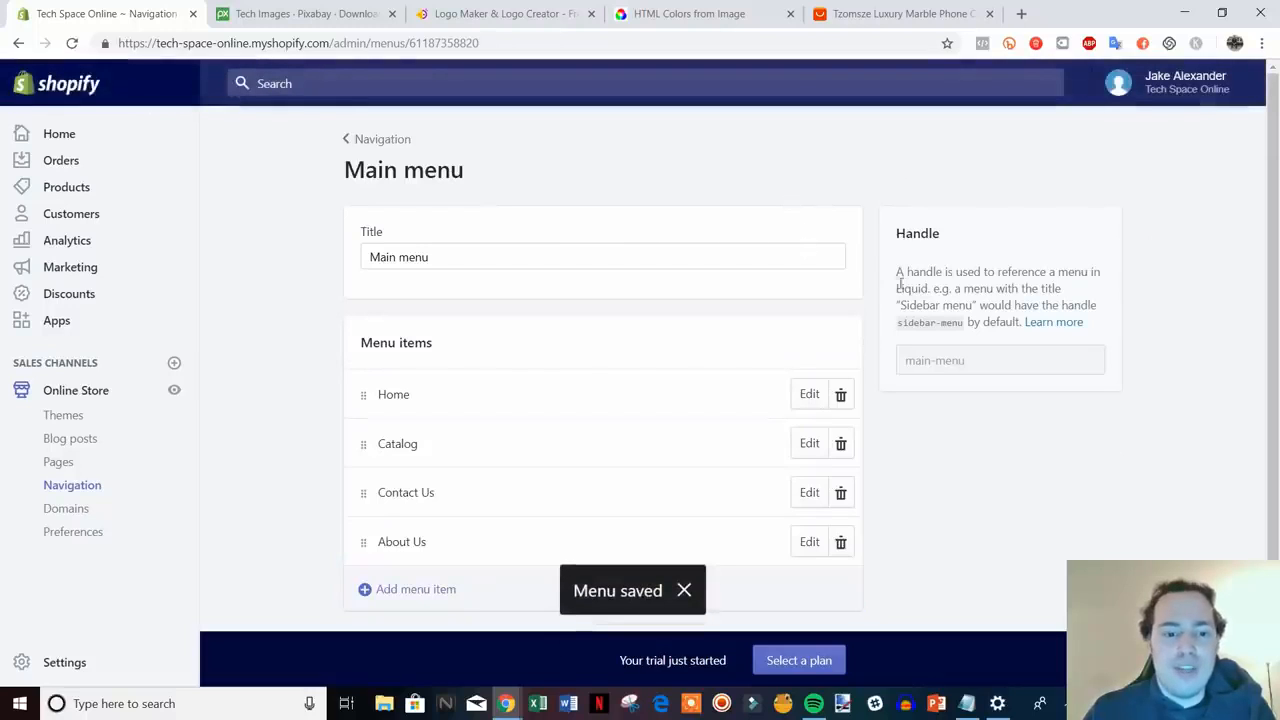
{"action": "left_click", "coordinate": [380, 148]}
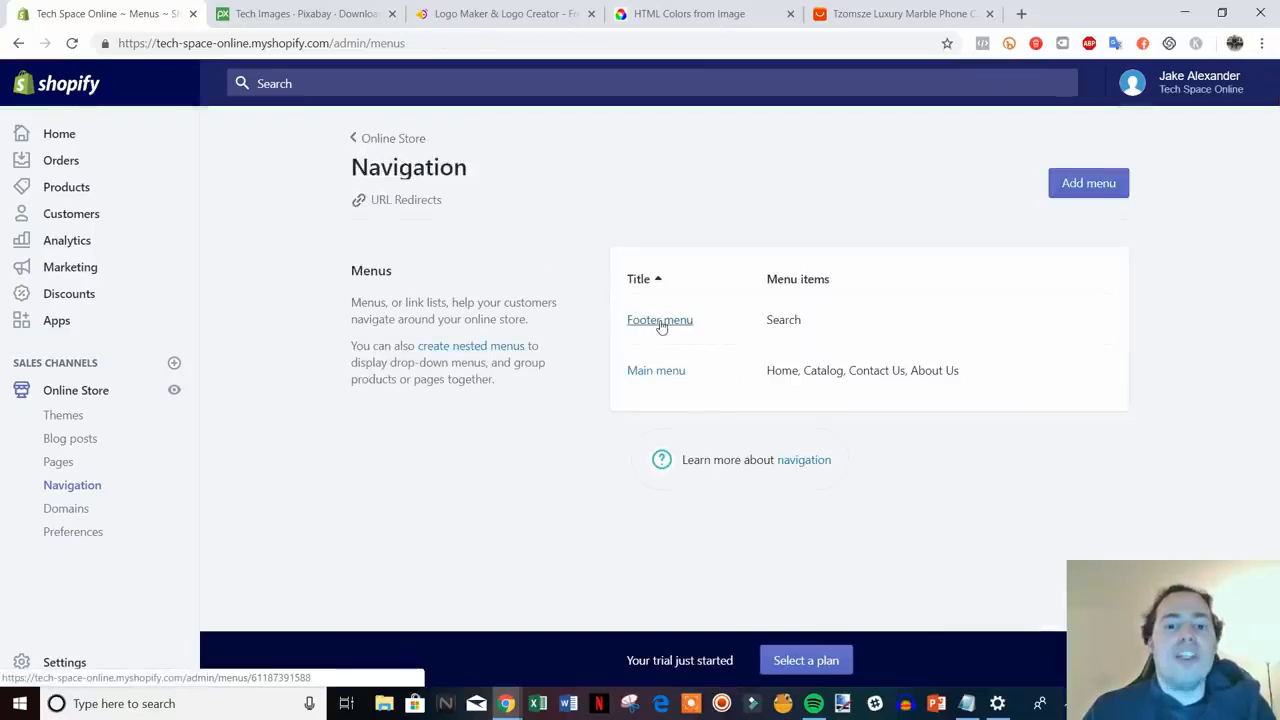
- Open the Footer menu and add a Privacy Policy page link
{"action": "left_click", "coordinate": [659, 321]}
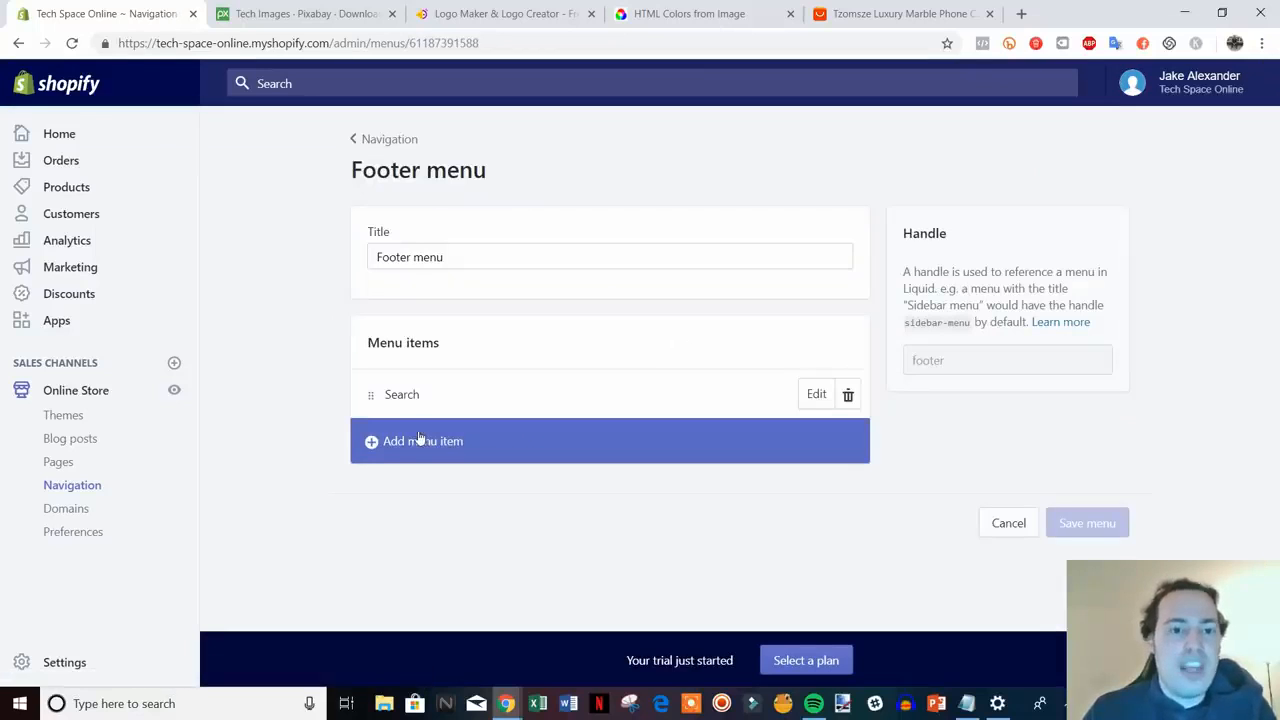
{"action": "left_click", "coordinate": [420, 440]}
{"action": "left_click", "coordinate": [430, 437]}
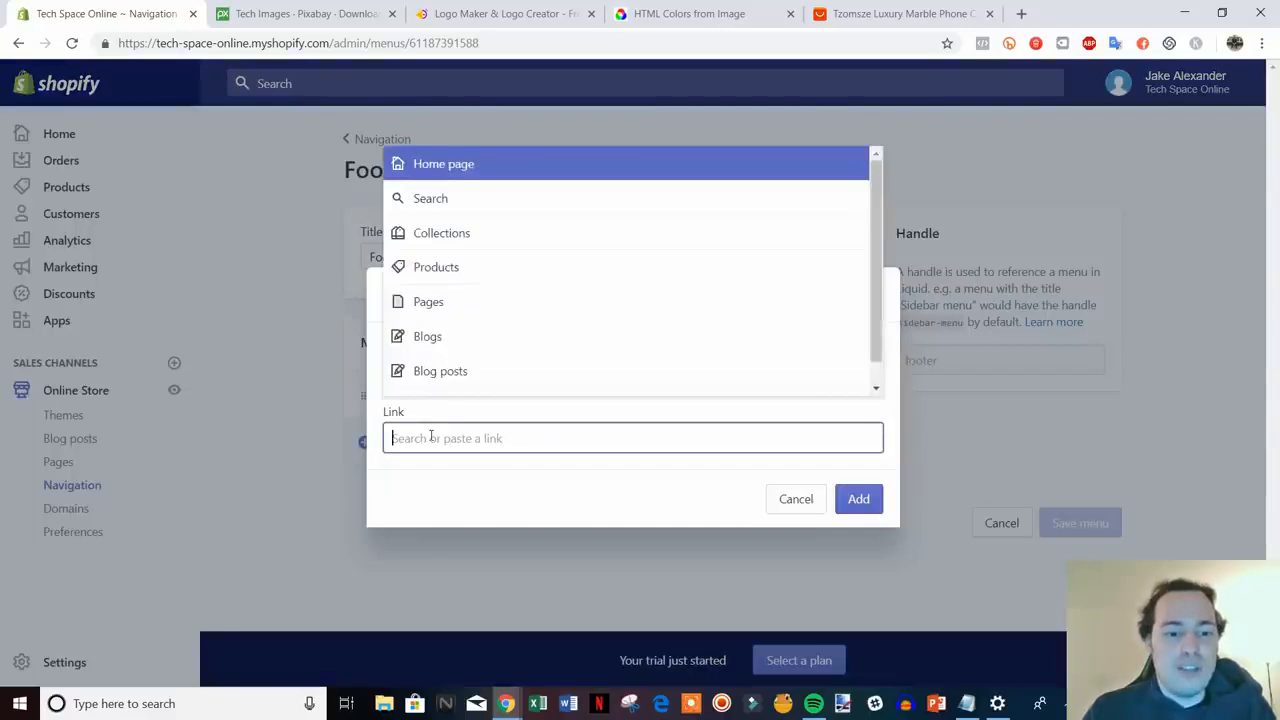
{"action": "left_click", "coordinate": [477, 305]}
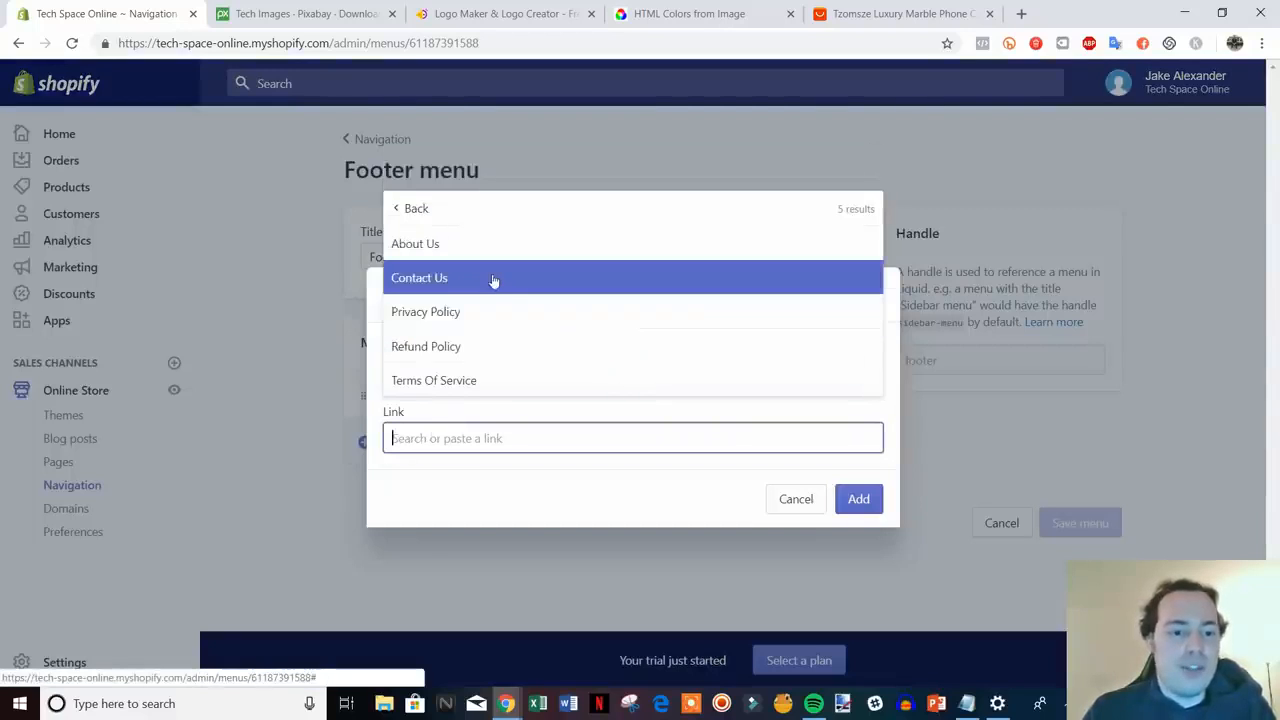
{"action": "left_click", "coordinate": [451, 312]}
{"action": "left_click", "coordinate": [866, 500]}
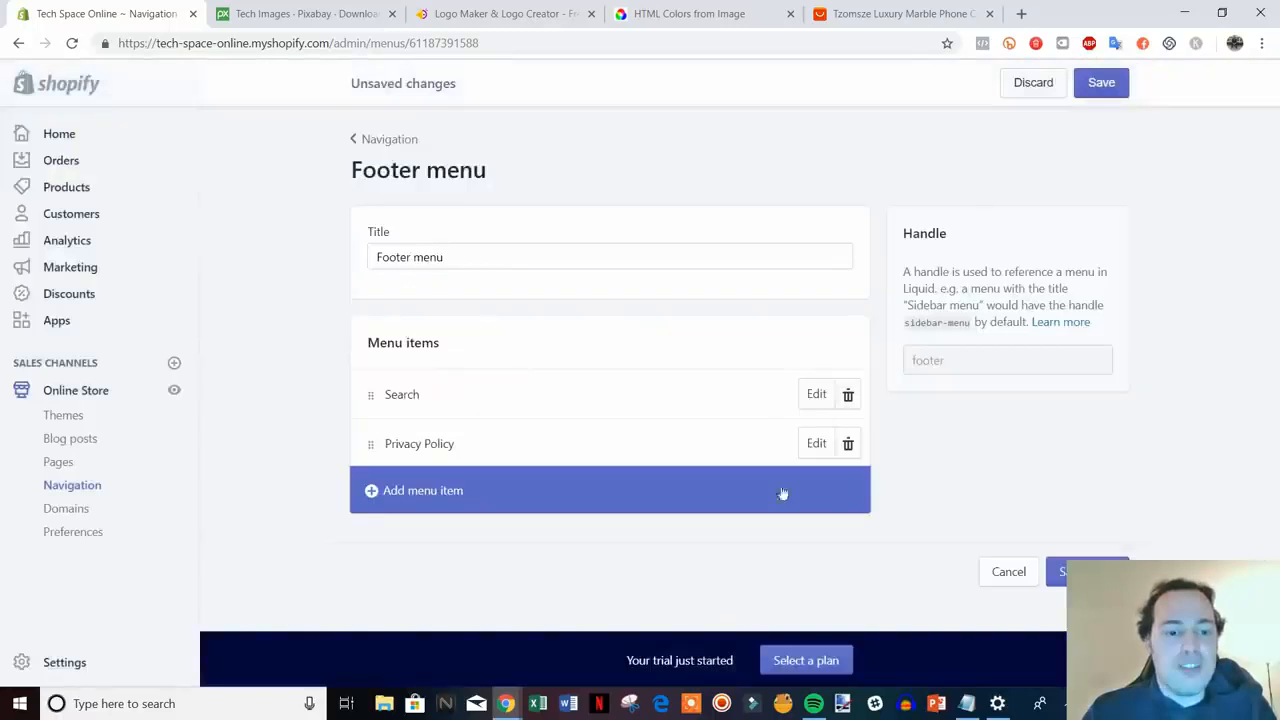
- Add a Refund Policy page link to the footer menu
{"action": "left_click", "coordinate": [443, 491]}
{"action": "left_click", "coordinate": [482, 436]}
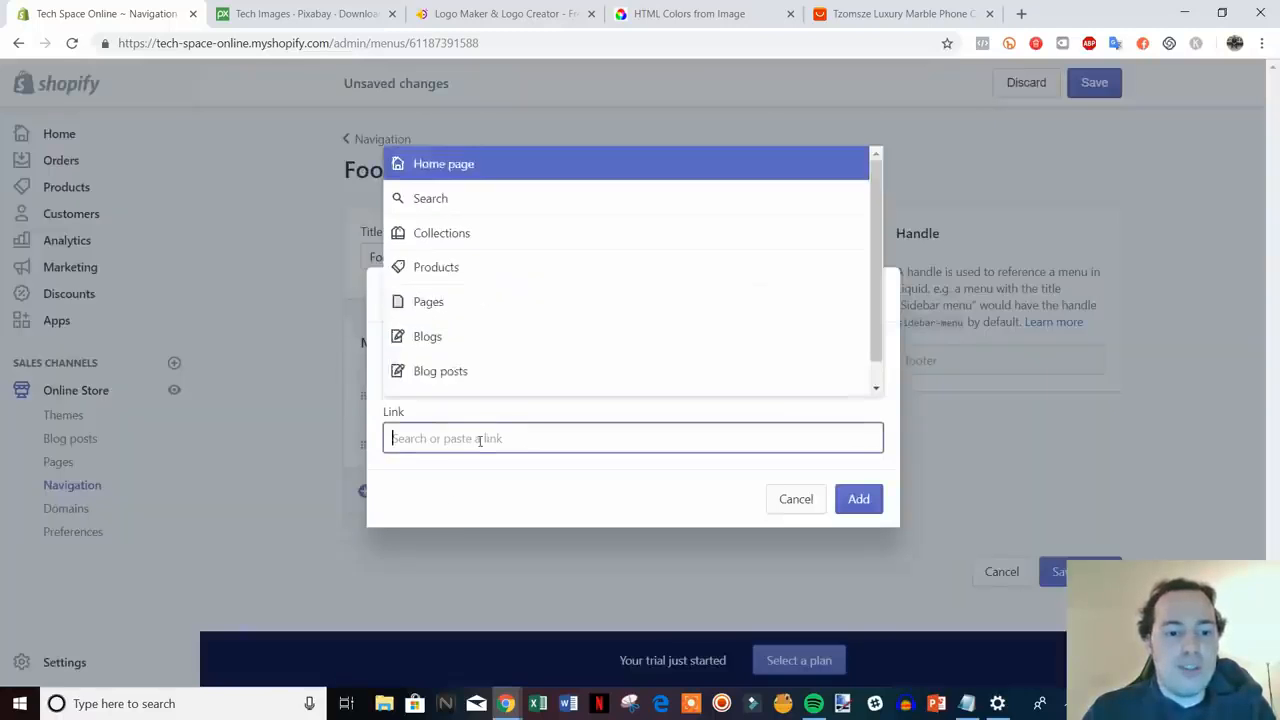
{"action": "left_click", "coordinate": [489, 300]}
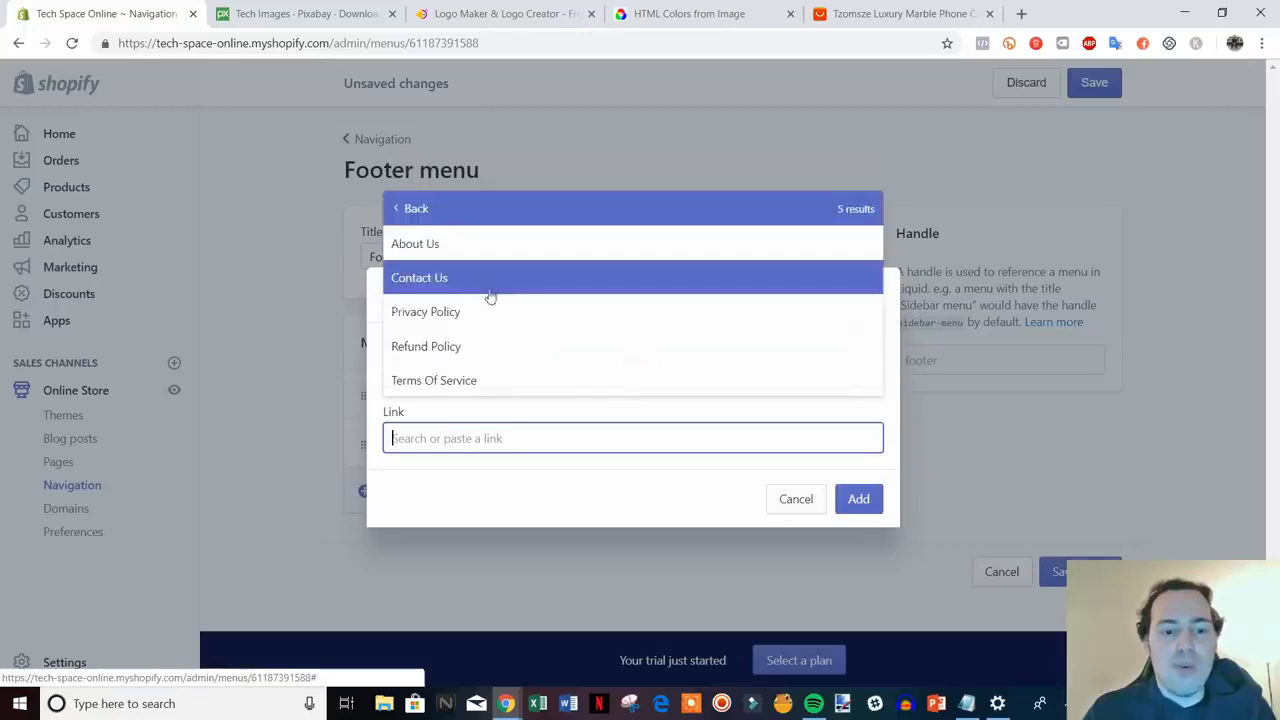
{"action": "left_click", "coordinate": [518, 350]}
{"action": "left_click", "coordinate": [852, 500]}
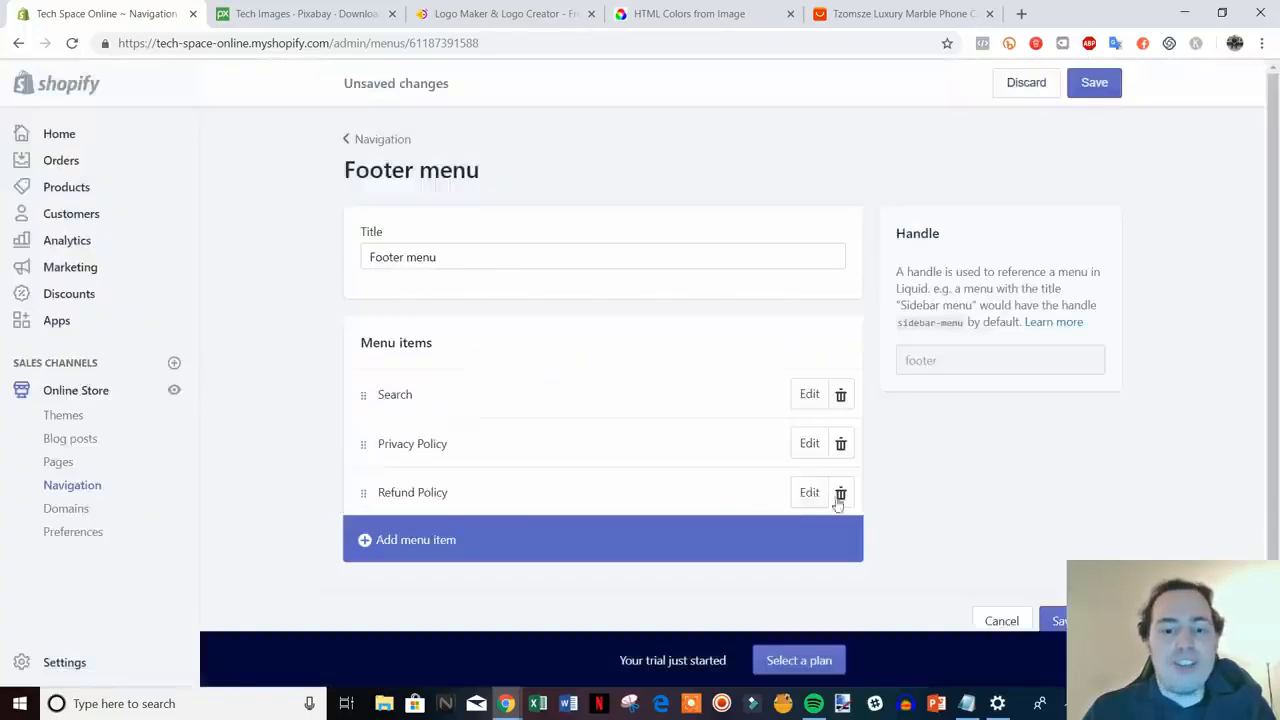
- Add a Terms Of Service page link and save the footer menu
{"action": "left_click", "coordinate": [487, 546]}
{"action": "left_click", "coordinate": [484, 443]}
{"action": "scroll", "coordinate": [563, 334], "scroll_direction": "down", "scroll_amount": 1}
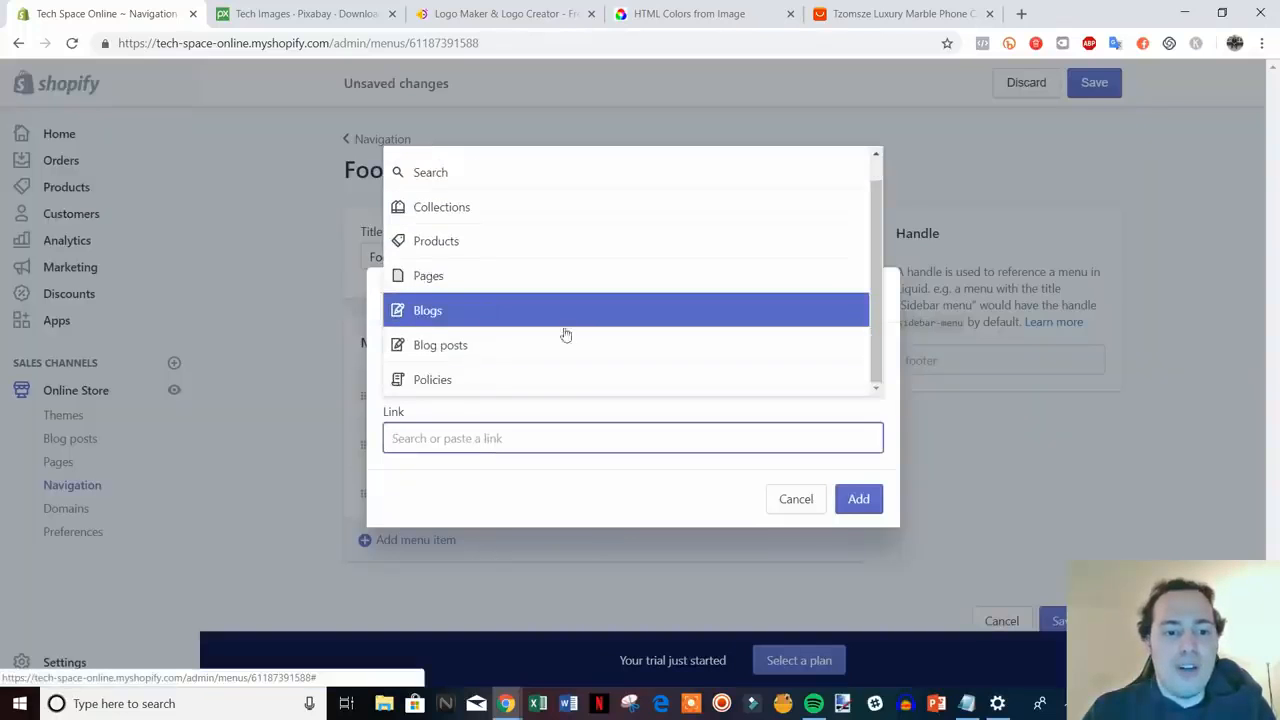
{"action": "scroll", "coordinate": [463, 300], "scroll_direction": "up", "scroll_amount": 1}
{"action": "left_click", "coordinate": [474, 302]}
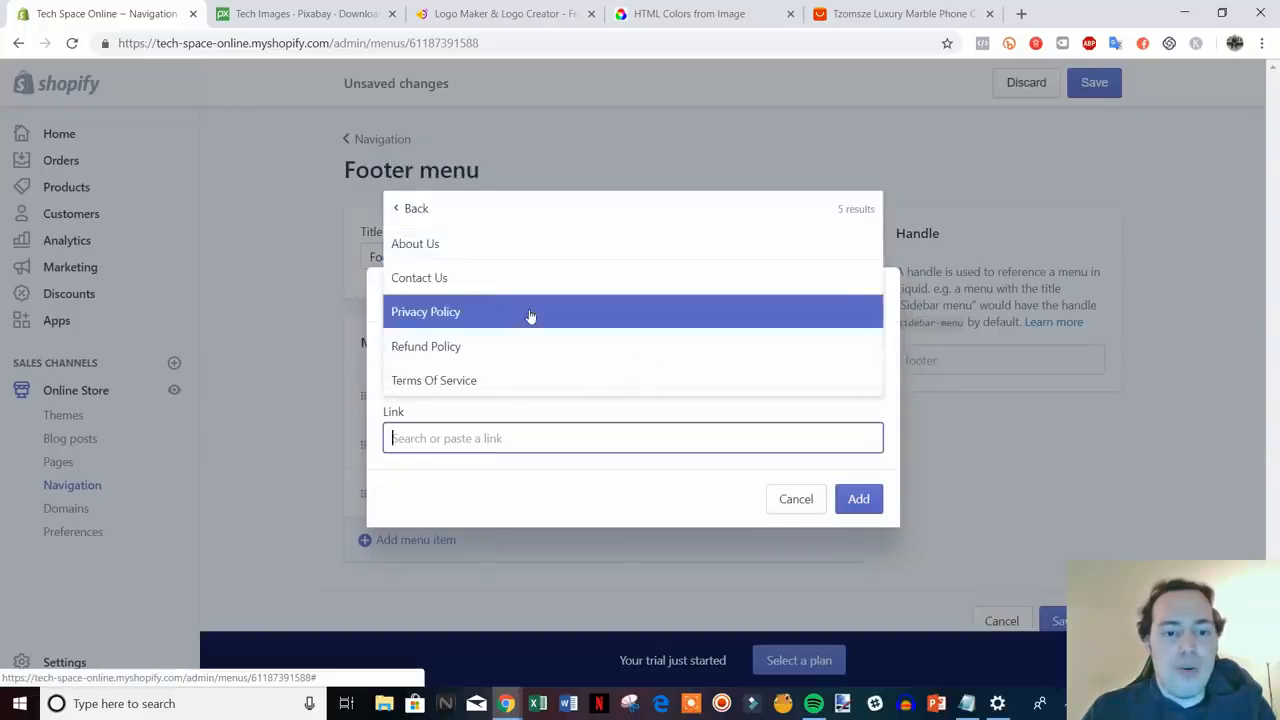
{"action": "left_click", "coordinate": [480, 377]}
{"action": "left_click", "coordinate": [858, 499]}
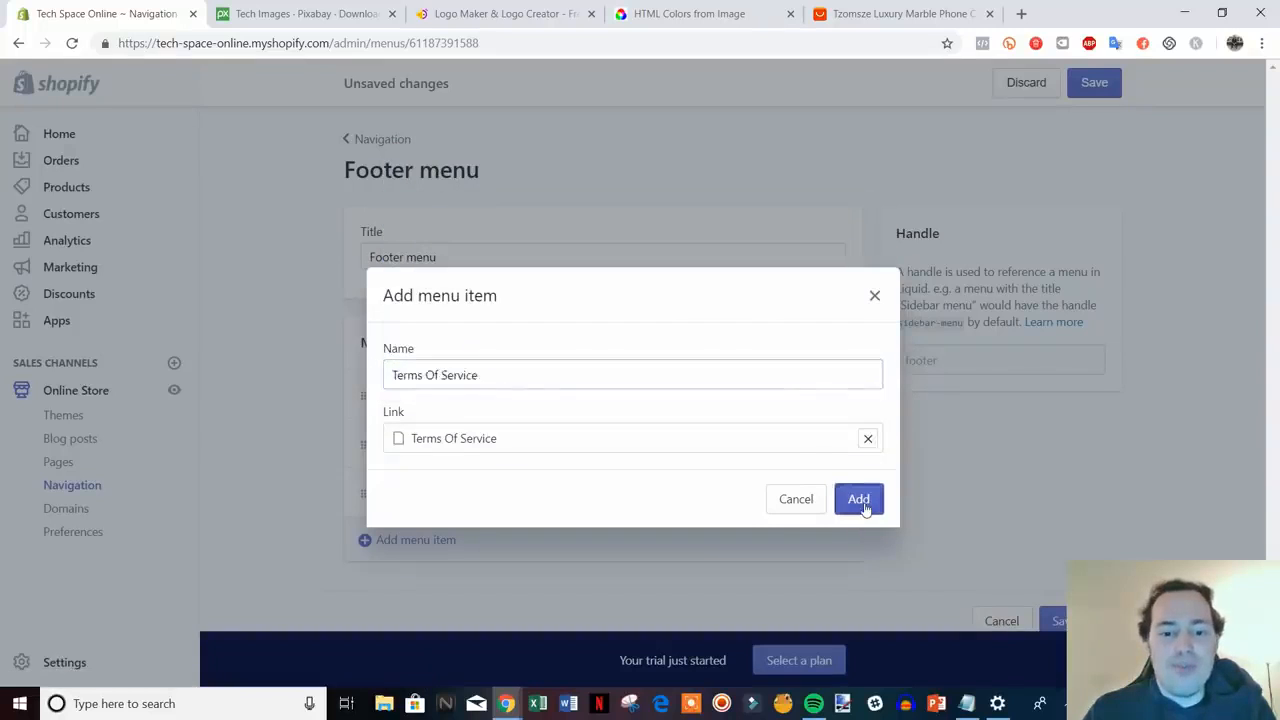
{"action": "scroll", "coordinate": [1009, 517], "scroll_direction": "down", "scroll_amount": 1}
{"action": "left_click", "coordinate": [1056, 587]}
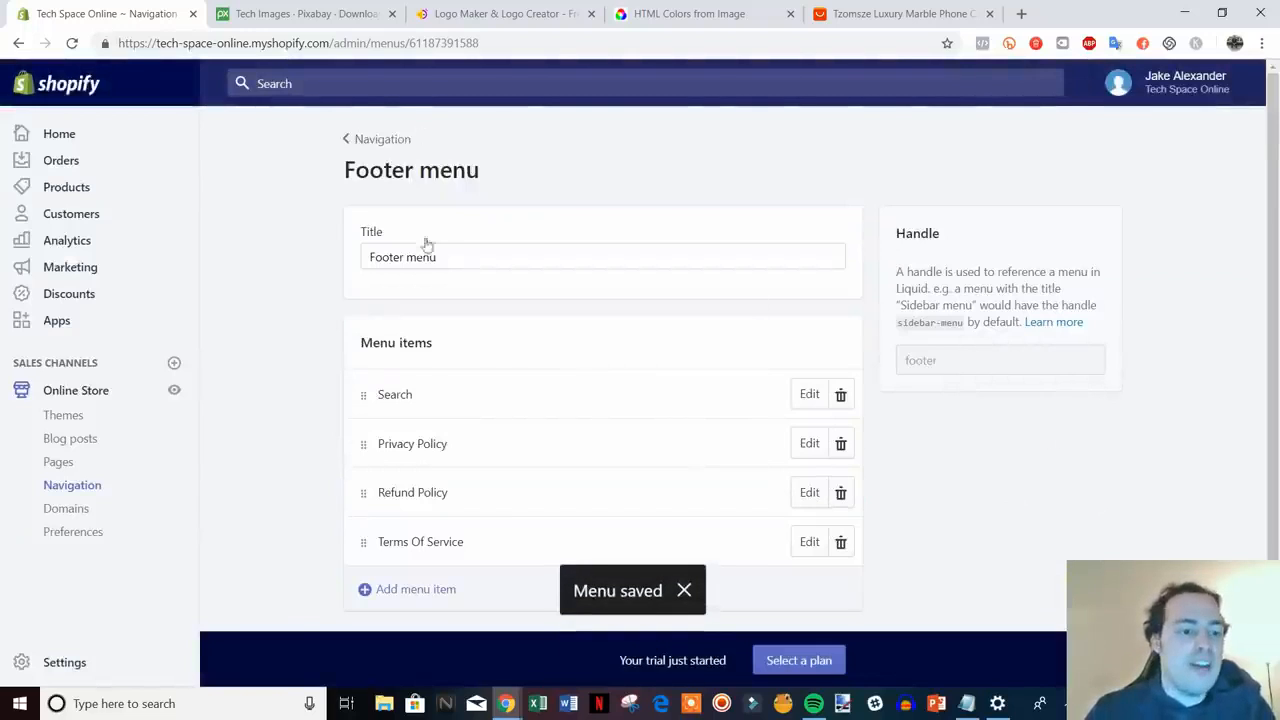
{"action": "left_click", "coordinate": [175, 394]}
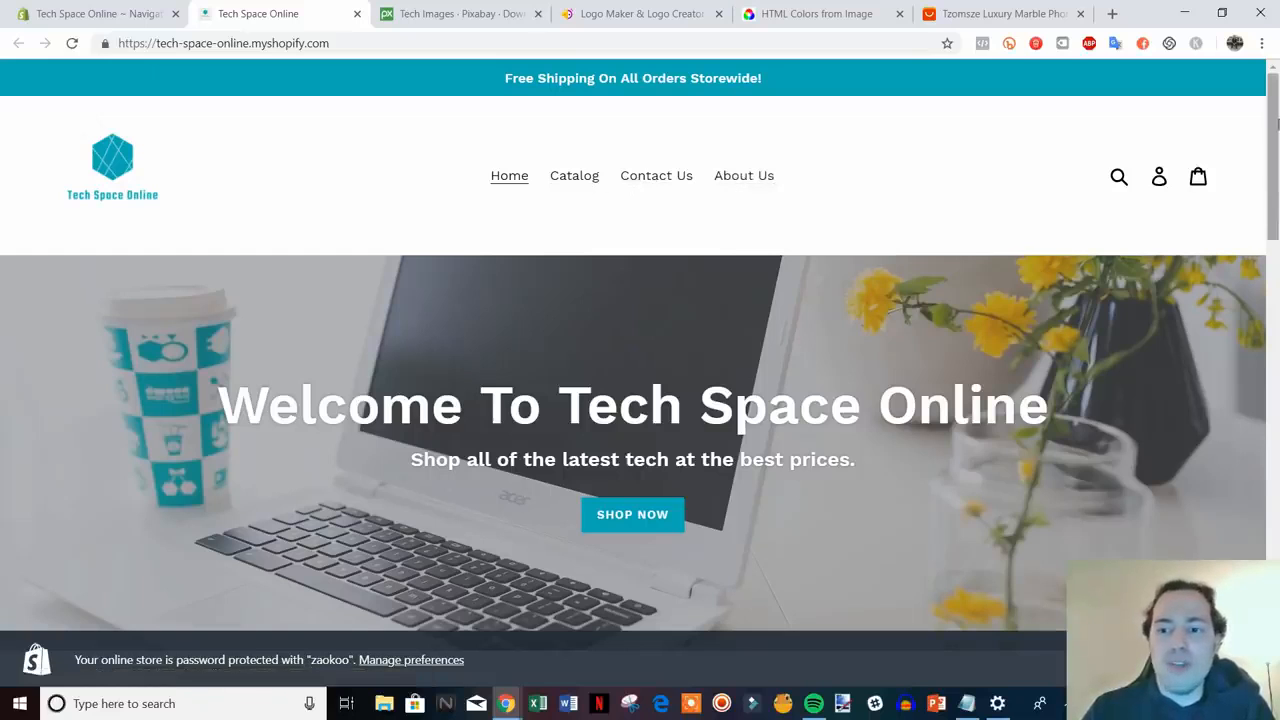
{"action": "left_click_drag", "start_coordinate": [1274, 138], "coordinate": [1275, 574]}
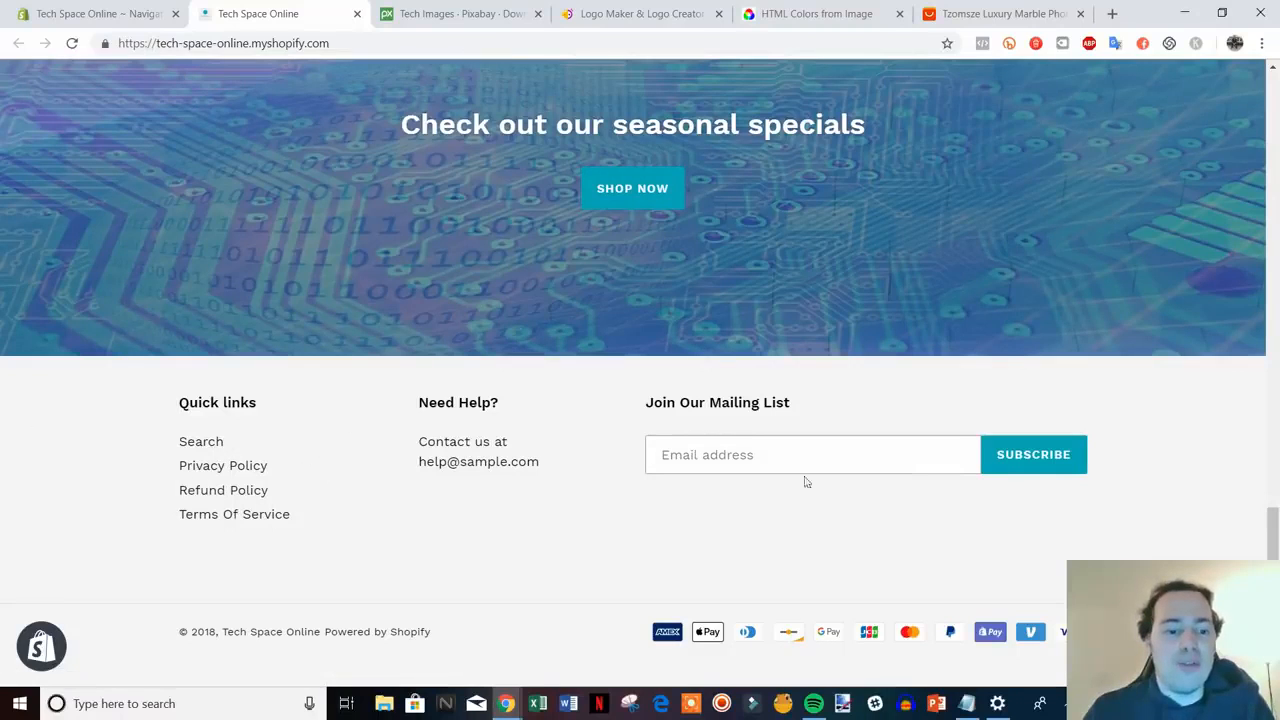
{"action": "left_click_drag", "start_coordinate": [1273, 535], "coordinate": [1276, 178]}
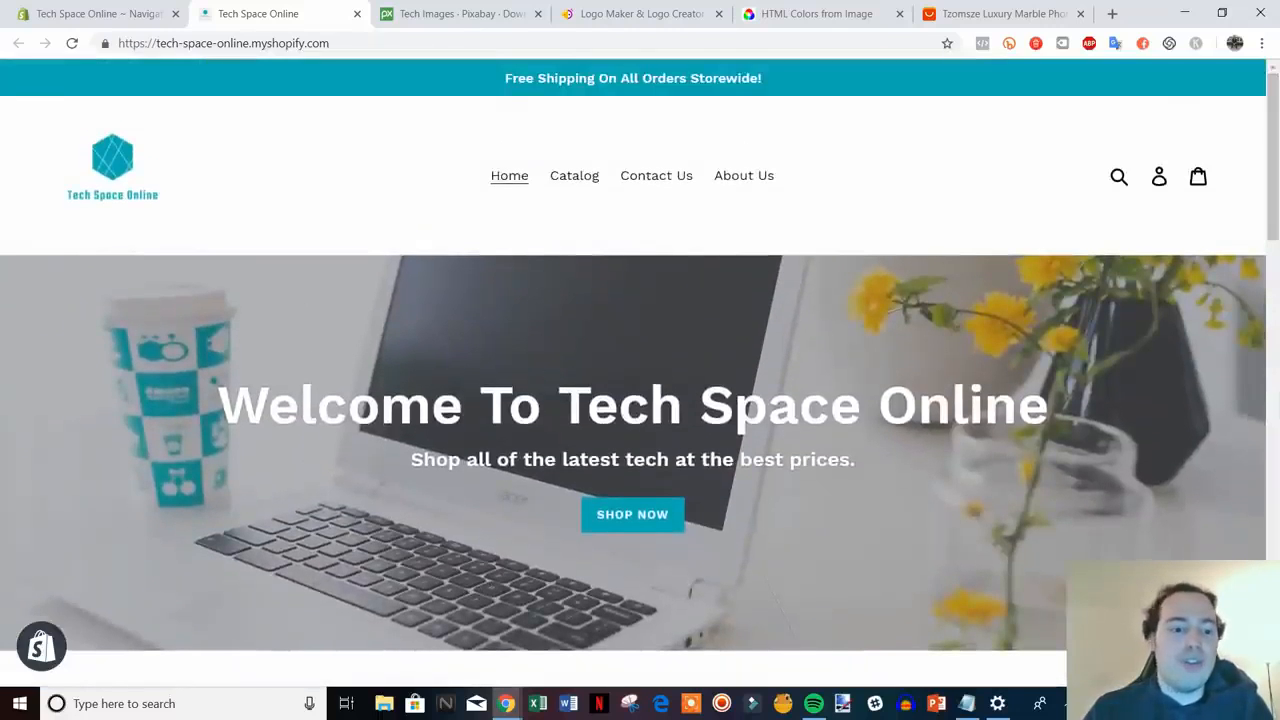
{"action": "left_click", "coordinate": [357, 13]}
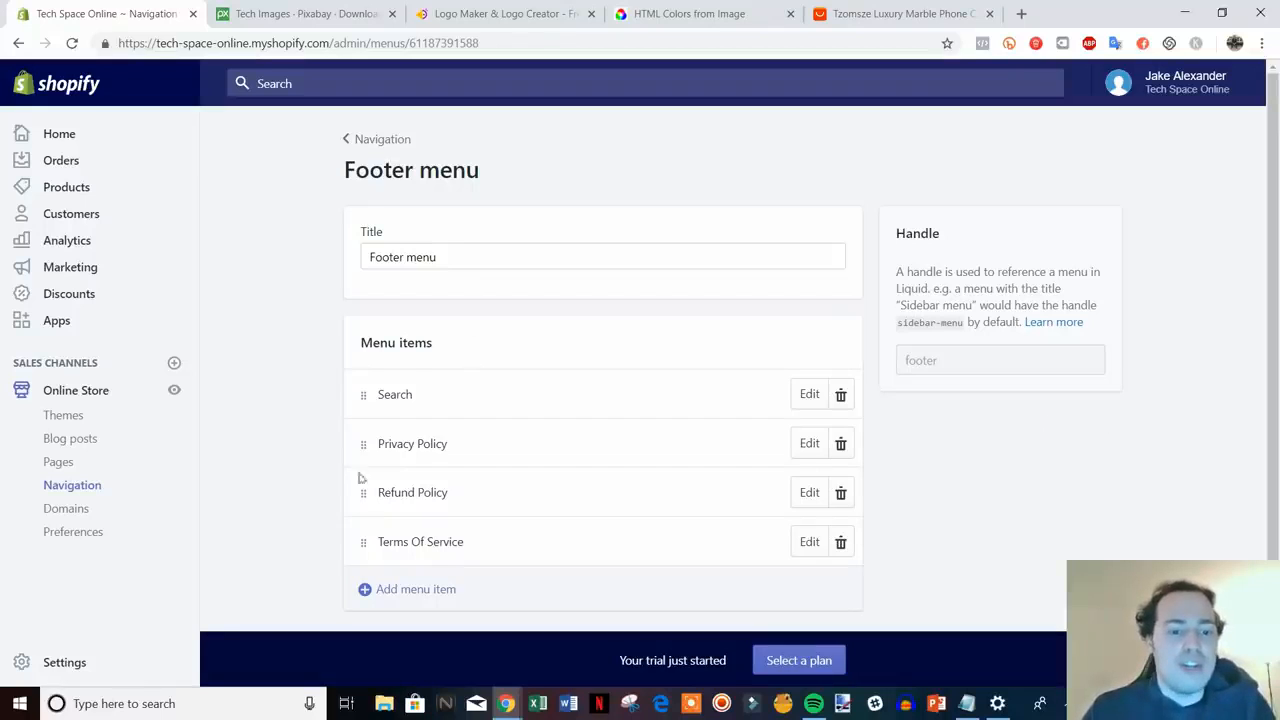
- Open the main menu and try nesting Contact Us under Catalog
{"action": "left_click", "coordinate": [376, 142]}
{"action": "left_click", "coordinate": [636, 369]}
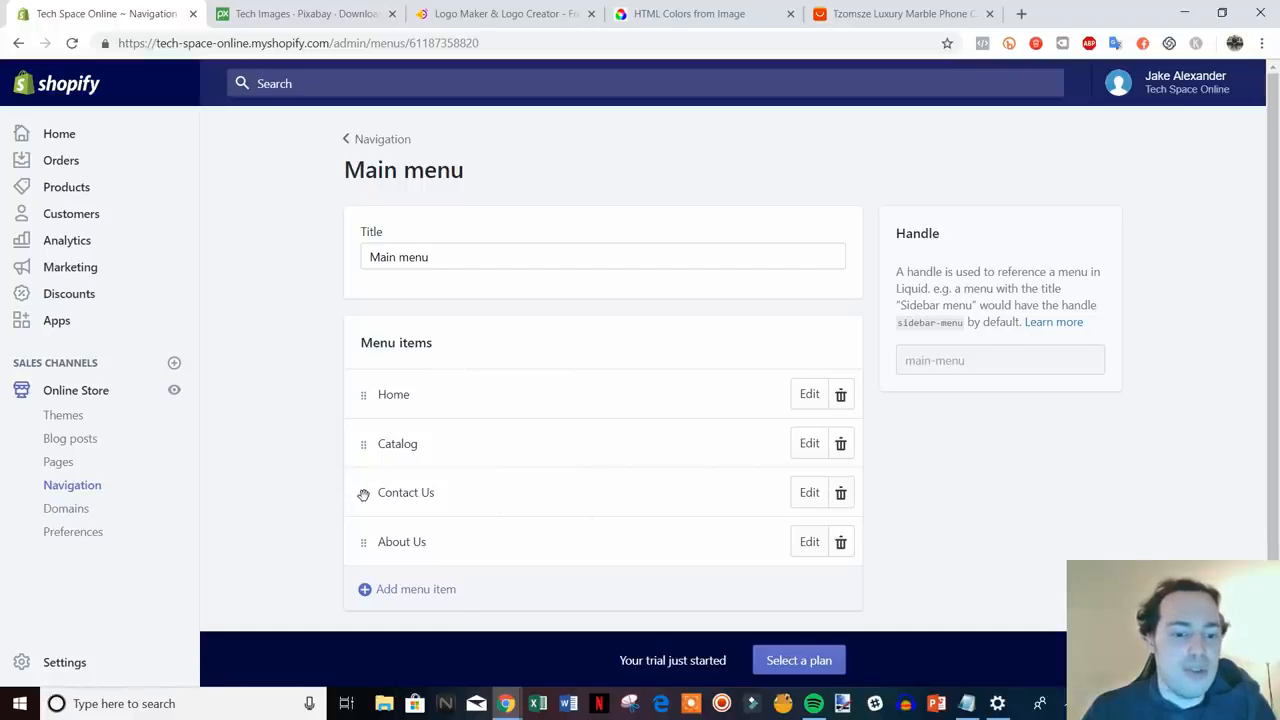
{"action": "left_click_drag", "start_coordinate": [363, 494], "coordinate": [415, 487]}
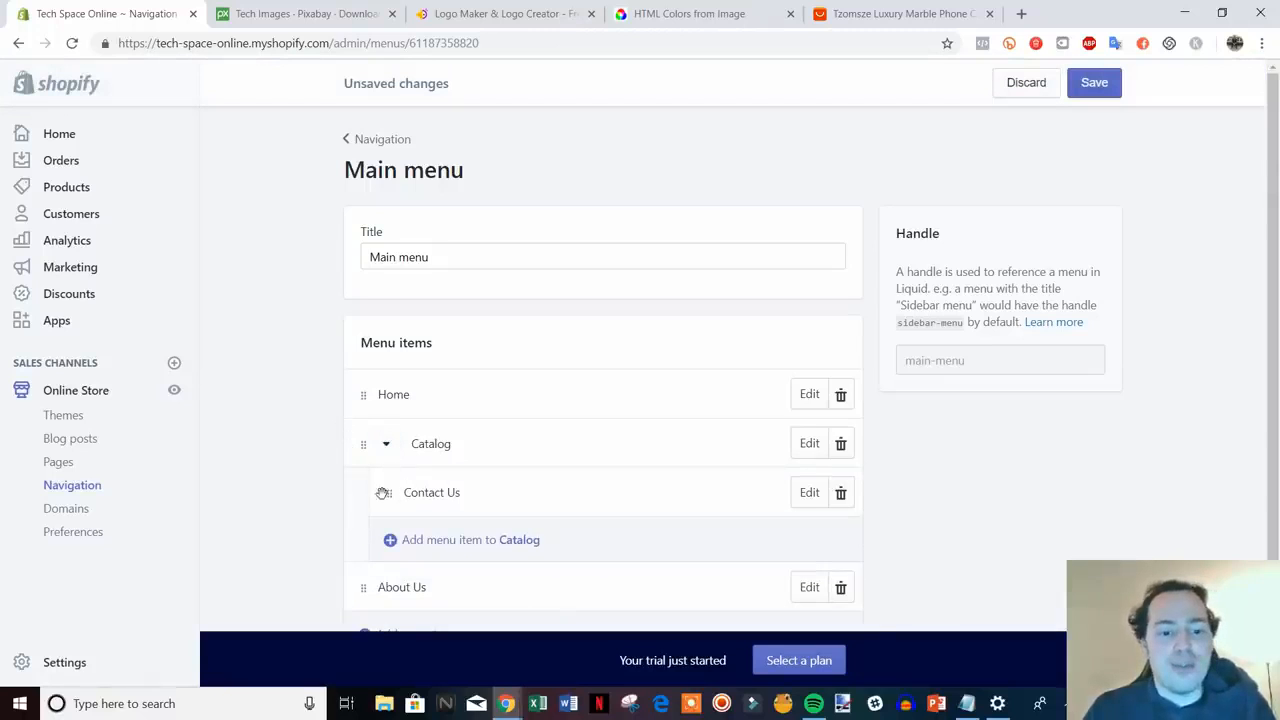
- Move Contact Us back out, discard the main menu changes, and go to Online Store Preferences
{"action": "left_click_drag", "start_coordinate": [383, 493], "coordinate": [420, 514]}
{"action": "left_click", "coordinate": [1026, 85]}
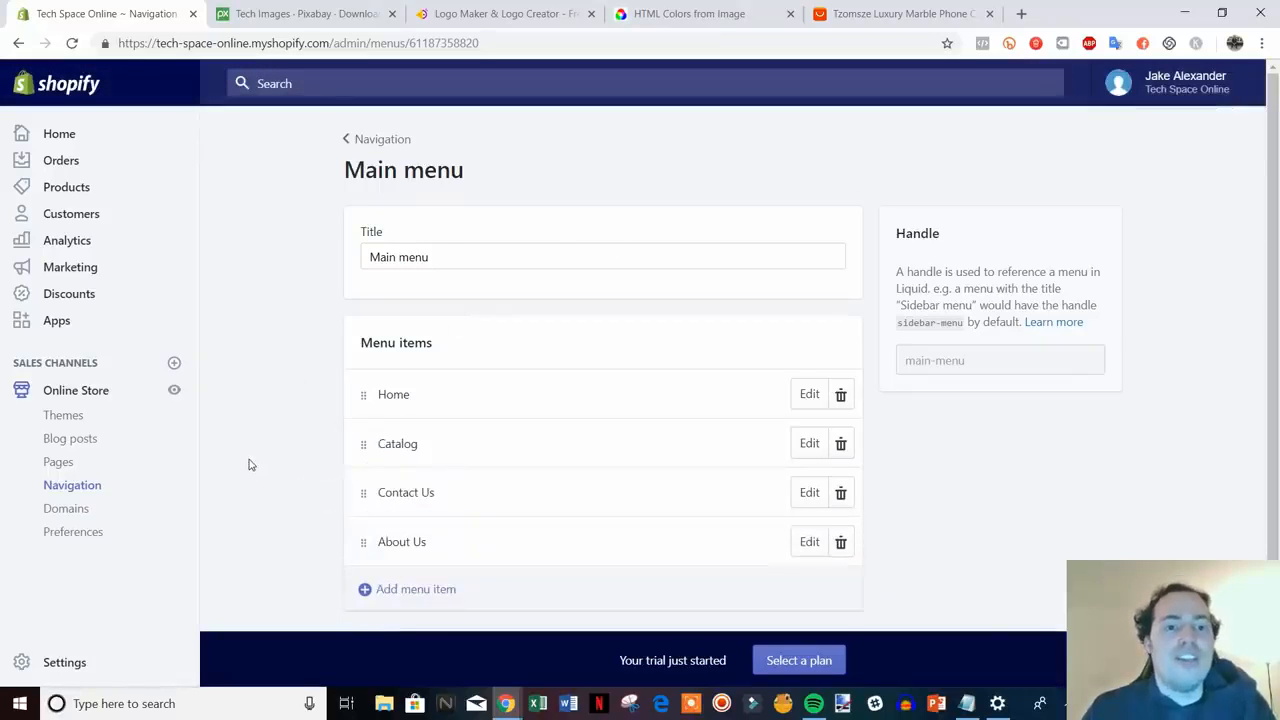
{"action": "left_click", "coordinate": [70, 537]}
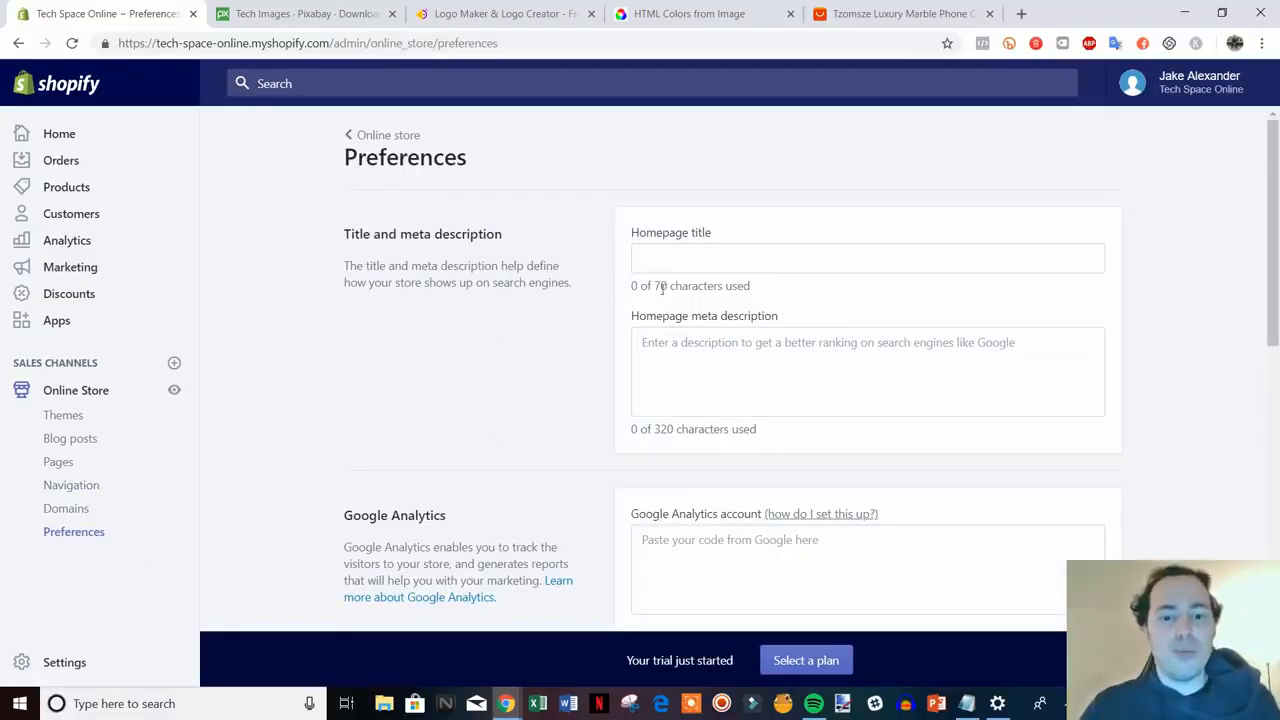
- Search Google for 'amazon' in a new browser tab
{"action": "key", "text": "ctrl+t"}
{"action": "type", "text": "g"}
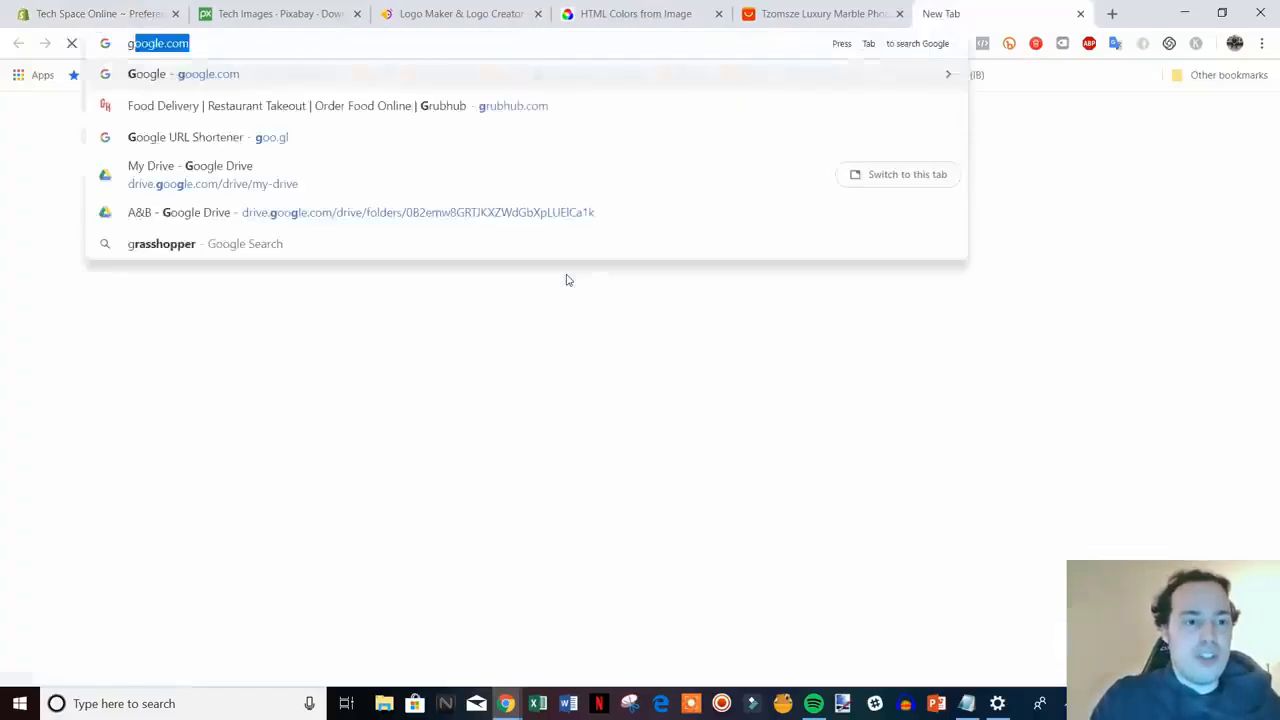
{"action": "key", "text": "Return"}
{"action": "type", "text": "amazon"}
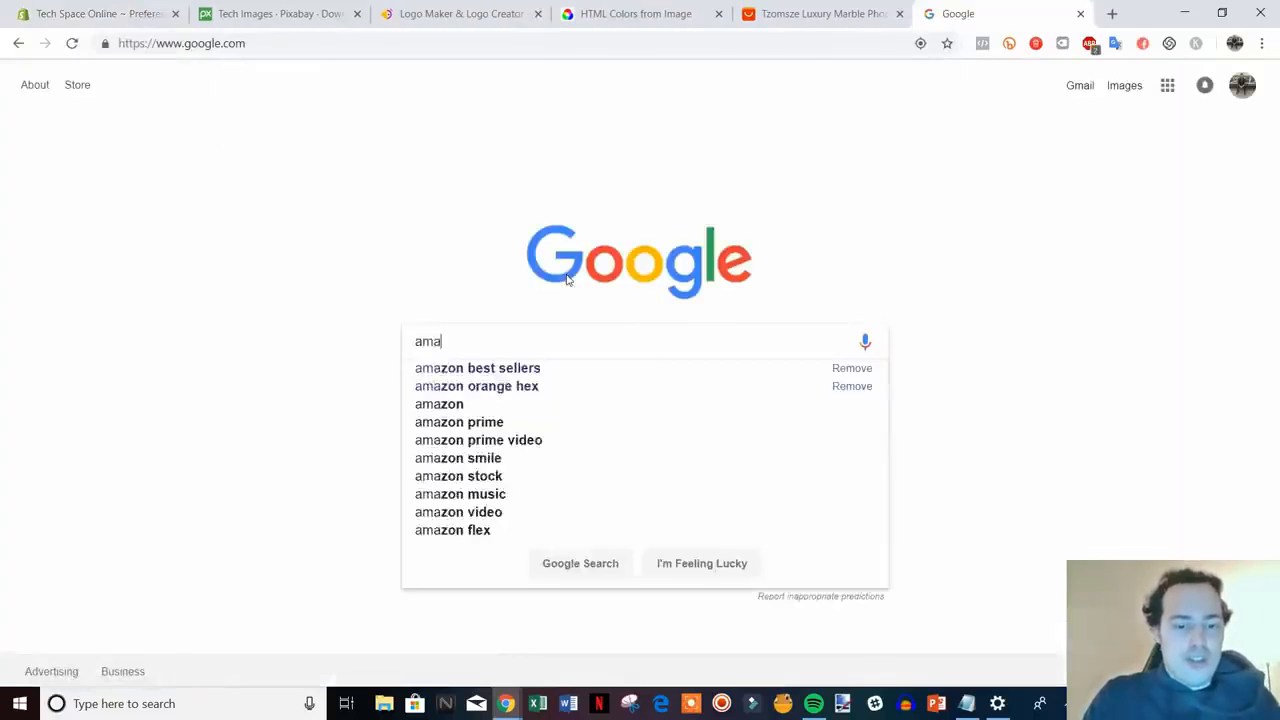
{"action": "key", "text": "Return"}
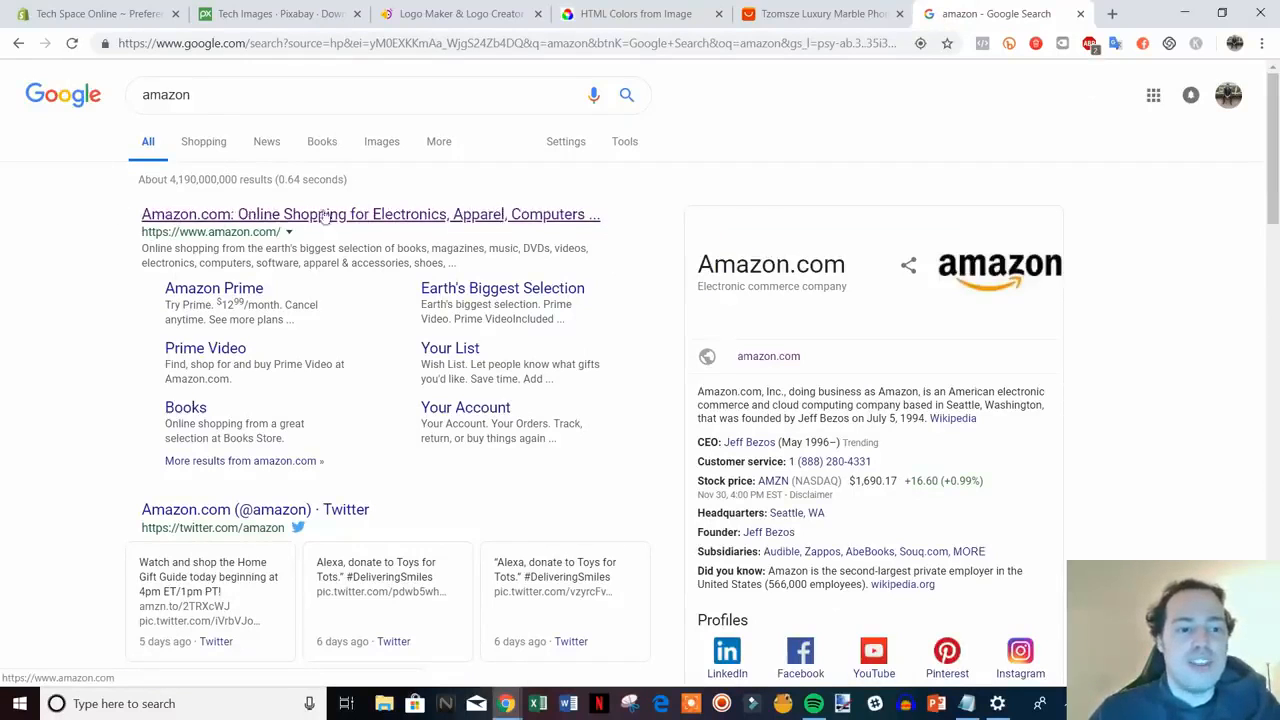
- Highlight Amazon's result description as an example, then return to the Shopify Preferences tab
{"action": "left_click_drag", "start_coordinate": [142, 248], "coordinate": [465, 265]}
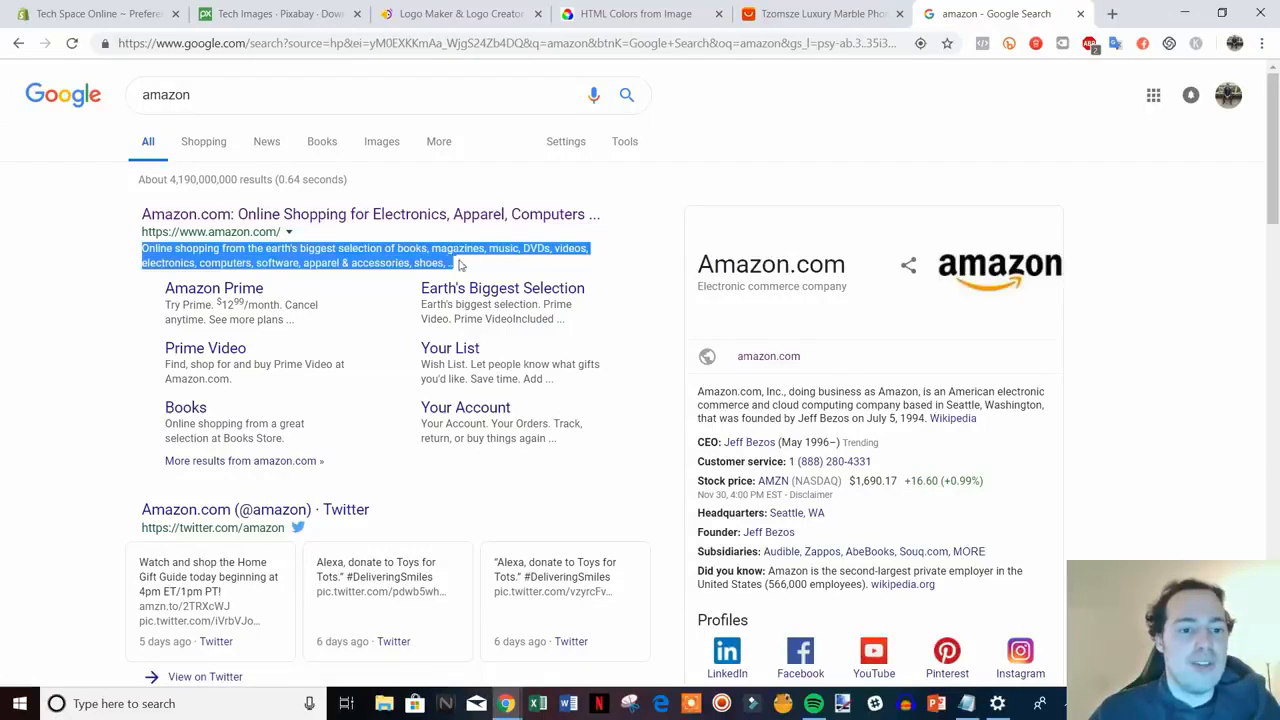
{"action": "left_click", "coordinate": [121, 283]}
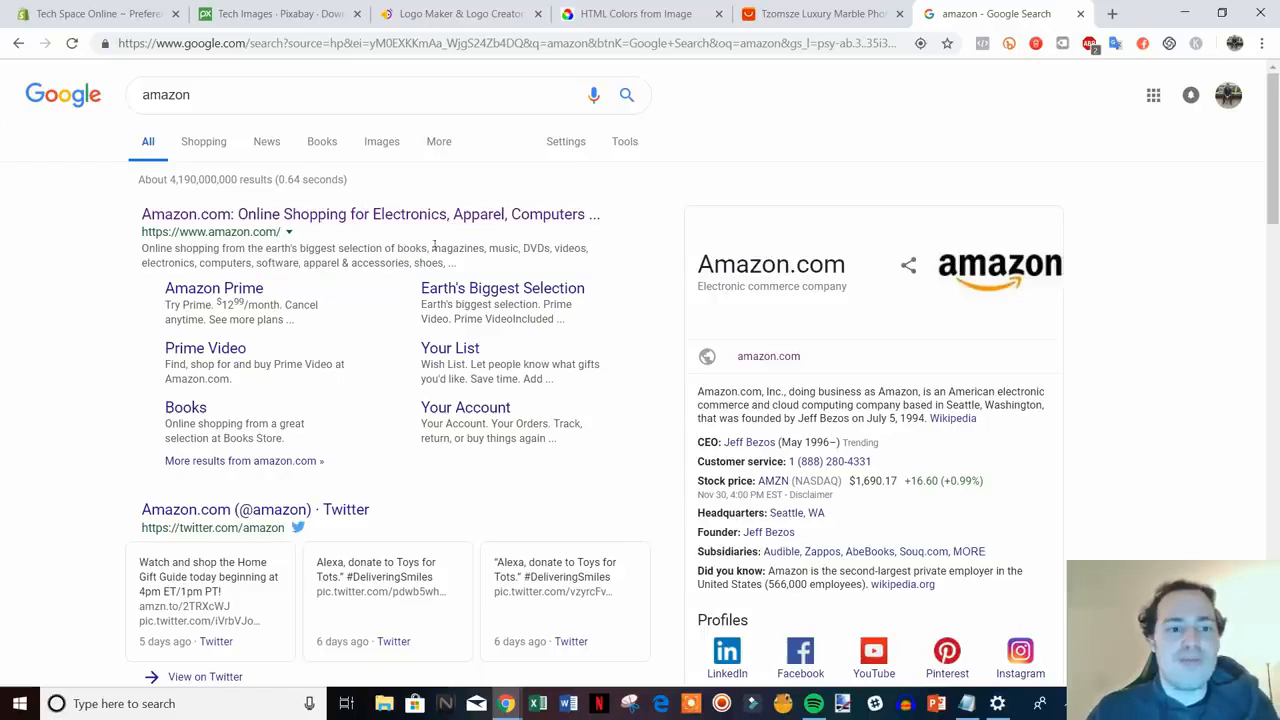
{"action": "left_click", "coordinate": [100, 14]}
{"action": "left_click", "coordinate": [755, 262]}
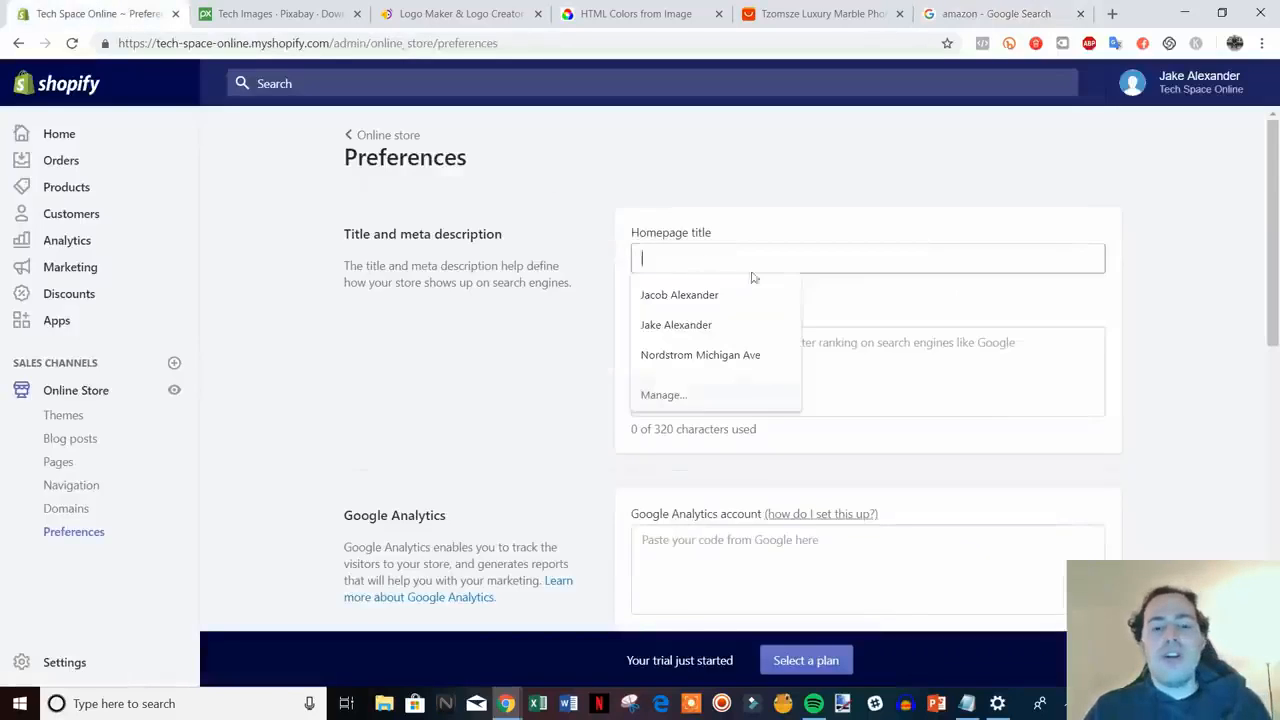
- Enter 'Tech Space Online - All Of The Hottest Gadgets' as the homepage title
{"action": "left_click", "coordinate": [849, 388]}
{"action": "left_click", "coordinate": [836, 262]}
{"action": "type", "text": "Te"}
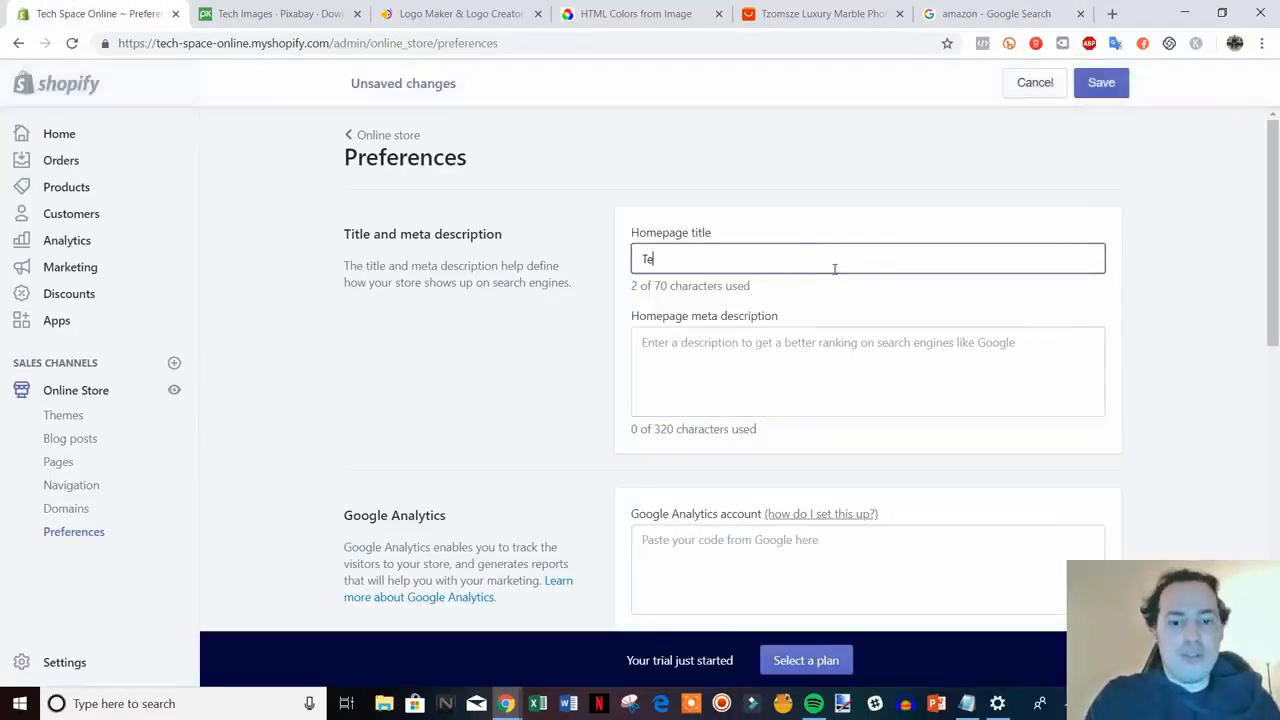
{"action": "type", "text": "ch Space "}
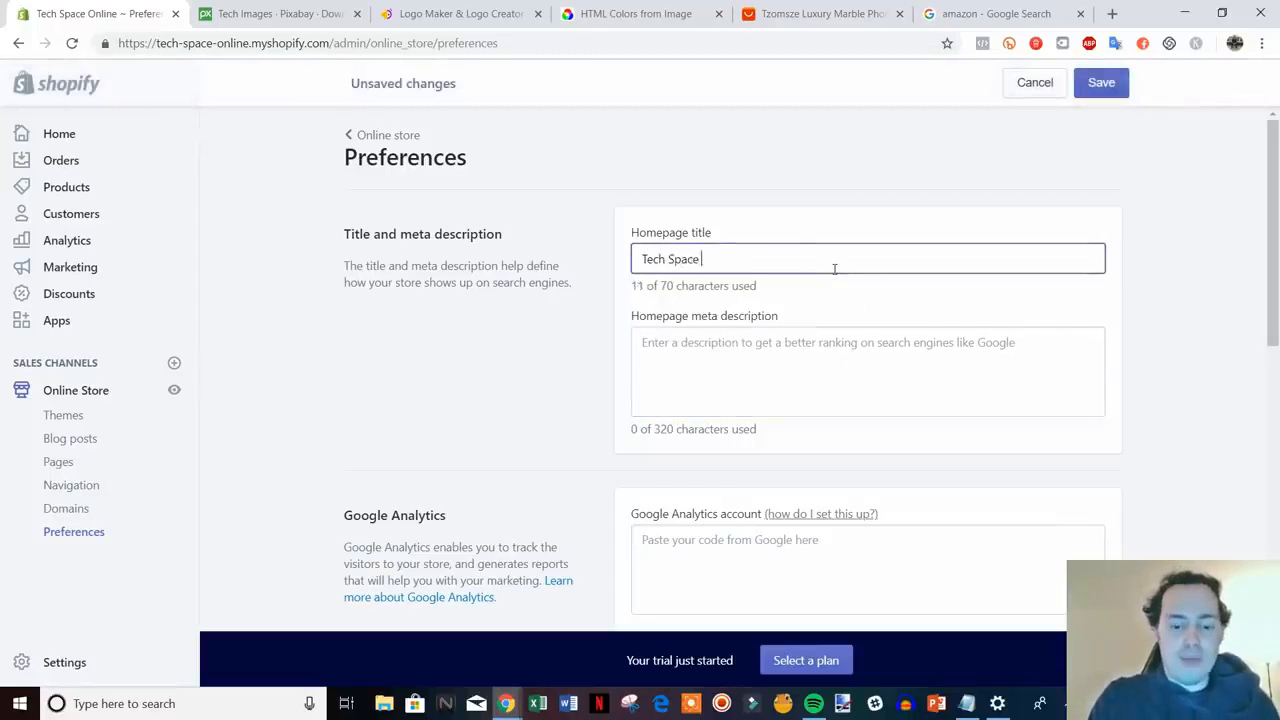
{"action": "type", "text": "Online - All O"}
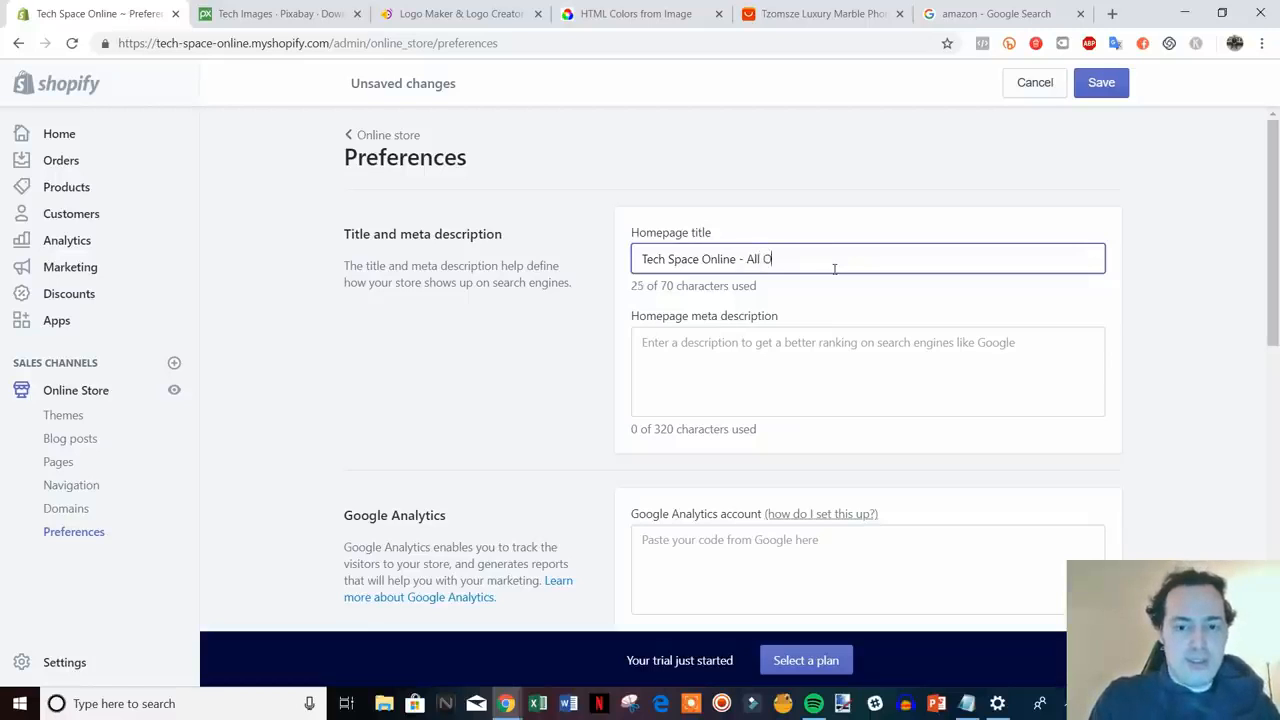
{"action": "type", "text": "f The Hottest Gadgets"}
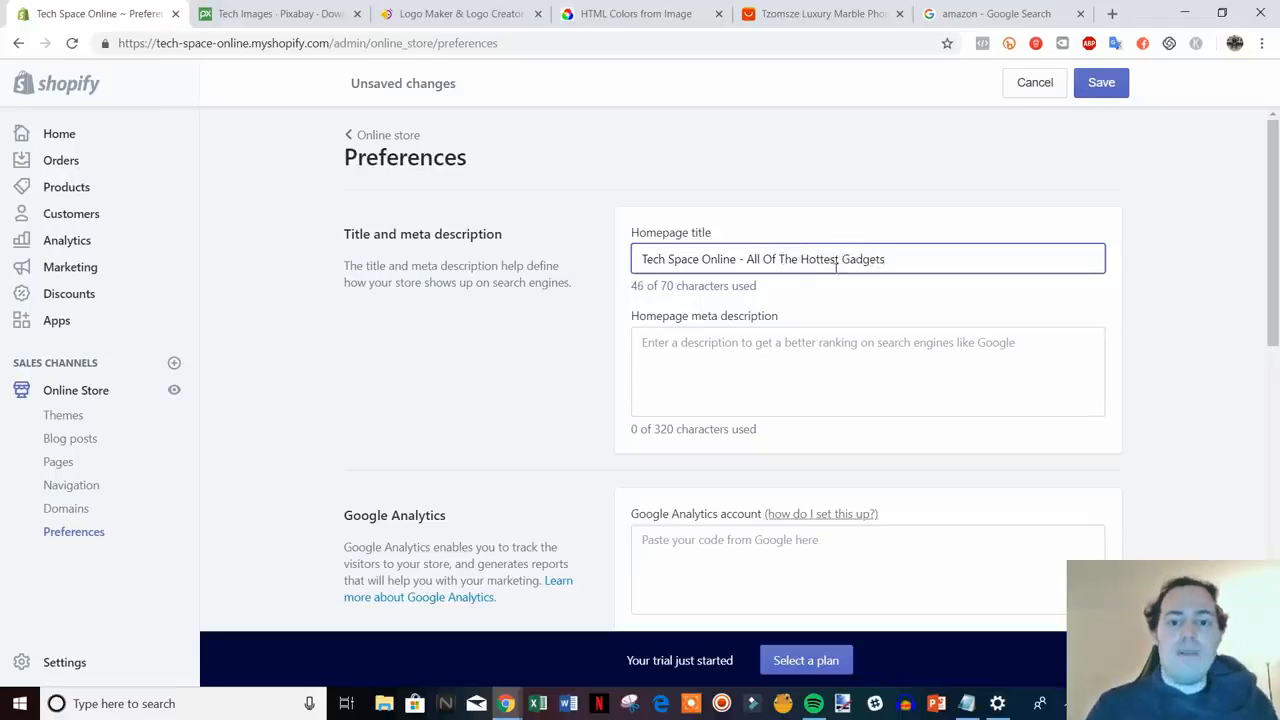
{"action": "left_click", "coordinate": [872, 368]}
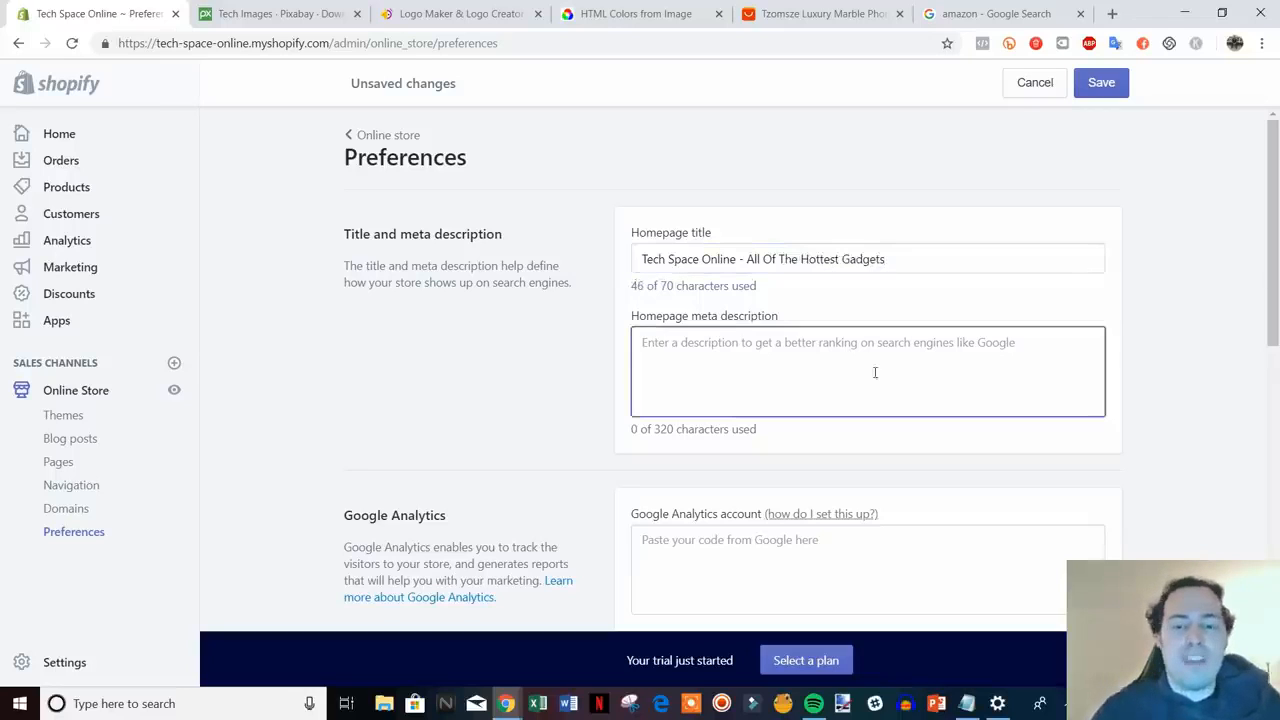
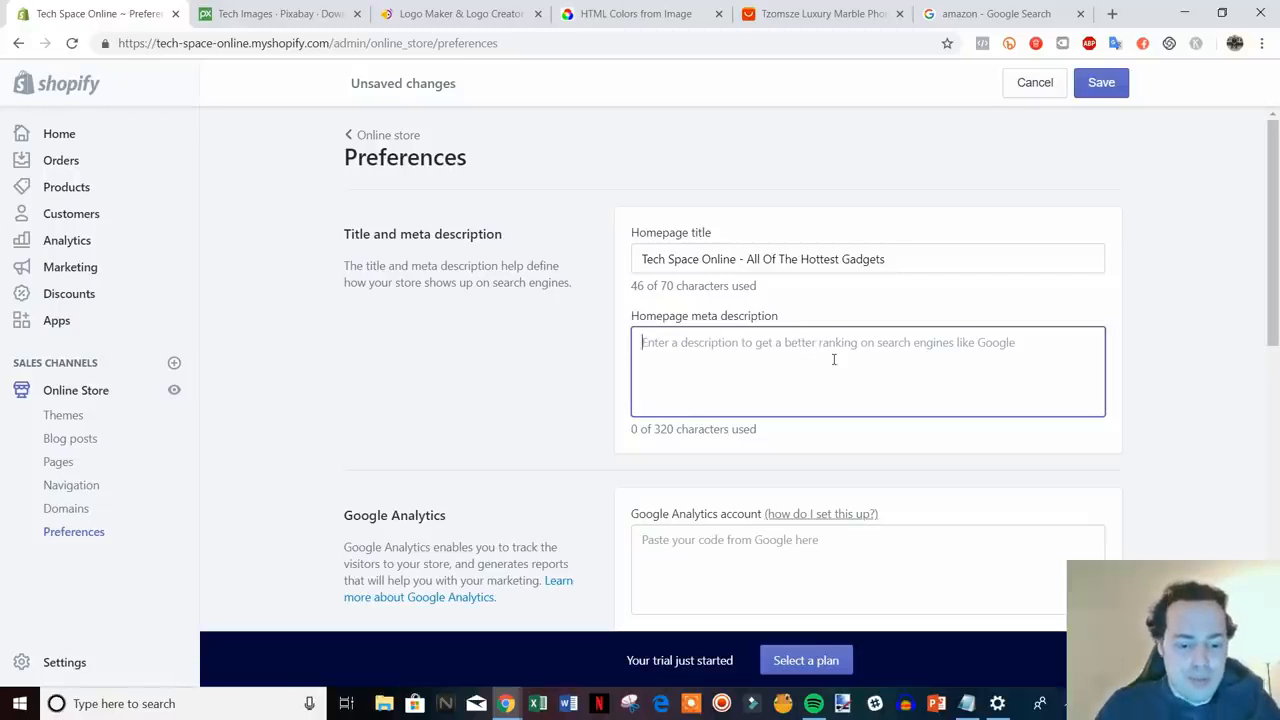
- Enter the homepage meta description calling the store an electronics retailer with deals on in-demand tech
{"action": "type", "text": "We"}
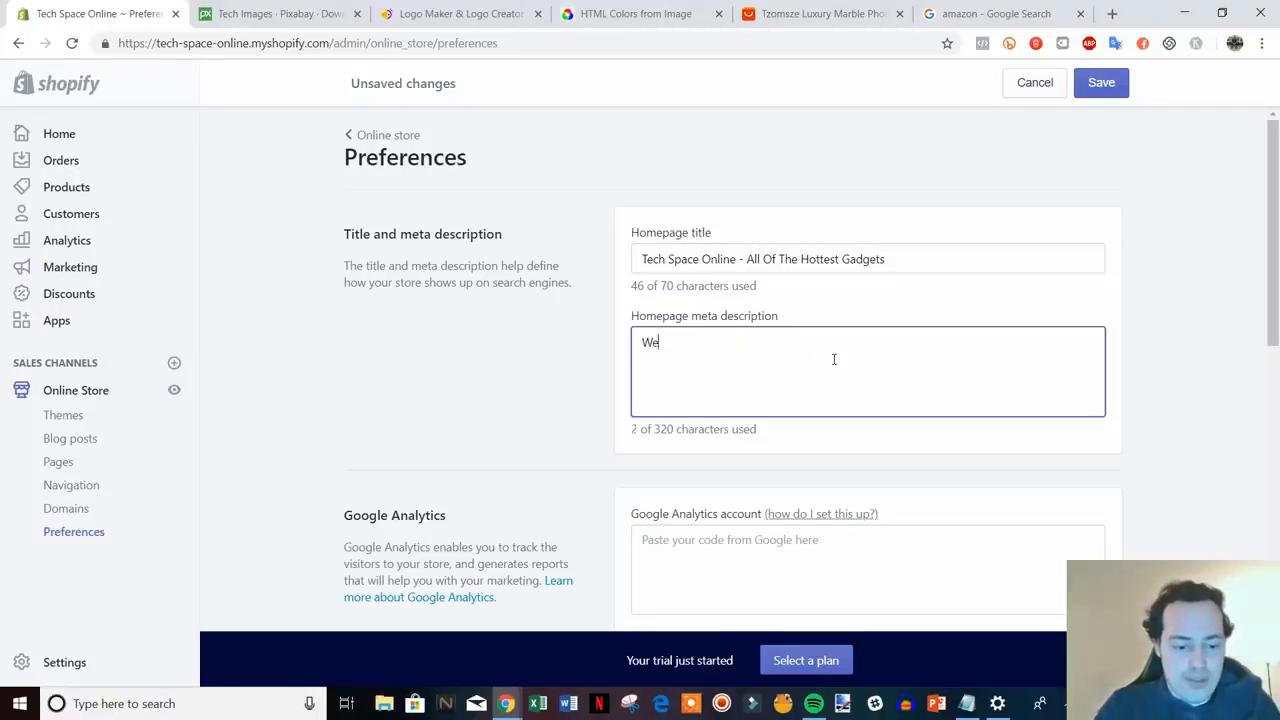
{"action": "type", "text": " are an electron"}
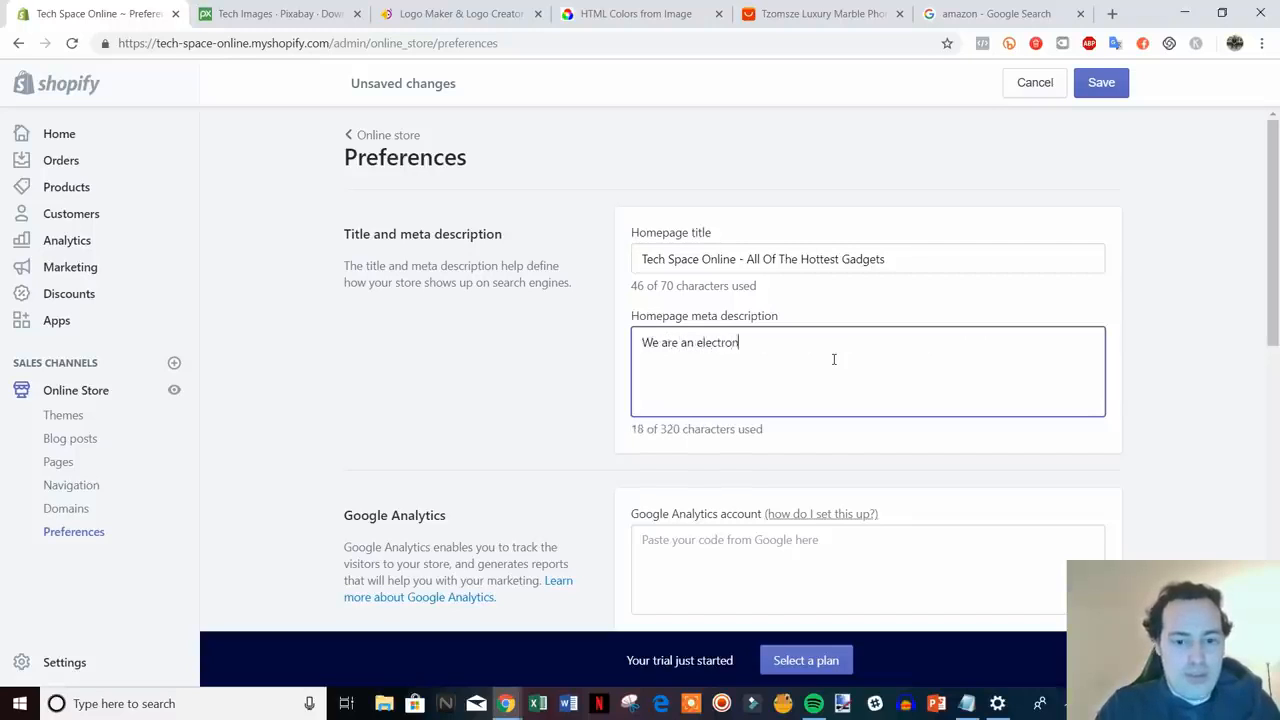
{"action": "type", "text": "ics retailer t"}
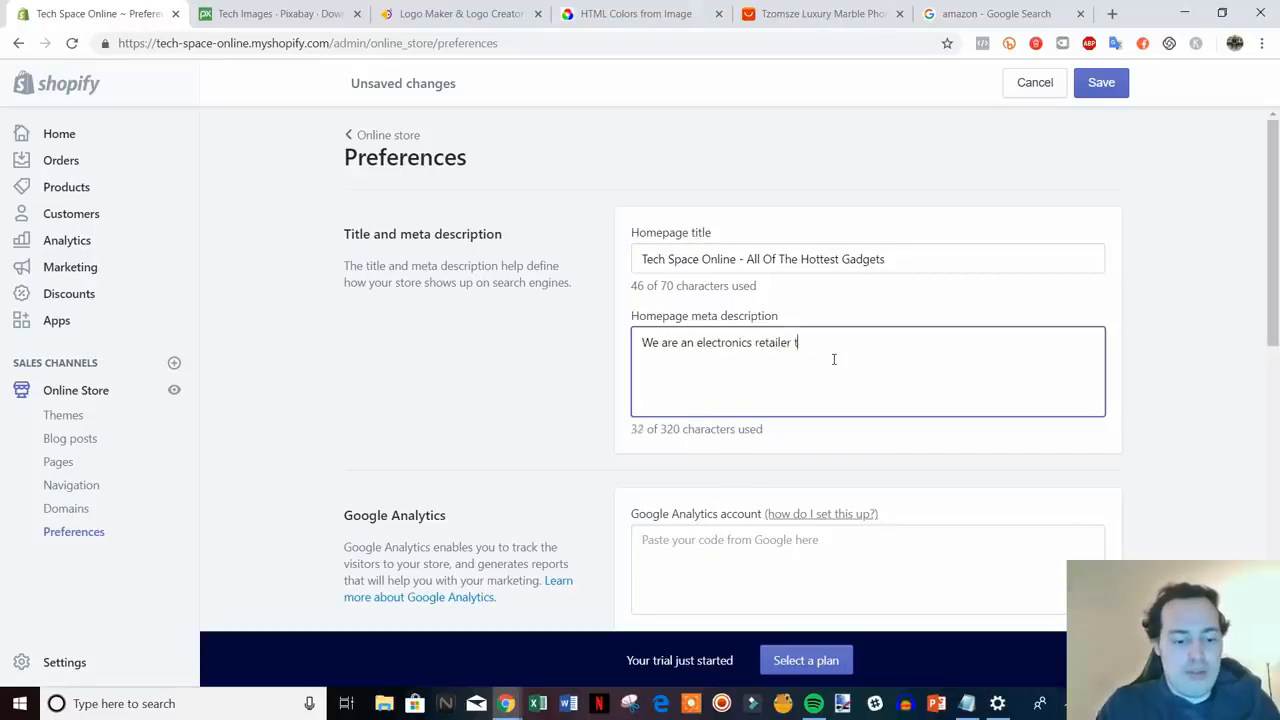
{"action": "type", "text": "hat s"}
{"action": "type", "text": "ff"}
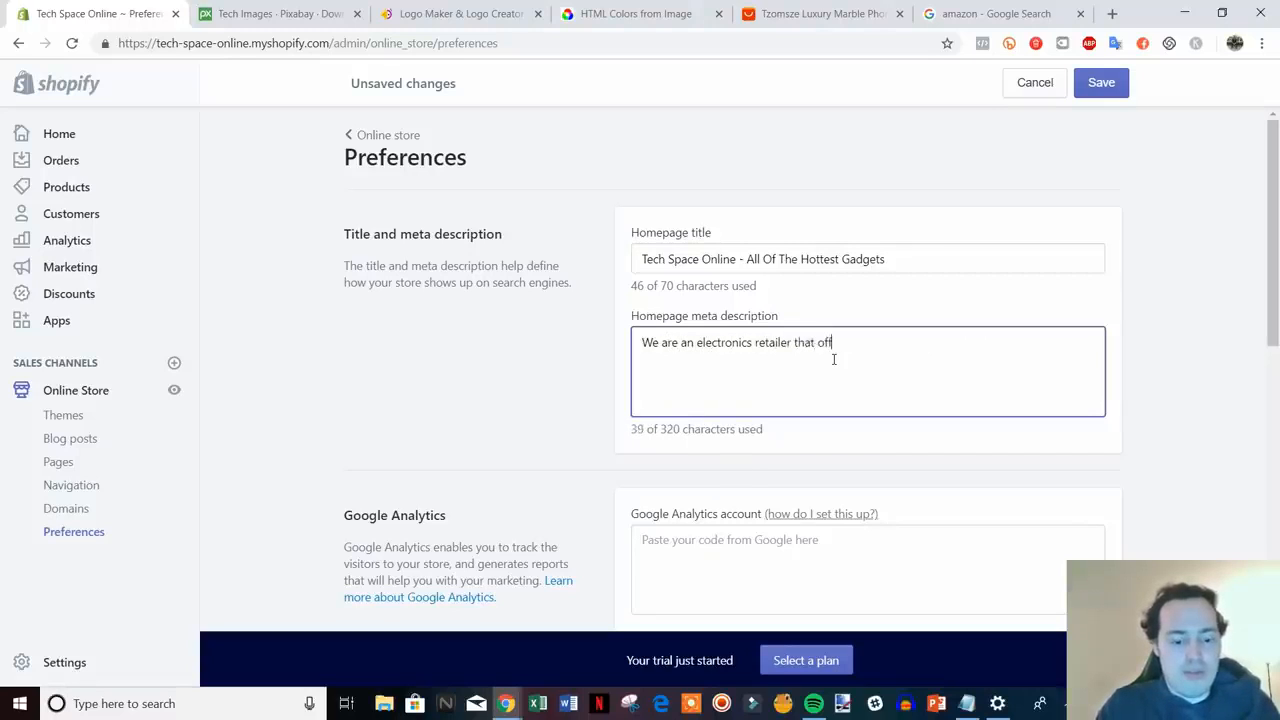
{"action": "type", "text": "ers deals on al lof t"}
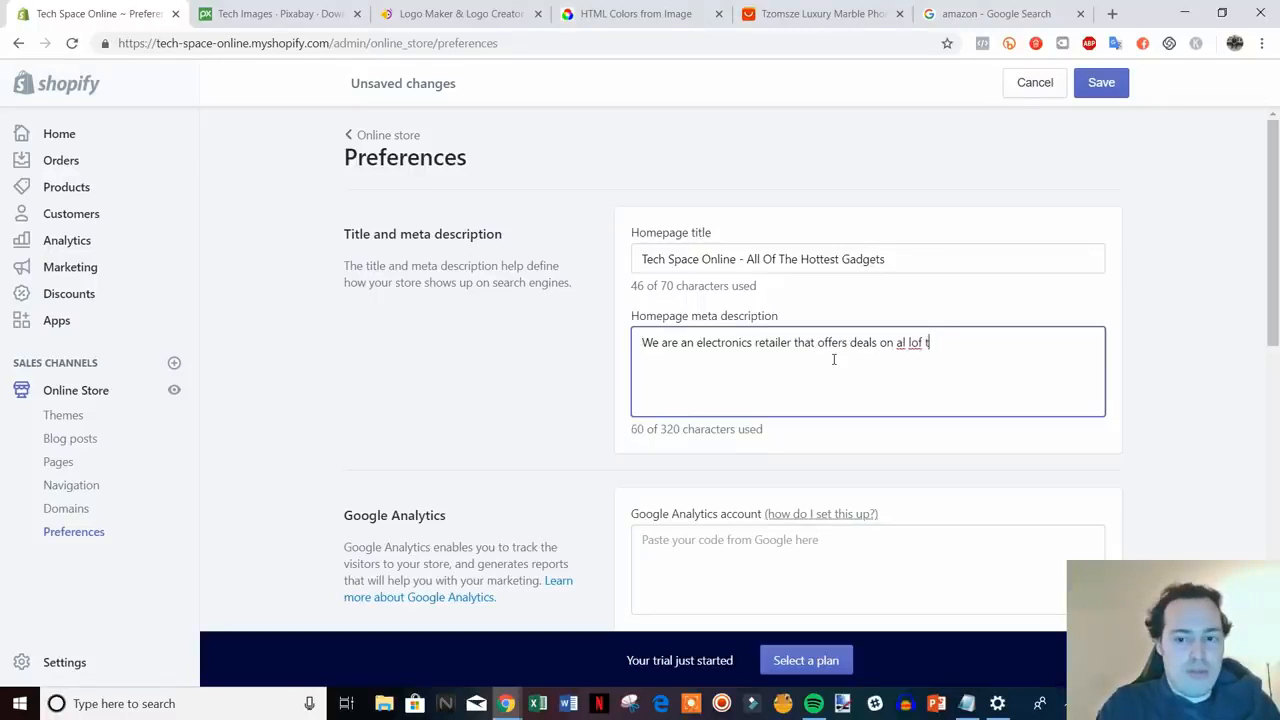
{"action": "key", "text": "BackSpace"}
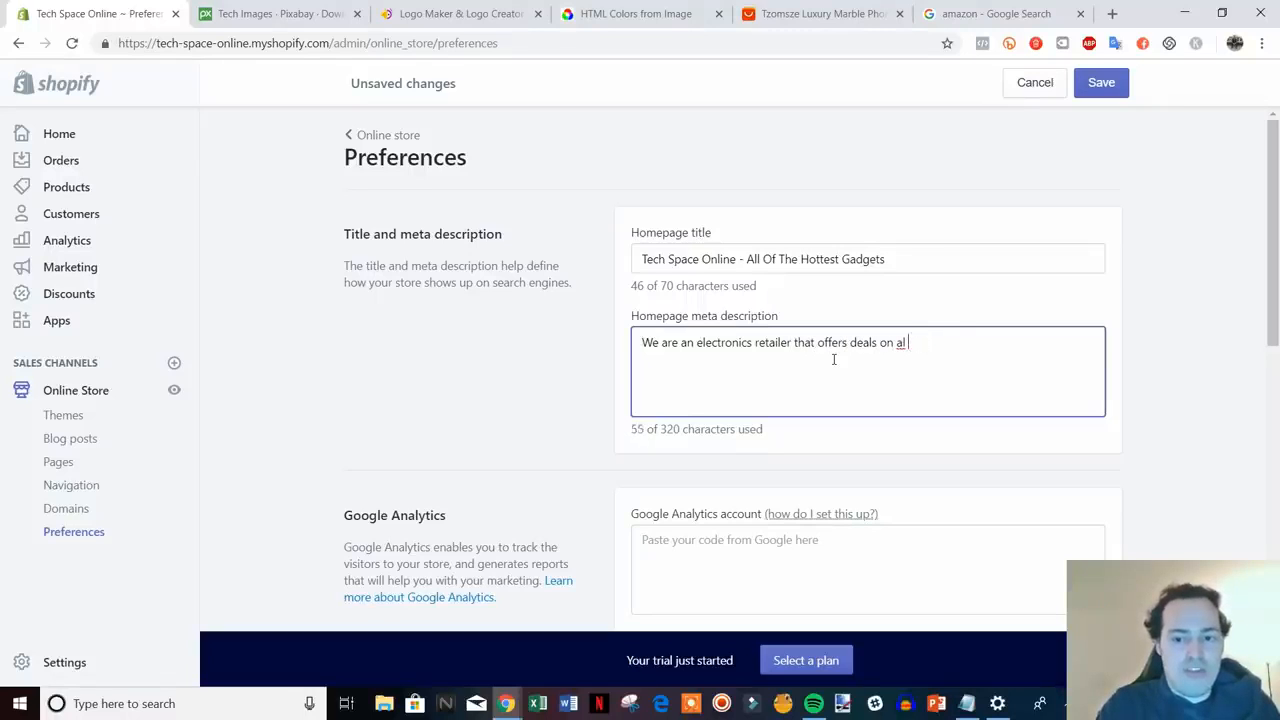
{"action": "type", "text": "of the most"}
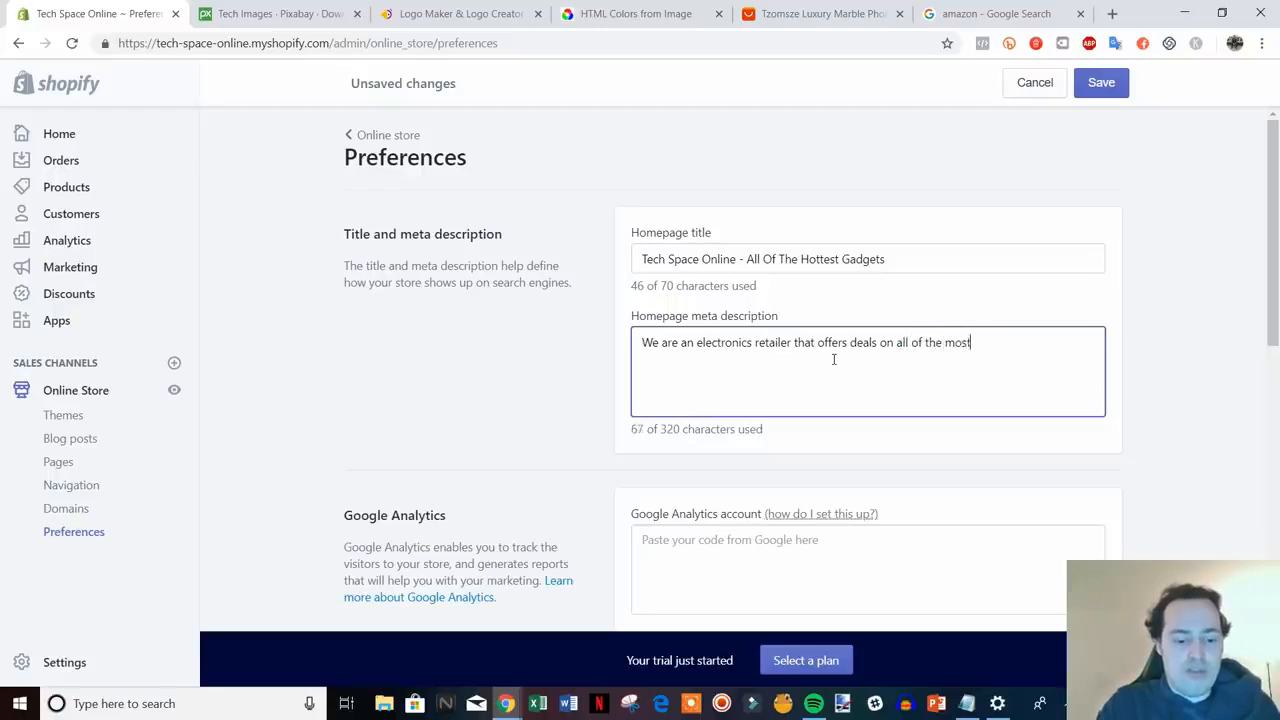
{"action": "type", "text": " in demand"}
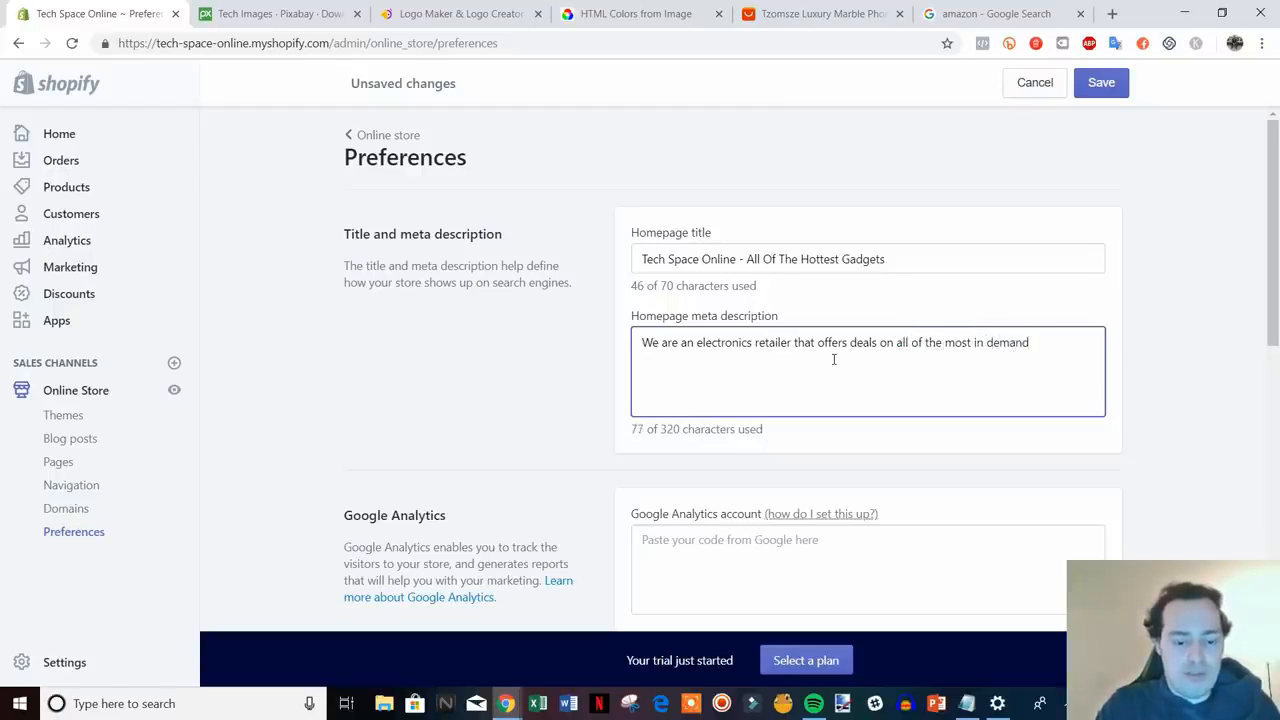
{"action": "type", "text": " tech products"}
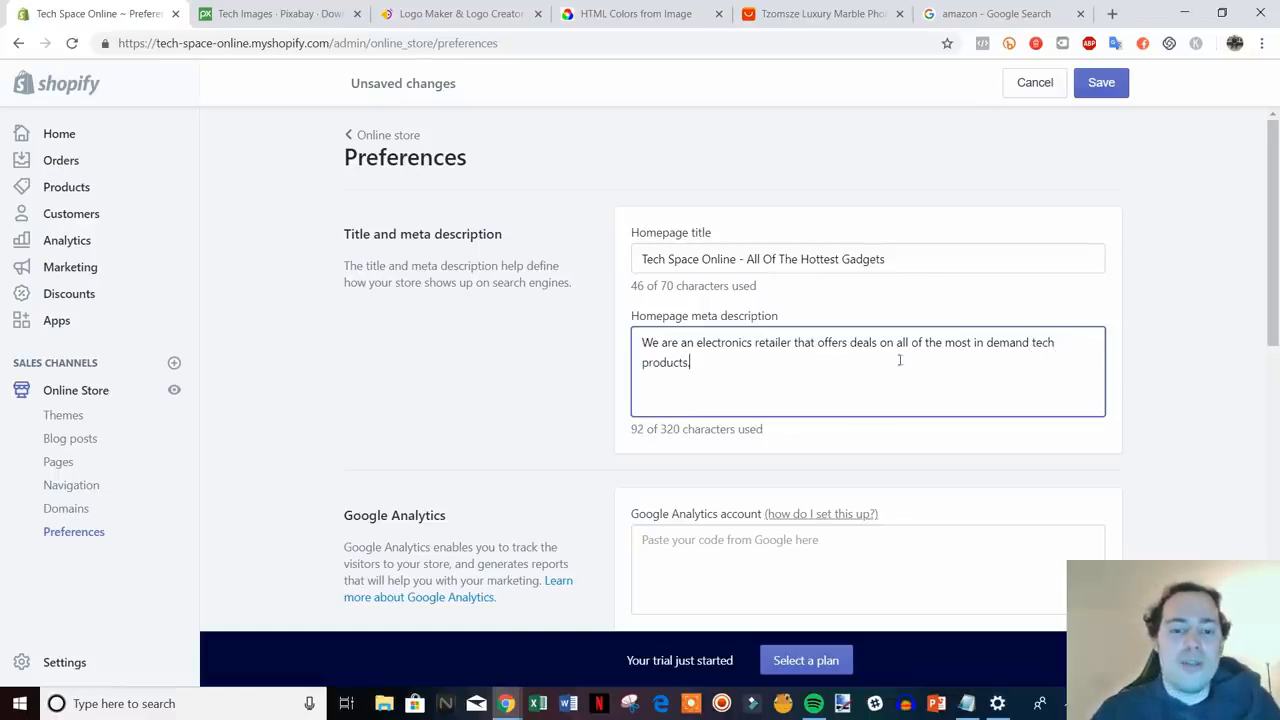
- Finish the meta description and highlight the Google Analytics explanation as an example
{"action": "scroll", "coordinate": [840, 375], "scroll_direction": "down", "scroll_amount": 1}
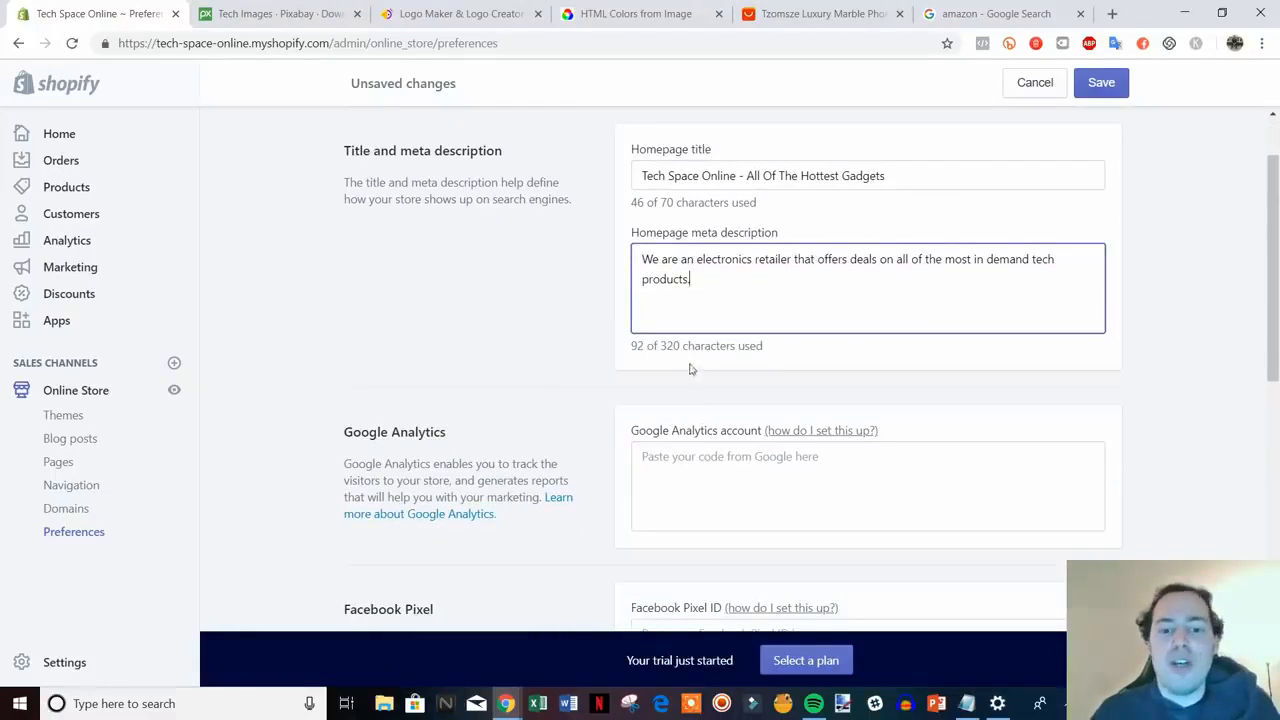
{"action": "left_click", "coordinate": [1196, 331]}
{"action": "scroll", "coordinate": [1200, 331], "scroll_direction": "down", "scroll_amount": 1}
{"action": "scroll", "coordinate": [1202, 324], "scroll_direction": "down", "scroll_amount": 1}
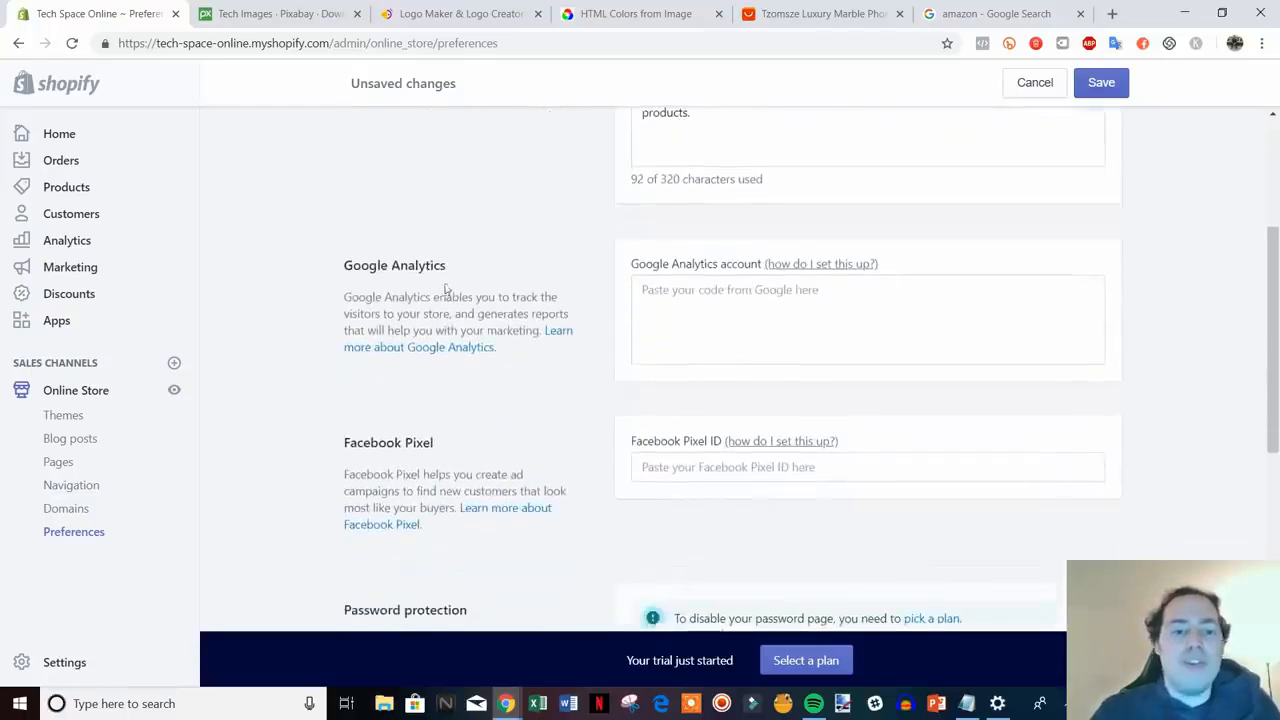
{"action": "left_click_drag", "start_coordinate": [540, 354], "coordinate": [350, 246]}
{"action": "left_click", "coordinate": [339, 254]}
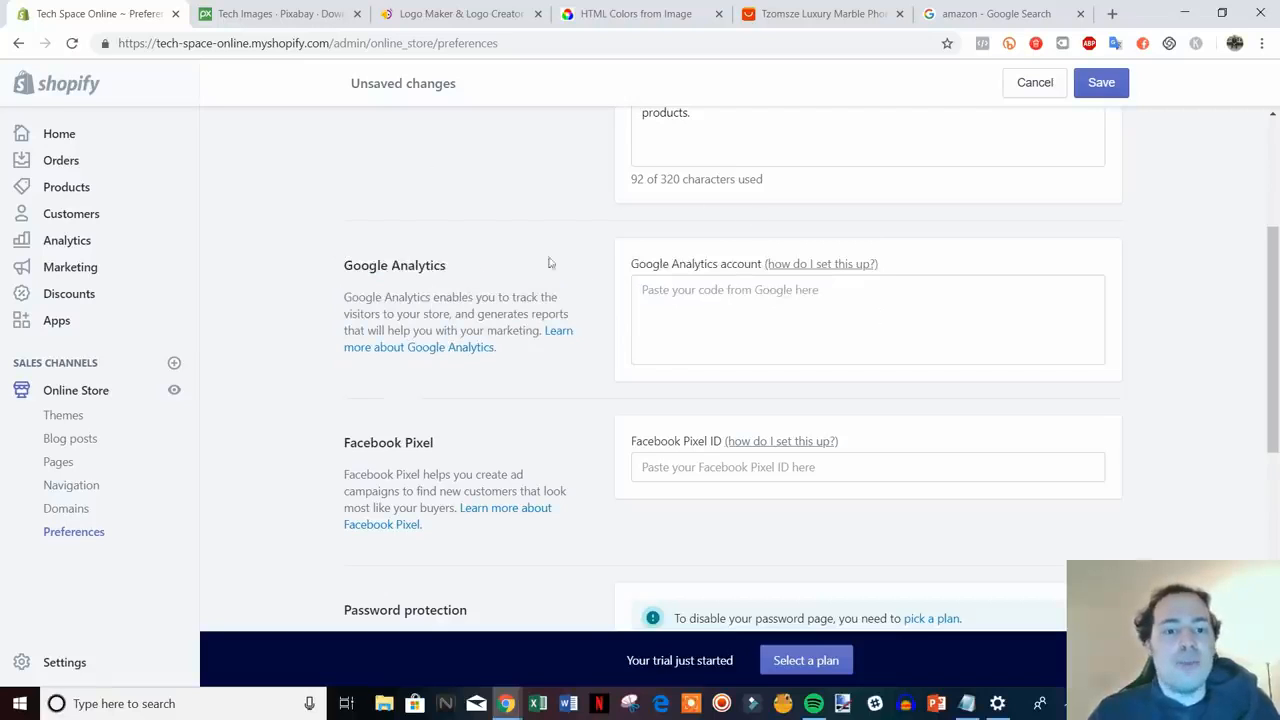
- Review the Facebook Pixel and password protection settings, then save the preferences
{"action": "scroll", "coordinate": [775, 285], "scroll_direction": "down", "scroll_amount": 2}
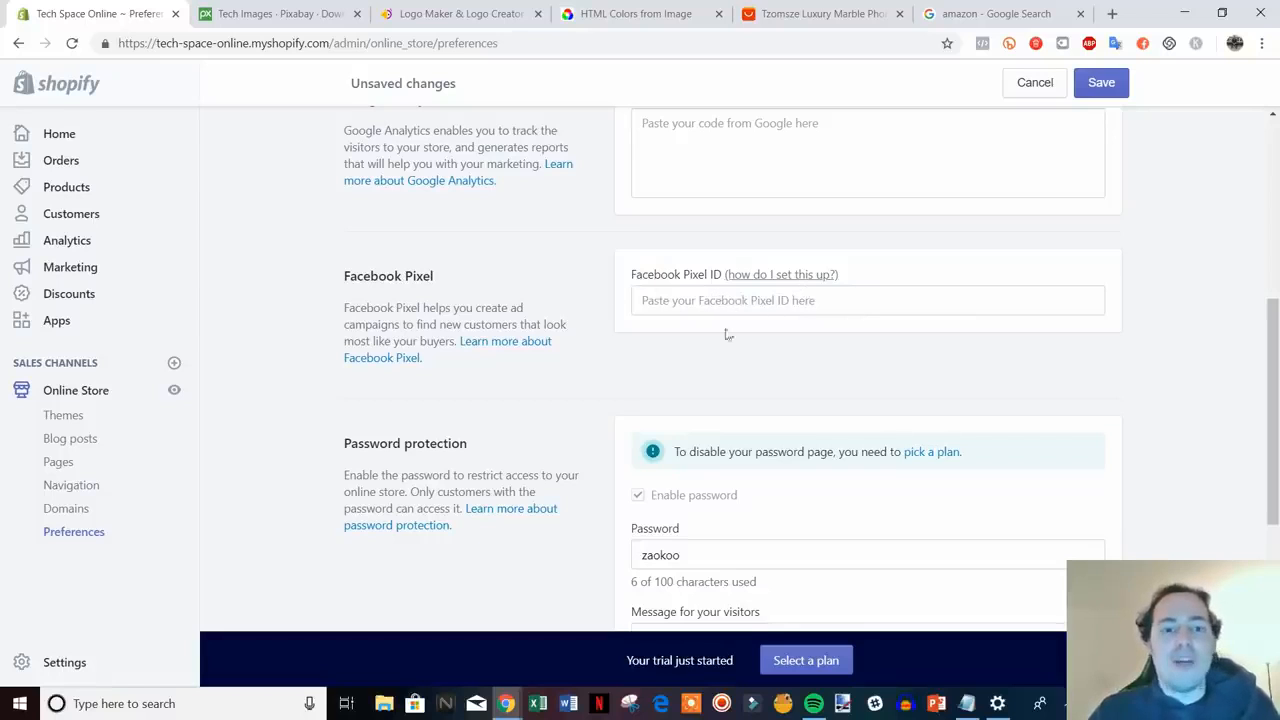
{"action": "scroll", "coordinate": [727, 340], "scroll_direction": "up", "scroll_amount": 1}
{"action": "scroll", "coordinate": [620, 355], "scroll_direction": "down", "scroll_amount": 1}
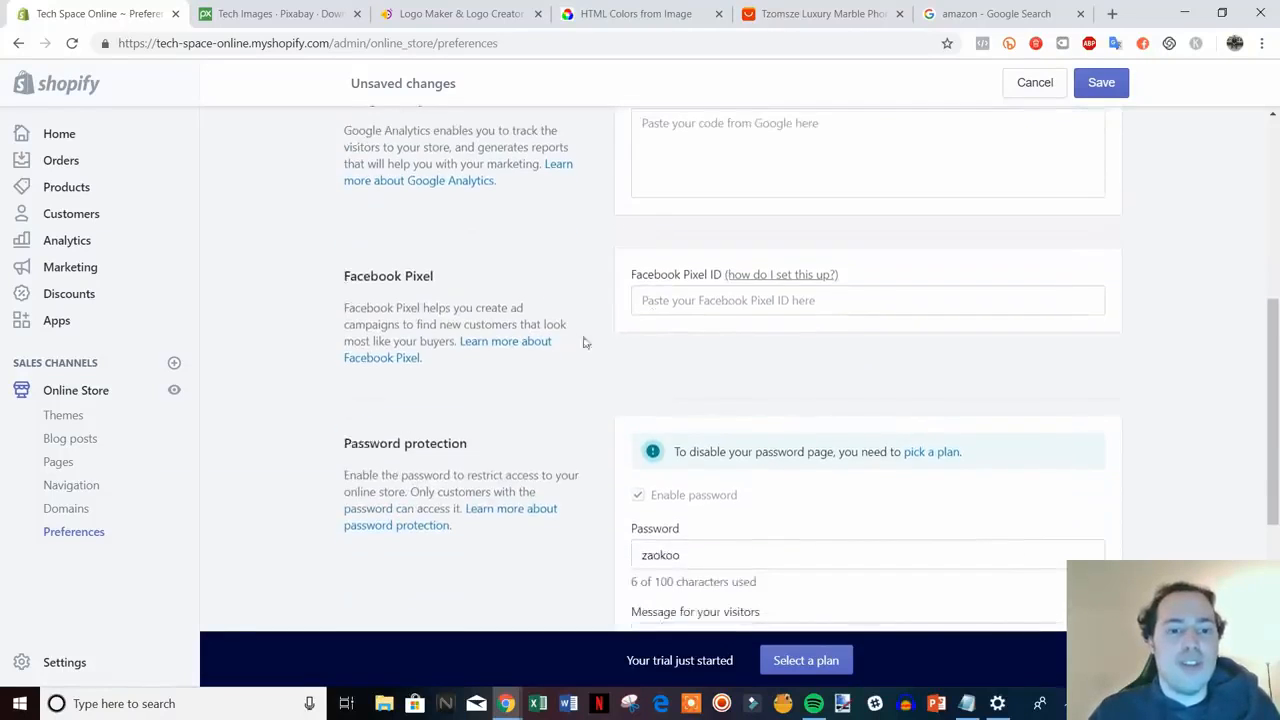
{"action": "scroll", "coordinate": [585, 343], "scroll_direction": "up", "scroll_amount": 1}
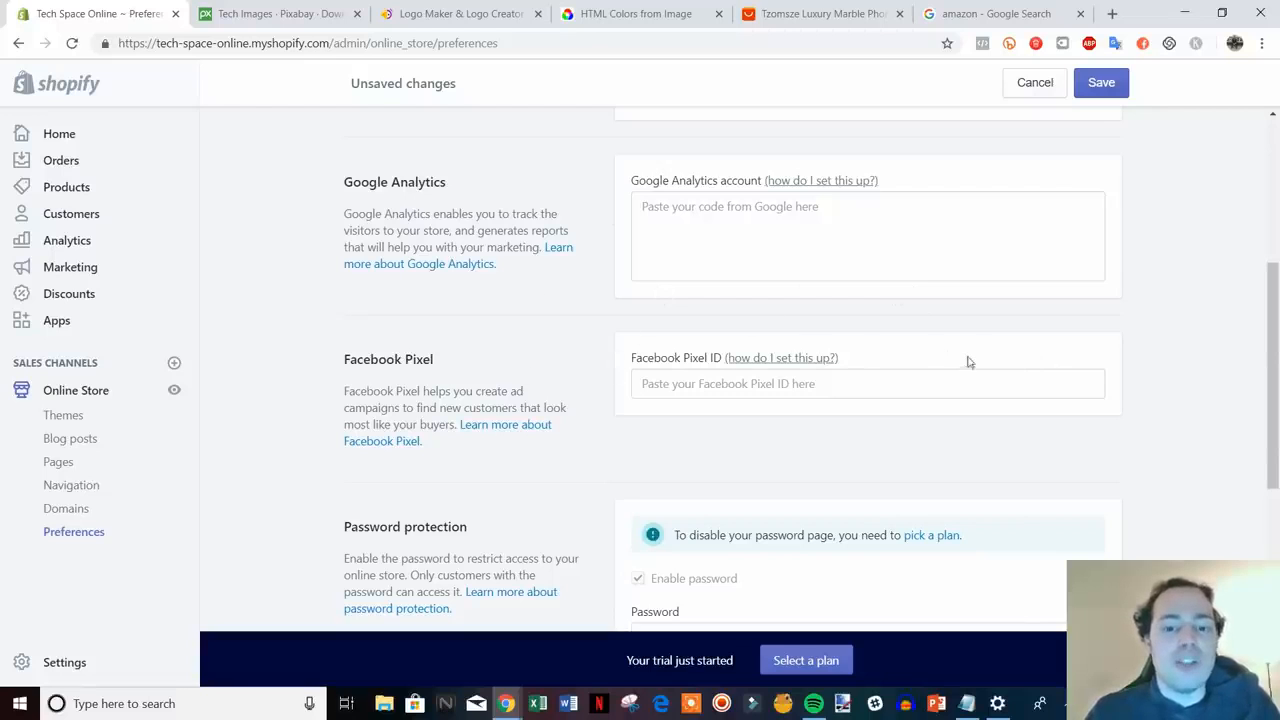
{"action": "scroll", "coordinate": [640, 257], "scroll_direction": "down", "scroll_amount": 2}
{"action": "scroll", "coordinate": [642, 263], "scroll_direction": "down", "scroll_amount": 1}
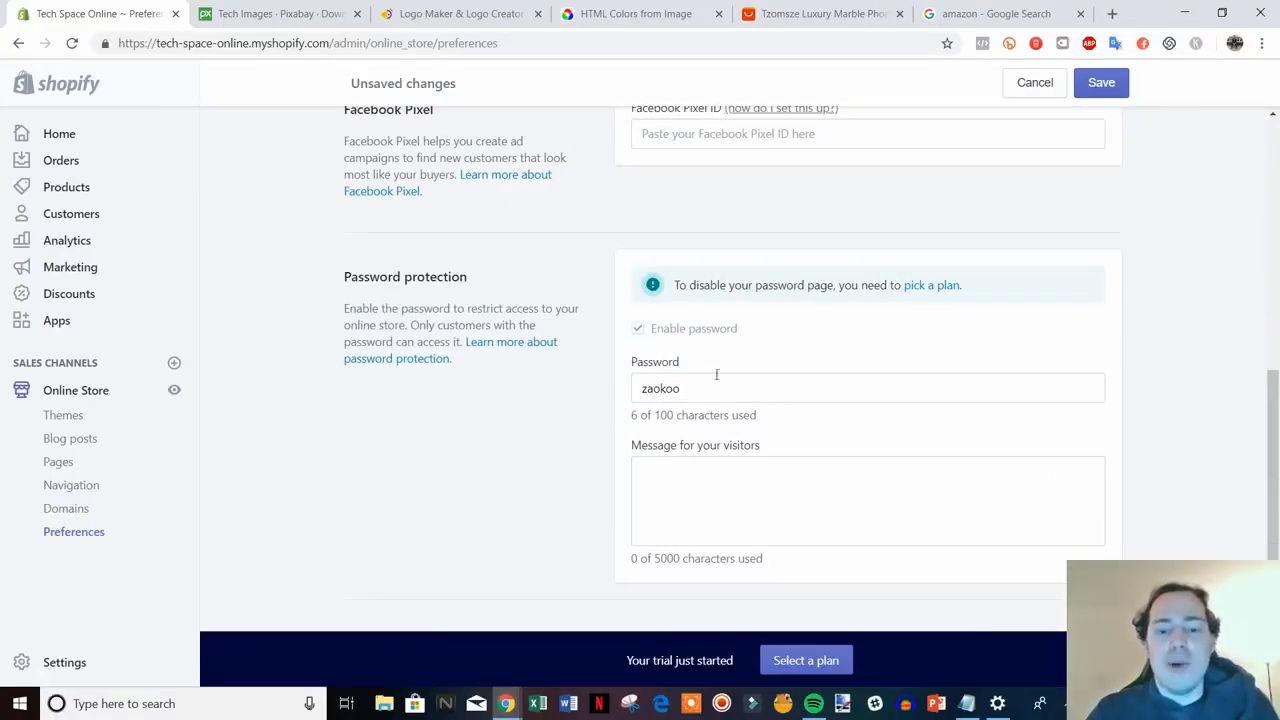
{"action": "scroll", "coordinate": [751, 371], "scroll_direction": "up", "scroll_amount": 2}
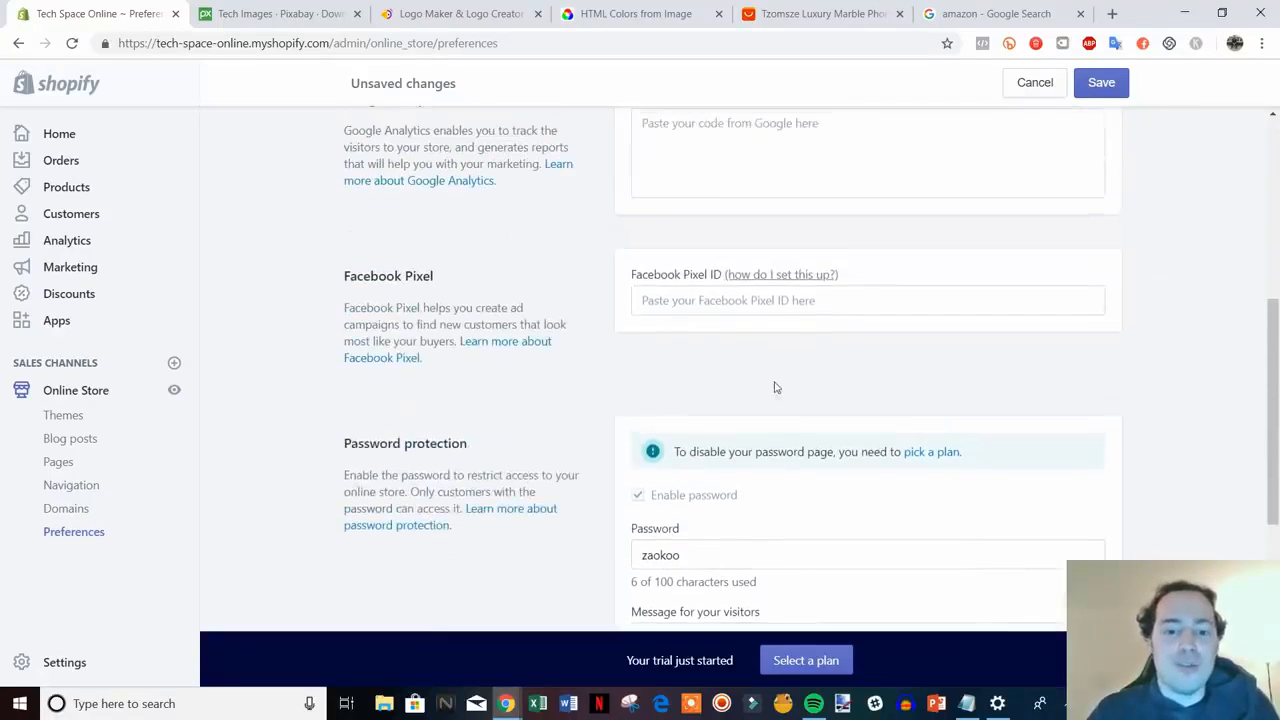
{"action": "scroll", "coordinate": [798, 445], "scroll_direction": "up", "scroll_amount": 5}
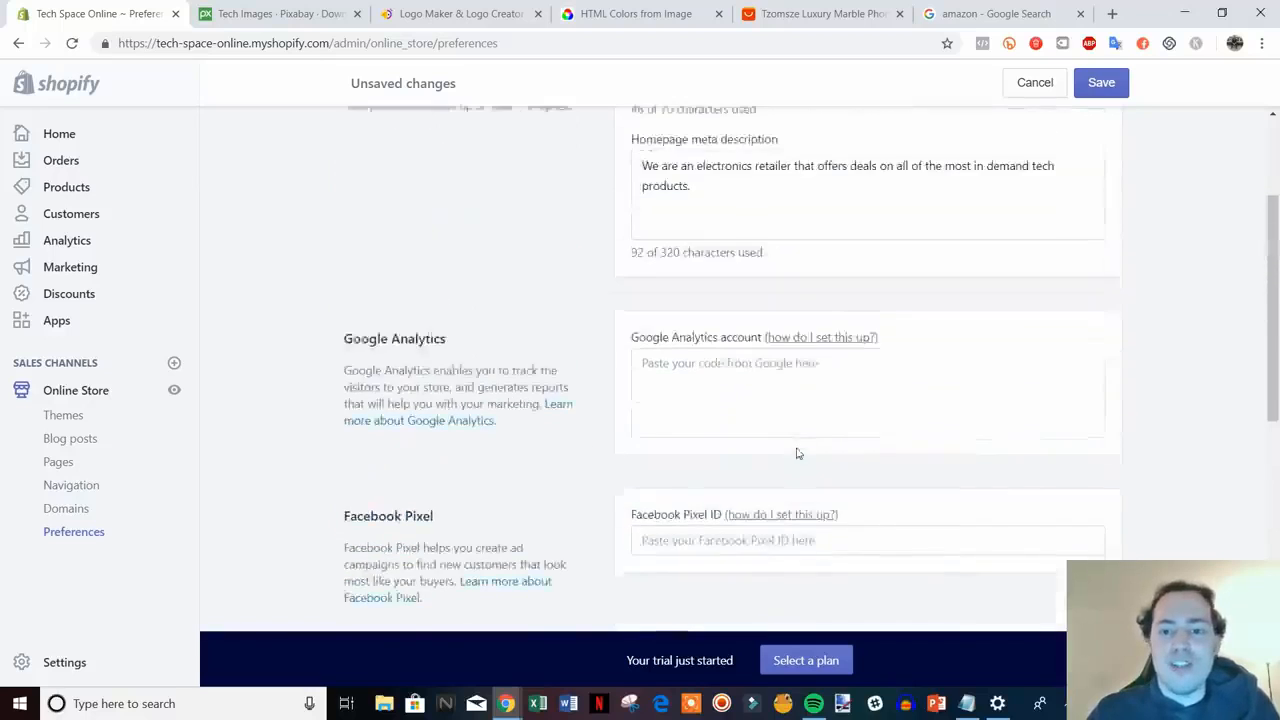
{"action": "left_click", "coordinate": [1100, 82]}
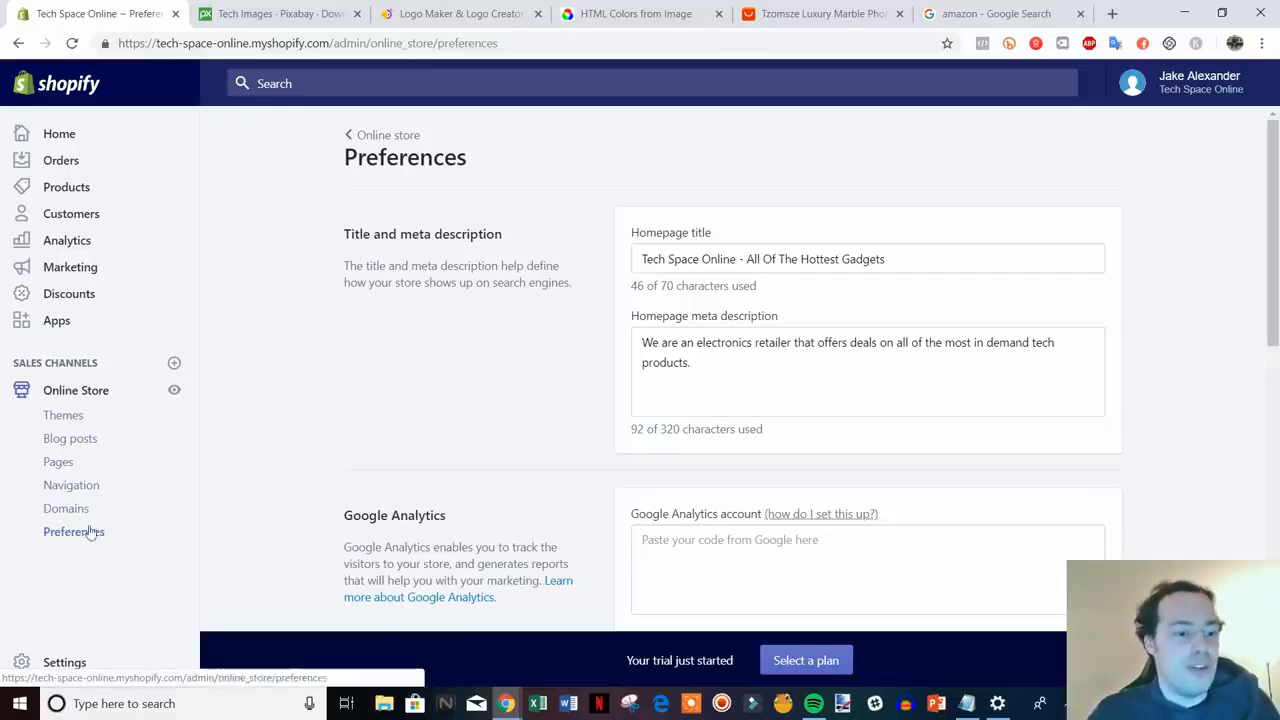
- Create and save a blog post titled 'Sample Post' with content 'type something here'
{"action": "left_click", "coordinate": [68, 439]}
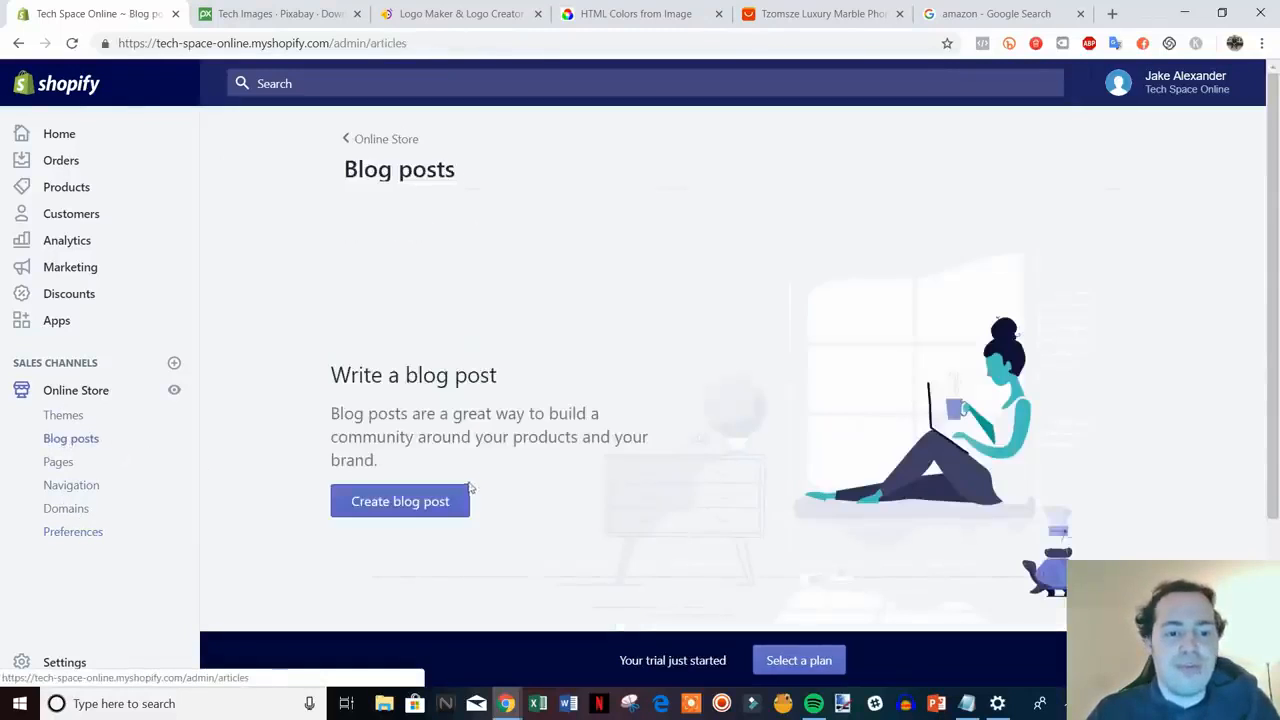
{"action": "left_click", "coordinate": [413, 506]}
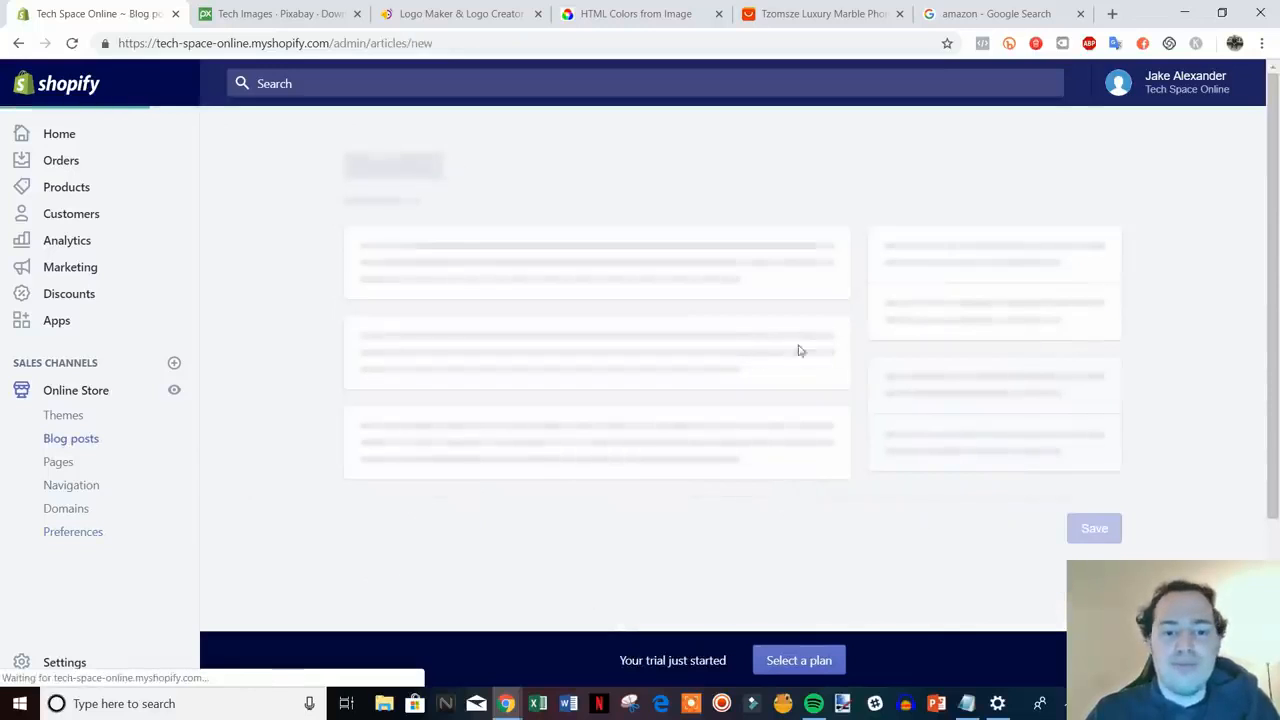
{"action": "left_click", "coordinate": [586, 256]}
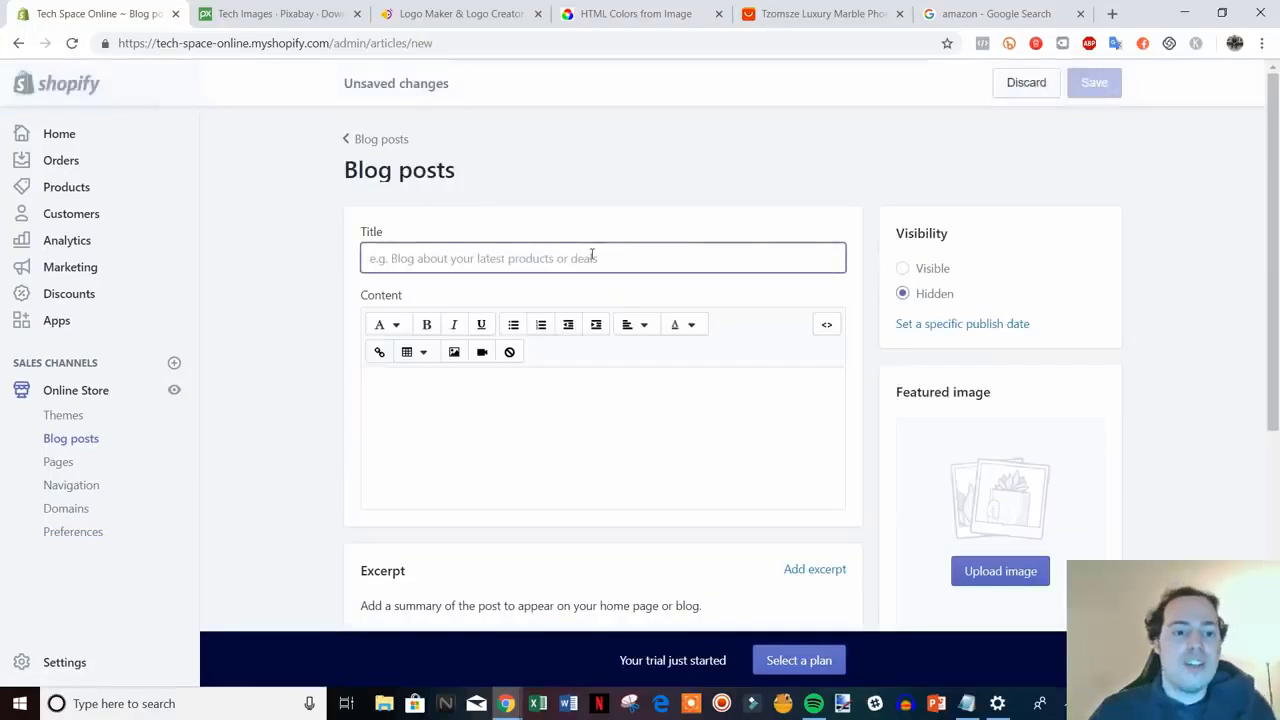
{"action": "type", "text": "Sam"}
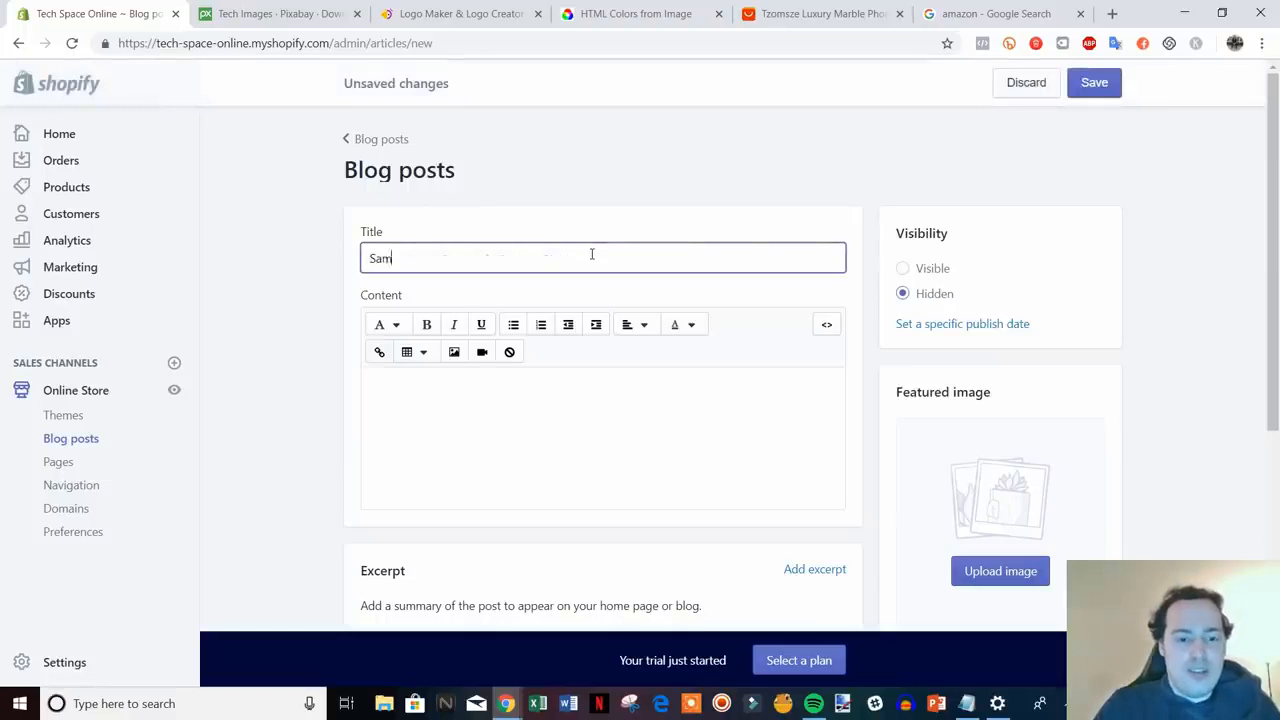
{"action": "type", "text": "ple Post"}
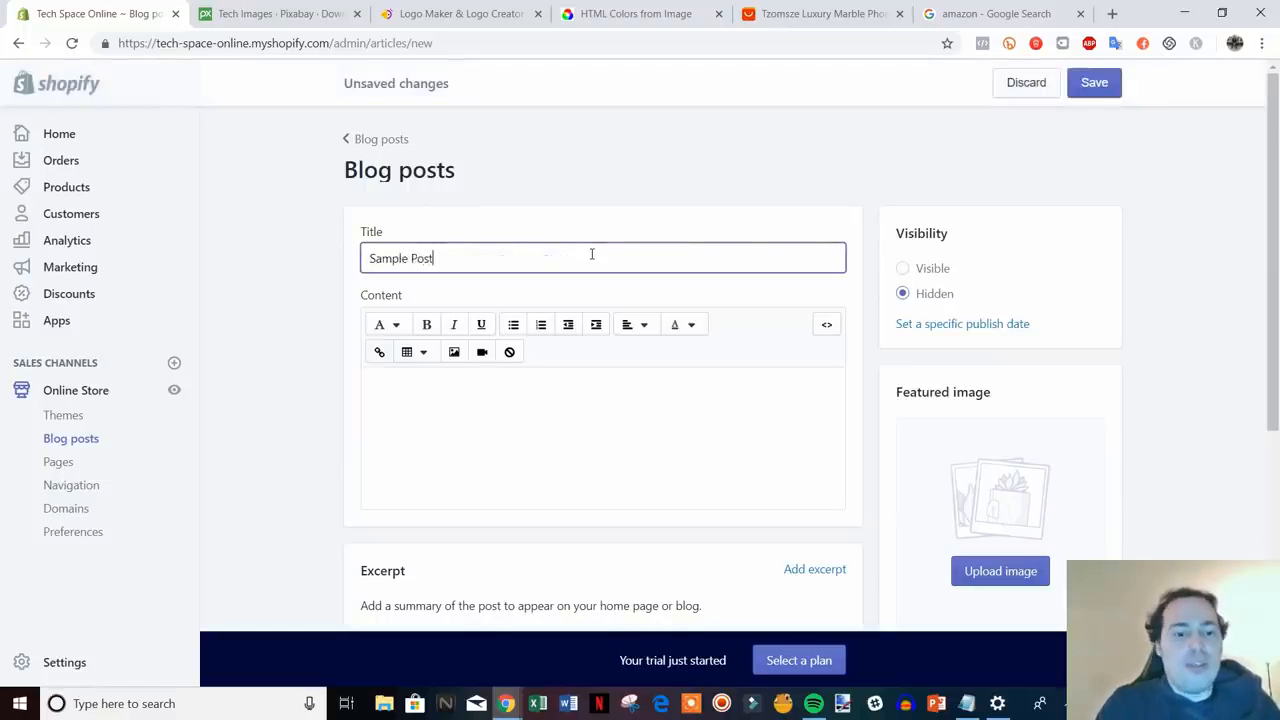
{"action": "left_click", "coordinate": [577, 398]}
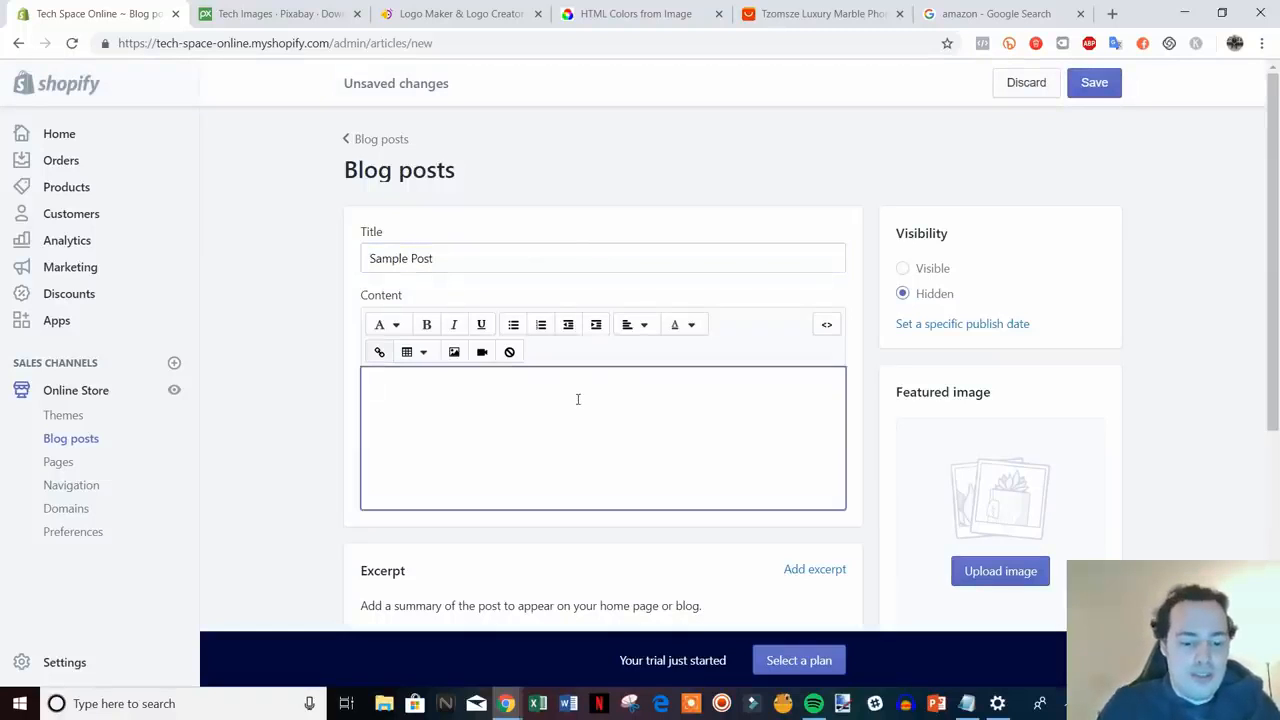
{"action": "type", "text": "type something her"}
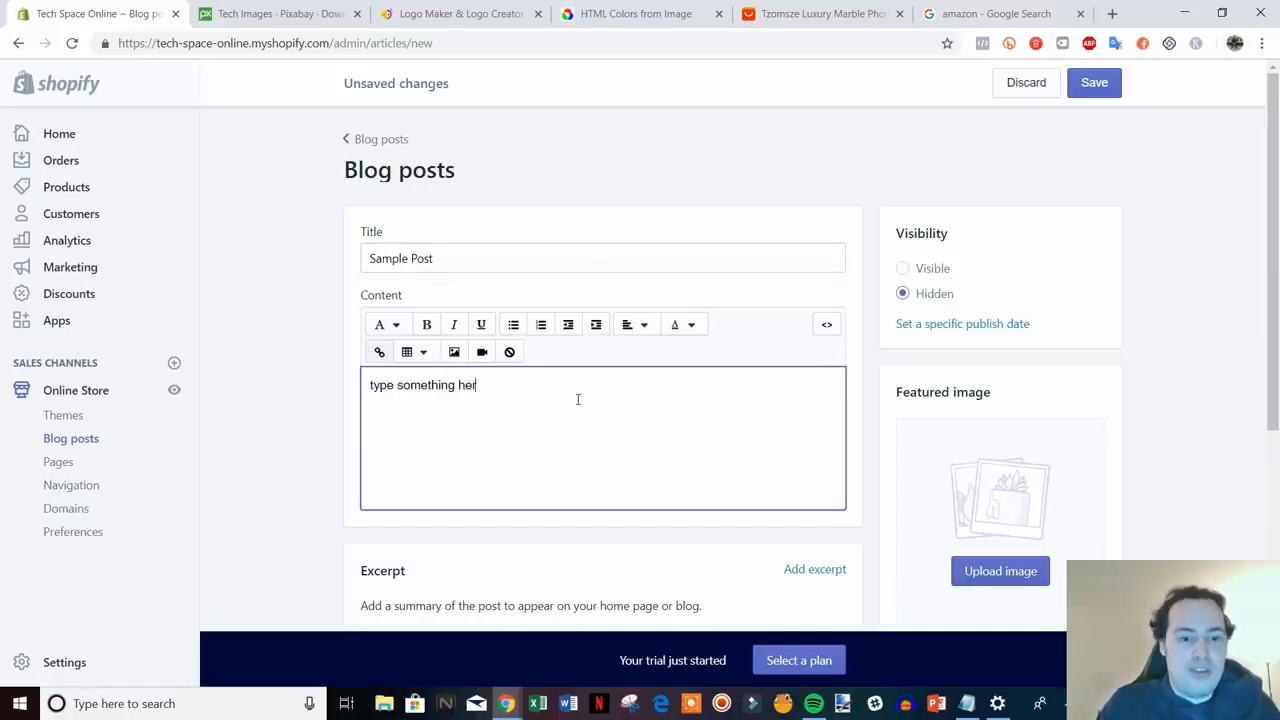
{"action": "type", "text": "e"}
{"action": "left_click", "coordinate": [1088, 90]}
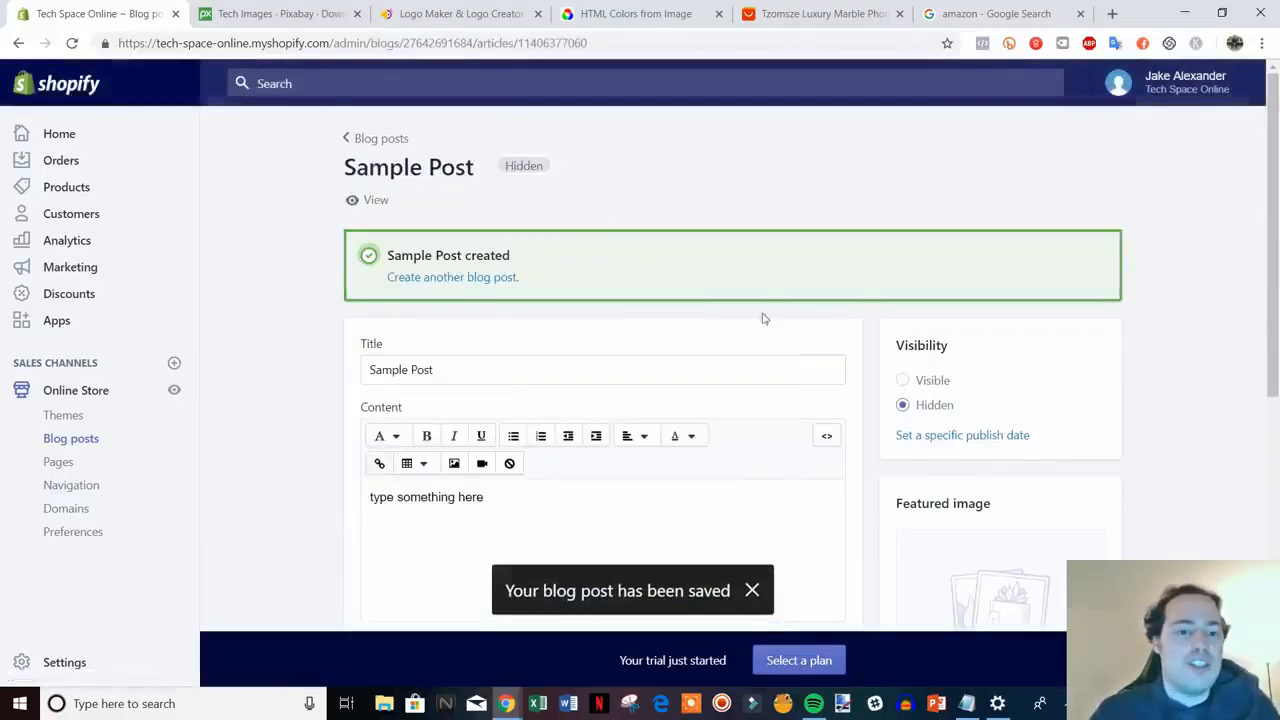
{"action": "left_click", "coordinate": [366, 200]}
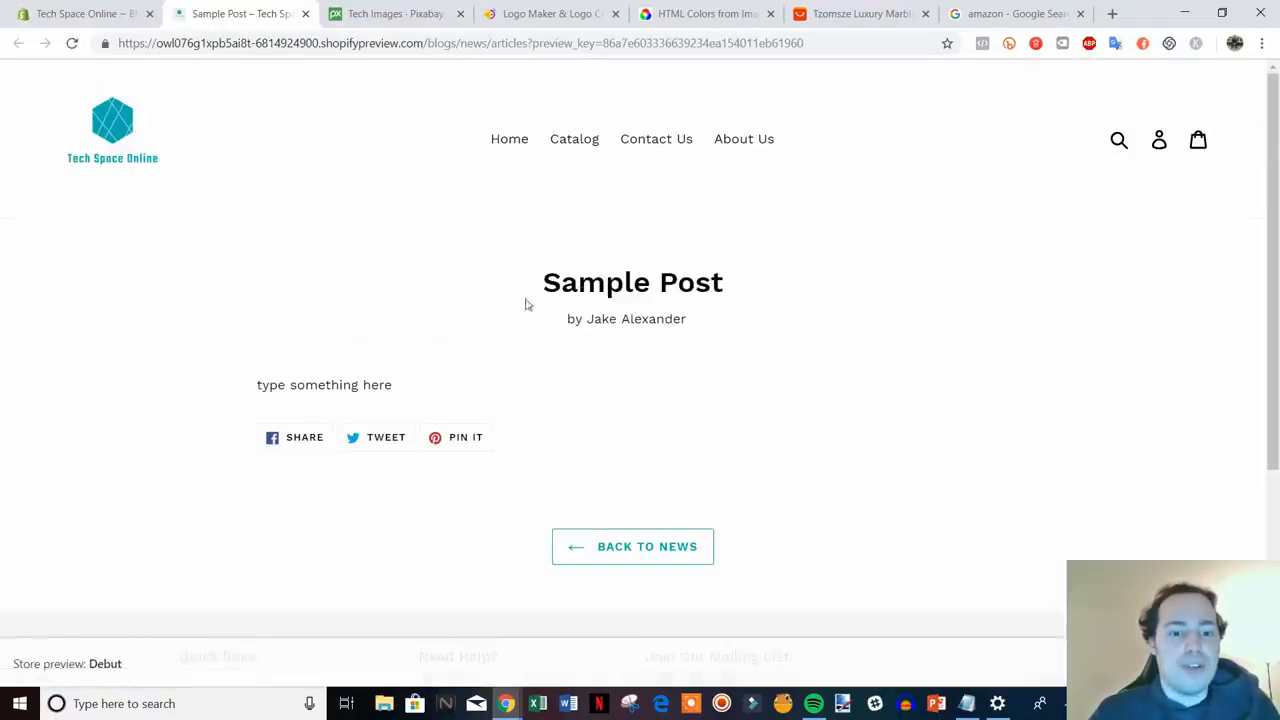
{"action": "left_click_drag", "start_coordinate": [568, 320], "coordinate": [665, 323]}
{"action": "left_click", "coordinate": [746, 345]}
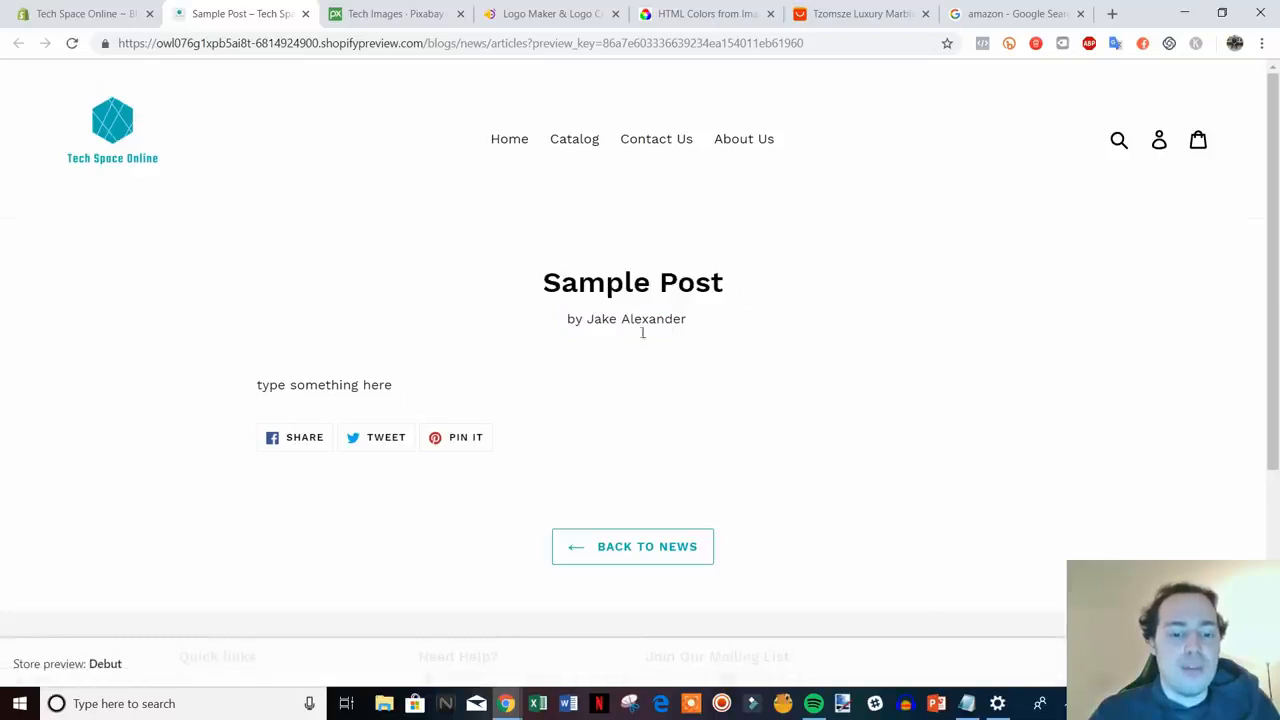
{"action": "left_click", "coordinate": [305, 13]}
{"action": "scroll", "coordinate": [728, 405], "scroll_direction": "down", "scroll_amount": 3}
{"action": "scroll", "coordinate": [551, 349], "scroll_direction": "up", "scroll_amount": 3}
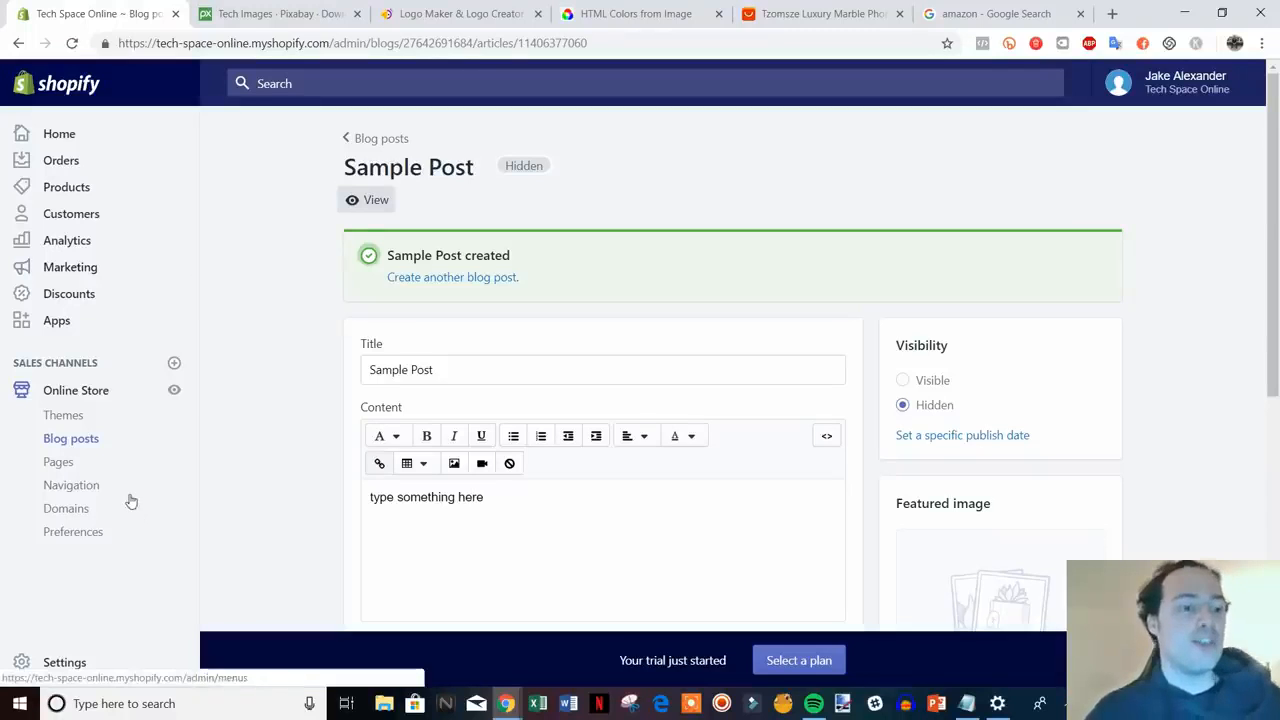
- Start a new product and enter 'Black iPhone Case' as its title
{"action": "left_click", "coordinate": [66, 187]}
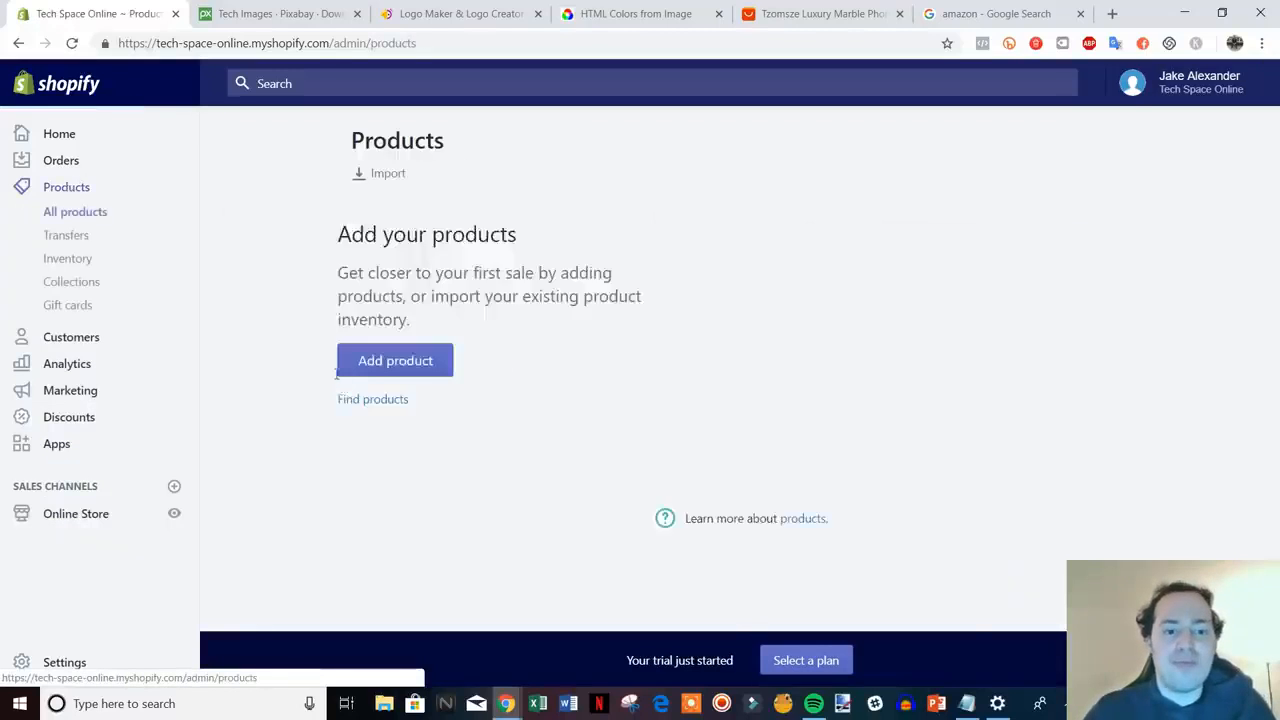
{"action": "left_click", "coordinate": [386, 492]}
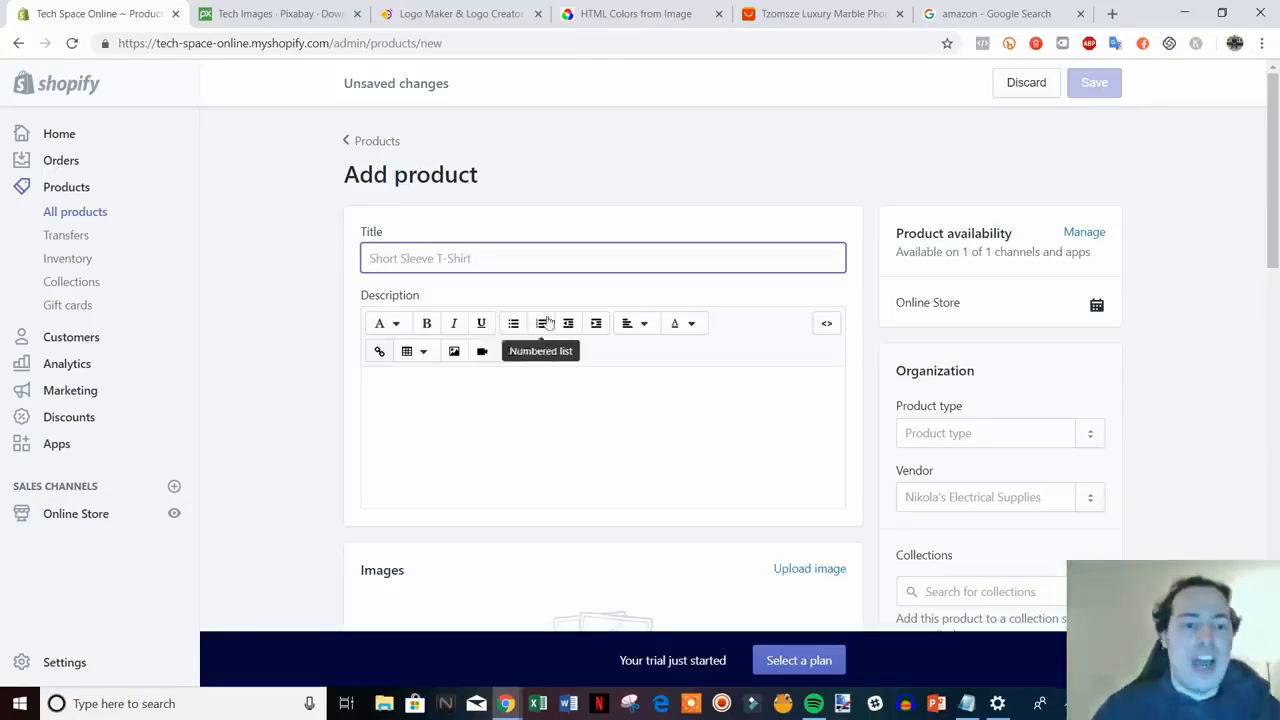
{"action": "scroll", "coordinate": [868, 382], "scroll_direction": "down", "scroll_amount": 1}
{"action": "scroll", "coordinate": [880, 405], "scroll_direction": "up", "scroll_amount": 1}
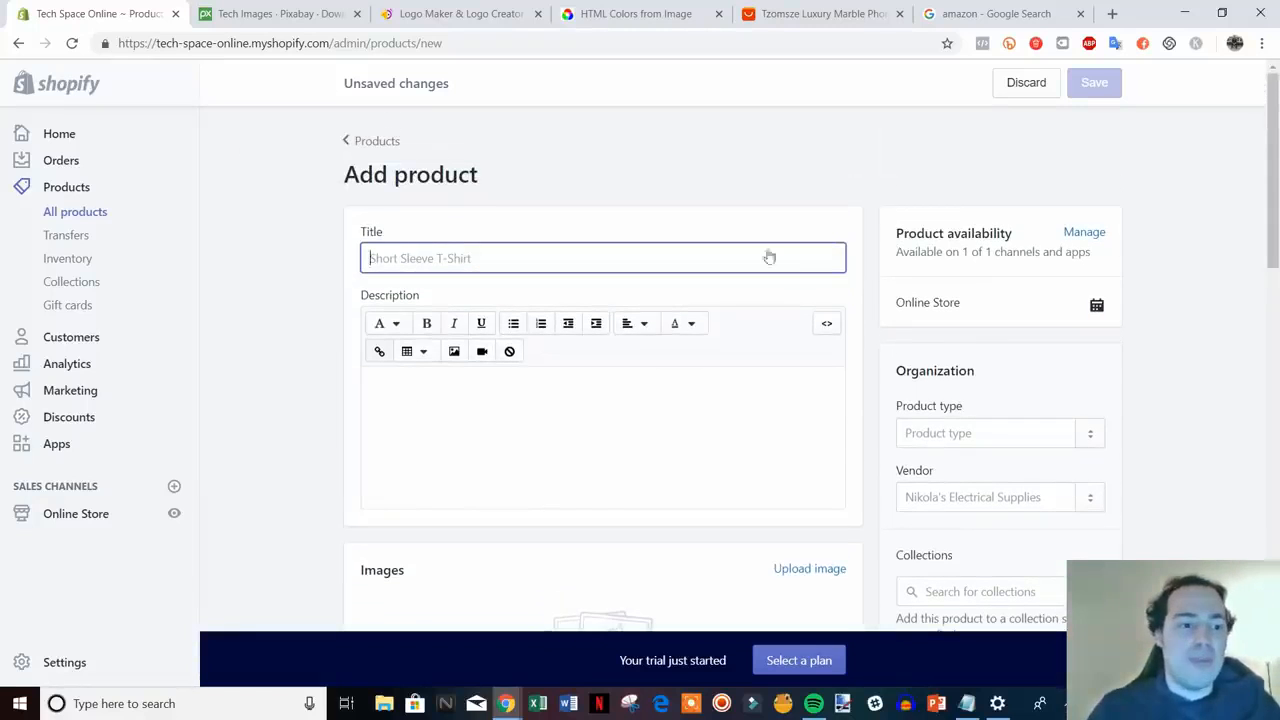
{"action": "scroll", "coordinate": [646, 340], "scroll_direction": "down", "scroll_amount": 3}
{"action": "scroll", "coordinate": [655, 328], "scroll_direction": "up", "scroll_amount": 3}
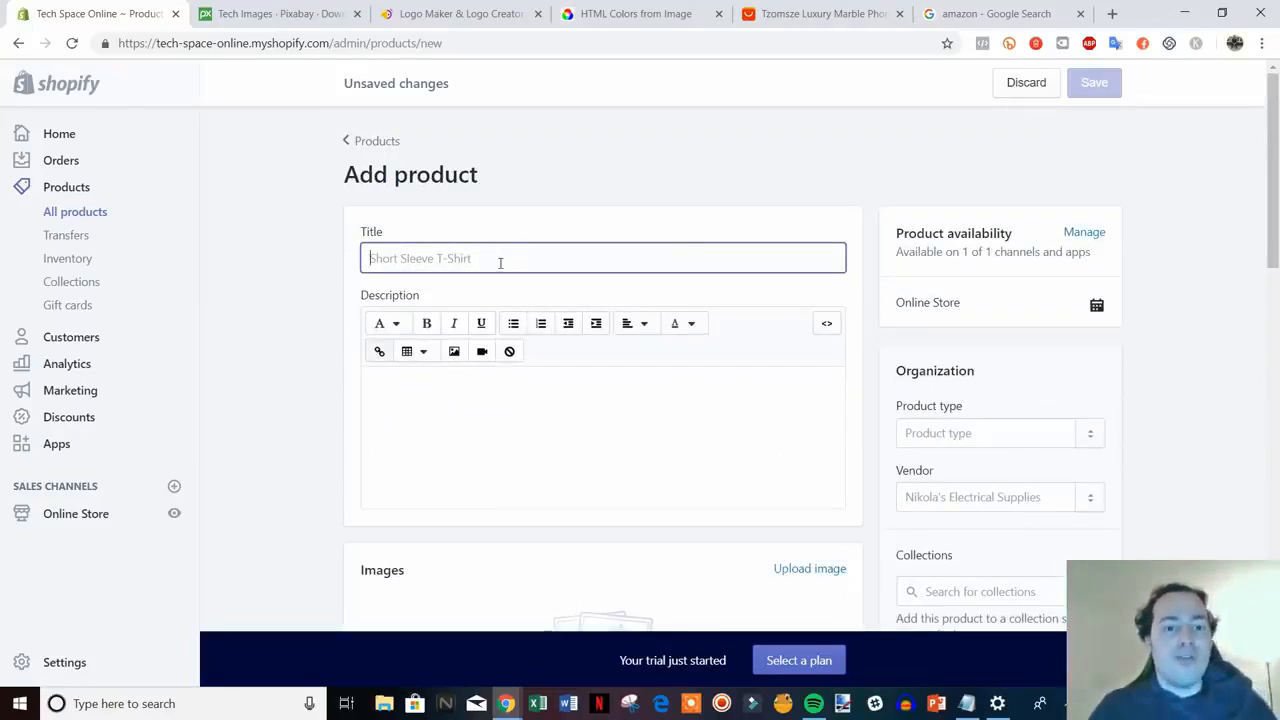
{"action": "type", "text": "B"}
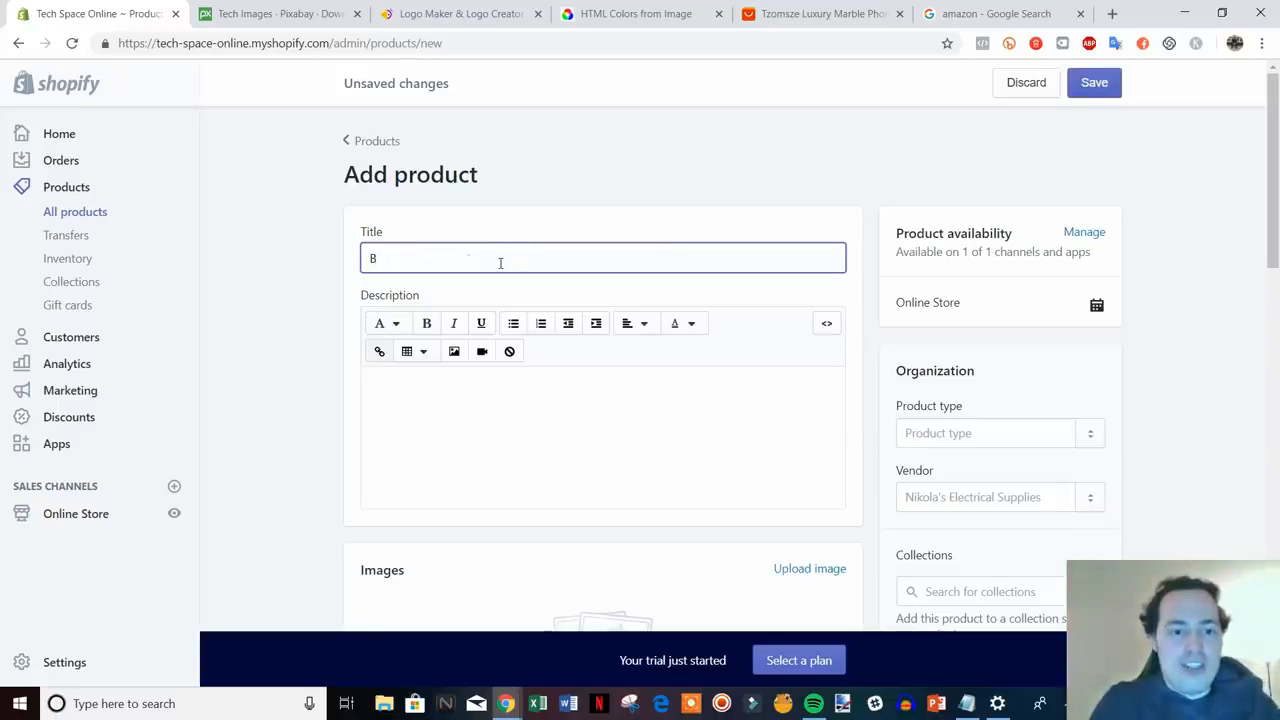
{"action": "type", "text": "lack"}
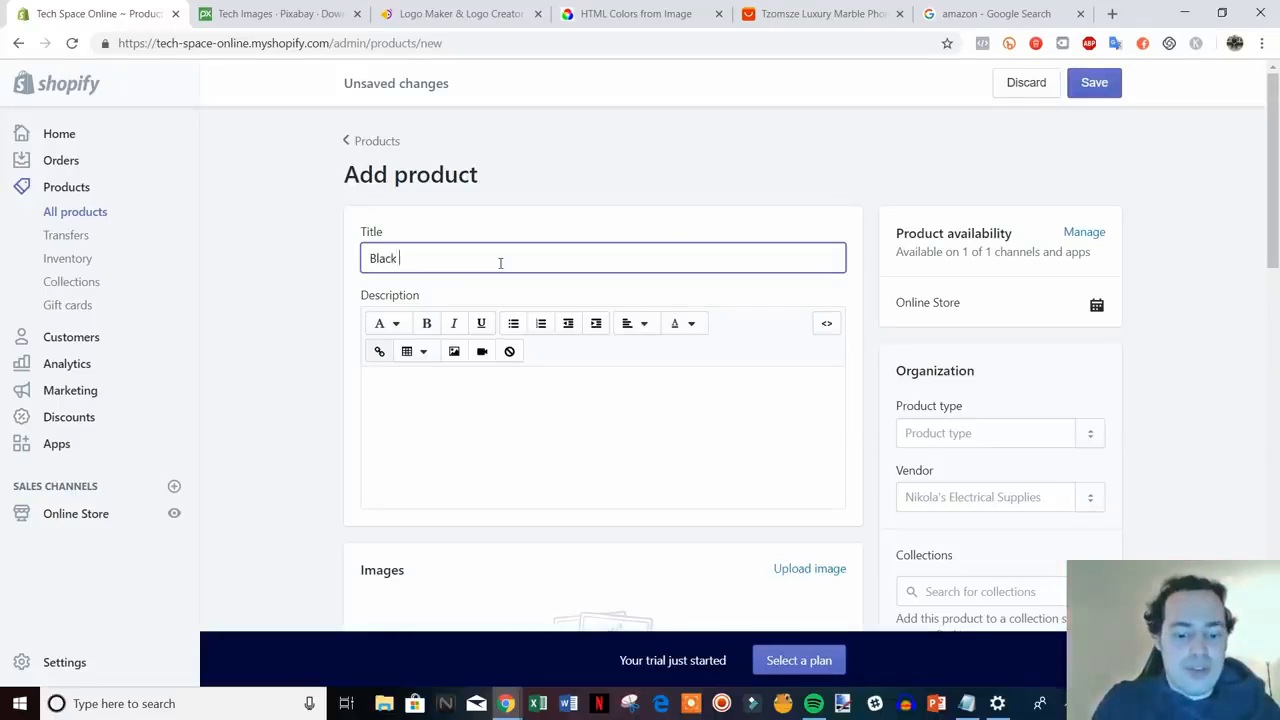
{"action": "type", "text": " iPhone Case"}
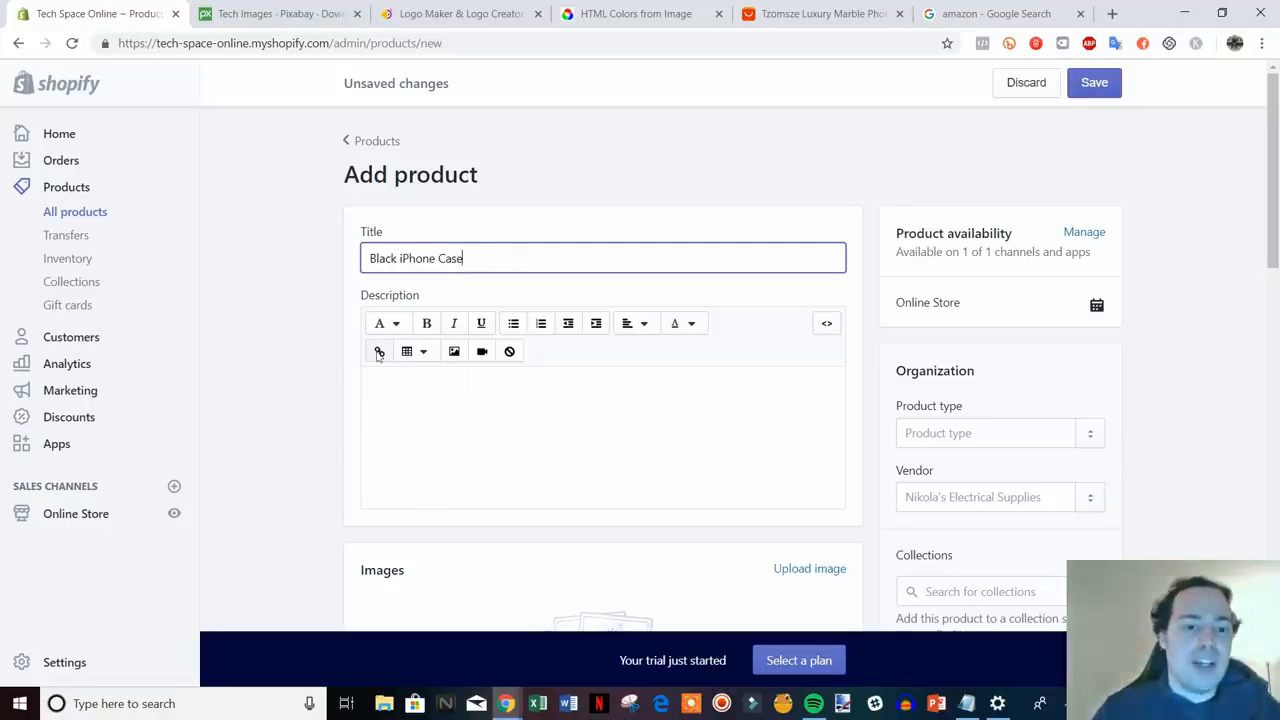
{"action": "left_click", "coordinate": [295, 383]}
- Write the description lines 'Describe product', 'Features & Benefits' and 'FAQs'
{"action": "scroll", "coordinate": [479, 342], "scroll_direction": "down", "scroll_amount": 1}
{"action": "left_click", "coordinate": [530, 328]}
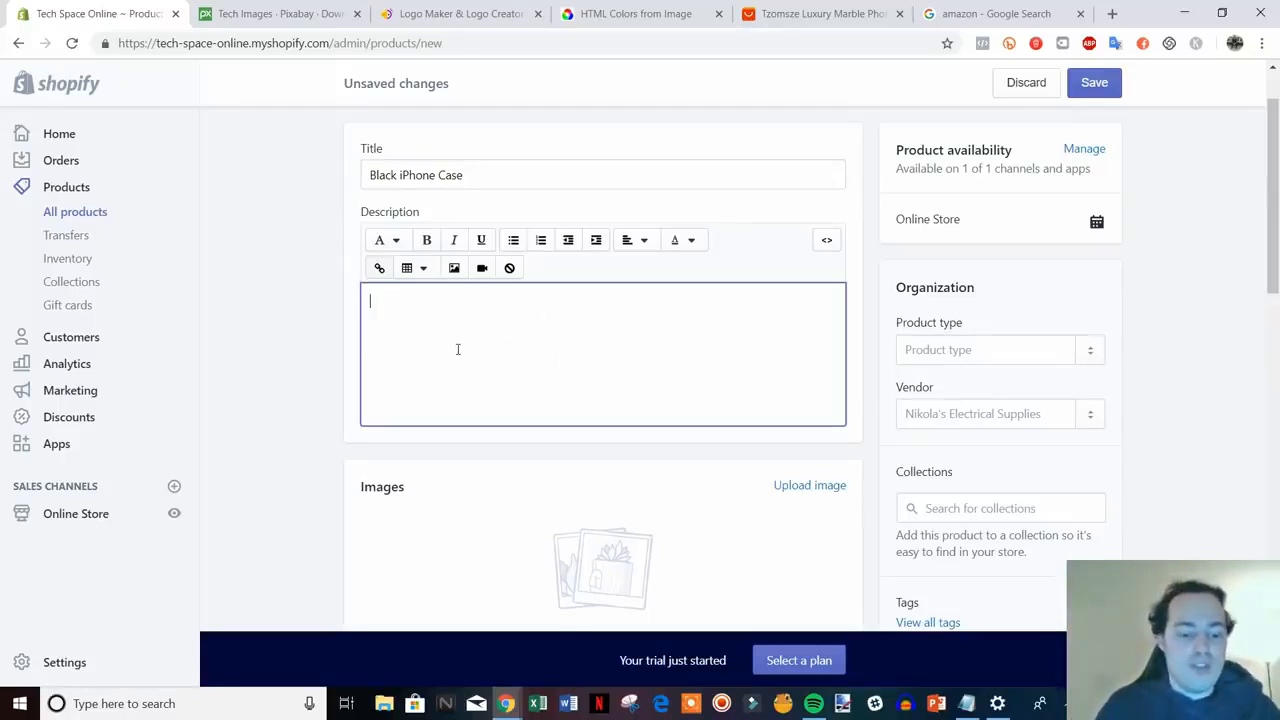
{"action": "type", "text": "Descri"}
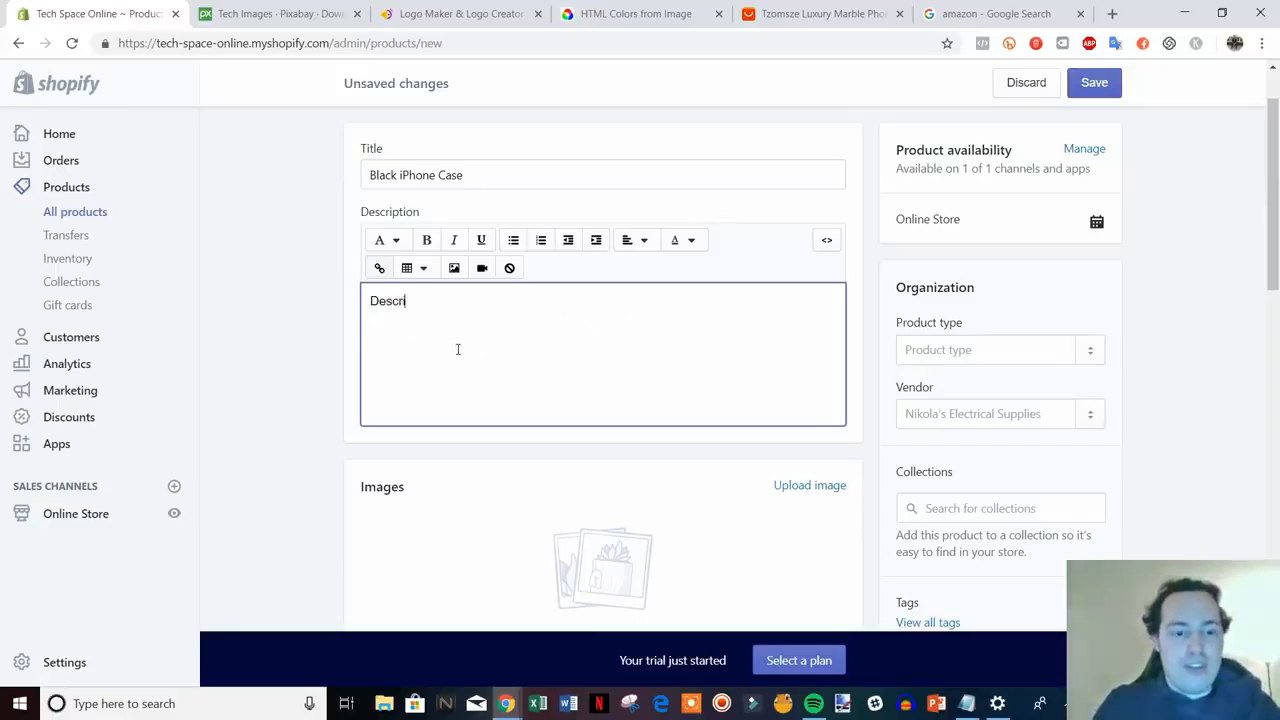
{"action": "type", "text": "be product"}
{"action": "key", "text": "Return"}
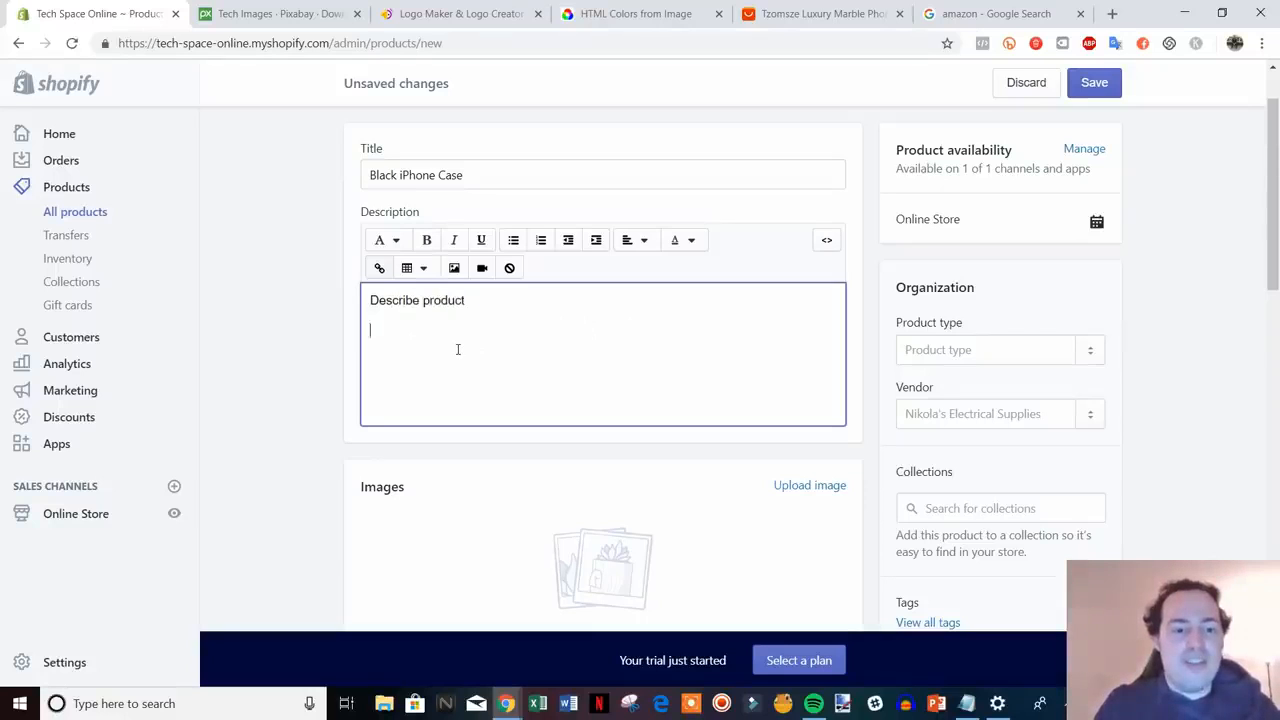
{"action": "type", "text": "F"}
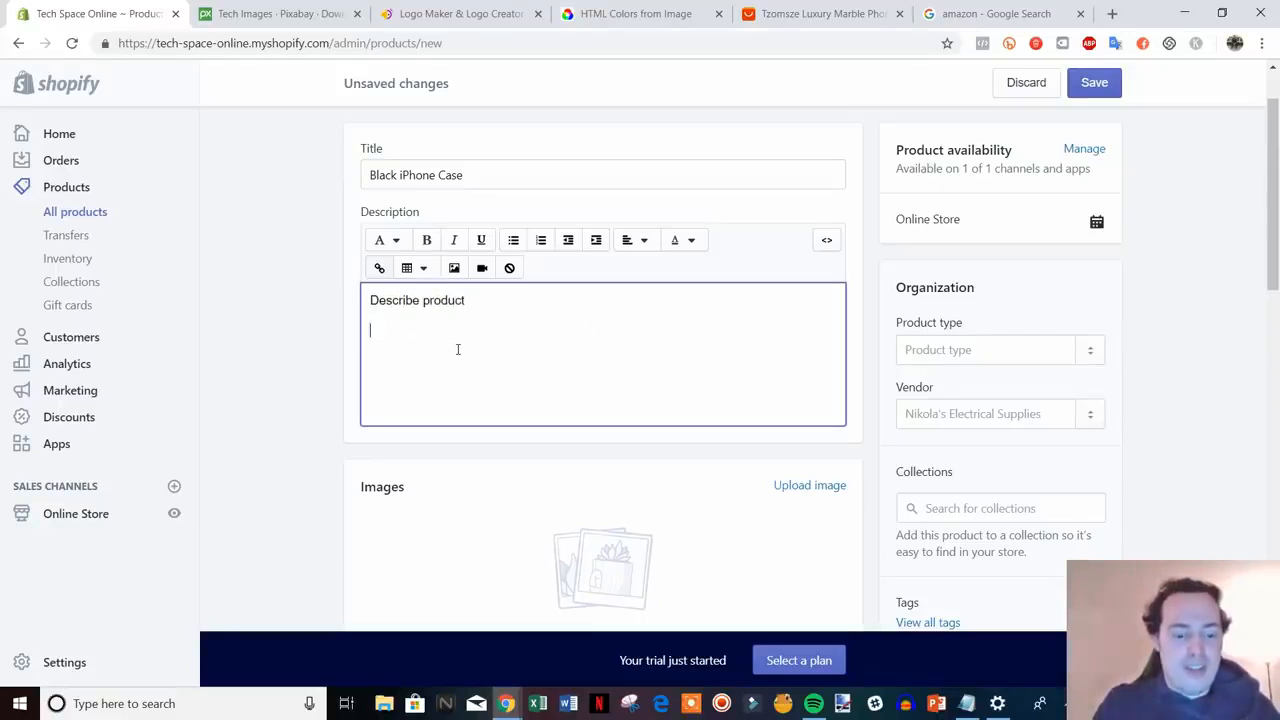
{"action": "type", "text": "eatures"}
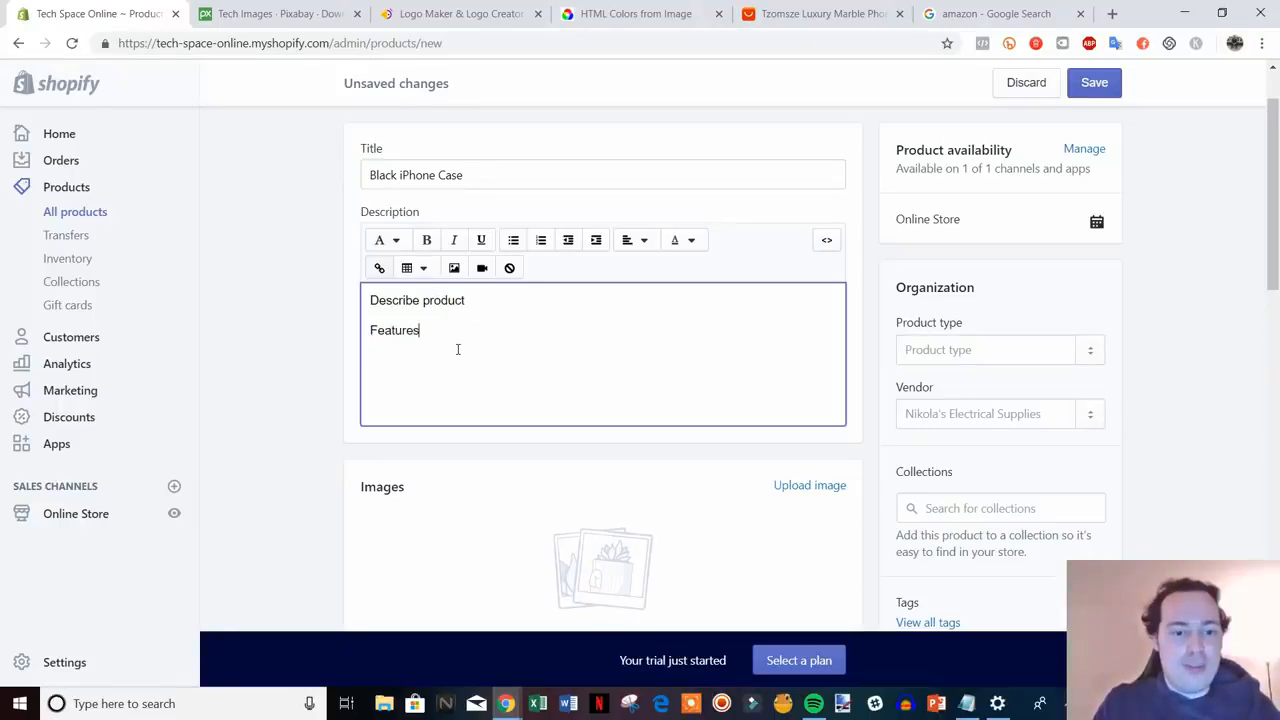
{"action": "type", "text": " & Benefits"}
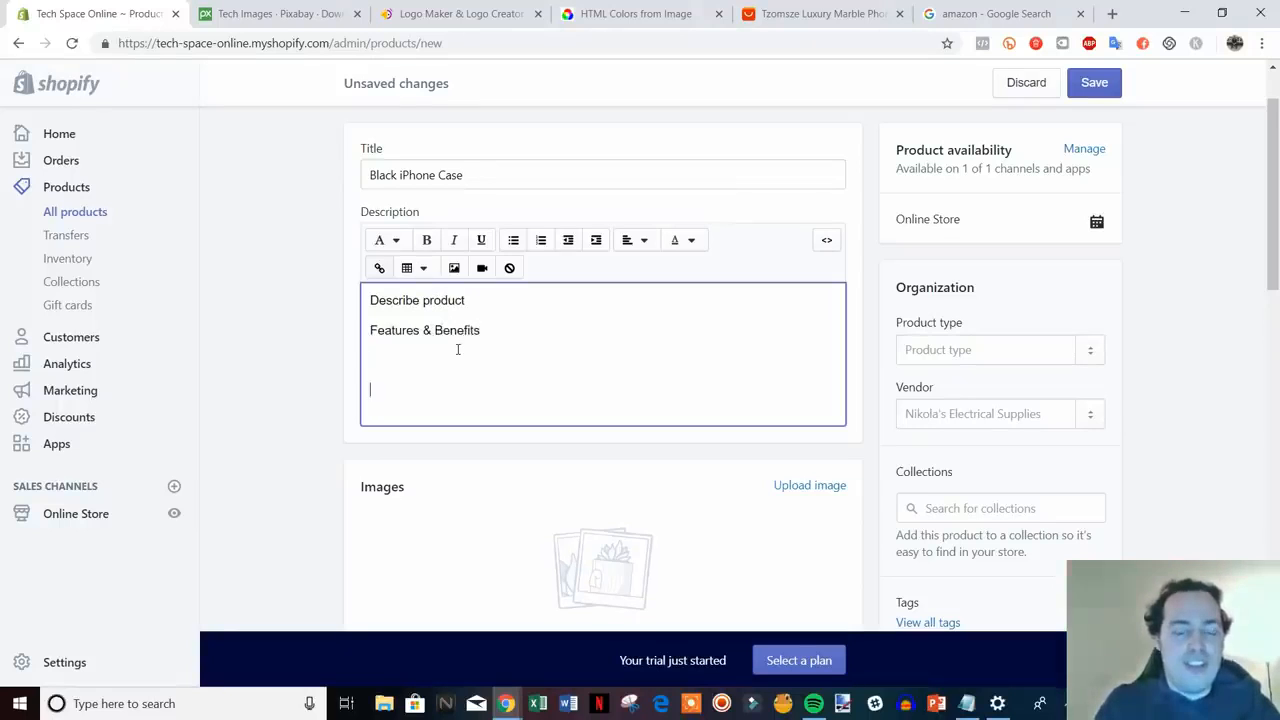
{"action": "key", "text": "BackSpace"}
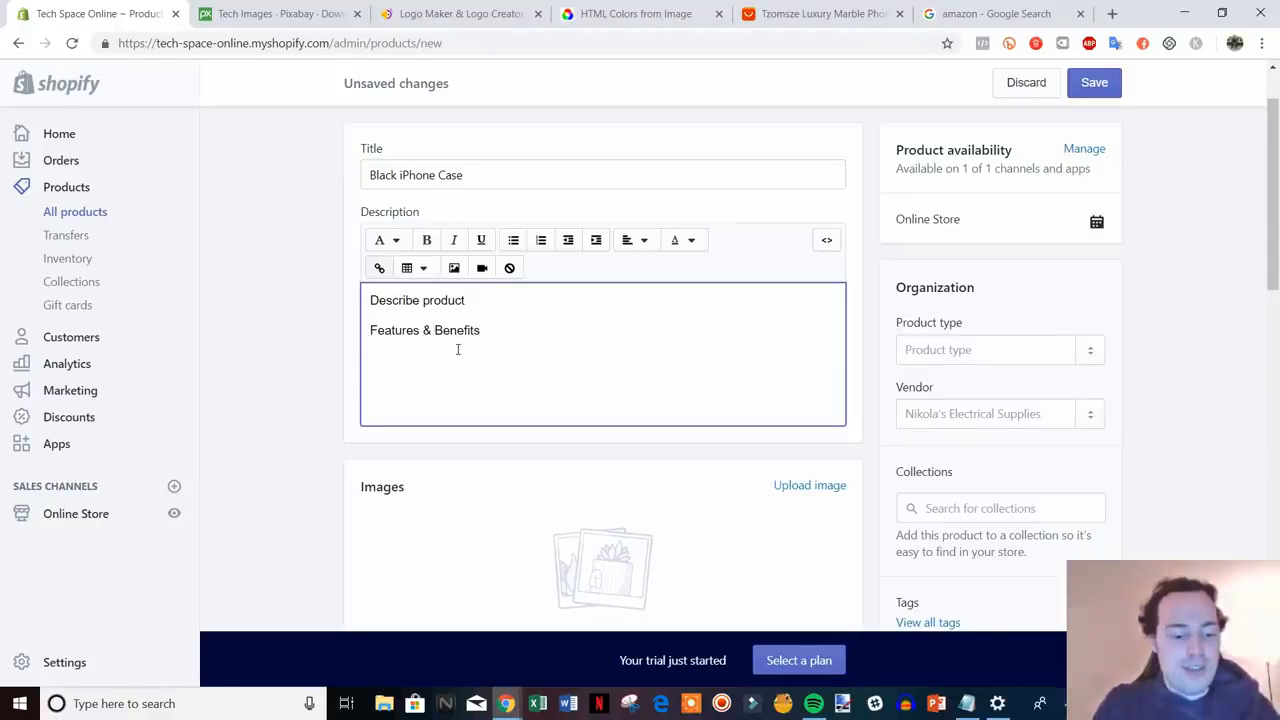
{"action": "type", "text": "FAQs"}
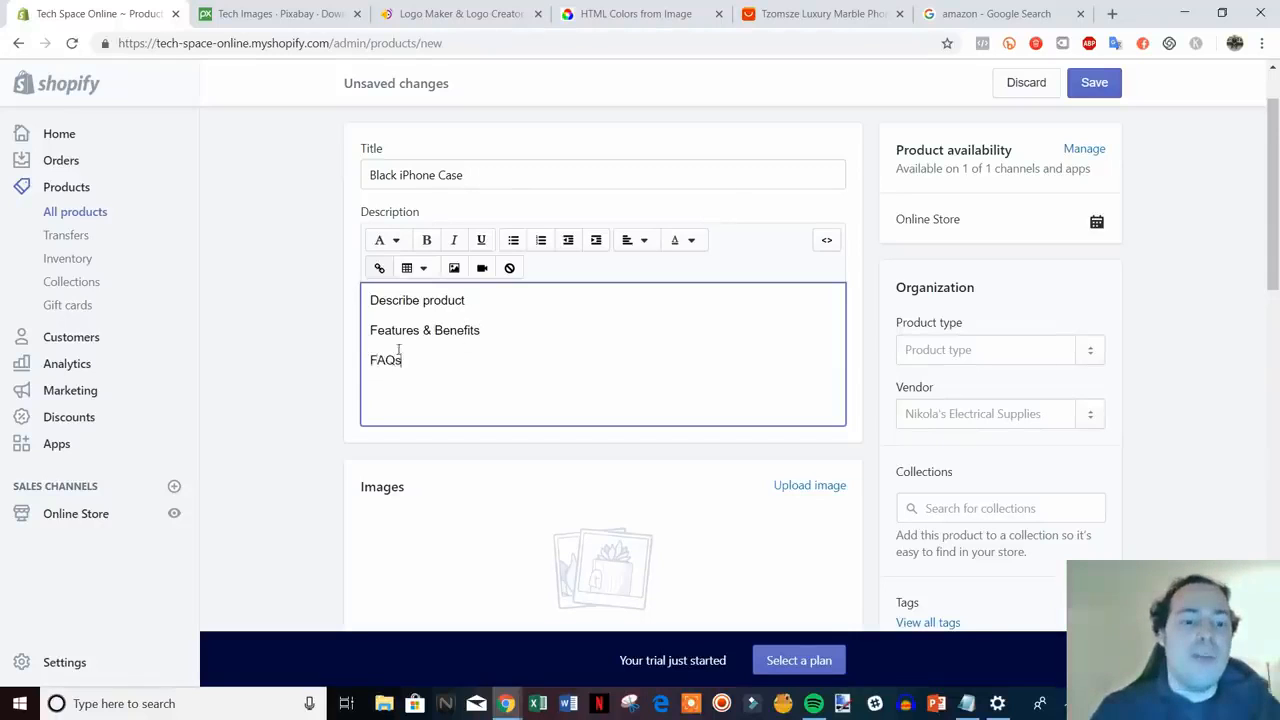
{"action": "scroll", "coordinate": [262, 422], "scroll_direction": "down", "scroll_amount": 3}
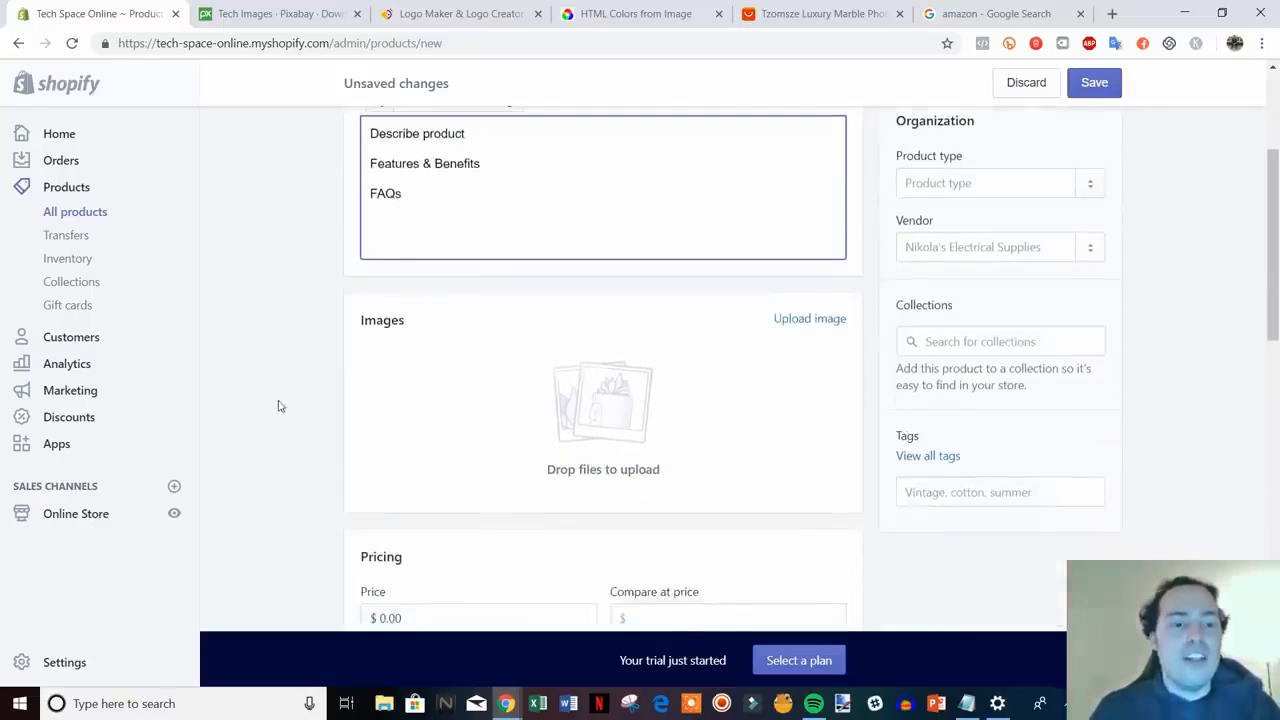
{"action": "left_click", "coordinate": [350, 399]}
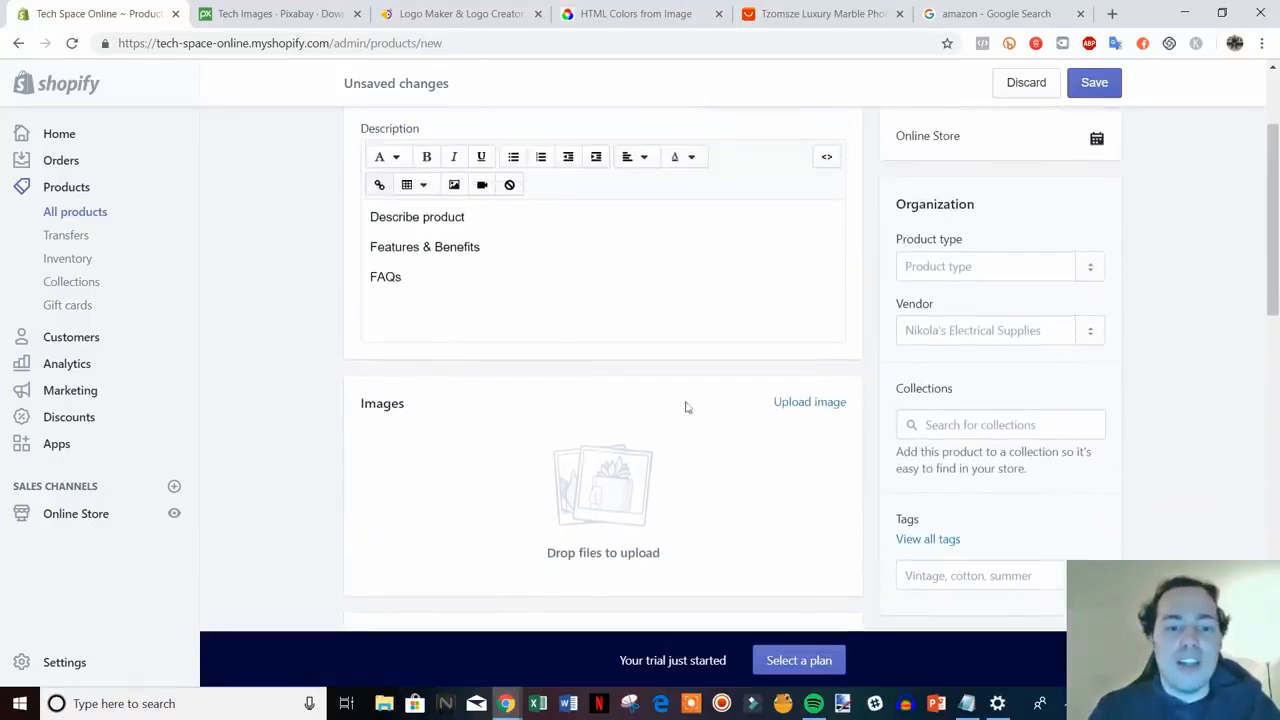
- Upload the 'black iphone case' photo as the product image
{"action": "left_click", "coordinate": [810, 404]}
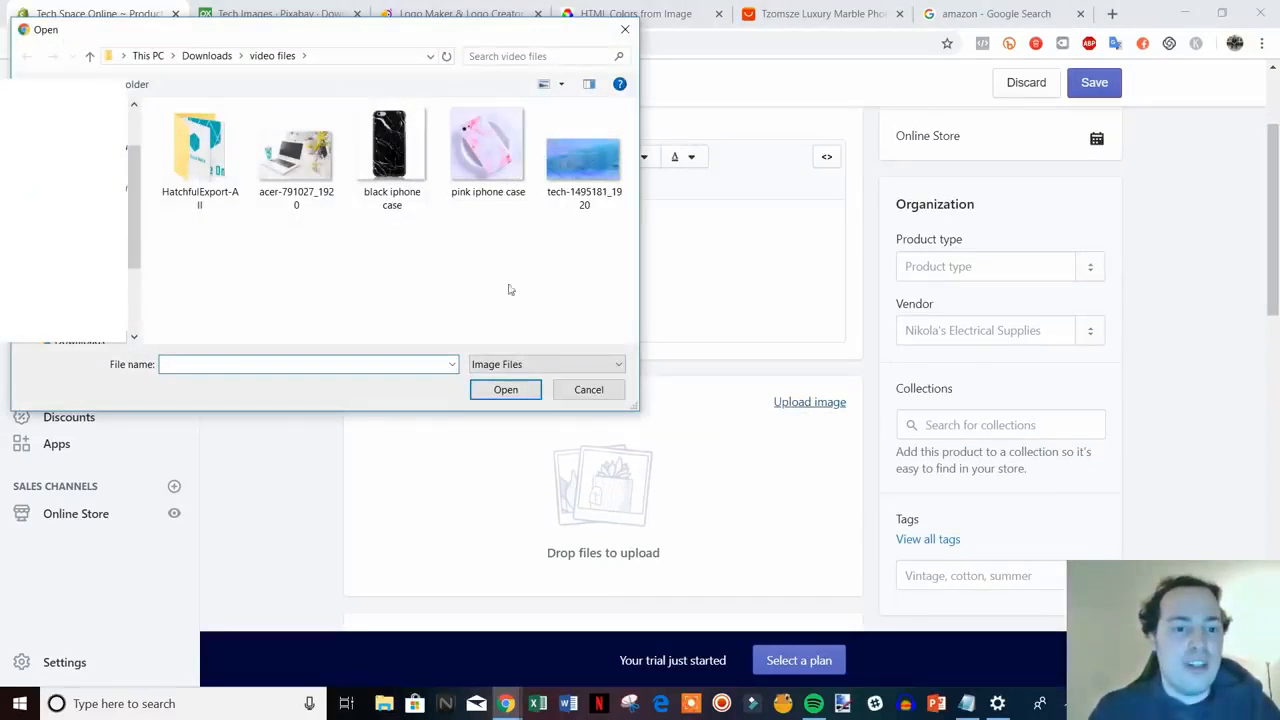
{"action": "double_click", "coordinate": [390, 158]}
{"action": "scroll", "coordinate": [766, 401], "scroll_direction": "down", "scroll_amount": 1}
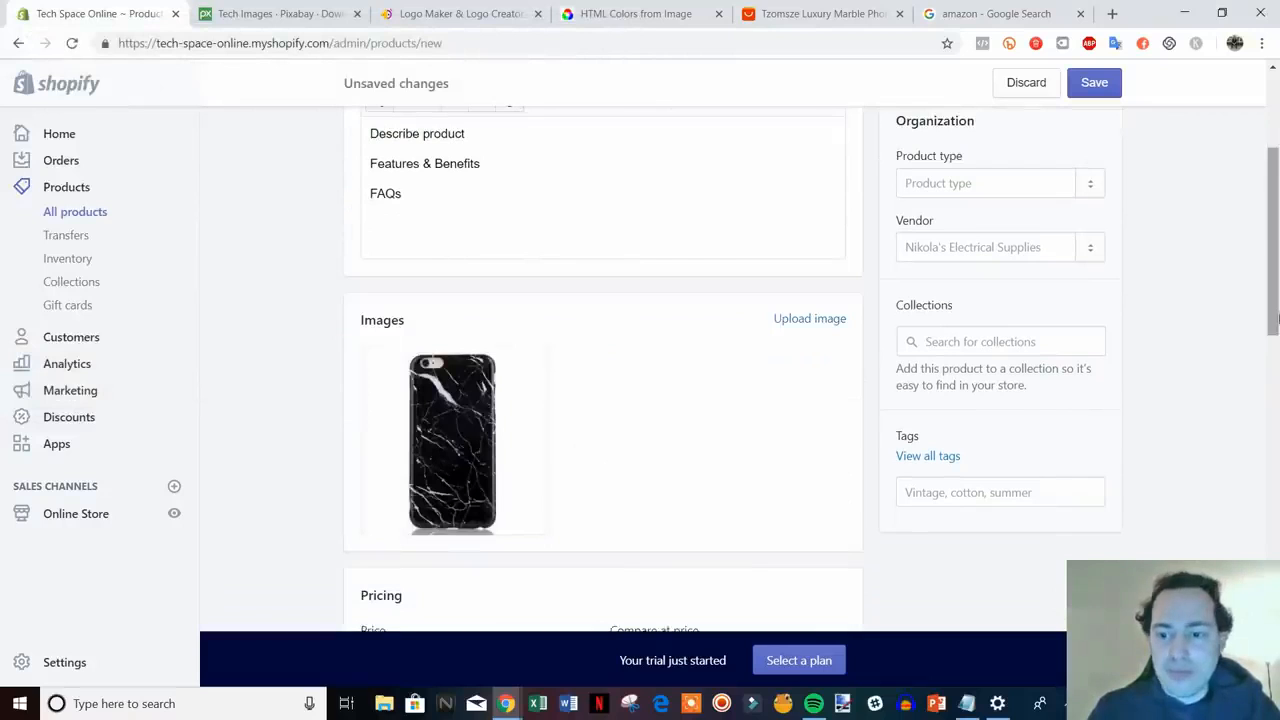
{"action": "scroll", "coordinate": [1274, 310], "scroll_direction": "up", "scroll_amount": 1}
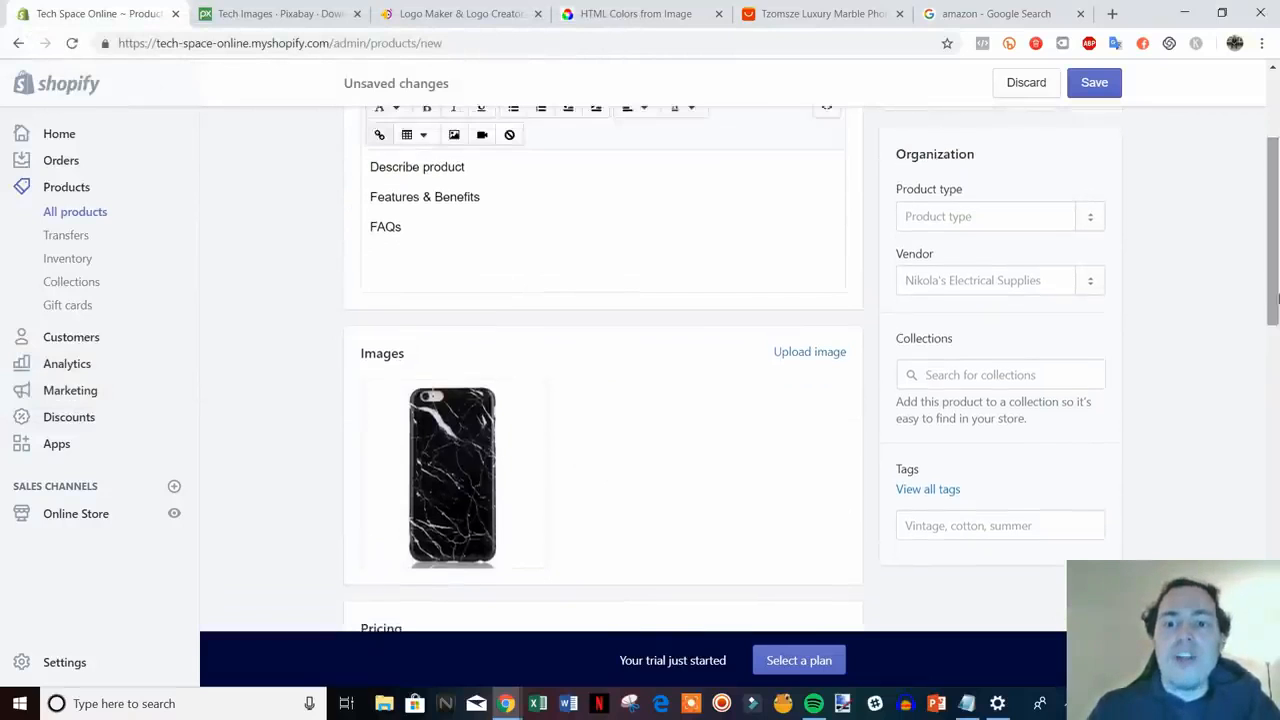
- Set the product type to the new type 'iphone case'
{"action": "left_click", "coordinate": [988, 214]}
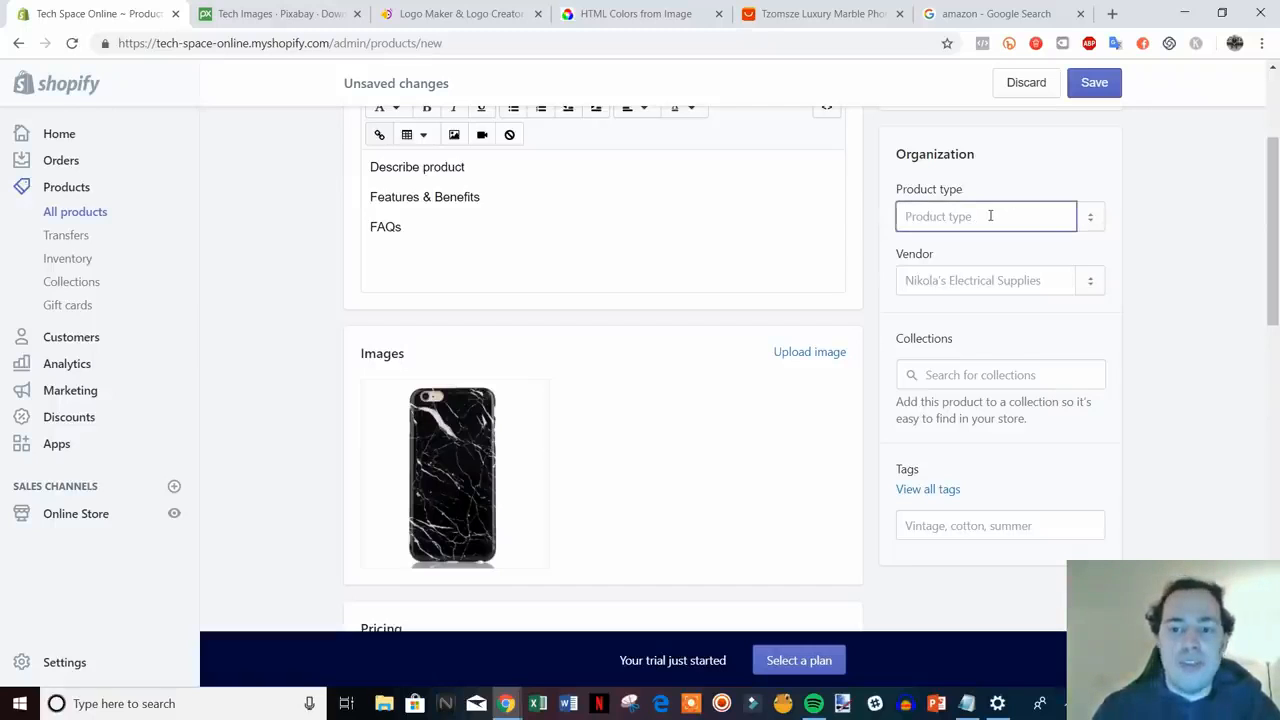
{"action": "type", "text": "ipho"}
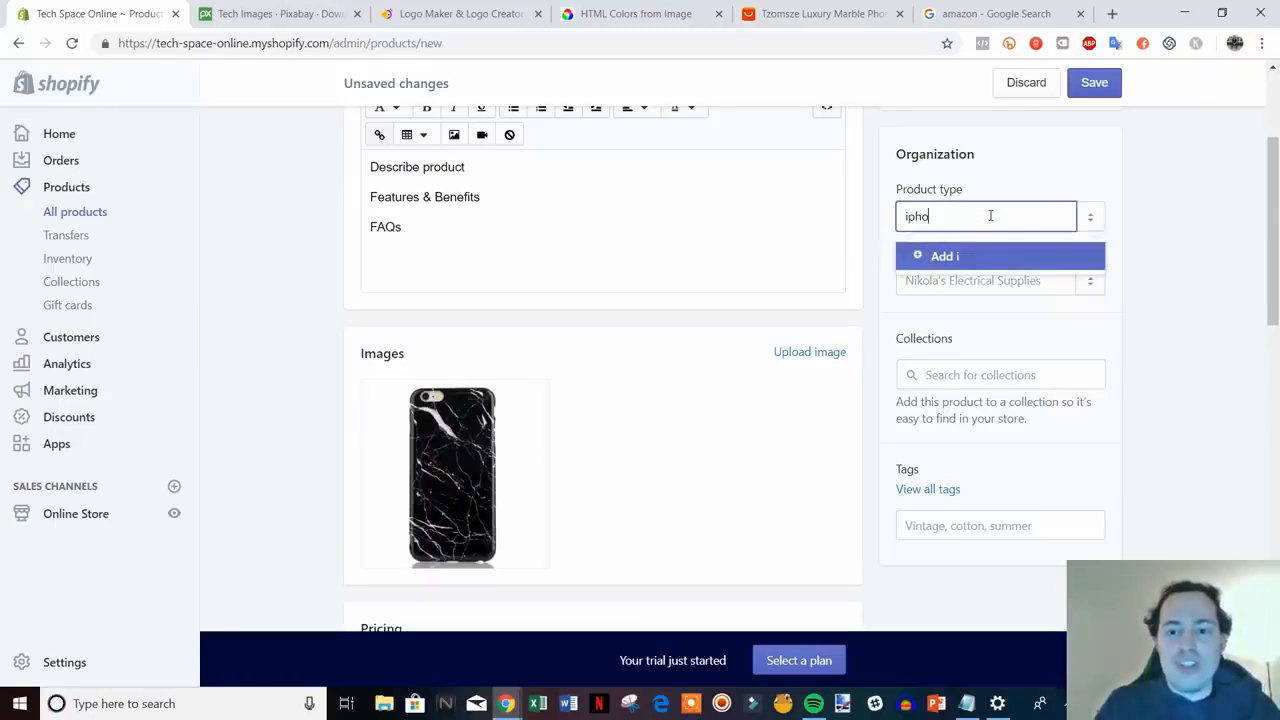
{"action": "type", "text": "ne case"}
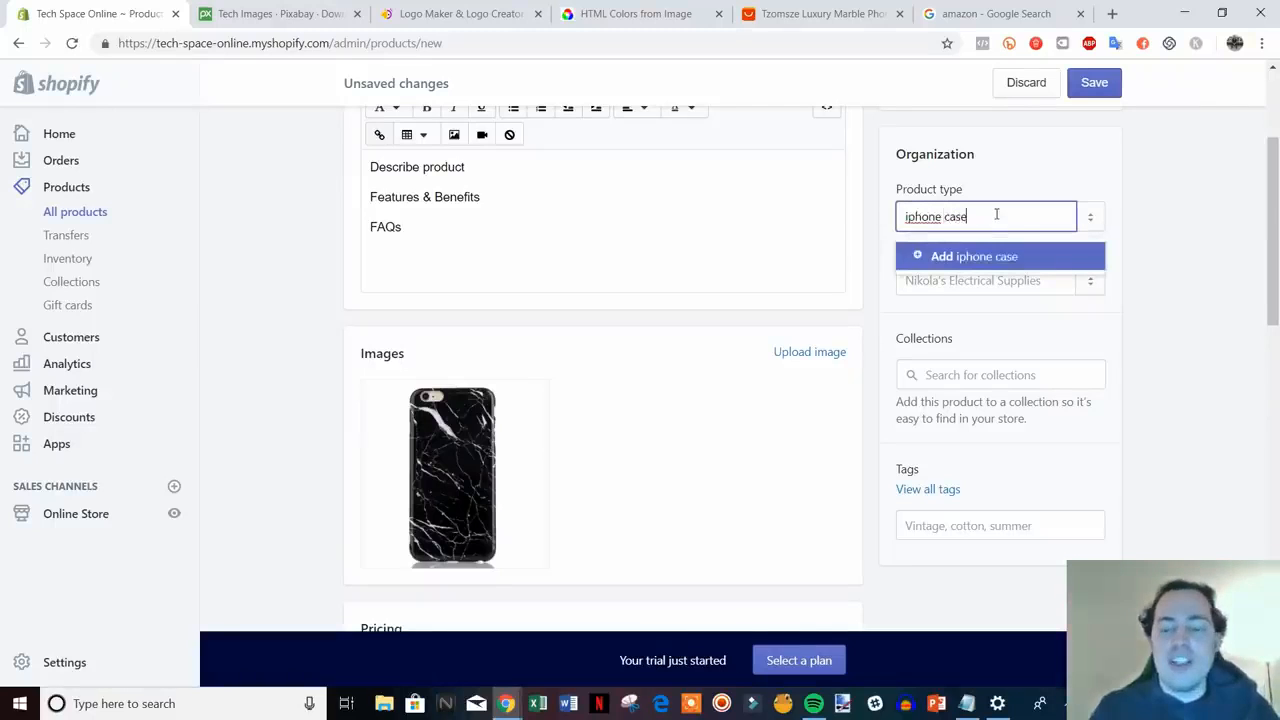
{"action": "left_click", "coordinate": [941, 264]}
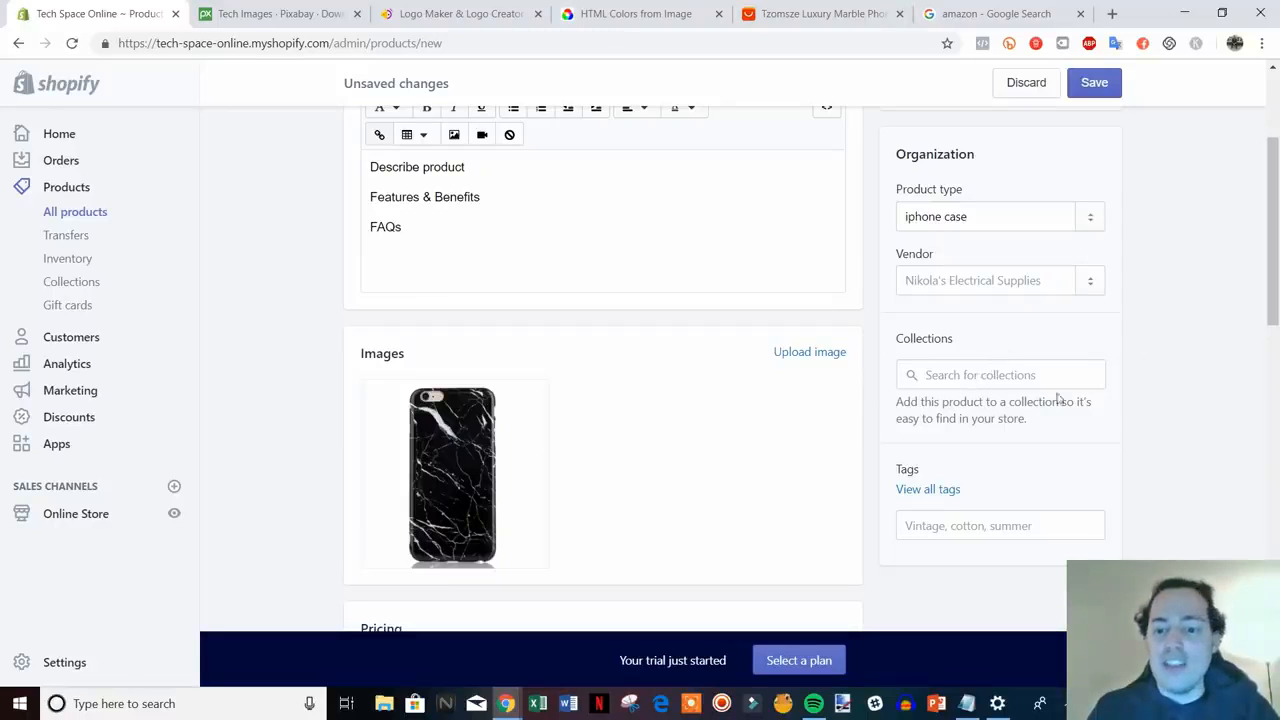
{"action": "scroll", "coordinate": [1243, 450], "scroll_direction": "down", "scroll_amount": 1}
{"action": "scroll", "coordinate": [1243, 450], "scroll_direction": "up", "scroll_amount": 1}
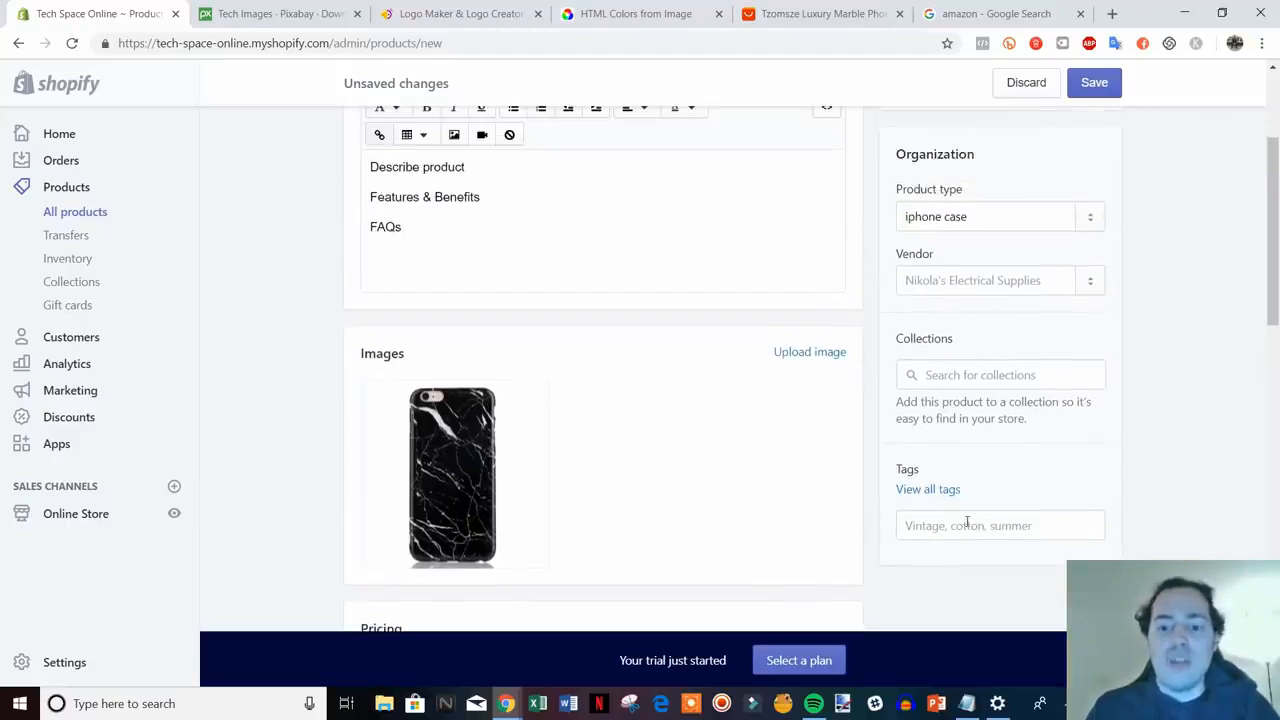
- Tag the product with 'iphone case' and 'black'
{"action": "mouse_move", "coordinate": [533, 487]}
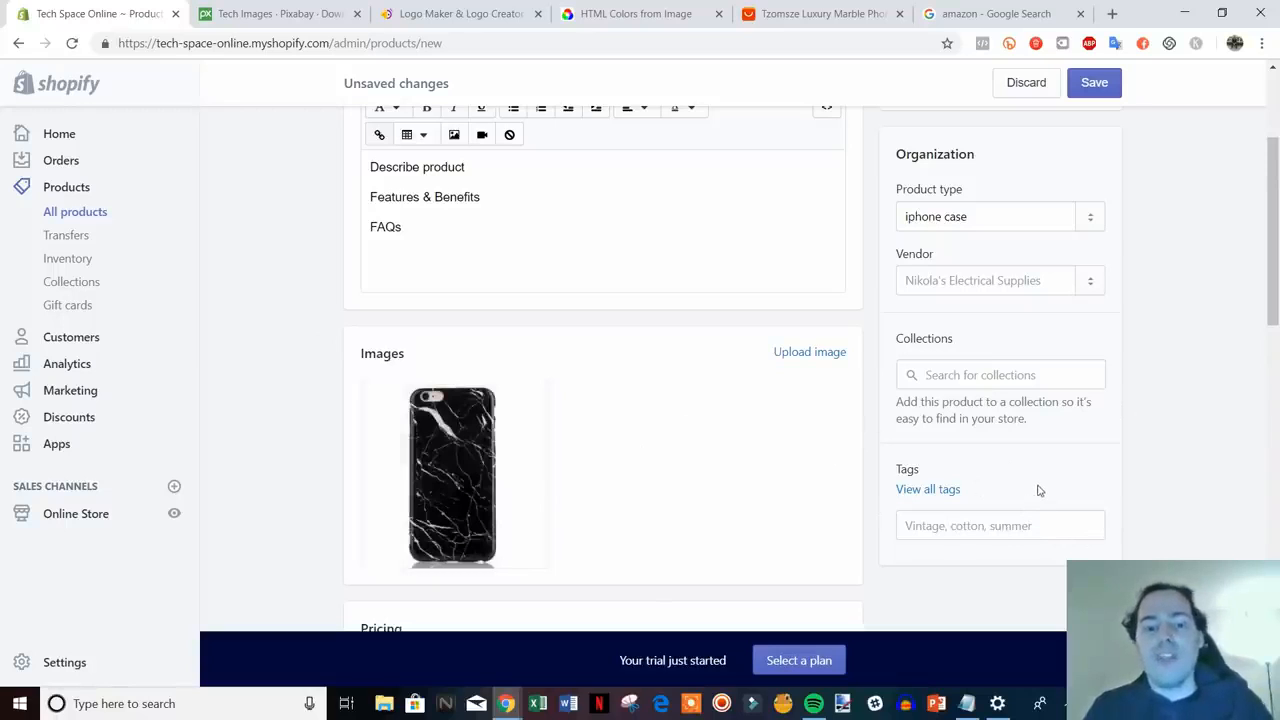
{"action": "left_click", "coordinate": [1001, 522]}
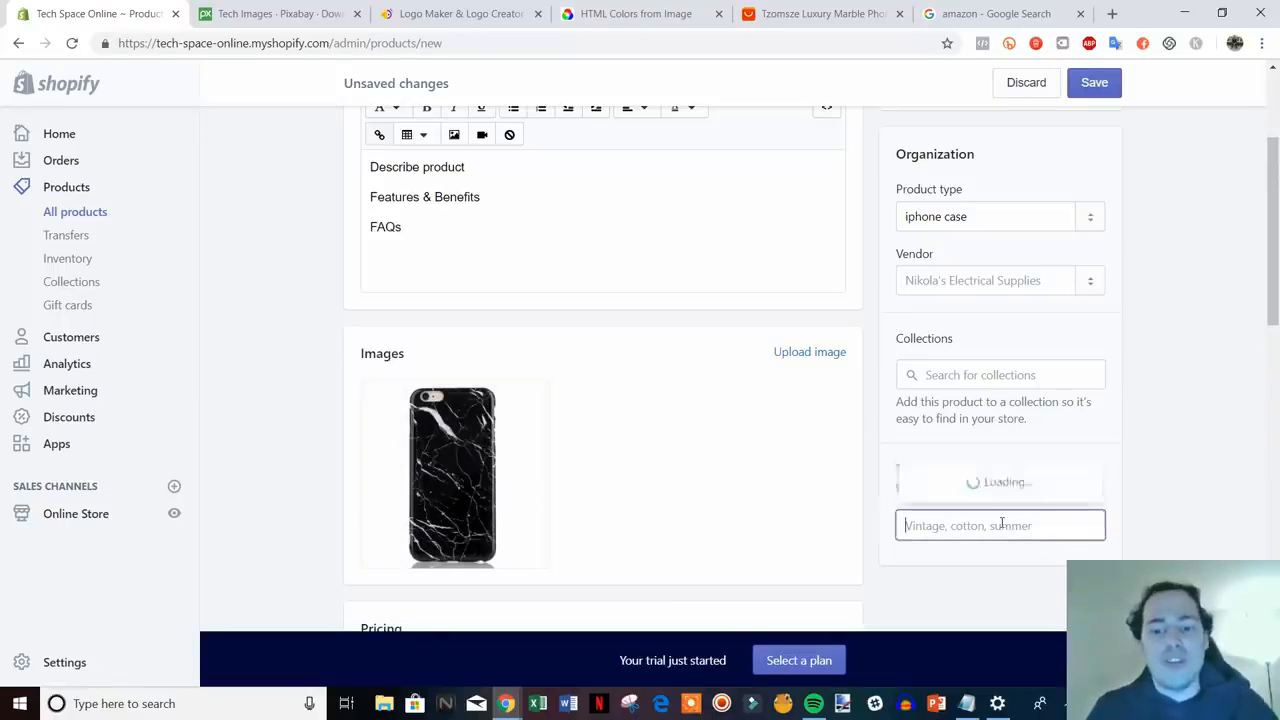
{"action": "type", "text": "iphone"}
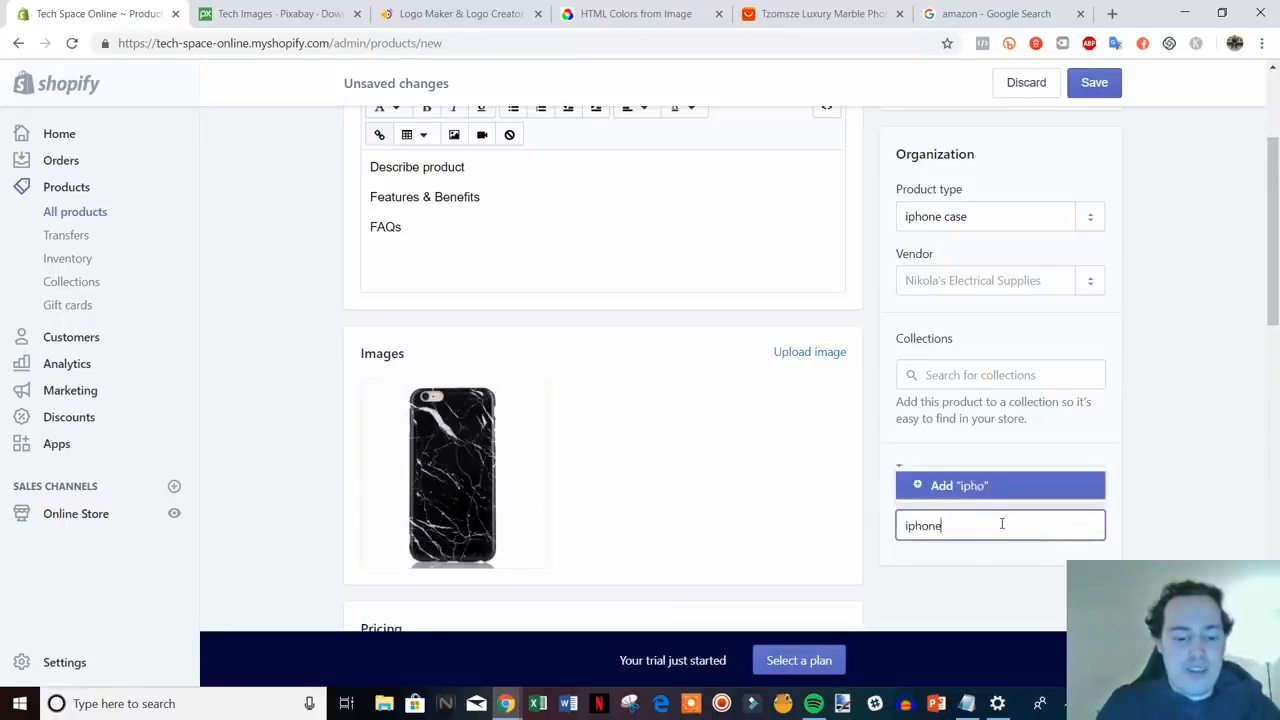
{"action": "type", "text": " case"}
{"action": "key", "text": "Return"}
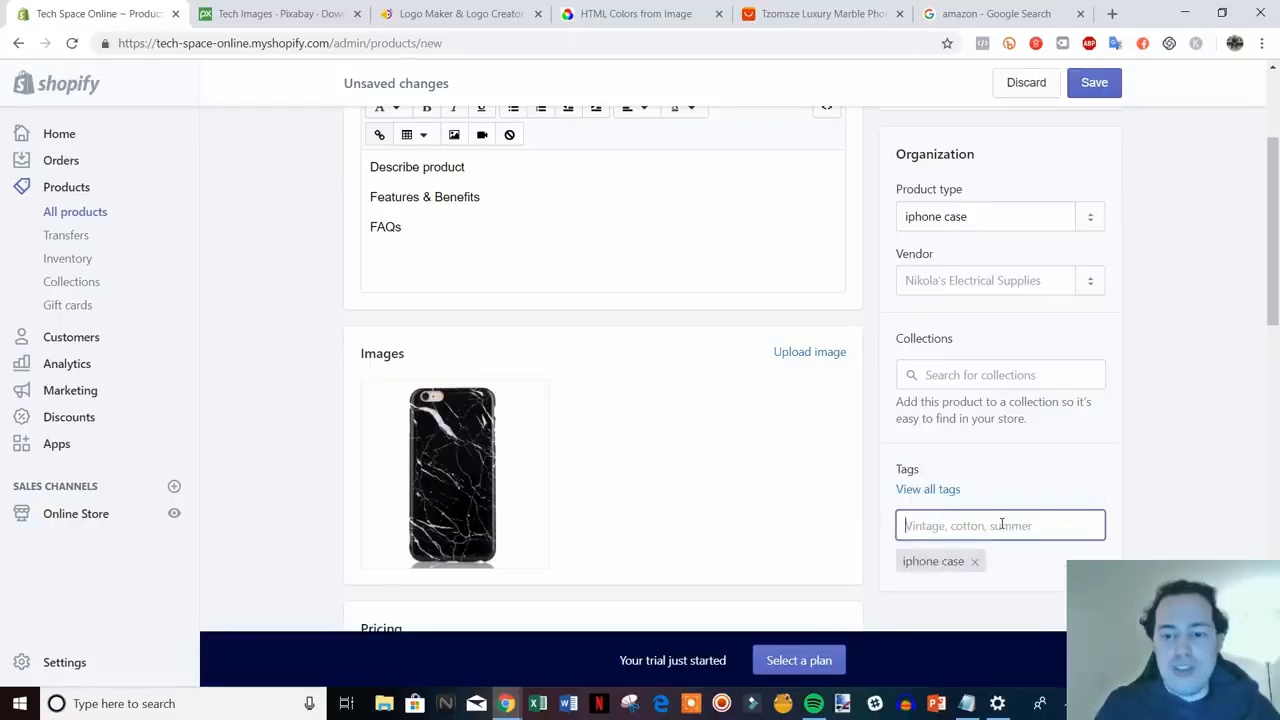
{"action": "type", "text": "black"}
{"action": "key", "text": "Return"}
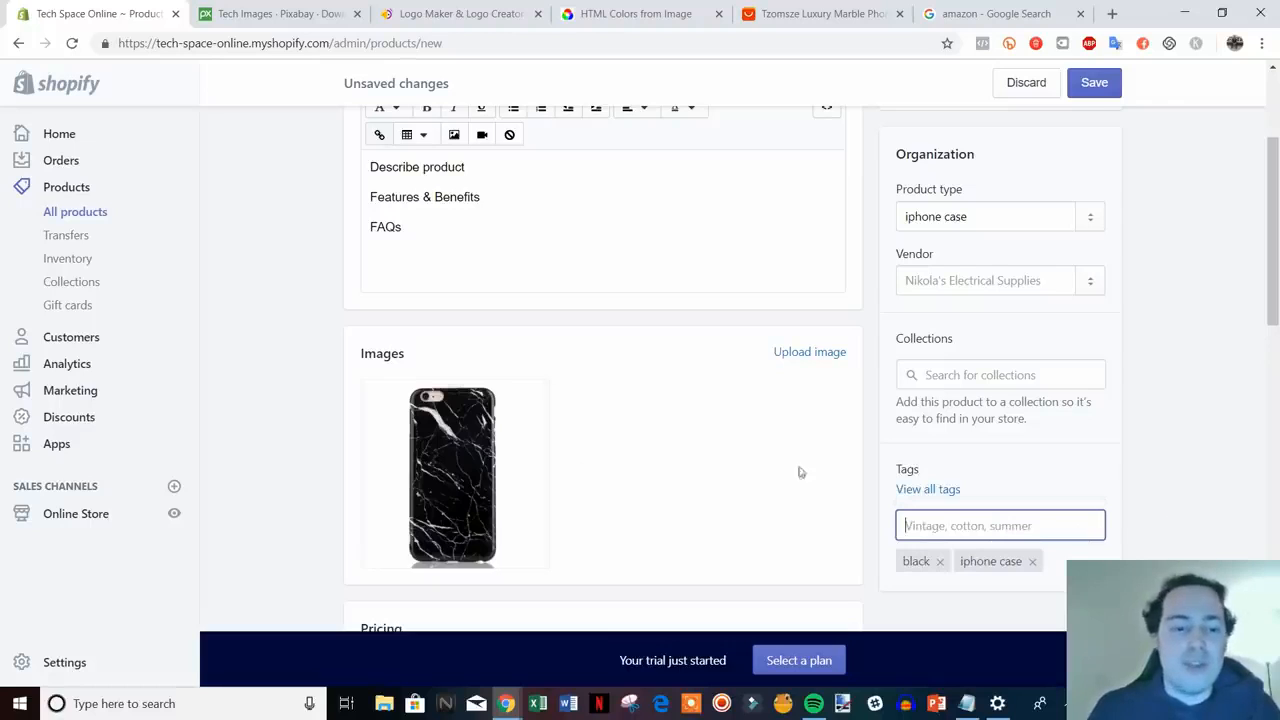
- Check the vendor choices, leaving the vendor unchanged
{"action": "scroll", "coordinate": [1119, 462], "scroll_direction": "down", "scroll_amount": 1}
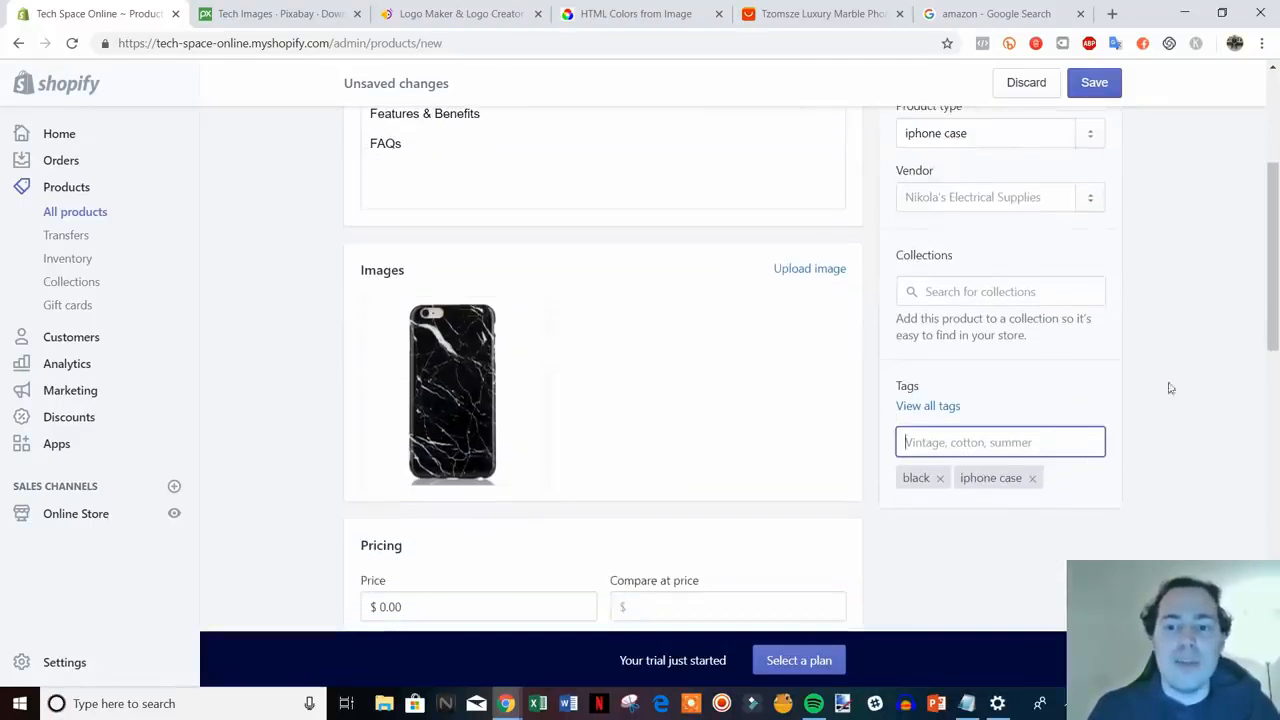
{"action": "left_click", "coordinate": [980, 197]}
{"action": "left_click", "coordinate": [1166, 224]}
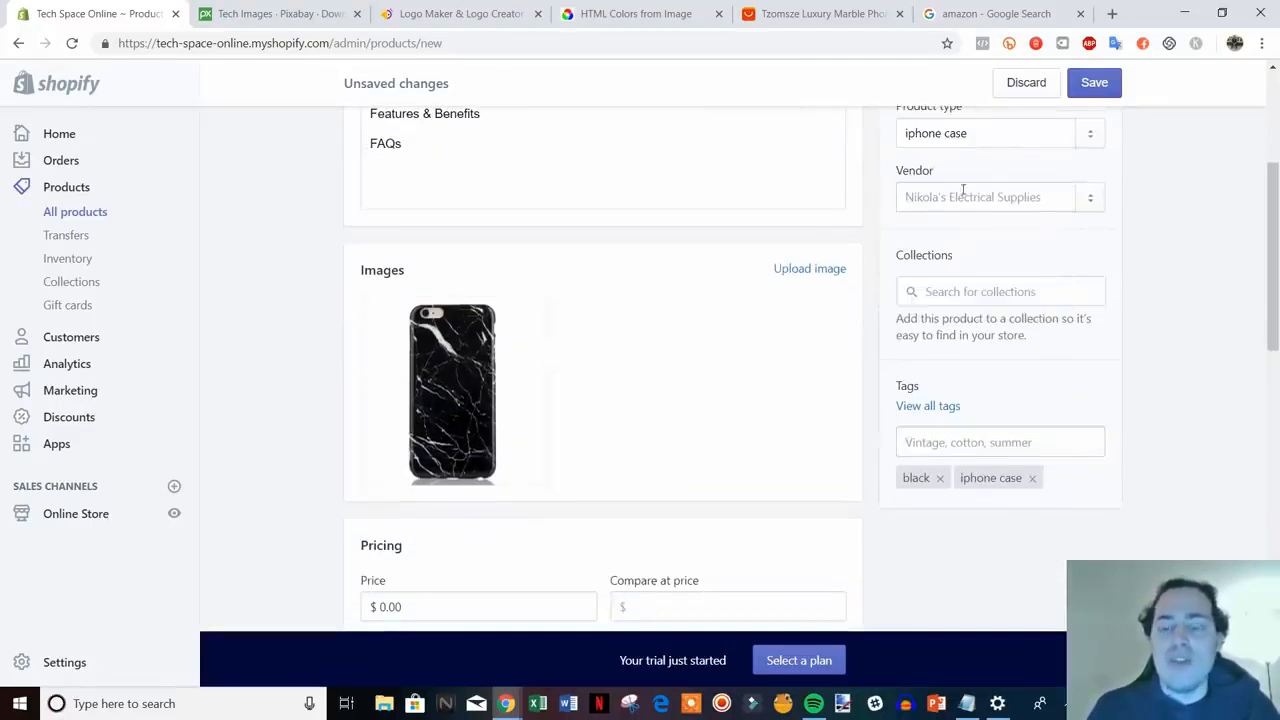
{"action": "scroll", "coordinate": [1060, 313], "scroll_direction": "up", "scroll_amount": 2}
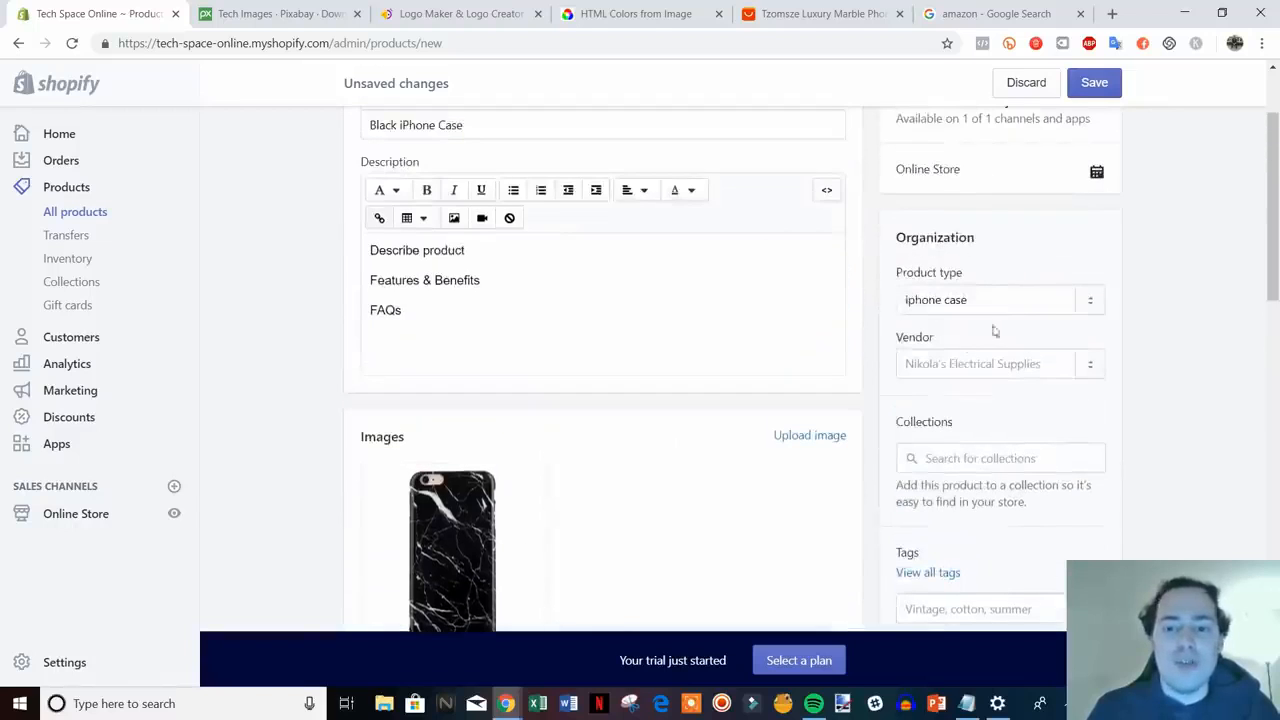
{"action": "scroll", "coordinate": [1166, 377], "scroll_direction": "down", "scroll_amount": 1}
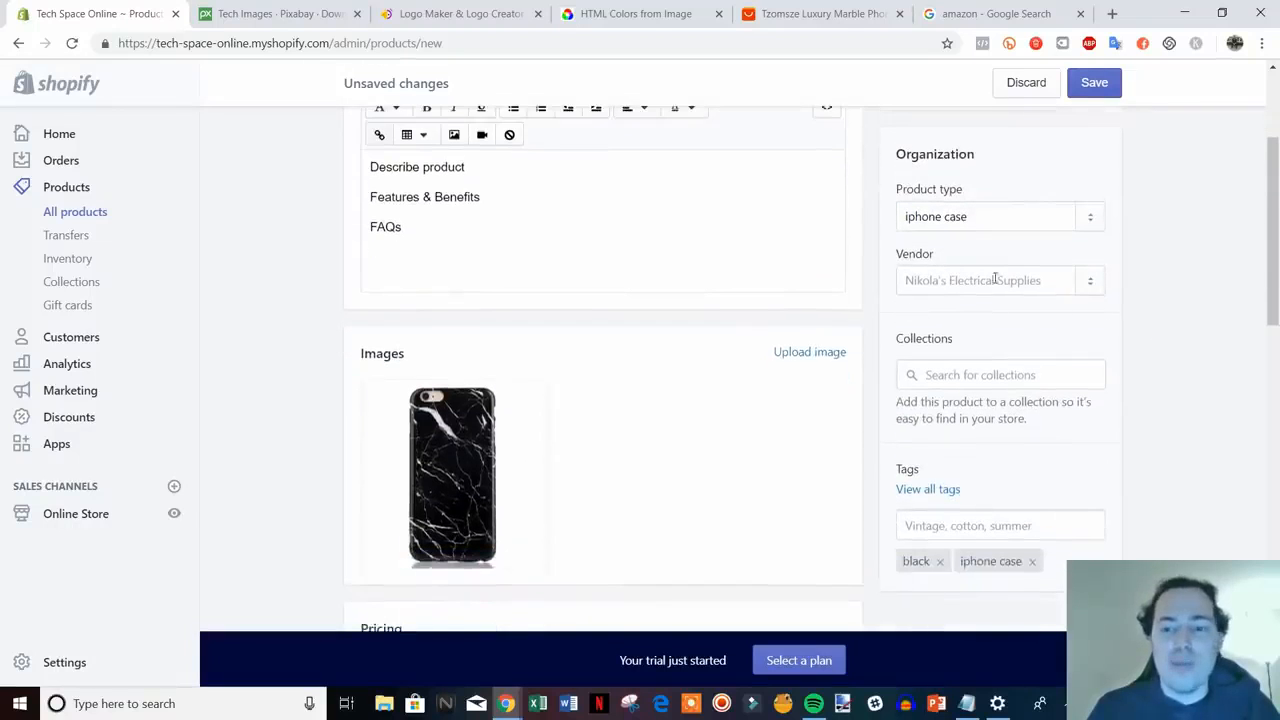
{"action": "scroll", "coordinate": [995, 279], "scroll_direction": "down", "scroll_amount": 3}
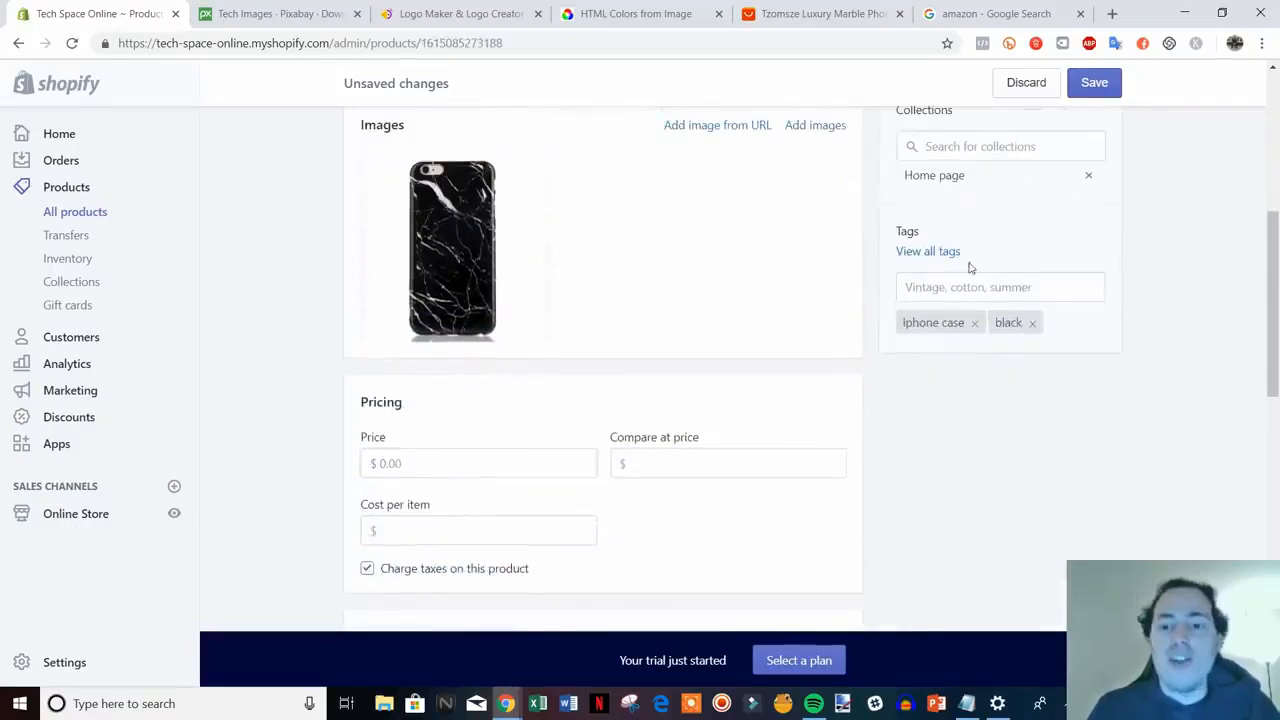
{"action": "scroll", "coordinate": [1003, 434], "scroll_direction": "down", "scroll_amount": 1}
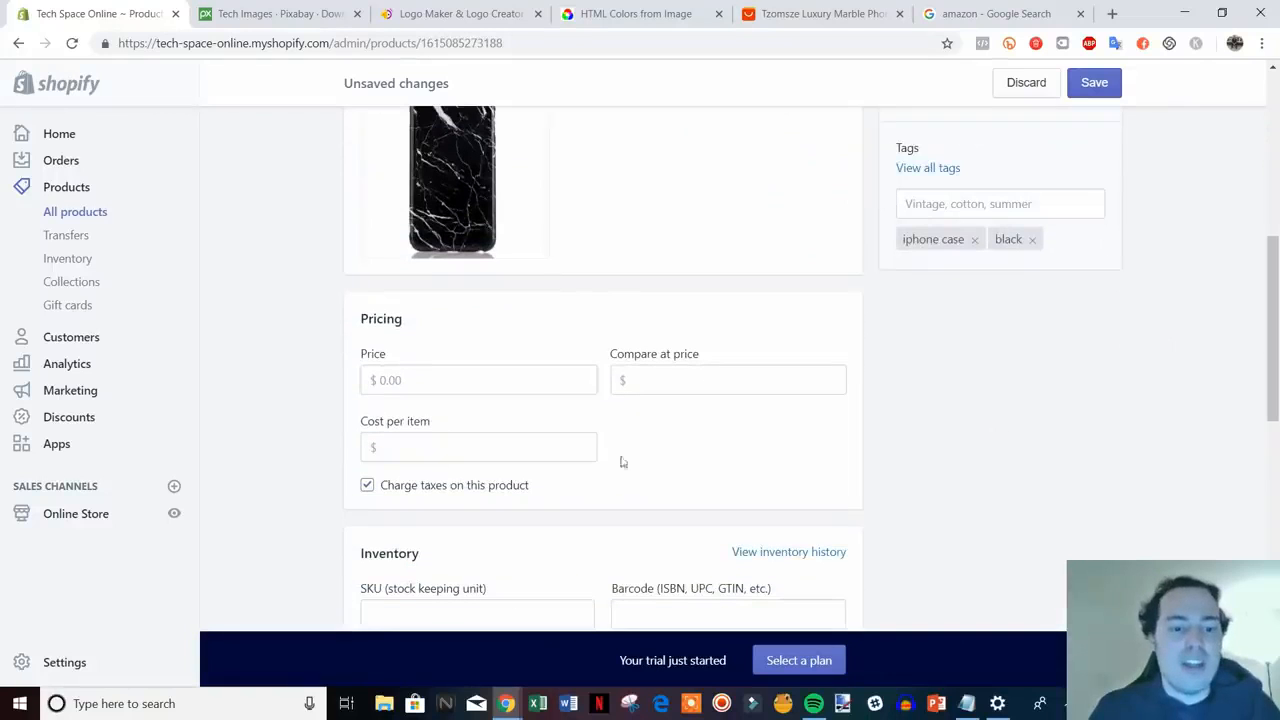
{"action": "scroll", "coordinate": [520, 415], "scroll_direction": "down", "scroll_amount": 1}
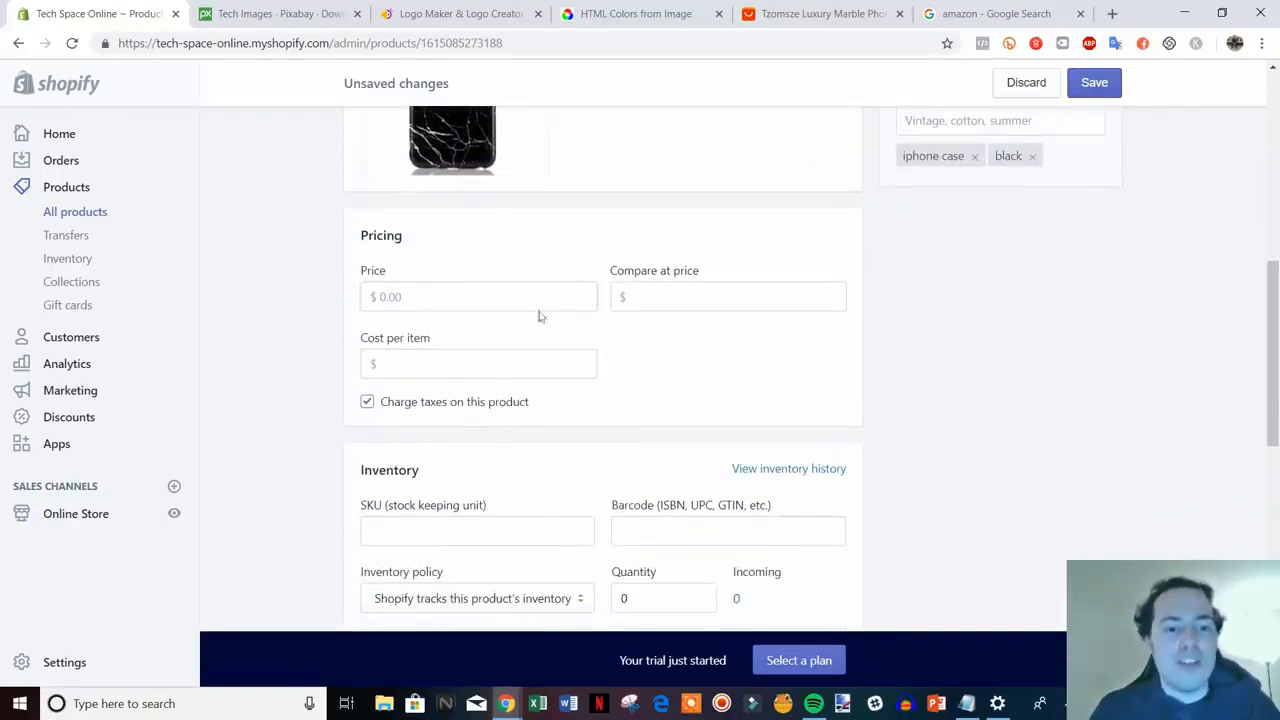
- Set the price to $14.99 and the compare-at price to $19.99
{"action": "left_click", "coordinate": [458, 306]}
{"action": "type", "text": "14"}
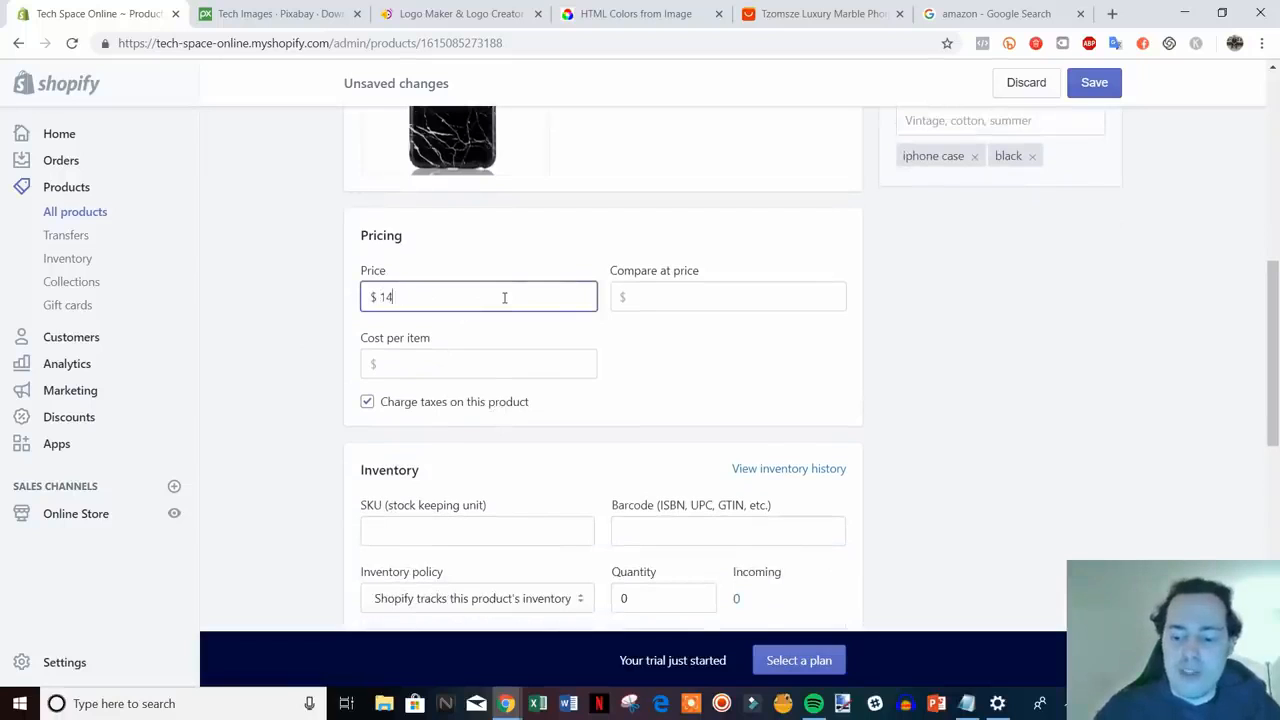
{"action": "type", "text": ".99"}
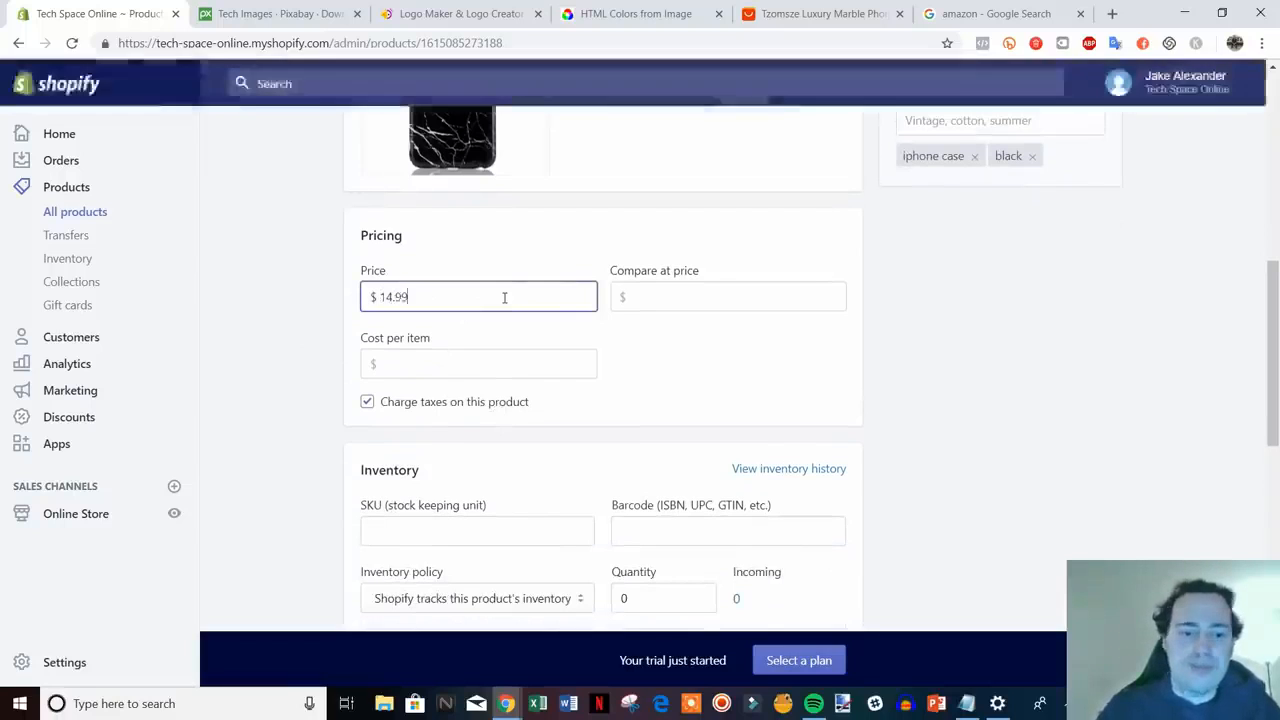
{"action": "left_click", "coordinate": [769, 289]}
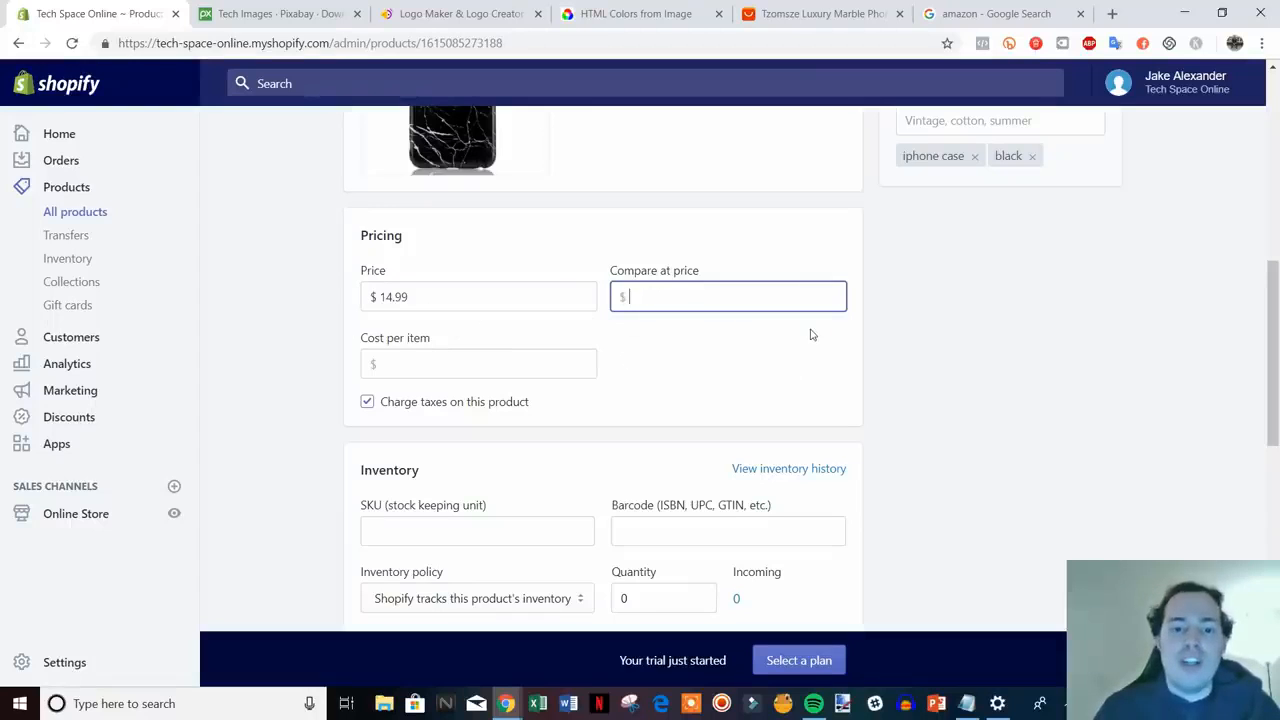
{"action": "type", "text": "19.99"}
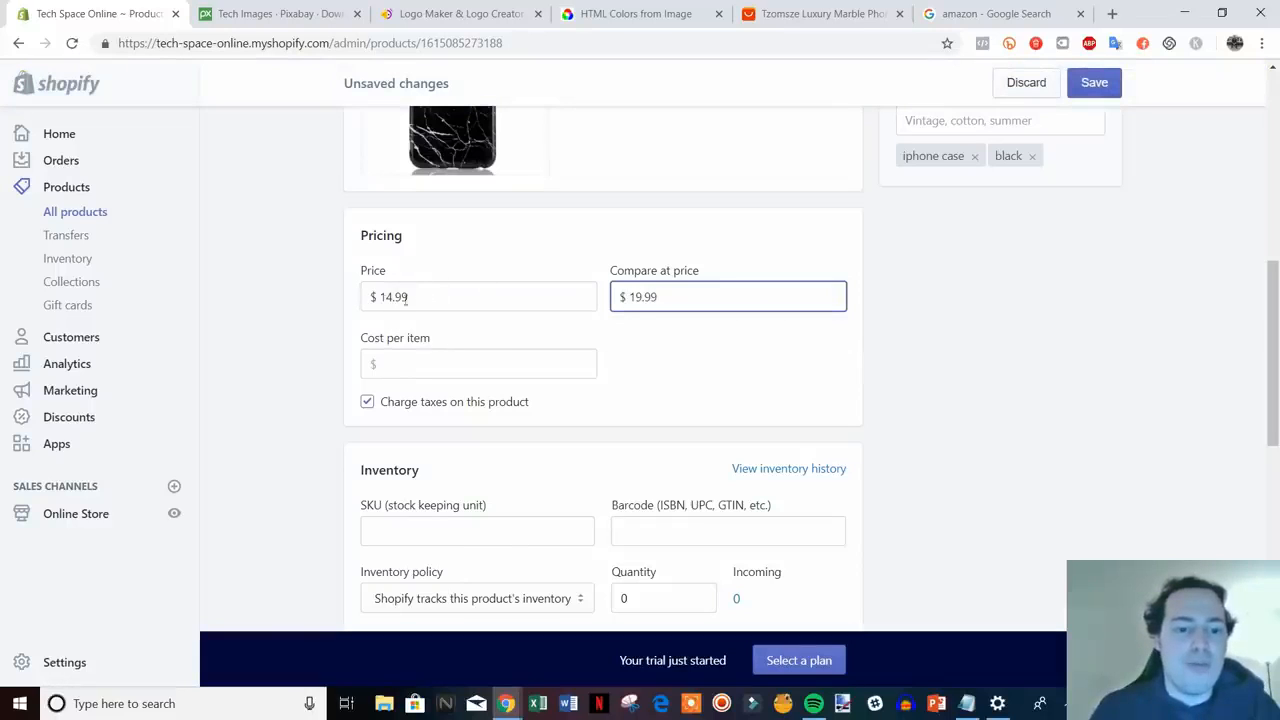
{"action": "left_click", "coordinate": [890, 370]}
{"action": "scroll", "coordinate": [1016, 360], "scroll_direction": "down", "scroll_amount": 1}
- Raise the inventory quantity to 7
{"action": "scroll", "coordinate": [1016, 360], "scroll_direction": "down", "scroll_amount": 1}
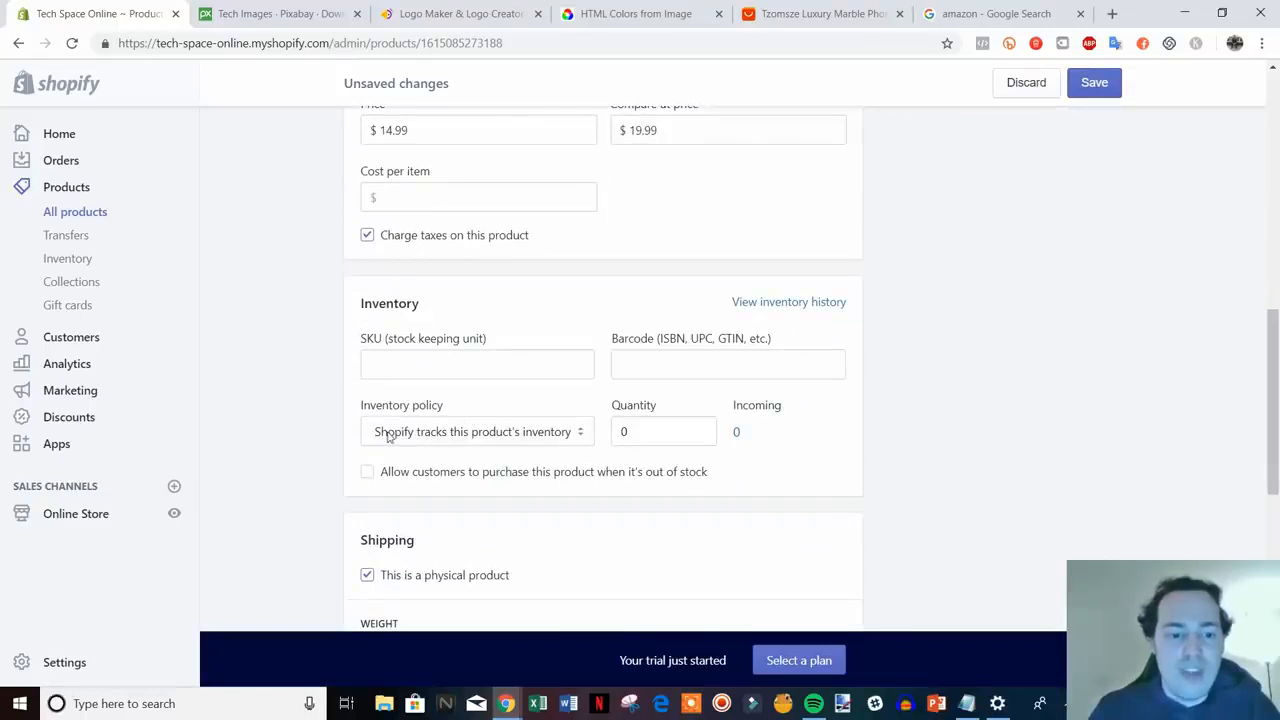
{"action": "left_click", "coordinate": [634, 434]}
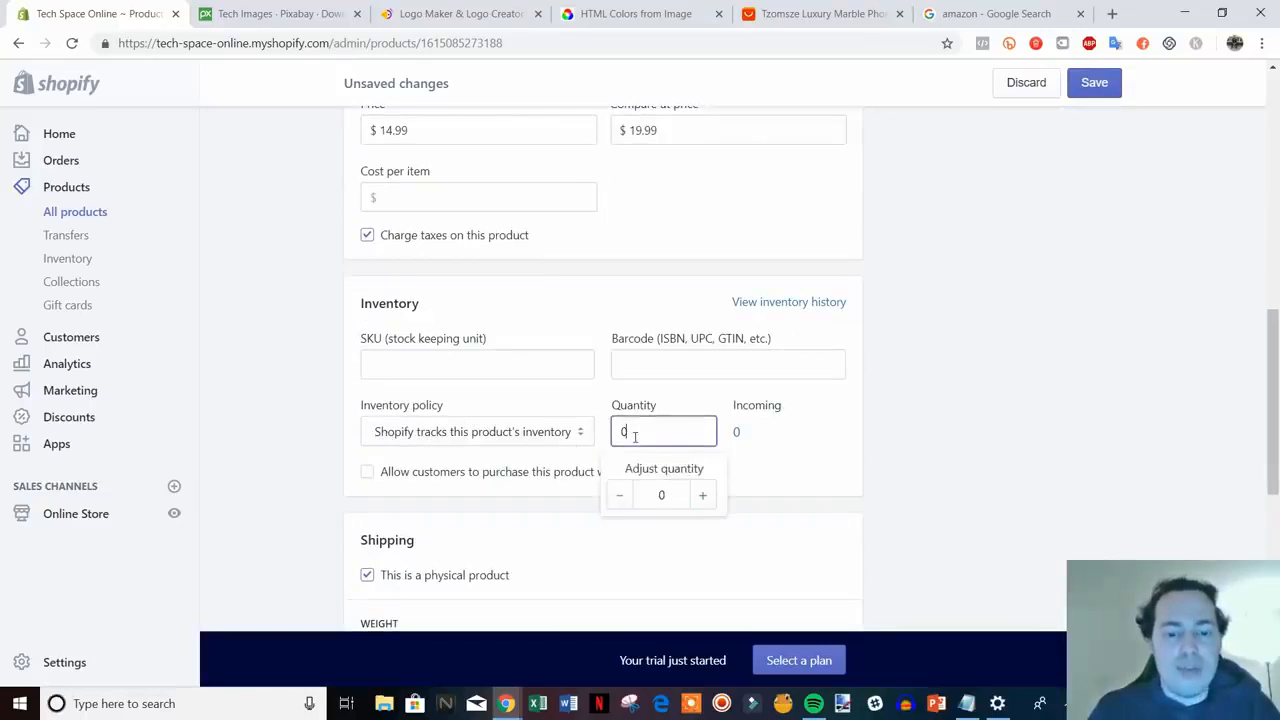
{"action": "left_click", "coordinate": [702, 496]}
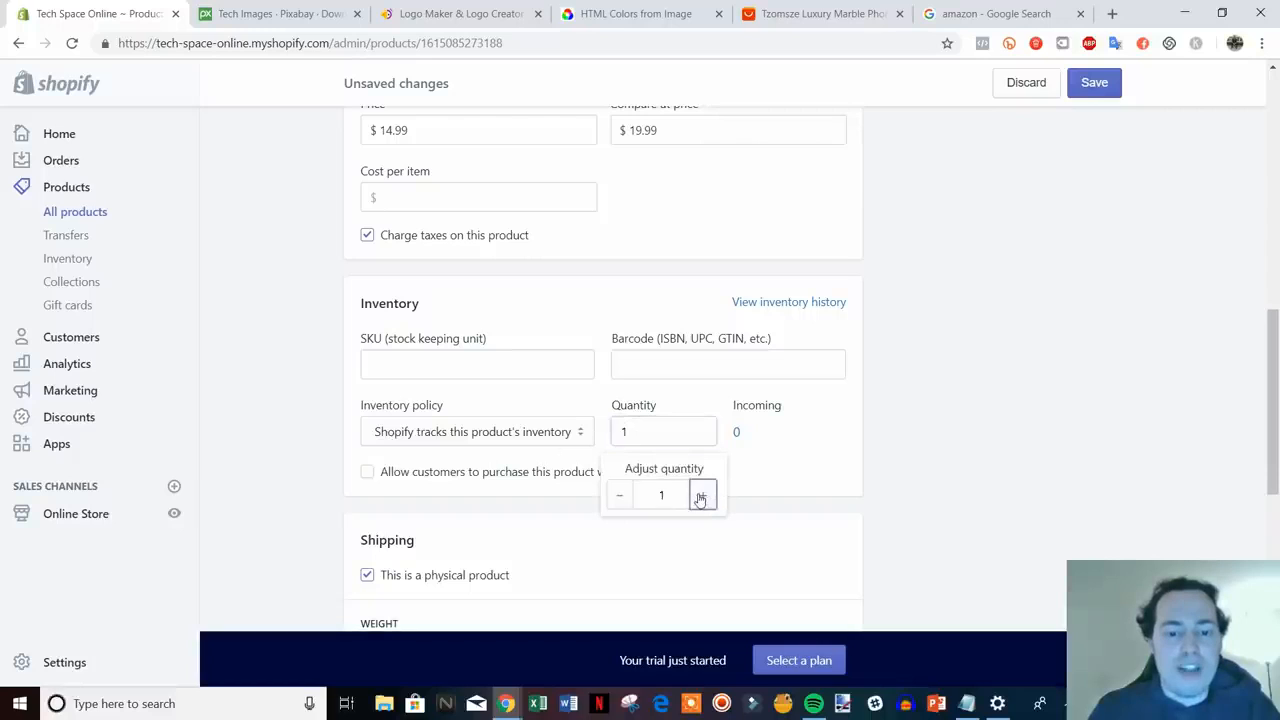
{"action": "left_click", "coordinate": [701, 497]}
{"action": "left_click", "coordinate": [701, 497]}
{"action": "left_click", "coordinate": [701, 497]}
{"action": "left_click", "coordinate": [701, 497]}
{"action": "left_click", "coordinate": [701, 497]}
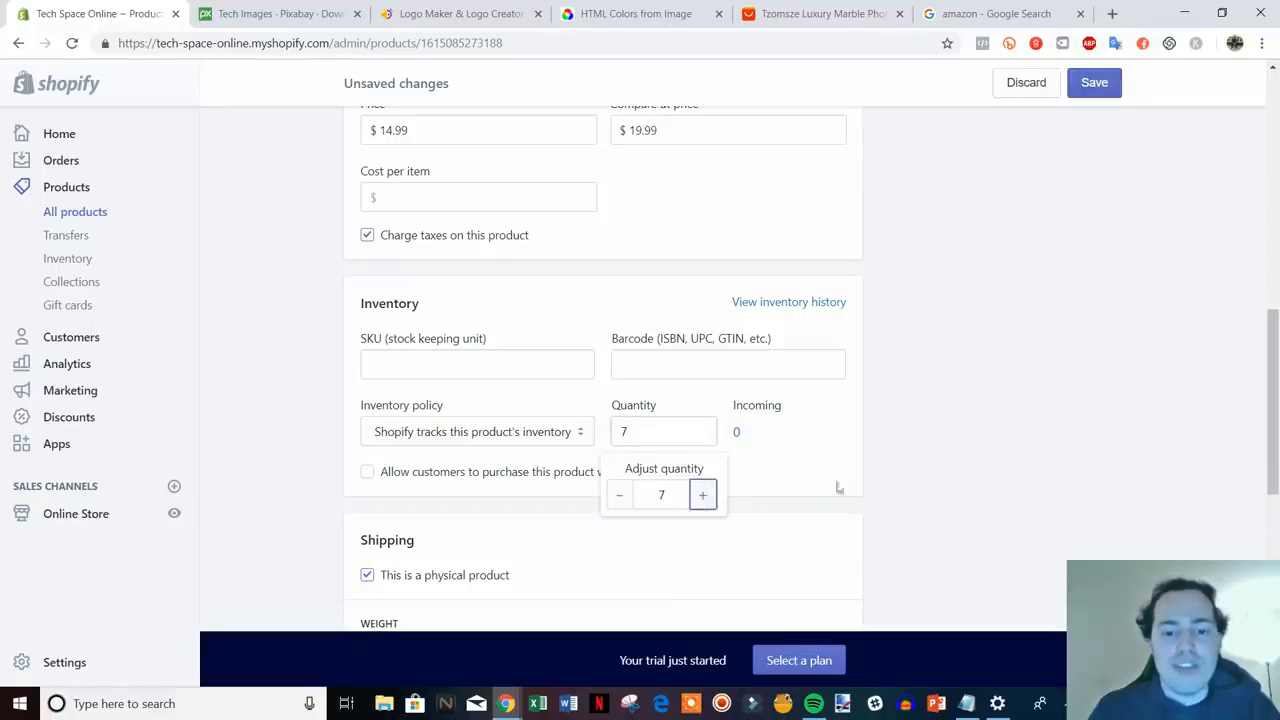
{"action": "left_click", "coordinate": [995, 478]}
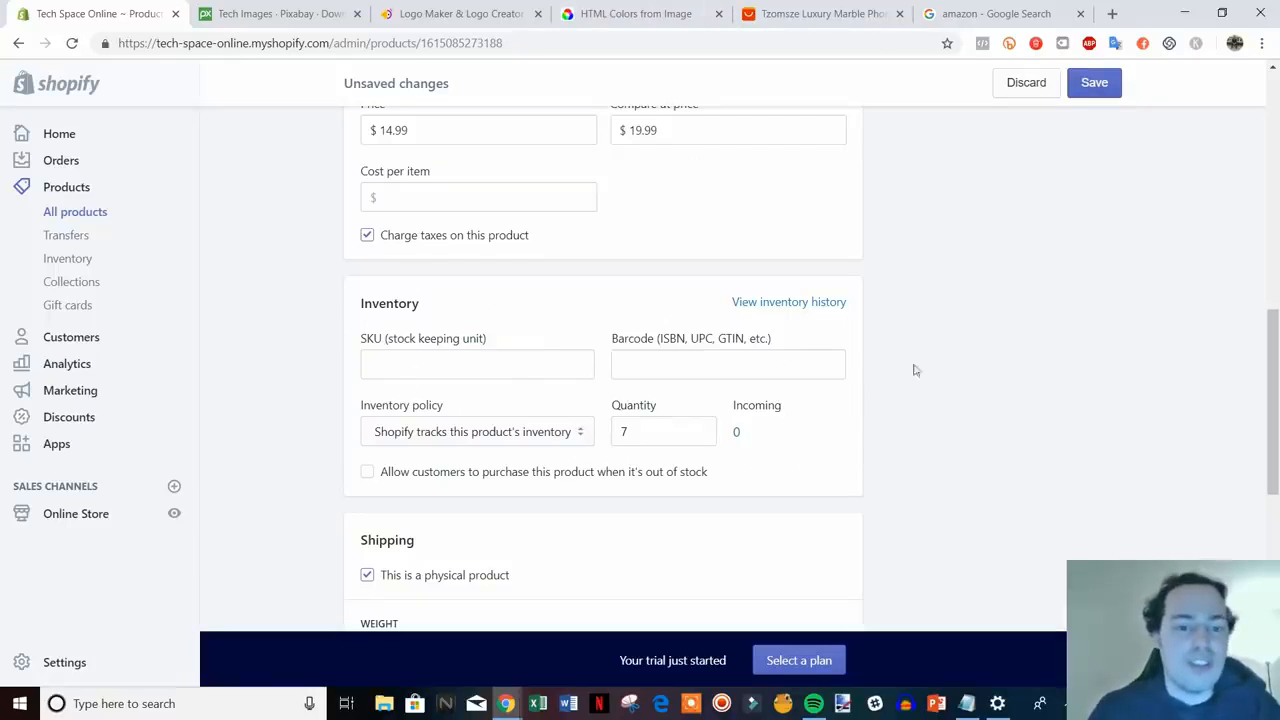
- Enter 'iphone-case-black' as the product SKU
{"action": "scroll", "coordinate": [920, 425], "scroll_direction": "down", "scroll_amount": 1}
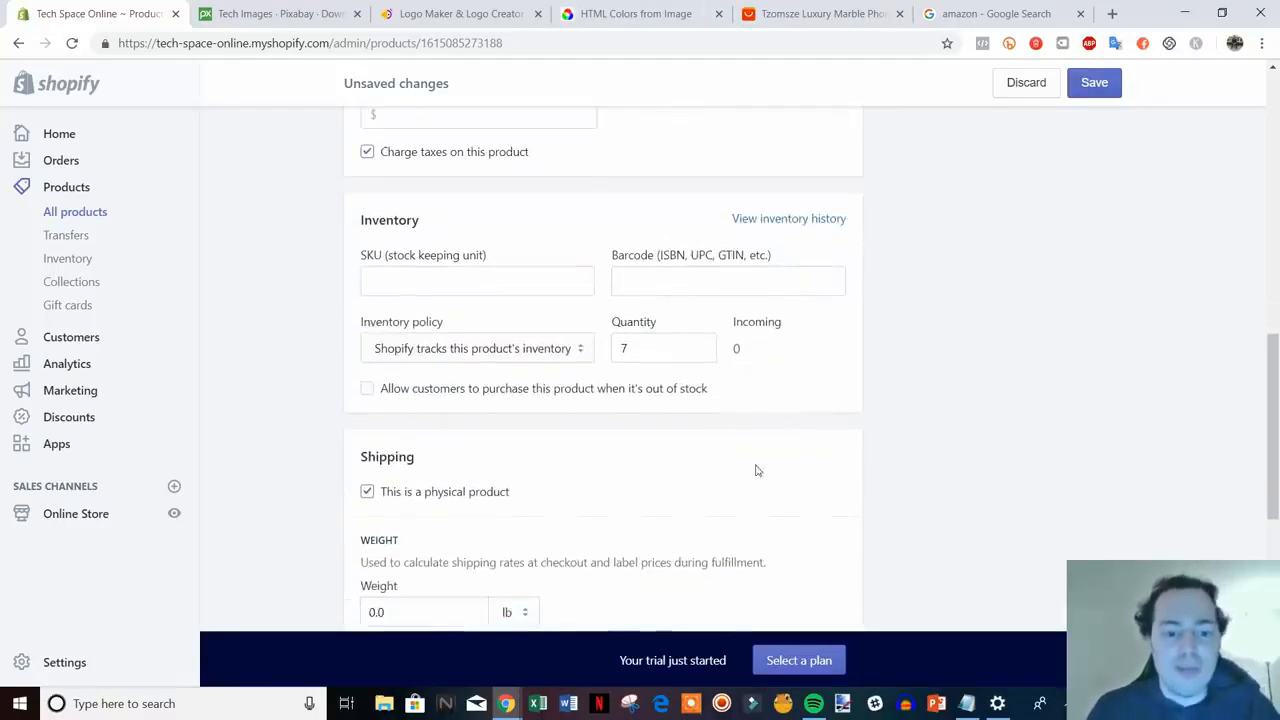
{"action": "scroll", "coordinate": [700, 410], "scroll_direction": "up", "scroll_amount": 1}
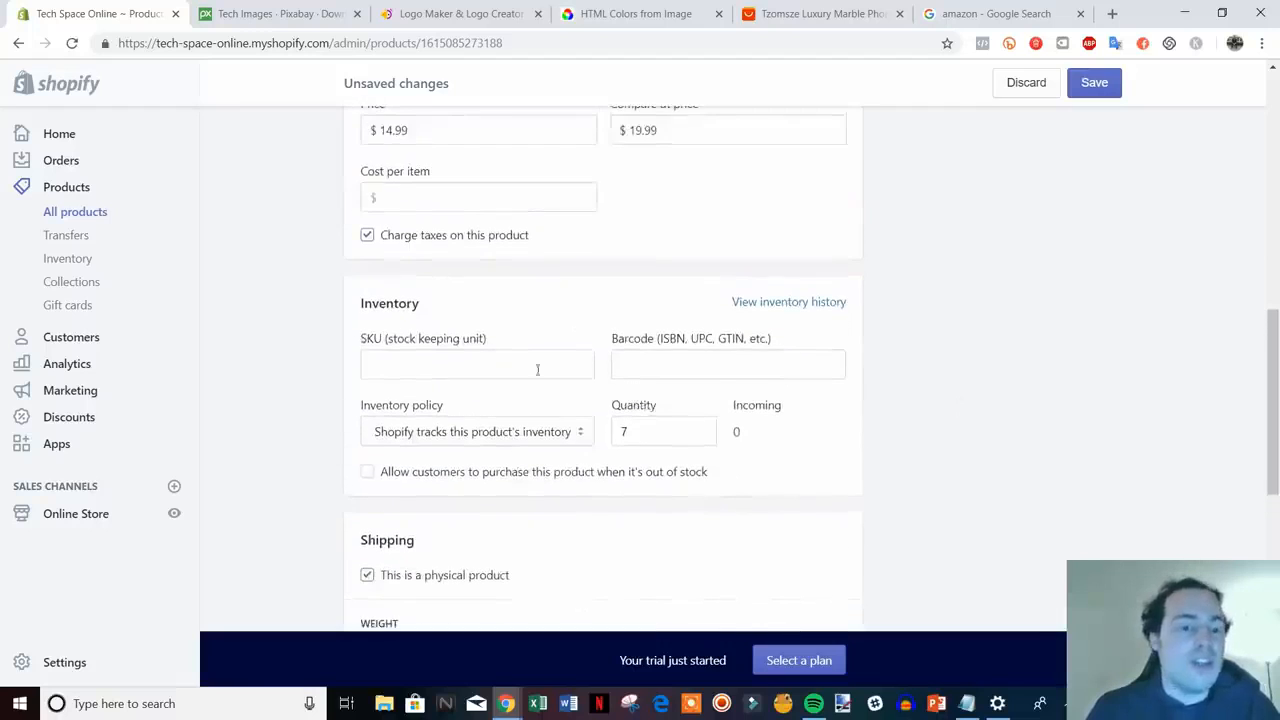
{"action": "left_click", "coordinate": [462, 371]}
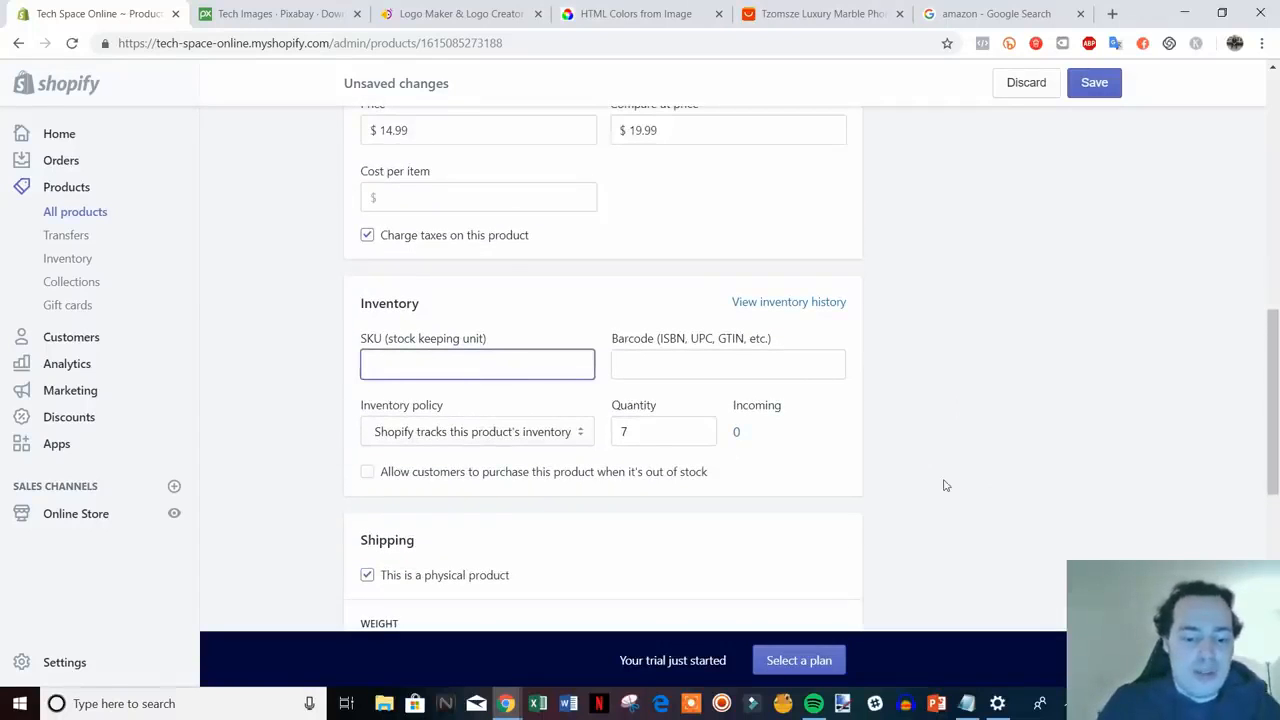
{"action": "type", "text": "iphone"}
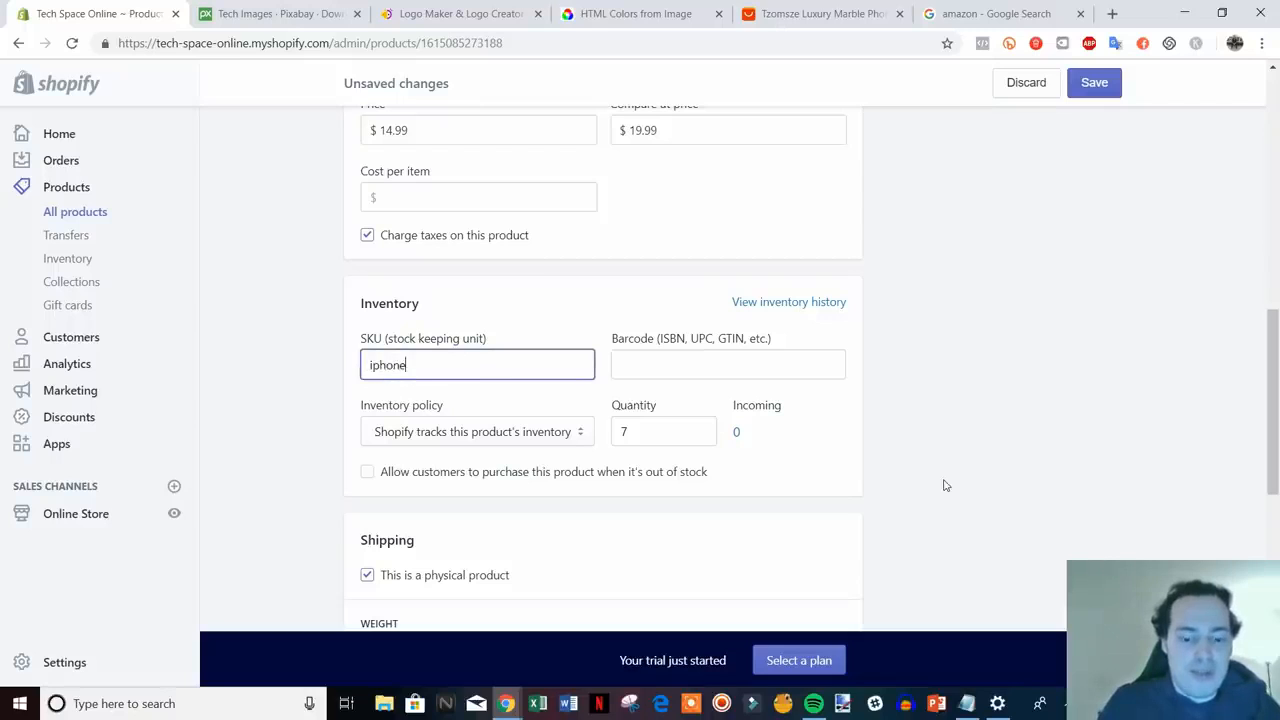
{"action": "type", "text": "-case-black"}
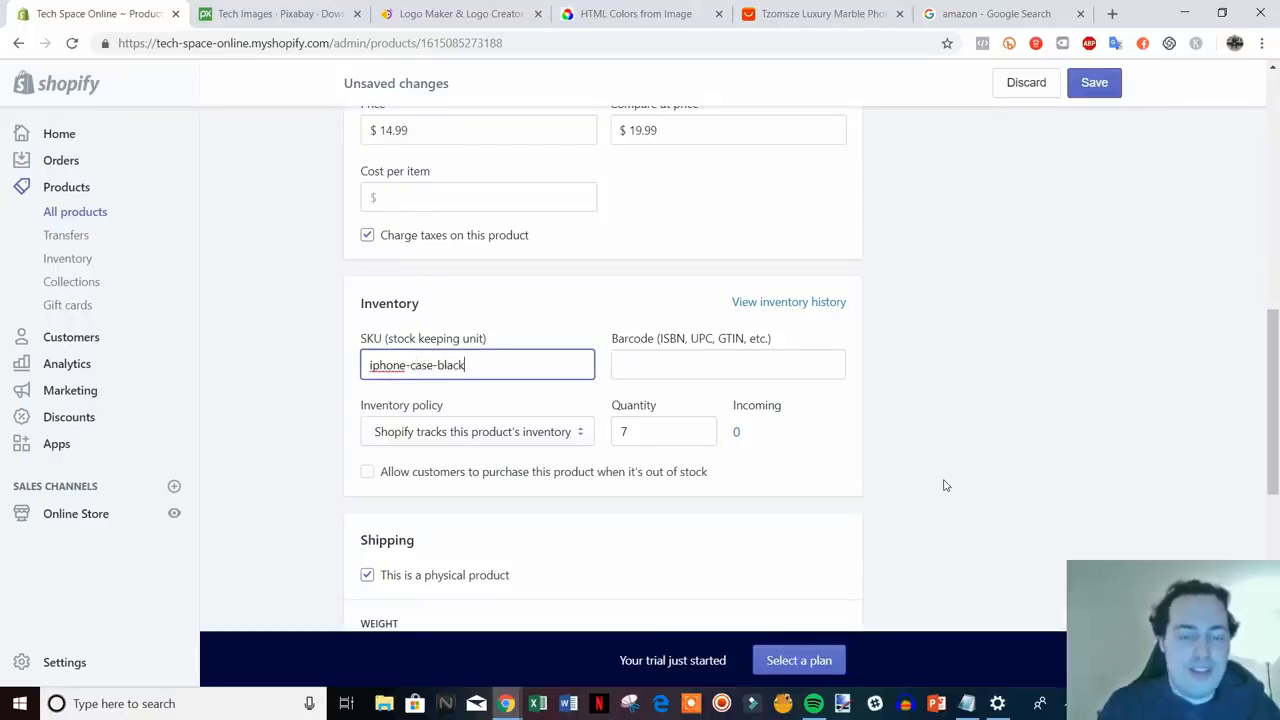
{"action": "left_click", "coordinate": [951, 470]}
{"action": "scroll", "coordinate": [945, 478], "scroll_direction": "down", "scroll_amount": 1}
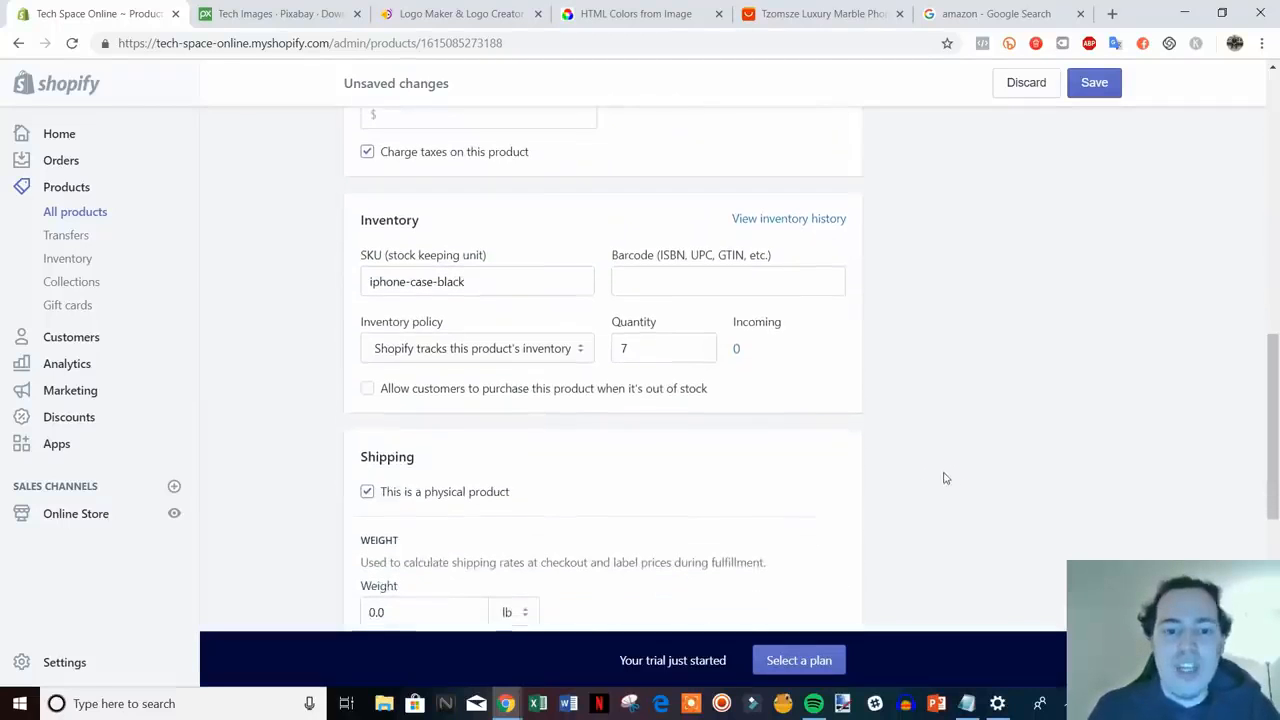
- Change the shipping weight from 0.0 to 1.0 lb
{"action": "scroll", "coordinate": [857, 360], "scroll_direction": "down", "scroll_amount": 1}
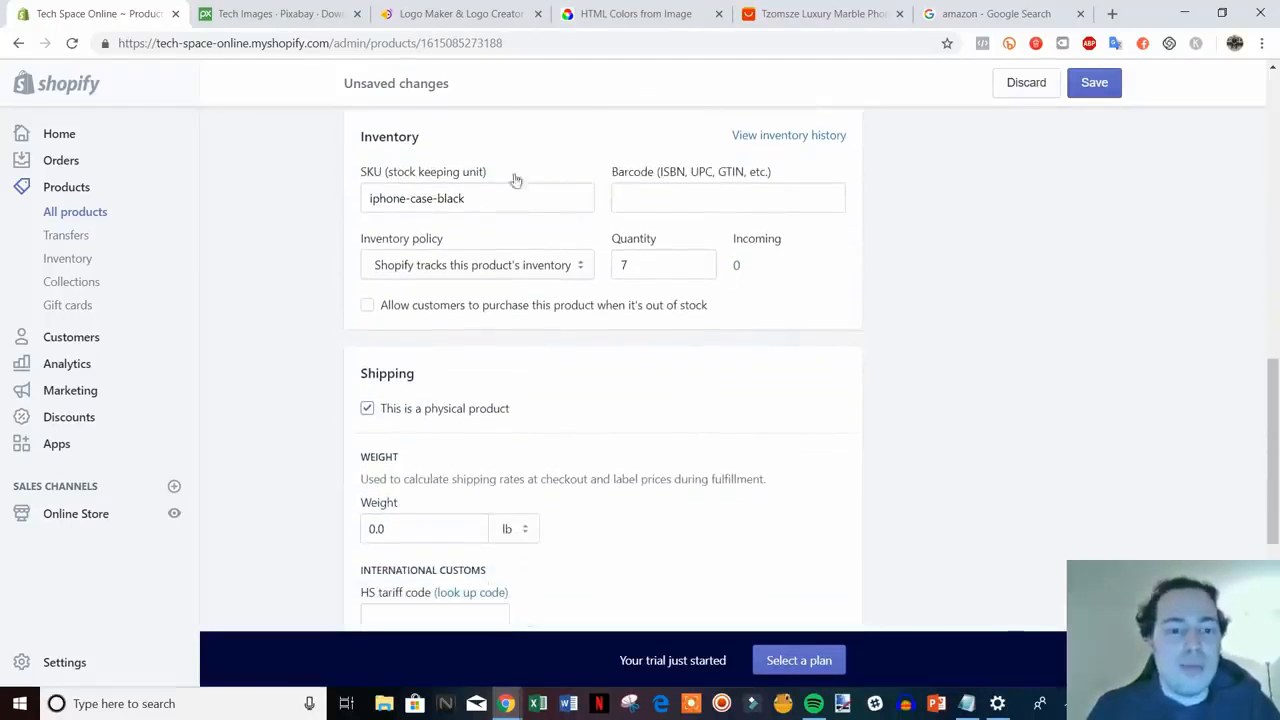
{"action": "scroll", "coordinate": [1094, 350], "scroll_direction": "down", "scroll_amount": 1}
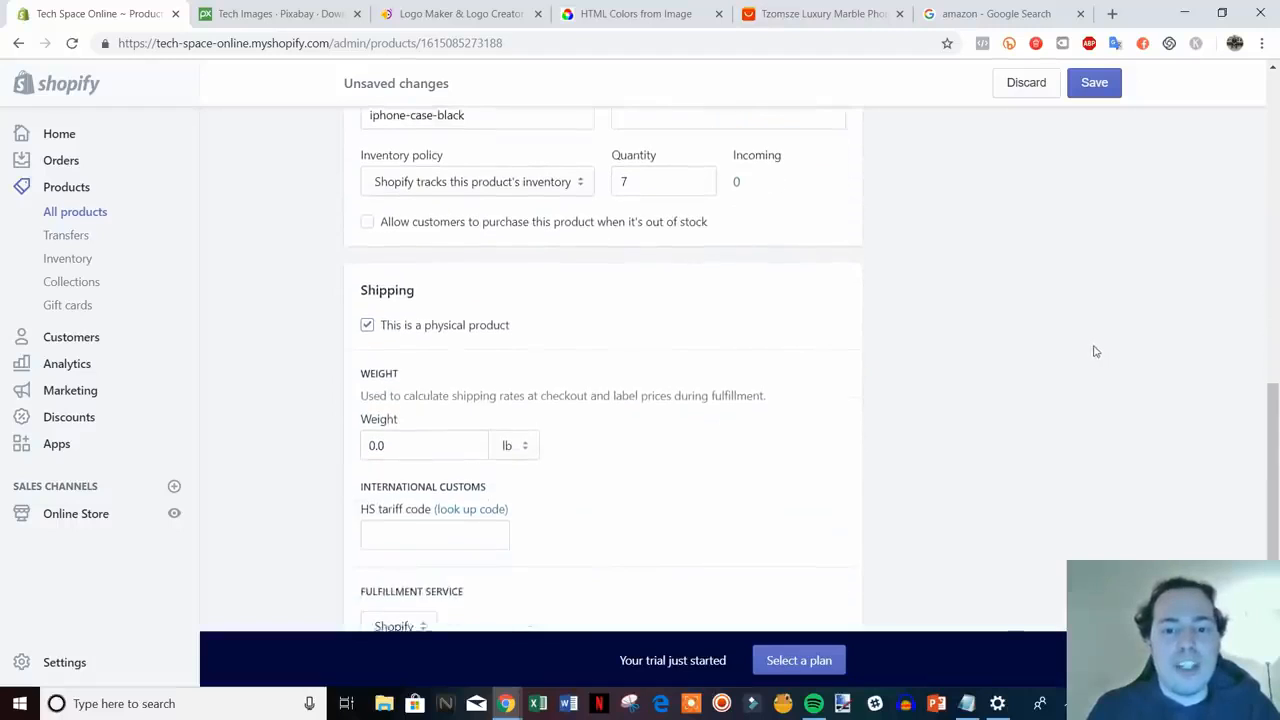
{"action": "scroll", "coordinate": [1091, 349], "scroll_direction": "up", "scroll_amount": 1}
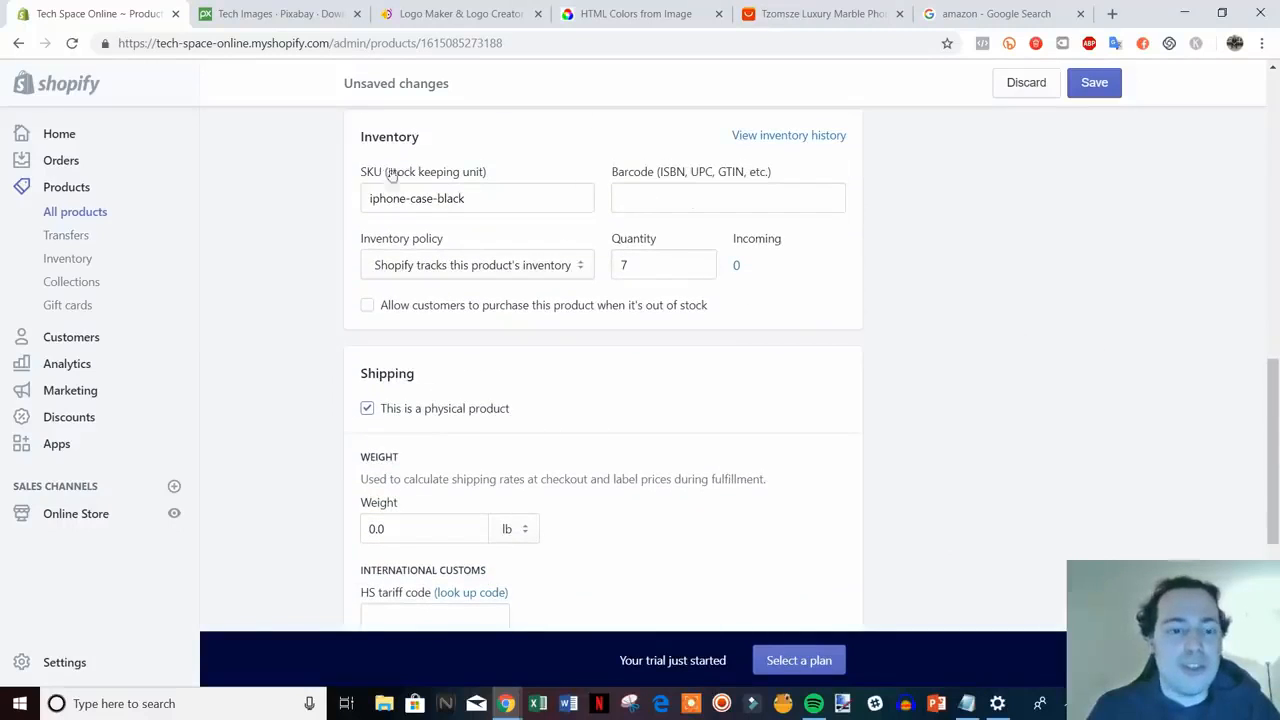
{"action": "scroll", "coordinate": [937, 340], "scroll_direction": "down", "scroll_amount": 1}
{"action": "scroll", "coordinate": [940, 345], "scroll_direction": "down", "scroll_amount": 1}
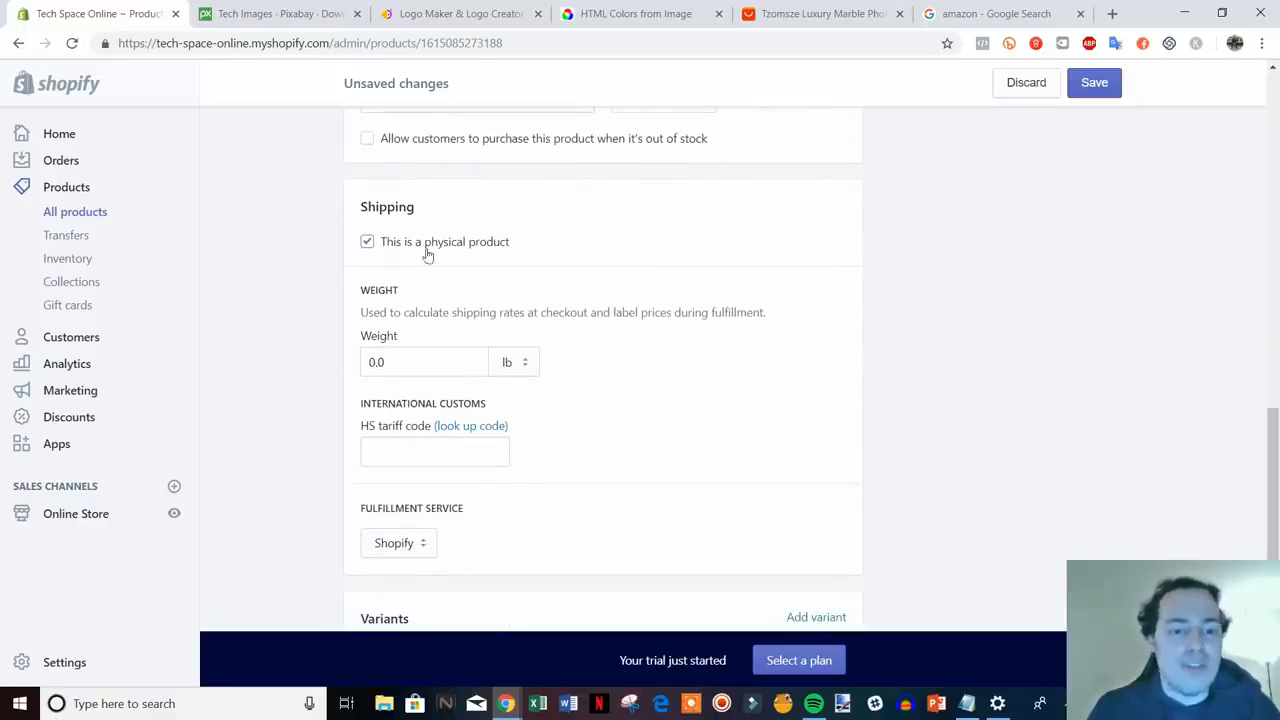
{"action": "scroll", "coordinate": [948, 363], "scroll_direction": "down", "scroll_amount": 1}
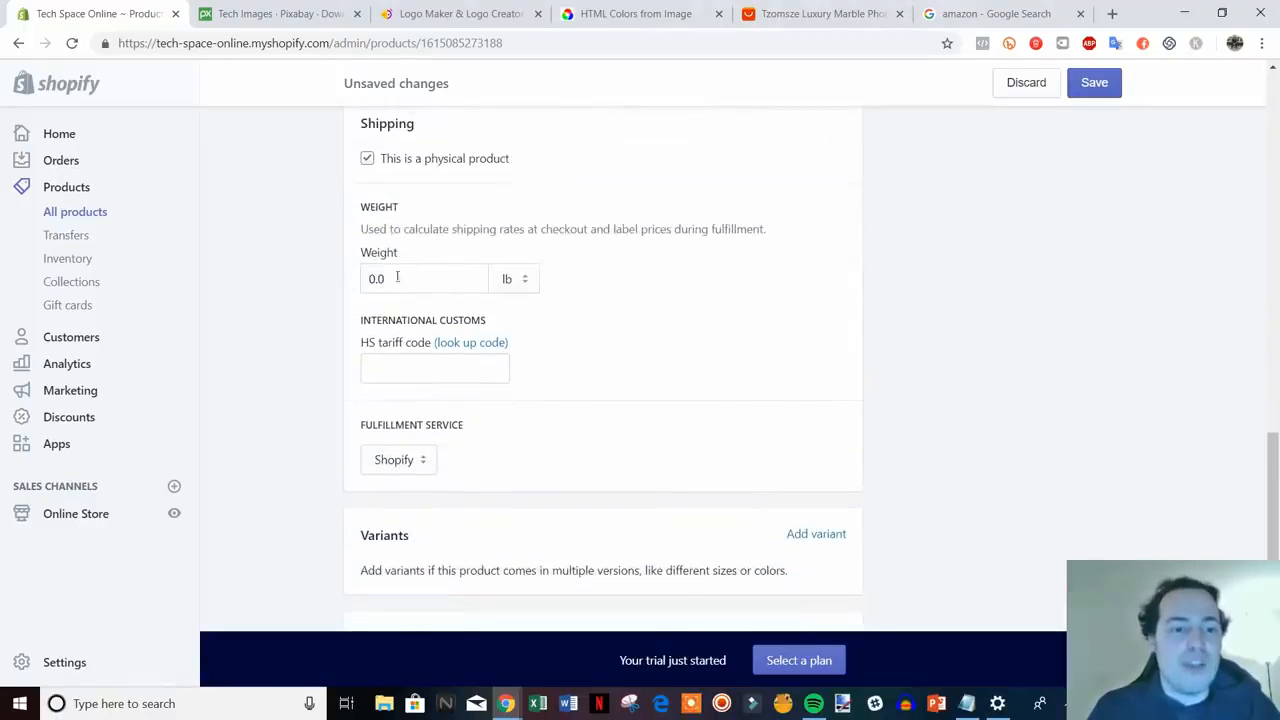
{"action": "left_click", "coordinate": [397, 278]}
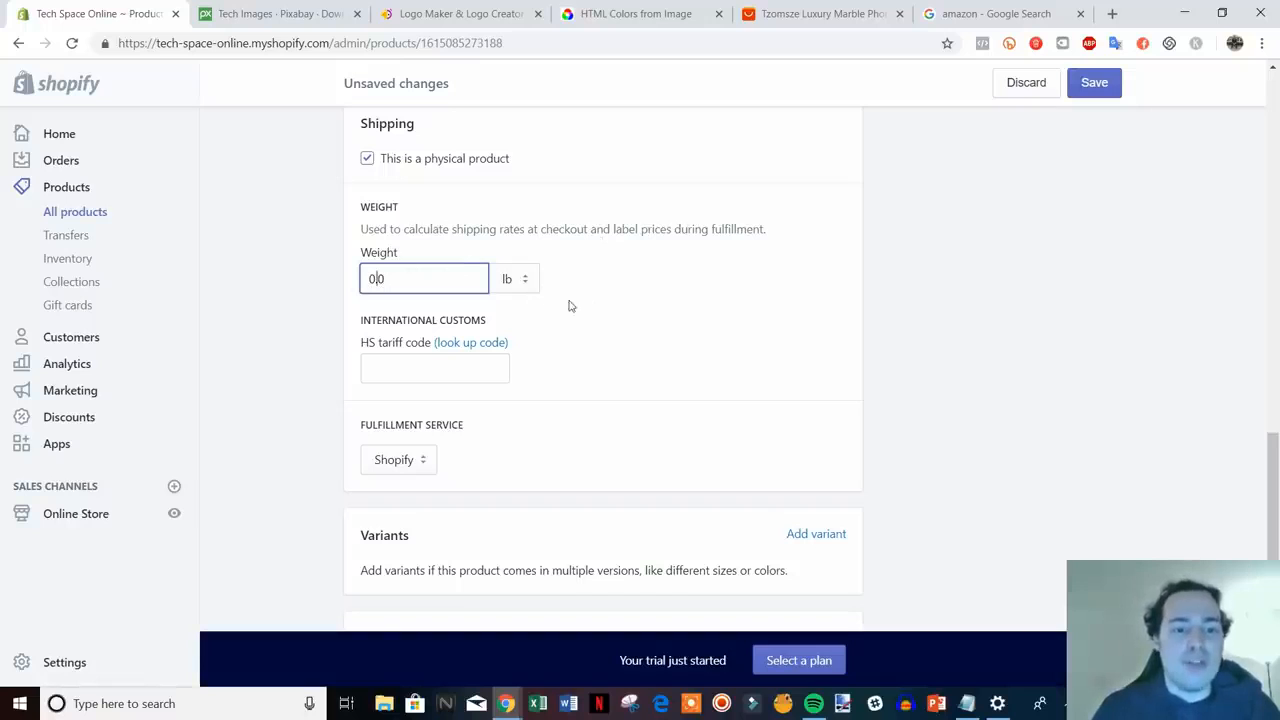
{"action": "key", "text": "Delete"}
{"action": "type", "text": "1"}
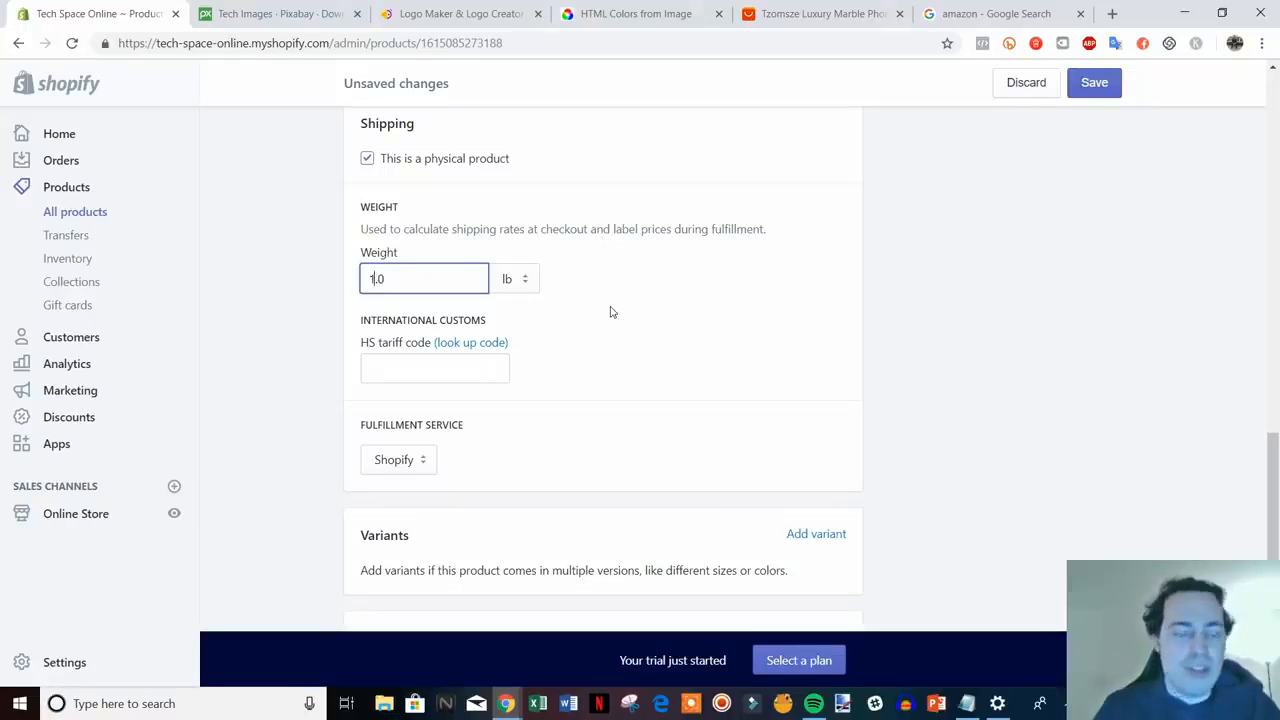
{"action": "left_click", "coordinate": [930, 342]}
- Check the fulfillment service options, keeping Shopify as the service
{"action": "scroll", "coordinate": [930, 342], "scroll_direction": "down", "scroll_amount": 1}
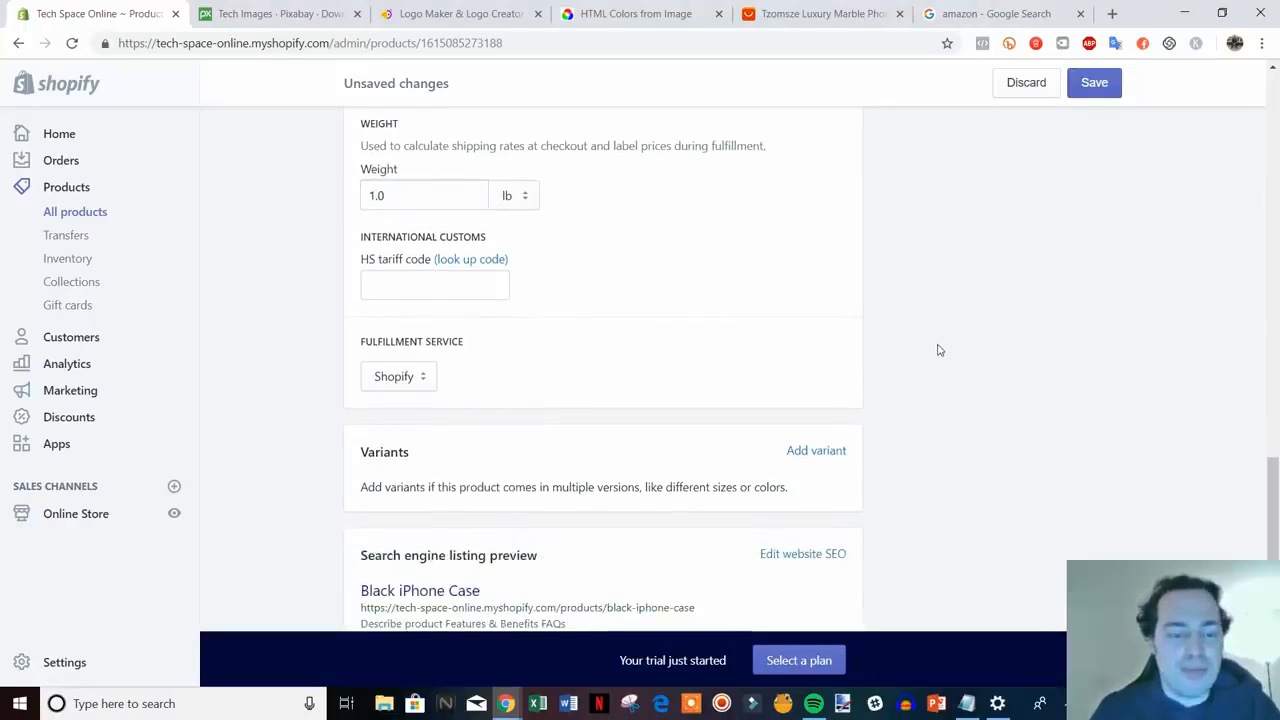
{"action": "scroll", "coordinate": [887, 335], "scroll_direction": "down", "scroll_amount": 1}
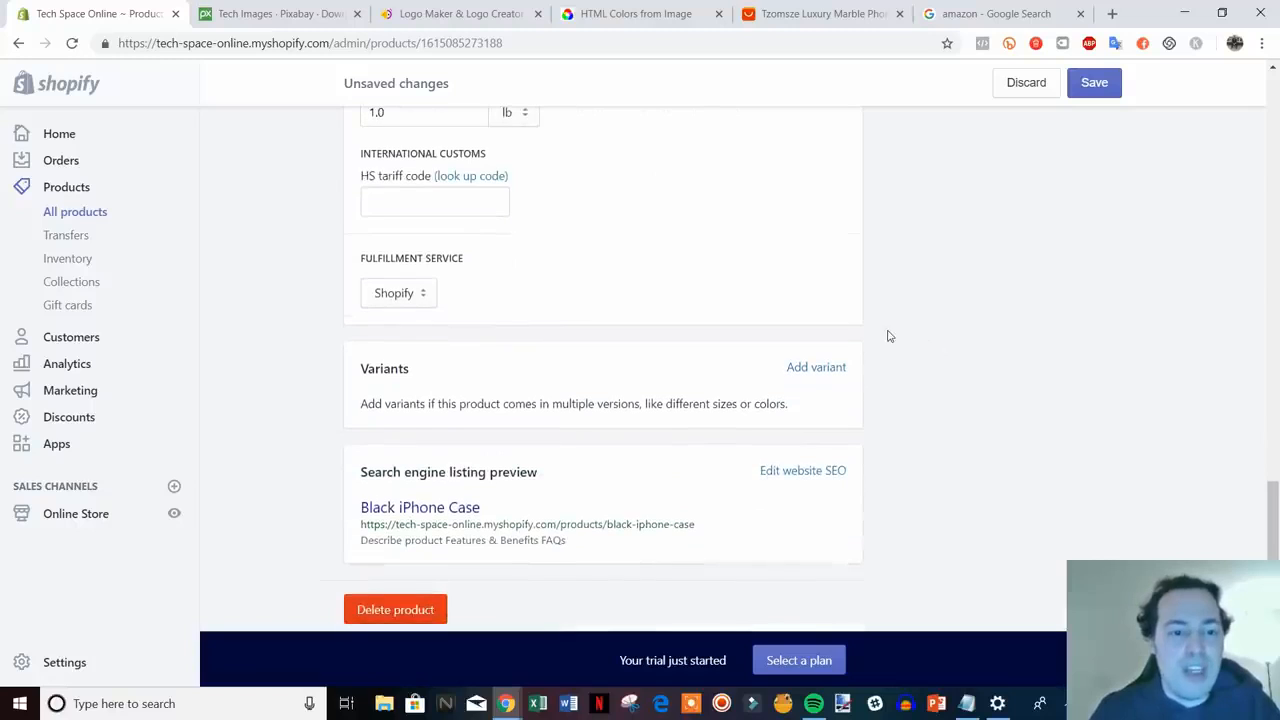
{"action": "left_click", "coordinate": [403, 292]}
{"action": "left_click", "coordinate": [413, 298]}
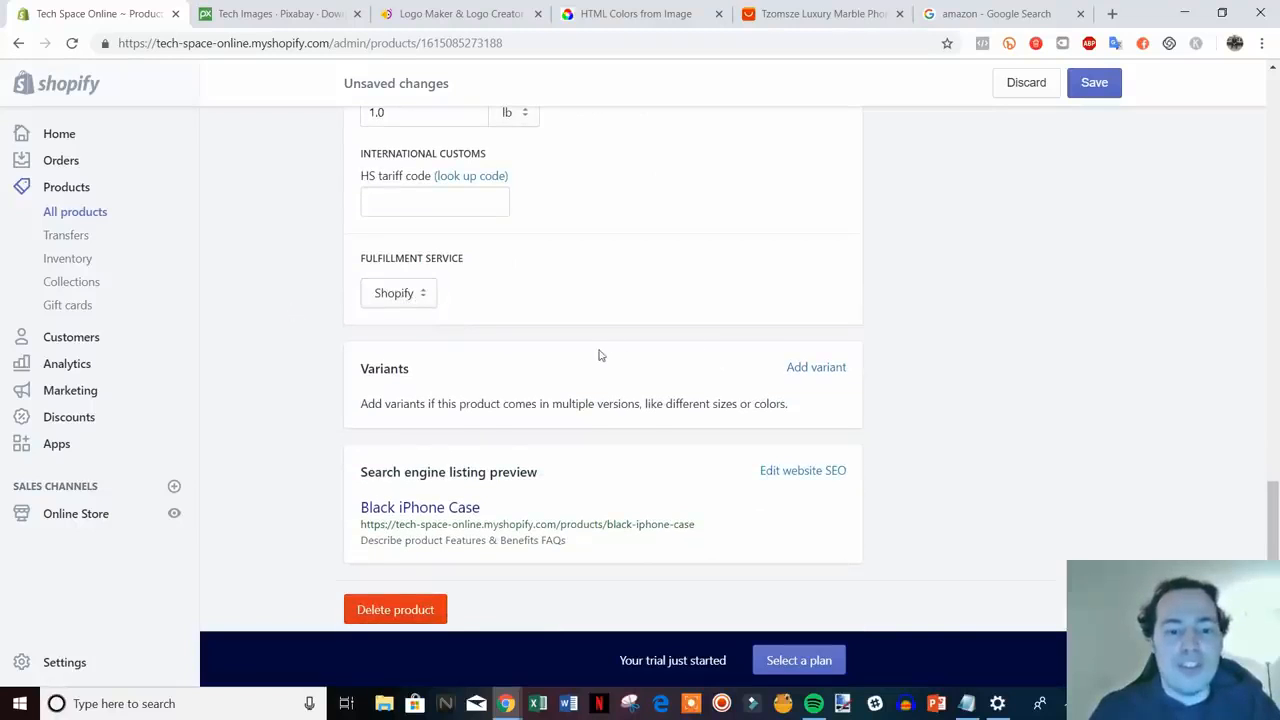
{"action": "scroll", "coordinate": [597, 354], "scroll_direction": "down", "scroll_amount": 1}
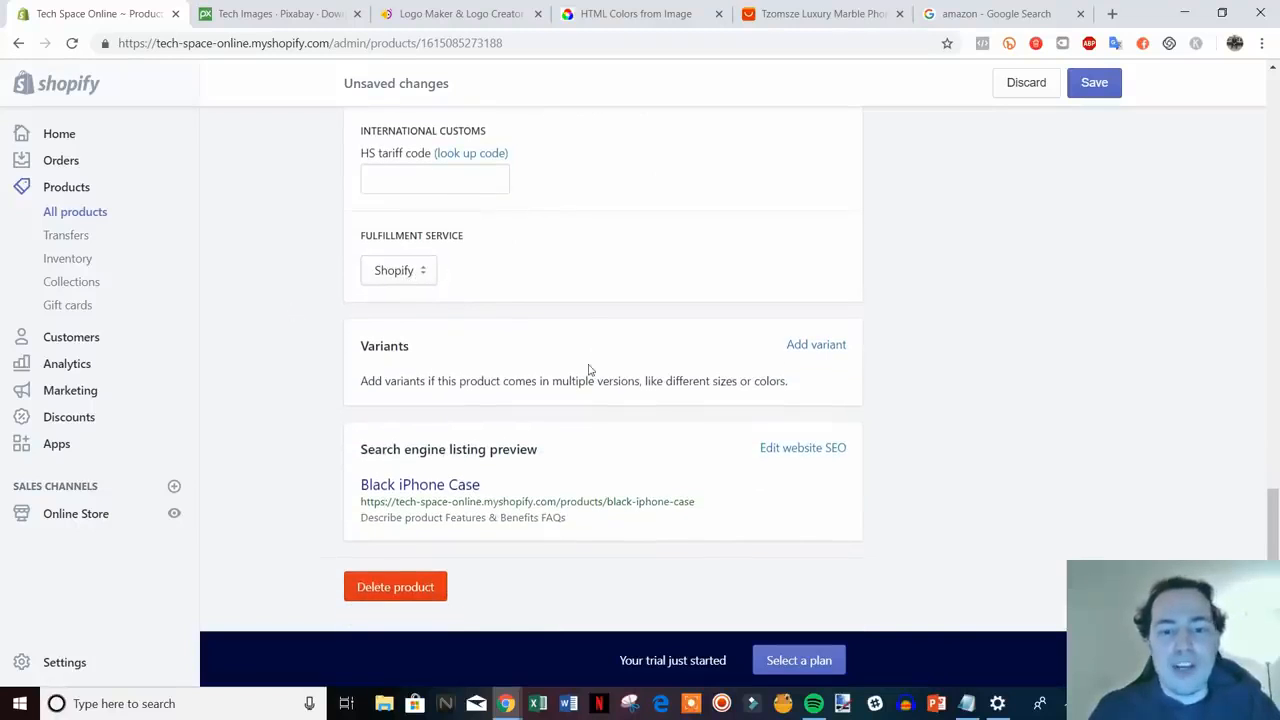
- Add variants to the Black iPhone Case and rename the option from Size to Phone Type
{"action": "left_click", "coordinate": [812, 346]}
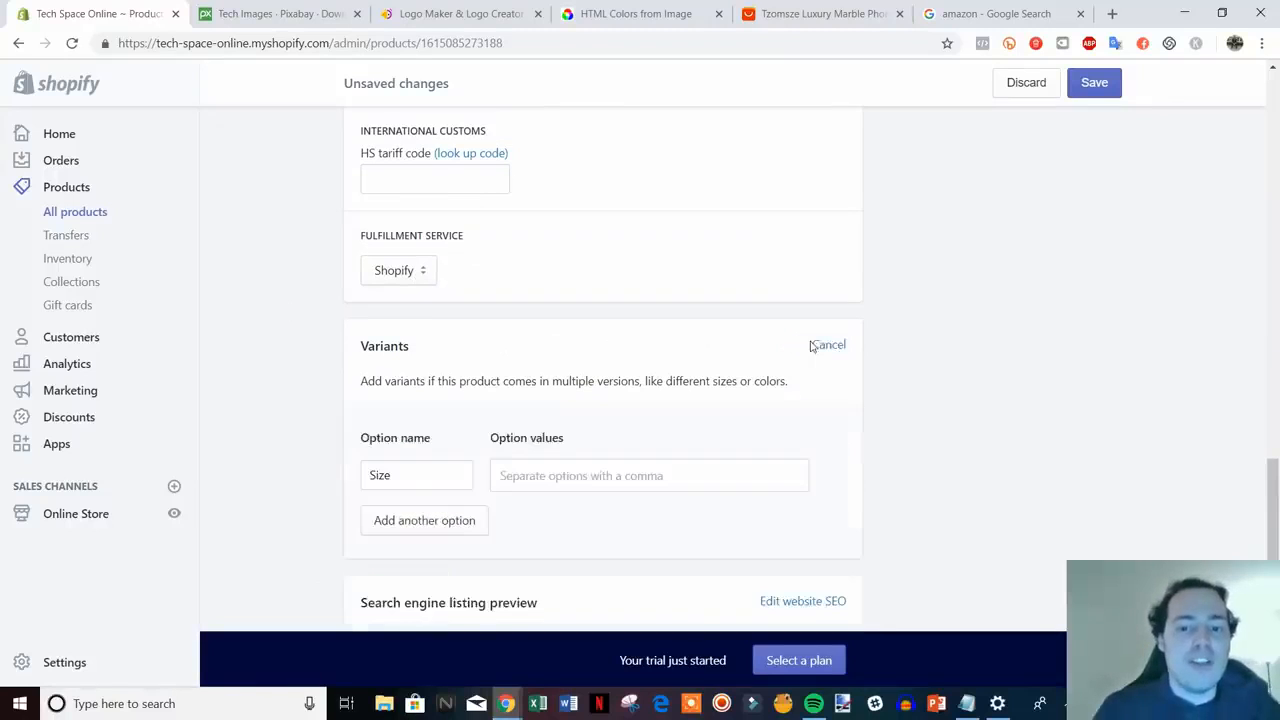
{"action": "scroll", "coordinate": [626, 434], "scroll_direction": "down", "scroll_amount": 1}
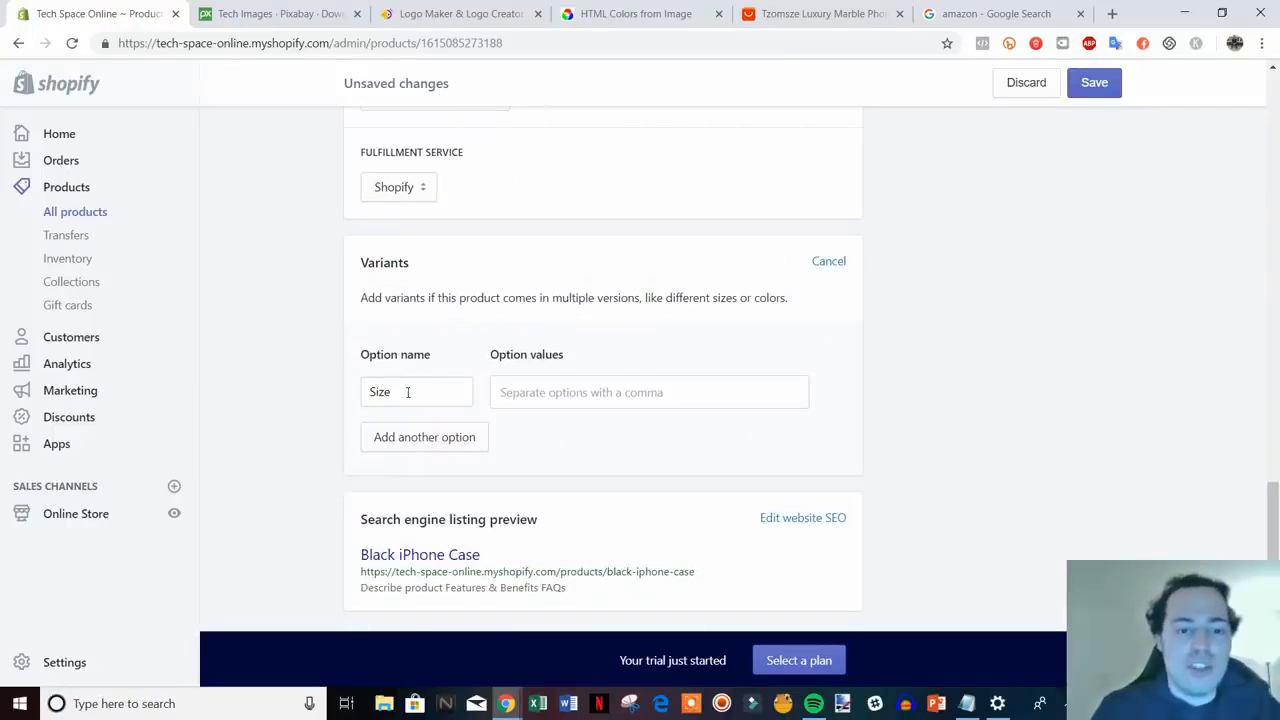
{"action": "left_click_drag", "start_coordinate": [407, 392], "coordinate": [357, 391]}
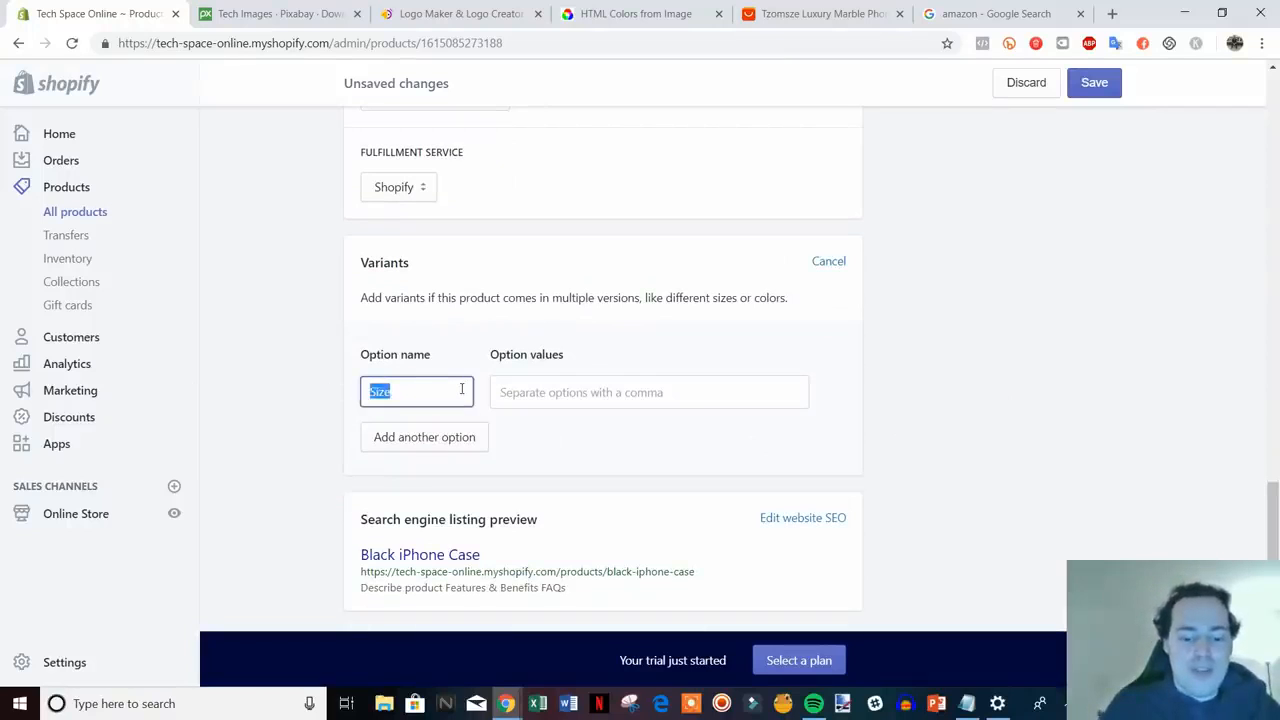
{"action": "type", "text": "Phone T"}
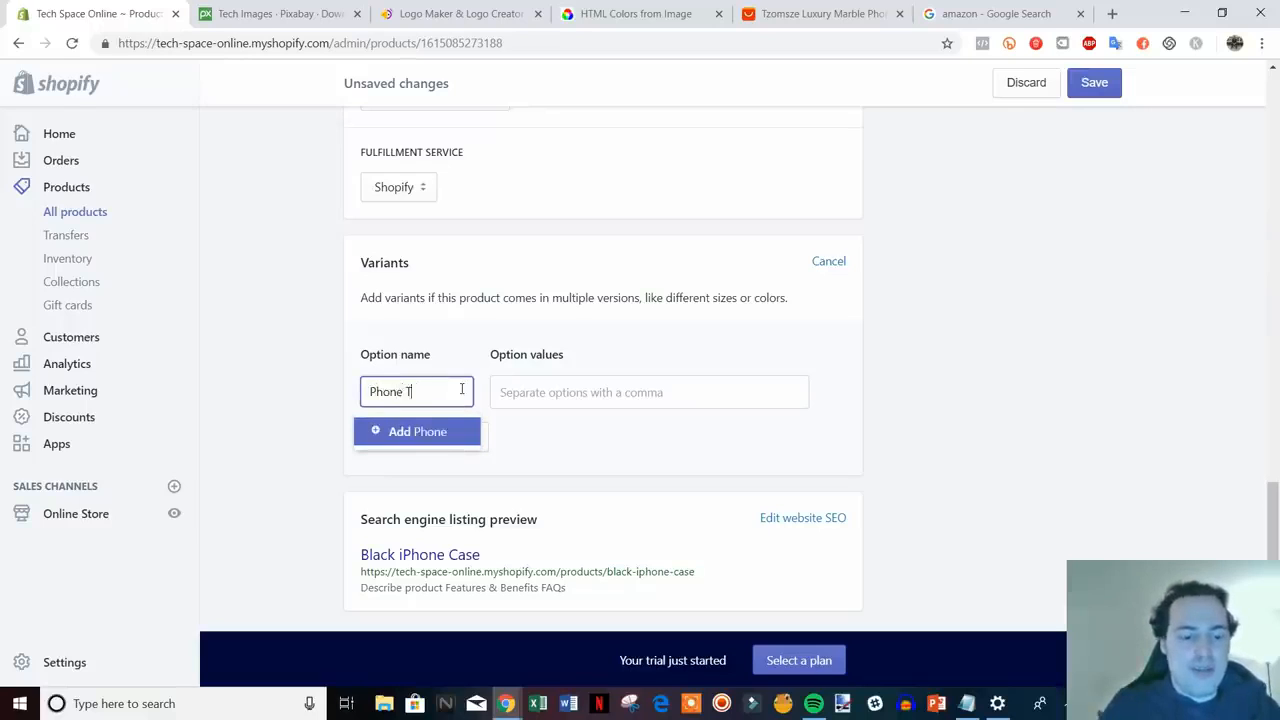
{"action": "type", "text": "ype"}
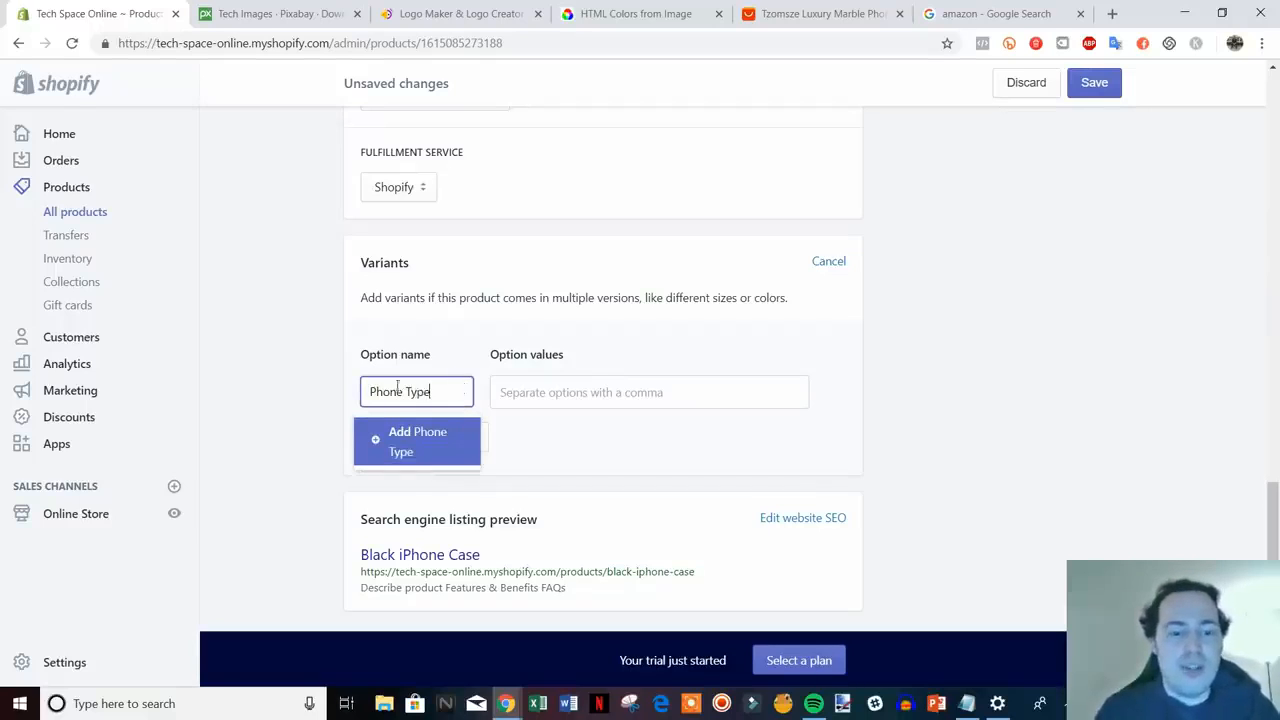
{"action": "left_click", "coordinate": [405, 441]}
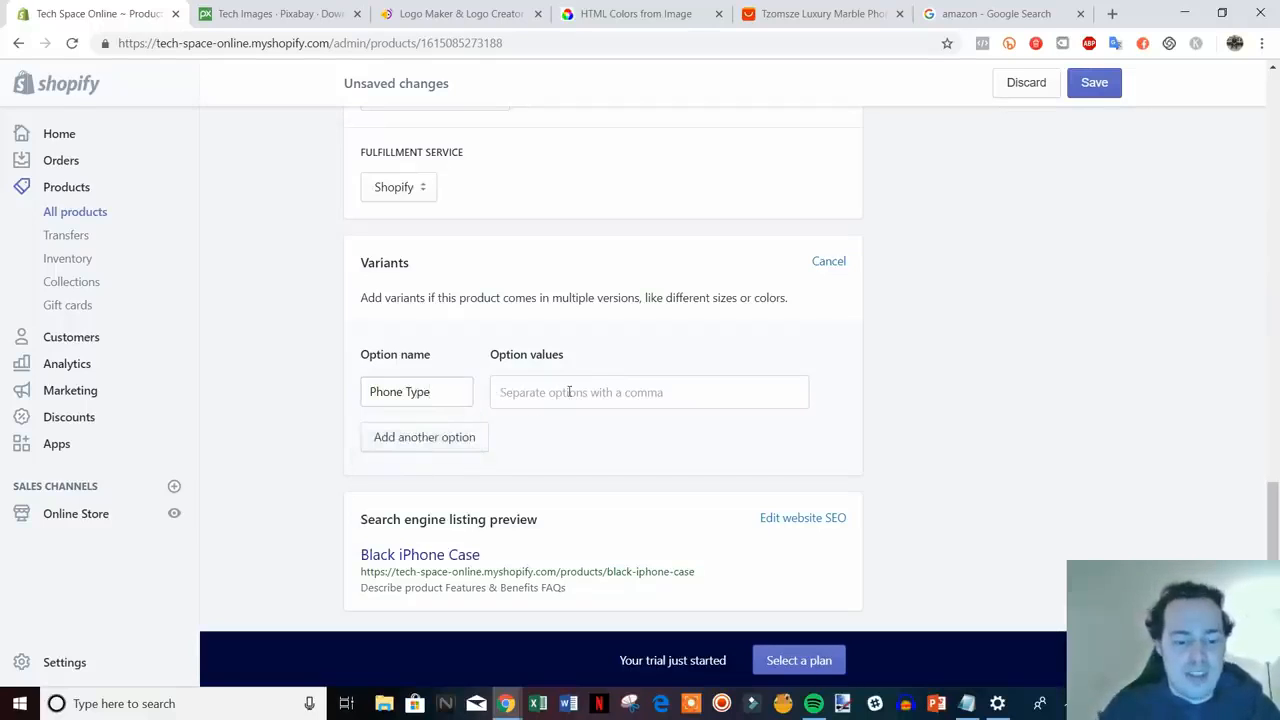
- Enter the Phone Type values 6, 6s, 7, 7plus and X
{"action": "left_click", "coordinate": [569, 392]}
{"action": "type", "text": "6"}
{"action": "key", "text": "Return"}
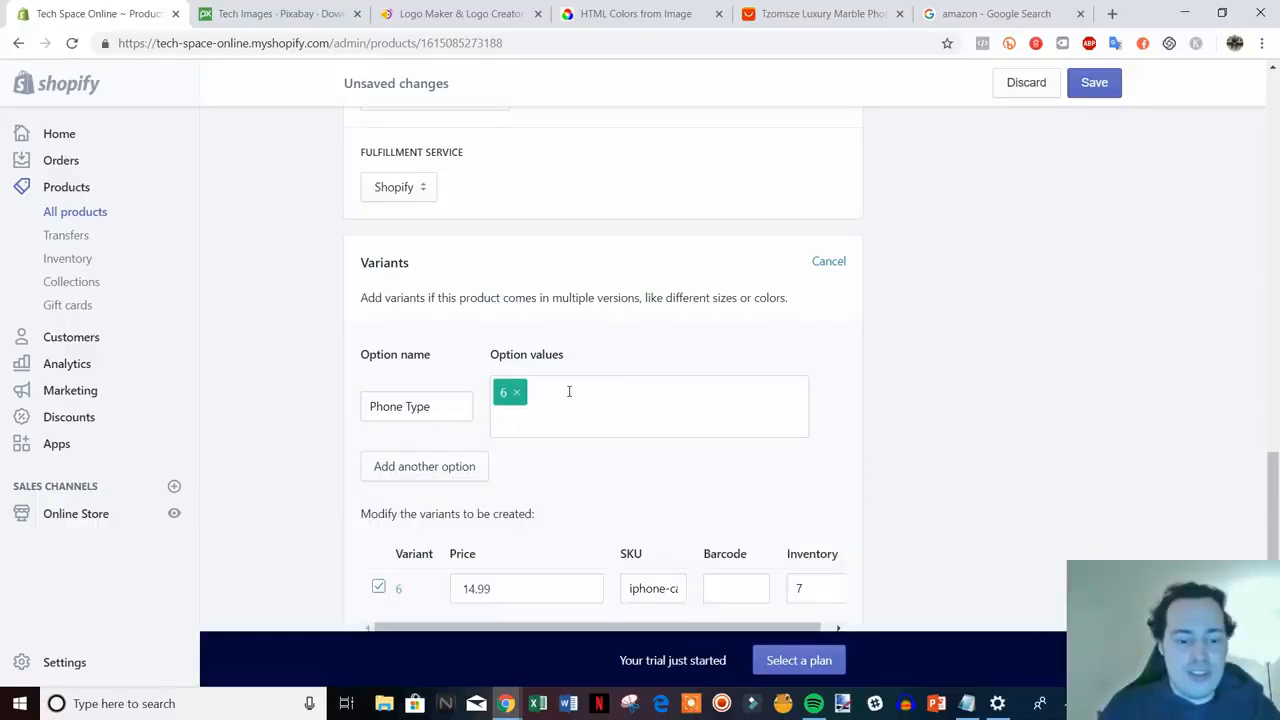
{"action": "type", "text": "6s"}
{"action": "key", "text": "Return"}
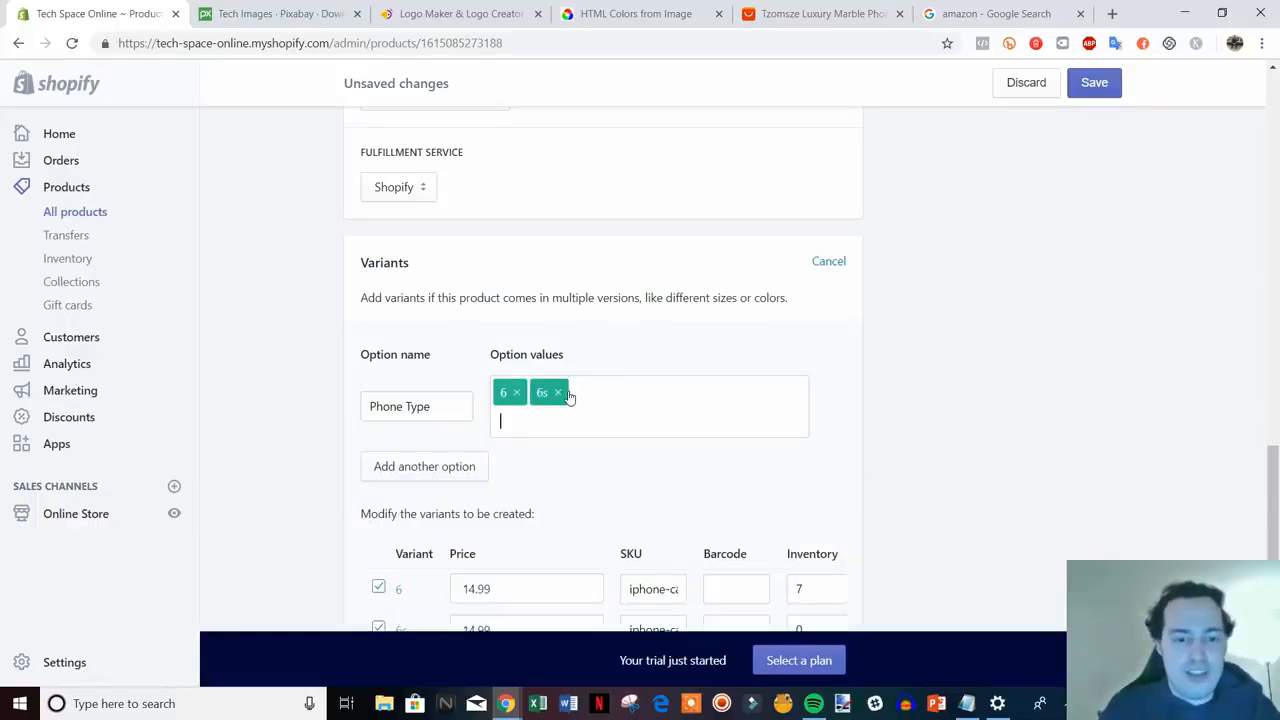
{"action": "type", "text": "7"}
{"action": "key", "text": "Return"}
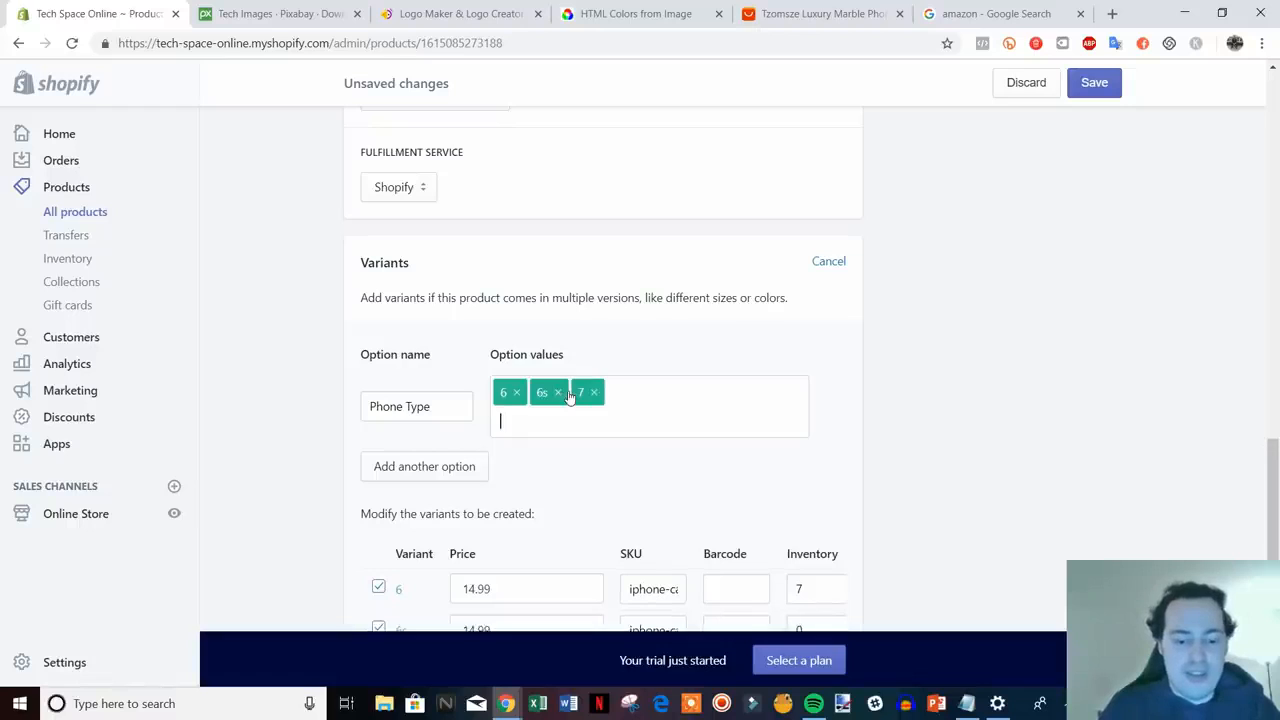
{"action": "type", "text": "7plus"}
{"action": "key", "text": "Return"}
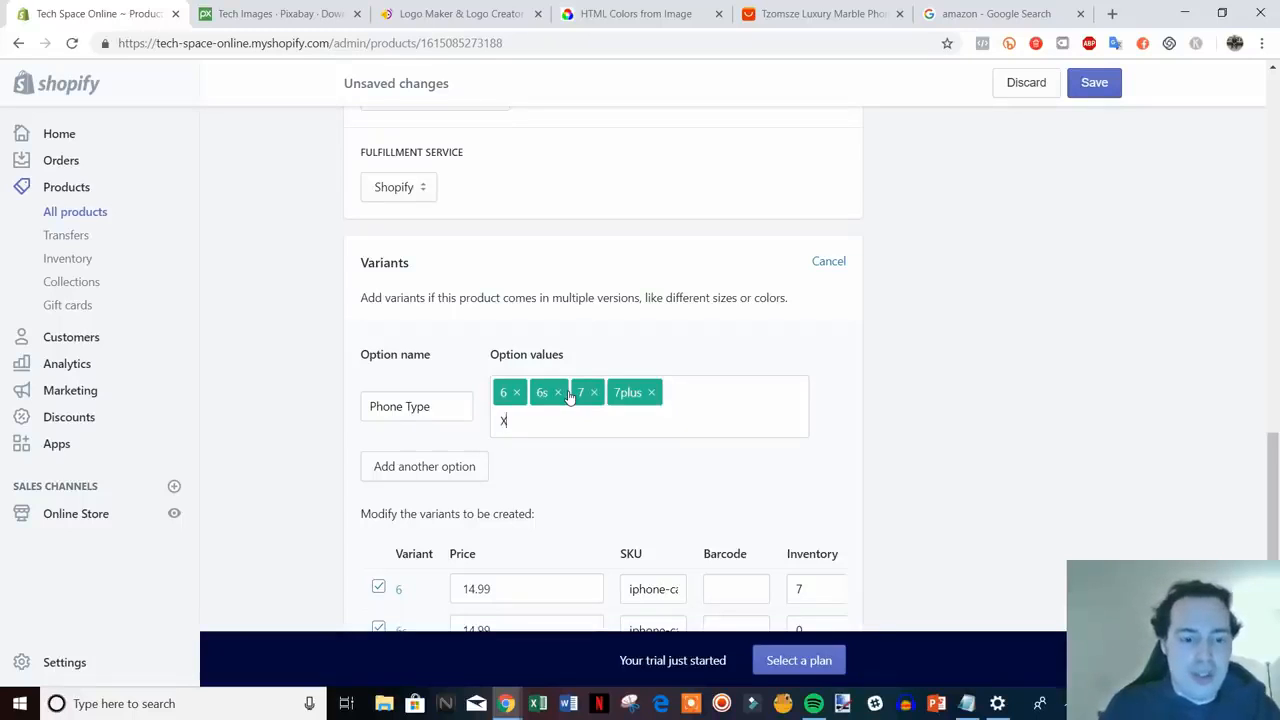
{"action": "type", "text": "X"}
{"action": "key", "text": "Return"}
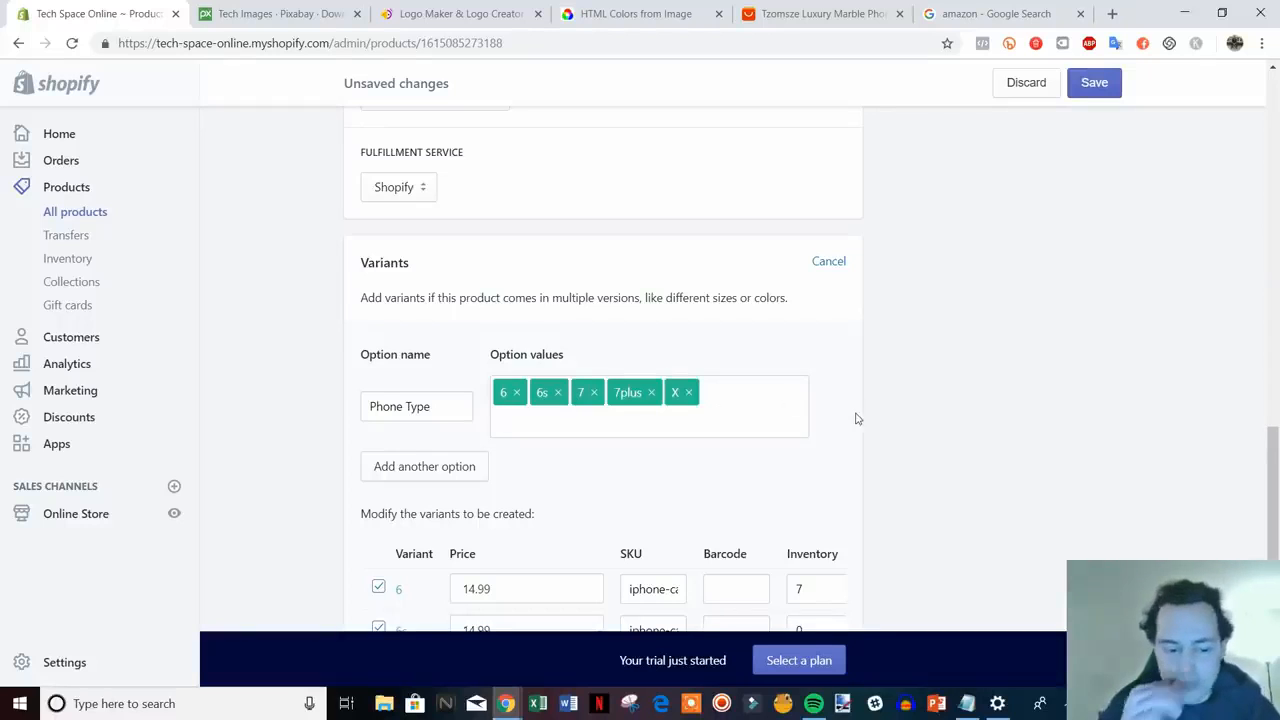
{"action": "scroll", "coordinate": [749, 406], "scroll_direction": "down", "scroll_amount": 3}
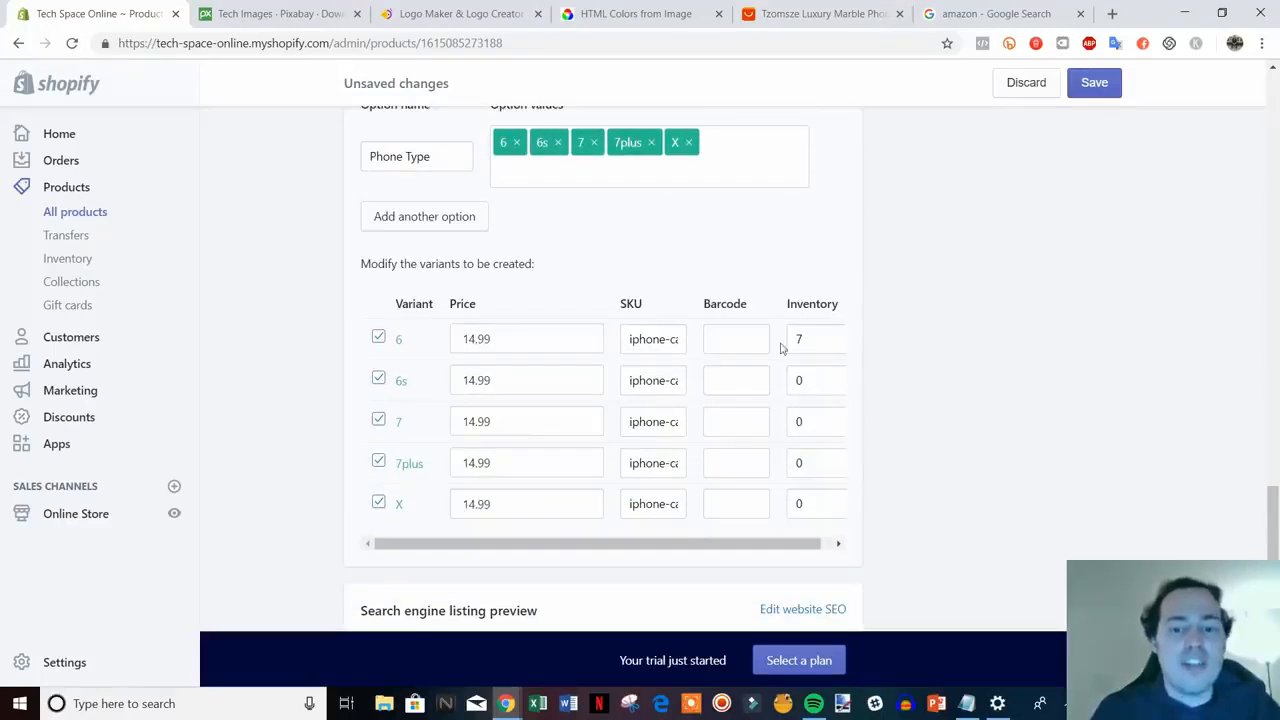
- Inspect the 6s, 7 and 7plus variant prices, leaving them unchanged
{"action": "left_click", "coordinate": [519, 378]}
{"action": "left_click", "coordinate": [494, 420]}
{"action": "left_click", "coordinate": [489, 462]}
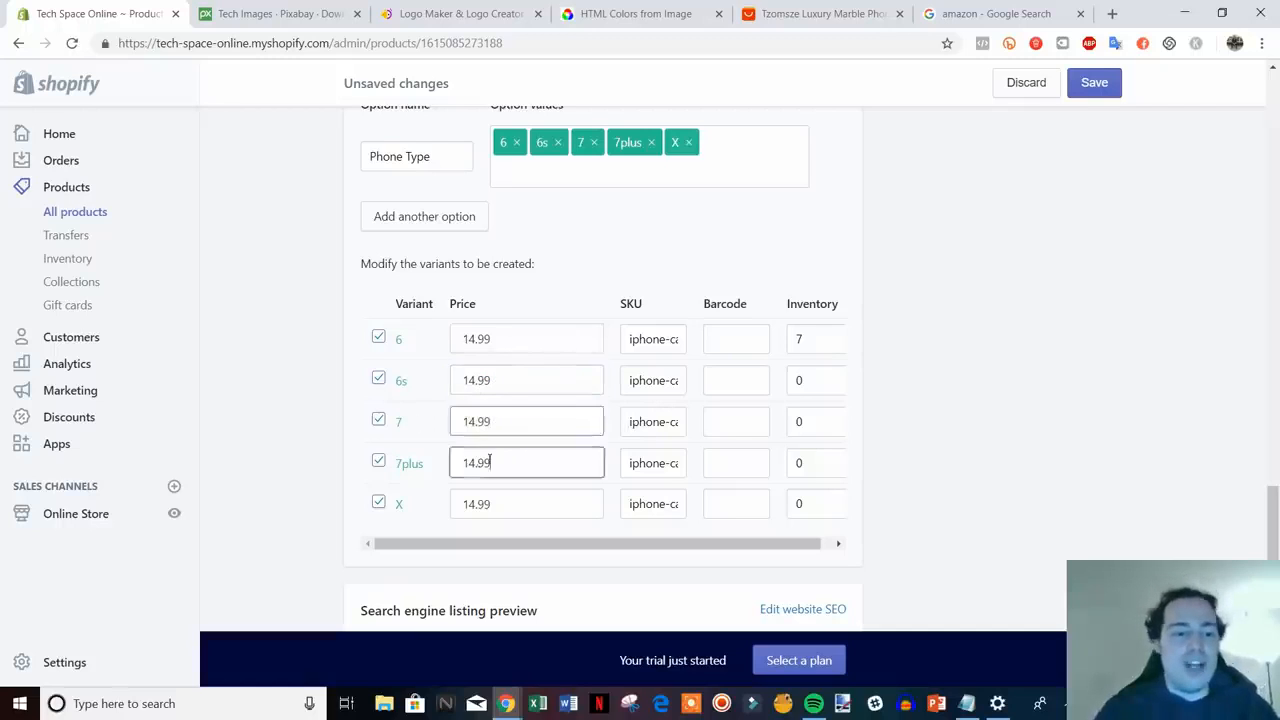
{"action": "double_click", "coordinate": [490, 461]}
{"action": "double_click", "coordinate": [522, 469]}
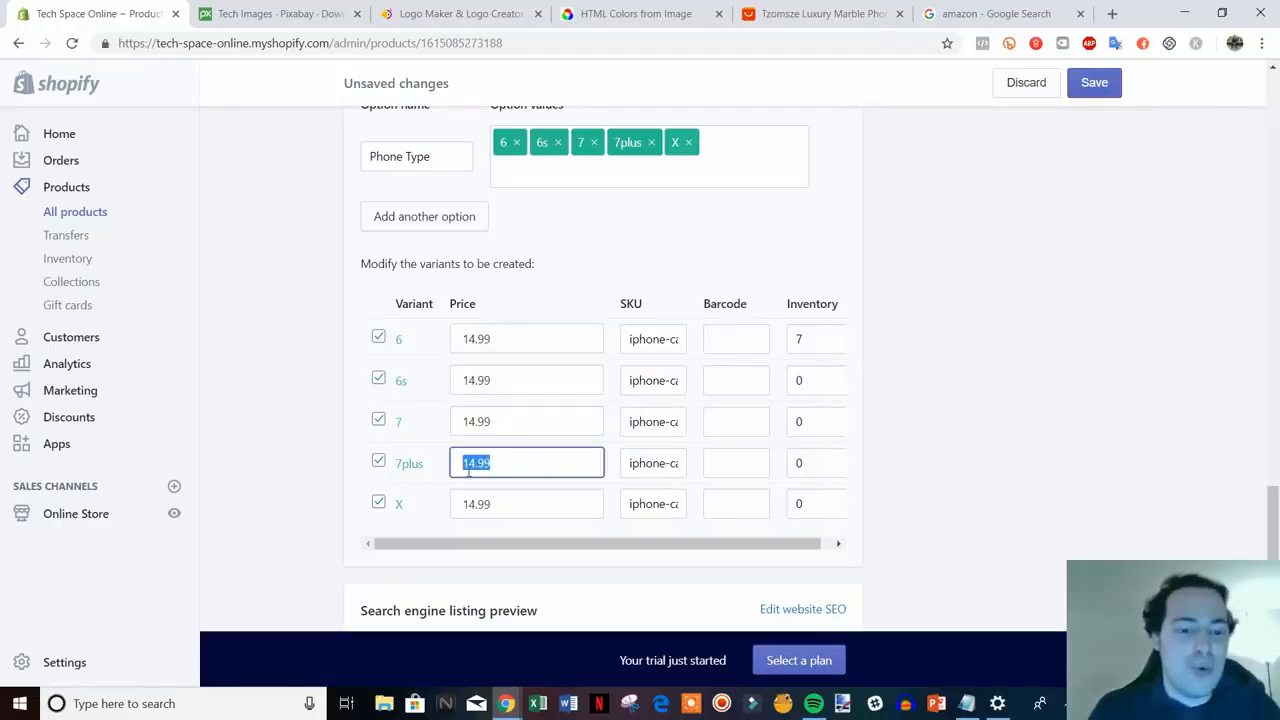
{"action": "left_click", "coordinate": [521, 461]}
- Set inventory to 7 for the 6s, 7, 7plus and X variants
{"action": "double_click", "coordinate": [789, 389]}
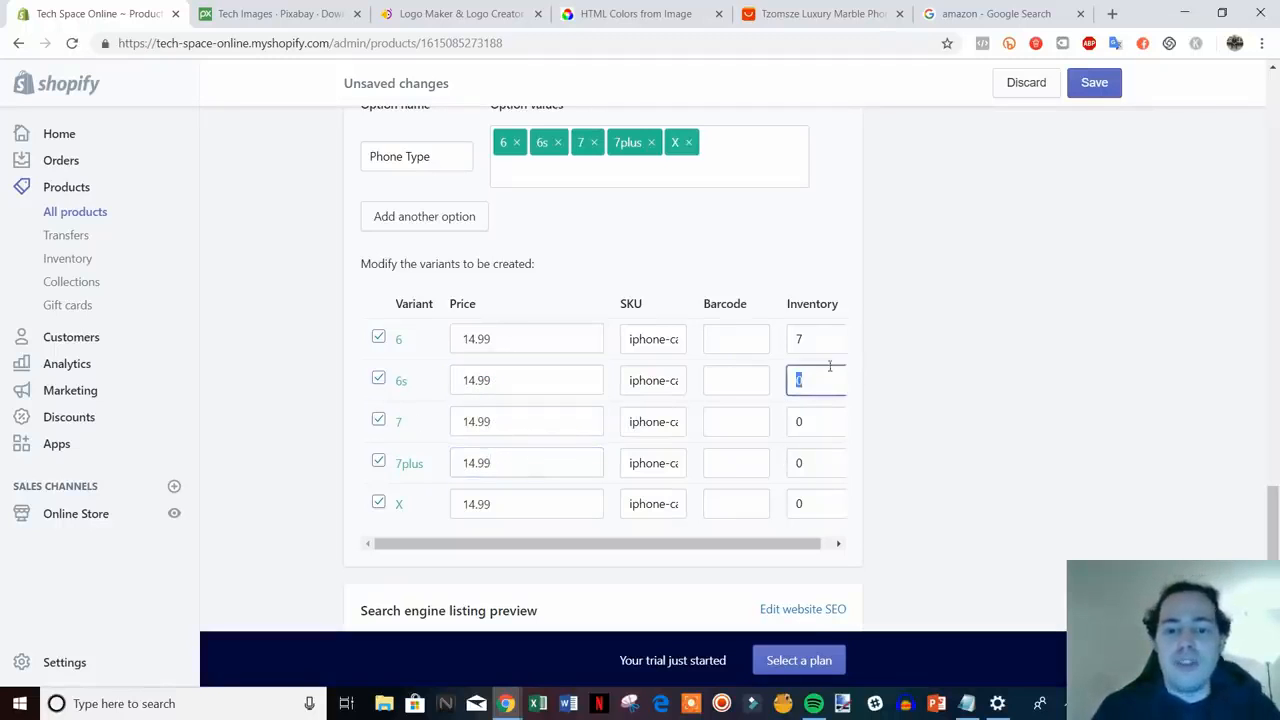
{"action": "type", "text": "7"}
{"action": "double_click", "coordinate": [813, 428]}
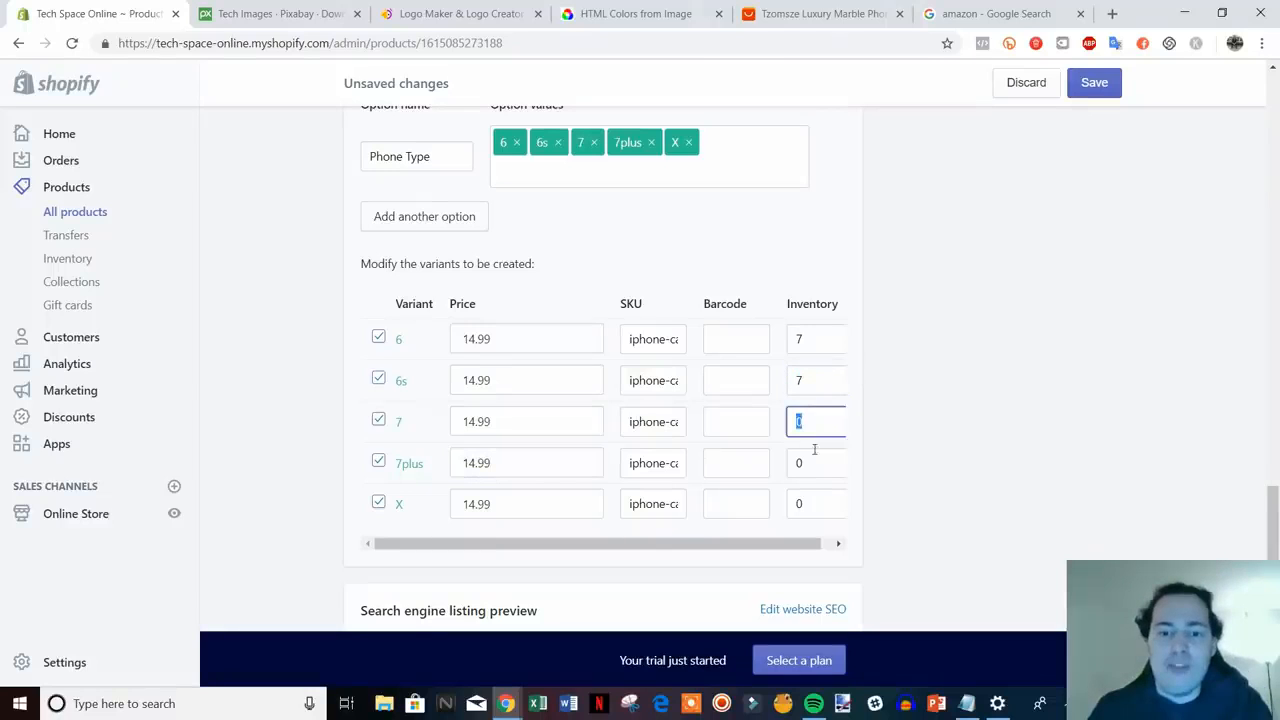
{"action": "double_click", "coordinate": [810, 465]}
{"action": "type", "text": "7"}
{"action": "double_click", "coordinate": [798, 505]}
{"action": "type", "text": "7"}
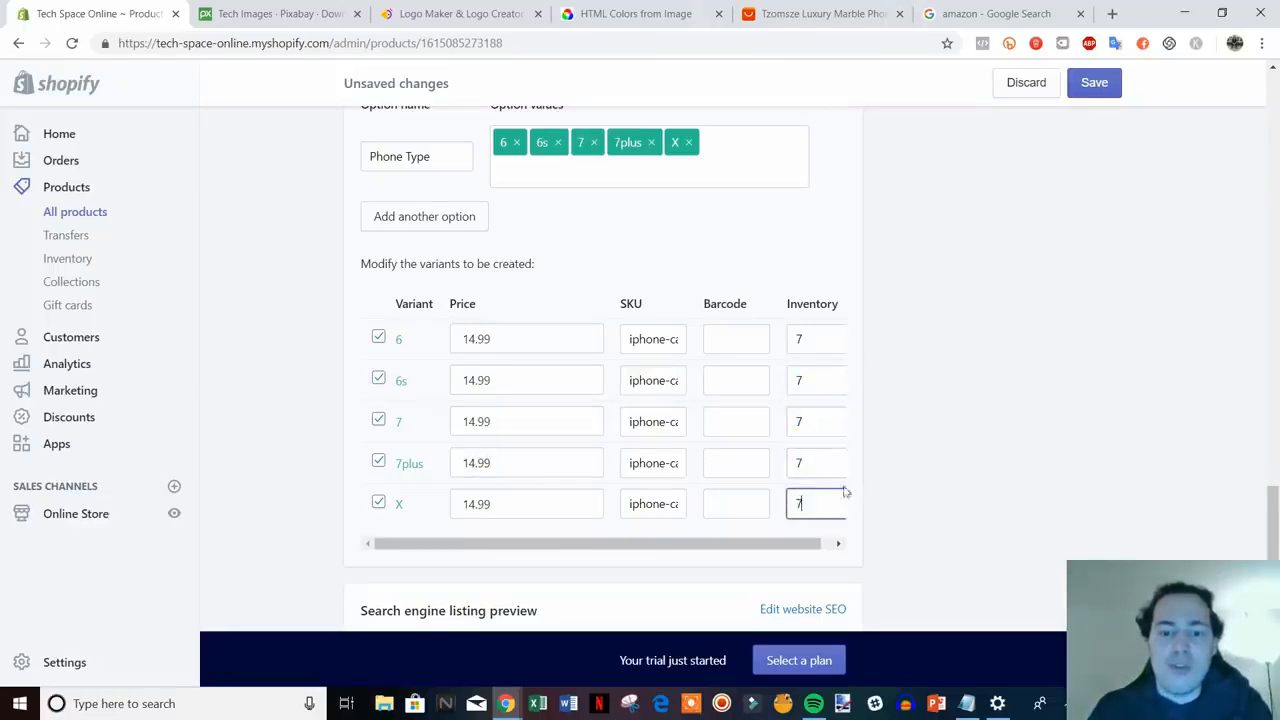
{"action": "left_click", "coordinate": [883, 480]}
{"action": "scroll", "coordinate": [897, 480], "scroll_direction": "down", "scroll_amount": 2}
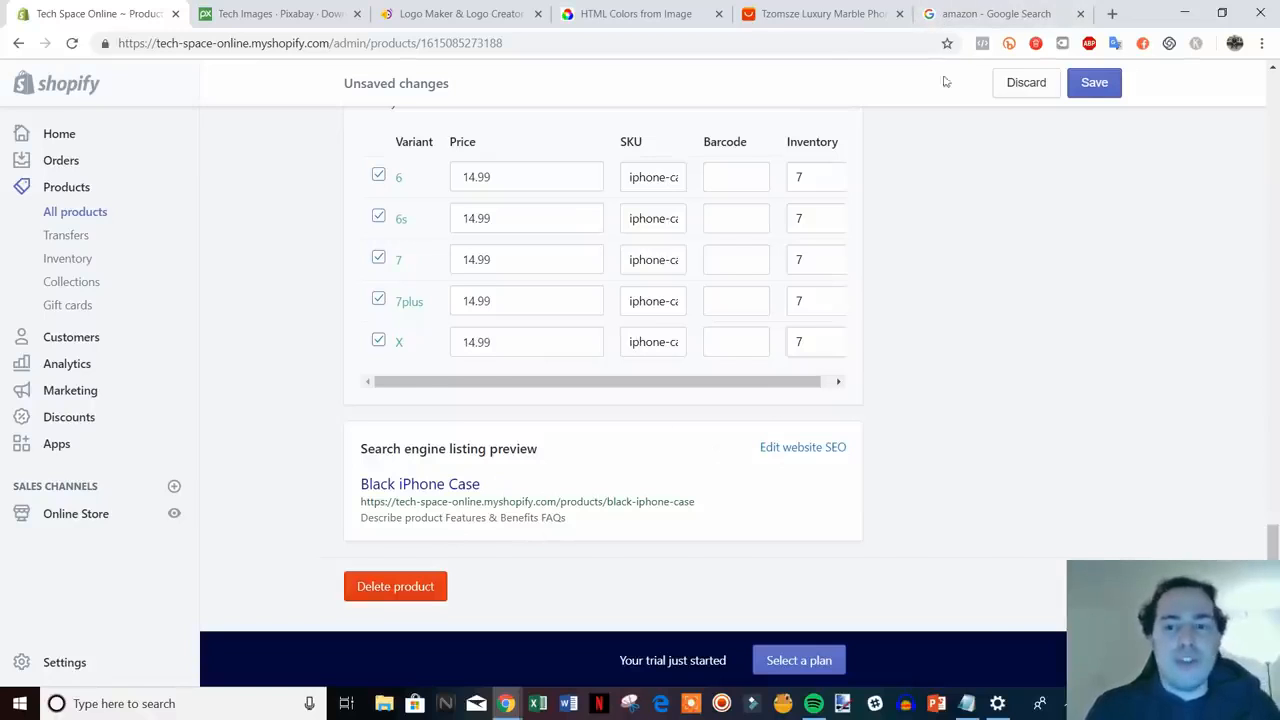
{"action": "left_click", "coordinate": [972, 13]}
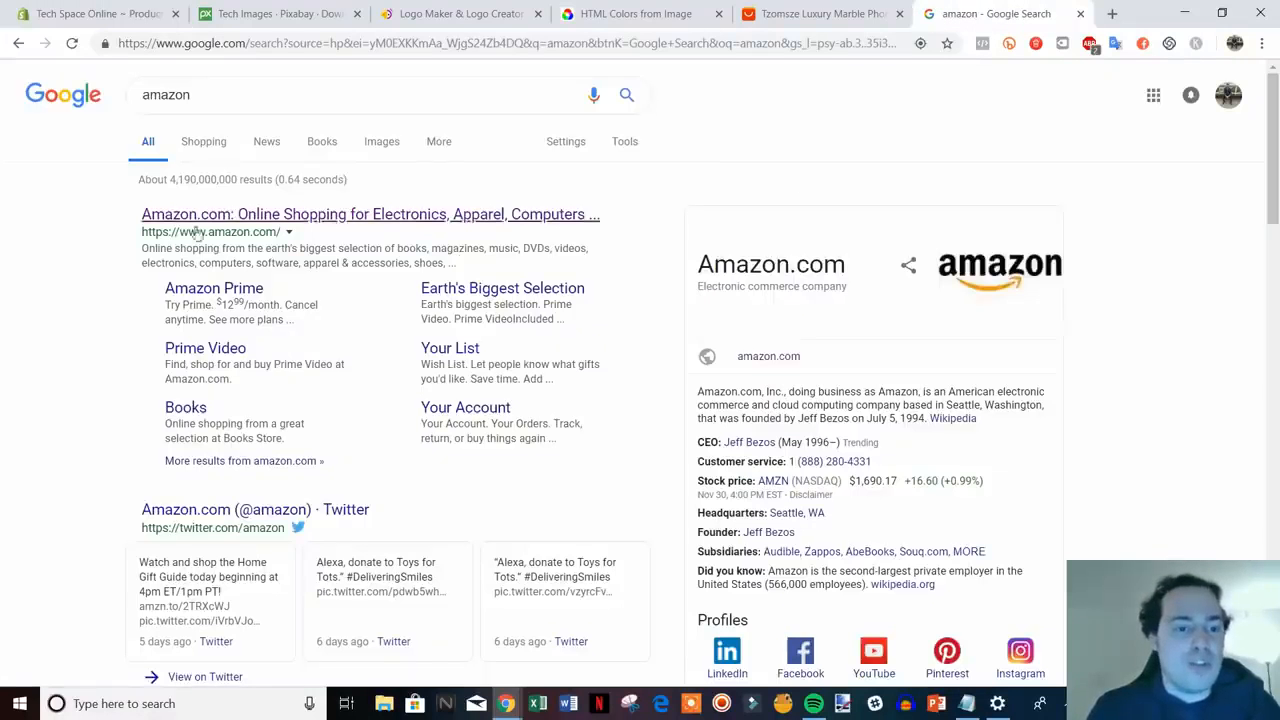
{"action": "left_click", "coordinate": [97, 13]}
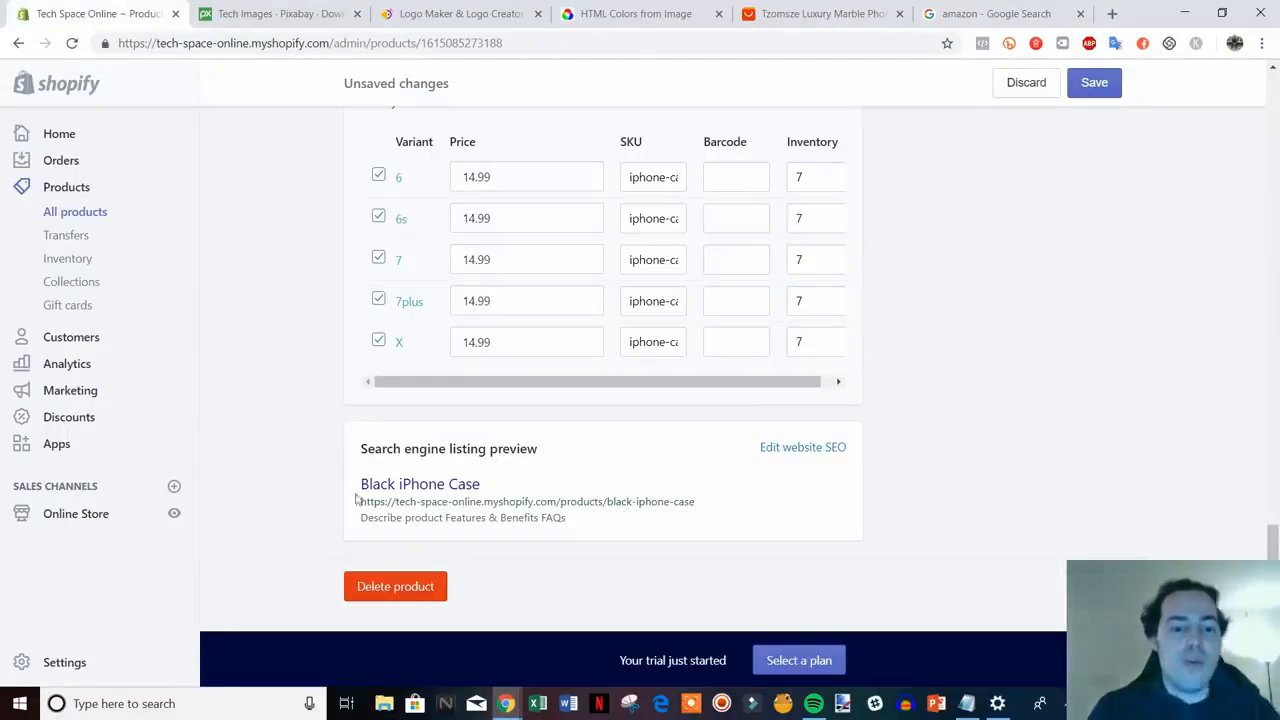
- Edit the SEO page title to 'Black iPhone Case | Fits All iPhones | Tech Space Online'
{"action": "left_click", "coordinate": [810, 449]}
{"action": "scroll", "coordinate": [1082, 517], "scroll_direction": "down", "scroll_amount": 1}
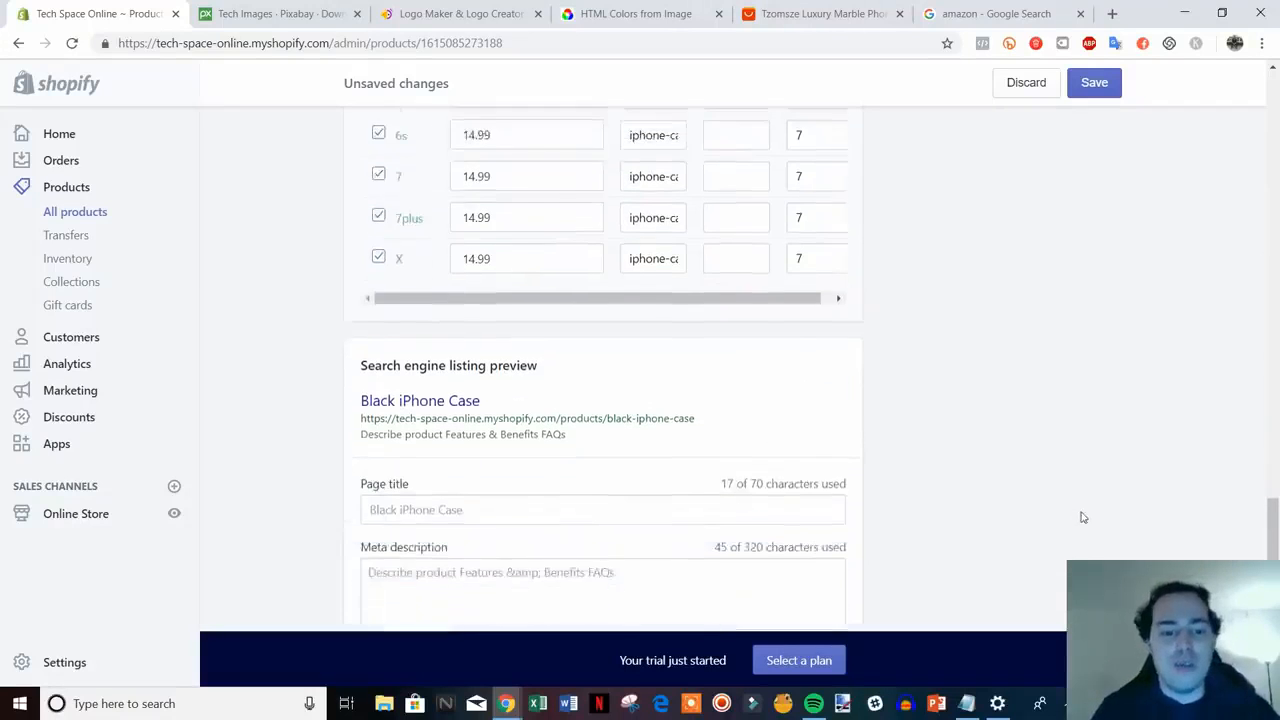
{"action": "scroll", "coordinate": [1076, 510], "scroll_direction": "down", "scroll_amount": 1}
{"action": "scroll", "coordinate": [1005, 420], "scroll_direction": "down", "scroll_amount": 1}
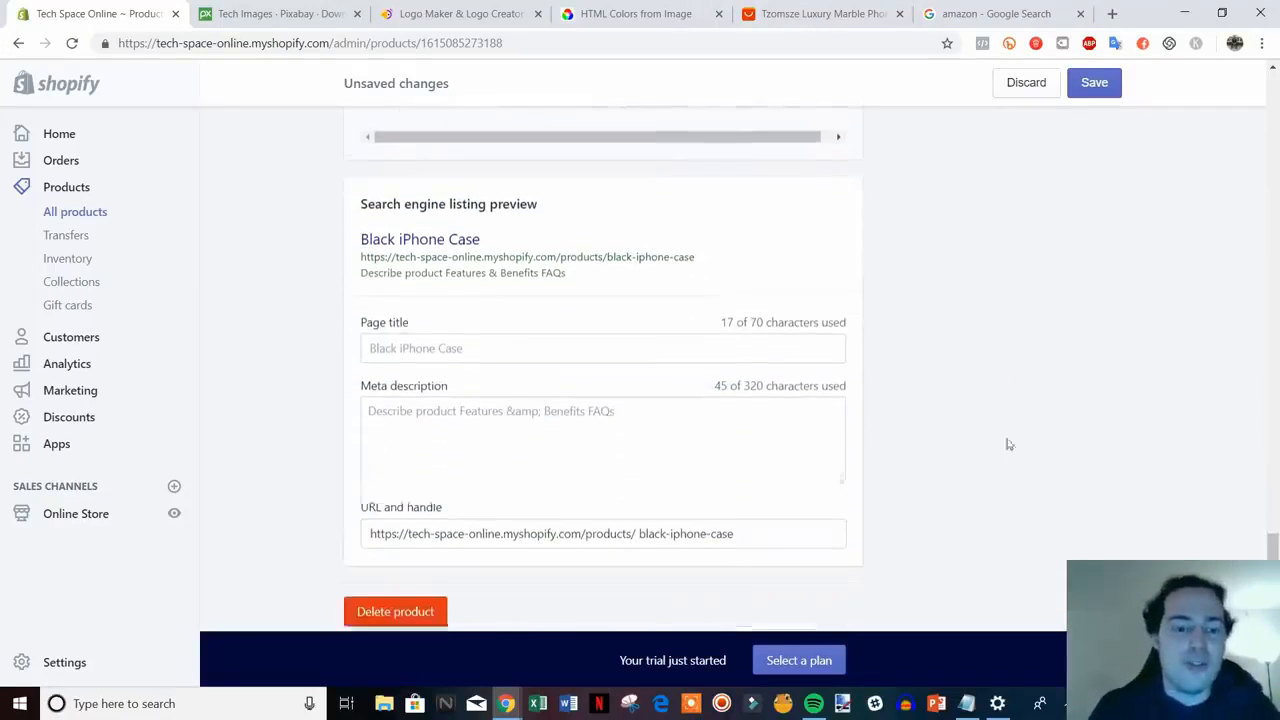
{"action": "left_click", "coordinate": [552, 343]}
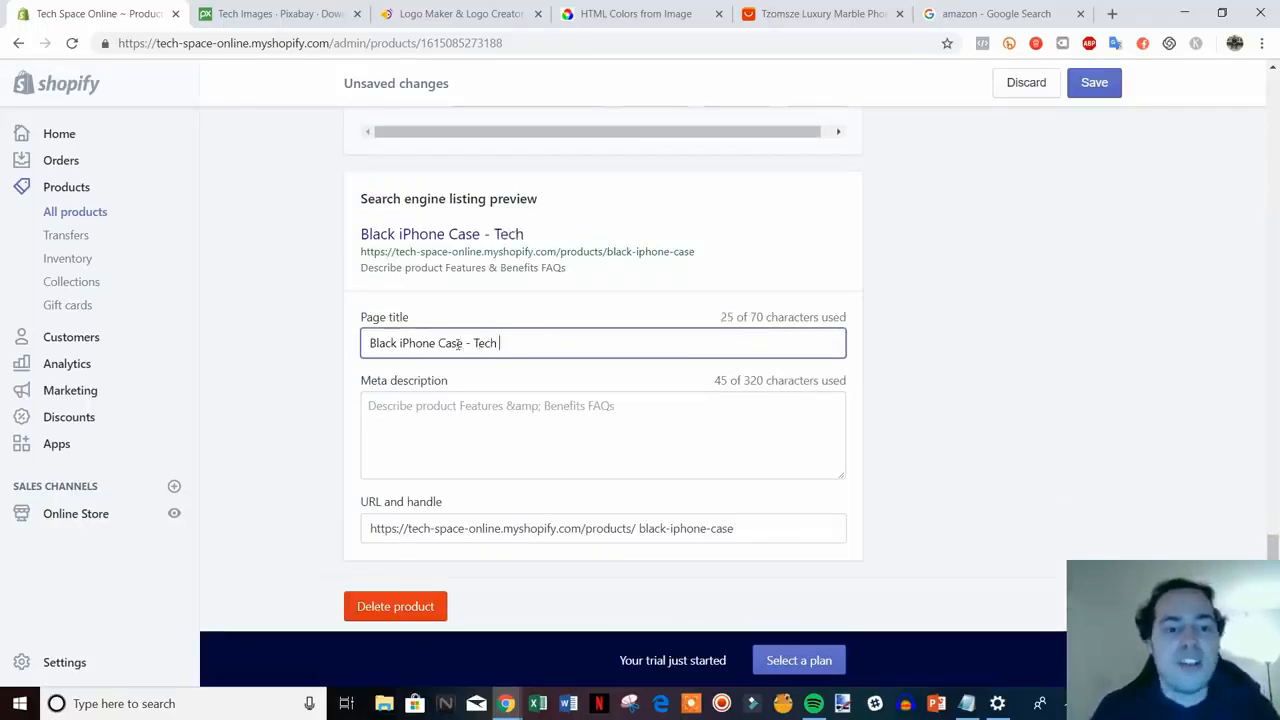
{"action": "type", "text": "- Tech Spa"}
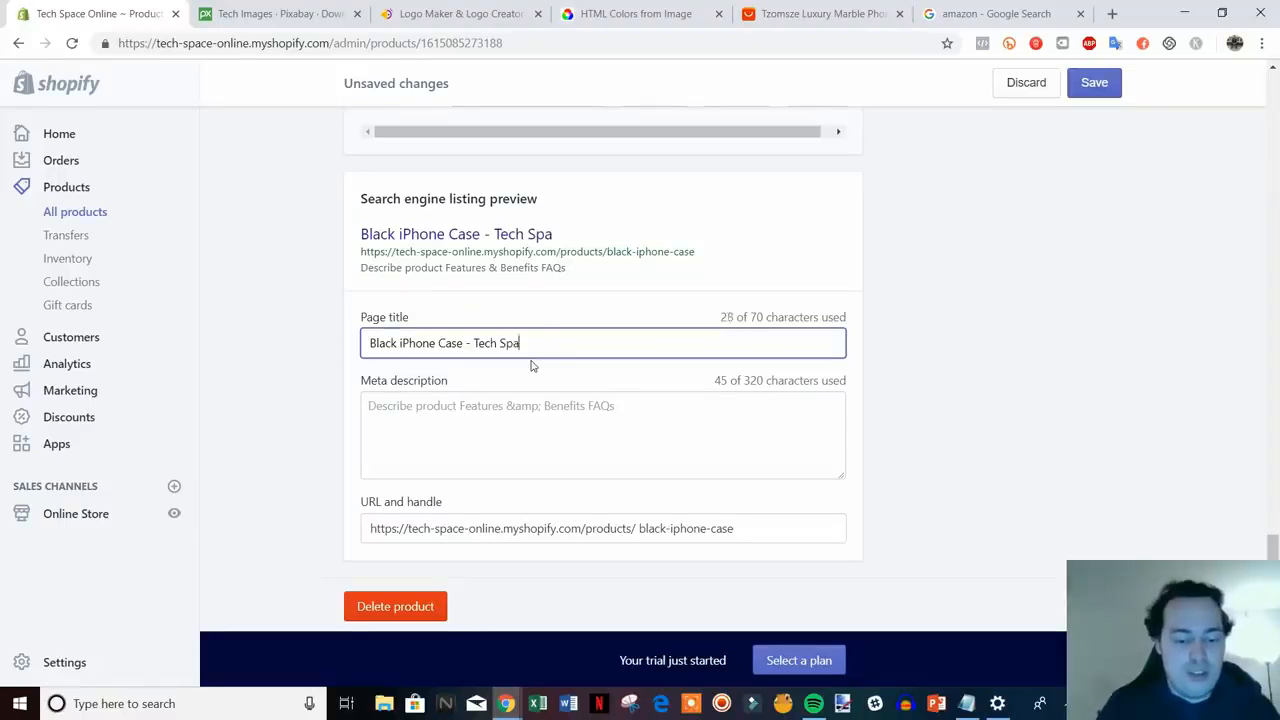
{"action": "type", "text": "ce Online"}
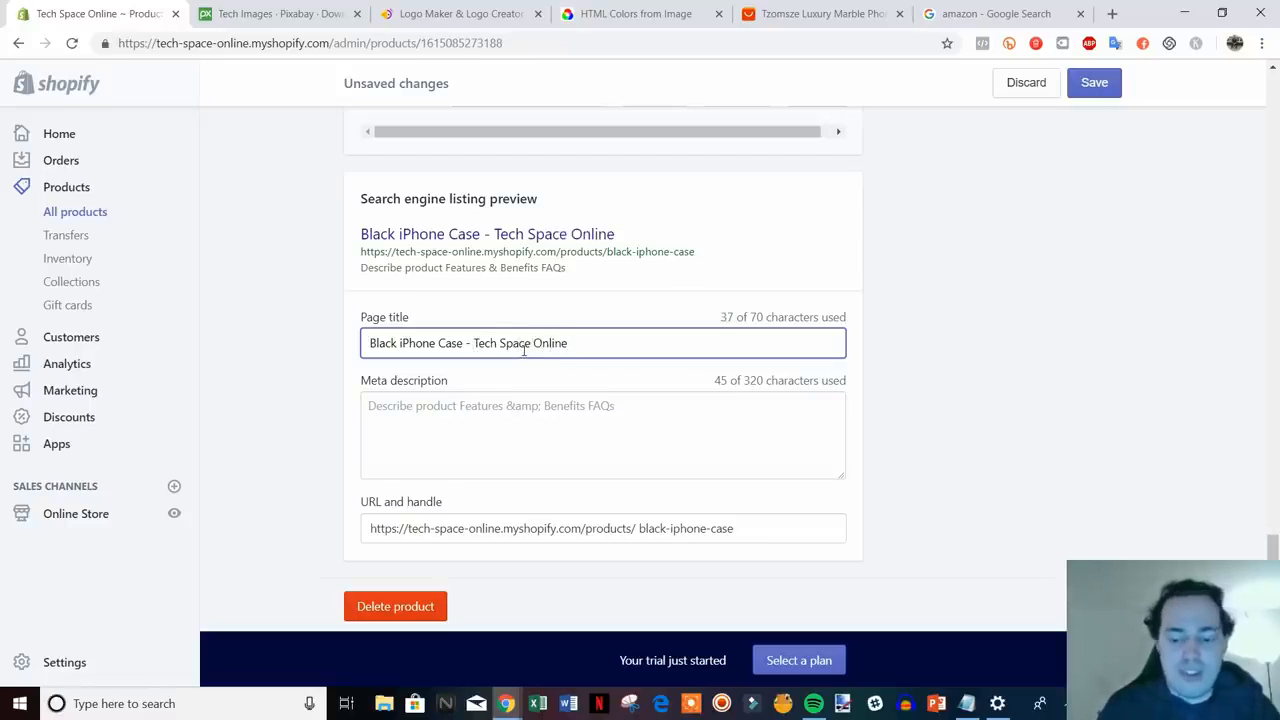
{"action": "key", "text": "BackSpace"}
{"action": "type", "text": "| Fits Al"}
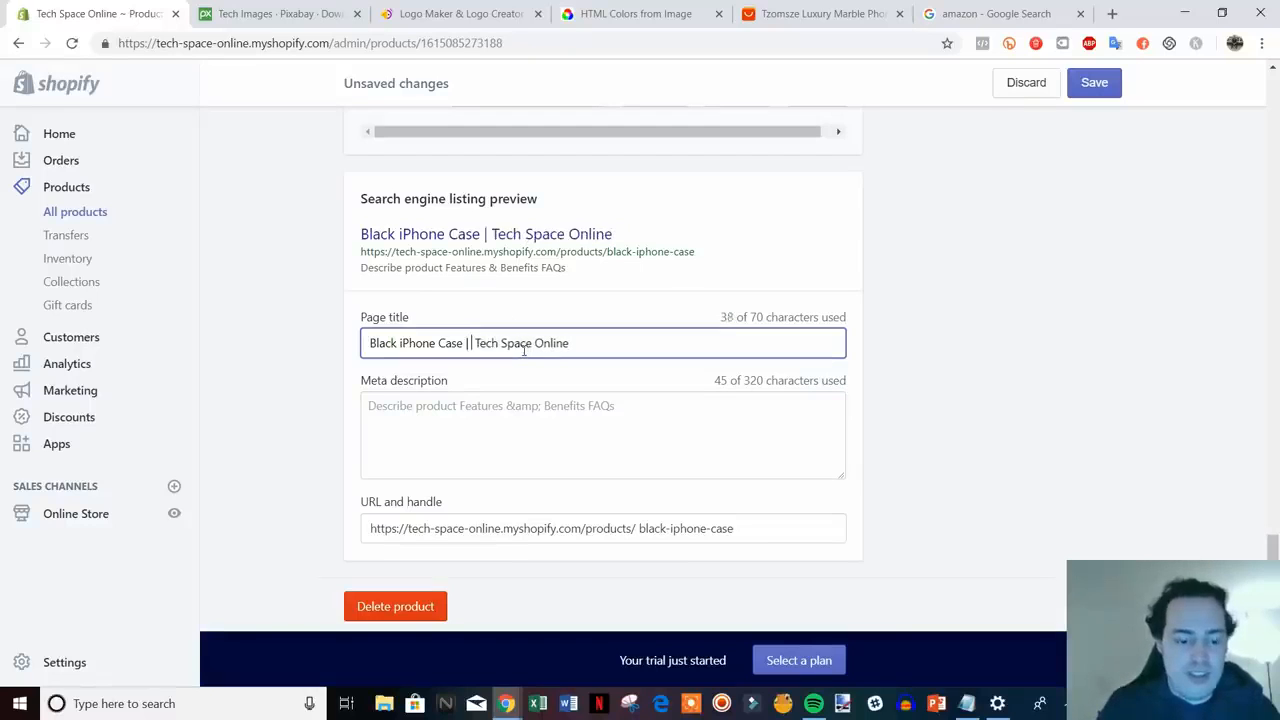
{"action": "type", "text": "l iPhones"}
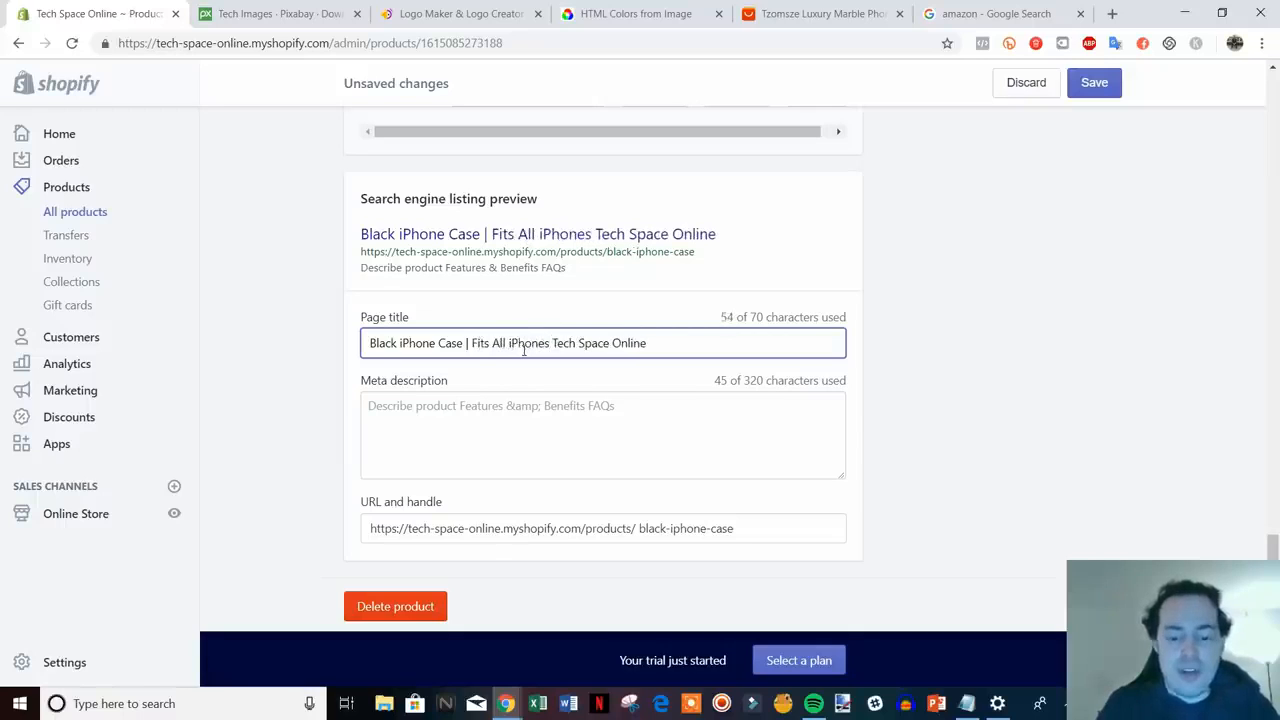
{"action": "type", "text": " |"}
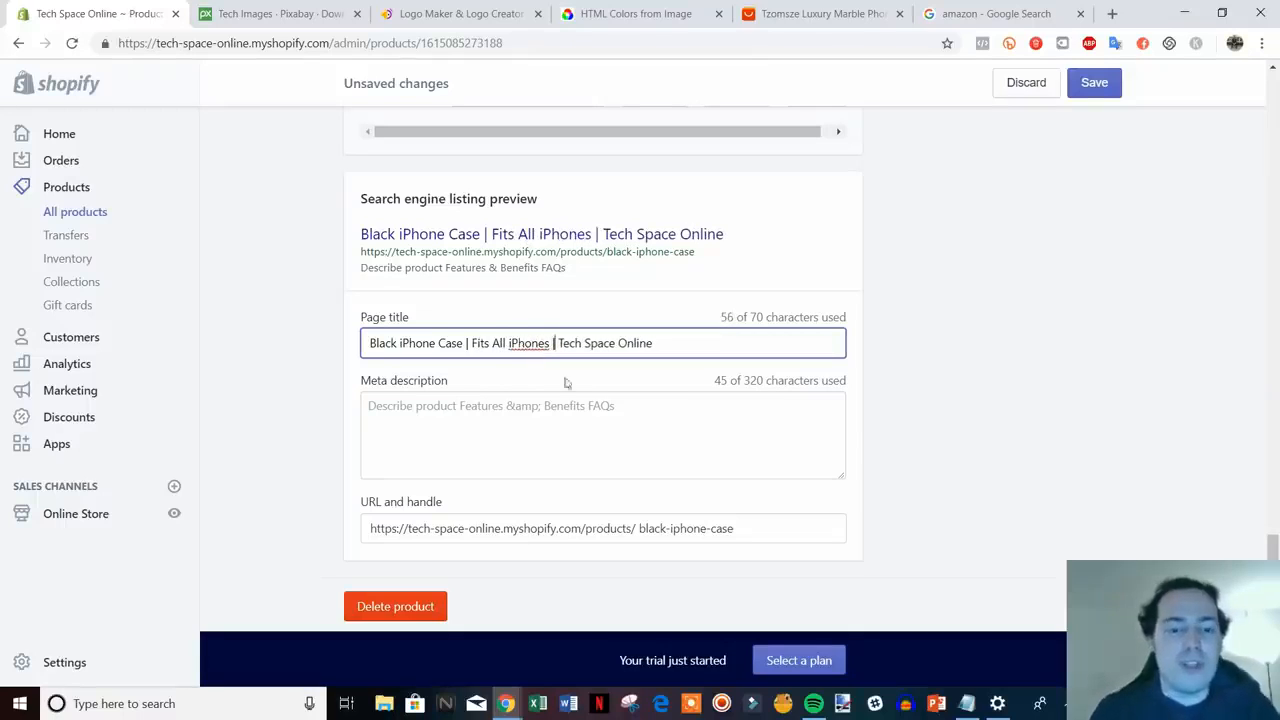
- Review the search listing meta description, leaving it unchanged
{"action": "left_click", "coordinate": [465, 410]}
{"action": "left_click_drag", "start_coordinate": [633, 405], "coordinate": [335, 410]}
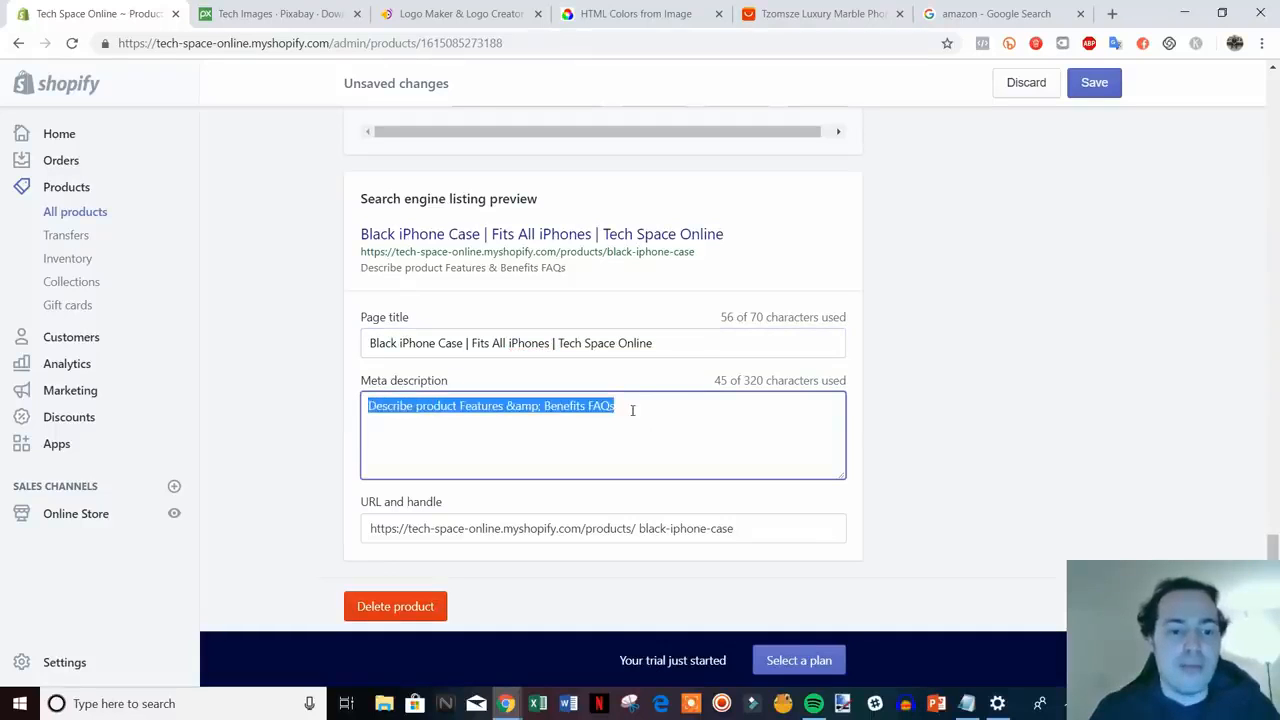
{"action": "left_click", "coordinate": [636, 408]}
{"action": "left_click_drag", "start_coordinate": [668, 408], "coordinate": [347, 403]}
{"action": "left_click", "coordinate": [688, 414]}
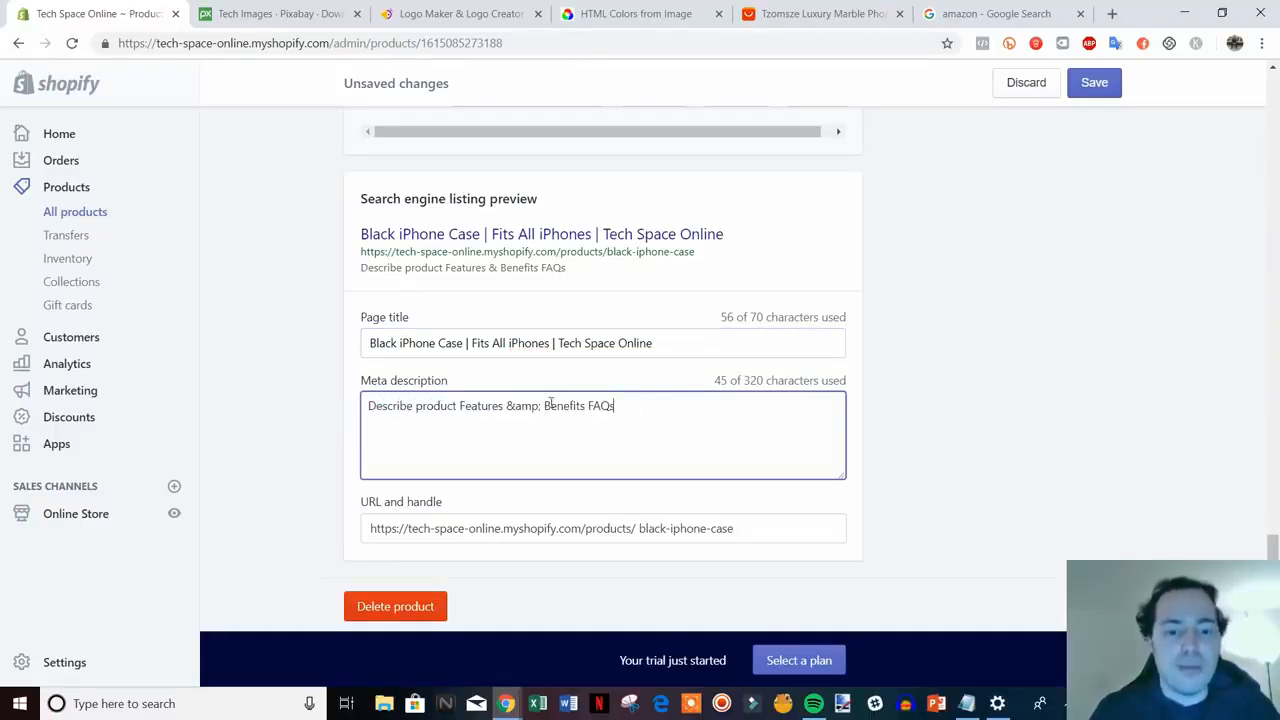
{"action": "scroll", "coordinate": [648, 462], "scroll_direction": "up", "scroll_amount": 1}
{"action": "scroll", "coordinate": [647, 466], "scroll_direction": "down", "scroll_amount": 2}
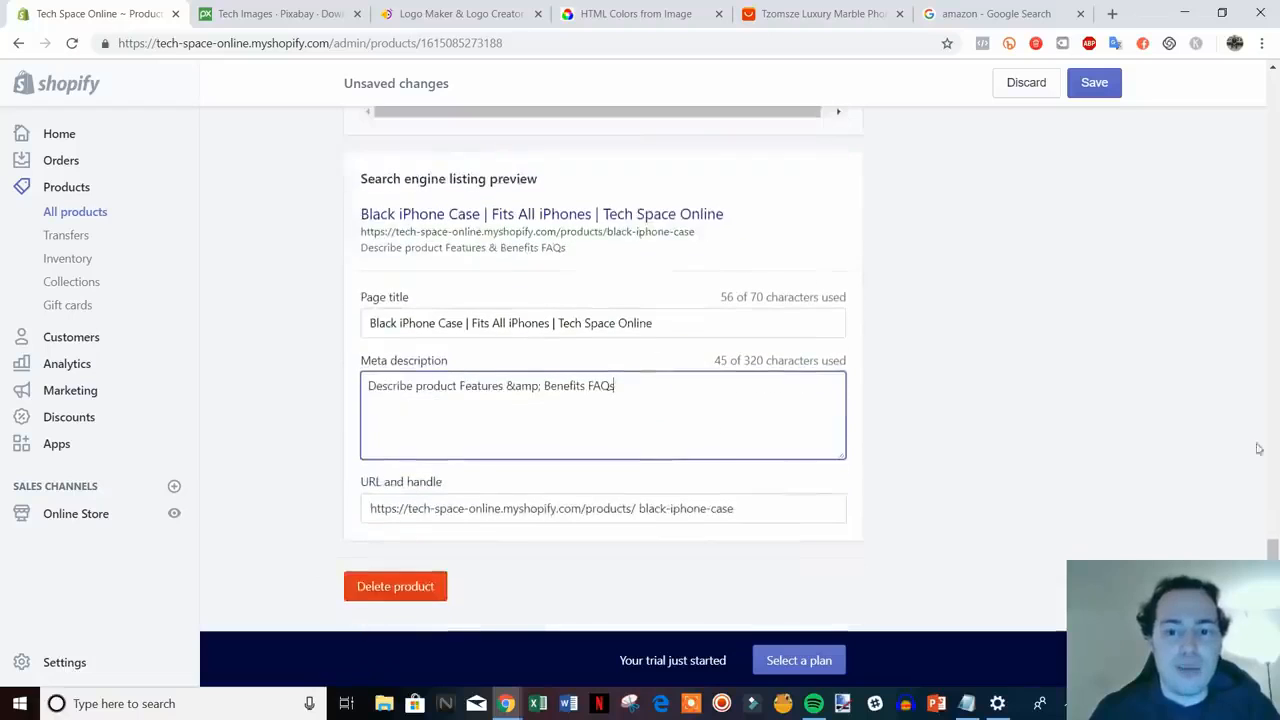
{"action": "left_click_drag", "start_coordinate": [1272, 588], "coordinate": [1225, 123]}
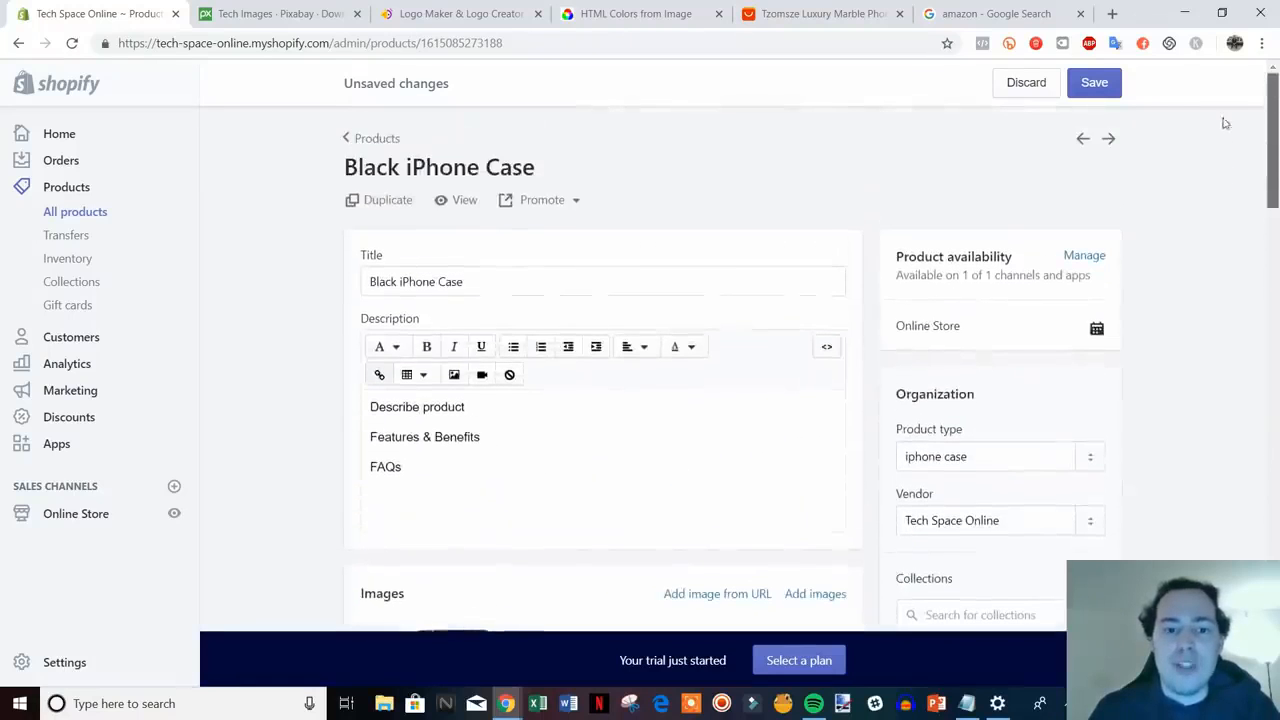
- Save the Black iPhone Case, preview it on the storefront, and compare the supplier's marble case listing
{"action": "left_click", "coordinate": [1100, 86]}
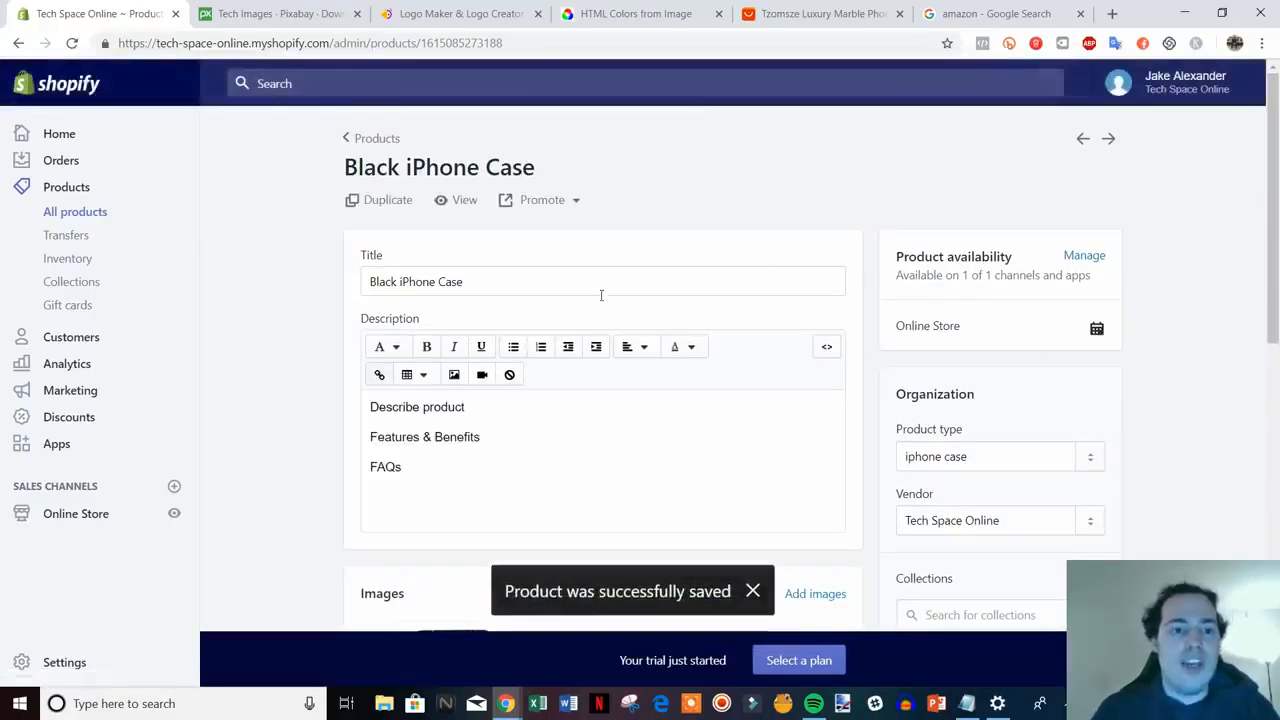
{"action": "left_click", "coordinate": [459, 202]}
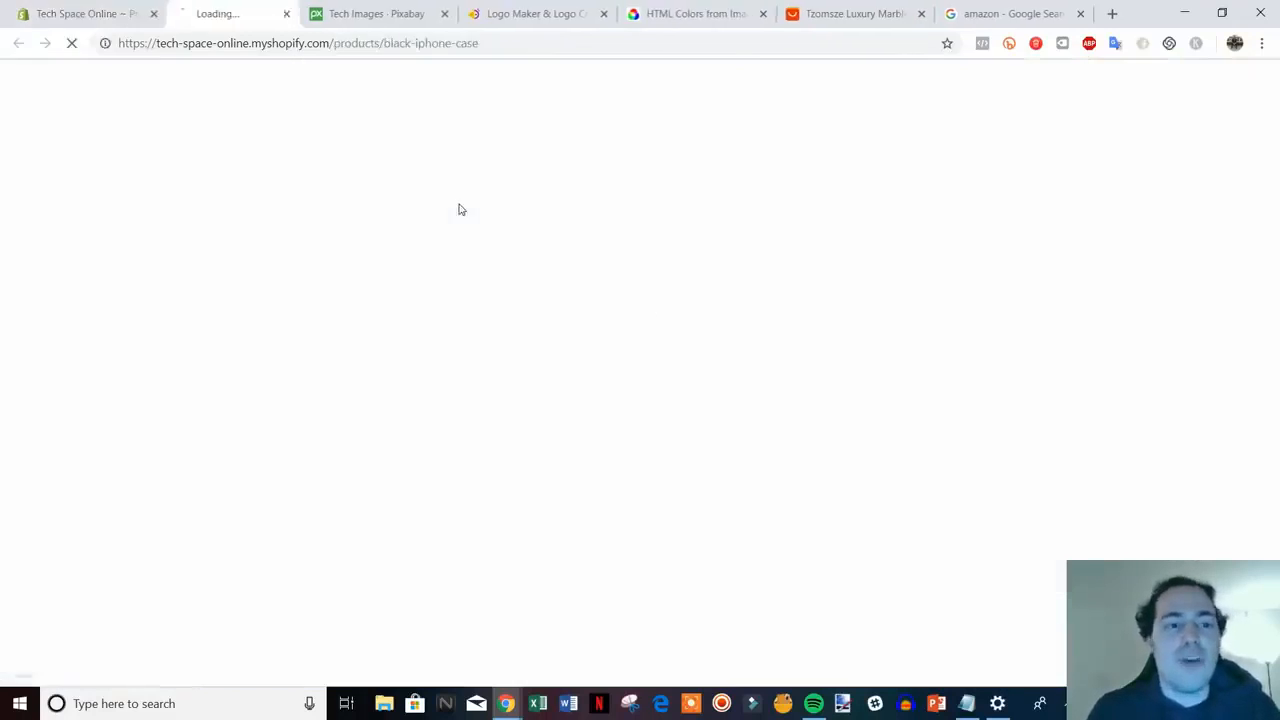
{"action": "scroll", "coordinate": [1100, 360], "scroll_direction": "down", "scroll_amount": 1}
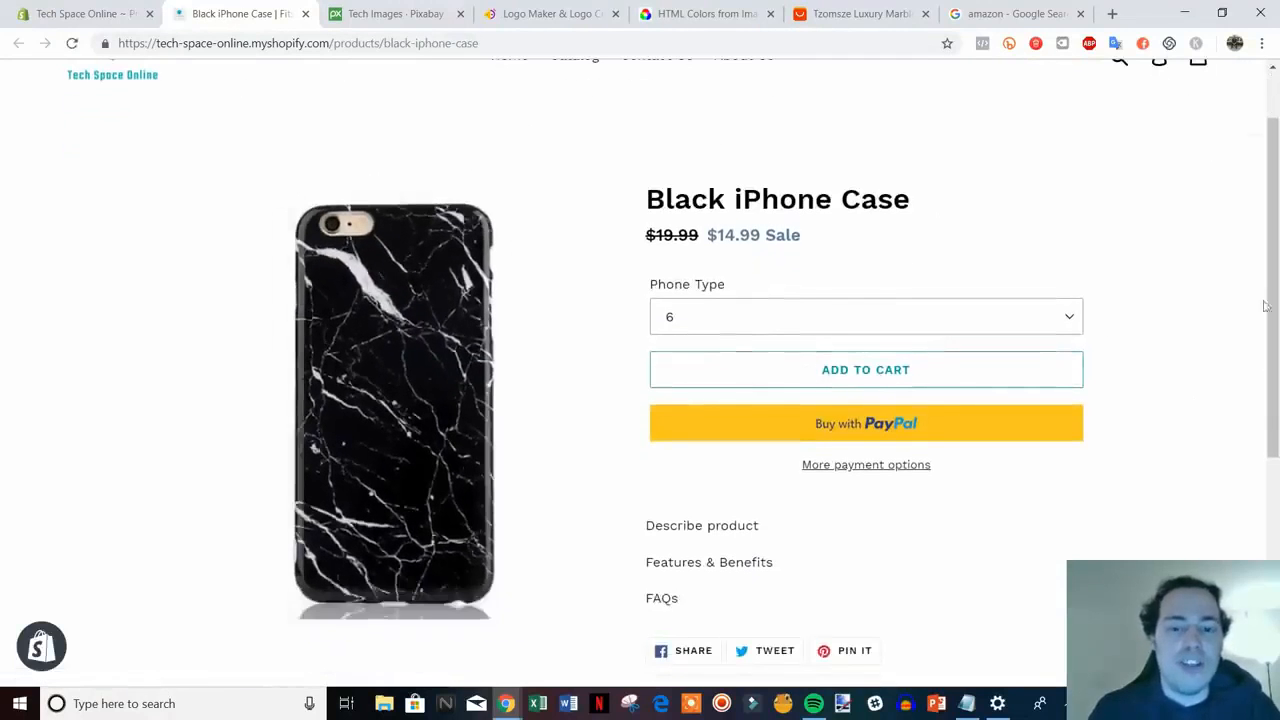
{"action": "scroll", "coordinate": [1249, 198], "scroll_direction": "up", "scroll_amount": 1}
{"action": "scroll", "coordinate": [1171, 349], "scroll_direction": "down", "scroll_amount": 1}
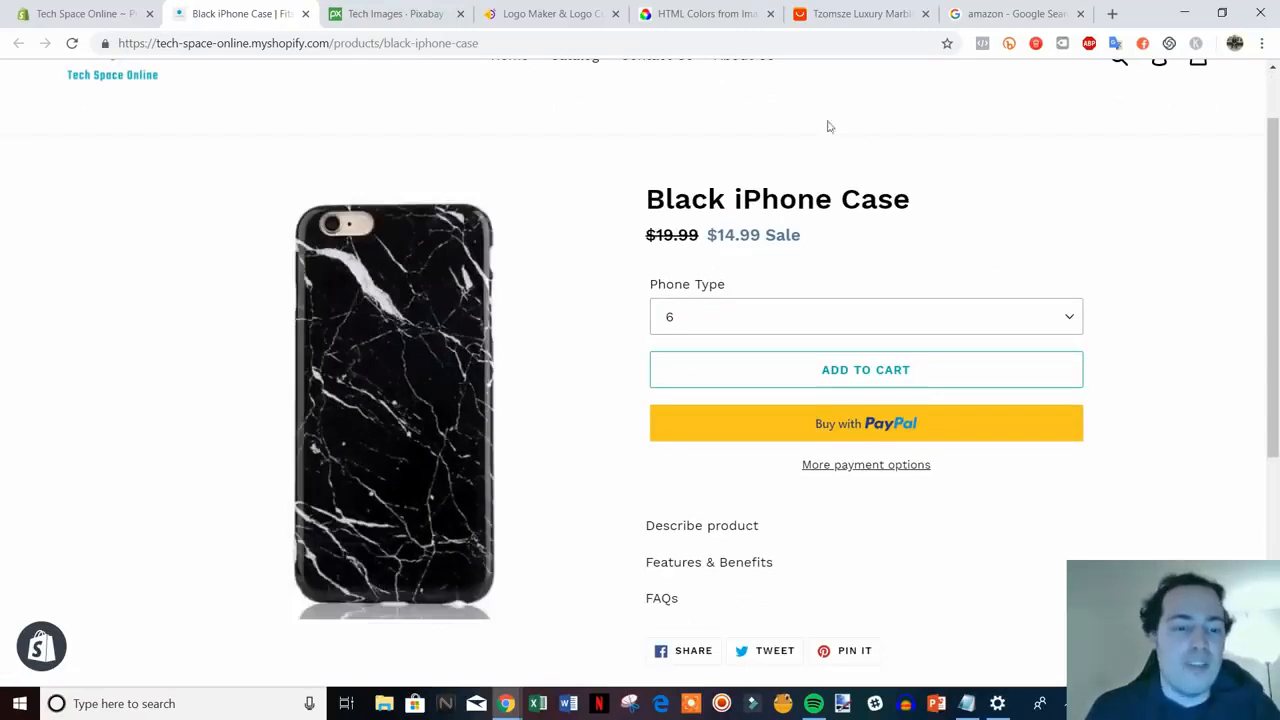
{"action": "left_click", "coordinate": [866, 14]}
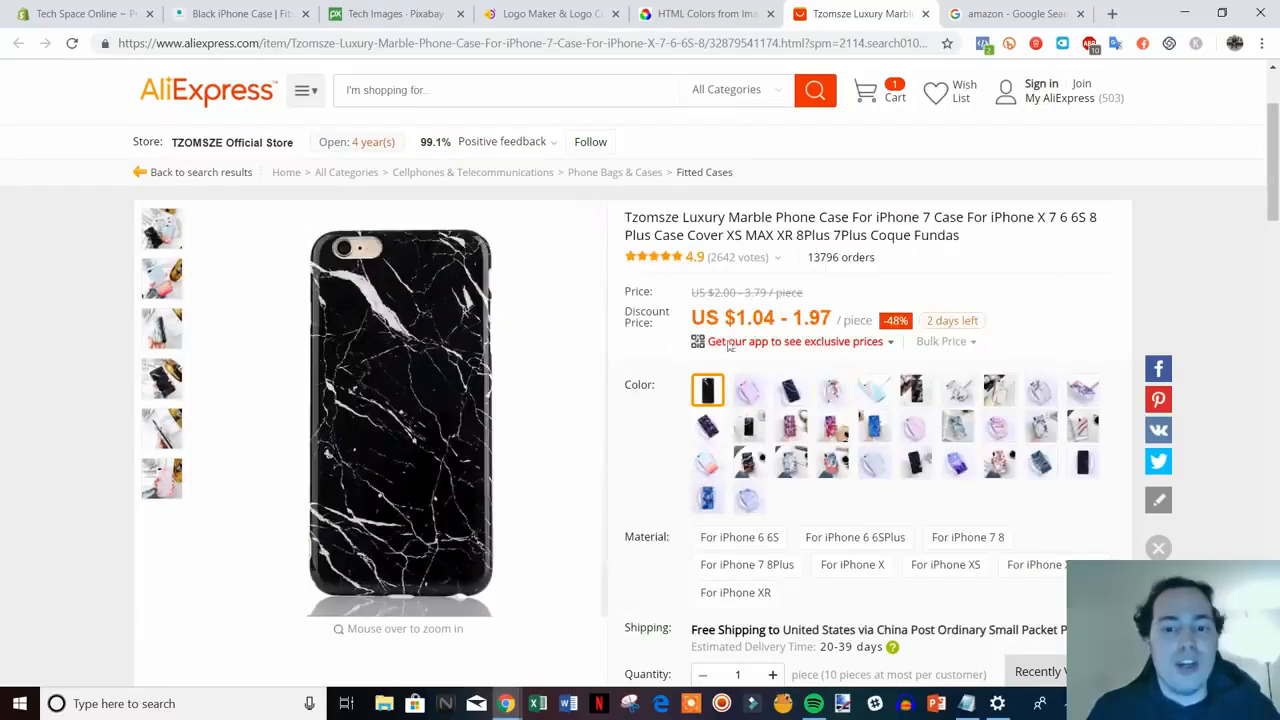
{"action": "left_click", "coordinate": [97, 8]}
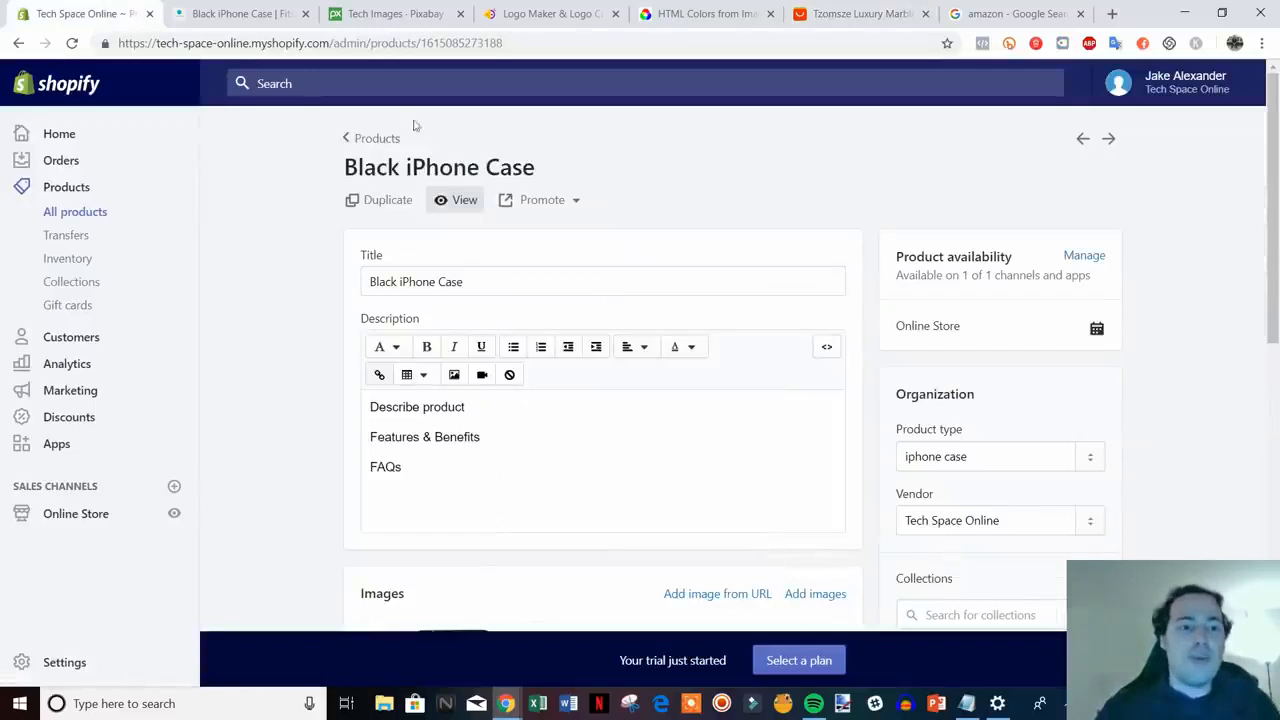
- Close the storefront preview and start a new product from the products list
{"action": "left_click", "coordinate": [305, 14]}
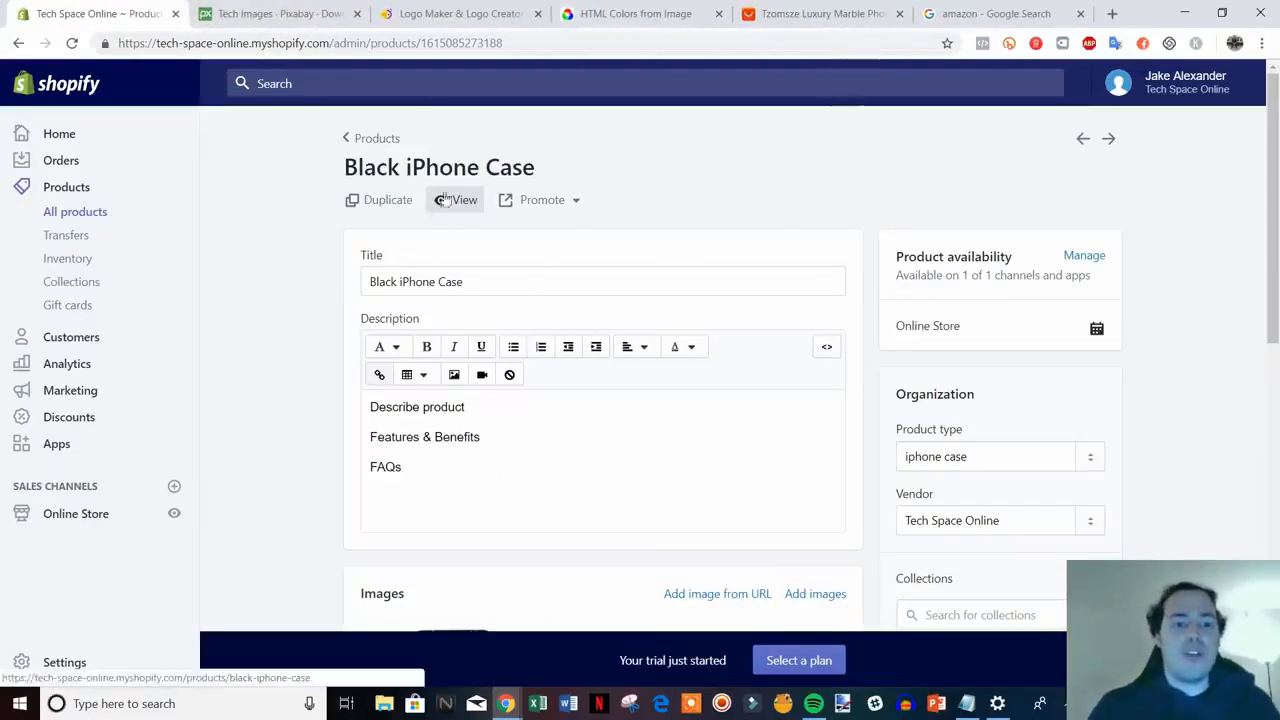
{"action": "scroll", "coordinate": [930, 308], "scroll_direction": "down", "scroll_amount": 1}
{"action": "scroll", "coordinate": [945, 308], "scroll_direction": "down", "scroll_amount": 1}
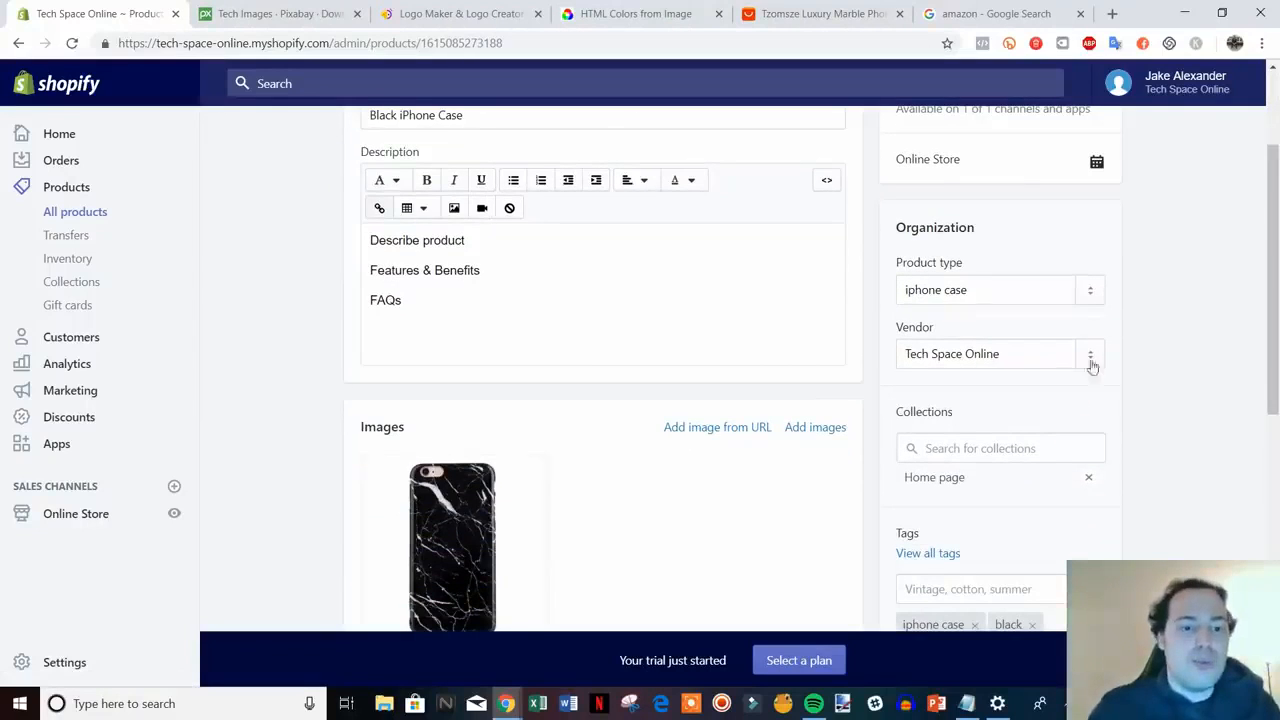
{"action": "scroll", "coordinate": [1089, 366], "scroll_direction": "up", "scroll_amount": 2}
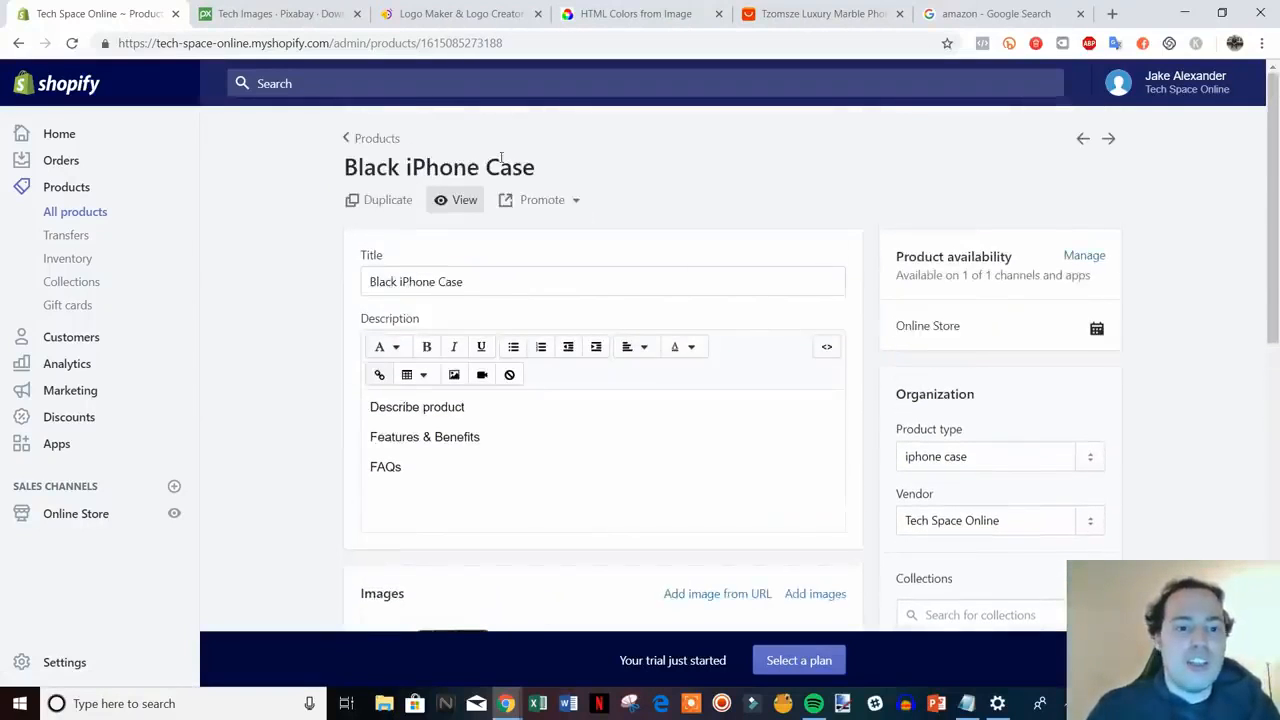
{"action": "left_click", "coordinate": [374, 139]}
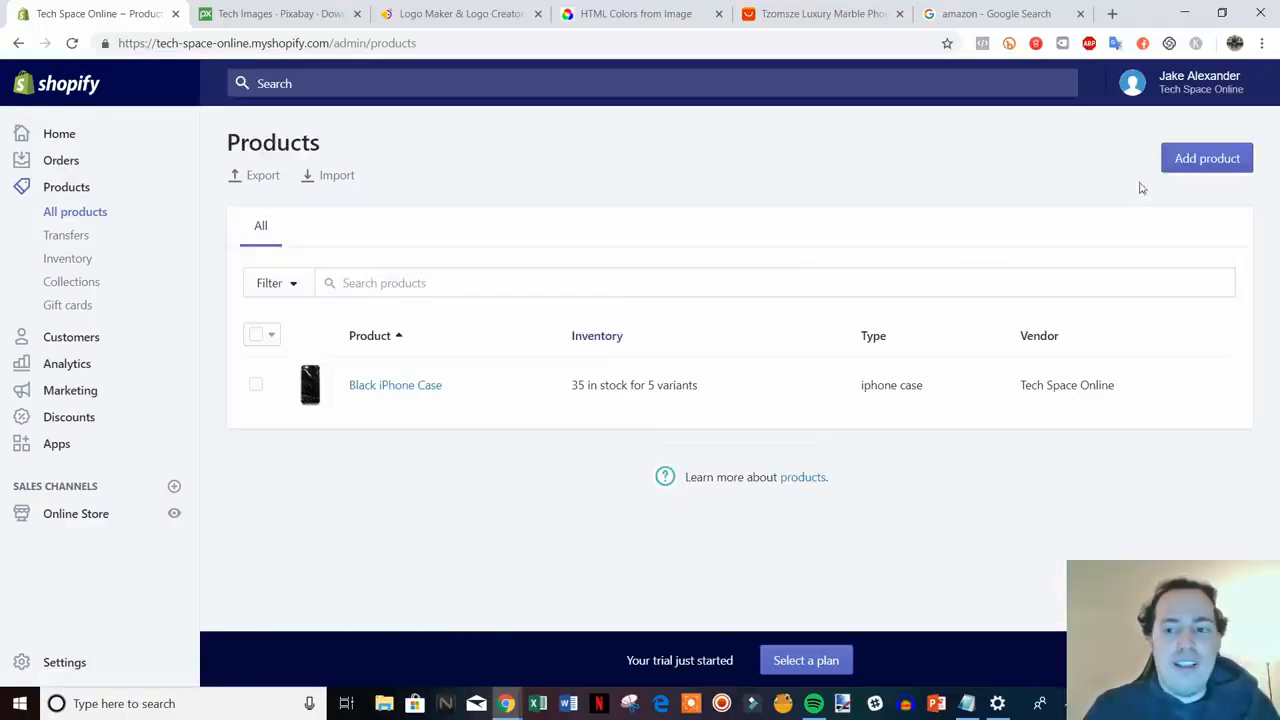
{"action": "left_click", "coordinate": [1203, 159]}
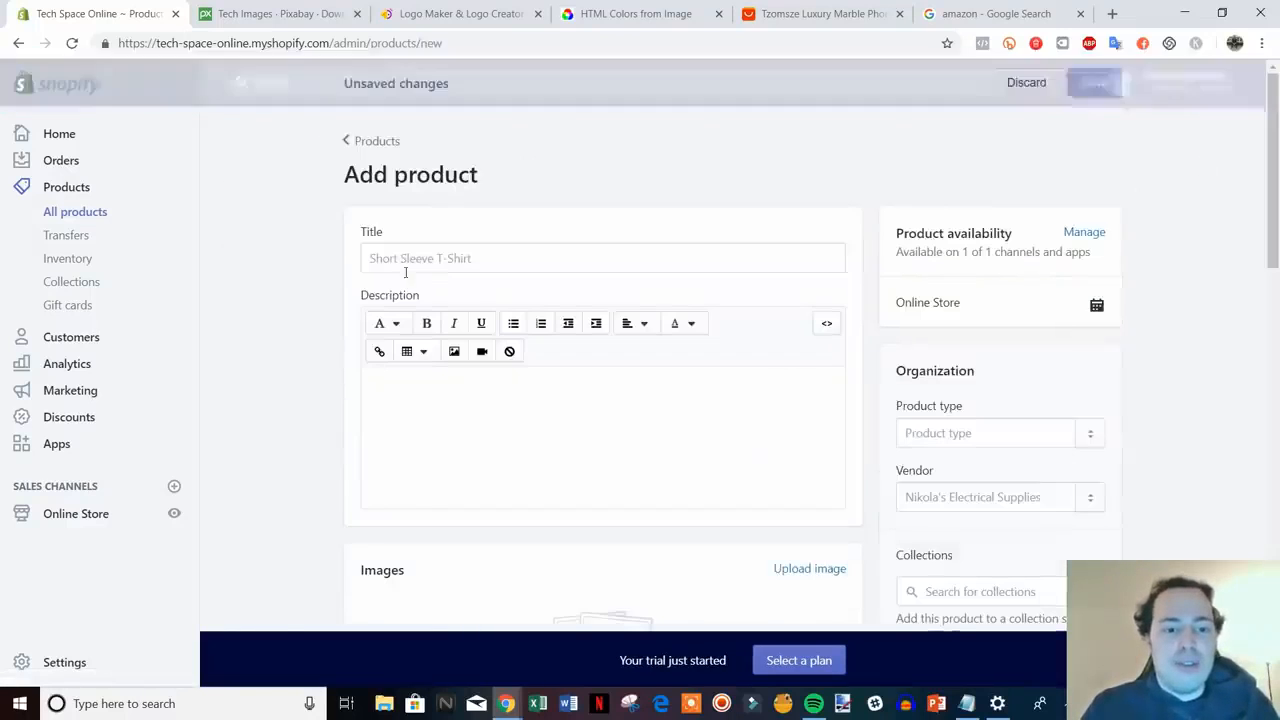
- Title the new product Pink iPhone Case and add placeholder description text
{"action": "left_click", "coordinate": [449, 265]}
{"action": "type", "text": "Pink"}
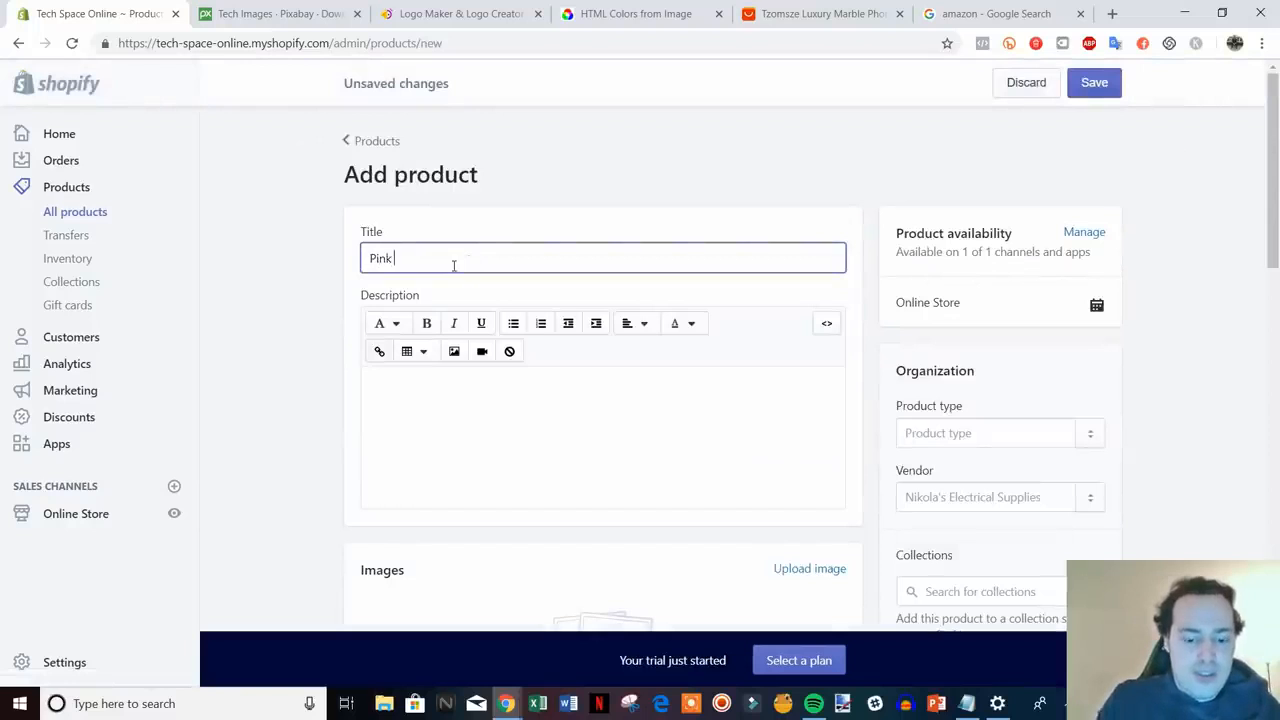
{"action": "type", "text": " iPhone Case"}
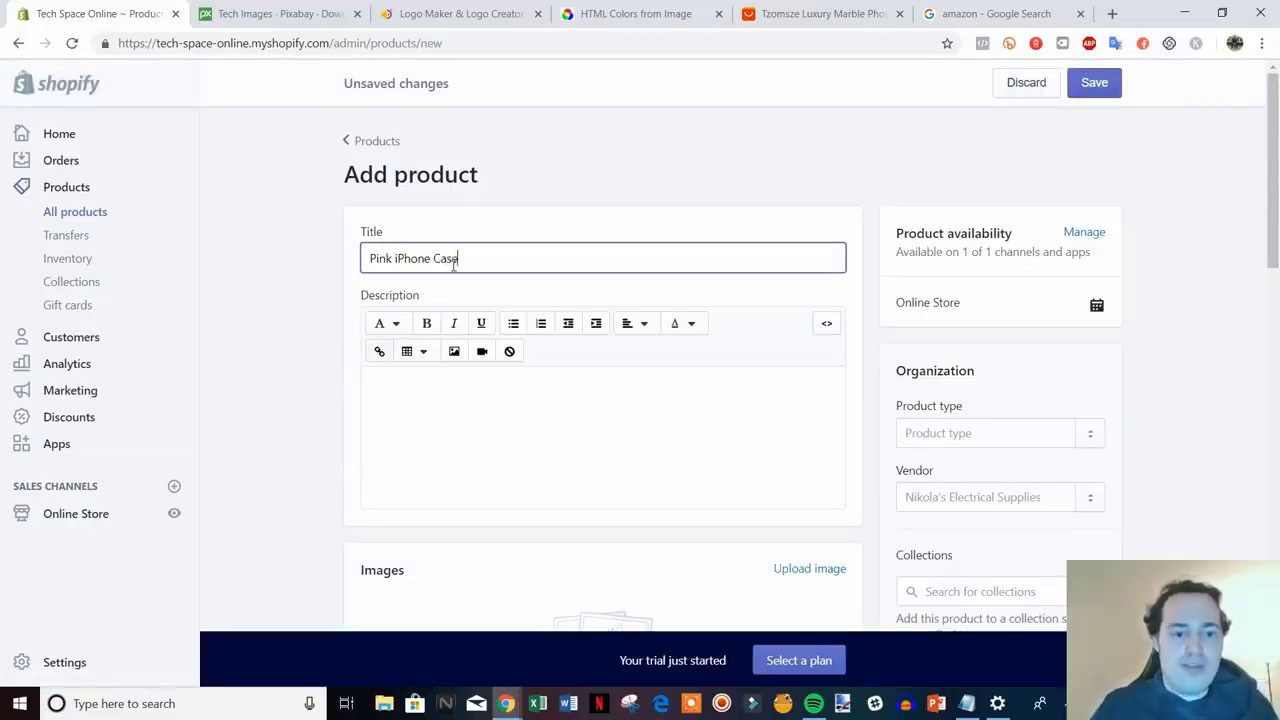
{"action": "scroll", "coordinate": [506, 306], "scroll_direction": "down", "scroll_amount": 2}
{"action": "left_click", "coordinate": [523, 277]}
{"action": "type", "text": "fhdbkljvgjengjr"}
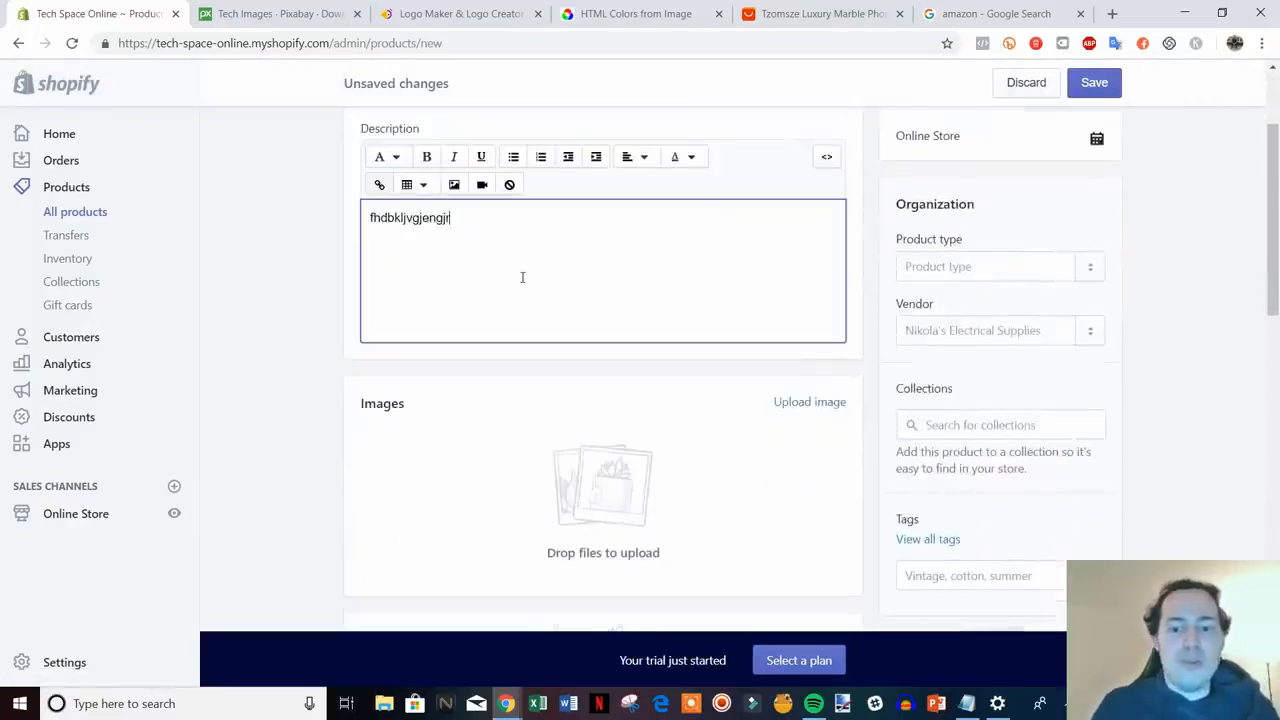
- Tag the product 'iphone case' and 'pink' and set its product type to iphone case
{"action": "scroll", "coordinate": [1272, 486], "scroll_direction": "down", "scroll_amount": 1}
{"action": "left_click", "coordinate": [1024, 500]}
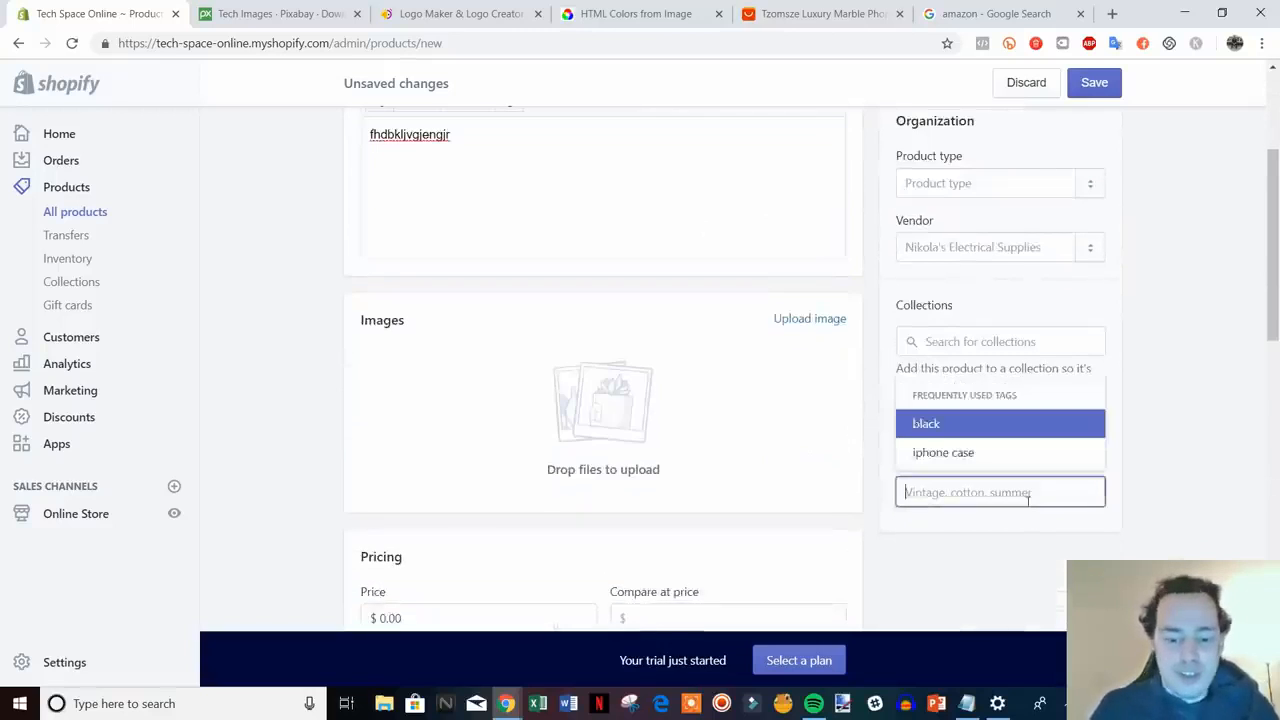
{"action": "left_click", "coordinate": [955, 452]}
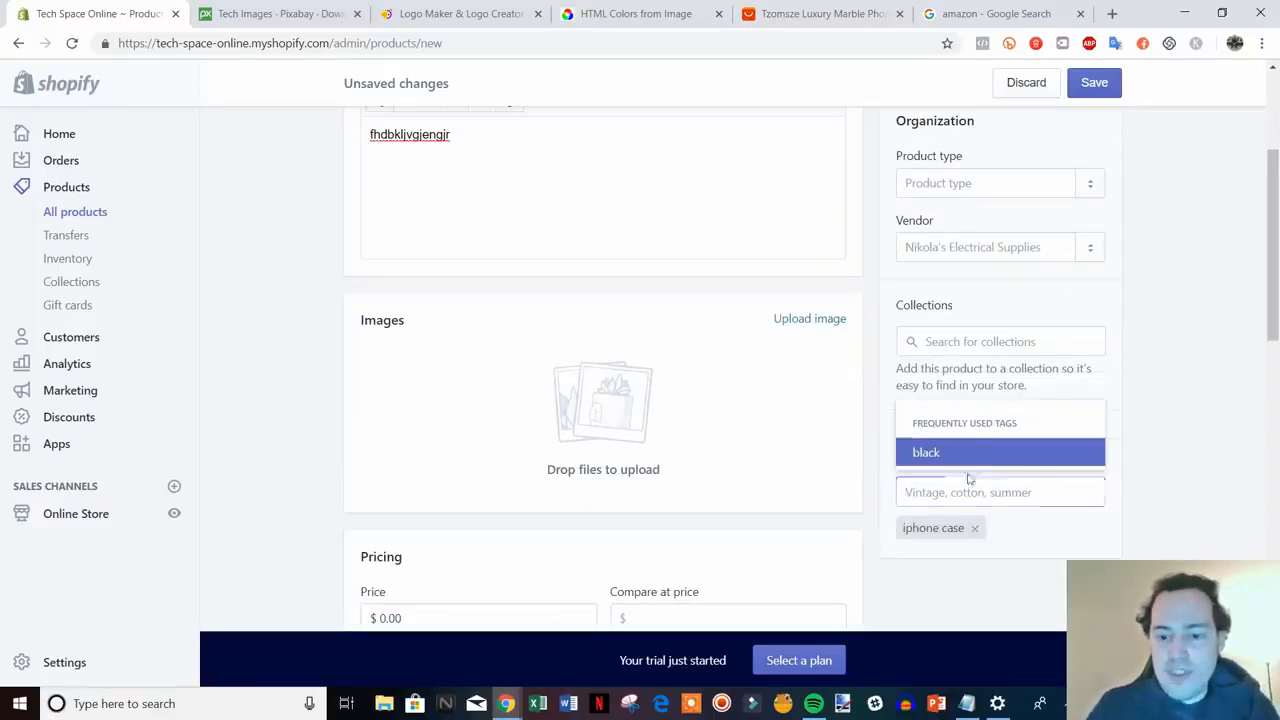
{"action": "left_click", "coordinate": [966, 490]}
{"action": "type", "text": "pink"}
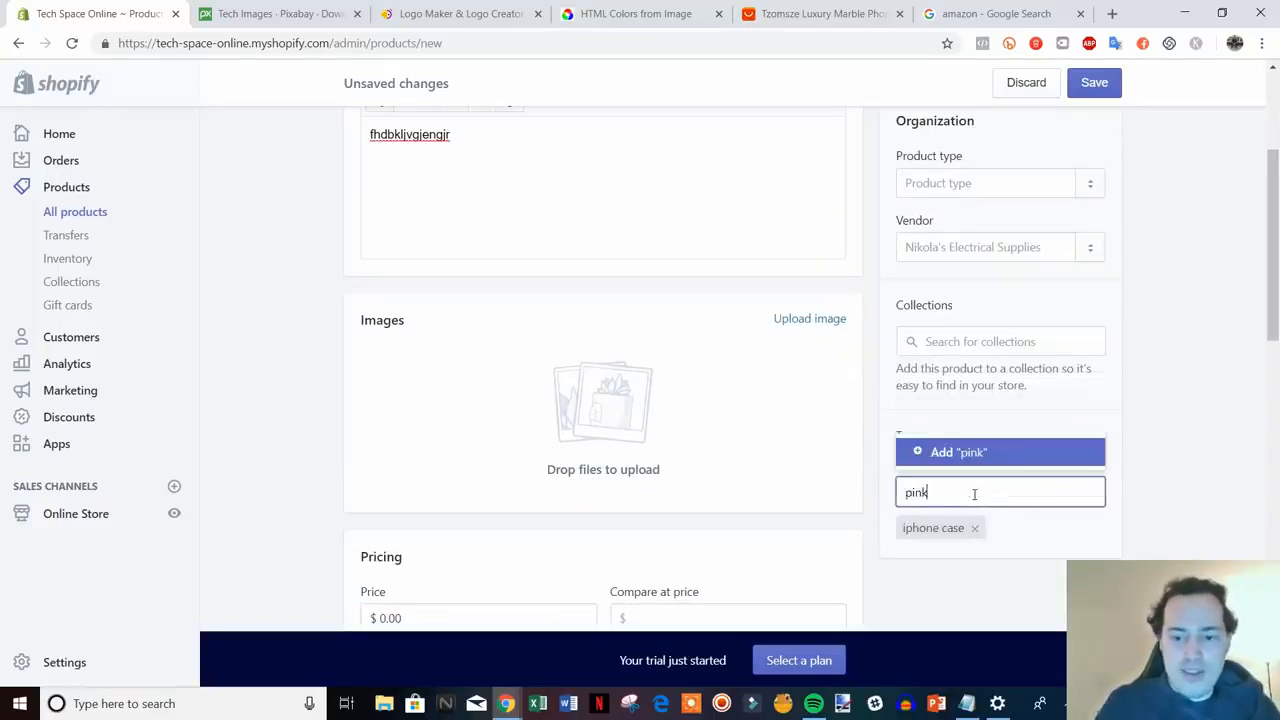
{"action": "left_click", "coordinate": [940, 453]}
{"action": "left_click", "coordinate": [972, 182]}
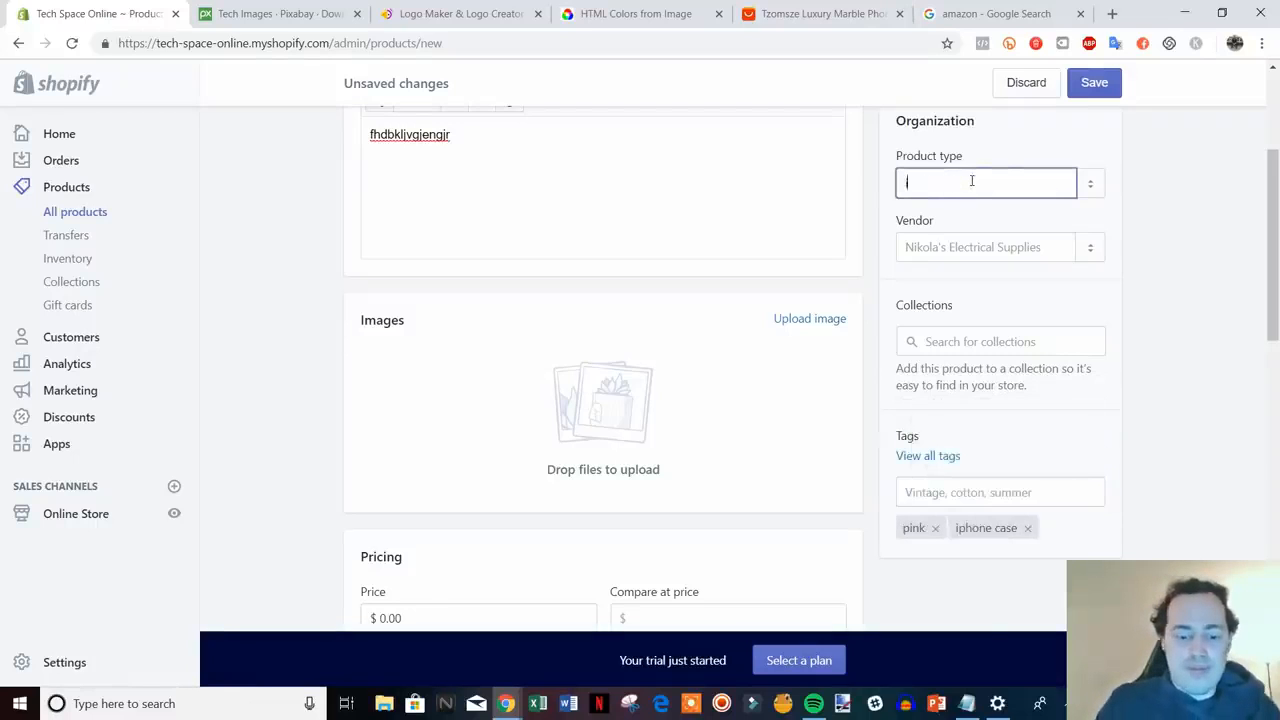
{"action": "type", "text": "iphone t"}
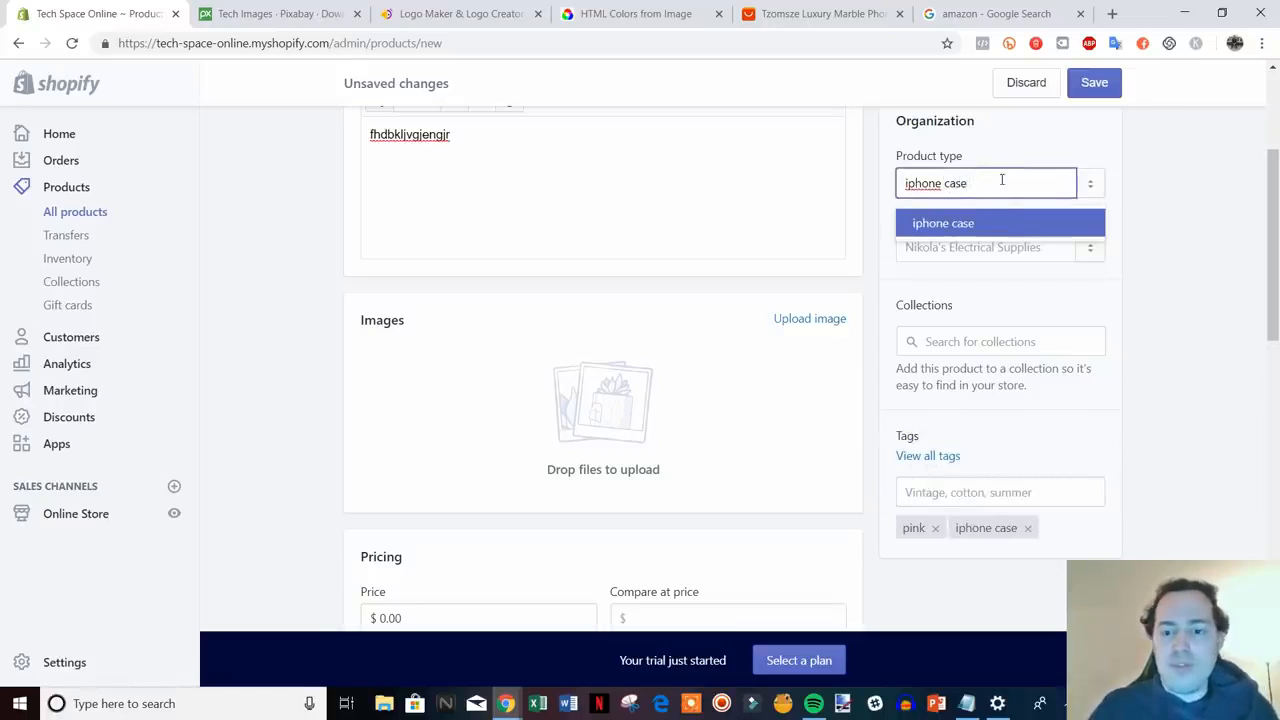
{"action": "left_click", "coordinate": [957, 222]}
- Upload the pink phone case photo and set the price to $14.99
{"action": "left_click", "coordinate": [787, 331]}
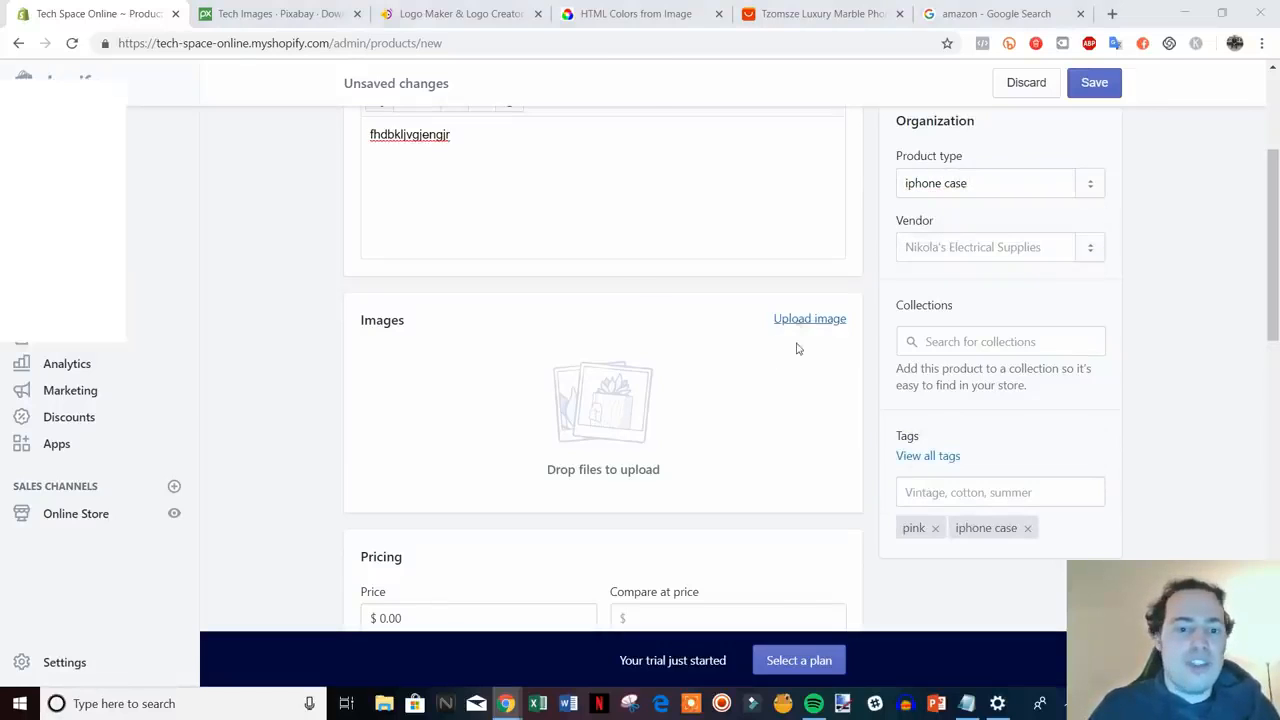
{"action": "double_click", "coordinate": [486, 150]}
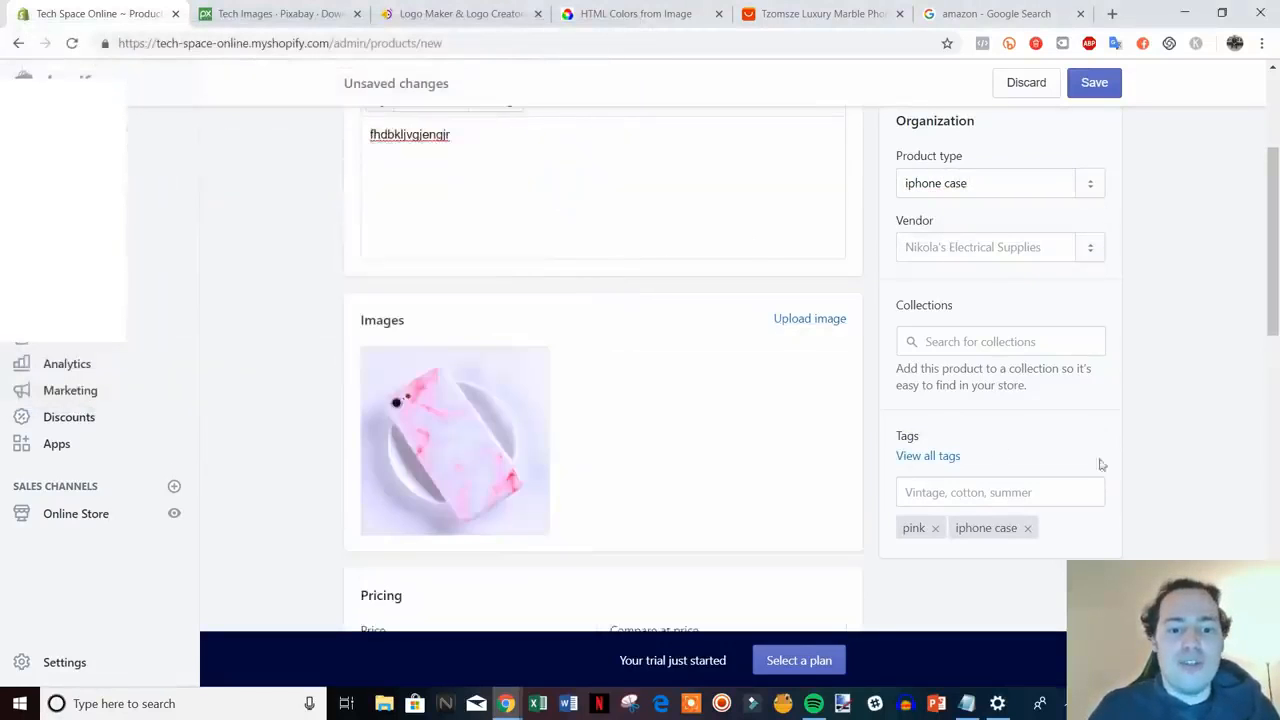
{"action": "scroll", "coordinate": [1100, 464], "scroll_direction": "down", "scroll_amount": 3}
{"action": "left_click", "coordinate": [403, 323]}
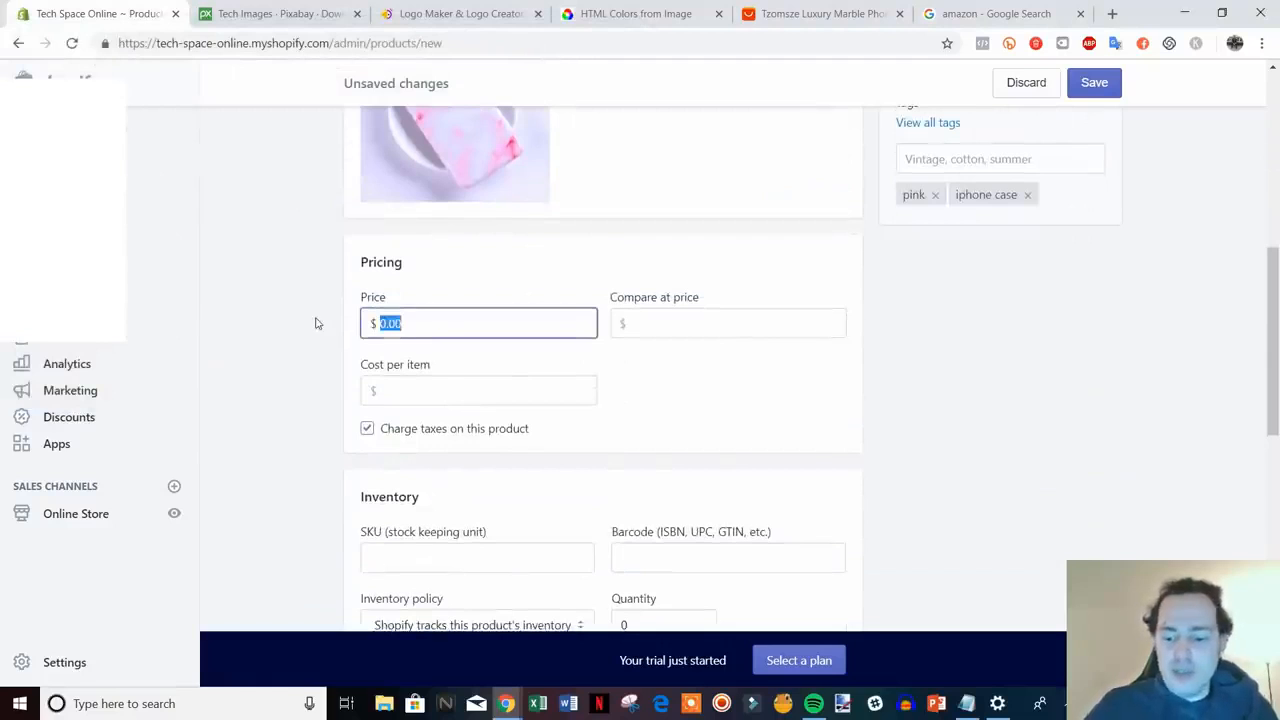
{"action": "type", "text": "14.99"}
{"action": "key", "text": "Tab"}
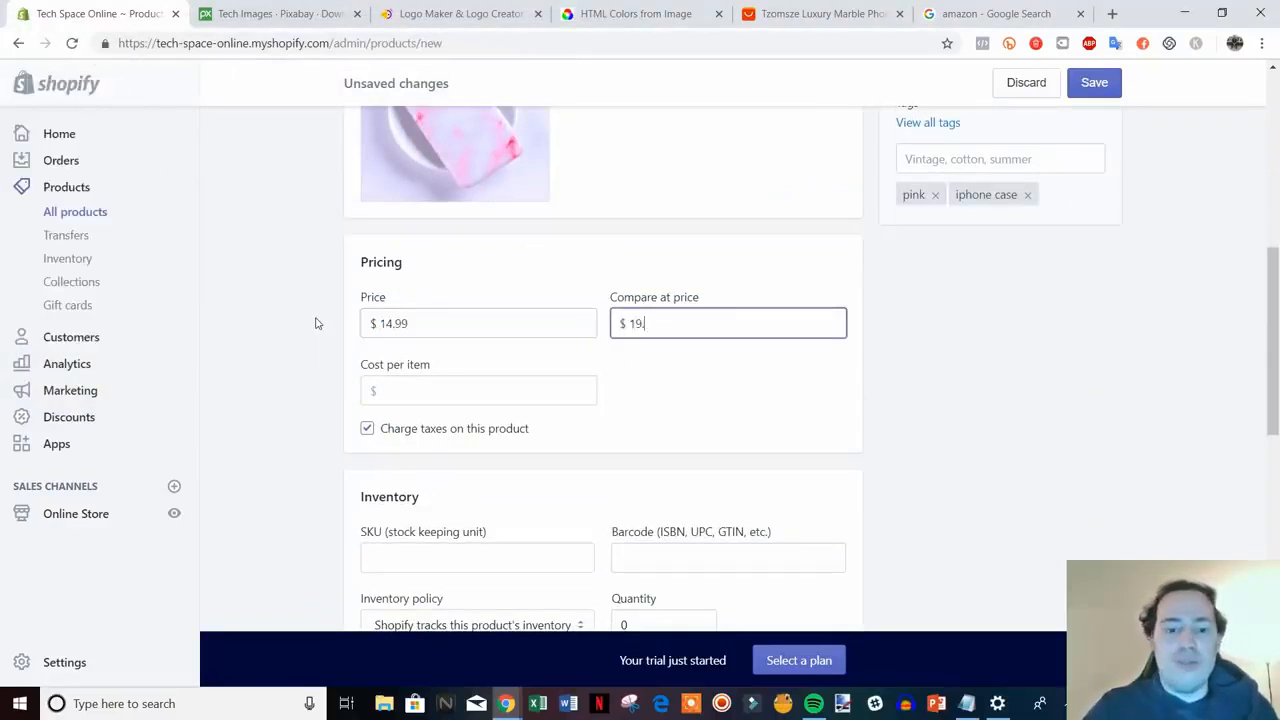
- Set the stock quantity to 7 and the shipping weight to 1
{"action": "scroll", "coordinate": [1026, 466], "scroll_direction": "down", "scroll_amount": 2}
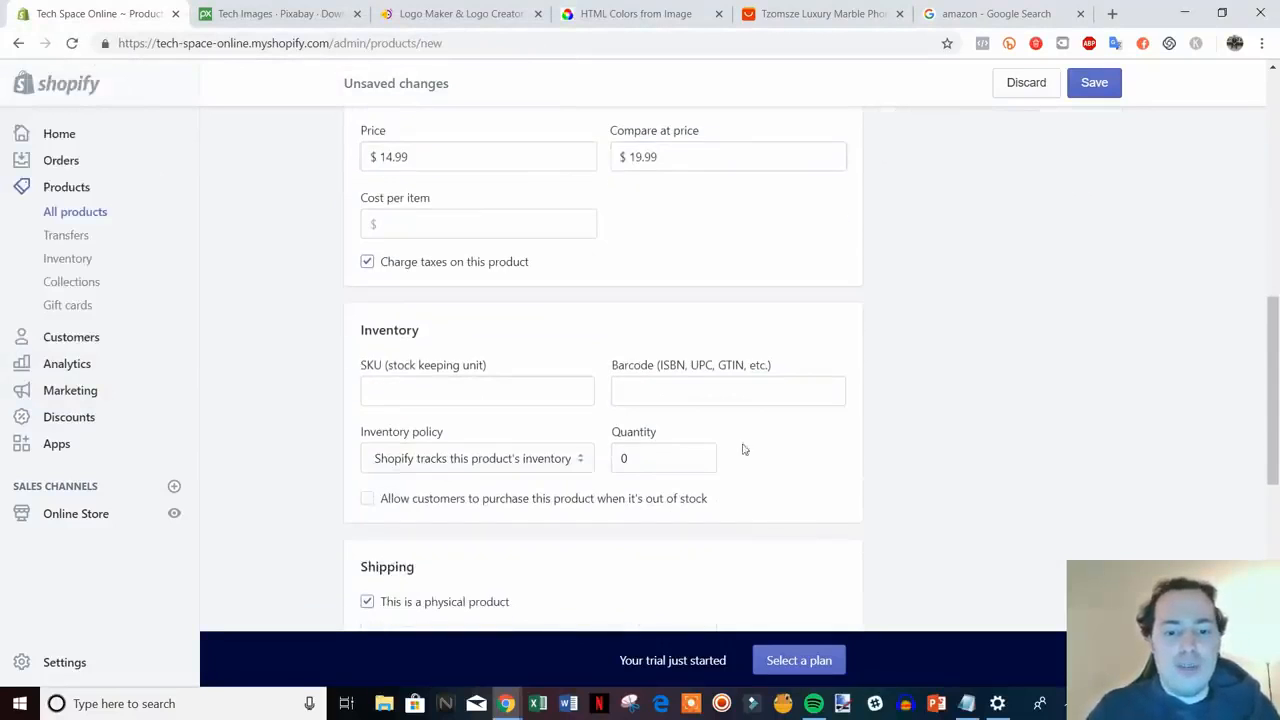
{"action": "left_click", "coordinate": [626, 457]}
{"action": "type", "text": "7"}
{"action": "scroll", "coordinate": [1077, 440], "scroll_direction": "down", "scroll_amount": 4}
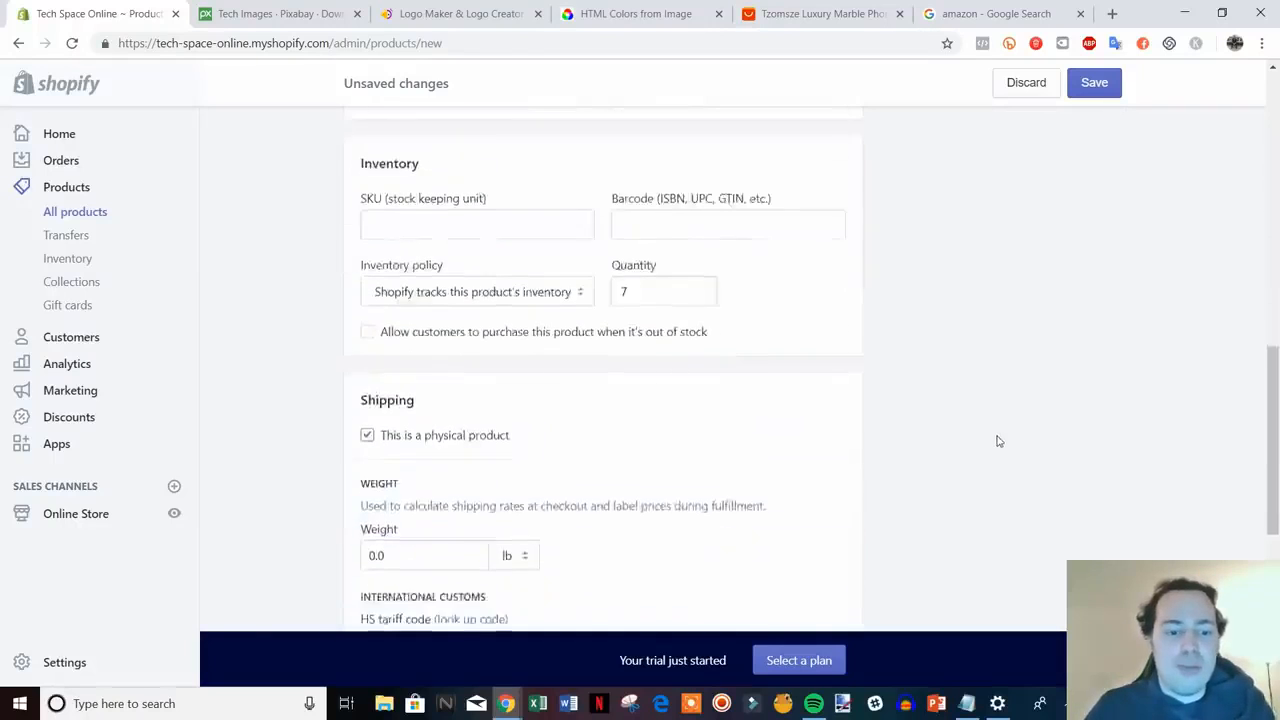
{"action": "left_click", "coordinate": [389, 311]}
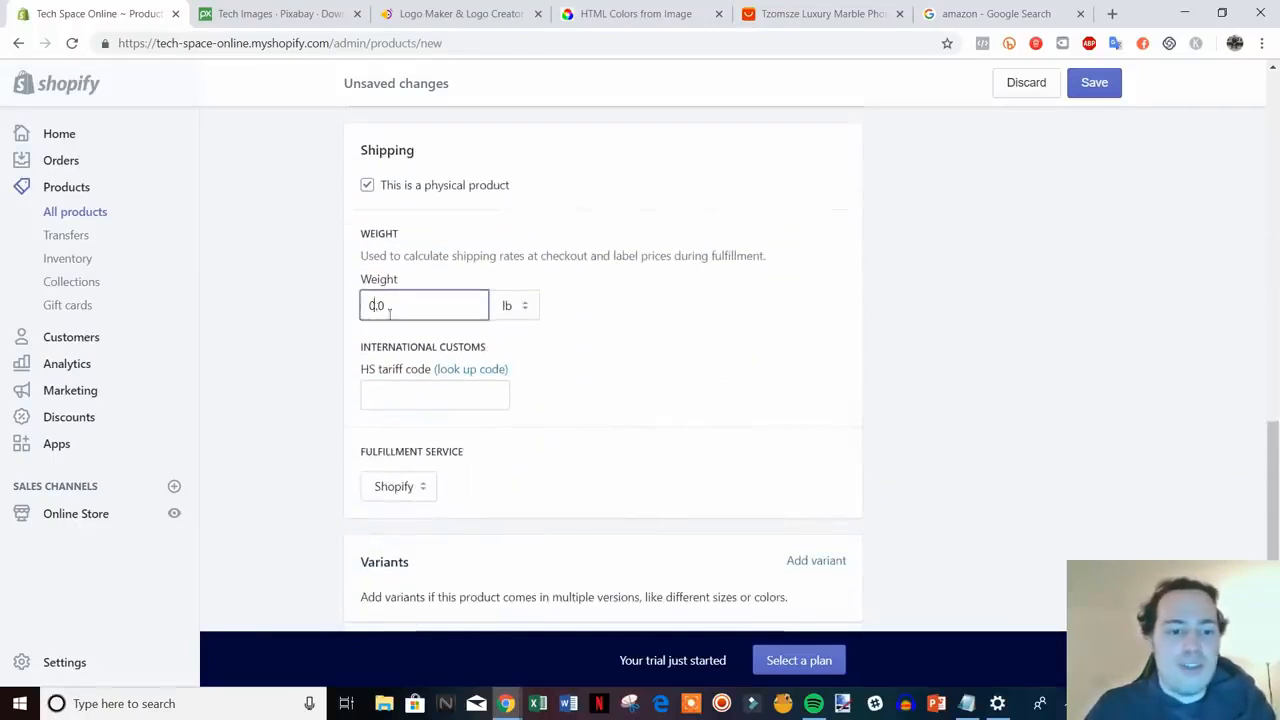
{"action": "key", "text": "BackSpace"}
{"action": "type", "text": "1"}
{"action": "left_click", "coordinate": [1087, 350]}
{"action": "scroll", "coordinate": [1087, 362], "scroll_direction": "down", "scroll_amount": 3}
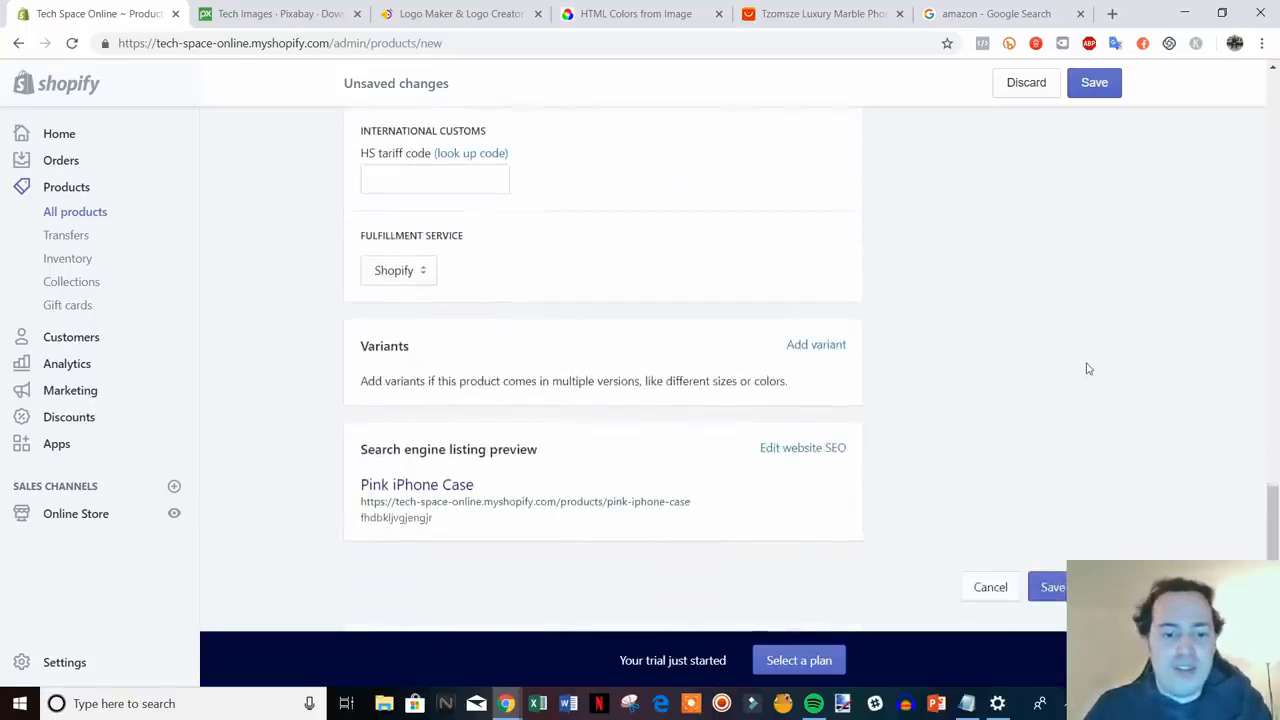
{"action": "left_click", "coordinate": [828, 346]}
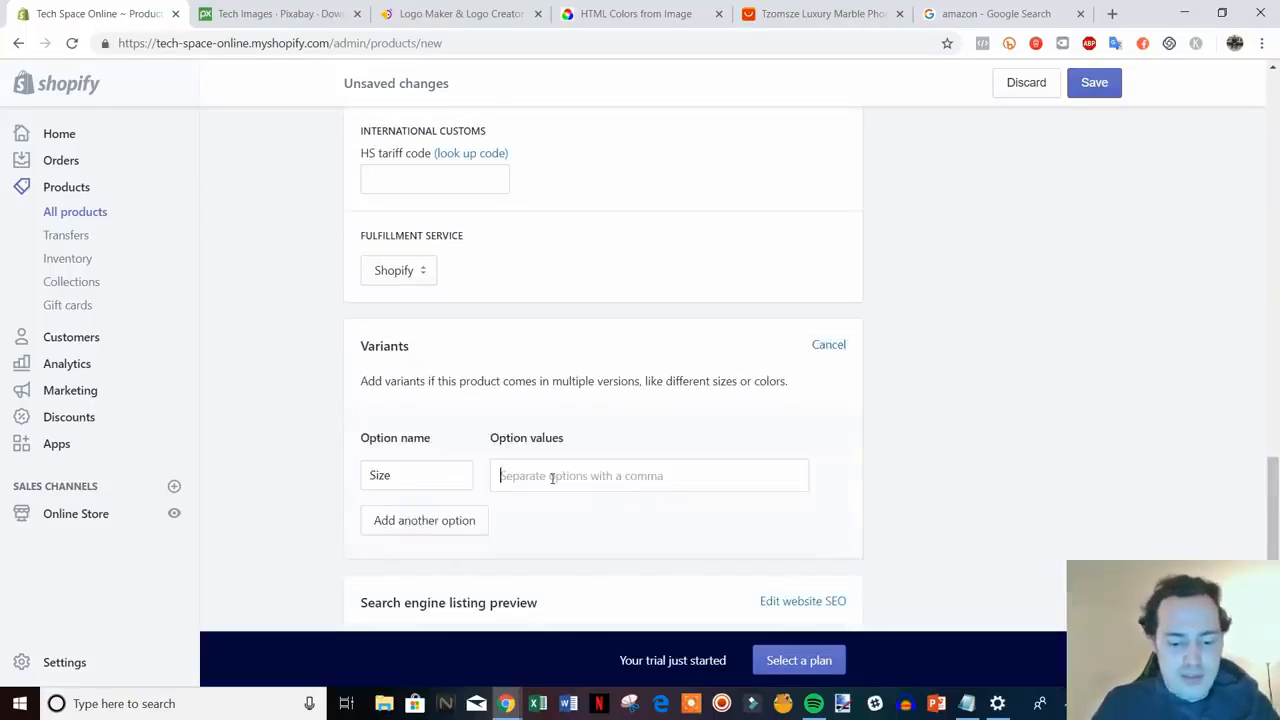
- Add Size values 7, 8 and X with stock 7 each, save, and return to Products
{"action": "type", "text": "7,8,"}
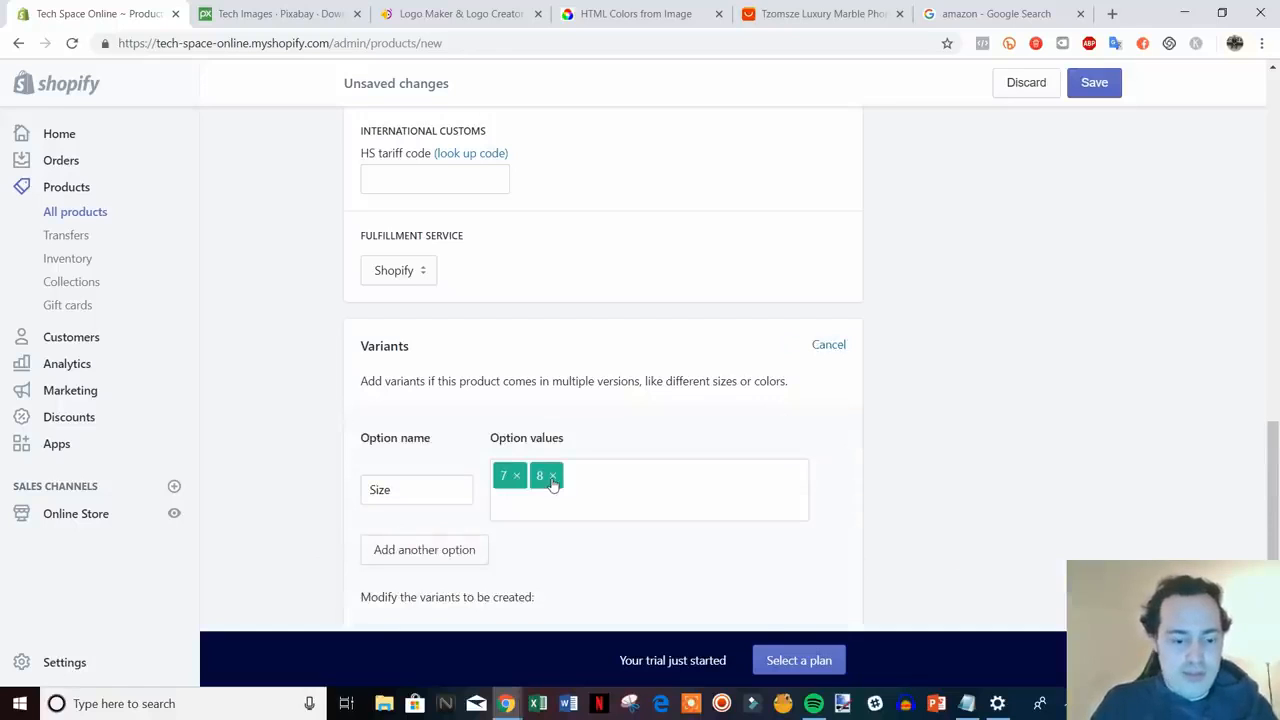
{"action": "type", "text": "X,"}
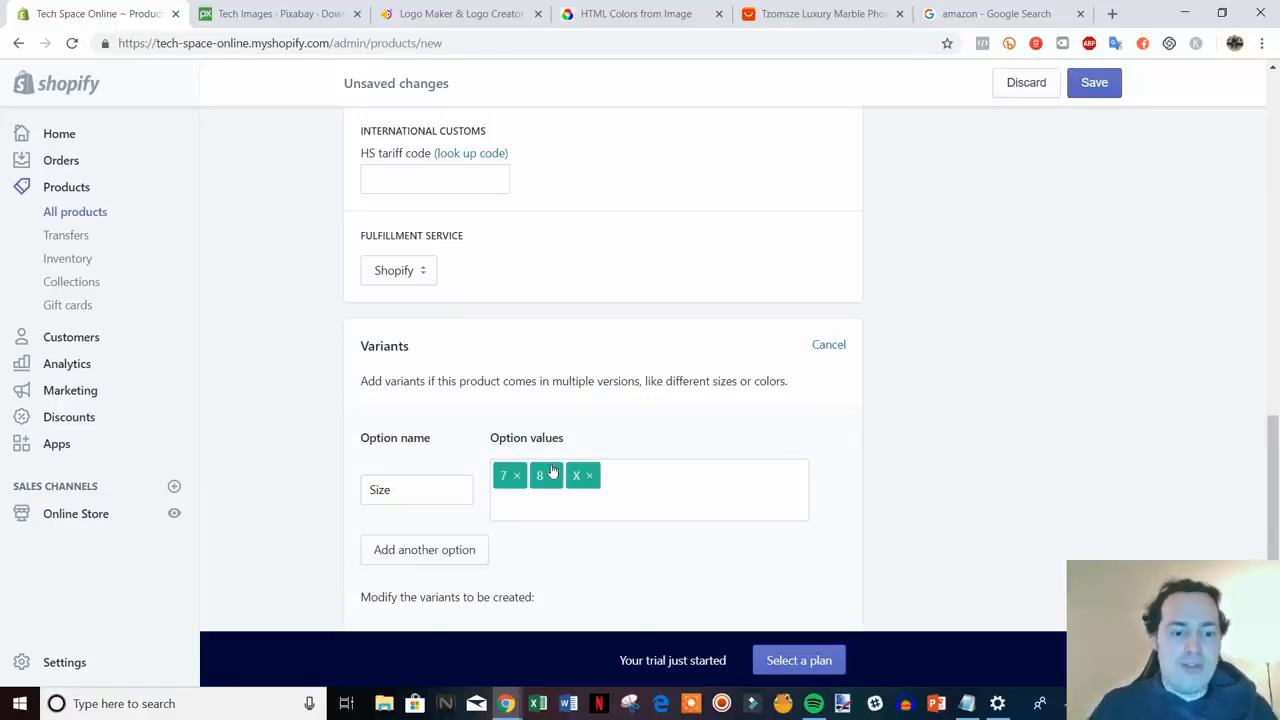
{"action": "scroll", "coordinate": [552, 472], "scroll_direction": "down", "scroll_amount": 3}
{"action": "left_click", "coordinate": [834, 463]}
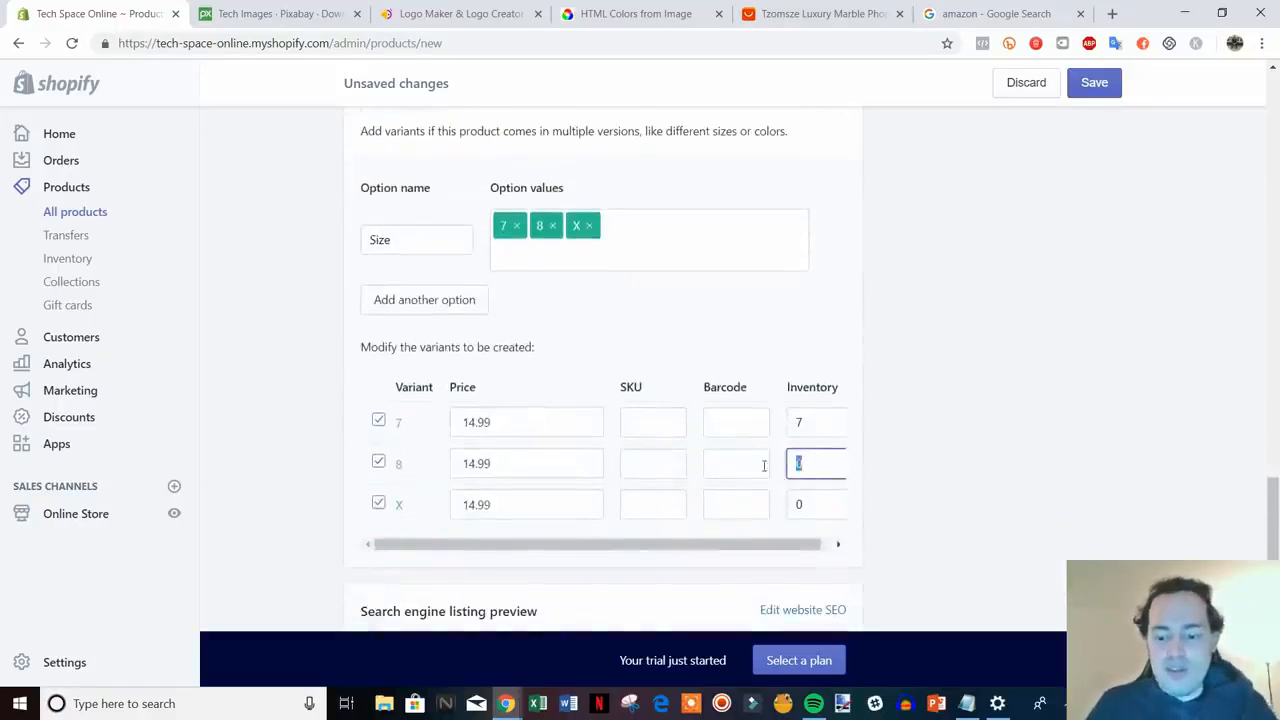
{"action": "type", "text": "7"}
{"action": "left_click", "coordinate": [800, 505]}
{"action": "type", "text": "7"}
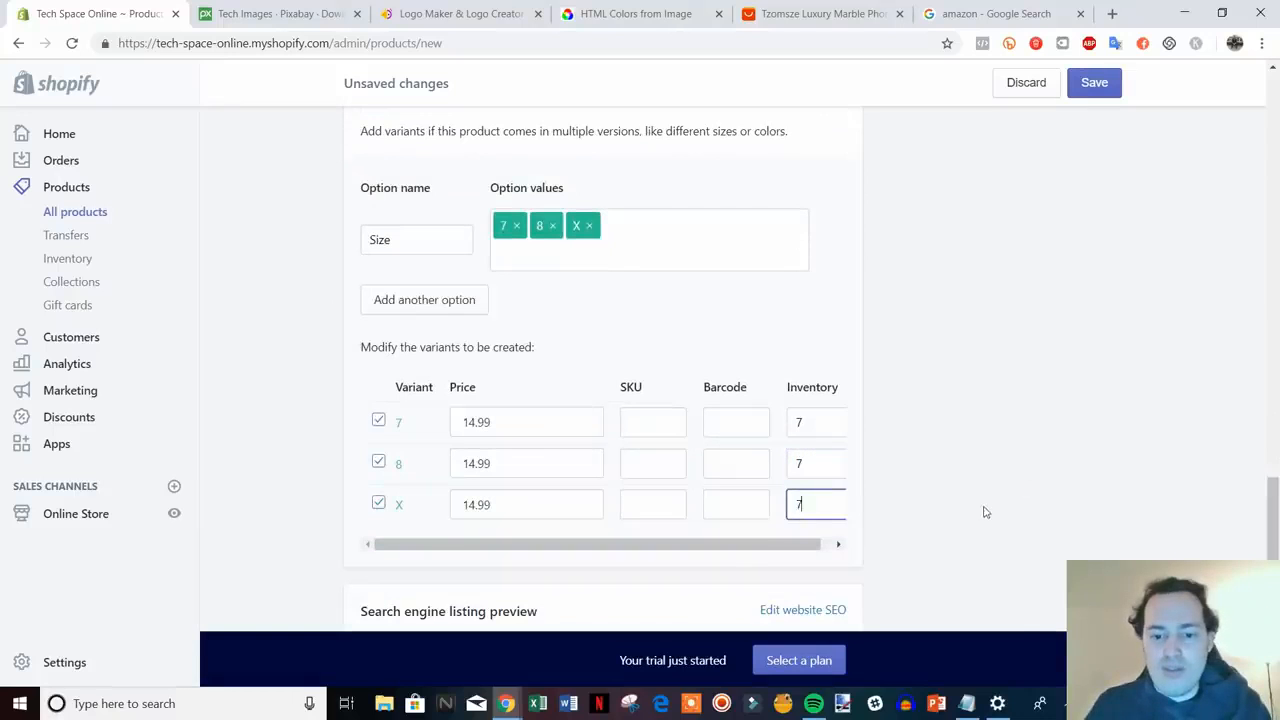
{"action": "scroll", "coordinate": [1100, 520], "scroll_direction": "down", "scroll_amount": 2}
{"action": "left_click", "coordinate": [1045, 587]}
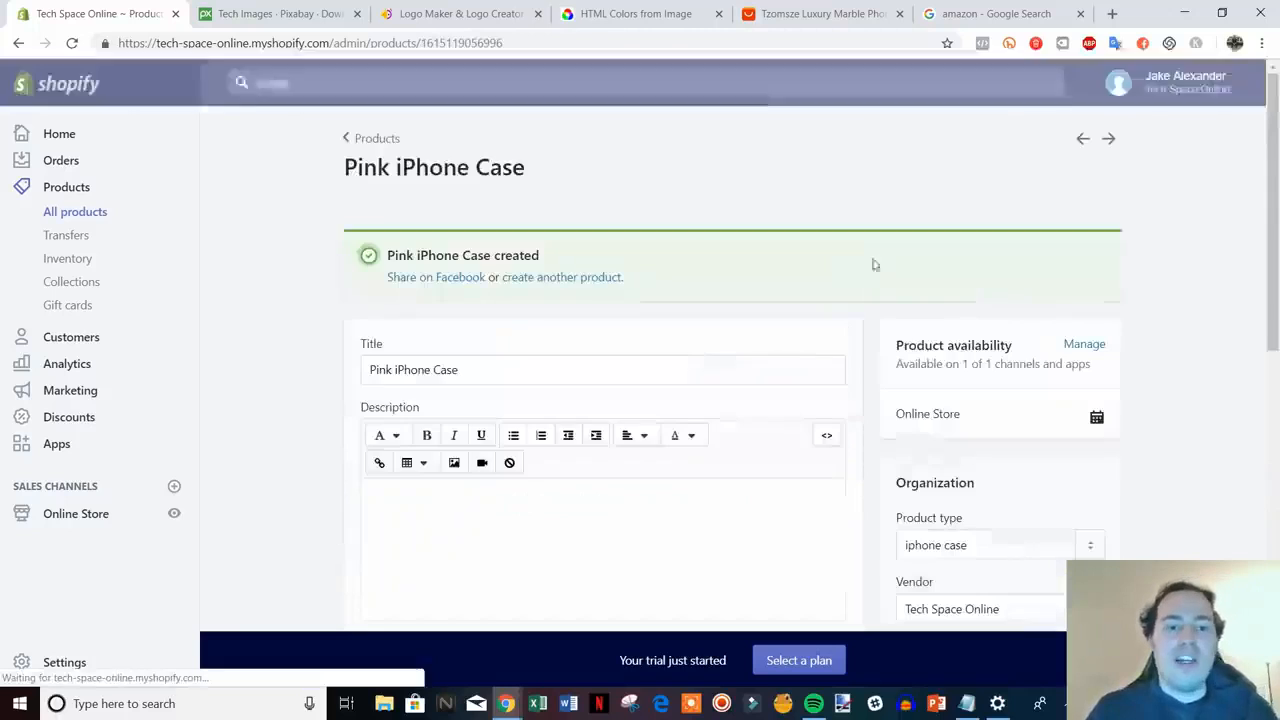
{"action": "left_click", "coordinate": [372, 139]}
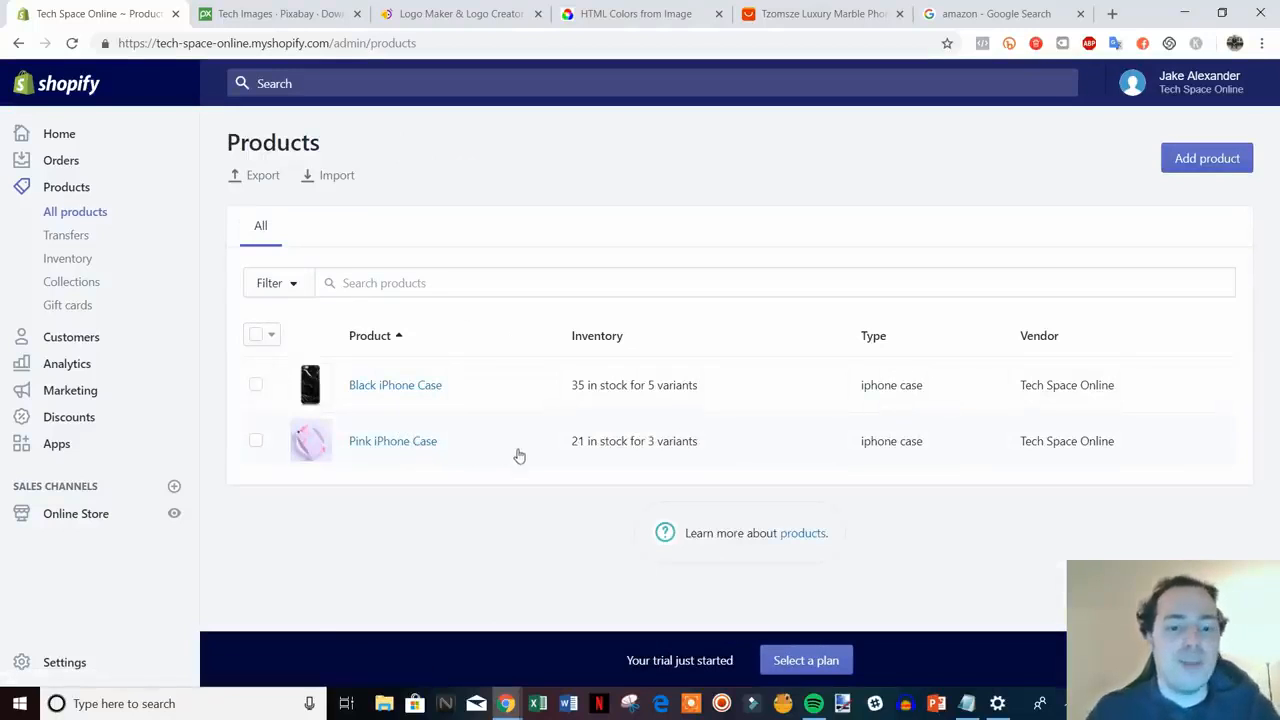
- Open Products > Collections in the admin sidebar
{"action": "left_click", "coordinate": [94, 285]}
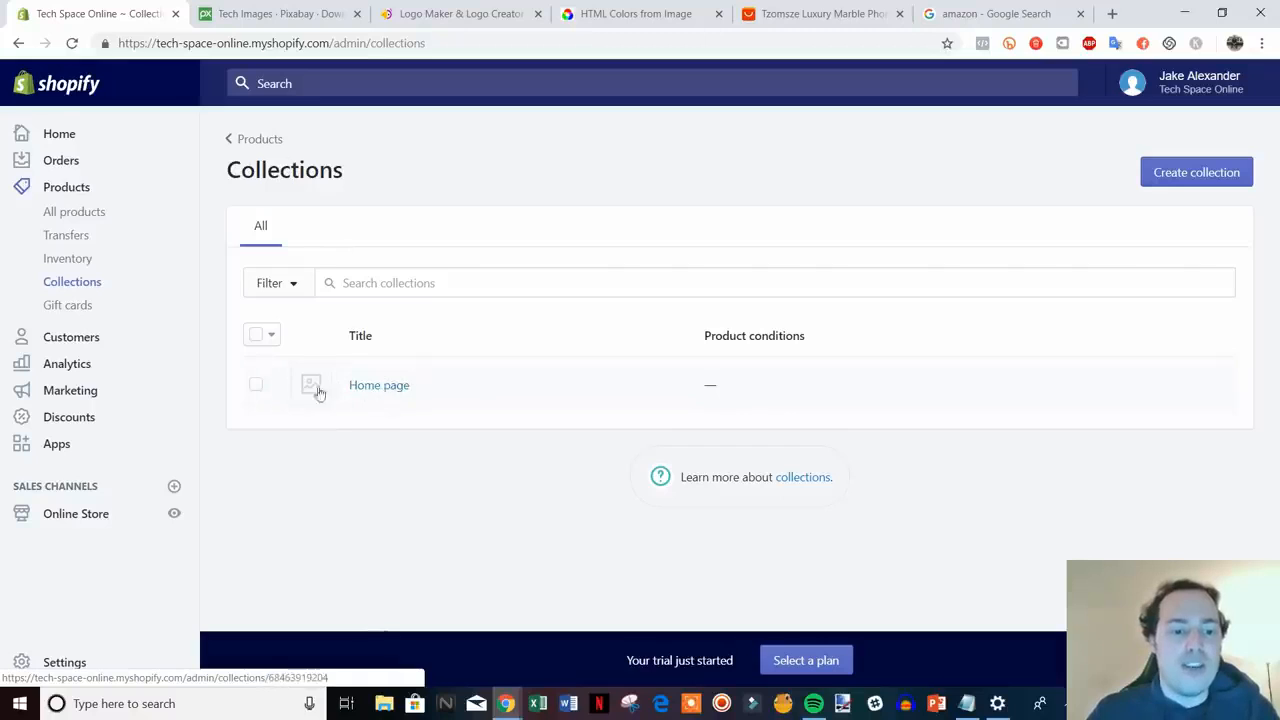
- Add Pink iPhone Case to the Home page collection, then return to the Collections list
{"action": "left_click", "coordinate": [375, 390]}
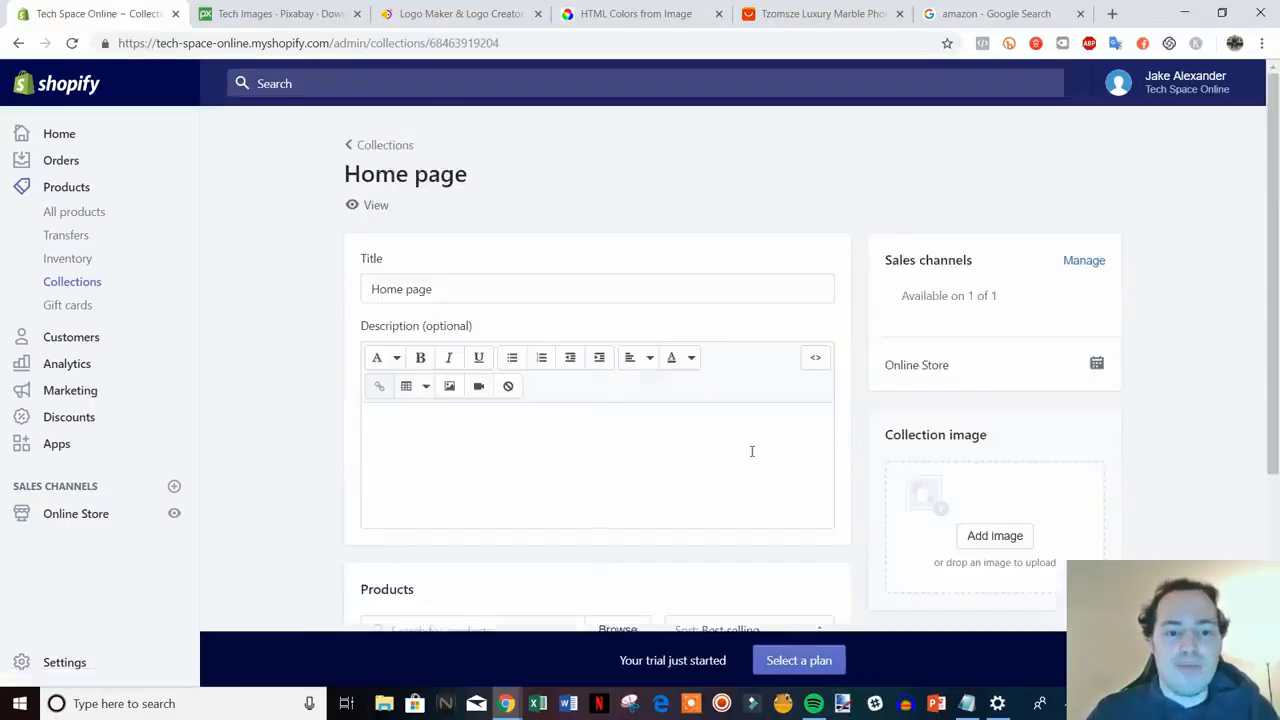
{"action": "scroll", "coordinate": [752, 451], "scroll_direction": "down", "scroll_amount": 3}
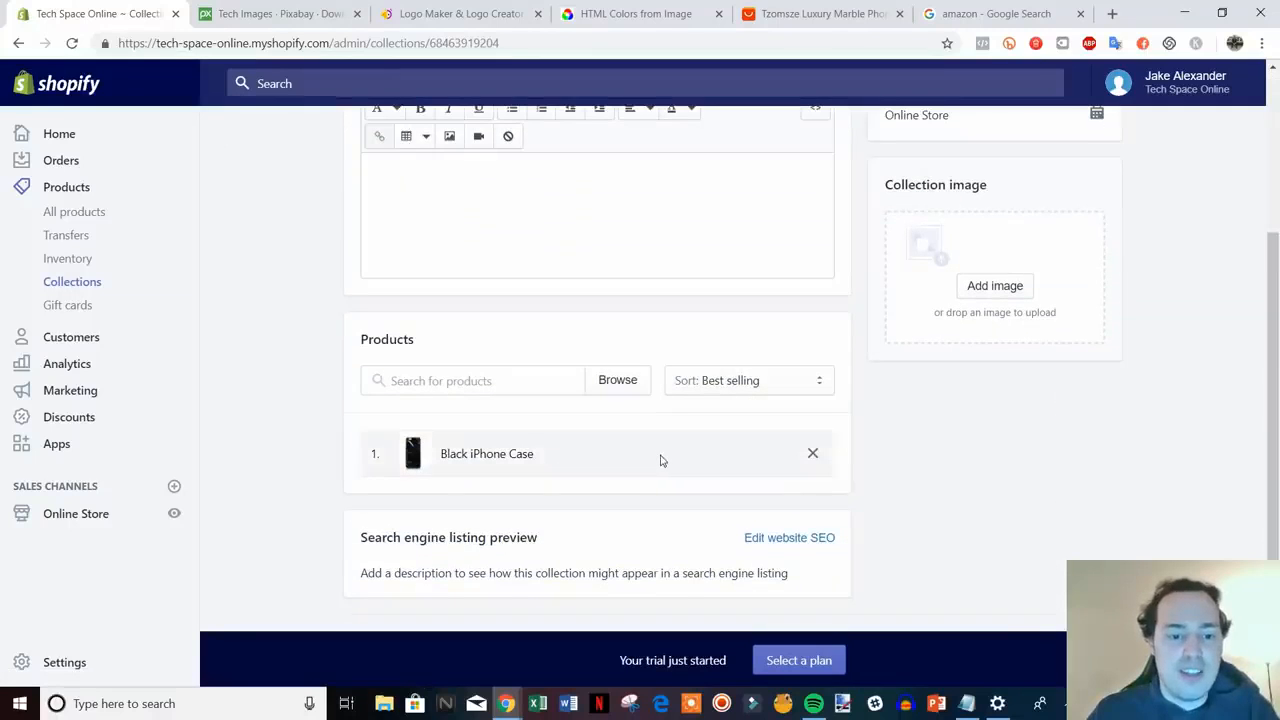
{"action": "left_click", "coordinate": [526, 379]}
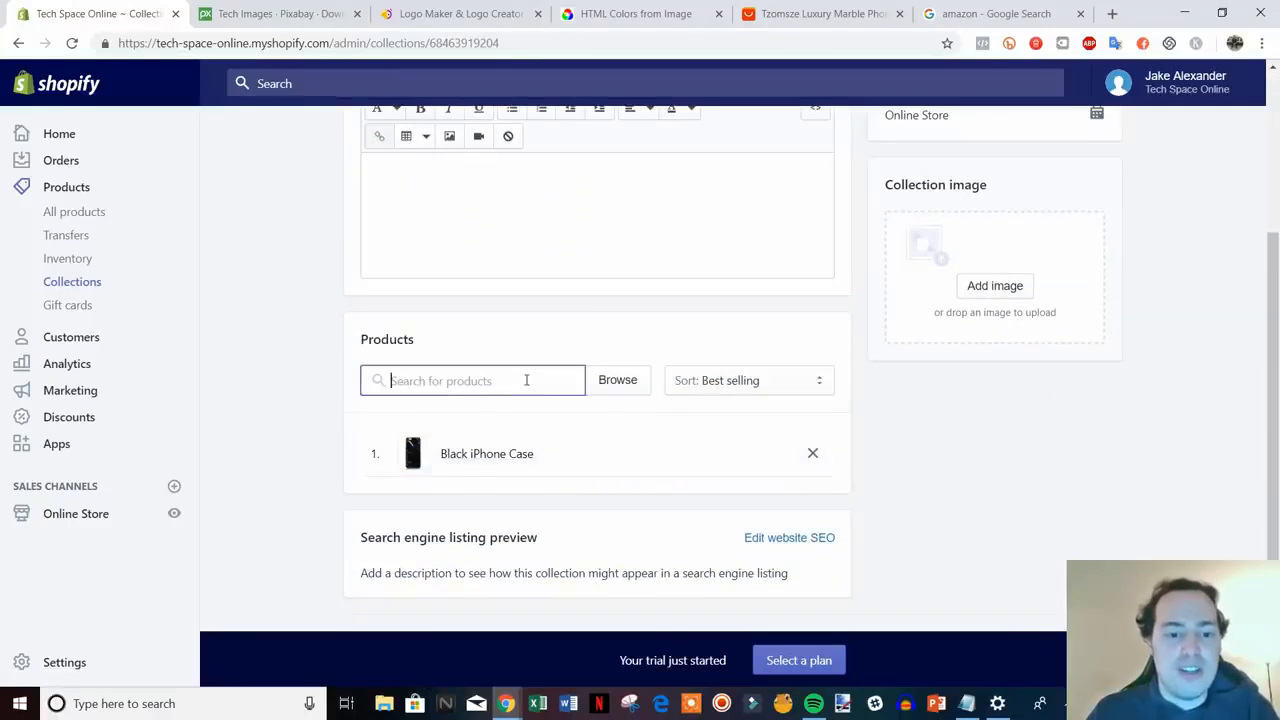
{"action": "left_click", "coordinate": [605, 382]}
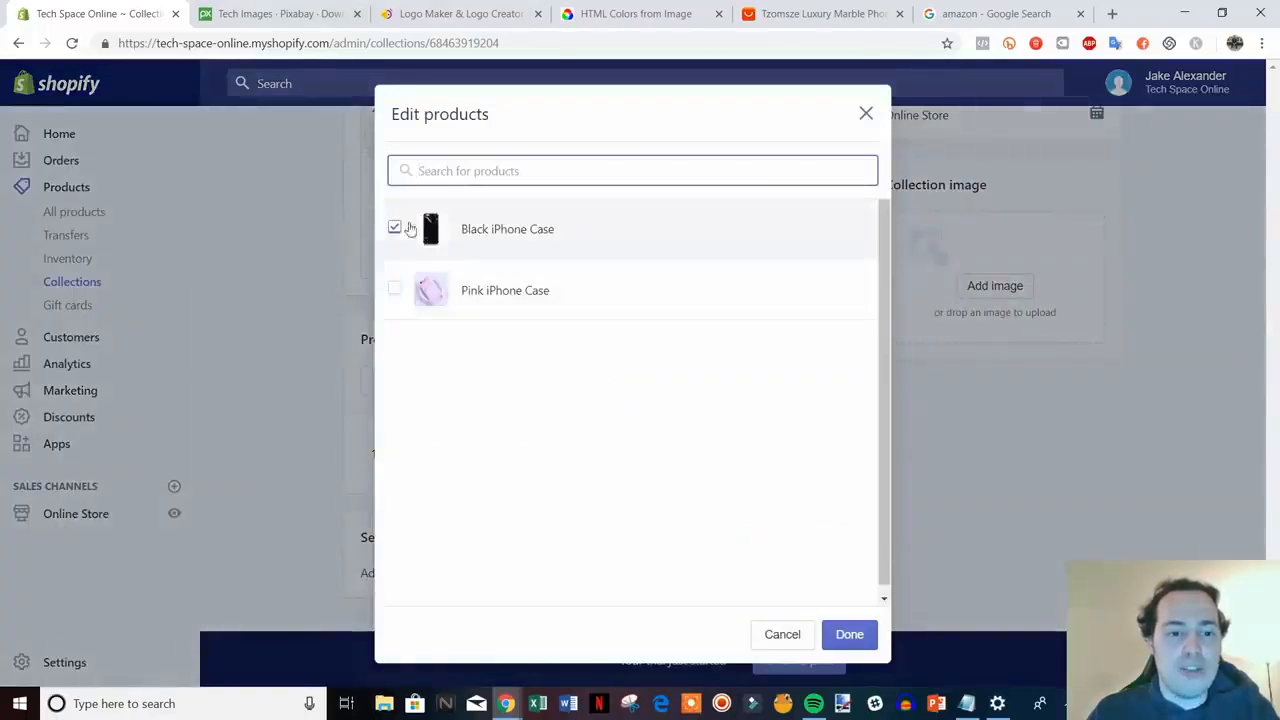
{"action": "left_click", "coordinate": [528, 291]}
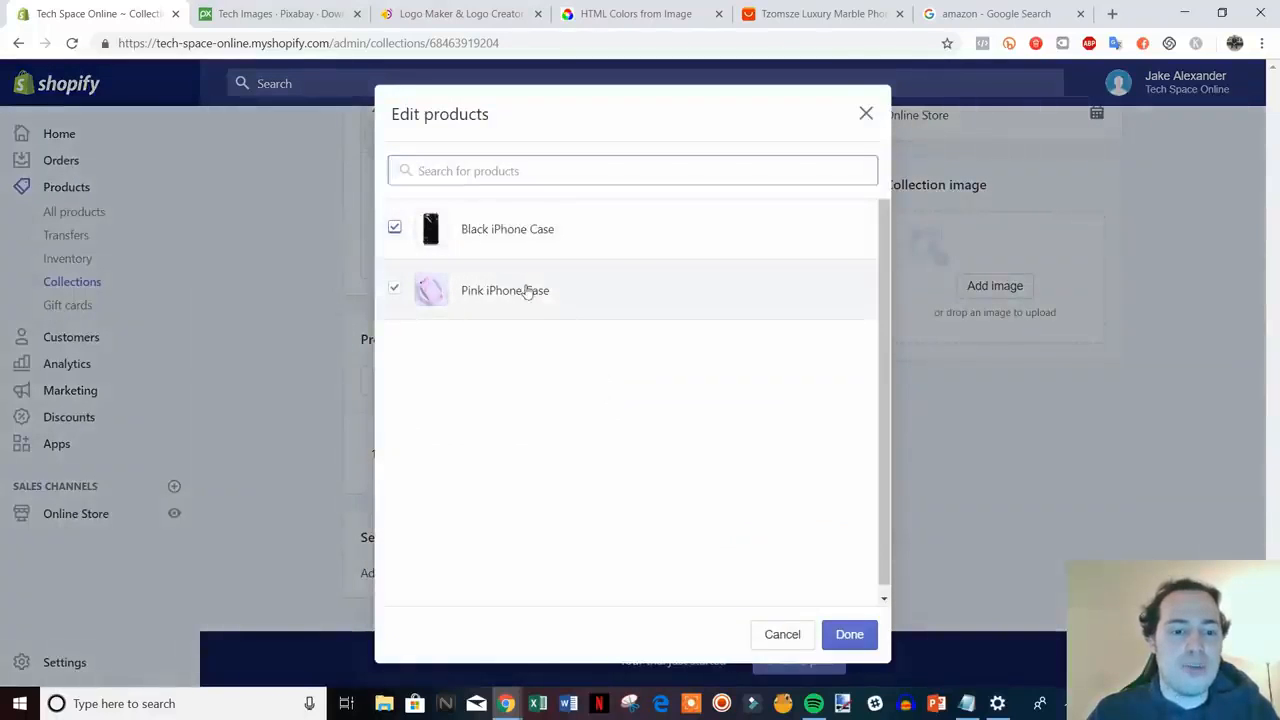
{"action": "left_click", "coordinate": [851, 634]}
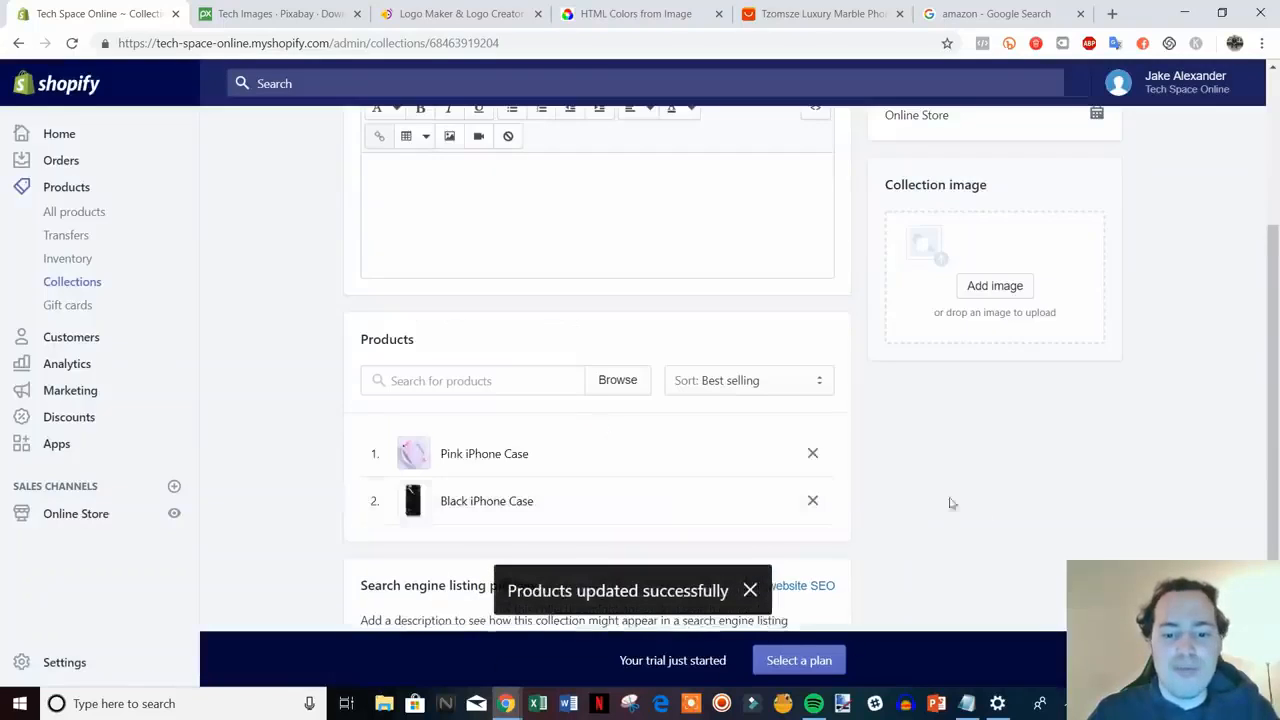
{"action": "scroll", "coordinate": [997, 512], "scroll_direction": "down", "scroll_amount": 2}
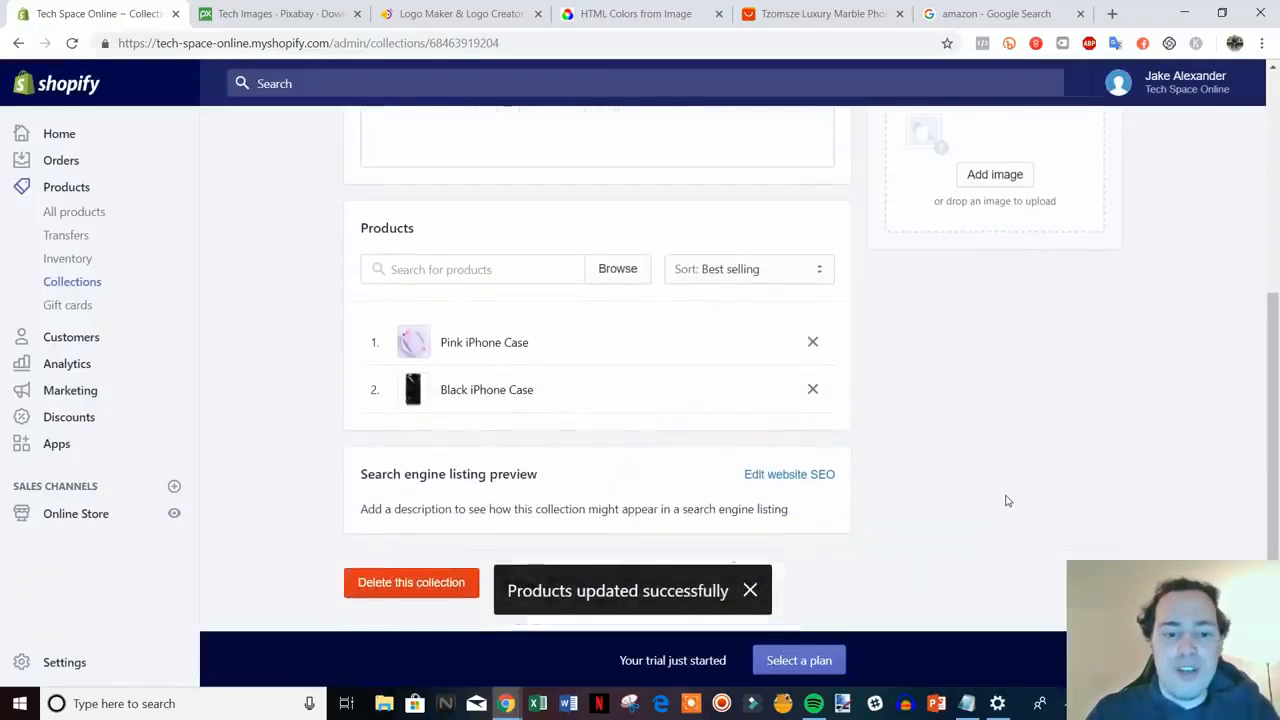
{"action": "scroll", "coordinate": [1007, 495], "scroll_direction": "up", "scroll_amount": 6}
{"action": "scroll", "coordinate": [688, 349], "scroll_direction": "down", "scroll_amount": 3}
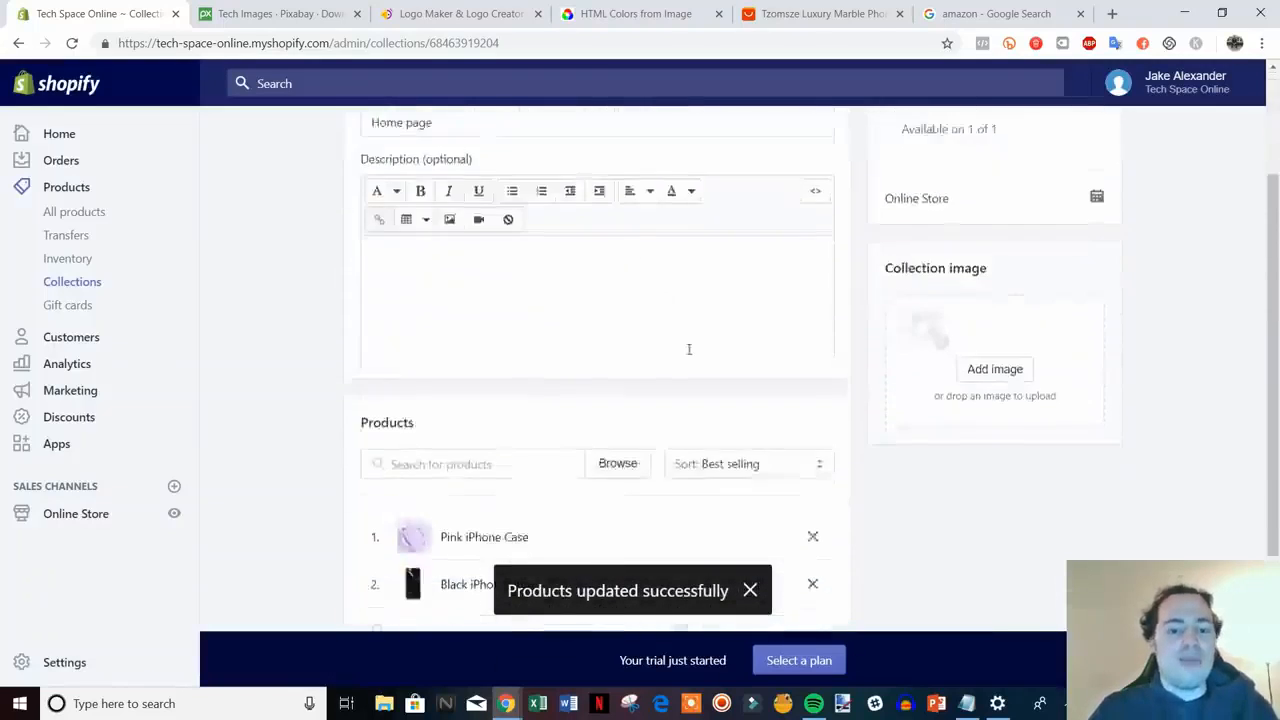
{"action": "scroll", "coordinate": [688, 349], "scroll_direction": "down", "scroll_amount": 3}
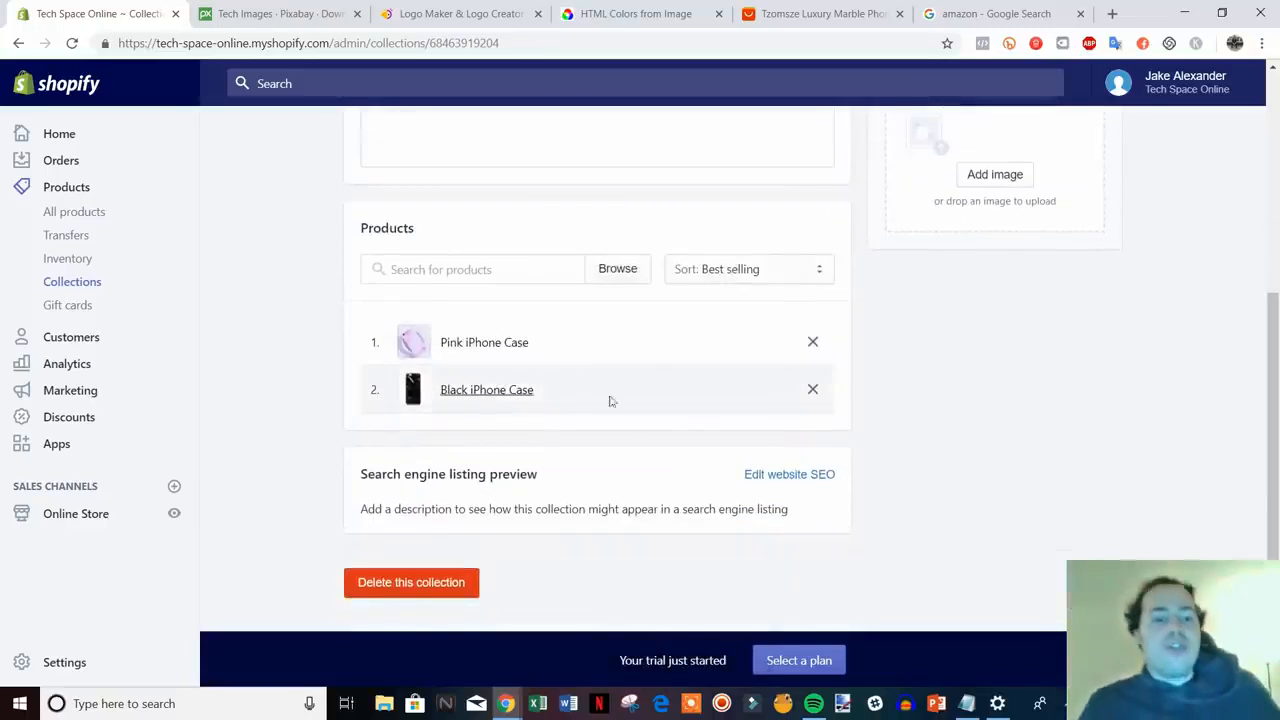
{"action": "scroll", "coordinate": [889, 431], "scroll_direction": "up", "scroll_amount": 4}
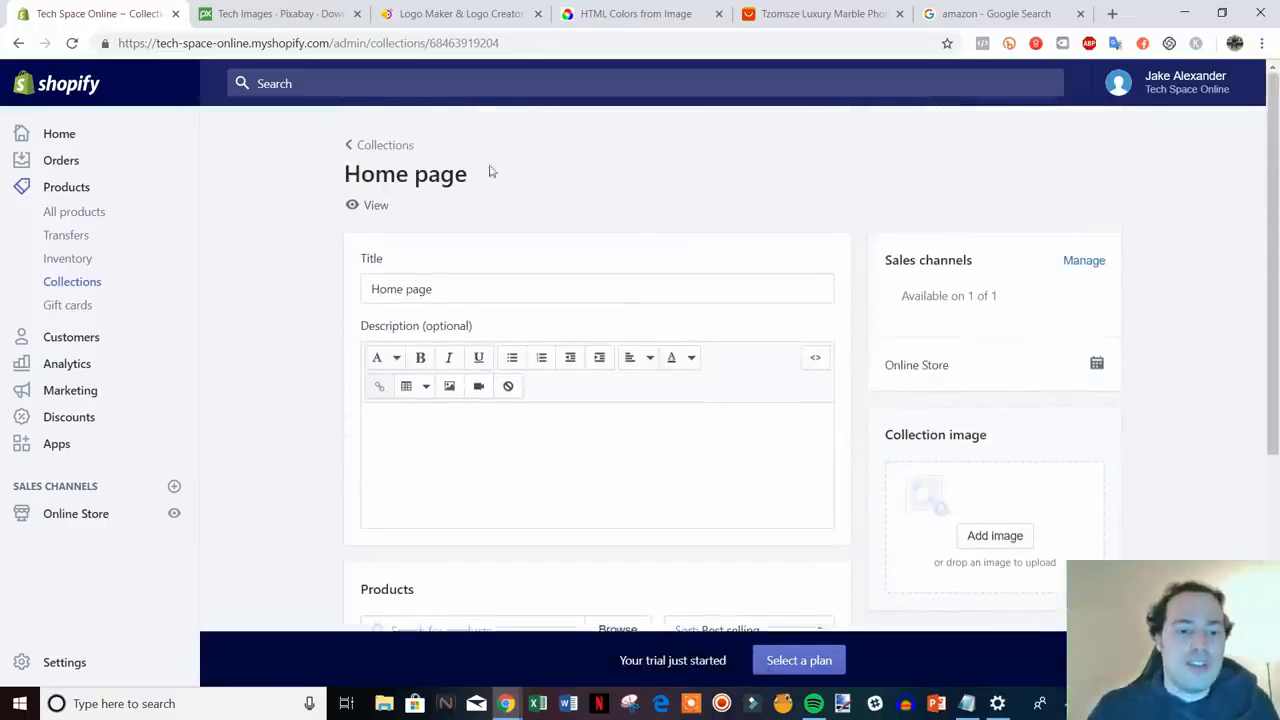
{"action": "left_click", "coordinate": [356, 147]}
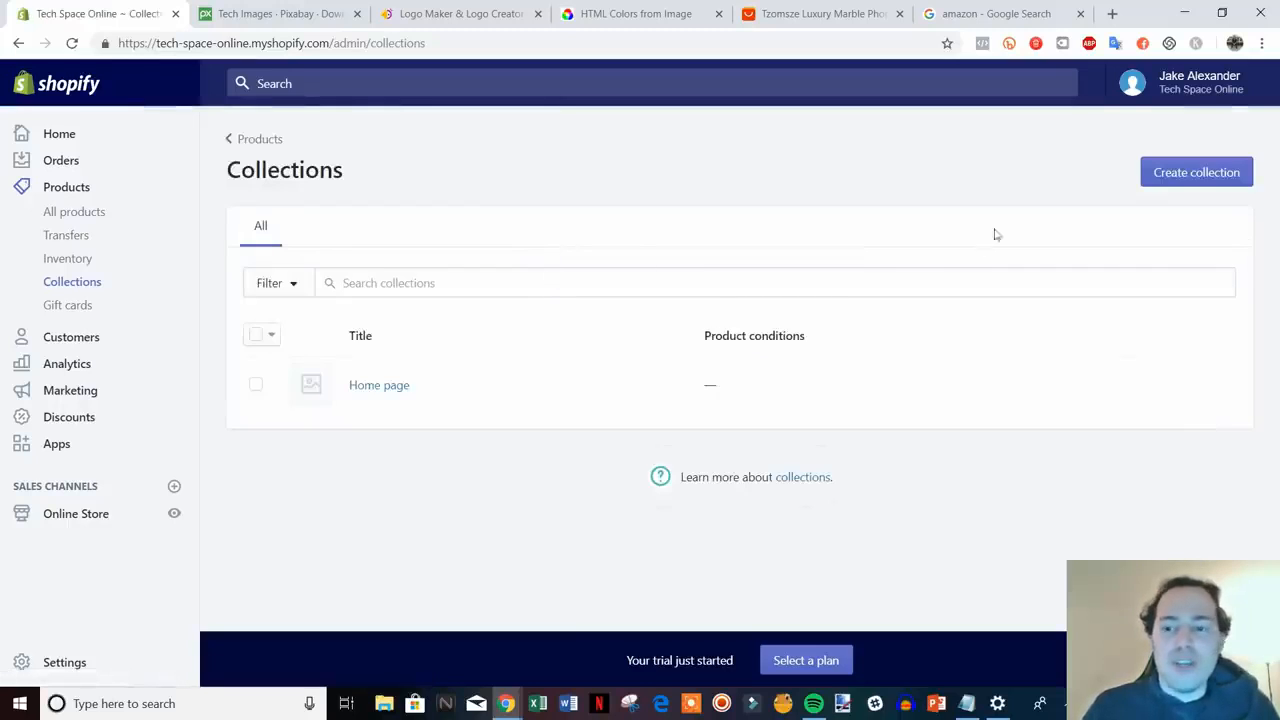
- Create a new collection titled 'iPhone Cases' and choose the Manual collection type
{"action": "left_click", "coordinate": [1218, 180]}
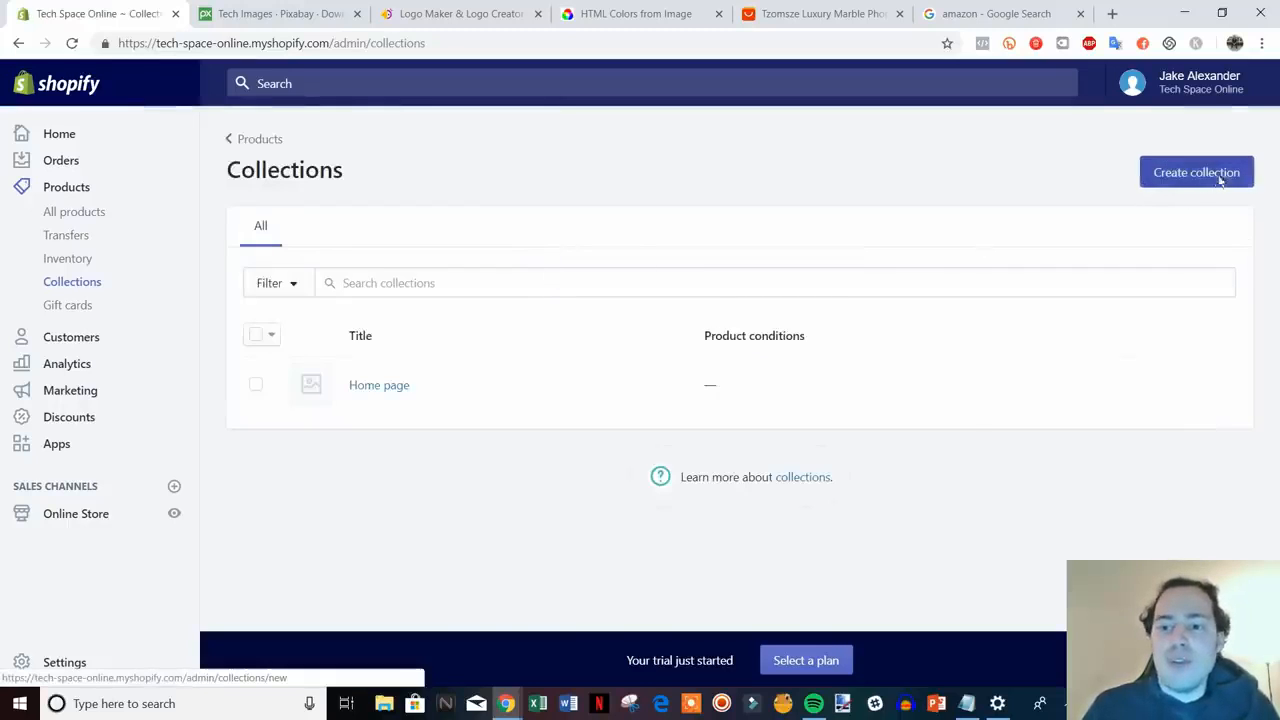
{"action": "scroll", "coordinate": [600, 280], "scroll_direction": "down", "scroll_amount": 5}
{"action": "scroll", "coordinate": [901, 448], "scroll_direction": "up", "scroll_amount": 5}
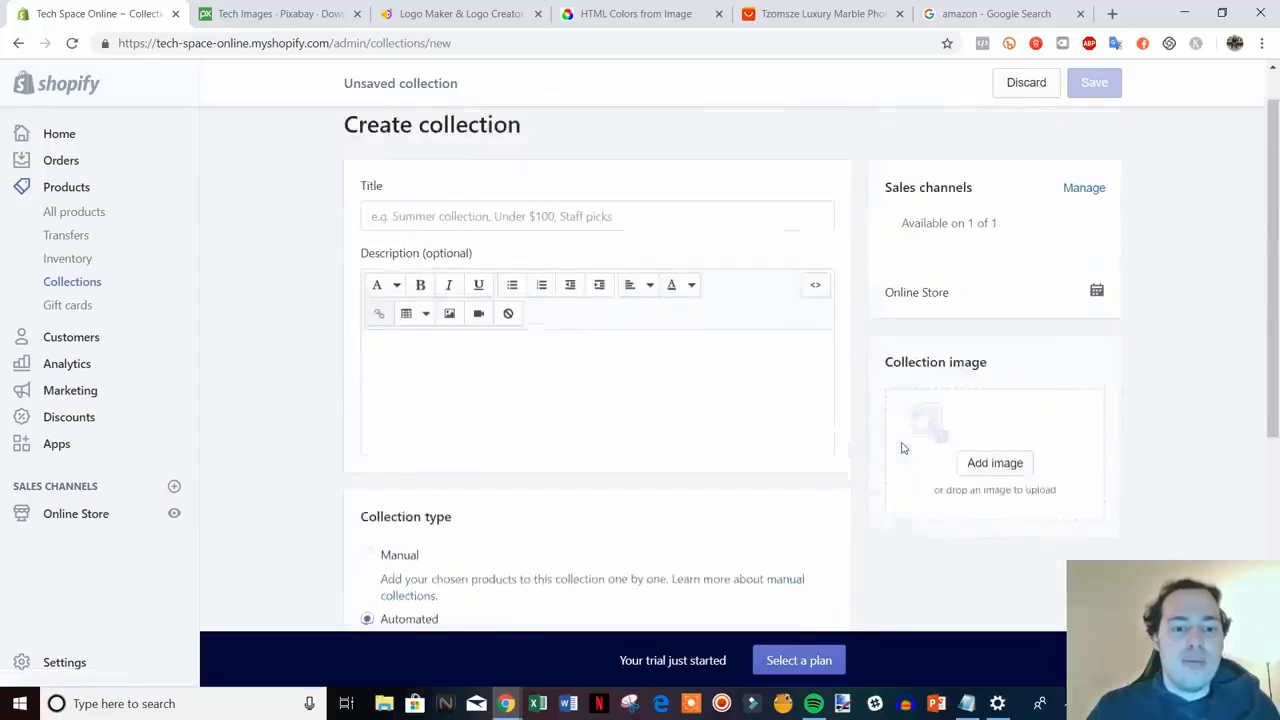
{"action": "left_click", "coordinate": [554, 268]}
{"action": "type", "text": "i"}
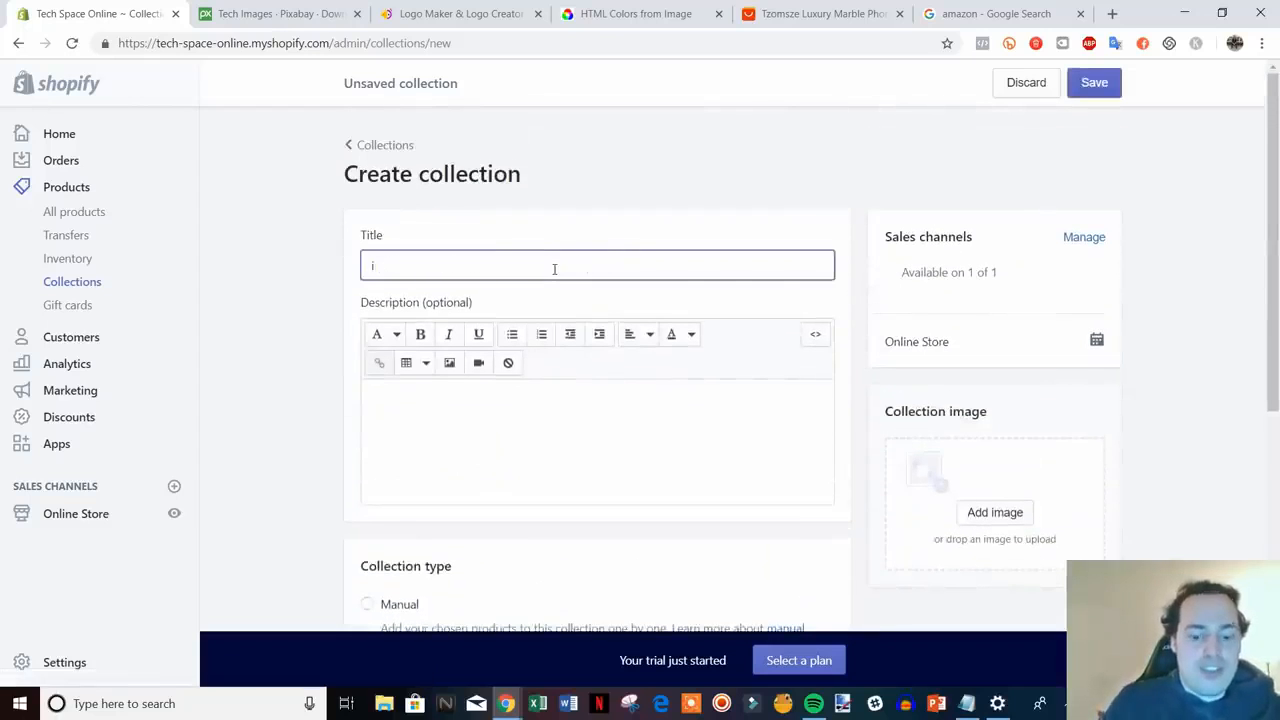
{"action": "type", "text": "pHone Cases"}
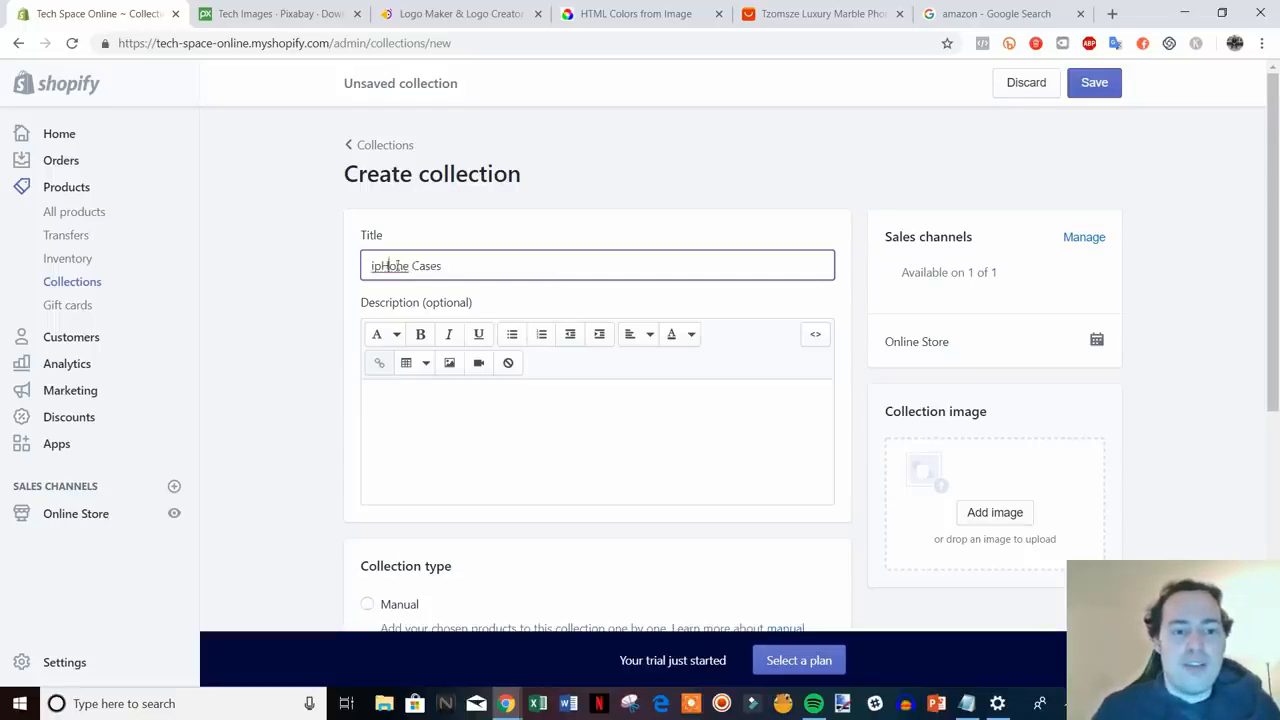
{"action": "key", "text": "BackSpace"}
{"action": "key", "text": "BackSpace"}
{"action": "type", "text": "p"}
{"action": "key", "text": "BackSpace"}
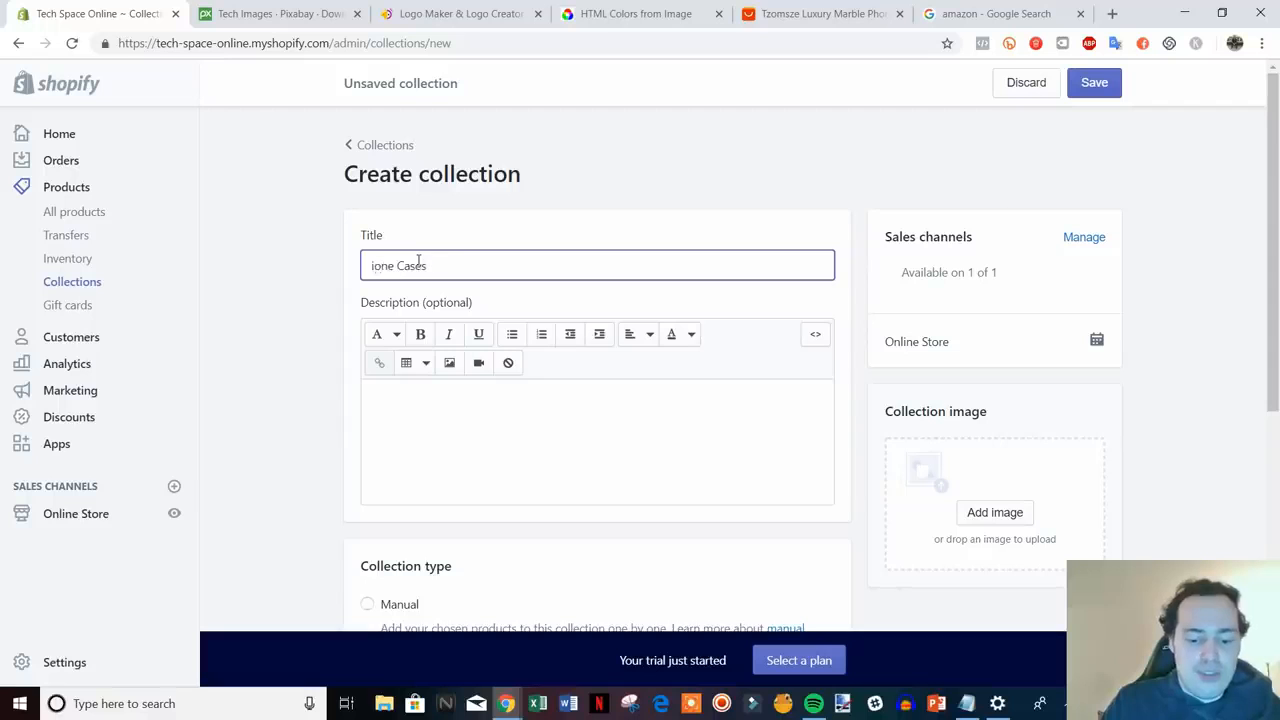
{"action": "type", "text": "Ph"}
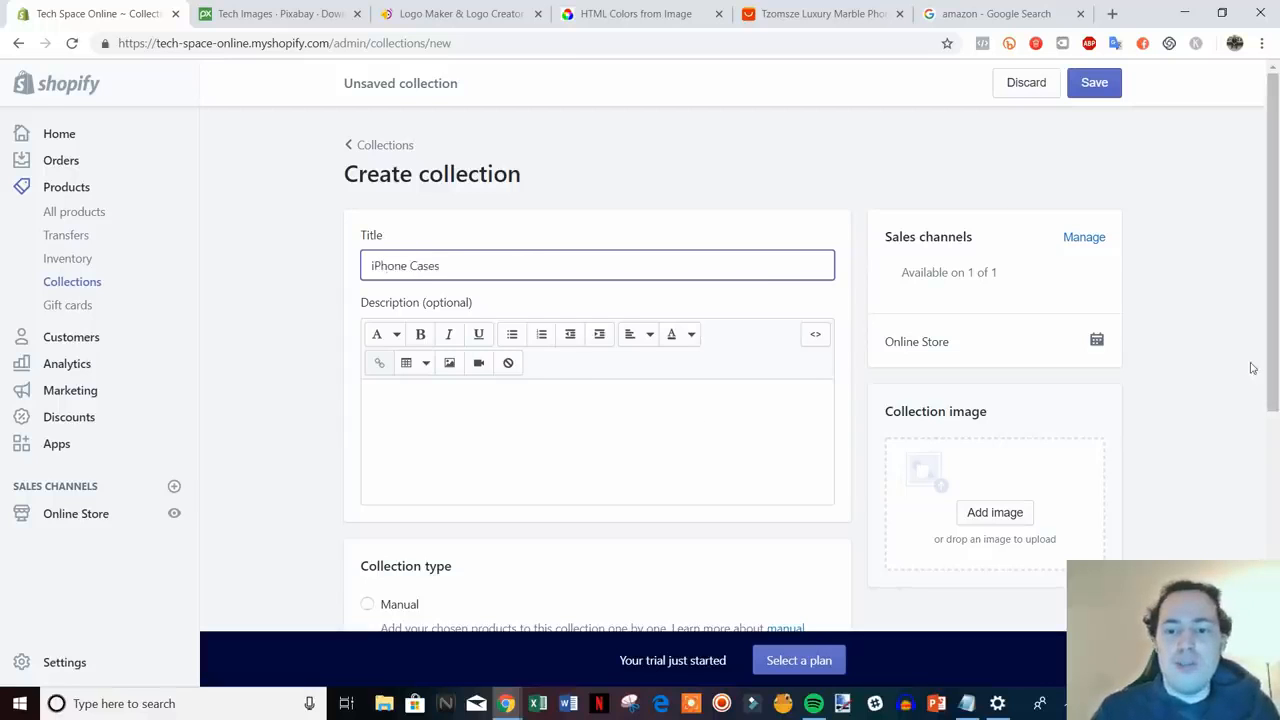
{"action": "scroll", "coordinate": [1240, 362], "scroll_direction": "down", "scroll_amount": 3}
{"action": "scroll", "coordinate": [1063, 430], "scroll_direction": "down", "scroll_amount": 1}
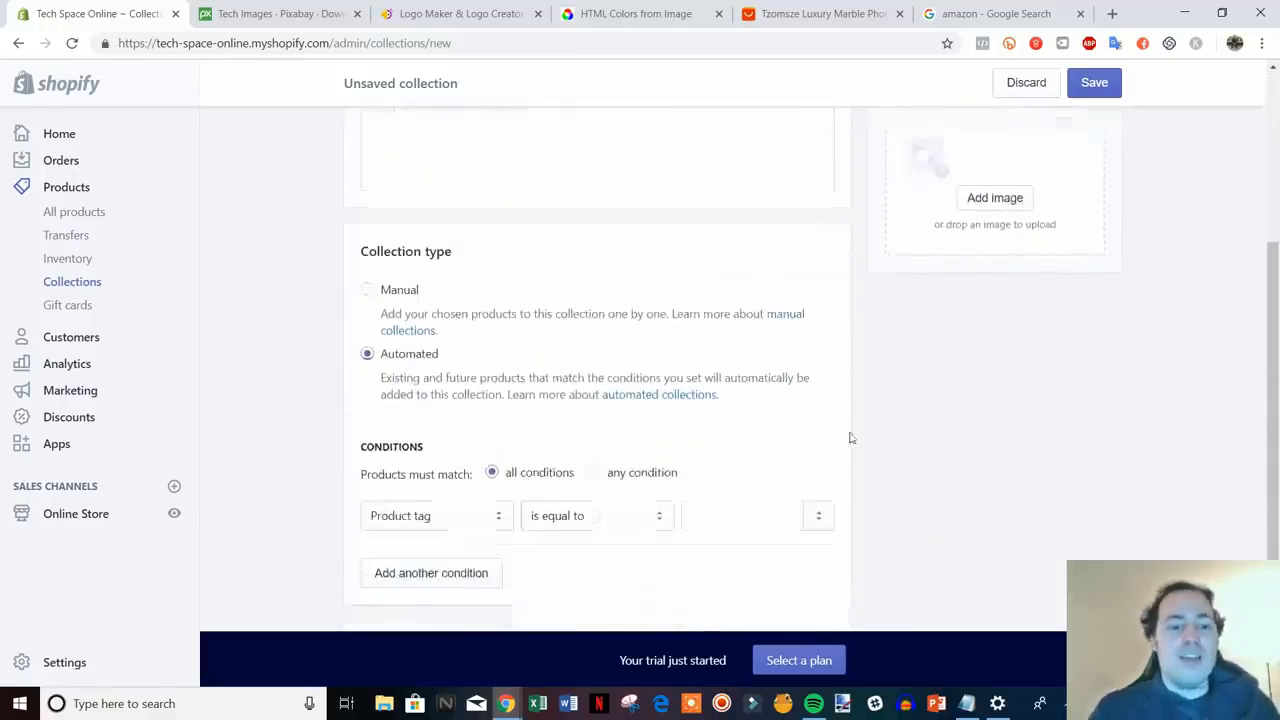
{"action": "left_click", "coordinate": [416, 274]}
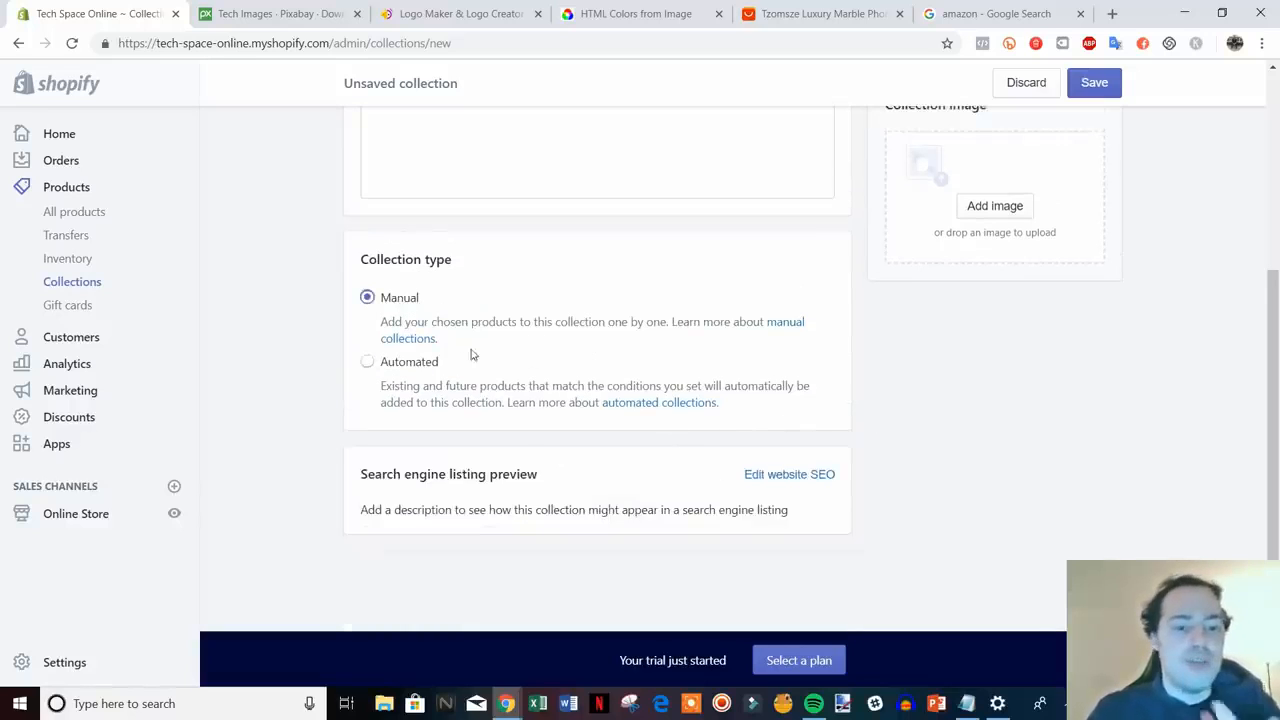
- Switch to Automated with the condition Product tag is equal to 'iphone case', and save
{"action": "left_click", "coordinate": [400, 364]}
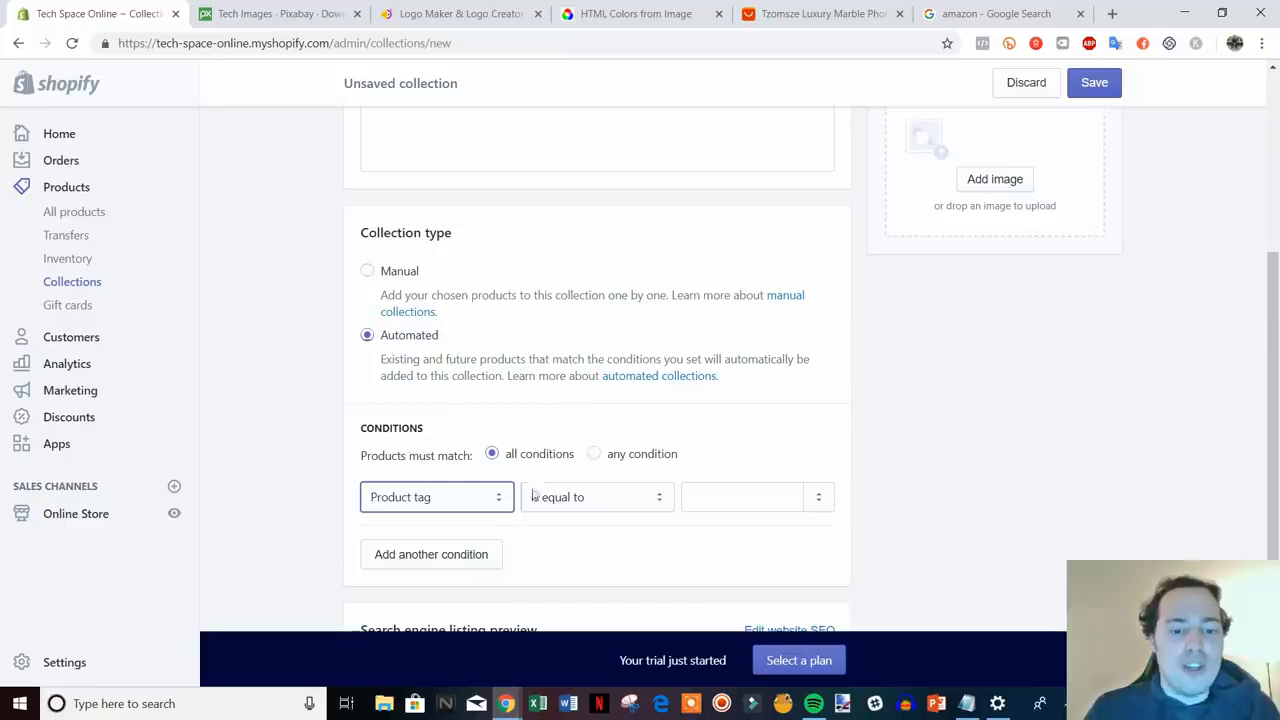
{"action": "left_click", "coordinate": [499, 499]}
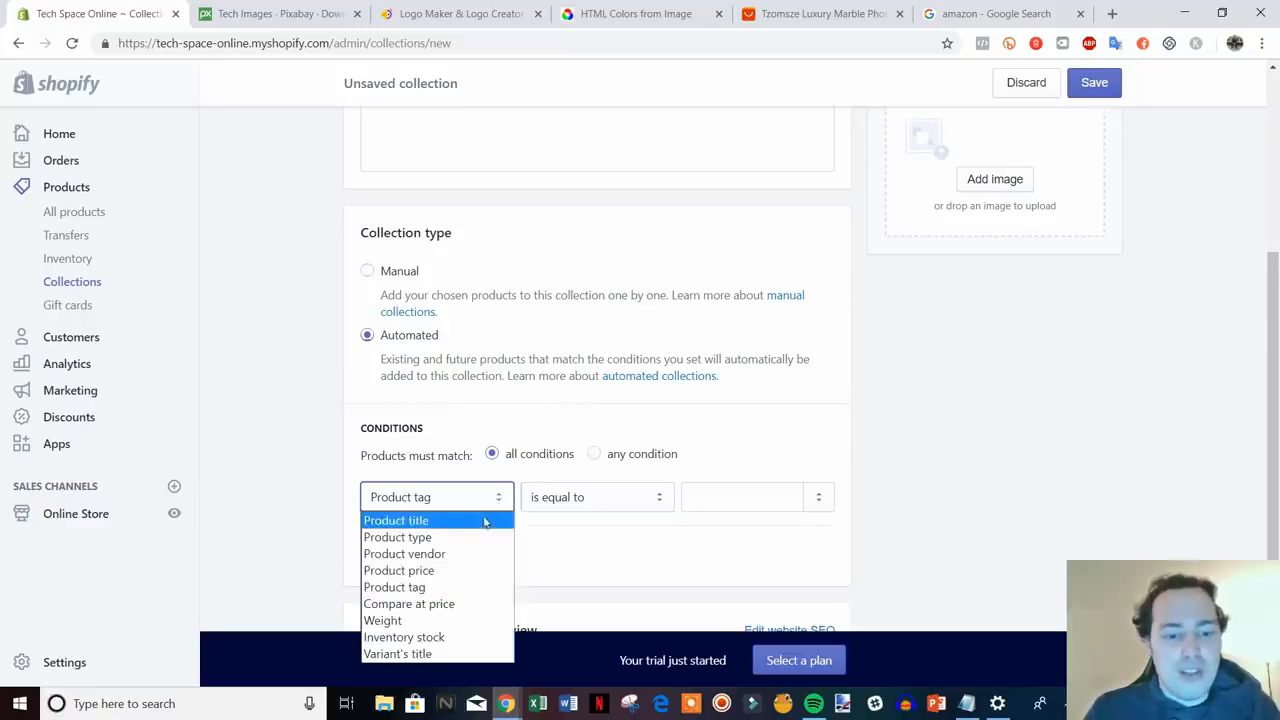
{"action": "left_click", "coordinate": [463, 587]}
{"action": "left_click", "coordinate": [648, 510]}
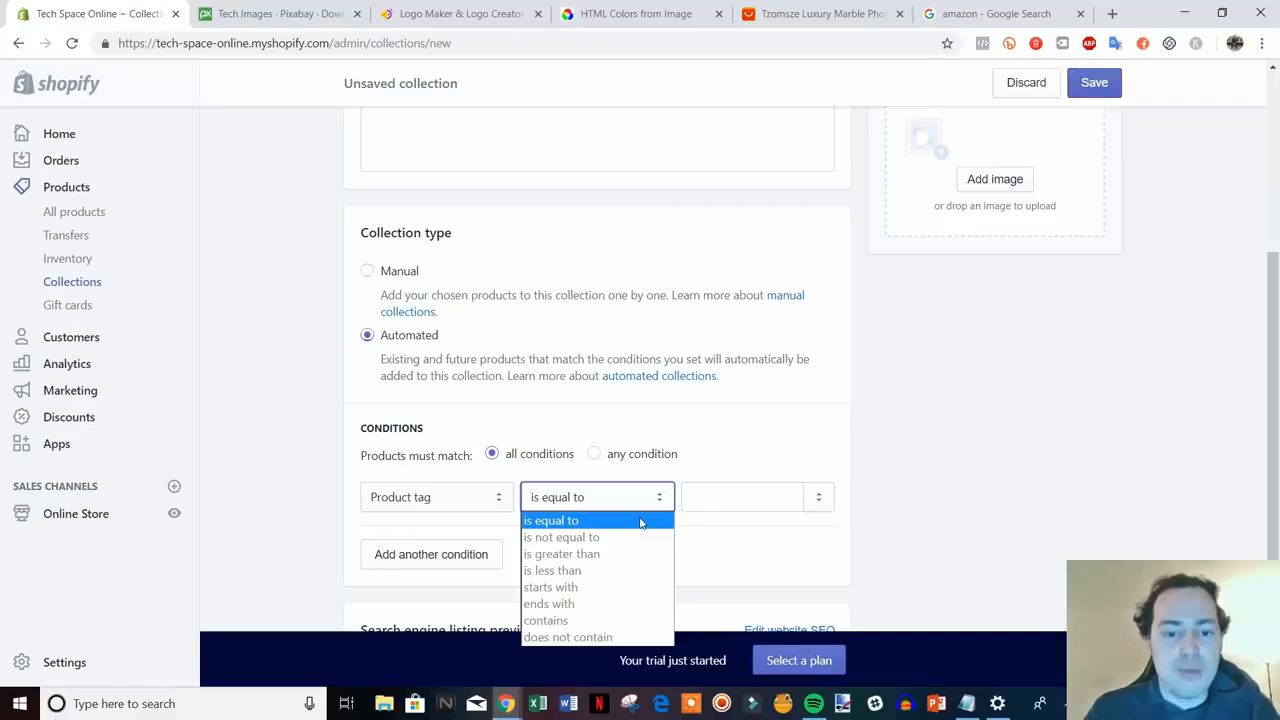
{"action": "left_click", "coordinate": [641, 521]}
{"action": "left_click", "coordinate": [713, 507]}
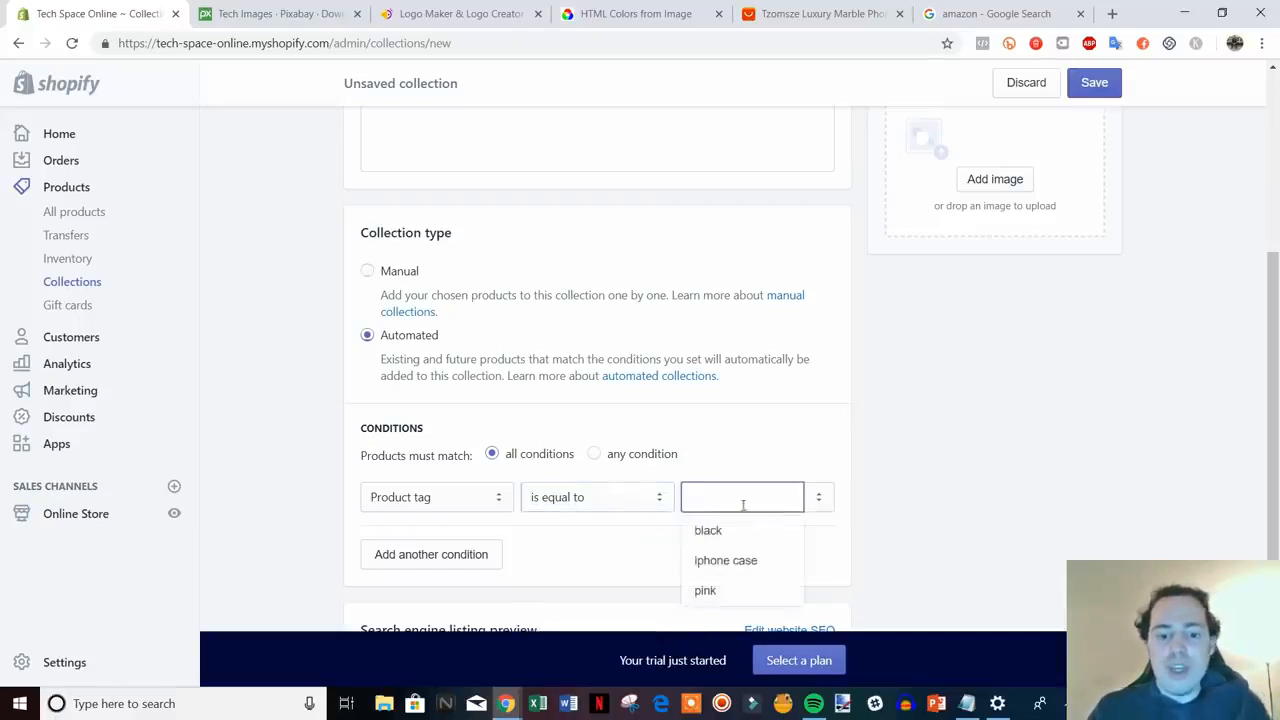
{"action": "left_click", "coordinate": [743, 560]}
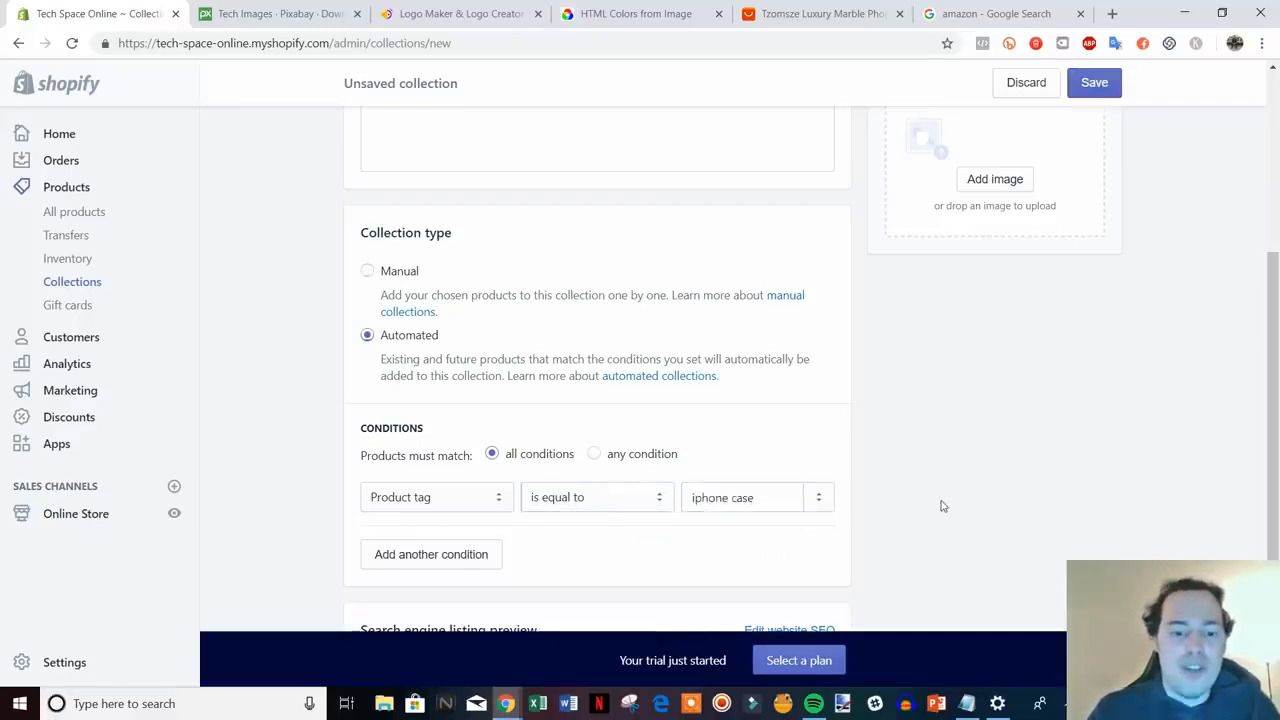
{"action": "scroll", "coordinate": [937, 504], "scroll_direction": "up", "scroll_amount": 1}
{"action": "scroll", "coordinate": [930, 510], "scroll_direction": "down", "scroll_amount": 1}
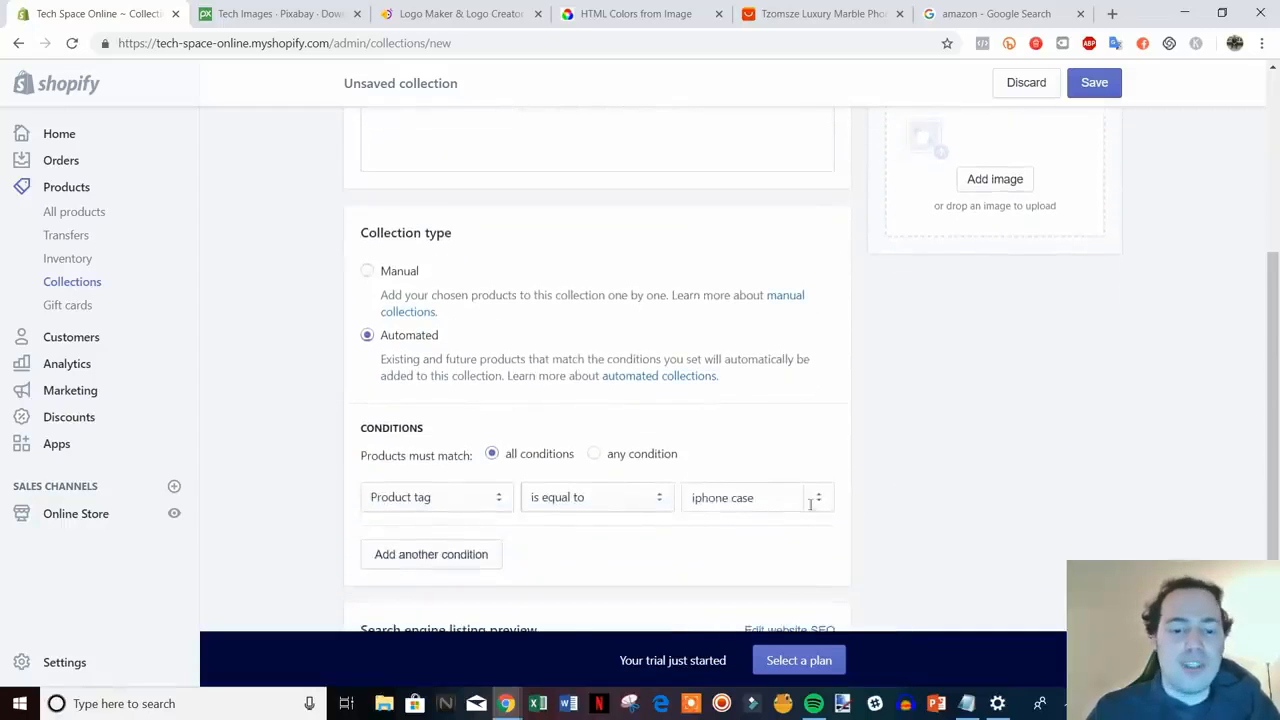
{"action": "scroll", "coordinate": [920, 537], "scroll_direction": "up", "scroll_amount": 4}
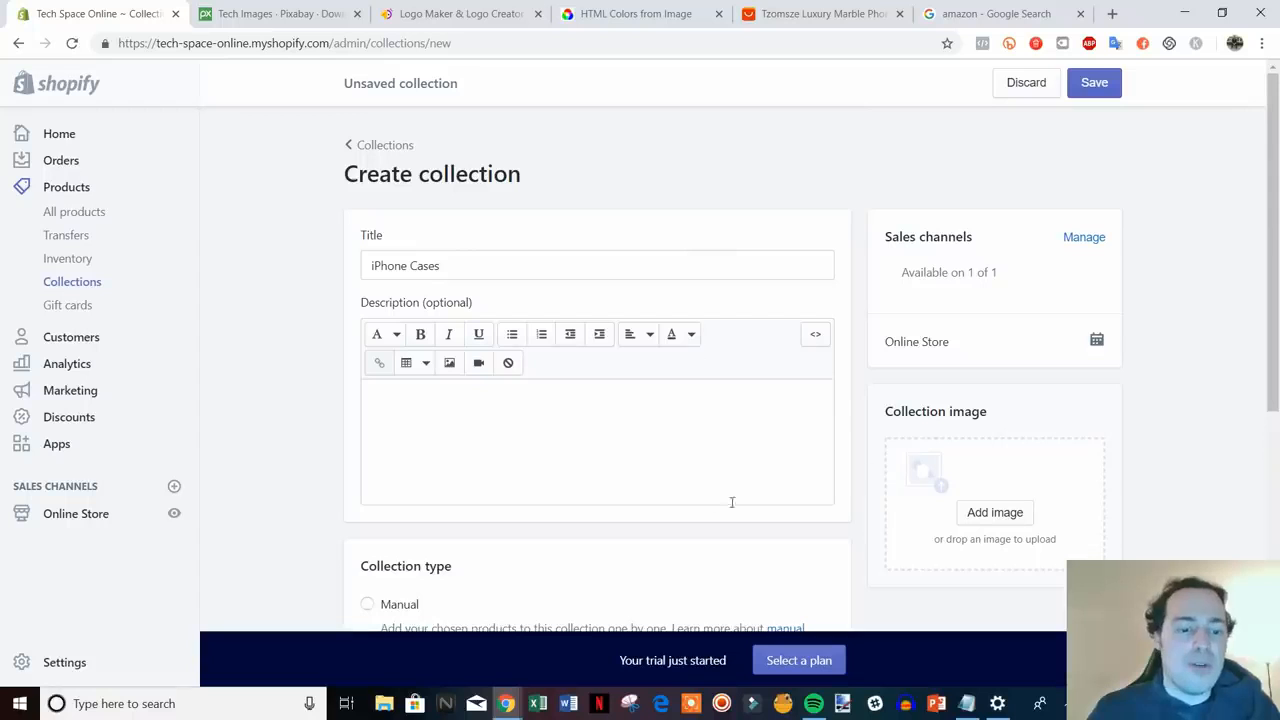
{"action": "scroll", "coordinate": [703, 374], "scroll_direction": "down", "scroll_amount": 5}
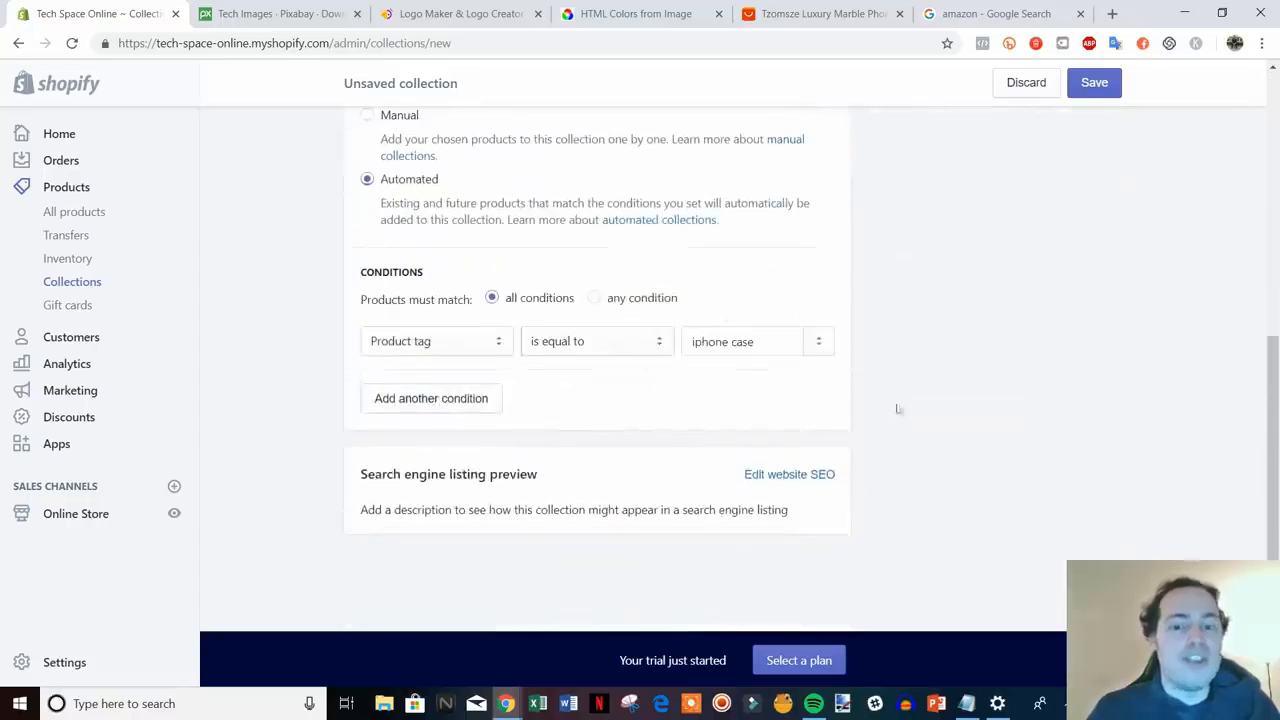
{"action": "key", "text": "ctrl+s"}
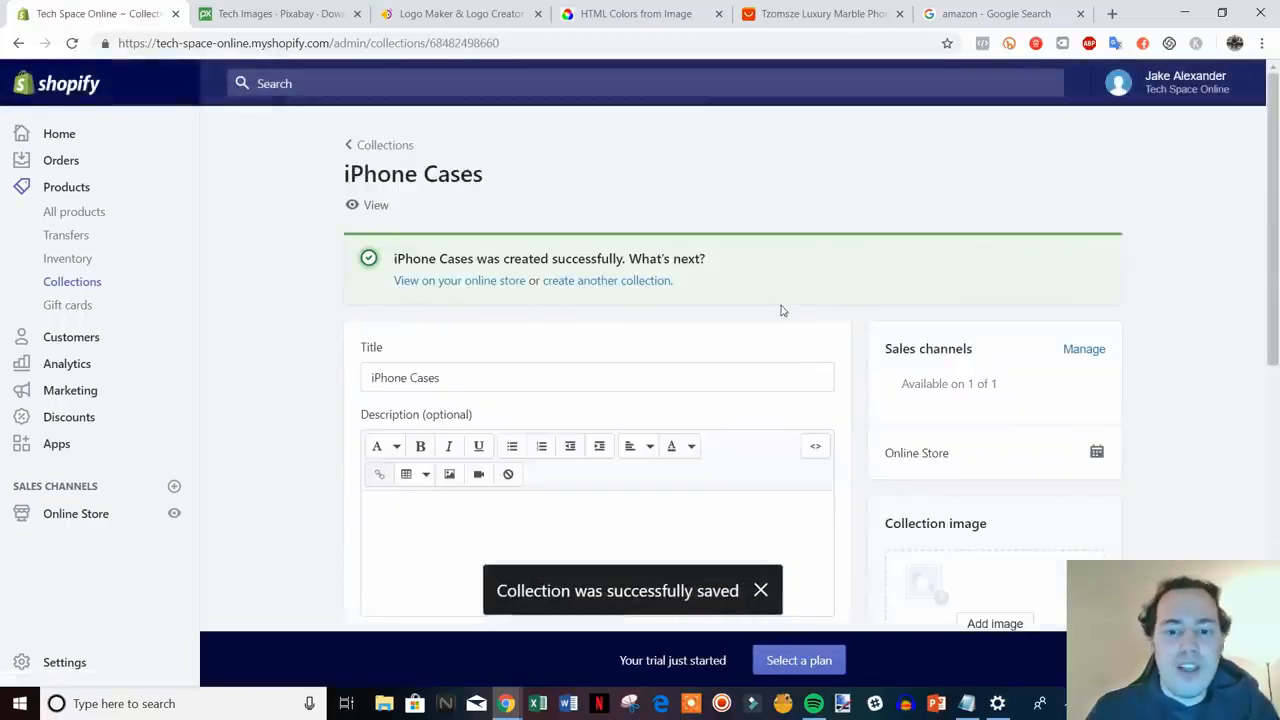
- Go back to the Collections list, which now shows iPhone Cases and Home page
{"action": "scroll", "coordinate": [780, 320], "scroll_direction": "down", "scroll_amount": 6}
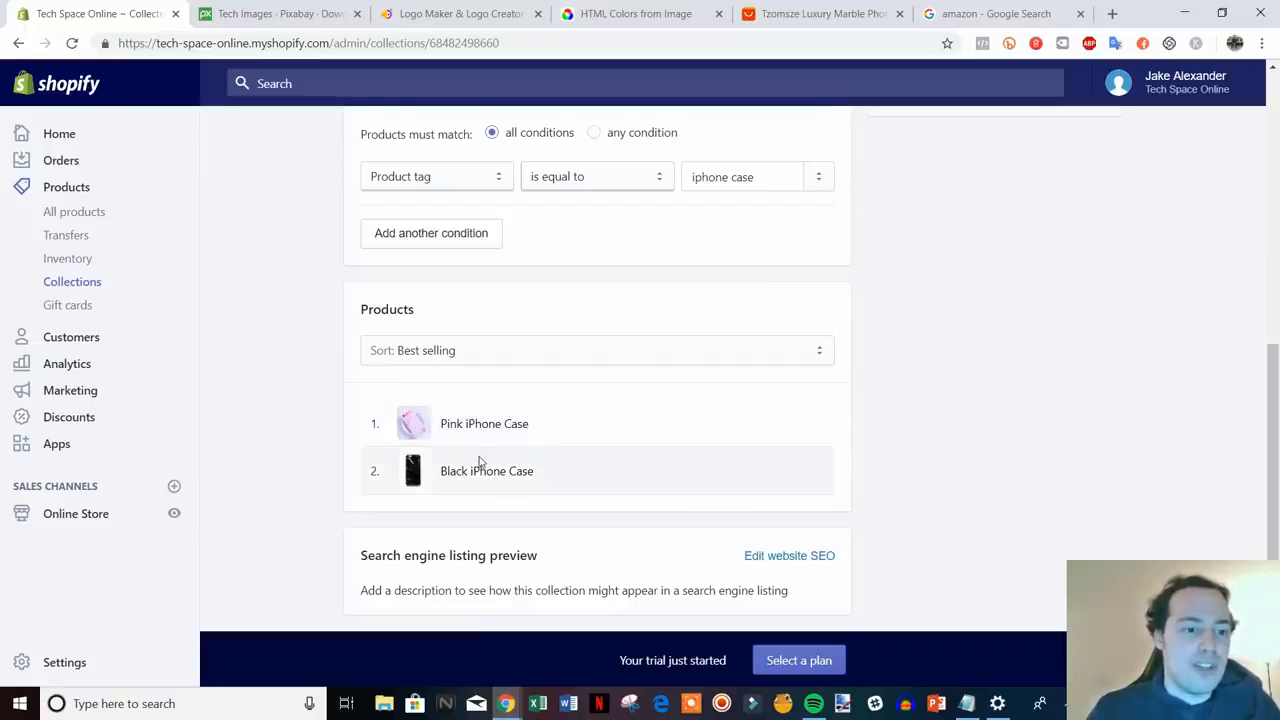
{"action": "scroll", "coordinate": [480, 463], "scroll_direction": "up", "scroll_amount": 10}
{"action": "left_click", "coordinate": [381, 143]}
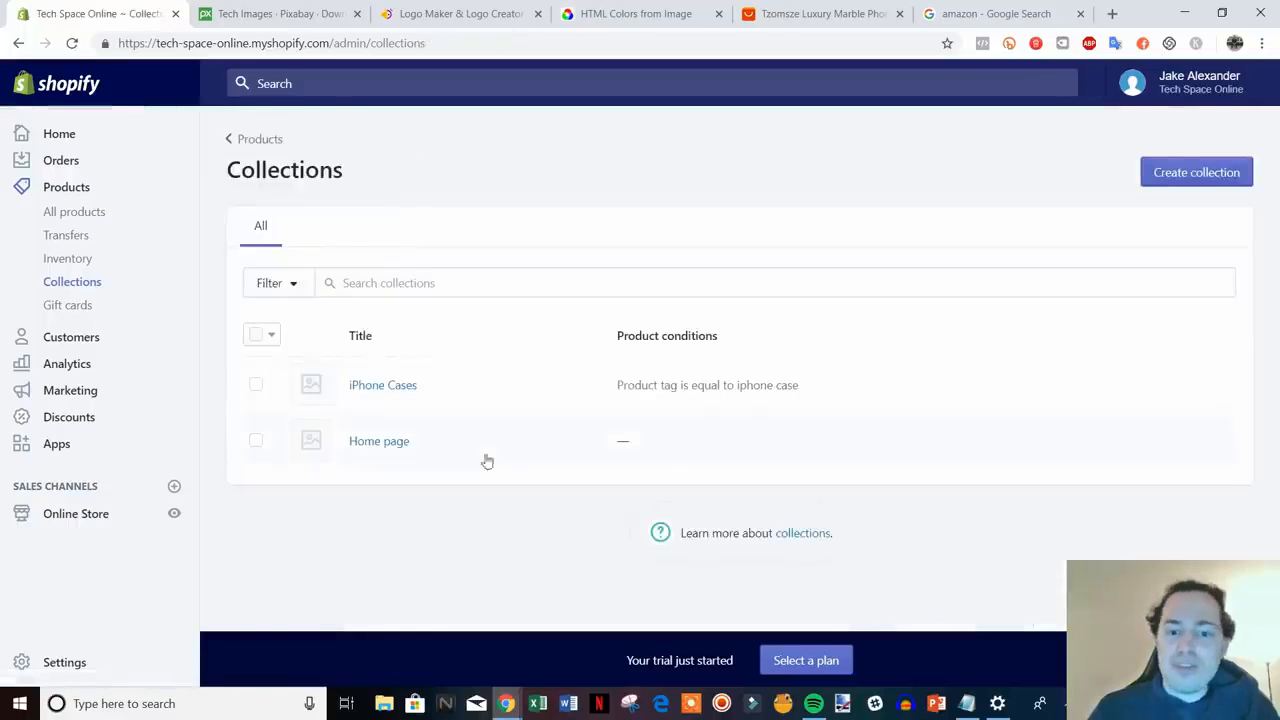
- Preview the live storefront homepage in a new tab, scroll through it, then close it
{"action": "left_click", "coordinate": [175, 515]}
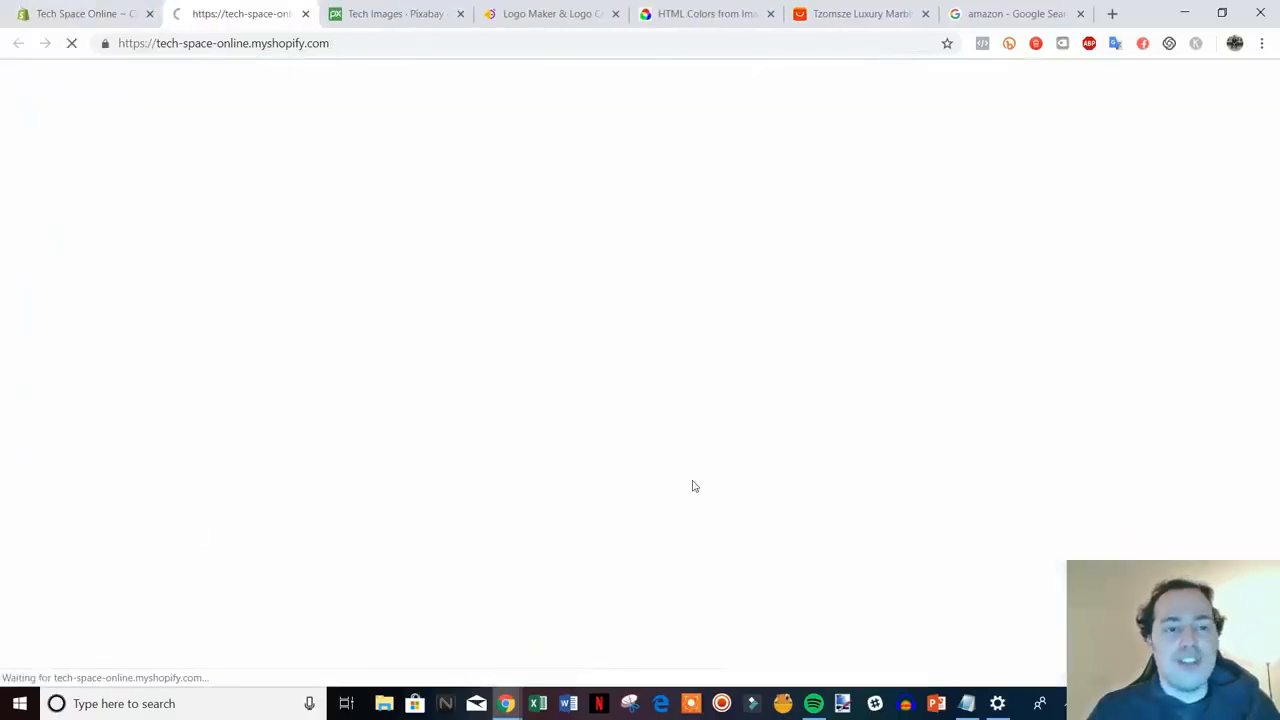
{"action": "scroll", "coordinate": [1178, 342], "scroll_direction": "down", "scroll_amount": 3}
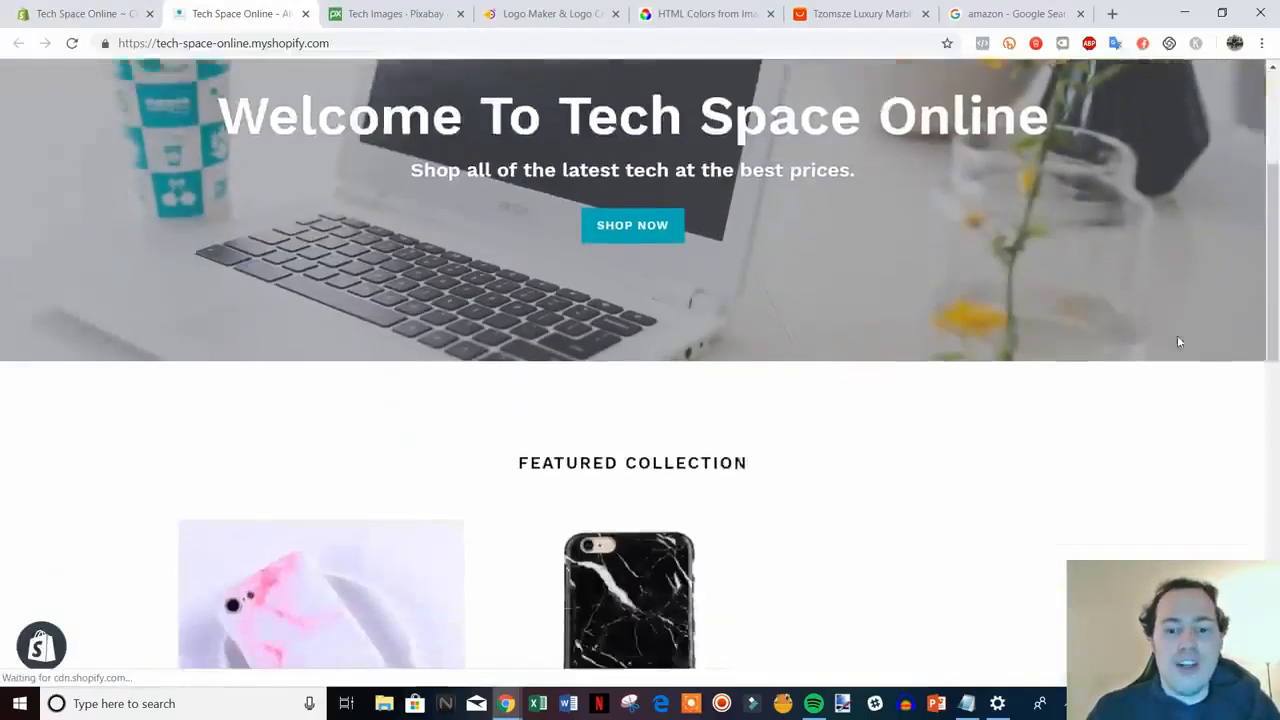
{"action": "scroll", "coordinate": [1177, 342], "scroll_direction": "down", "scroll_amount": 3}
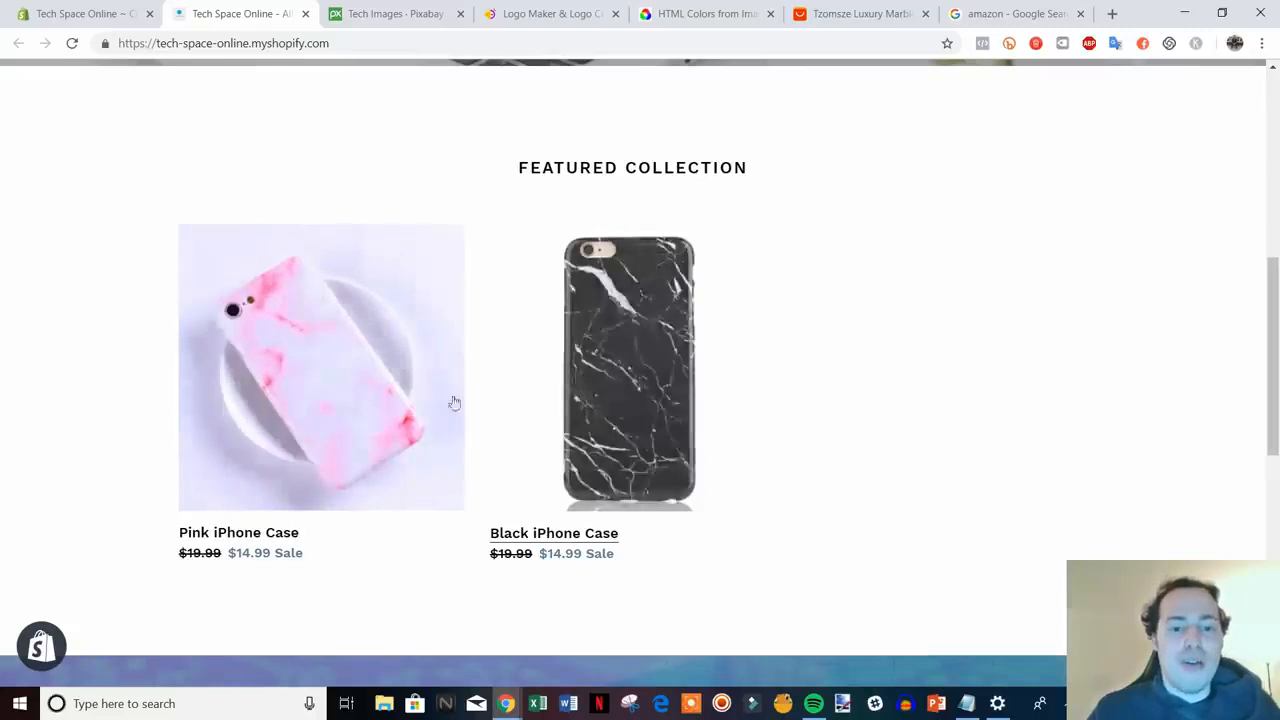
{"action": "scroll", "coordinate": [700, 420], "scroll_direction": "down", "scroll_amount": 2}
{"action": "scroll", "coordinate": [809, 437], "scroll_direction": "up", "scroll_amount": 2}
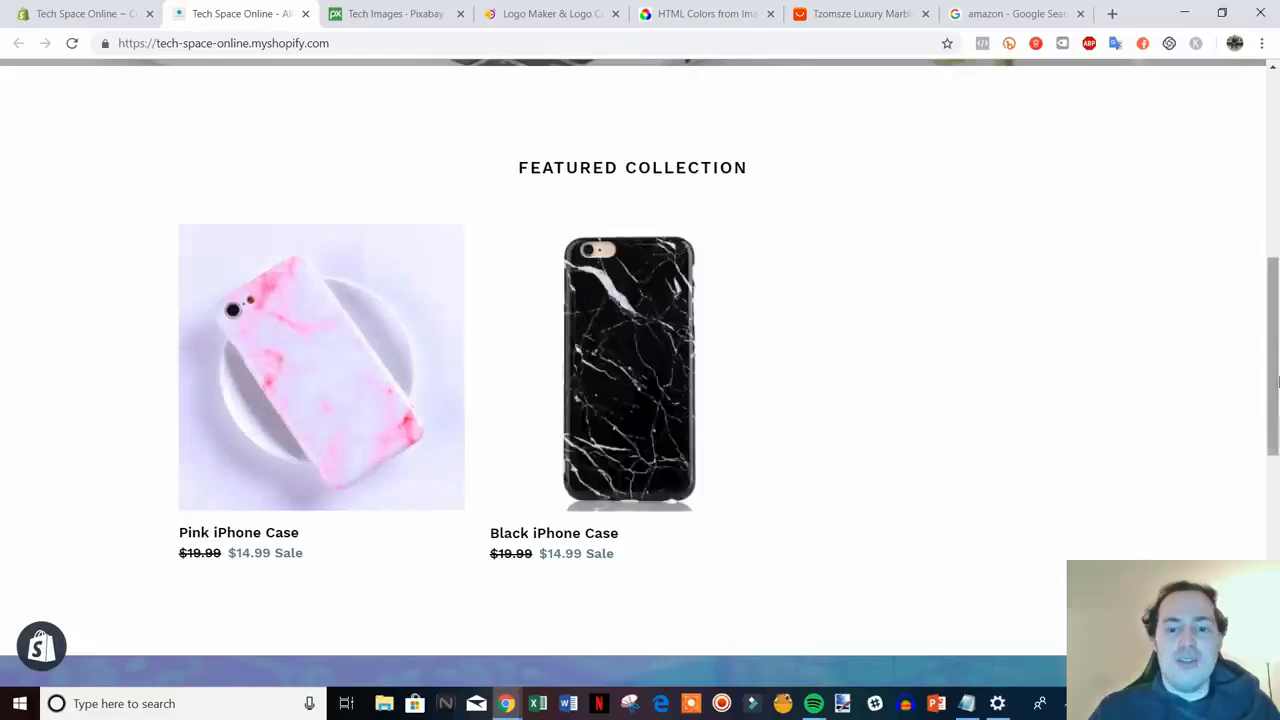
{"action": "scroll", "coordinate": [820, 387], "scroll_direction": "down", "scroll_amount": 7}
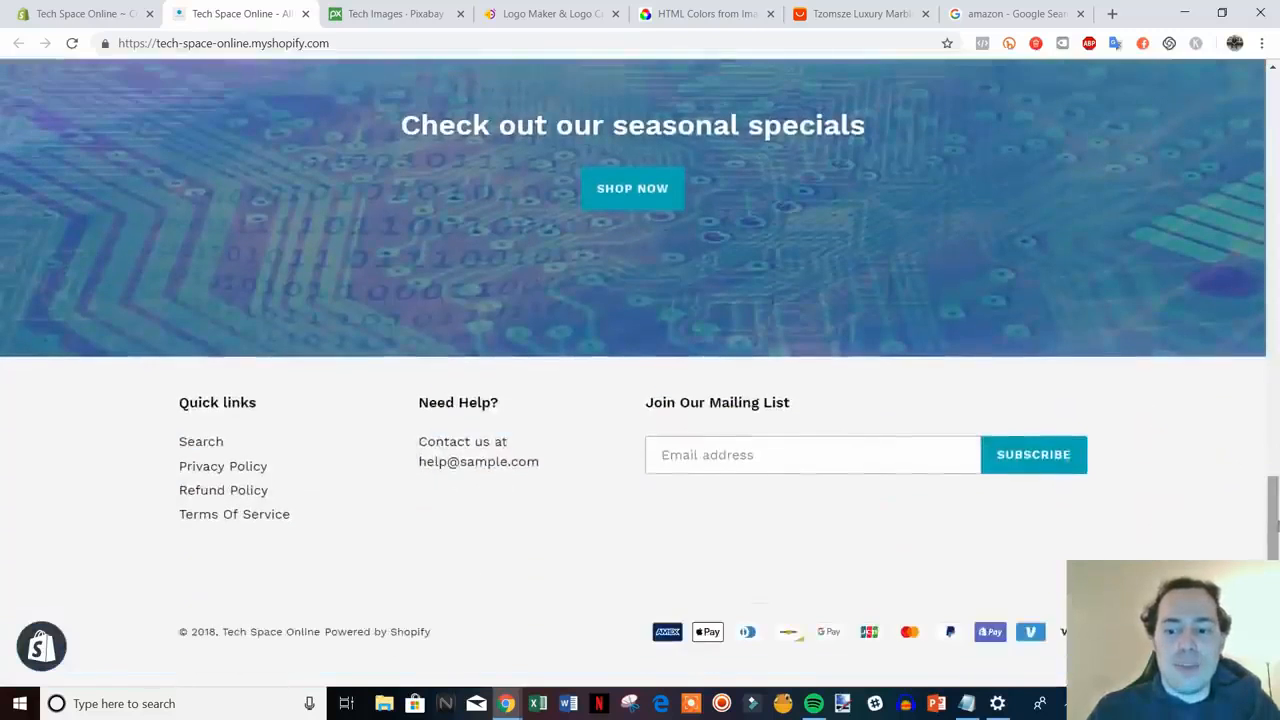
{"action": "left_click_drag", "start_coordinate": [1272, 500], "coordinate": [1246, 109]}
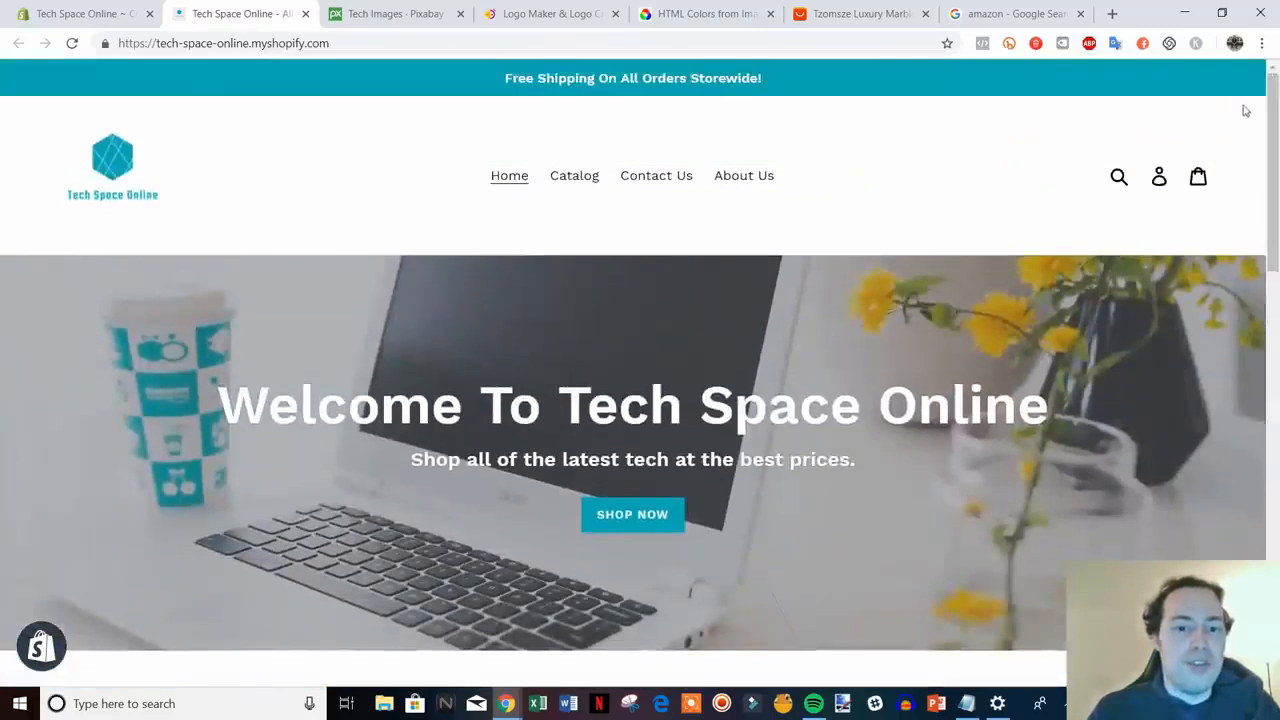
{"action": "left_click", "coordinate": [305, 14]}
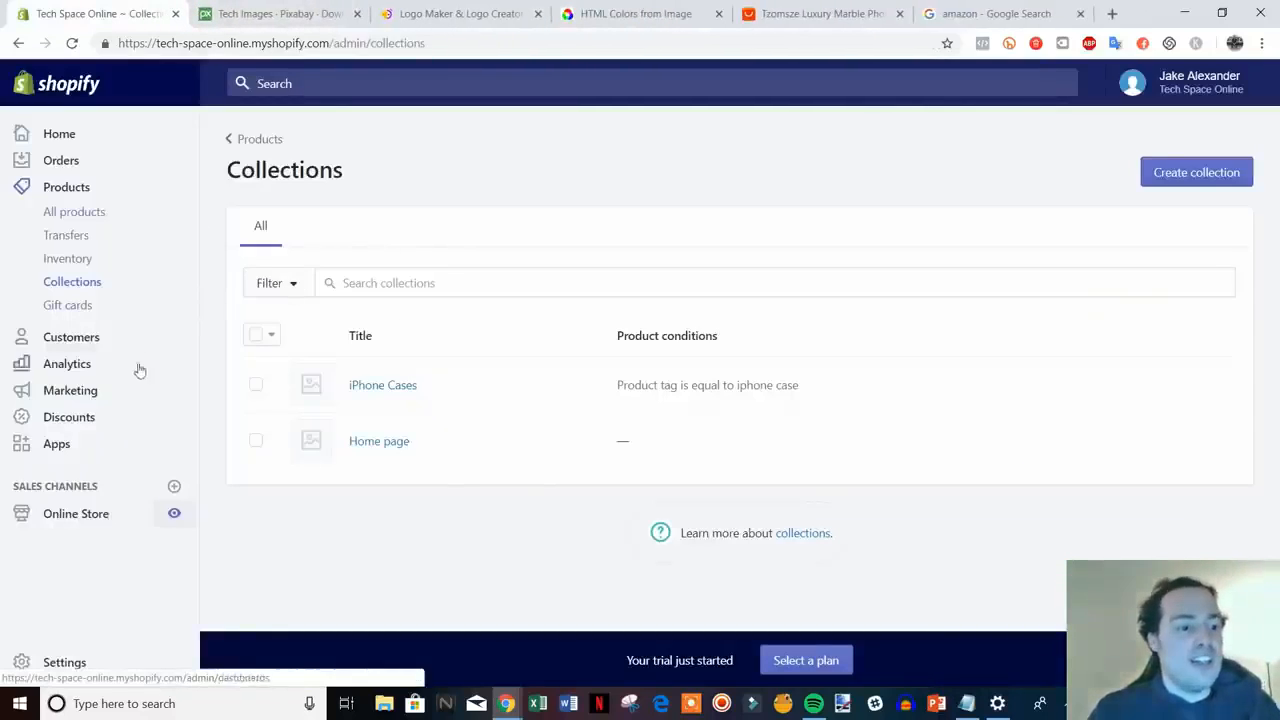
- Go to Discounts and start a new discount code, with the empty code field selected
{"action": "left_click", "coordinate": [72, 421]}
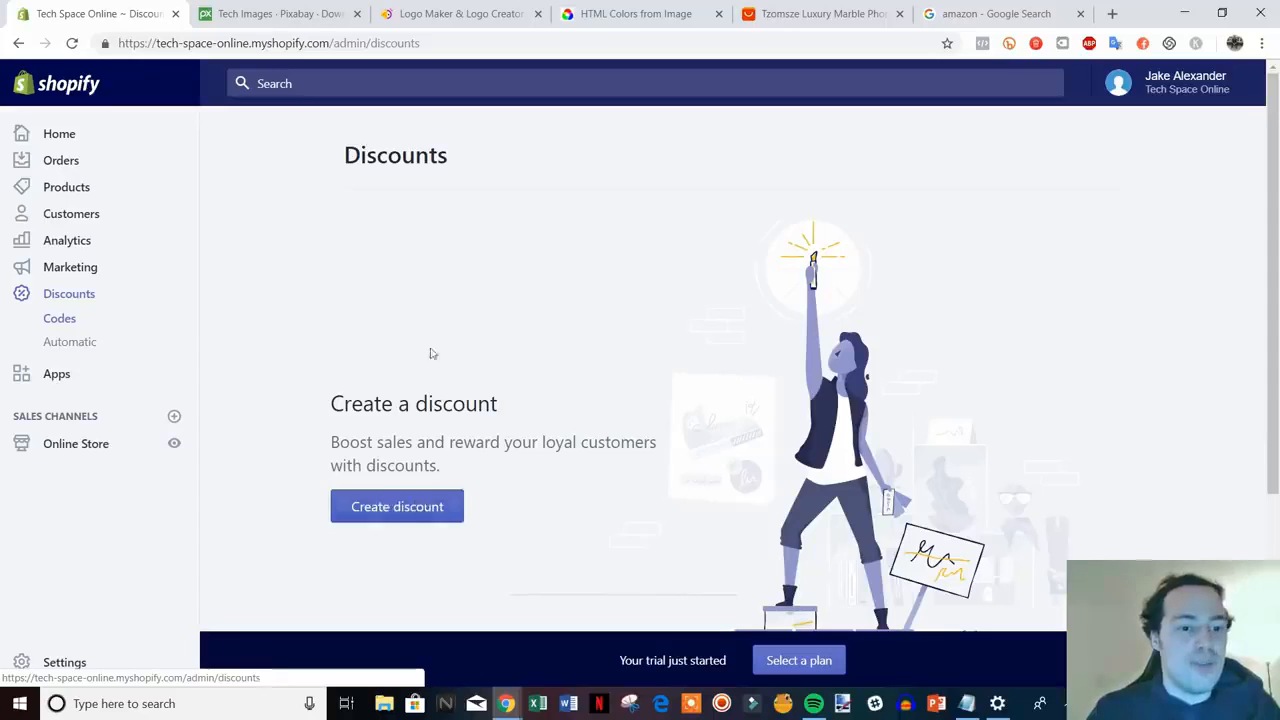
{"action": "left_click", "coordinate": [404, 512]}
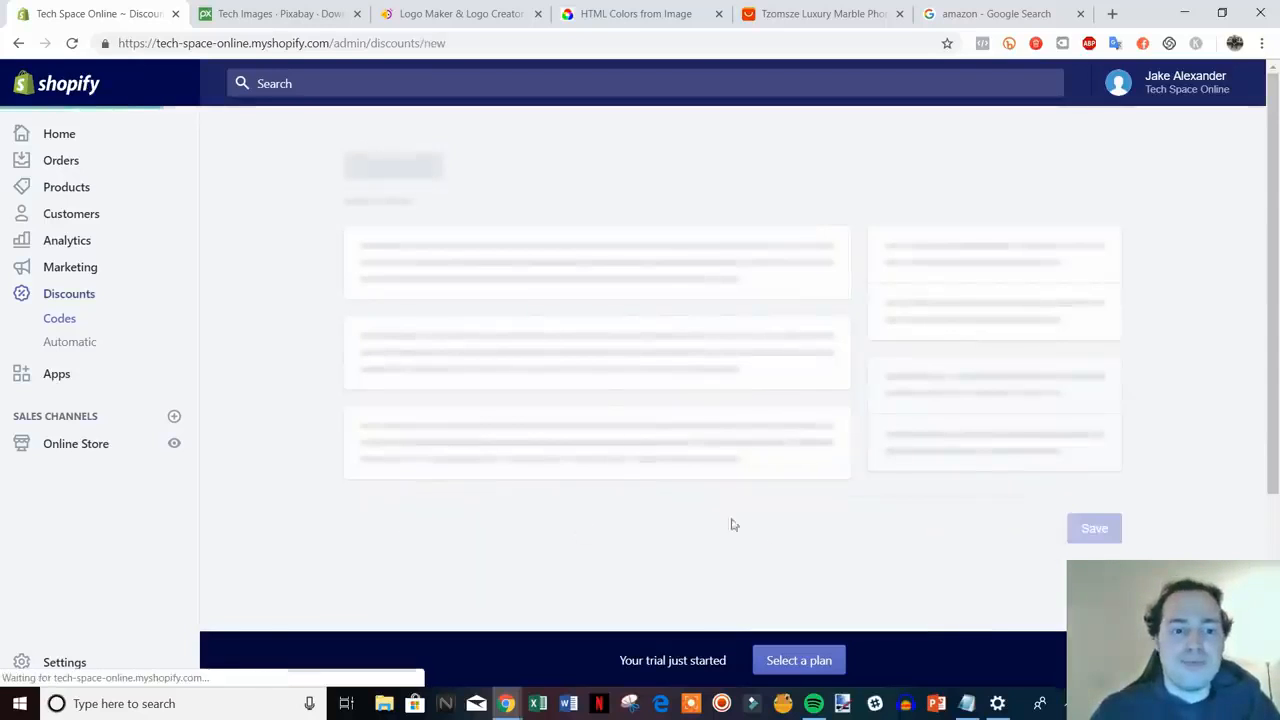
{"action": "left_click", "coordinate": [455, 272]}
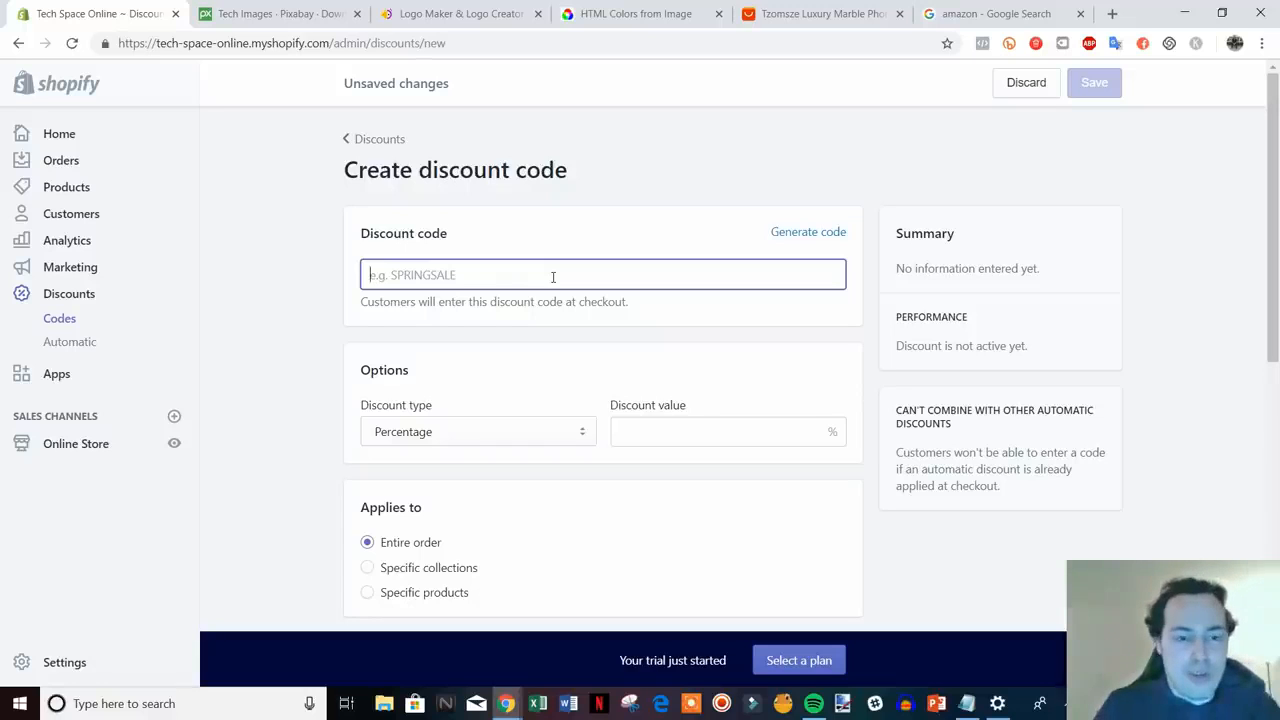
- Enter 10OFF as the code with a 10% Percentage discount value
{"action": "type", "text": "10OFF"}
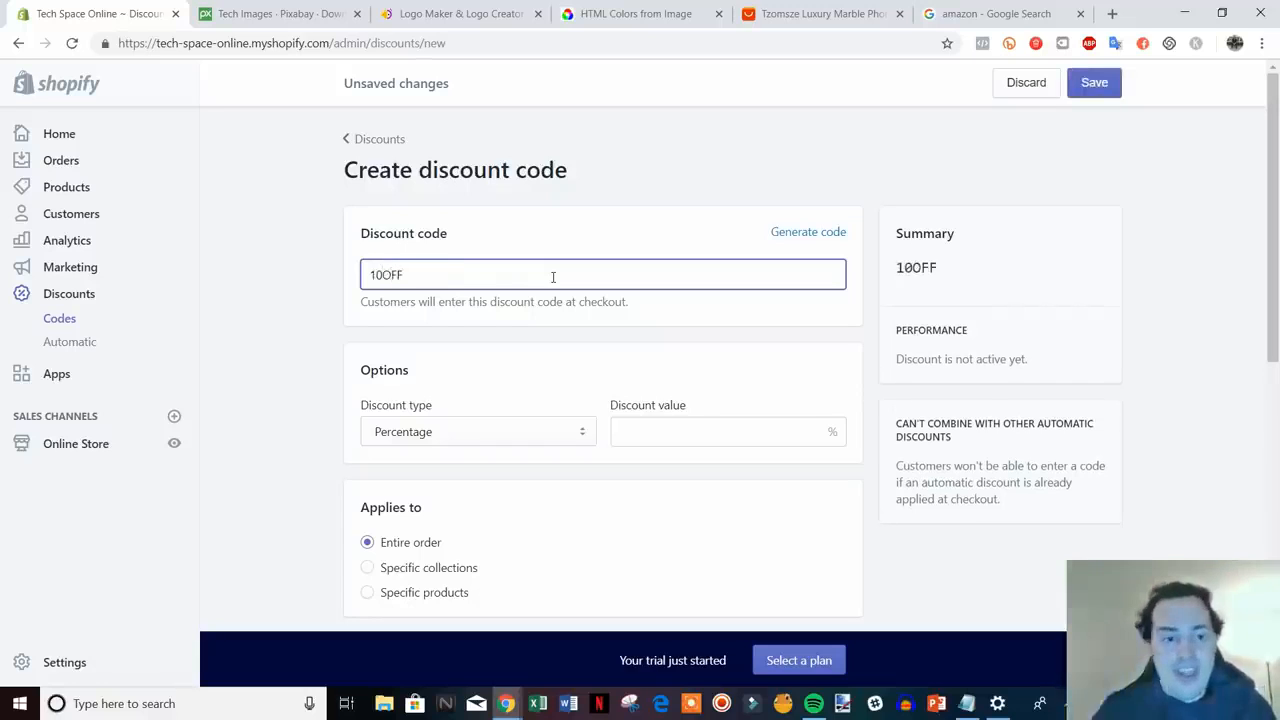
{"action": "scroll", "coordinate": [551, 329], "scroll_direction": "down", "scroll_amount": 2}
{"action": "scroll", "coordinate": [549, 335], "scroll_direction": "up", "scroll_amount": 1}
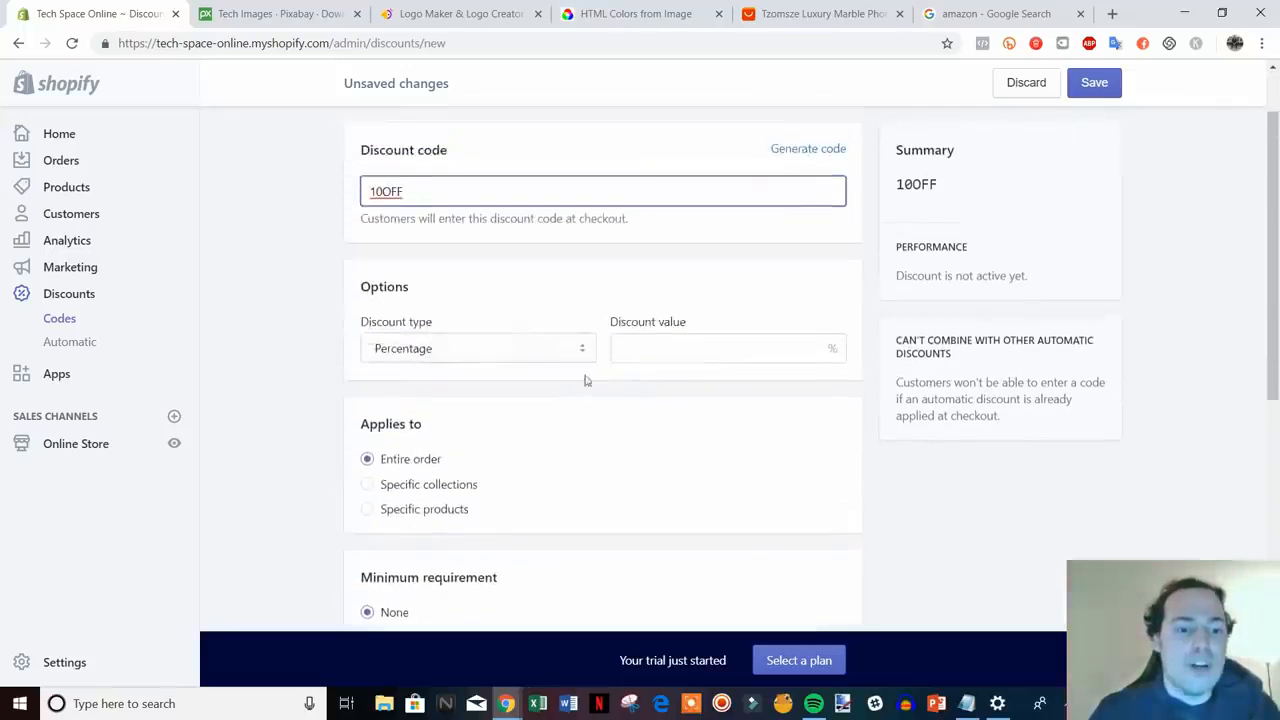
{"action": "left_click", "coordinate": [702, 346]}
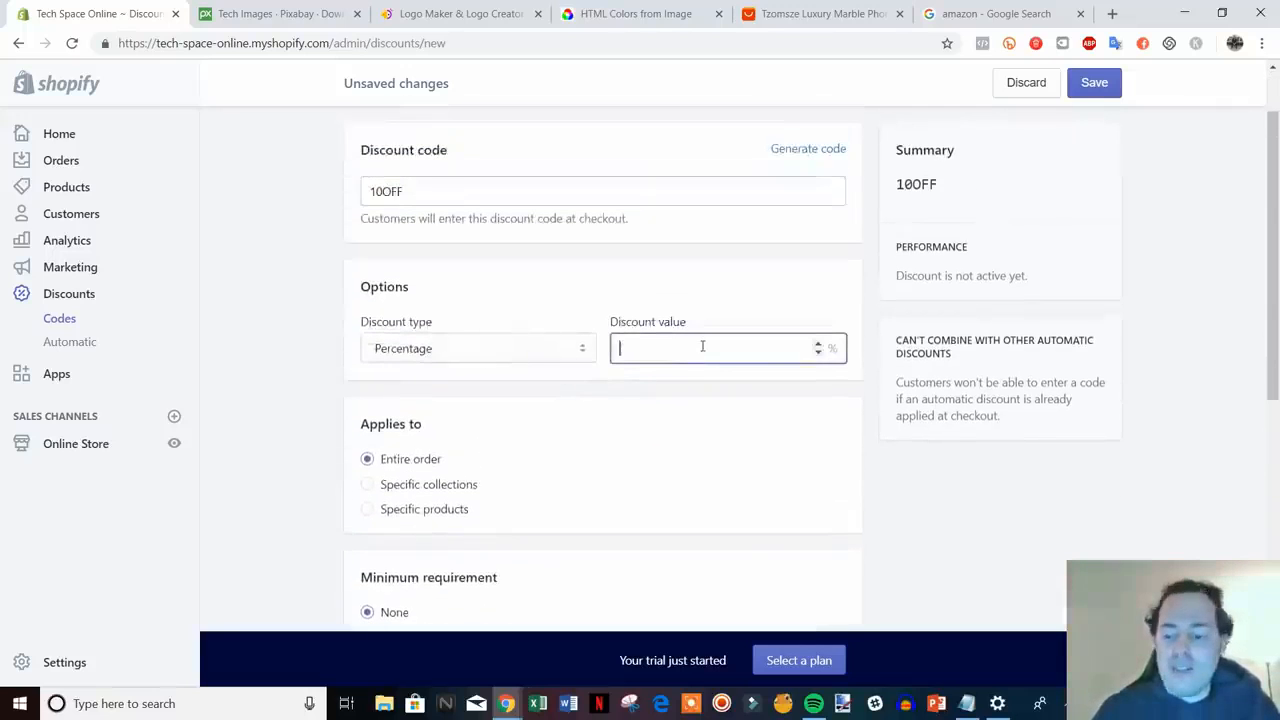
{"action": "type", "text": "10"}
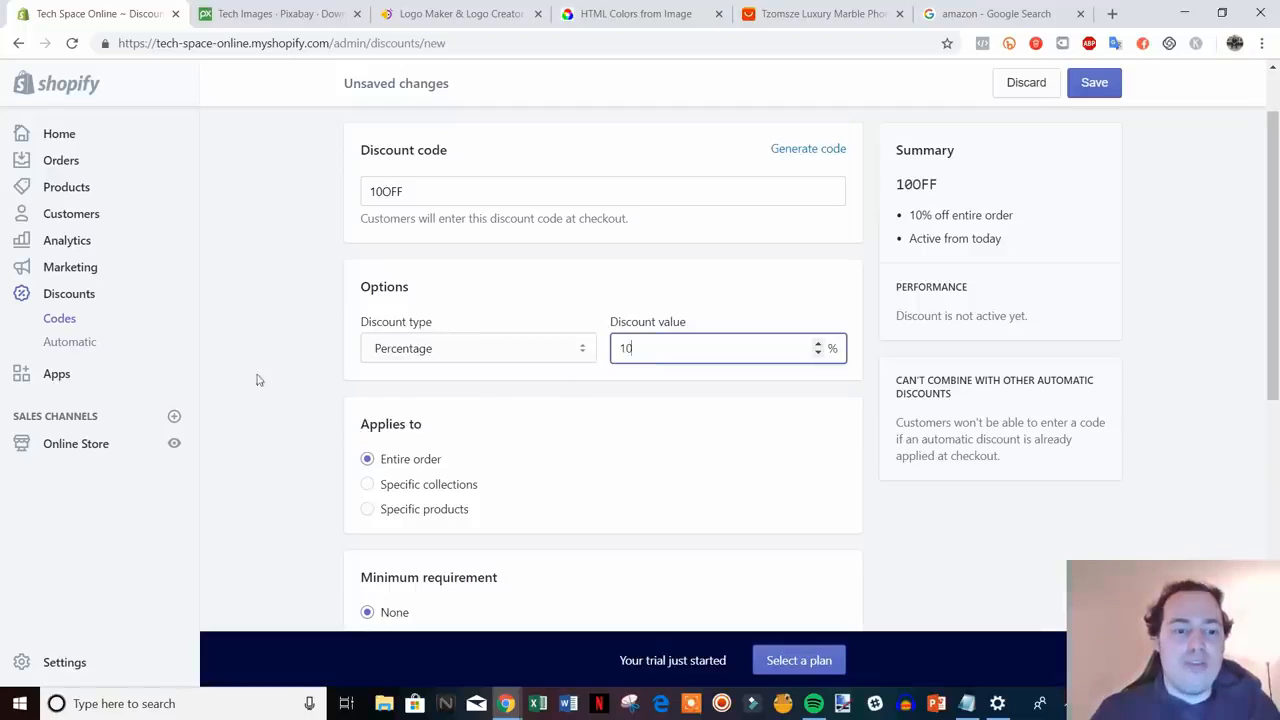
{"action": "left_click", "coordinate": [517, 349]}
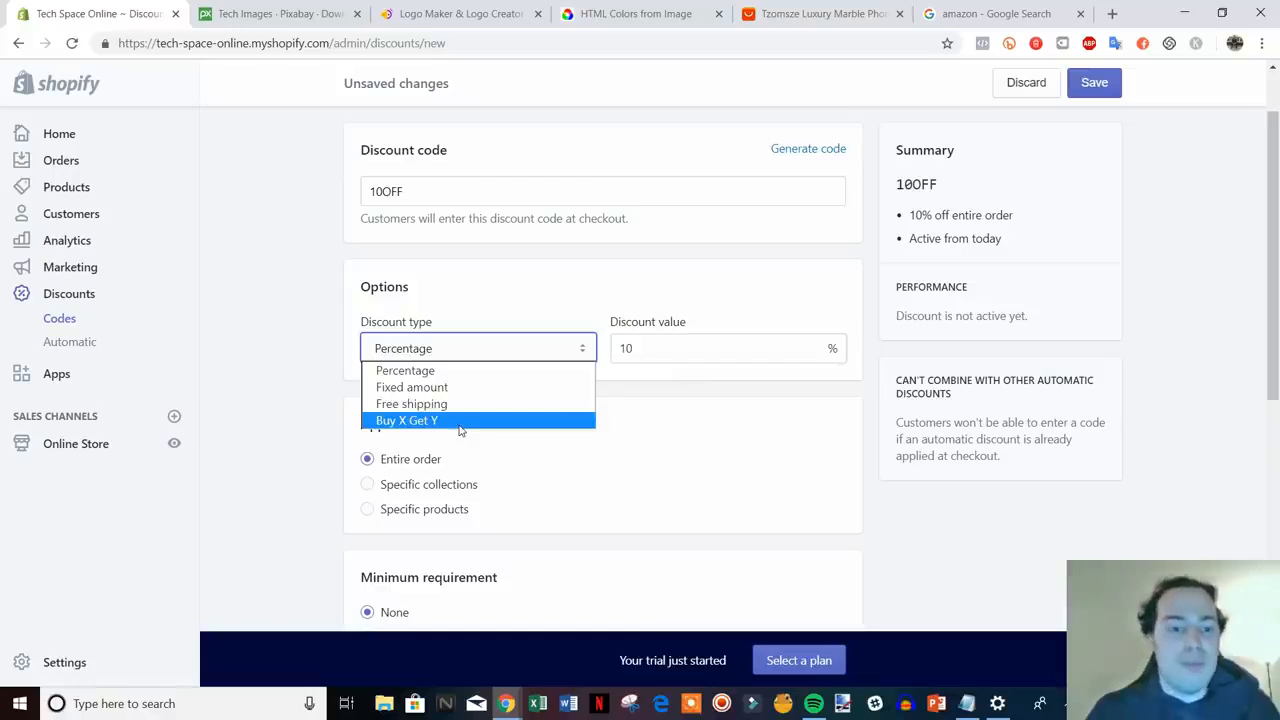
{"action": "left_click", "coordinate": [303, 378]}
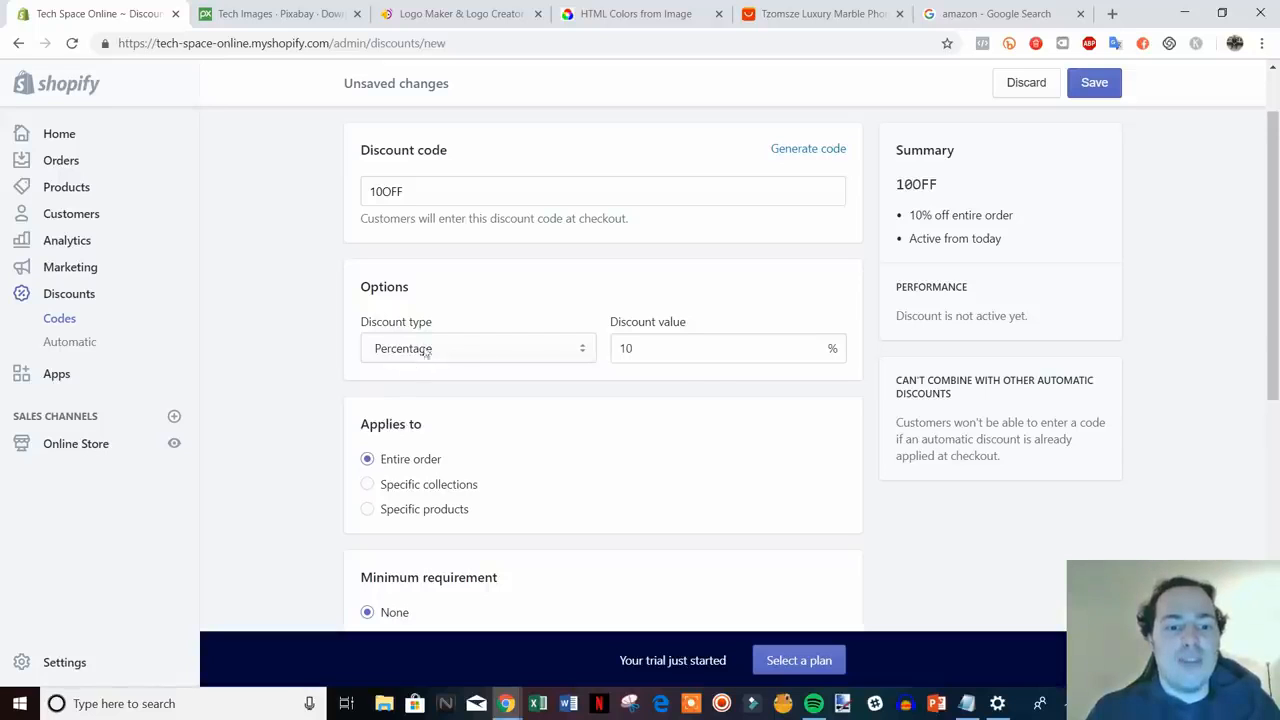
- Leave the one-use-per-customer limit off and save the 10OFF discount
{"action": "scroll", "coordinate": [243, 349], "scroll_direction": "down", "scroll_amount": 2}
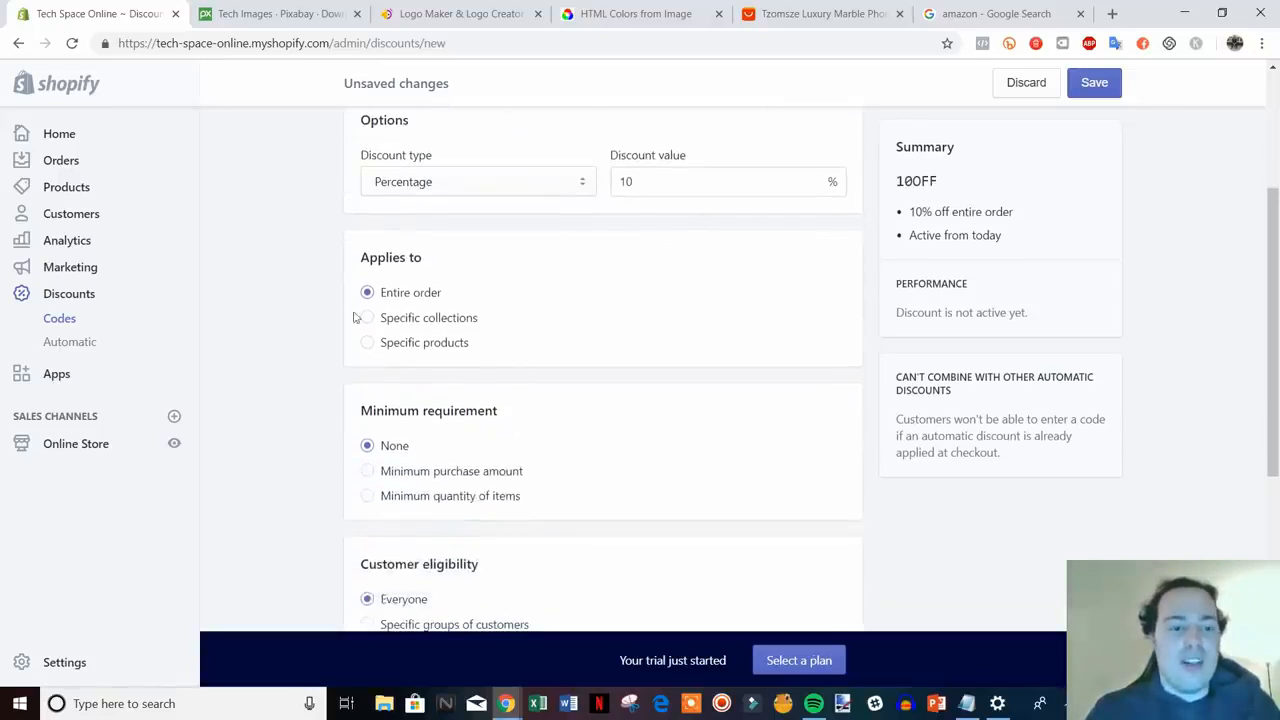
{"action": "scroll", "coordinate": [420, 280], "scroll_direction": "up", "scroll_amount": 1}
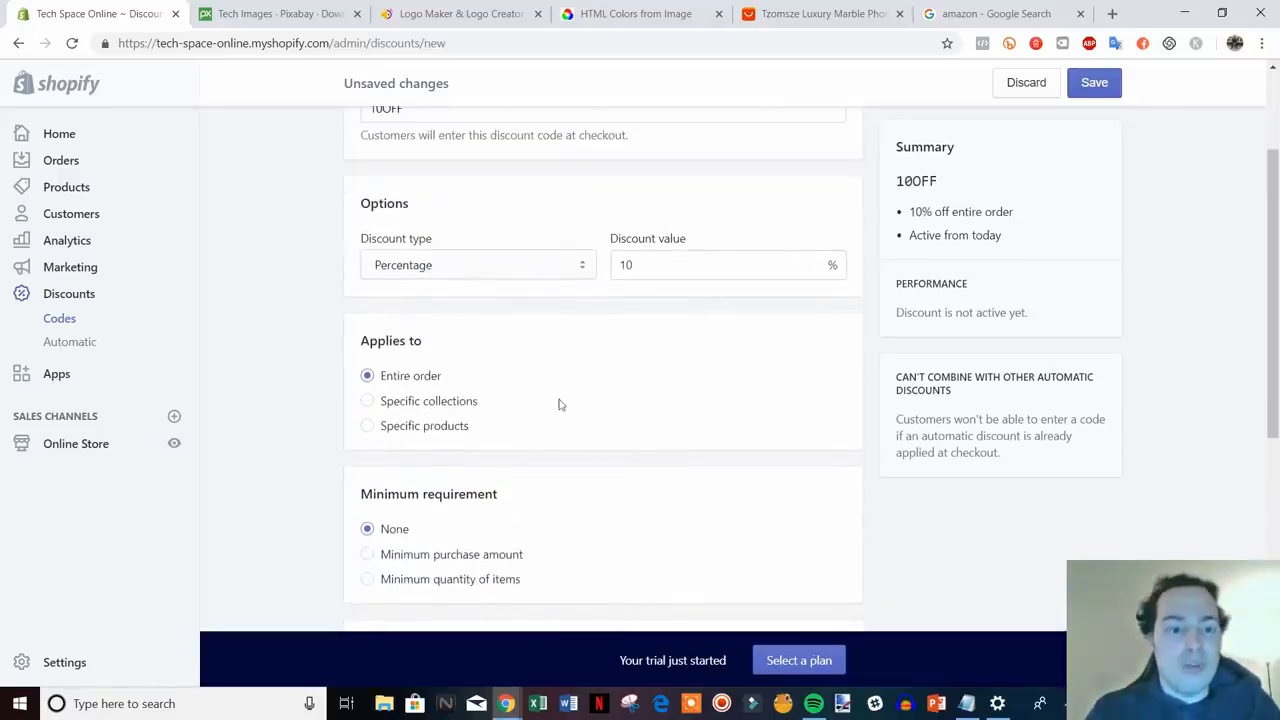
{"action": "scroll", "coordinate": [553, 415], "scroll_direction": "down", "scroll_amount": 1}
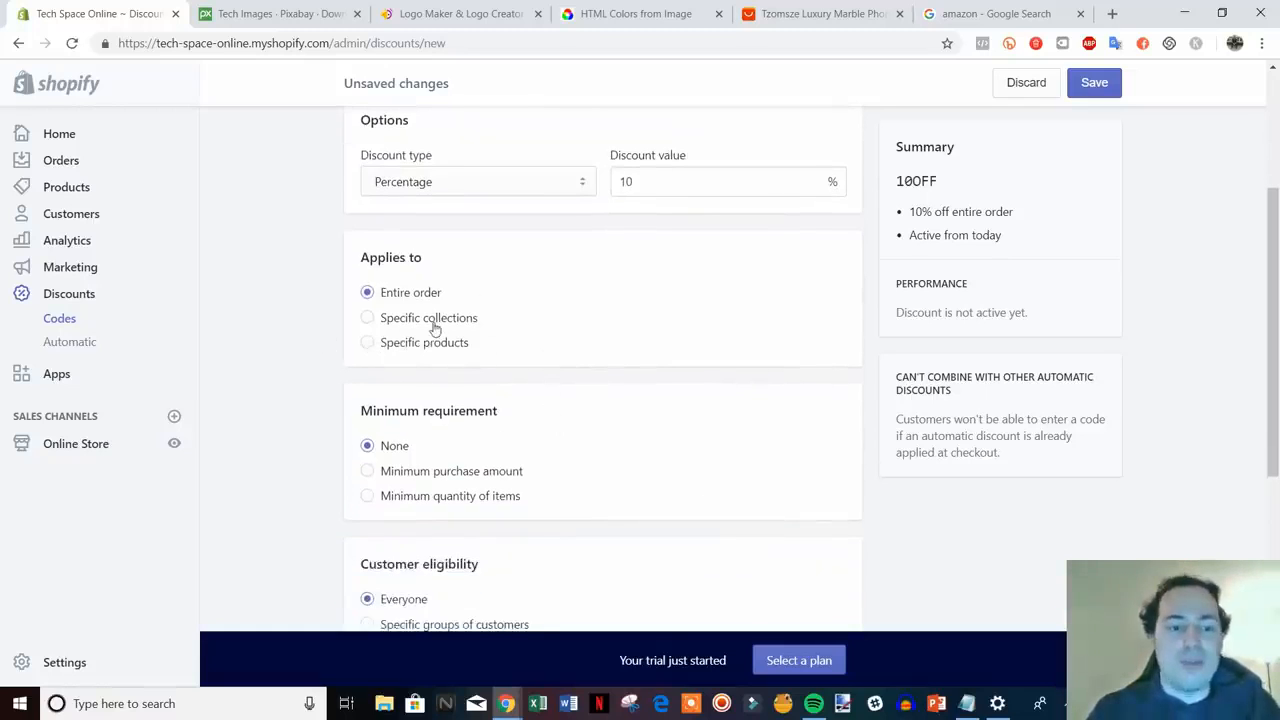
{"action": "scroll", "coordinate": [575, 350], "scroll_direction": "down", "scroll_amount": 1}
{"action": "scroll", "coordinate": [637, 431], "scroll_direction": "down", "scroll_amount": 1}
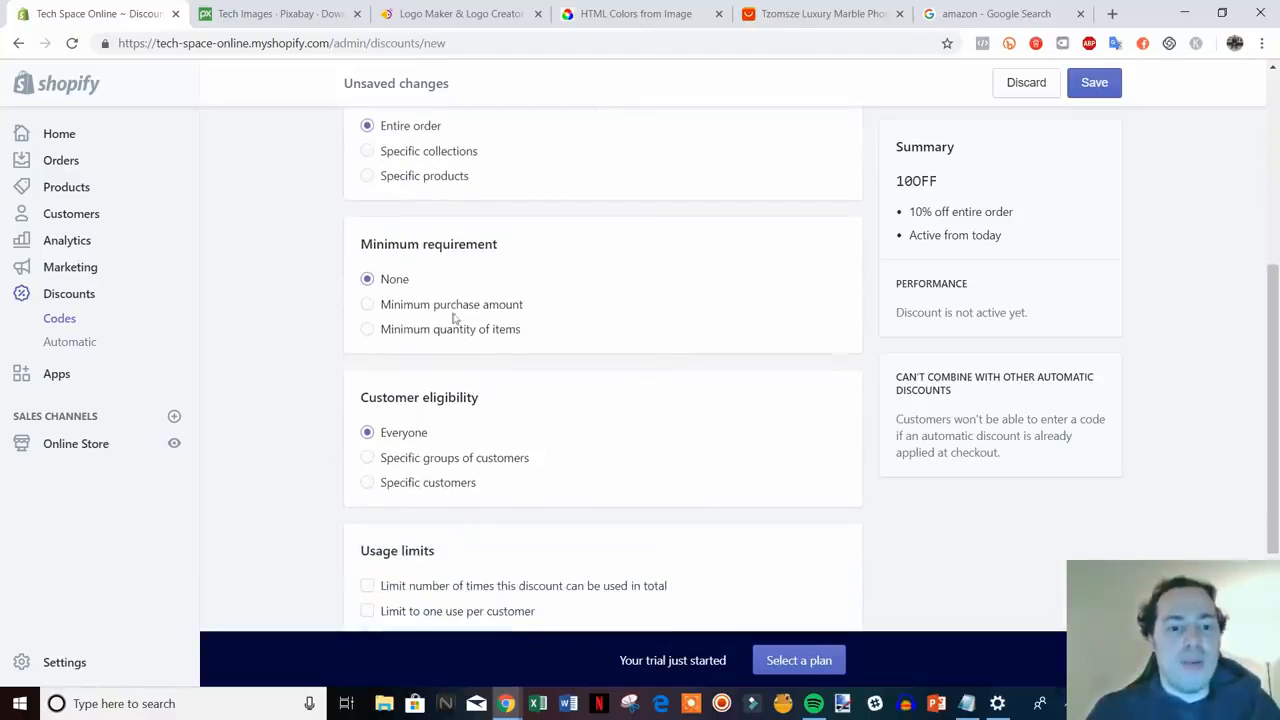
{"action": "scroll", "coordinate": [689, 417], "scroll_direction": "up", "scroll_amount": 5}
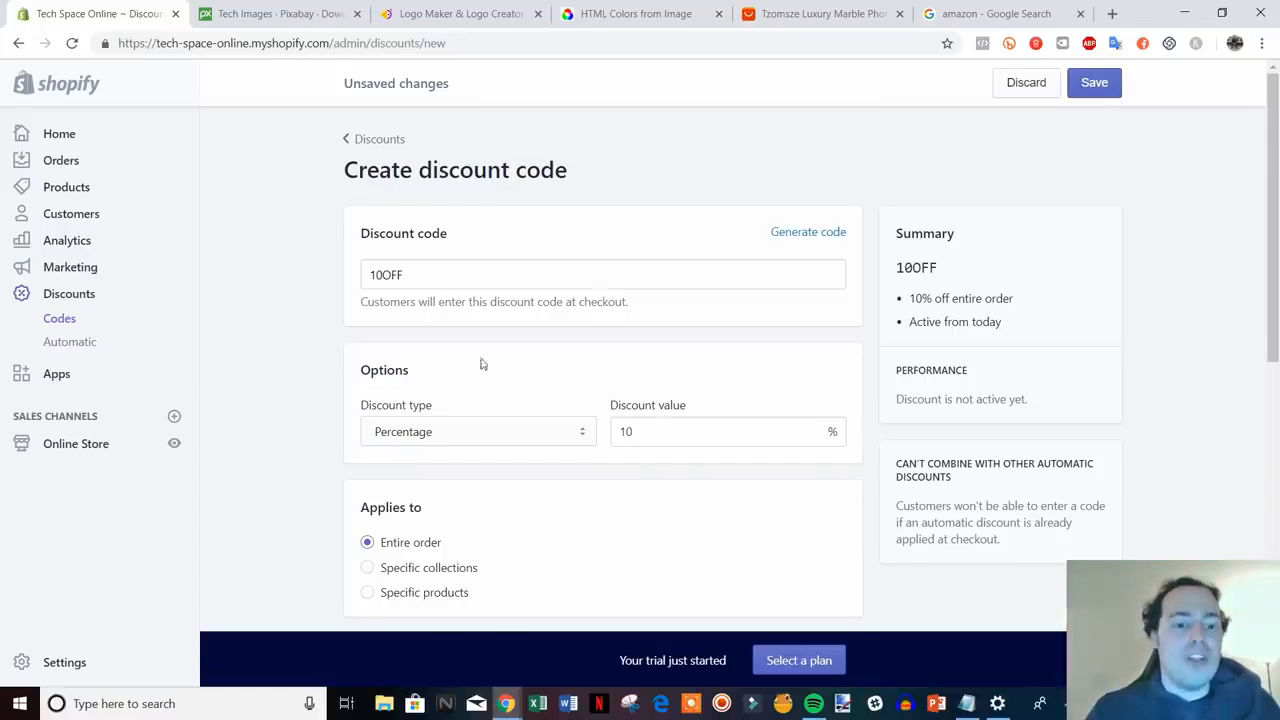
{"action": "scroll", "coordinate": [480, 363], "scroll_direction": "down", "scroll_amount": 2}
{"action": "scroll", "coordinate": [494, 357], "scroll_direction": "up", "scroll_amount": 2}
{"action": "scroll", "coordinate": [545, 403], "scroll_direction": "down", "scroll_amount": 7}
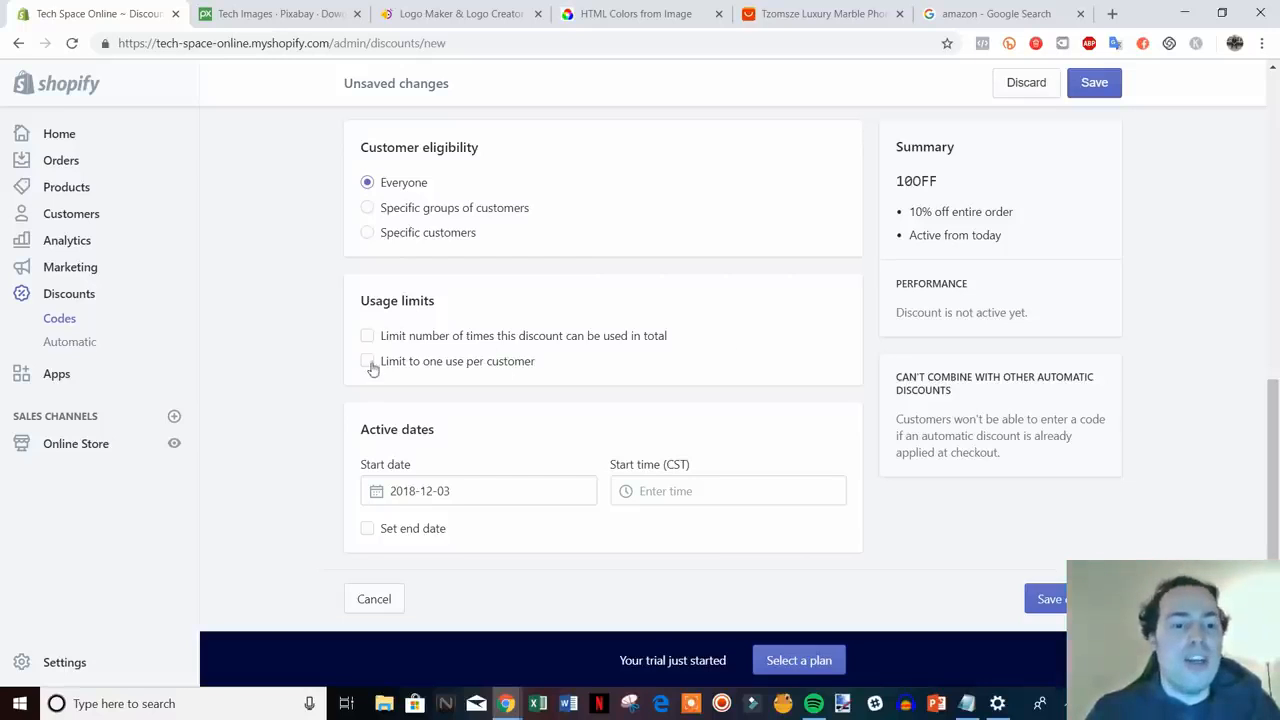
{"action": "left_click", "coordinate": [480, 366]}
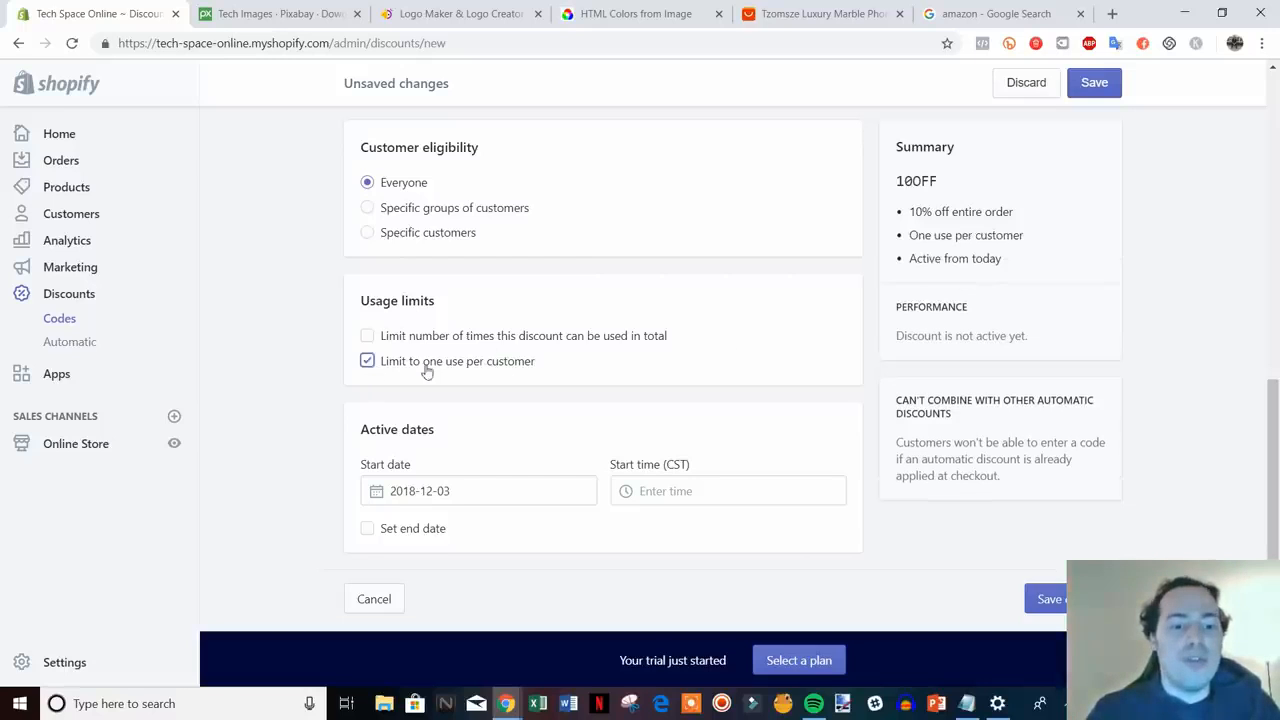
{"action": "left_click", "coordinate": [427, 368]}
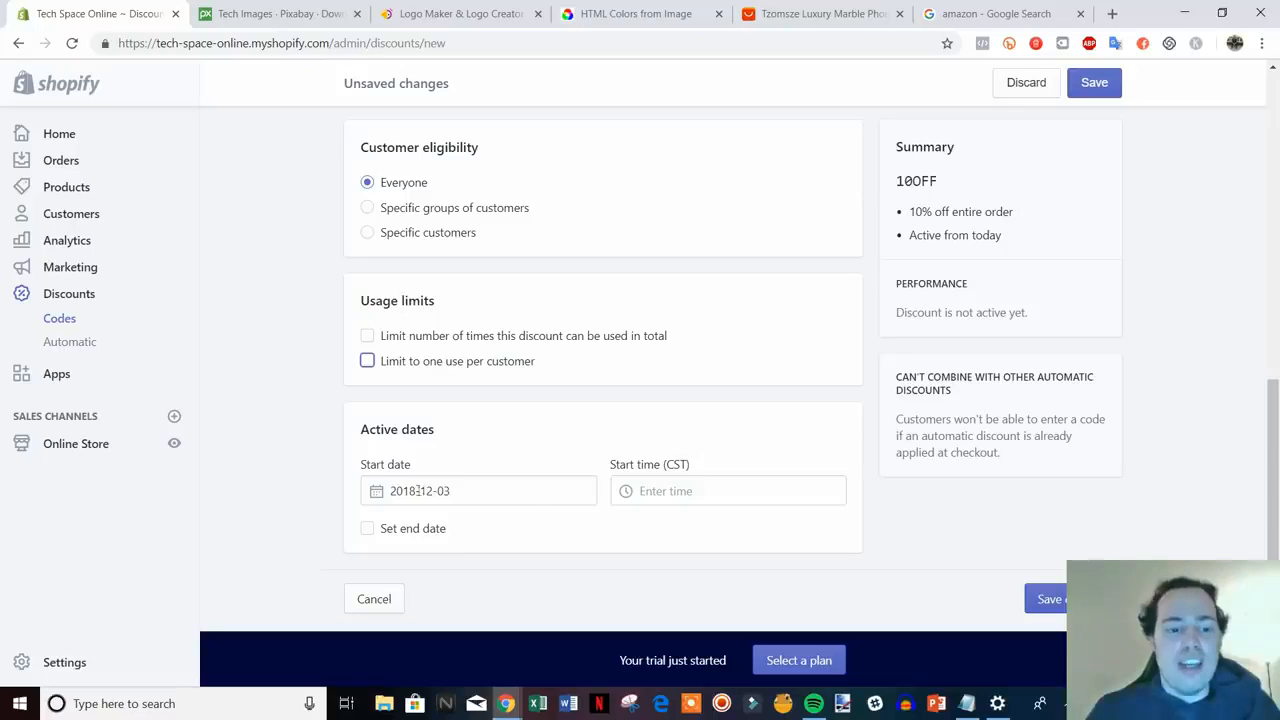
{"action": "left_click", "coordinate": [1052, 597]}
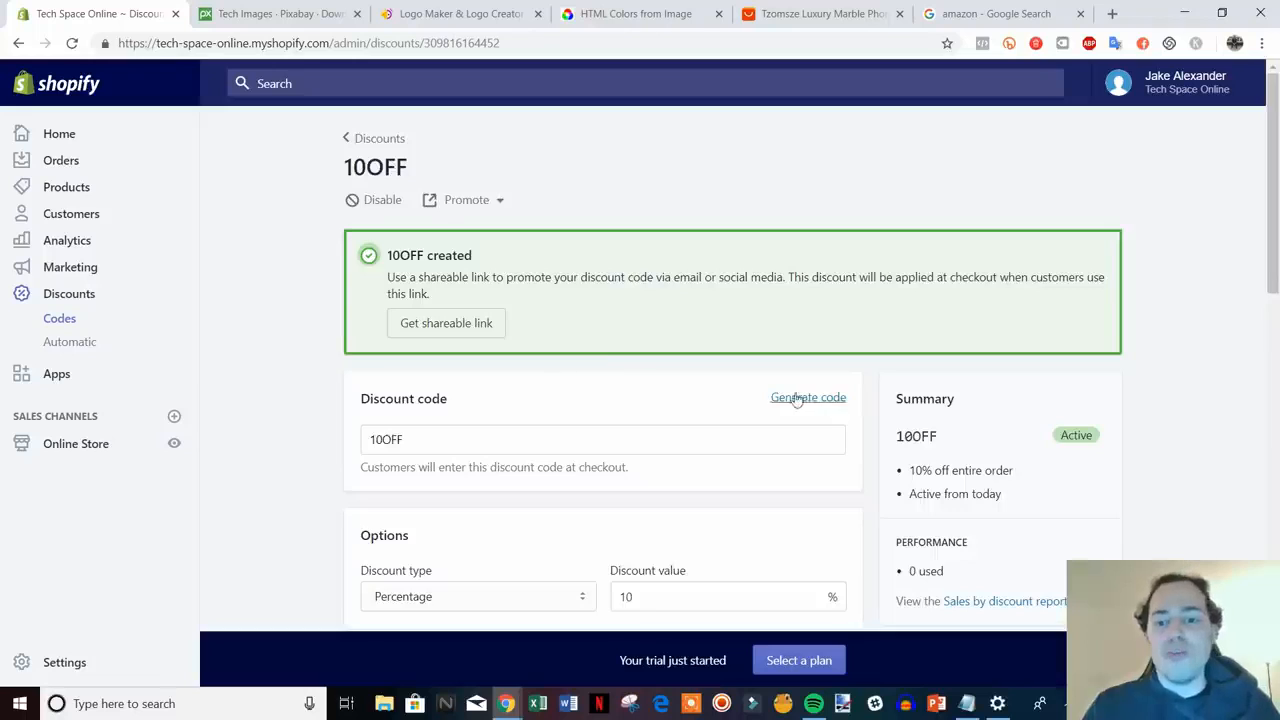
{"action": "scroll", "coordinate": [770, 400], "scroll_direction": "down", "scroll_amount": 2}
{"action": "scroll", "coordinate": [760, 412], "scroll_direction": "up", "scroll_amount": 2}
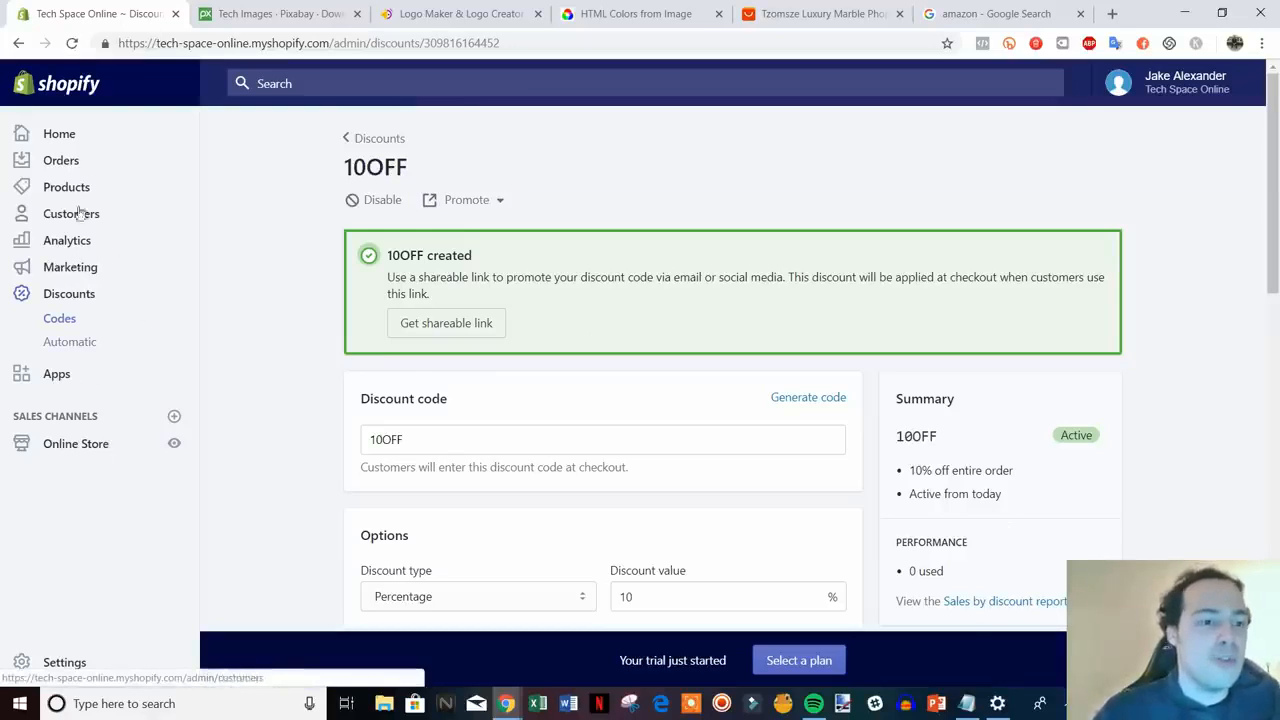
{"action": "left_click", "coordinate": [63, 163]}
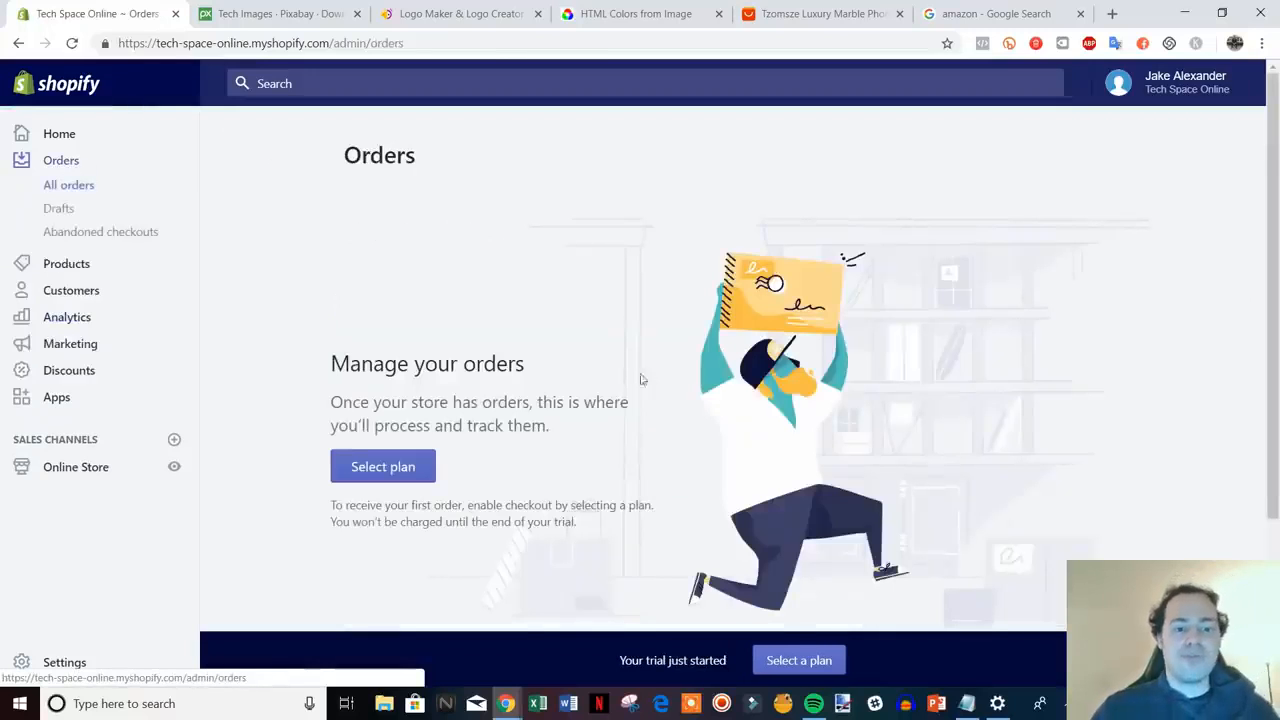
- Review the empty Orders page, which needs a plan before orders arrive, then go to Analytics
{"action": "scroll", "coordinate": [721, 365], "scroll_direction": "down", "scroll_amount": 2}
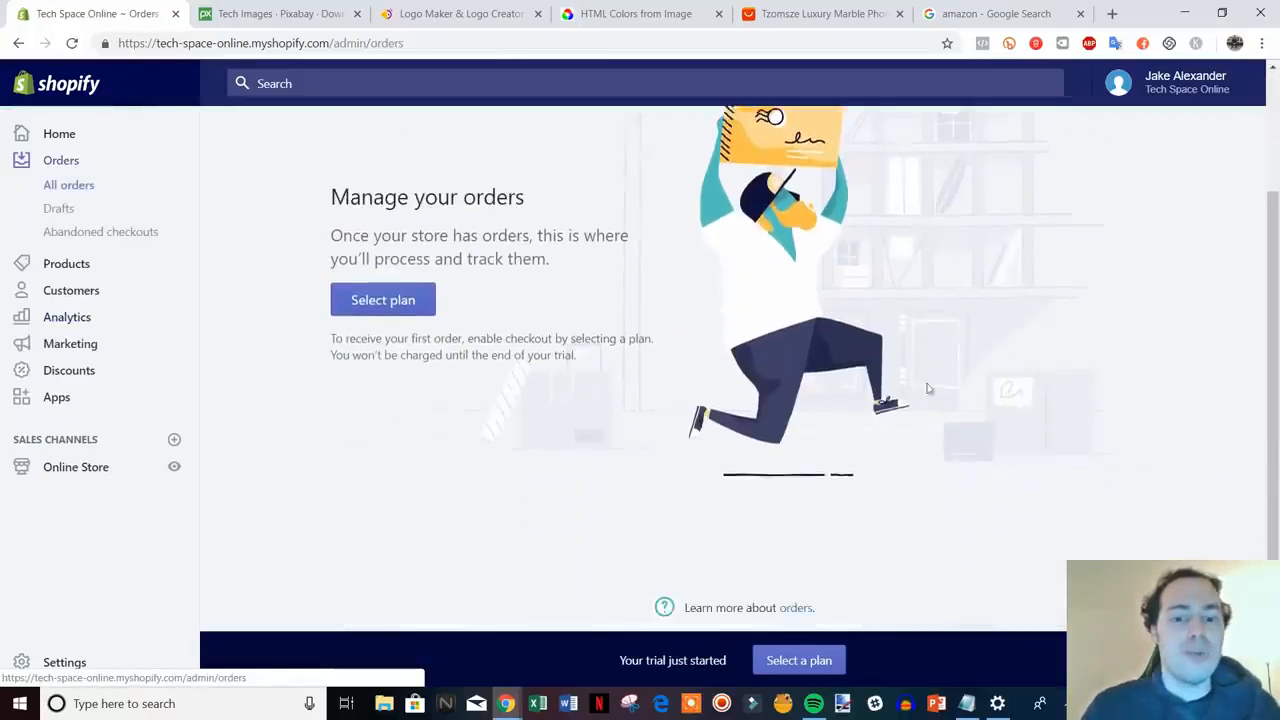
{"action": "scroll", "coordinate": [986, 289], "scroll_direction": "up", "scroll_amount": 1}
{"action": "scroll", "coordinate": [677, 420], "scroll_direction": "up", "scroll_amount": 2}
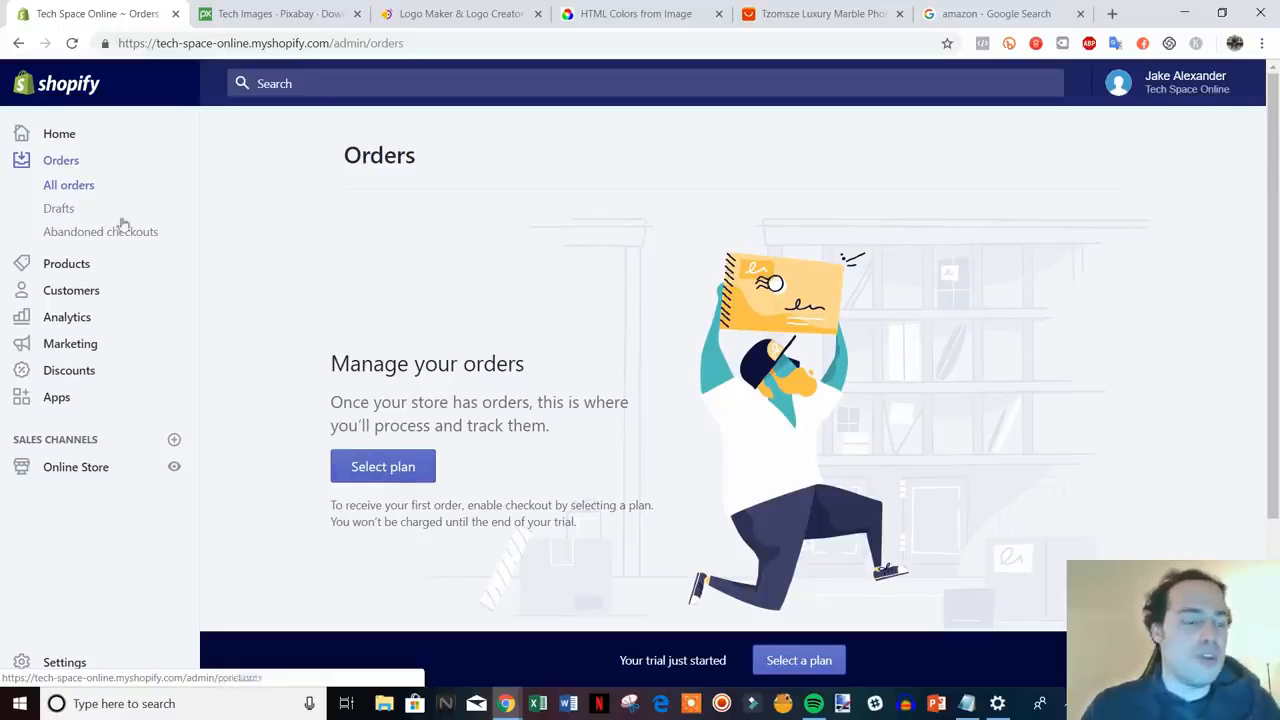
{"action": "left_click", "coordinate": [70, 320]}
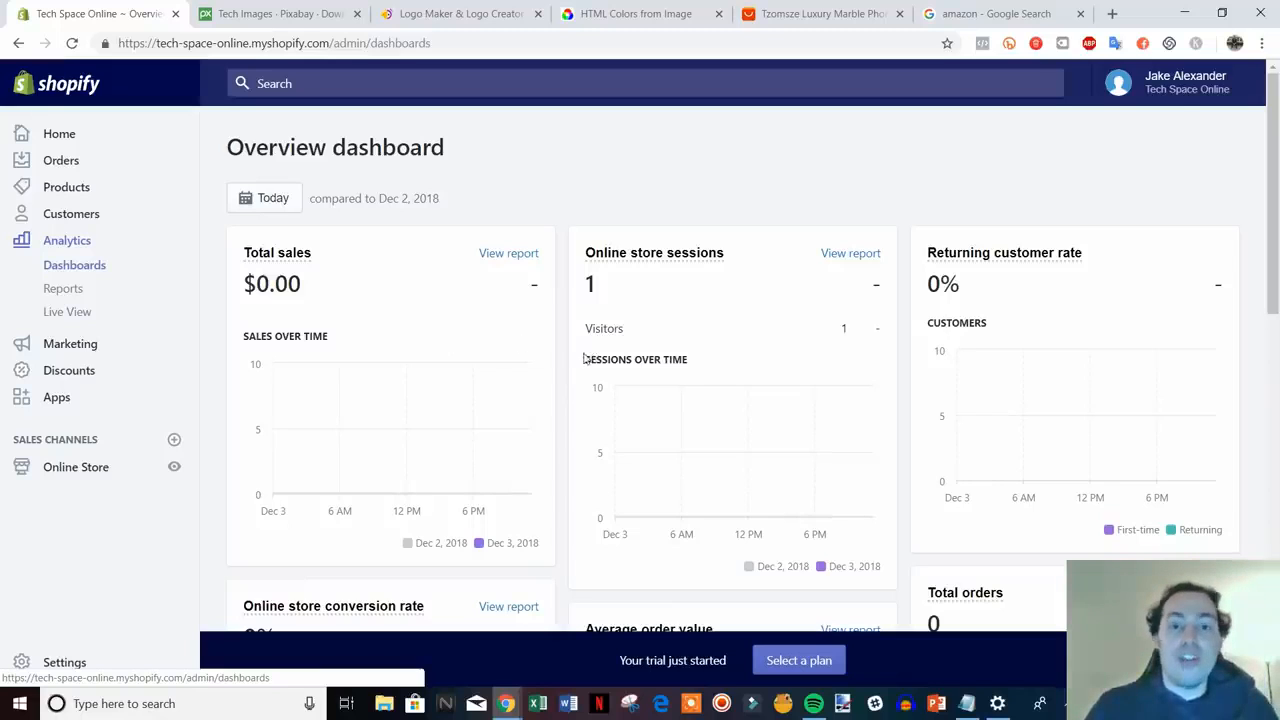
{"action": "scroll", "coordinate": [521, 346], "scroll_direction": "down", "scroll_amount": 1}
{"action": "scroll", "coordinate": [660, 358], "scroll_direction": "up", "scroll_amount": 1}
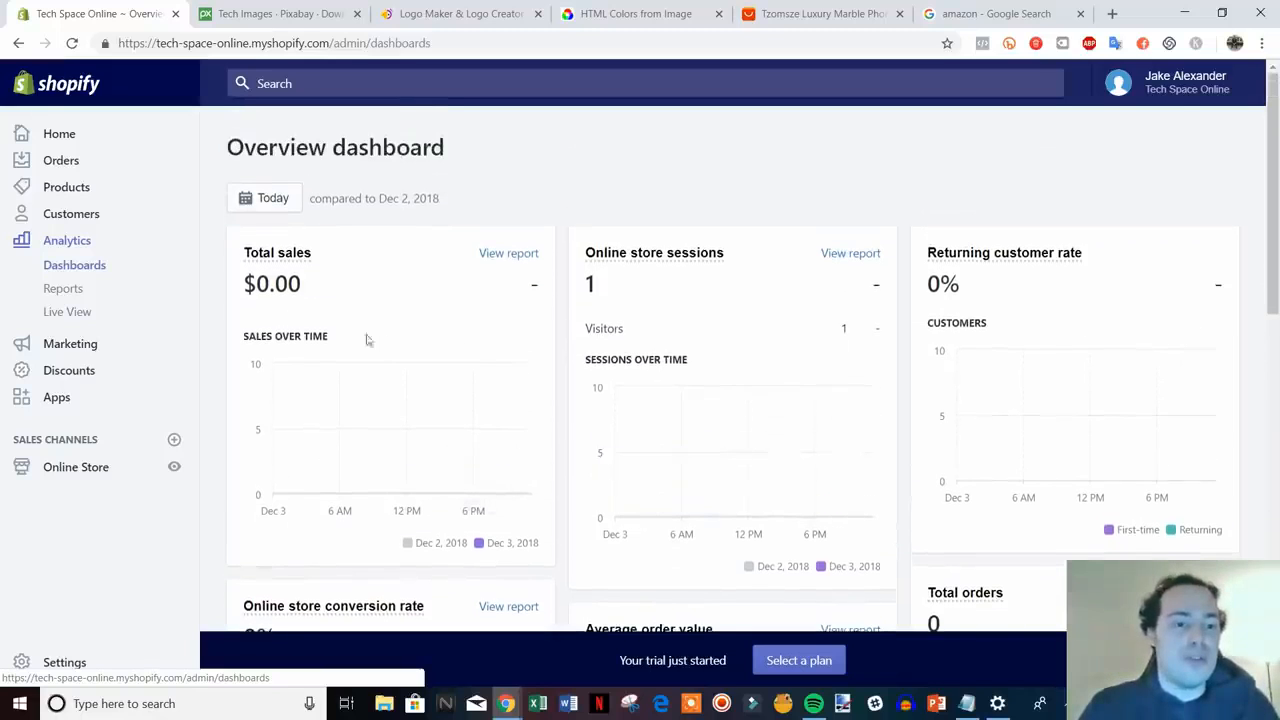
{"action": "scroll", "coordinate": [428, 357], "scroll_direction": "down", "scroll_amount": 1}
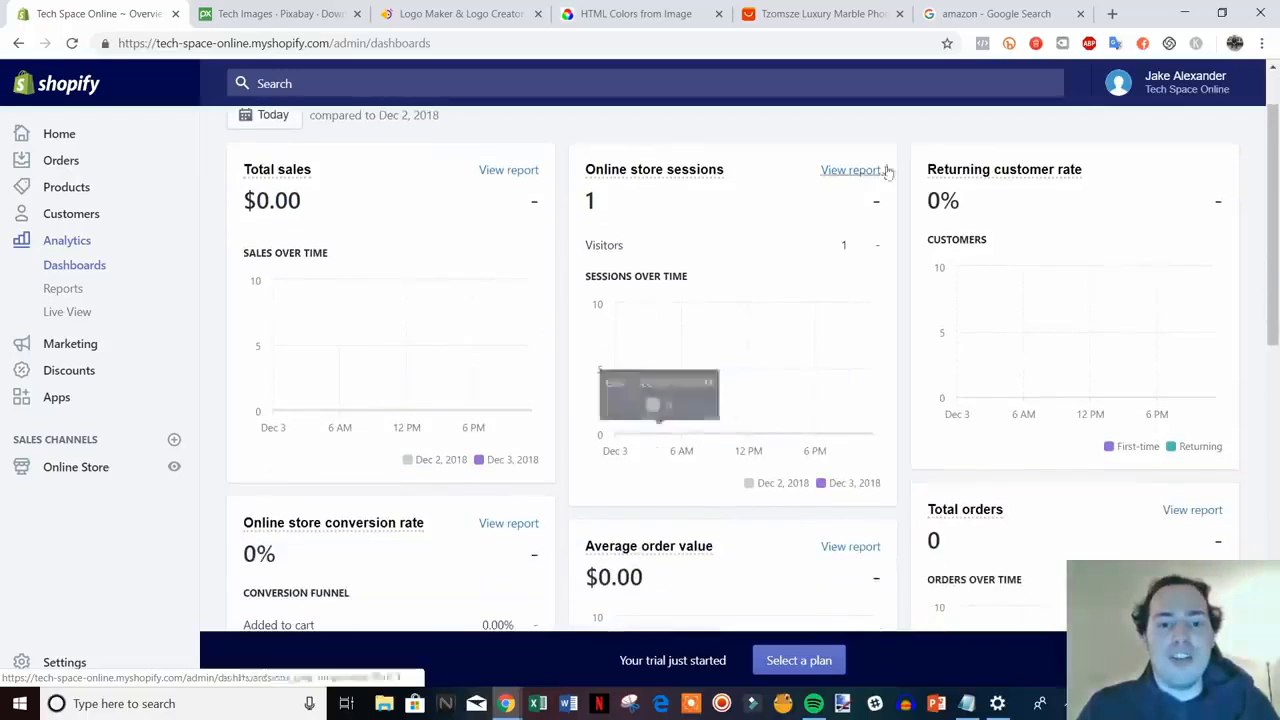
{"action": "scroll", "coordinate": [714, 347], "scroll_direction": "down", "scroll_amount": 1}
{"action": "scroll", "coordinate": [1014, 303], "scroll_direction": "up", "scroll_amount": 2}
{"action": "scroll", "coordinate": [1031, 323], "scroll_direction": "down", "scroll_amount": 3}
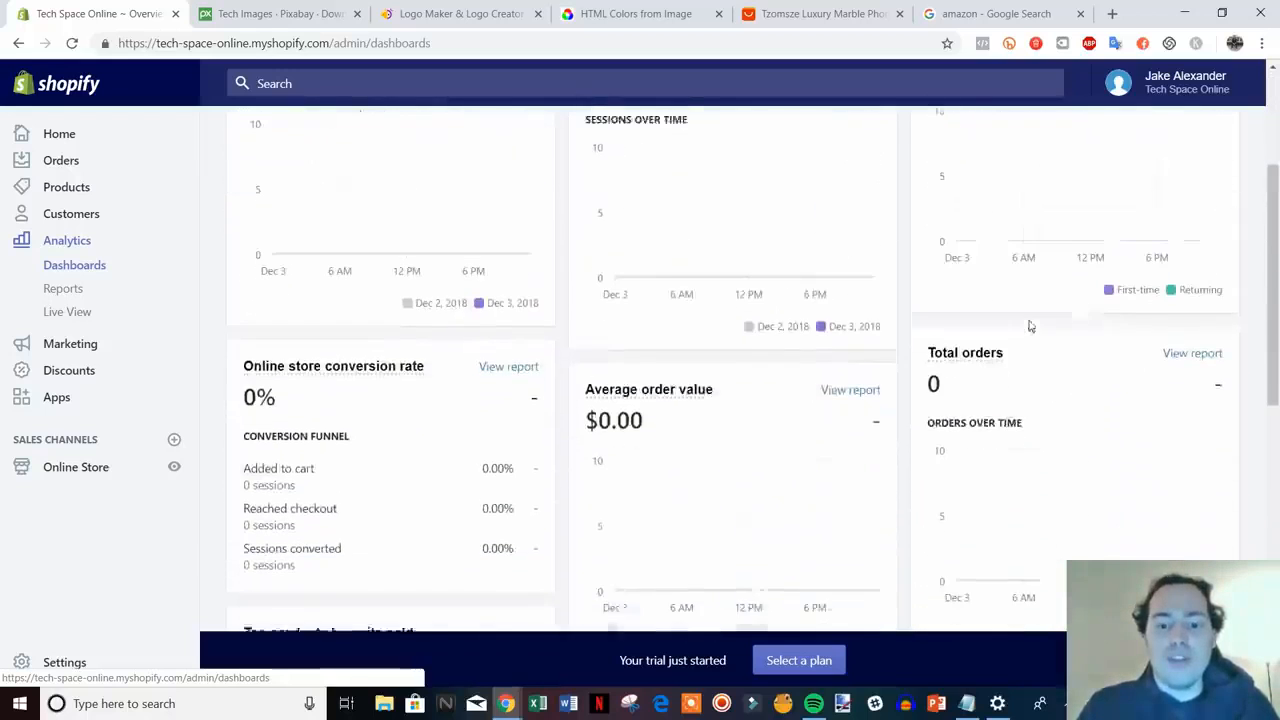
{"action": "scroll", "coordinate": [688, 434], "scroll_direction": "down", "scroll_amount": 1}
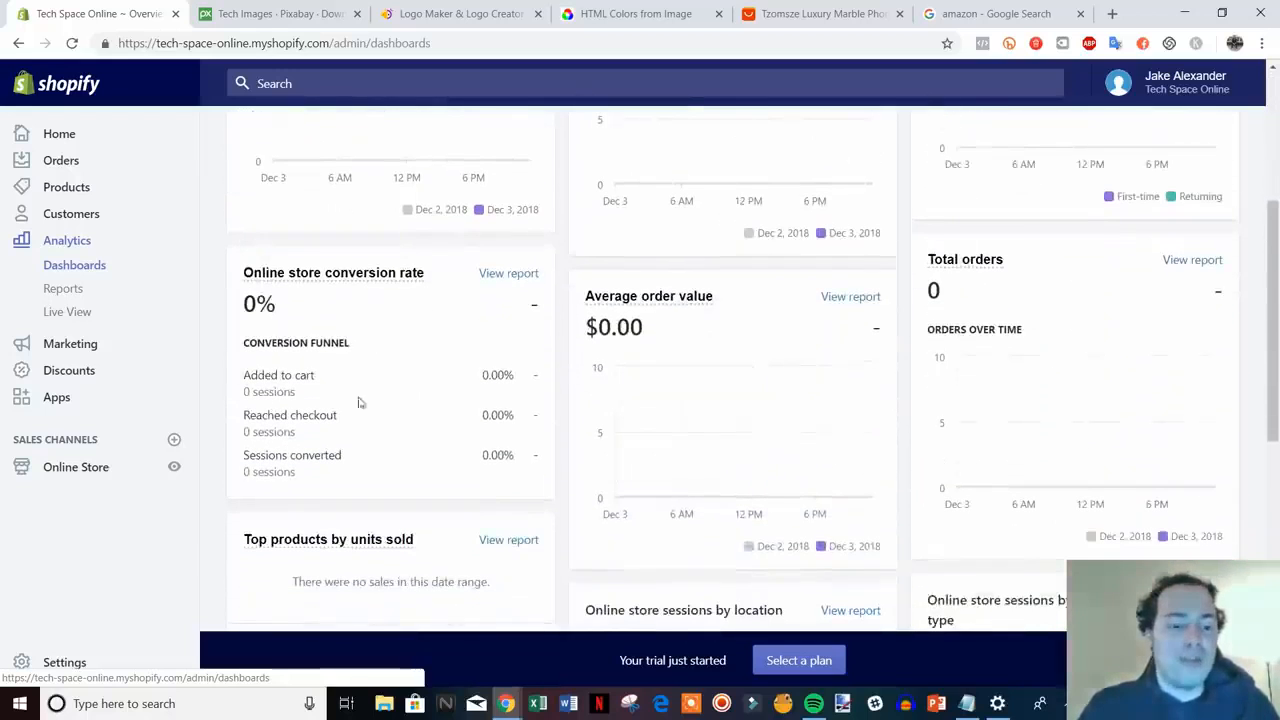
{"action": "scroll", "coordinate": [809, 500], "scroll_direction": "down", "scroll_amount": 6}
{"action": "scroll", "coordinate": [829, 451], "scroll_direction": "up", "scroll_amount": 7}
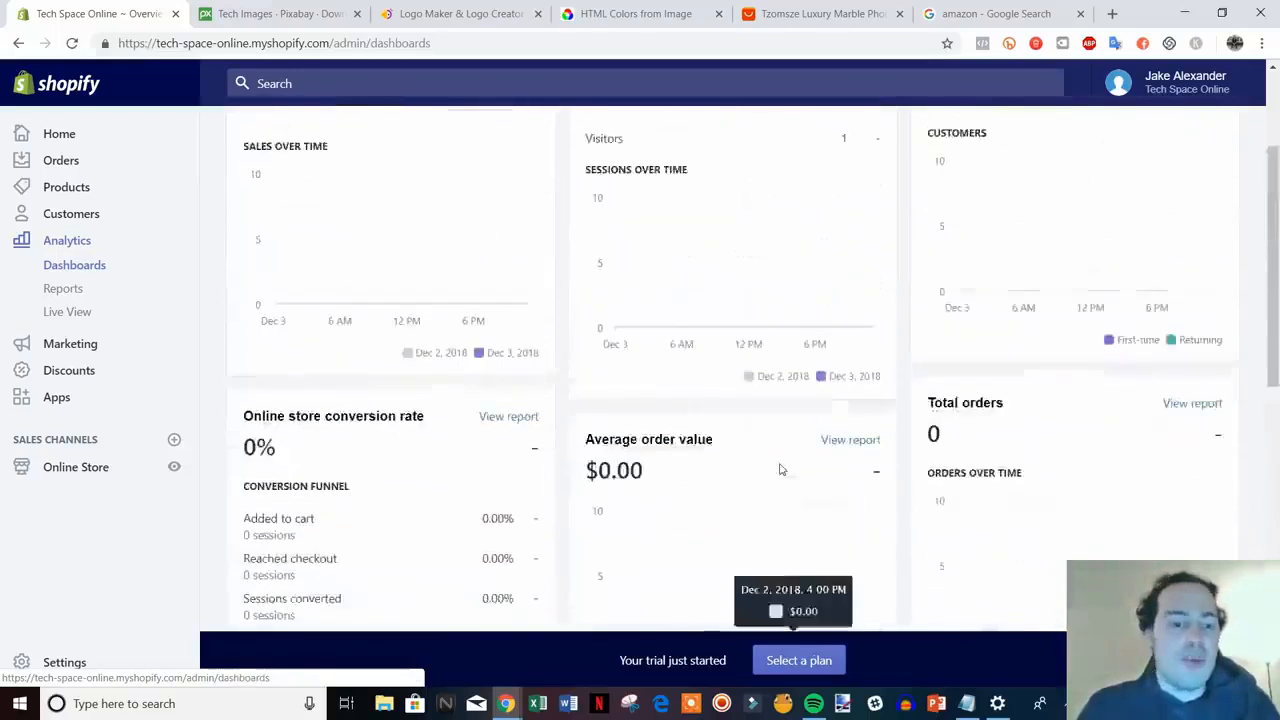
{"action": "scroll", "coordinate": [781, 469], "scroll_direction": "up", "scroll_amount": 2}
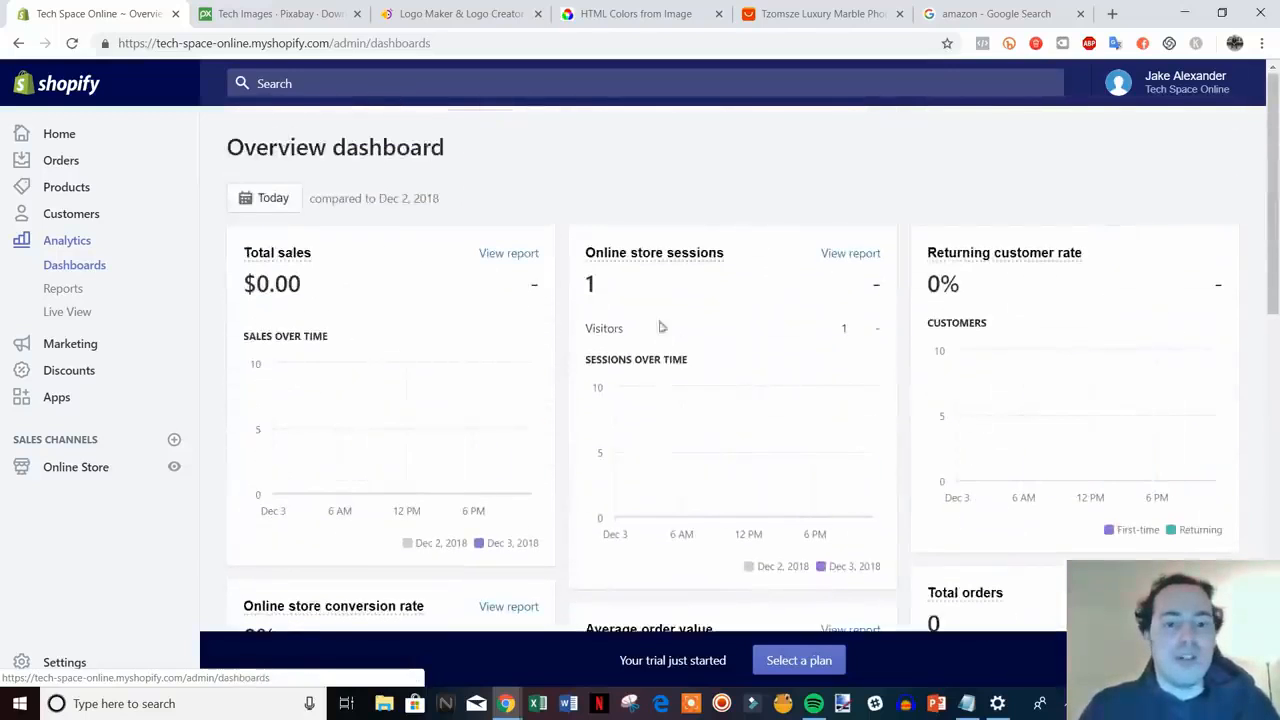
{"action": "left_click", "coordinate": [272, 207]}
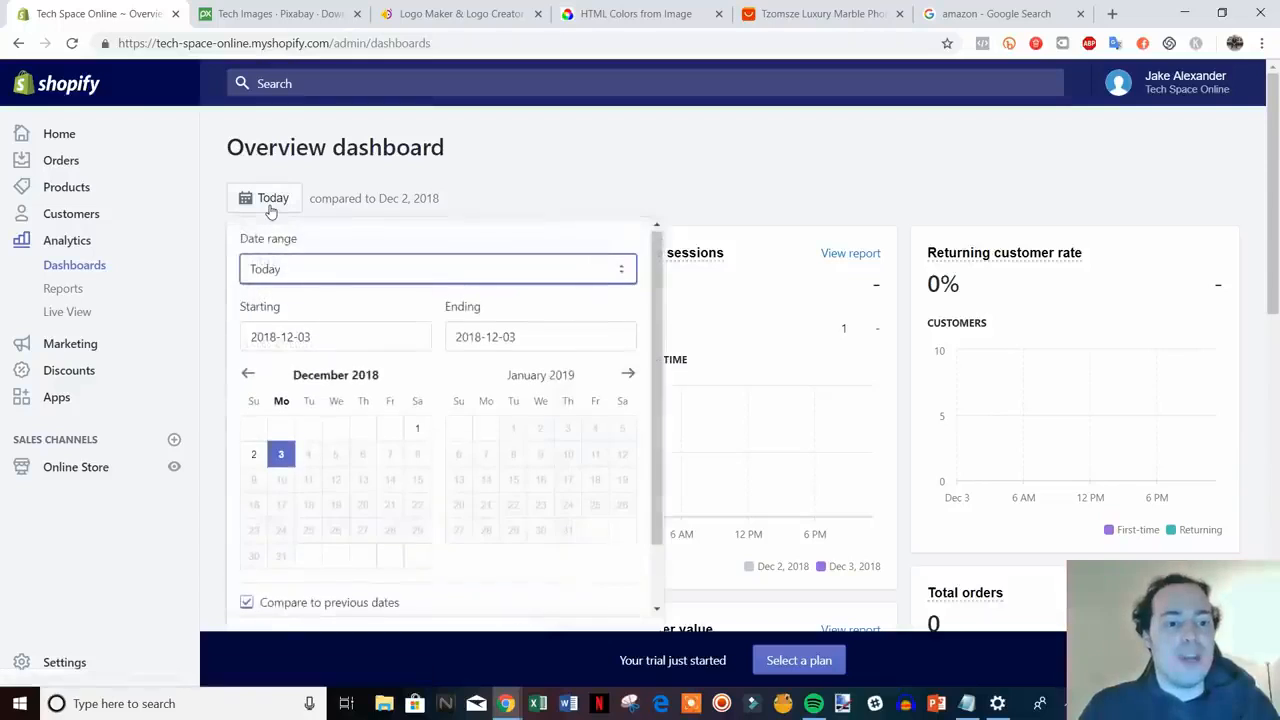
{"action": "left_click", "coordinate": [335, 345]}
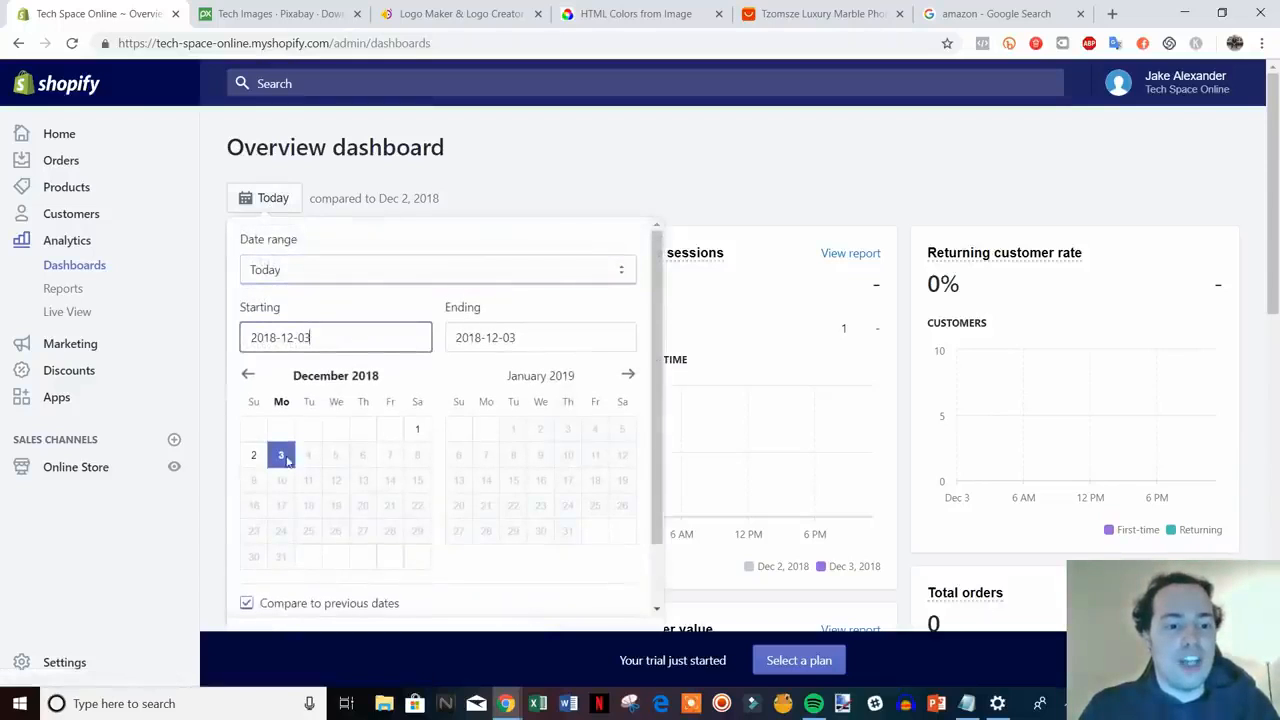
{"action": "left_click", "coordinate": [250, 377]}
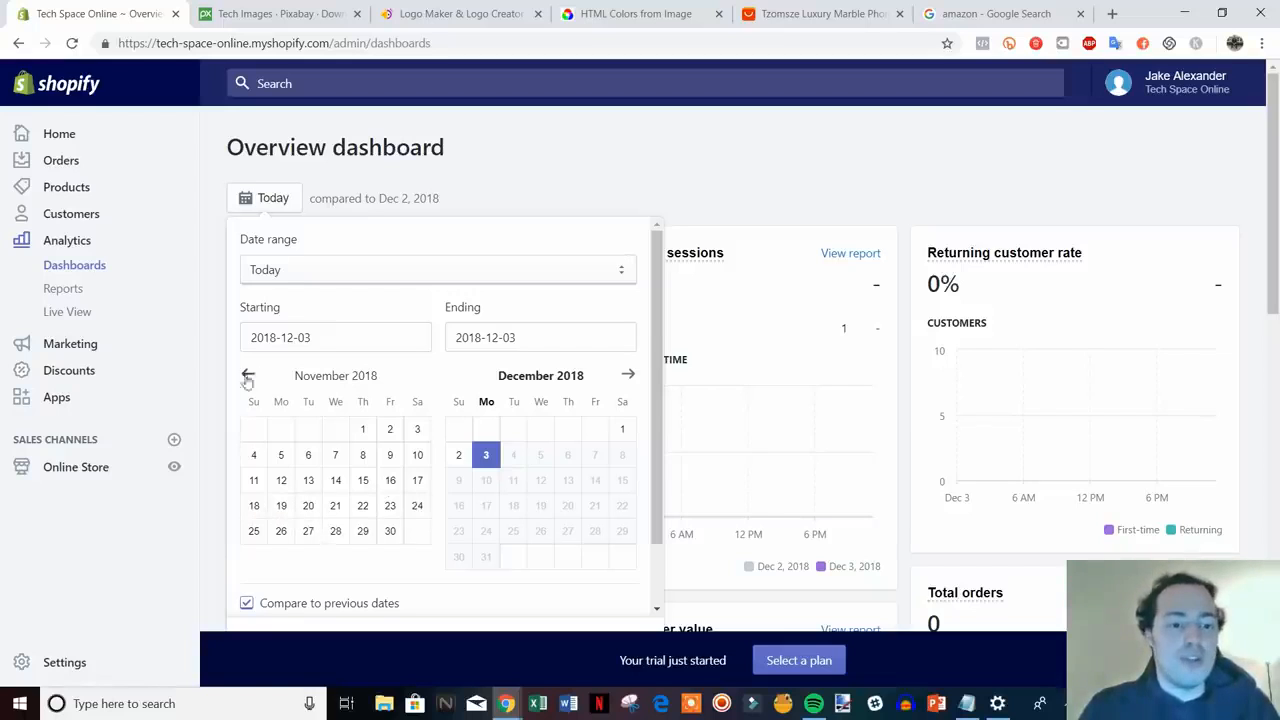
{"action": "double_click", "coordinate": [247, 377]}
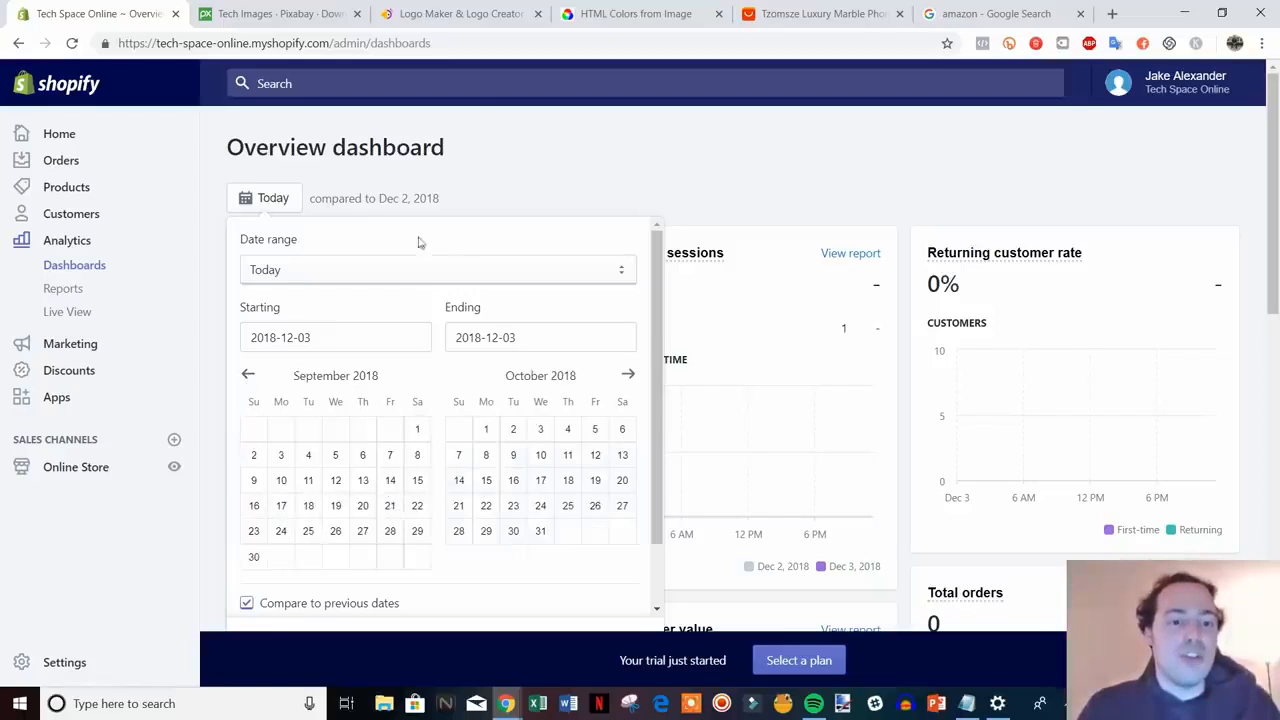
{"action": "left_click", "coordinate": [540, 197]}
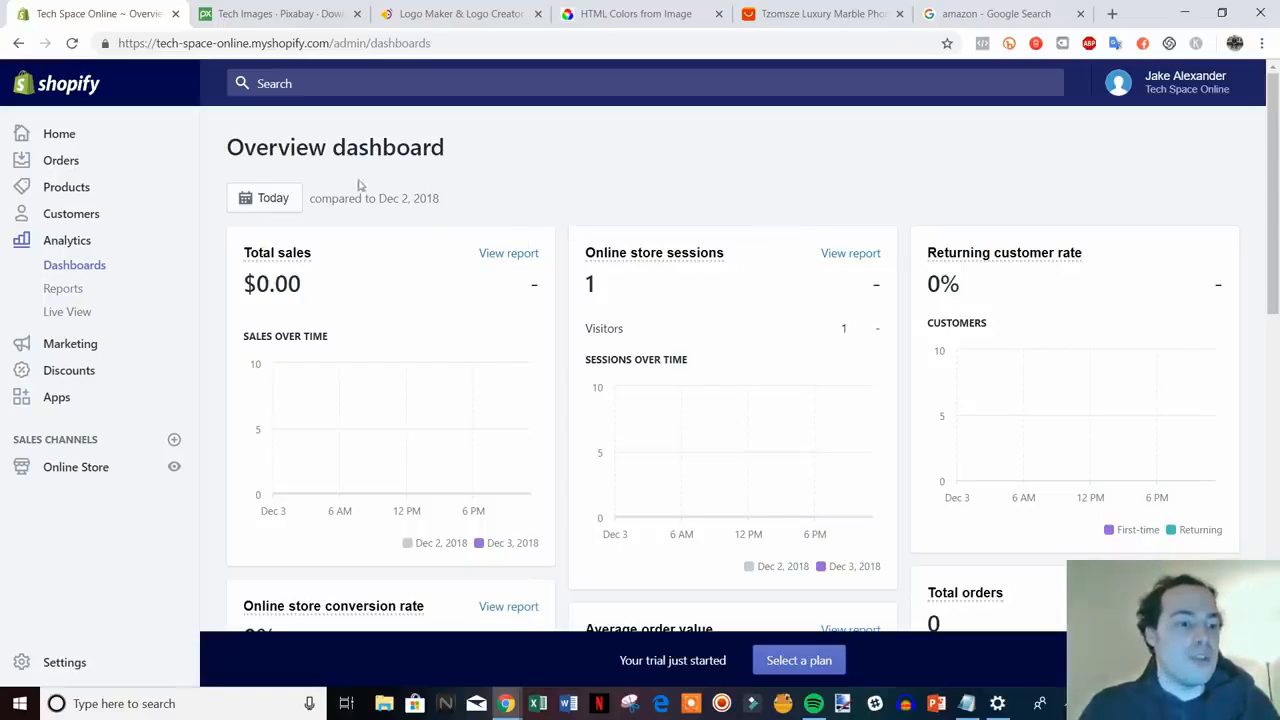
{"action": "scroll", "coordinate": [380, 366], "scroll_direction": "down", "scroll_amount": 1}
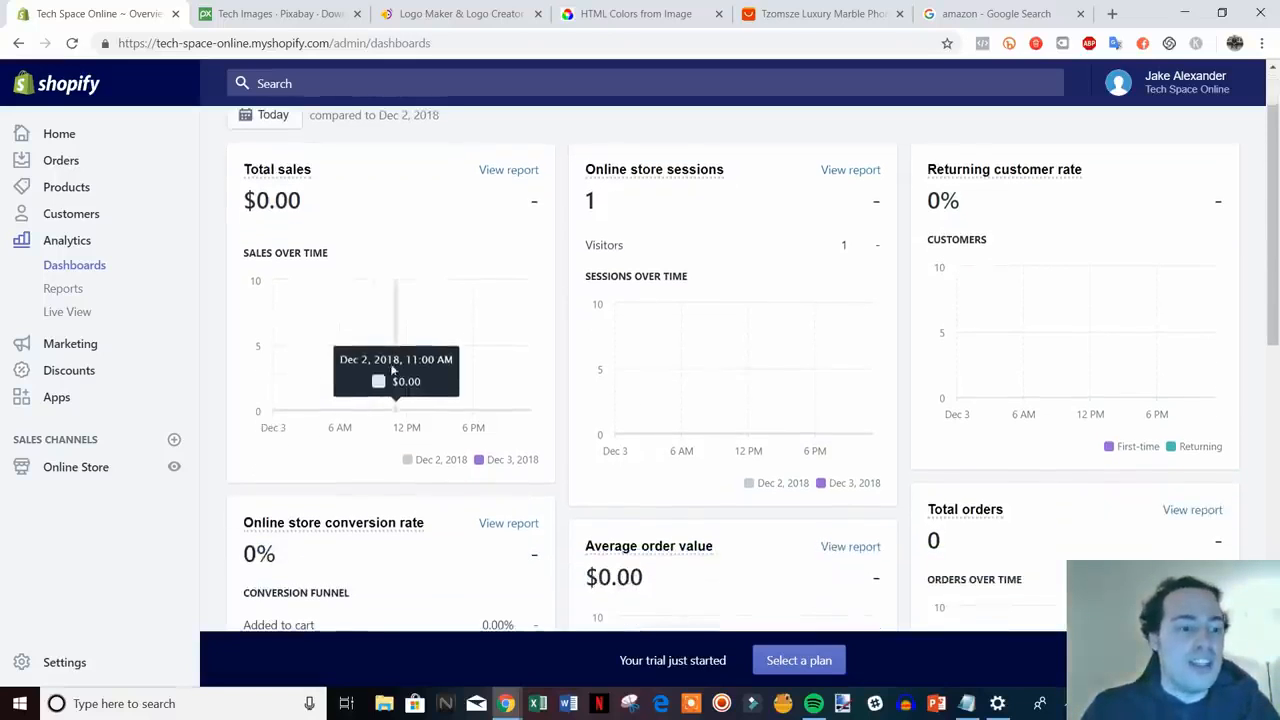
- Go to the admin Apps page and visit the Shopify App Store
{"action": "left_click", "coordinate": [63, 400]}
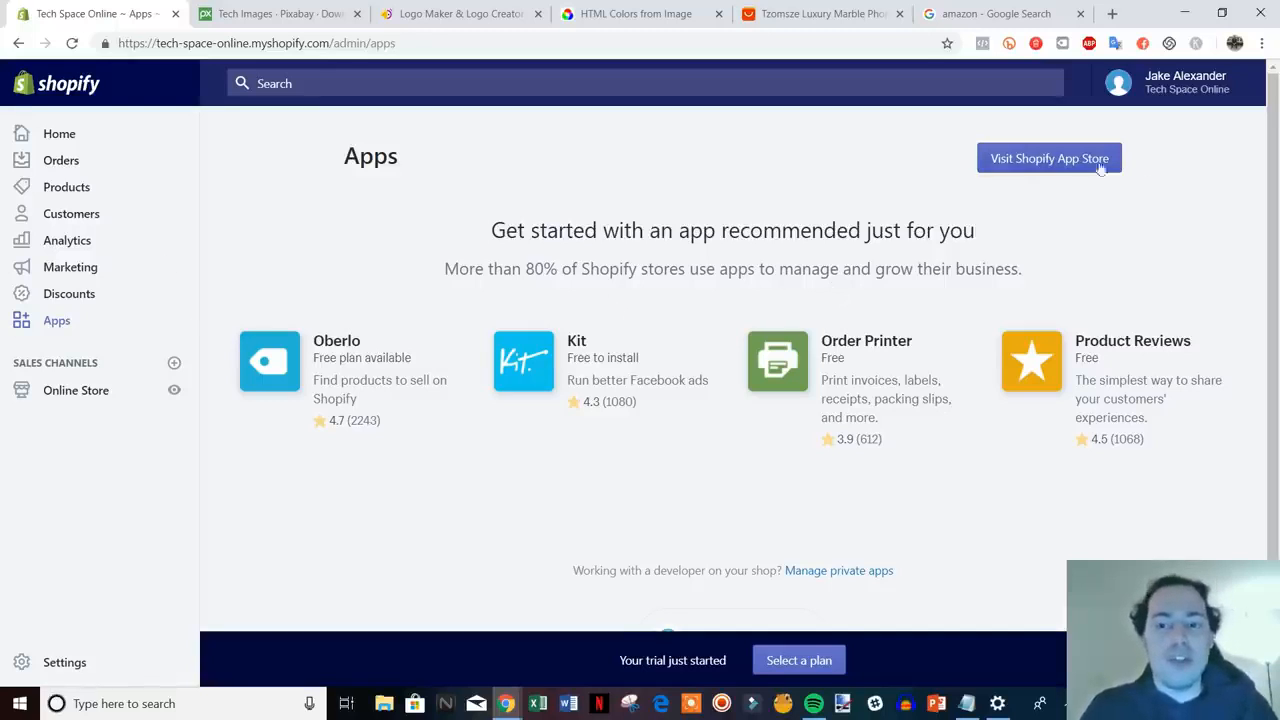
{"action": "left_click", "coordinate": [1041, 165]}
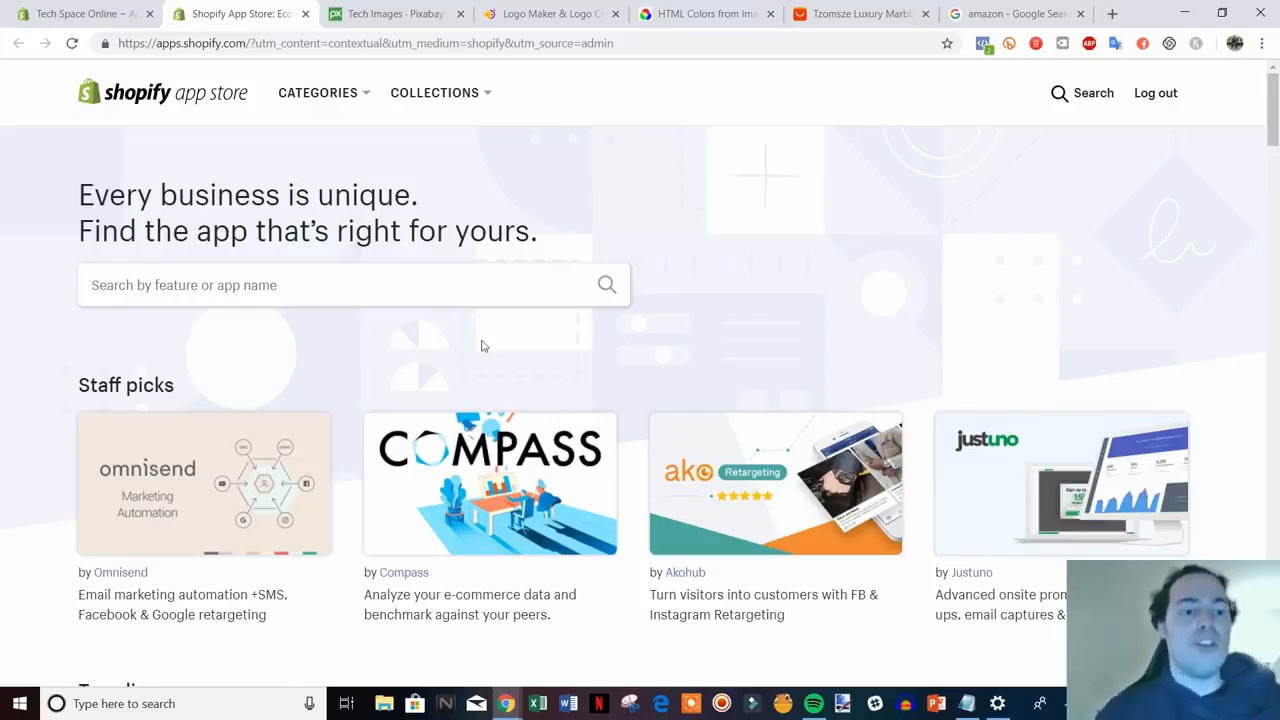
- Search the Shopify App Store for oberlo
{"action": "left_click", "coordinate": [806, 10]}
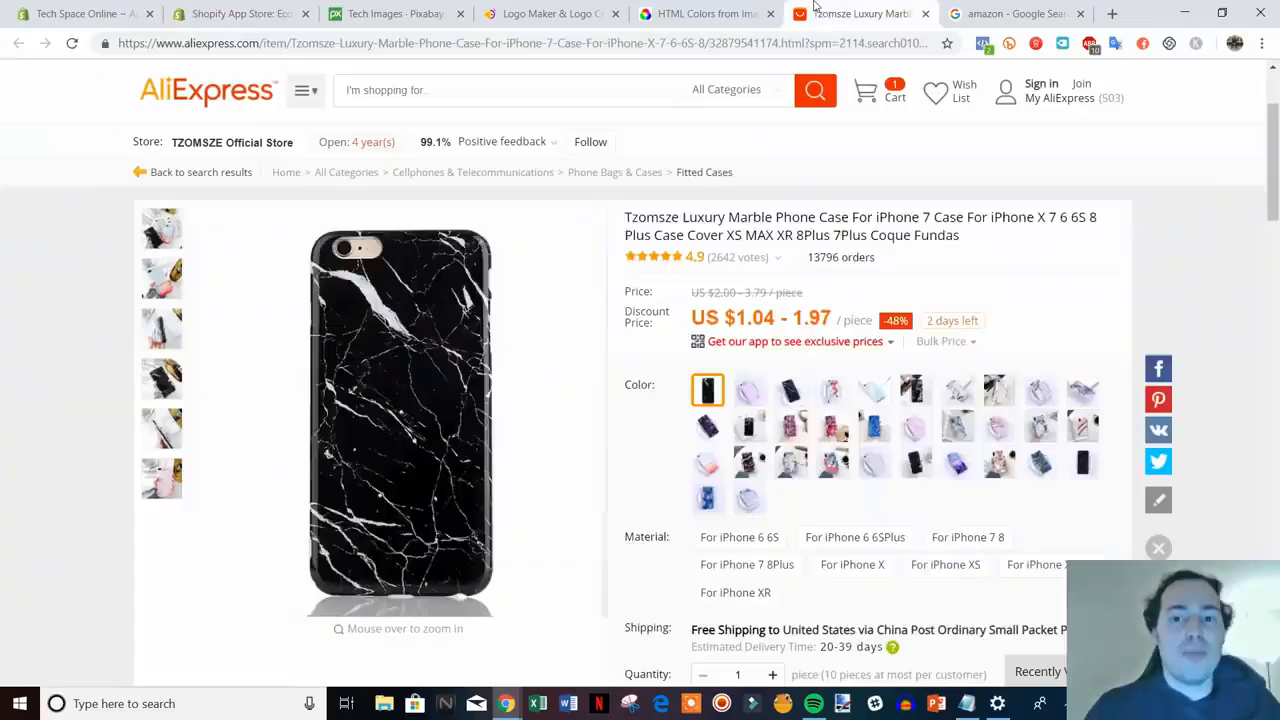
{"action": "left_click", "coordinate": [267, 20]}
{"action": "left_click", "coordinate": [250, 287]}
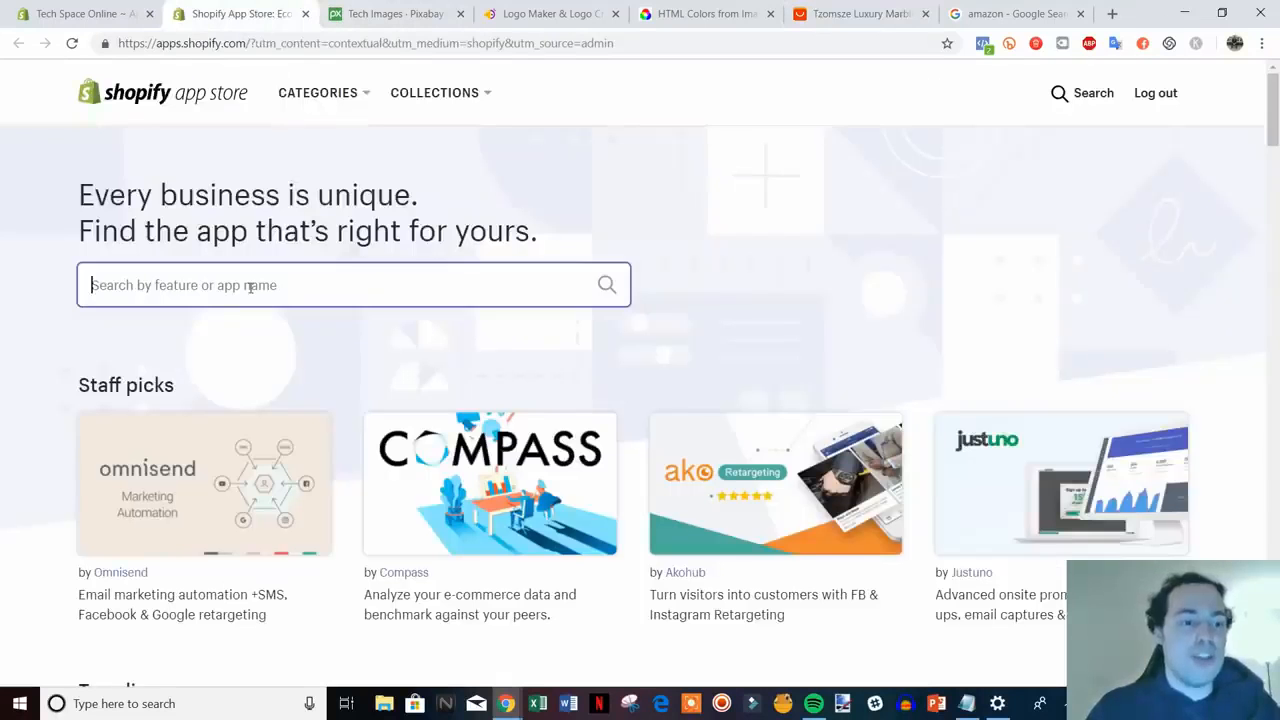
{"action": "type", "text": "oberlo"}
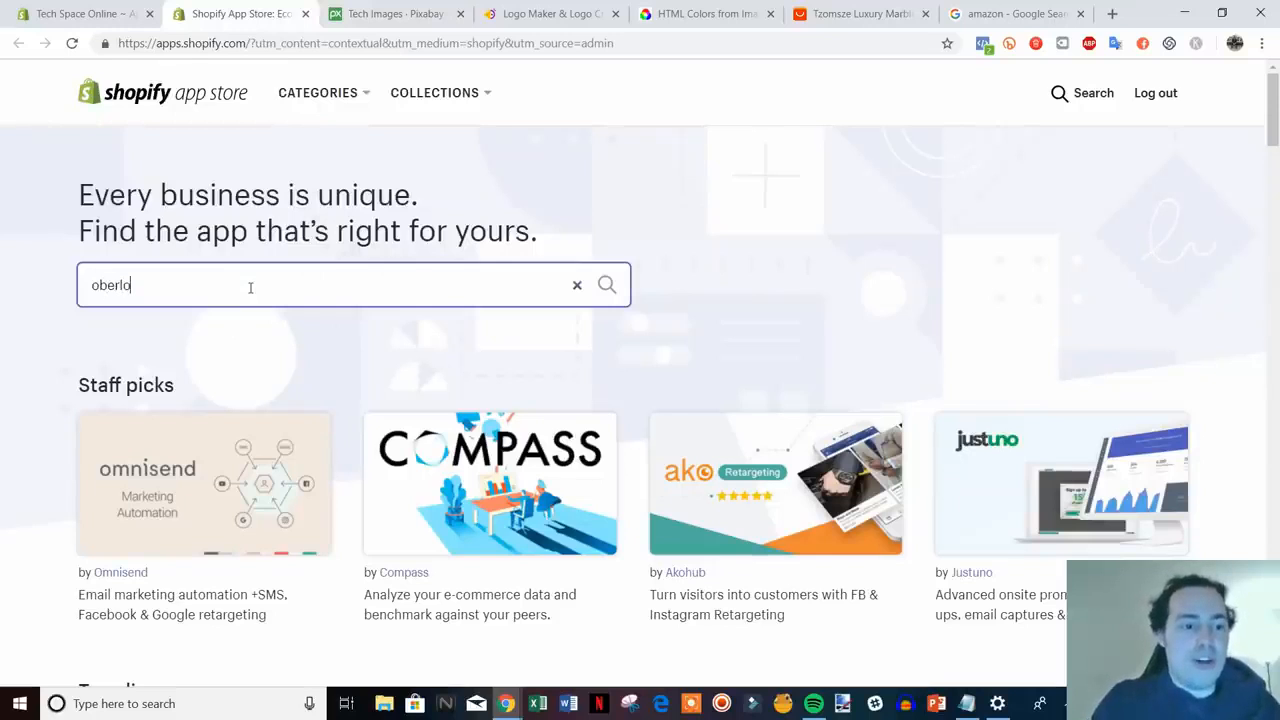
{"action": "key", "text": "Return"}
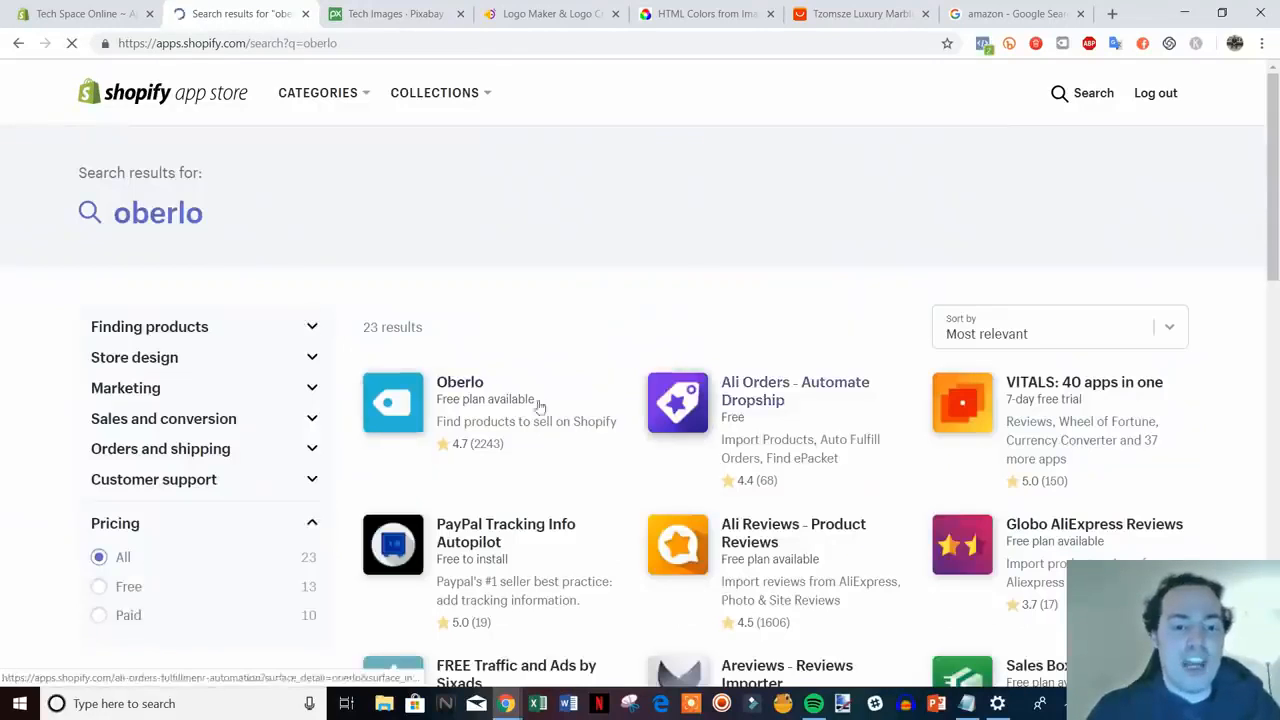
- Check the Oberlo app page, then return to the 23 oberlo search results
{"action": "left_click", "coordinate": [475, 393]}
{"action": "left_click", "coordinate": [860, 13]}
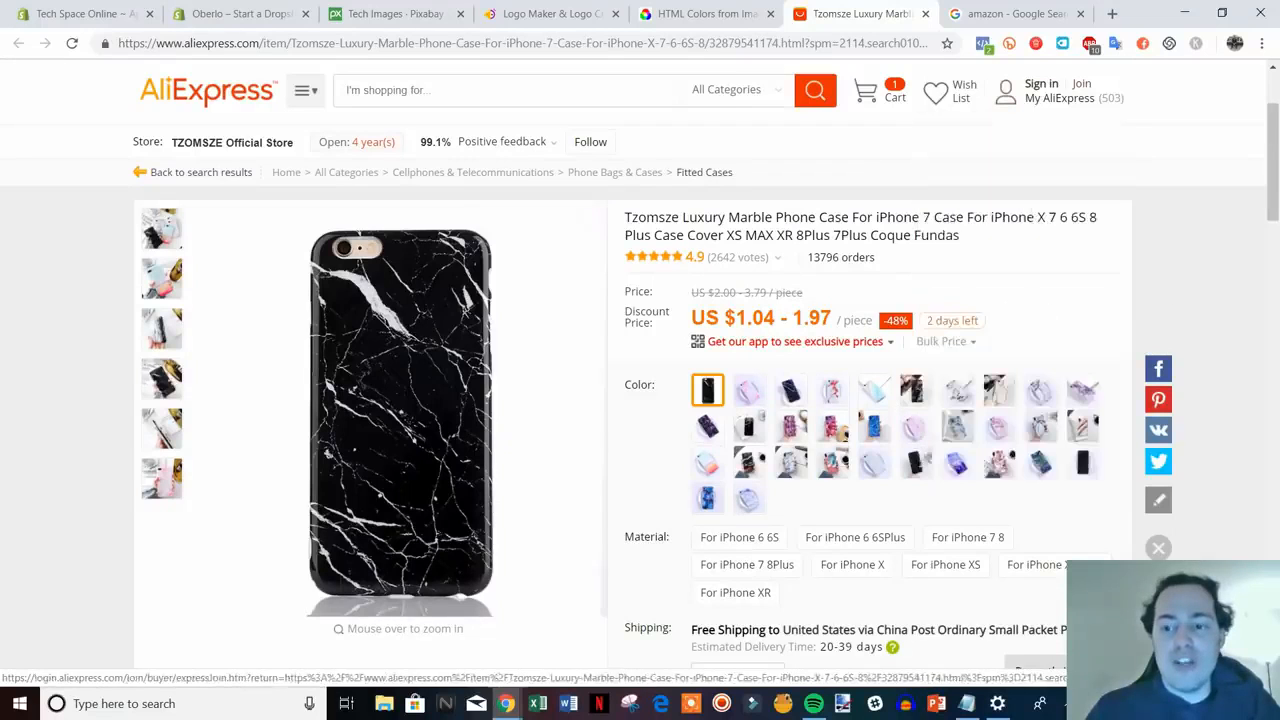
{"action": "left_click", "coordinate": [250, 10]}
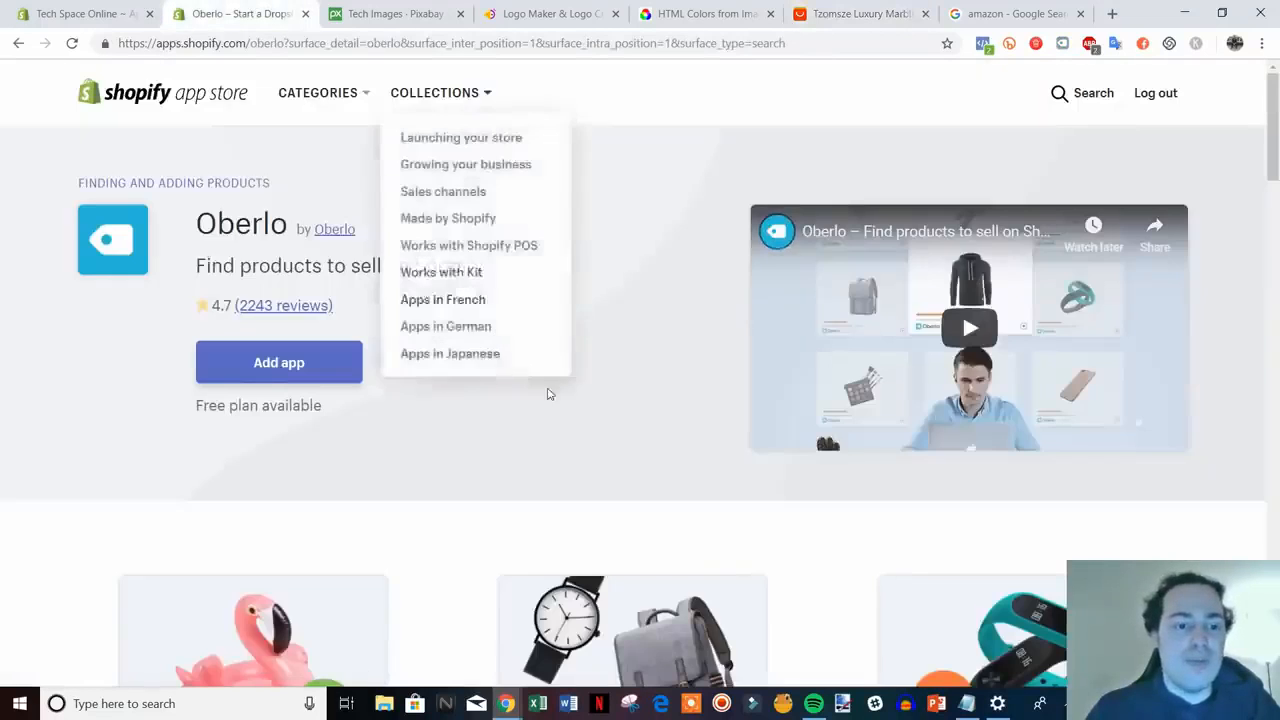
{"action": "scroll", "coordinate": [708, 521], "scroll_direction": "down", "scroll_amount": 1}
{"action": "scroll", "coordinate": [303, 536], "scroll_direction": "up", "scroll_amount": 1}
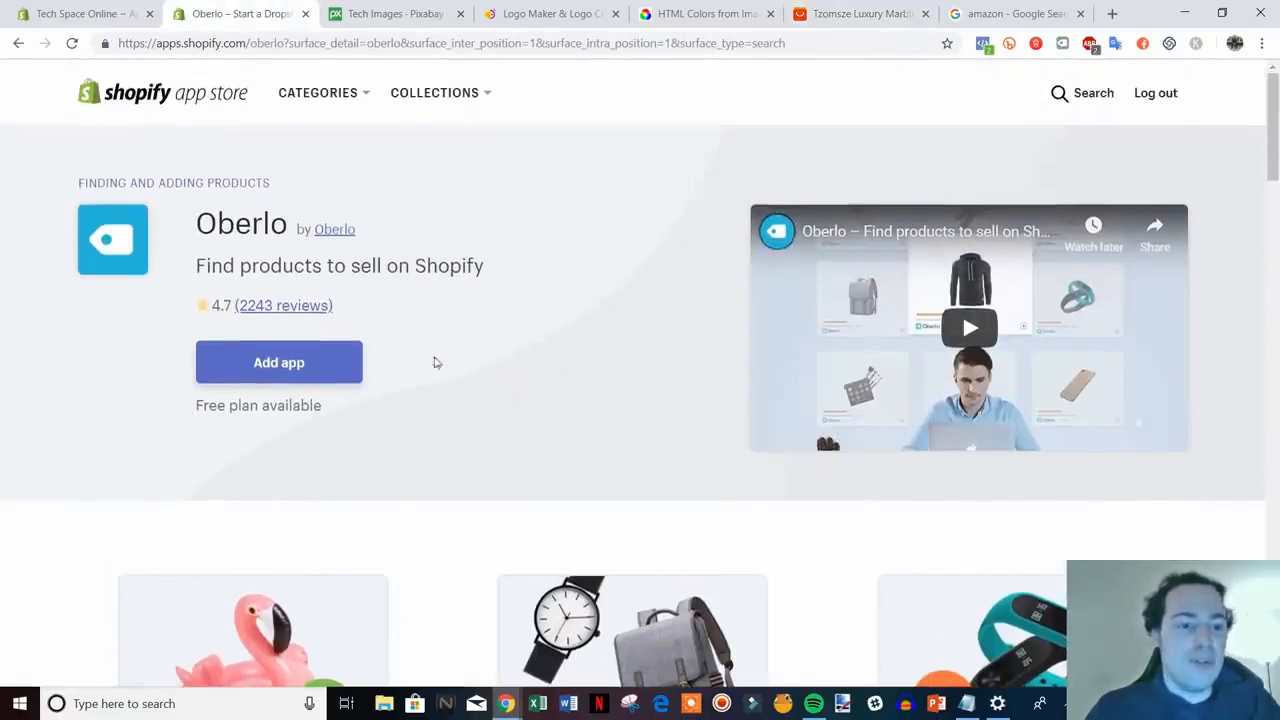
{"action": "left_click", "coordinate": [18, 43]}
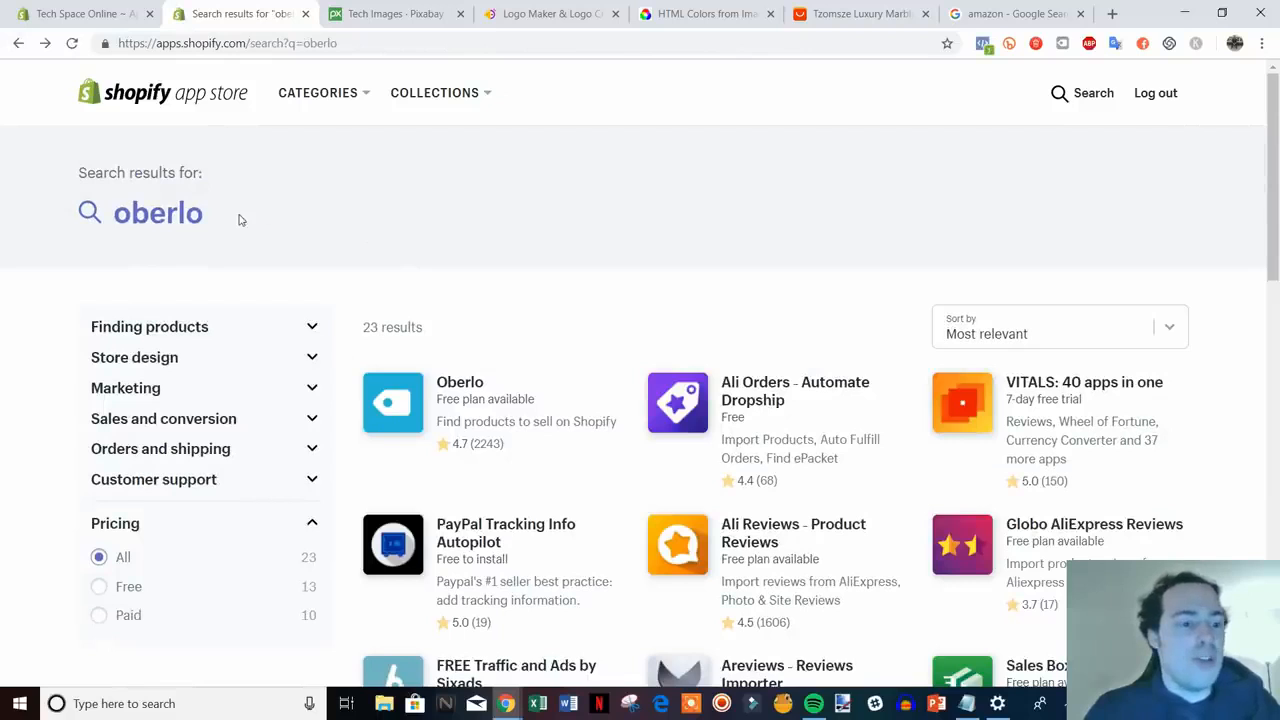
{"action": "left_click", "coordinate": [222, 216]}
- Search for crush.pics and open the Crush.pics app page with its 4.8 rating
{"action": "key", "text": "ctrl+a"}
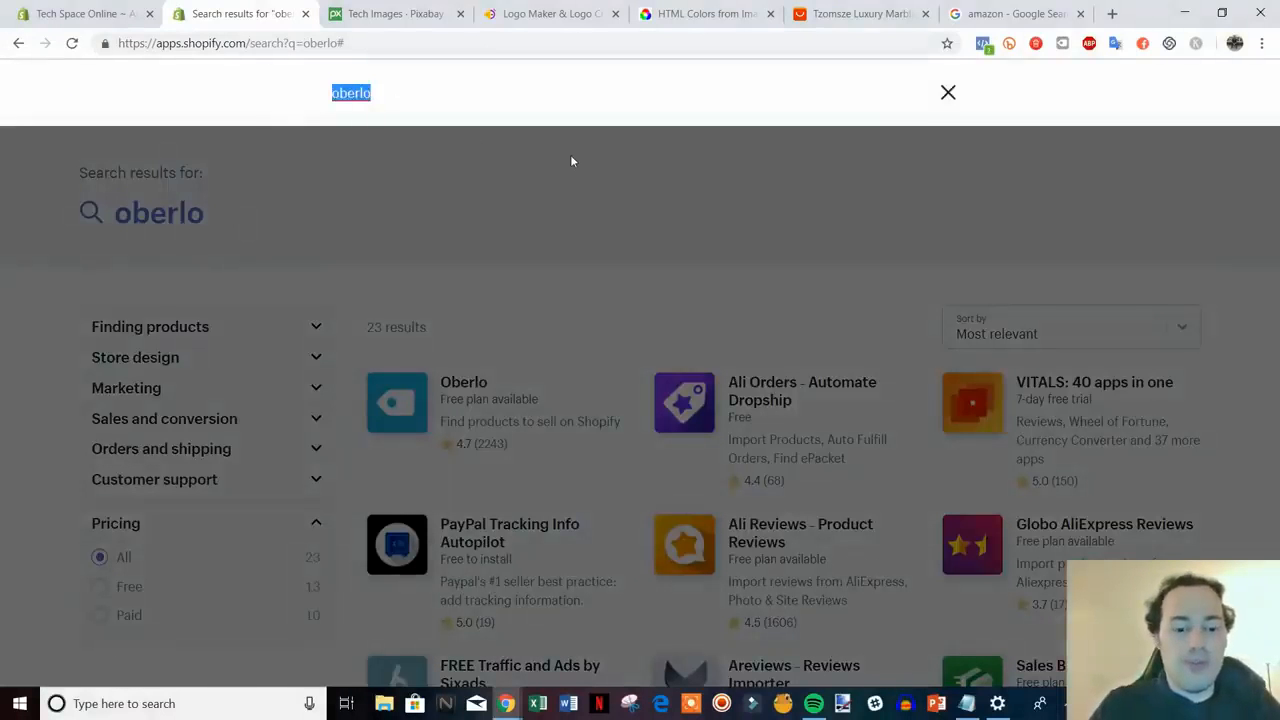
{"action": "type", "text": "cru"}
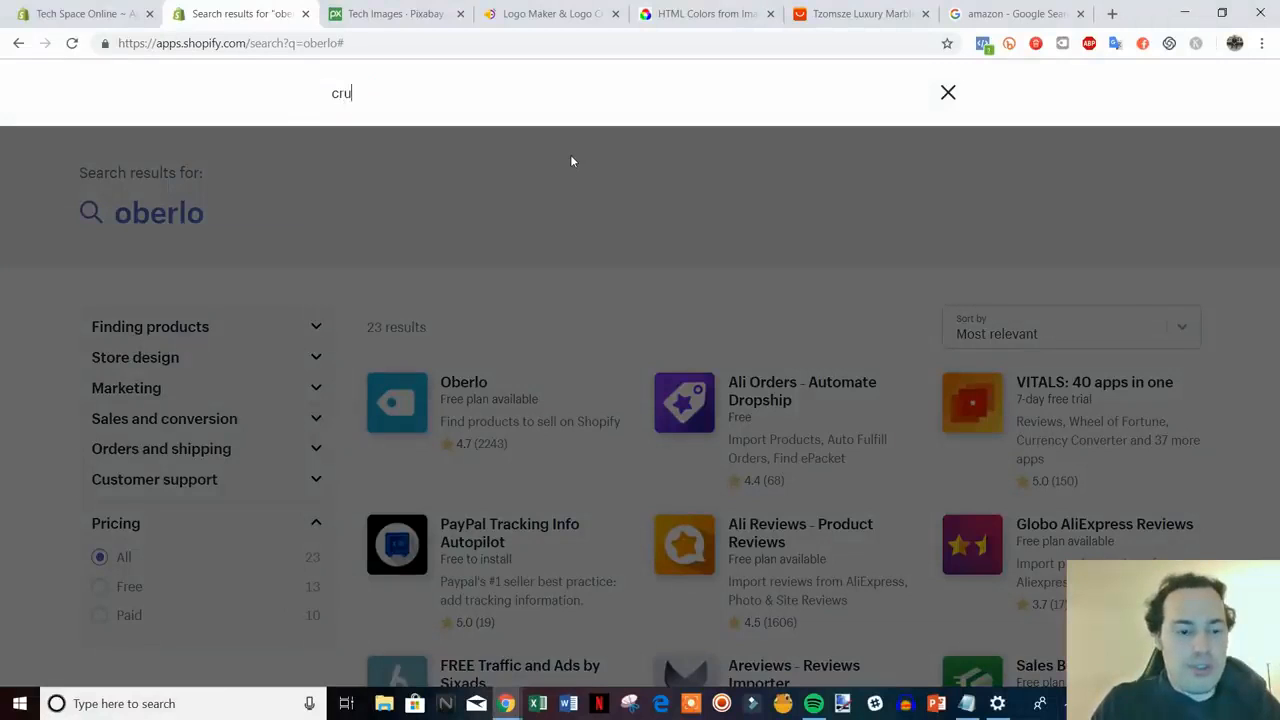
{"action": "type", "text": "sh.pics"}
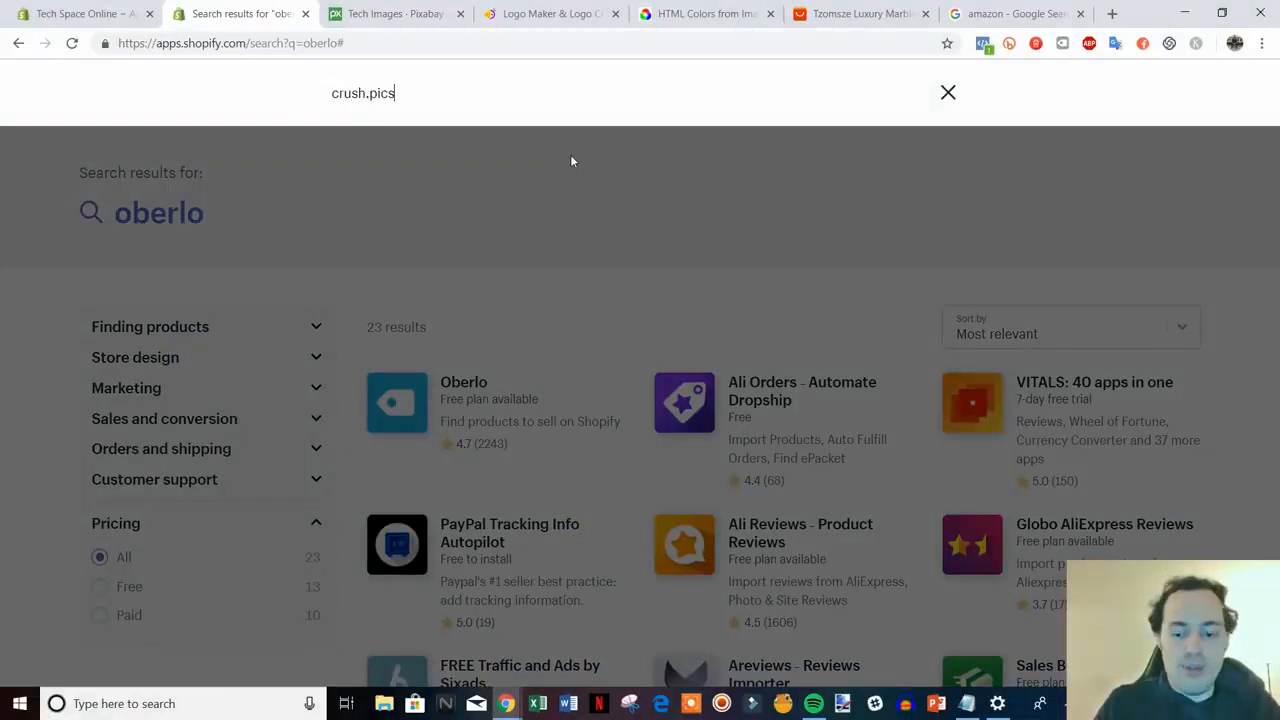
{"action": "key", "text": "Return"}
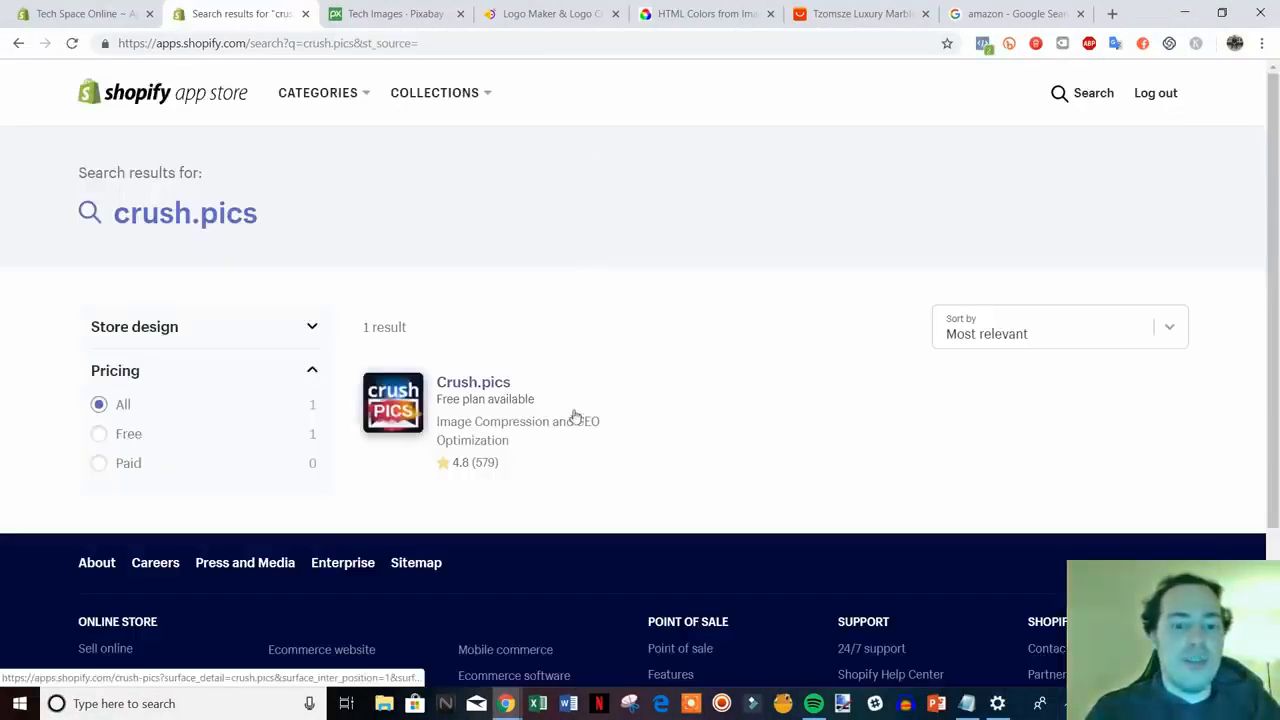
{"action": "left_click", "coordinate": [475, 386]}
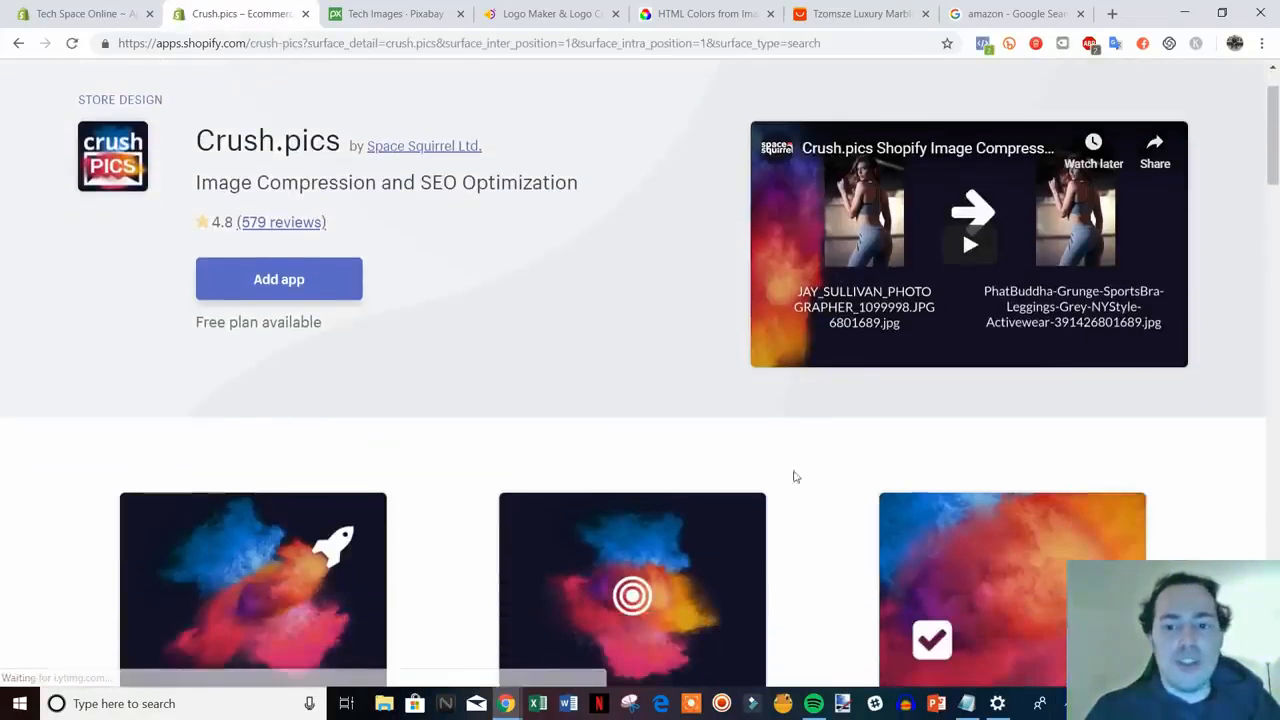
{"action": "scroll", "coordinate": [812, 422], "scroll_direction": "up", "scroll_amount": 1}
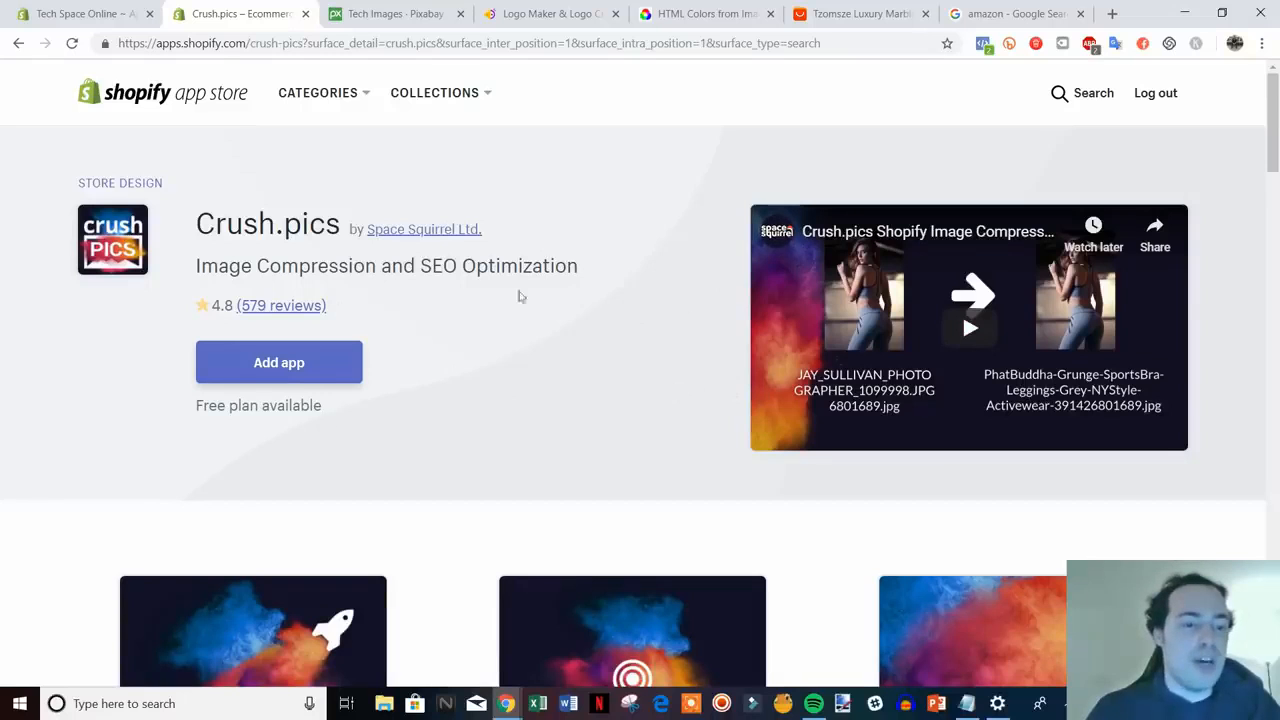
{"action": "left_click_drag", "start_coordinate": [198, 210], "coordinate": [549, 297]}
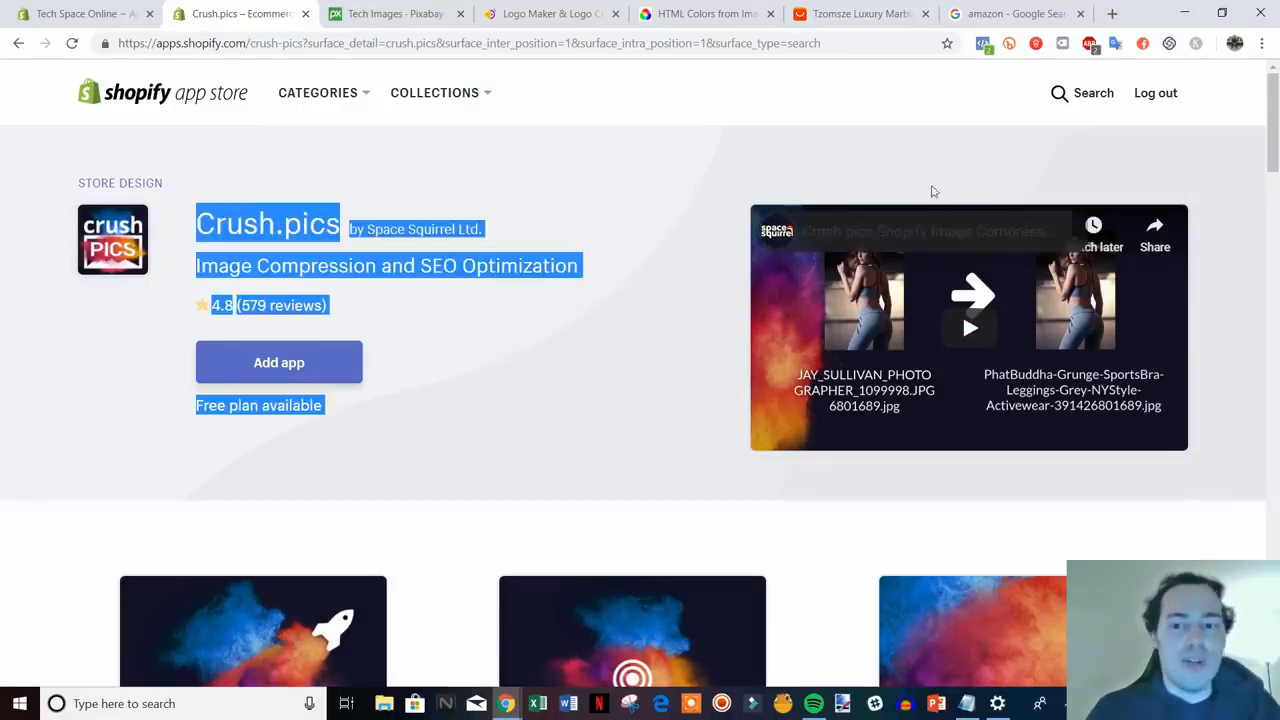
{"action": "left_click", "coordinate": [1004, 140]}
- Search the App Store for review and scroll through the results
{"action": "left_click", "coordinate": [1064, 94]}
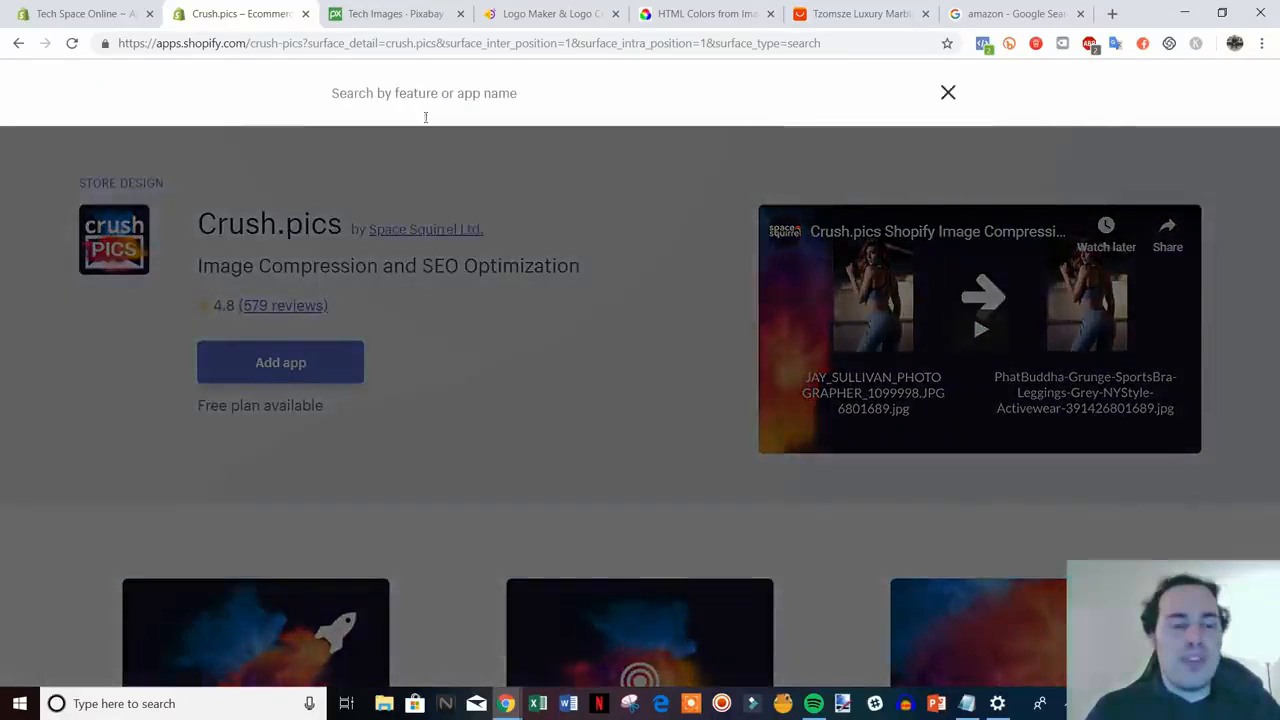
{"action": "type", "text": "revi"}
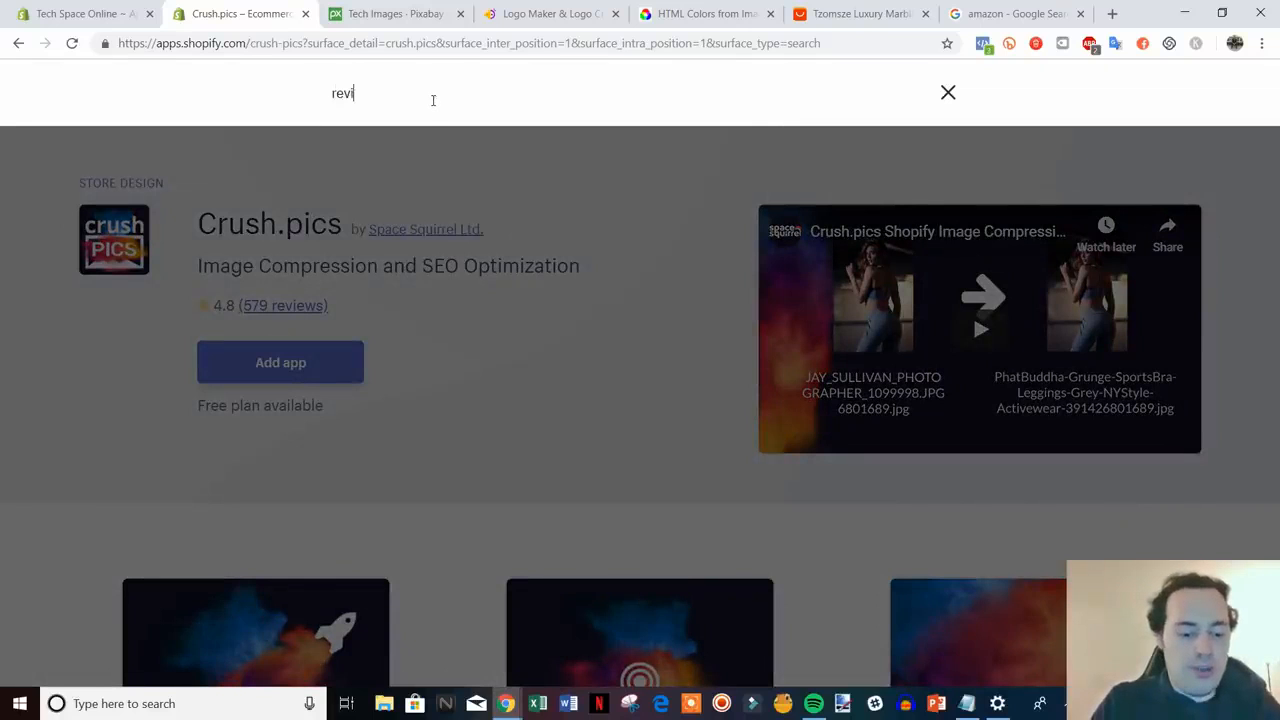
{"action": "type", "text": "ew"}
{"action": "key", "text": "Return"}
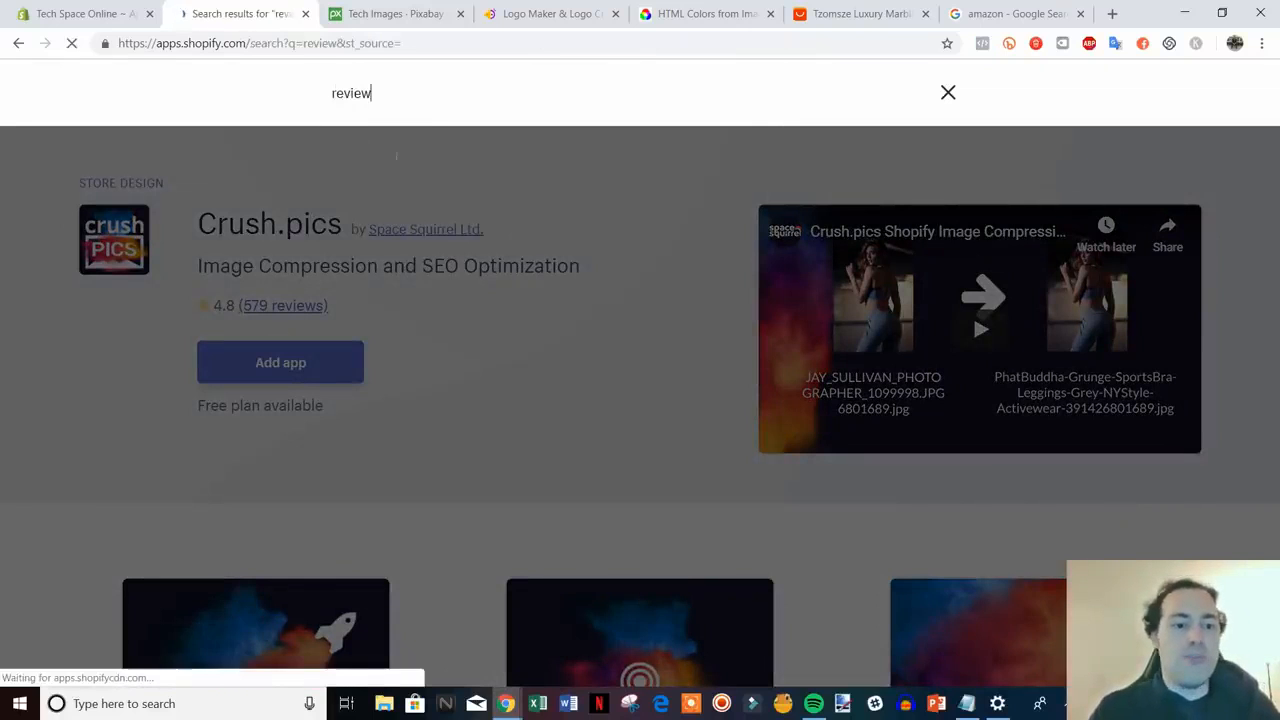
{"action": "scroll", "coordinate": [754, 231], "scroll_direction": "down", "scroll_amount": 1}
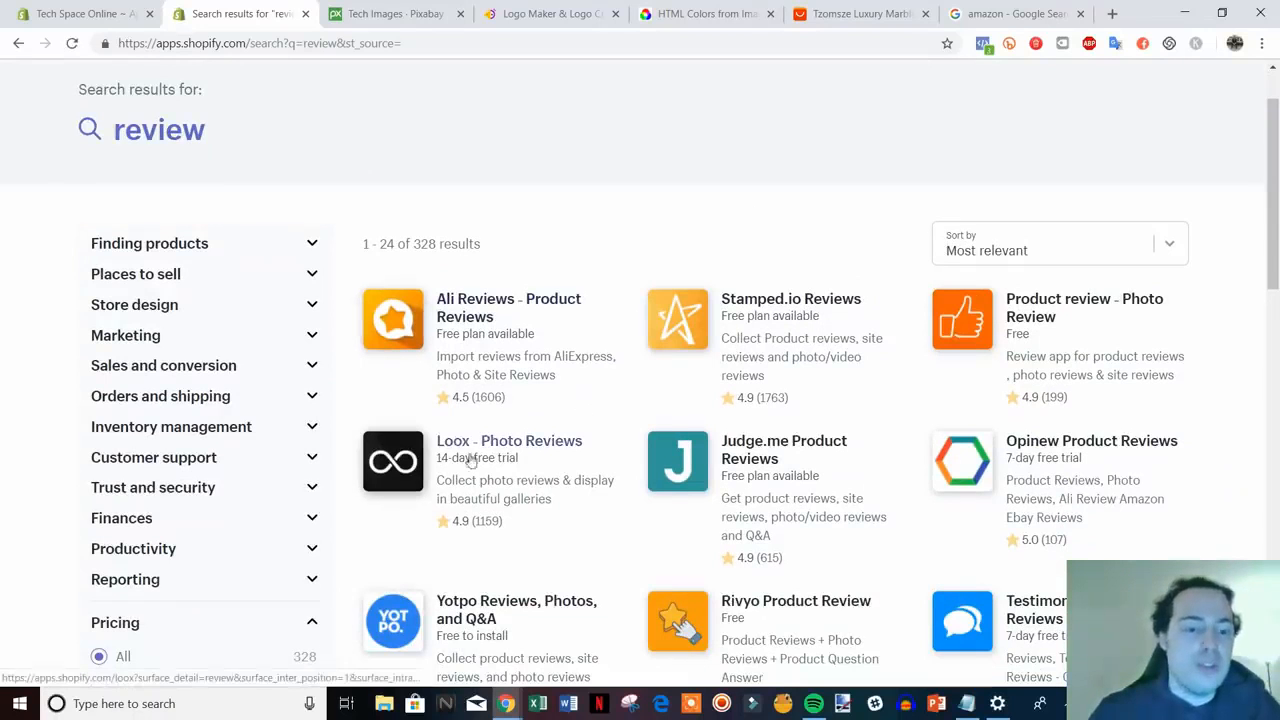
{"action": "scroll", "coordinate": [519, 460], "scroll_direction": "down", "scroll_amount": 1}
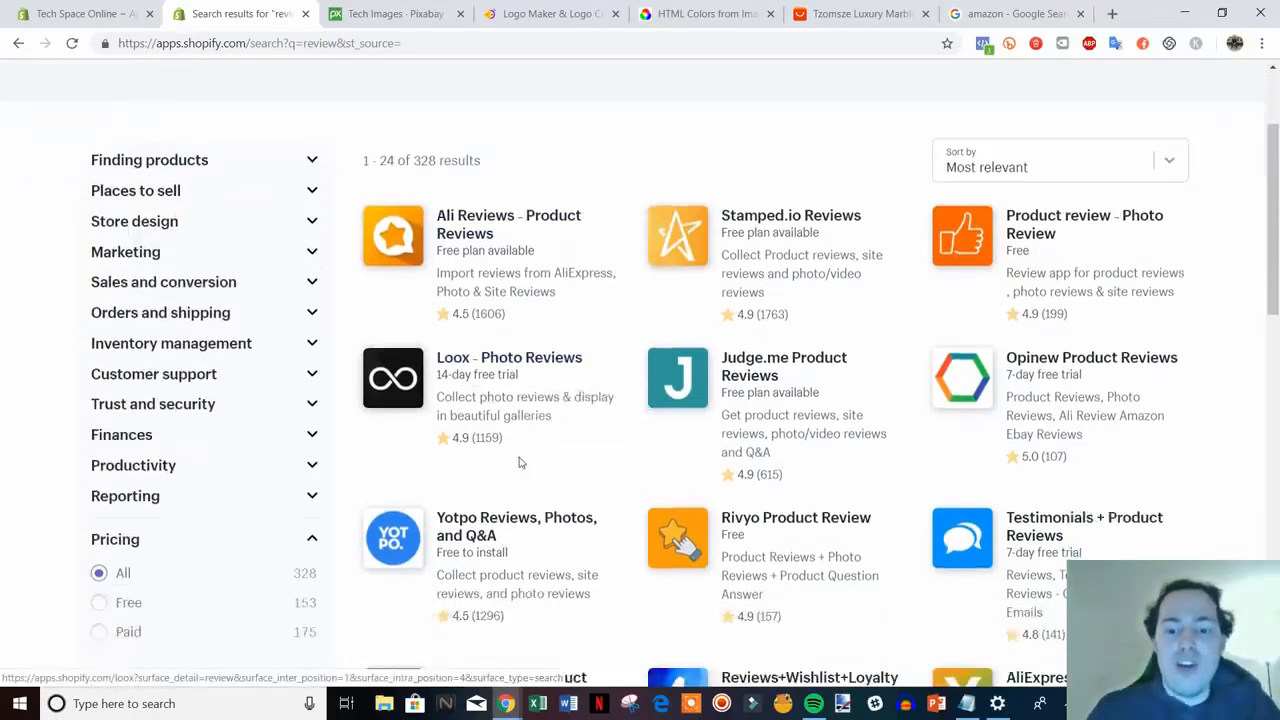
{"action": "scroll", "coordinate": [519, 456], "scroll_direction": "up", "scroll_amount": 1}
{"action": "scroll", "coordinate": [517, 437], "scroll_direction": "down", "scroll_amount": 2}
{"action": "scroll", "coordinate": [517, 434], "scroll_direction": "up", "scroll_amount": 1}
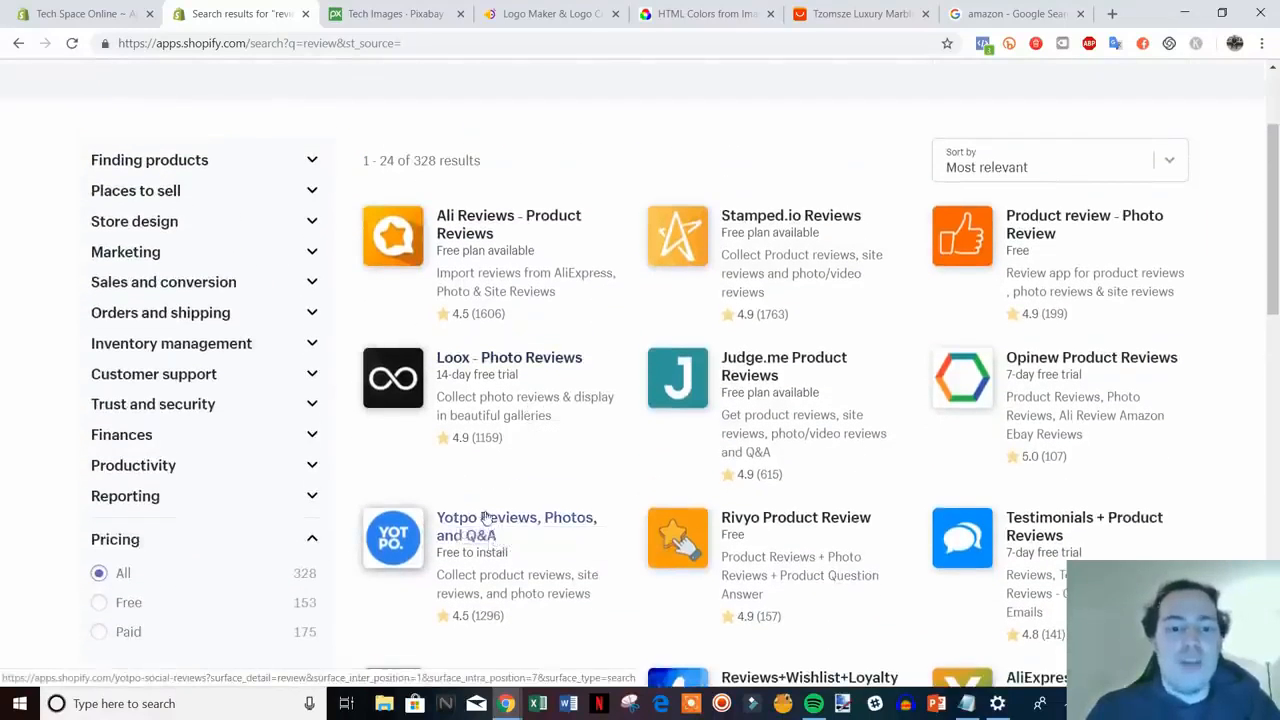
{"action": "scroll", "coordinate": [600, 434], "scroll_direction": "down", "scroll_amount": 1}
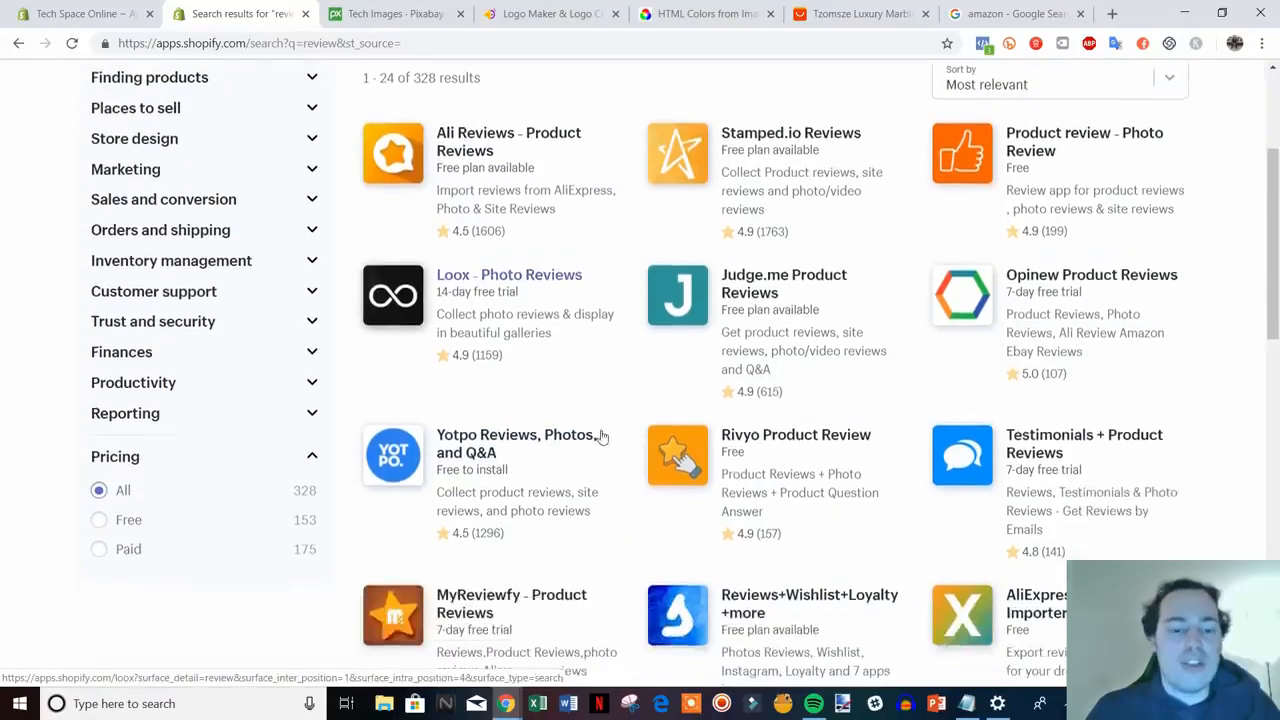
{"action": "scroll", "coordinate": [513, 459], "scroll_direction": "down", "scroll_amount": 5}
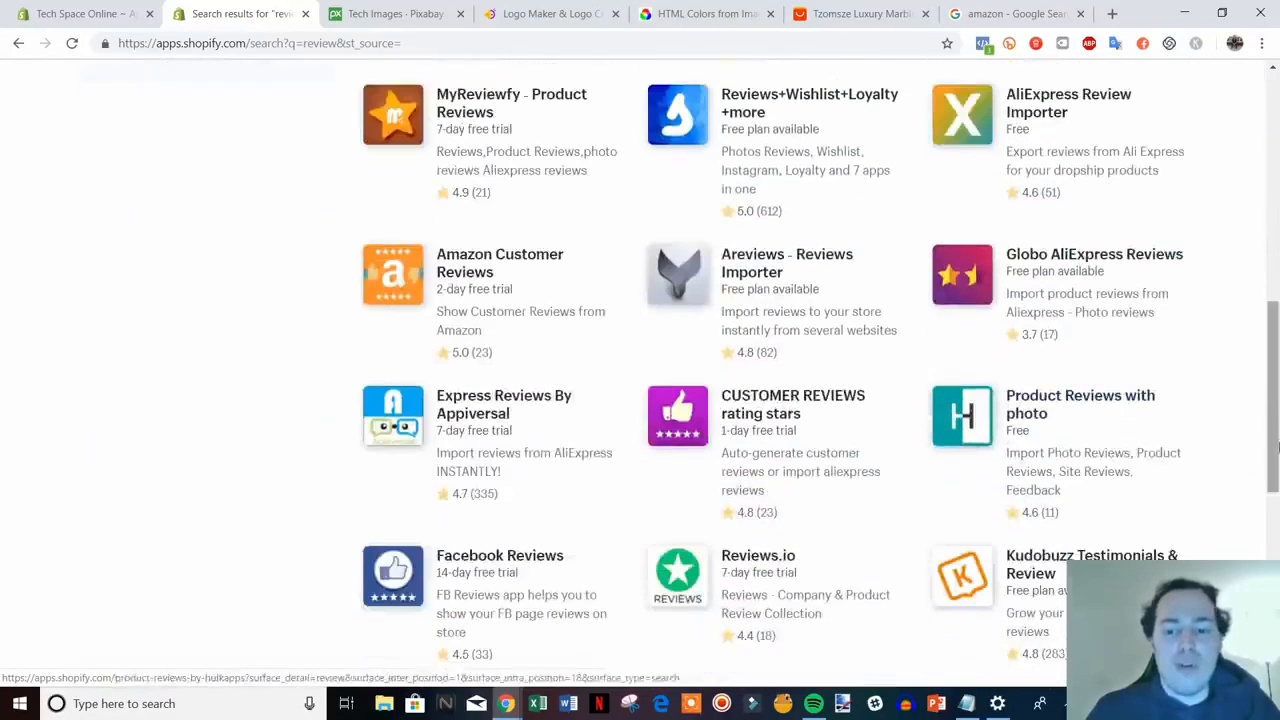
{"action": "scroll", "coordinate": [1263, 357], "scroll_direction": "down", "scroll_amount": 3}
{"action": "scroll", "coordinate": [1263, 357], "scroll_direction": "up", "scroll_amount": 5}
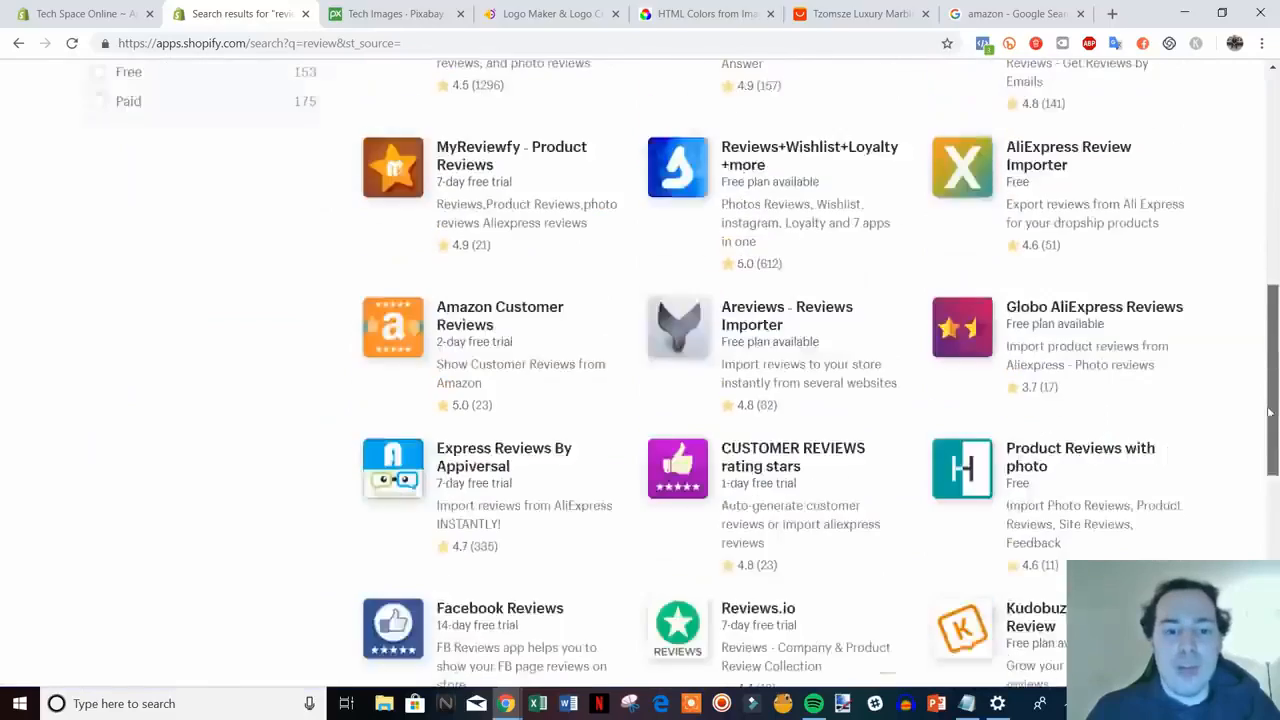
{"action": "scroll", "coordinate": [1263, 357], "scroll_direction": "up", "scroll_amount": 5}
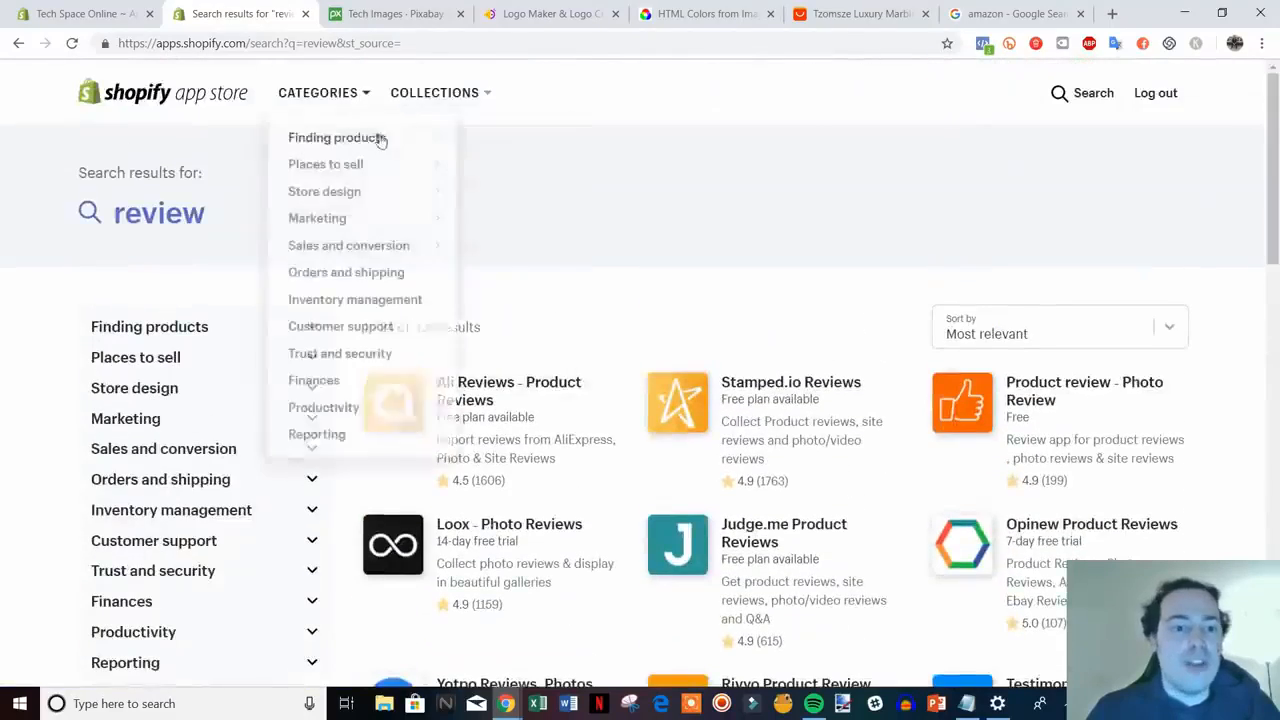
- Change the search to 'shopify review', listing 174 apps including Judge.me and Loox
{"action": "left_click", "coordinate": [1065, 94]}
{"action": "left_click_drag", "start_coordinate": [380, 92], "coordinate": [280, 103]}
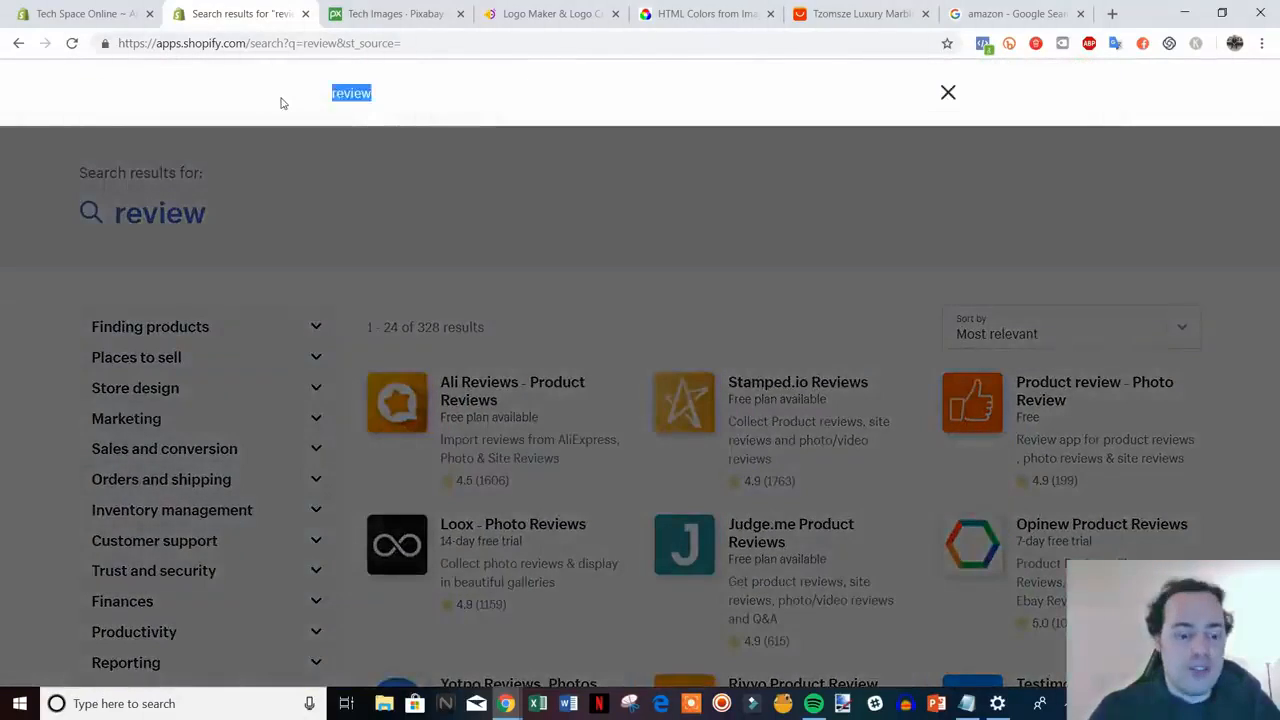
{"action": "type", "text": "shop"}
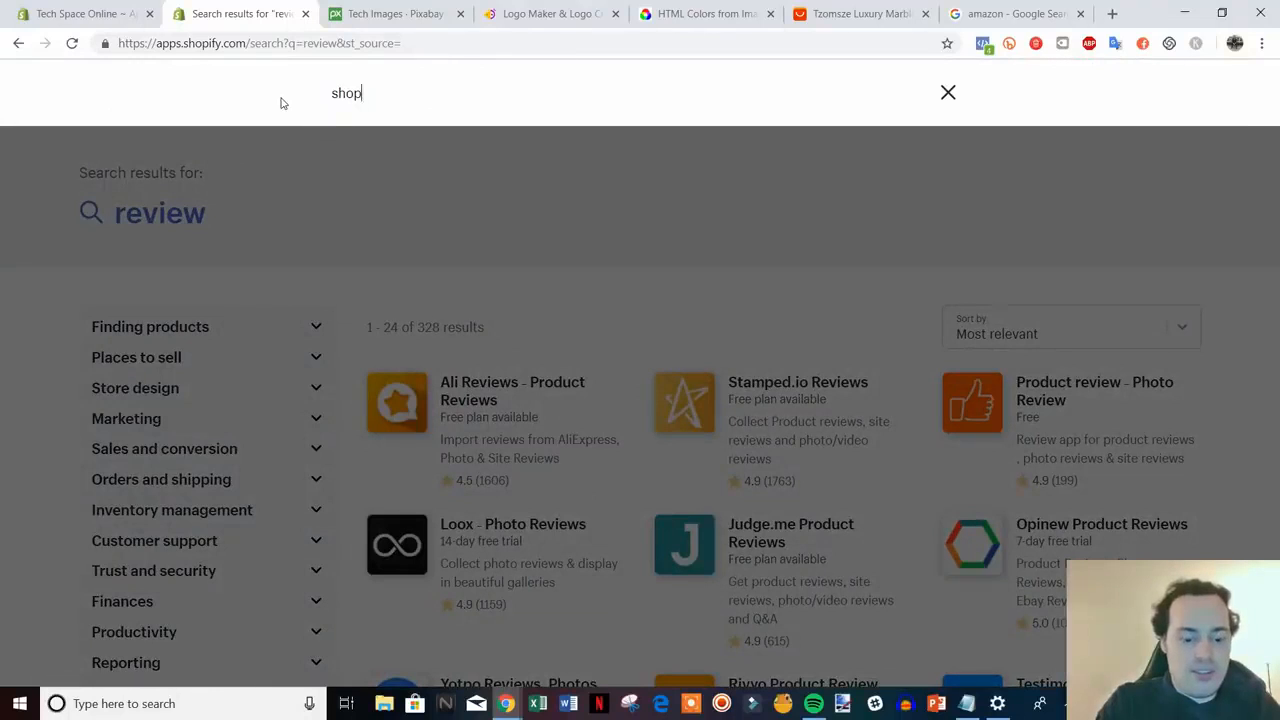
{"action": "type", "text": "ify review"}
{"action": "key", "text": "Return"}
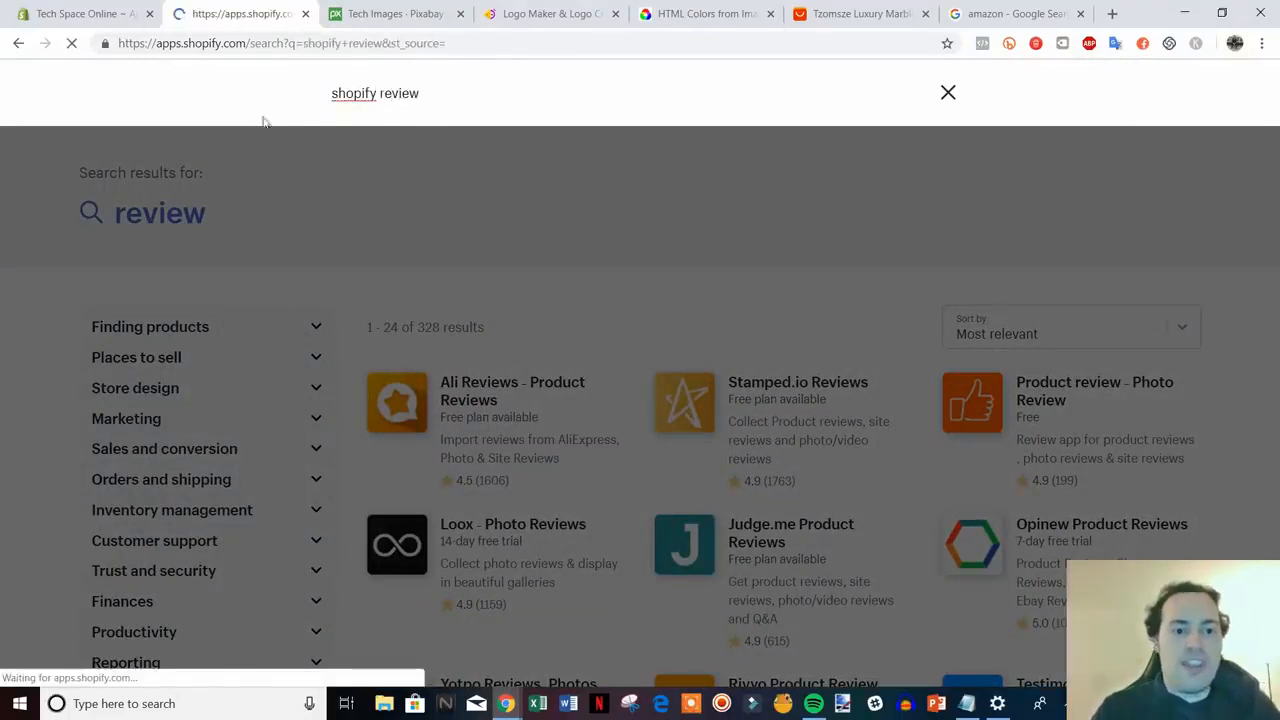
{"action": "scroll", "coordinate": [785, 318], "scroll_direction": "down", "scroll_amount": 3}
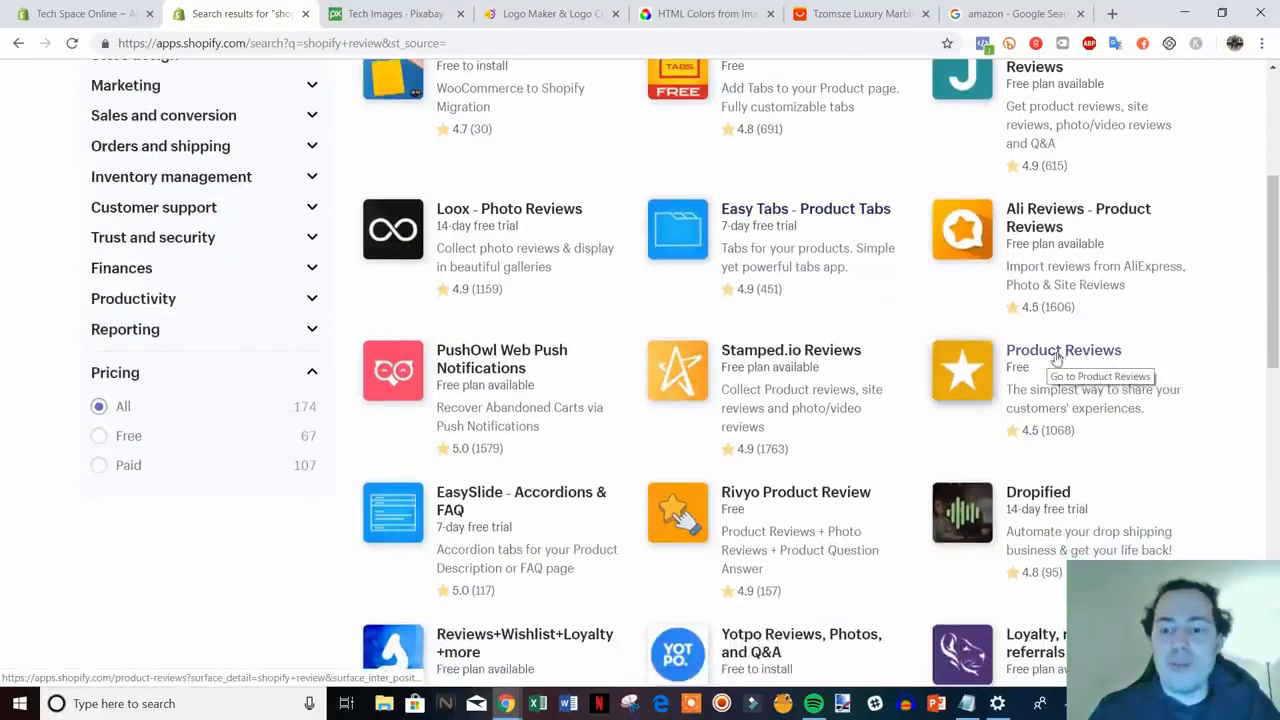
{"action": "scroll", "coordinate": [1272, 260], "scroll_direction": "up", "scroll_amount": 1}
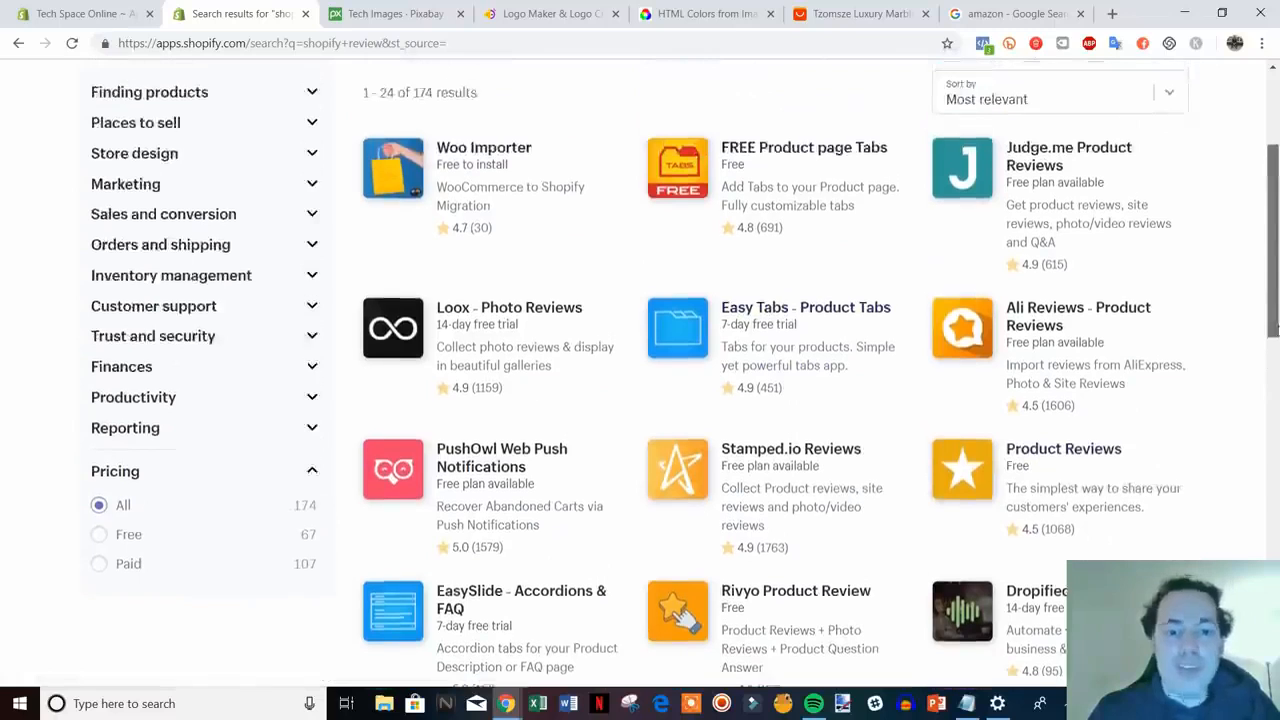
{"action": "left_click_drag", "start_coordinate": [1278, 330], "coordinate": [1274, 267]}
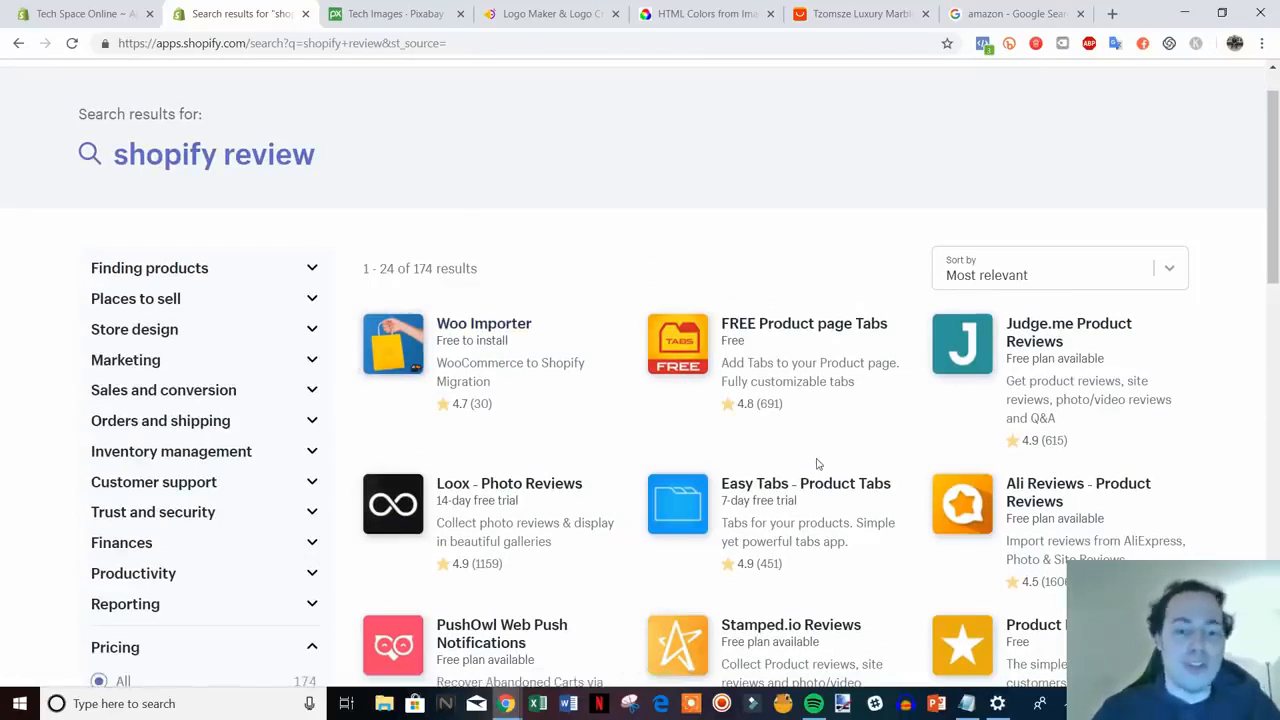
{"action": "scroll", "coordinate": [817, 463], "scroll_direction": "up", "scroll_amount": 1}
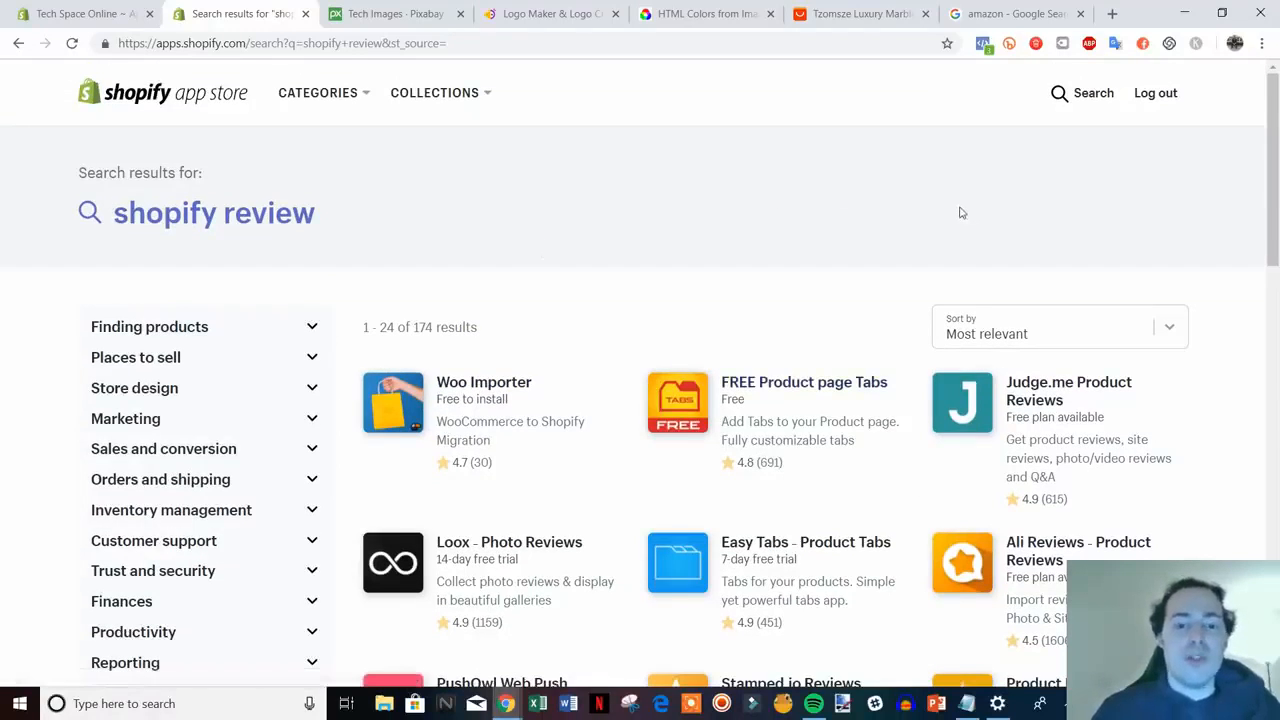
{"action": "left_click", "coordinate": [1083, 93]}
{"action": "left_click_drag", "start_coordinate": [461, 102], "coordinate": [330, 99]}
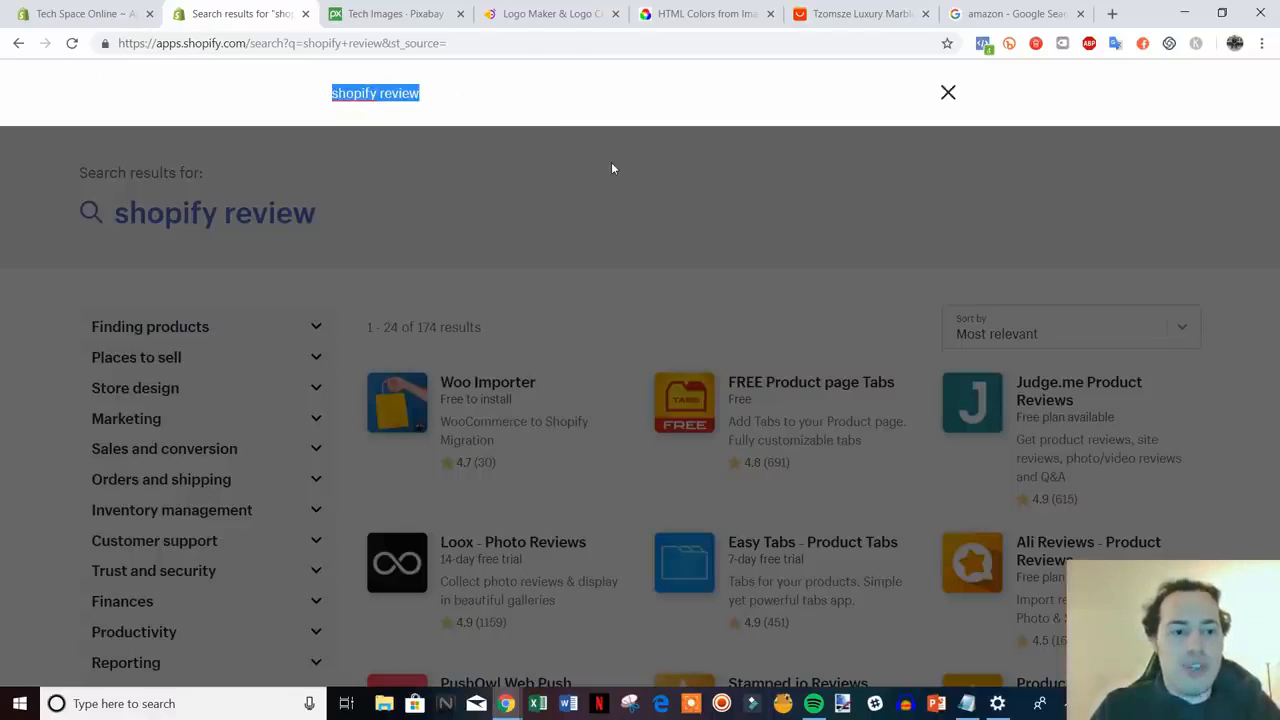
- Search the App Store for privy and glance at the admin Apps tab
{"action": "type", "text": "privy"}
{"action": "key", "text": "Return"}
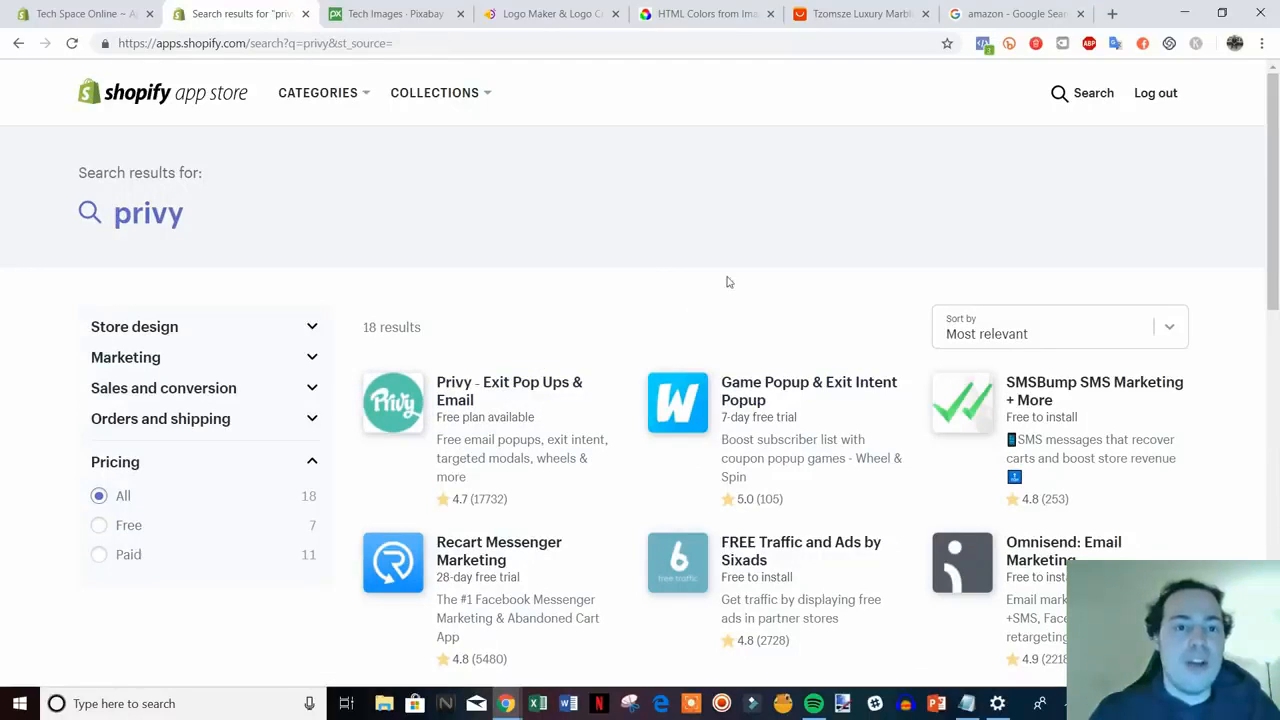
{"action": "scroll", "coordinate": [898, 280], "scroll_direction": "down", "scroll_amount": 1}
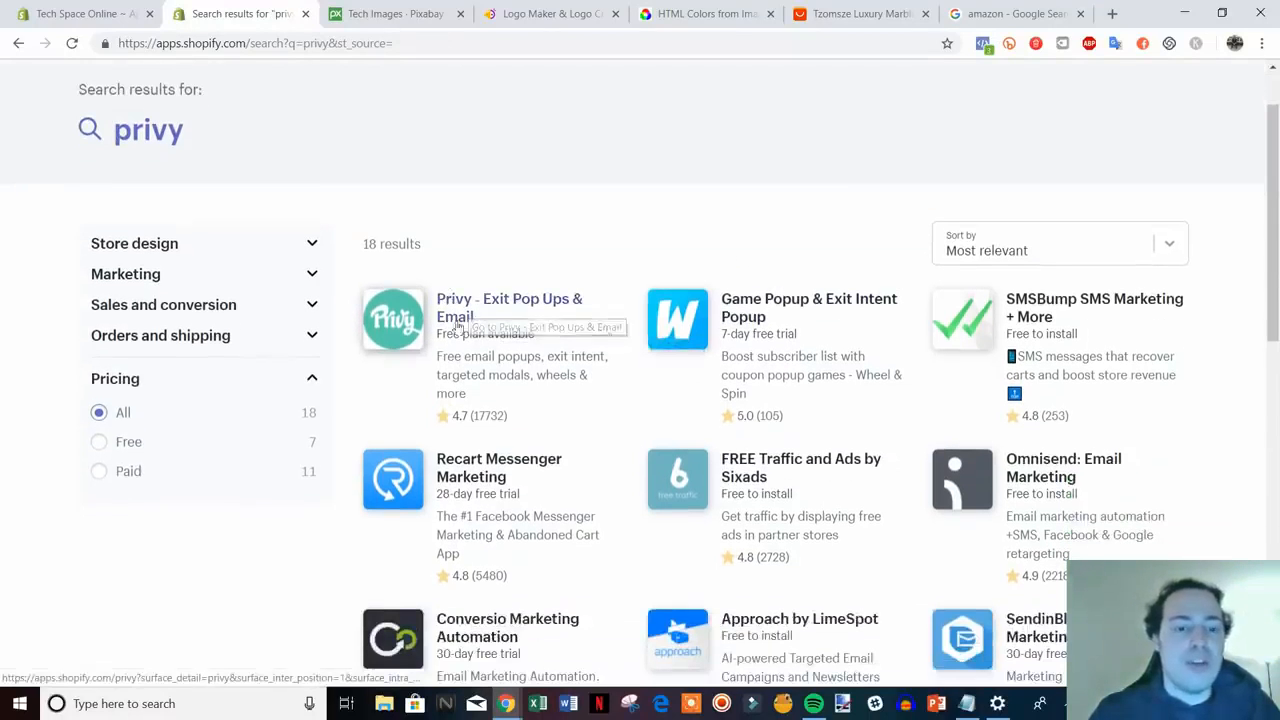
{"action": "scroll", "coordinate": [519, 347], "scroll_direction": "up", "scroll_amount": 1}
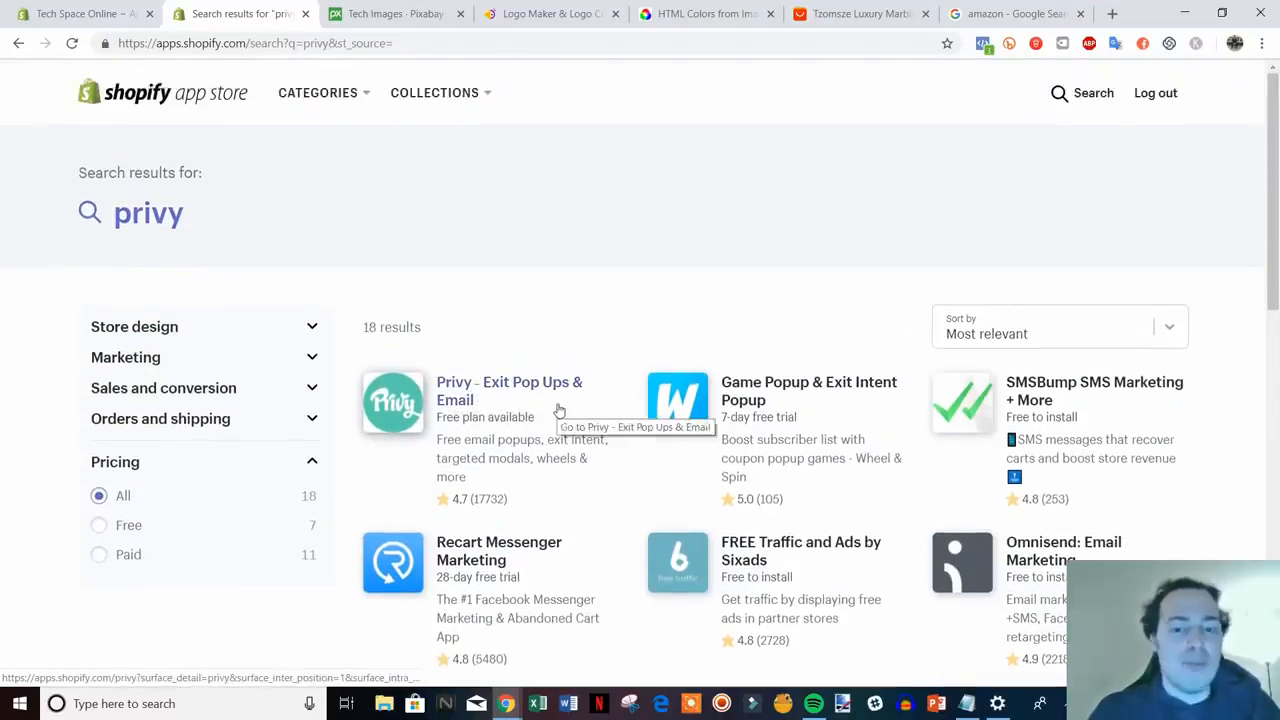
{"action": "left_click", "coordinate": [95, 14]}
{"action": "left_click", "coordinate": [280, 13]}
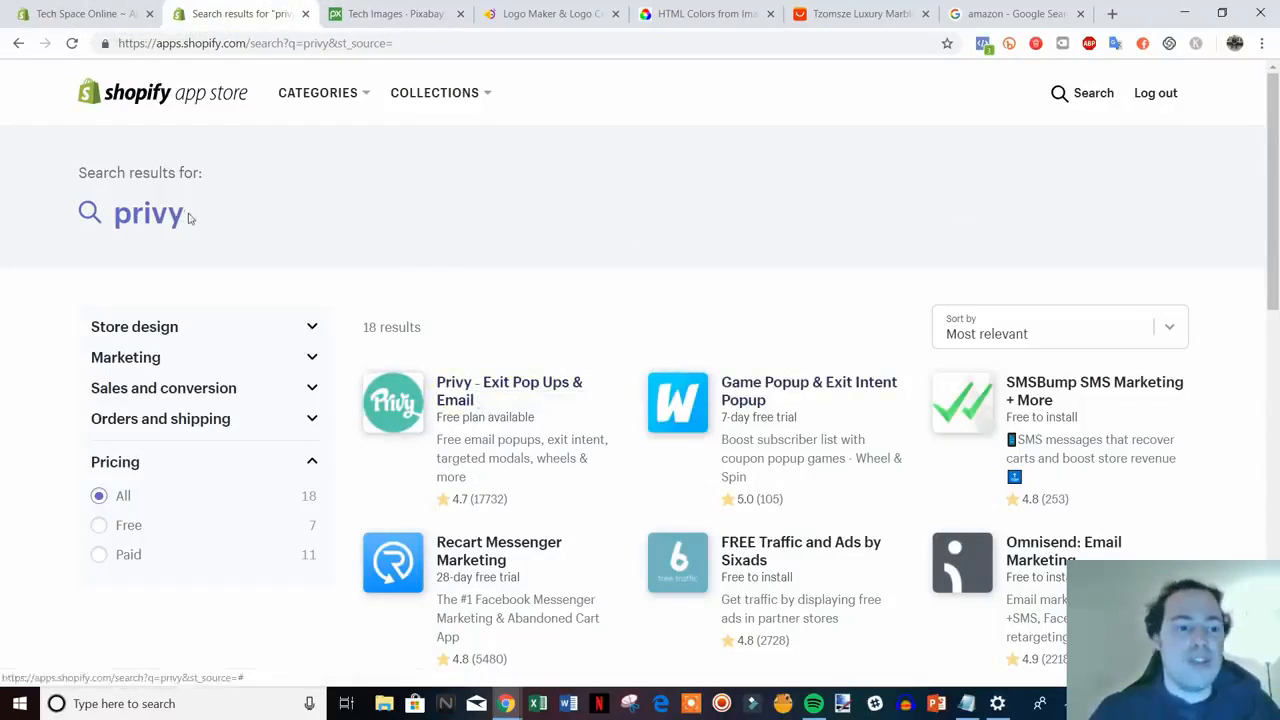
- Search for 'spin a sale', showing 315 apps led by Spin-a-Sale
{"action": "left_click", "coordinate": [100, 215]}
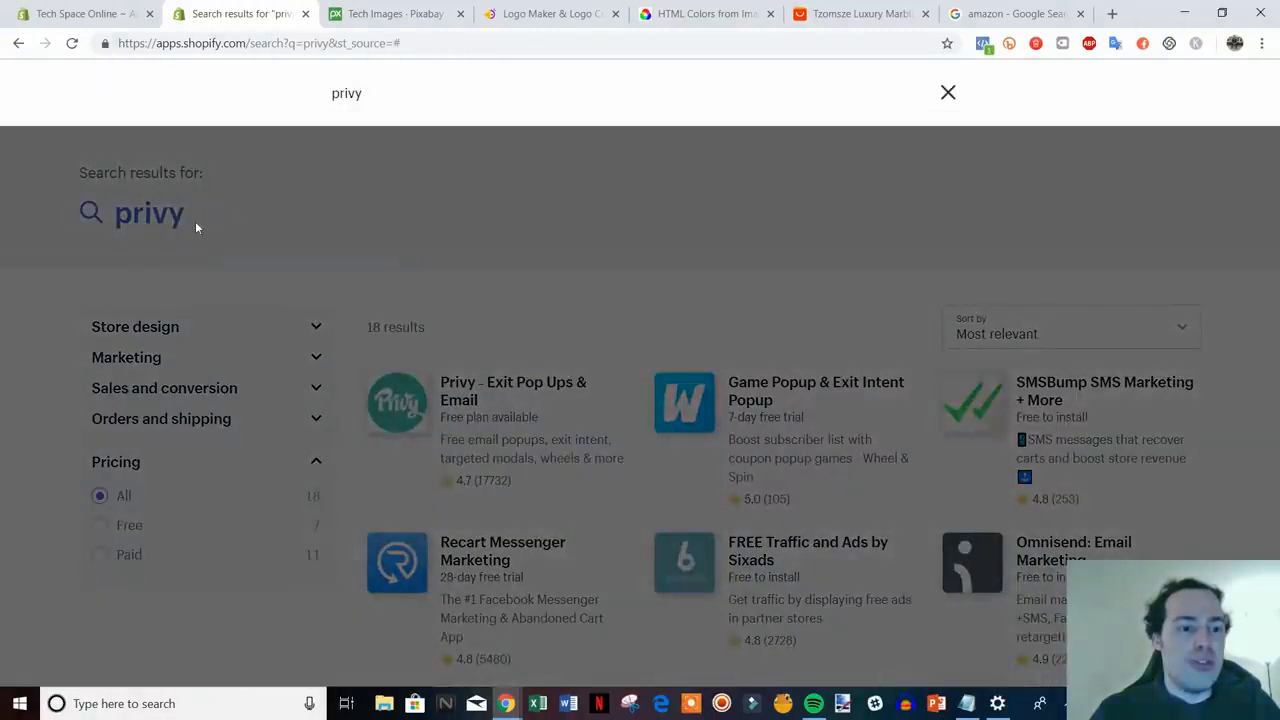
{"action": "left_click_drag", "start_coordinate": [394, 97], "coordinate": [240, 109]}
{"action": "type", "text": "spin"}
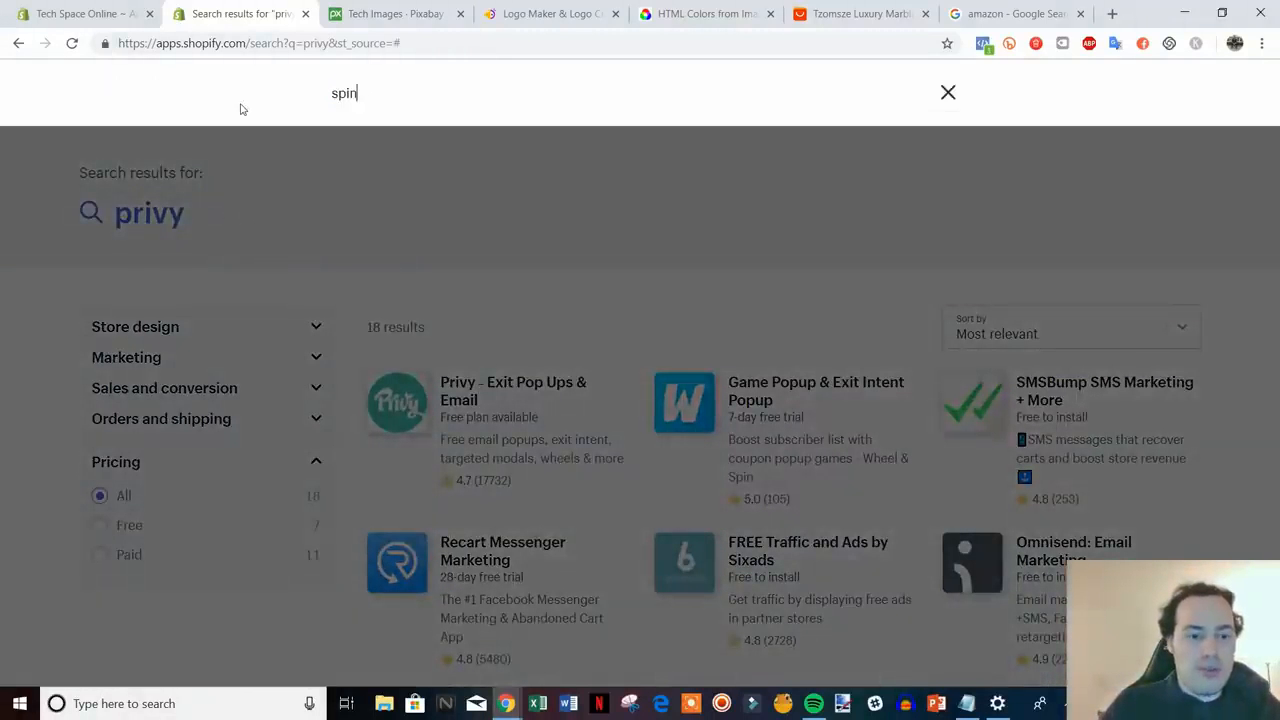
{"action": "type", "text": " a sale"}
{"action": "key", "text": "Return"}
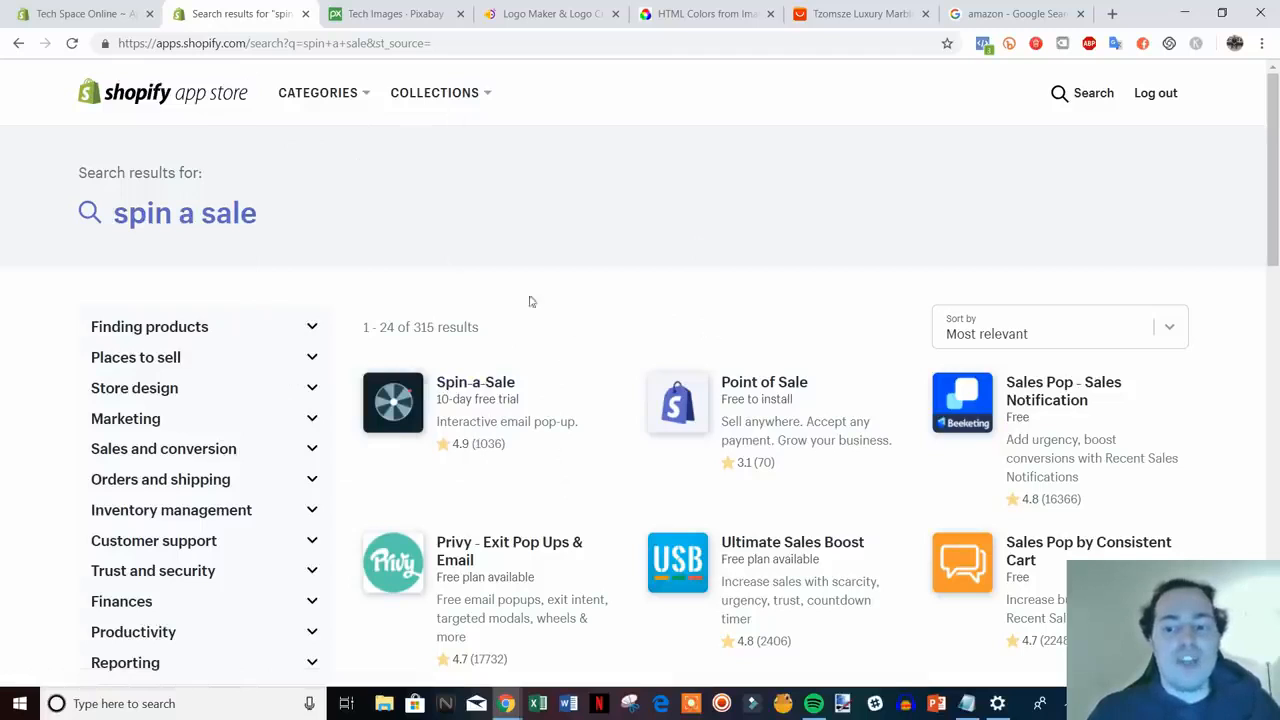
- Close the App Store tab and browse the admin Apps page's recommendations like Oberlo and Kit
{"action": "left_click", "coordinate": [115, 14]}
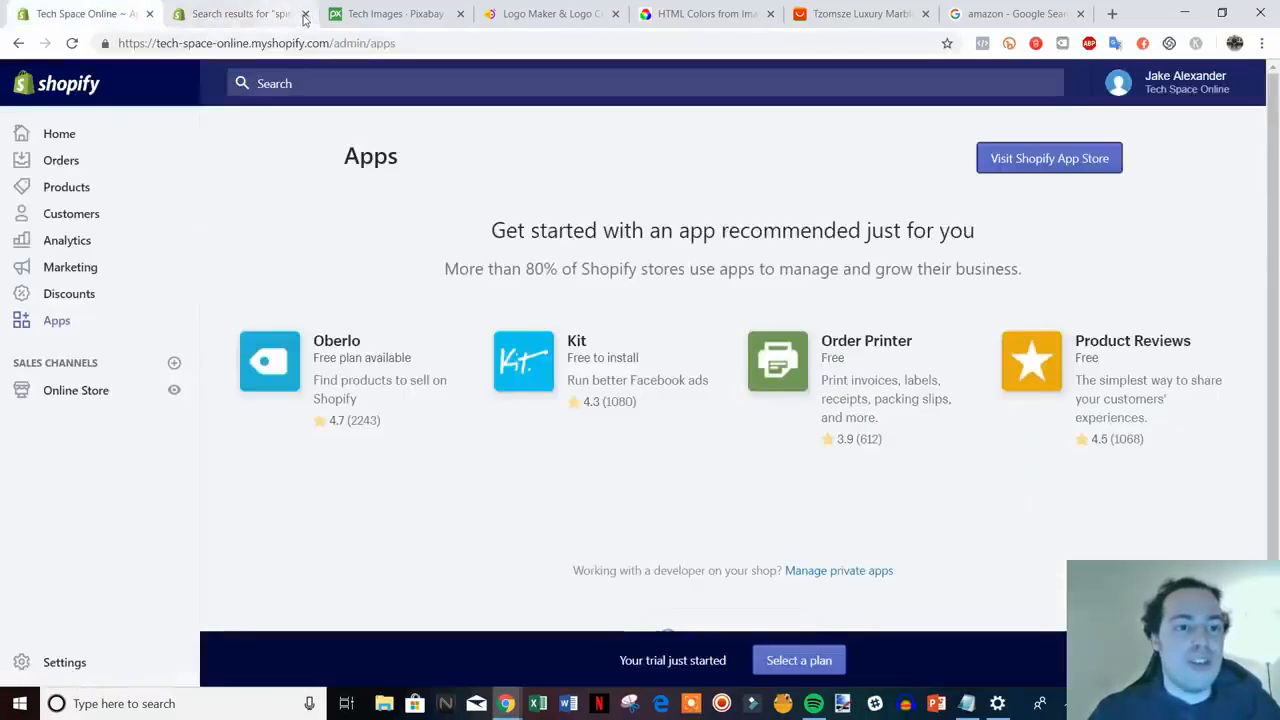
{"action": "left_click", "coordinate": [305, 14]}
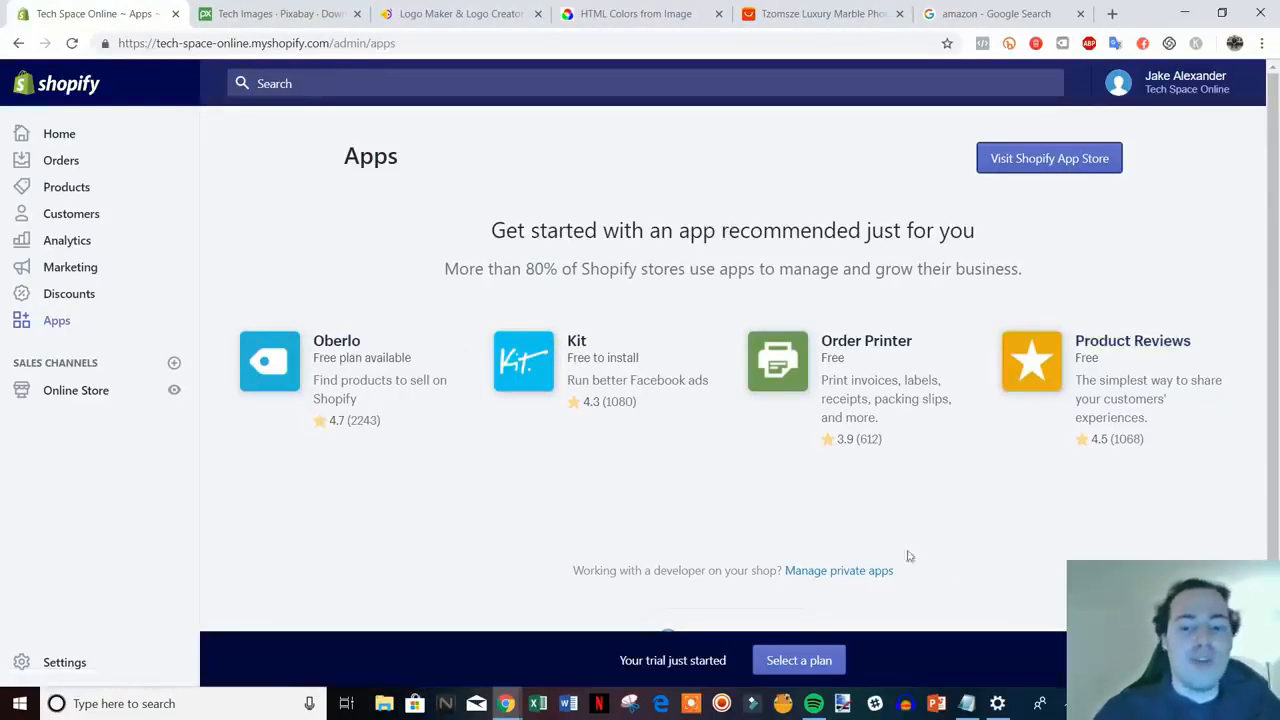
{"action": "scroll", "coordinate": [880, 551], "scroll_direction": "down", "scroll_amount": 1}
{"action": "scroll", "coordinate": [897, 546], "scroll_direction": "up", "scroll_amount": 1}
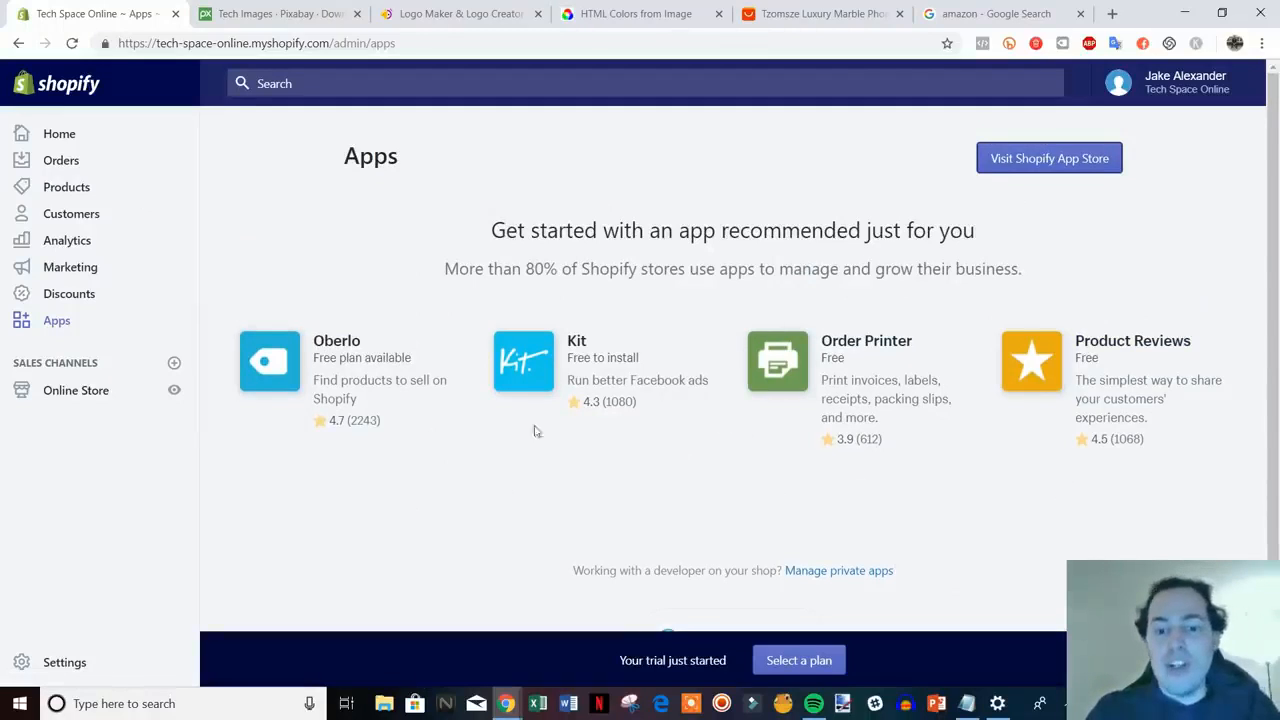
{"action": "scroll", "coordinate": [350, 455], "scroll_direction": "down", "scroll_amount": 1}
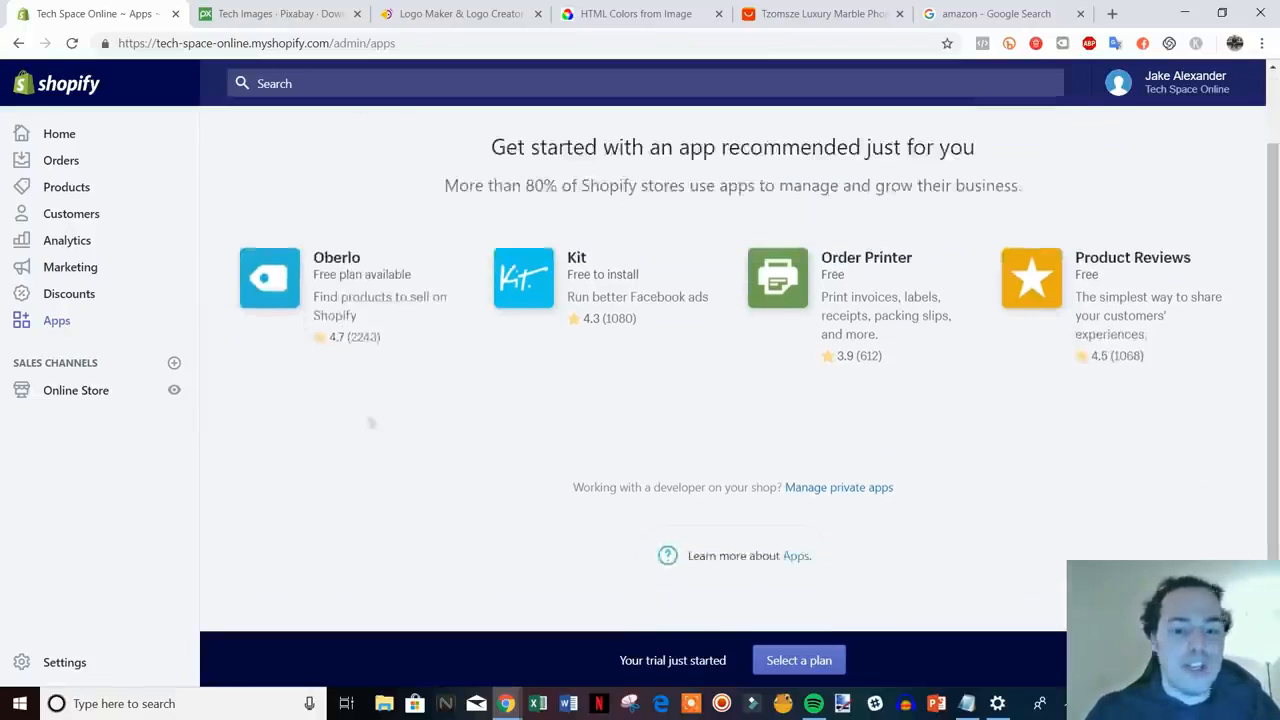
- Bring up the Pick a plan page and review Basic Shopify $29, Shopify $79 and Advanced Shopify $299 monthly rates
{"action": "left_click", "coordinate": [795, 664]}
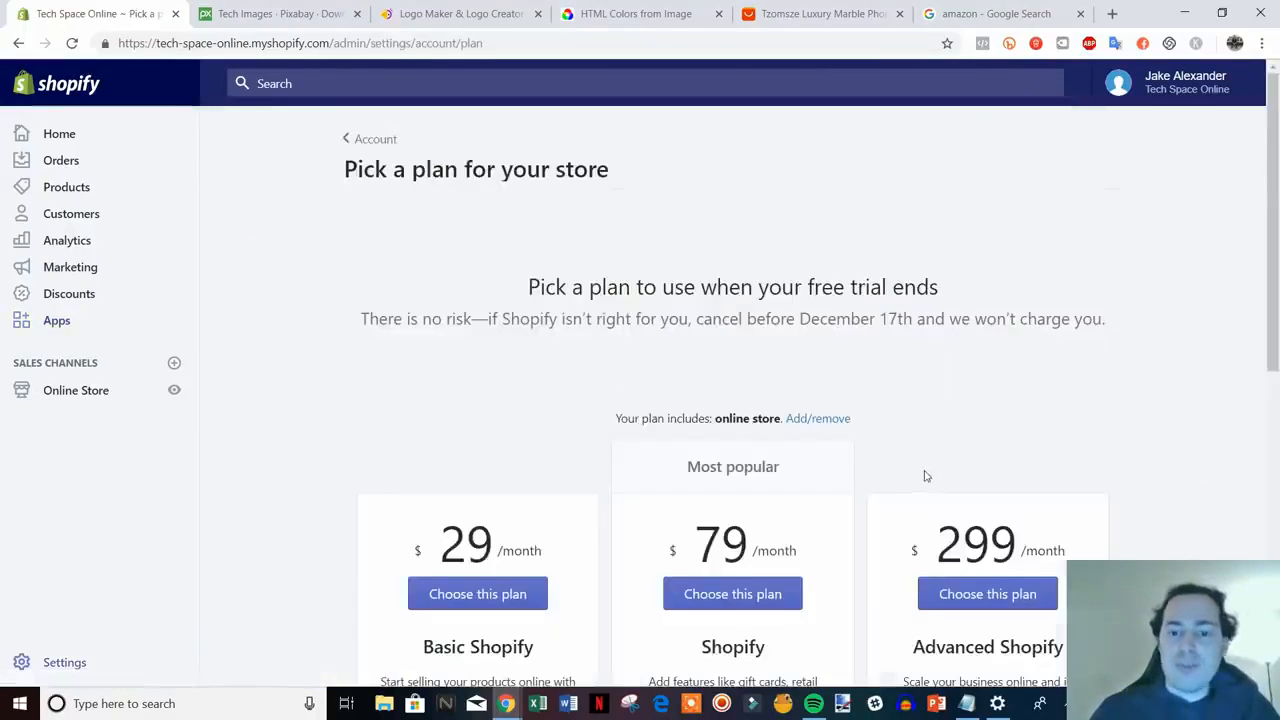
{"action": "scroll", "coordinate": [1167, 390], "scroll_direction": "down", "scroll_amount": 3}
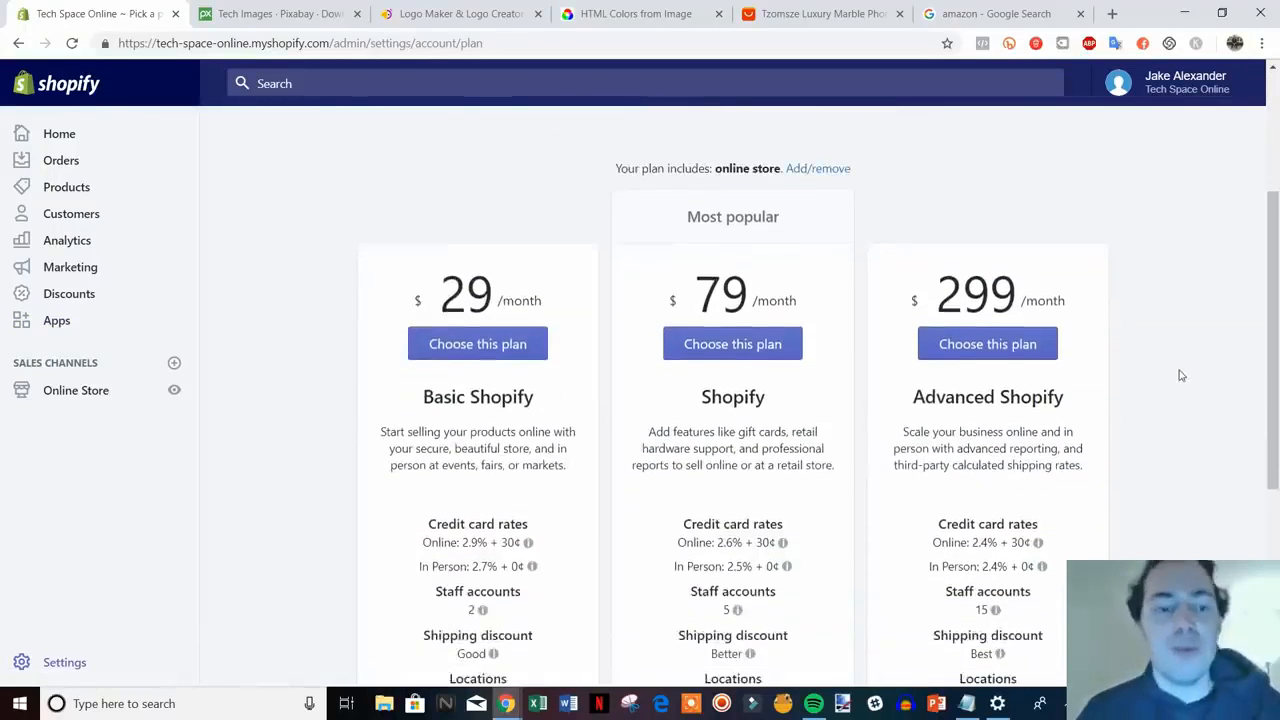
{"action": "scroll", "coordinate": [1181, 390], "scroll_direction": "down", "scroll_amount": 1}
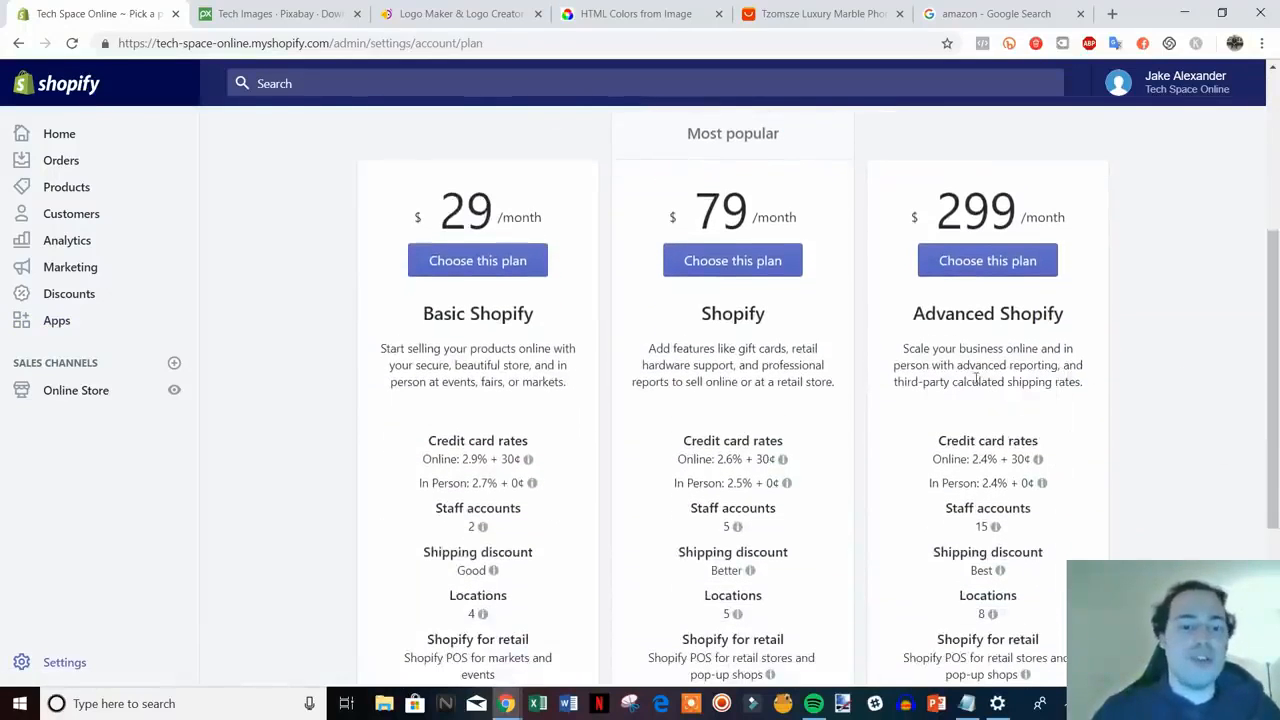
{"action": "scroll", "coordinate": [1234, 448], "scroll_direction": "down", "scroll_amount": 1}
{"action": "scroll", "coordinate": [1220, 425], "scroll_direction": "up", "scroll_amount": 1}
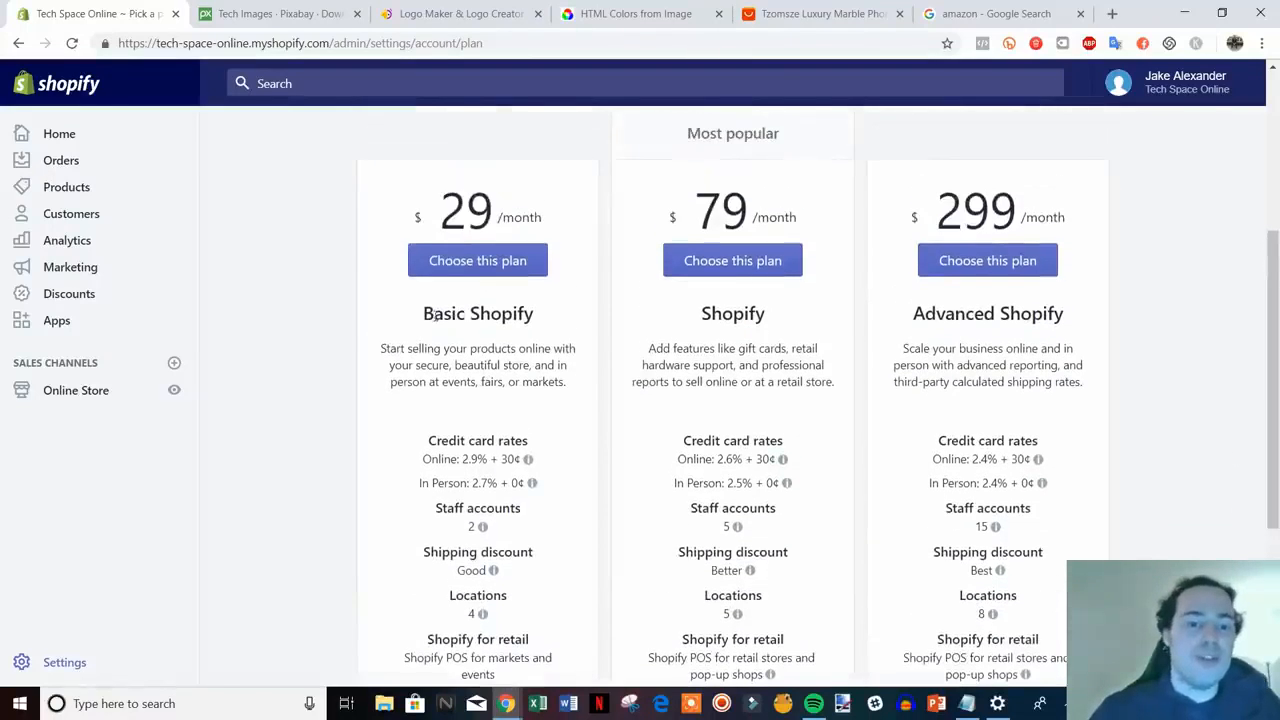
{"action": "scroll", "coordinate": [583, 358], "scroll_direction": "down", "scroll_amount": 1}
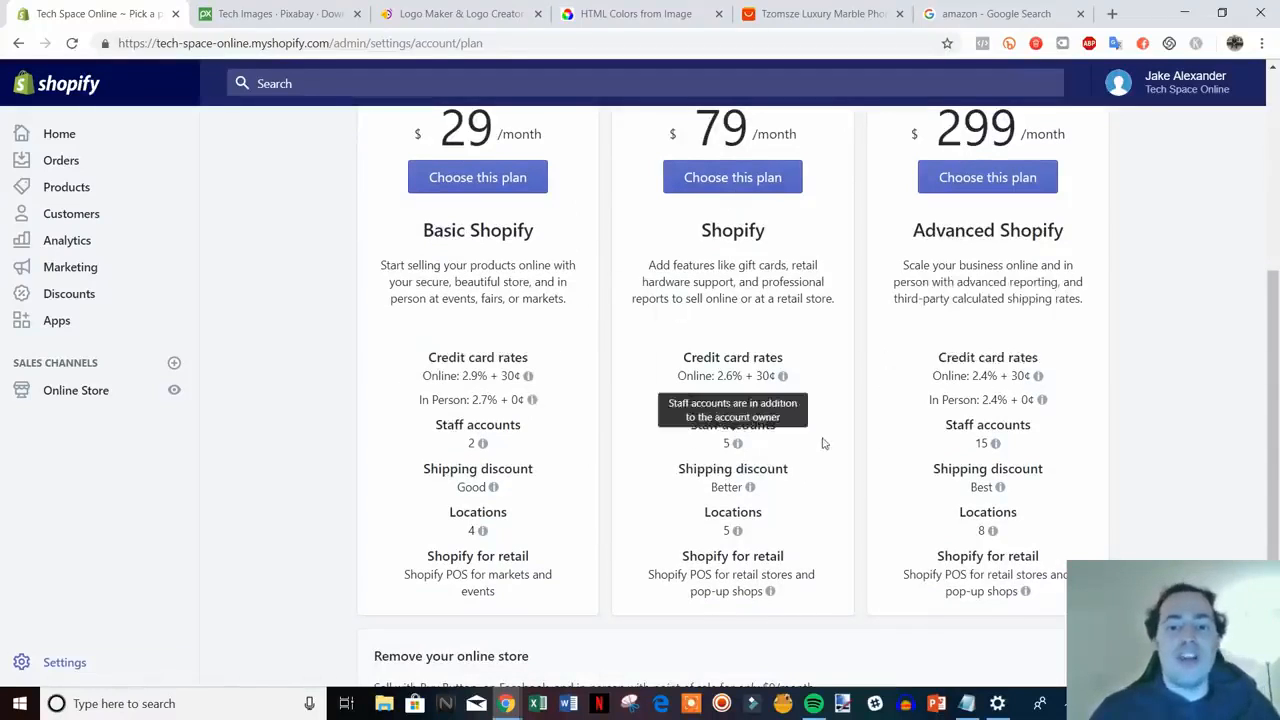
{"action": "mouse_move", "coordinate": [720, 385]}
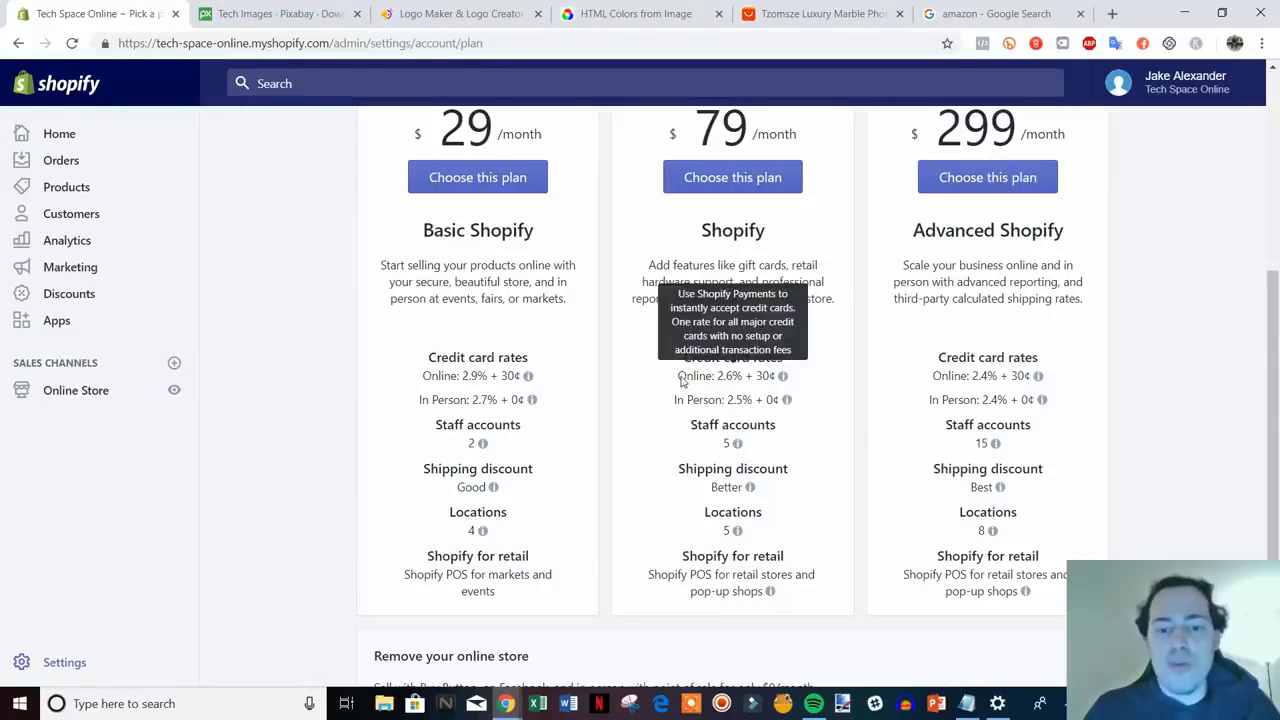
{"action": "mouse_move", "coordinate": [759, 403]}
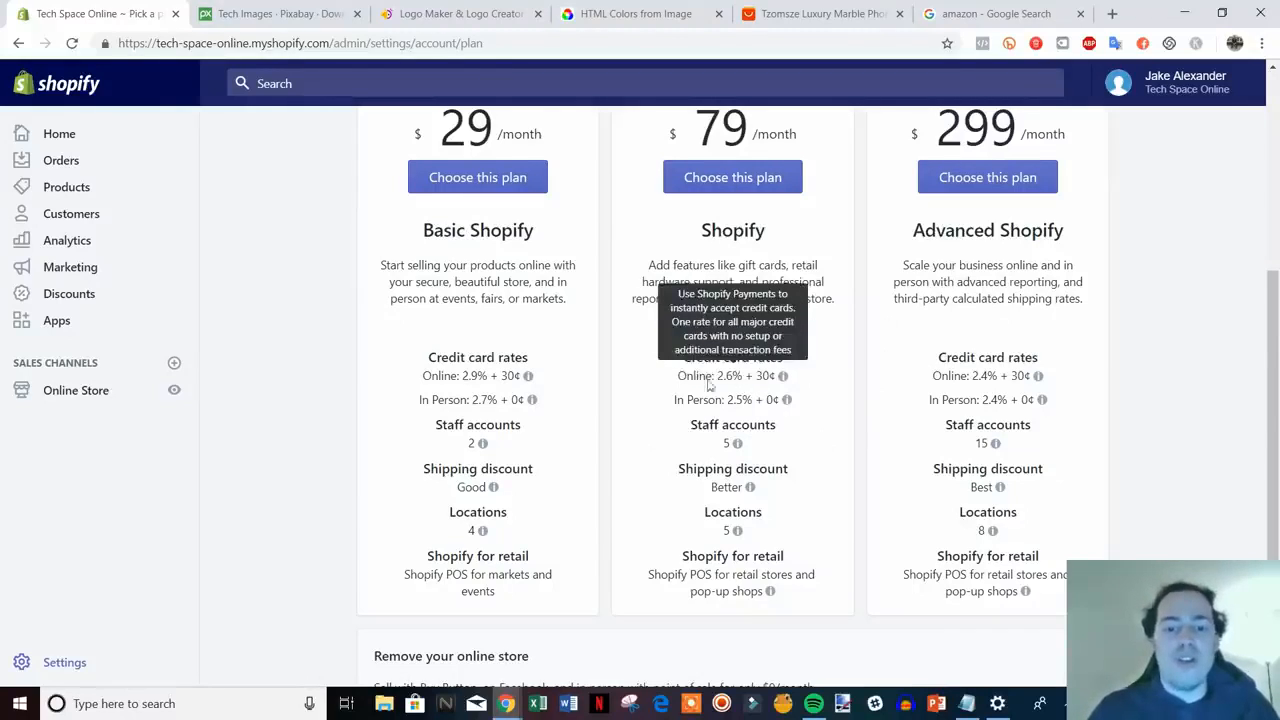
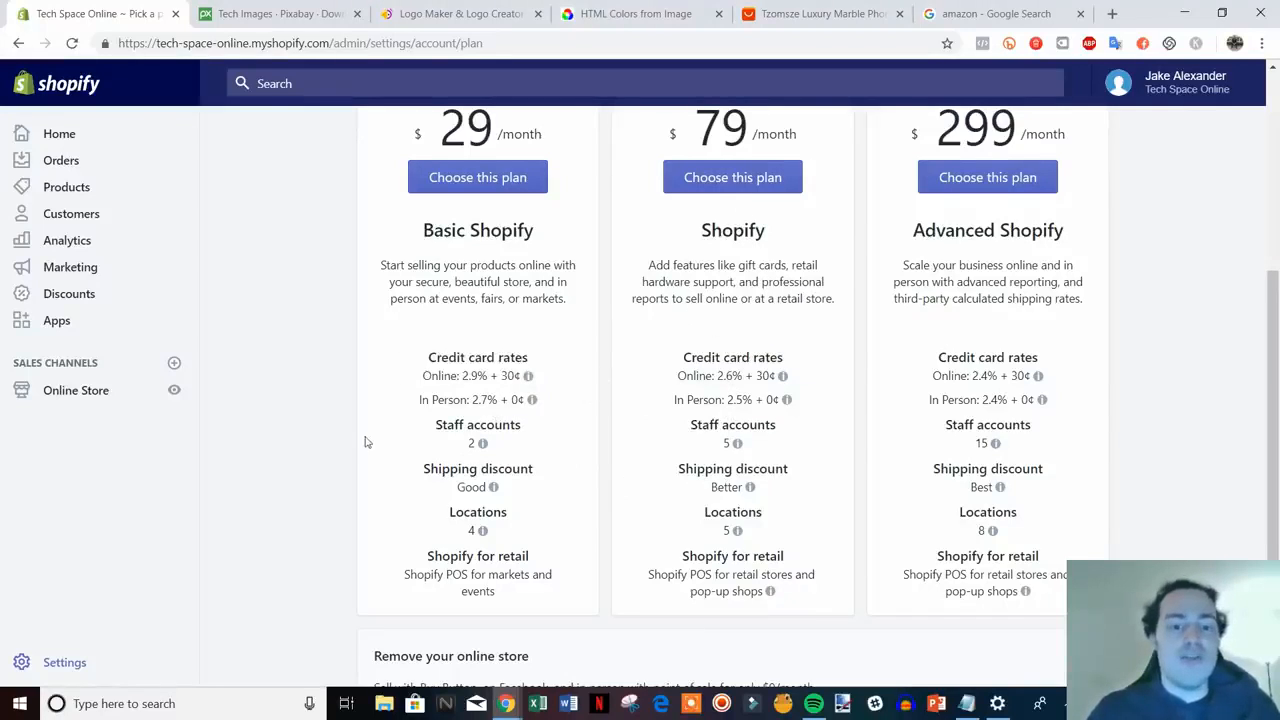
- Preview the live Tech Space Online storefront from the Online Store sales channel's view icon
{"action": "scroll", "coordinate": [363, 440], "scroll_direction": "up", "scroll_amount": 2}
{"action": "scroll", "coordinate": [326, 437], "scroll_direction": "down", "scroll_amount": 1}
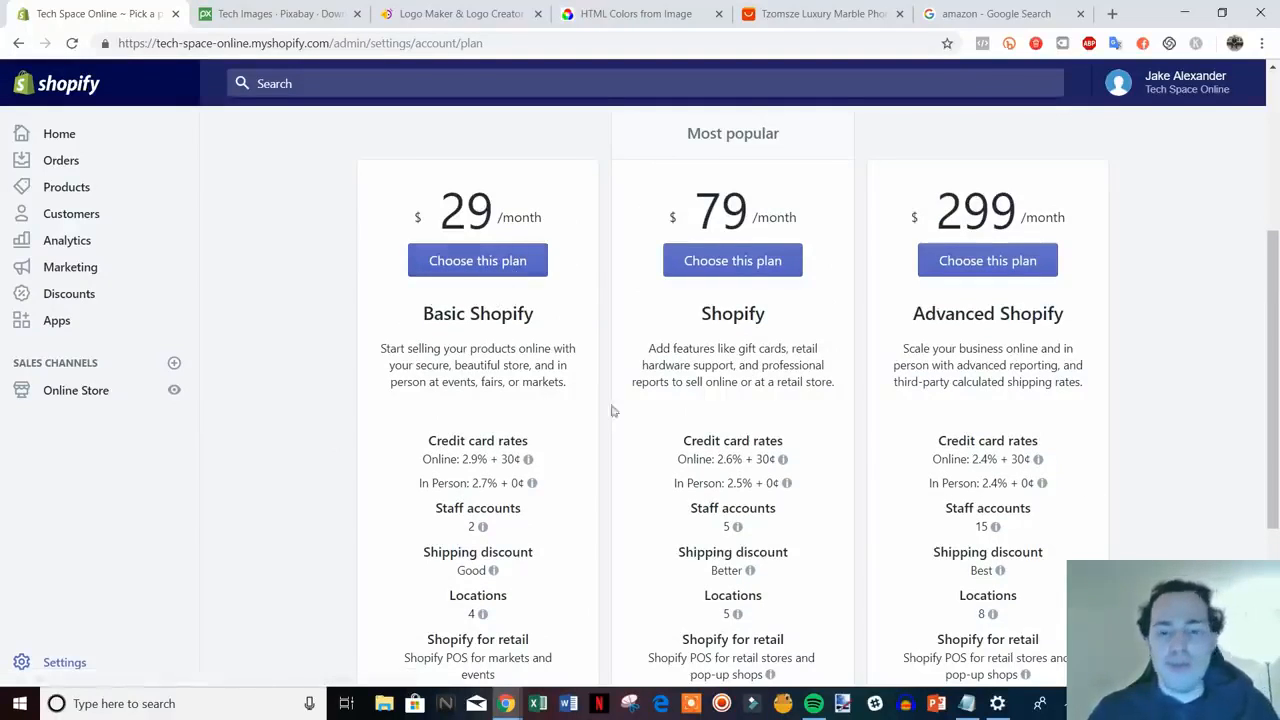
{"action": "scroll", "coordinate": [1094, 477], "scroll_direction": "up", "scroll_amount": 2}
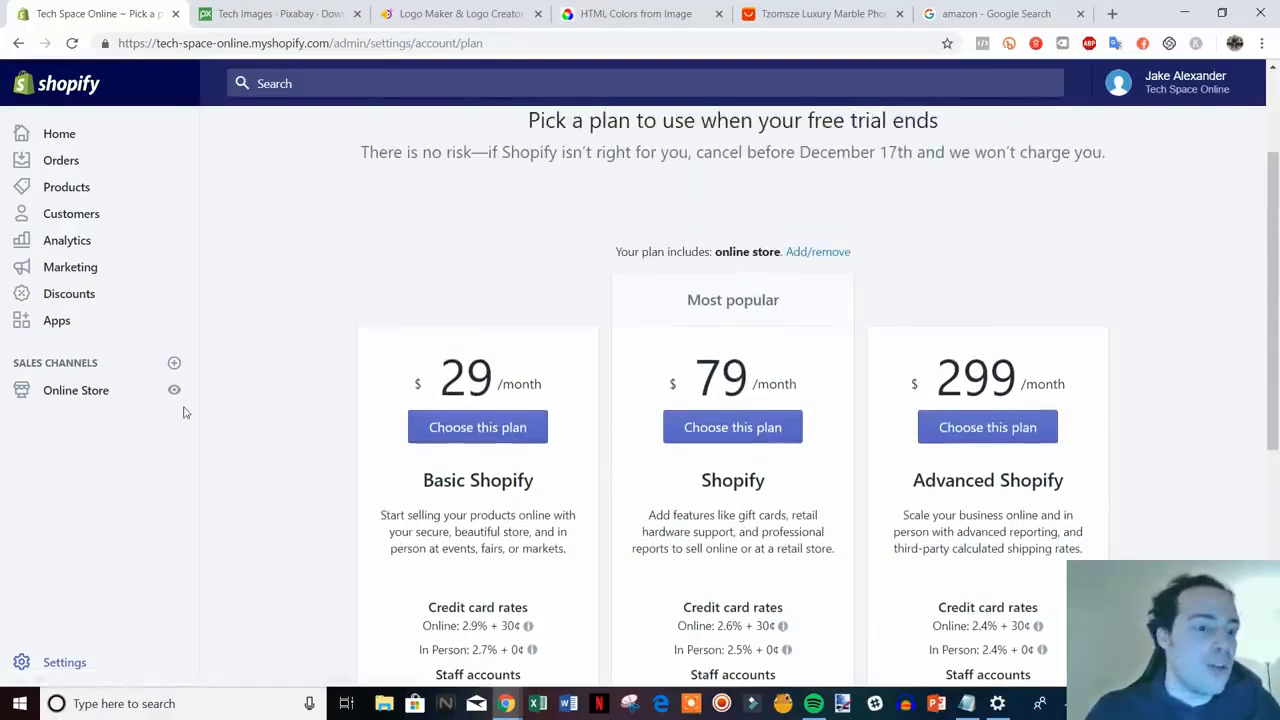
{"action": "left_click", "coordinate": [174, 390]}
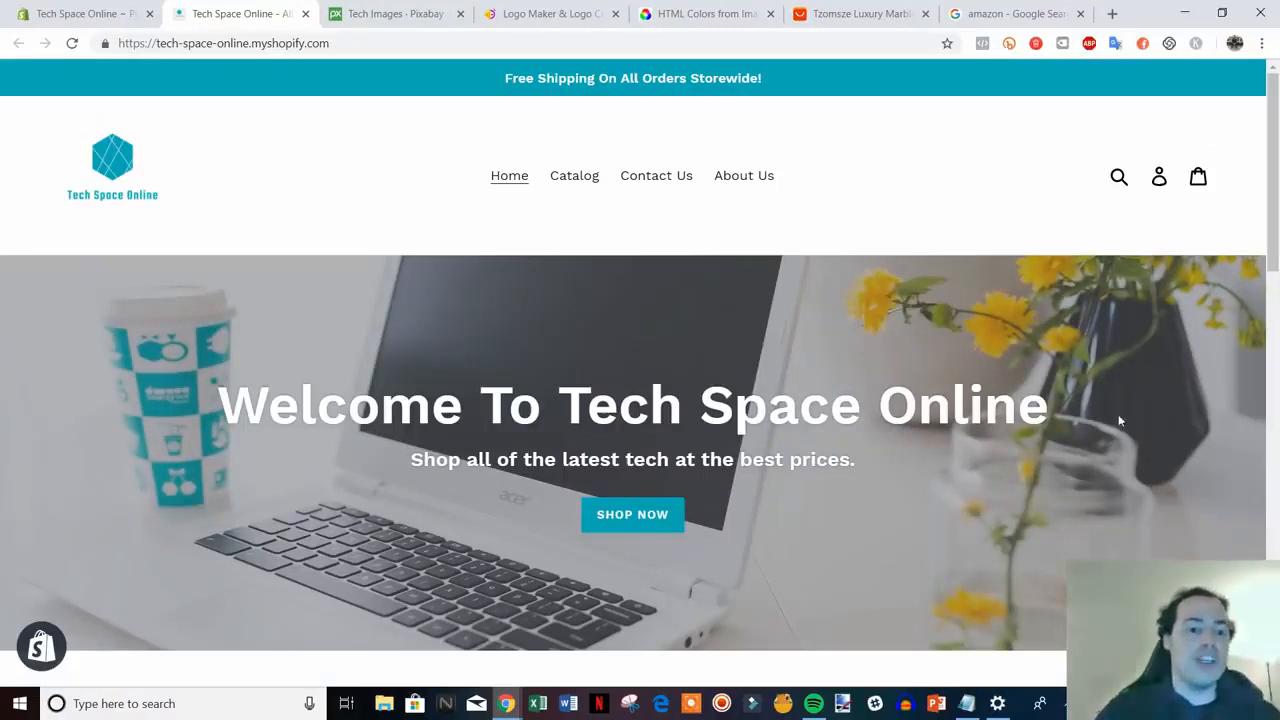
- Browse the storefront's hero banner, glancing at the Hatchful logo maker and Pixabay tabs
{"action": "scroll", "coordinate": [1120, 452], "scroll_direction": "down", "scroll_amount": 1}
{"action": "scroll", "coordinate": [1118, 449], "scroll_direction": "up", "scroll_amount": 1}
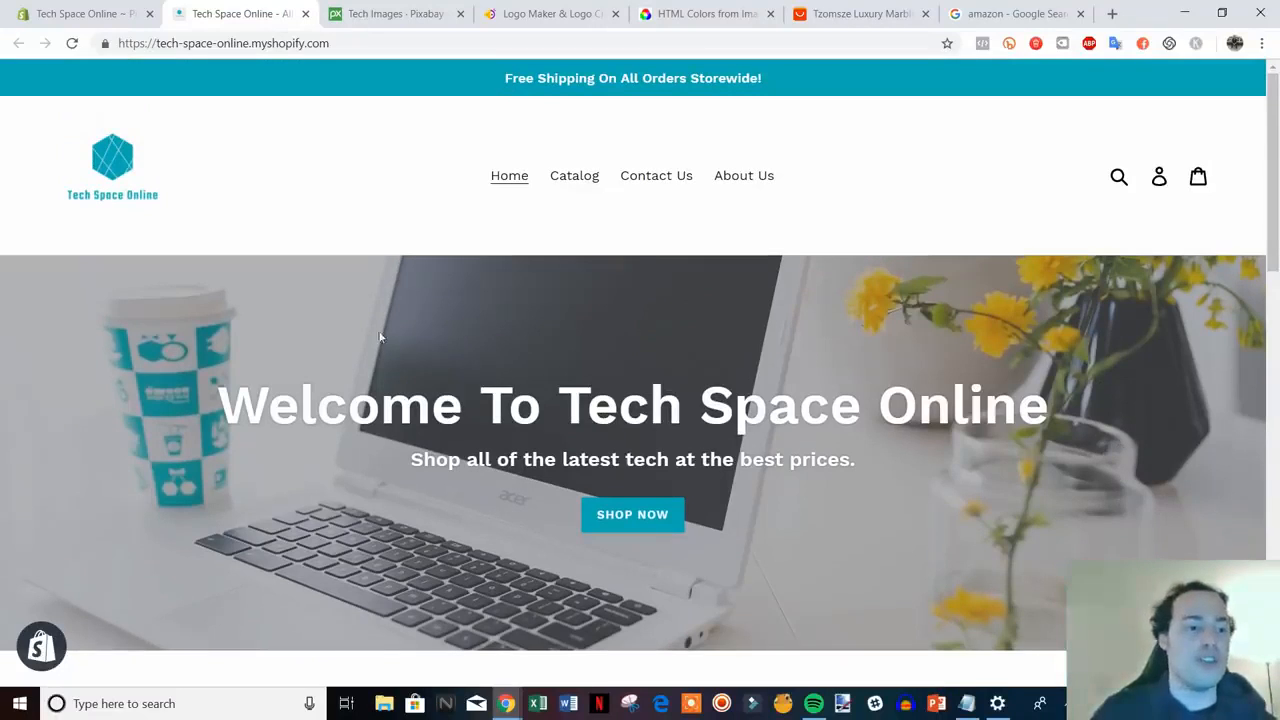
{"action": "left_click", "coordinate": [528, 15]}
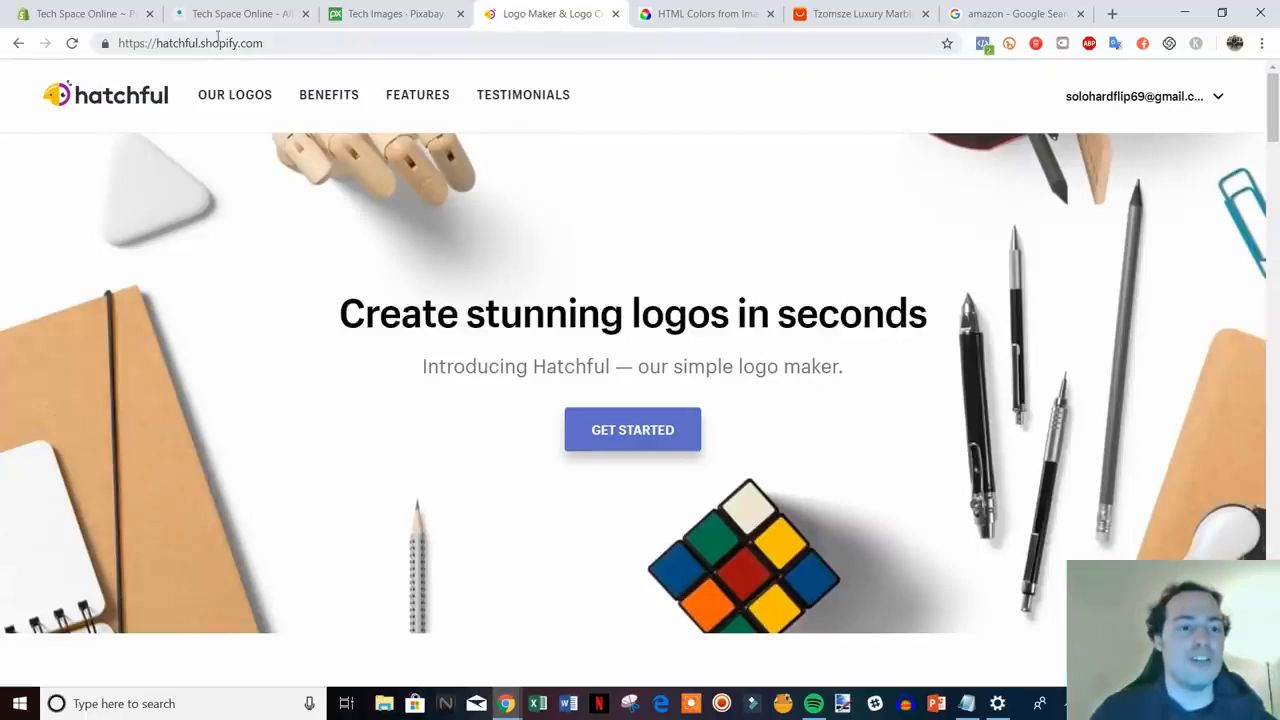
{"action": "left_click", "coordinate": [250, 15]}
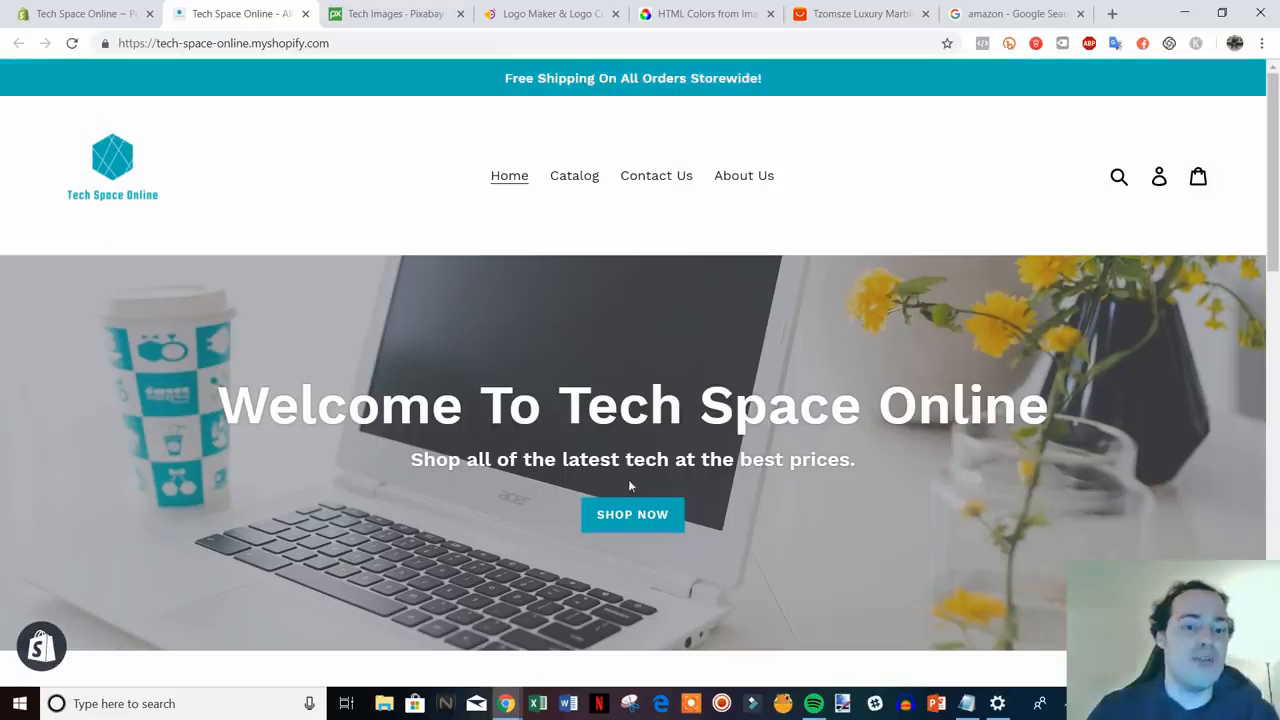
{"action": "scroll", "coordinate": [1065, 530], "scroll_direction": "down", "scroll_amount": 3}
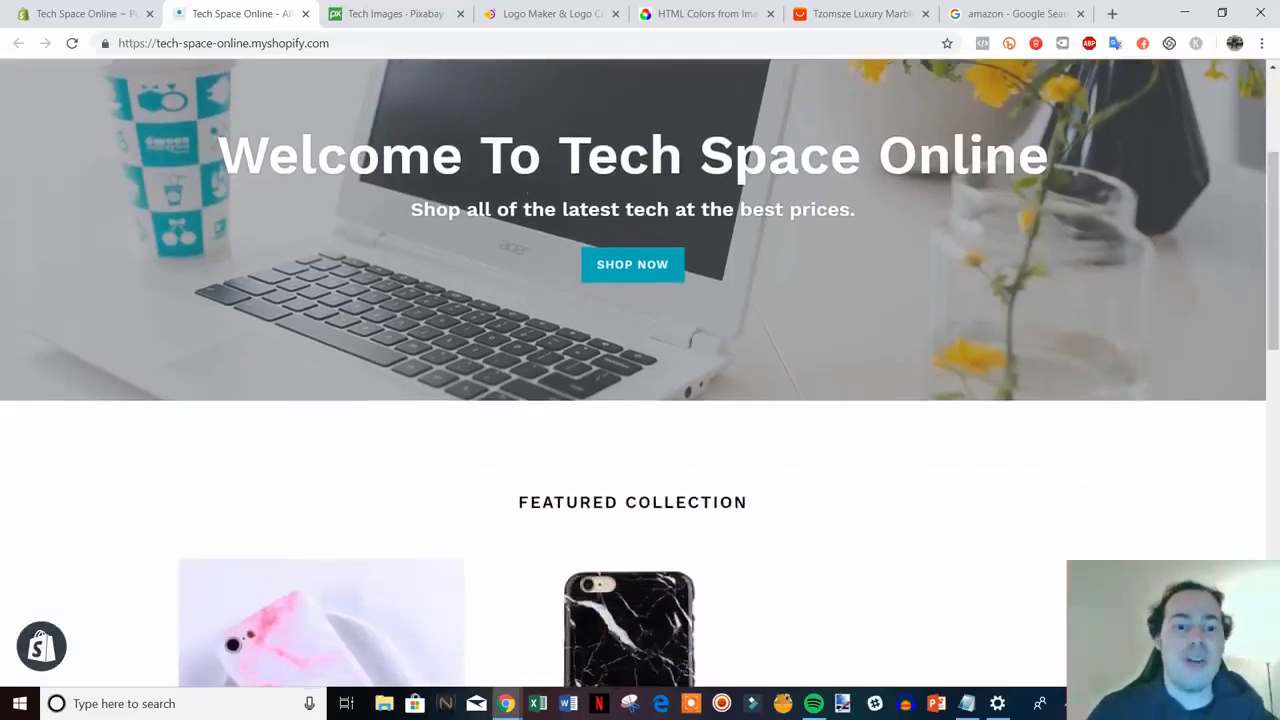
{"action": "scroll", "coordinate": [443, 258], "scroll_direction": "up", "scroll_amount": 1}
{"action": "left_click", "coordinate": [416, 15]}
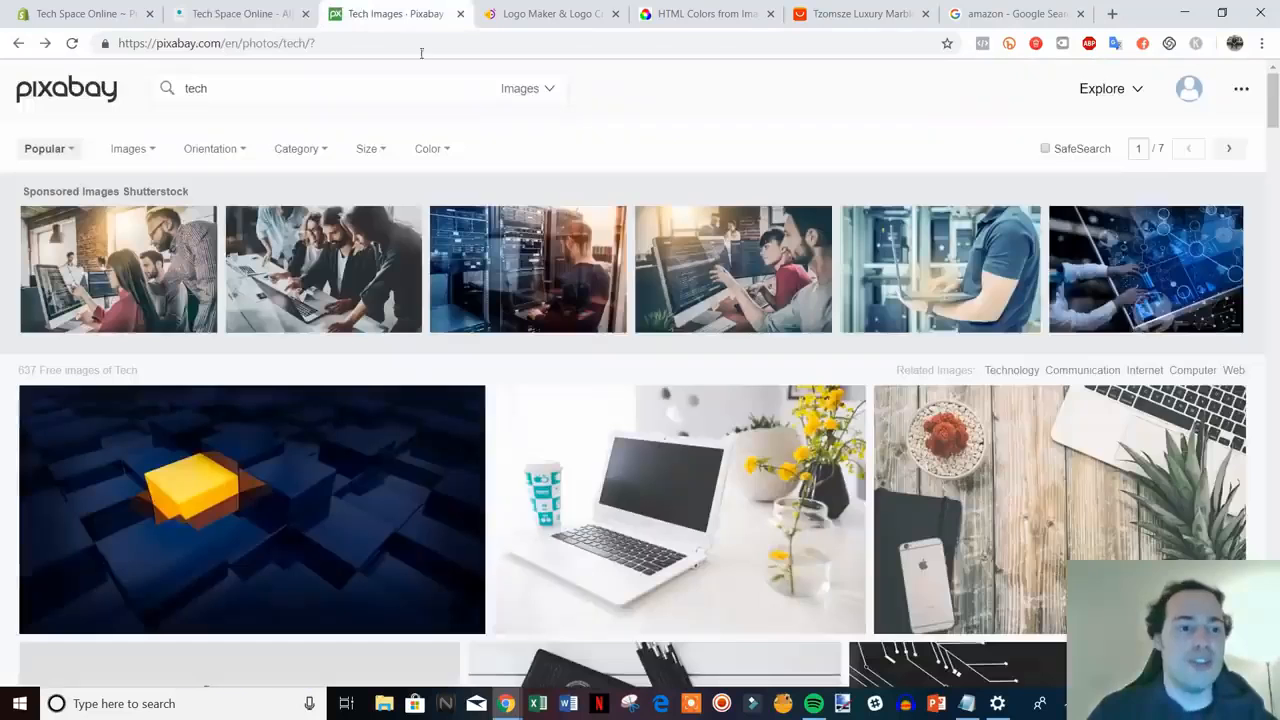
{"action": "left_click", "coordinate": [224, 14]}
- Scroll to the Featured Collection of iPhone cases and open the Black iPhone Case
{"action": "scroll", "coordinate": [1078, 460], "scroll_direction": "down", "scroll_amount": 6}
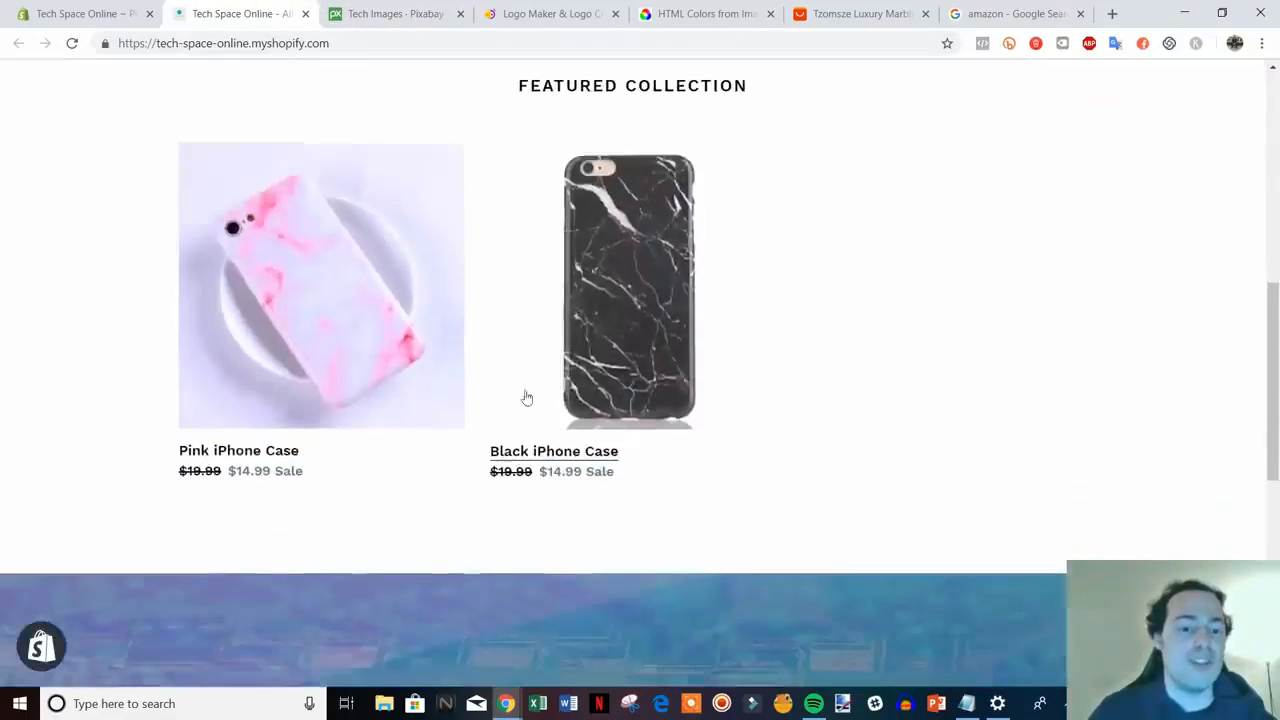
{"action": "scroll", "coordinate": [550, 423], "scroll_direction": "down", "scroll_amount": 5}
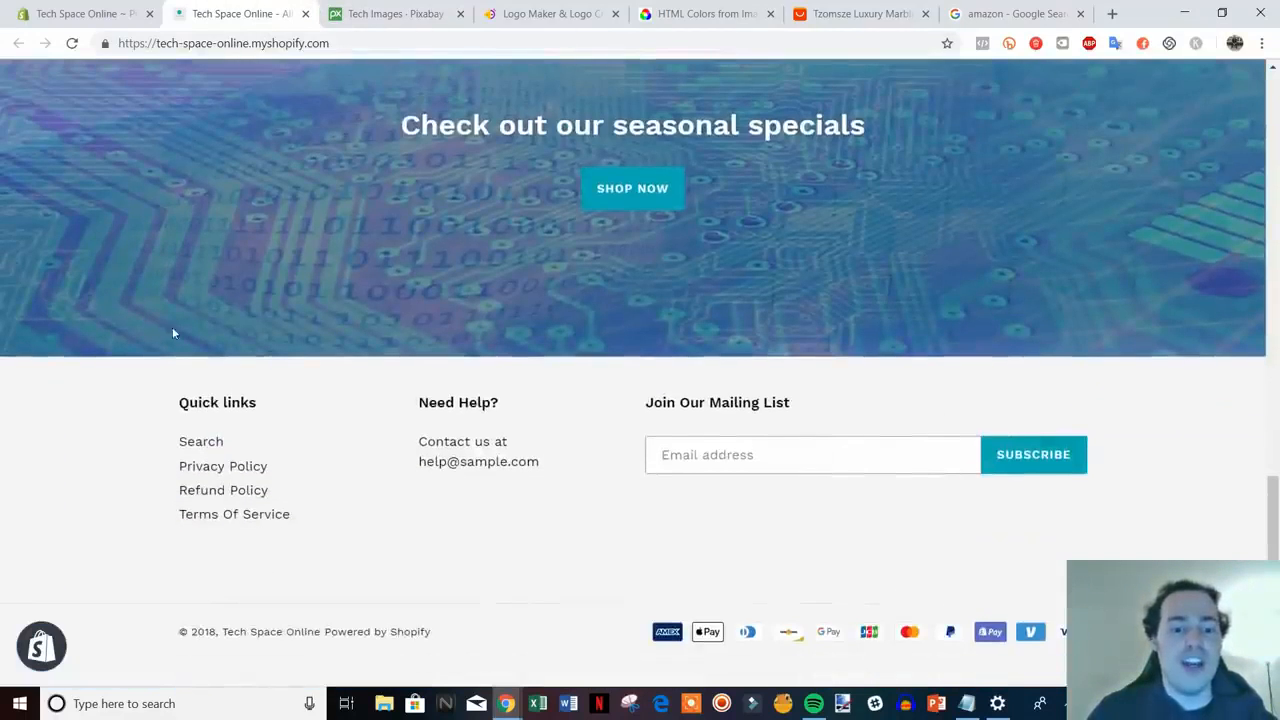
{"action": "scroll", "coordinate": [669, 594], "scroll_direction": "up", "scroll_amount": 8}
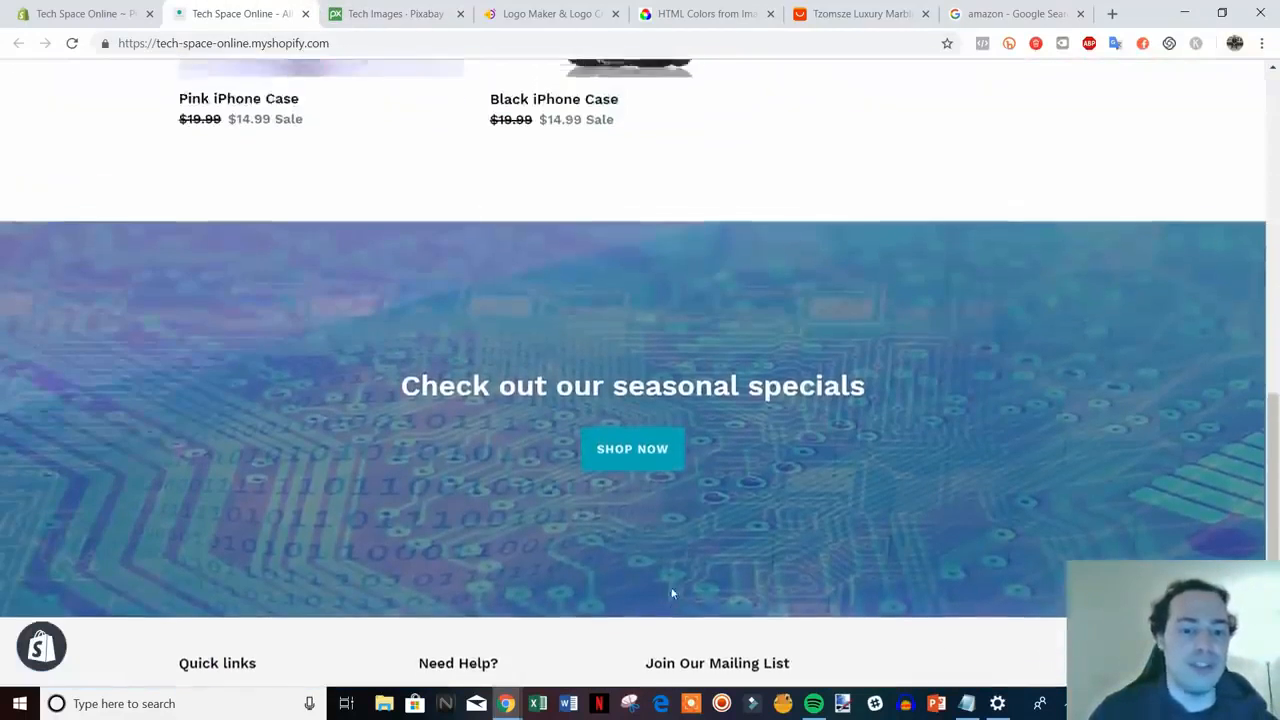
{"action": "scroll", "coordinate": [852, 578], "scroll_direction": "up", "scroll_amount": 1}
{"action": "scroll", "coordinate": [650, 450], "scroll_direction": "down", "scroll_amount": 3}
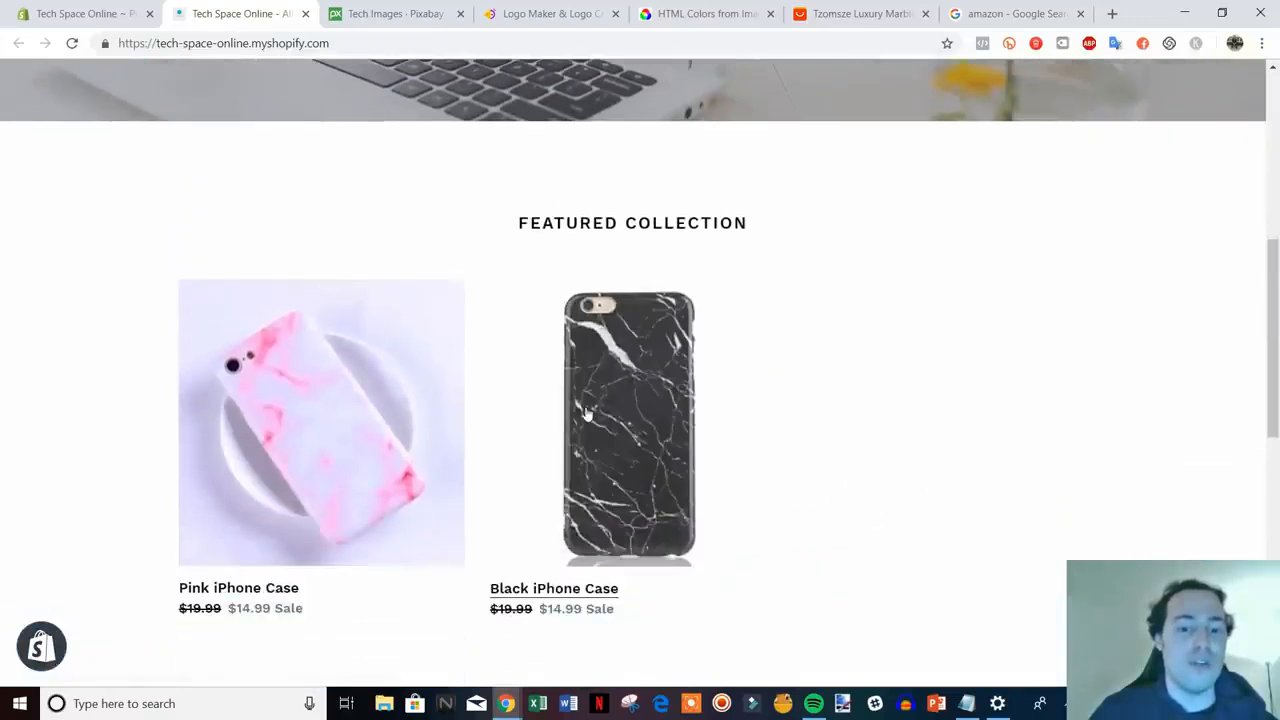
{"action": "left_click", "coordinate": [608, 428]}
- Review the Black iPhone Case page's $14.99 price and phone-type option, then return home via the logo
{"action": "scroll", "coordinate": [1186, 457], "scroll_direction": "down", "scroll_amount": 2}
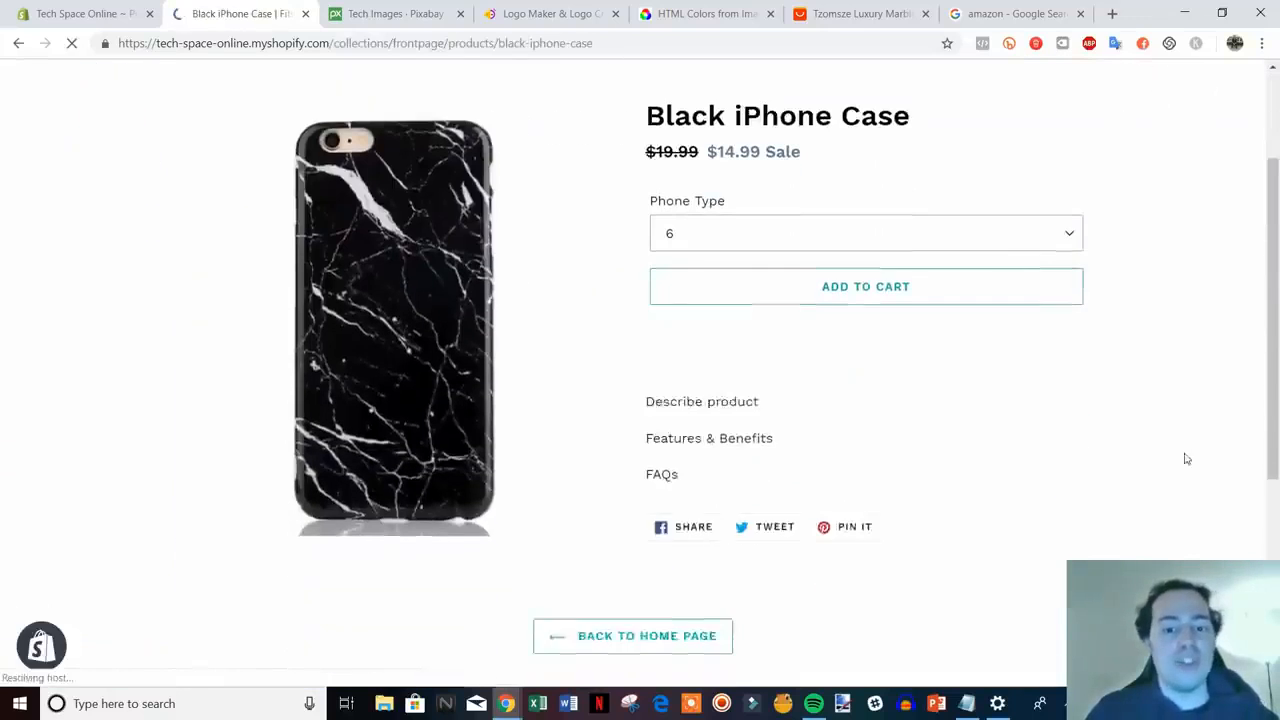
{"action": "scroll", "coordinate": [1107, 453], "scroll_direction": "down", "scroll_amount": 1}
{"action": "scroll", "coordinate": [1108, 455], "scroll_direction": "up", "scroll_amount": 3}
{"action": "scroll", "coordinate": [1118, 453], "scroll_direction": "down", "scroll_amount": 3}
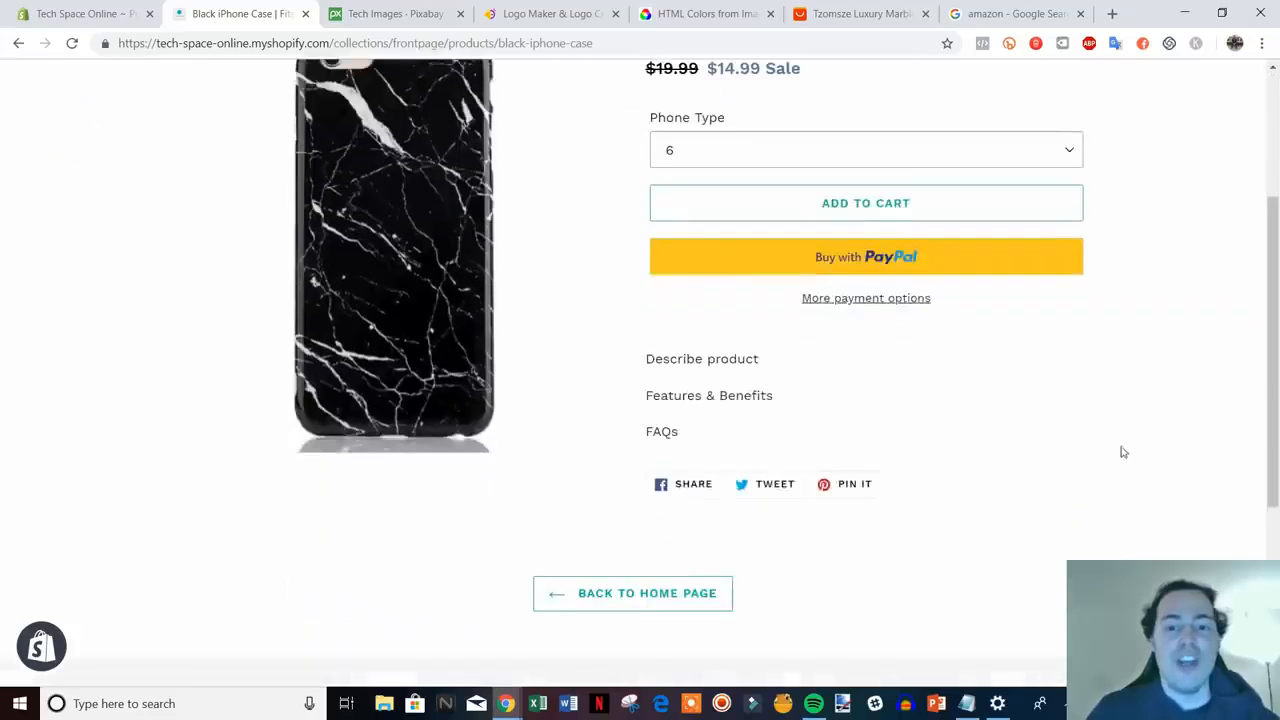
{"action": "scroll", "coordinate": [886, 477], "scroll_direction": "up", "scroll_amount": 2}
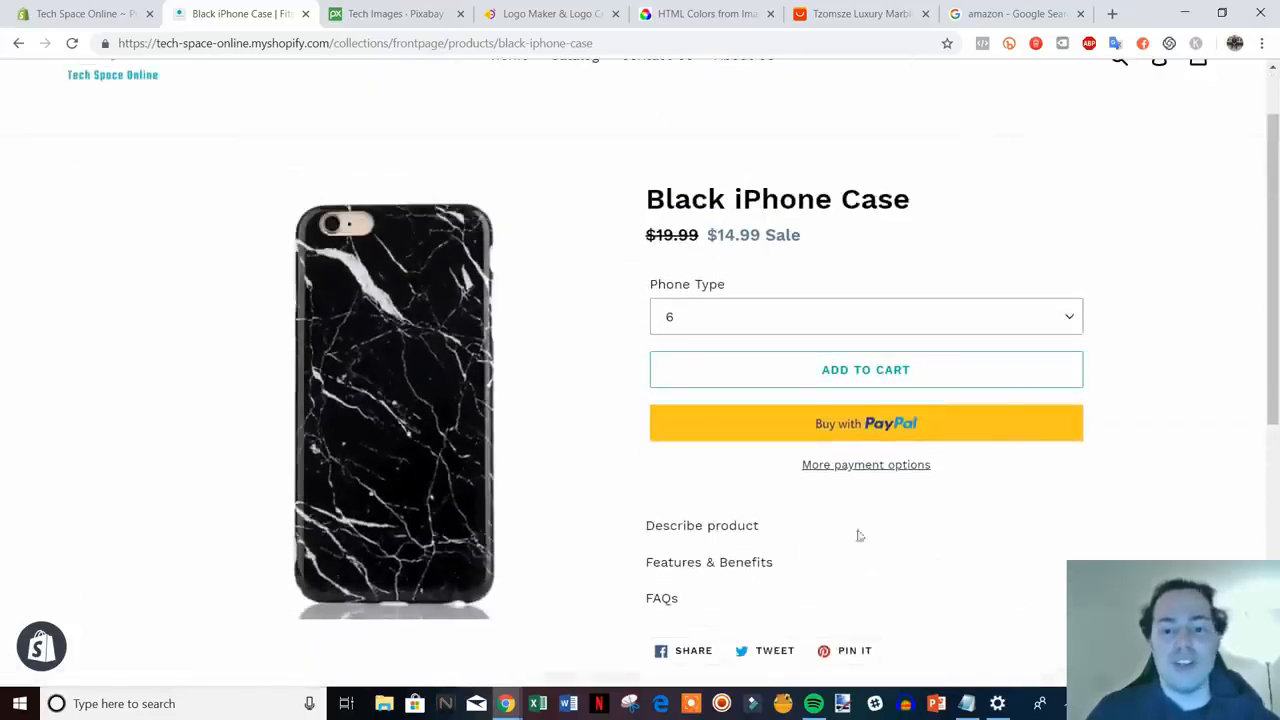
{"action": "scroll", "coordinate": [943, 471], "scroll_direction": "down", "scroll_amount": 3}
{"action": "scroll", "coordinate": [986, 509], "scroll_direction": "up", "scroll_amount": 2}
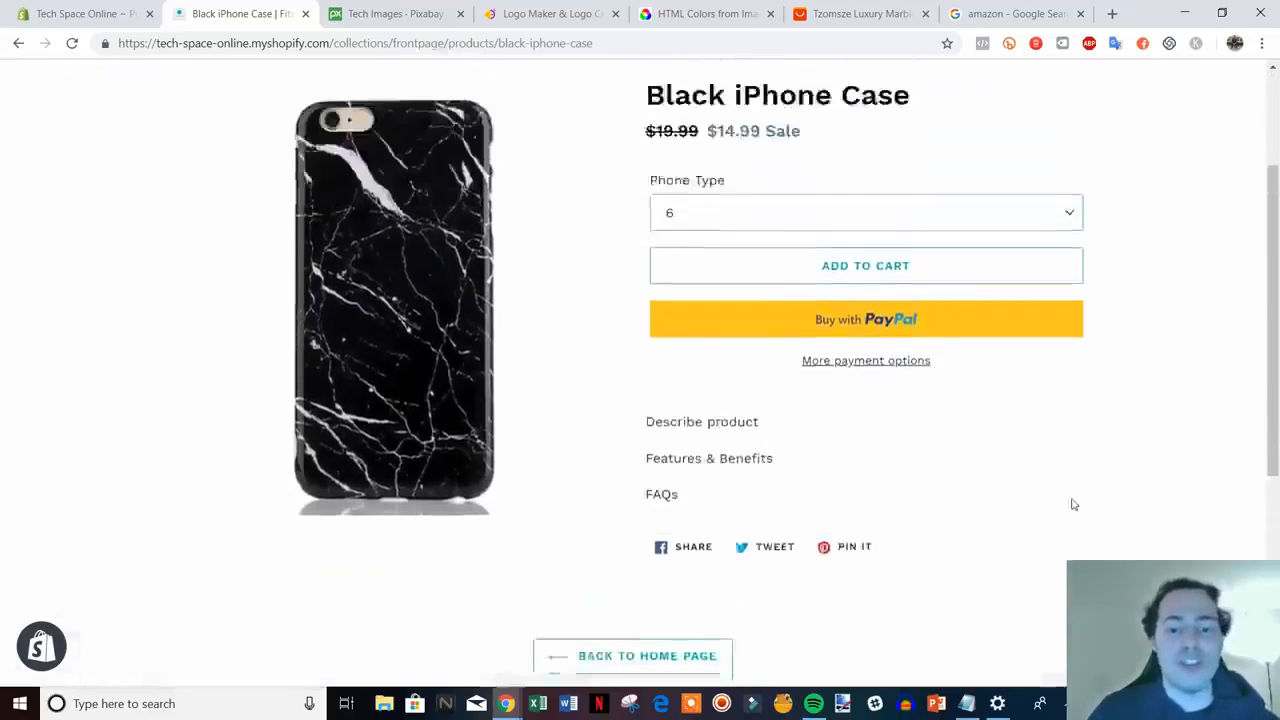
{"action": "scroll", "coordinate": [1071, 503], "scroll_direction": "down", "scroll_amount": 4}
{"action": "scroll", "coordinate": [1150, 509], "scroll_direction": "up", "scroll_amount": 2}
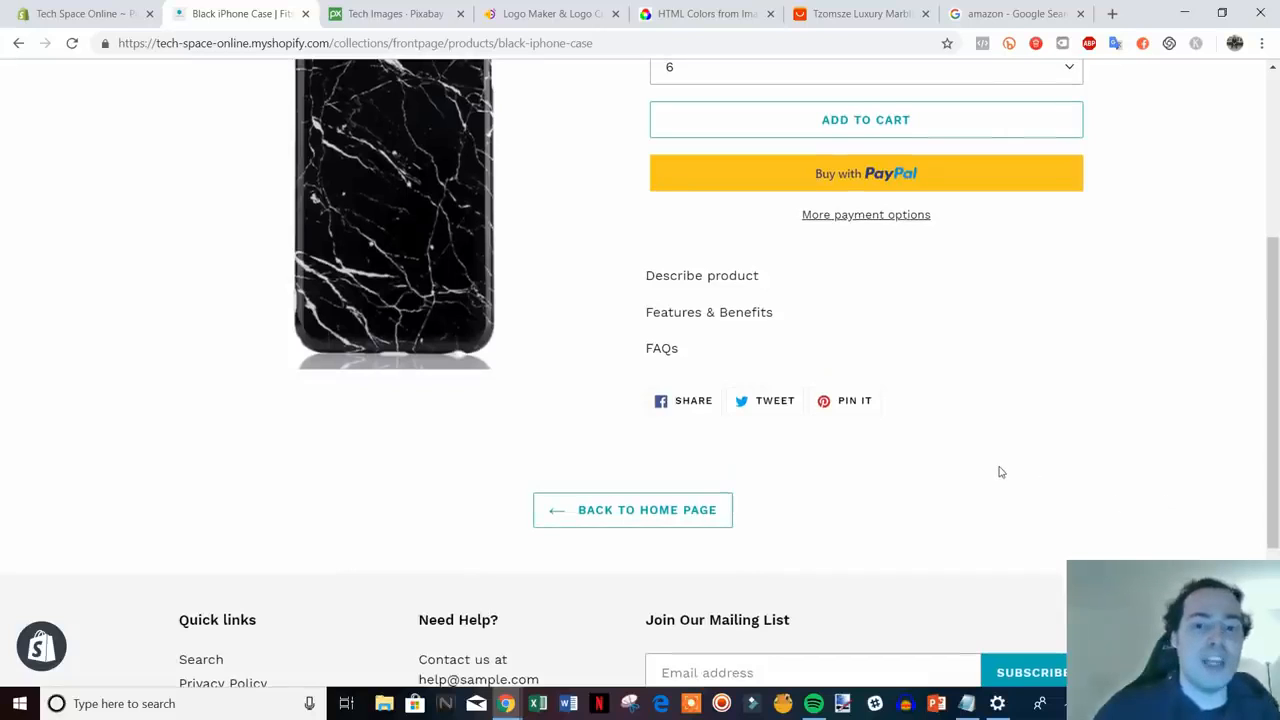
{"action": "scroll", "coordinate": [998, 471], "scroll_direction": "up", "scroll_amount": 3}
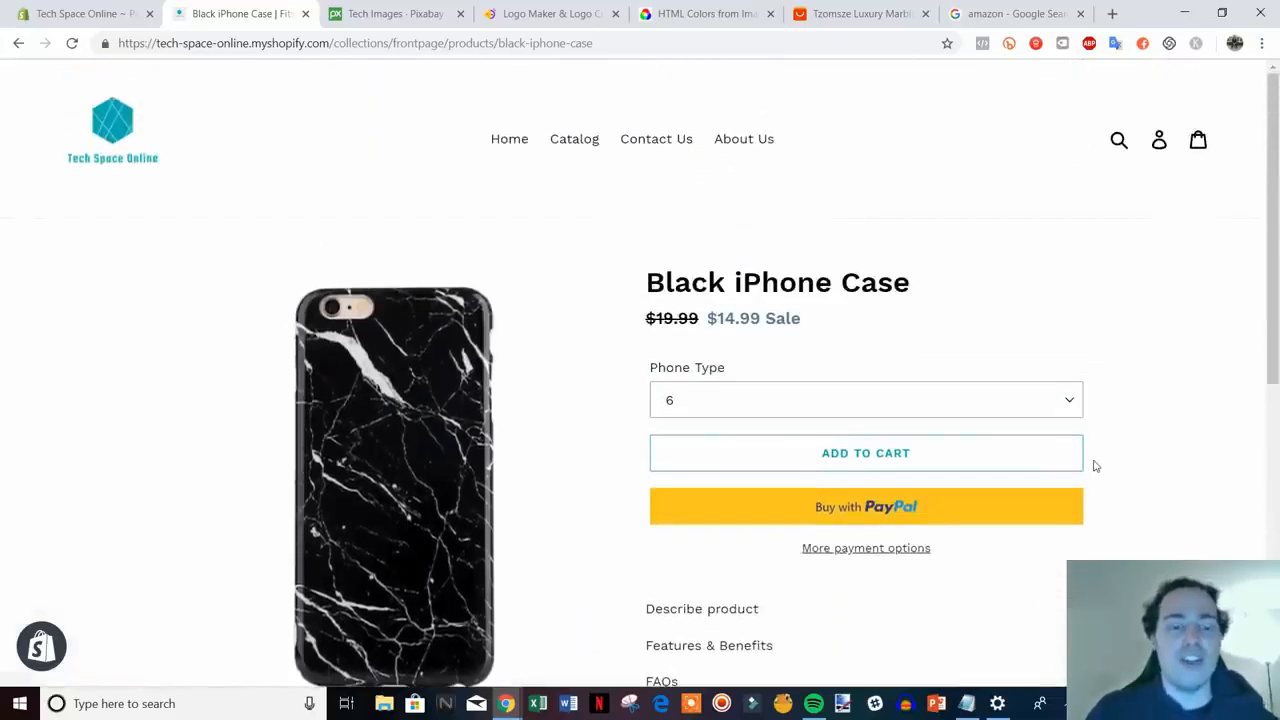
{"action": "left_click", "coordinate": [87, 140]}
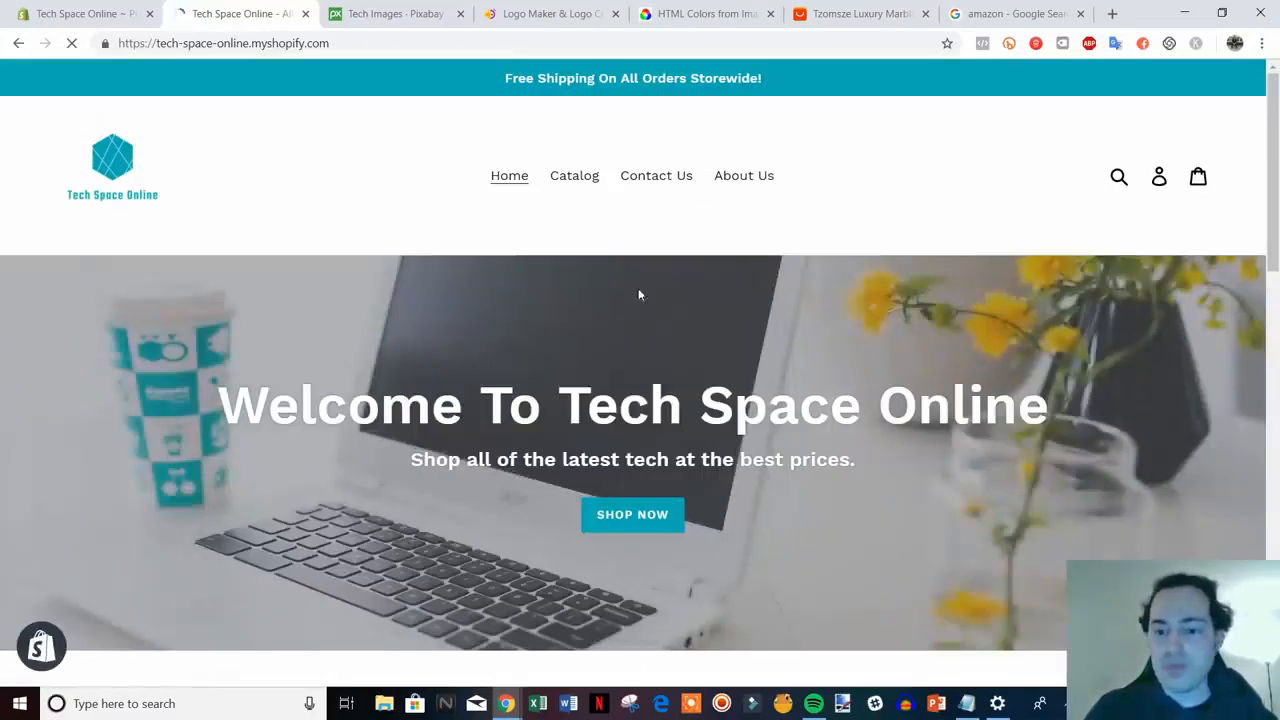
{"action": "scroll", "coordinate": [940, 355], "scroll_direction": "down", "scroll_amount": 3}
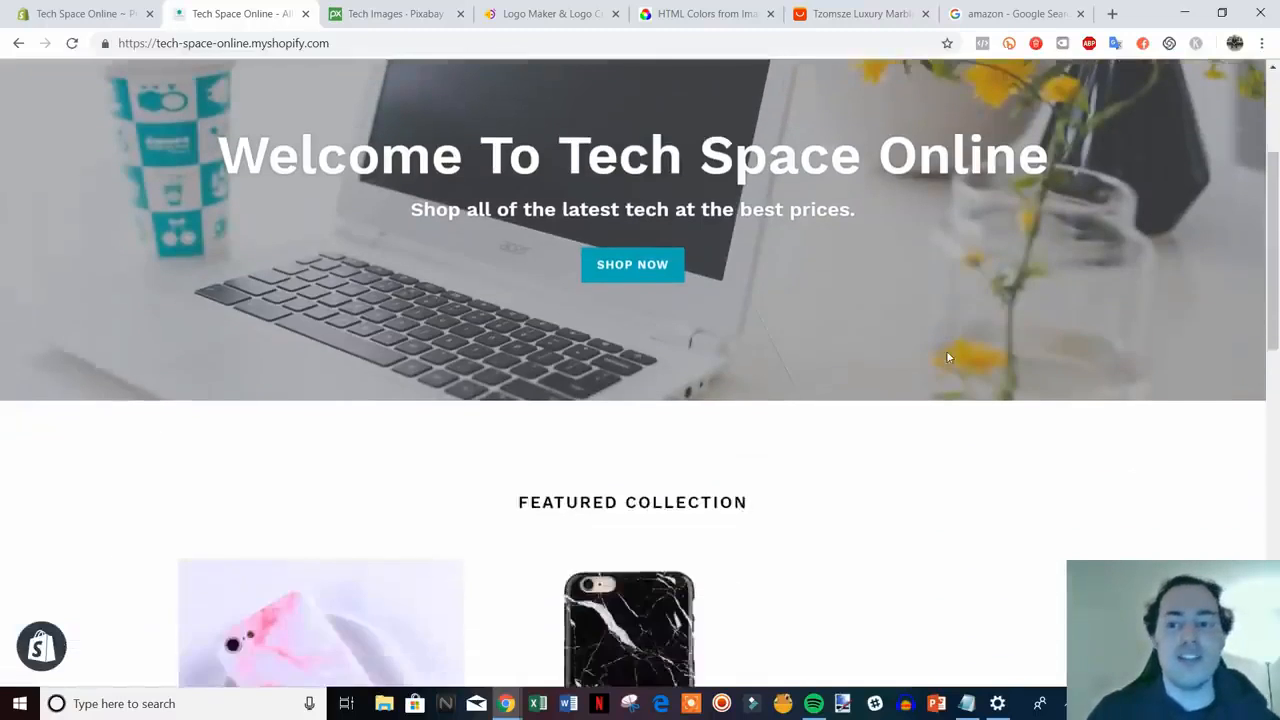
{"action": "scroll", "coordinate": [950, 350], "scroll_direction": "up", "scroll_amount": 3}
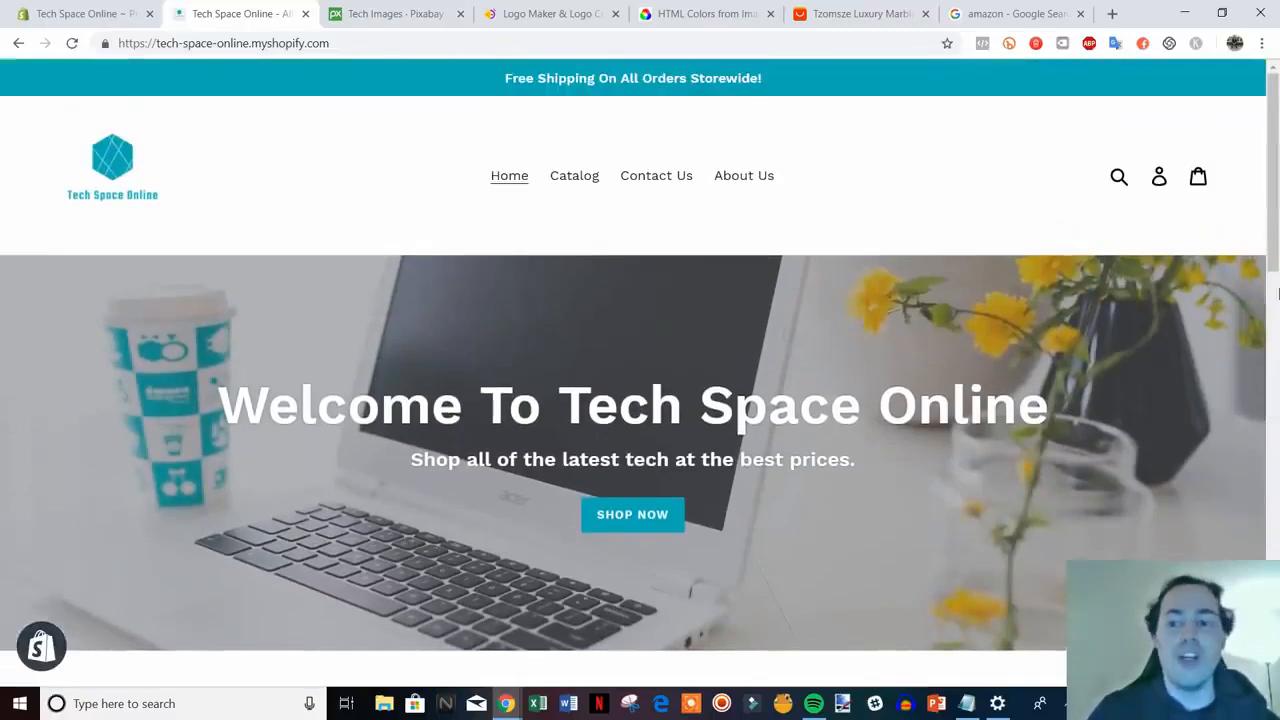